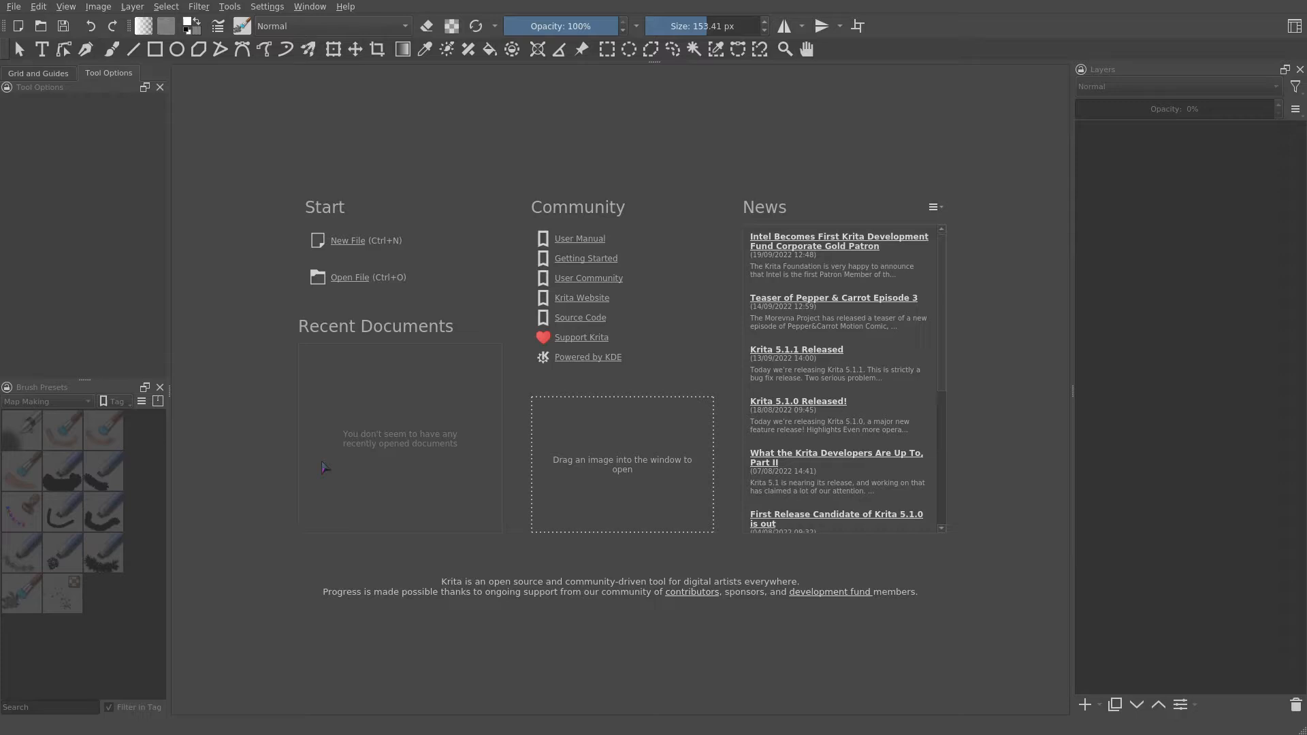
- Create a new document 1000 px wide and 1000 px high
left_click(15, 8)
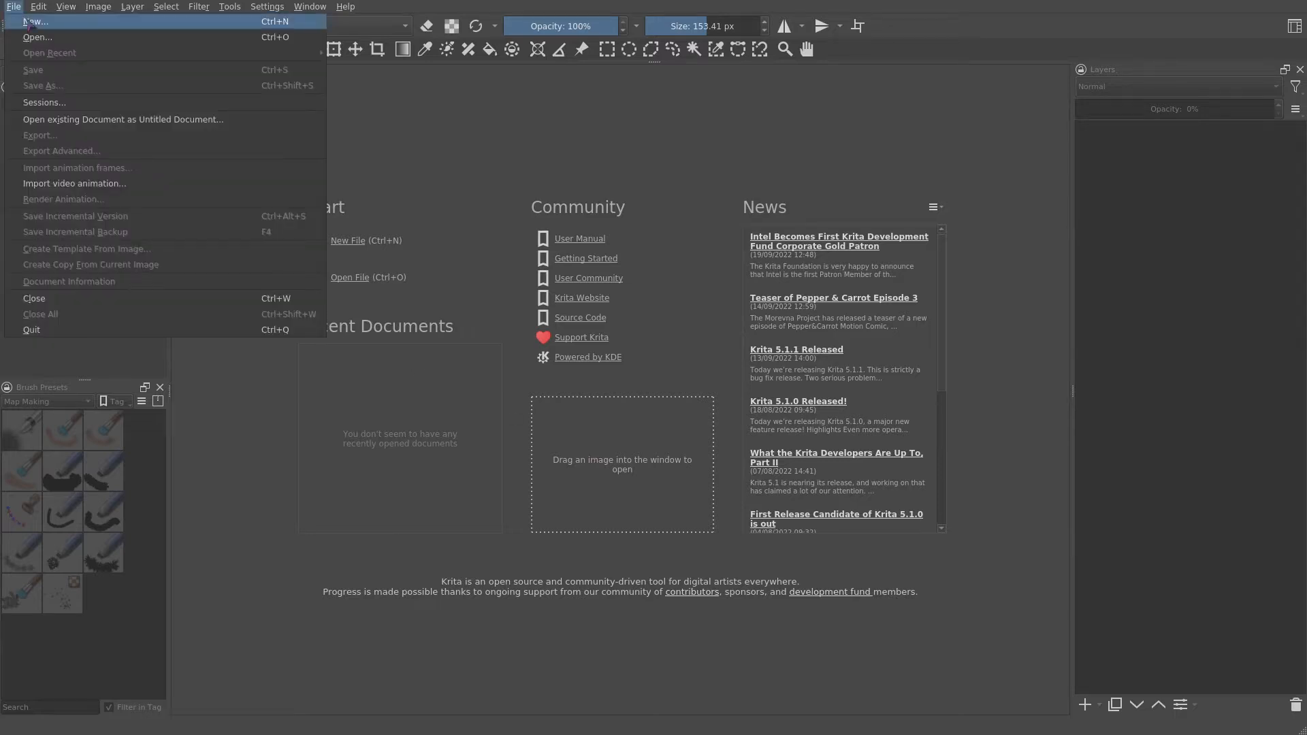
left_click(30, 23)
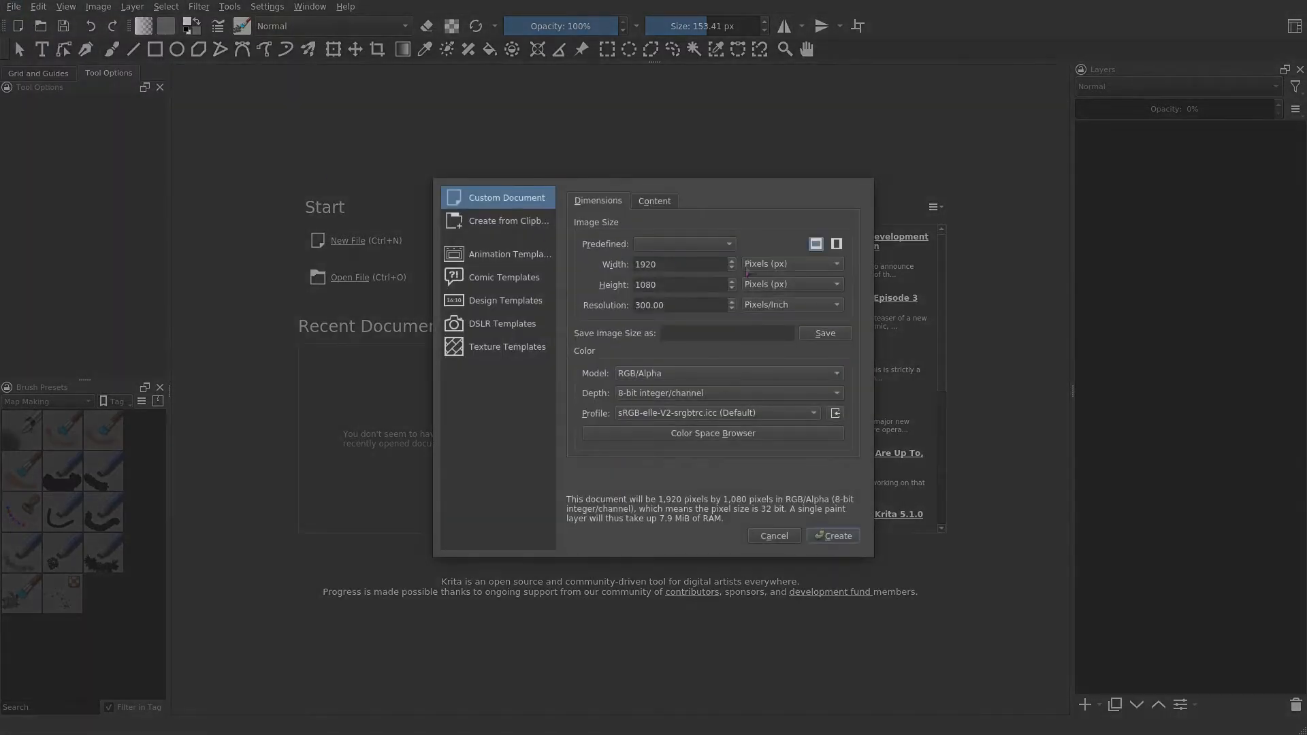
left_click_drag(677, 260, 563, 255)
type("1000")
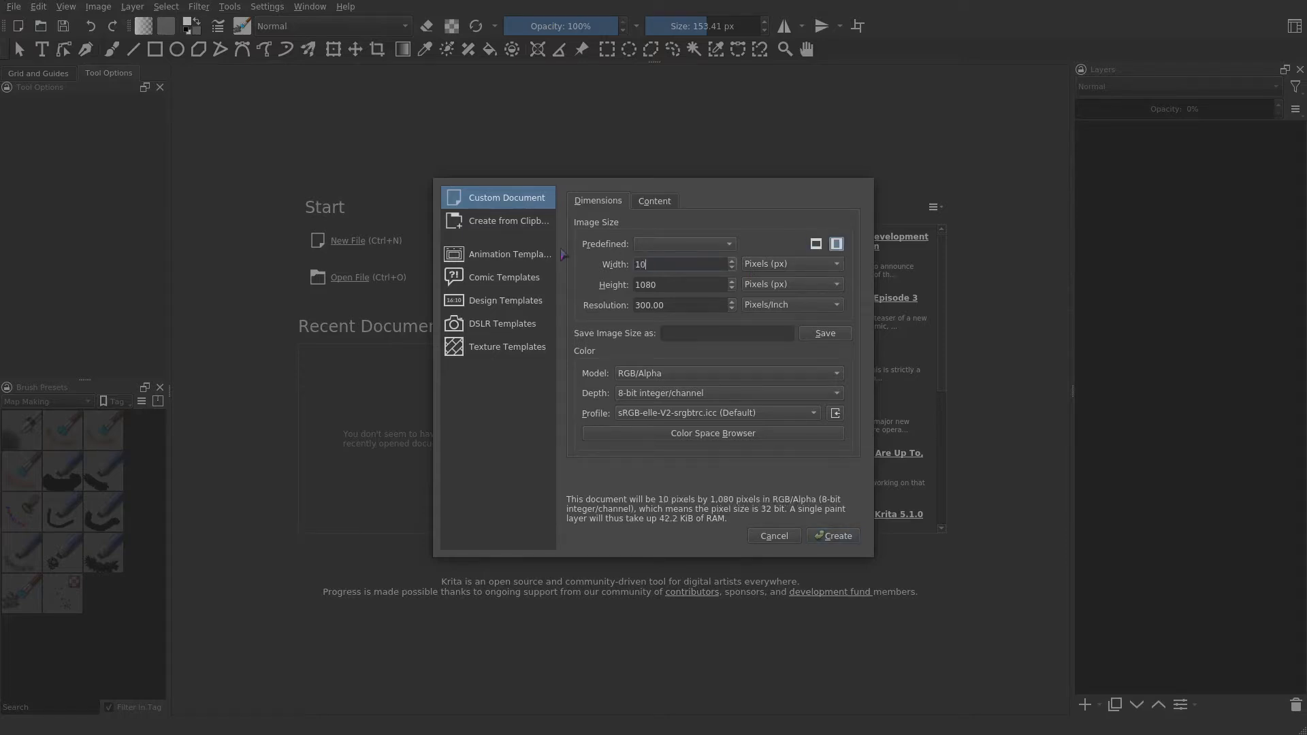
double_click(685, 287)
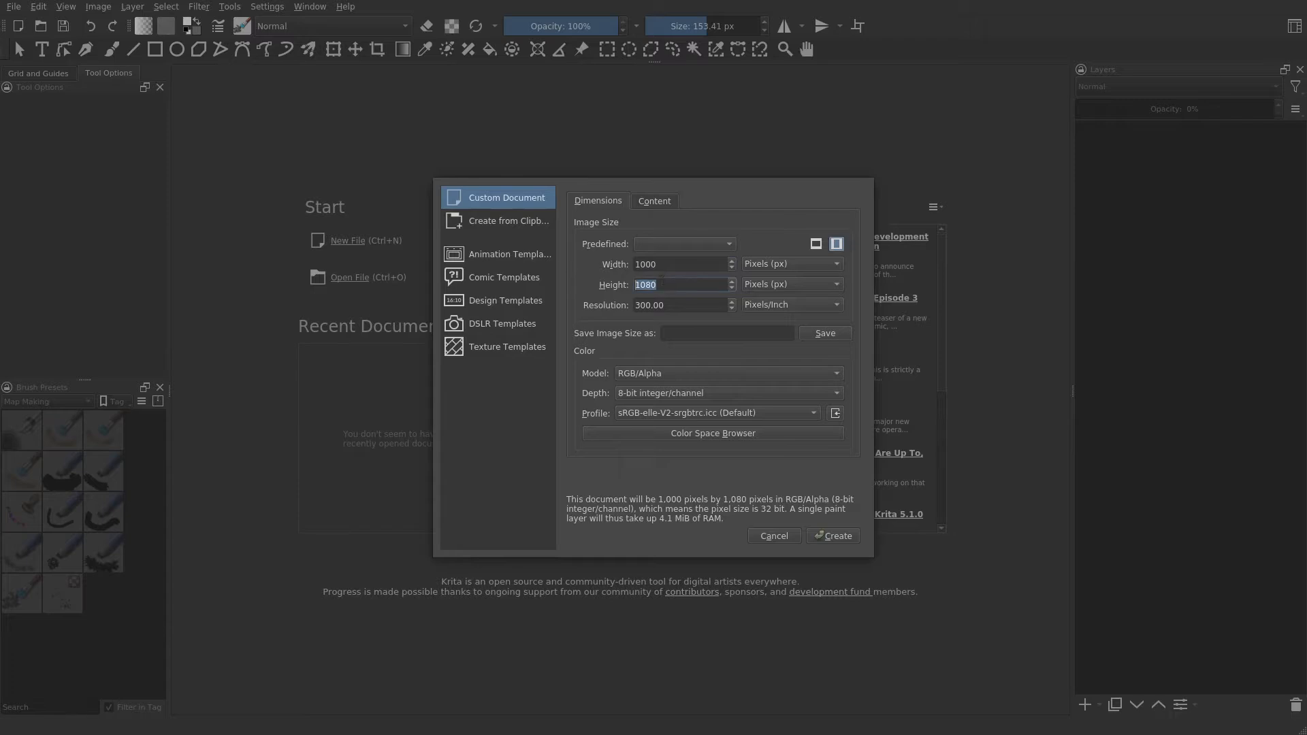
type("1000")
left_click(835, 536)
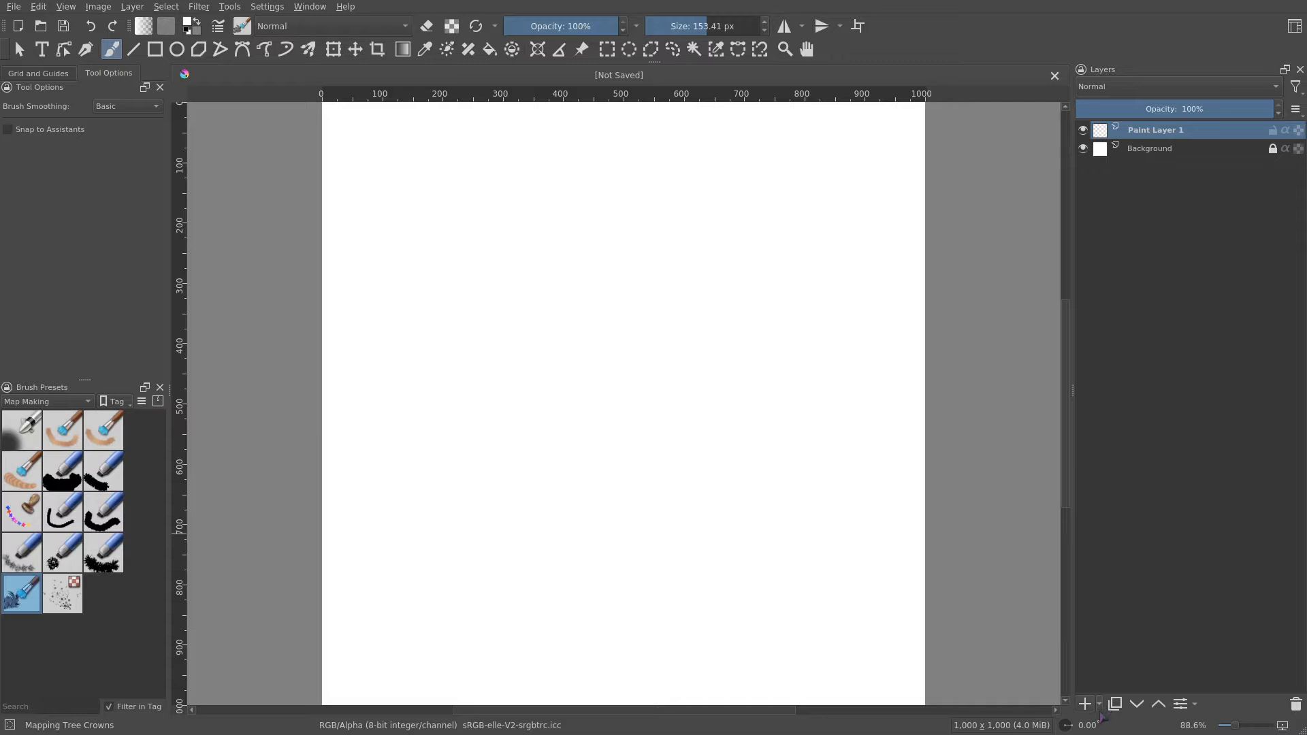
- Add a group layer and rename it Ground
left_click(1100, 705)
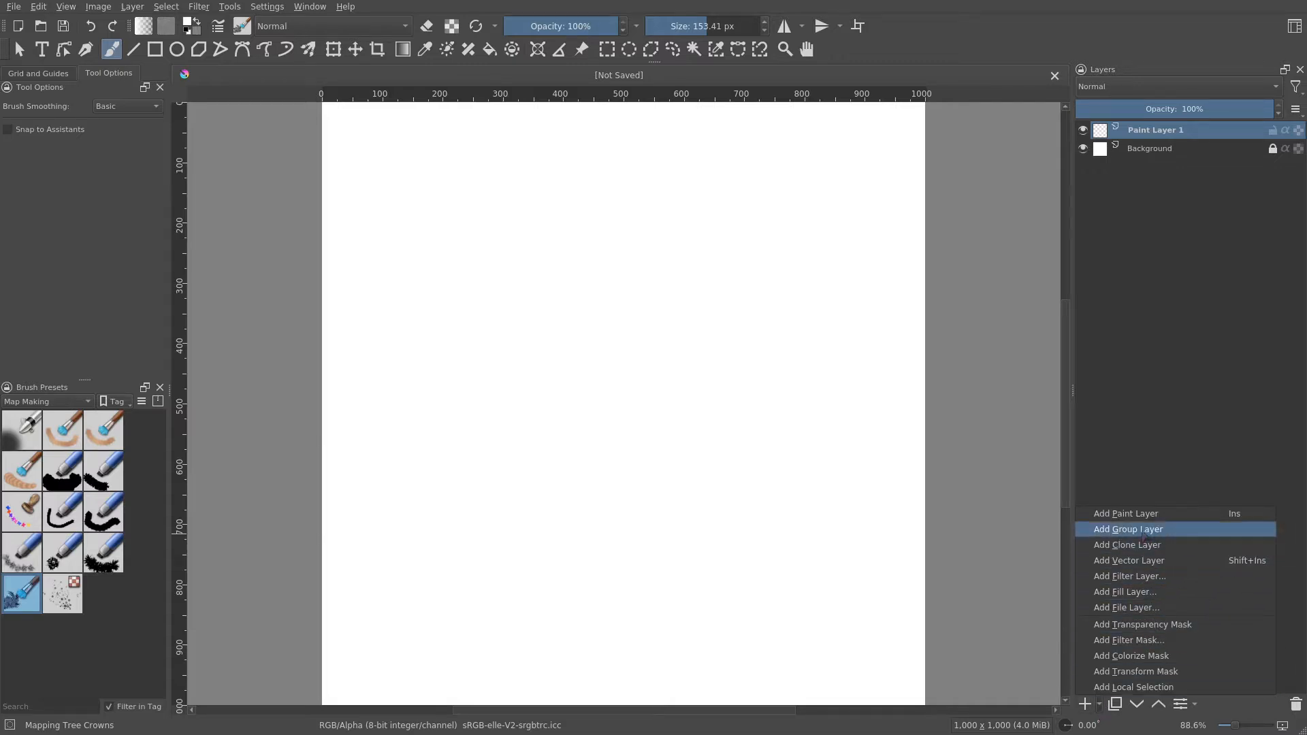
left_click(1144, 530)
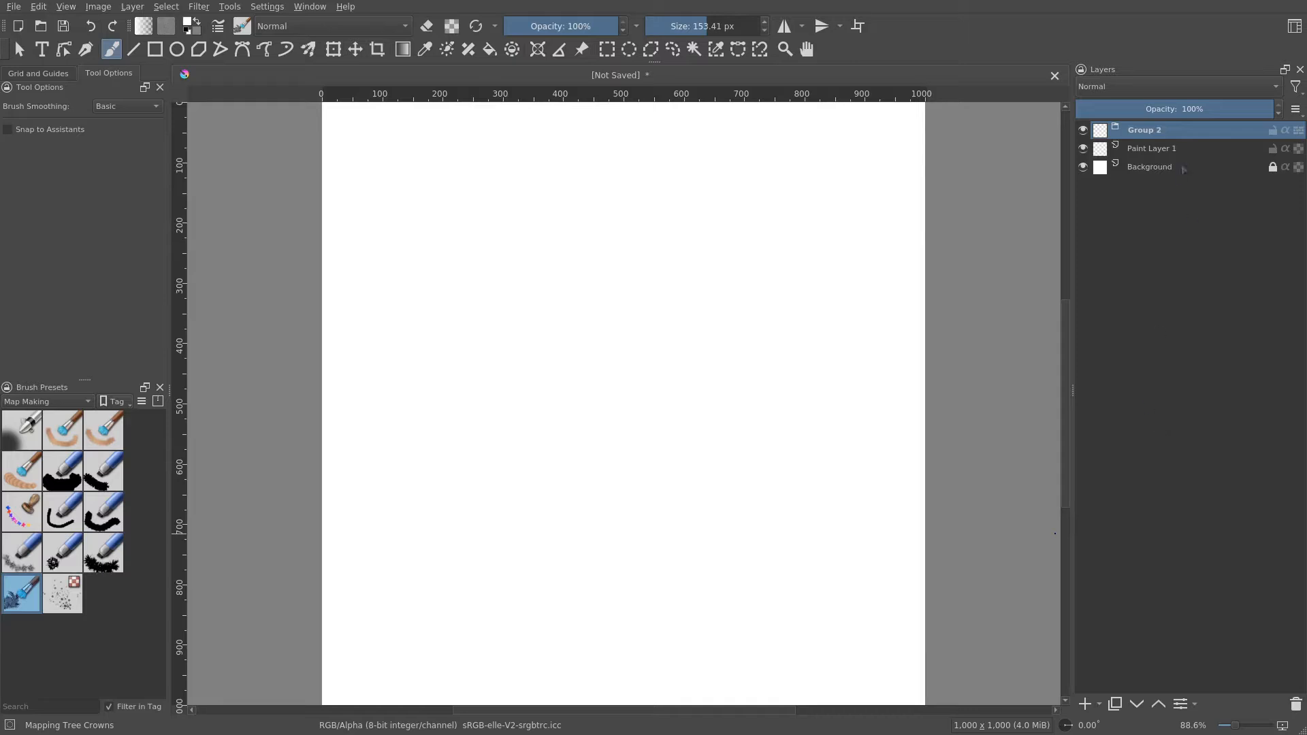
left_click(1160, 153)
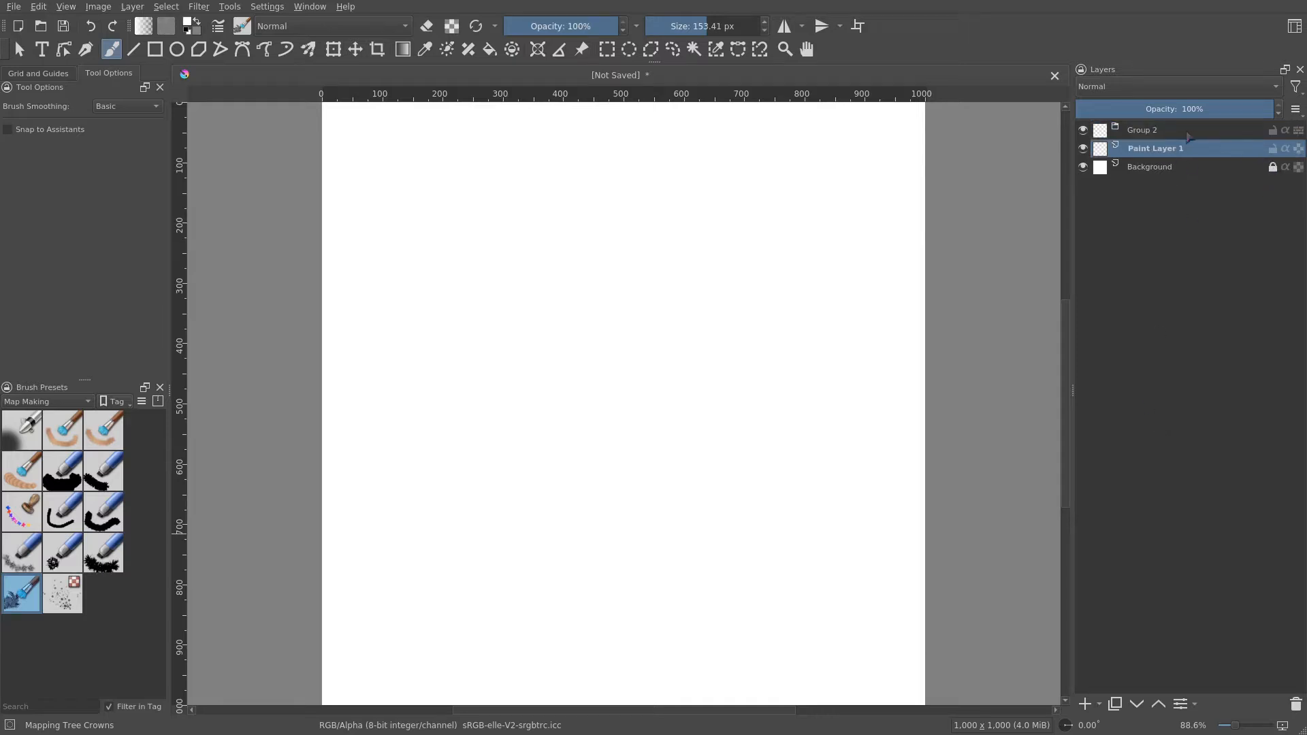
left_click(1155, 130)
double_click(1155, 129)
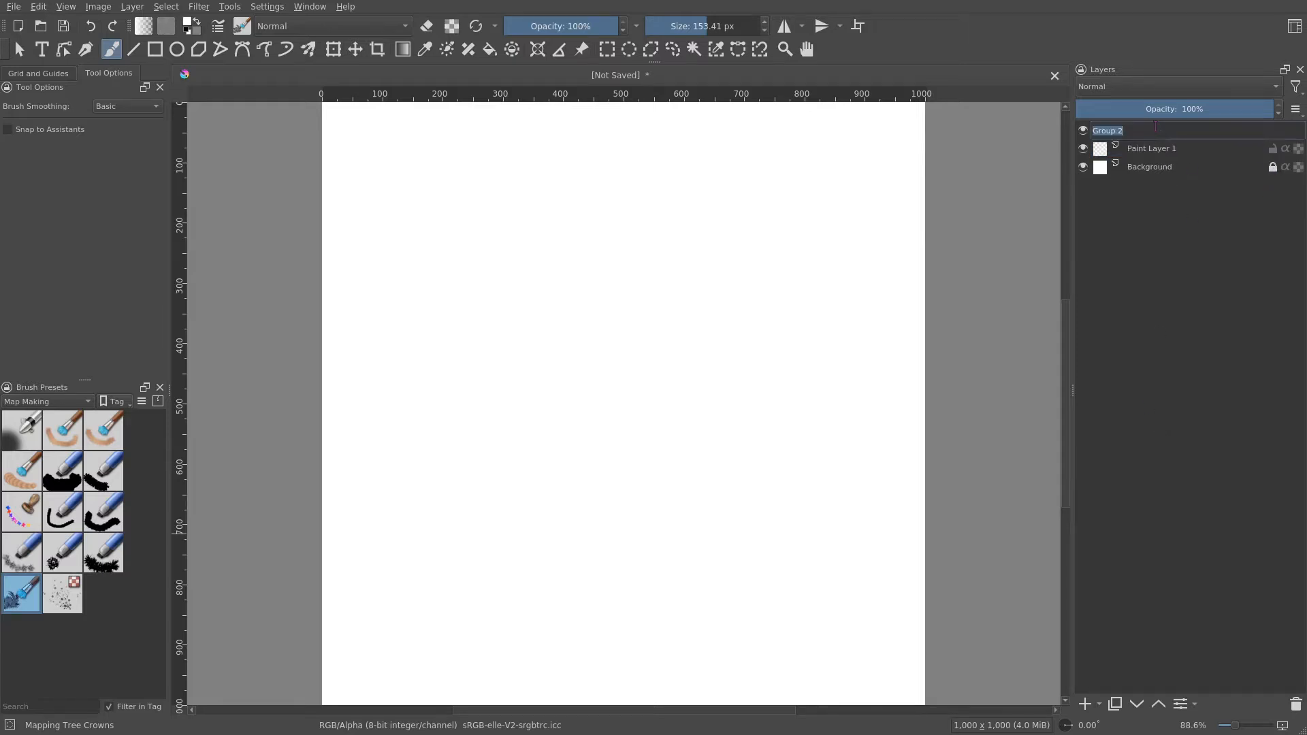
type("Ground")
key("Return")
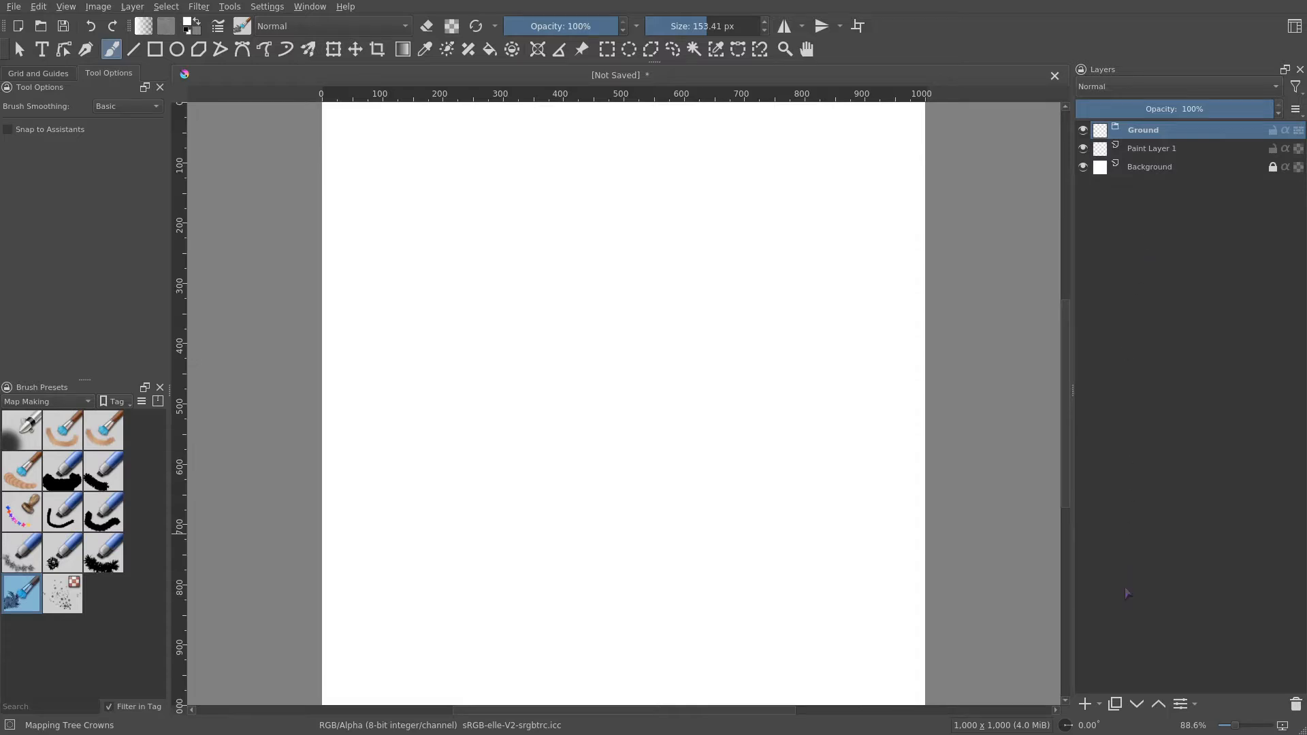
- Add a pattern fill layer inside Ground using the rpg_dirt_light pattern
left_click(1099, 705)
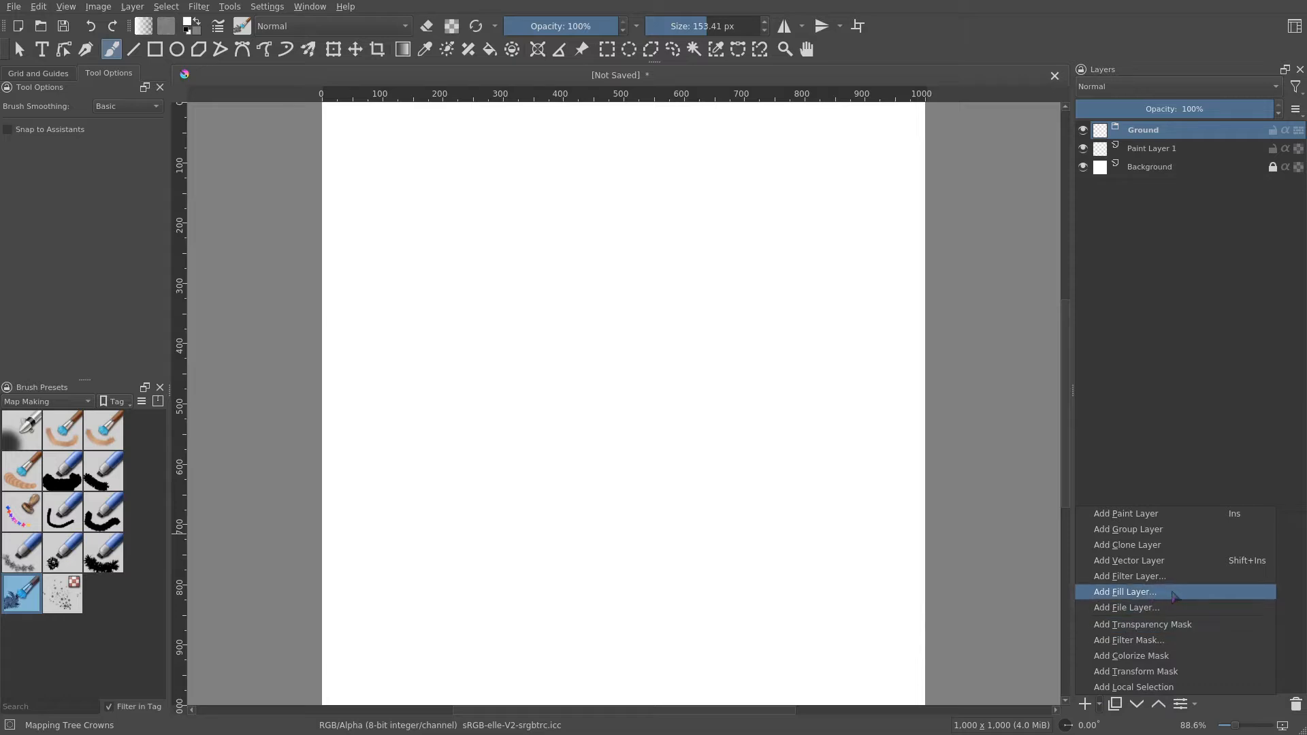
left_click(1124, 593)
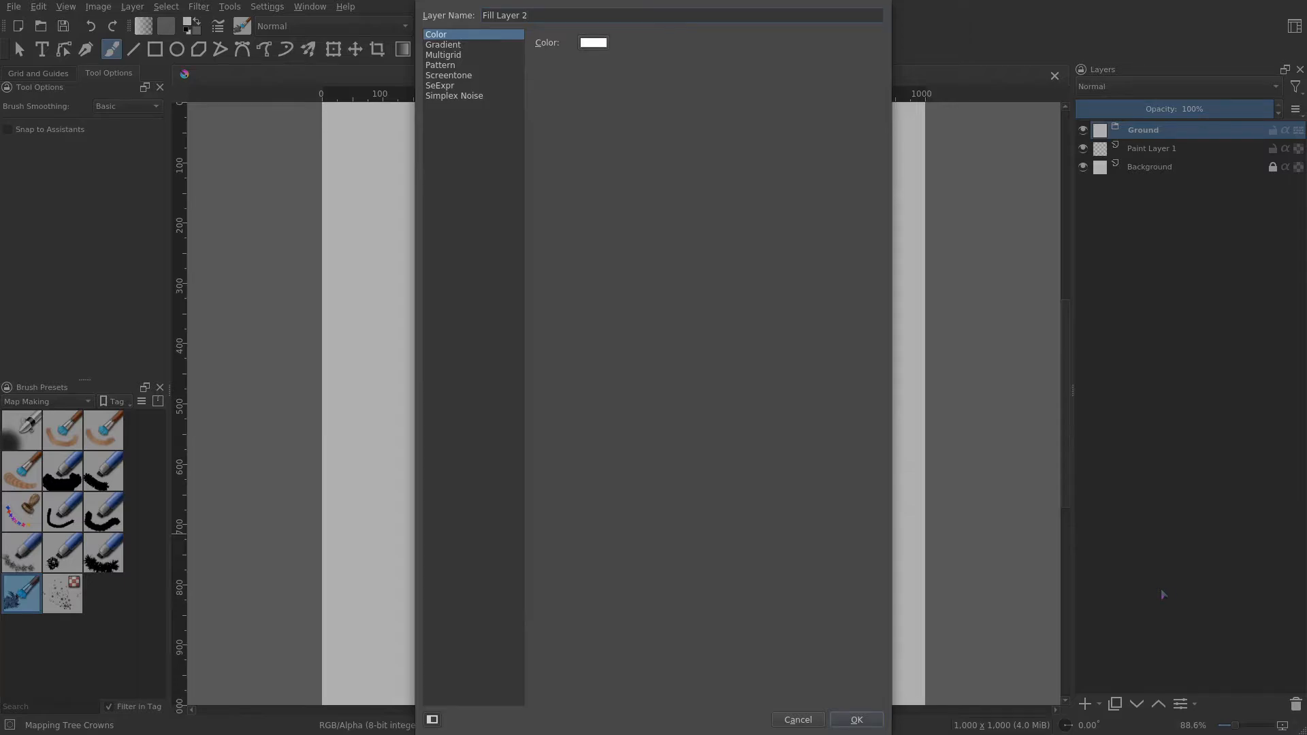
left_click(440, 65)
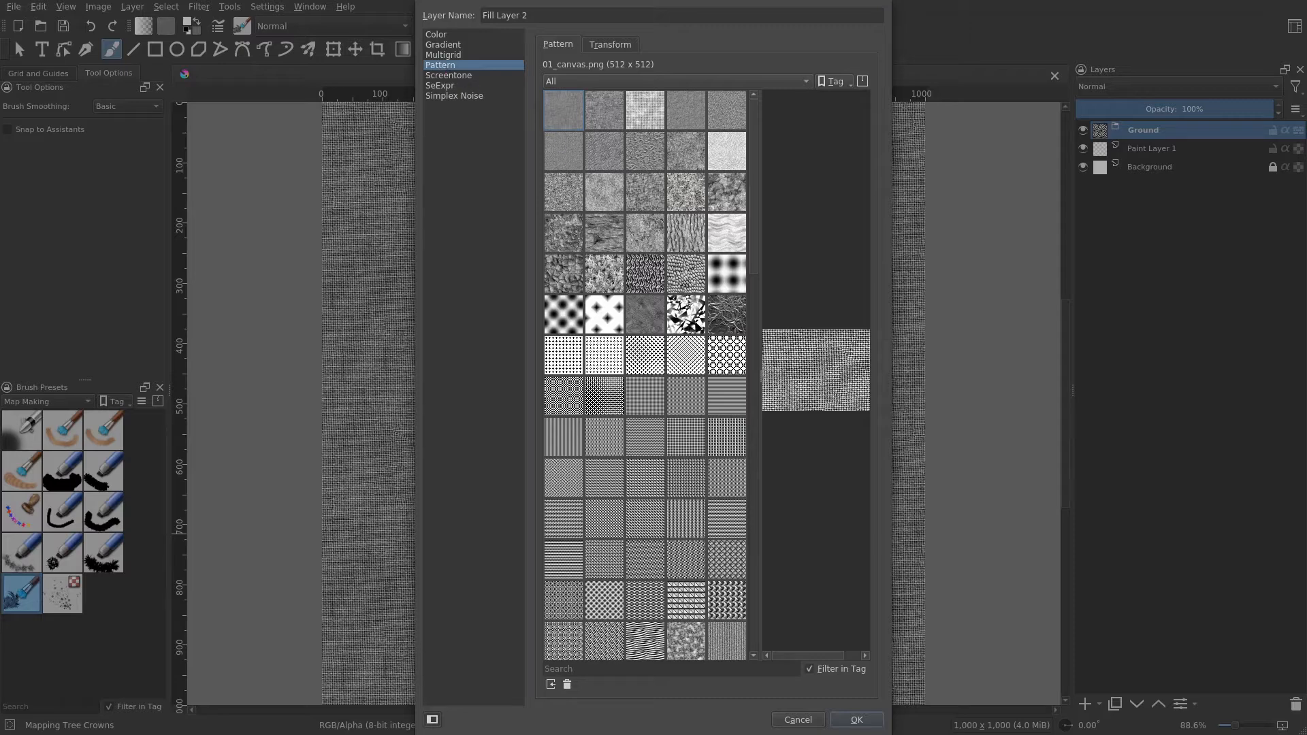
scroll(674, 297, "down", 10)
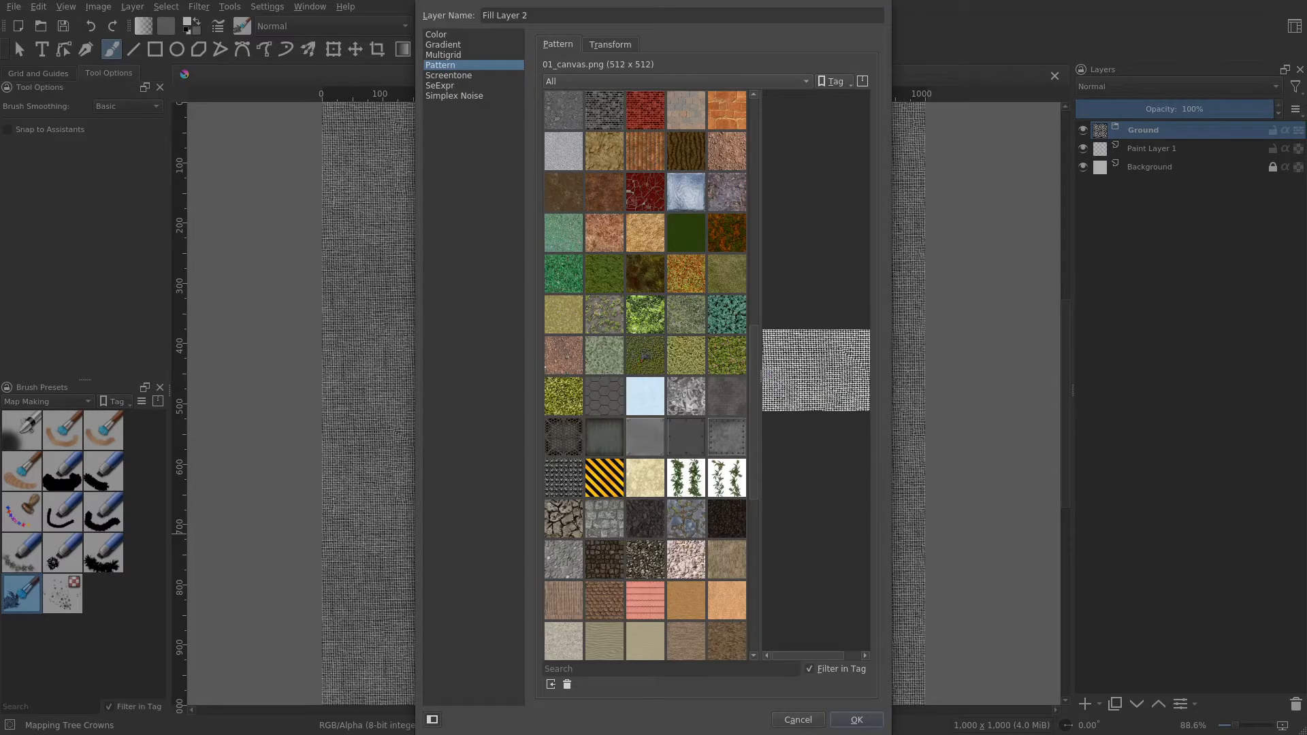
mouse_move(723, 357)
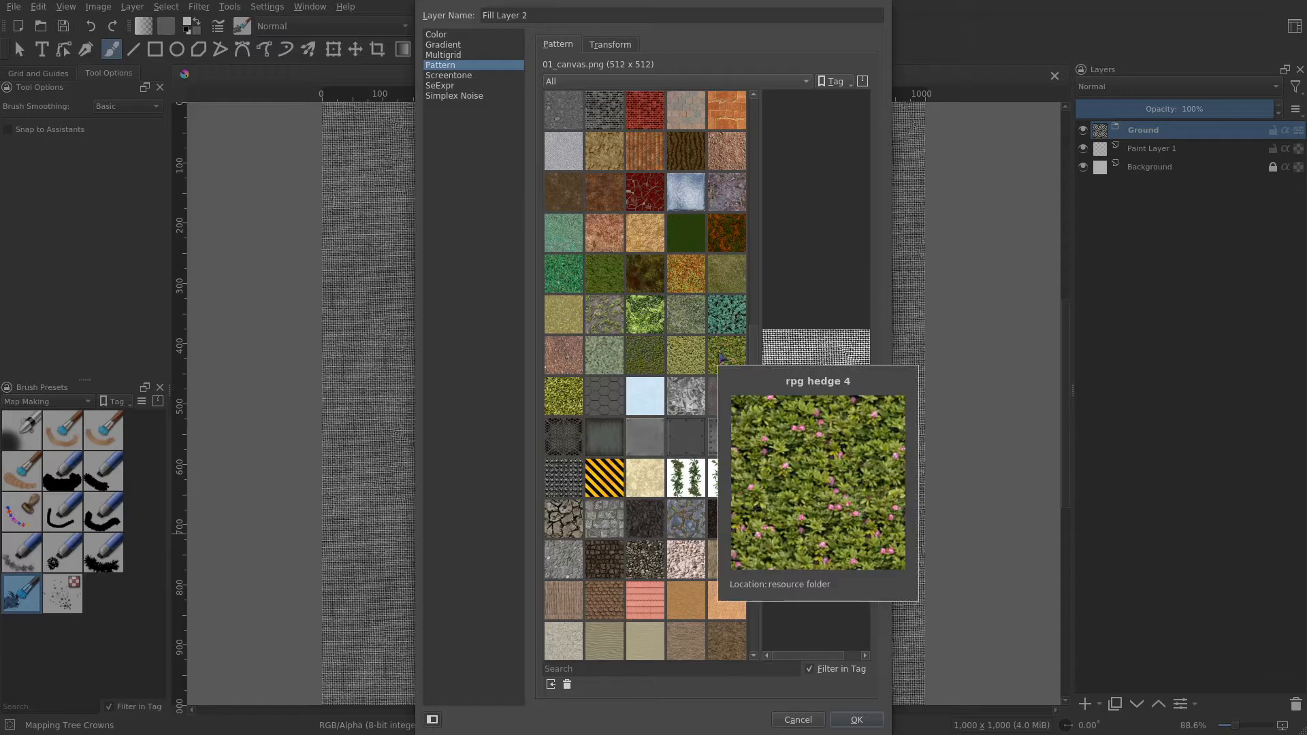
scroll(686, 352, "down", 6)
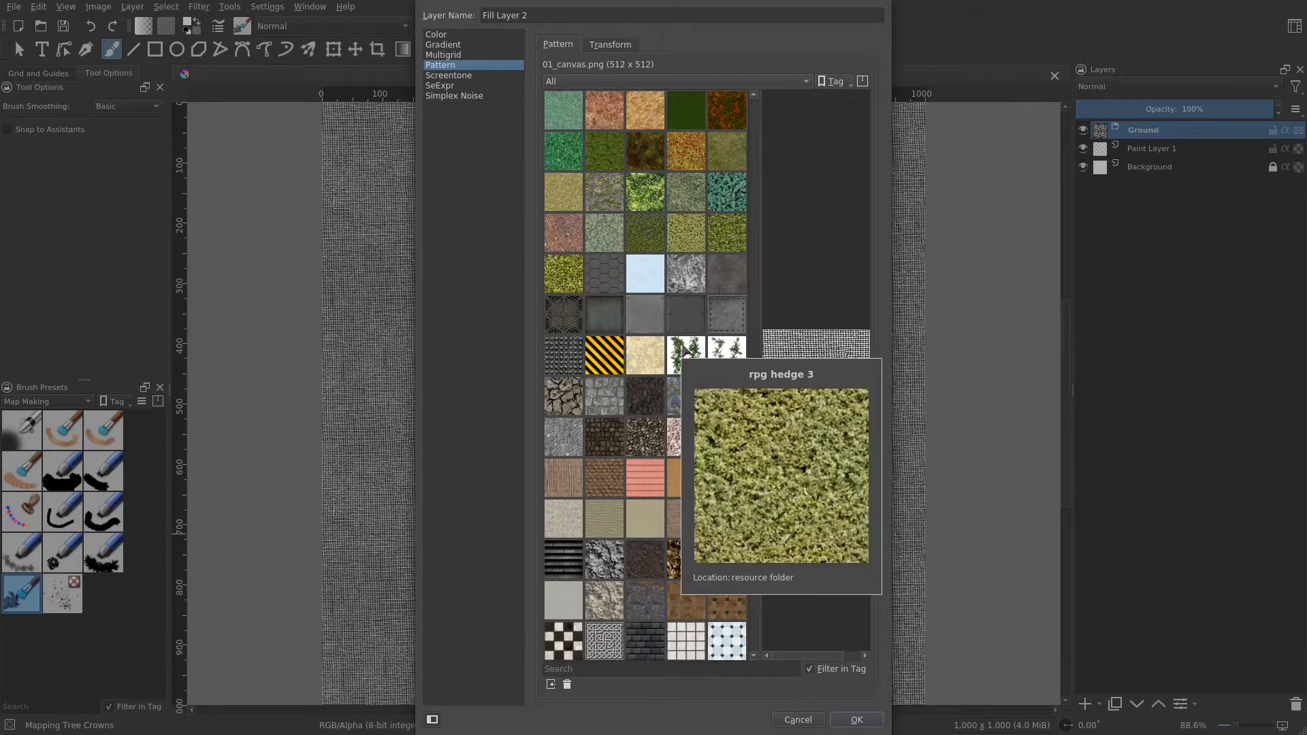
scroll(685, 352, "down", 3)
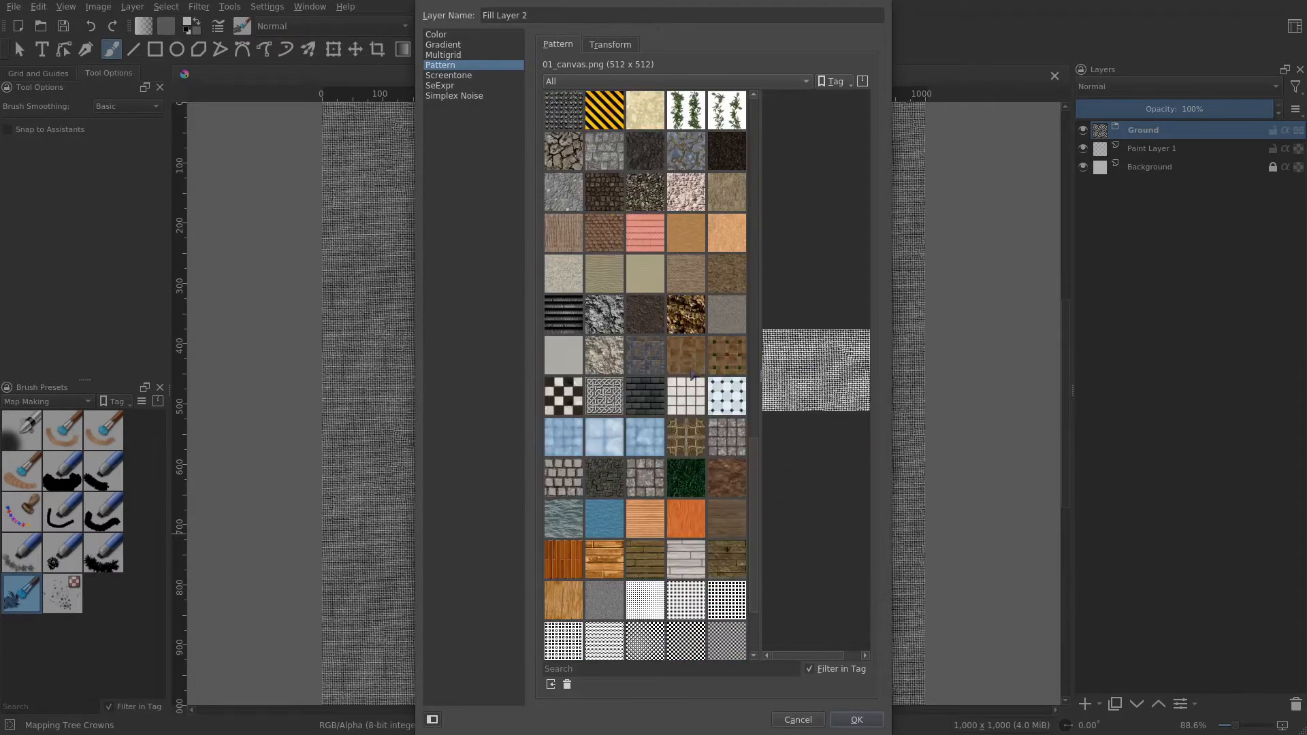
scroll(696, 391, "down", 3)
scroll(661, 414, "up", 18)
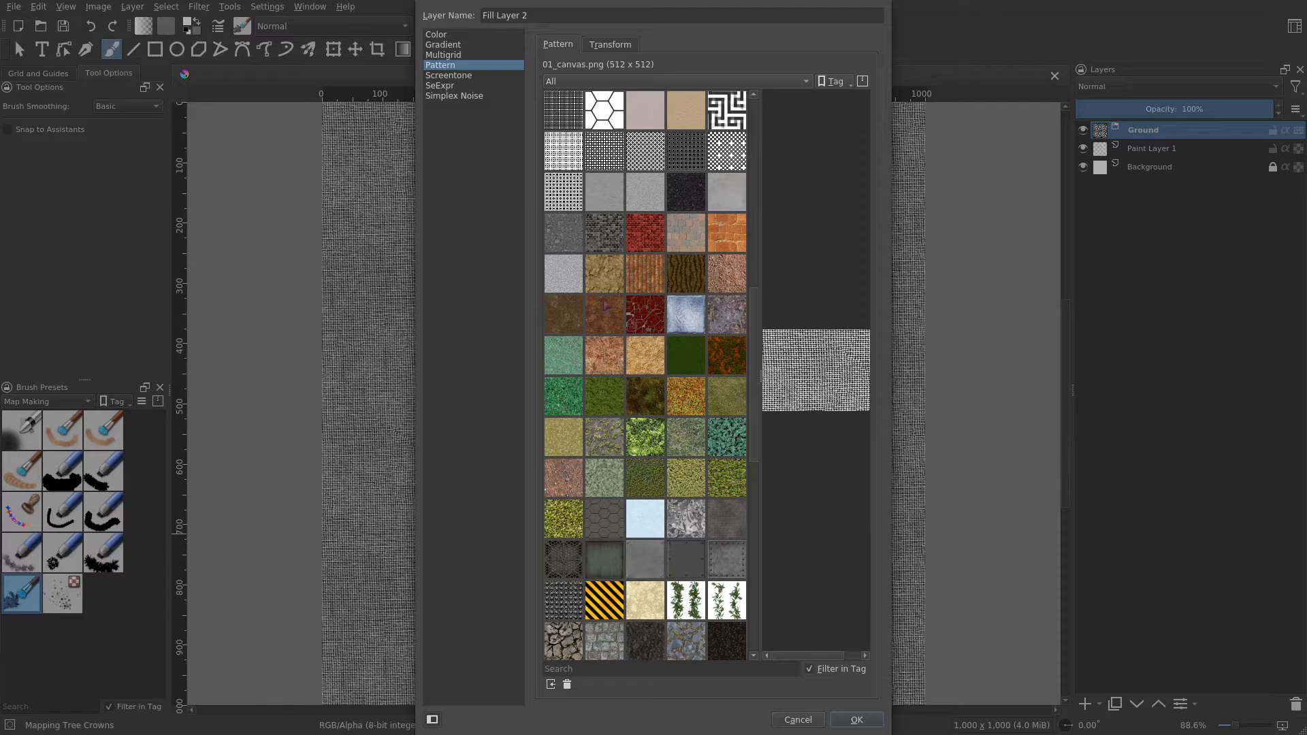
left_click(728, 279)
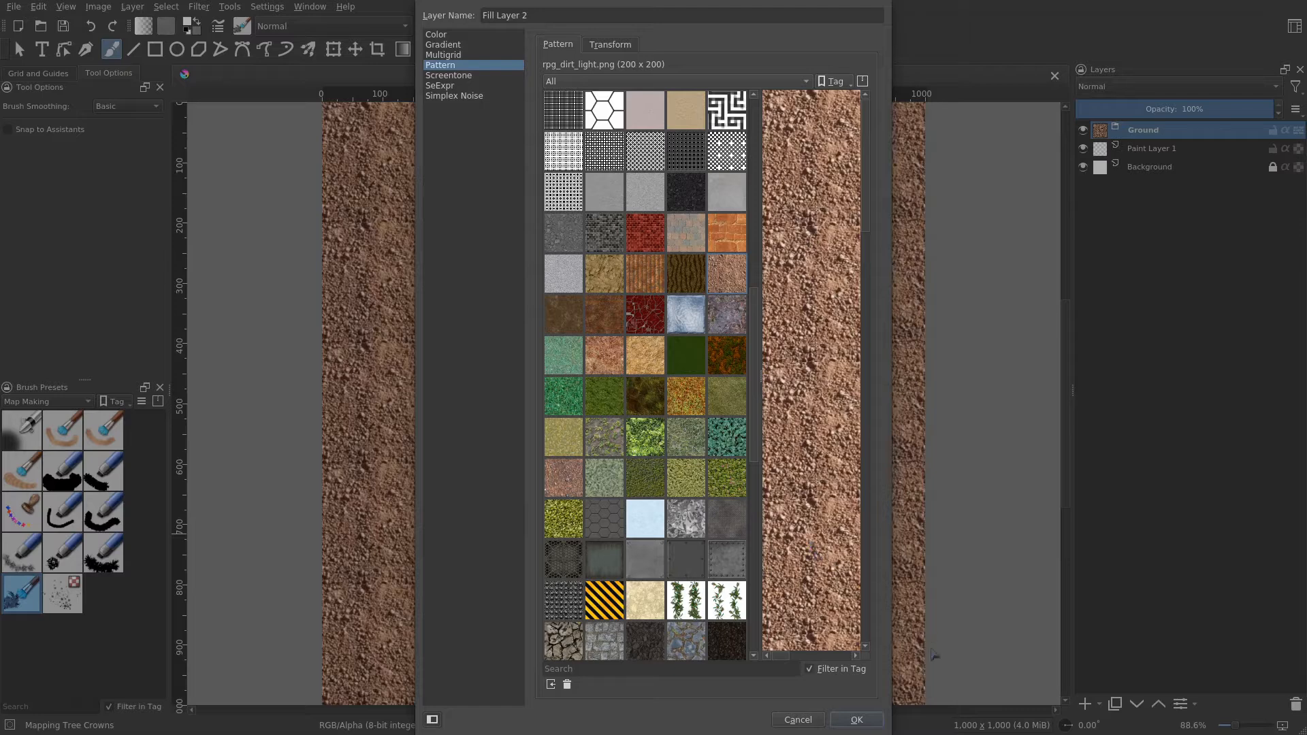
left_click(858, 720)
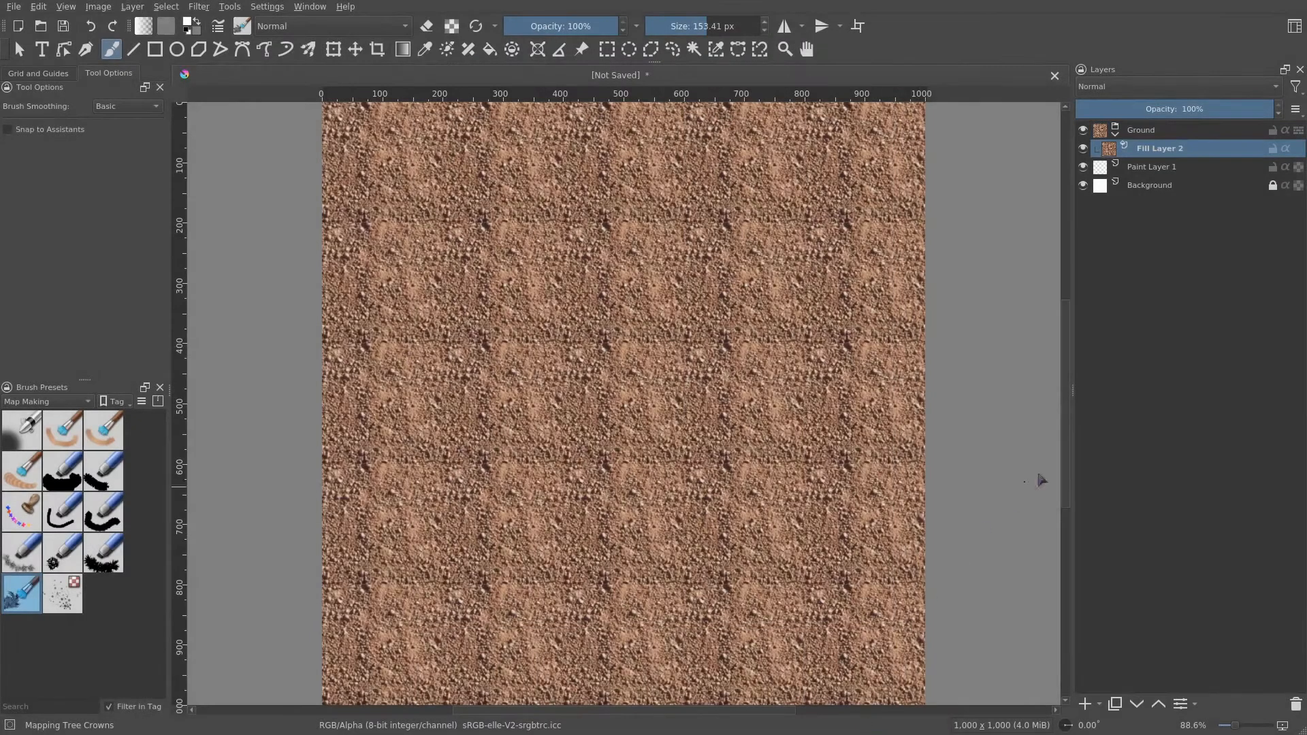
- Rename the new fill layer Soil
double_click(1185, 146)
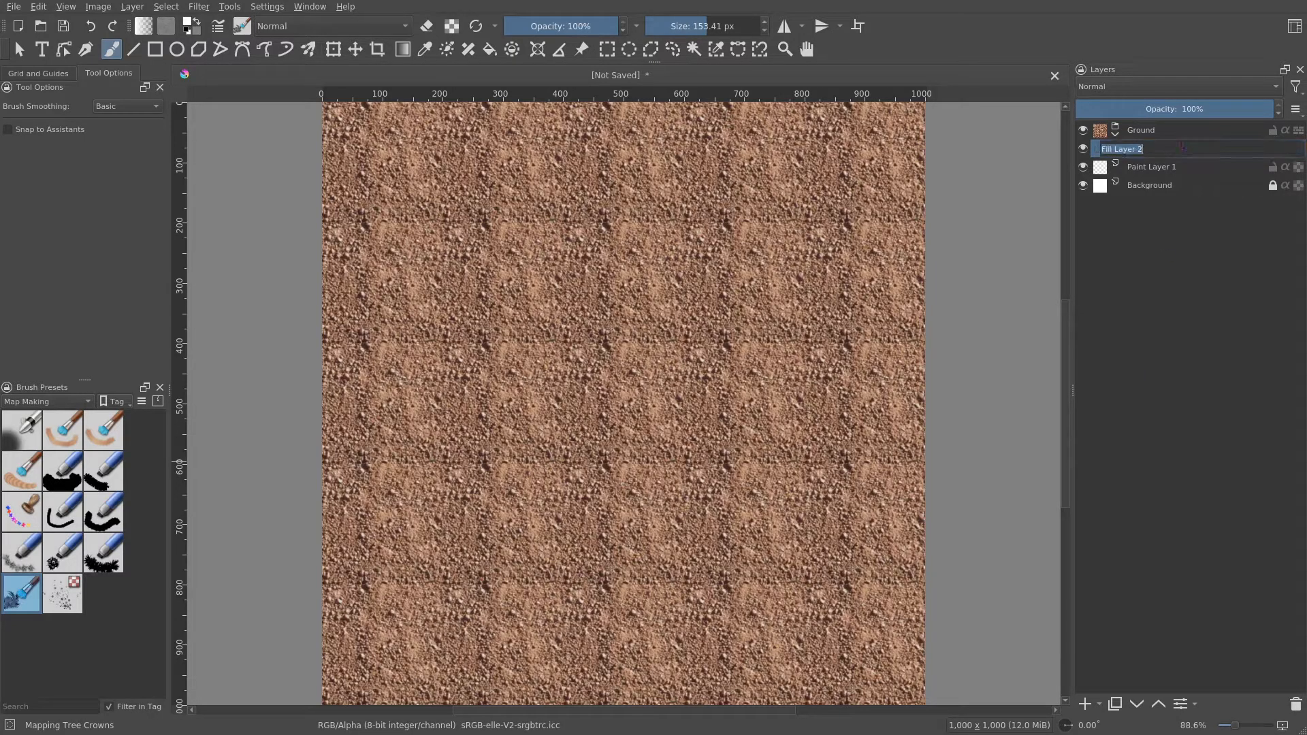
type("Soil")
key("Return")
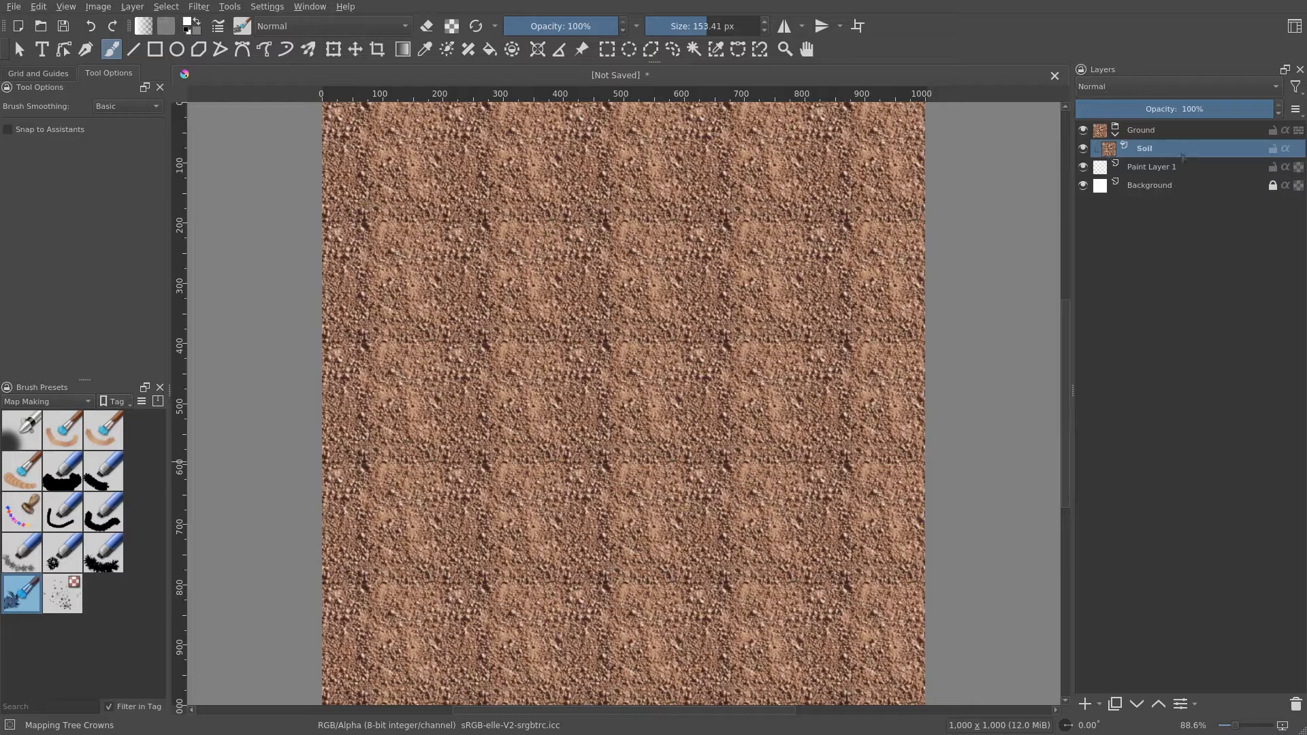
- Delete Paint Layer 1 and the Background layer
left_click(1183, 169)
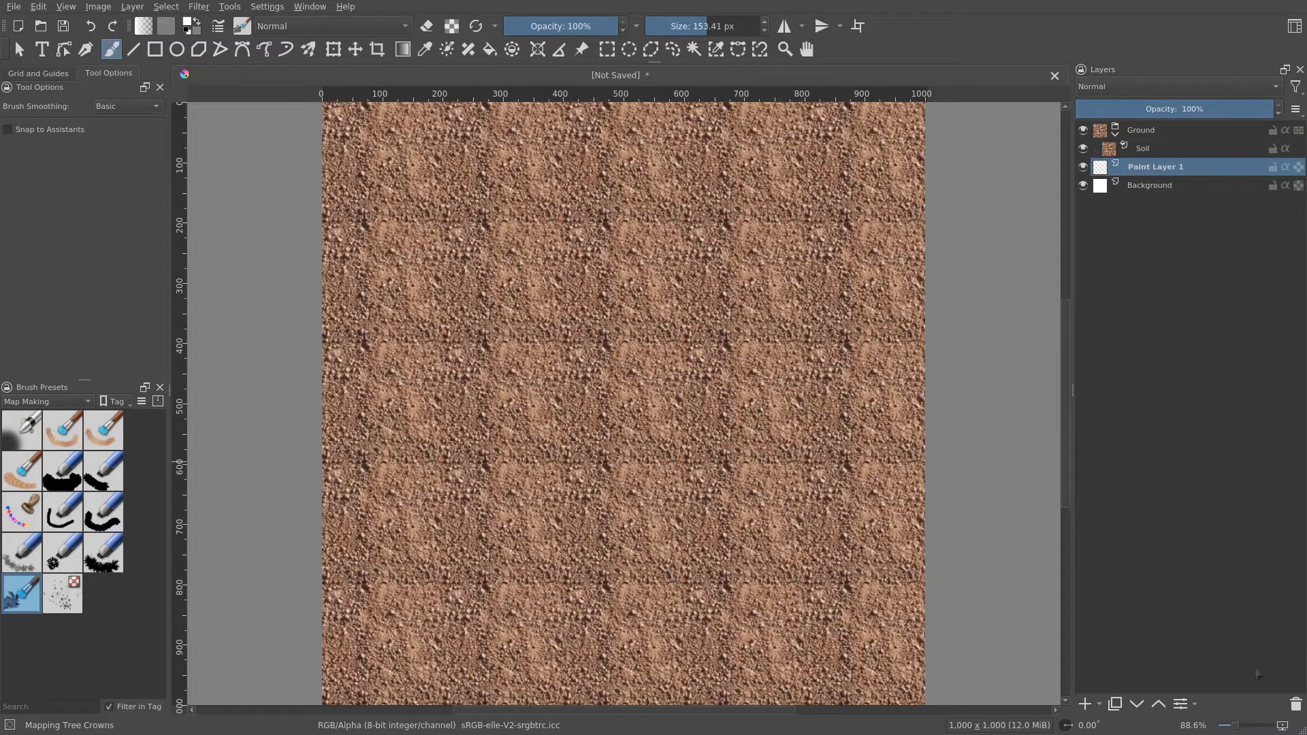
left_click(1295, 705)
left_click(1296, 705)
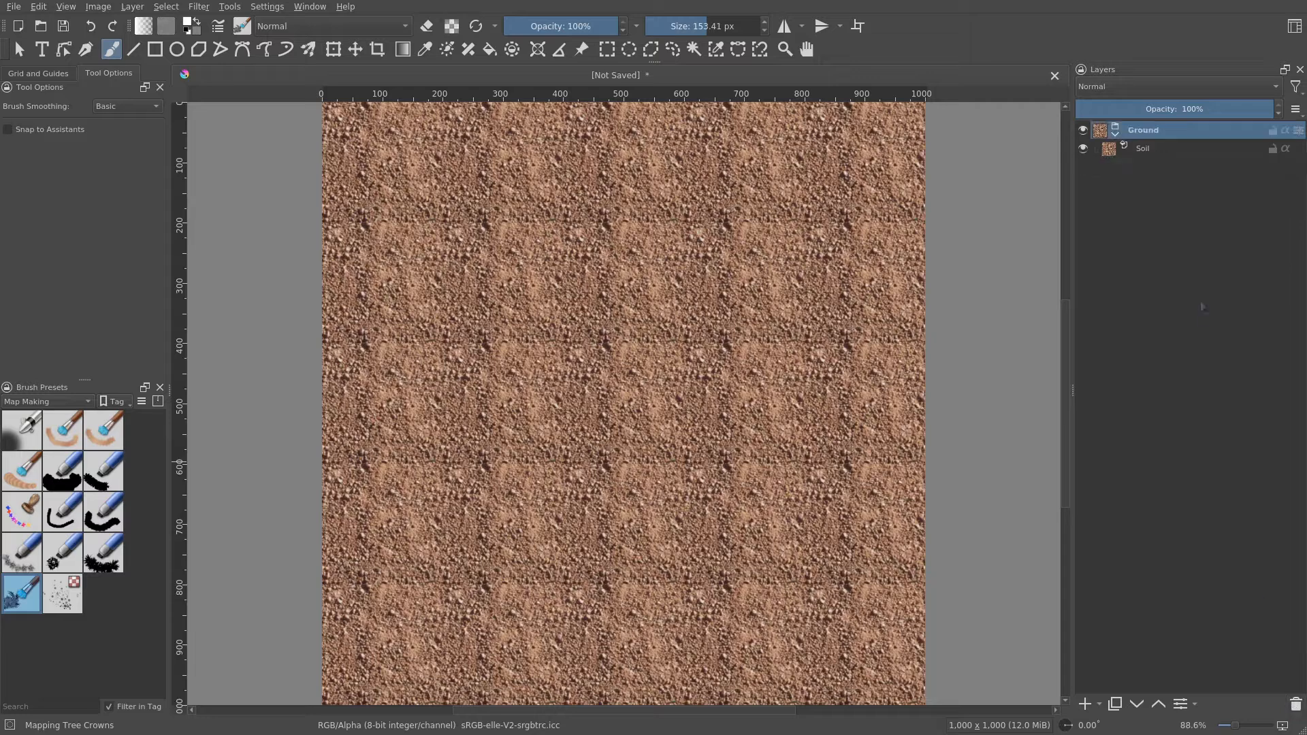
- Add a group layer above Soil inside Ground and rename it Sparse Grass
left_click(1145, 151)
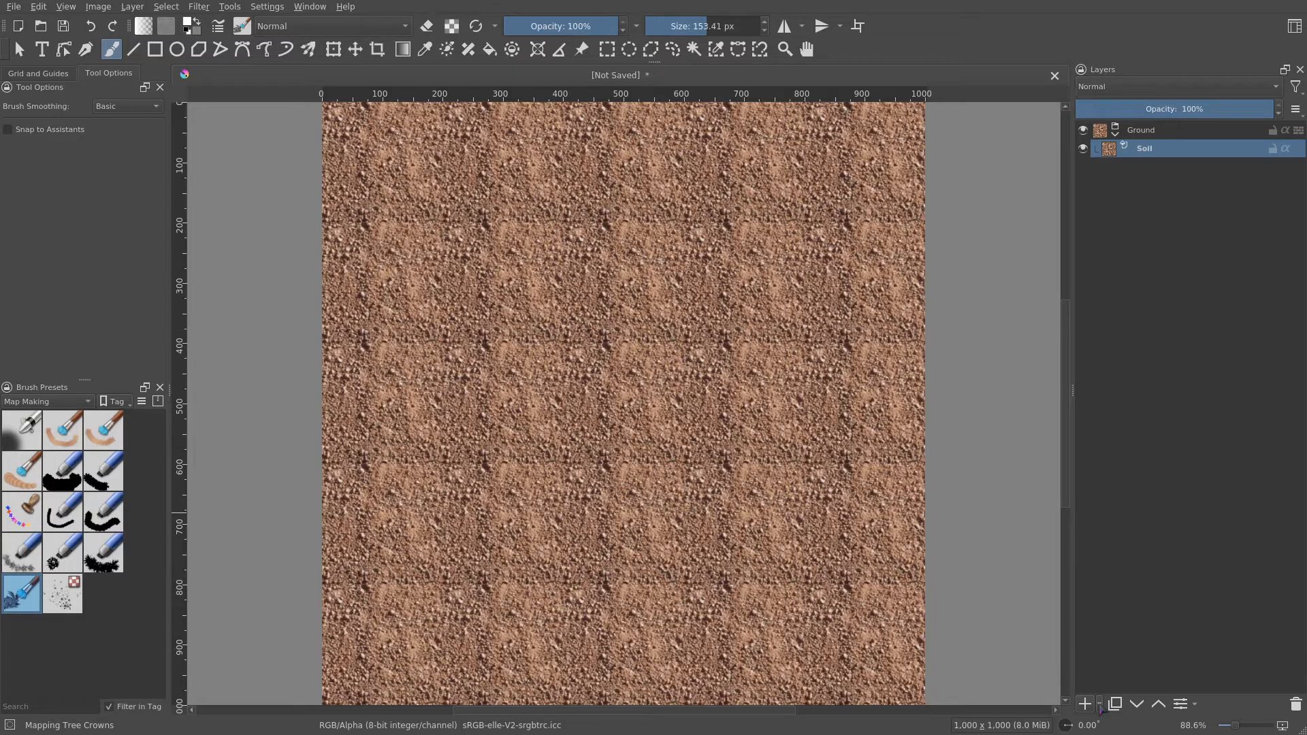
left_click(1100, 706)
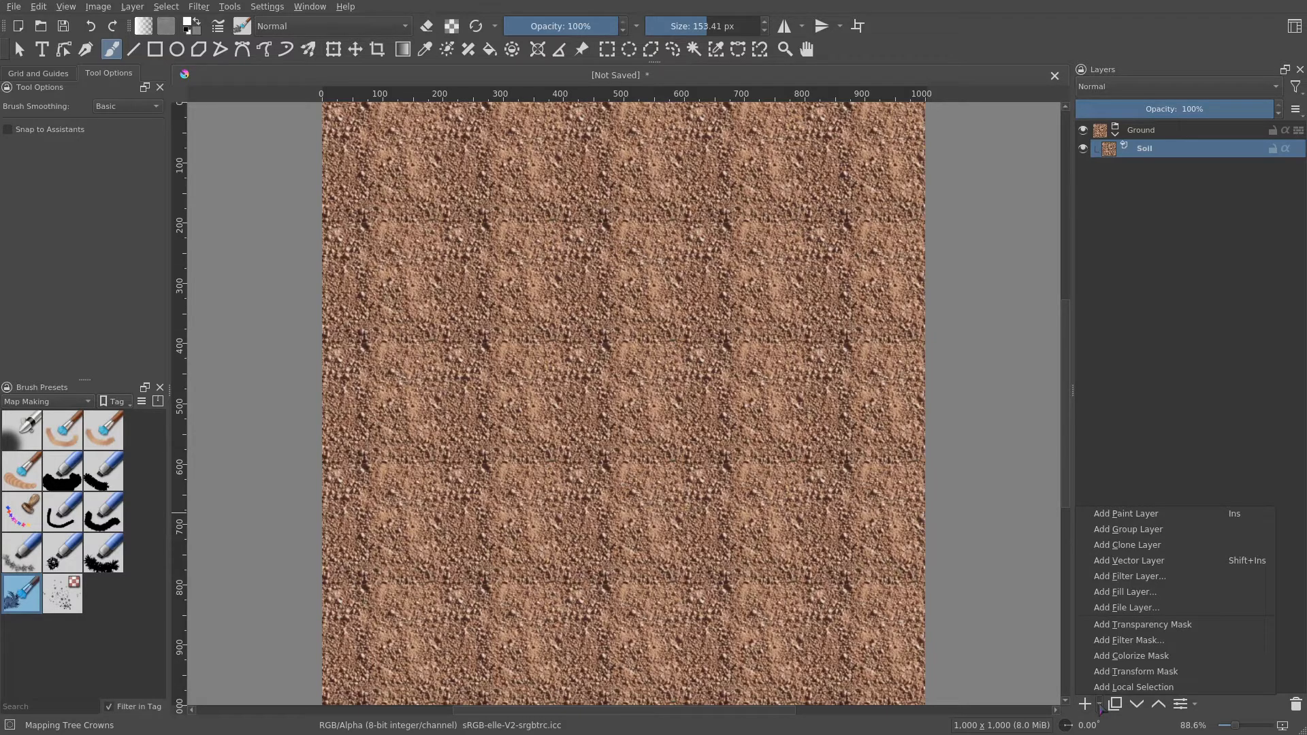
left_click(1139, 531)
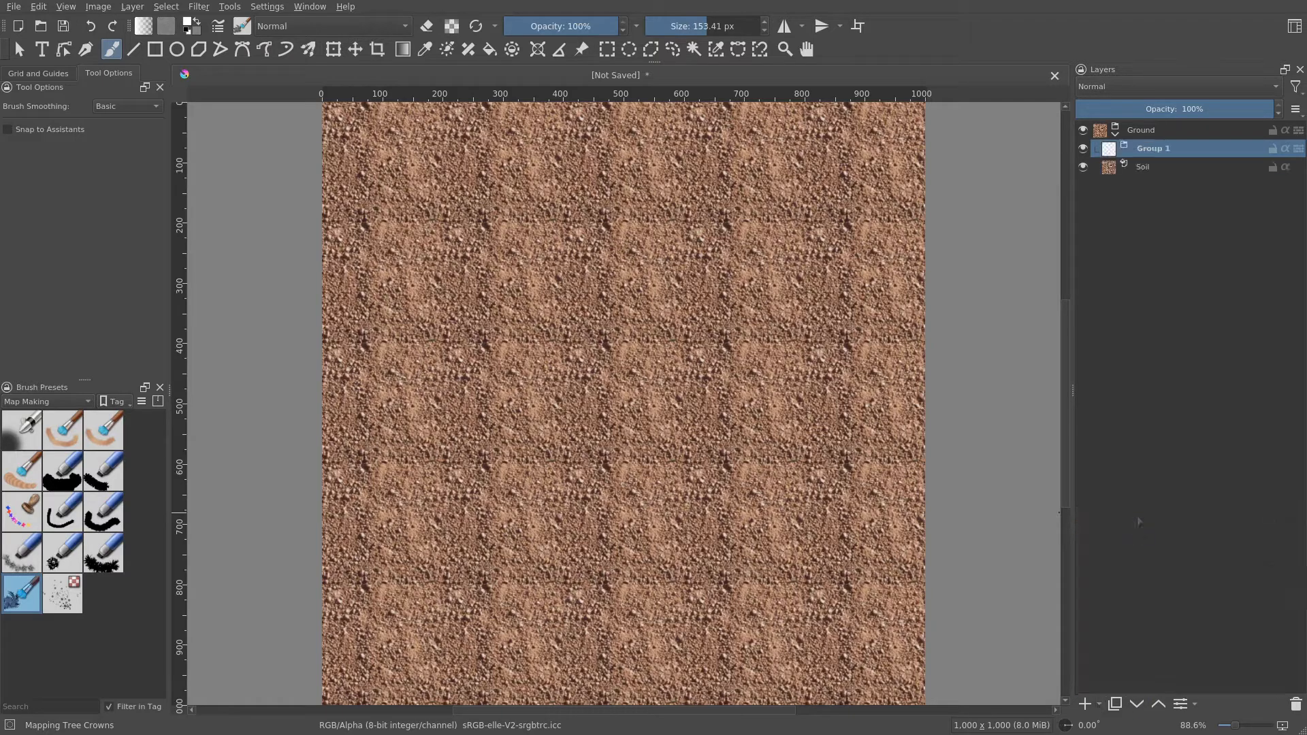
double_click(1163, 146)
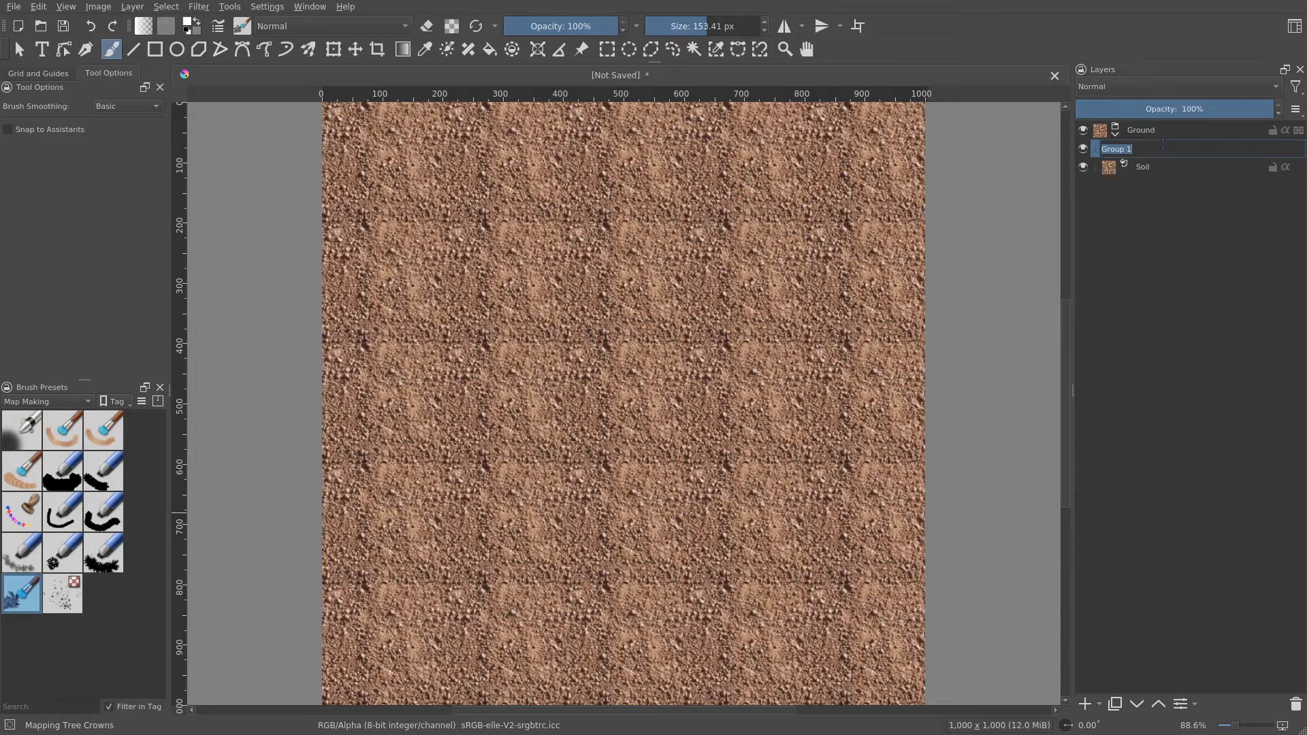
type("Sparse Grass")
key("Return")
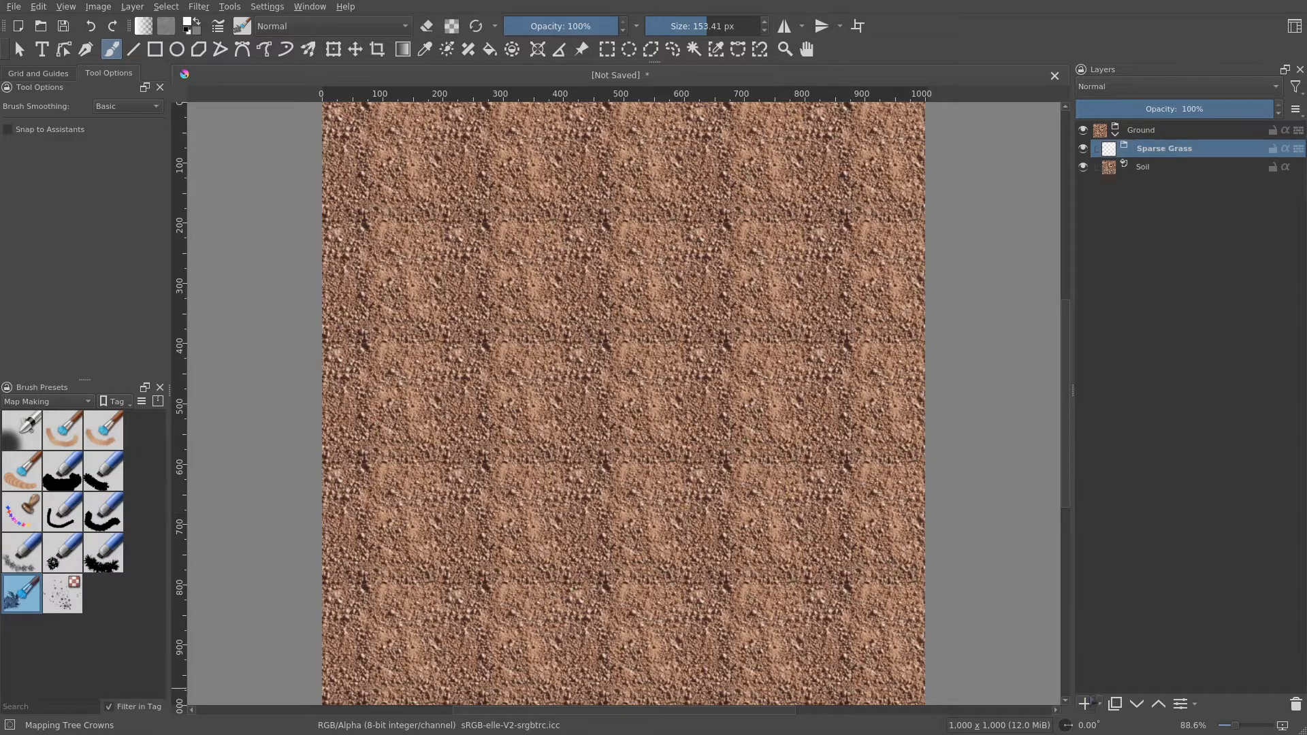
- Add another group layer, move it above Sparse Grass within Ground, and rename it Grass
left_click(1100, 706)
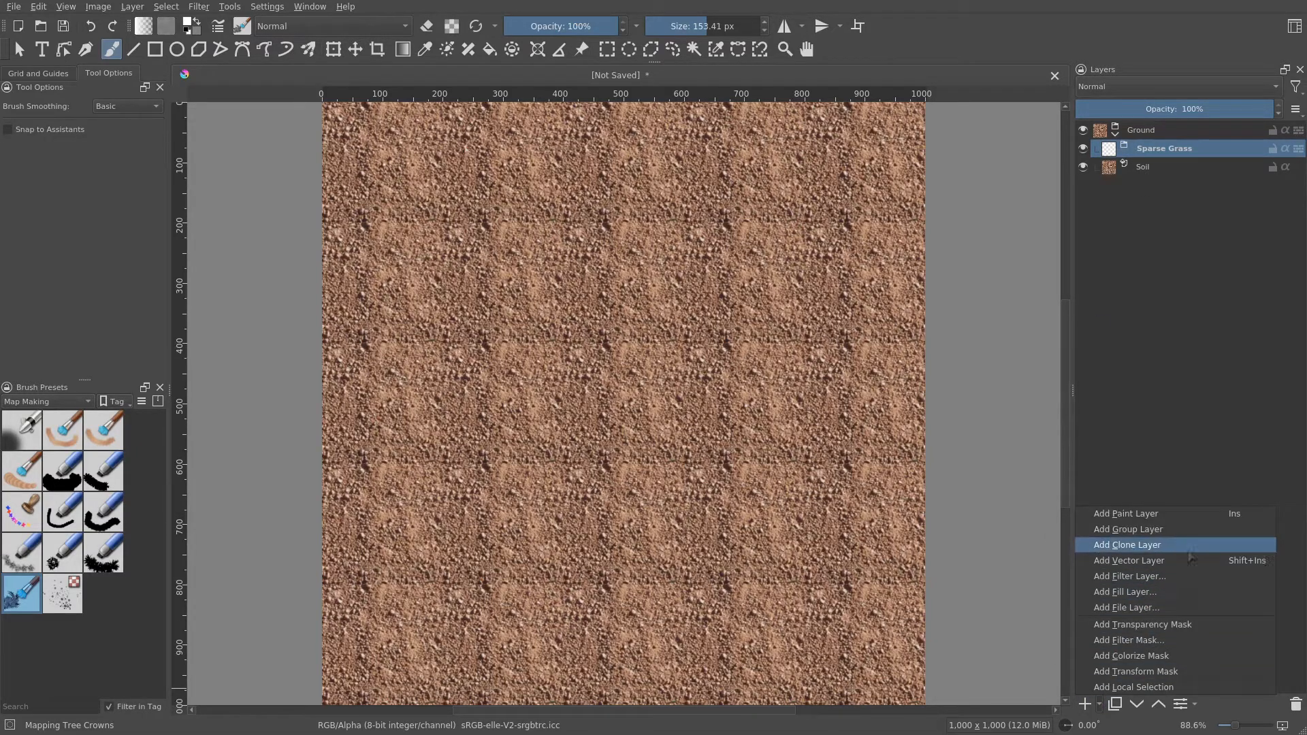
left_click(1172, 536)
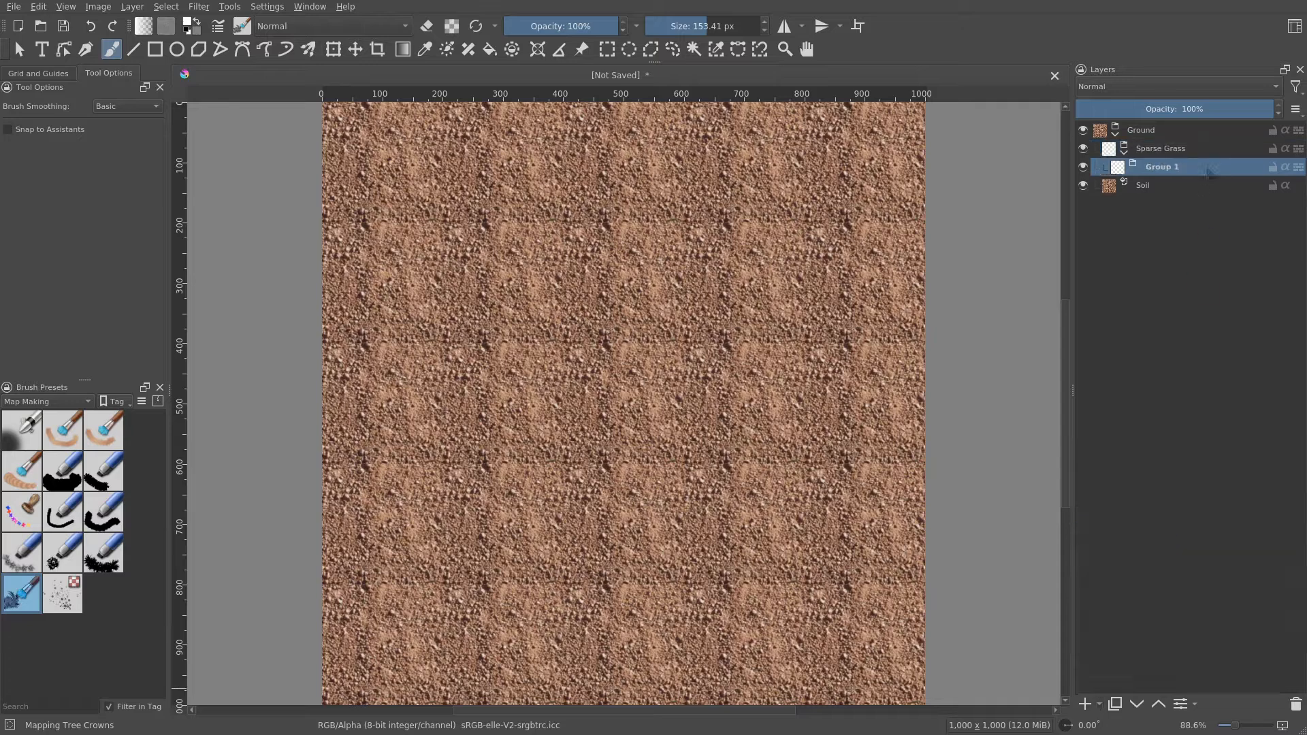
left_click_drag(1171, 165, 1196, 145)
double_click(1164, 148)
type("Grass")
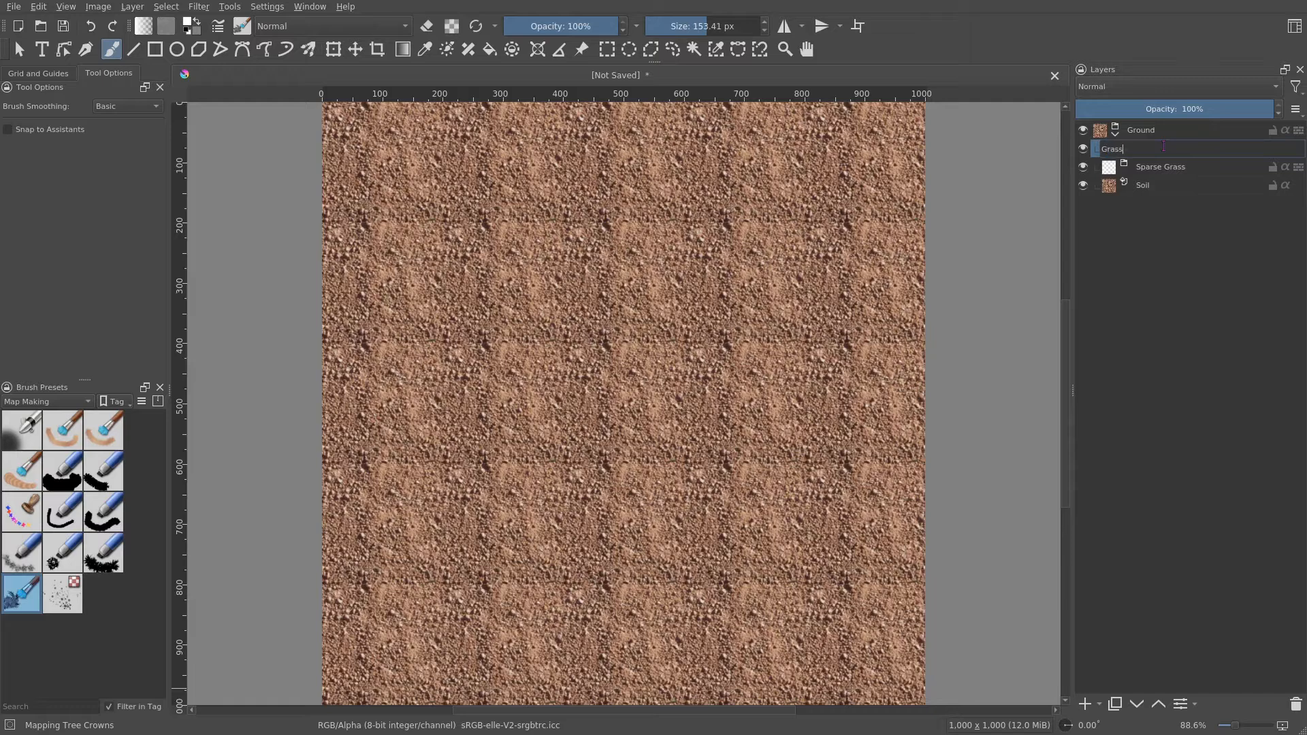
key("Return")
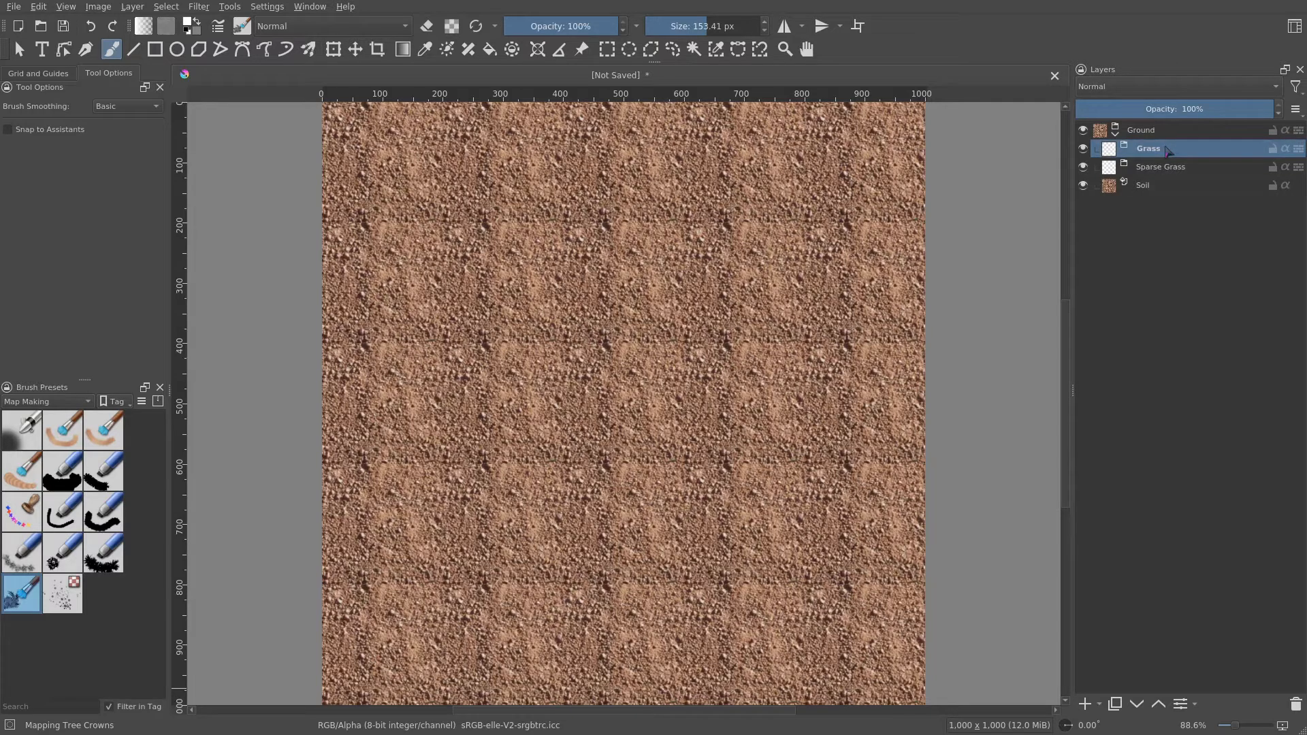
- Add a pattern fill layer inside the Sparse Grass group using the rpg_grass_sparse pattern scaled to 50%
left_click(1148, 172)
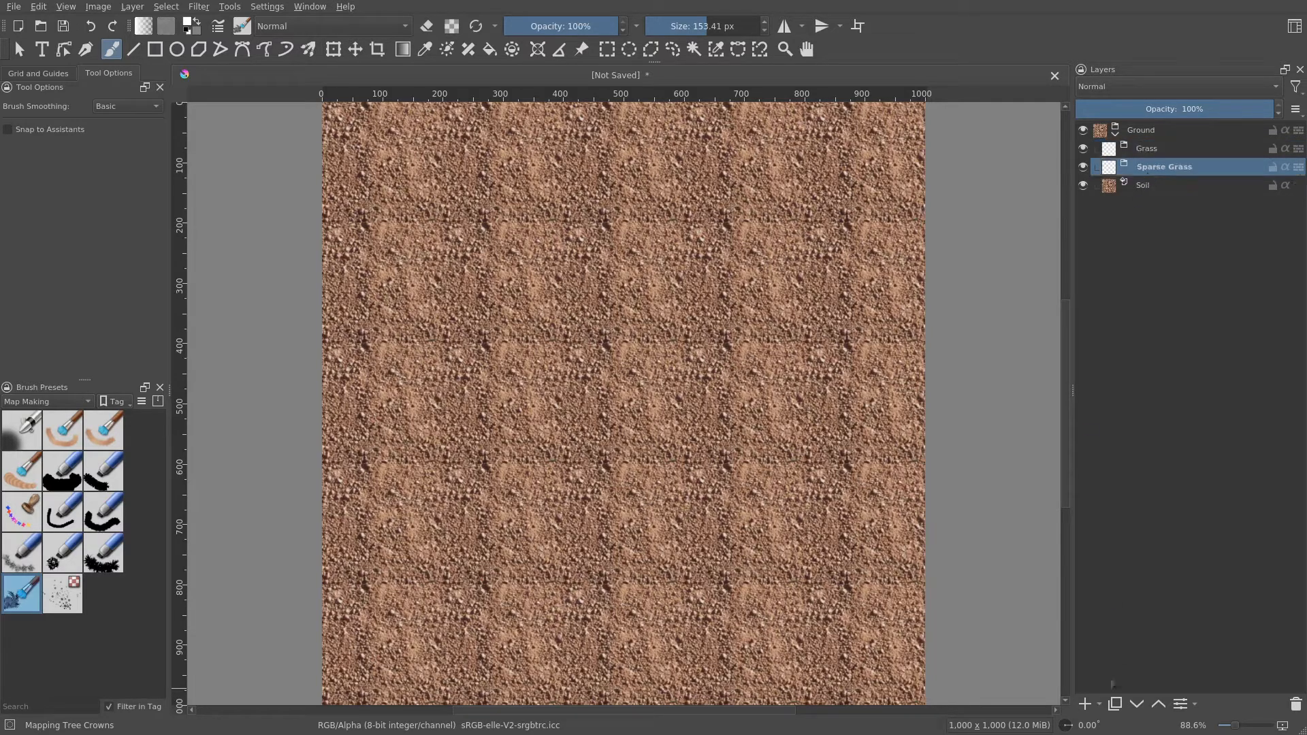
left_click(1100, 704)
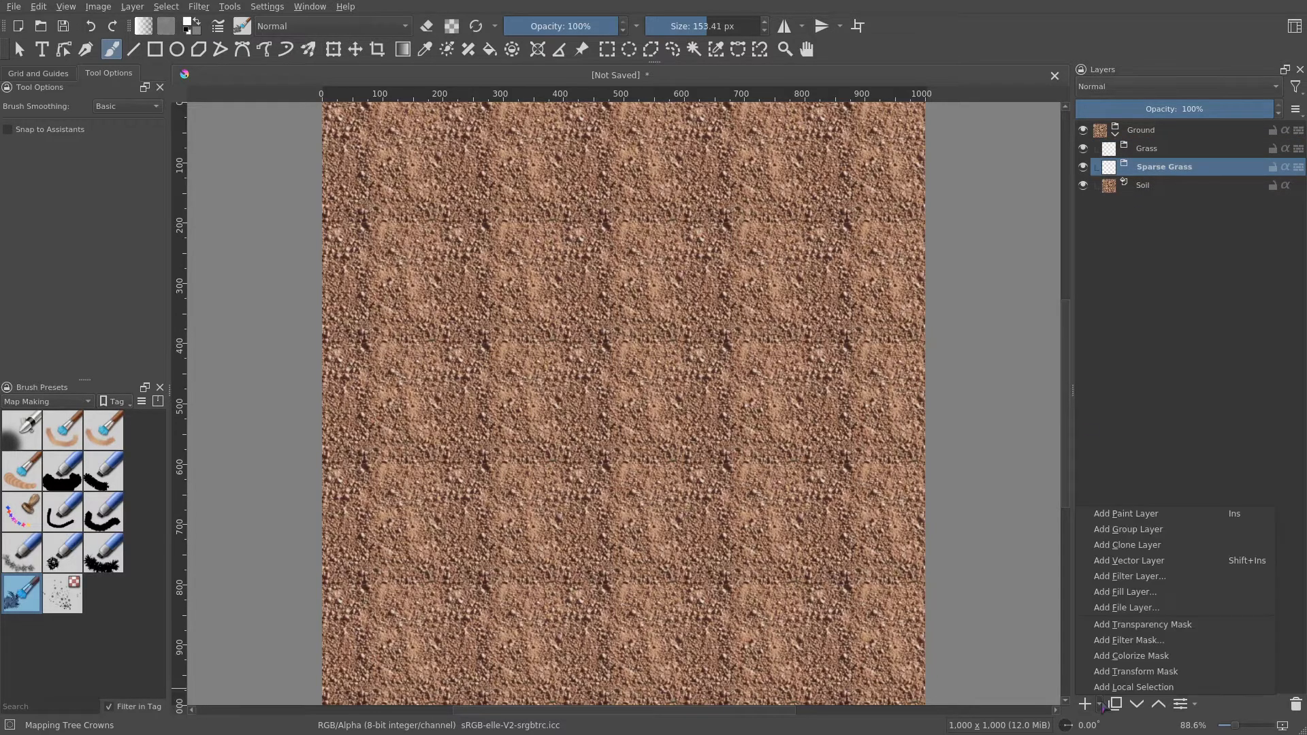
left_click(1196, 597)
left_click(476, 66)
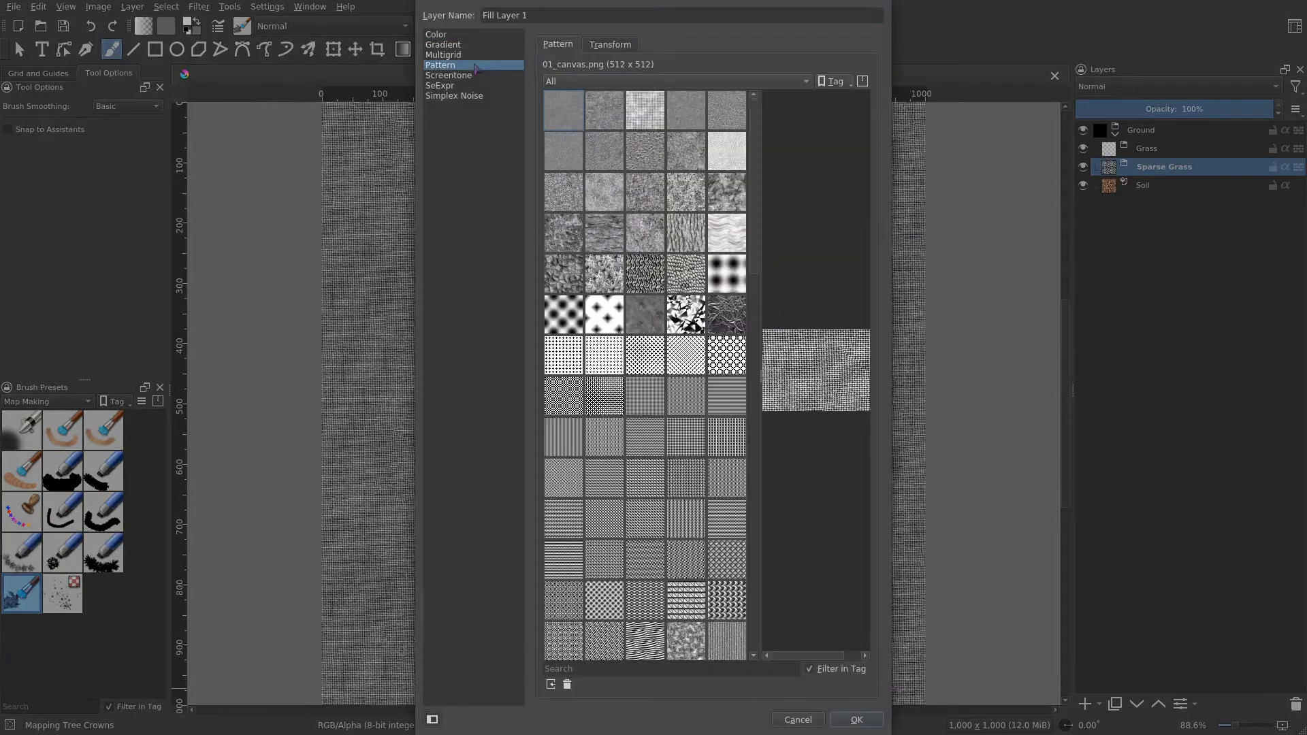
scroll(655, 374, "down", 5)
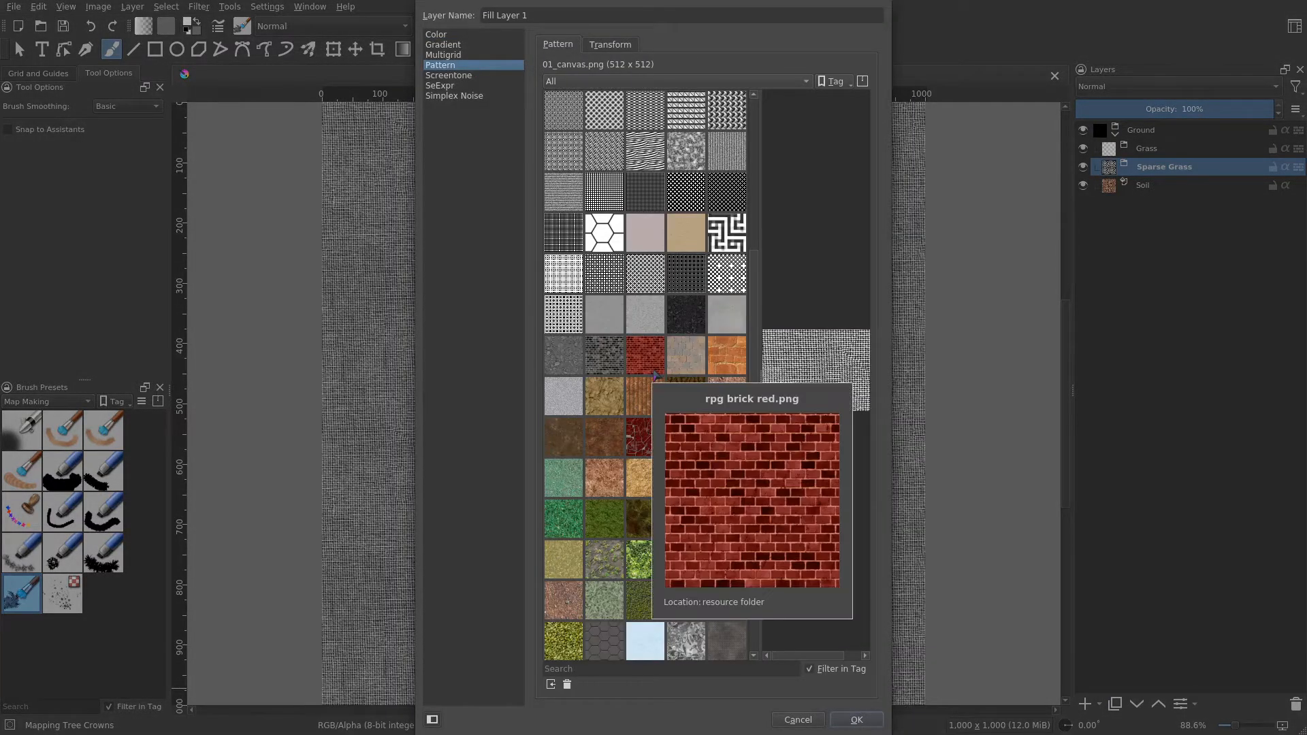
scroll(630, 500, "down", 3)
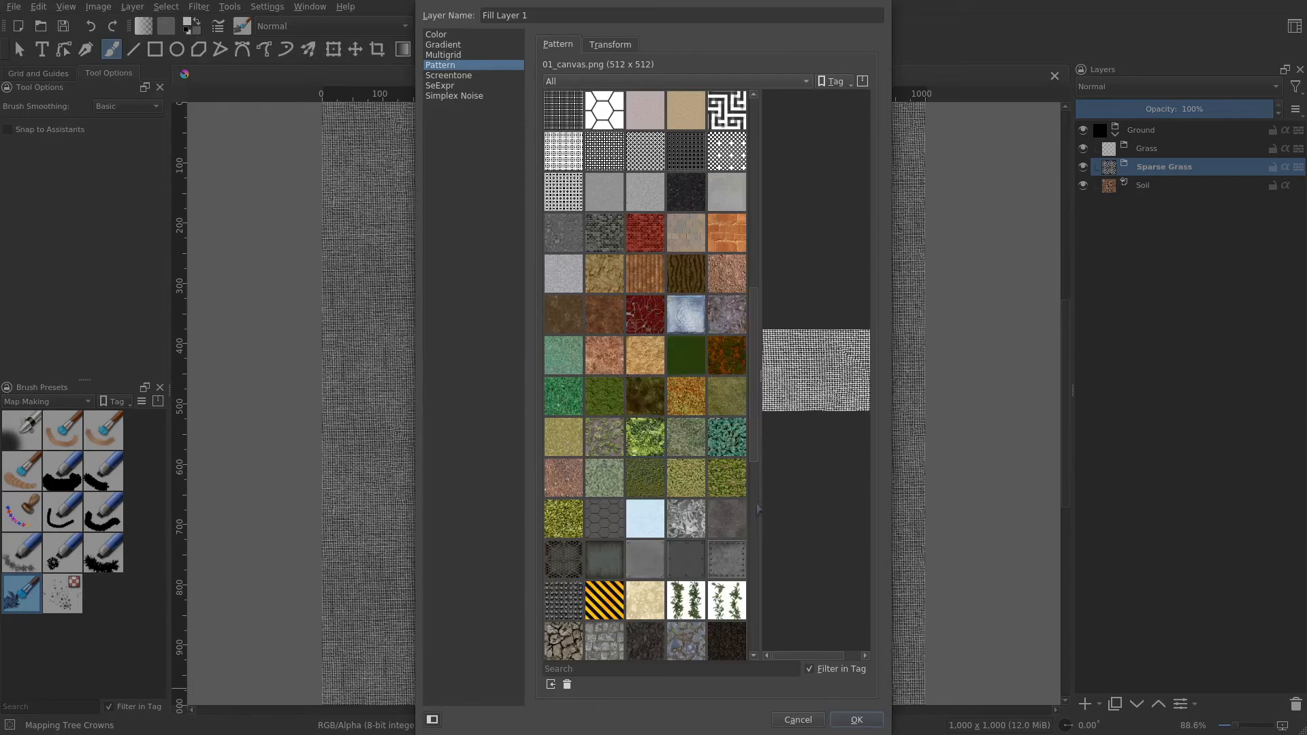
left_click(604, 439)
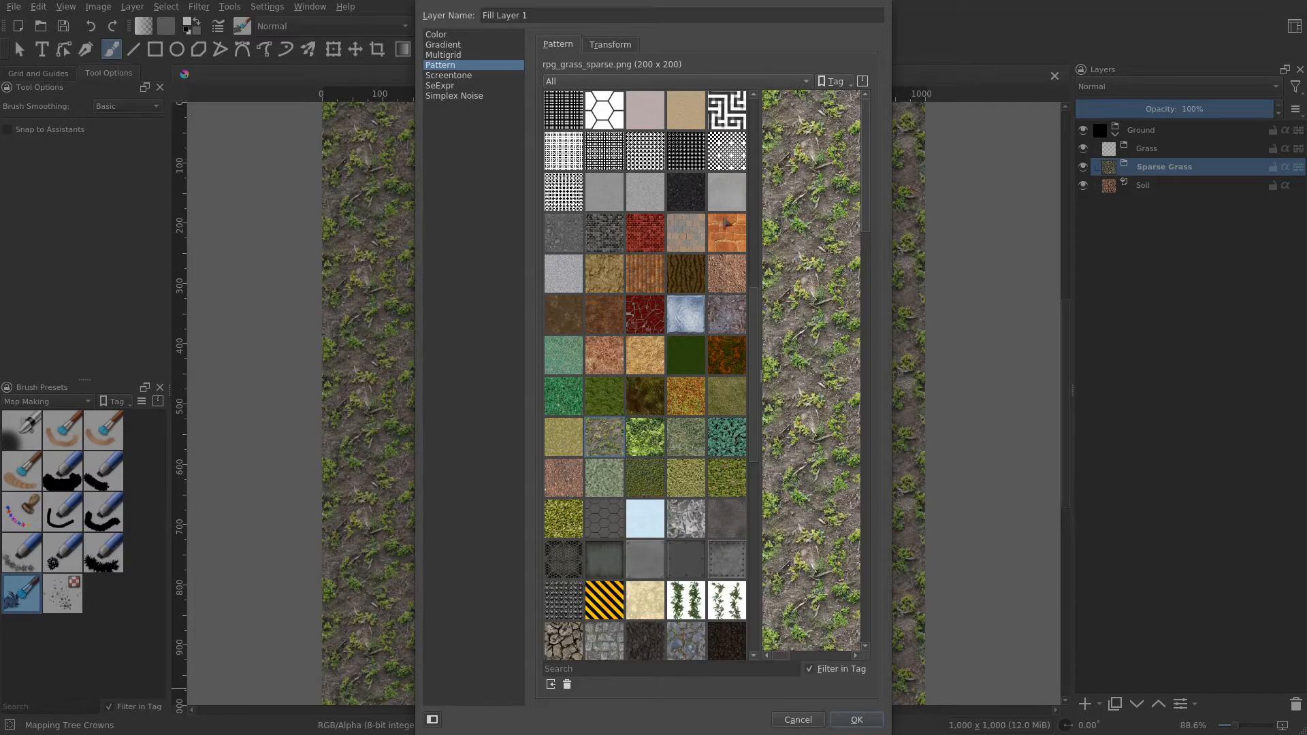
left_click(604, 45)
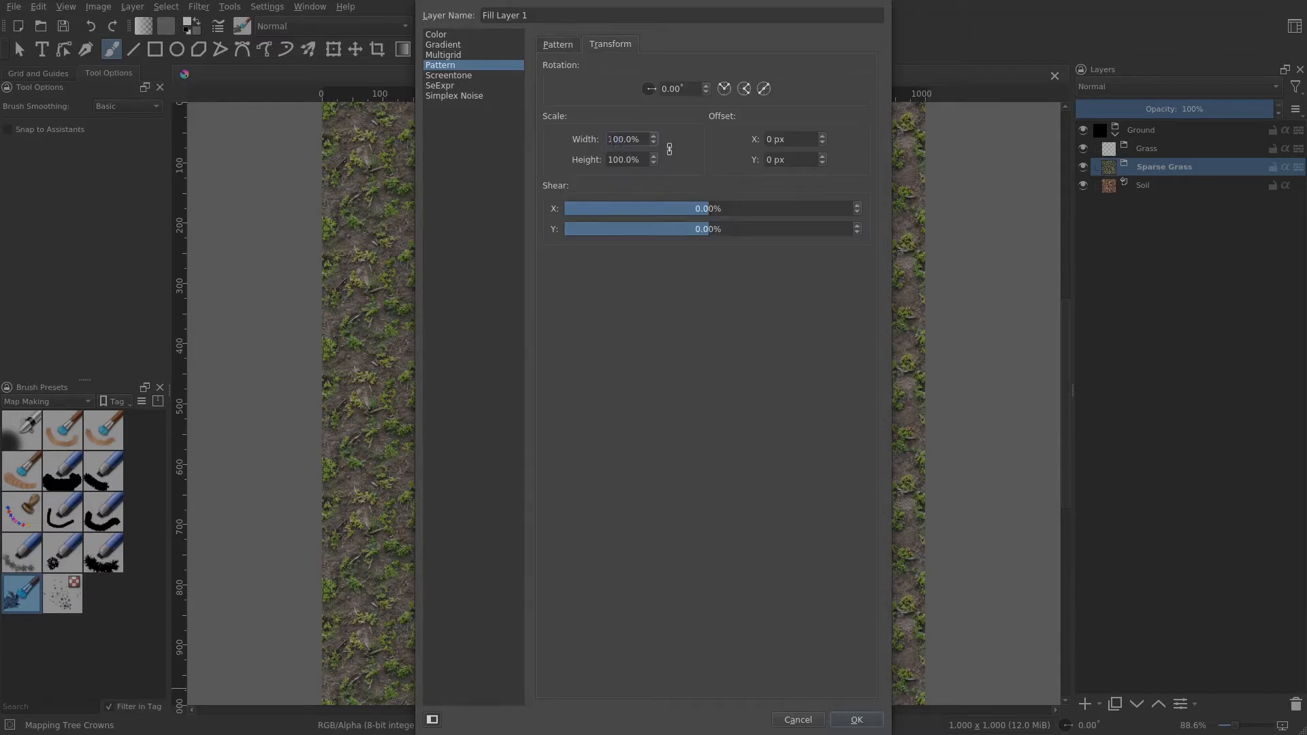
left_click_drag(611, 139, 617, 139)
type("5")
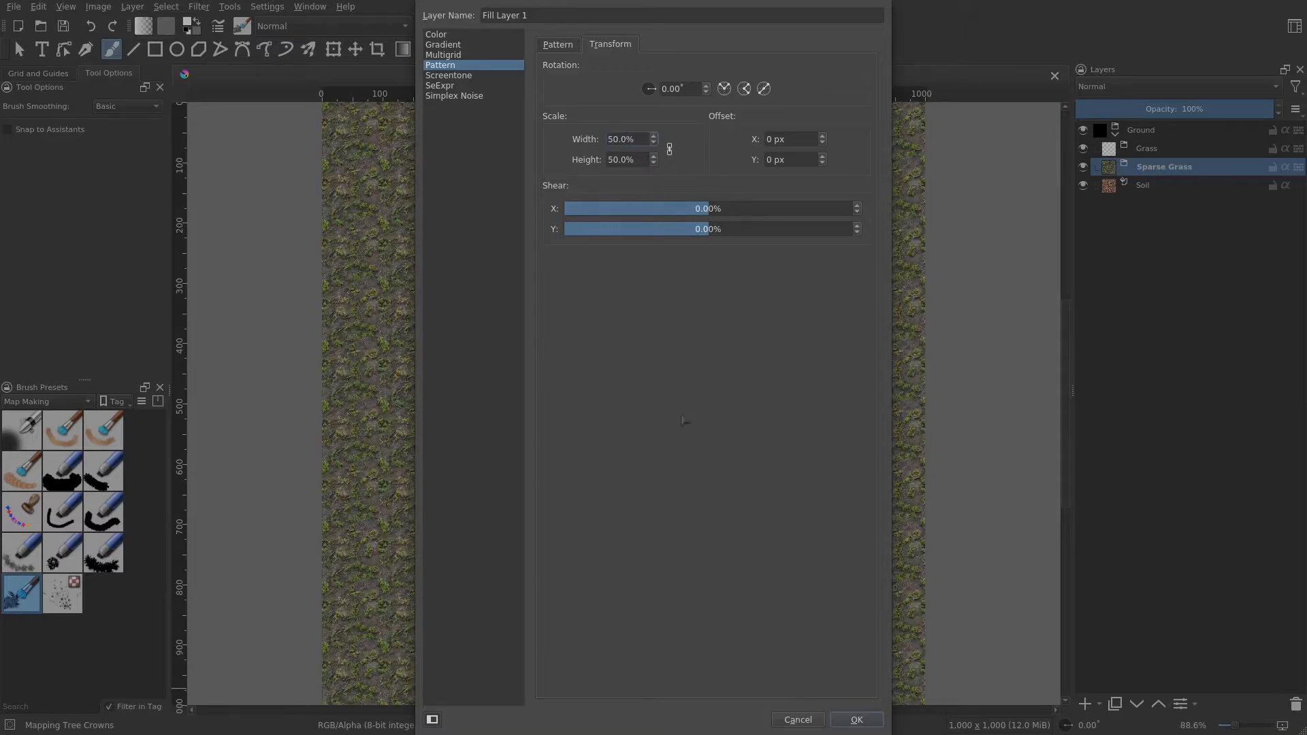
left_click(855, 720)
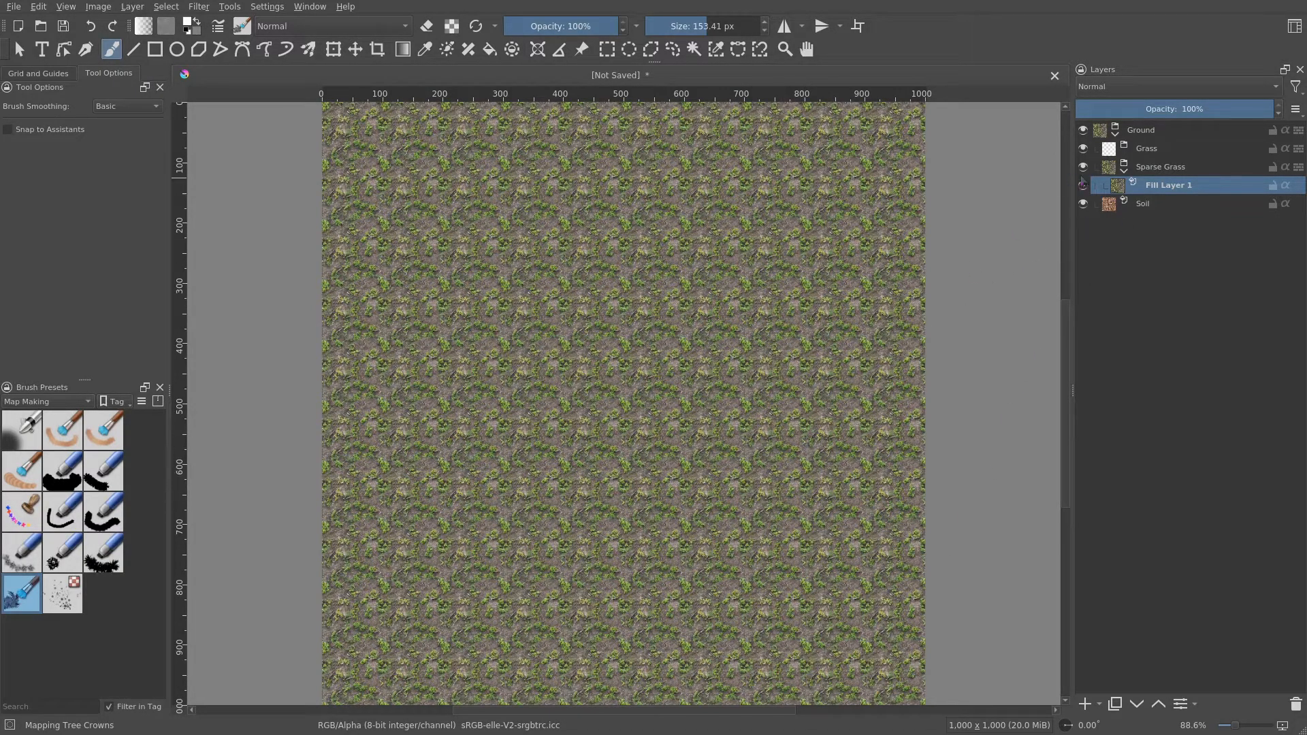
- Toggle the Sparse Grass group's visibility to compare it against the soil beneath
left_click(1084, 169)
left_click(1083, 169)
left_click(1083, 169)
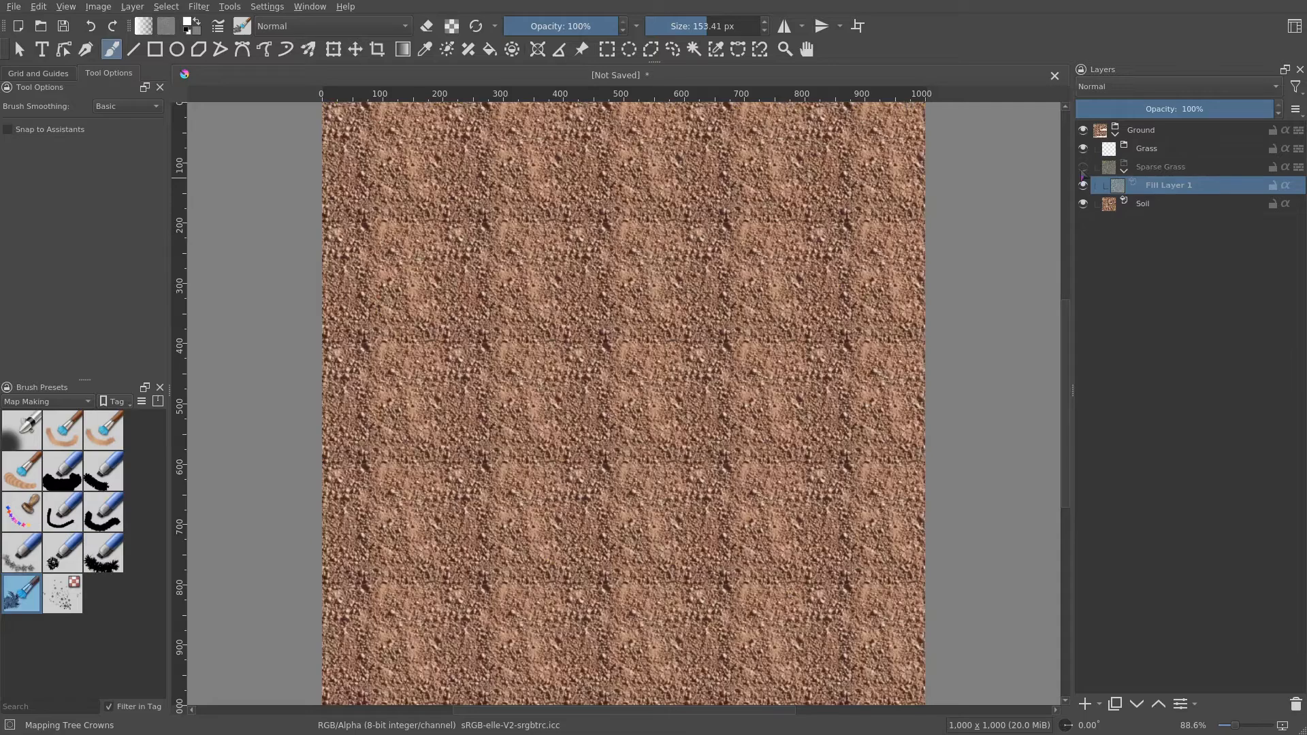
left_click(1084, 169)
left_click(1083, 169)
left_click(1083, 167)
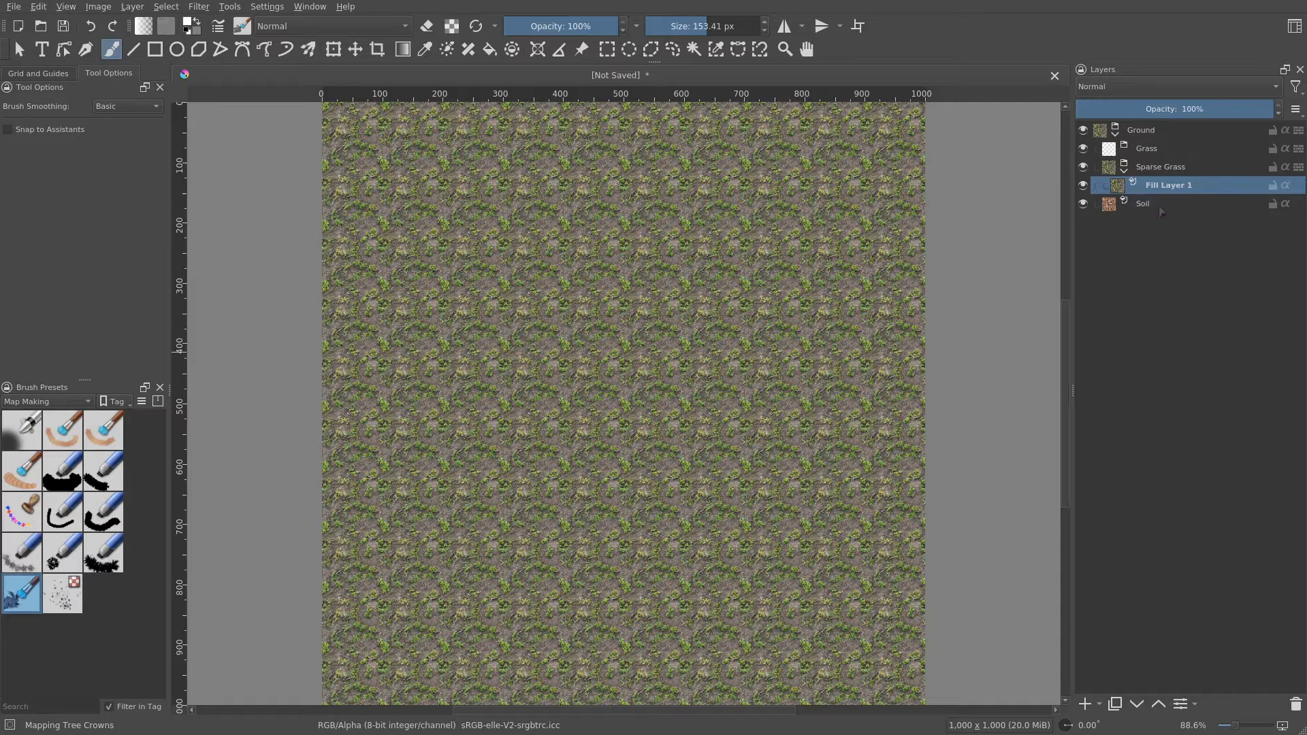
- Add a Simplex Noise fill layer above the grass pattern with frequency 13.09
left_click(1099, 705)
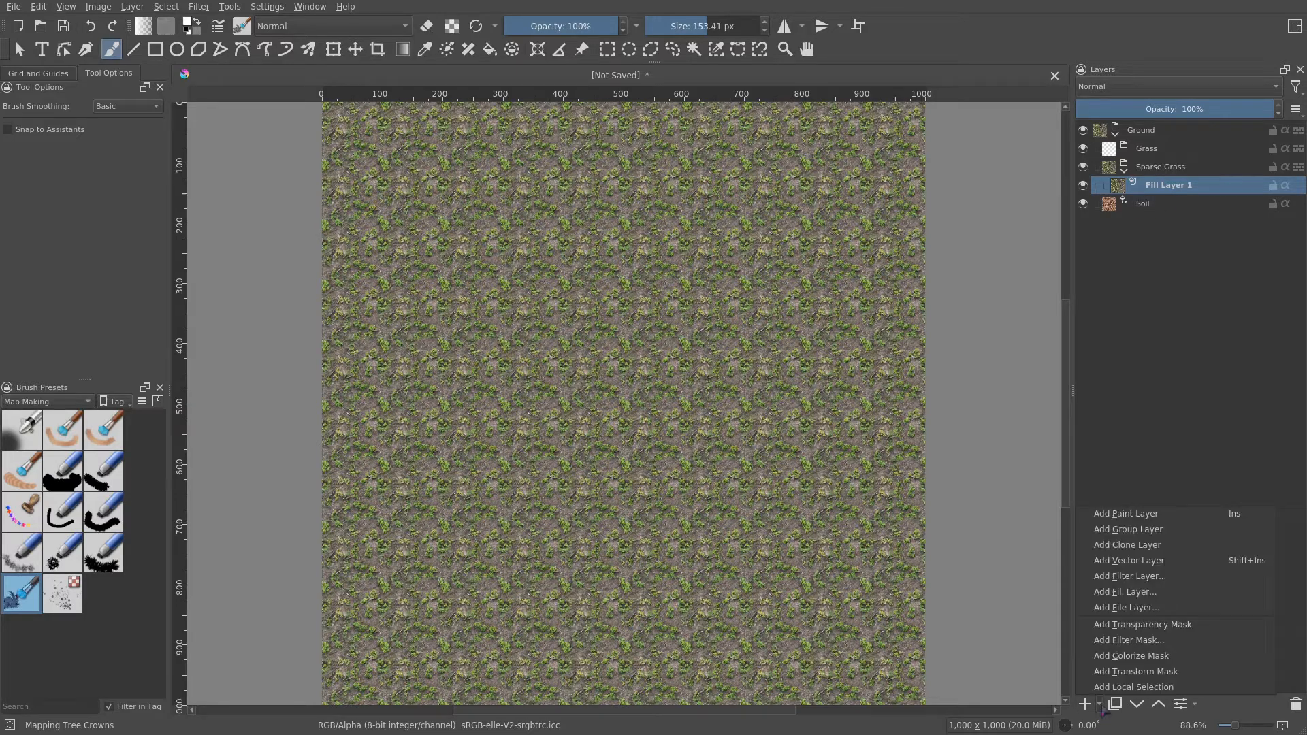
left_click(1135, 594)
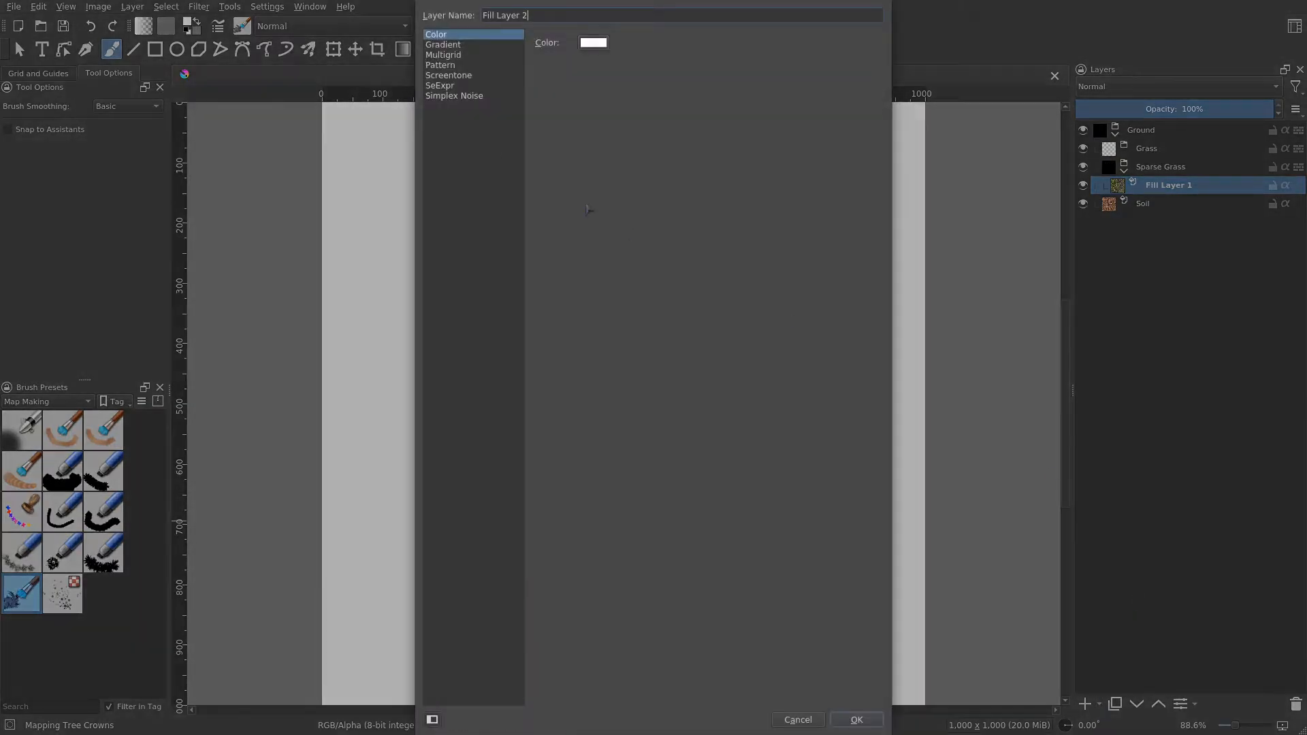
left_click(470, 96)
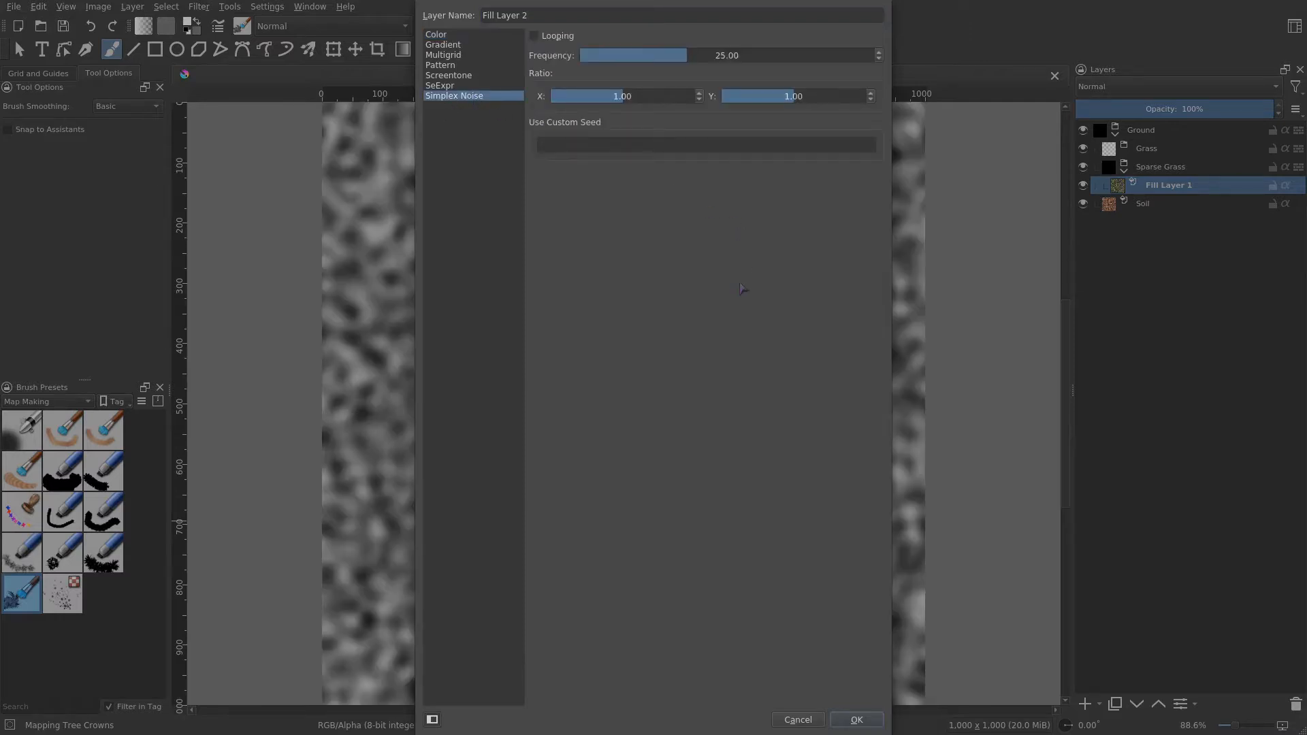
left_click(665, 55)
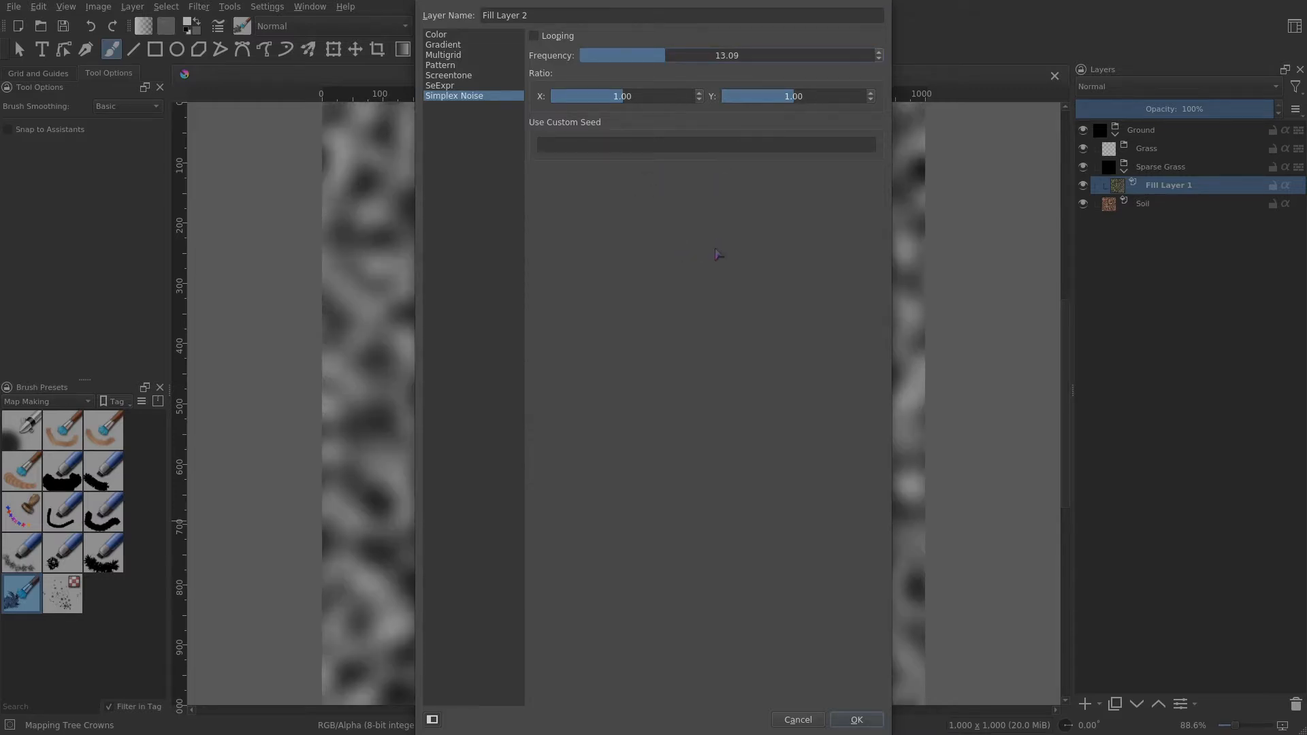
left_click(857, 719)
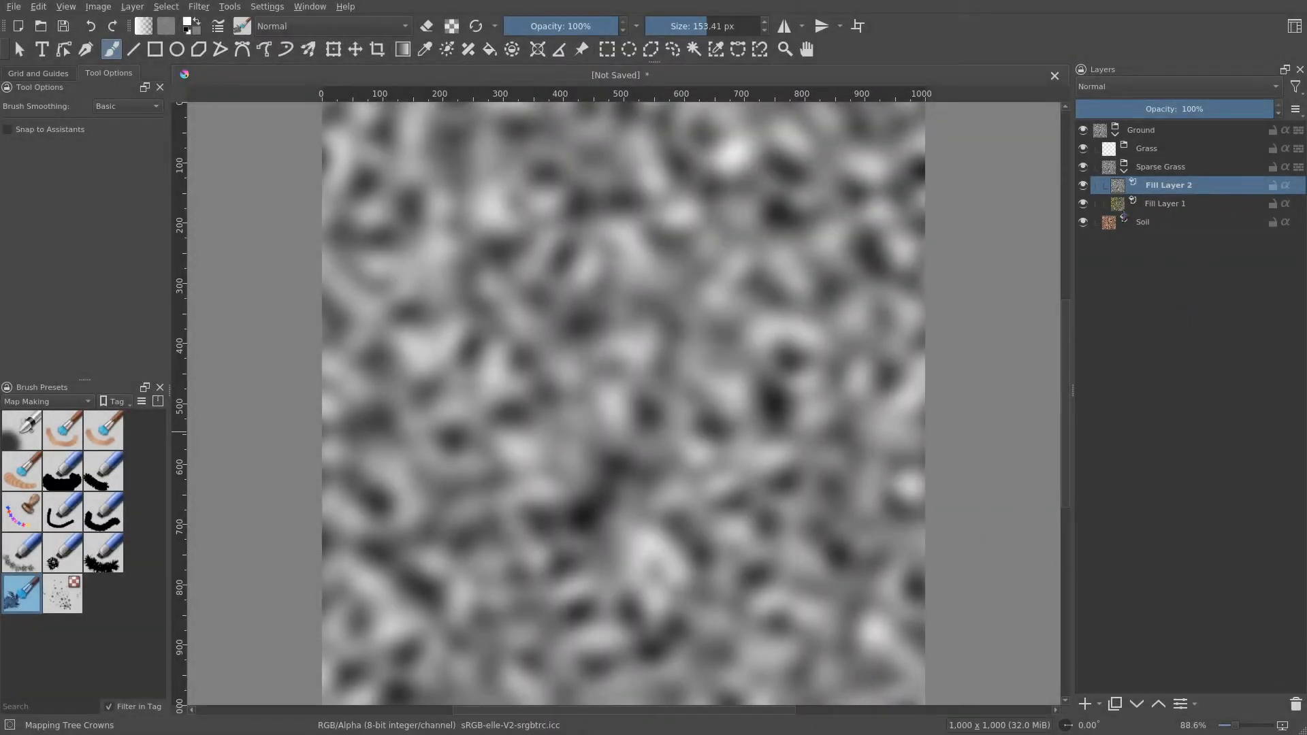
- Add a Color to Alpha filter mask to the noise fill layer with default settings
right_click(1186, 185)
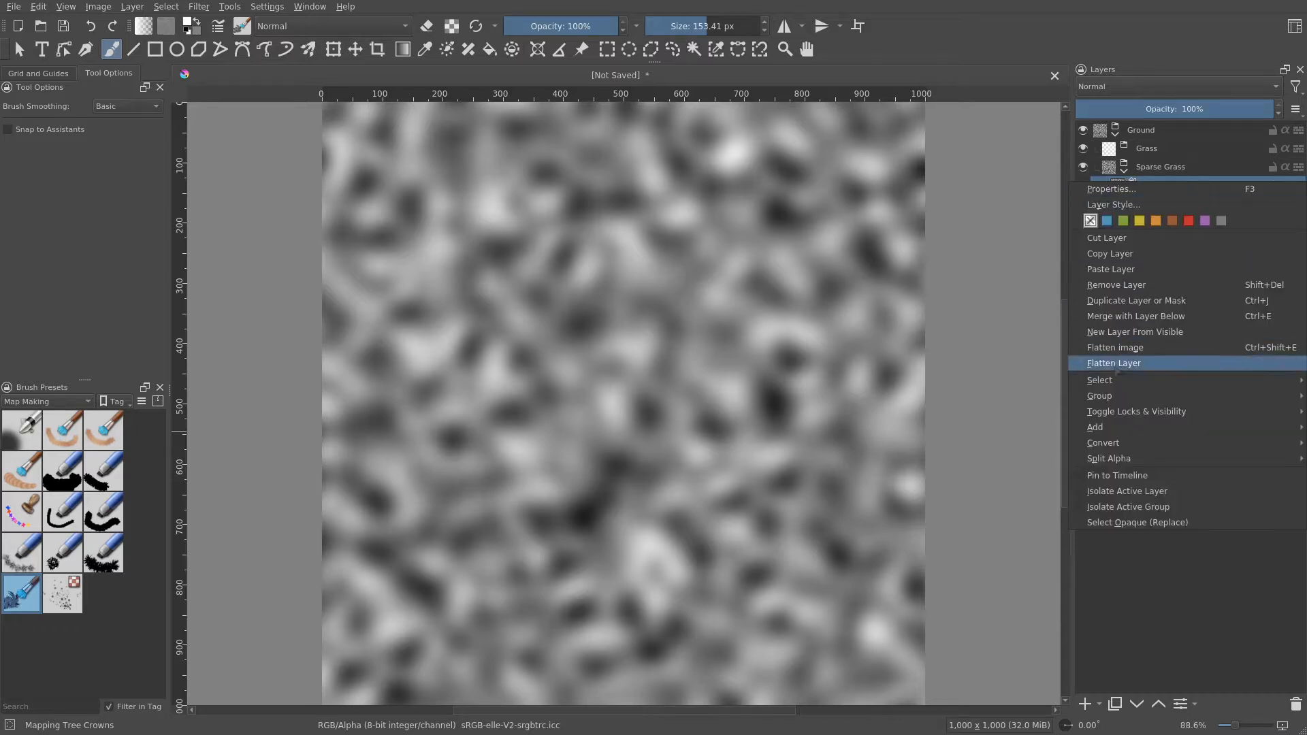
mouse_move(1093, 446)
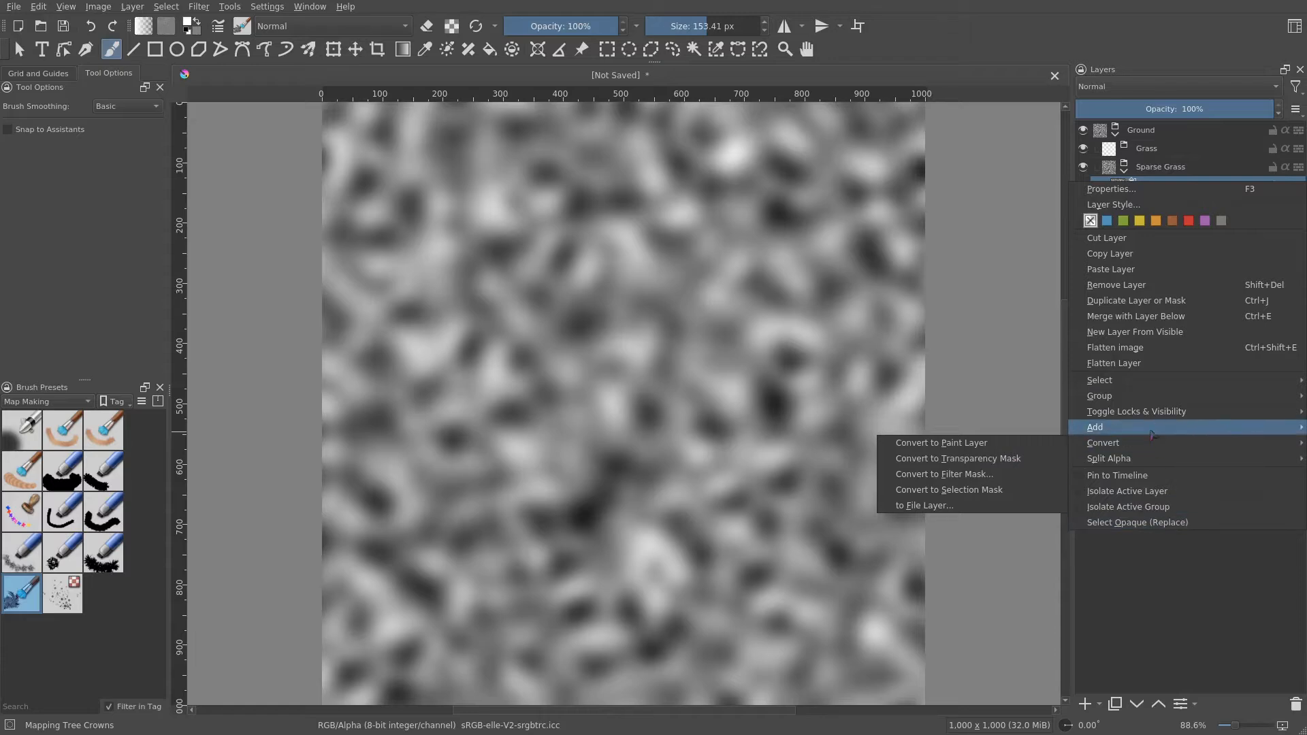
mouse_move(1150, 430)
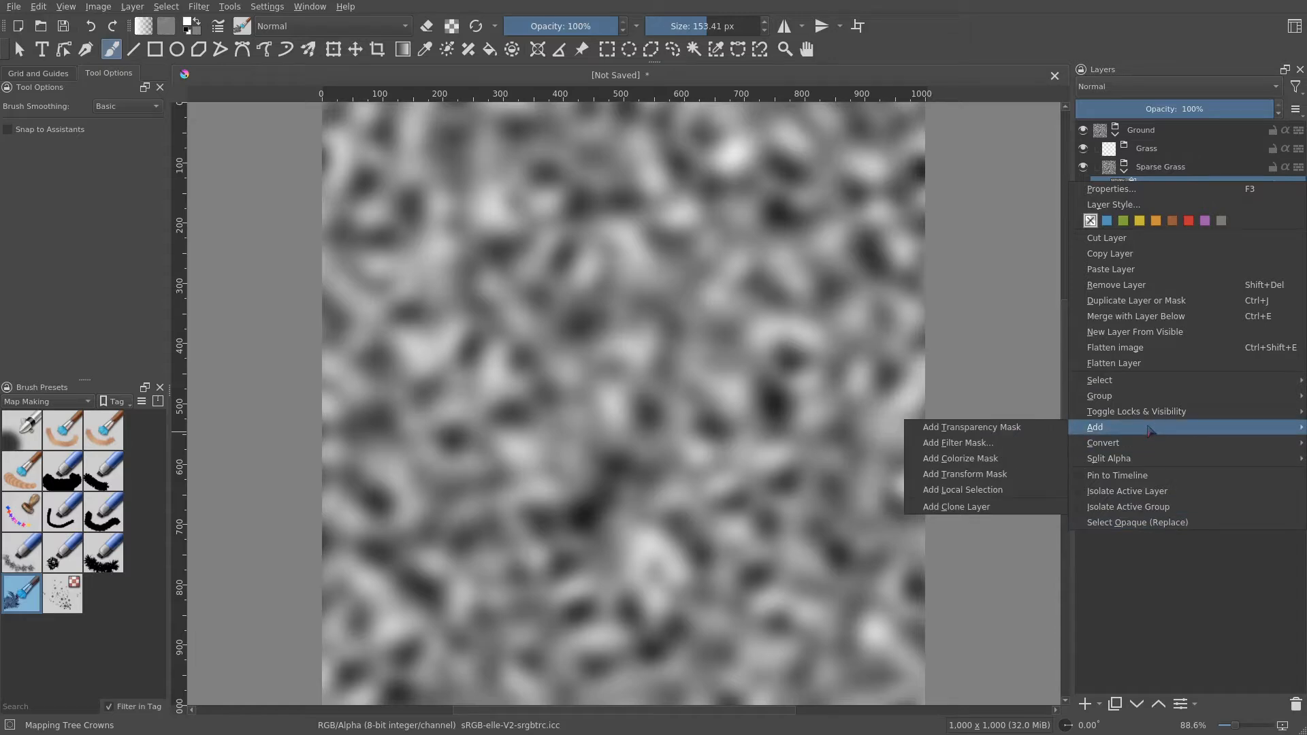
left_click(1001, 443)
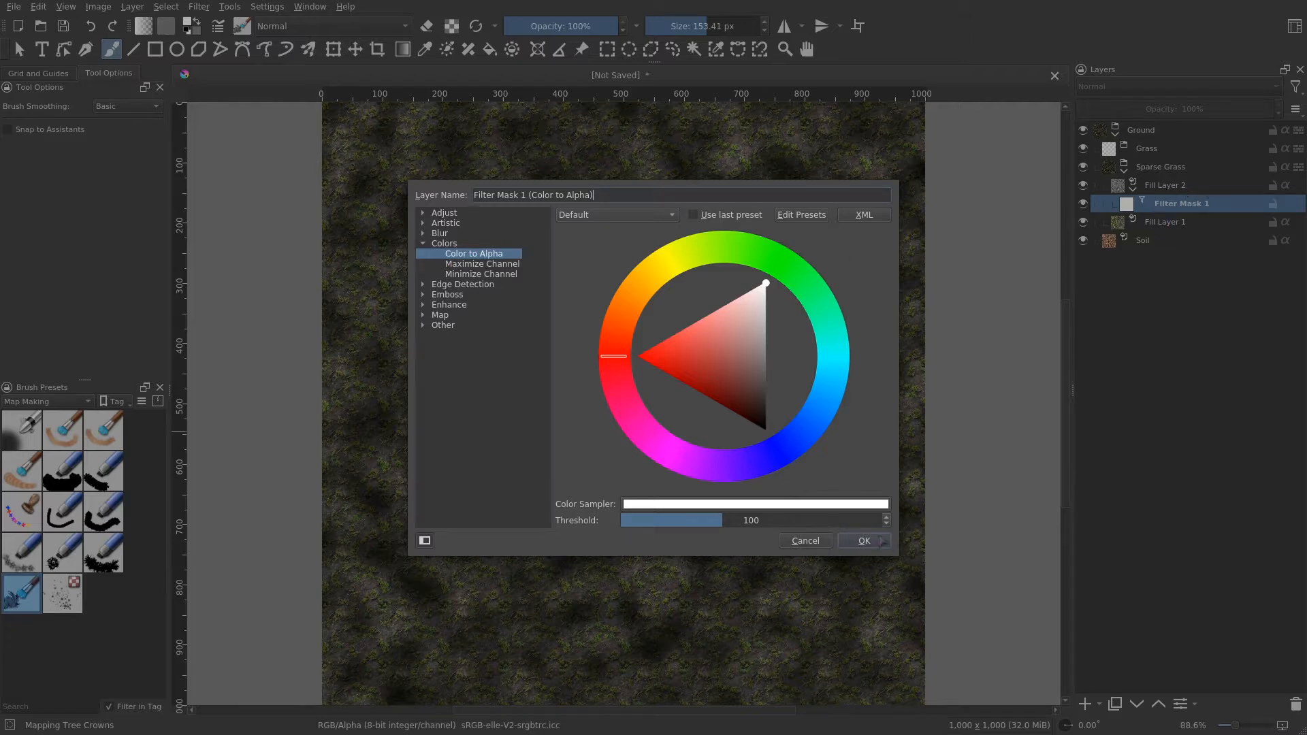
left_click(879, 541)
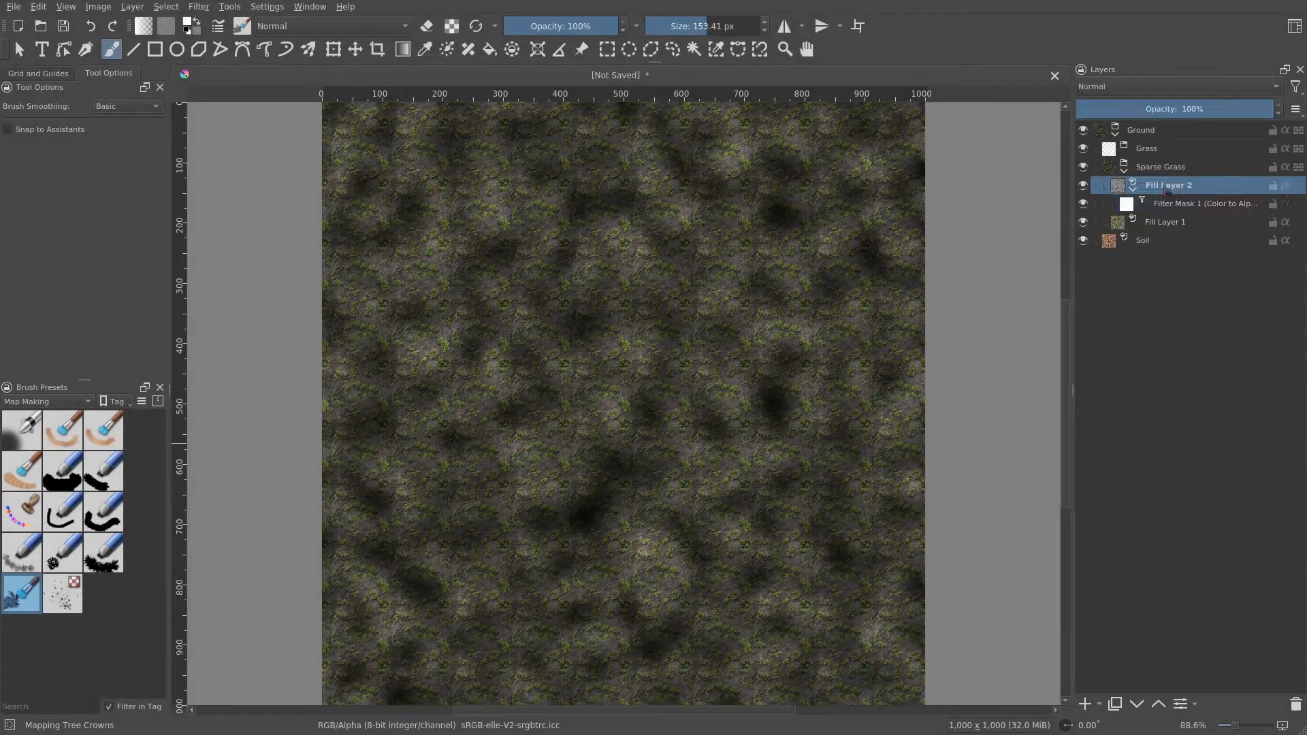
- Set the noise fill layer's blending mode to Erase
left_click(1166, 188)
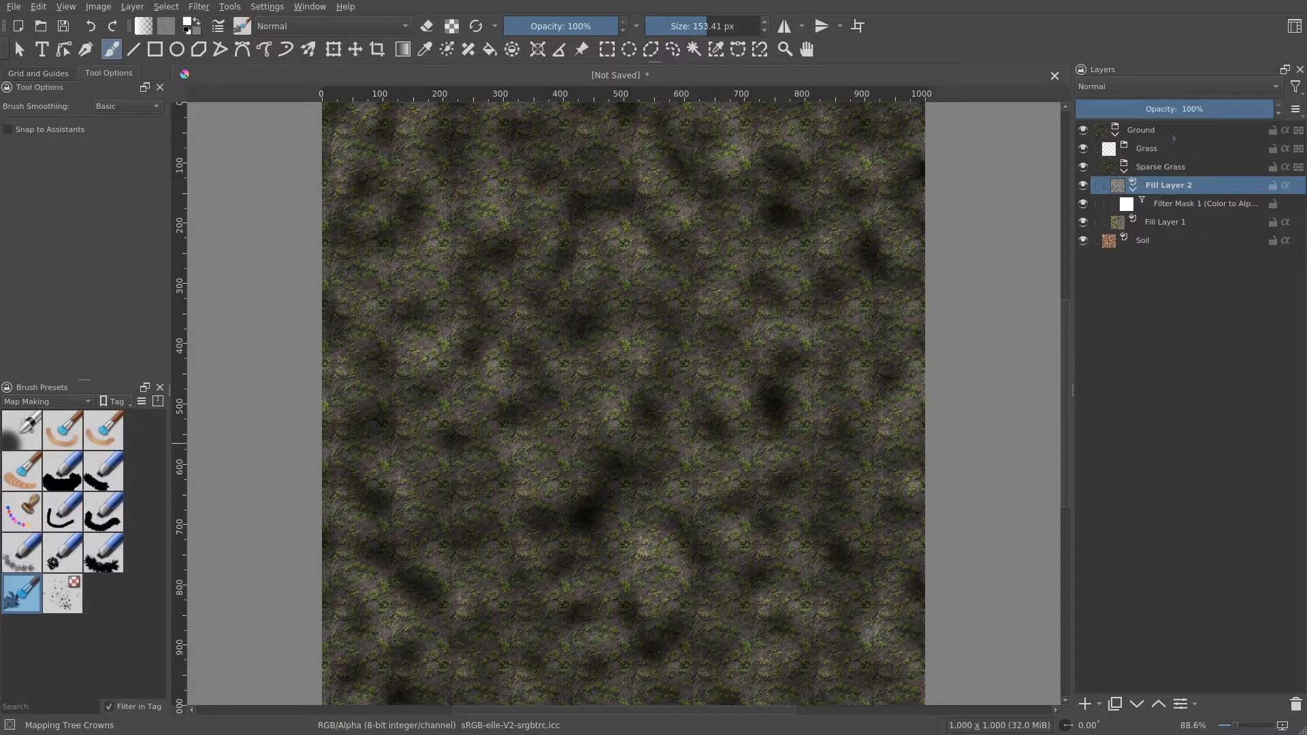
left_click(1135, 88)
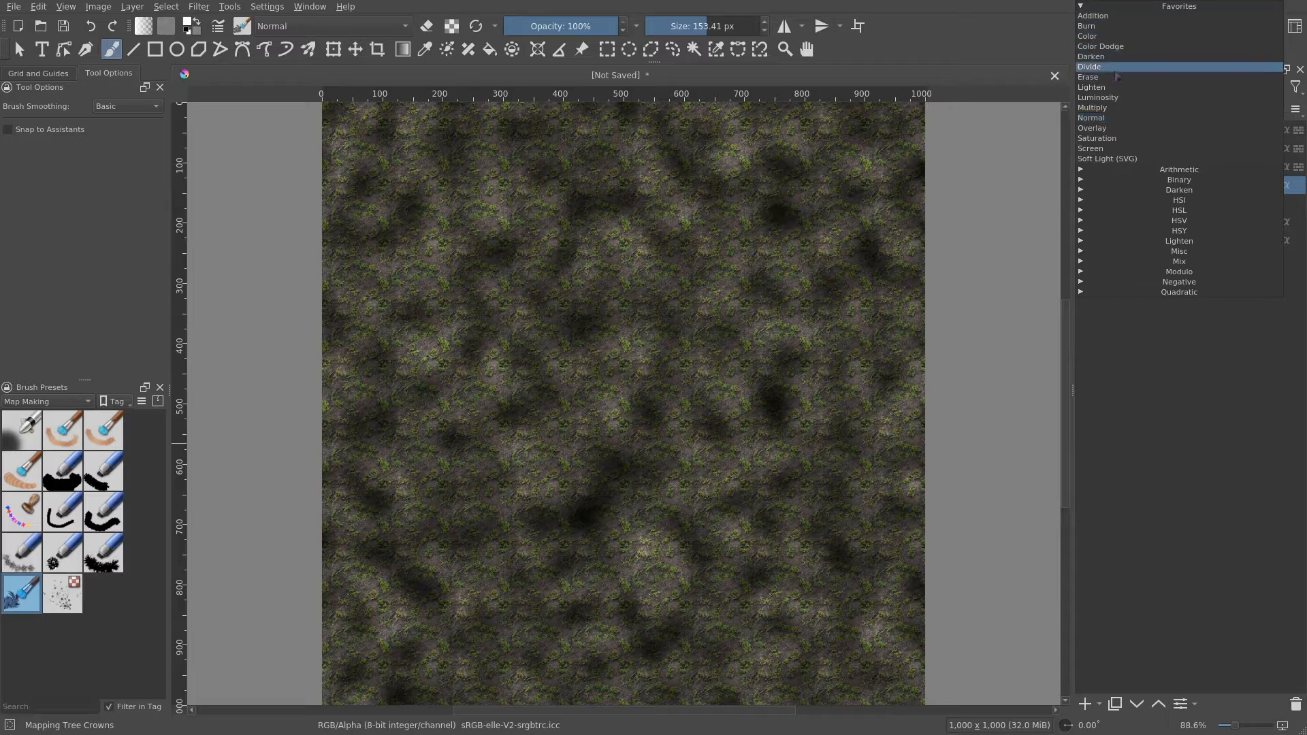
left_click(1116, 79)
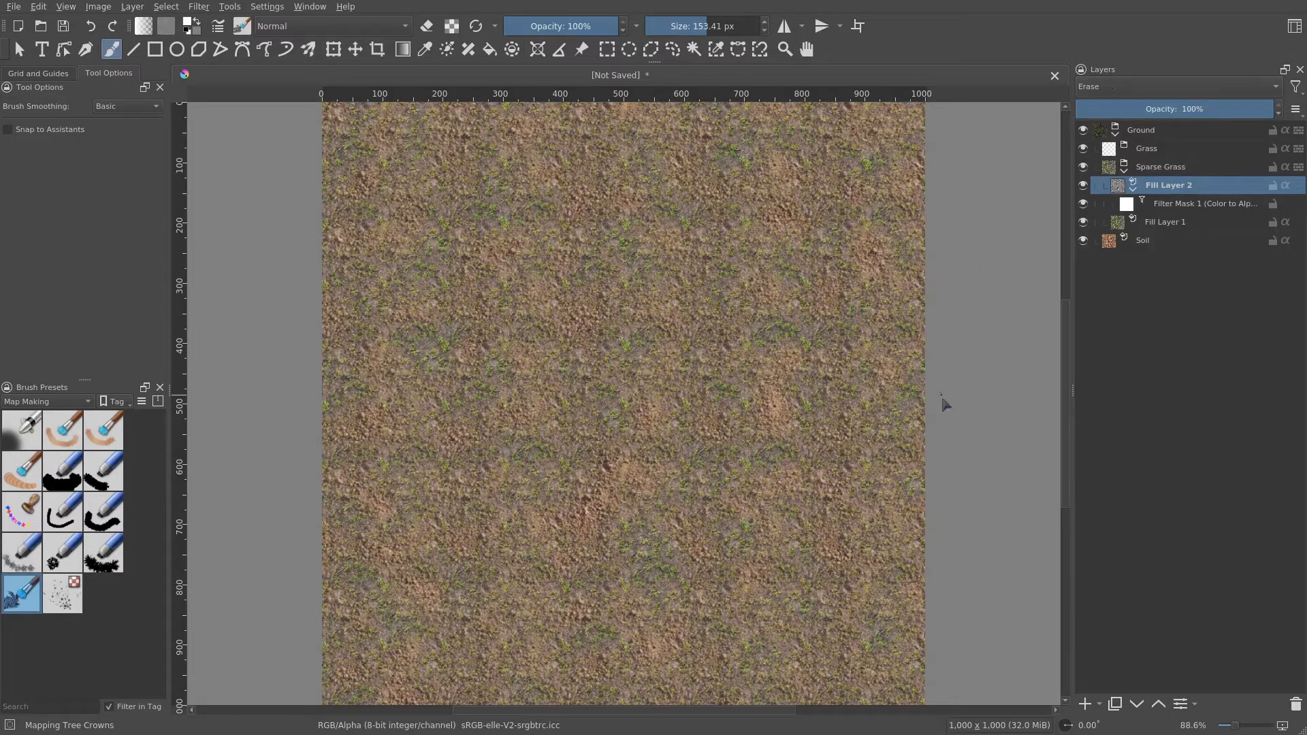
- Collapse the noise layer and rename the grass pattern fill layer Sparse Grass
scroll(775, 448, "up", 3)
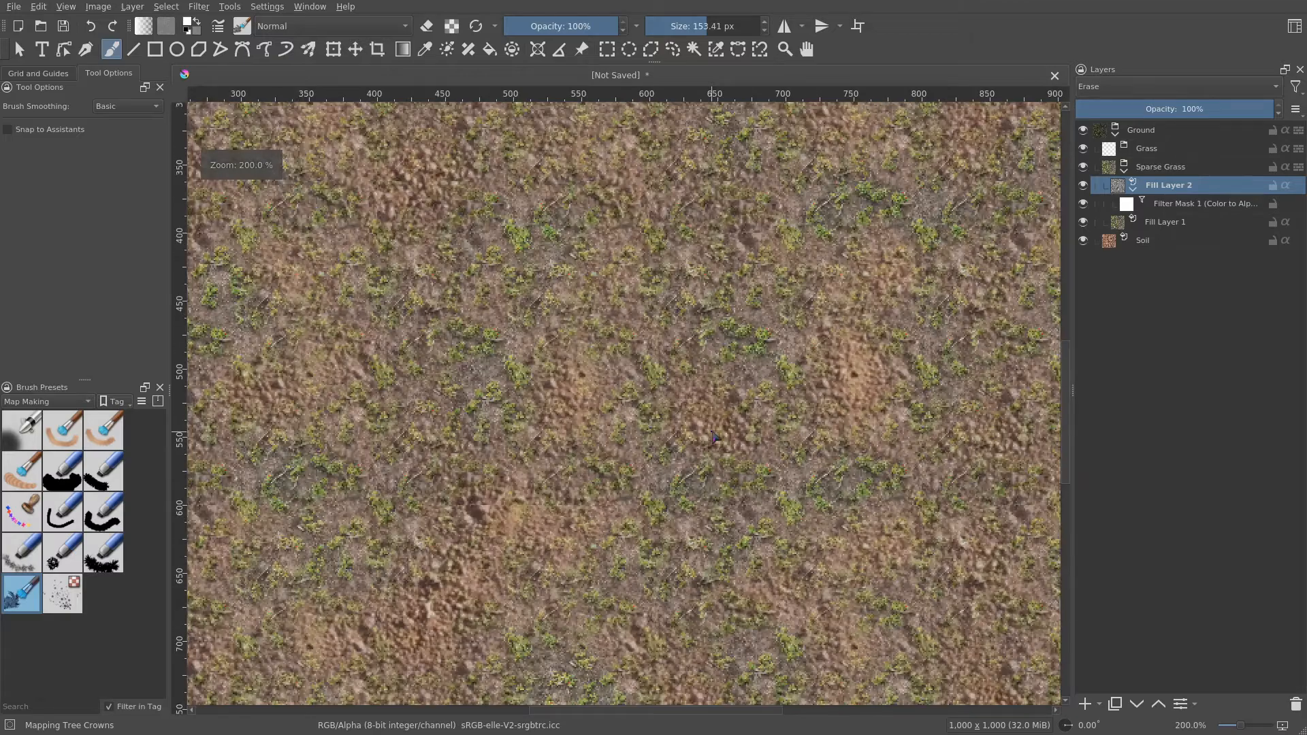
left_click_drag(683, 463, 805, 380)
left_click_drag(740, 435, 566, 389)
left_click(1132, 190)
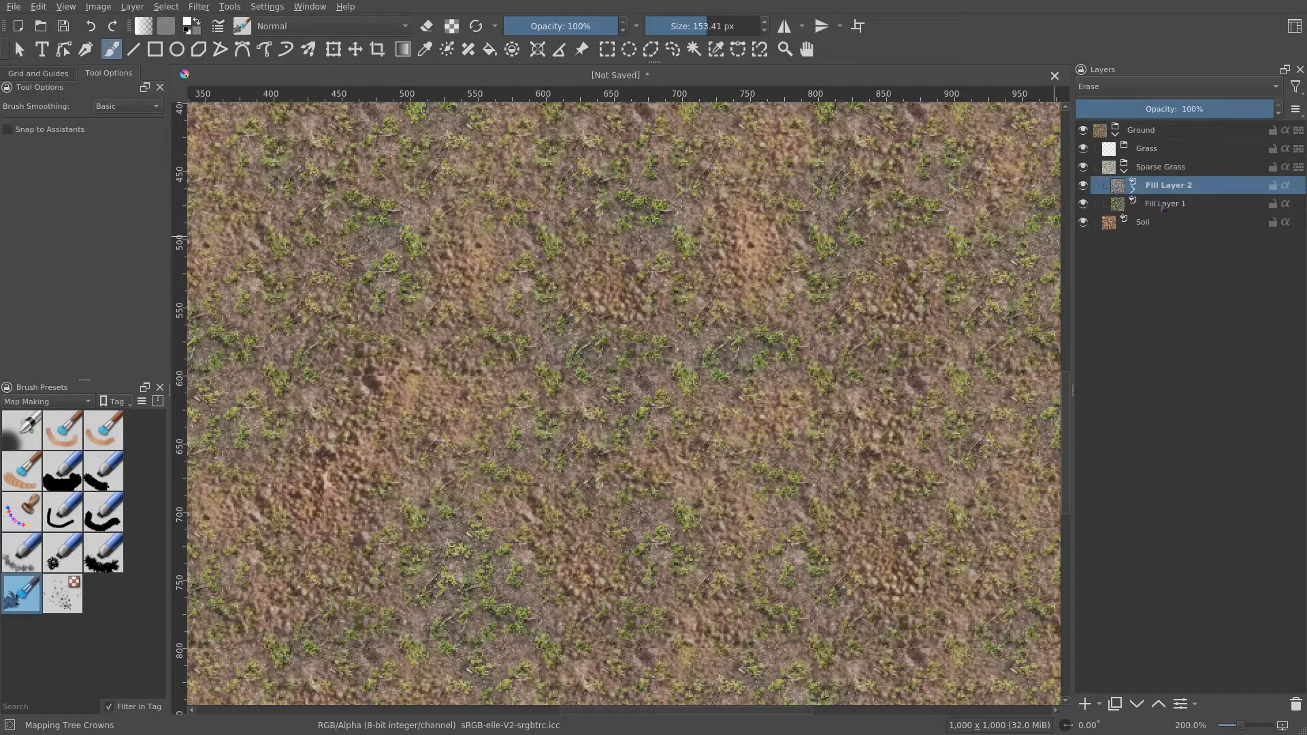
left_click(1165, 204)
left_click_drag(716, 438, 779, 450)
double_click(1173, 204)
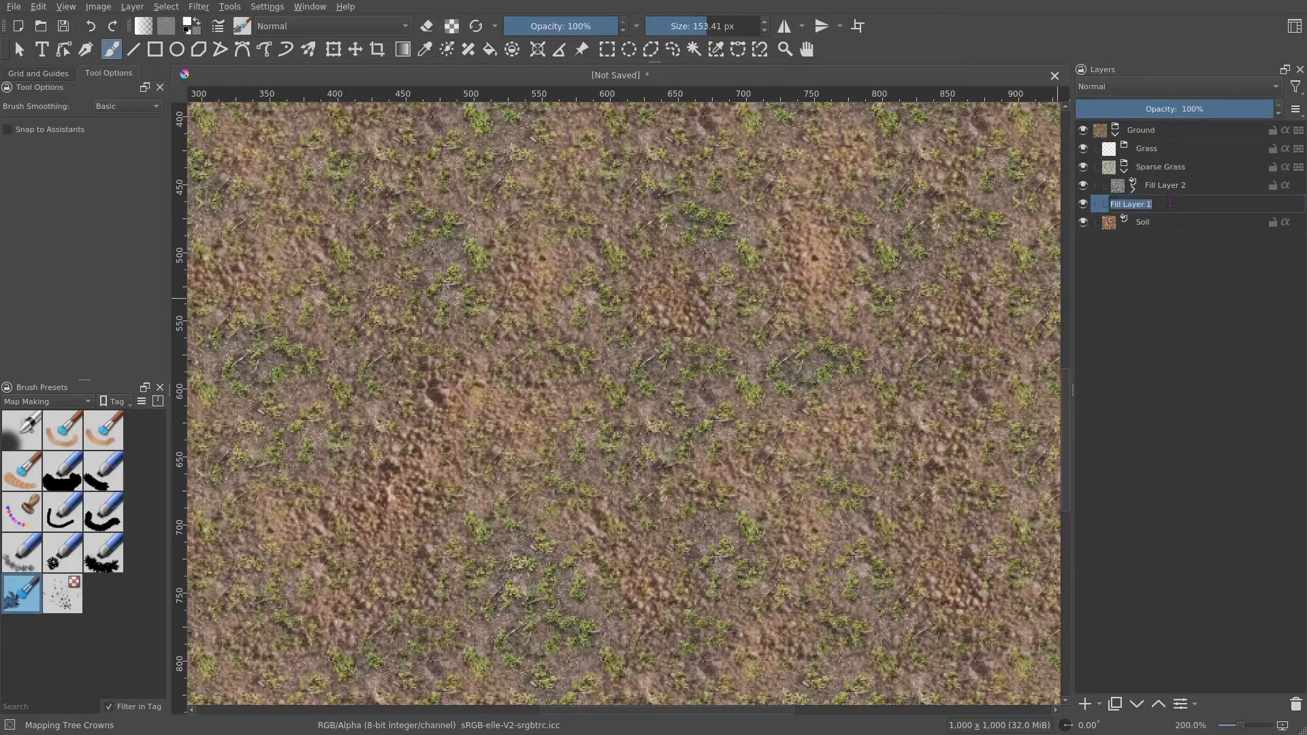
type("Sparse Grass")
key("Return")
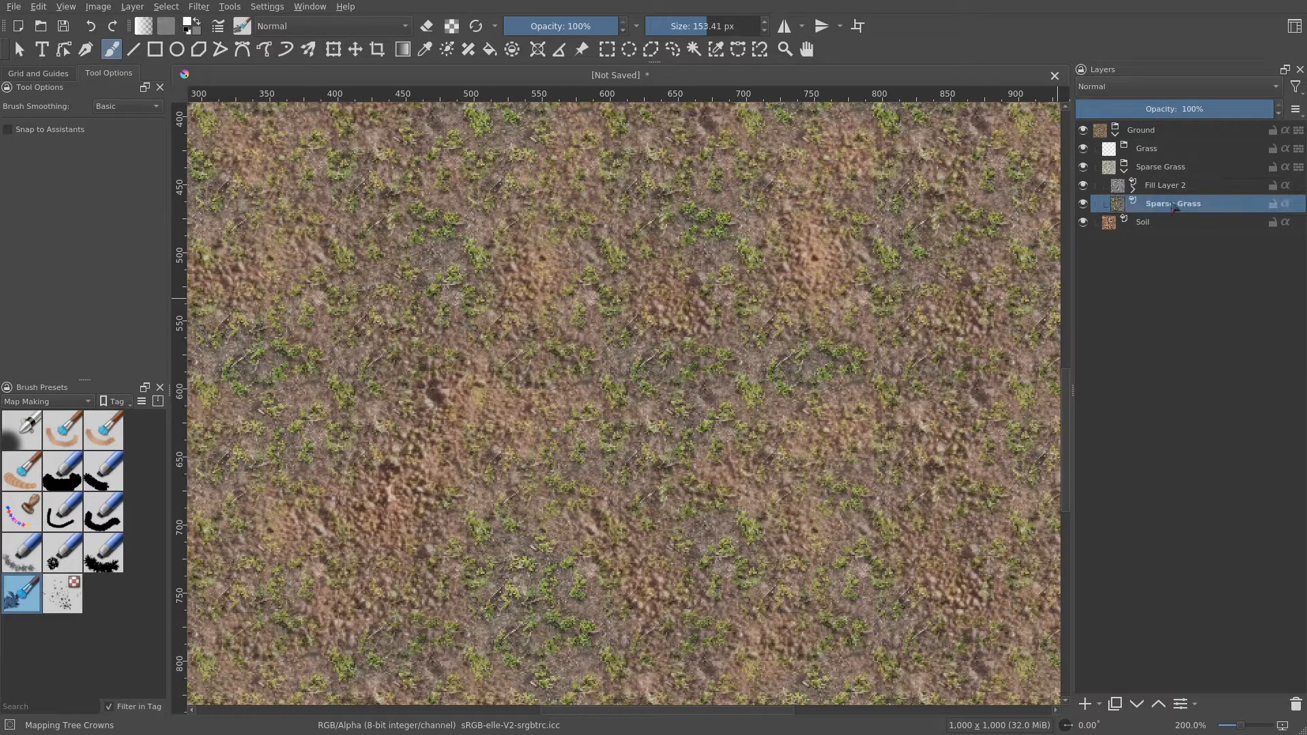
- Rename the noise fill layer Alpha
key("Up")
key("F2")
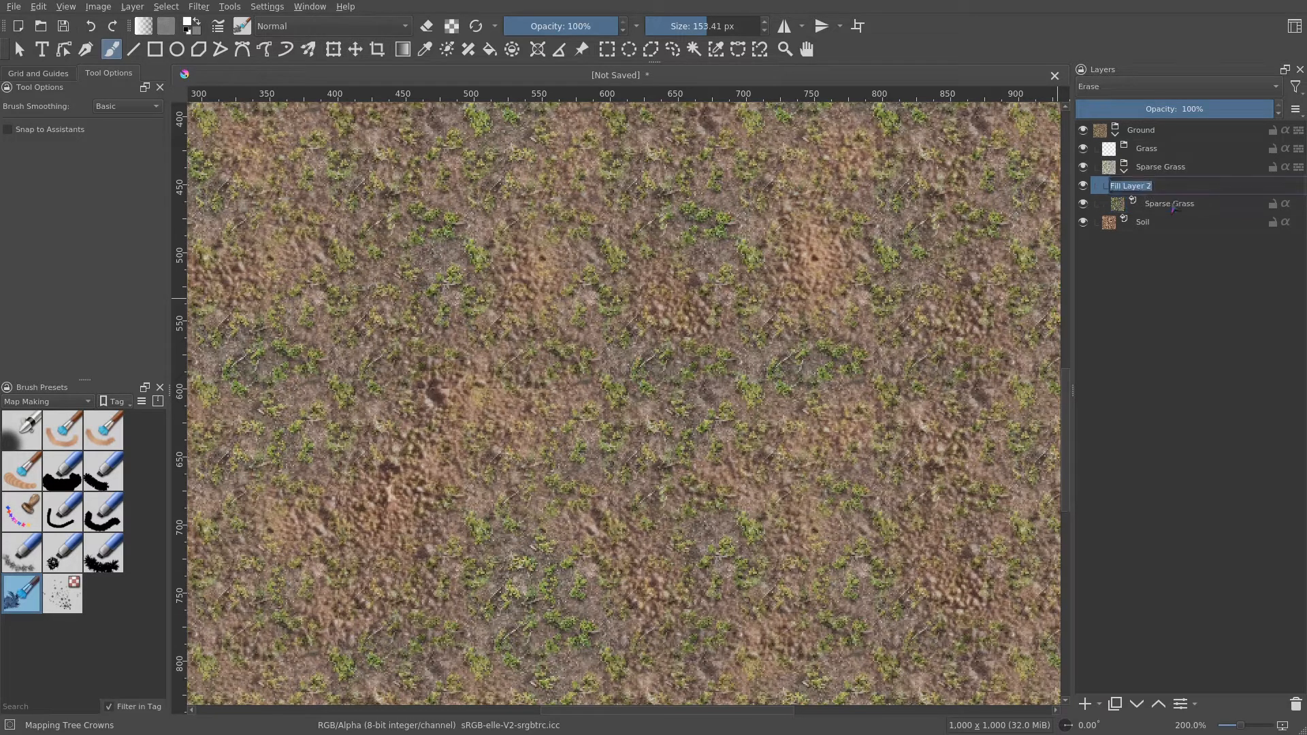
type("Alpha")
key("Return")
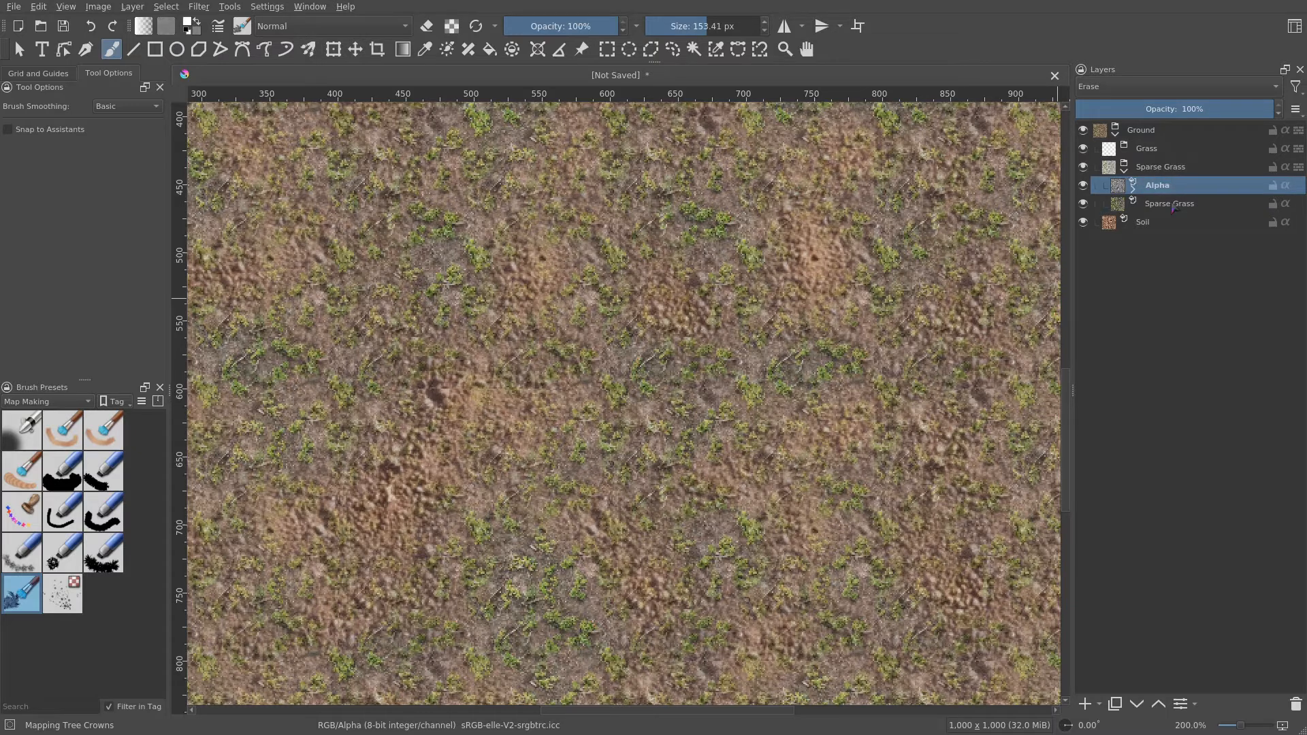
- Change the Alpha layer's noise frequency to 16.23 in its fill layer properties
left_click_drag(746, 406, 659, 448)
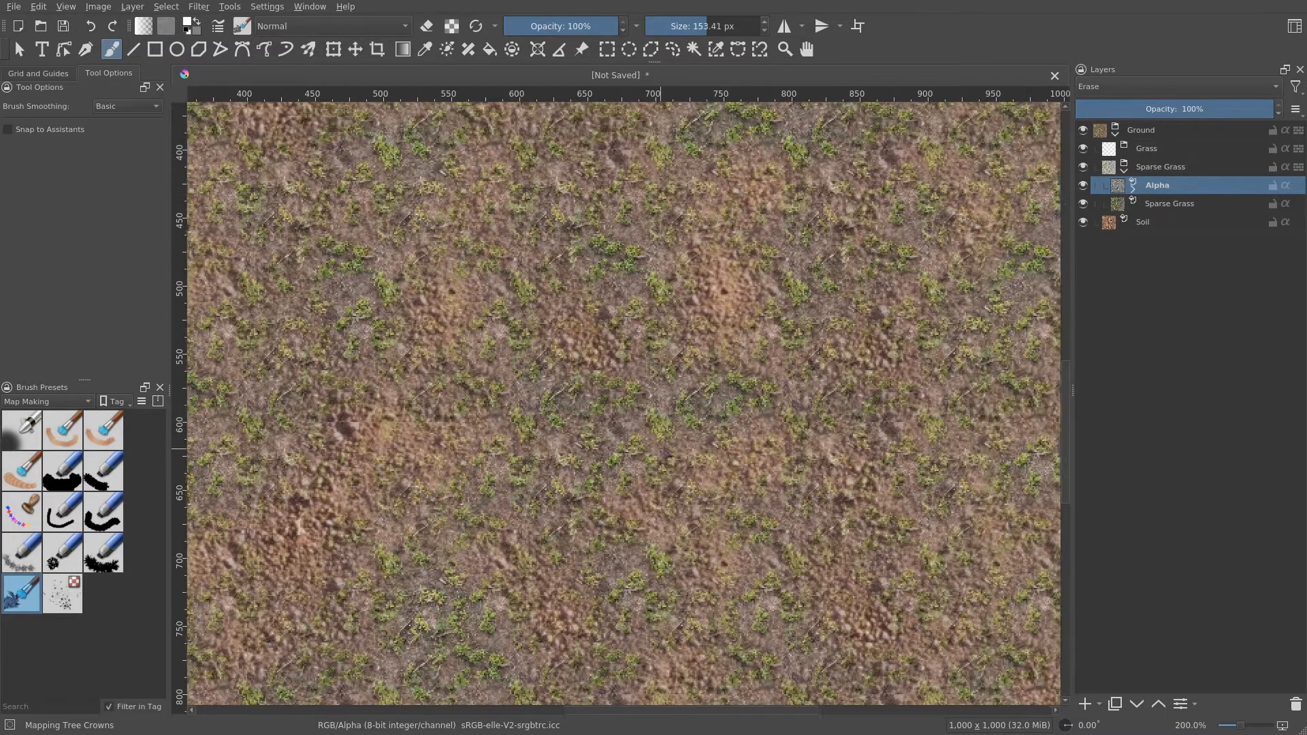
right_click(1163, 193)
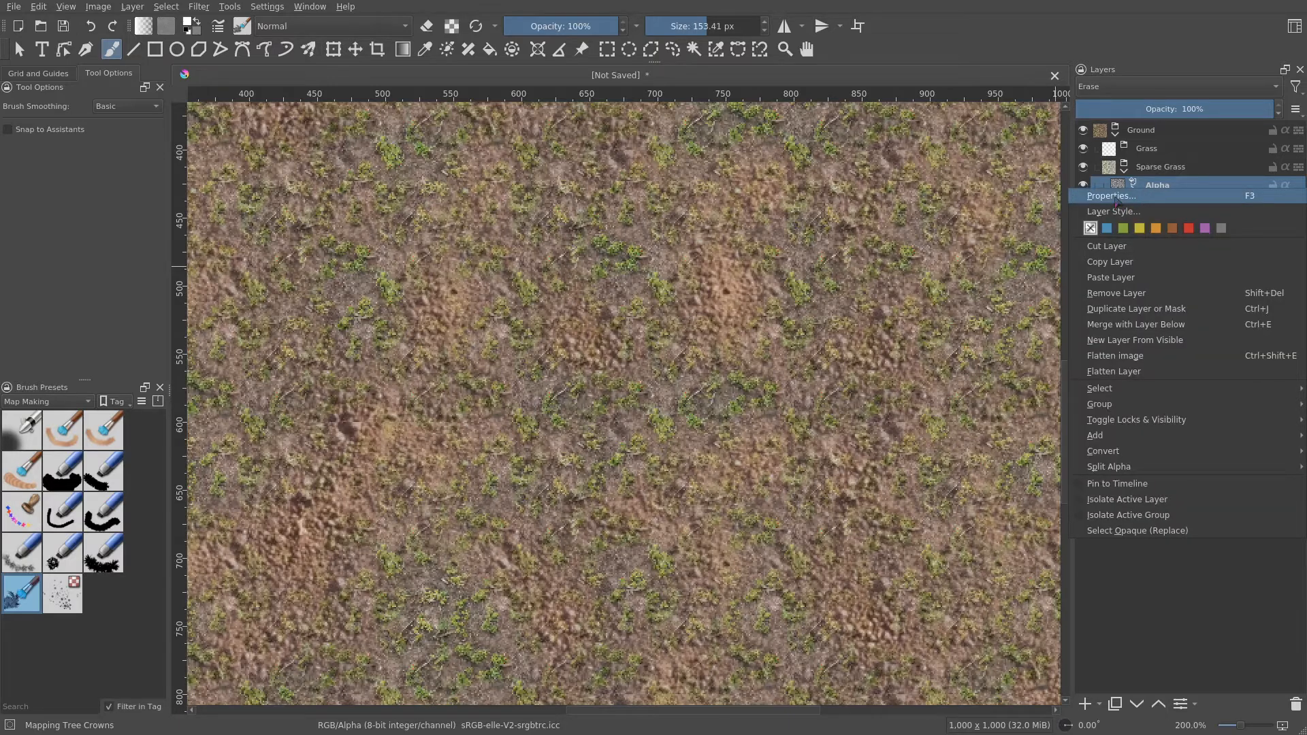
left_click(1168, 197)
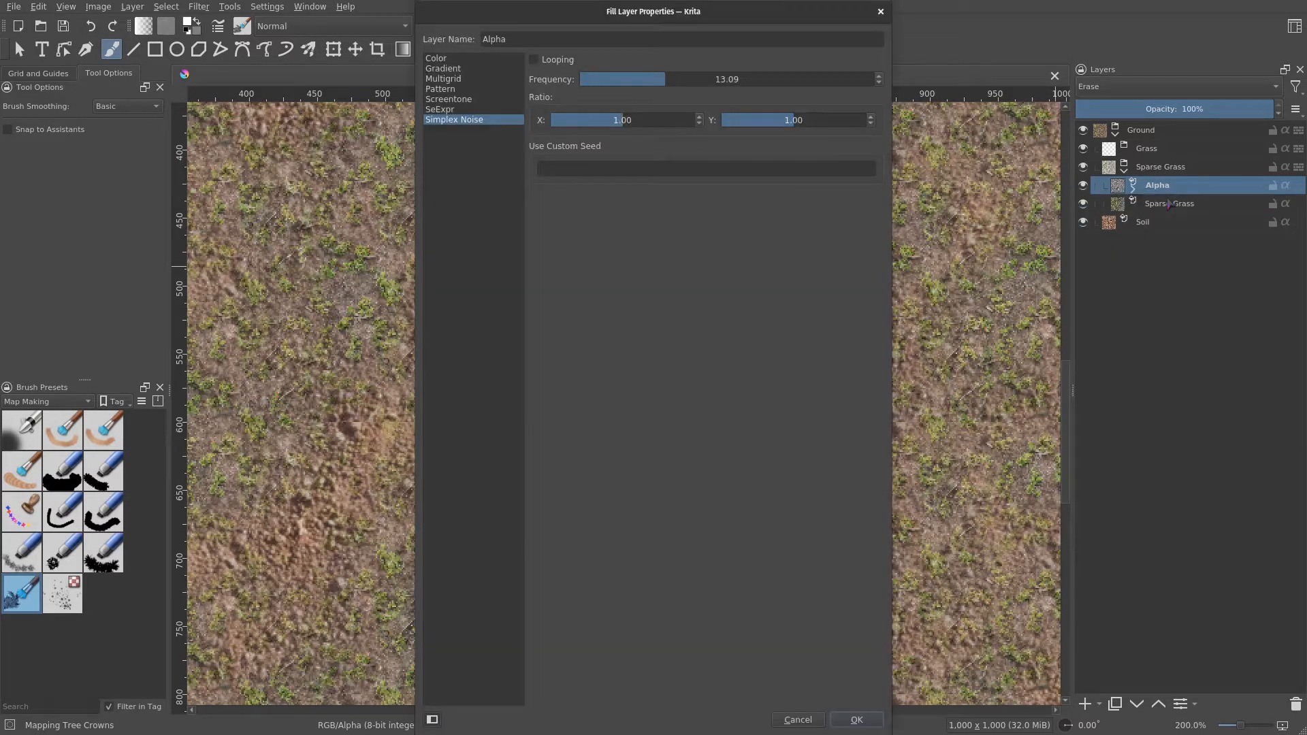
left_click(672, 79)
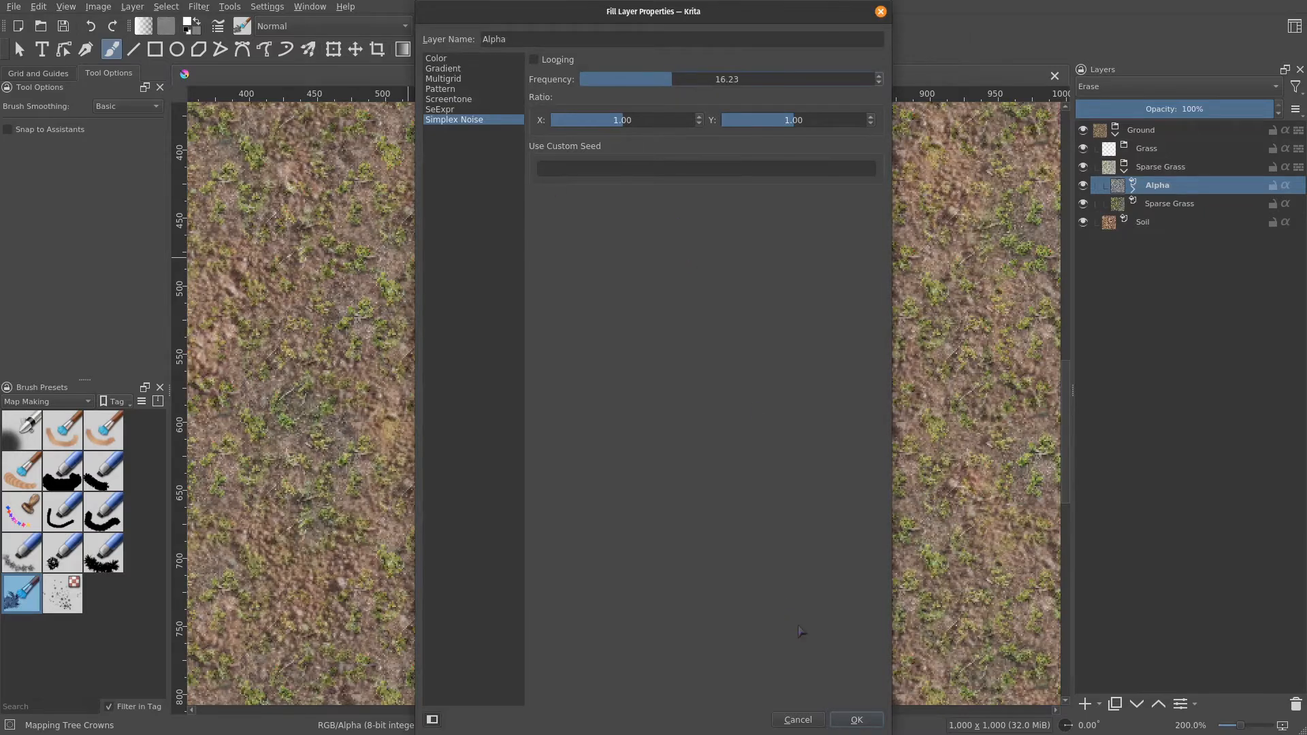
left_click(844, 716)
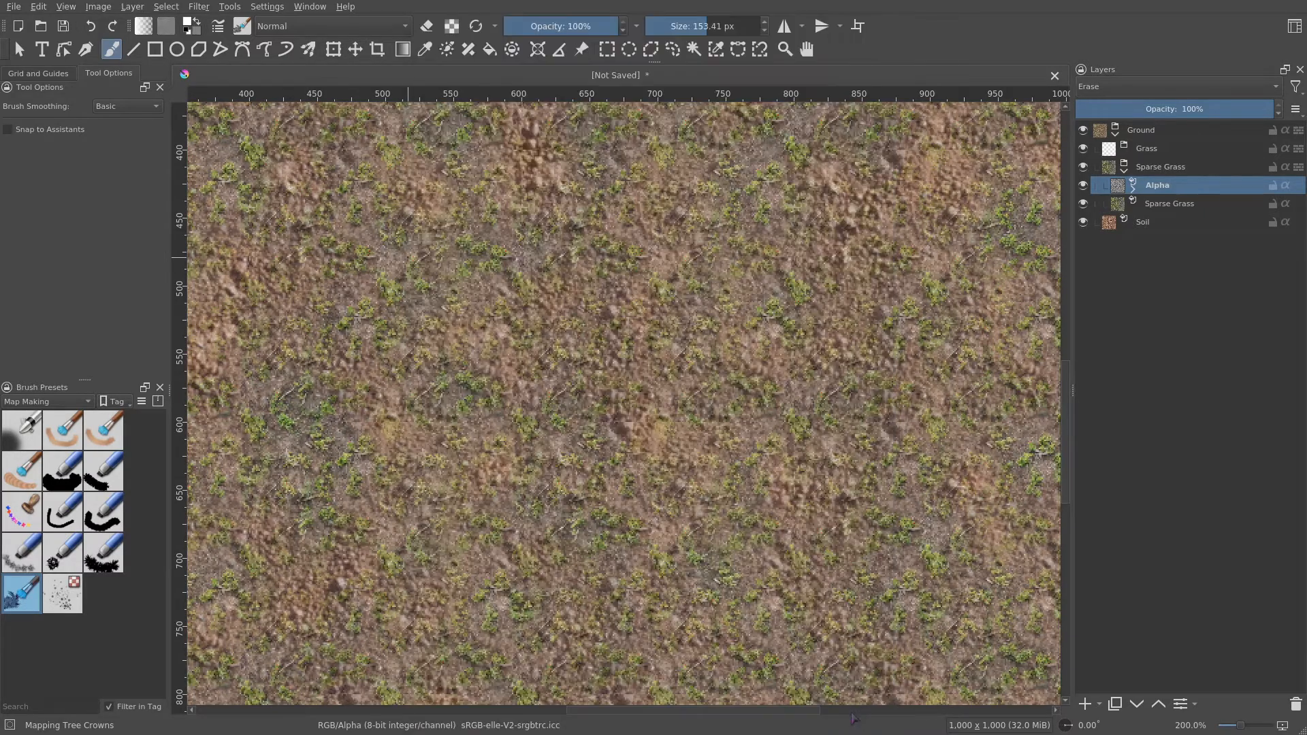
- Add a pattern fill layer inside the Grass group using the rpg_grass_short pattern
left_click(1148, 150)
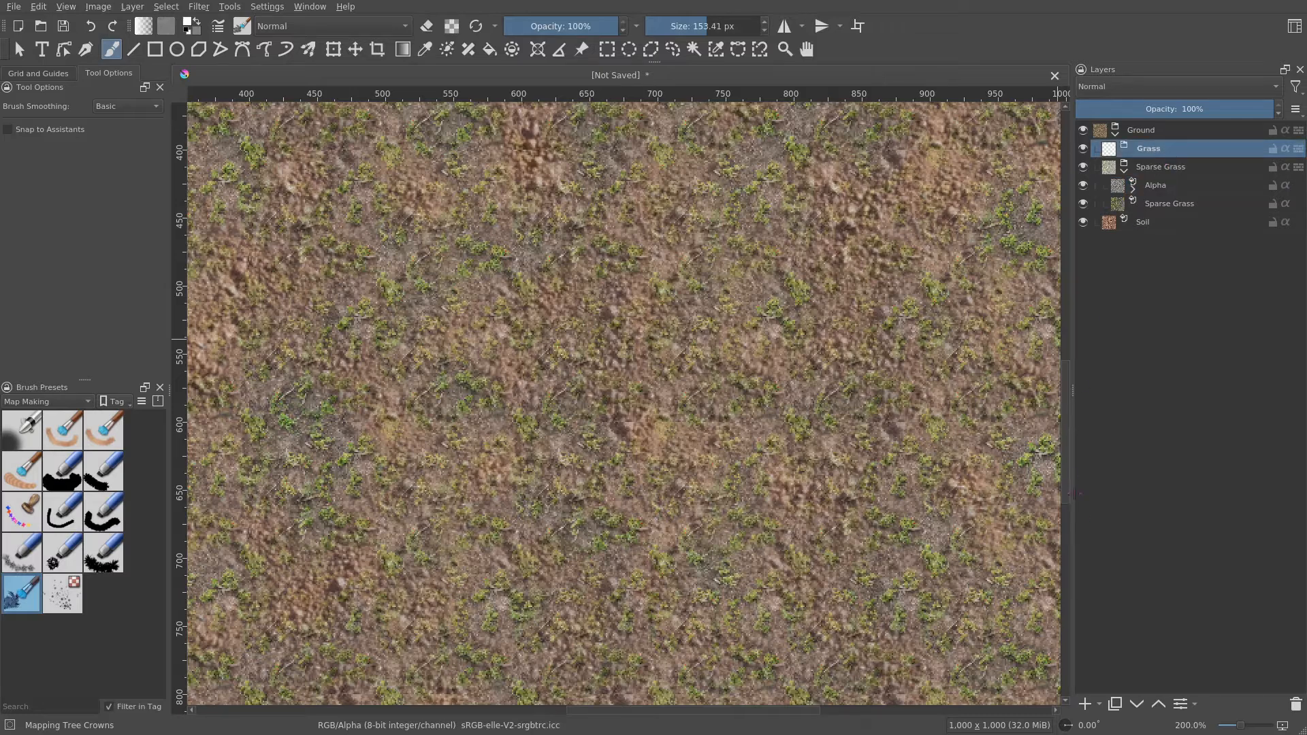
left_click(1098, 708)
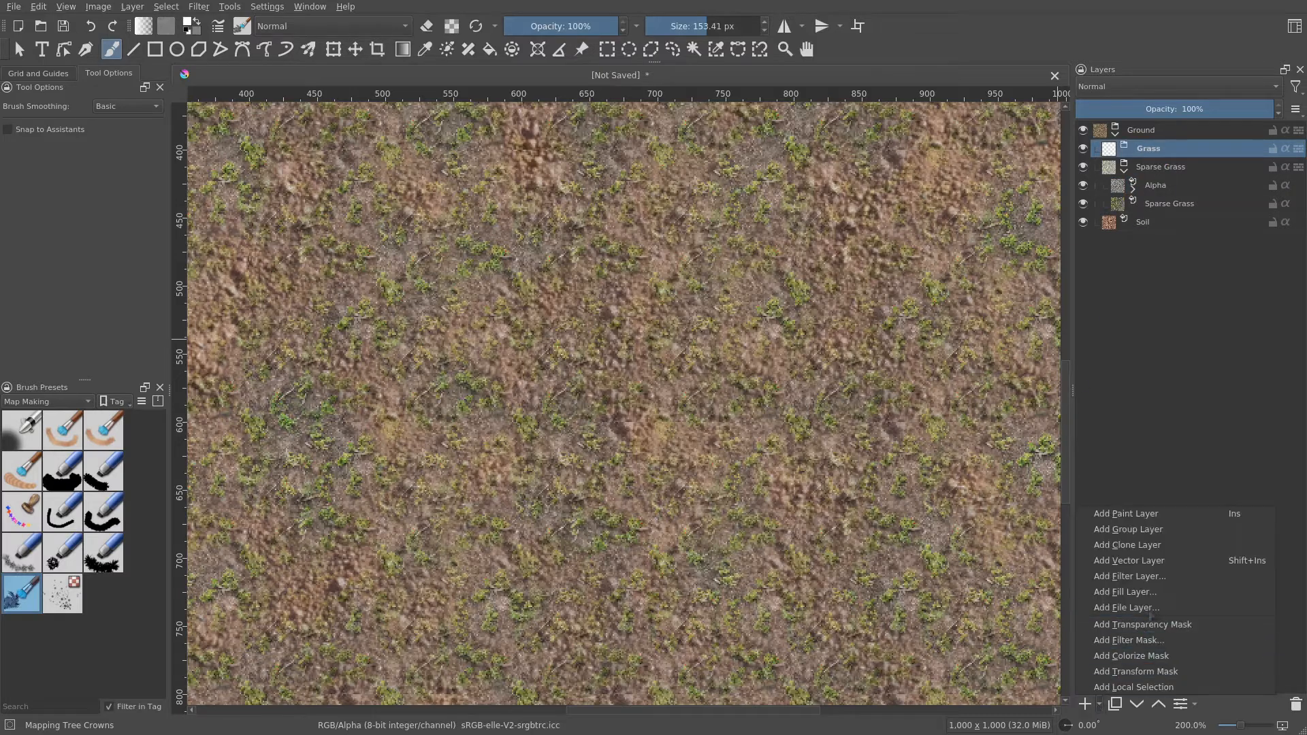
left_click(1161, 592)
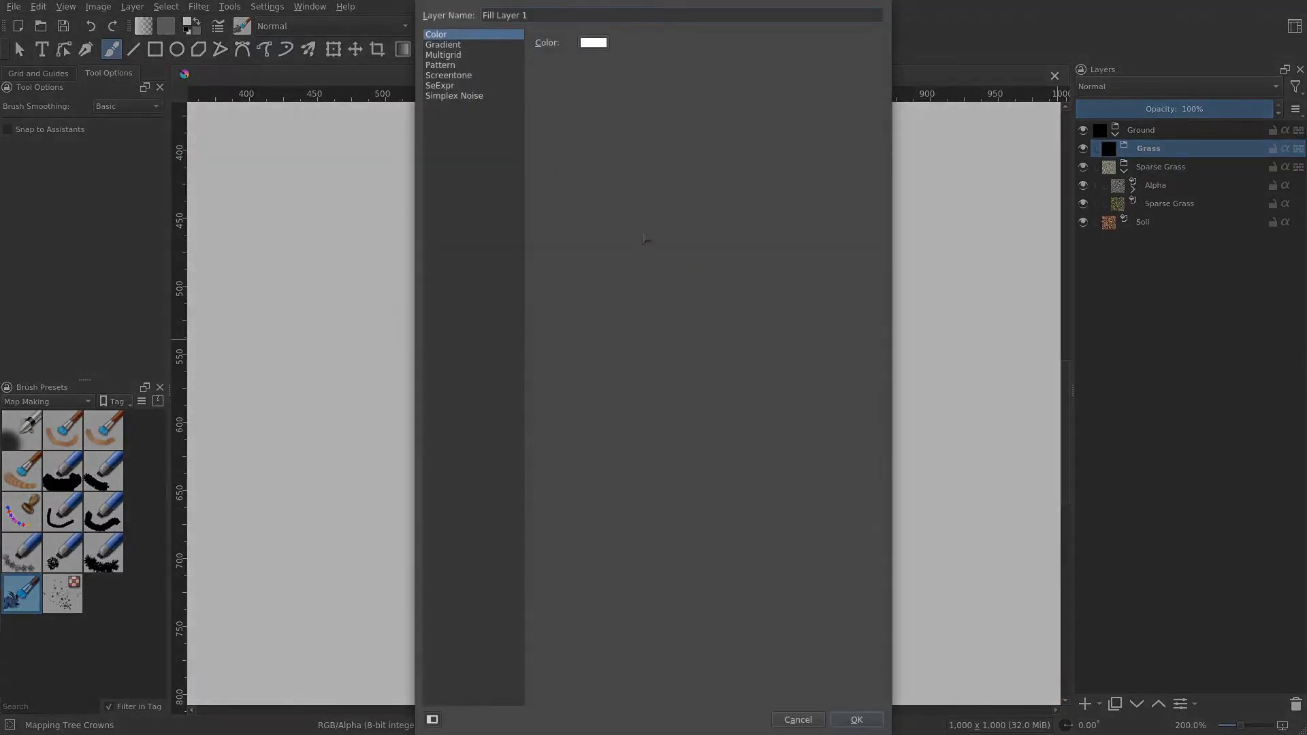
left_click(456, 66)
scroll(676, 364, "down", 5)
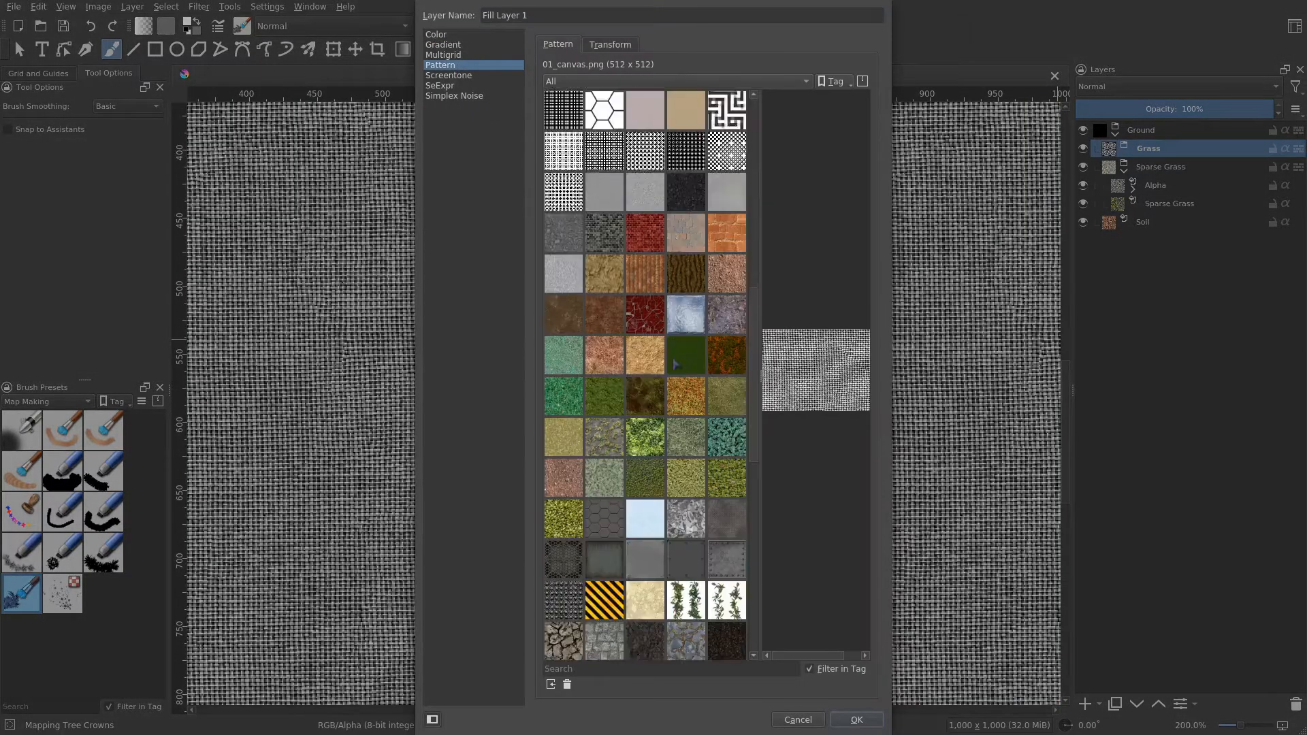
scroll(676, 364, "down", 3)
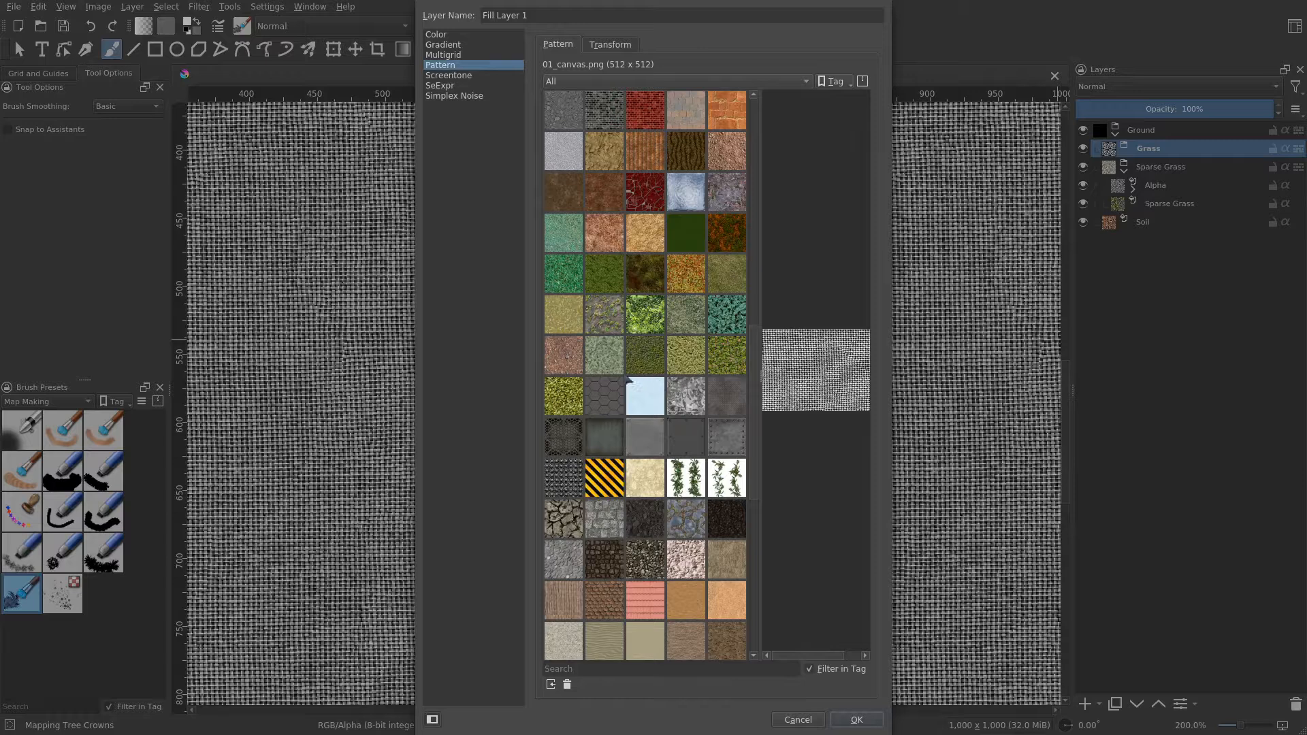
left_click(568, 314)
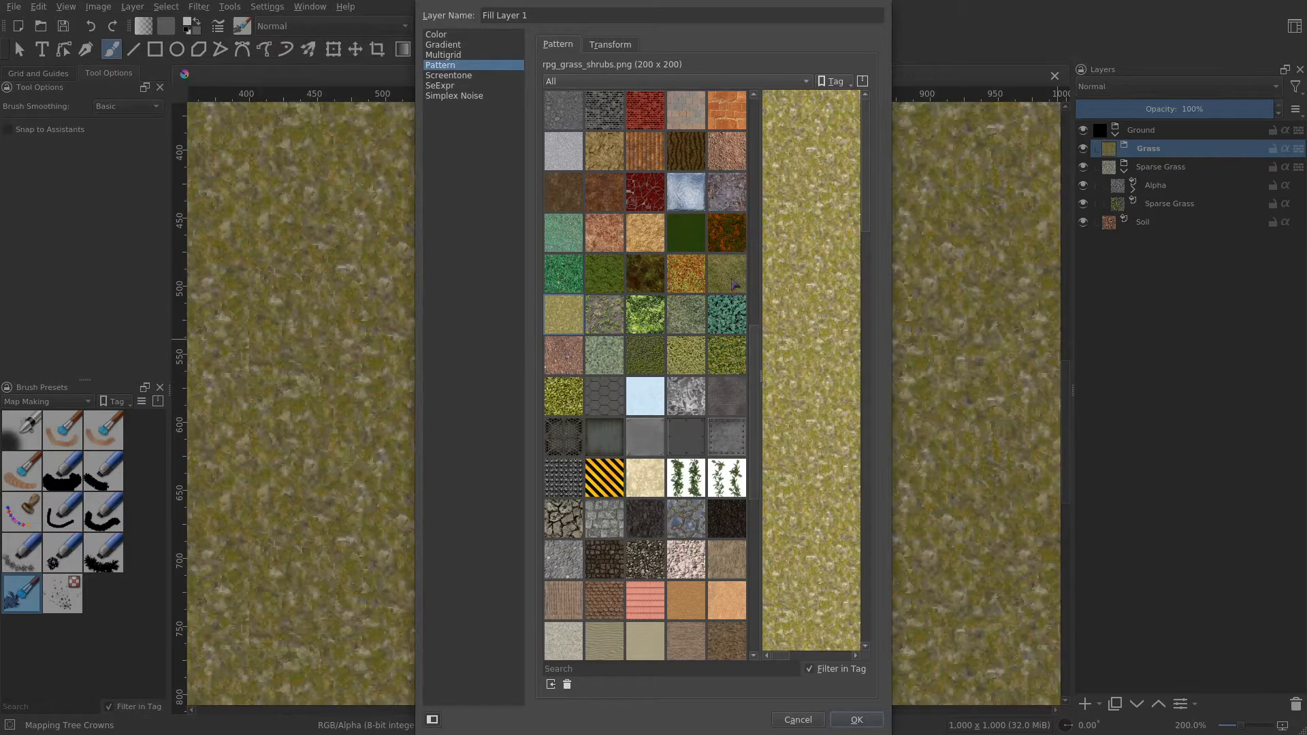
left_click(734, 284)
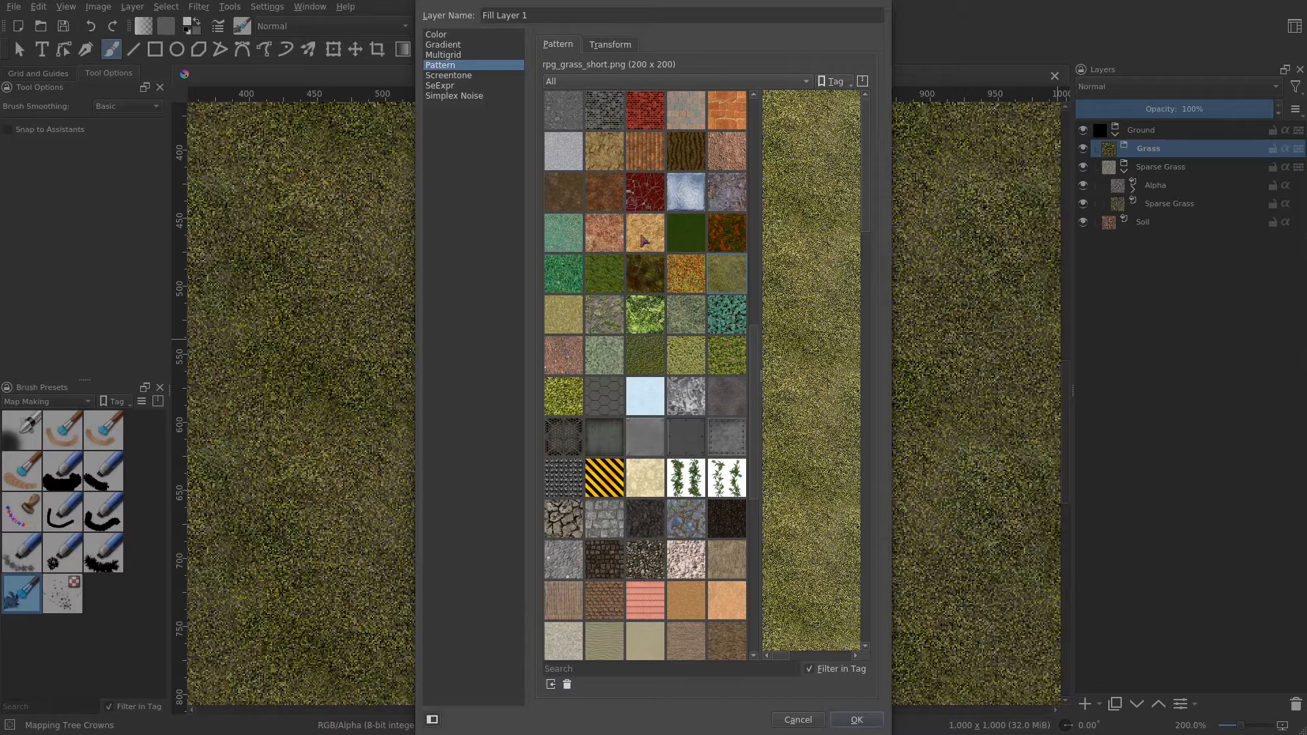
- Scale the fill pattern to 50% width and height and confirm the new fill layer
left_click(610, 45)
left_click_drag(617, 139, 604, 143)
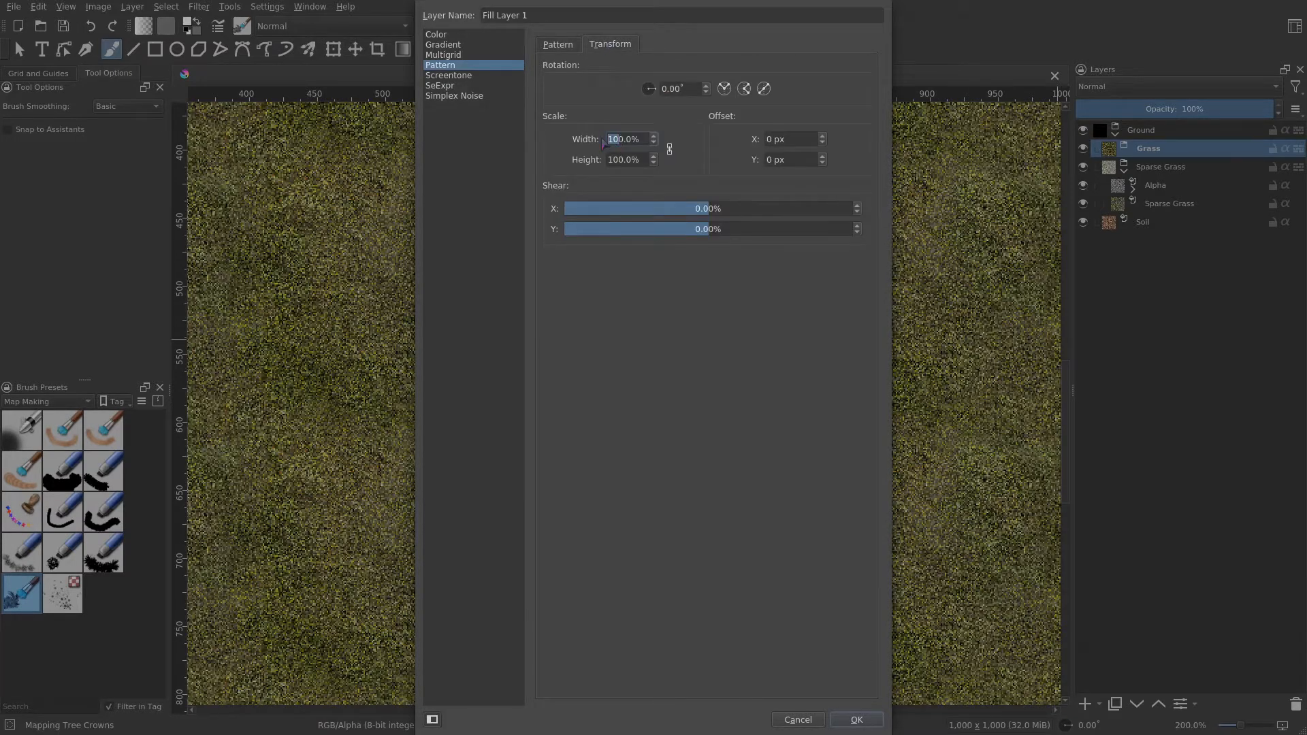
type("5")
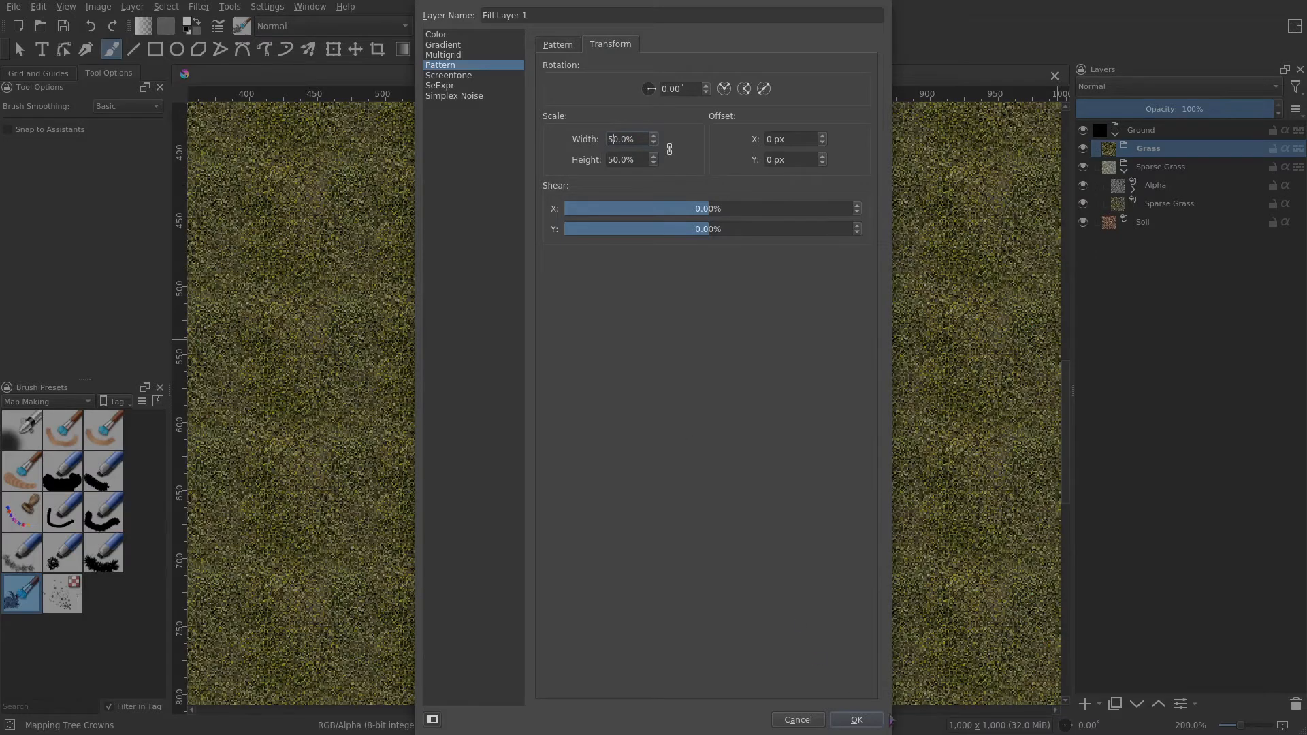
left_click(873, 720)
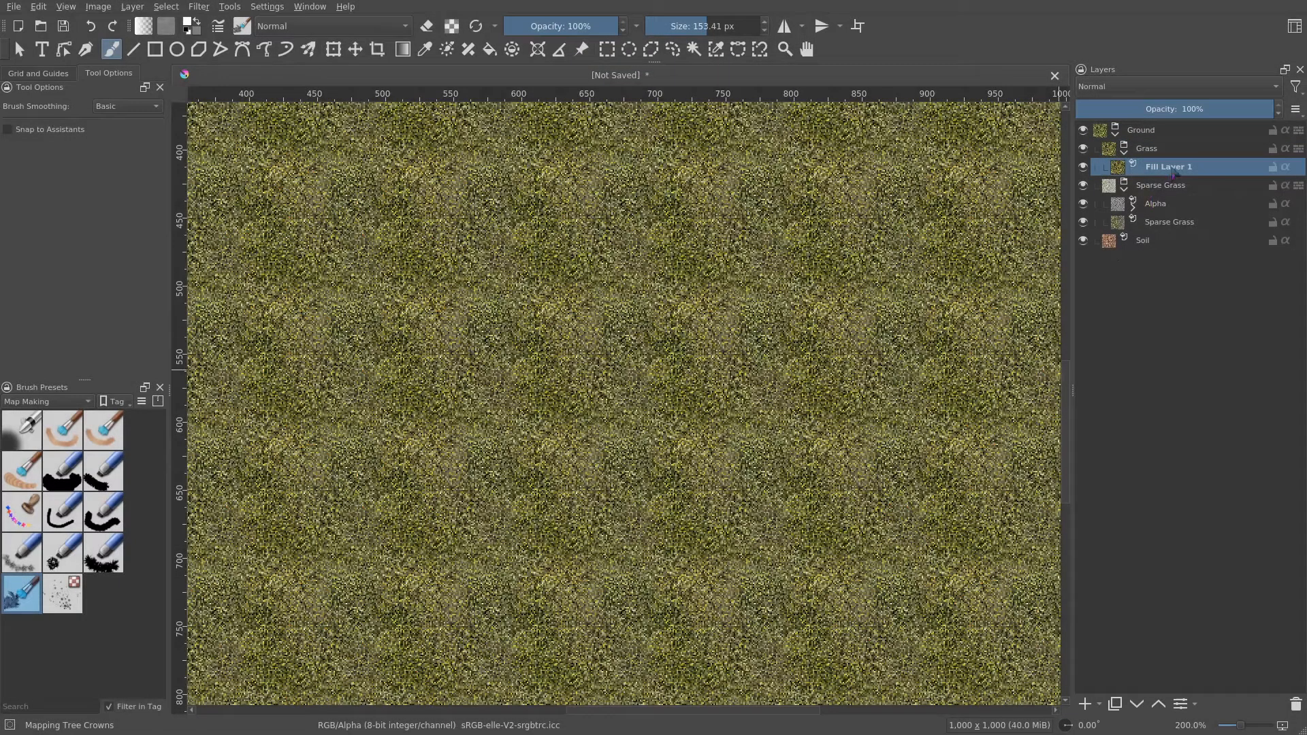
- Rename the new pattern fill layer Grass
double_click(1171, 167)
type("Grass")
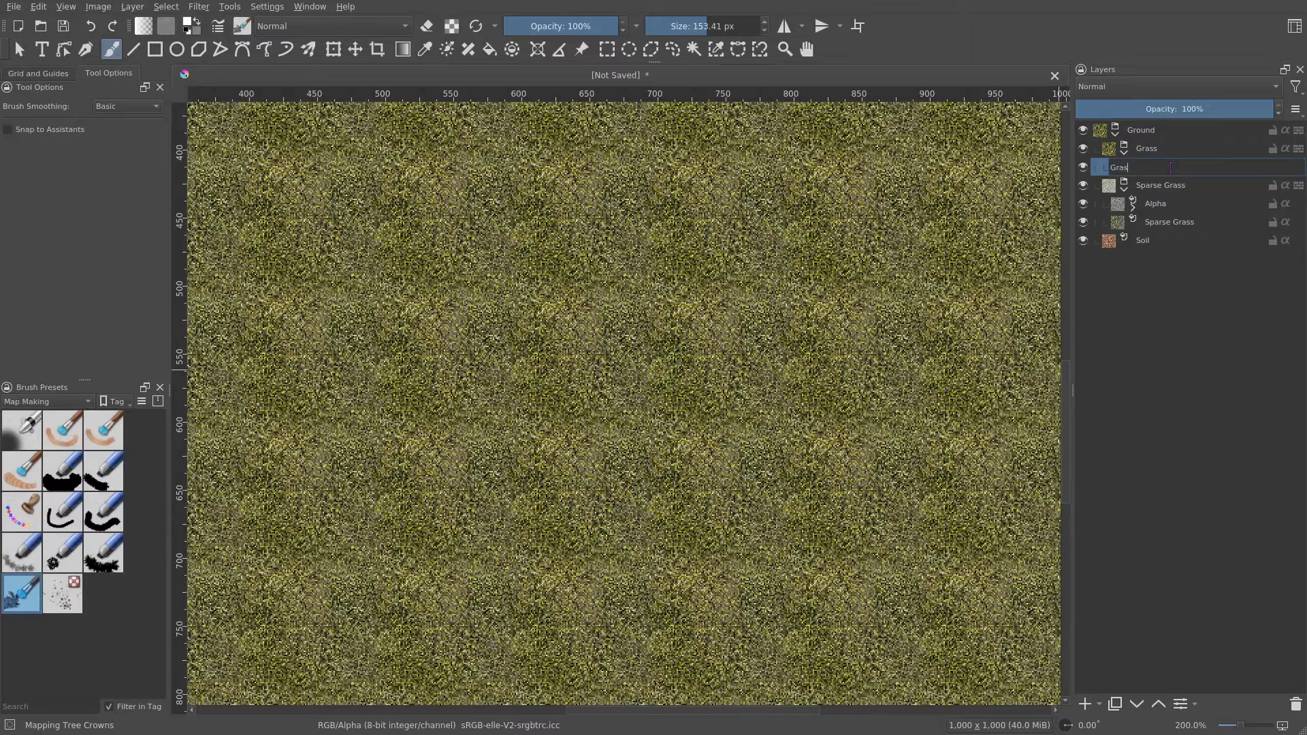
key("Return")
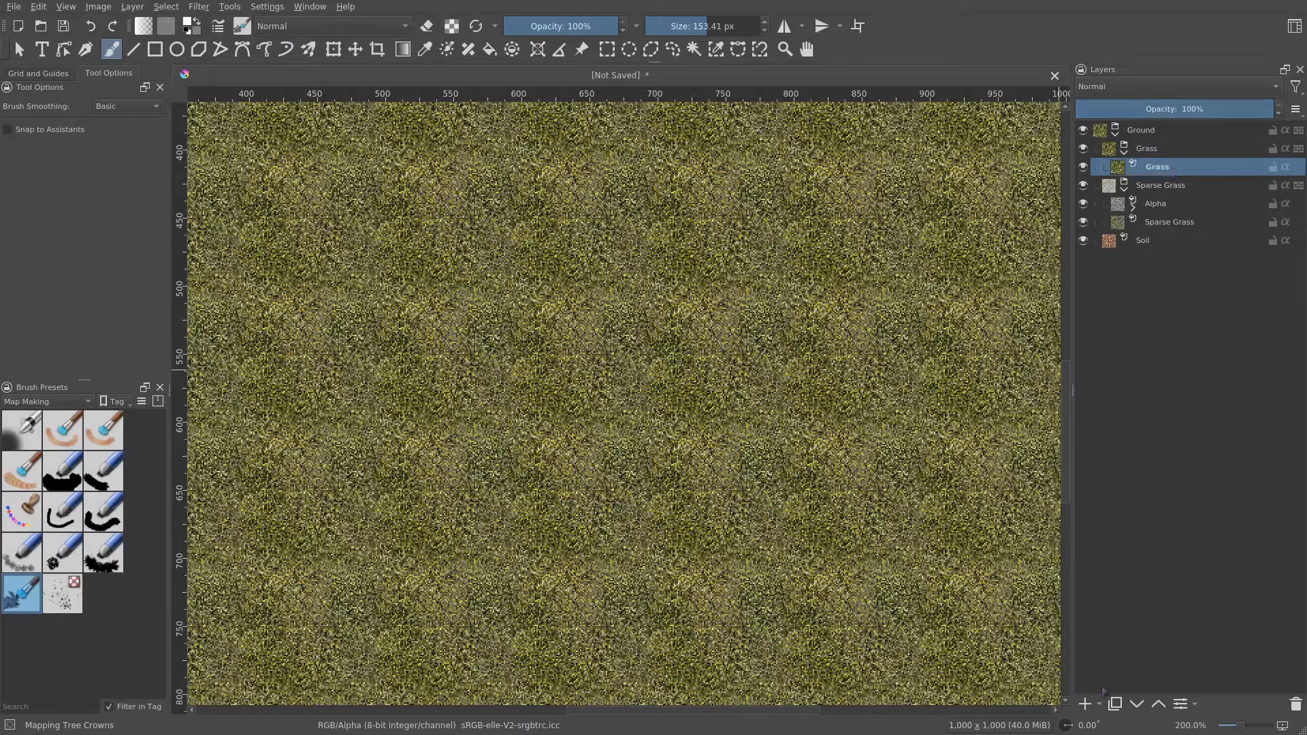
- Add a Simplex Noise fill layer above the grass pattern with a frequency of 19.10
left_click(1099, 704)
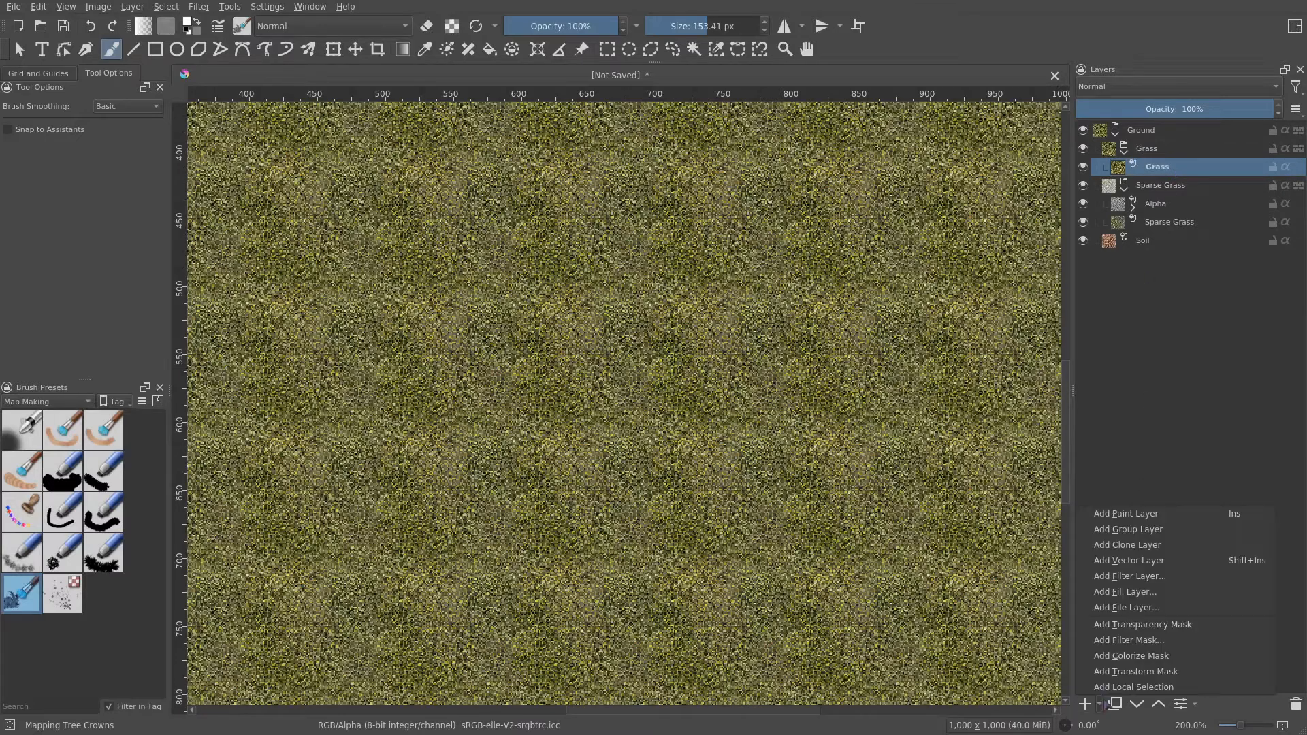
left_click(1139, 595)
left_click(454, 96)
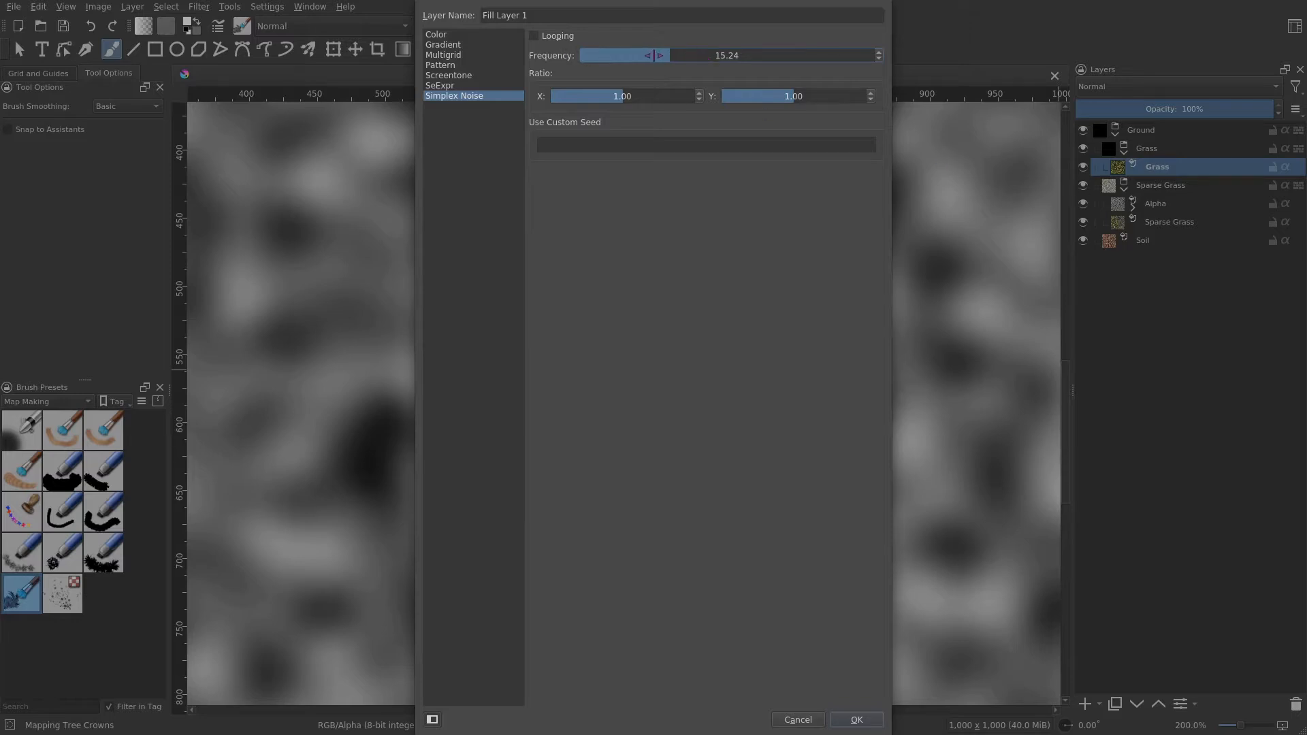
mouse_move(657, 54)
left_mouse_down()
mouse_move(616, 53)
mouse_move(707, 55)
mouse_move(672, 49)
left_mouse_up()
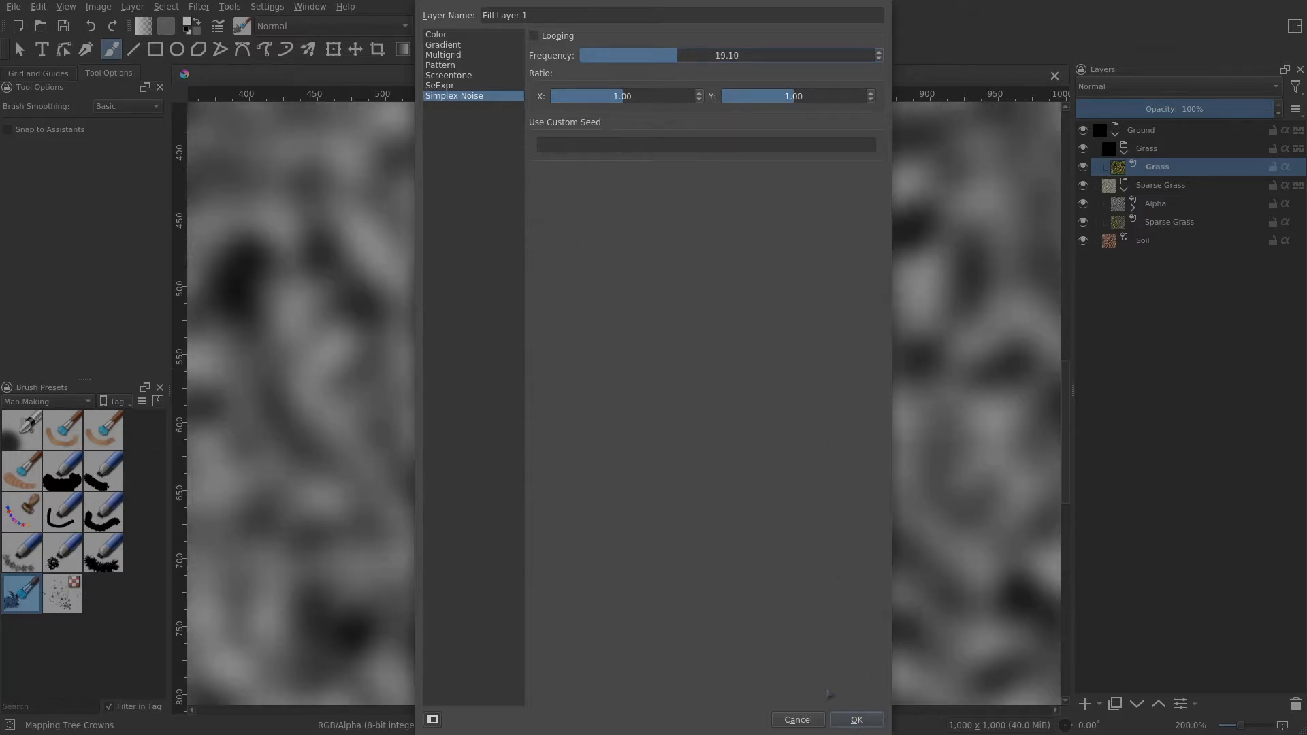
left_click(859, 720)
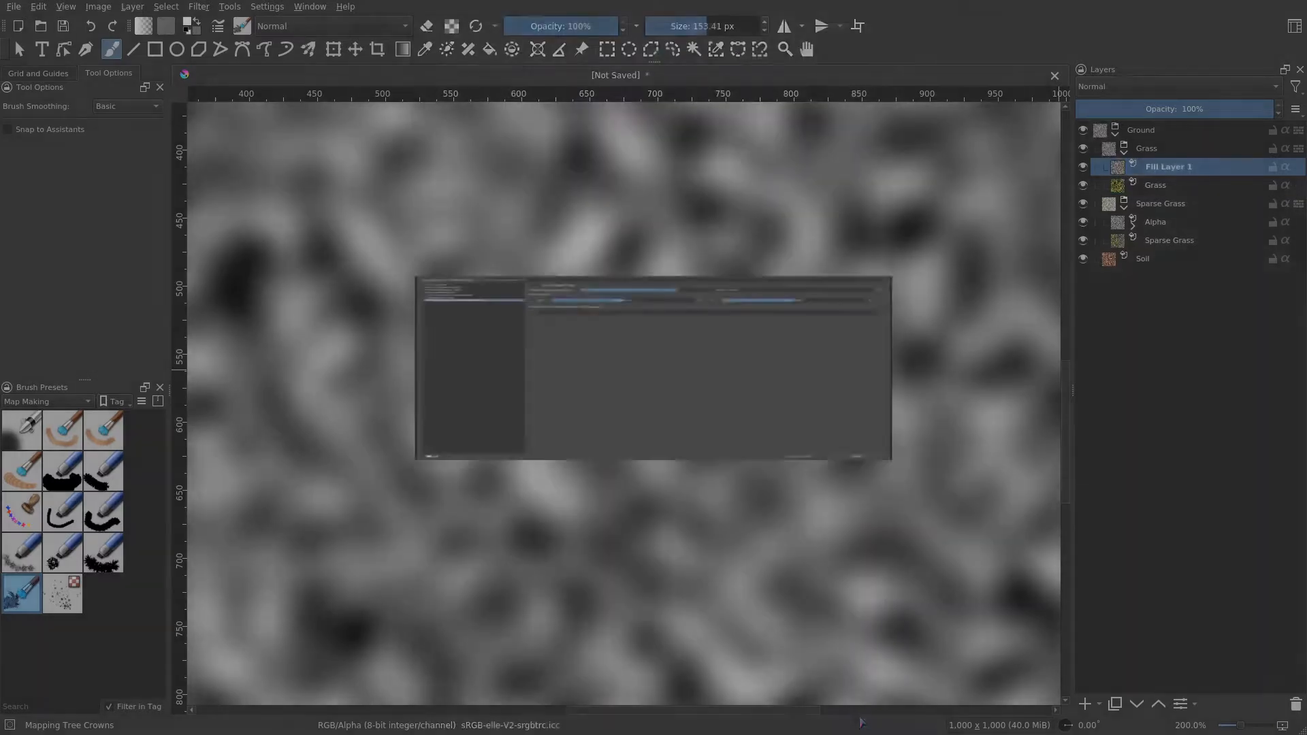
- Add a Color to Alpha filter mask to the noise fill layer with default settings
key("minus")
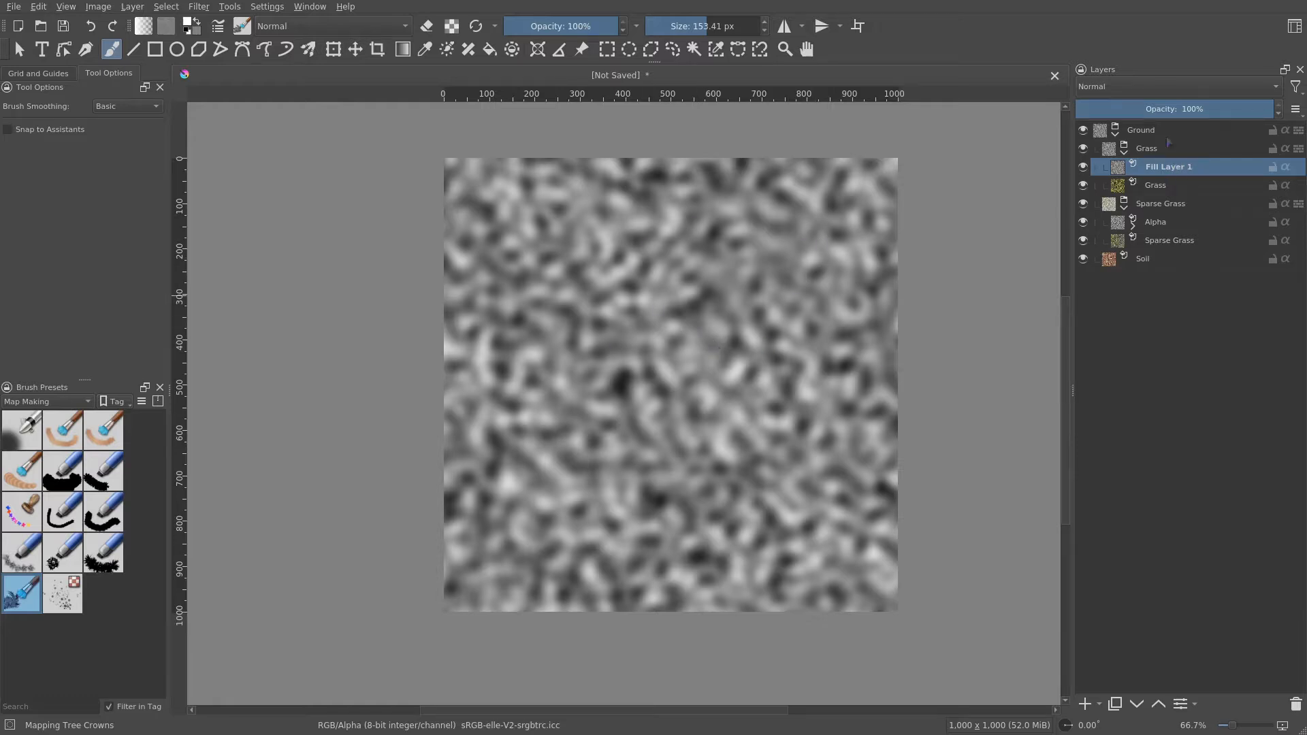
right_click(1176, 171)
mouse_move(1097, 414)
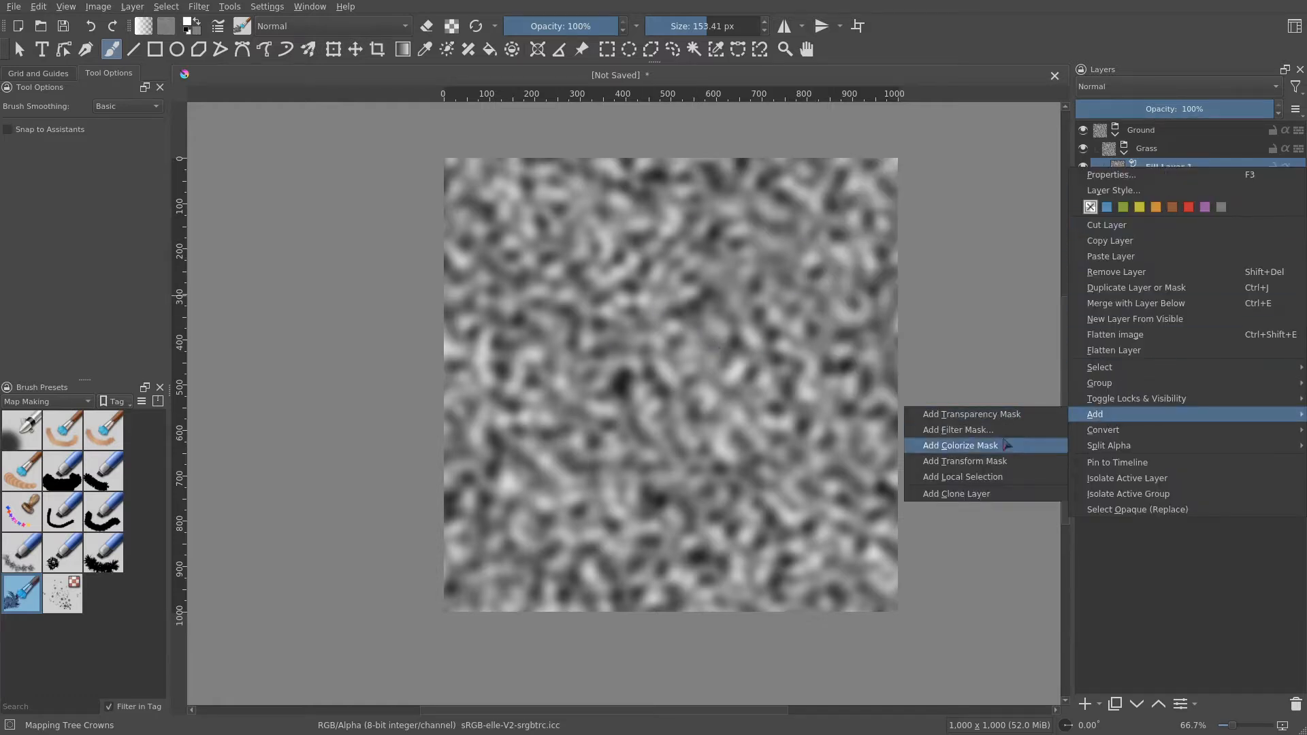
left_click(967, 430)
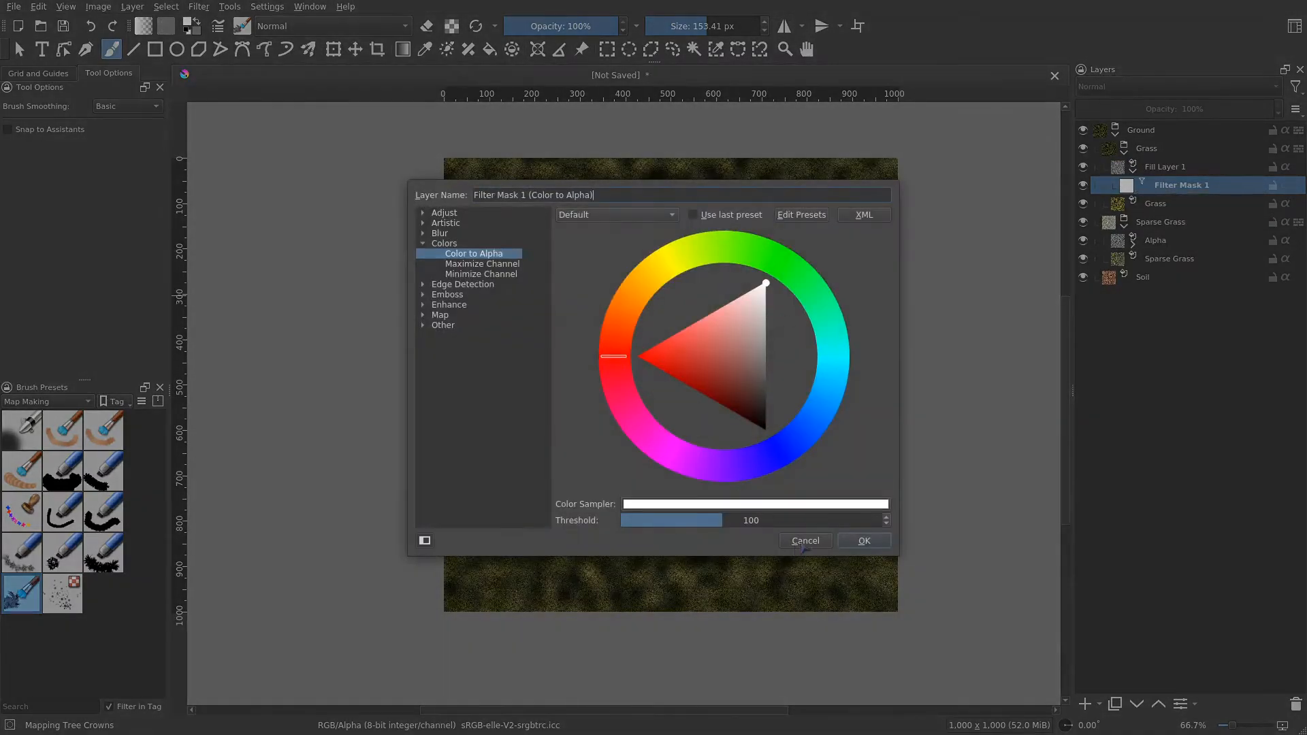
left_click(864, 541)
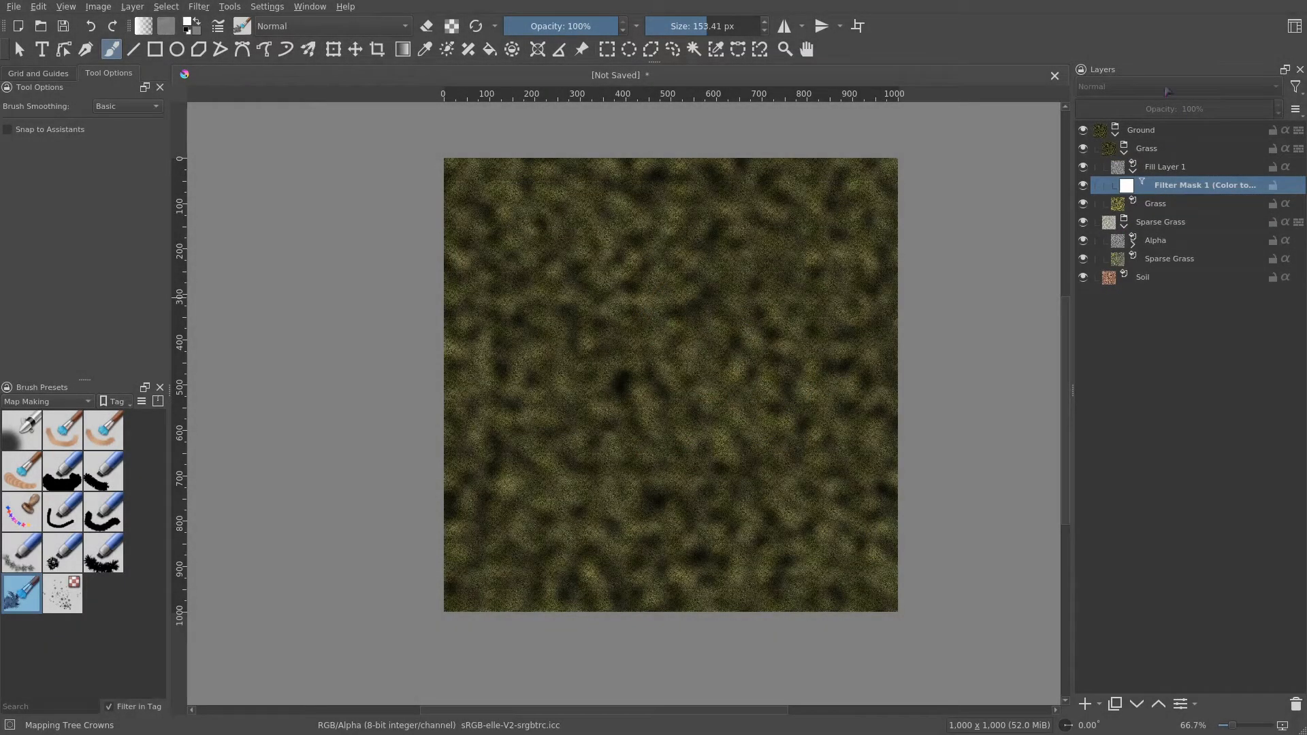
- Set the noise fill layer's blending mode to Erase
left_click(1158, 168)
left_click(1140, 87)
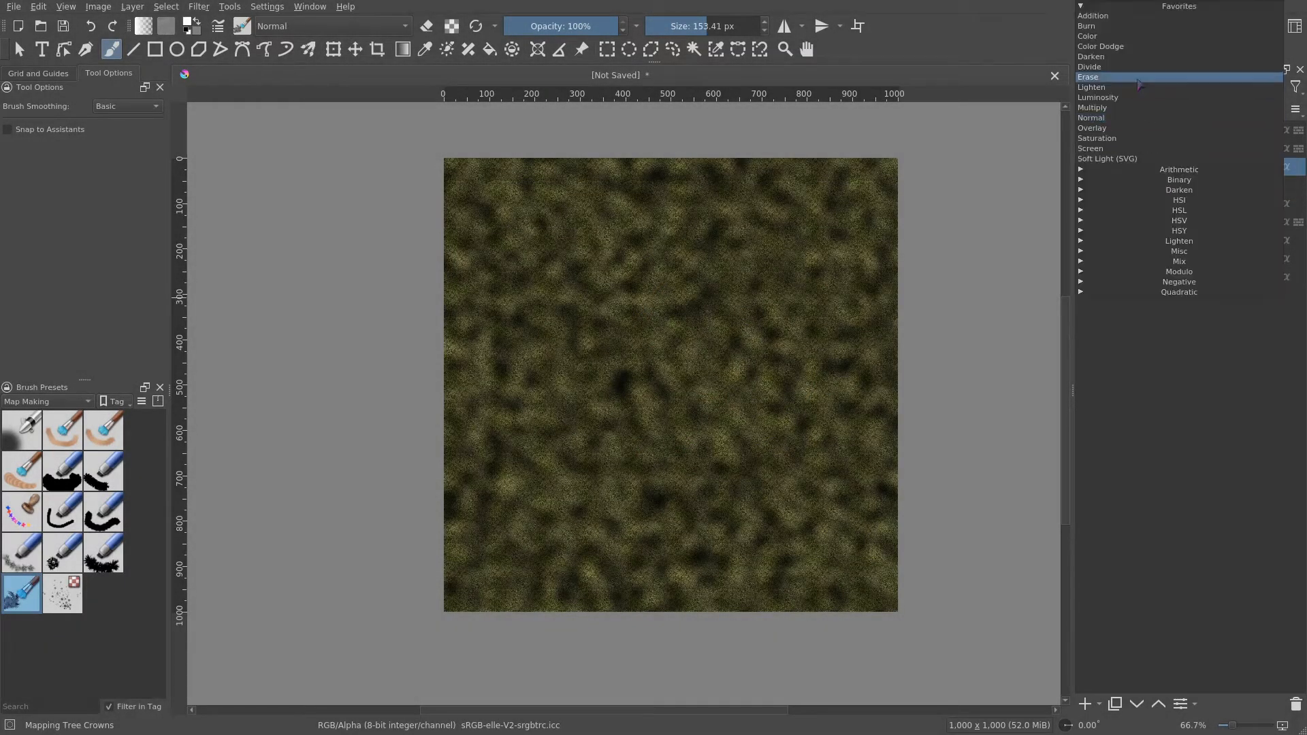
left_click(1138, 78)
- Zoom and pan around the canvas to examine the blended grass texture
scroll(720, 432, "up", 1)
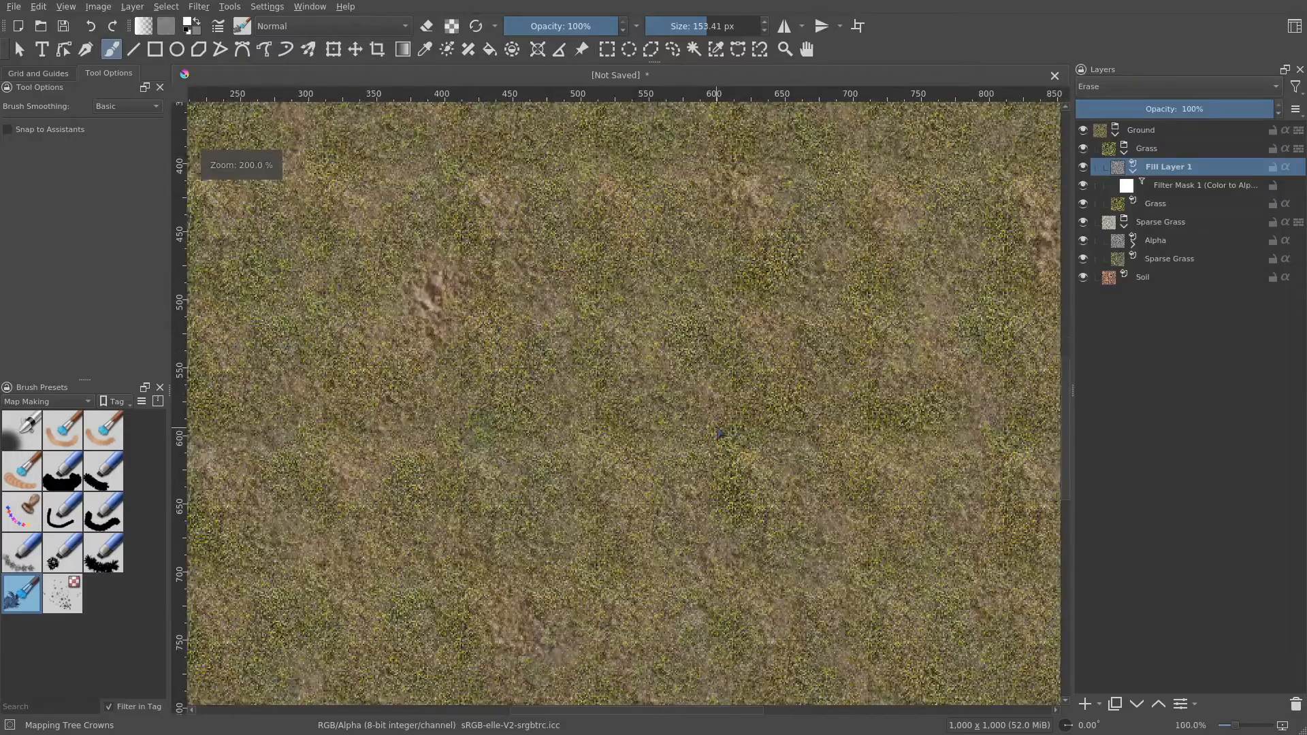
scroll(720, 435, "up", 3)
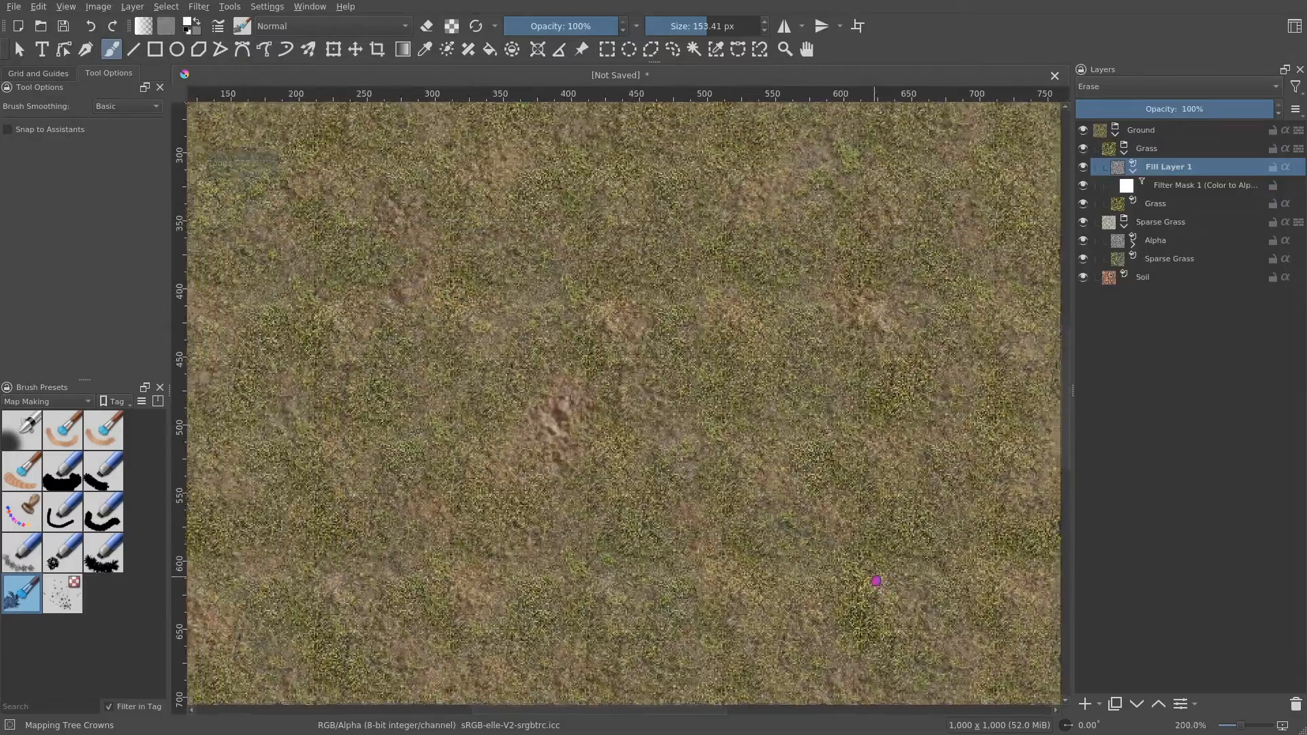
left_click_drag(876, 581, 587, 408)
left_click_drag(473, 279, 710, 522)
scroll(714, 525, "down", 1)
left_click_drag(768, 332, 738, 300)
scroll(740, 607, "down", 1)
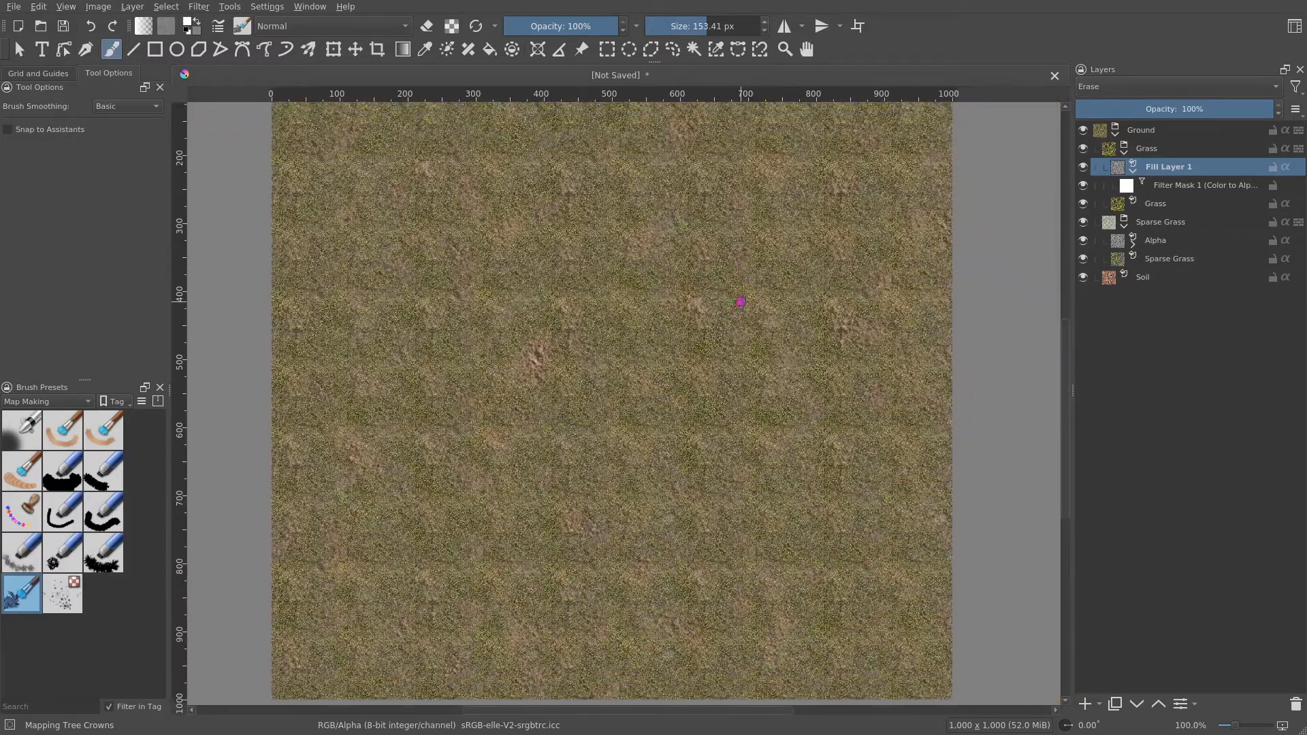
- Toggle the Grass and Sparse Grass groups' visibility to compare the layered result
left_click(1083, 148)
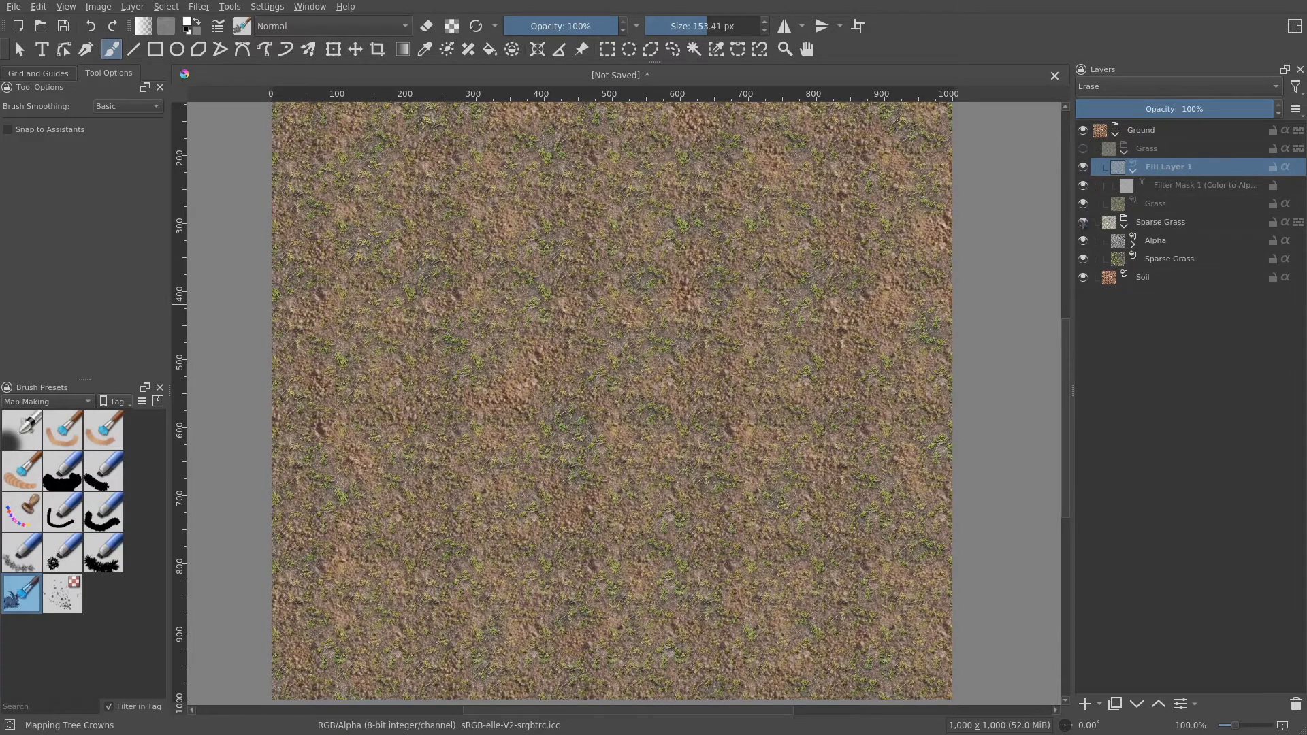
left_click(1084, 222)
left_click(1084, 221)
mouse_move(647, 436)
left_mouse_down()
mouse_move(663, 557)
mouse_move(666, 444)
left_mouse_up()
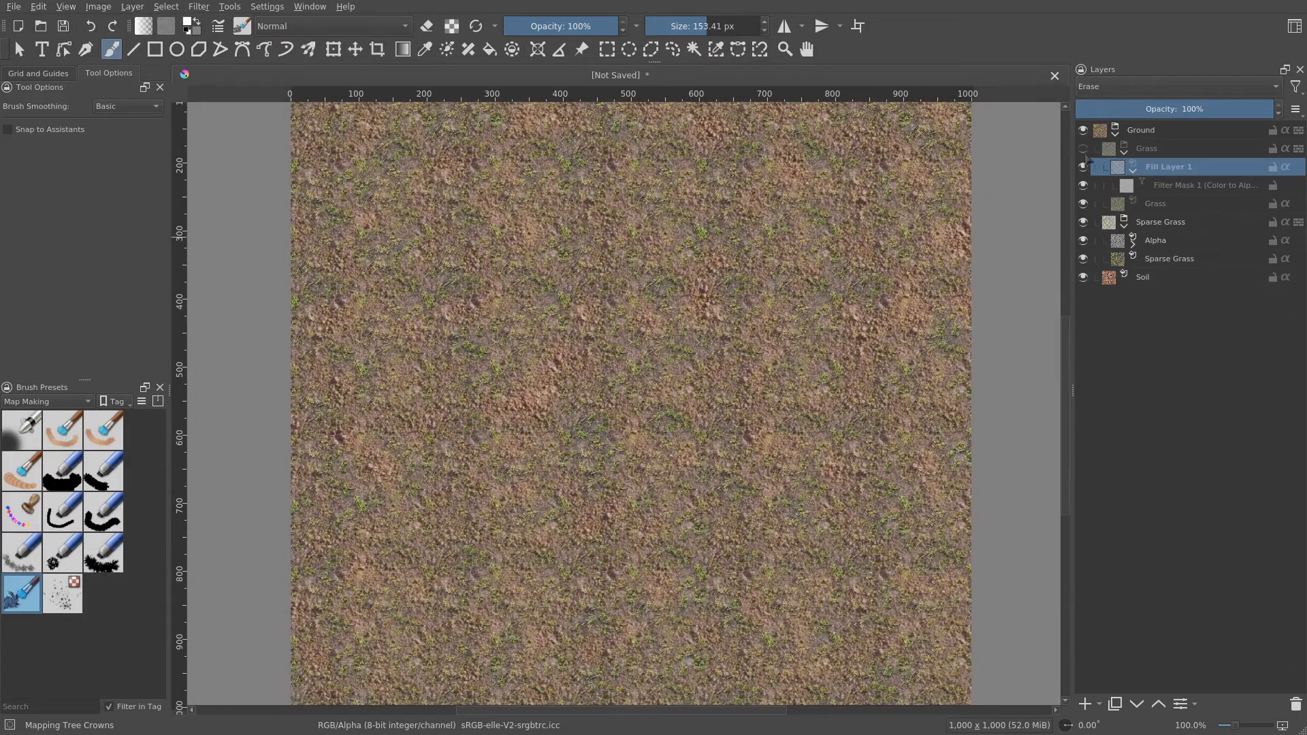
left_click(1083, 148)
- Reopen the noise fill layer's properties and adjust its noise frequency
right_click(1169, 170)
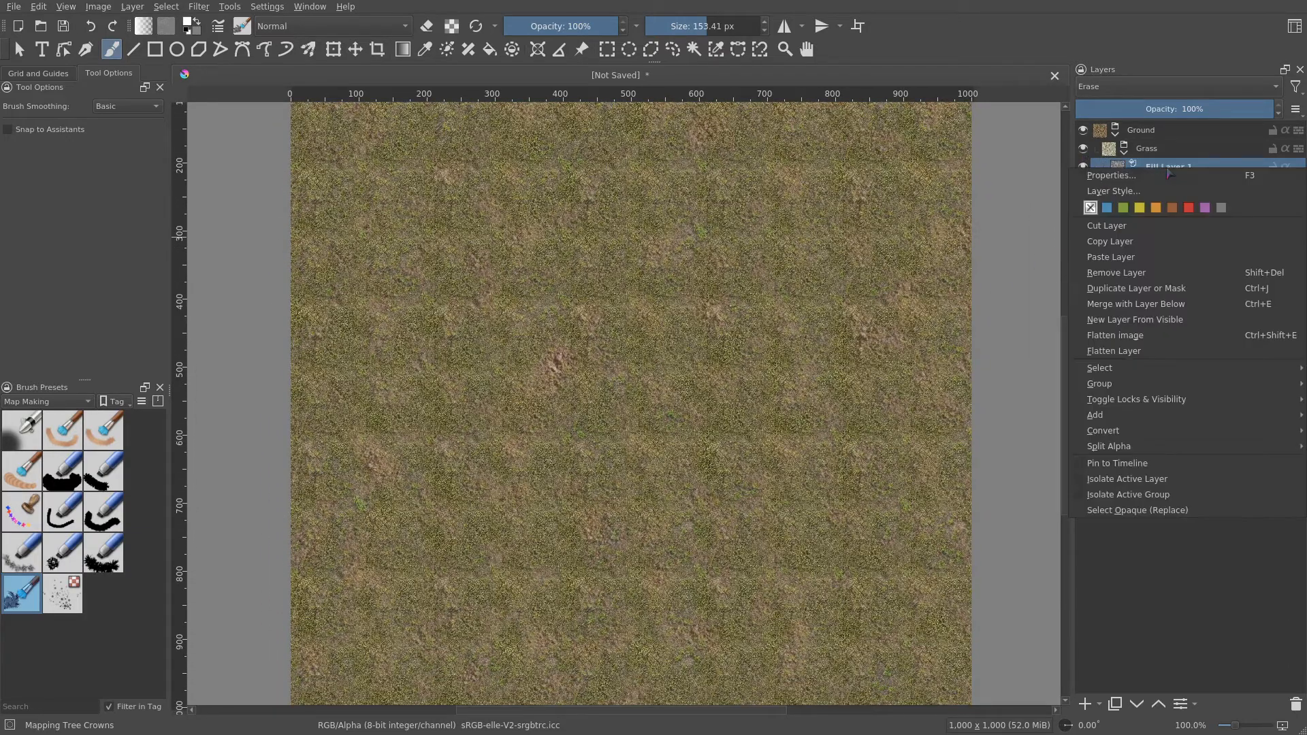
left_click(1184, 184)
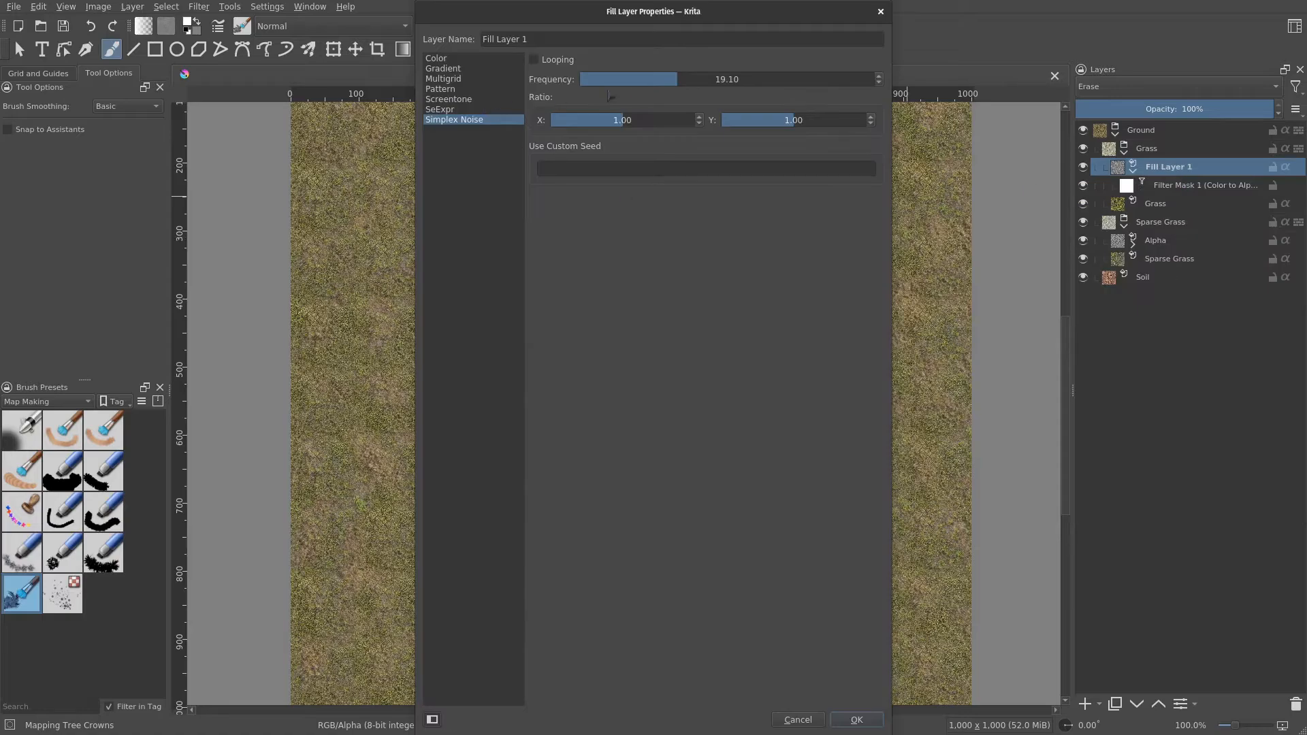
left_click(660, 75)
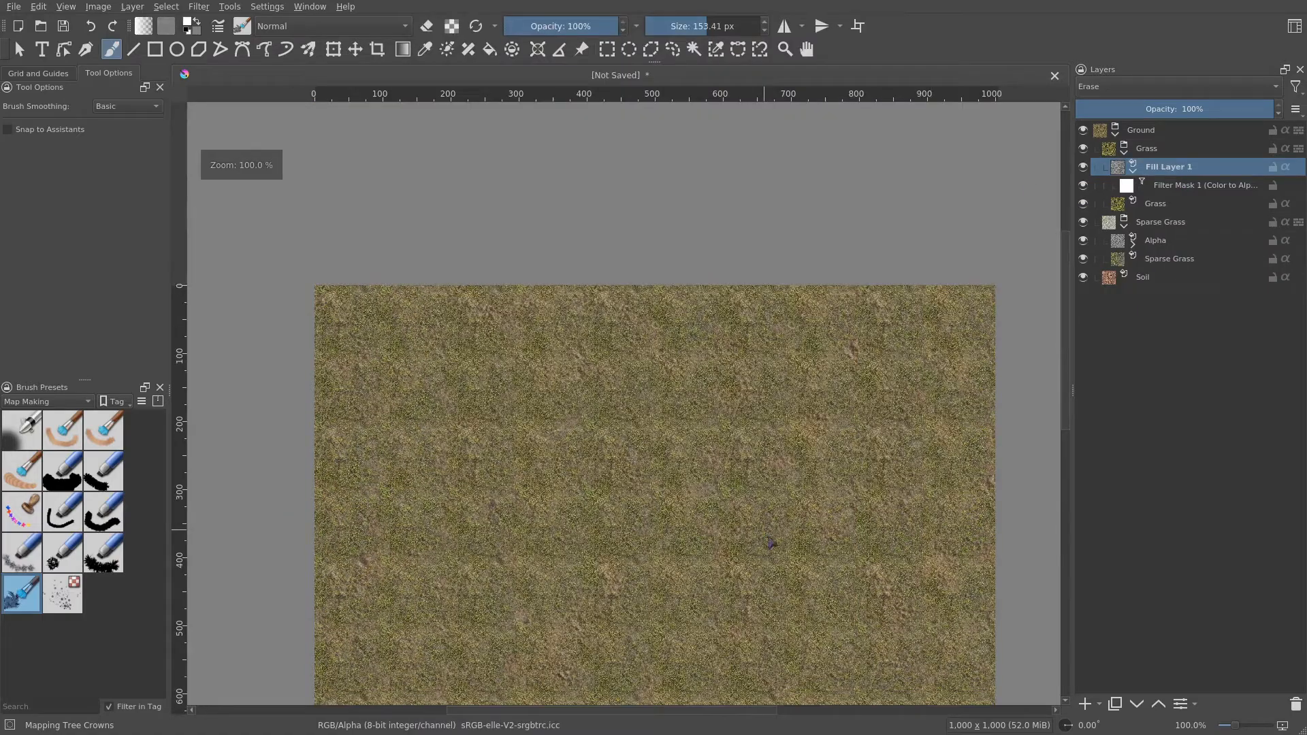
left_click_drag(770, 543, 730, 291)
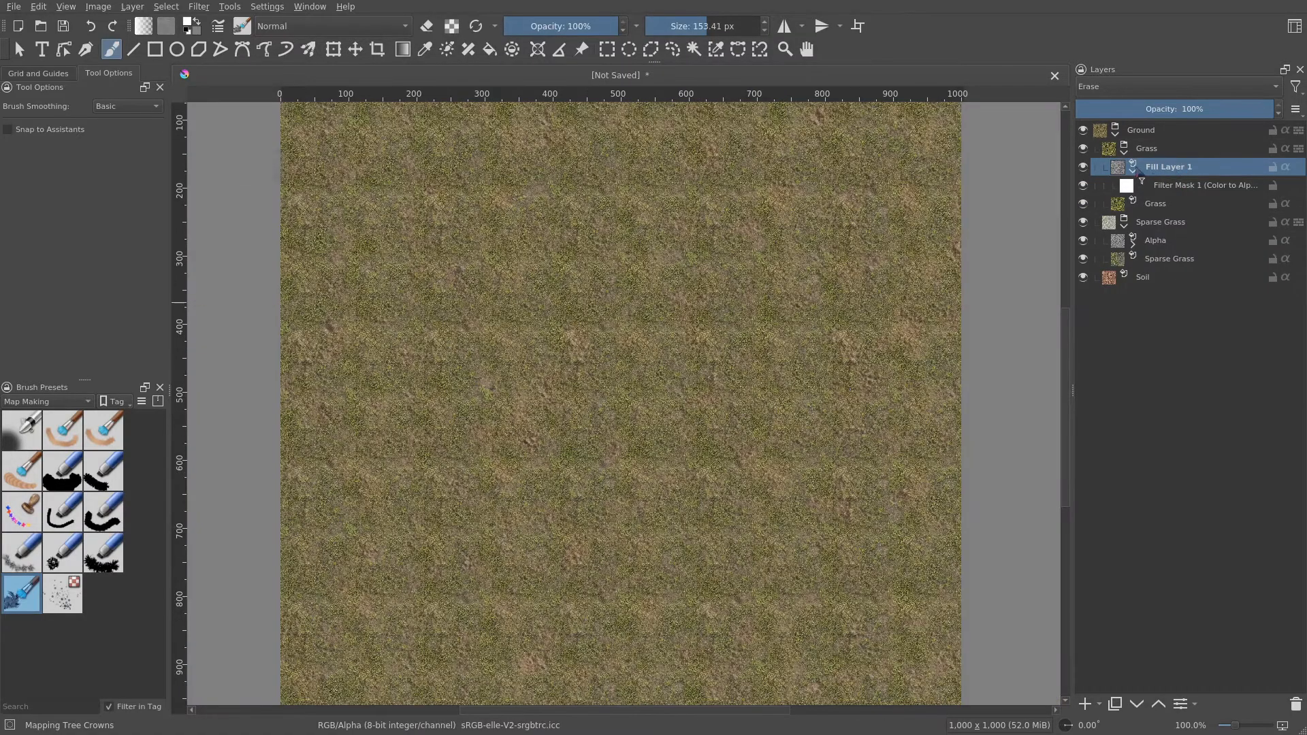
- Collapse the noise fill layer and rename it Alpha
mouse_move(1138, 174)
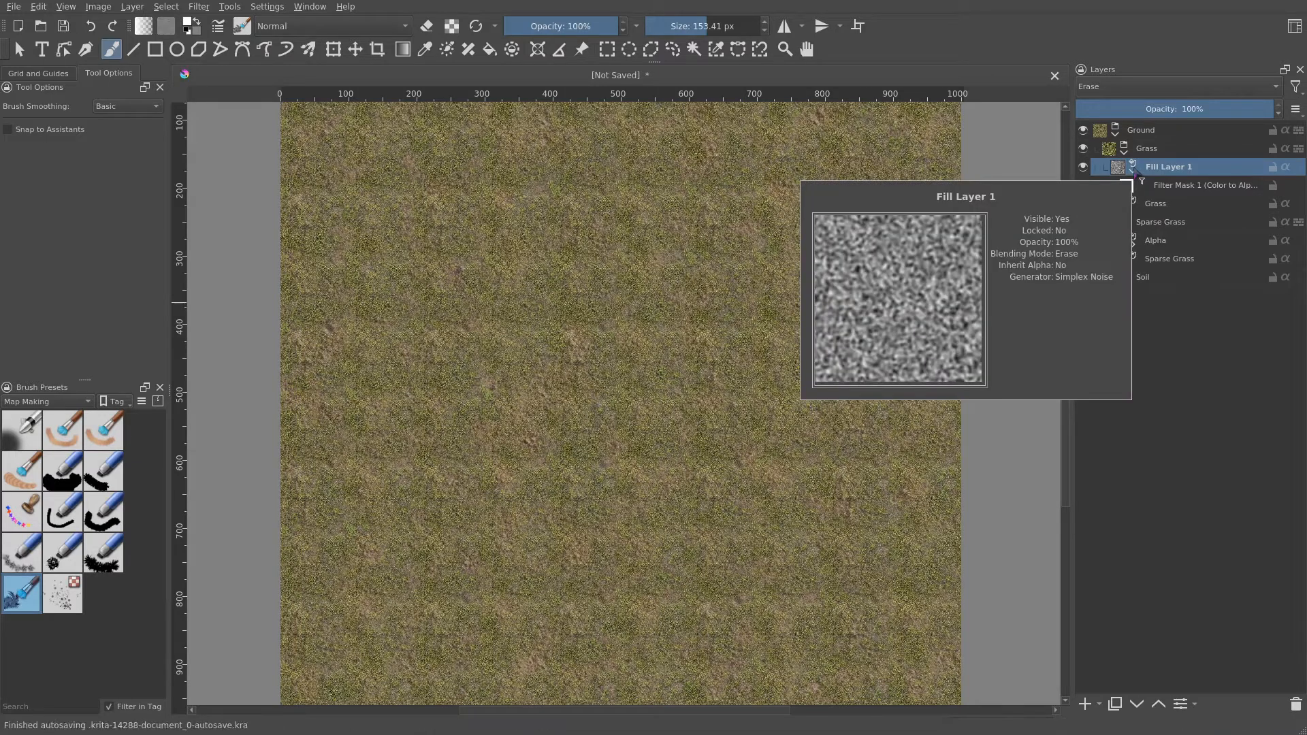
left_click(1135, 171)
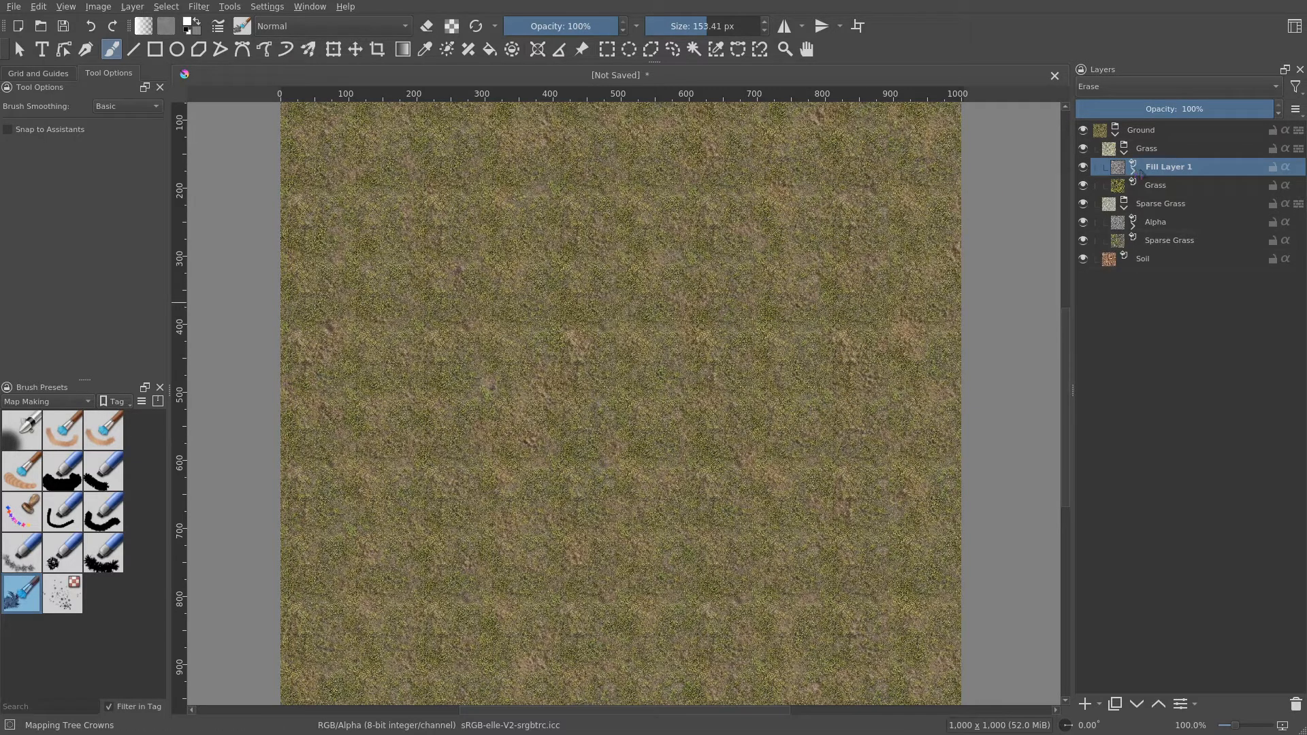
mouse_move(1191, 173)
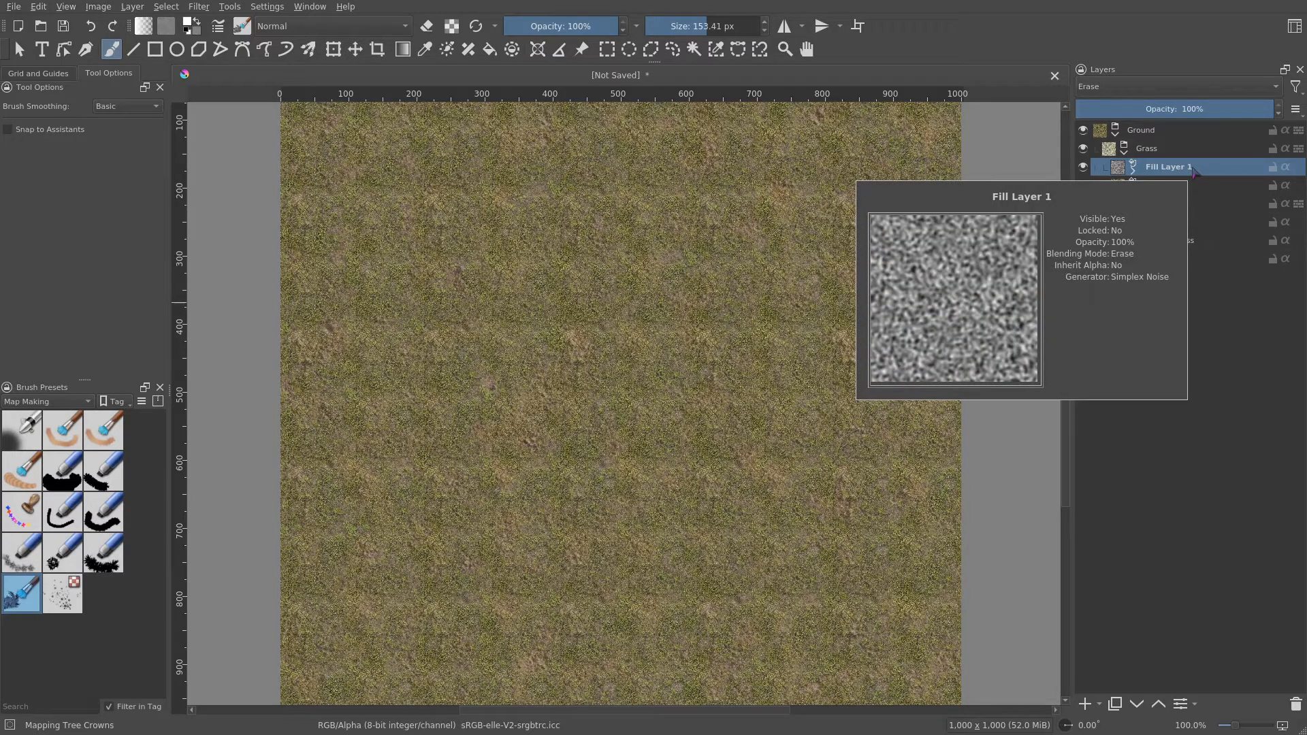
double_click(1191, 168)
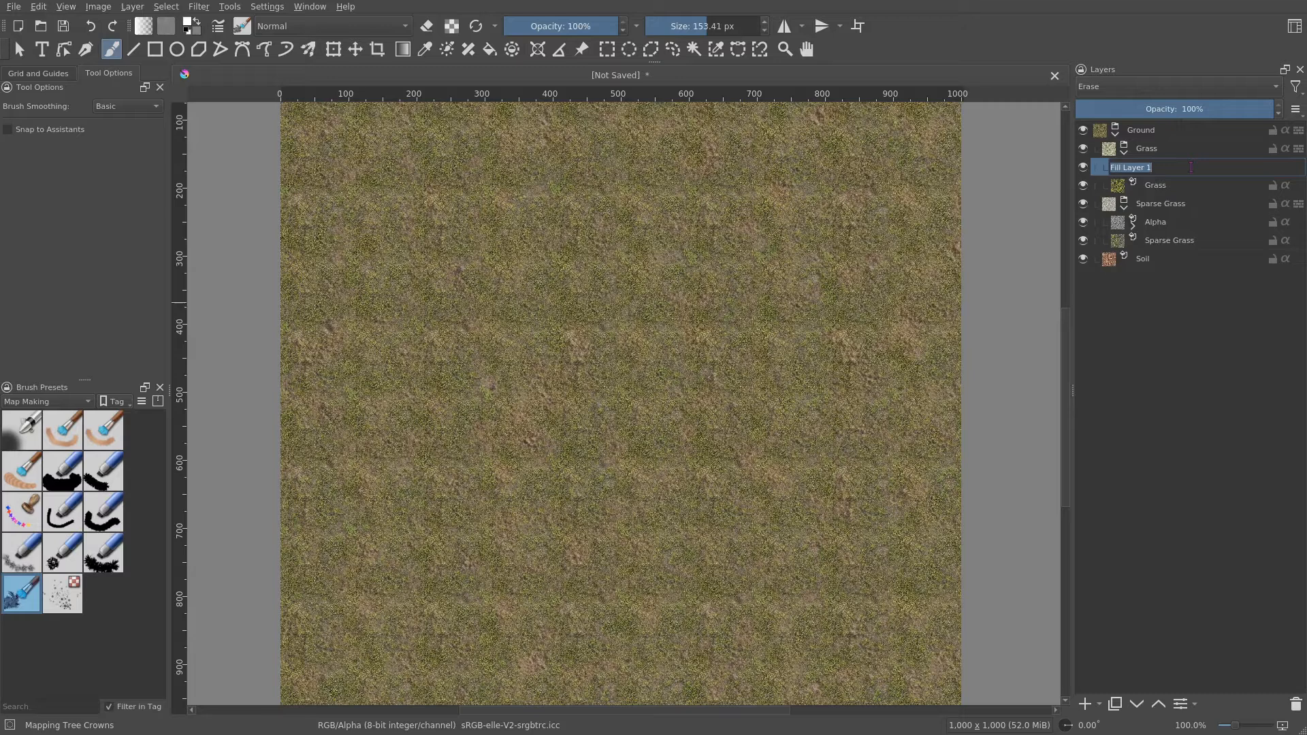
type("Alpha")
key("Return")
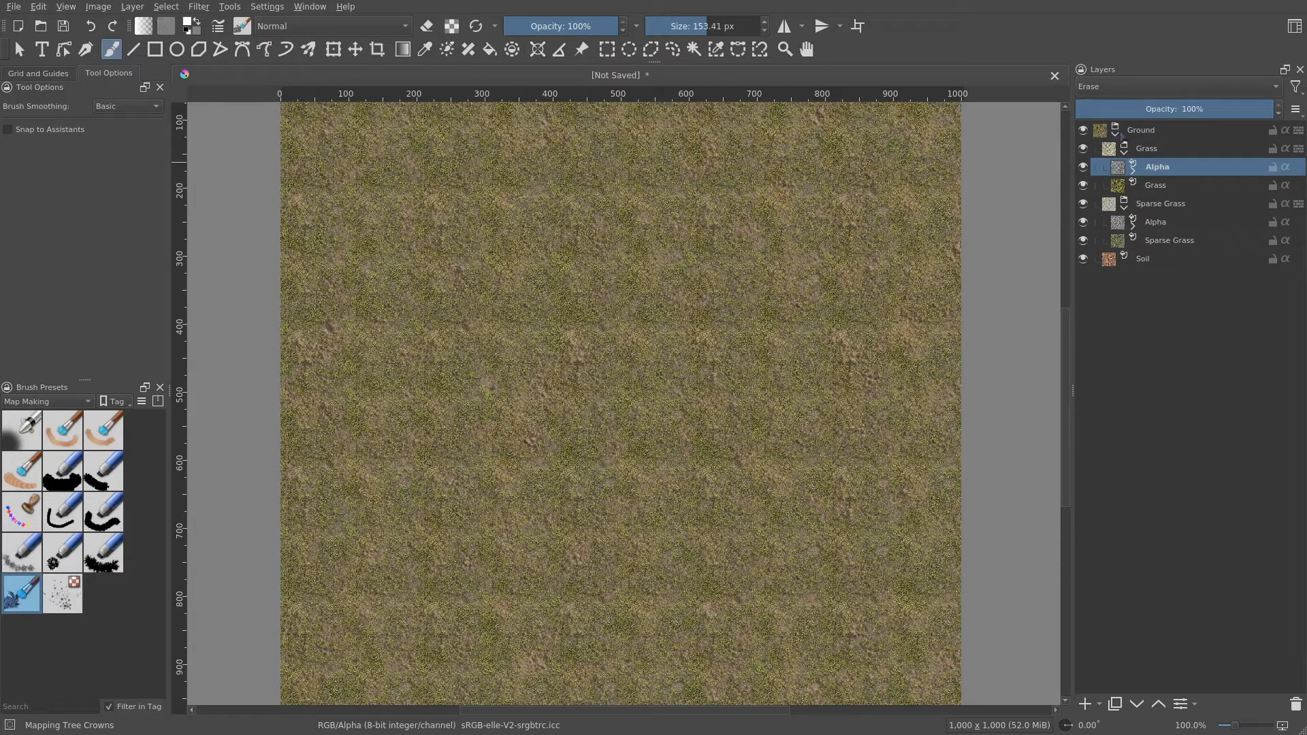
key("minus")
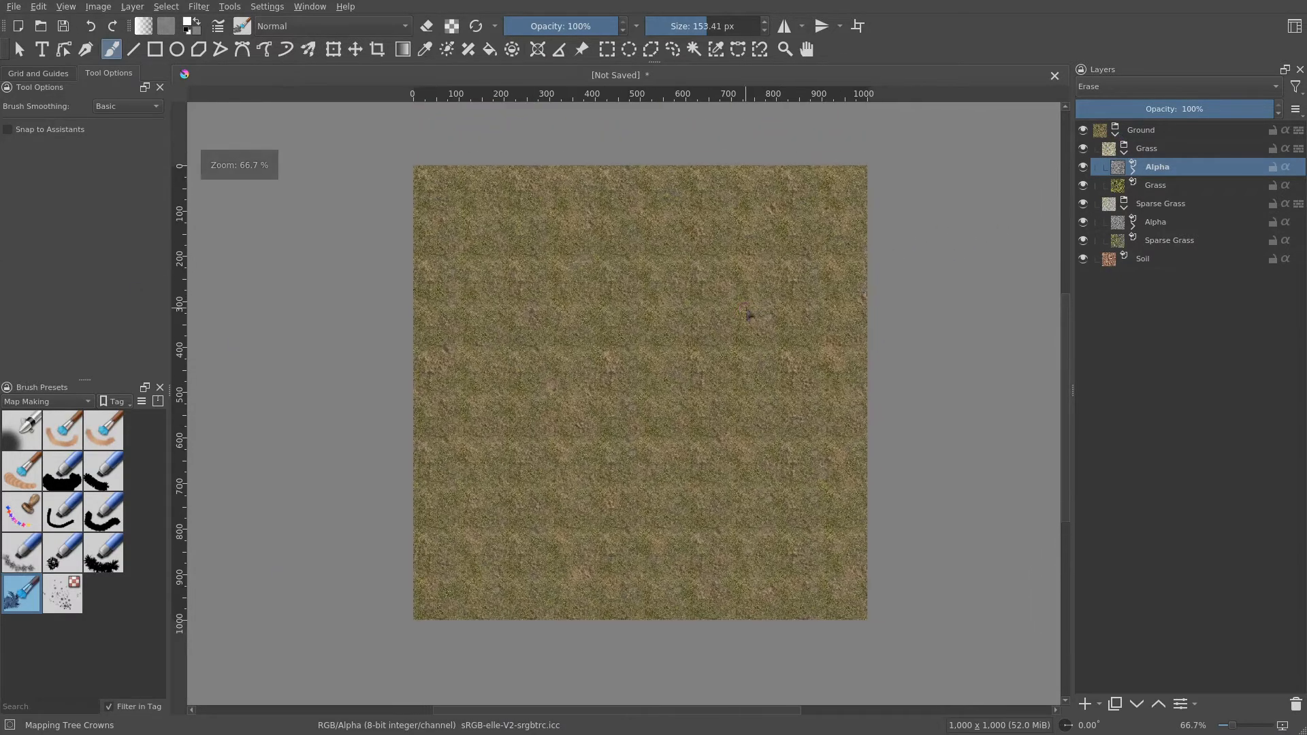
- Collapse the Ground group and add a new group layer above it named Beach
mouse_move(1117, 135)
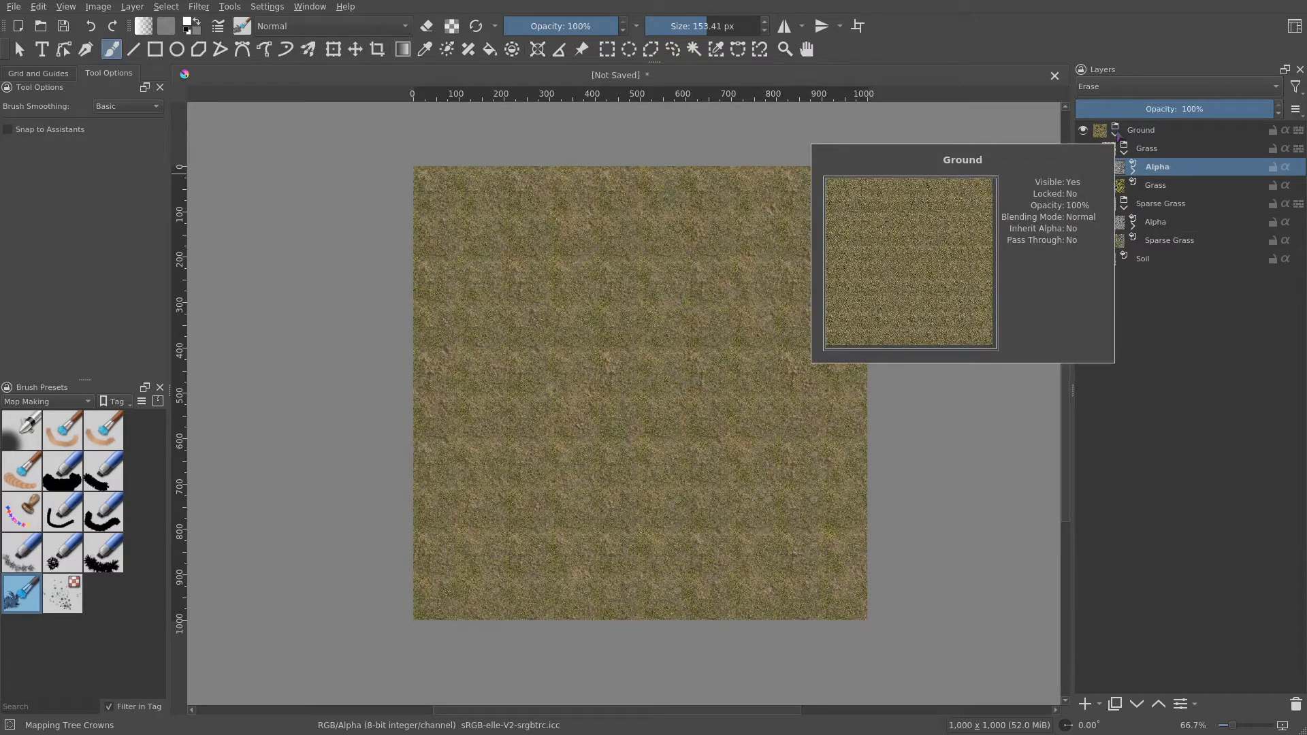
left_click(1117, 135)
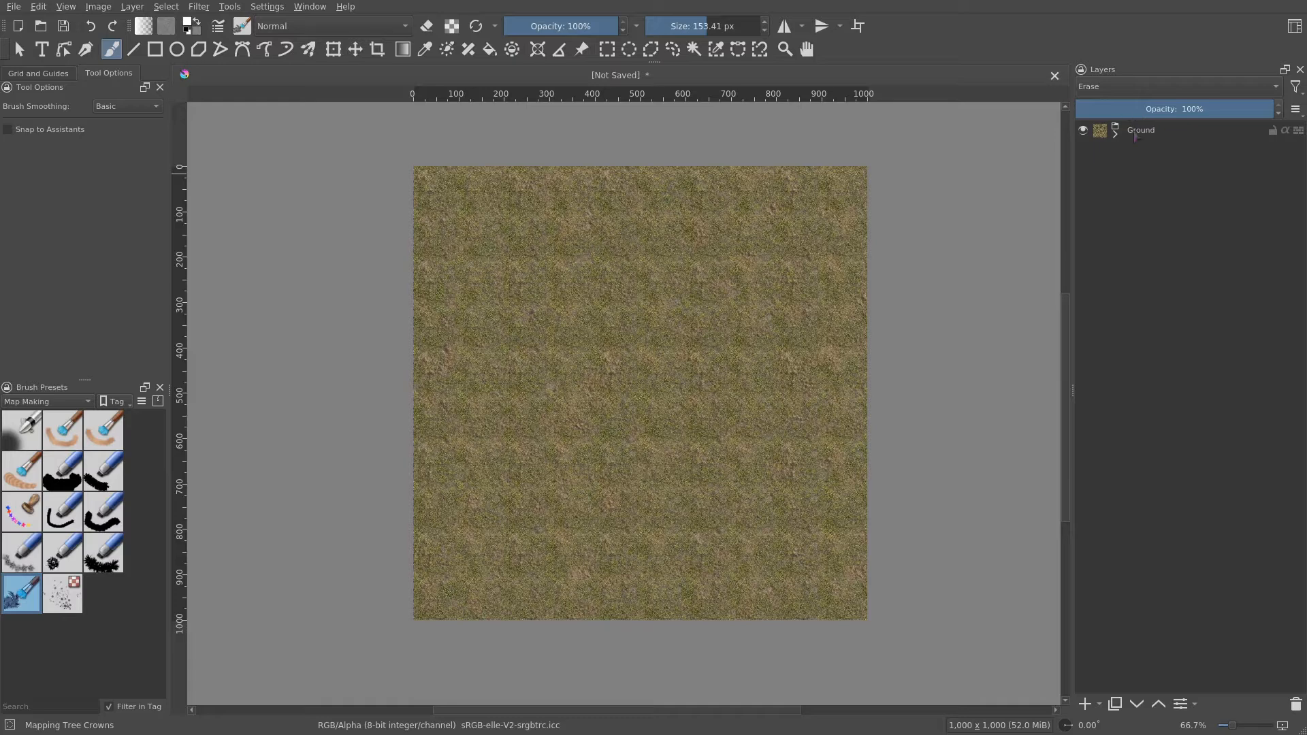
left_click(1136, 136)
left_click(1099, 704)
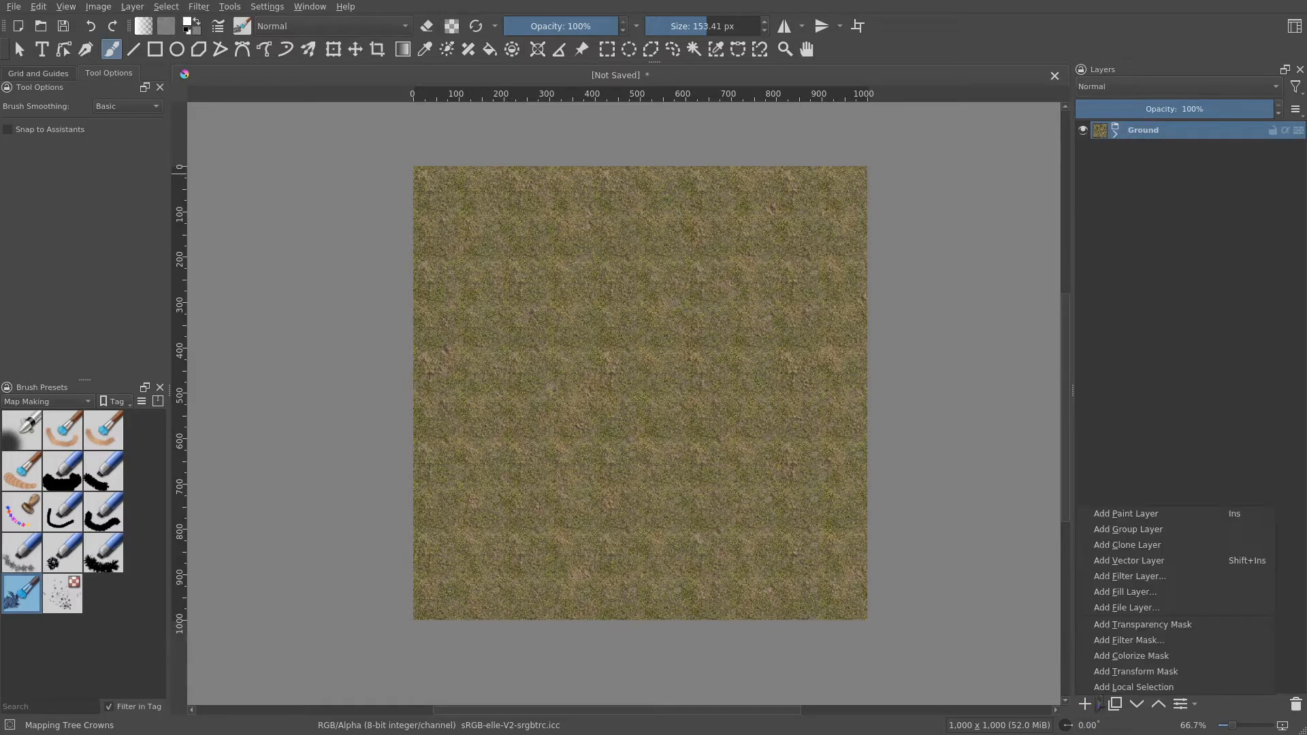
left_click(1168, 532)
double_click(1163, 129)
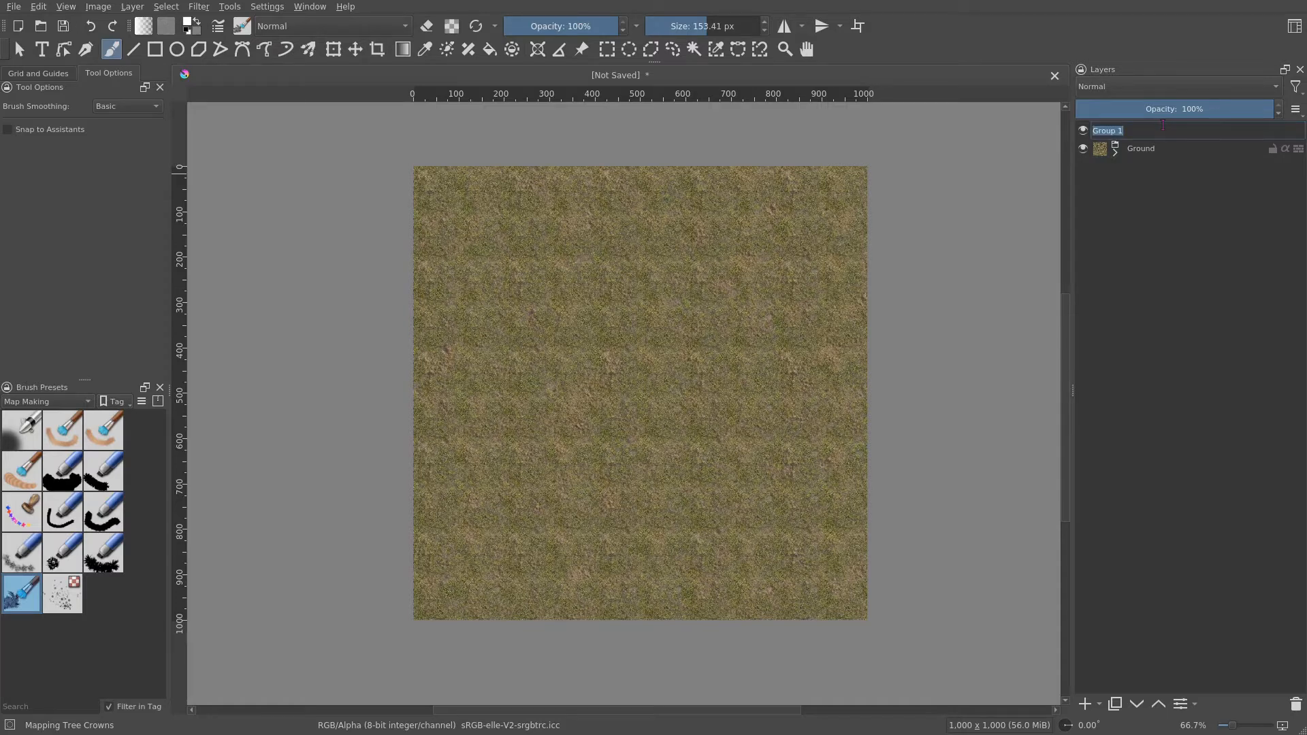
type("Beach")
key("Return")
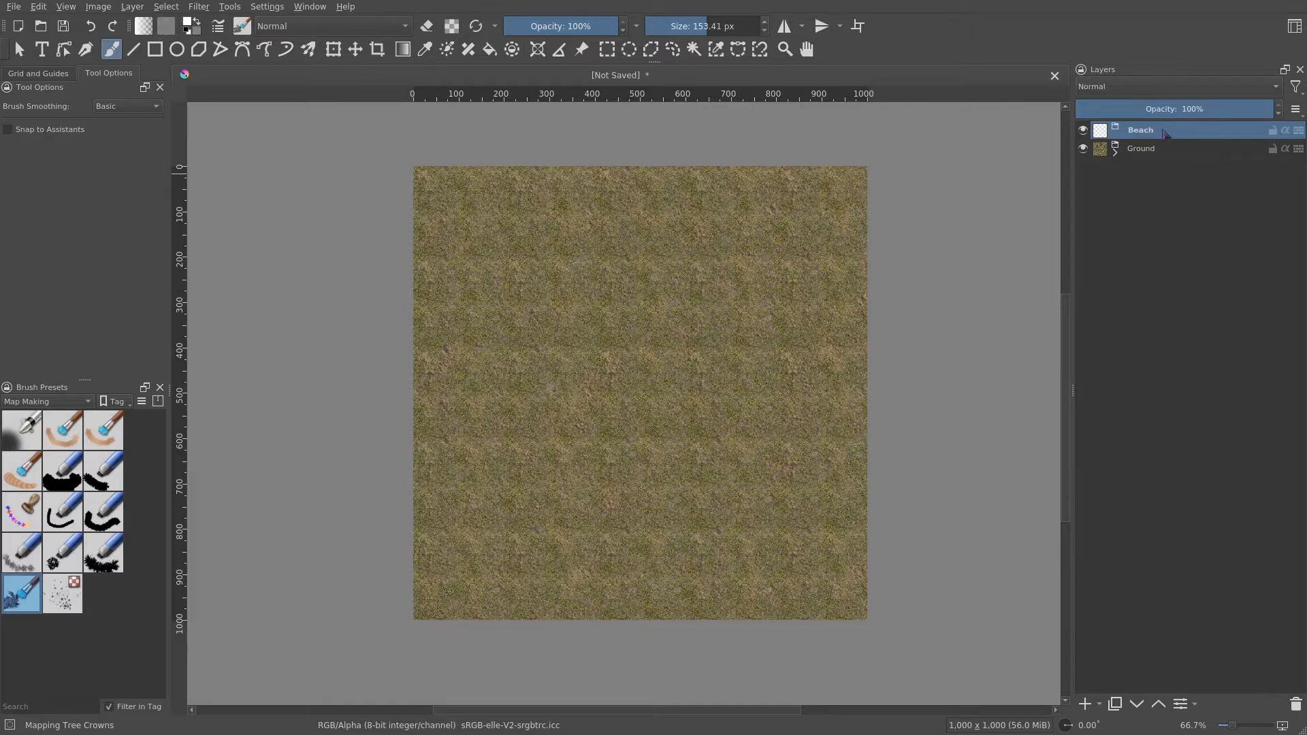
- Add a pattern fill layer inside Beach using the HR Wall Paper sand pattern
mouse_move(1166, 133)
left_click(1100, 705)
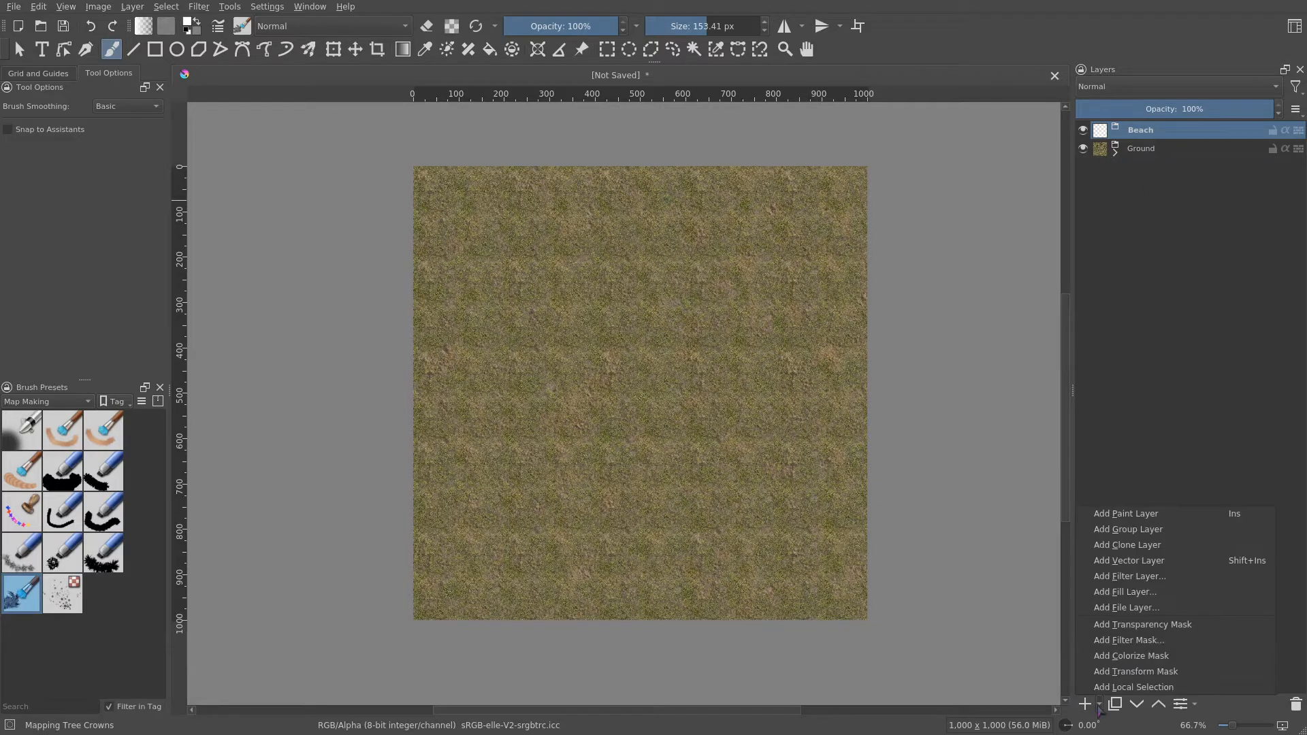
left_click(1158, 594)
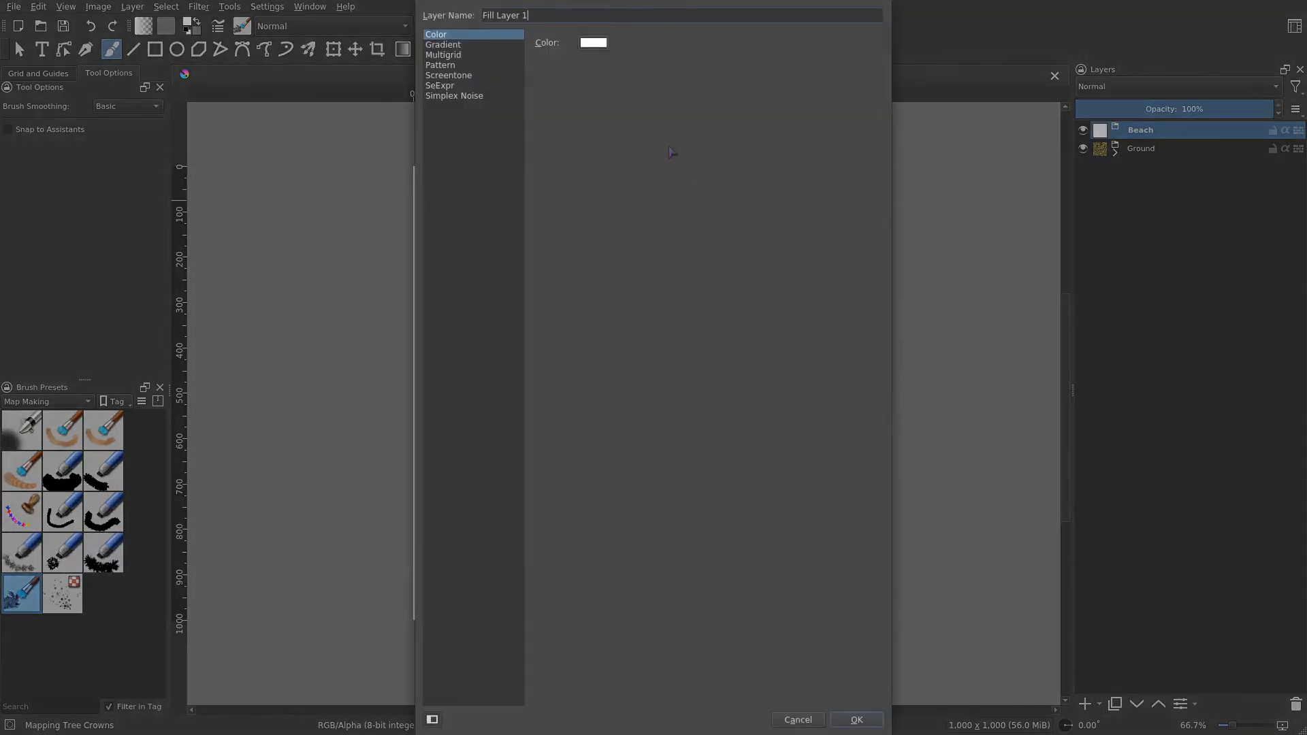
left_click(446, 65)
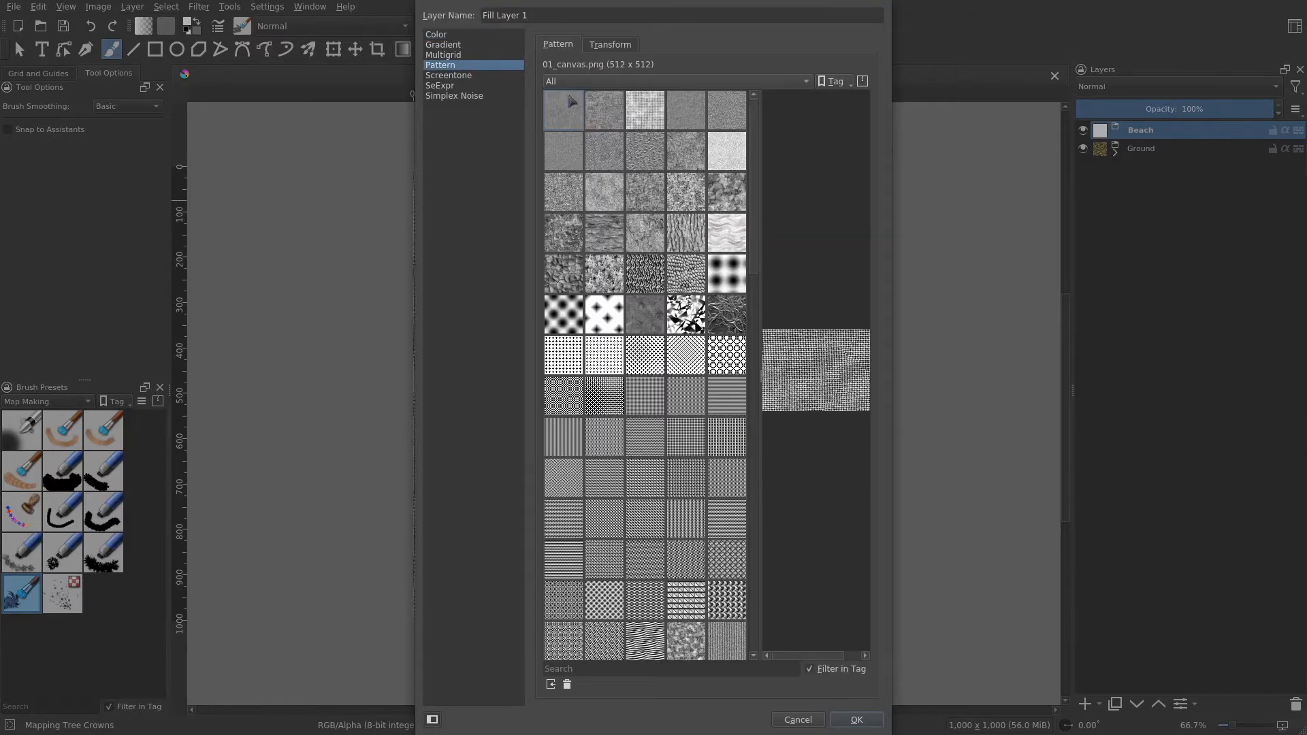
scroll(639, 214, "down", 5)
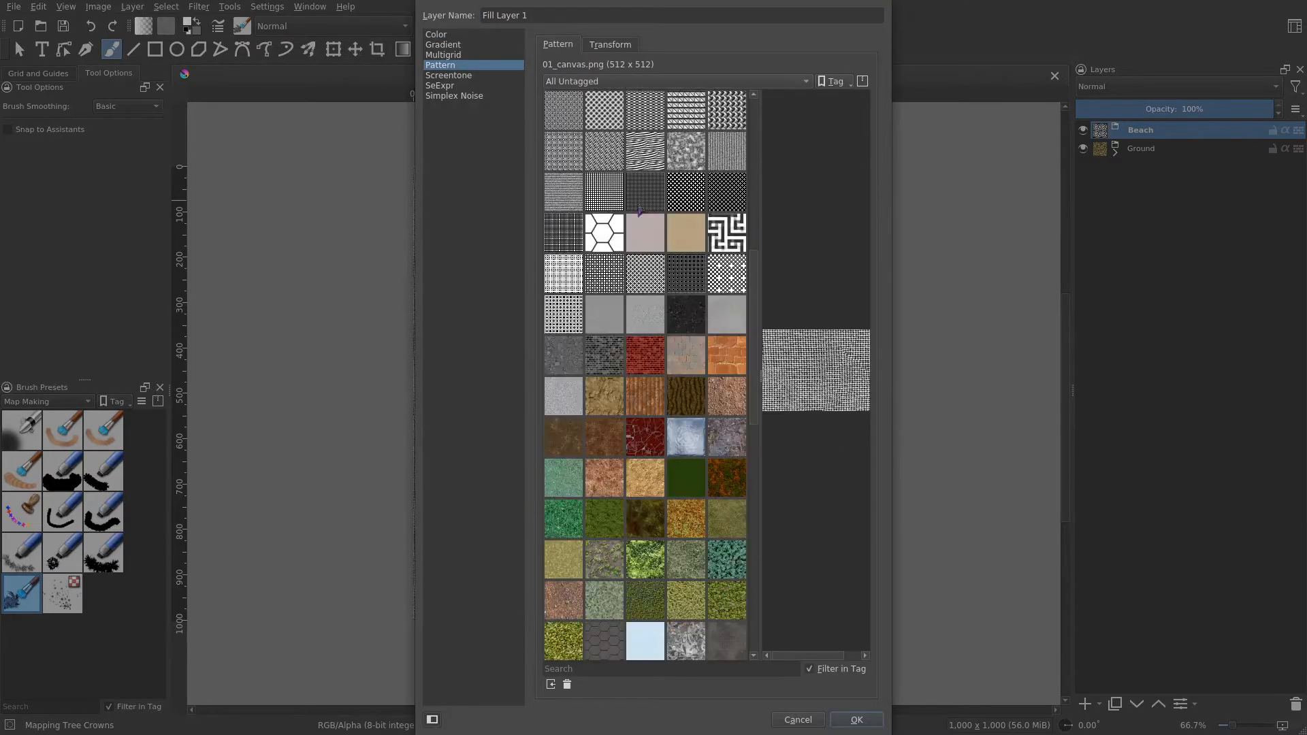
left_click(692, 230)
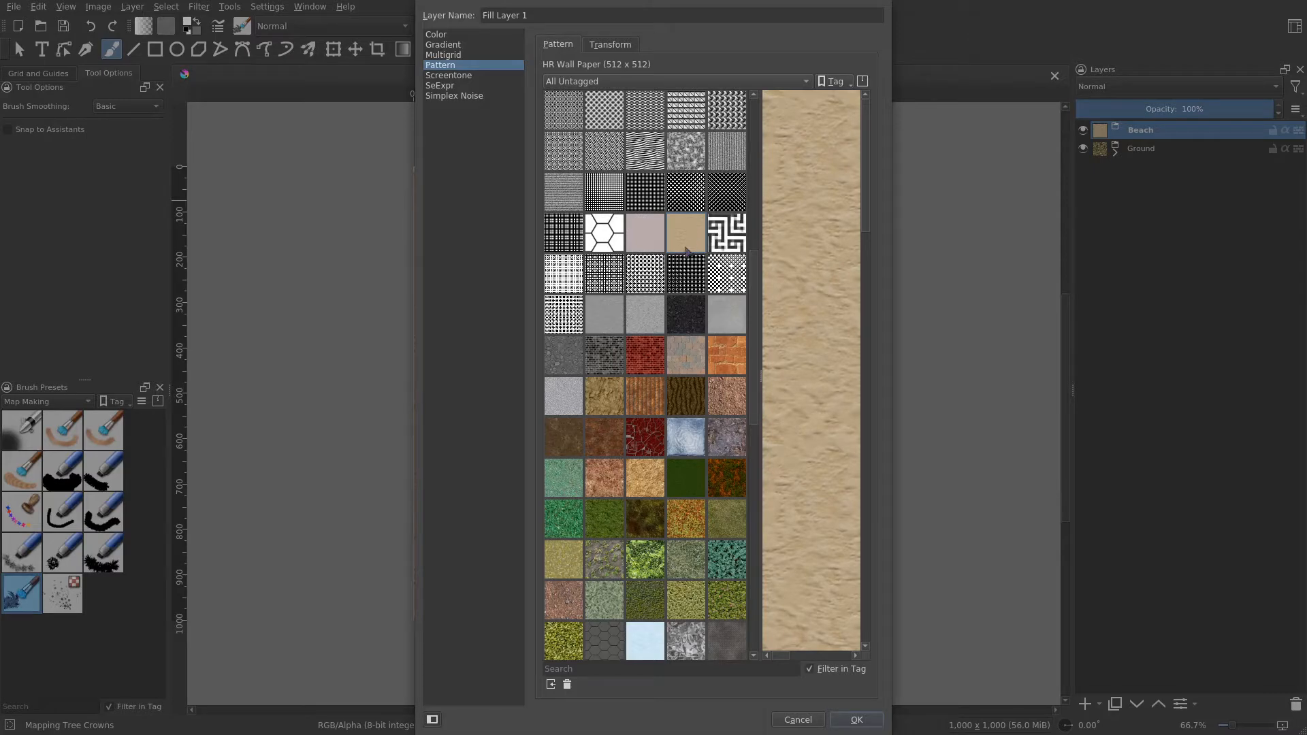
scroll(721, 252, "down", 1)
left_click(859, 720)
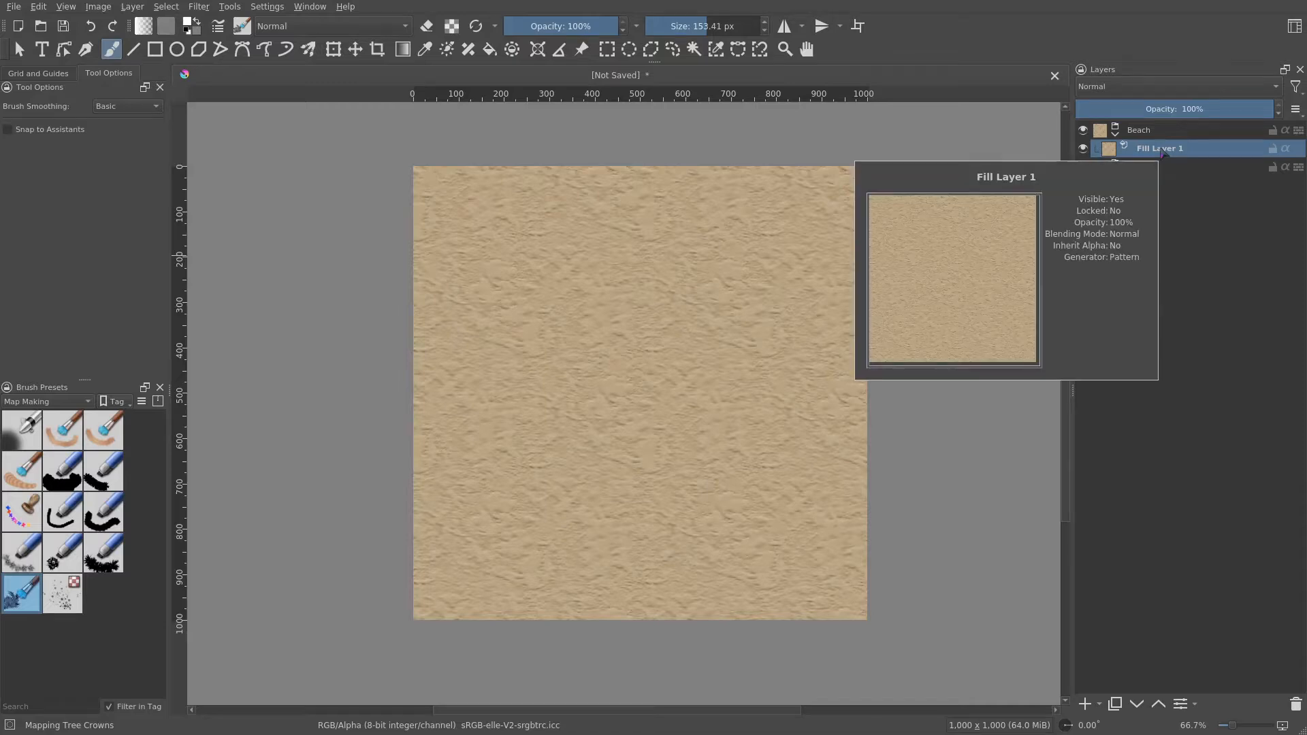
- Add a transparency mask to the sand fill layer and invert it to hide the sand
right_click(1163, 153)
mouse_move(1097, 399)
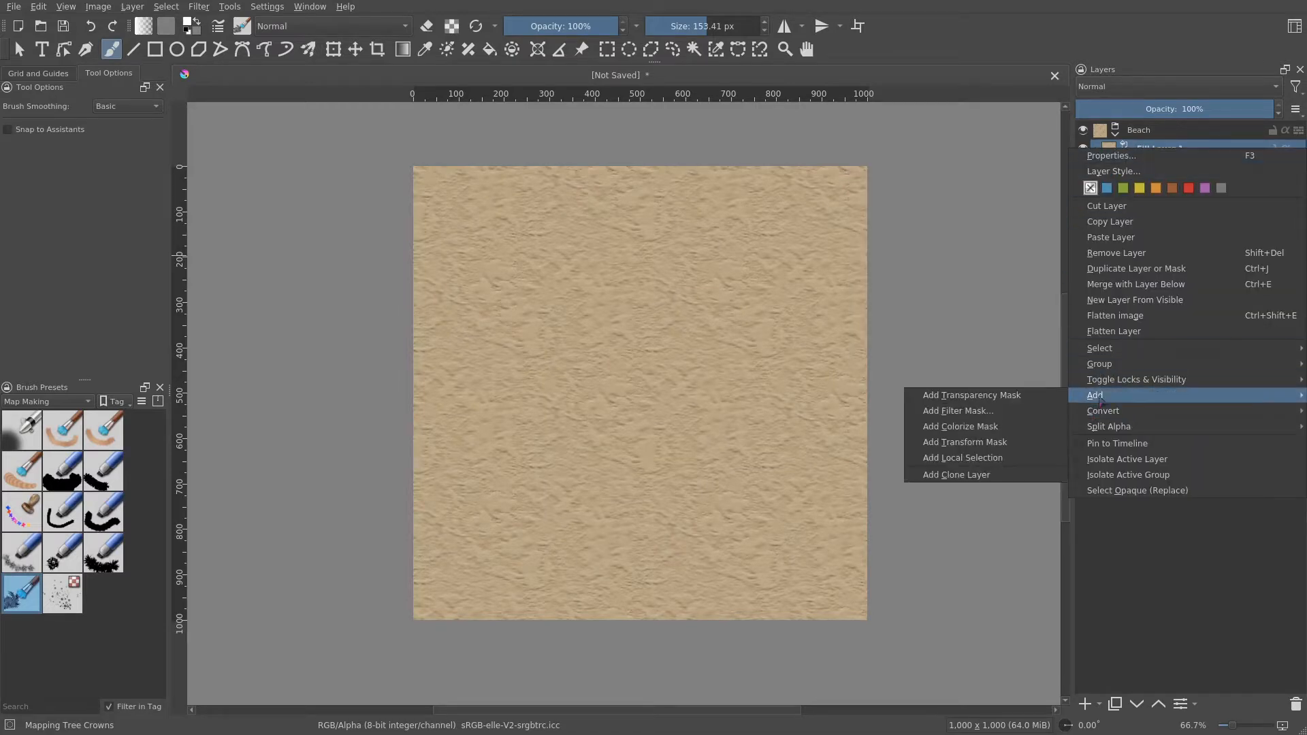
left_click(1030, 396)
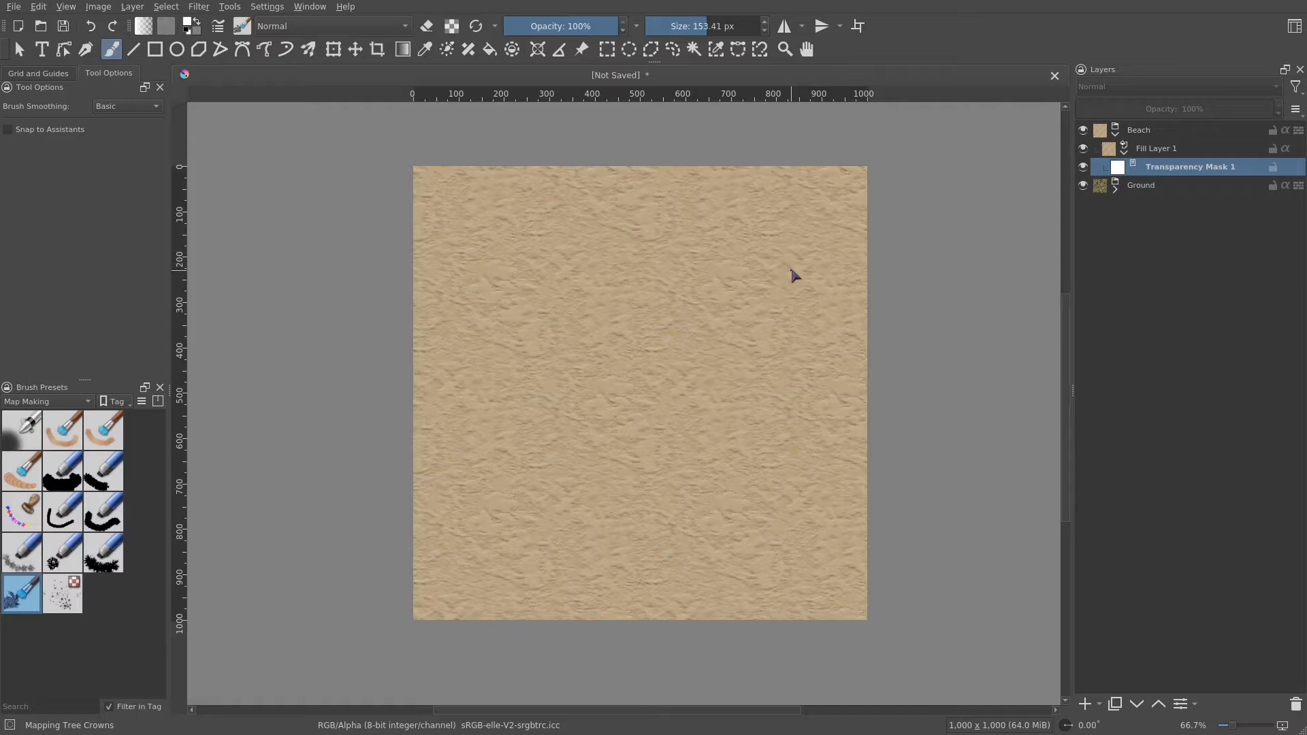
key("ctrl+i")
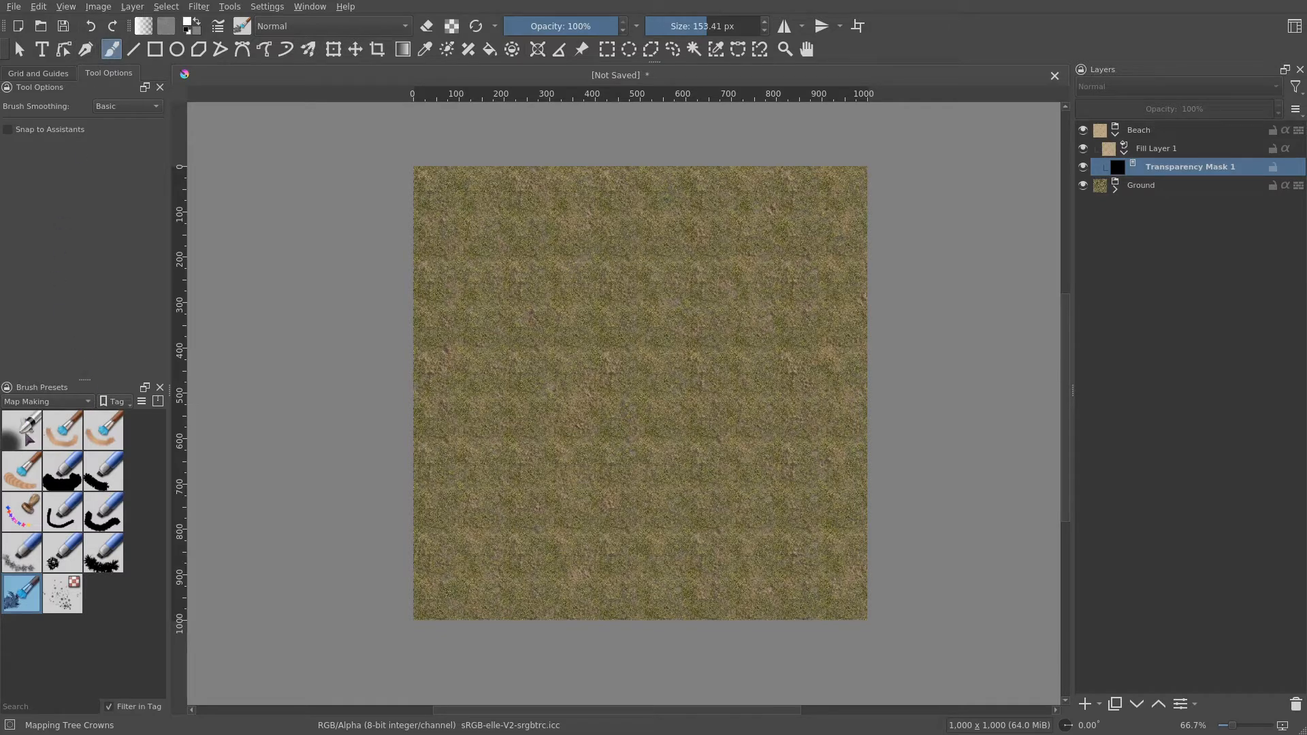
- Choose the Mapping Solid Bloby brush preset and review its rotation settings in the brush editor
left_click(29, 442)
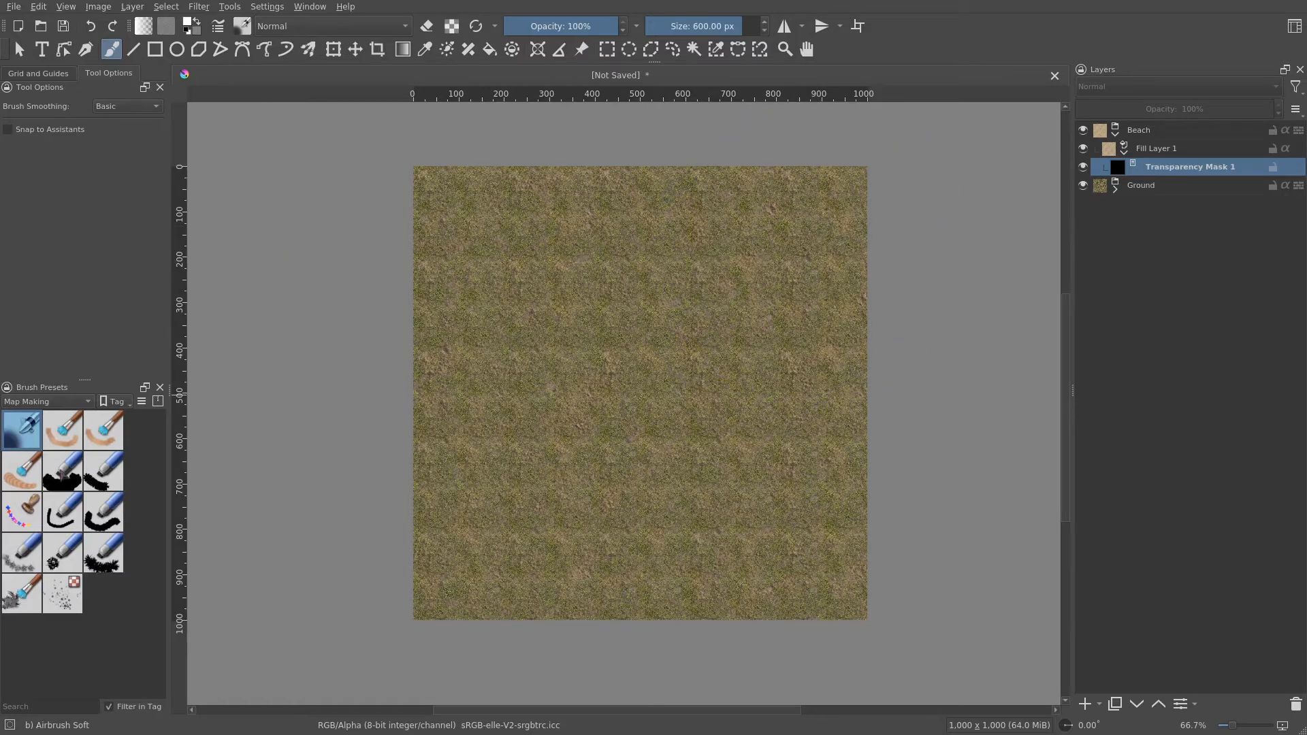
left_click(62, 471)
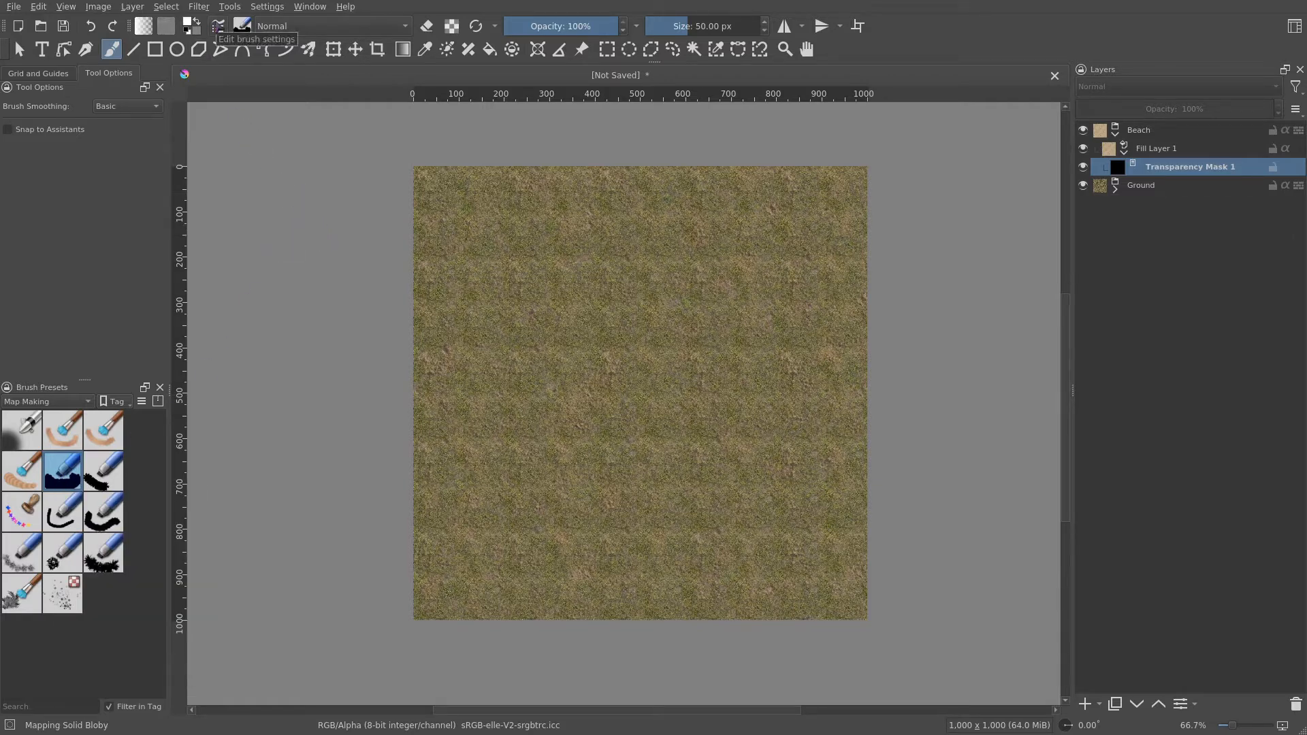
left_click(218, 26)
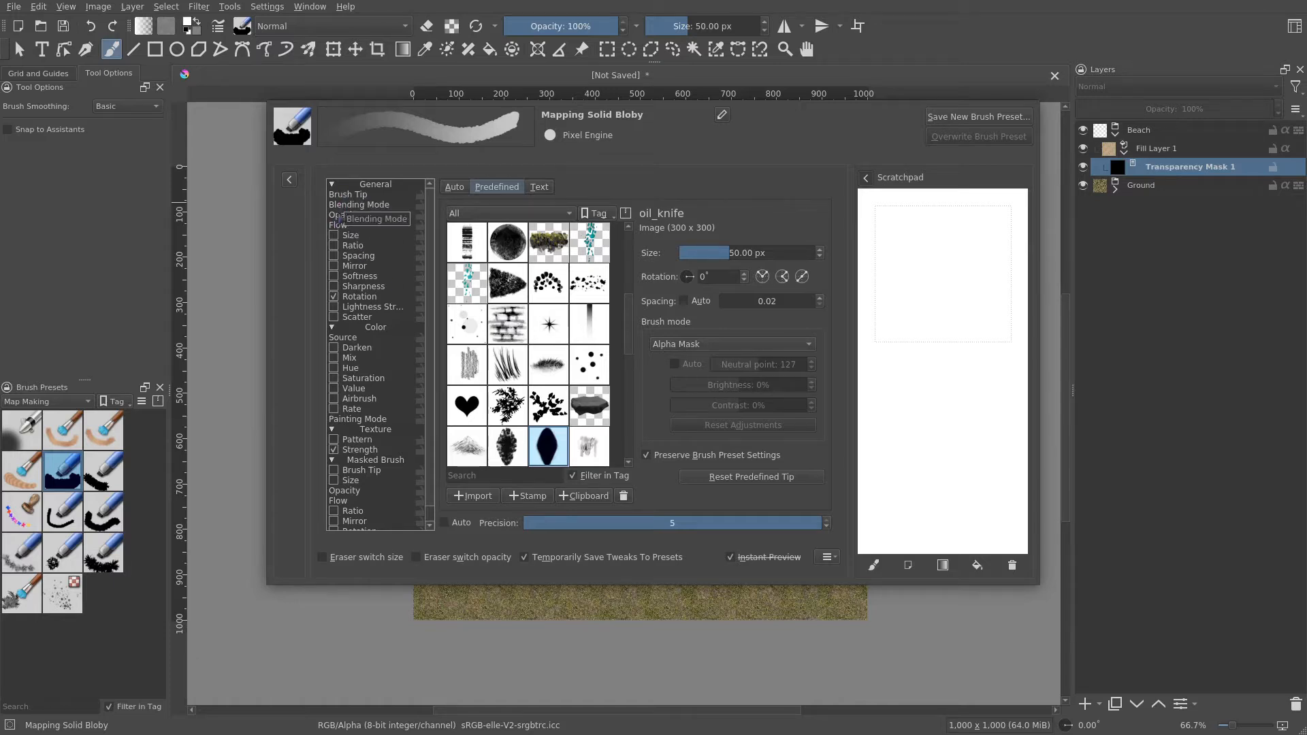
left_click(364, 297)
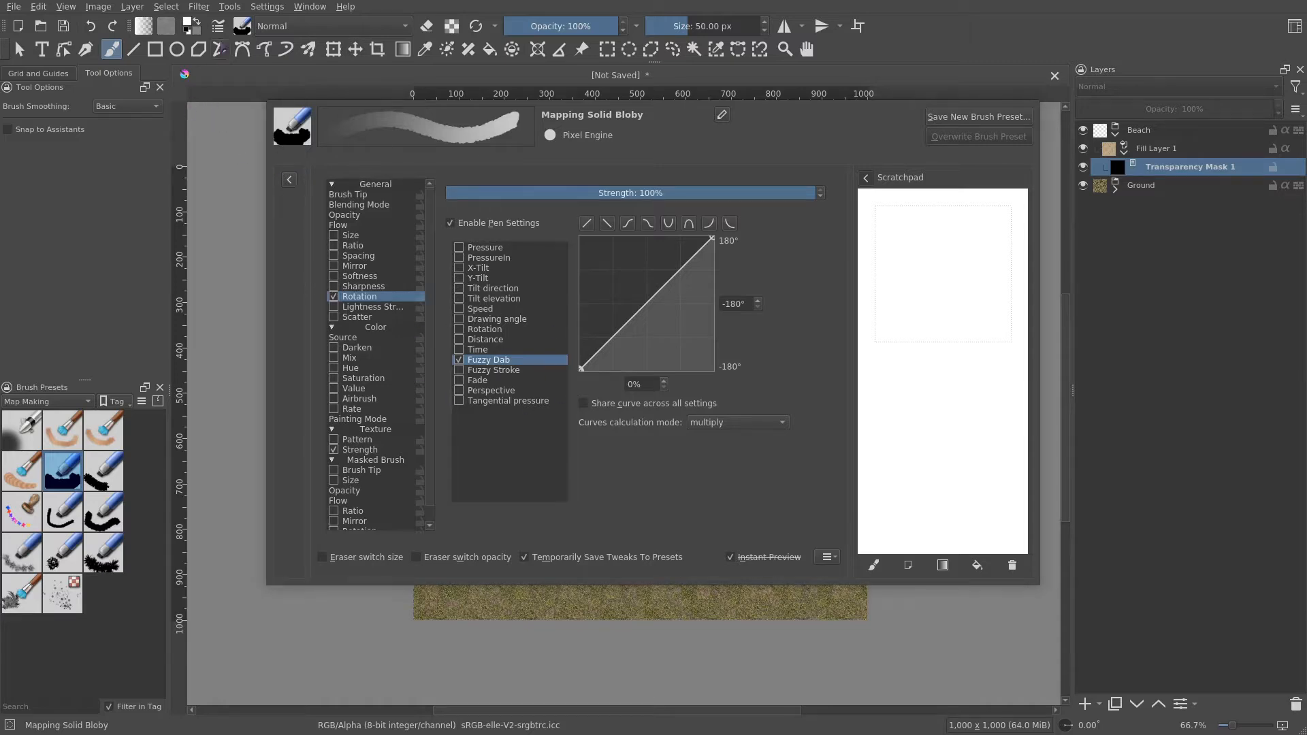
left_click(218, 26)
- Paint on the mask to reveal a curved sand beach along the canvas's upper-right corner
scroll(755, 269, "up", 1)
left_click_drag(755, 270, 608, 368)
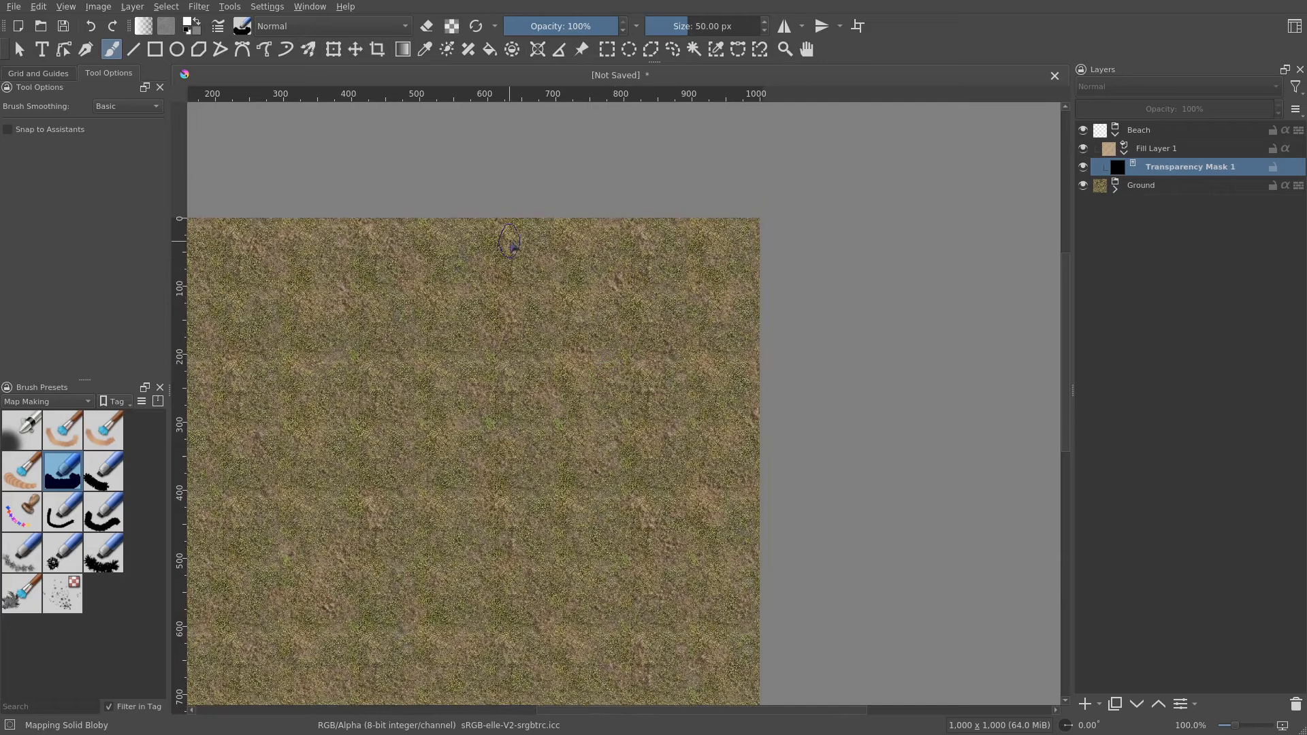
mouse_move(722, 275)
left_mouse_down()
mouse_move(727, 239)
mouse_move(745, 271)
mouse_move(738, 259)
mouse_move(756, 440)
mouse_move(715, 393)
mouse_move(700, 279)
mouse_move(651, 225)
mouse_move(476, 204)
mouse_move(628, 215)
mouse_move(688, 262)
mouse_move(695, 286)
mouse_move(659, 321)
mouse_move(416, 198)
mouse_move(613, 272)
mouse_move(764, 554)
mouse_move(764, 490)
mouse_move(740, 496)
mouse_move(619, 304)
mouse_move(415, 201)
mouse_move(574, 300)
mouse_move(774, 619)
mouse_move(643, 339)
mouse_move(706, 417)
left_mouse_up()
scroll(826, 389, "down", 2)
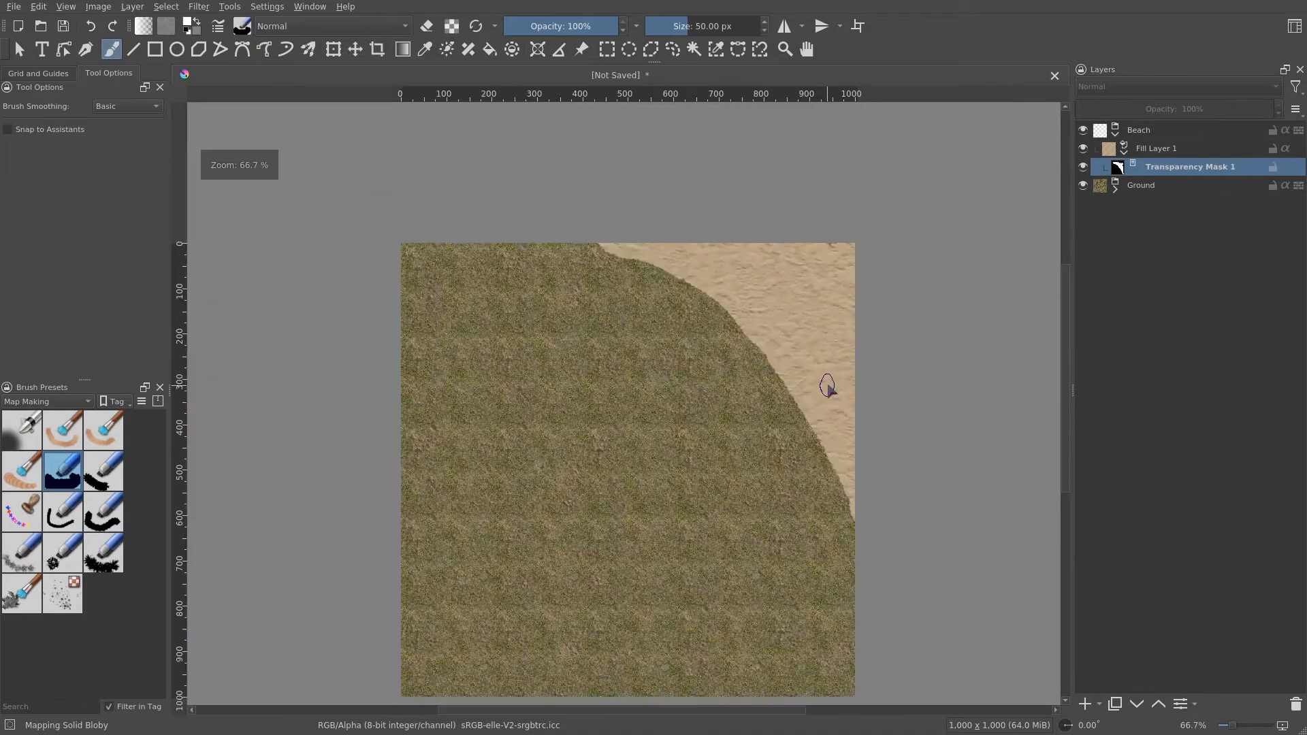
scroll(747, 361, "up", 1)
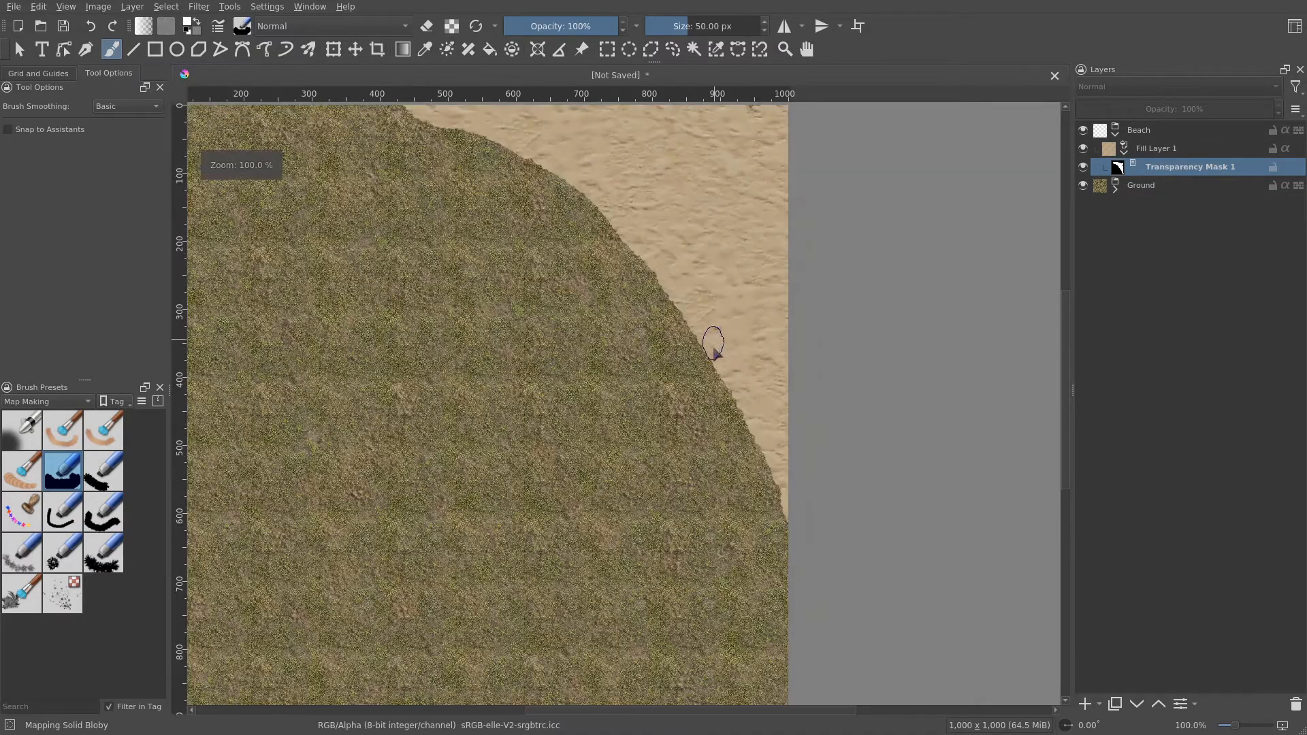
mouse_move(709, 341)
left_mouse_down()
mouse_move(783, 498)
mouse_move(795, 567)
mouse_move(774, 540)
mouse_move(800, 432)
mouse_move(787, 442)
left_mouse_up()
scroll(782, 432, "down", 1)
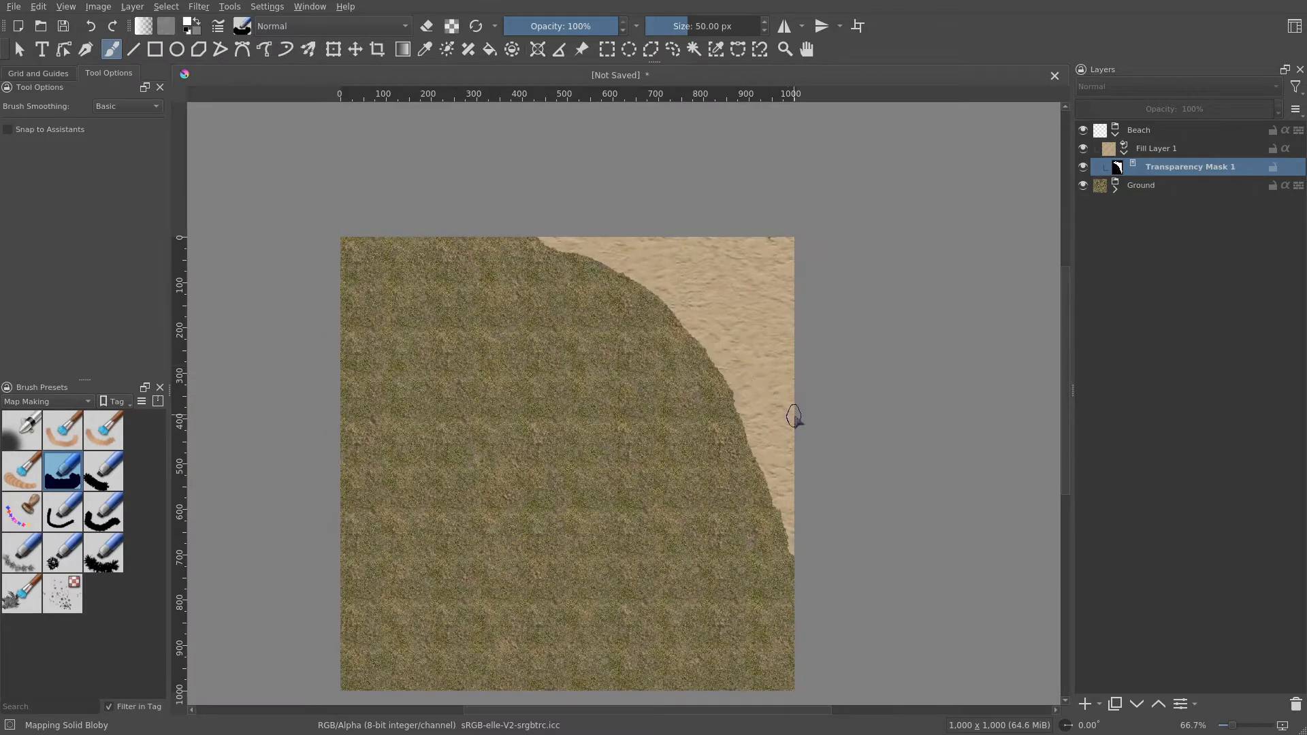
left_click_drag(788, 417, 739, 411)
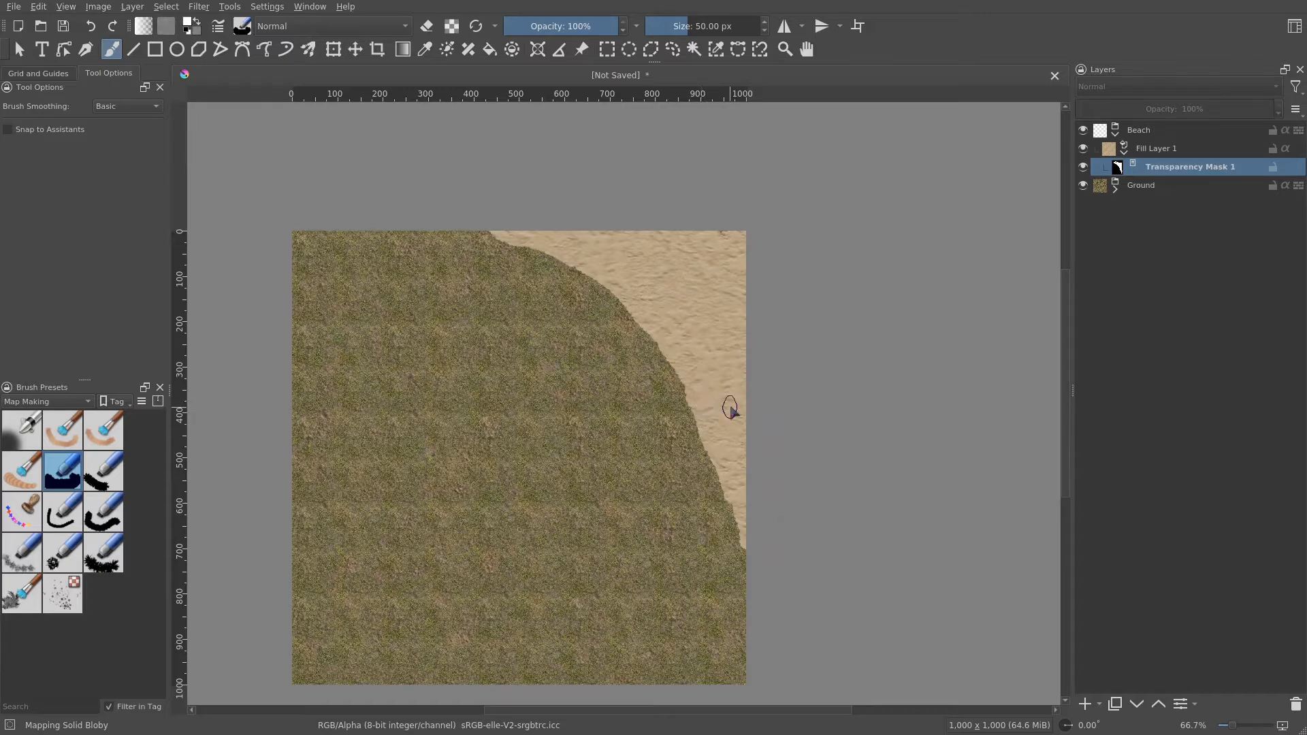
scroll(728, 407, "up", 1)
left_click_drag(736, 448, 758, 456)
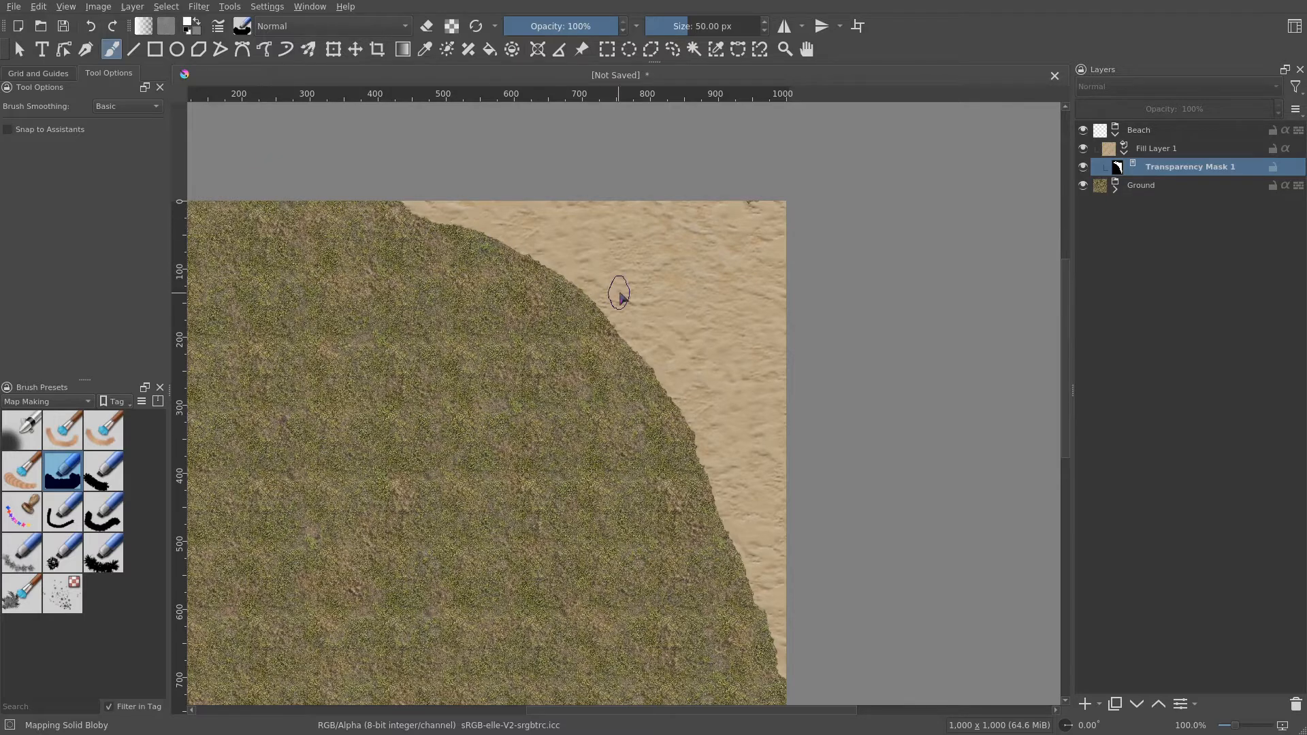
left_click_drag(666, 286, 655, 307)
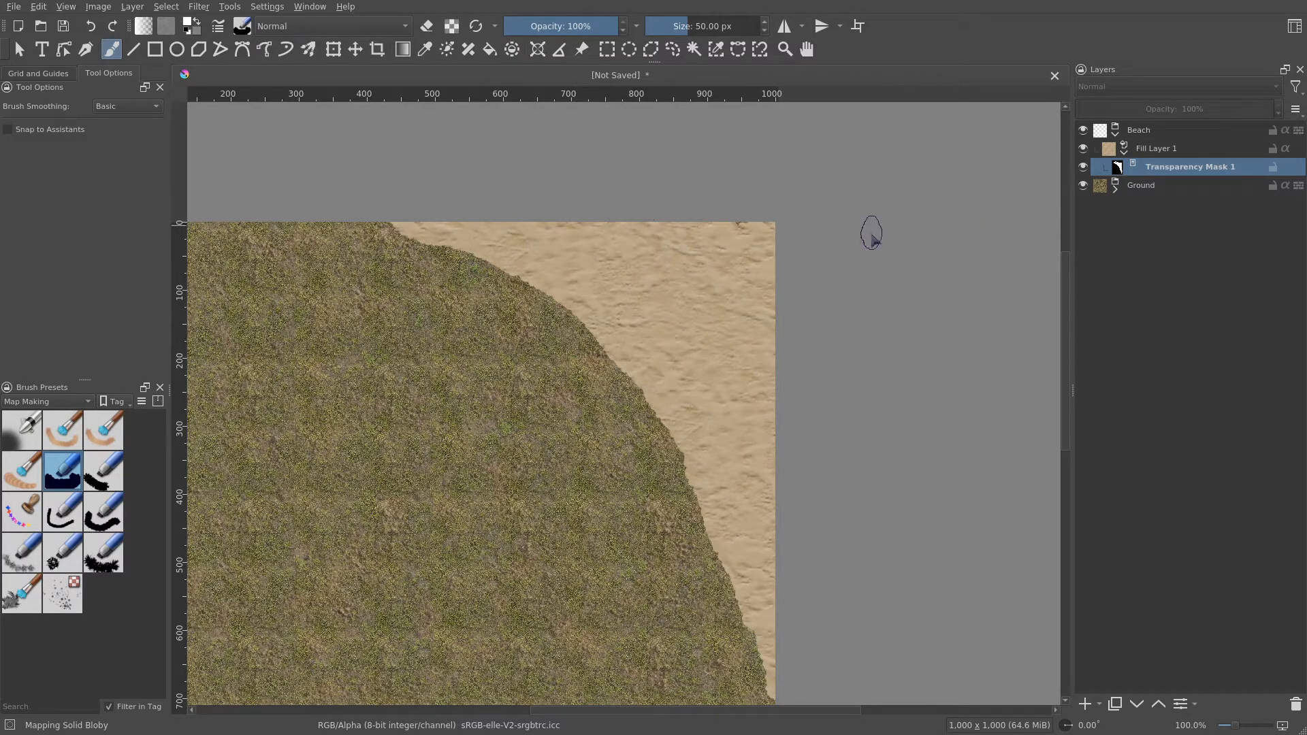
- Collapse the sand fill layer and rename it Sand
left_click(1124, 154)
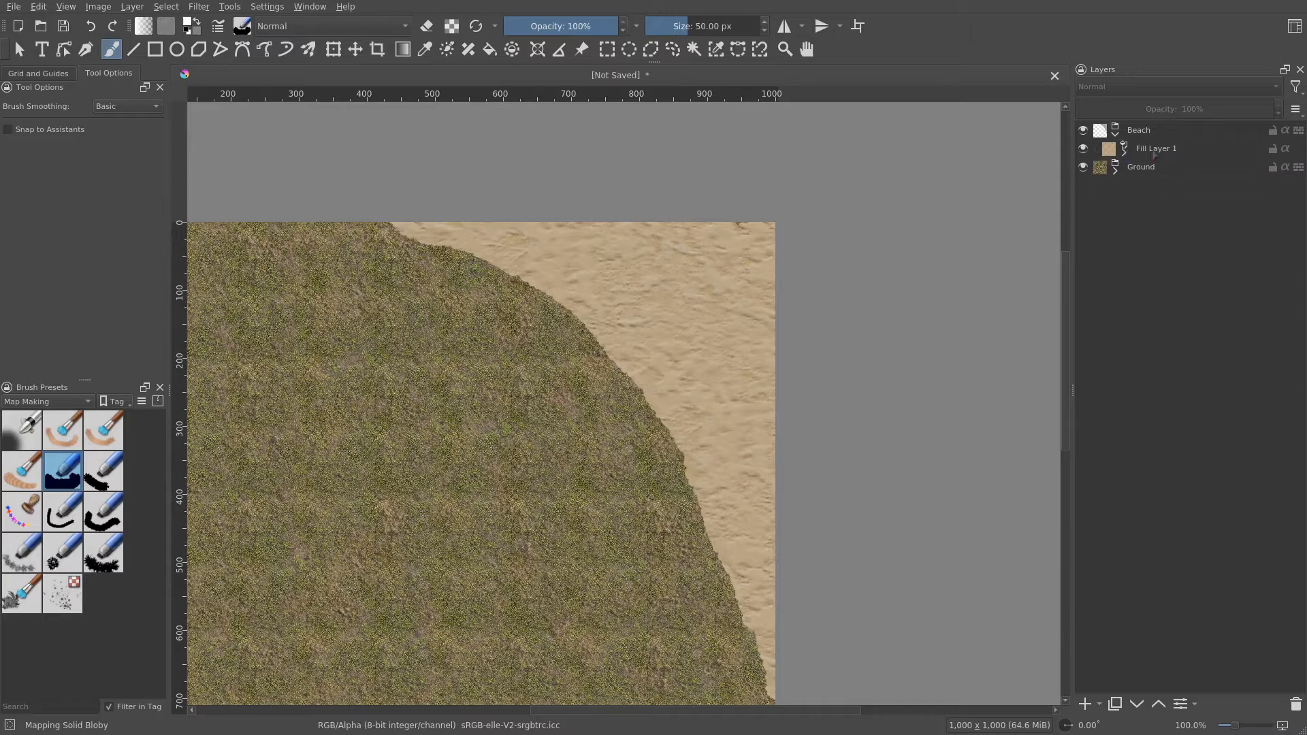
double_click(1151, 149)
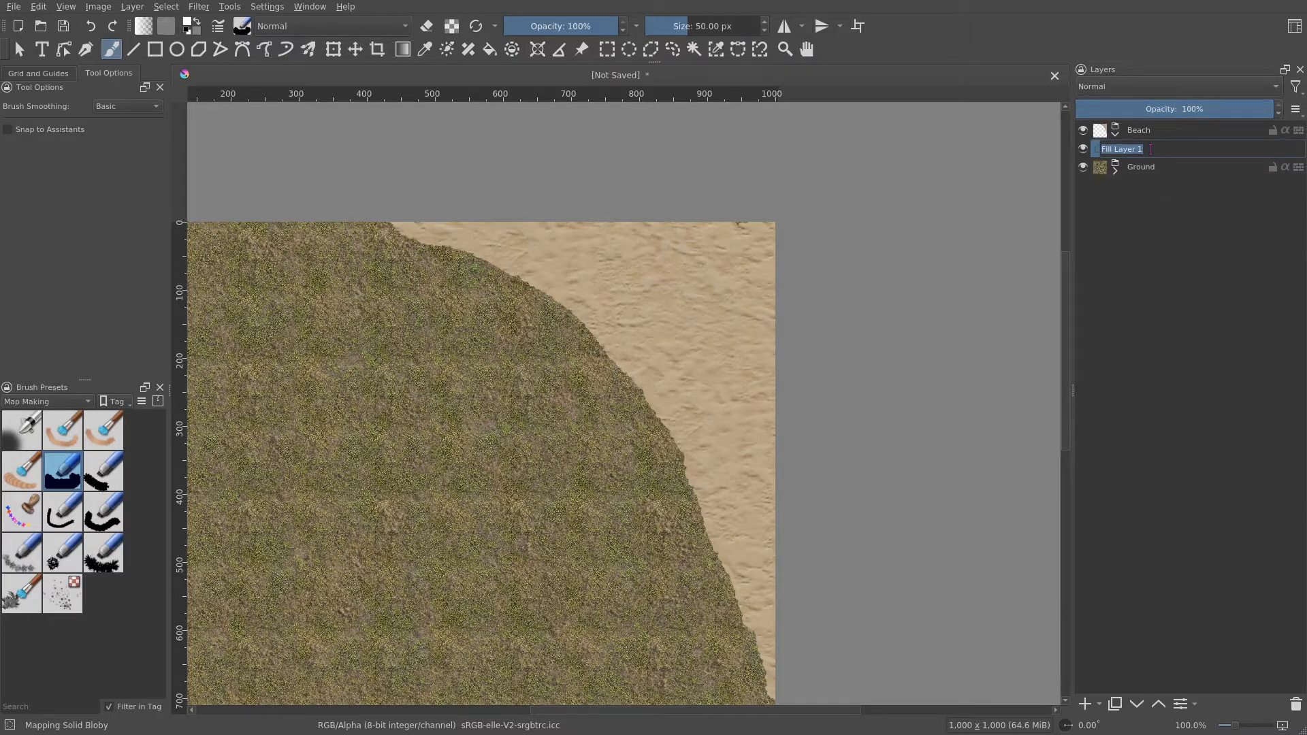
type("Sand")
key("Return")
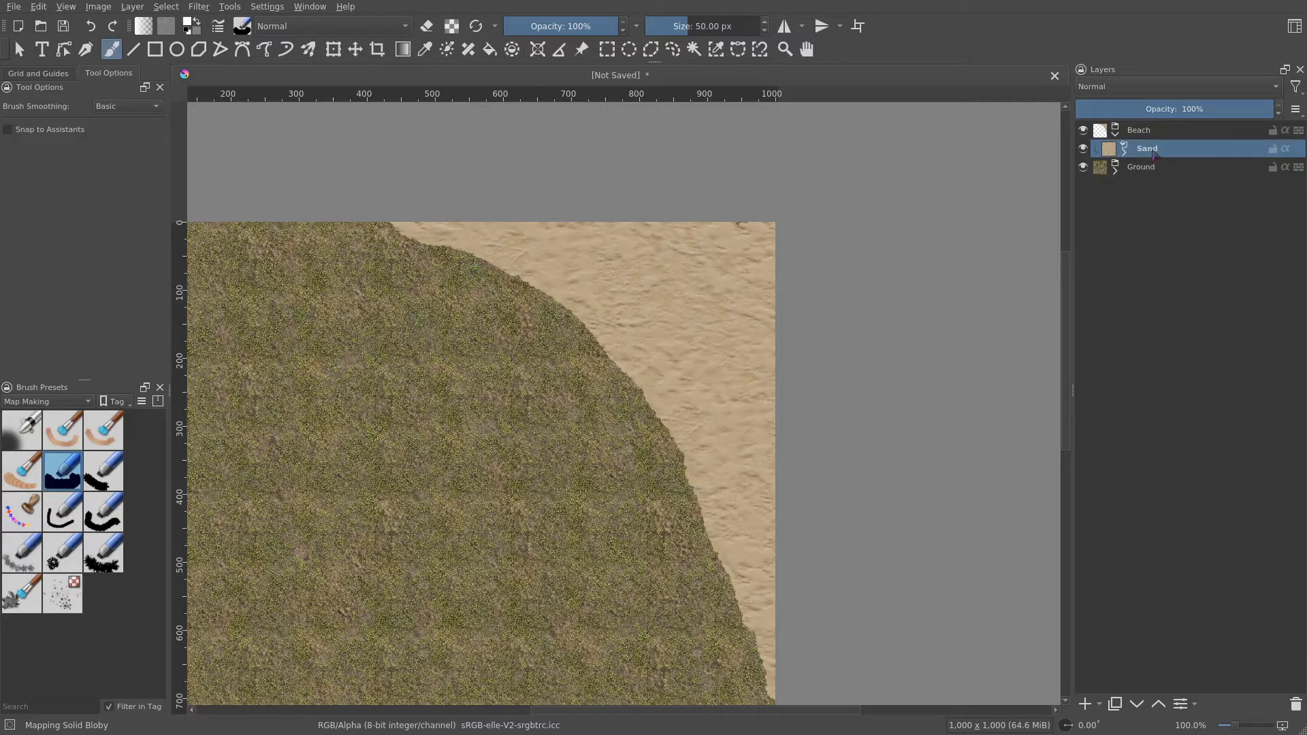
- Start a new fill layer with a pattern and browse the pattern library for a suitable texture
left_click(1100, 705)
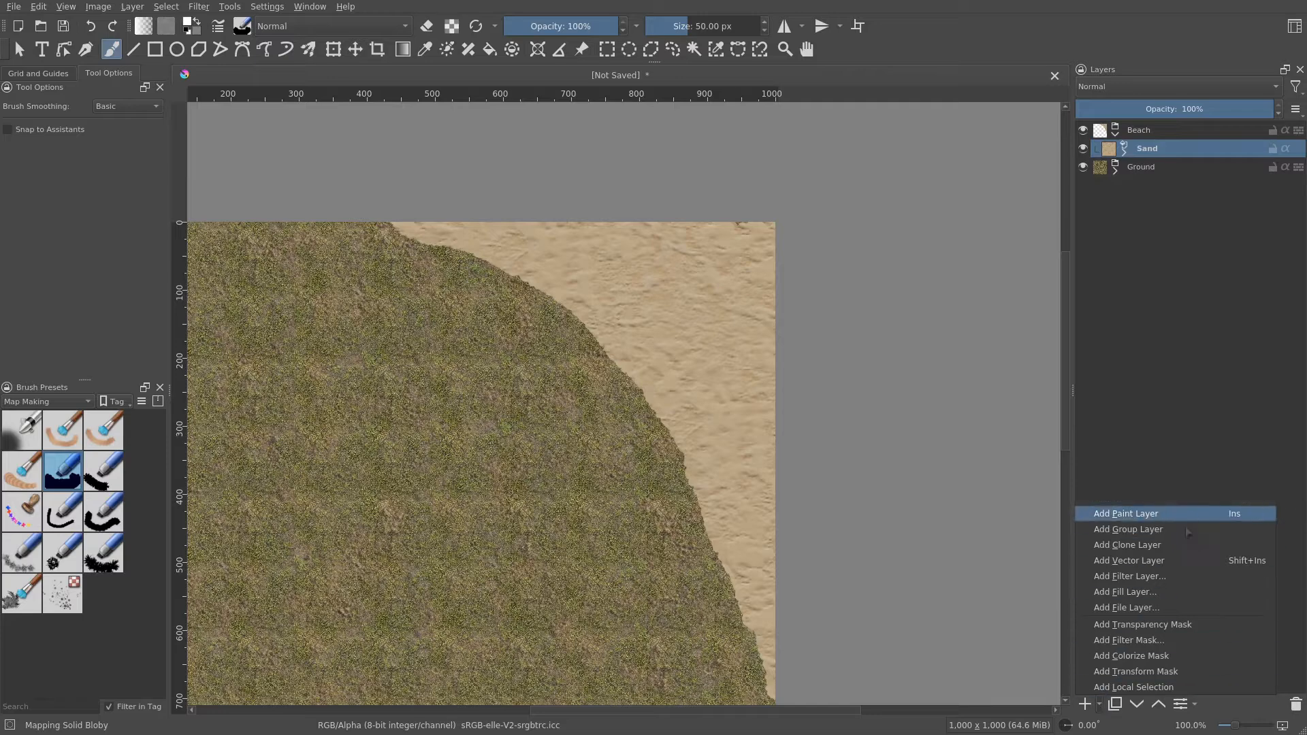
left_click(1162, 592)
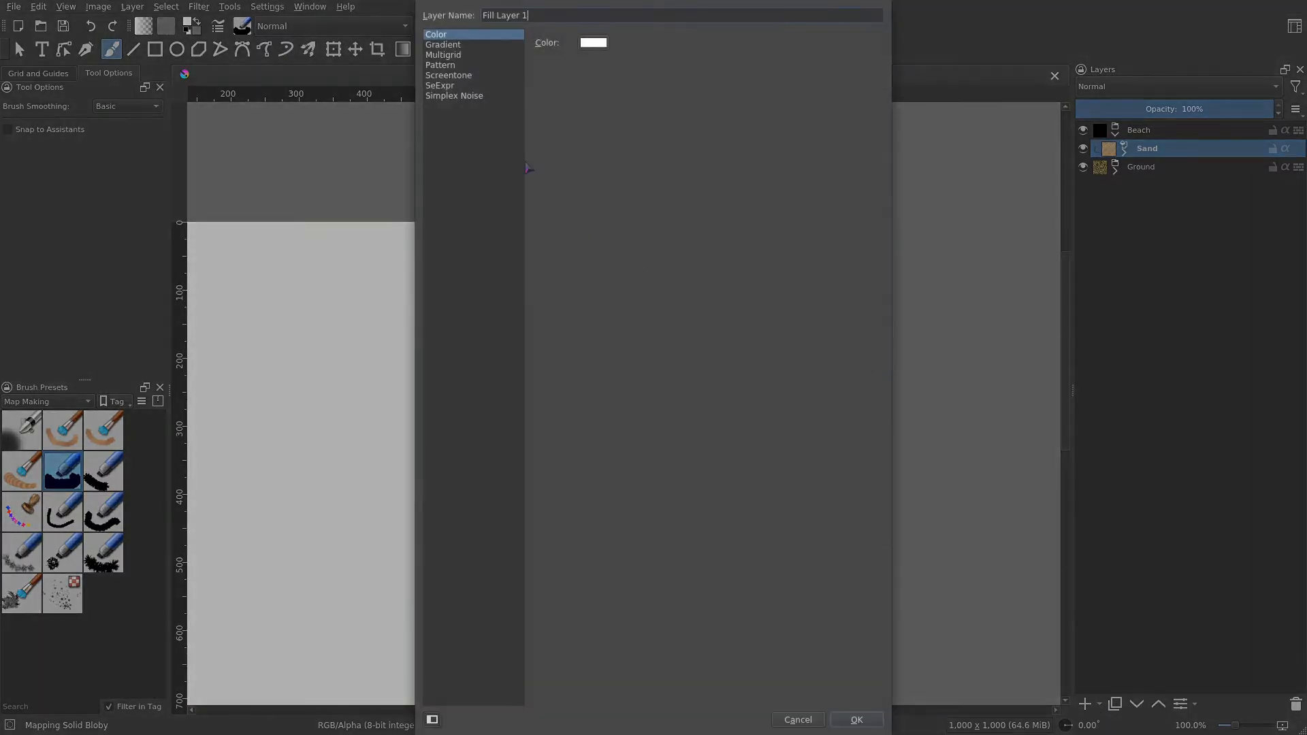
left_click(464, 66)
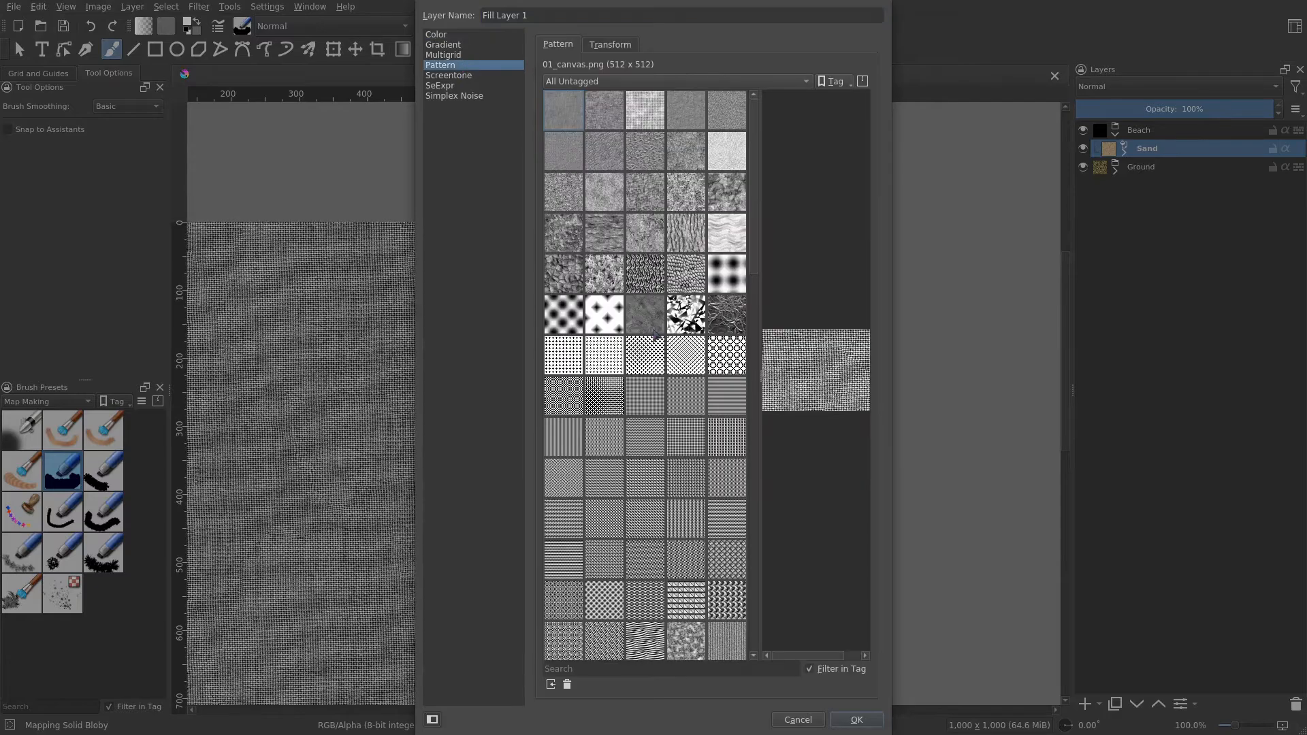
scroll(655, 327, "down", 5)
scroll(655, 334, "down", 3)
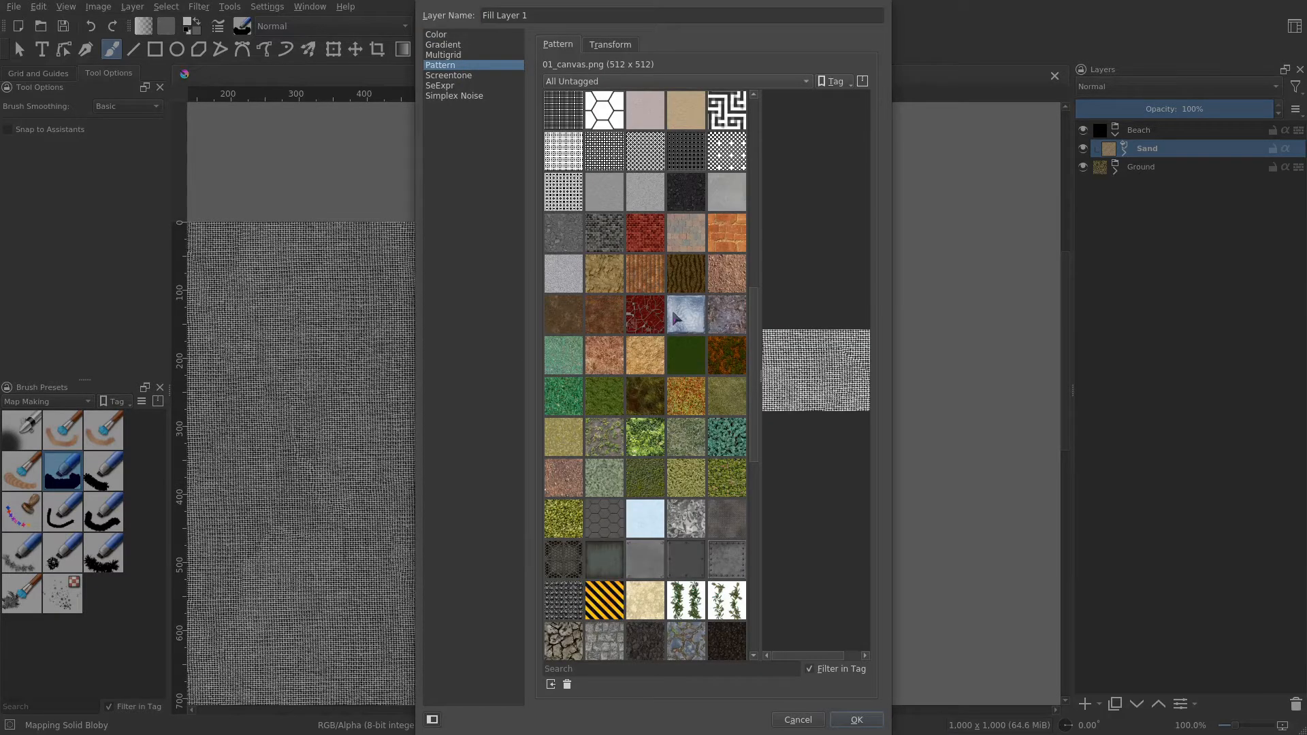
scroll(659, 429, "down", 3)
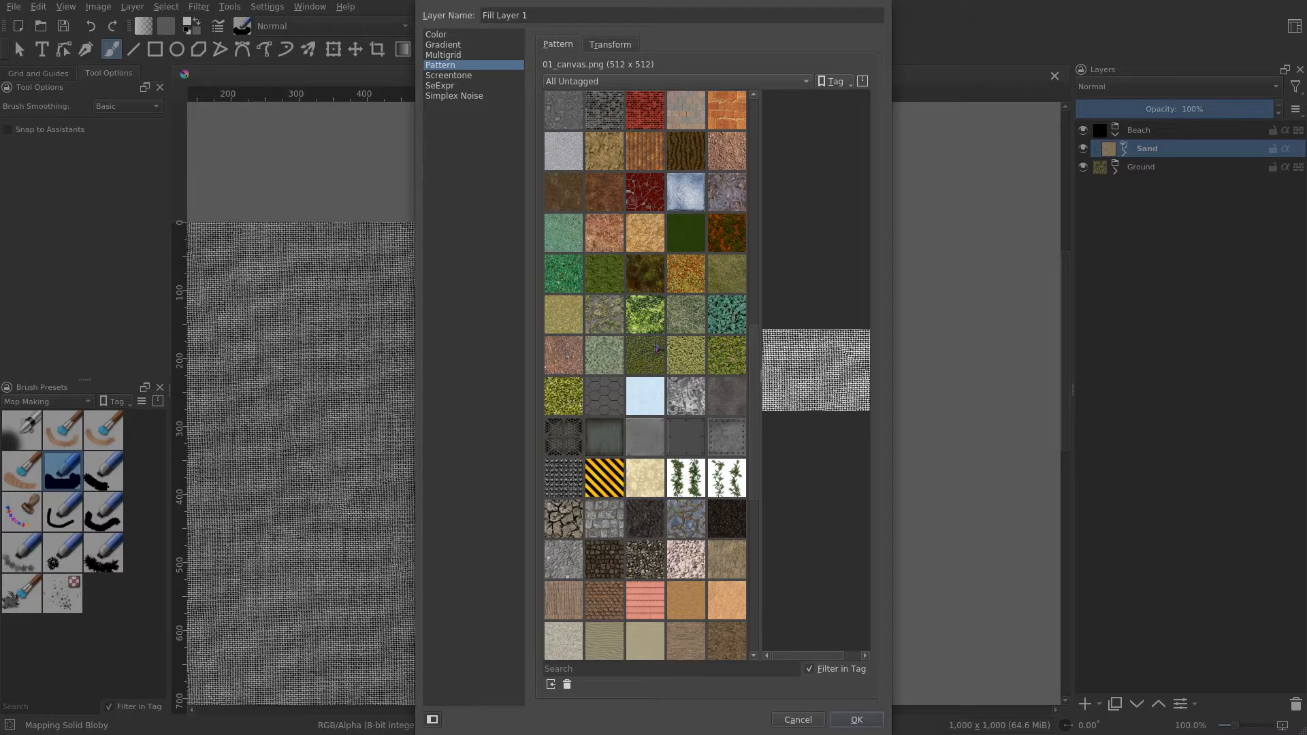
mouse_move(658, 348)
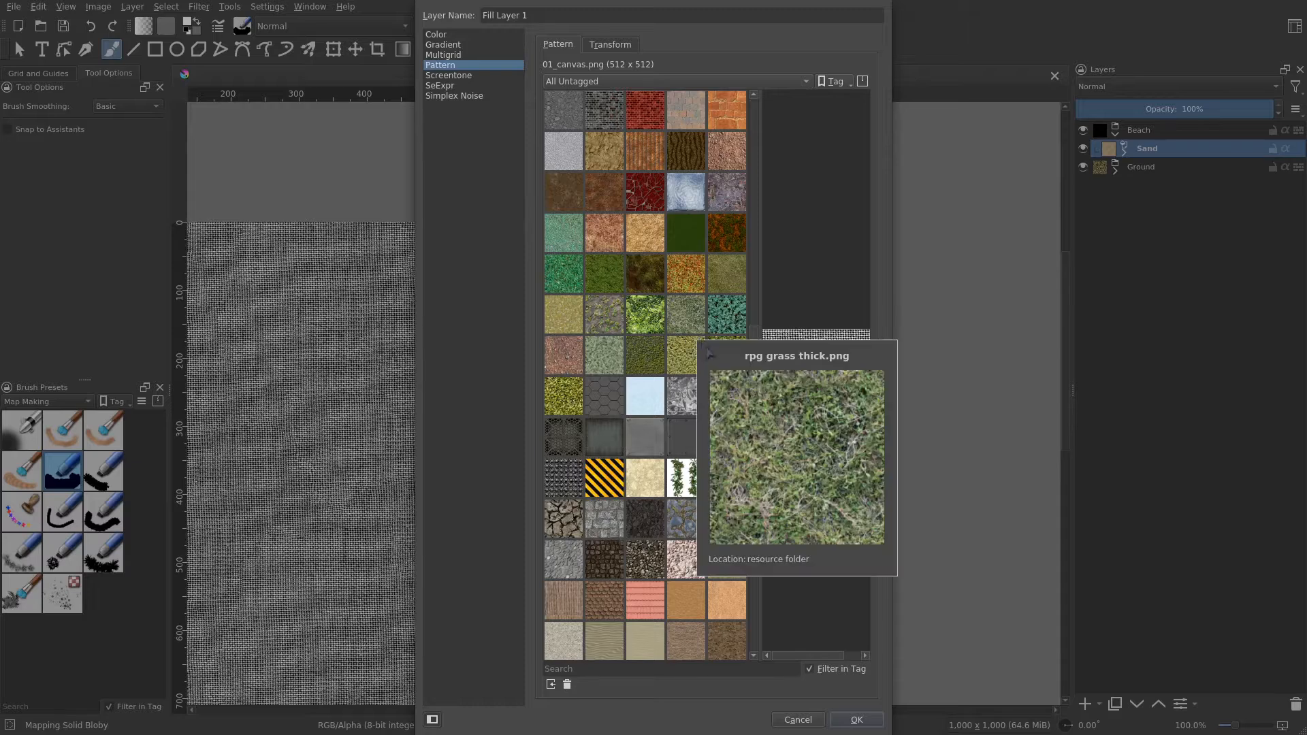
mouse_move(647, 371)
scroll(647, 371, "up", 3)
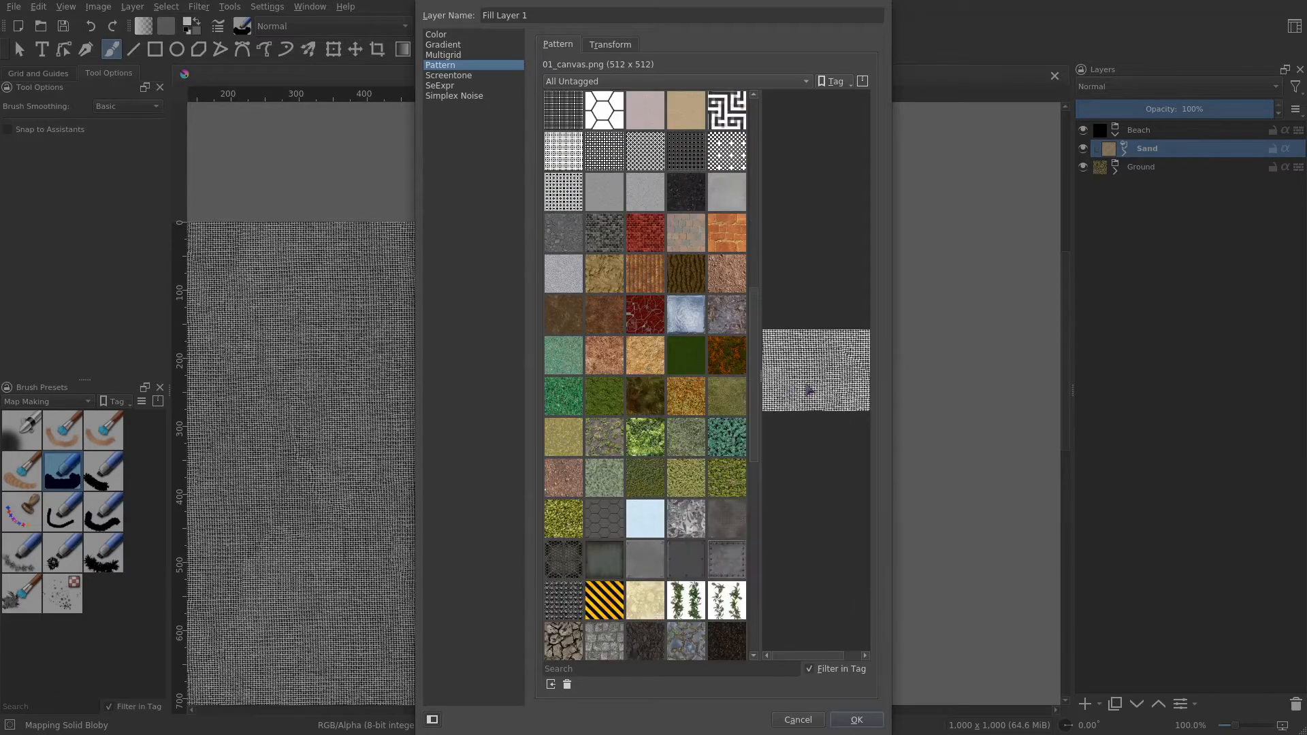
scroll(723, 392, "down", 3)
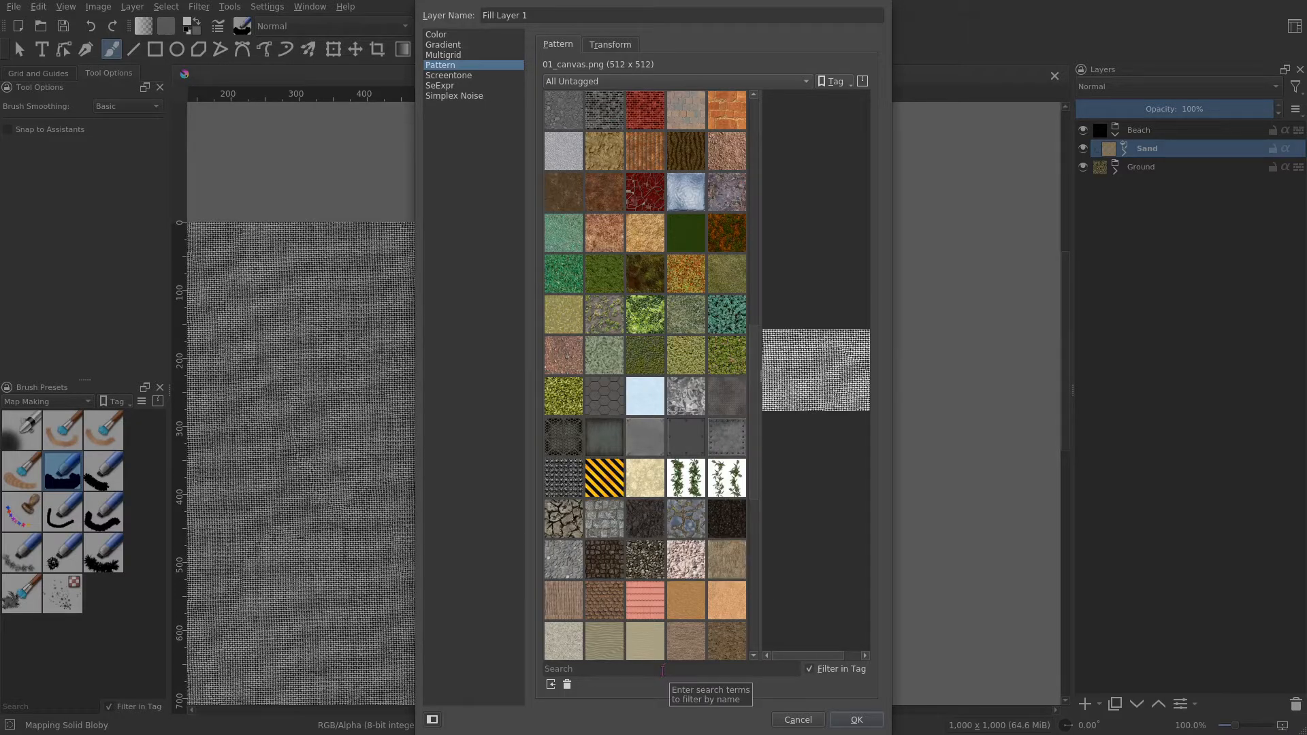
left_click(659, 674)
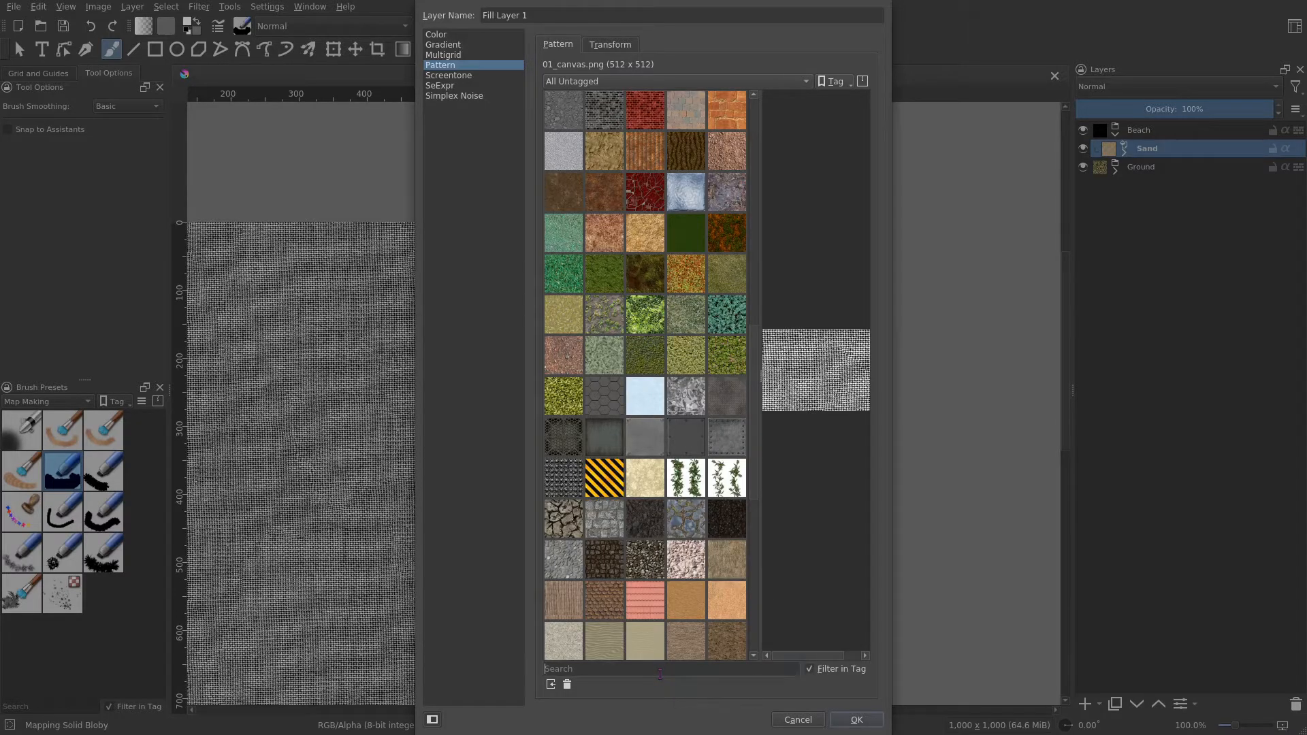
scroll(753, 457, "up", 3)
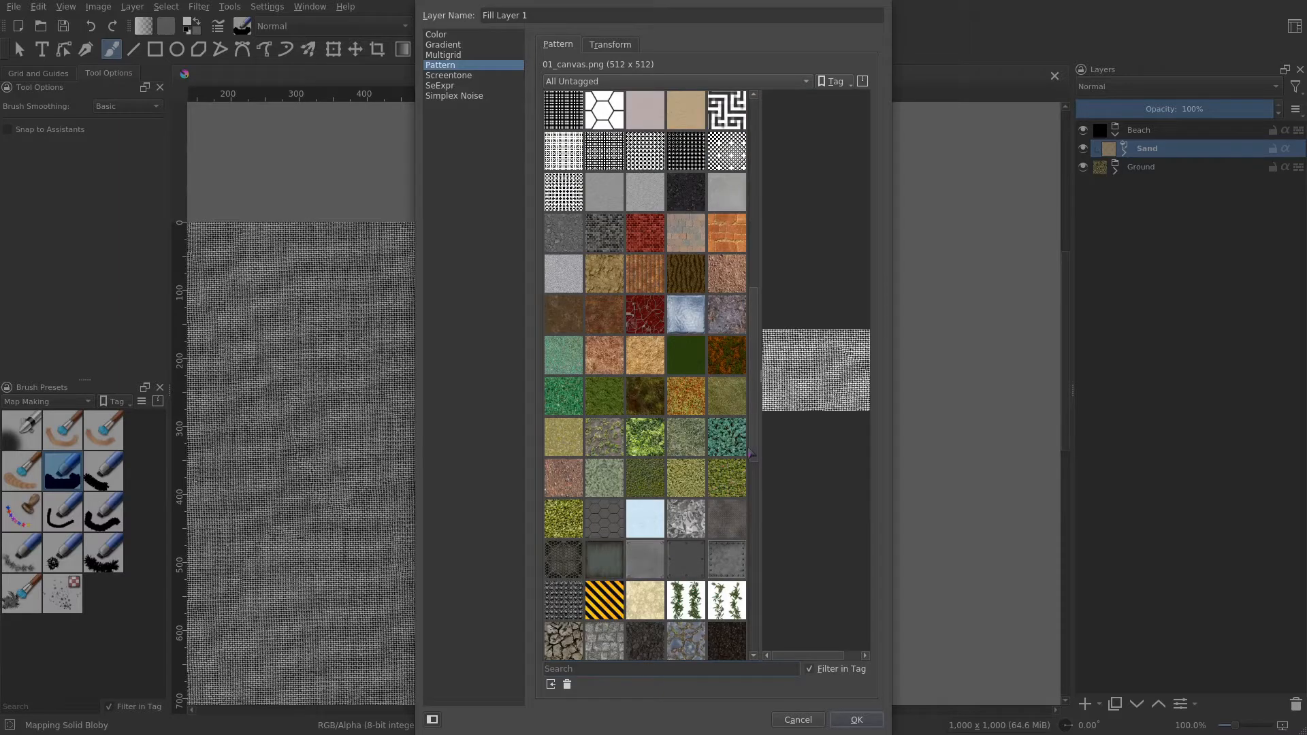
mouse_move(635, 393)
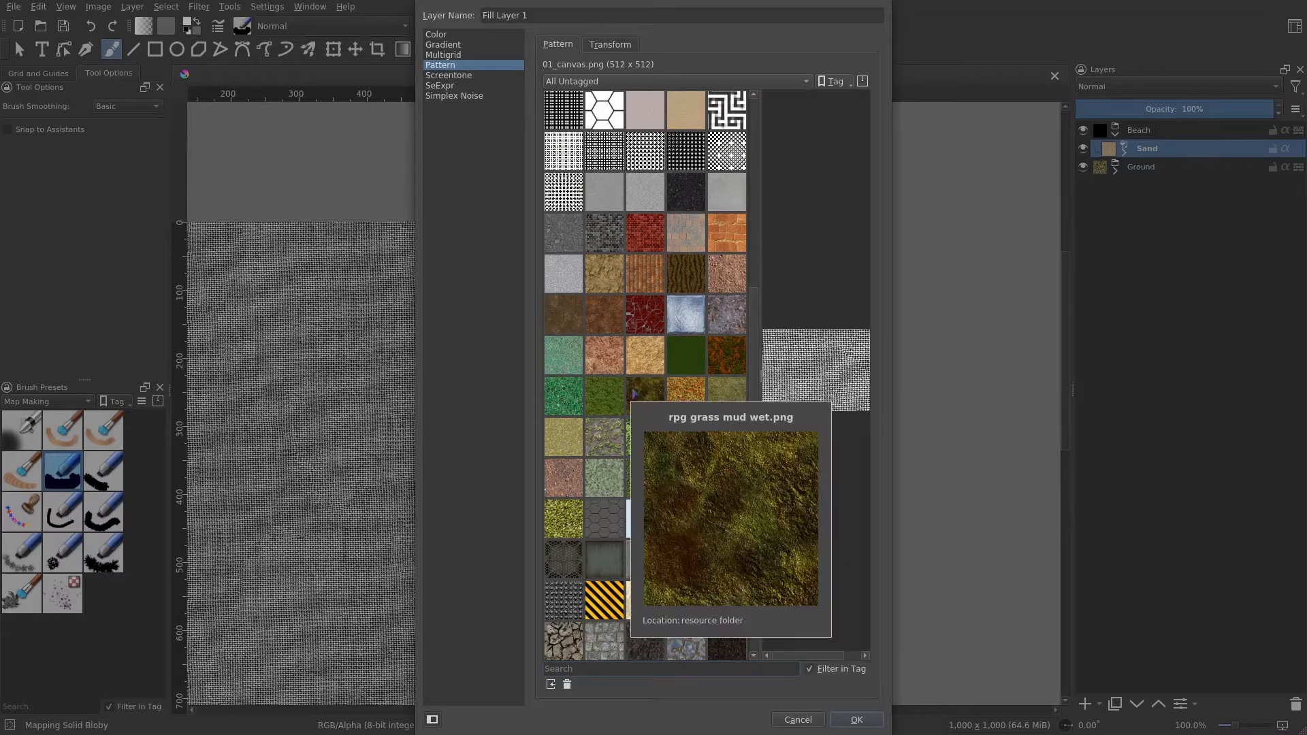
scroll(634, 394, "down", 3)
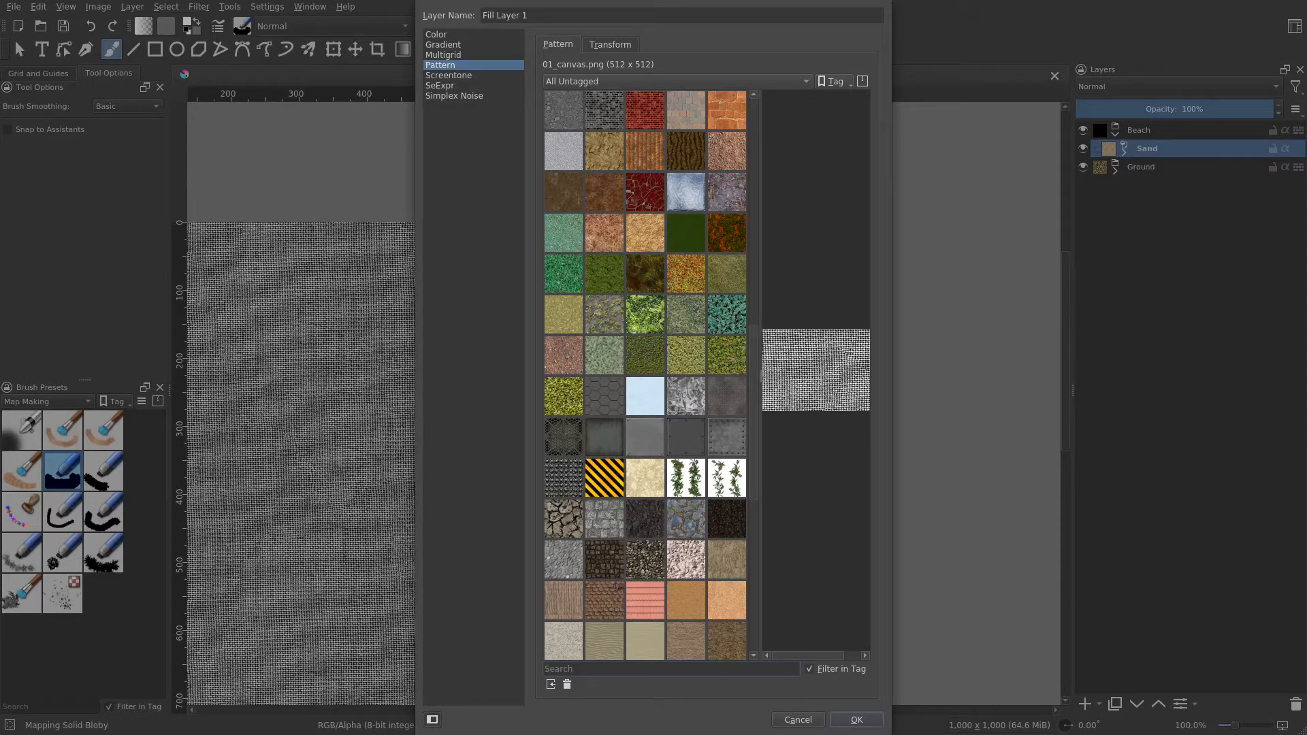
left_click(639, 668)
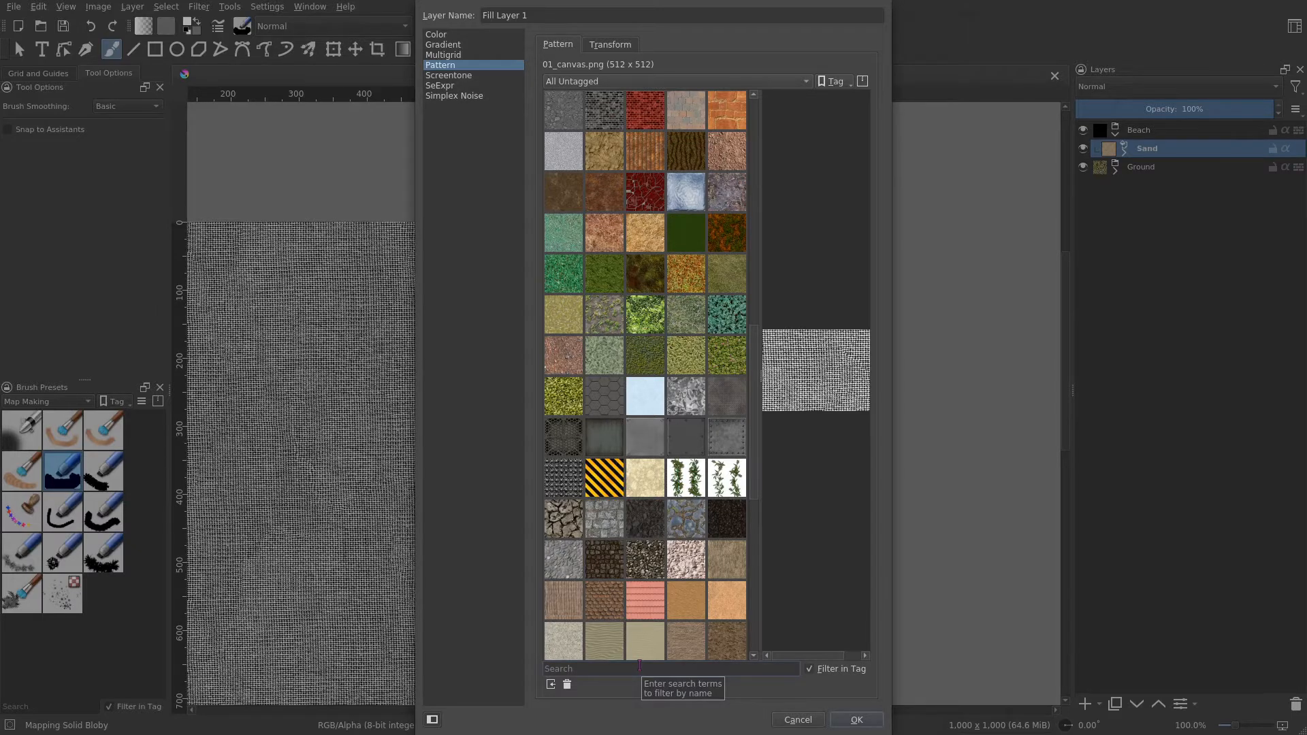
- Search the patterns for water and create the fill layer with the rpg_water_2 pattern
type("water")
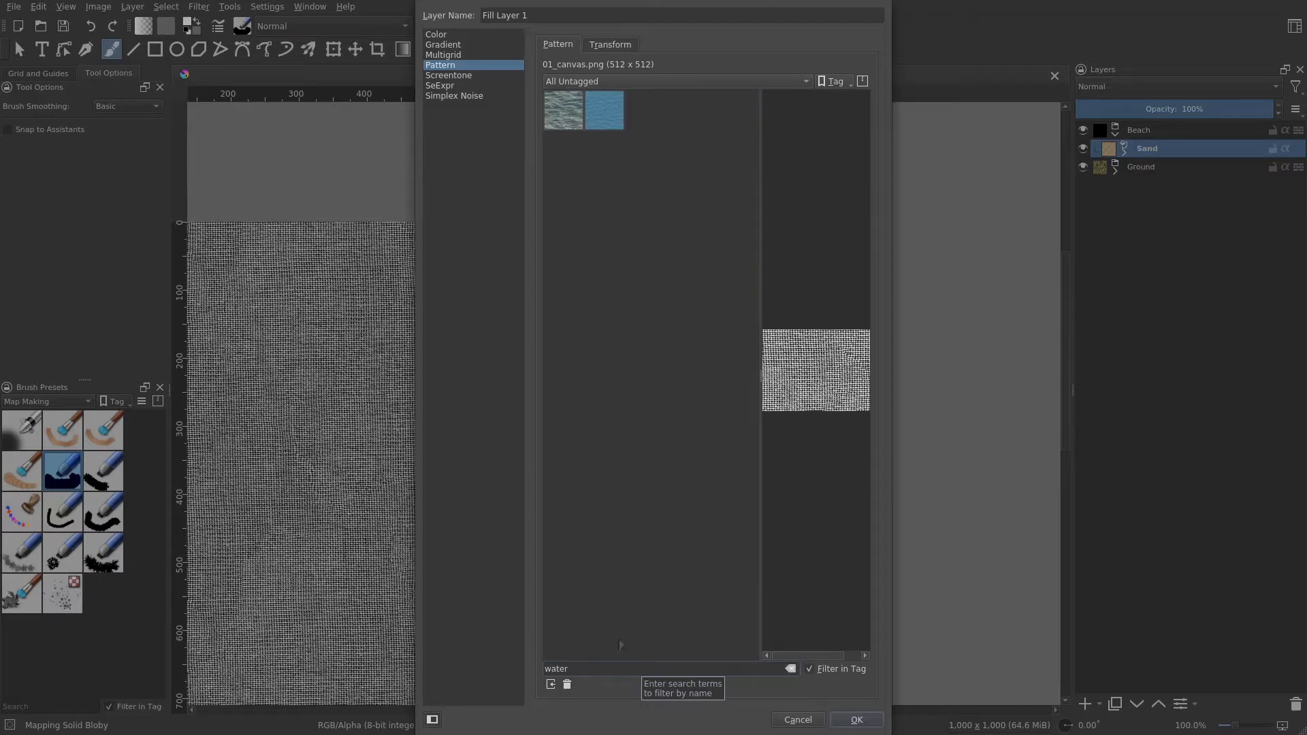
left_click(604, 110)
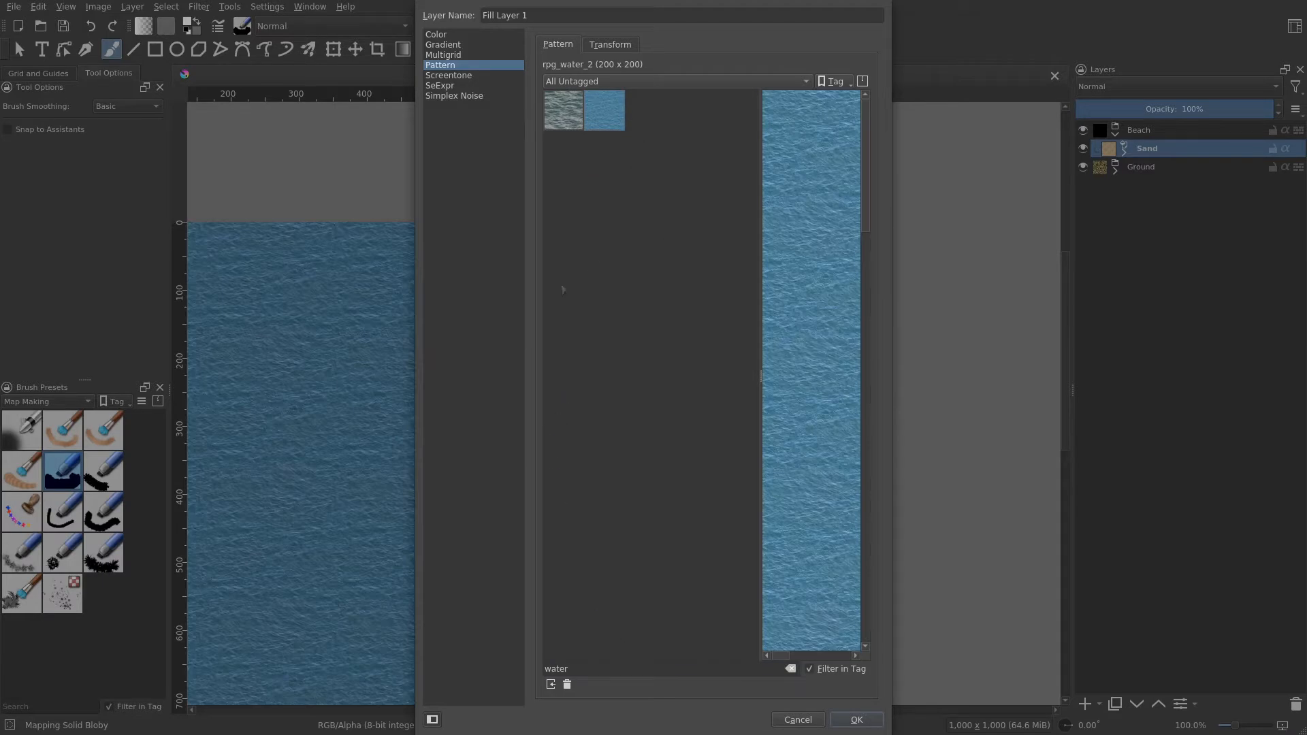
left_click(857, 719)
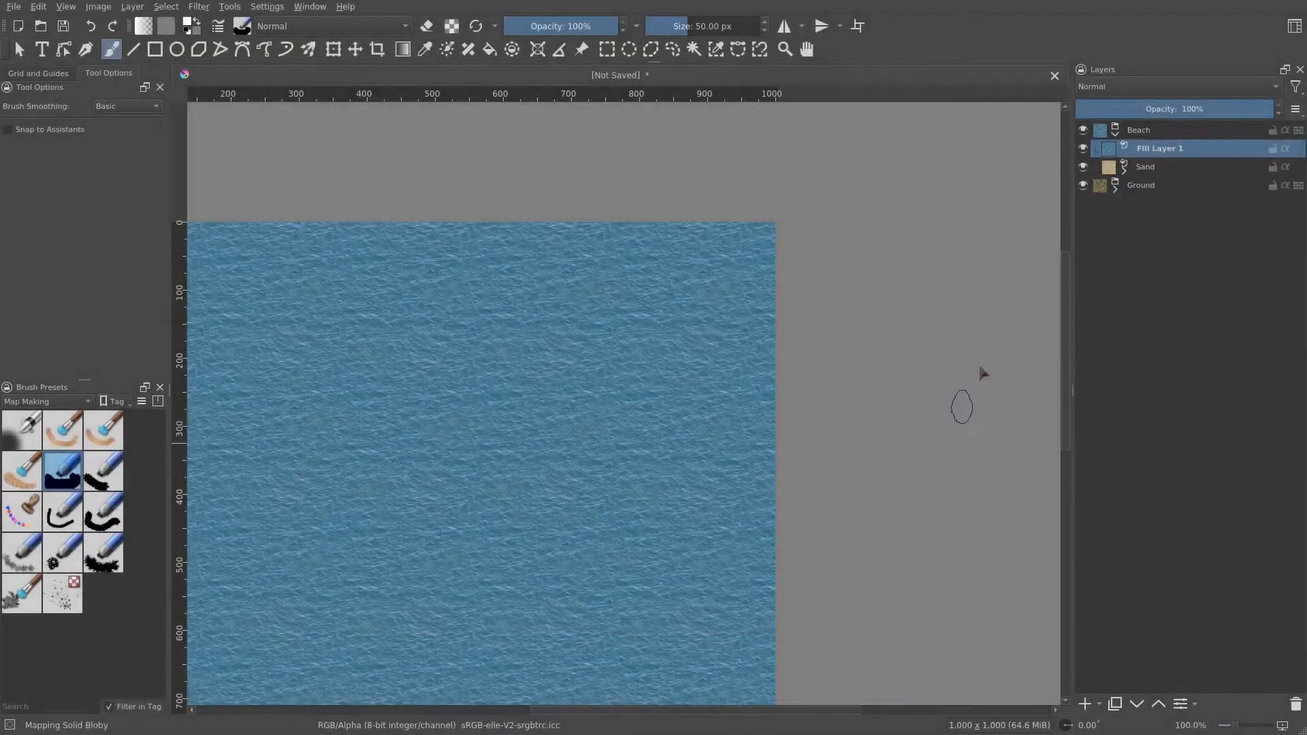
- Add a transparency mask to the water fill layer and invert it to hide the water
right_click(1157, 148)
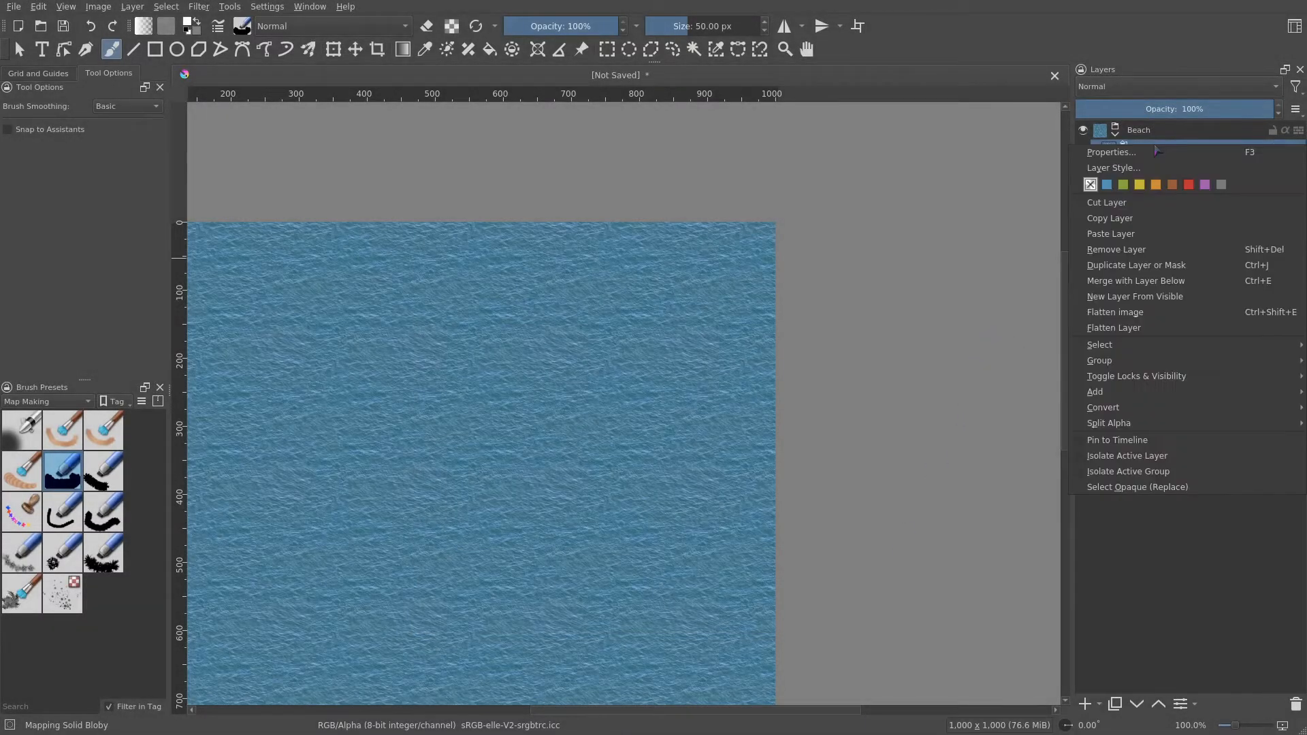
mouse_move(1111, 395)
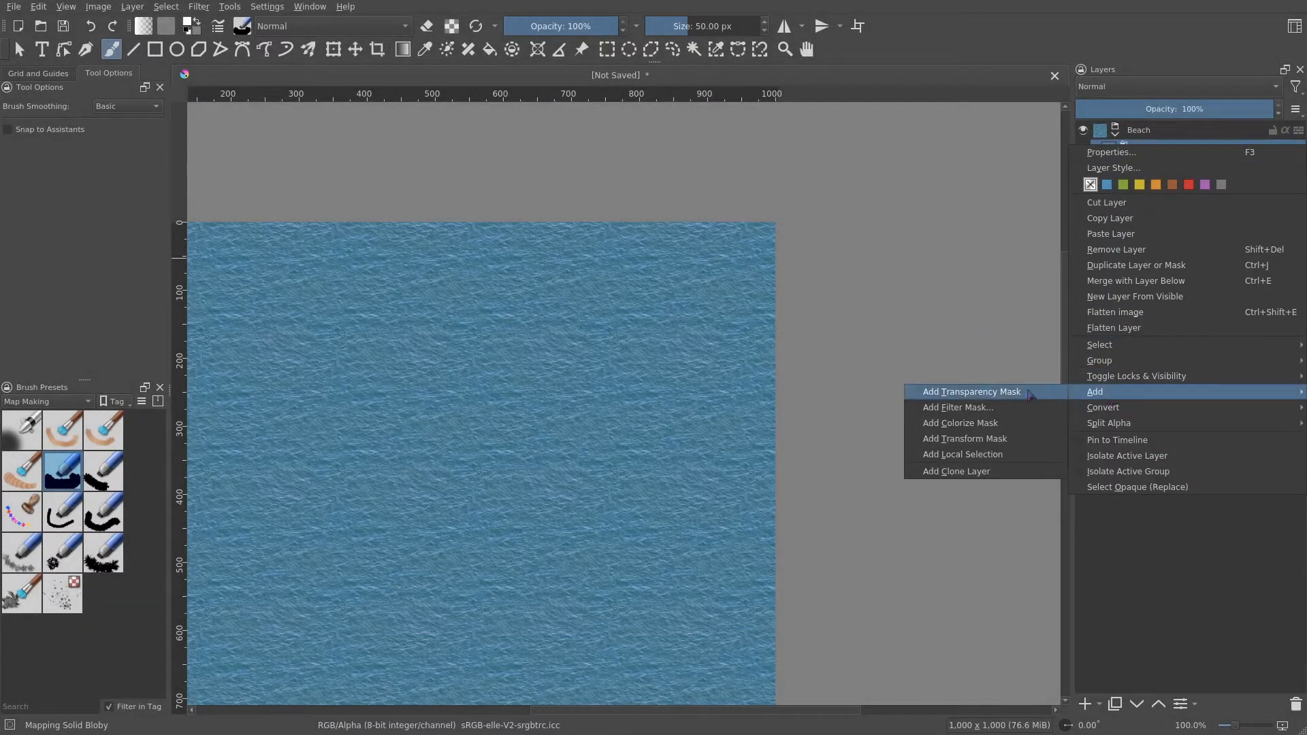
left_click(1030, 393)
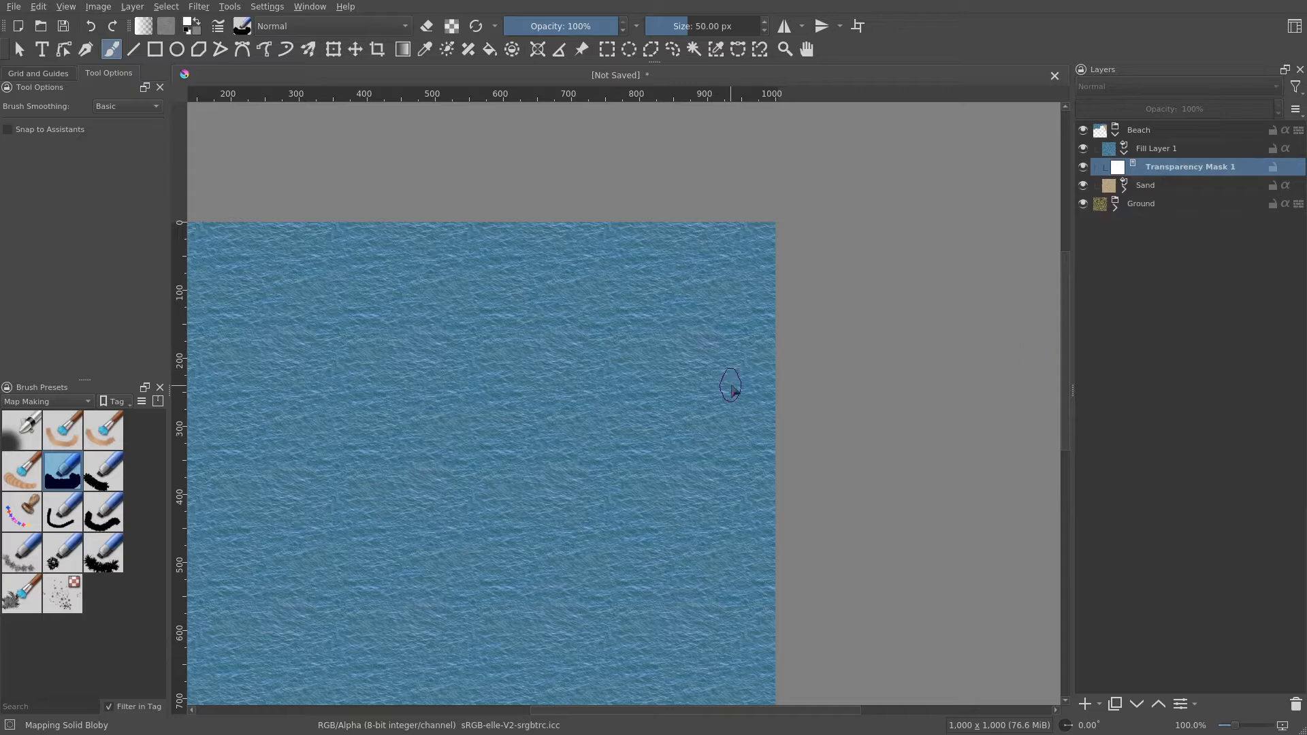
key("ctrl+i")
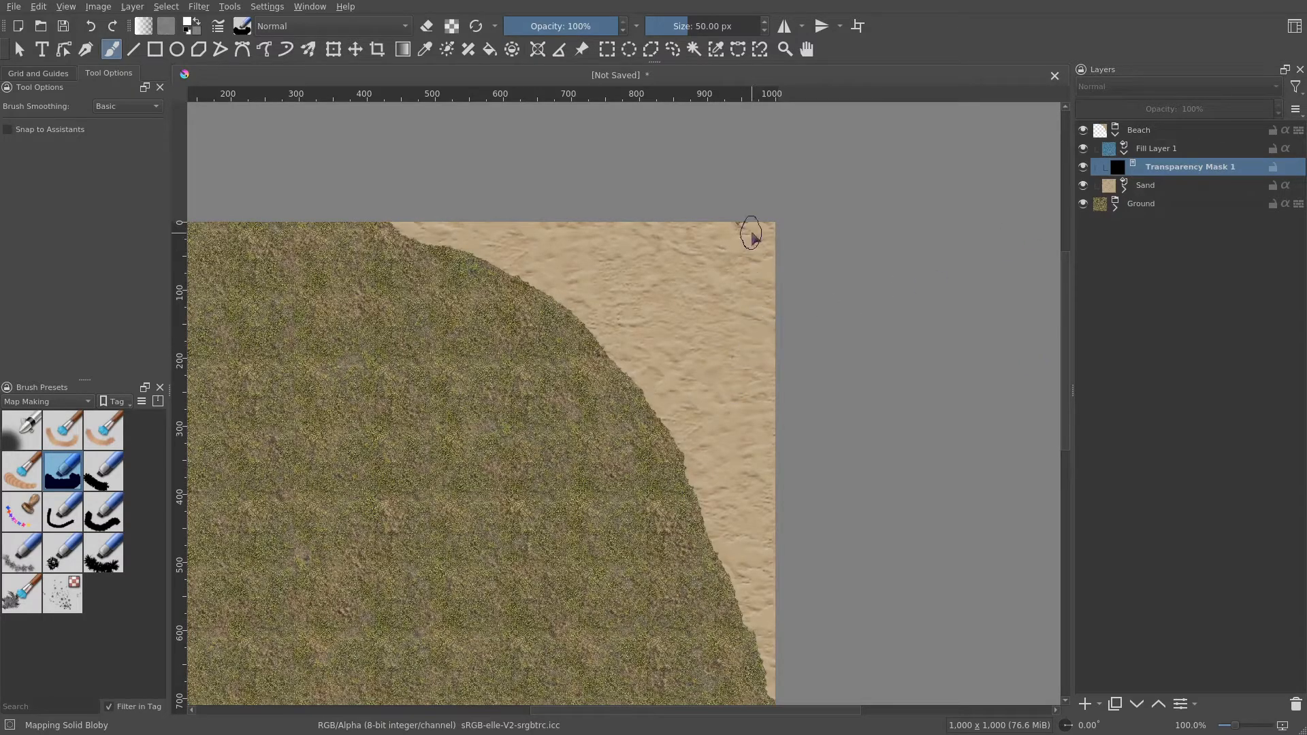
- Paint on the mask to reveal water beyond the sand beach along the canvas's upper-right corner
mouse_move(778, 388)
left_mouse_down()
mouse_move(741, 254)
mouse_move(751, 220)
mouse_move(773, 316)
mouse_move(769, 253)
mouse_move(741, 218)
mouse_move(551, 209)
mouse_move(642, 244)
mouse_move(747, 272)
mouse_move(668, 230)
mouse_move(751, 261)
mouse_move(725, 283)
mouse_move(783, 401)
mouse_move(788, 473)
mouse_move(741, 335)
mouse_move(654, 256)
mouse_move(519, 210)
left_mouse_up()
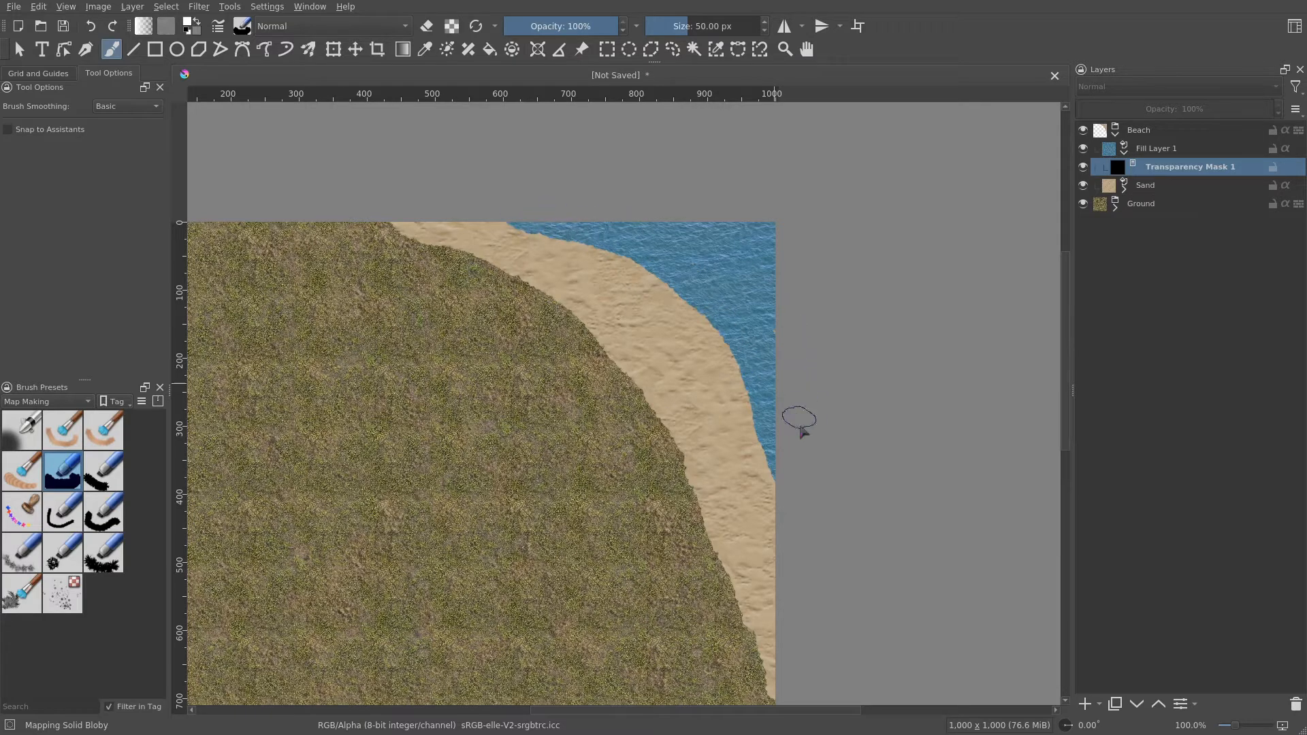
mouse_move(794, 502)
left_mouse_down()
mouse_move(783, 438)
mouse_move(806, 312)
mouse_move(747, 262)
left_mouse_up()
scroll(744, 272, "up", 3)
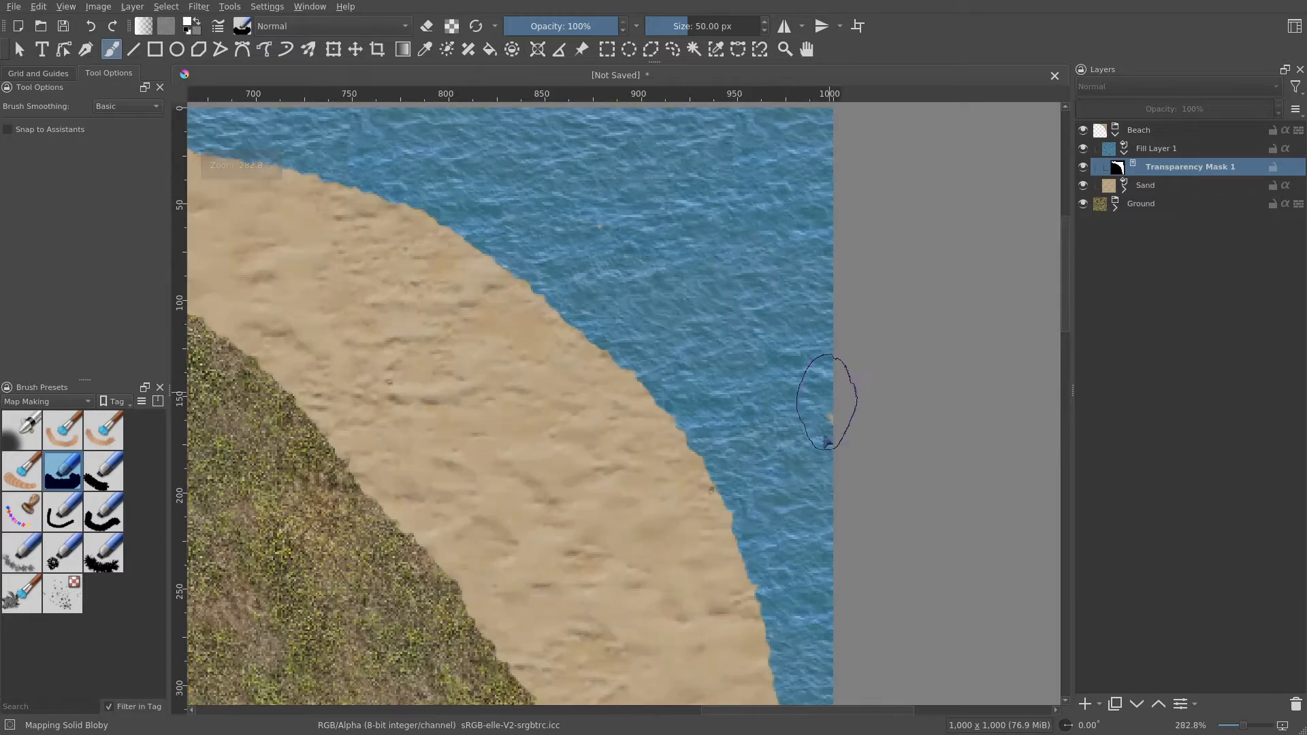
scroll(826, 354, "down", 1)
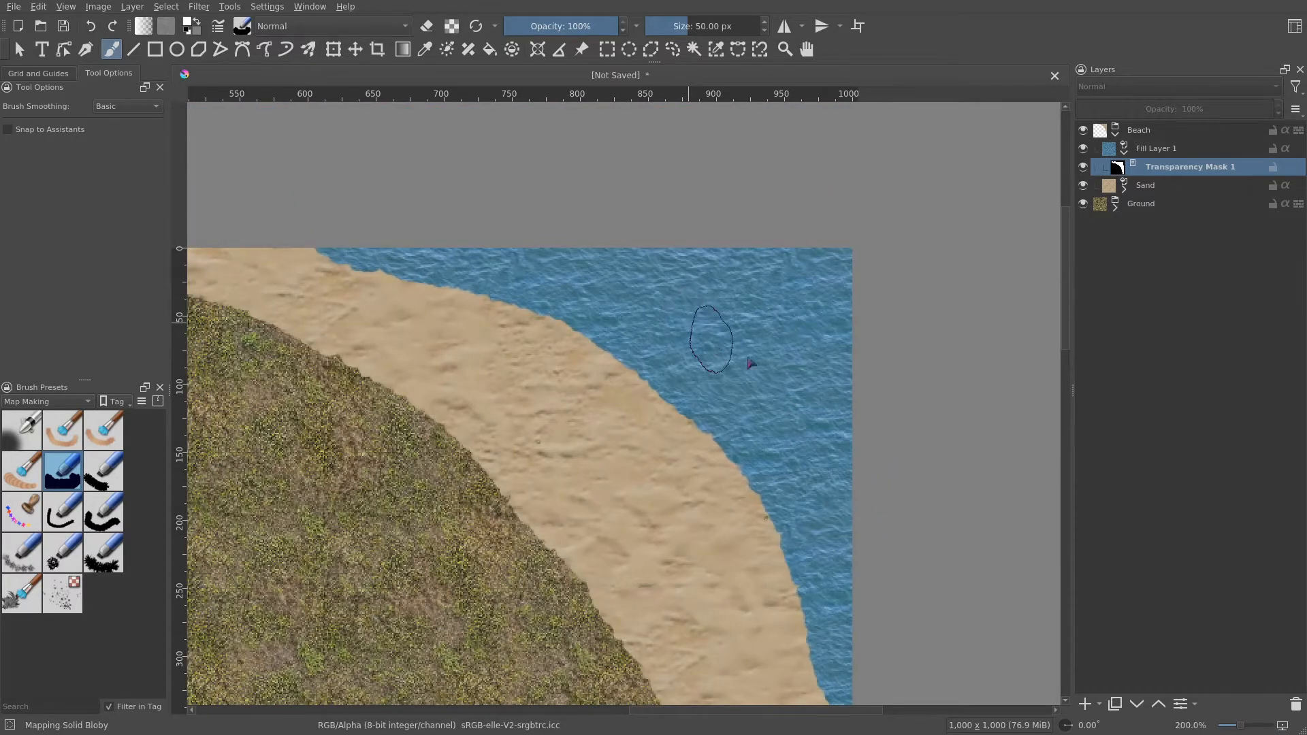
mouse_move(853, 439)
left_mouse_down()
mouse_move(810, 391)
mouse_move(815, 360)
mouse_move(803, 374)
left_mouse_up()
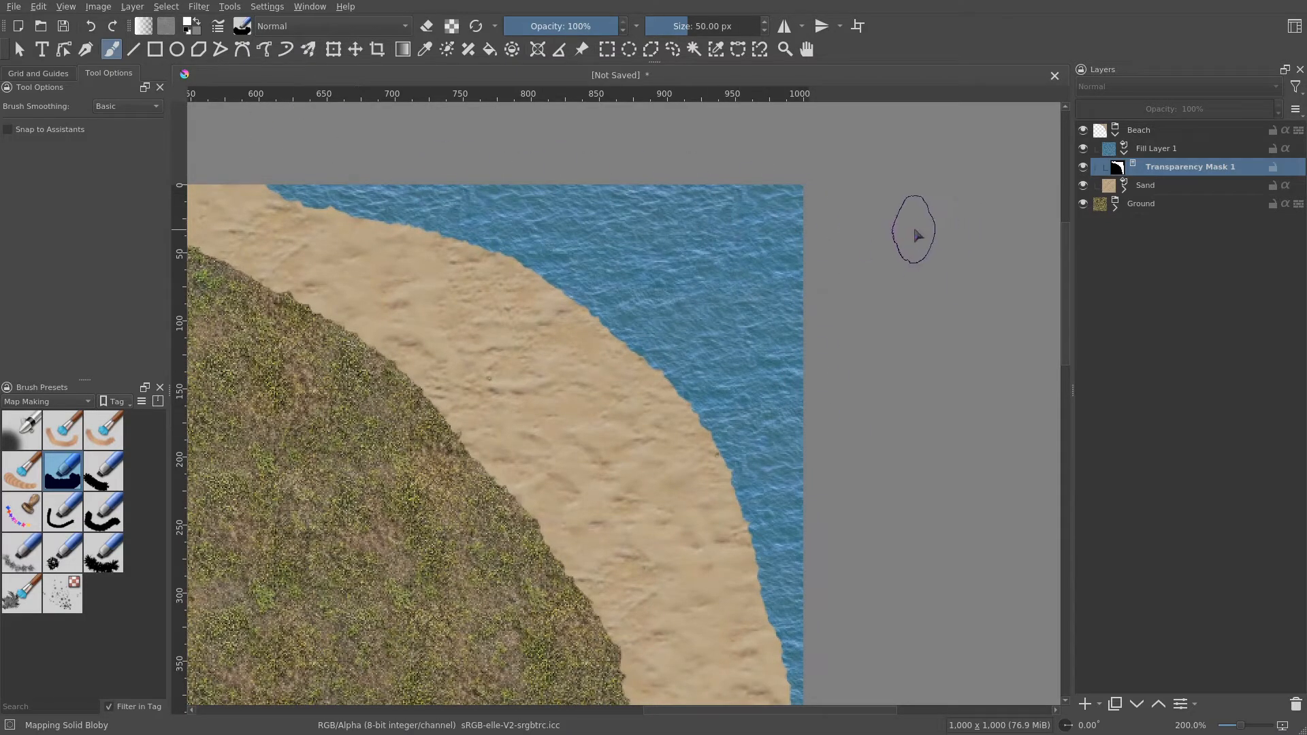
- Try Overlay and Screen blending modes on the water fill layer, settling on Soft Light (SVG)
left_click(1168, 151)
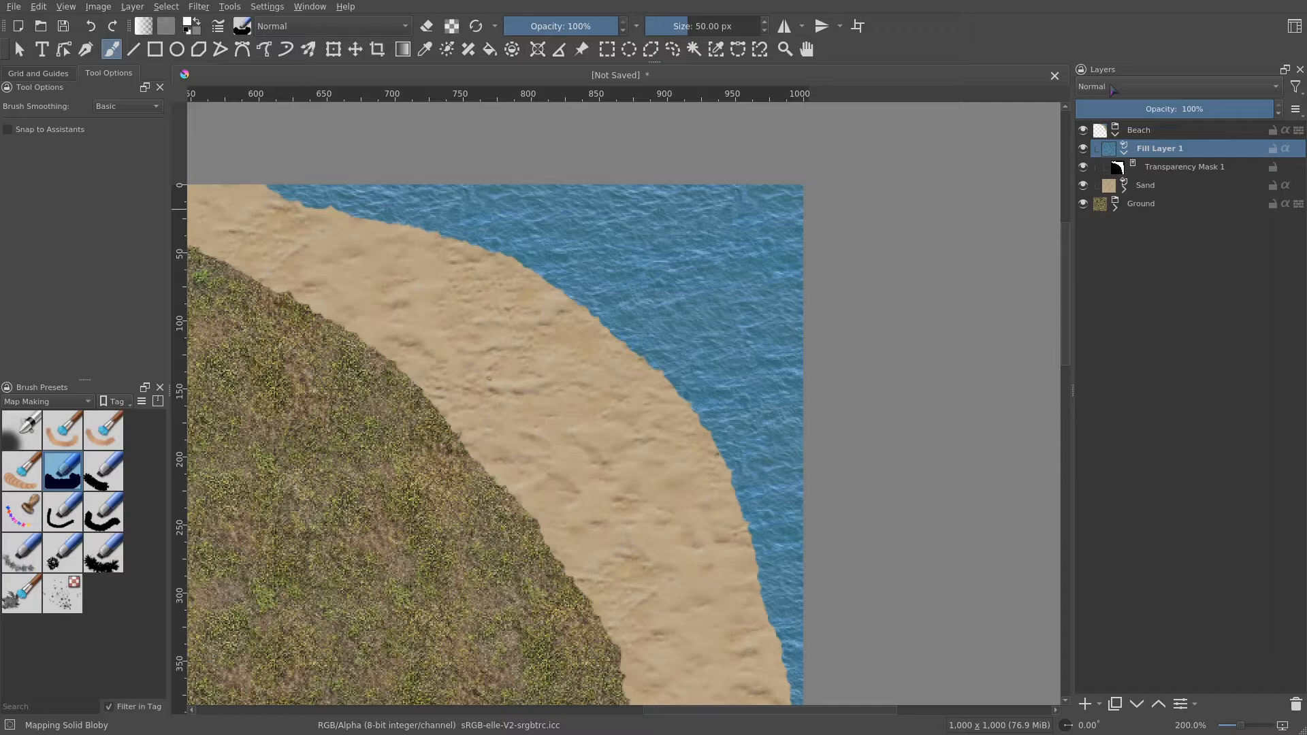
left_click(1113, 89)
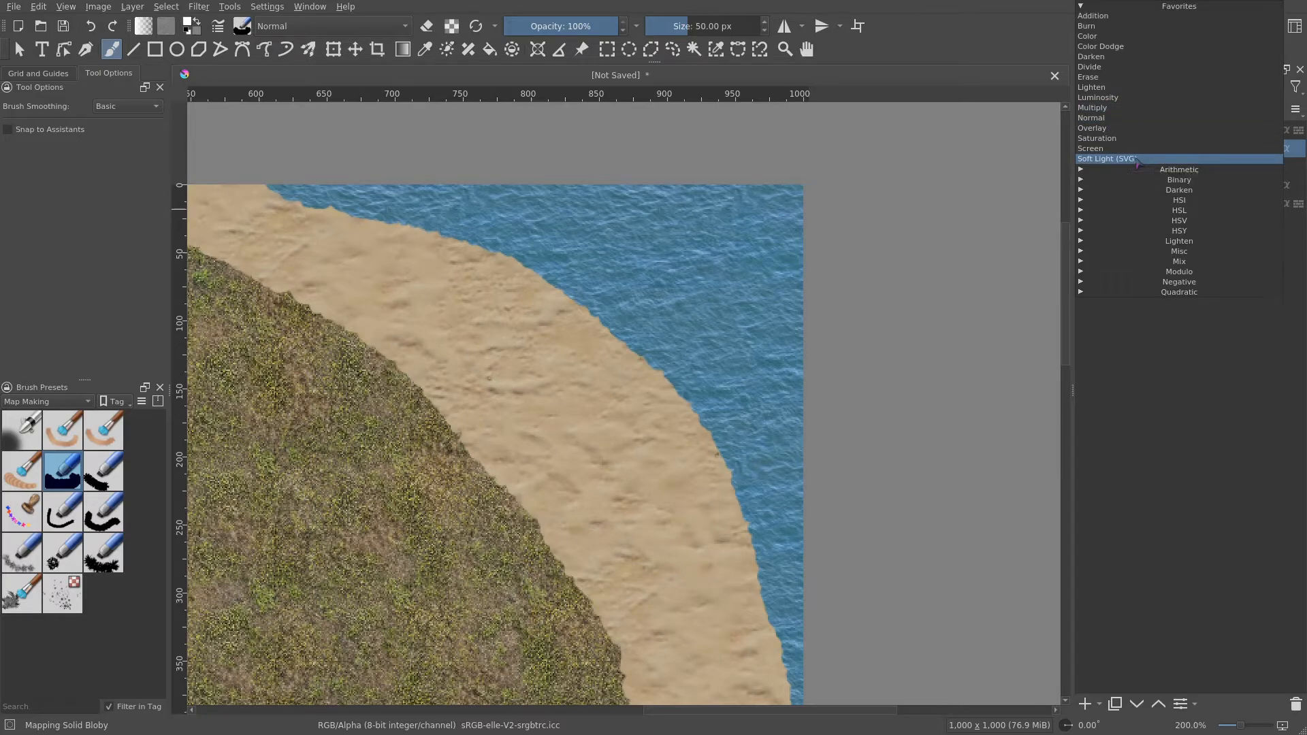
left_click(1129, 161)
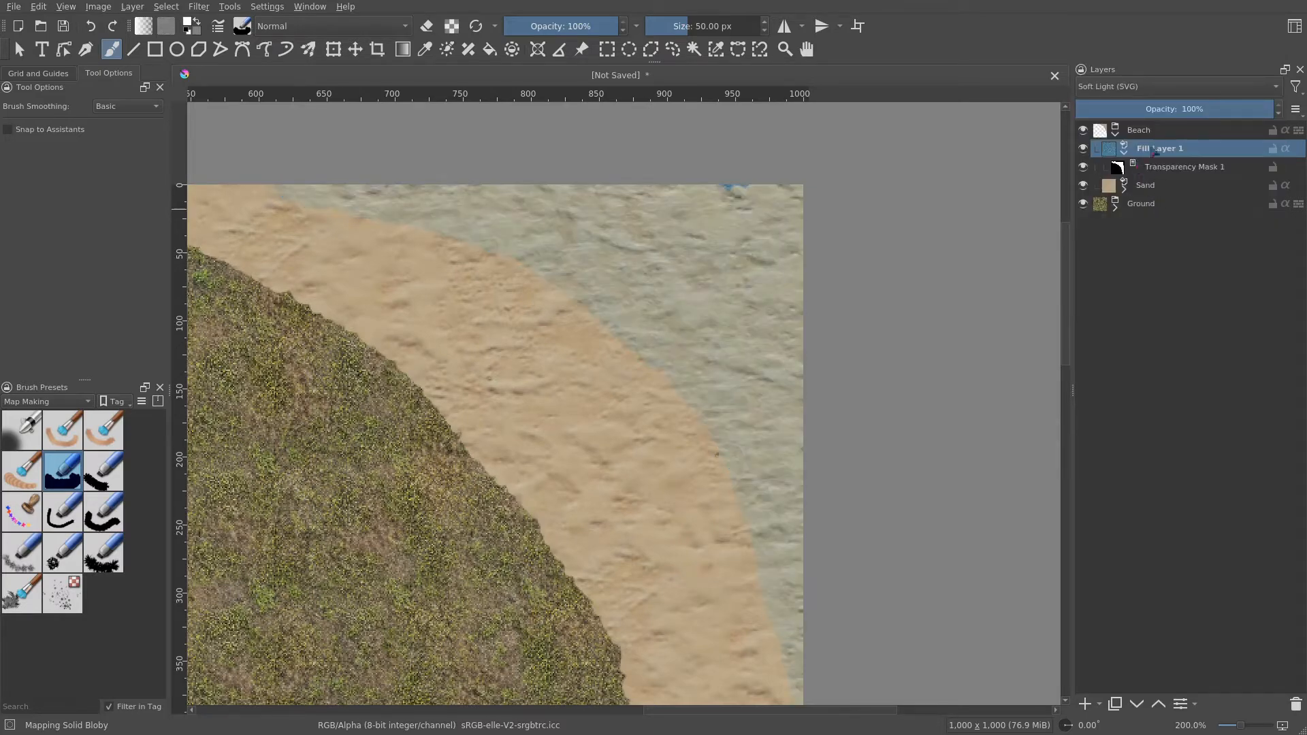
scroll(806, 338, "down", 1)
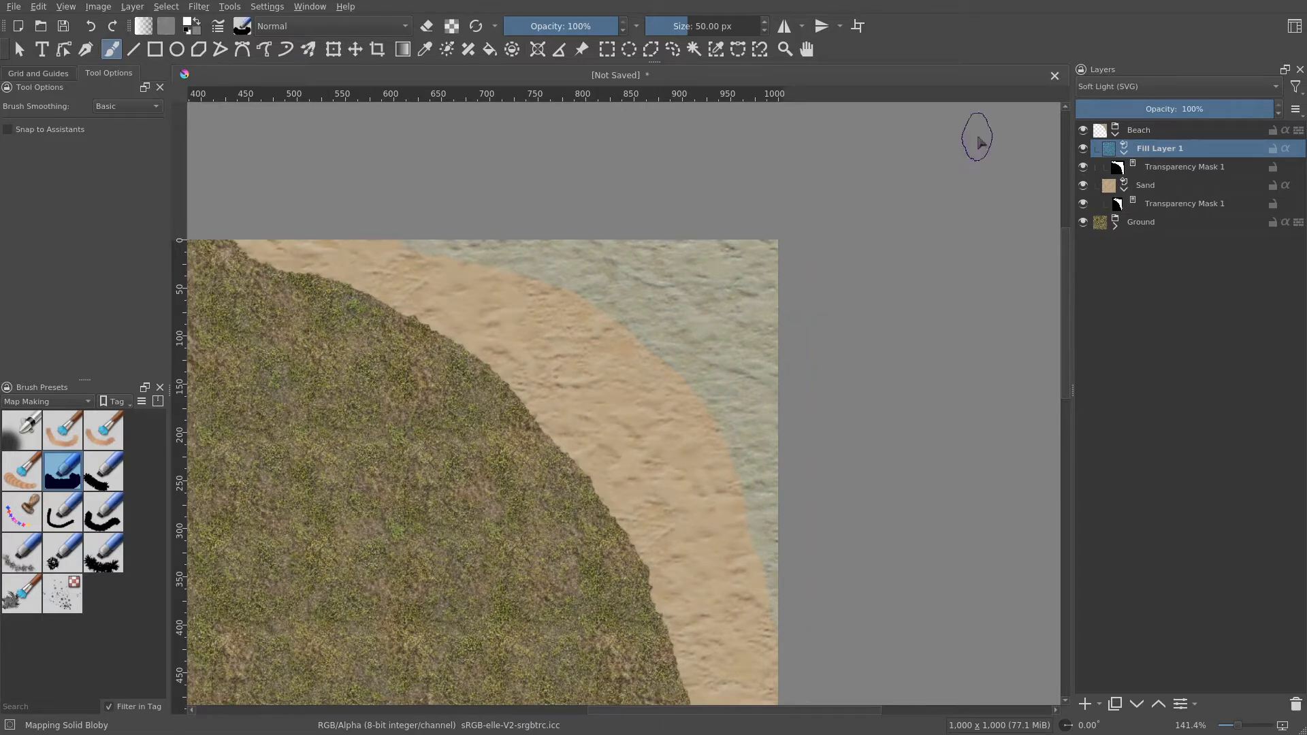
left_click(1148, 87)
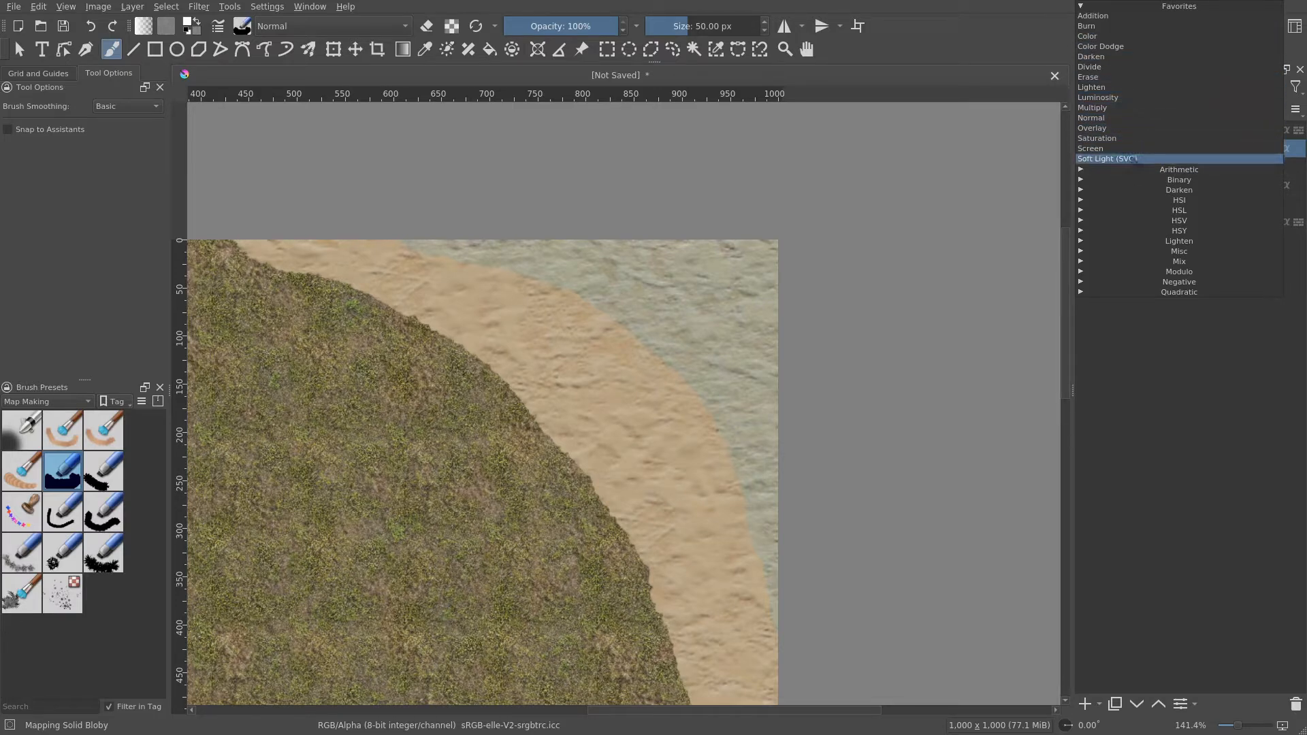
left_click(1117, 129)
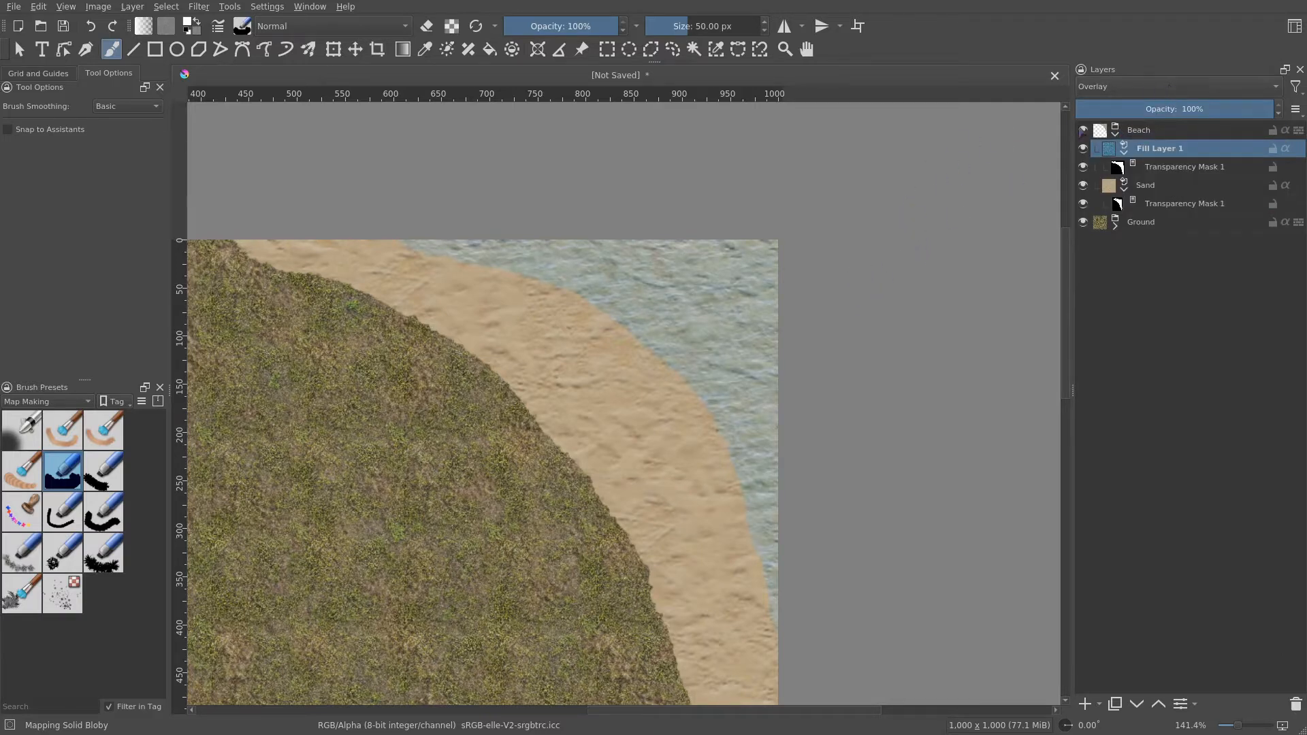
left_click(1127, 88)
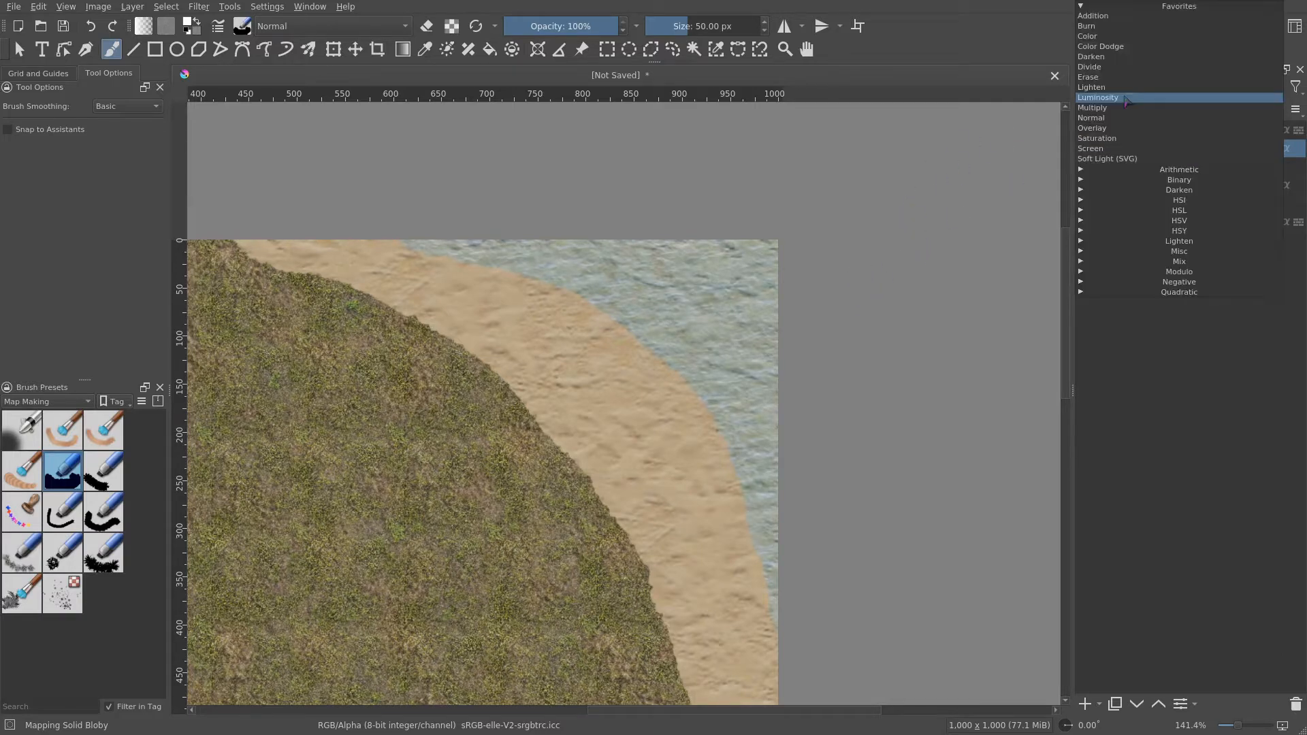
left_click(1124, 149)
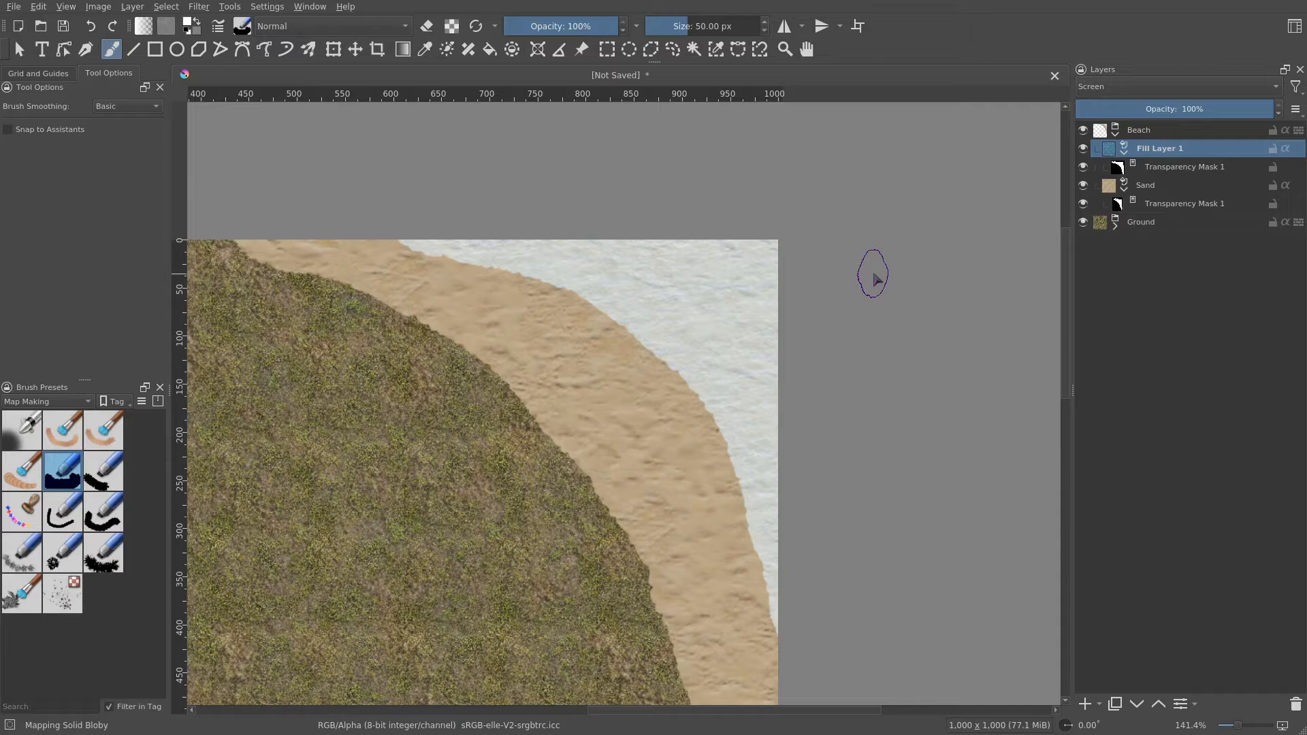
left_click(1195, 87)
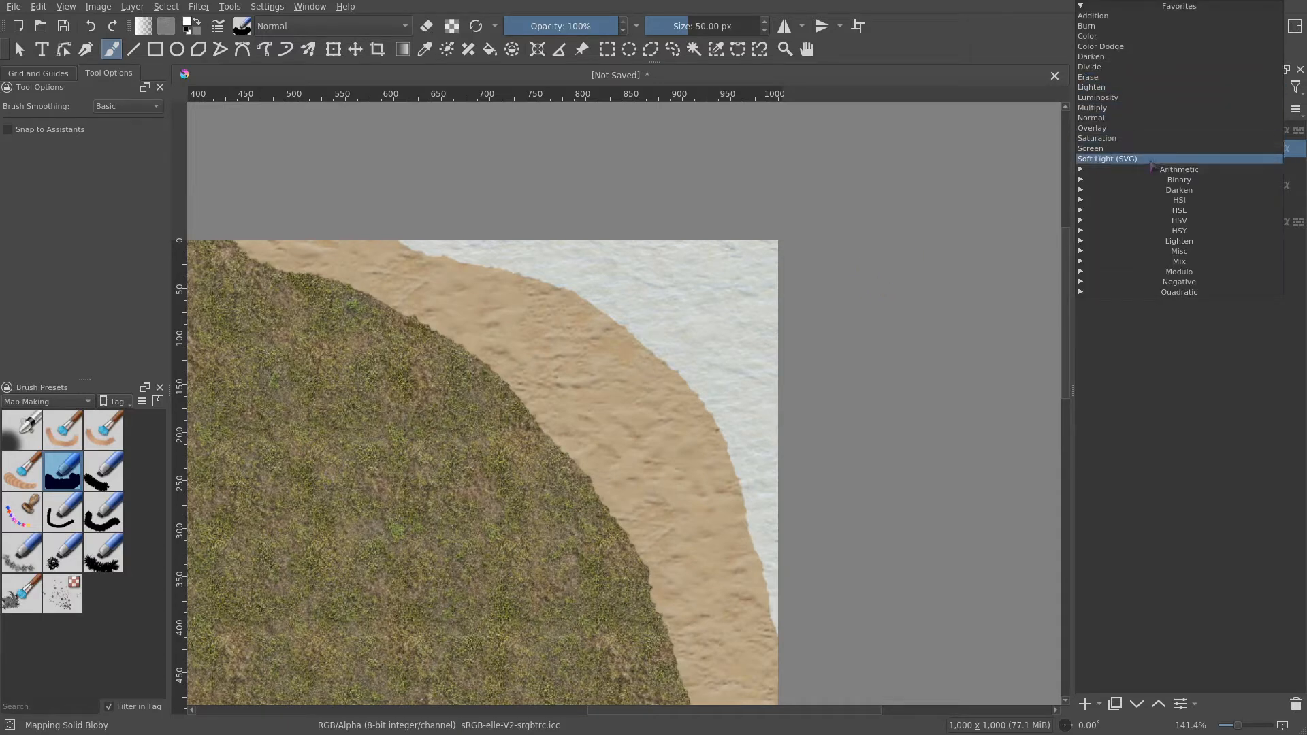
left_click(1150, 160)
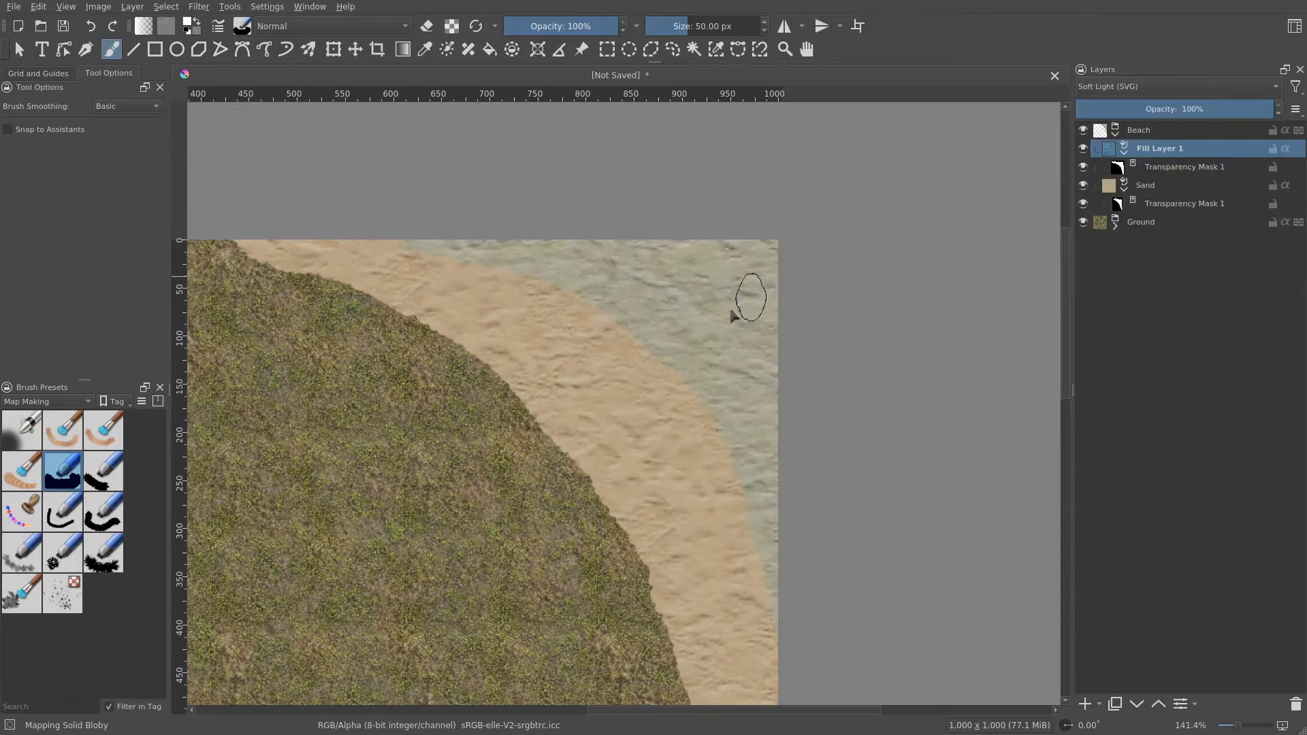
scroll(739, 349, "down", 1)
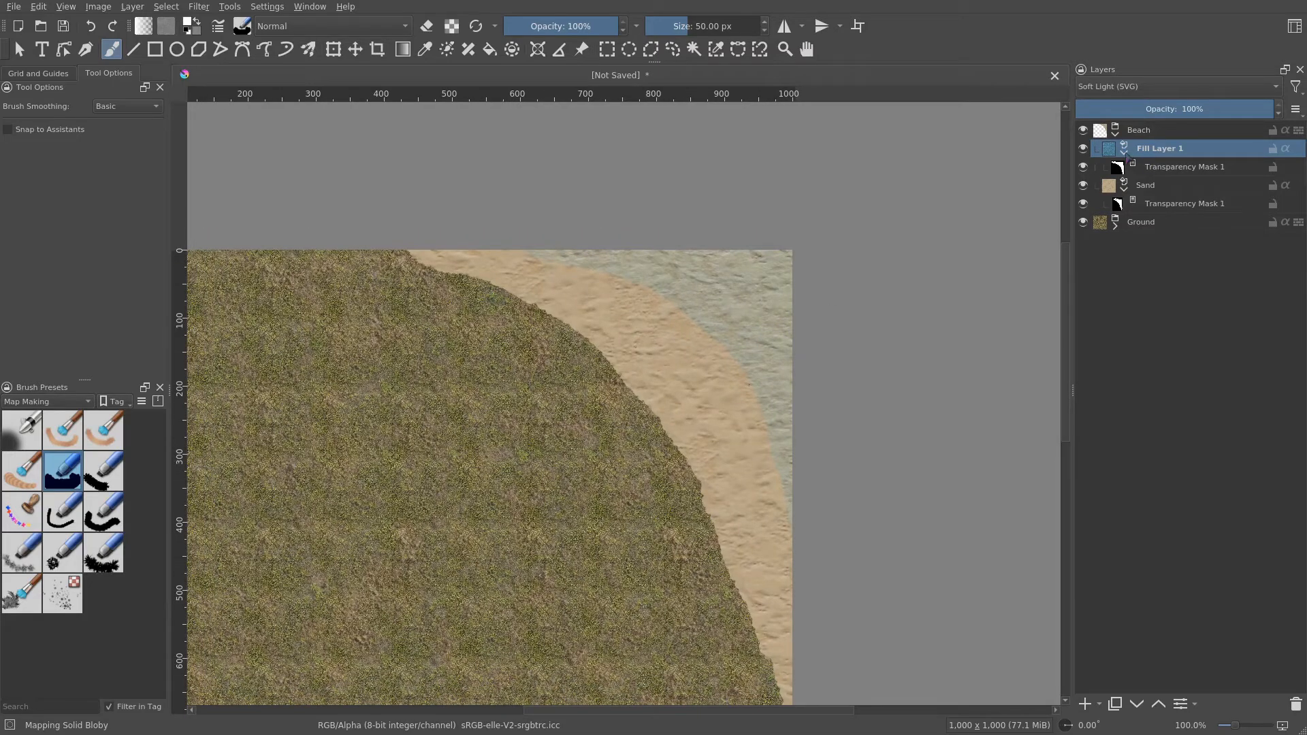
- Add a new paint layer above the water fill layer and name it Shadow
left_click(1124, 152)
left_click(1124, 170)
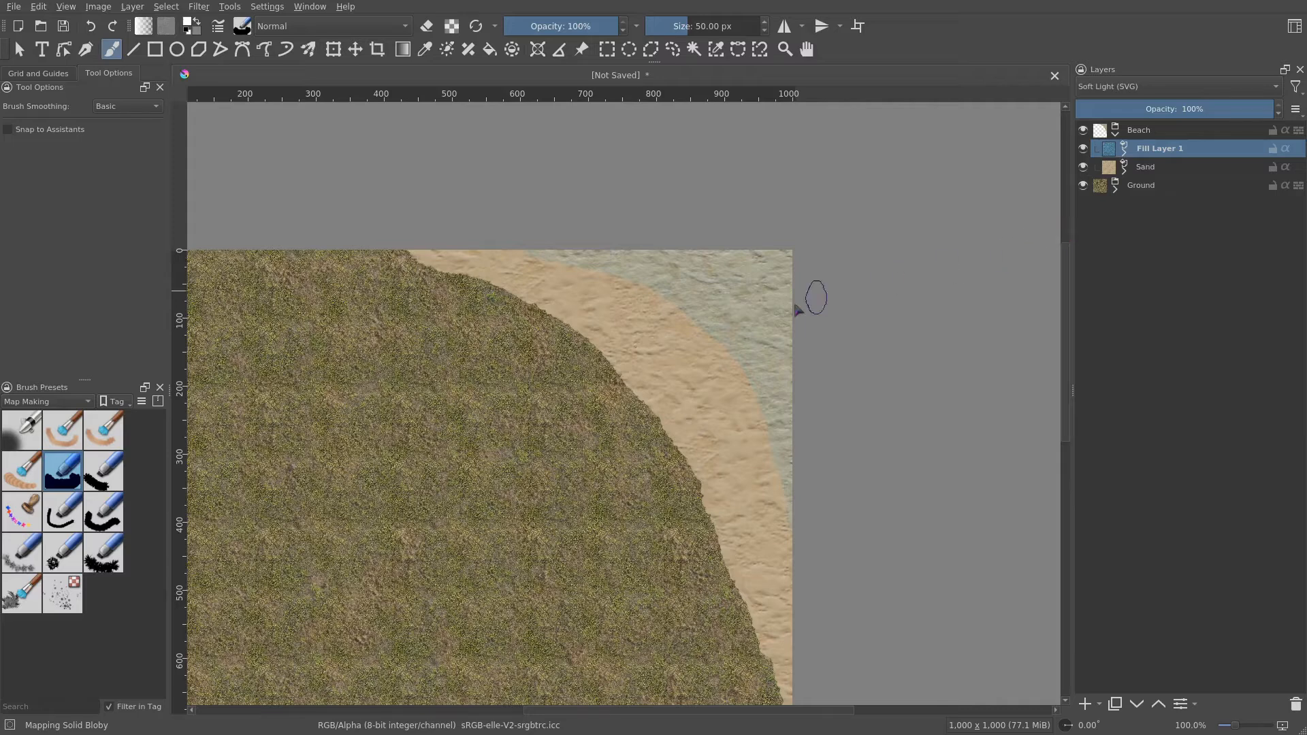
scroll(764, 327, "up", 1)
scroll(765, 327, "down", 1)
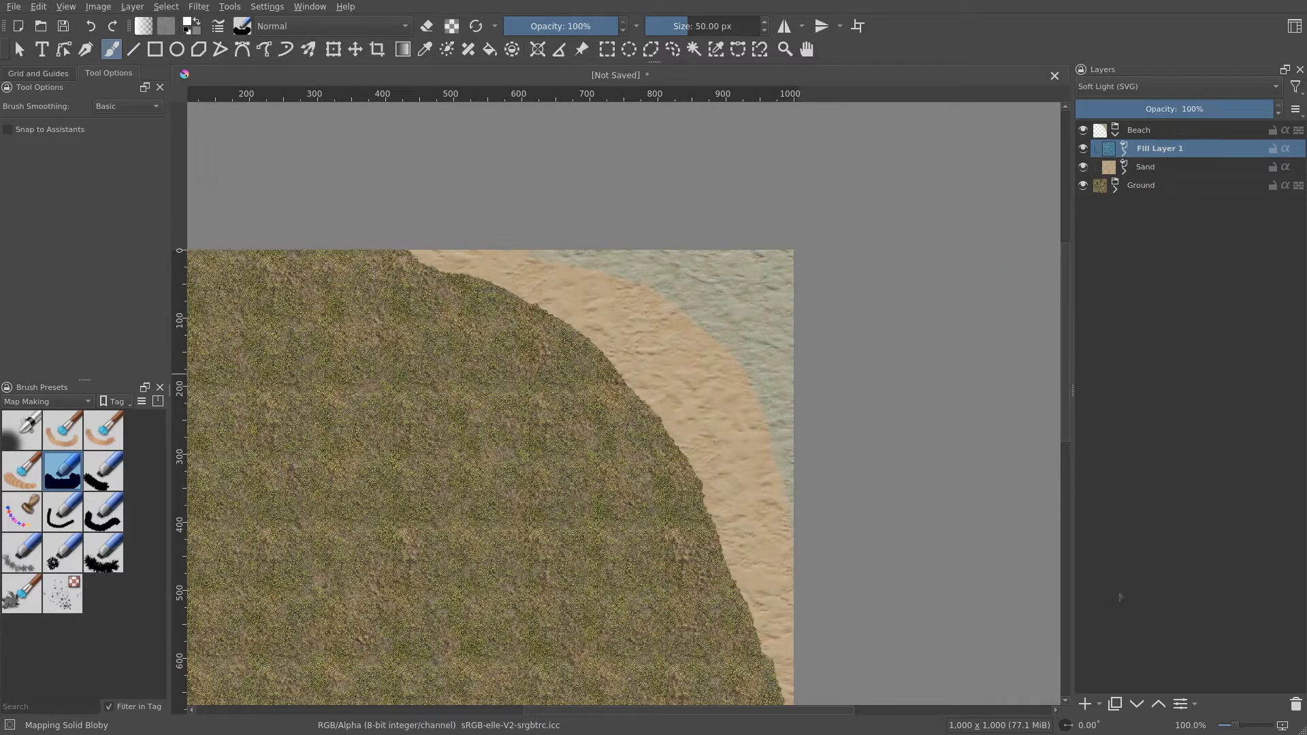
left_click(1086, 704)
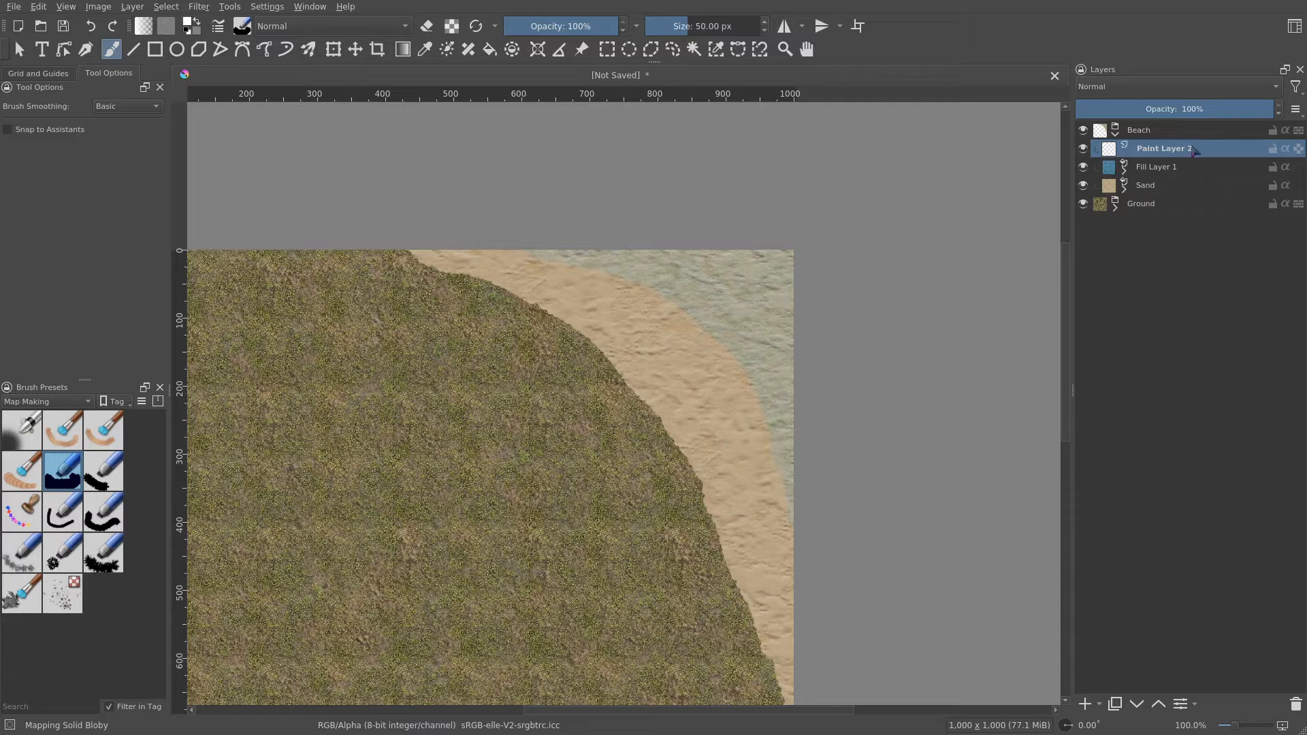
double_click(1192, 149)
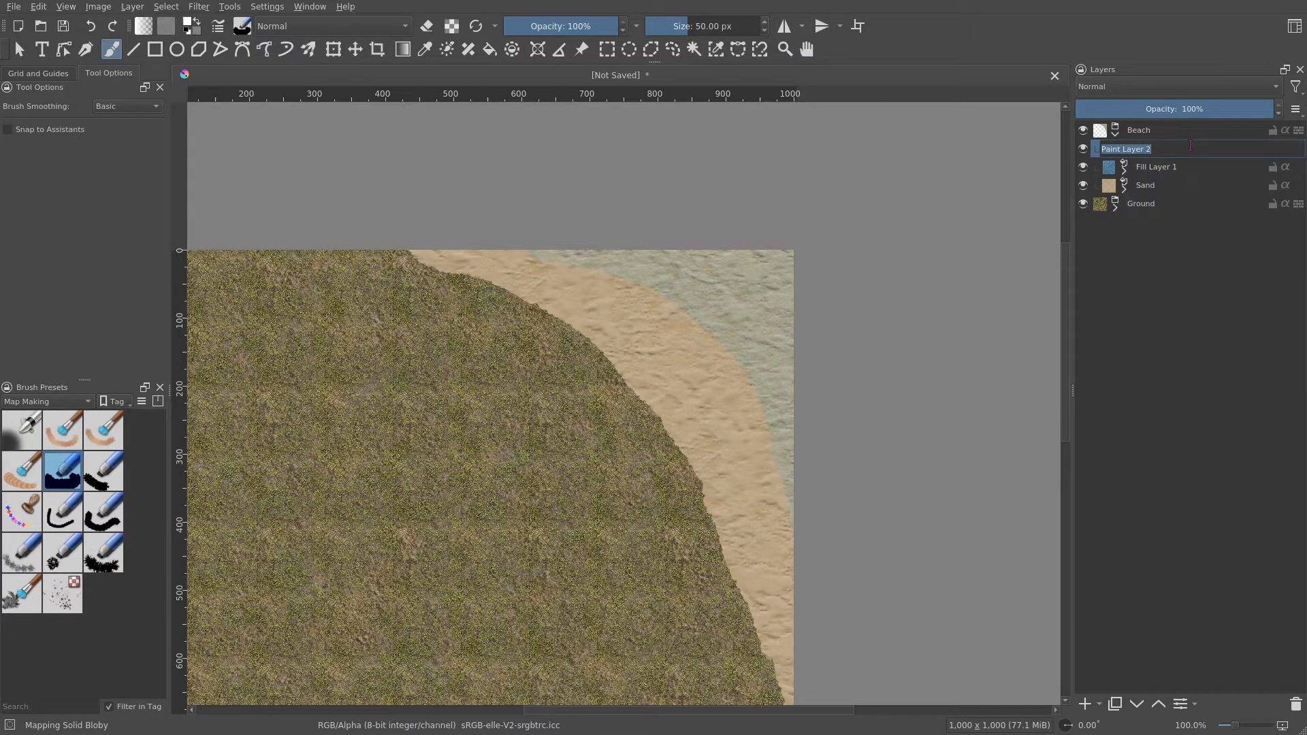
type("Shadow")
key("Return")
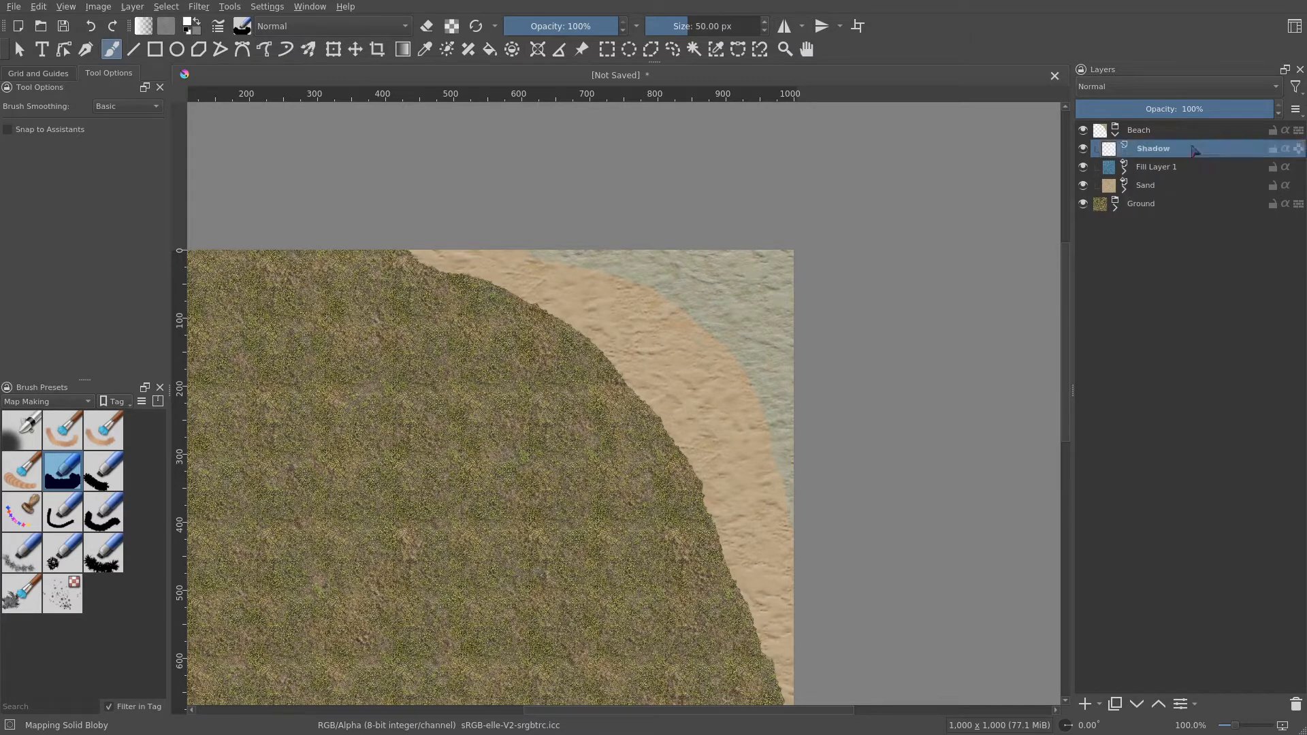
- Try a foreground-to-transparent gradient on the Shadow layer from the canvas's upper-right corner toward the beach
left_click(407, 51)
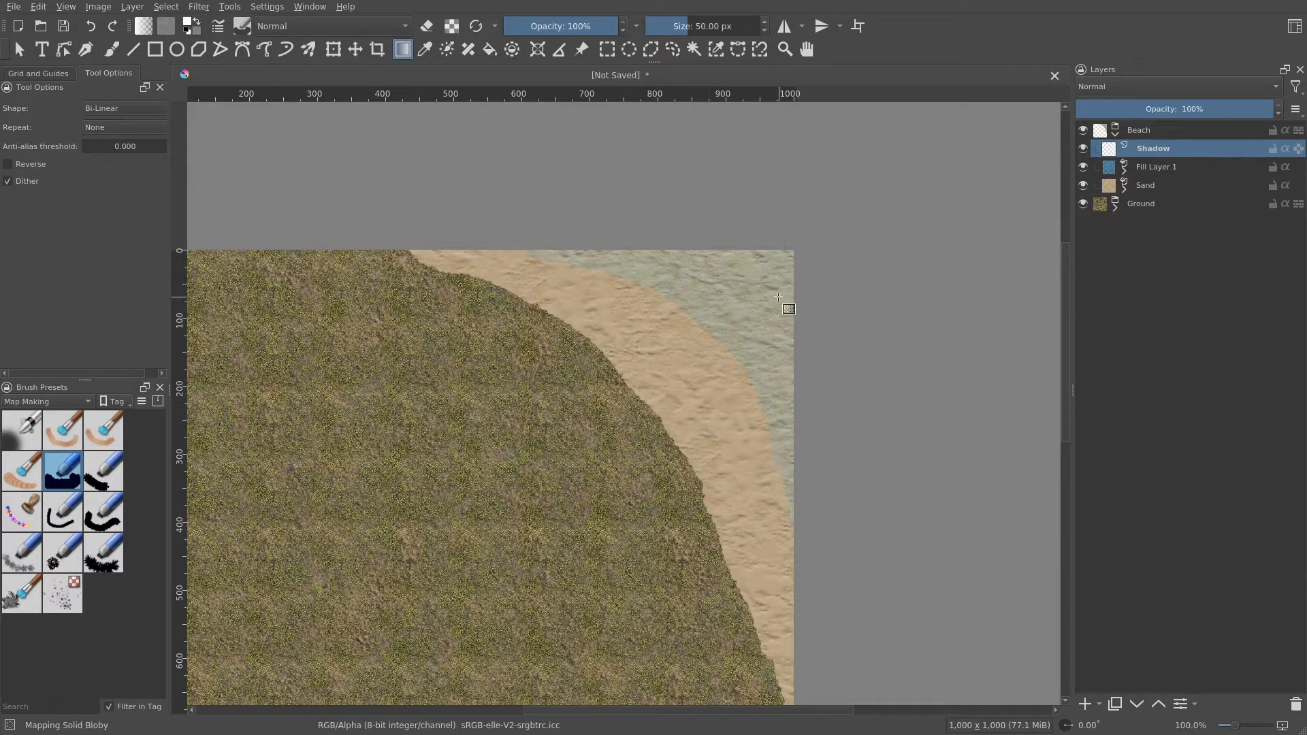
left_click_drag(793, 252, 646, 368)
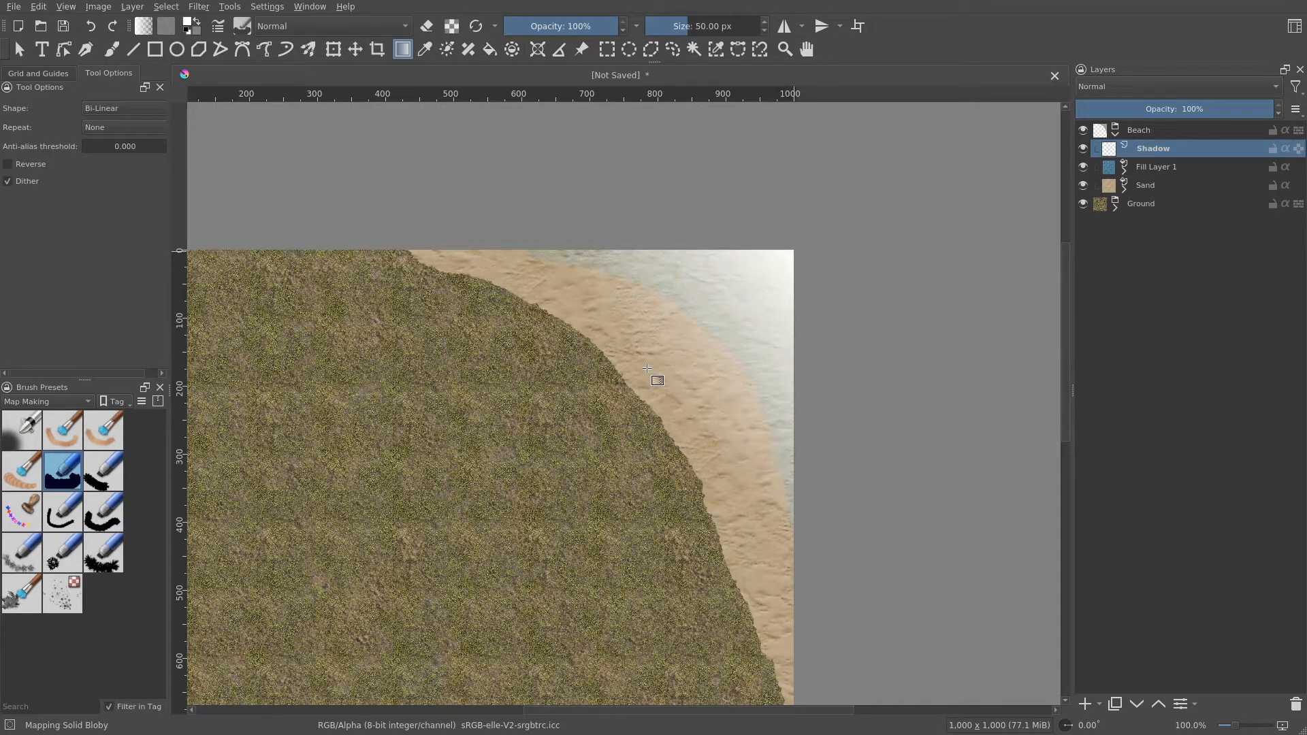
- Switch to the Foreground to Background gradient and draw it diagonally inward from the canvas's upper-right corner on the Shadow layer
left_click(144, 27)
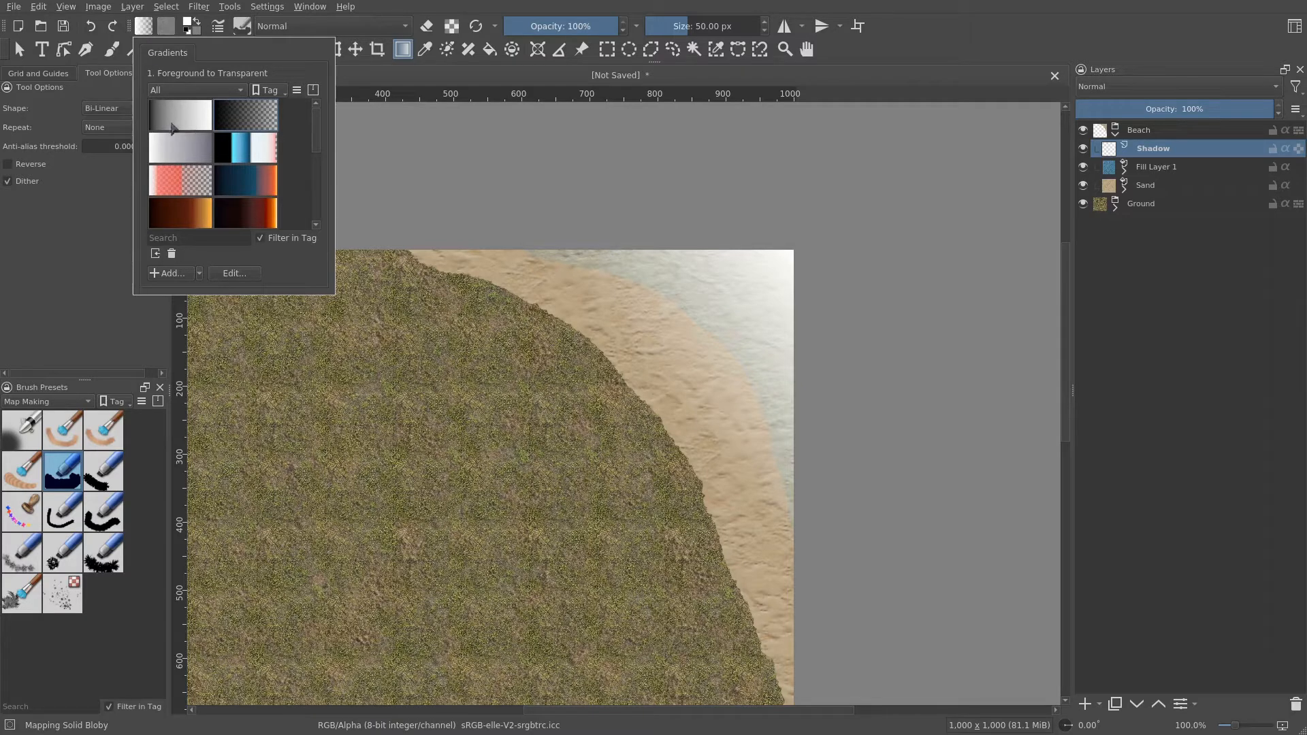
left_click(183, 124)
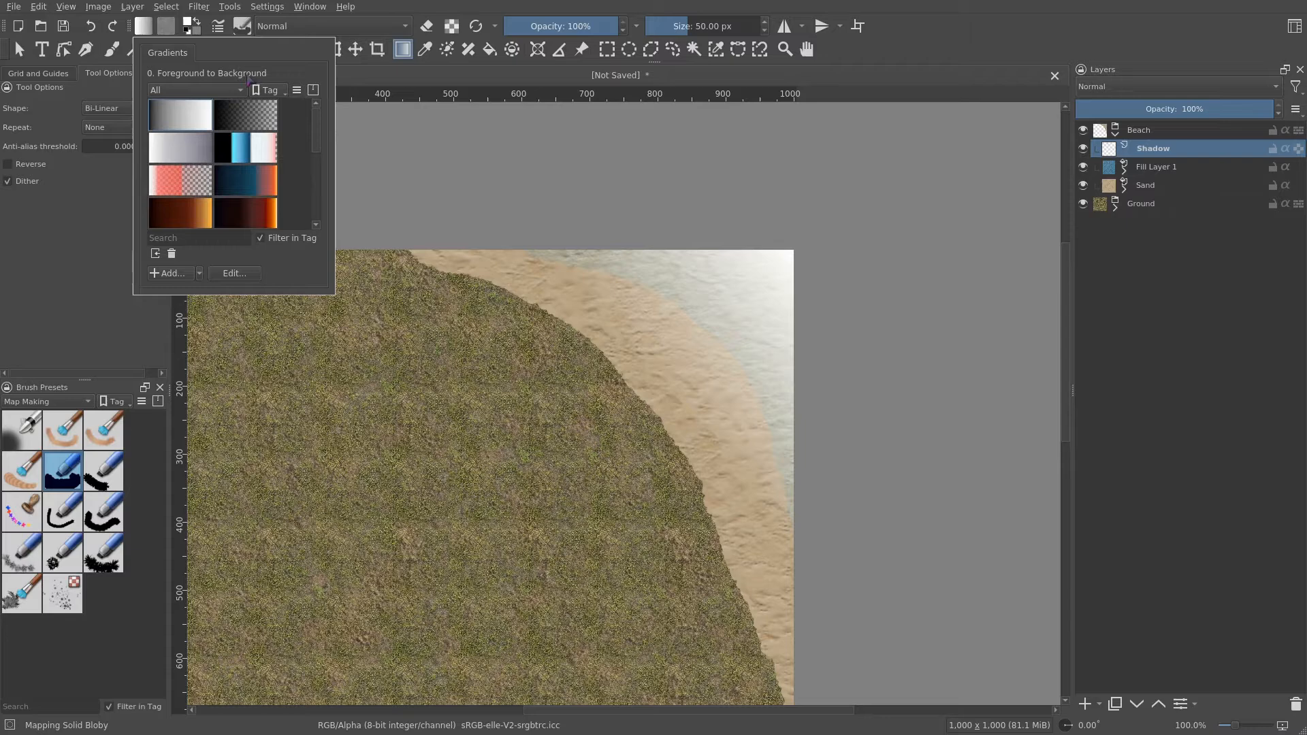
left_click(145, 28)
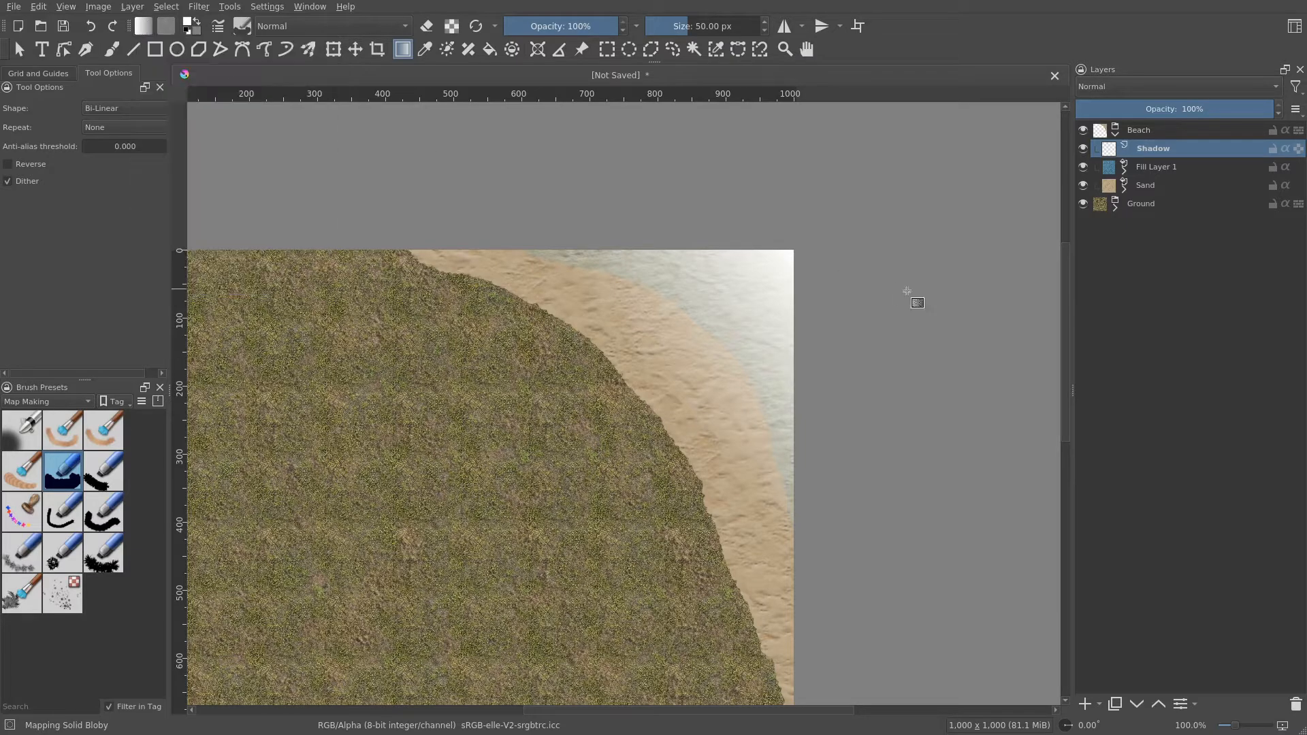
left_click_drag(794, 251, 649, 380)
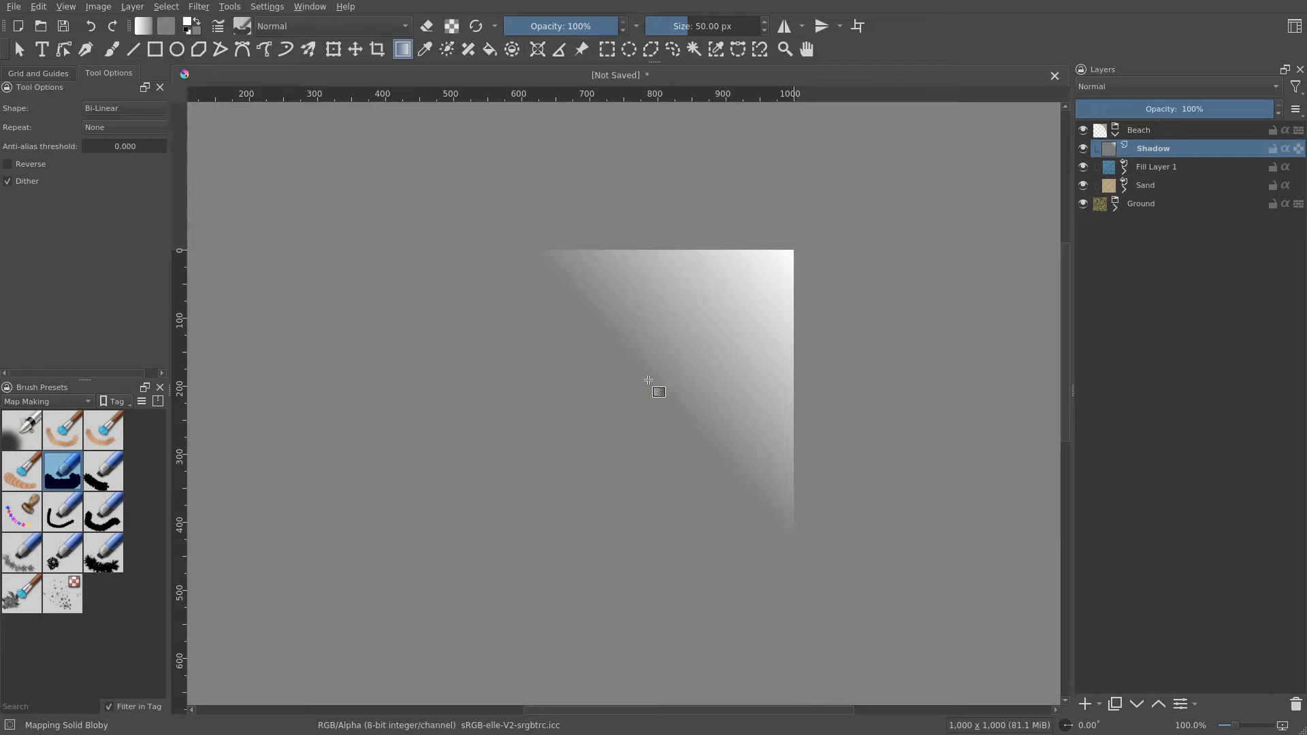
left_click(648, 380, "ctrl")
left_click_drag(798, 248, 684, 365)
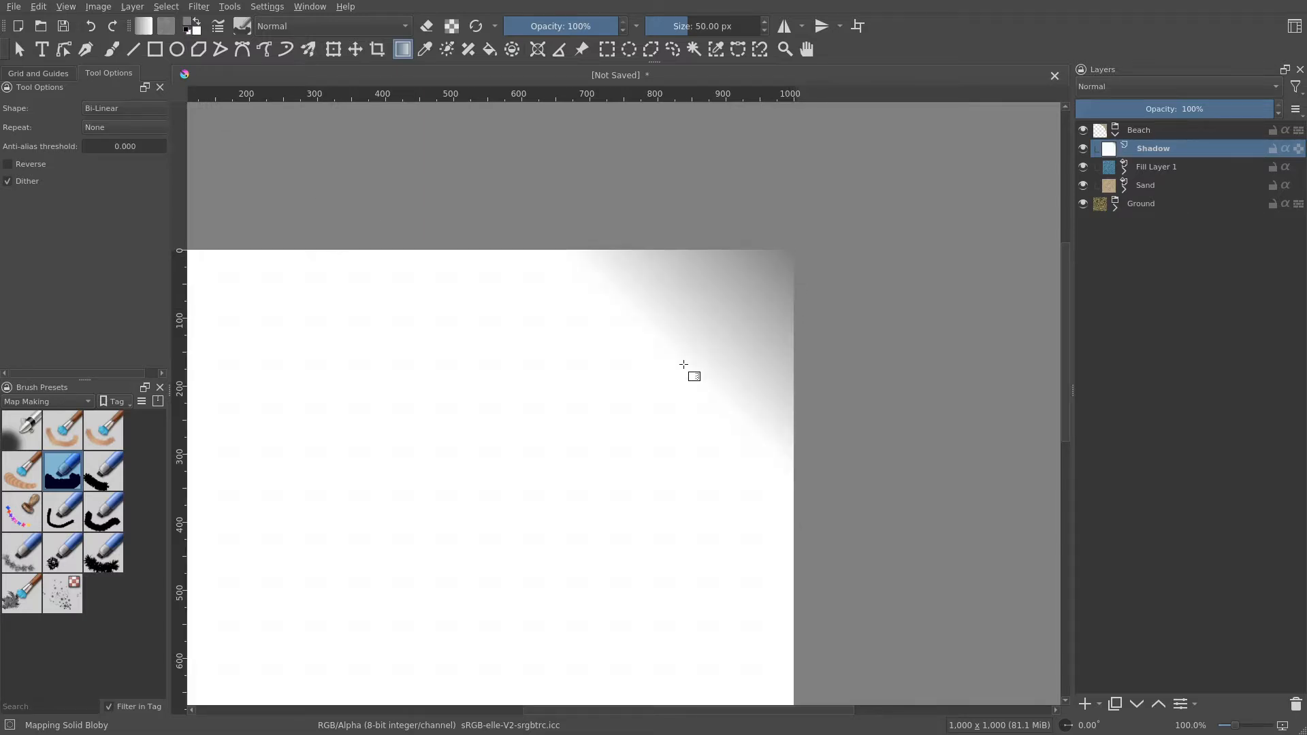
- Enable inherit alpha on the Shadow layer
scroll(737, 519, "down", 1)
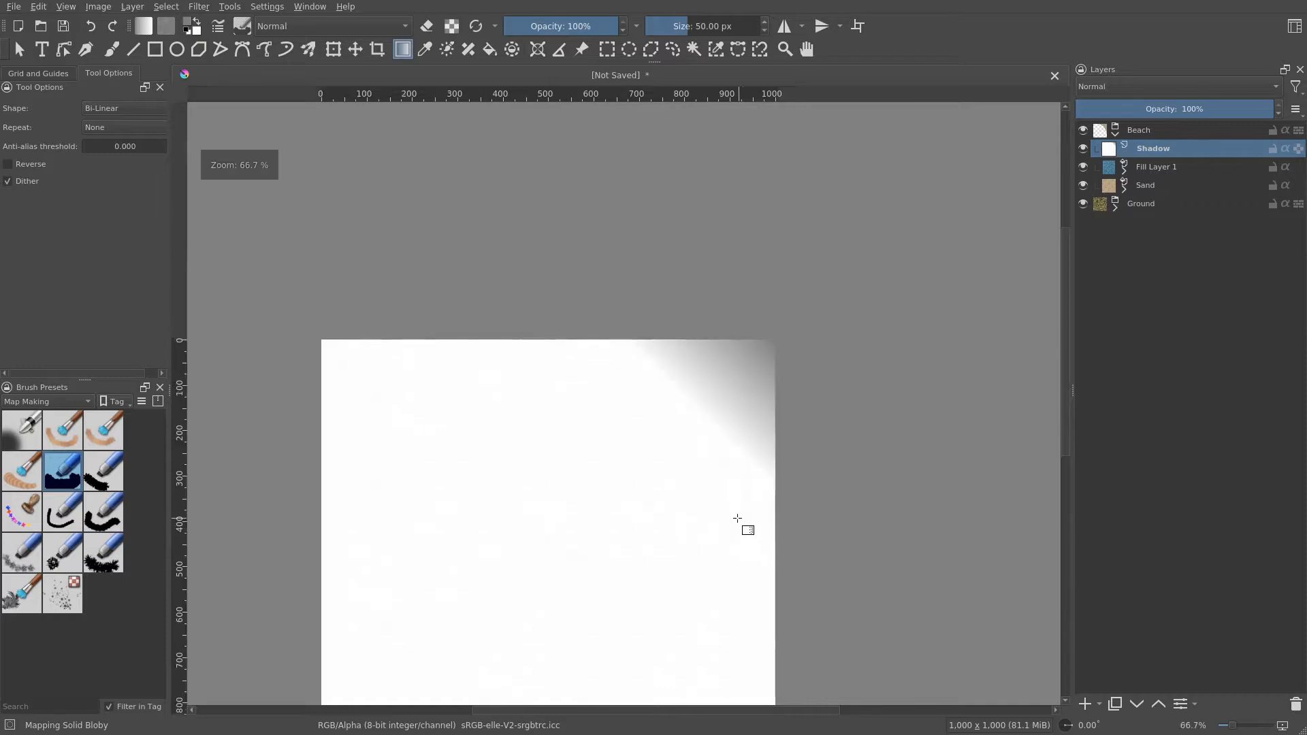
left_click_drag(737, 519, 730, 367)
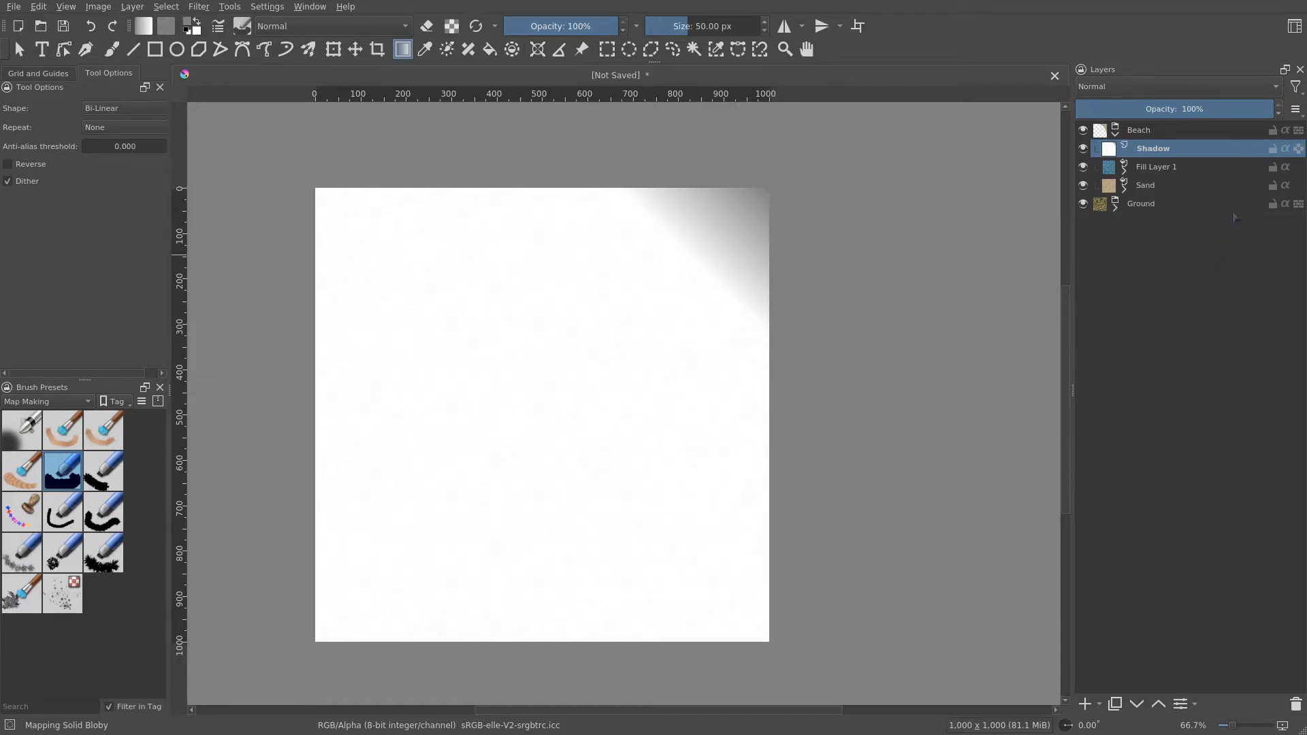
mouse_move(1289, 156)
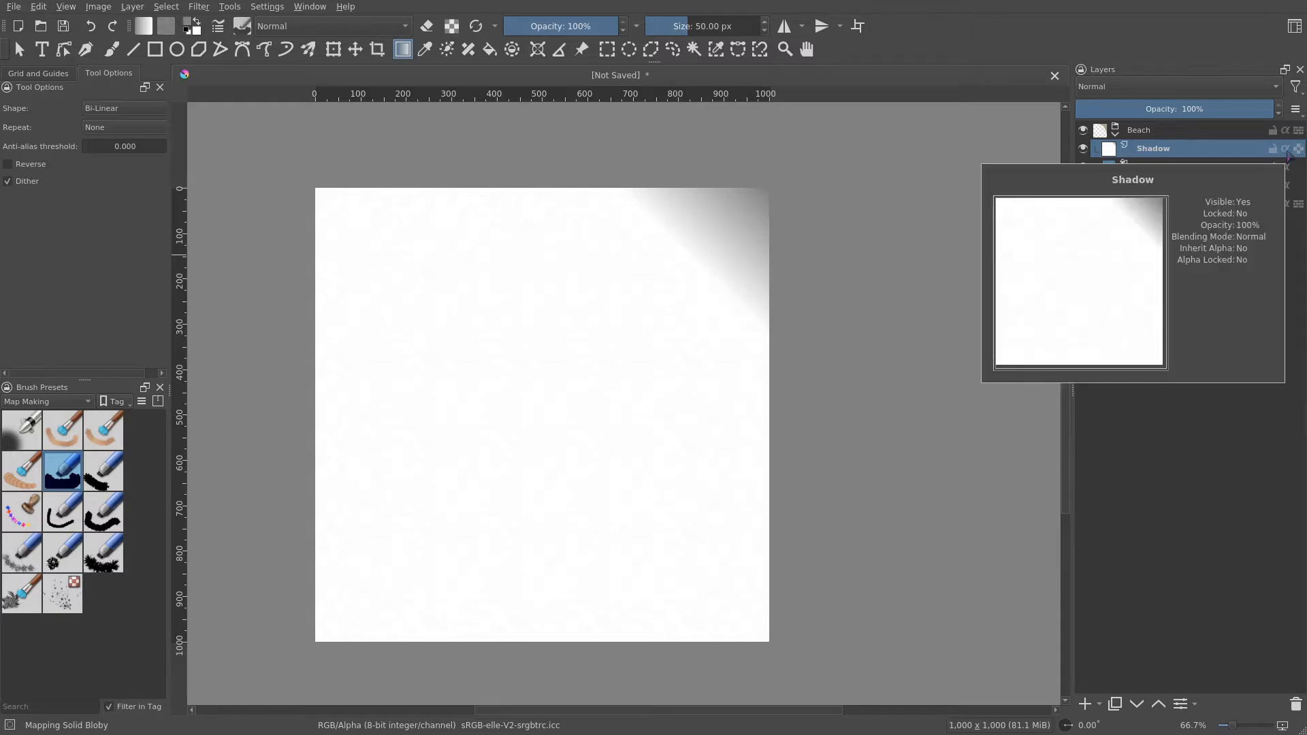
left_click(1285, 148)
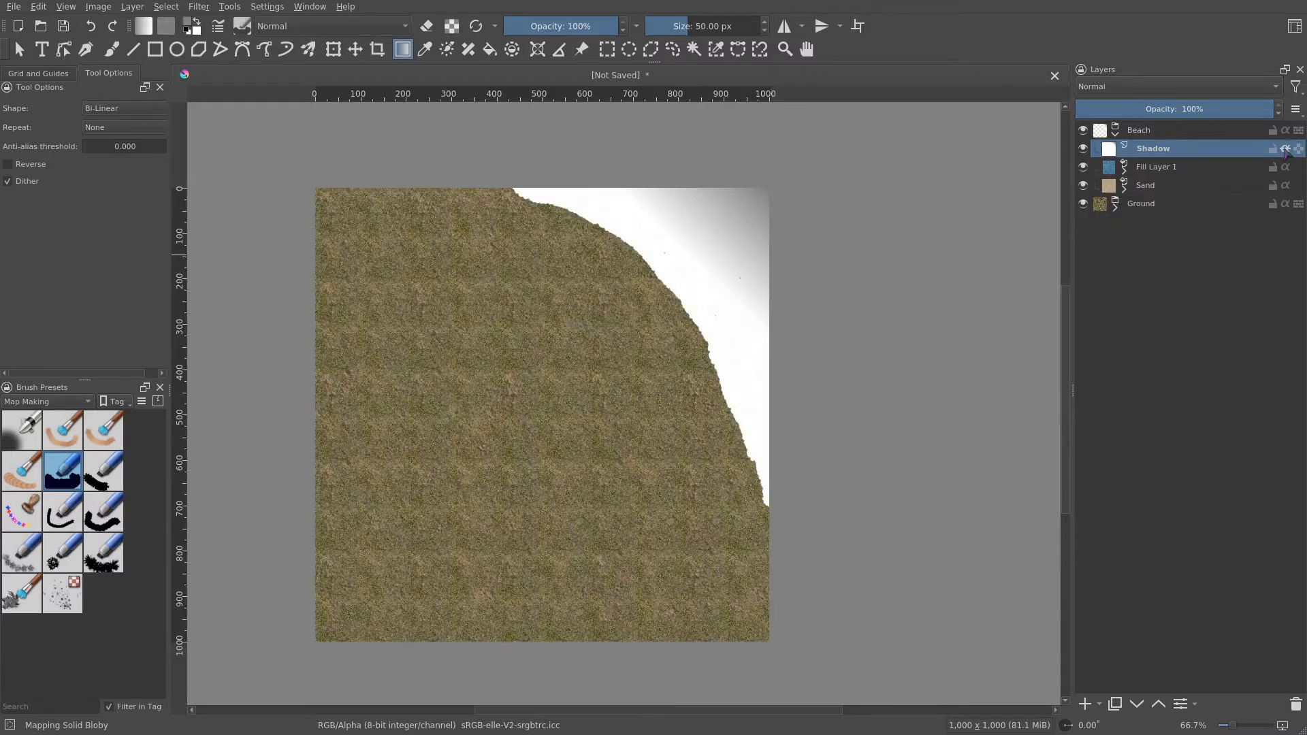
- Set the Shadow layer's blending mode to Multiply
scroll(783, 268, "up", 1, "ctrl")
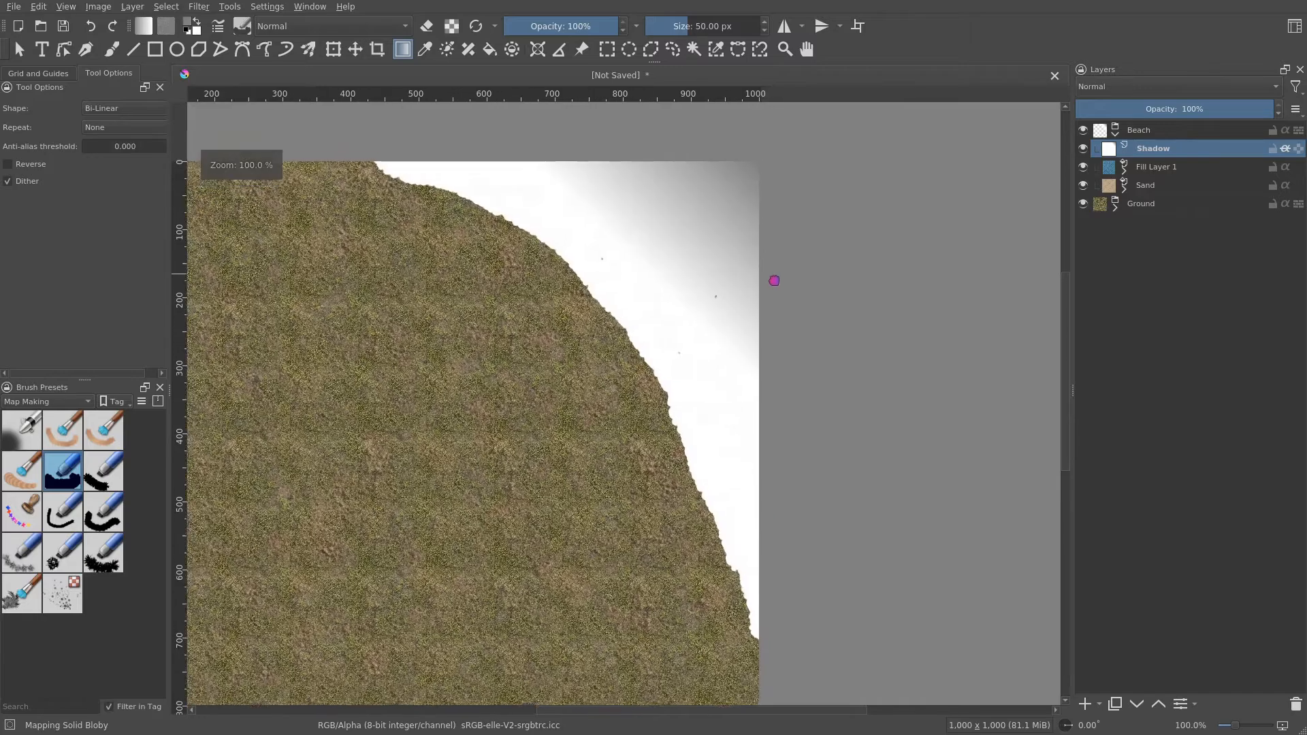
left_click_drag(766, 283, 777, 359)
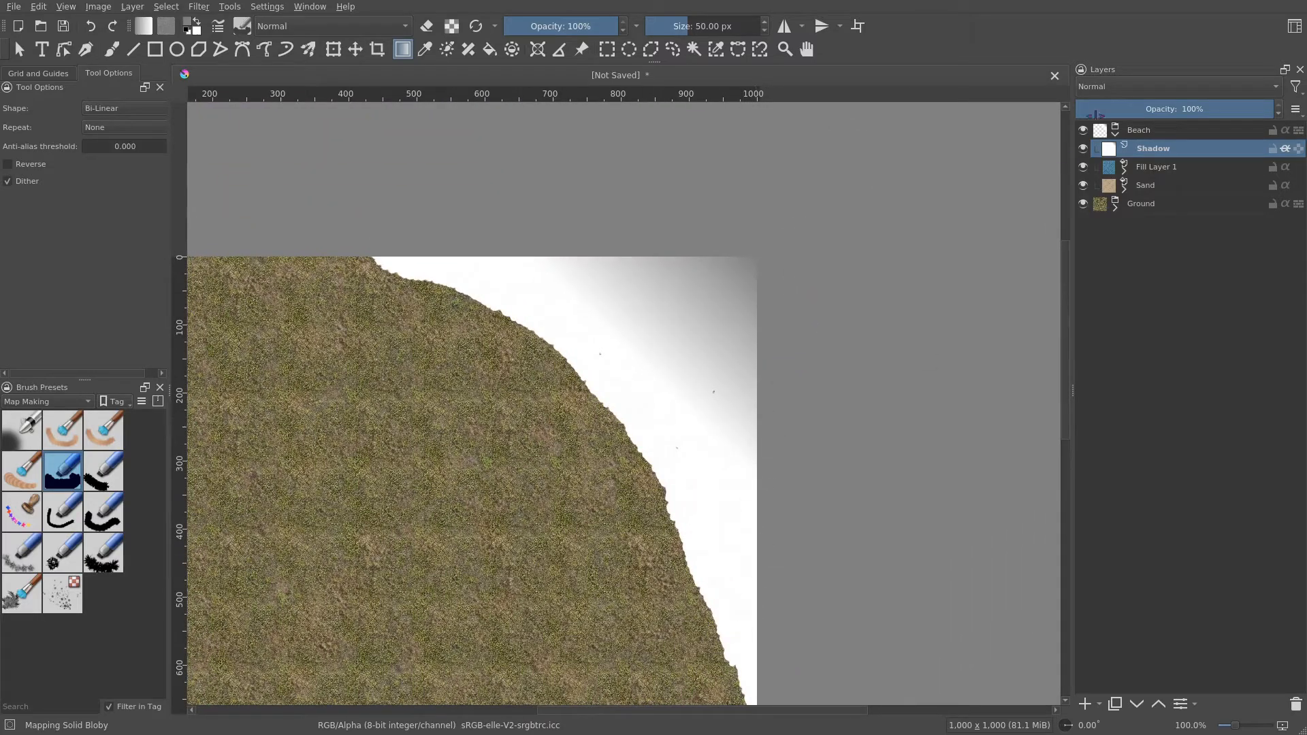
left_click(1126, 86)
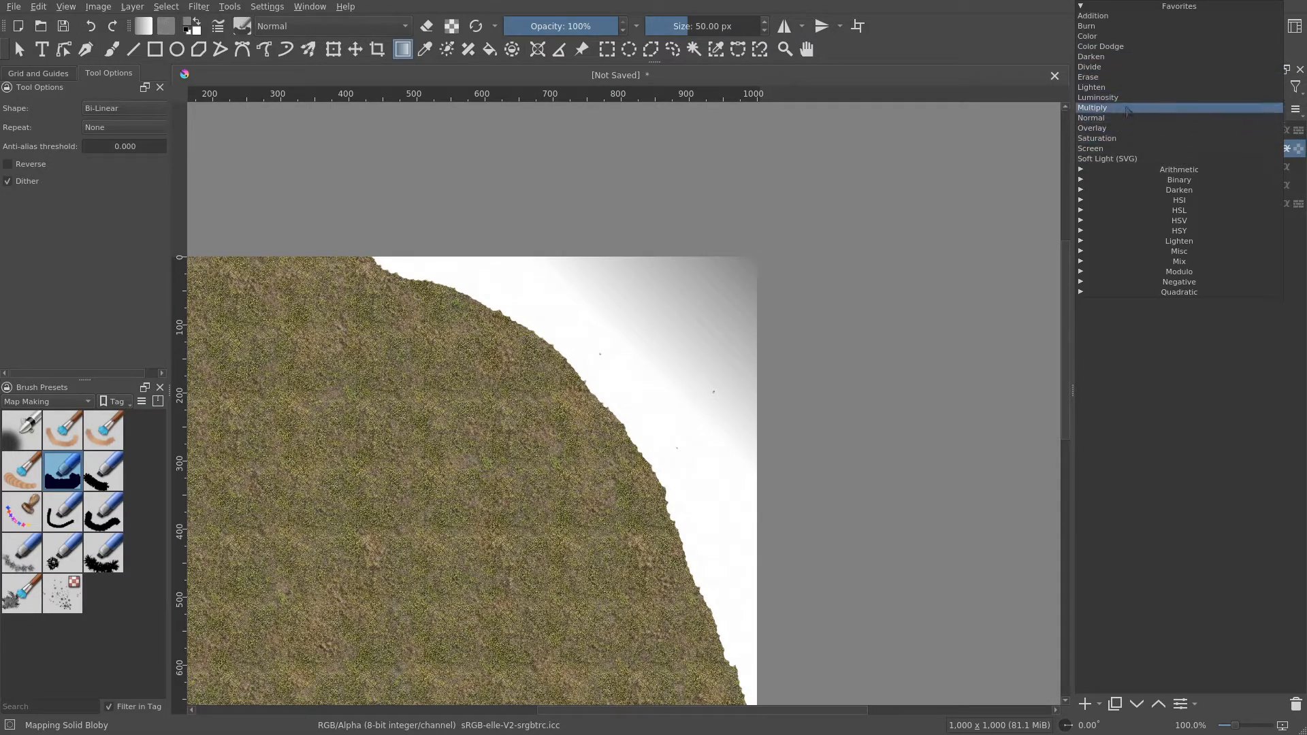
left_click(1127, 109)
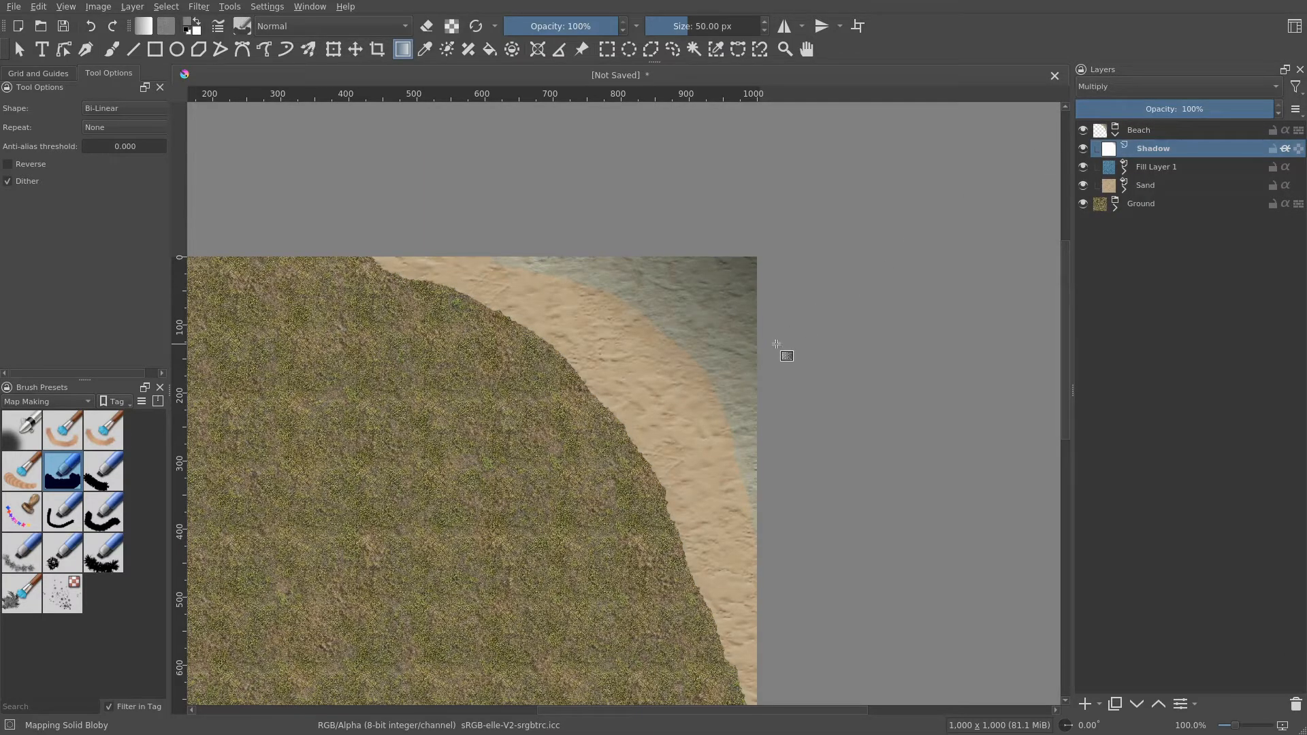
- Inspect the darkened water and shoreline at different zoom levels
left_click_drag(809, 359, 809, 399)
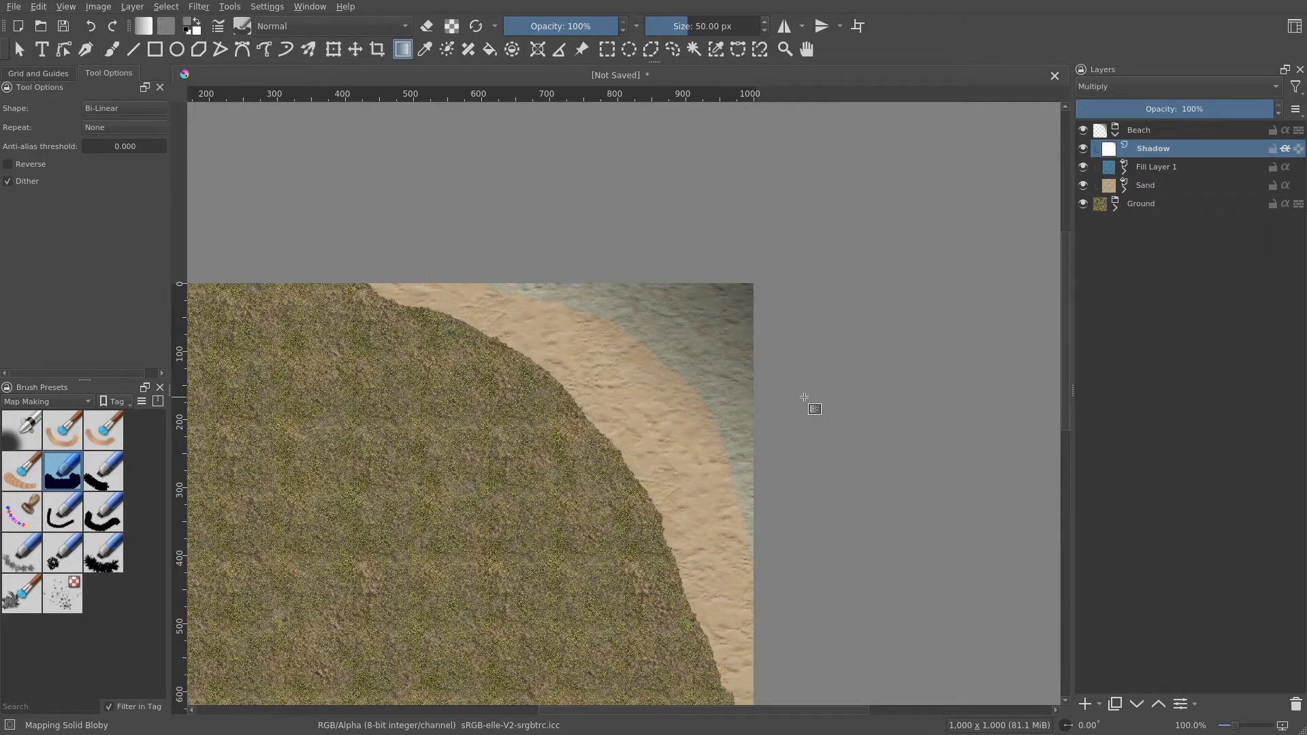
left_click_drag(772, 414, 796, 455)
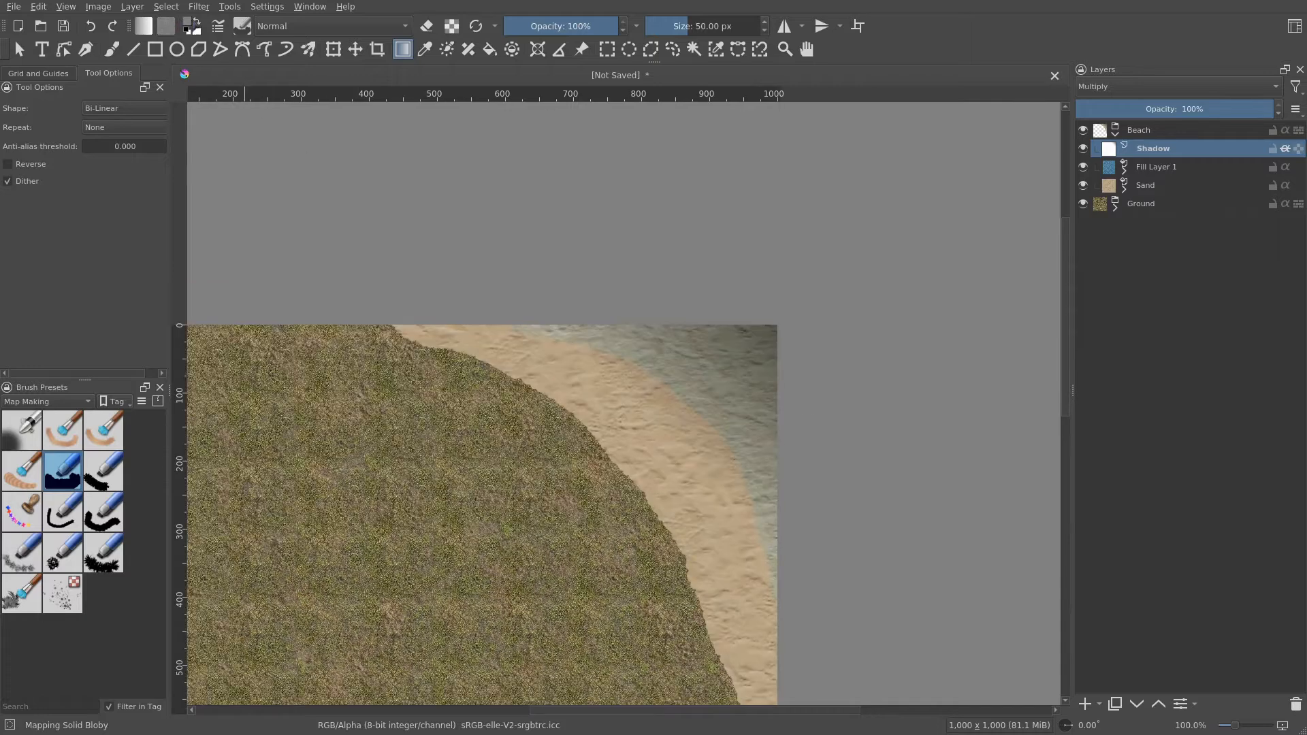
left_click(196, 21)
scroll(788, 283, "down", 1)
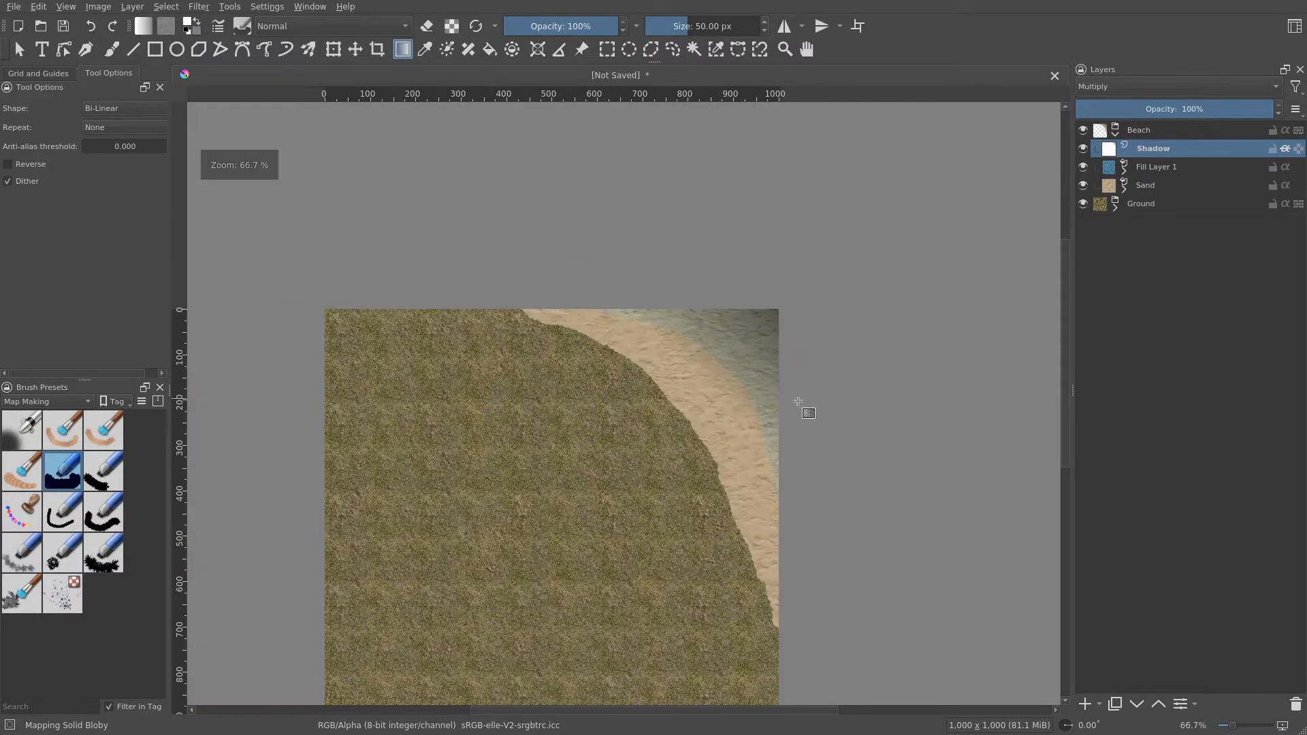
left_click_drag(802, 403, 813, 368)
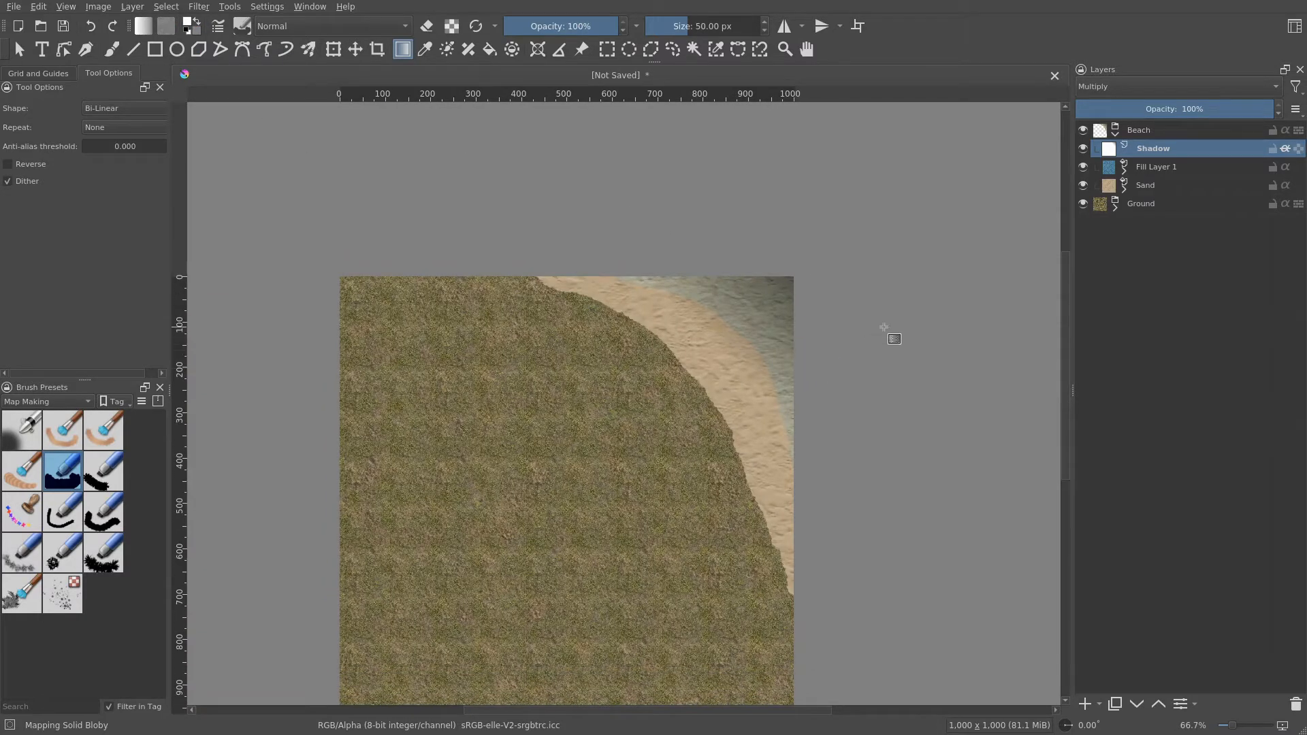
scroll(884, 327, "up", 3)
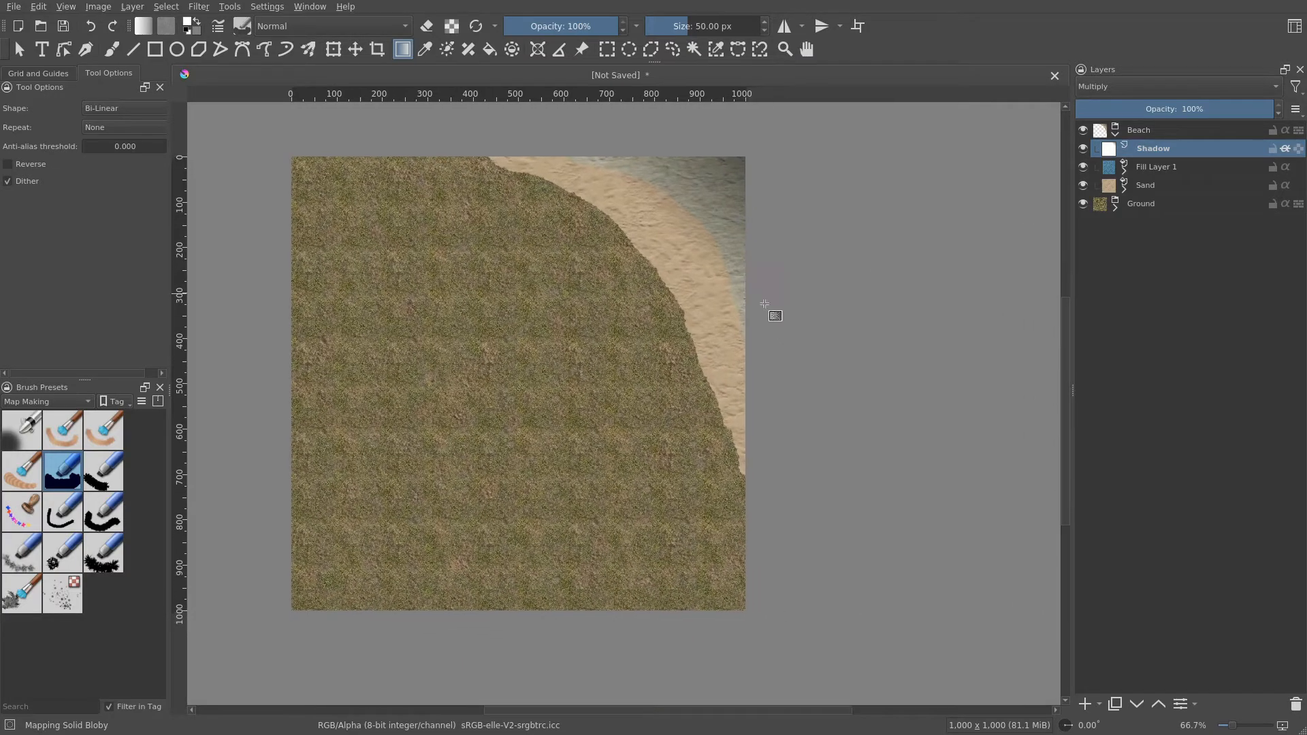
scroll(758, 430, "down", 1)
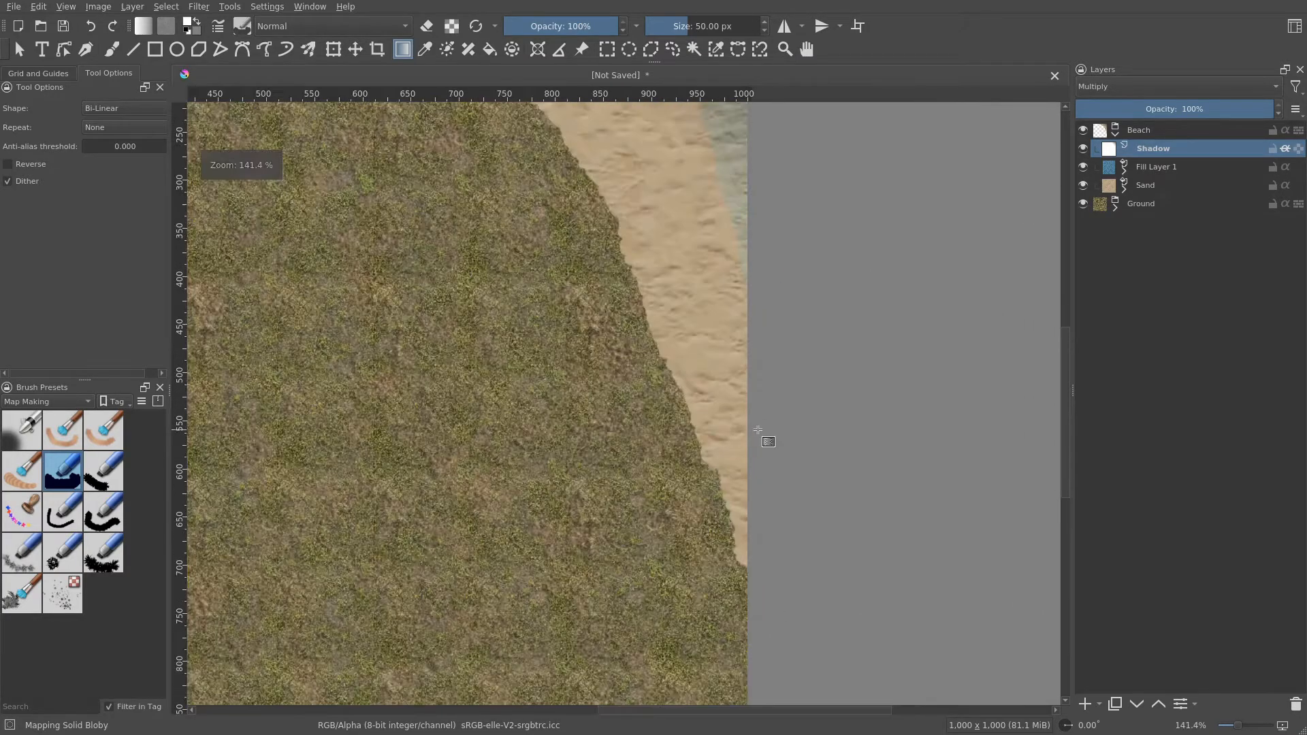
left_click_drag(721, 300, 858, 487)
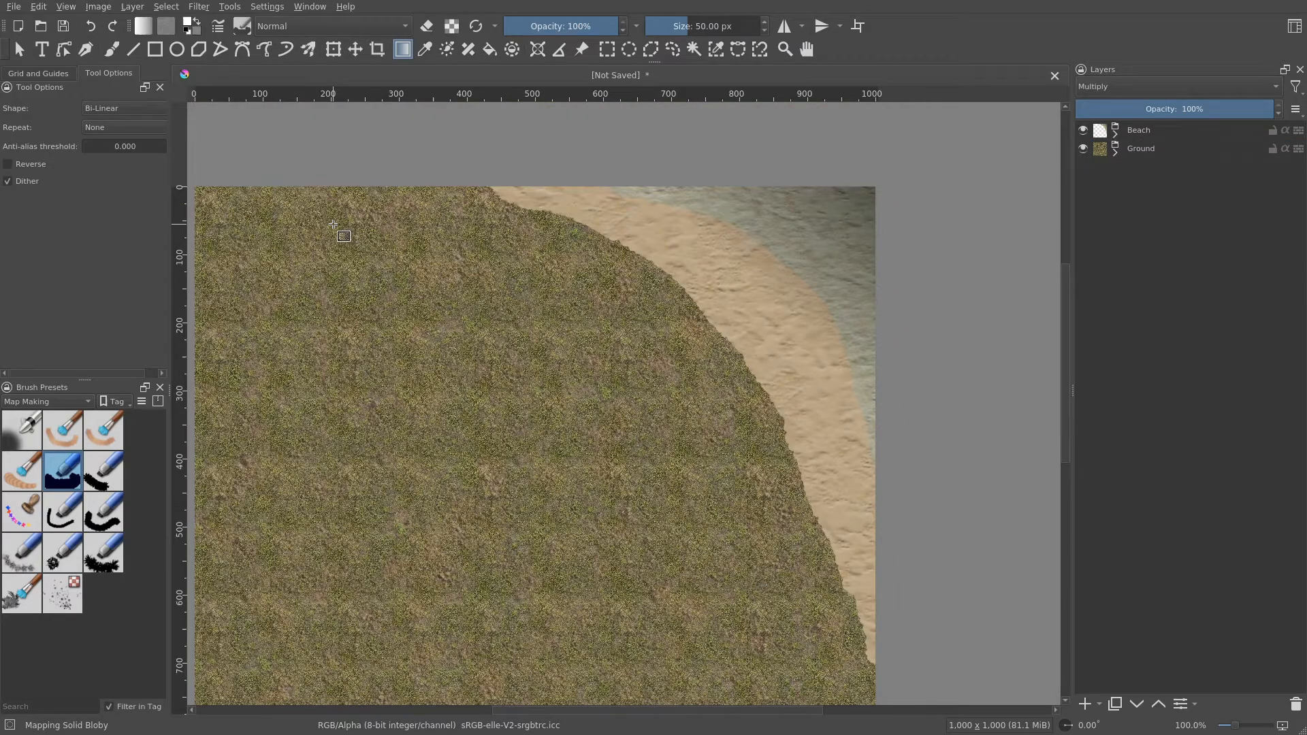
left_click_drag(570, 355, 604, 274)
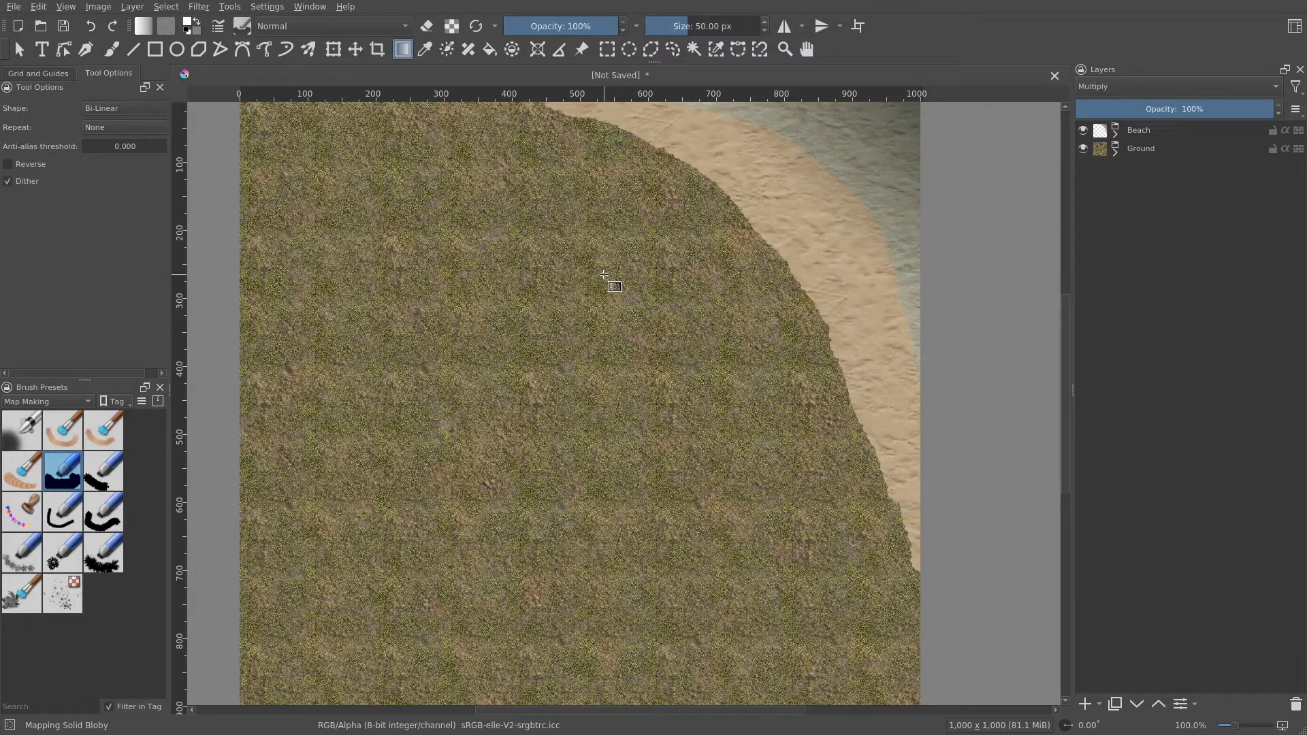
- Turn on the canvas grid and set its spacing to 50 px
left_click(50, 75)
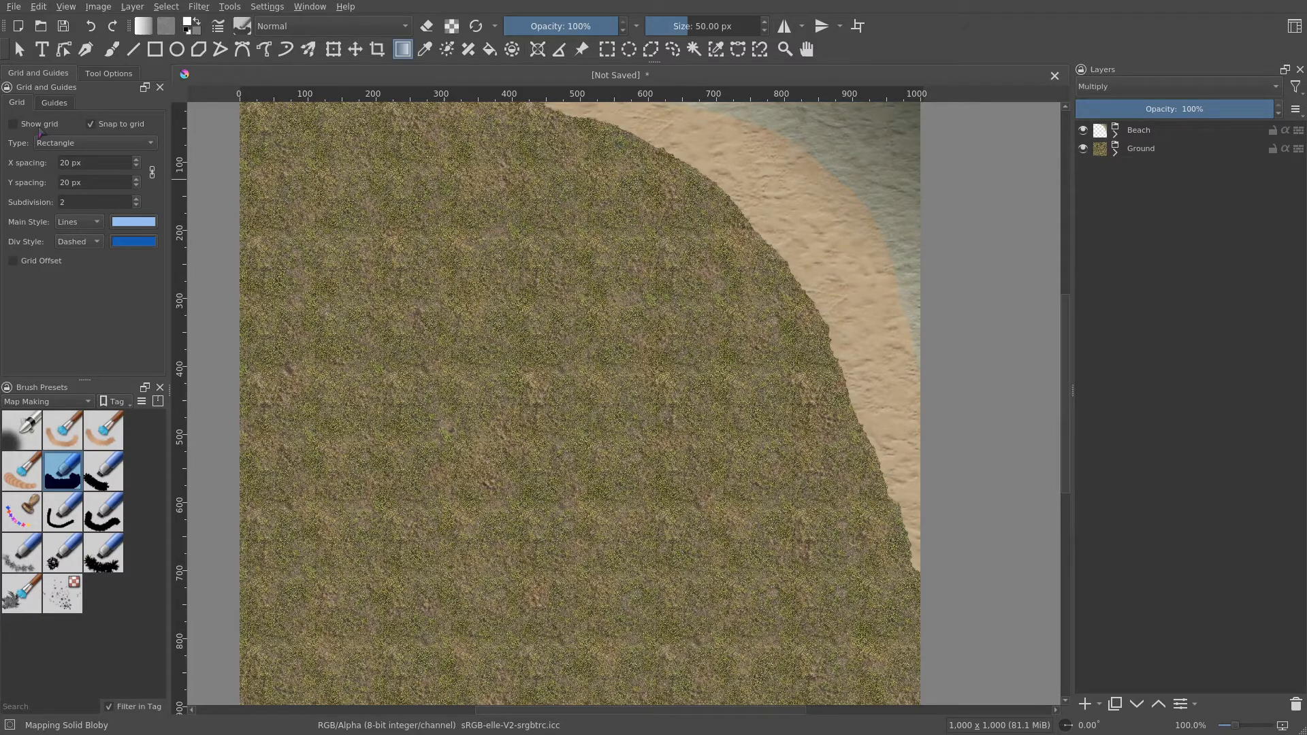
left_click(40, 131)
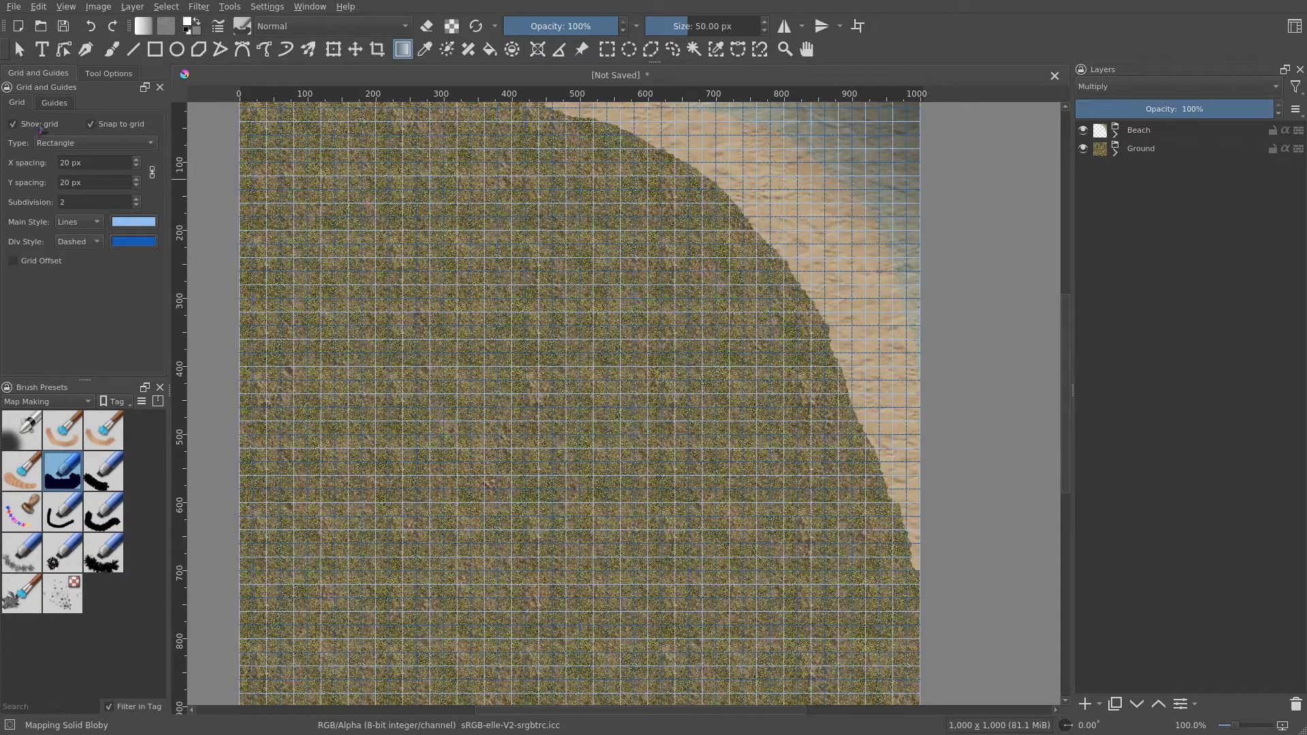
left_click_drag(68, 162, 19, 161)
type("50")
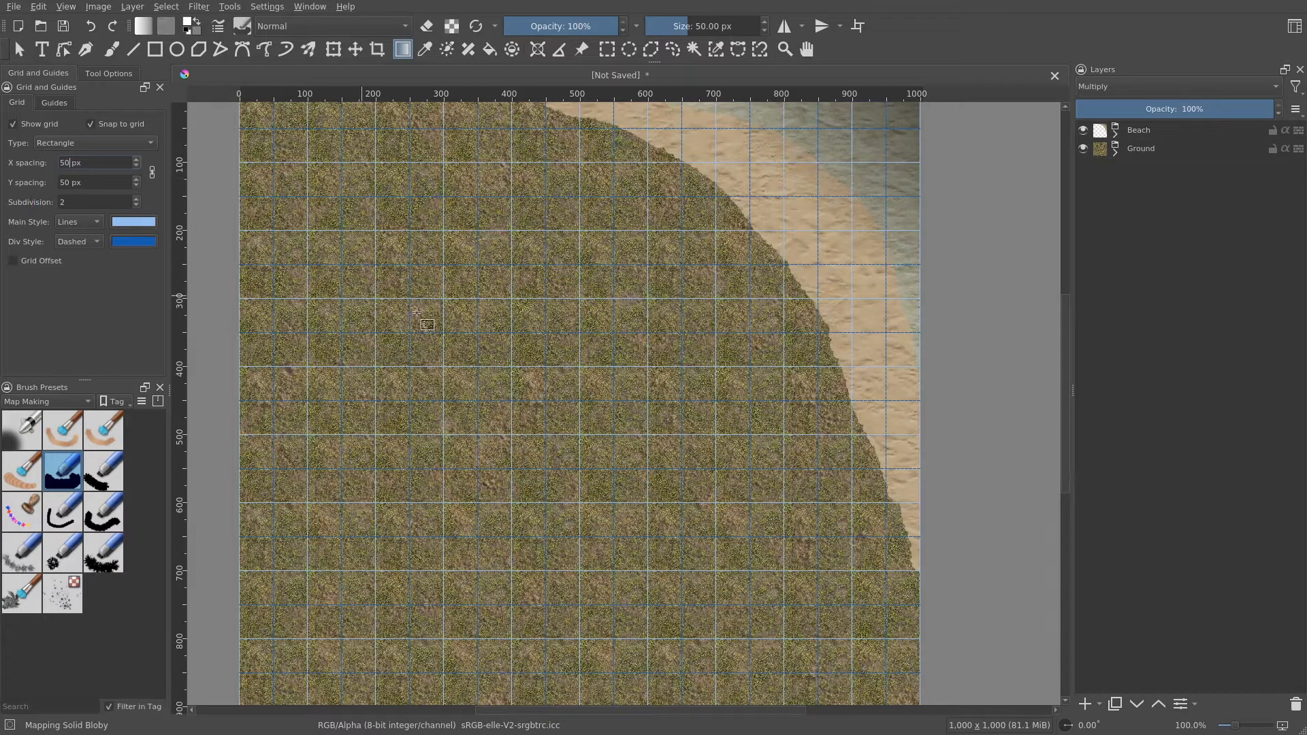
- Examine the grid over the map at different zoom levels
scroll(623, 408, "up", 3)
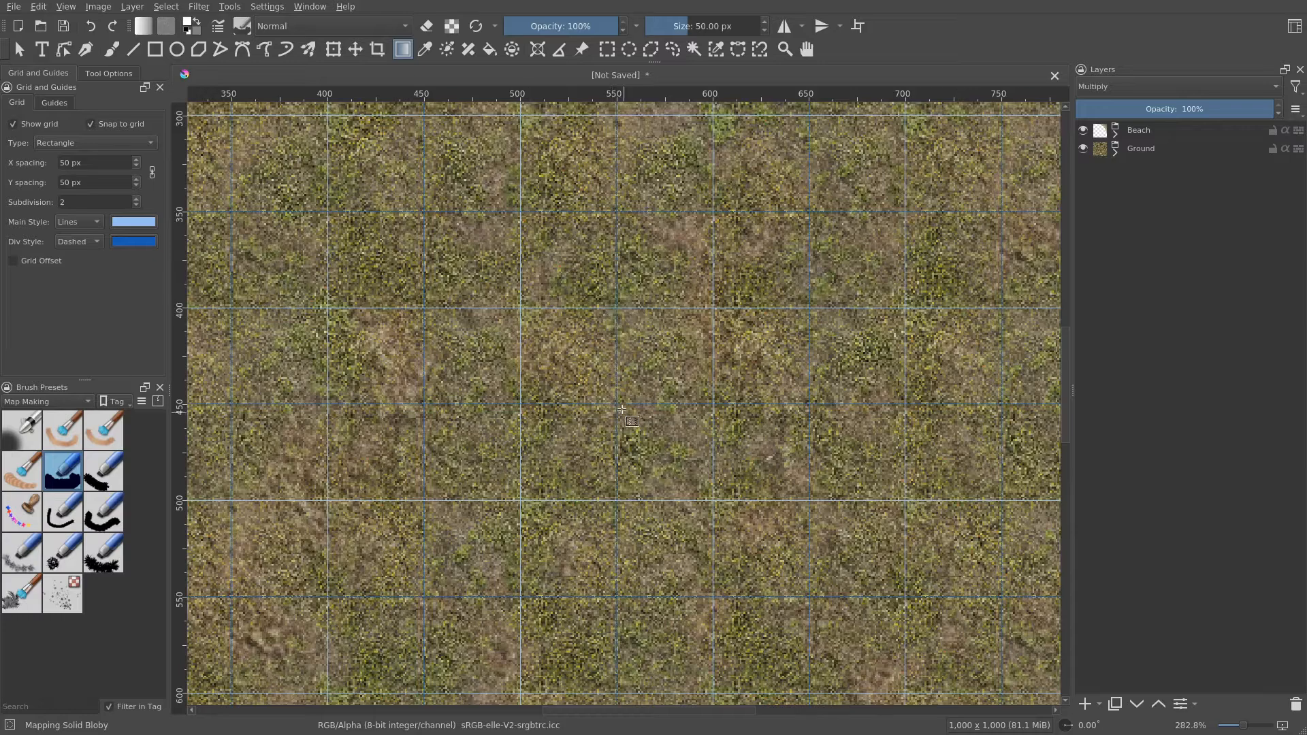
scroll(606, 402, "down", 2)
left_click_drag(664, 434, 659, 482)
scroll(702, 410, "down", 1)
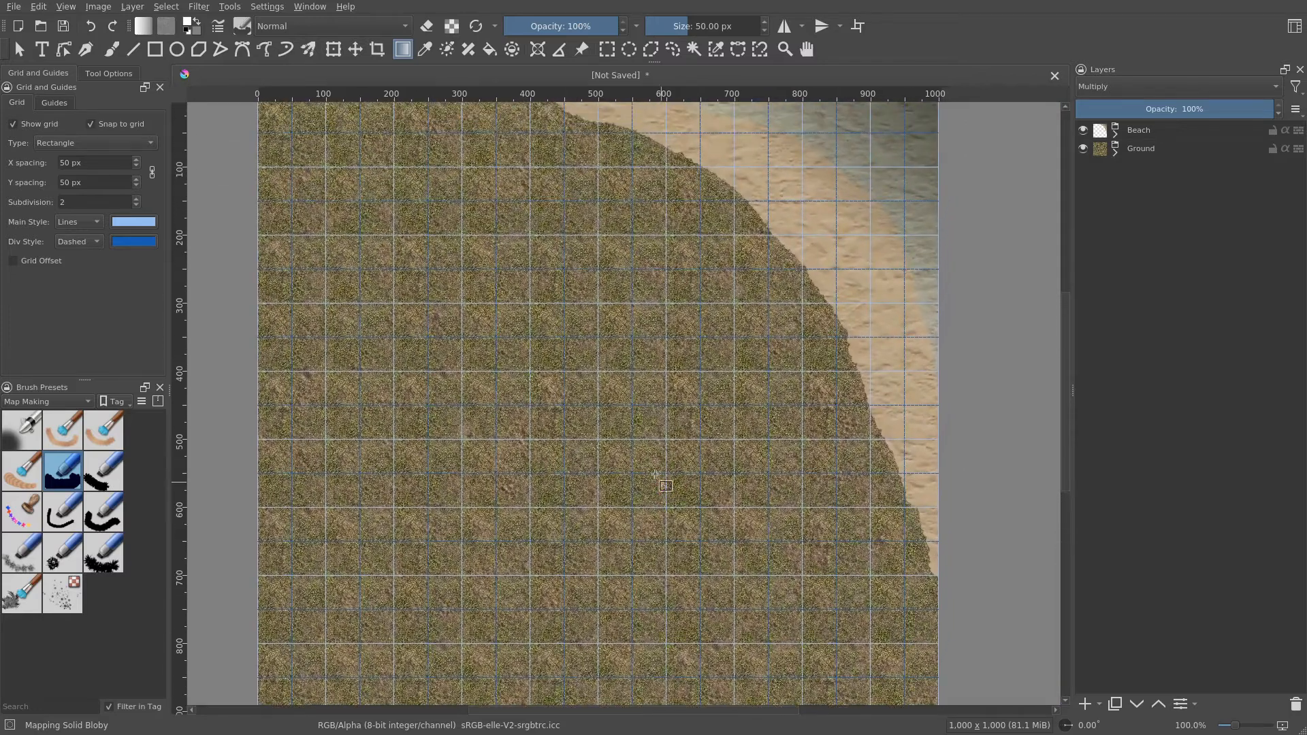
scroll(632, 405, "up", 1)
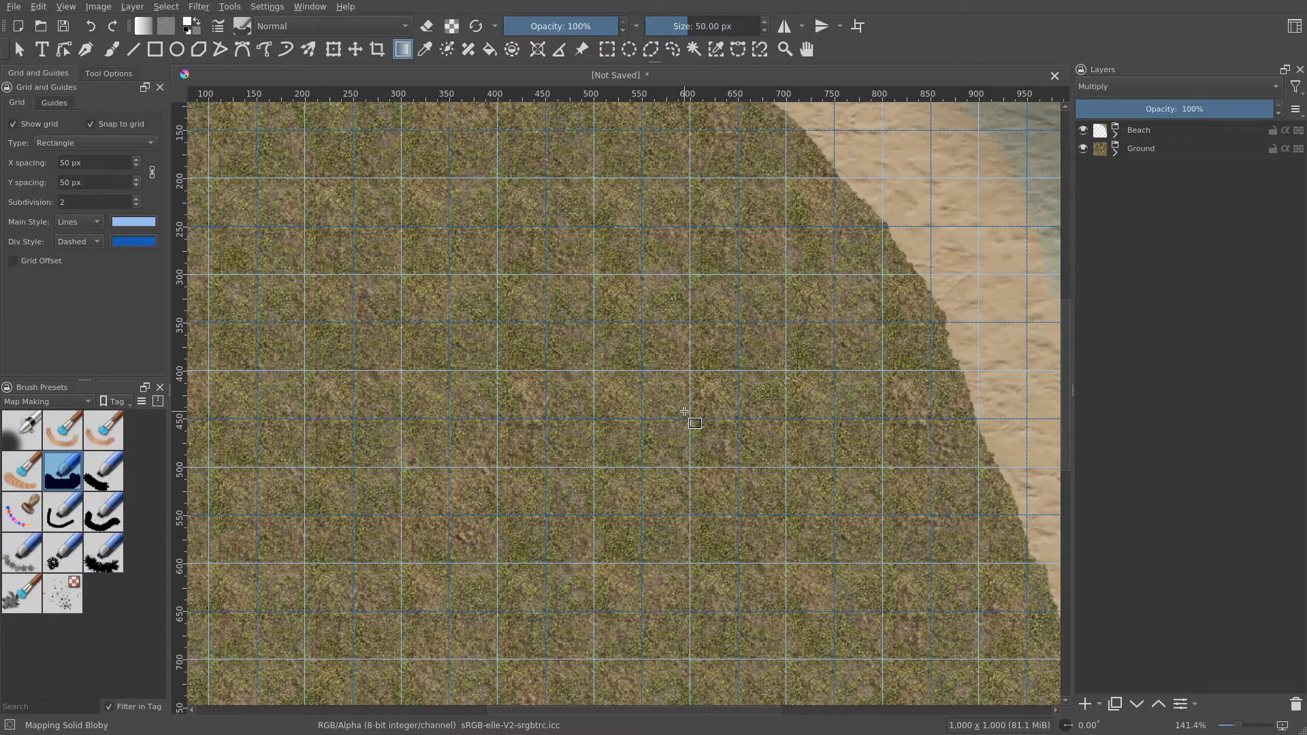
scroll(684, 411, "down", 1)
left_click_drag(679, 449, 655, 488)
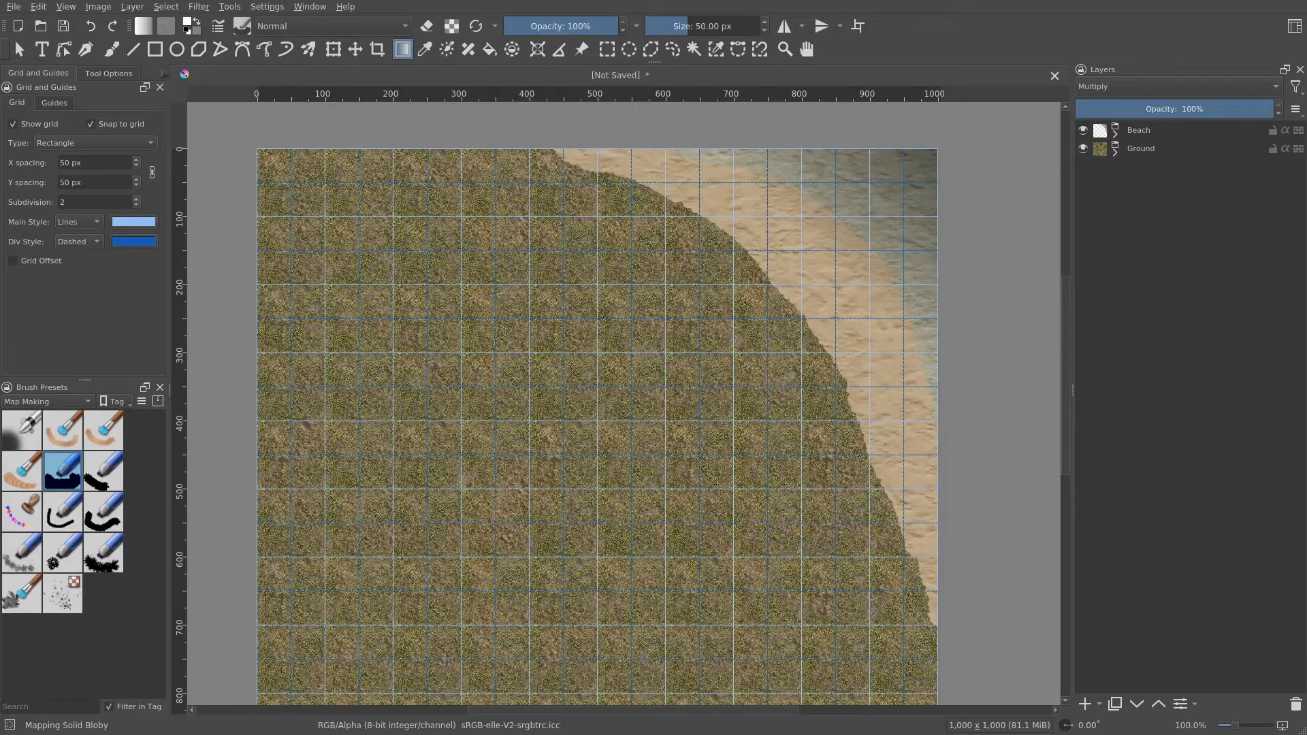
left_click(156, 50)
left_click(224, 54)
left_click_drag(628, 418, 597, 439)
scroll(514, 365, "up", 1)
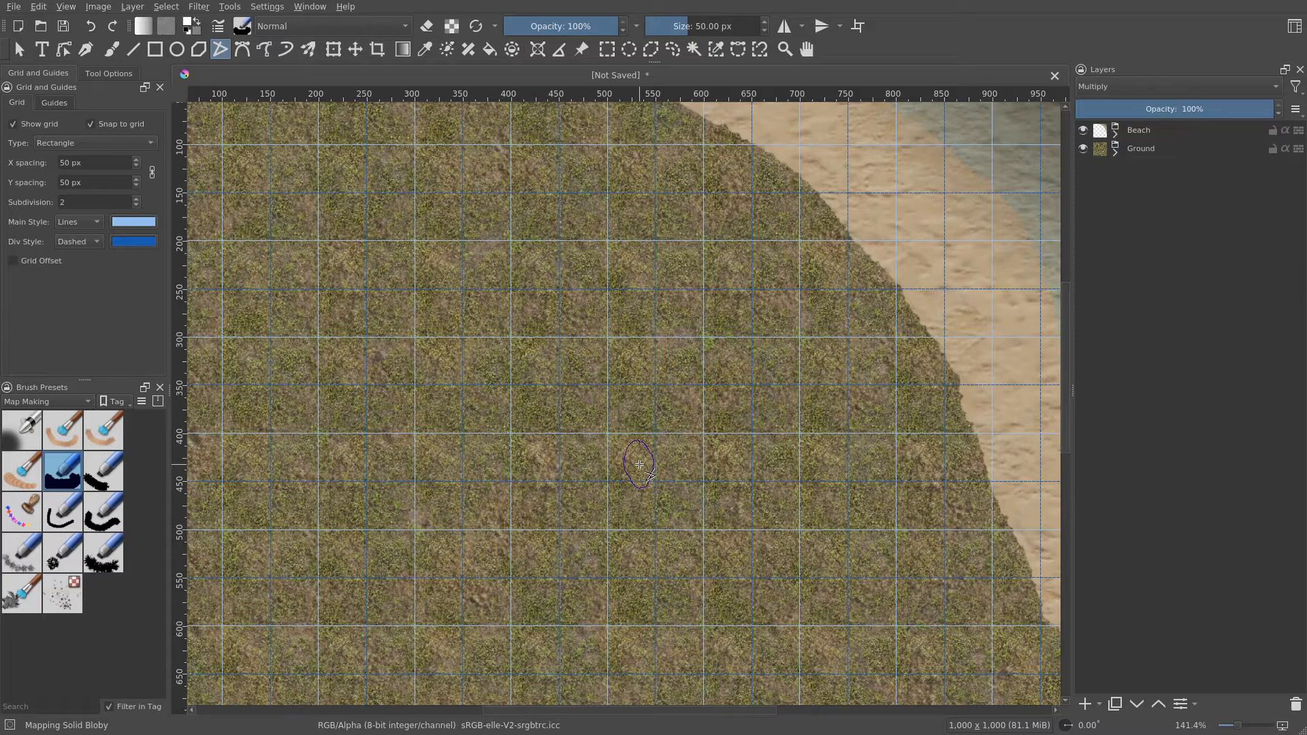
left_click(150, 57)
left_click(267, 7)
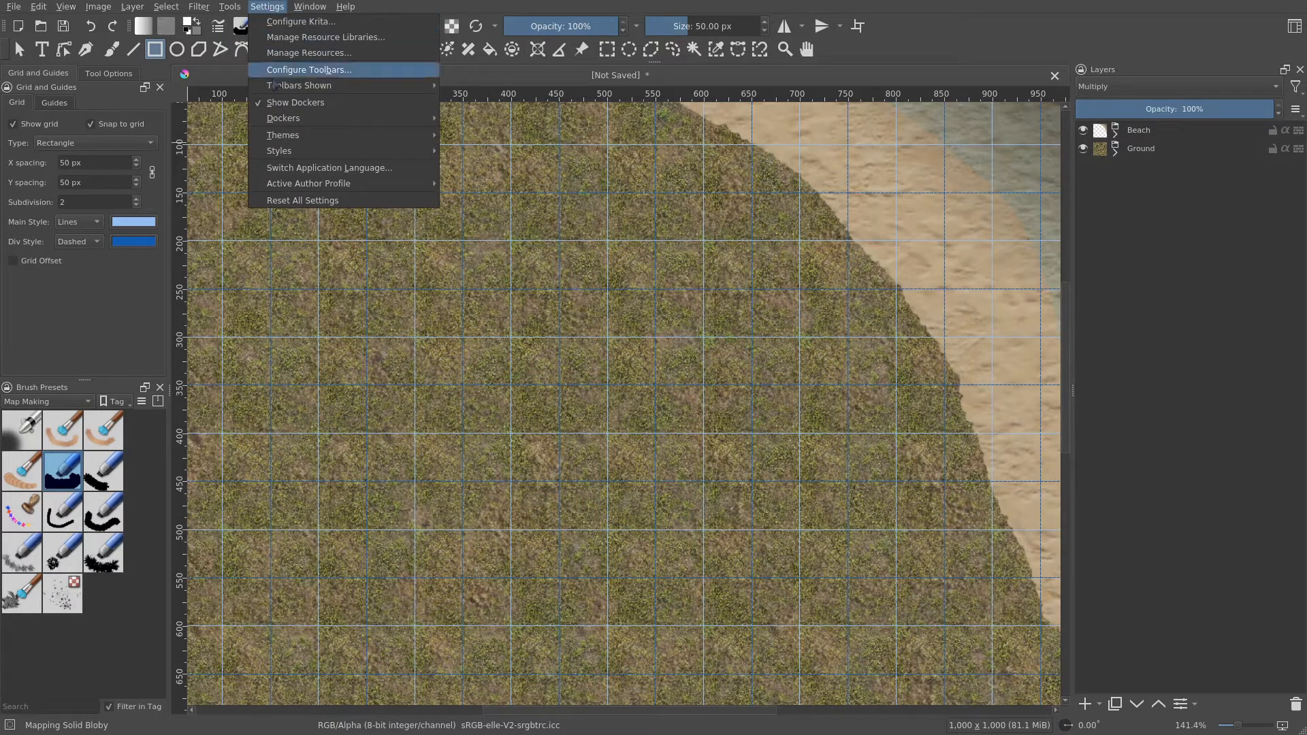
mouse_move(324, 120)
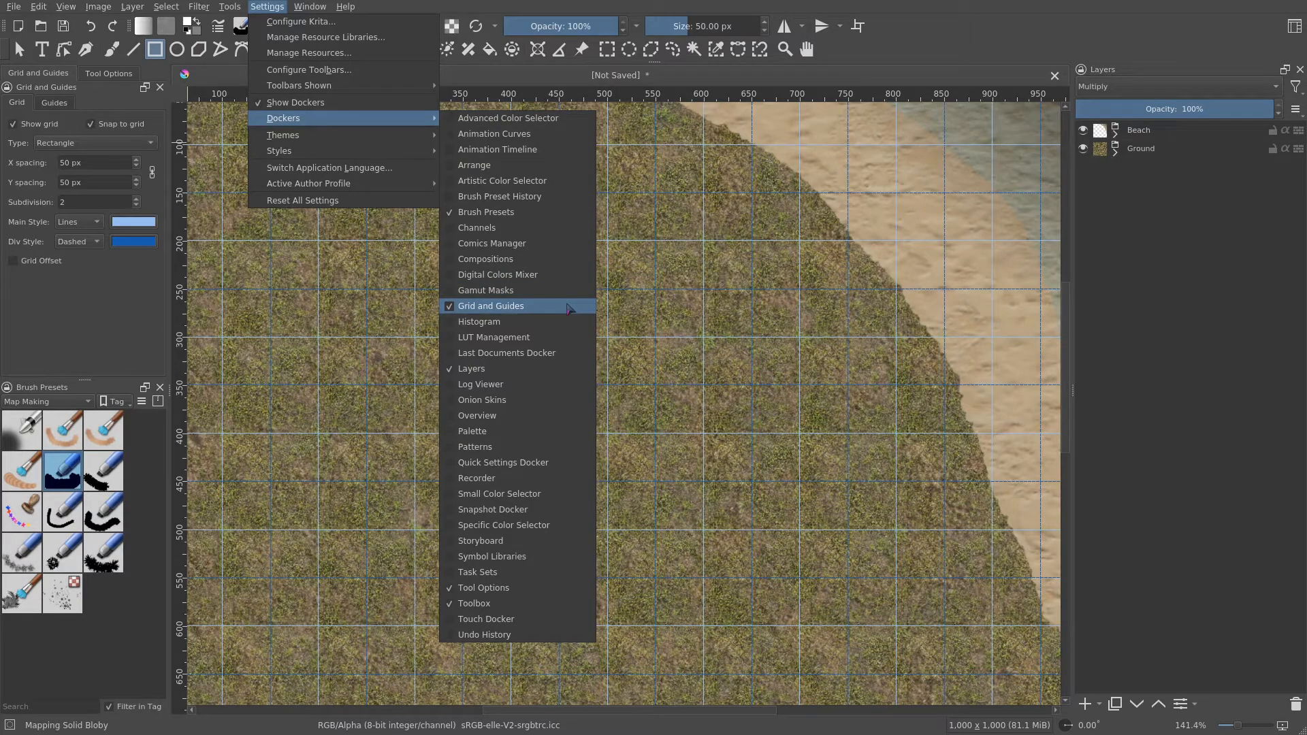
key("Escape")
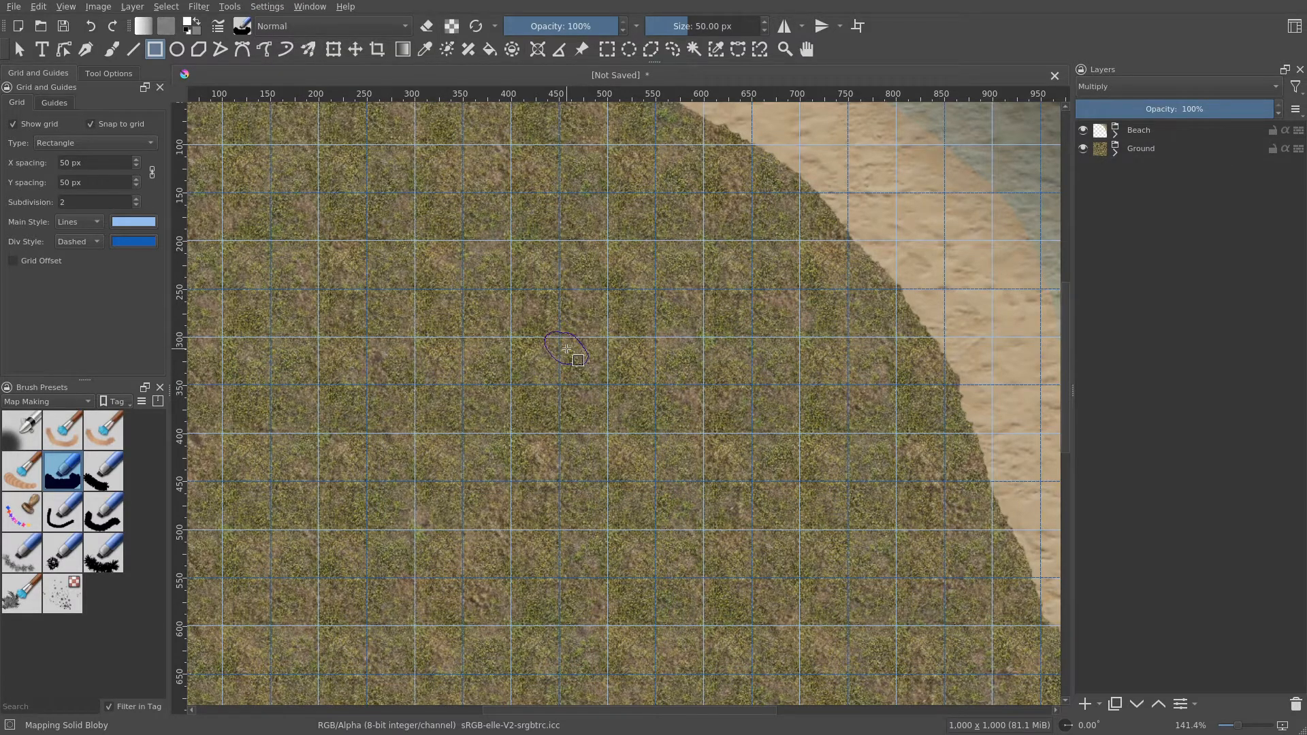
scroll(572, 357, "down", 2)
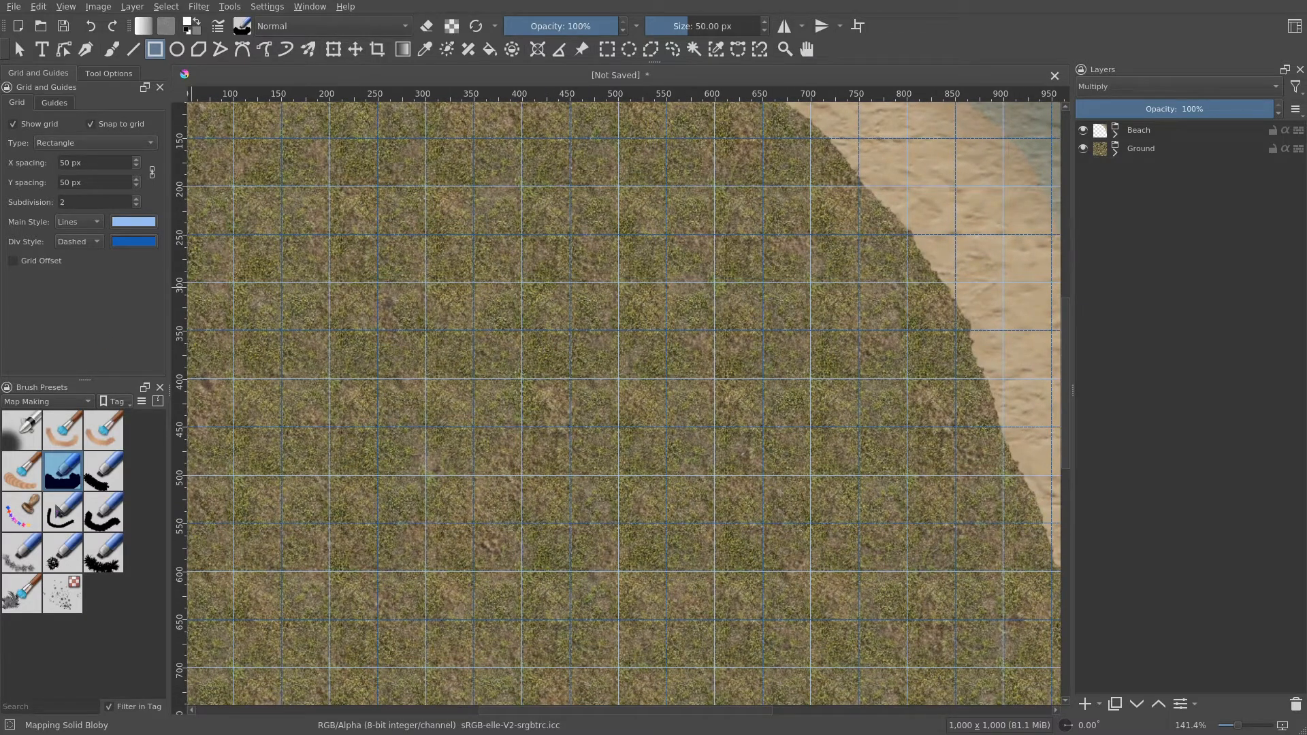
- Select the Mapping Solid Follow brush preset and review its brush tip and rotation settings in the brush editor
mouse_move(59, 512)
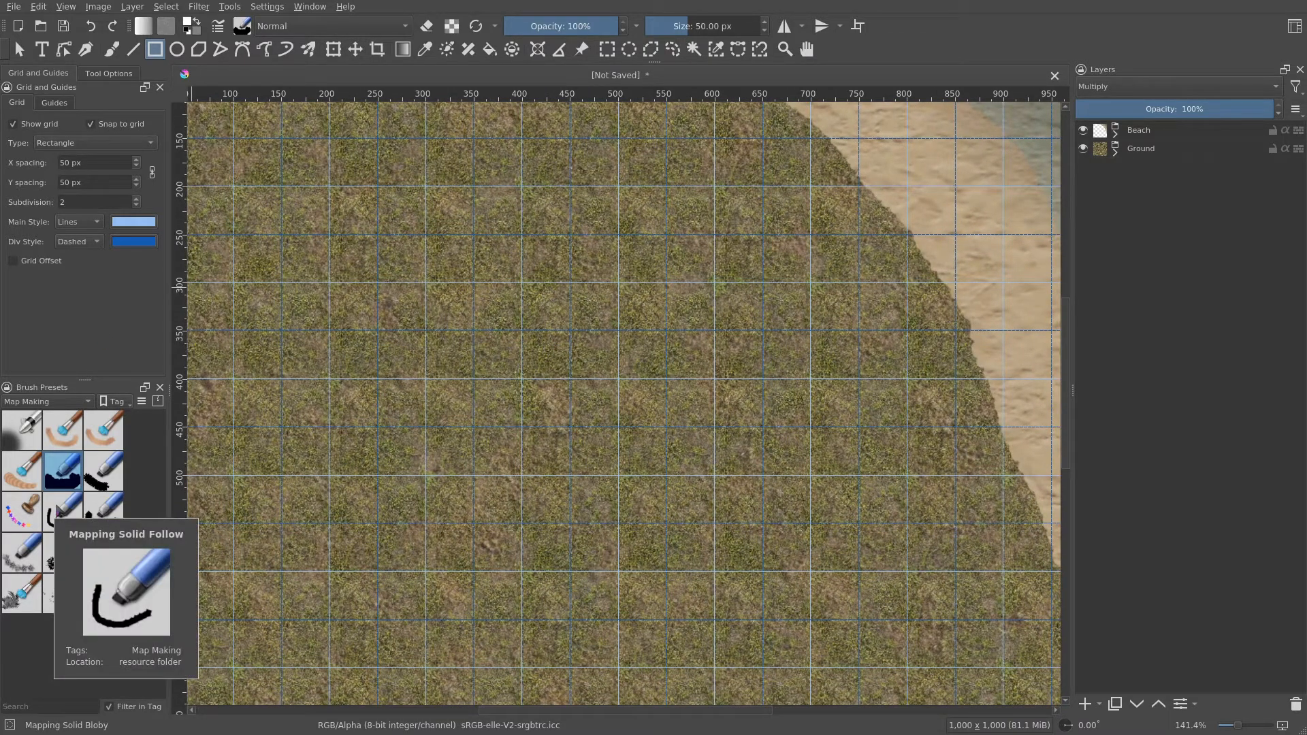
left_click(60, 511)
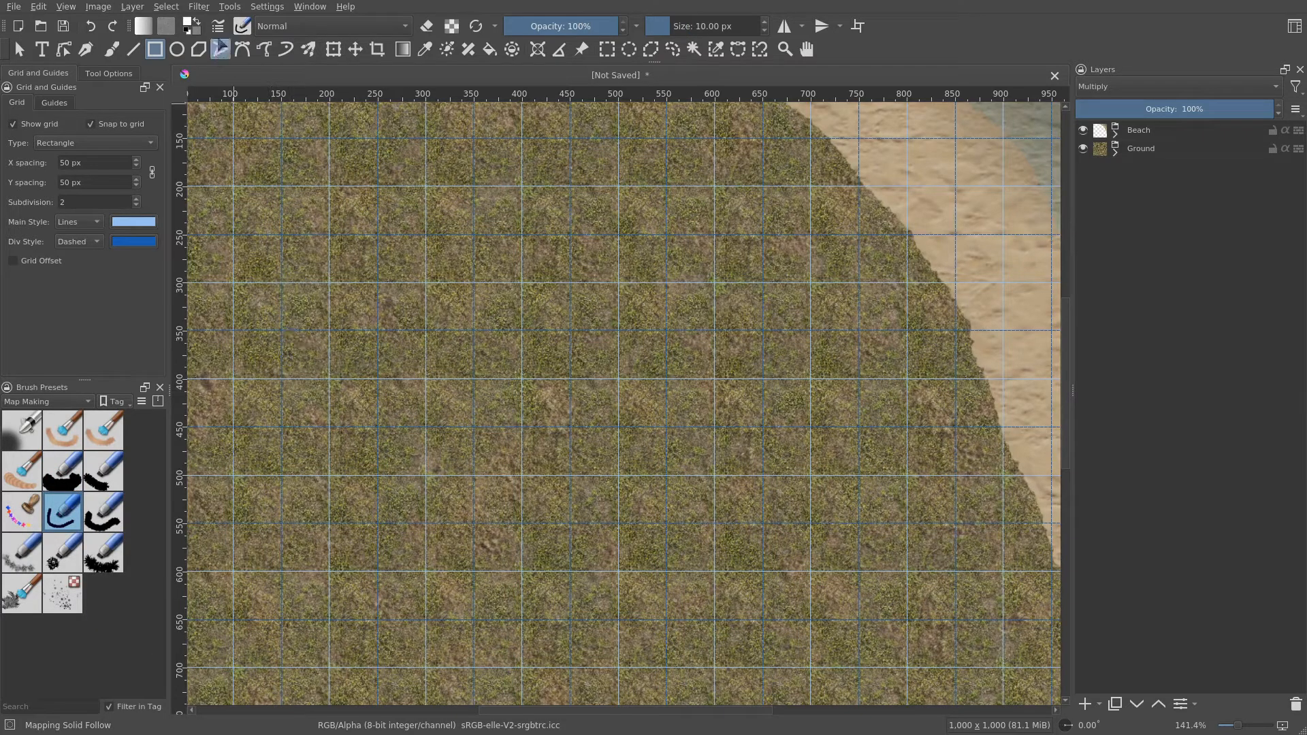
left_click(218, 26)
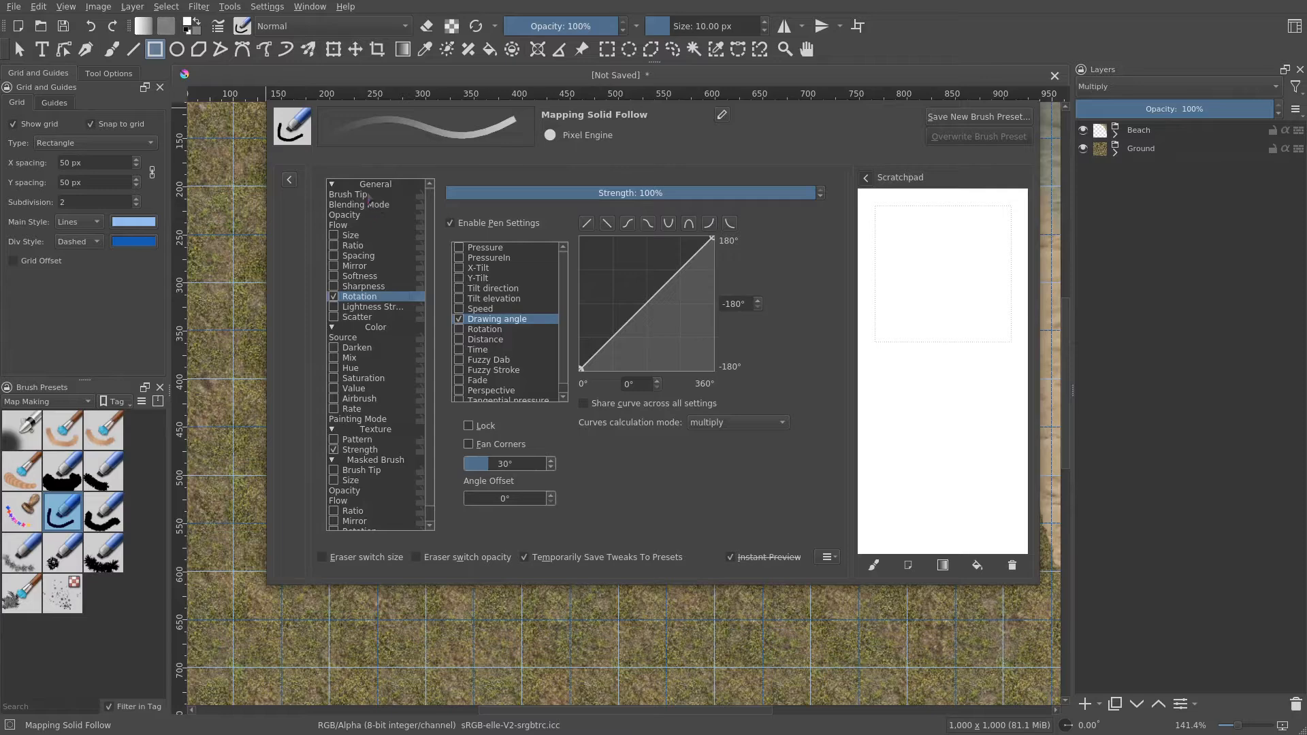
left_click(361, 195)
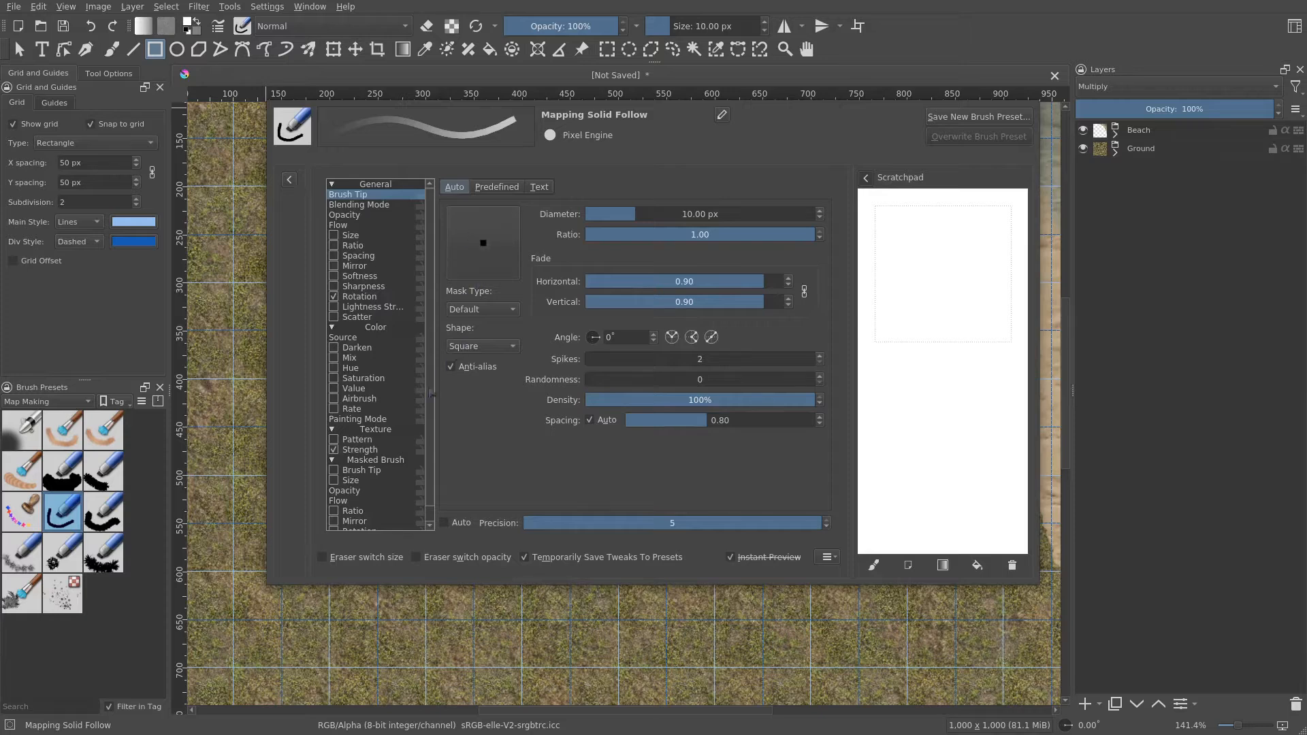
left_click(364, 302)
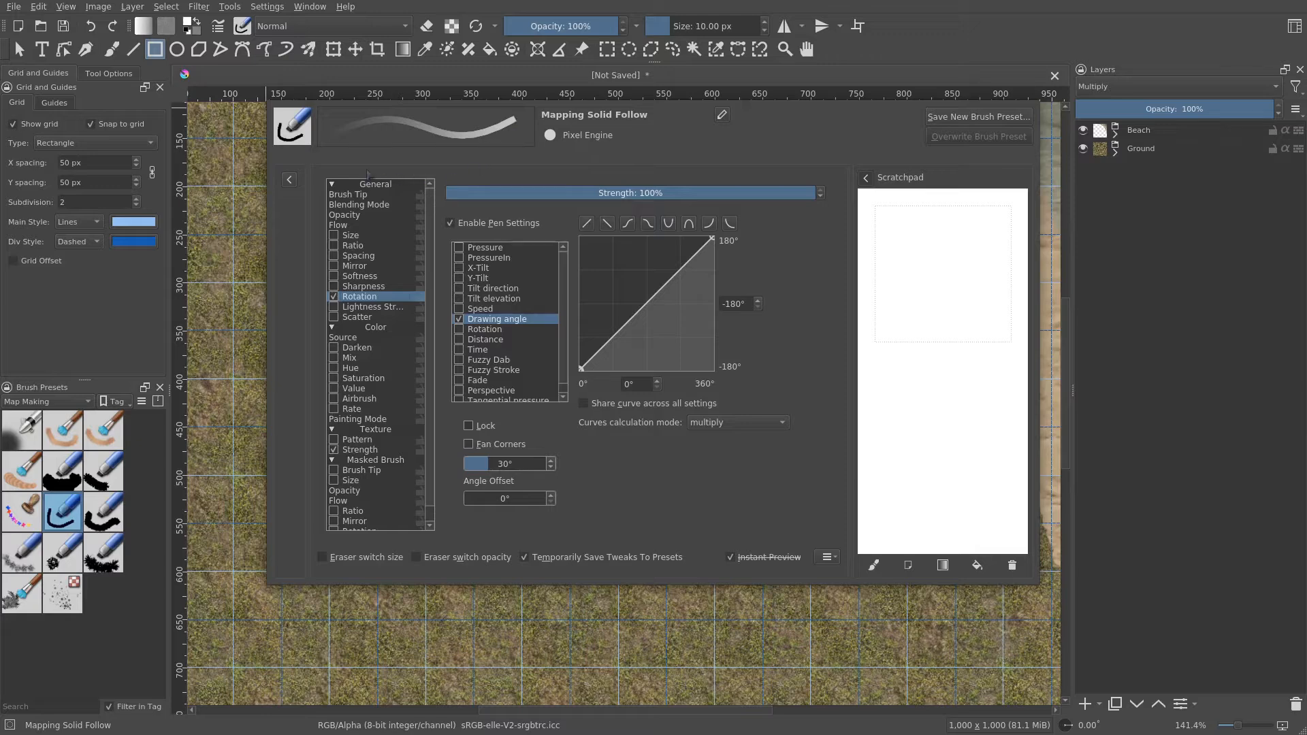
left_click(219, 29)
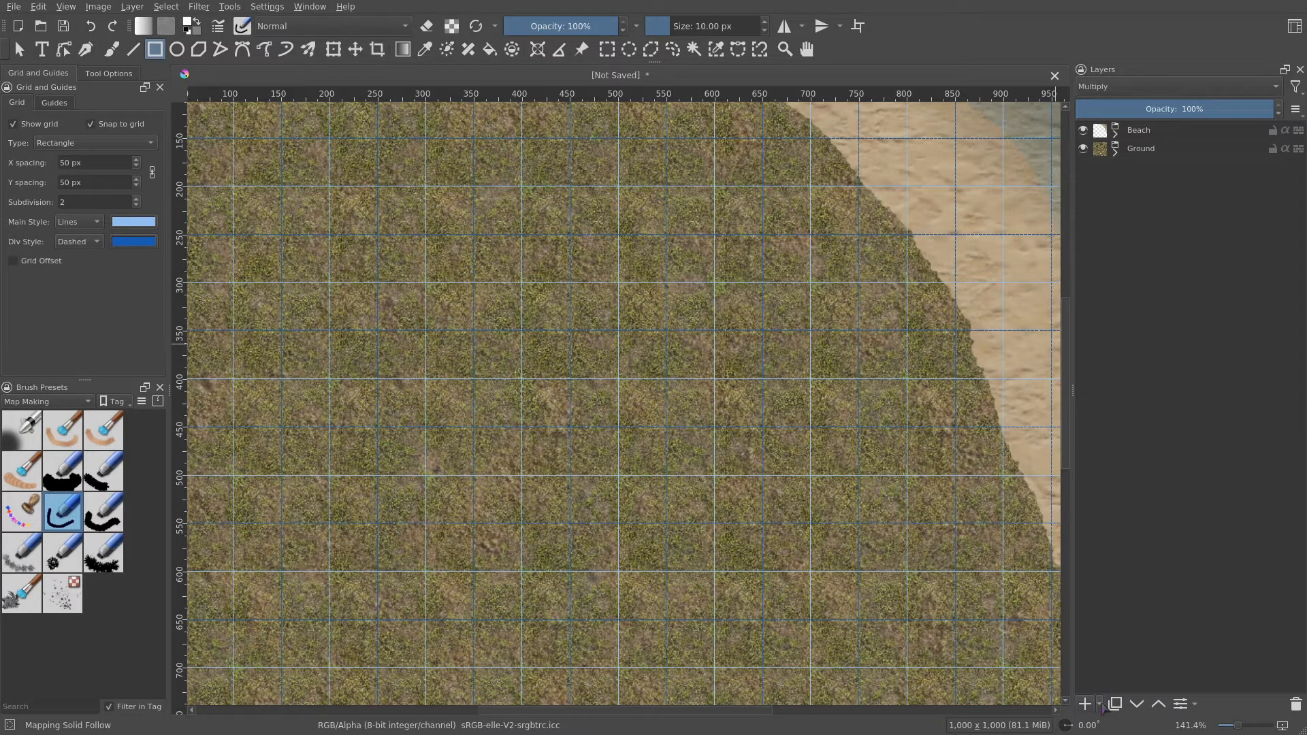
- Add a new group layer named Walls at the top of the stack and lock the Beach and Ground layers
left_click(1101, 706)
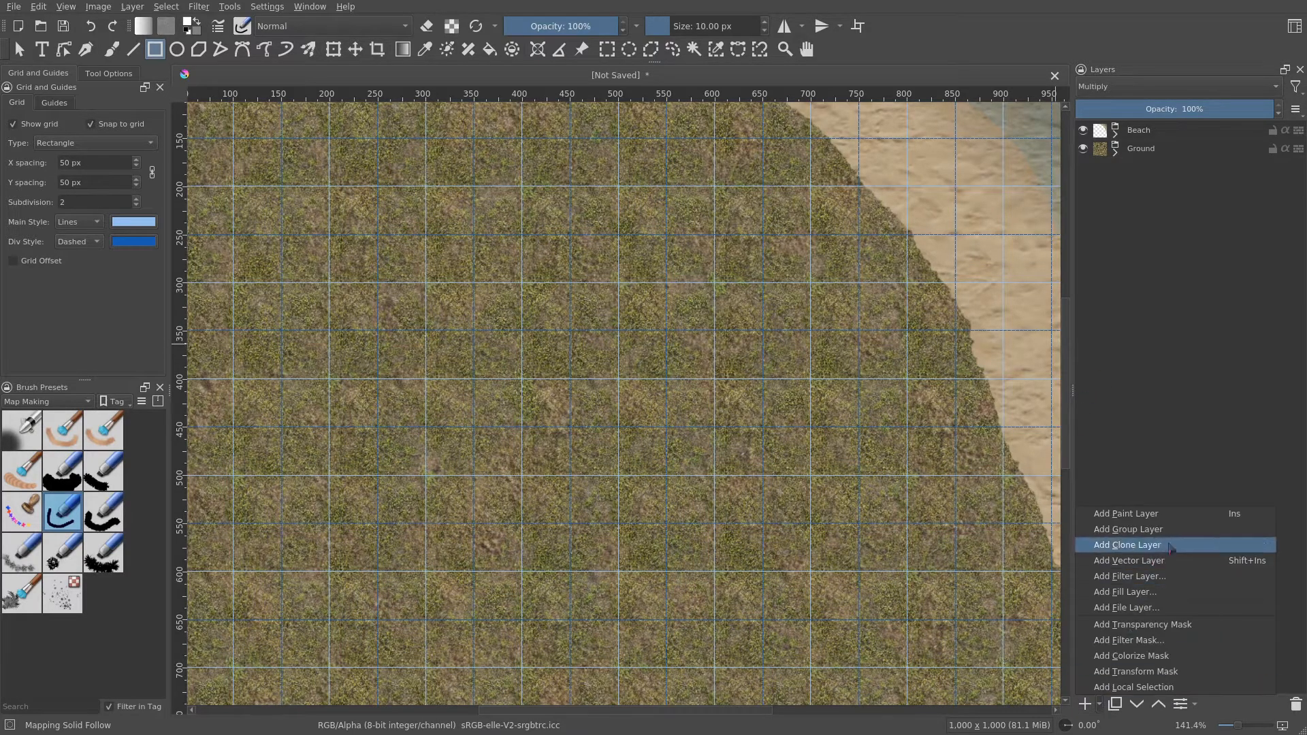
left_click(1144, 529)
left_click_drag(1157, 150, 1198, 130)
left_click(1115, 152)
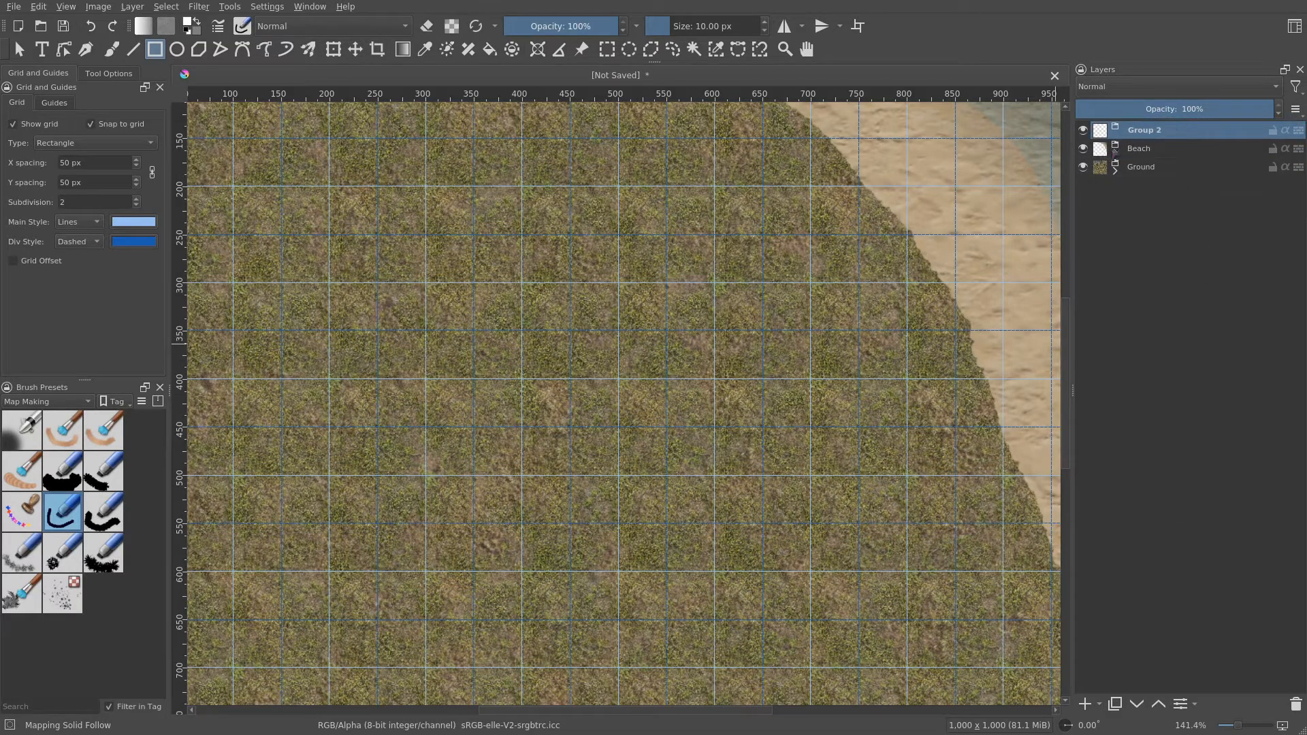
double_click(1130, 131)
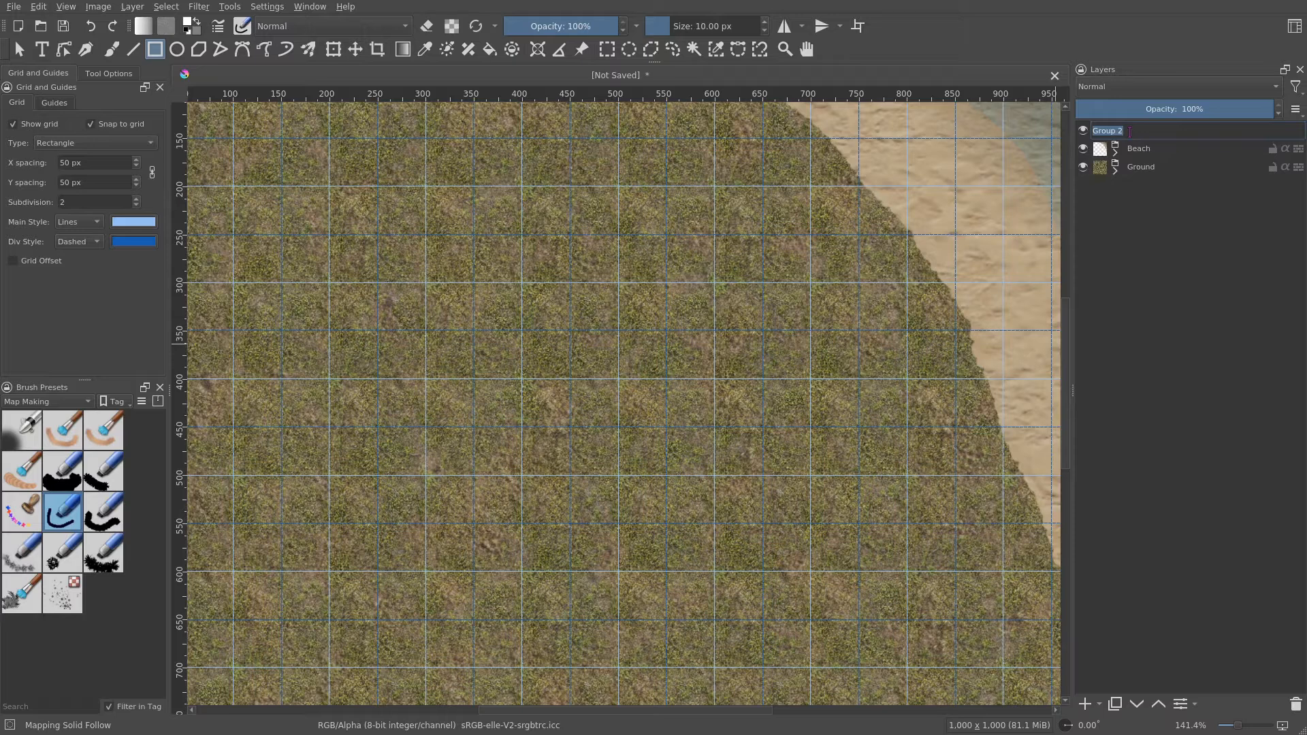
type("Walls")
key("Return")
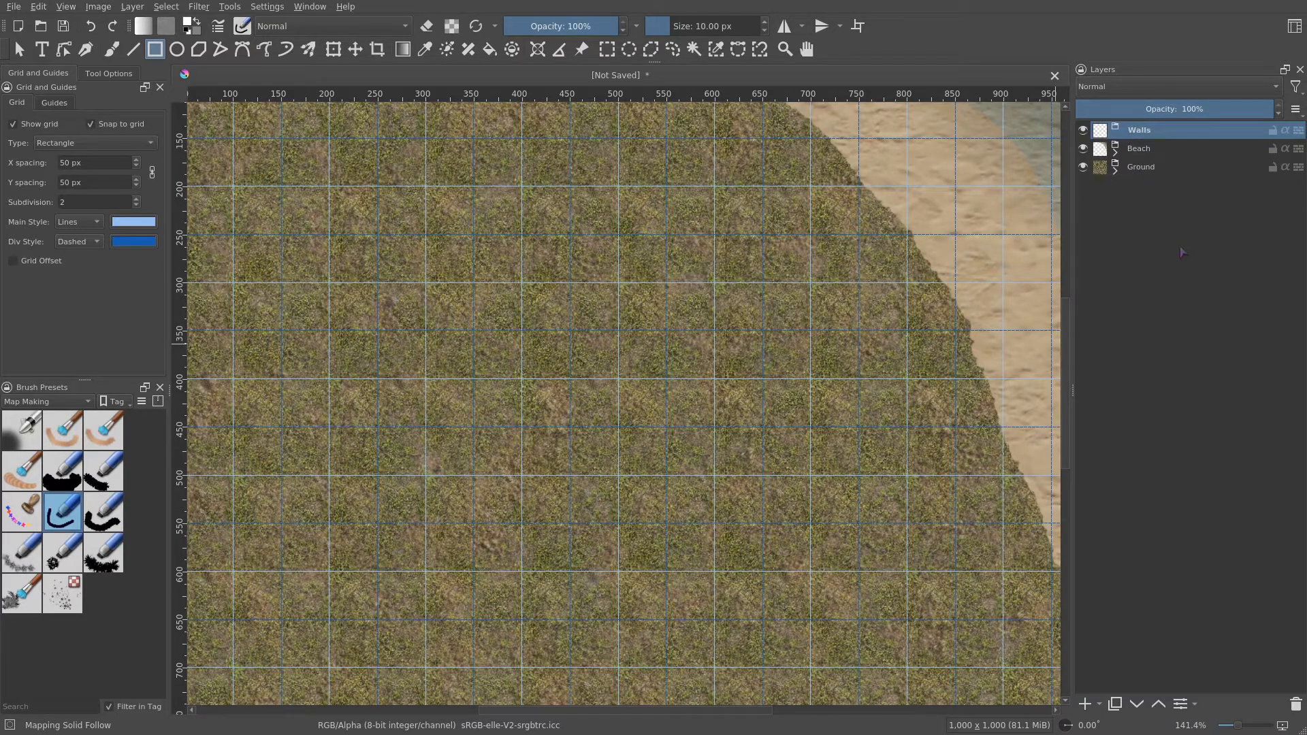
left_click(1273, 167)
left_click(1273, 149)
- Add a pattern fill layer inside Walls using the rpg_rocks_big pattern scaled to 30% width and height
left_click(1101, 705)
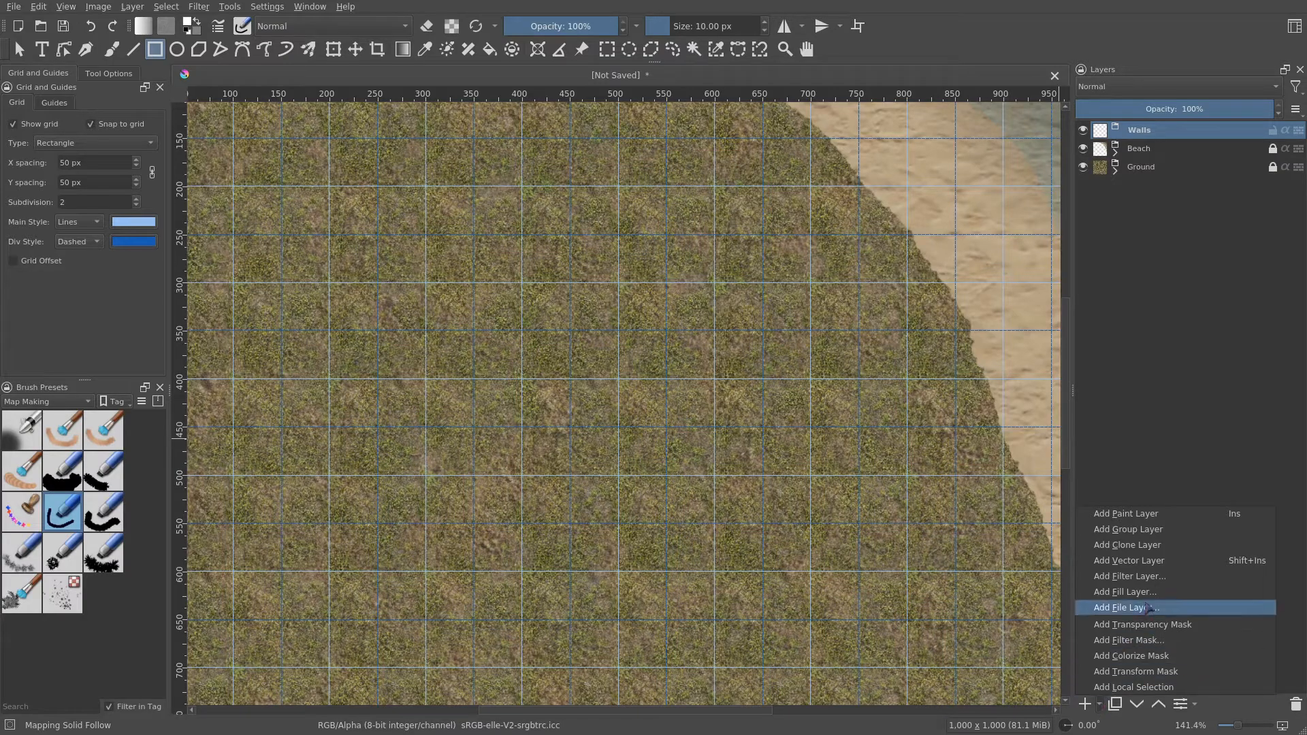
left_click(1125, 592)
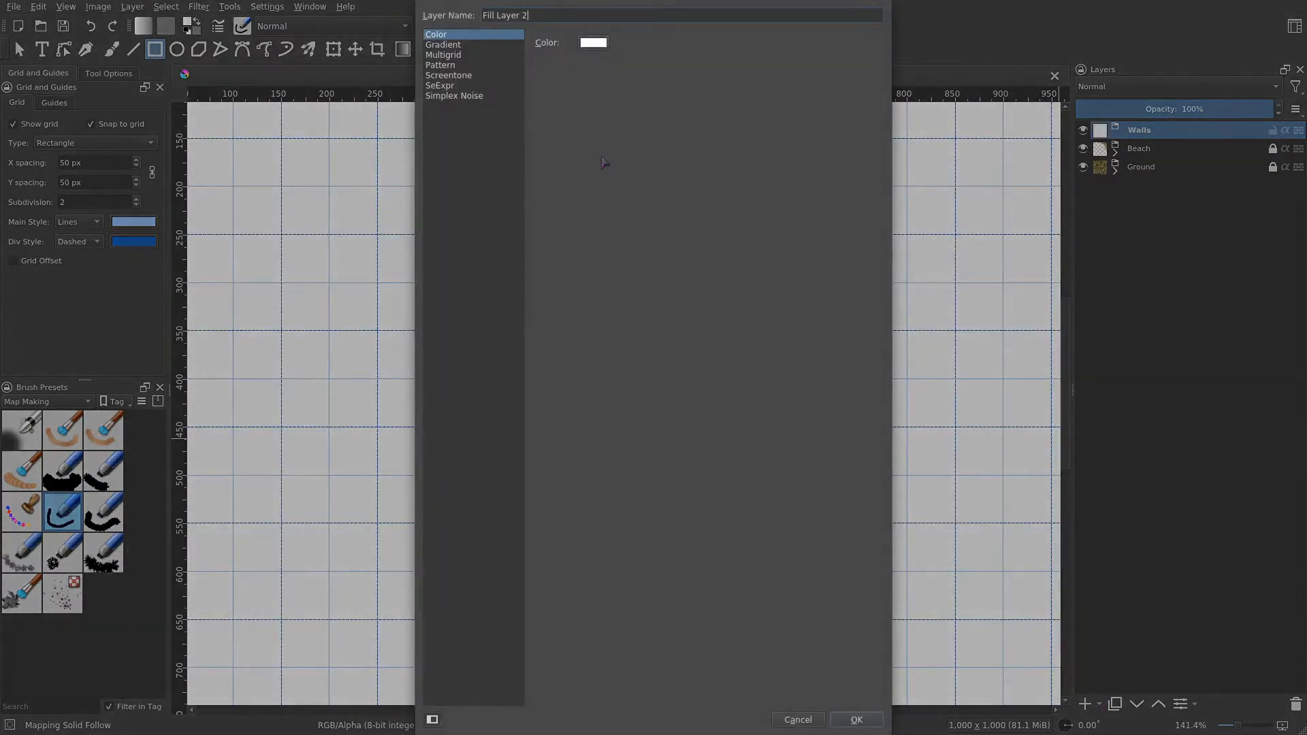
left_click(480, 64)
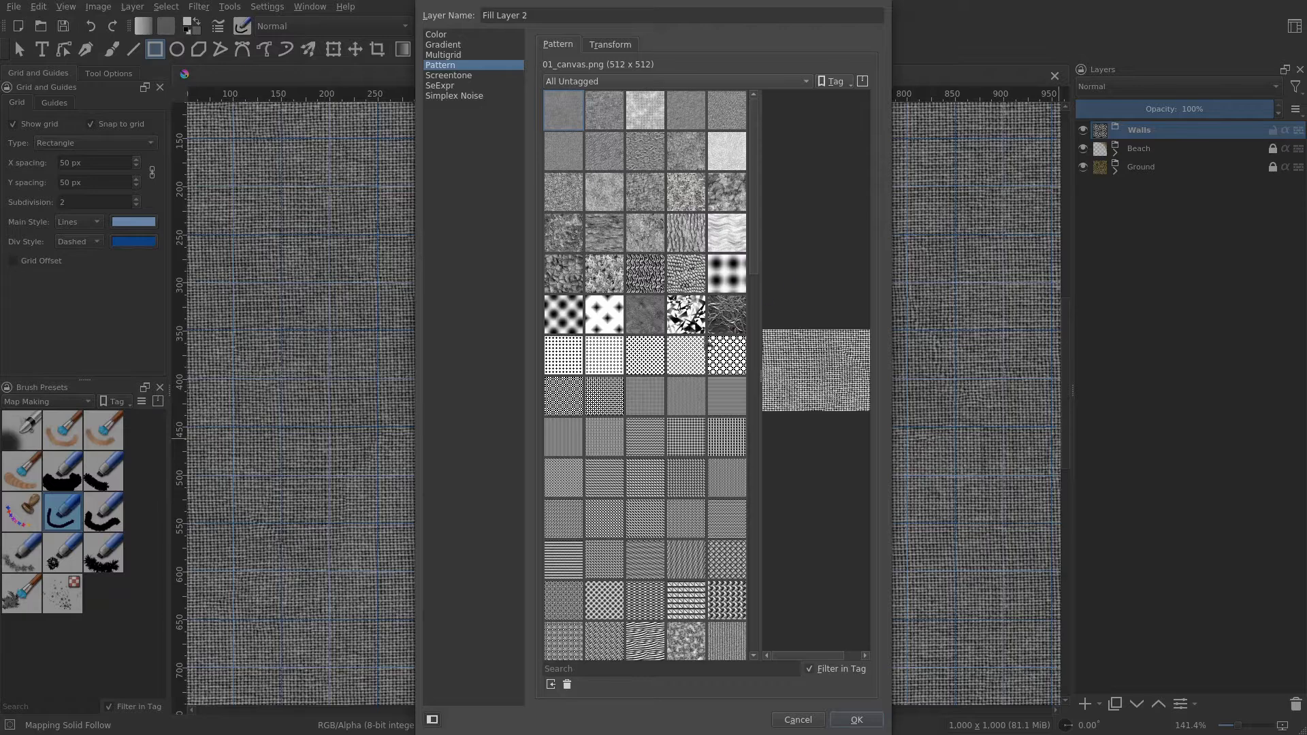
scroll(702, 374, "down", 8)
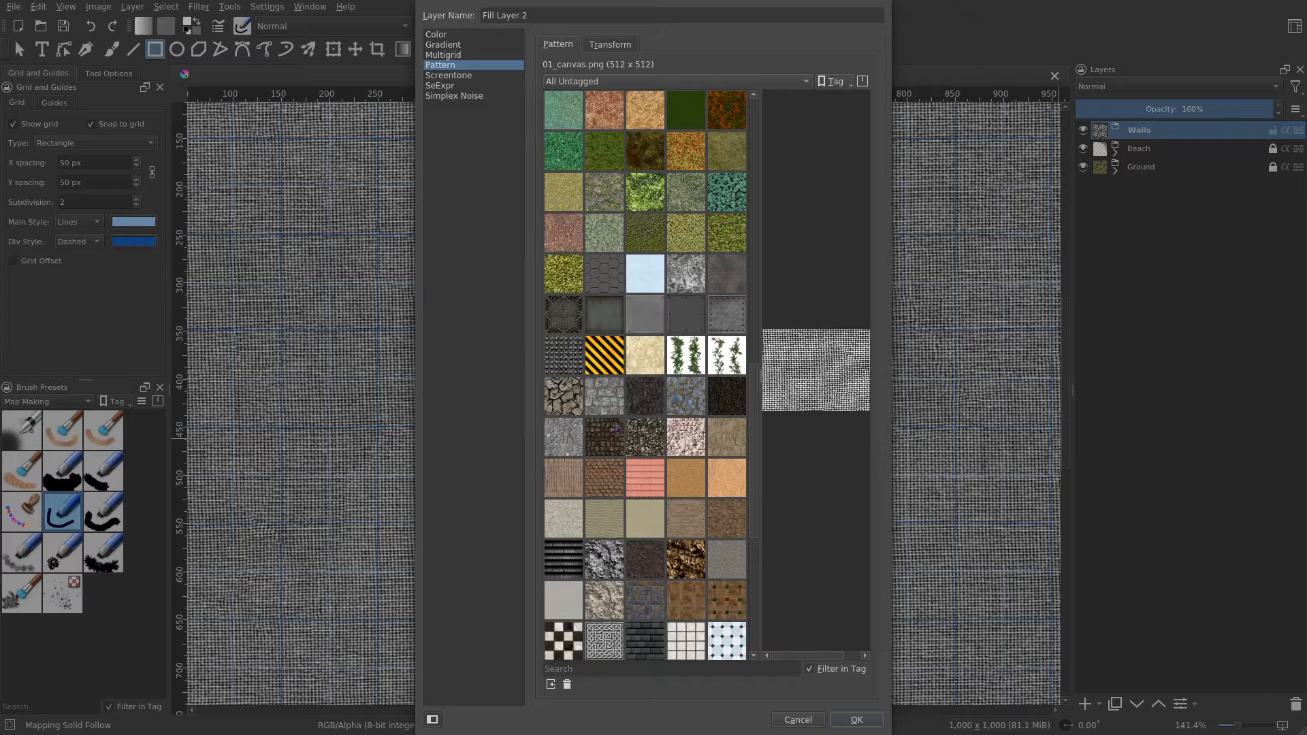
left_click(570, 403)
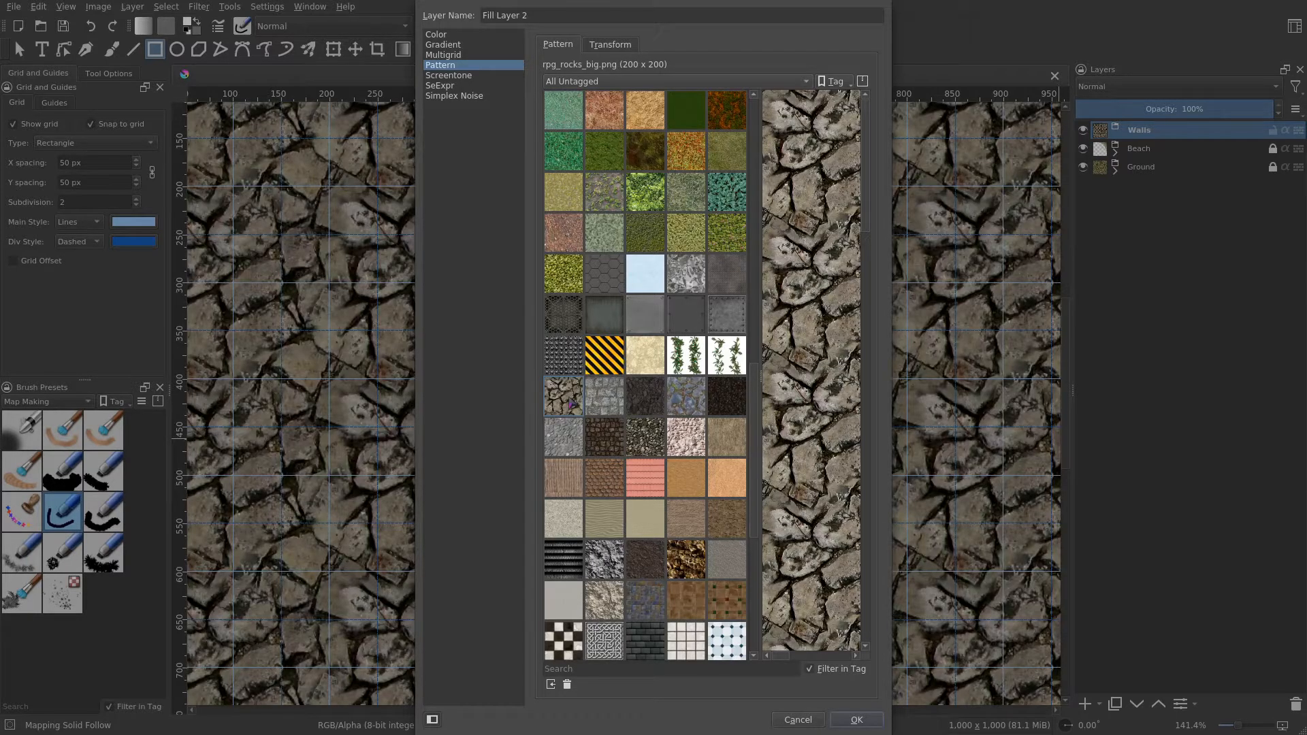
left_click(610, 45)
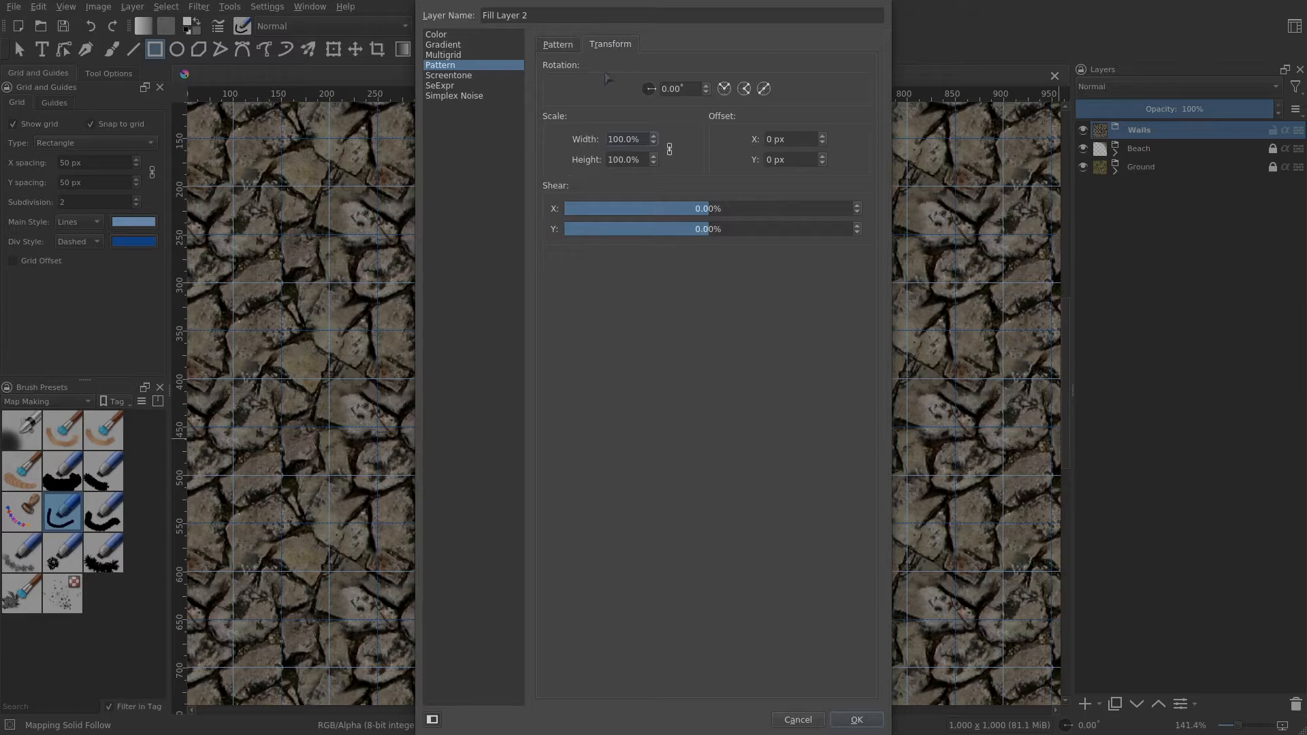
left_click_drag(617, 137, 589, 137)
type("5")
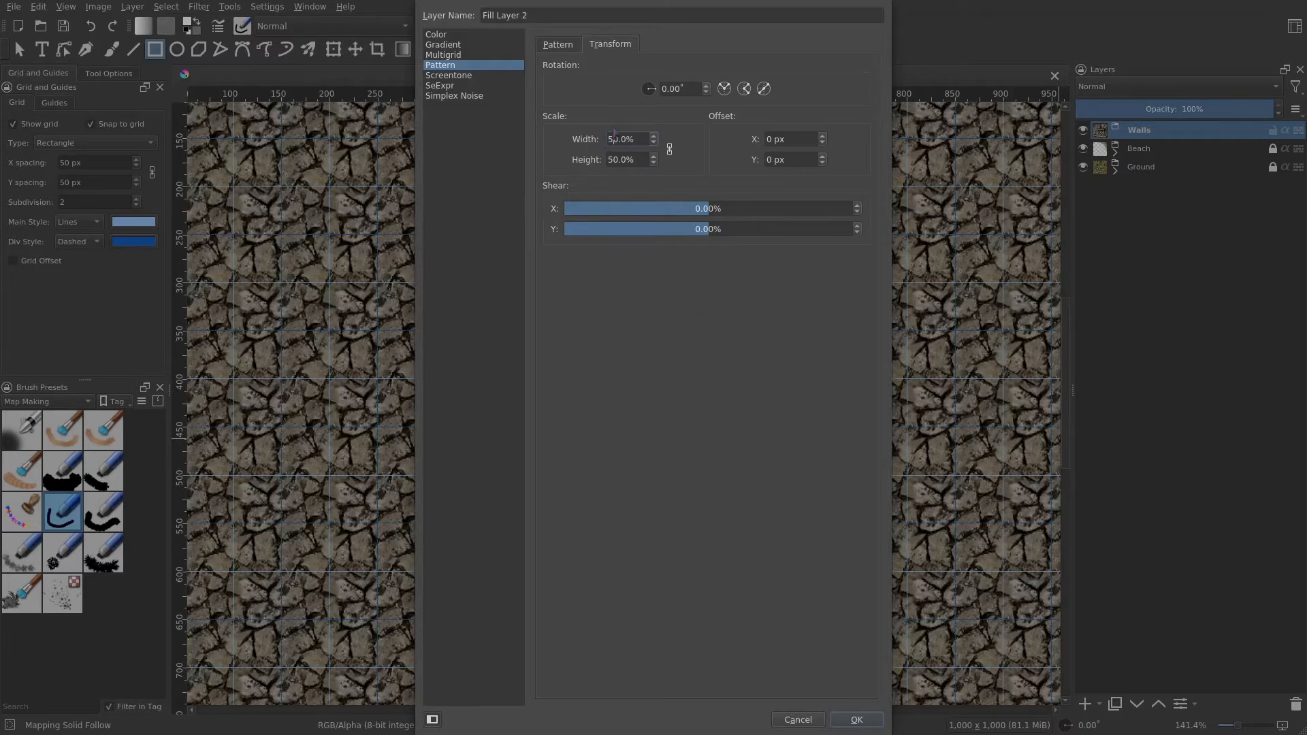
left_click_drag(612, 138, 606, 138)
type("3")
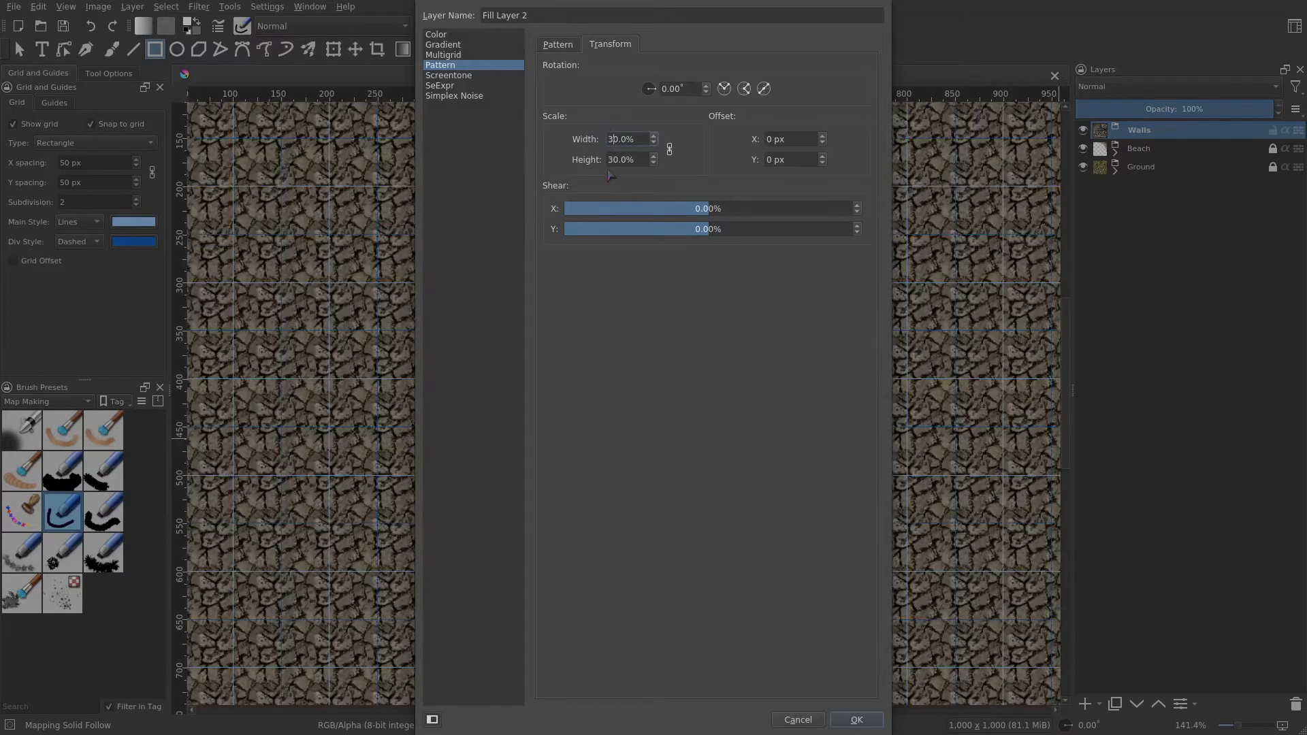
left_click(857, 719)
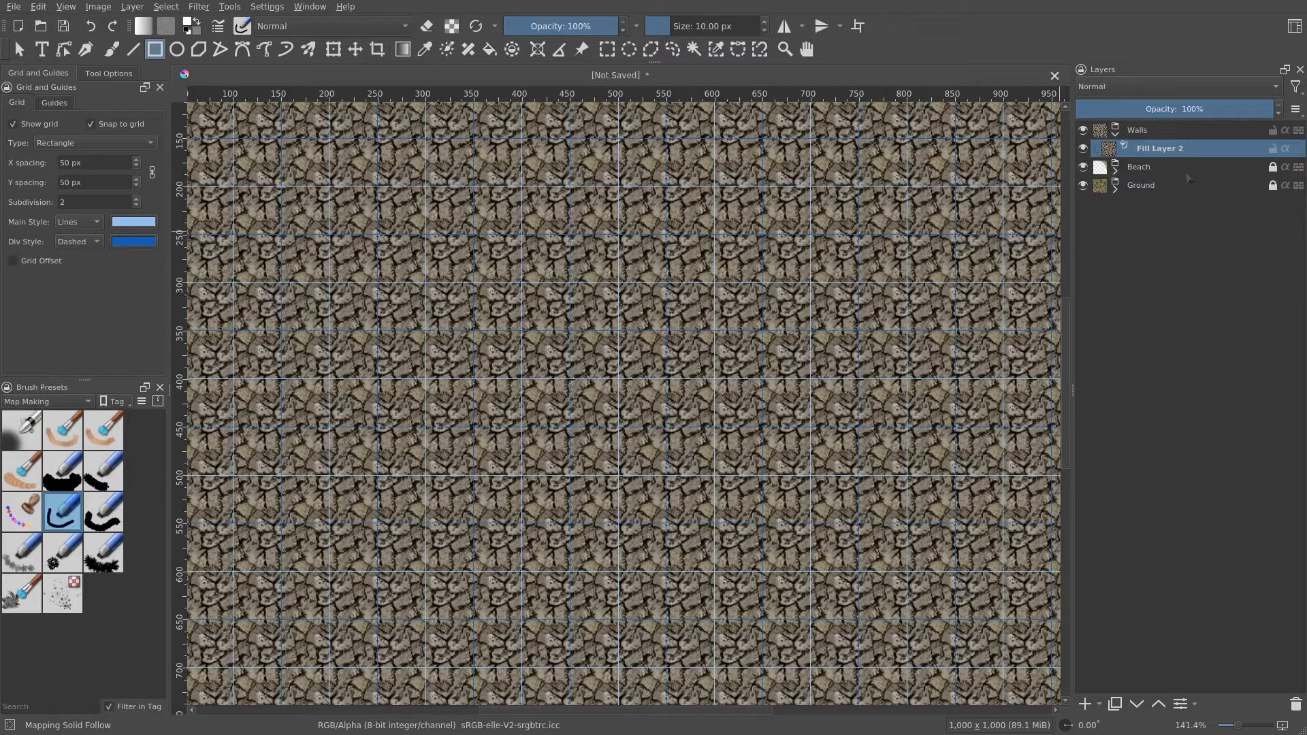
- Rename the new fill layer to Wall Pattern
double_click(1172, 148)
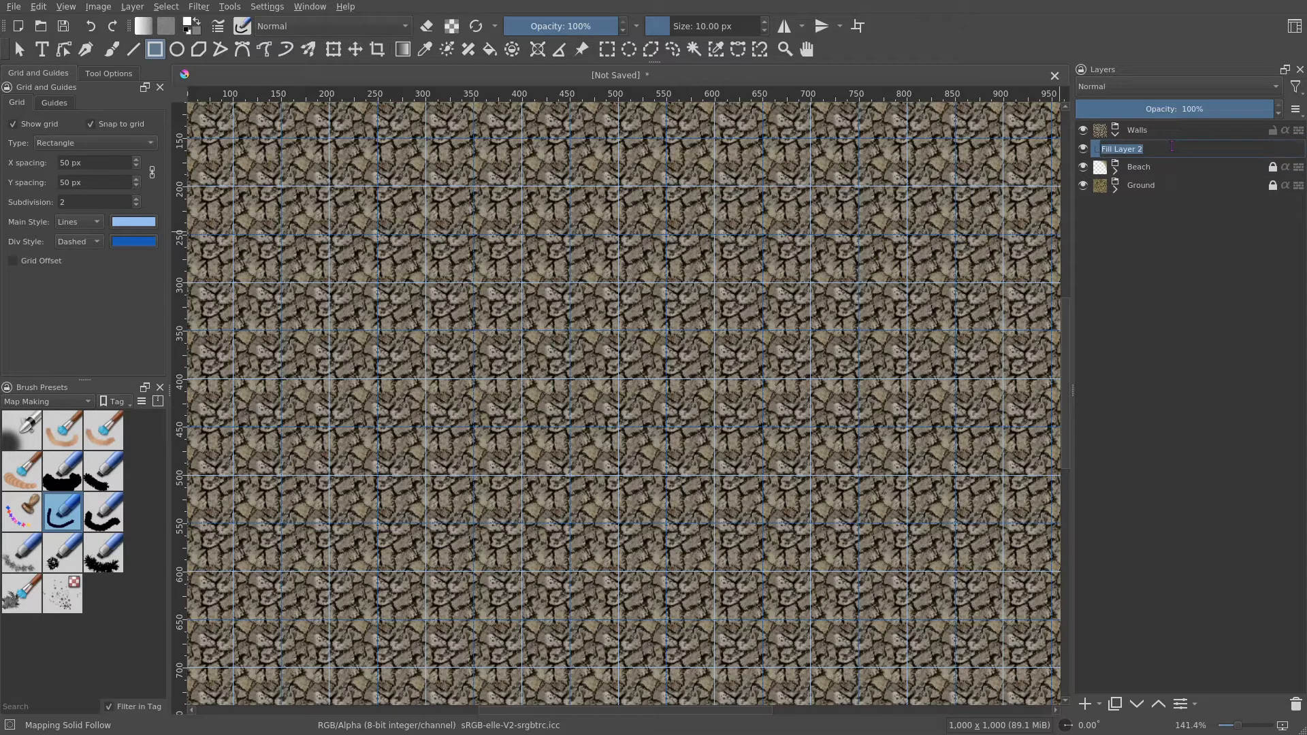
type("Wall Patter")
key("Return")
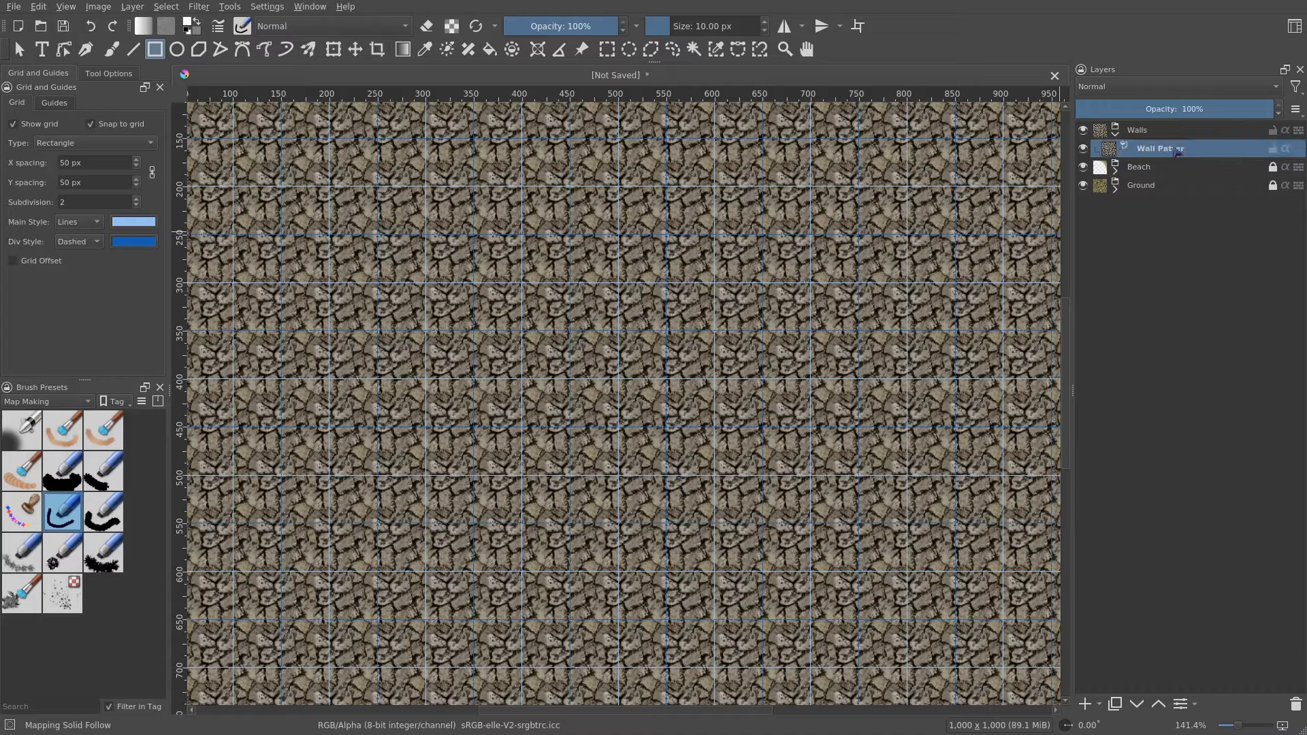
double_click(1176, 150)
left_click(1172, 146)
key("Return")
- Add a paint layer inside Walls, move it below Wall Pattern, and name it Wall Alpha
key("1")
scroll(888, 549, "down", 1)
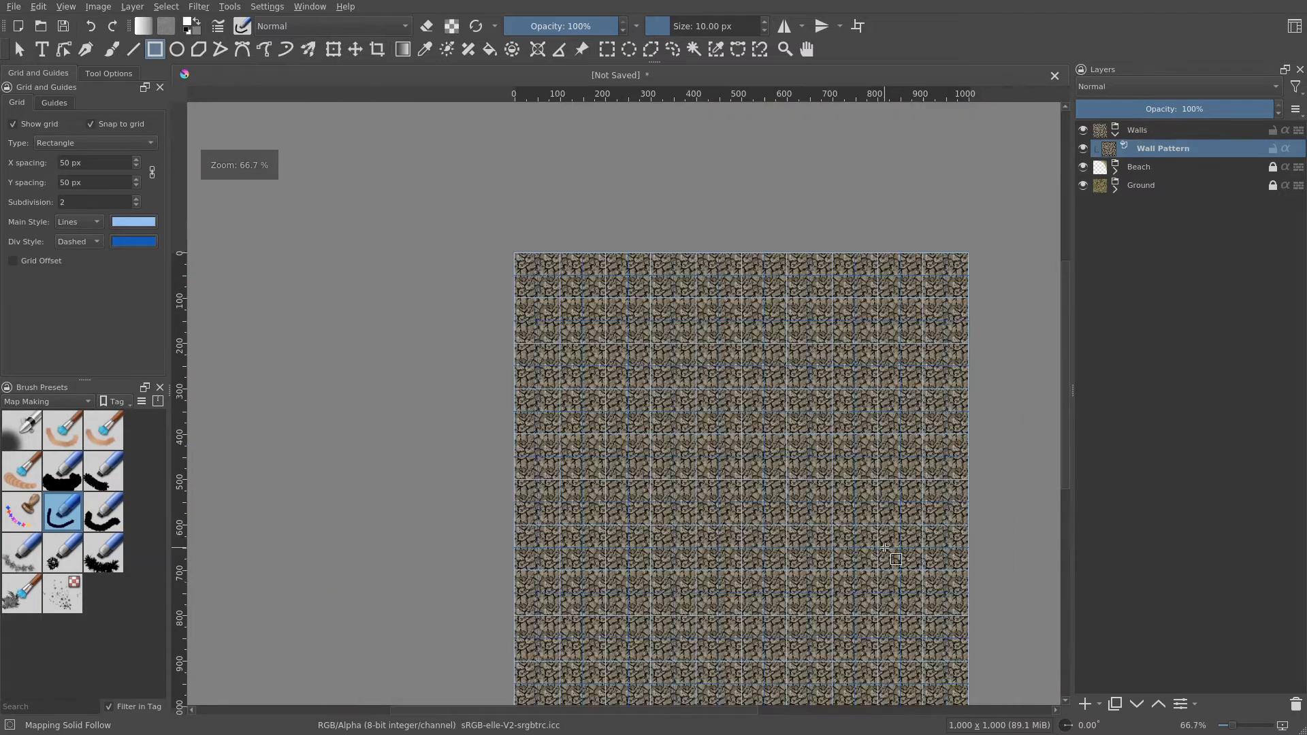
left_click_drag(916, 574, 888, 532)
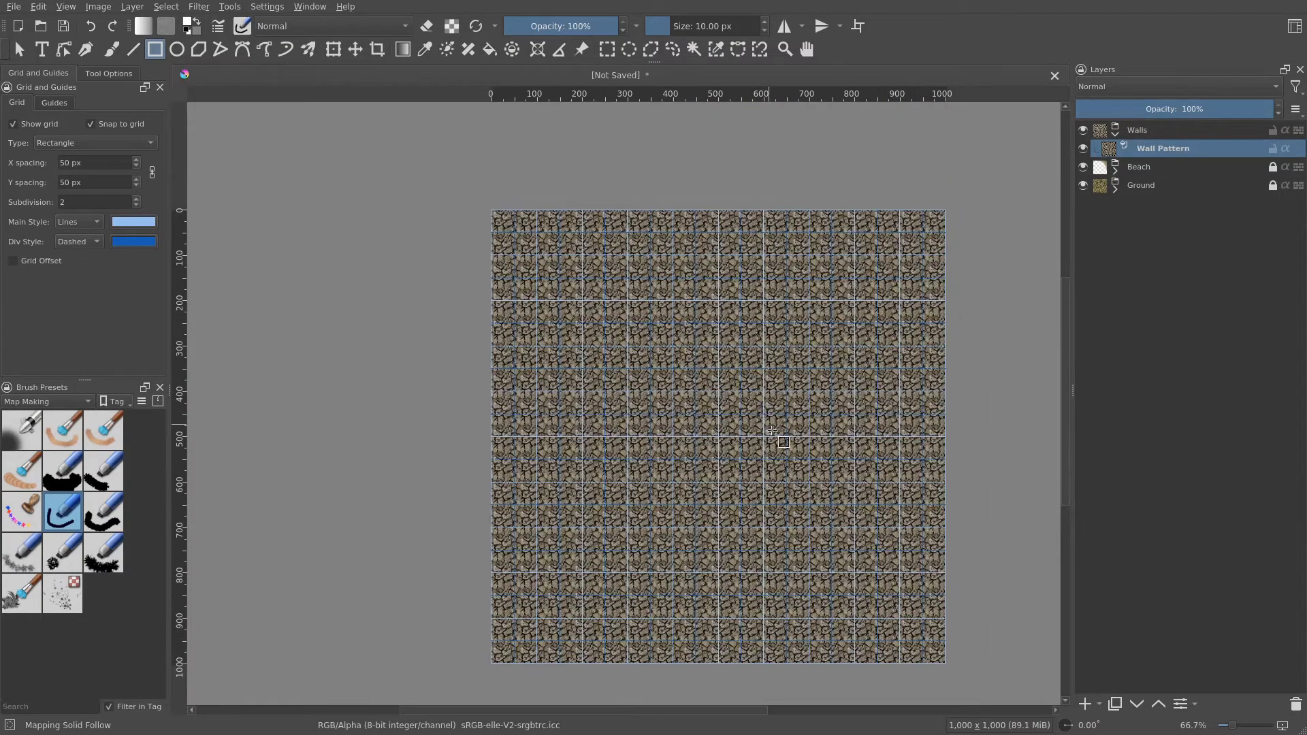
scroll(763, 415, "up", 2)
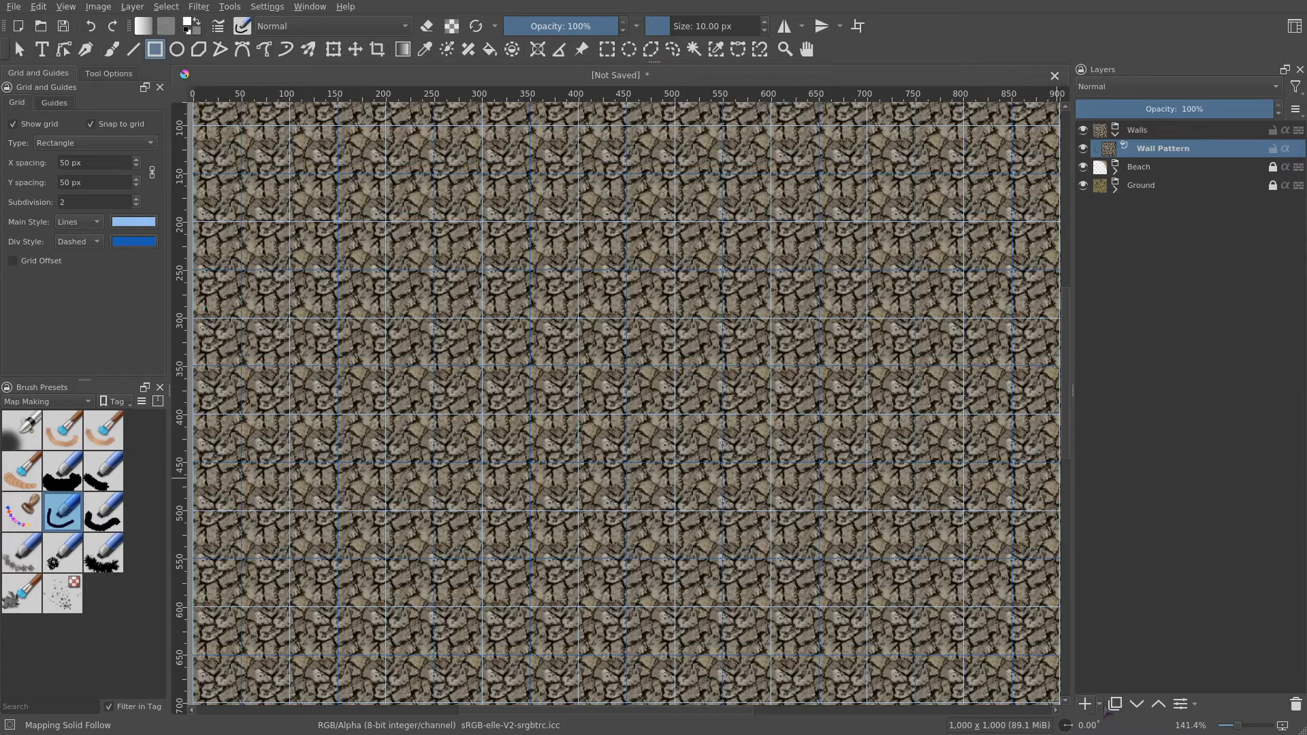
left_click(1101, 707)
left_click(1157, 515)
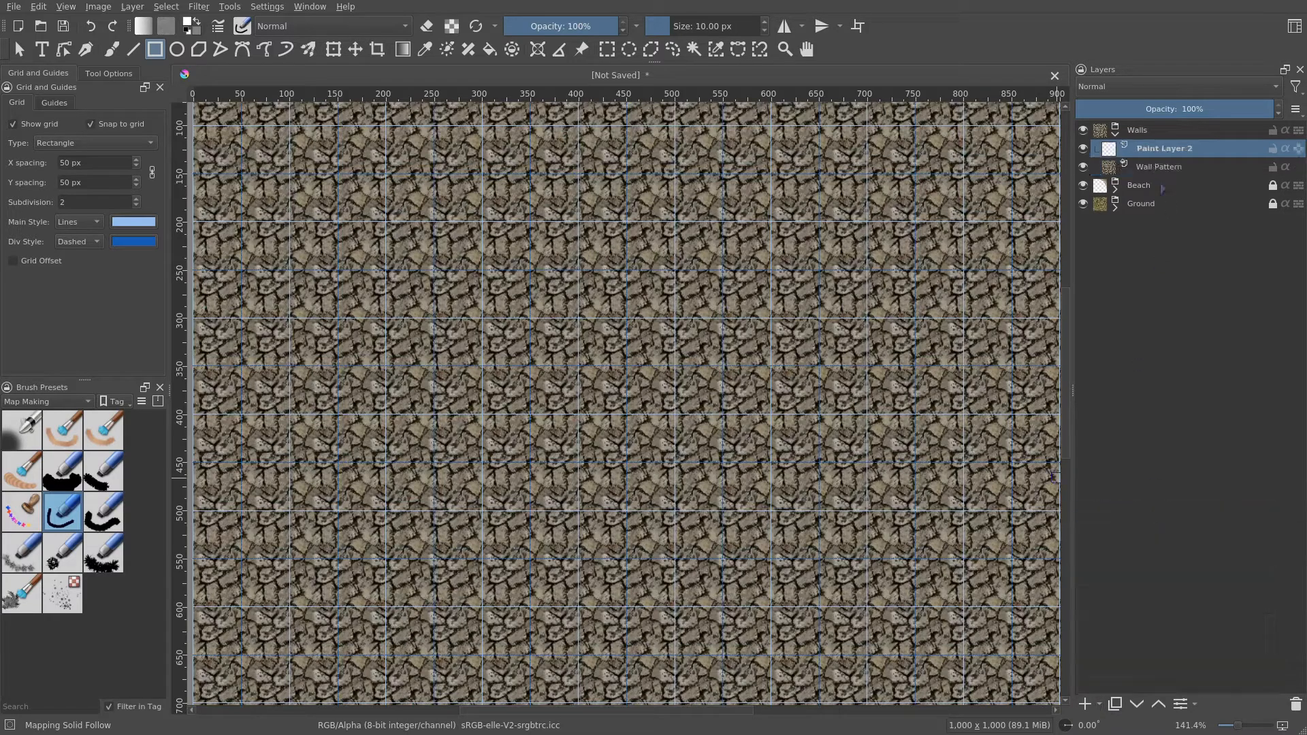
left_click_drag(1162, 150, 1183, 172)
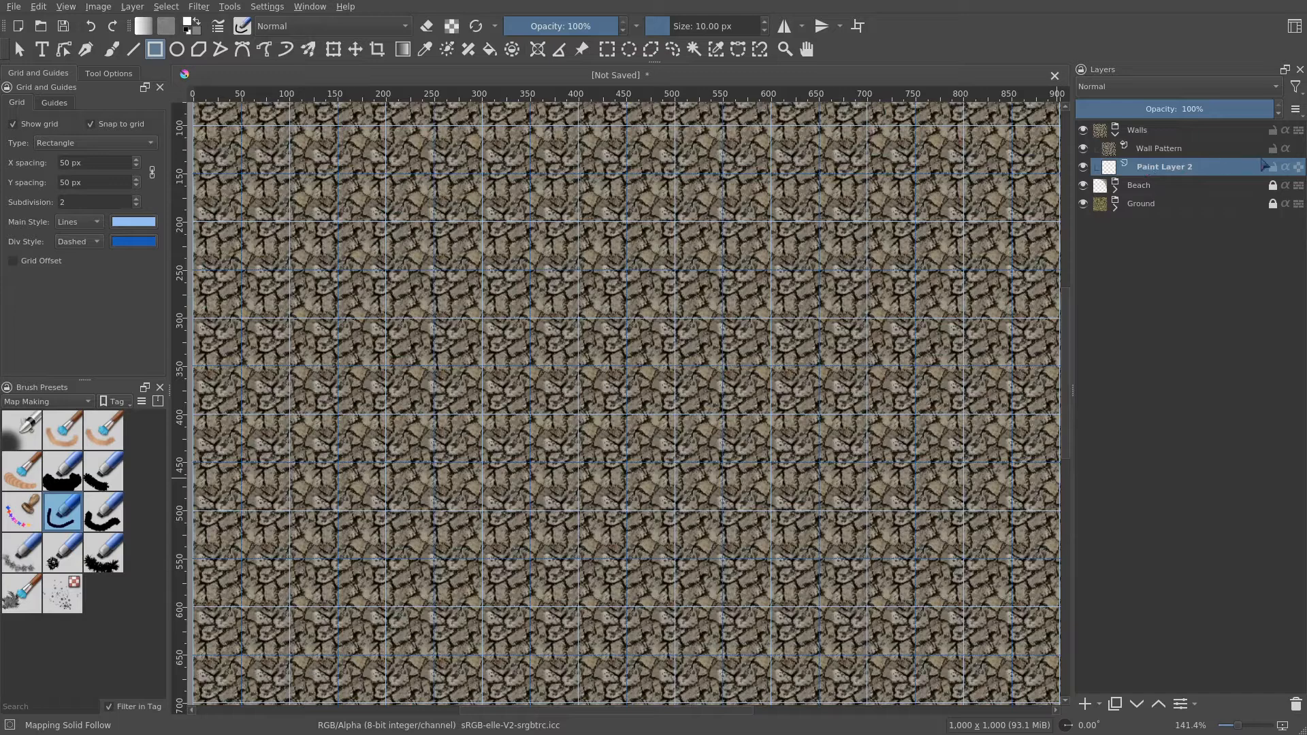
double_click(1179, 169)
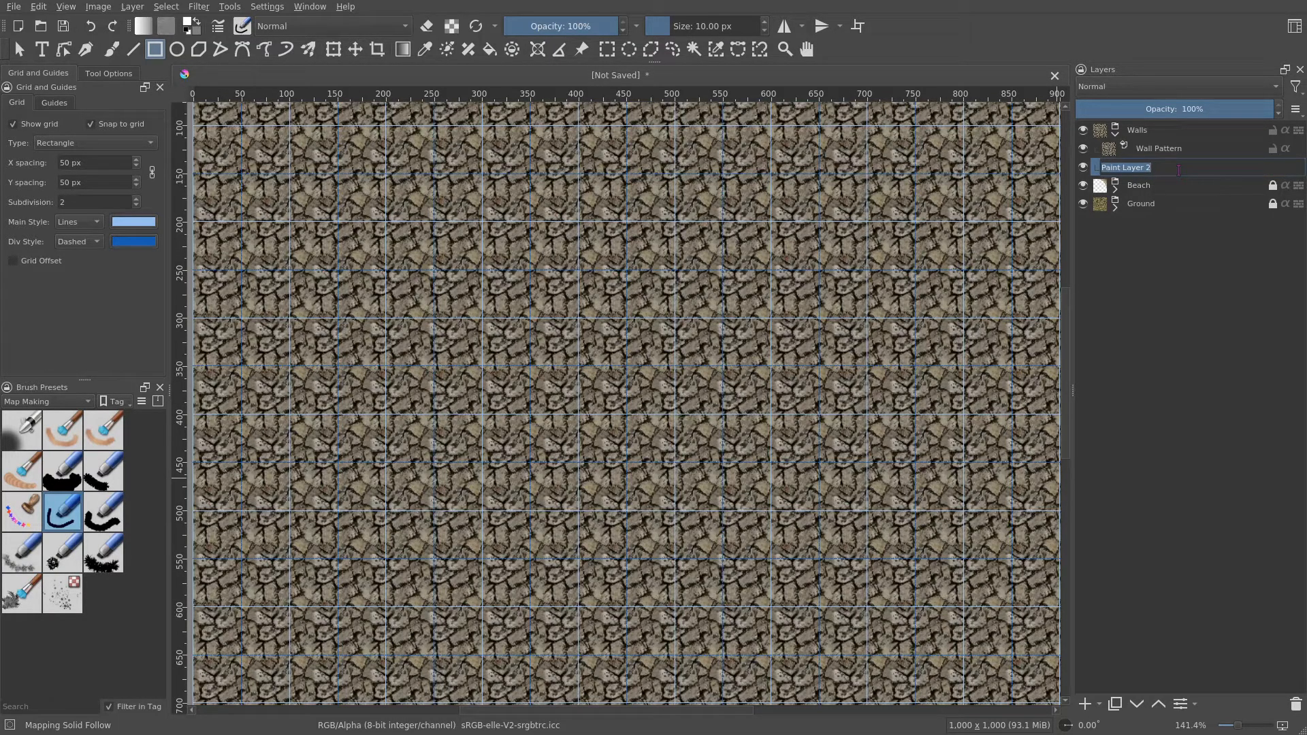
type("Wall Alpha")
key("Return")
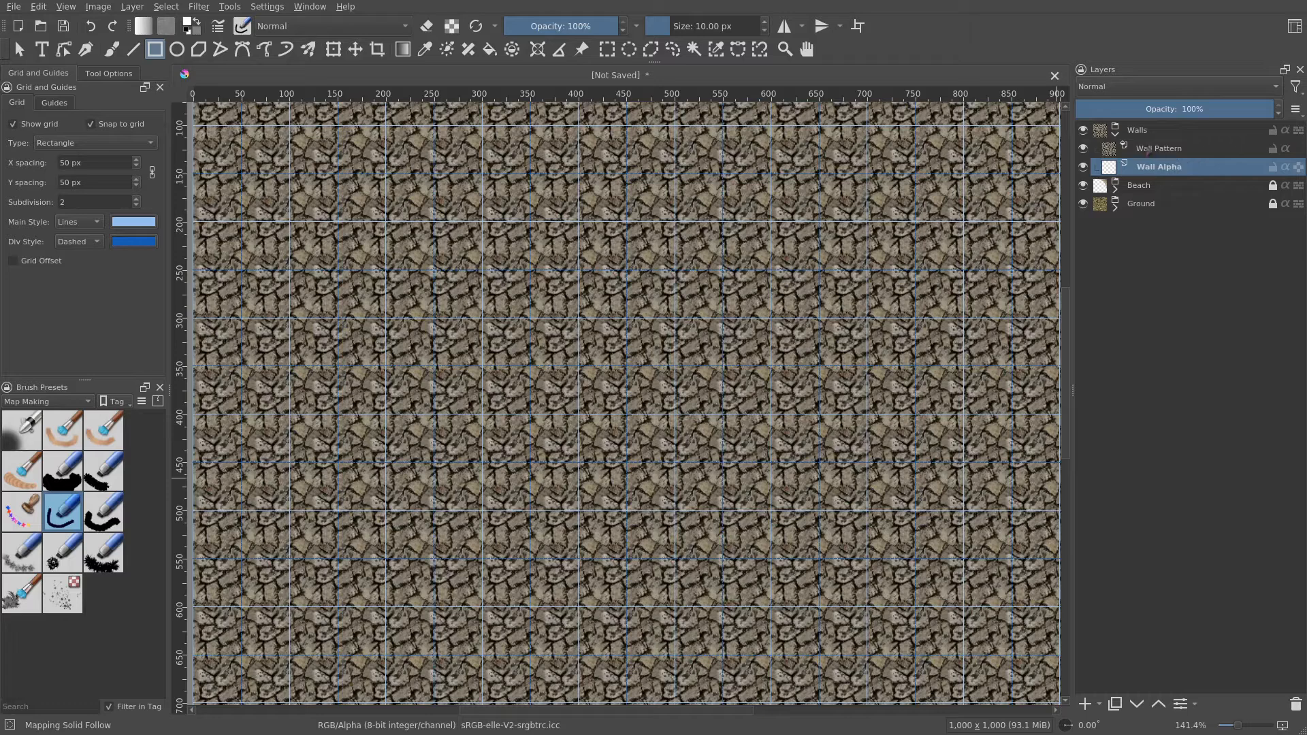
- Turn on inherit alpha for the Wall Pattern layer so it only shows over Wall Alpha's painted pixels
left_click(1287, 148)
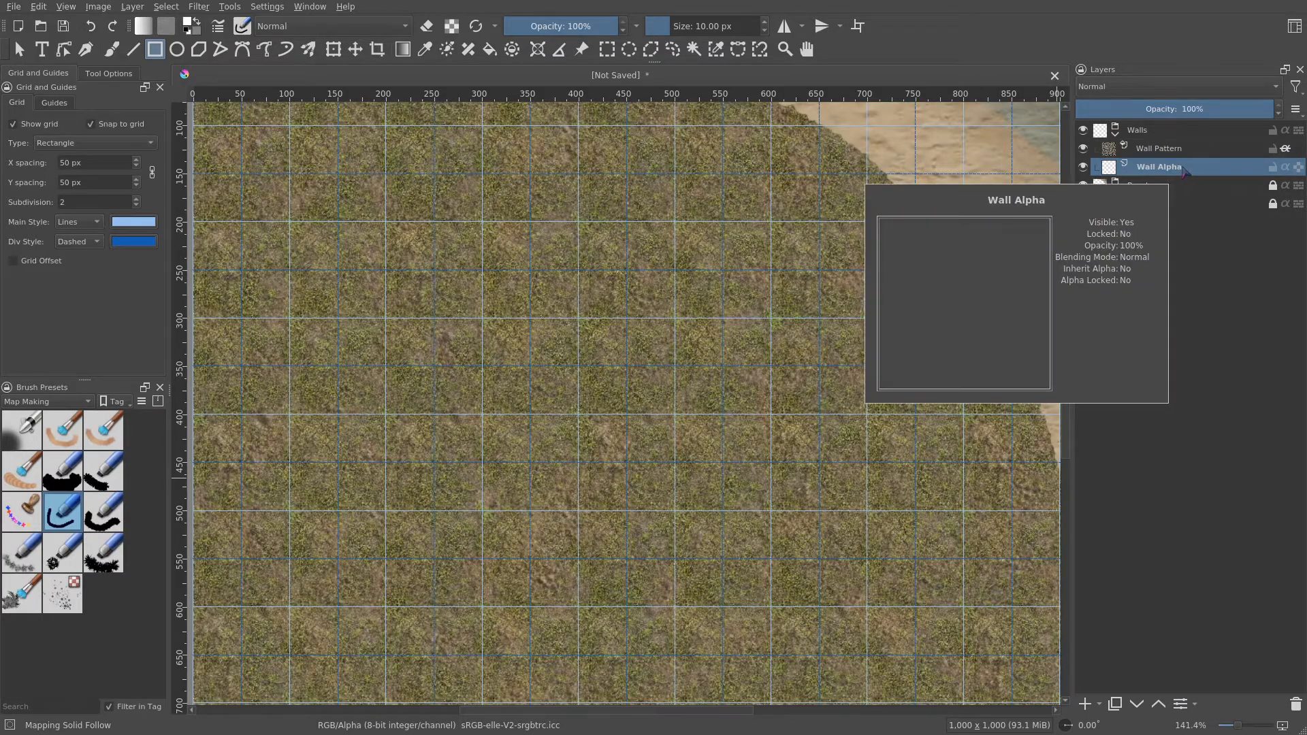
left_click_drag(715, 270, 631, 319)
scroll(635, 320, "down", 1)
left_click_drag(705, 359, 693, 318)
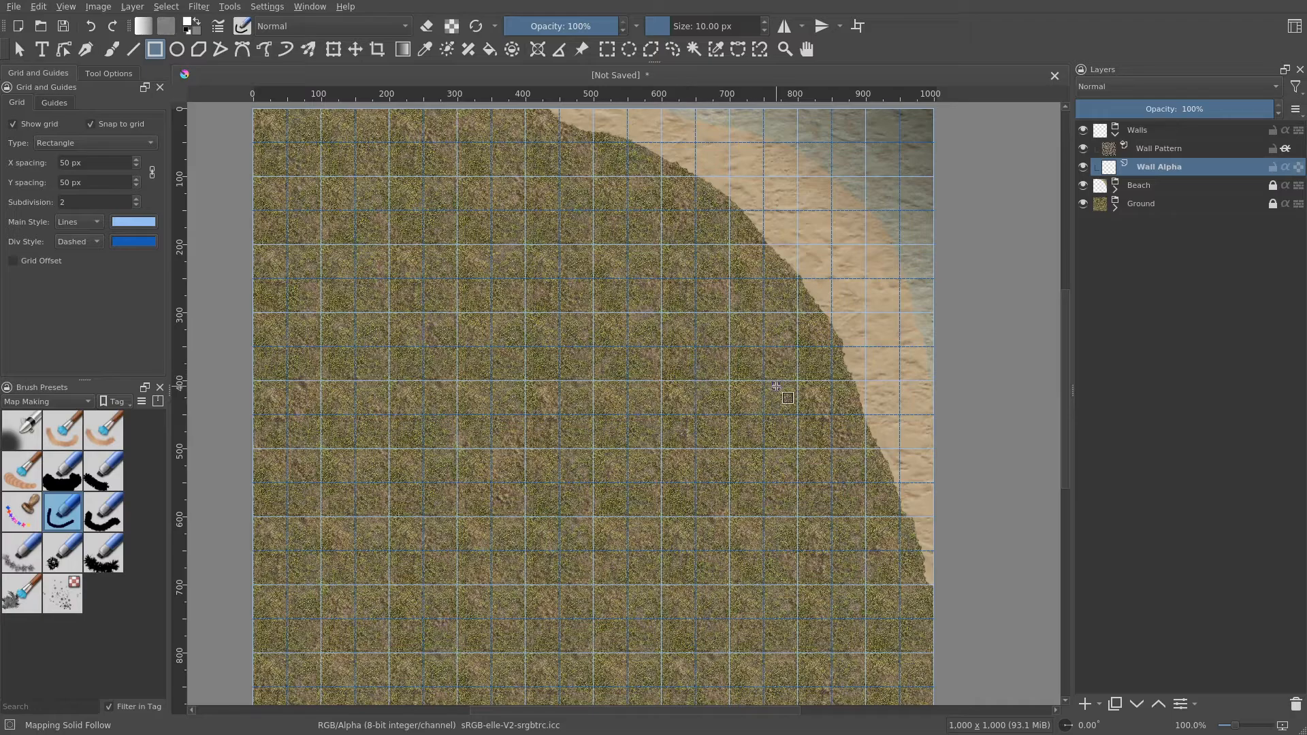
- Draw a grid-snapped 150 × 150 px filled square on the Wall Alpha layer
scroll(737, 382, "up", 1)
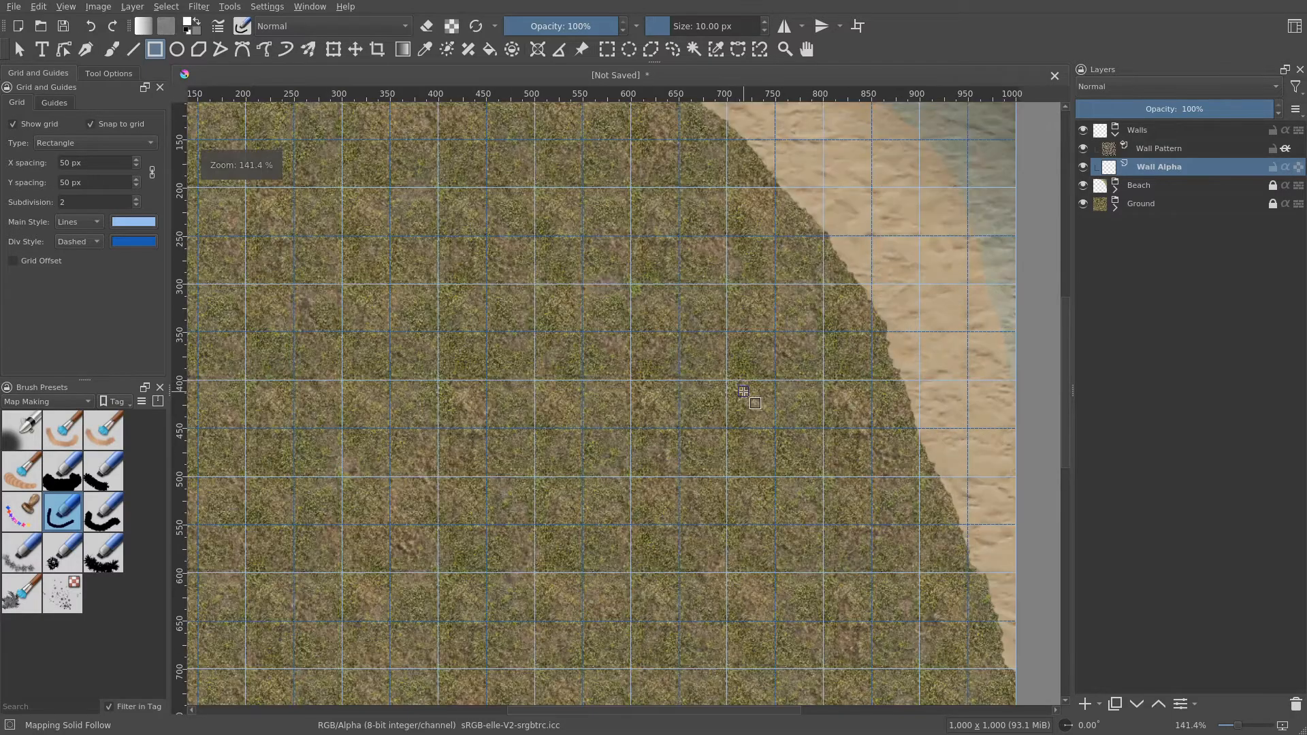
scroll(743, 392, "down", 1)
scroll(714, 390, "up", 2)
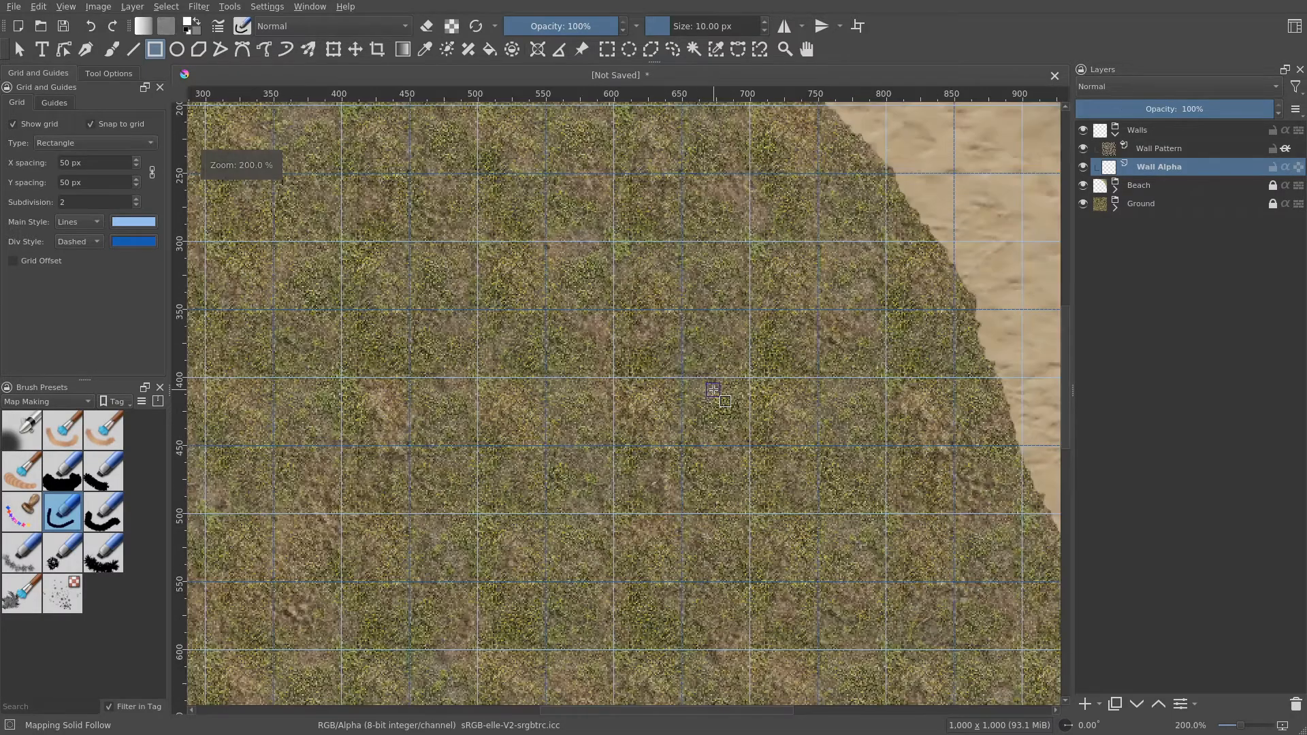
scroll(713, 389, "down", 1)
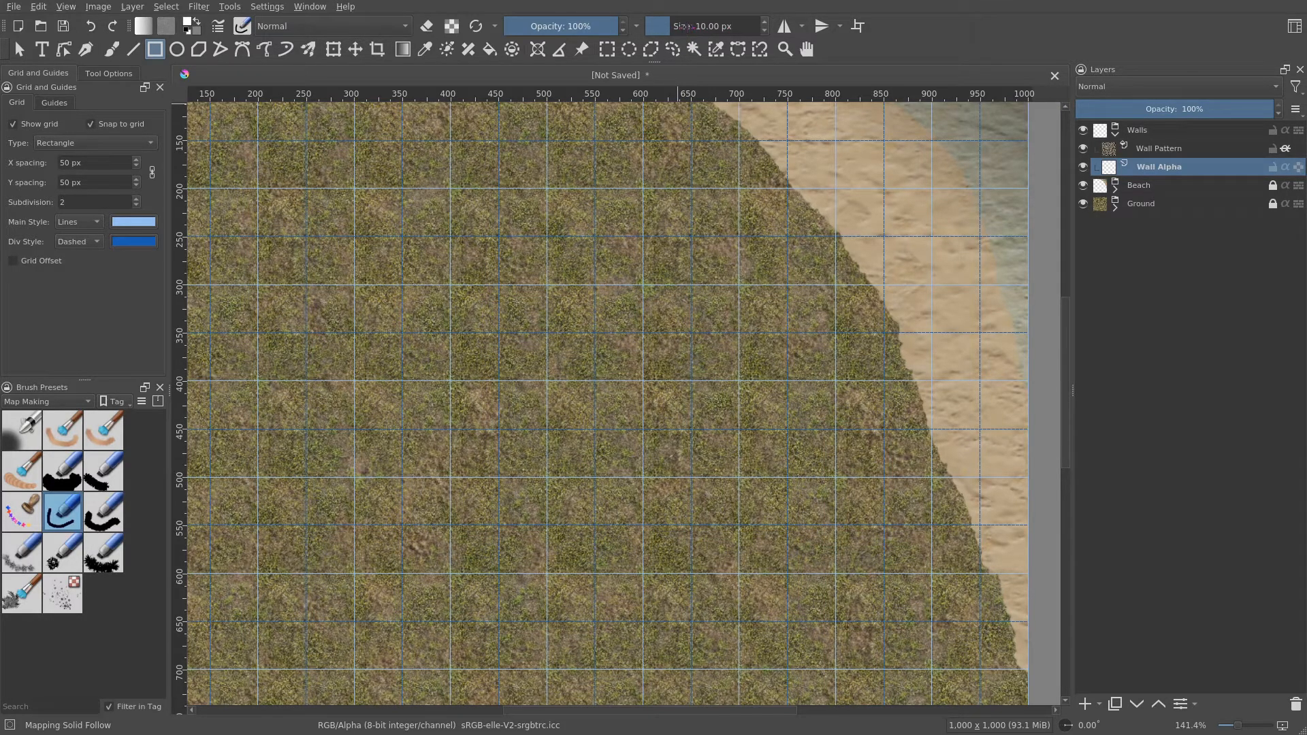
scroll(707, 380, "up", 3)
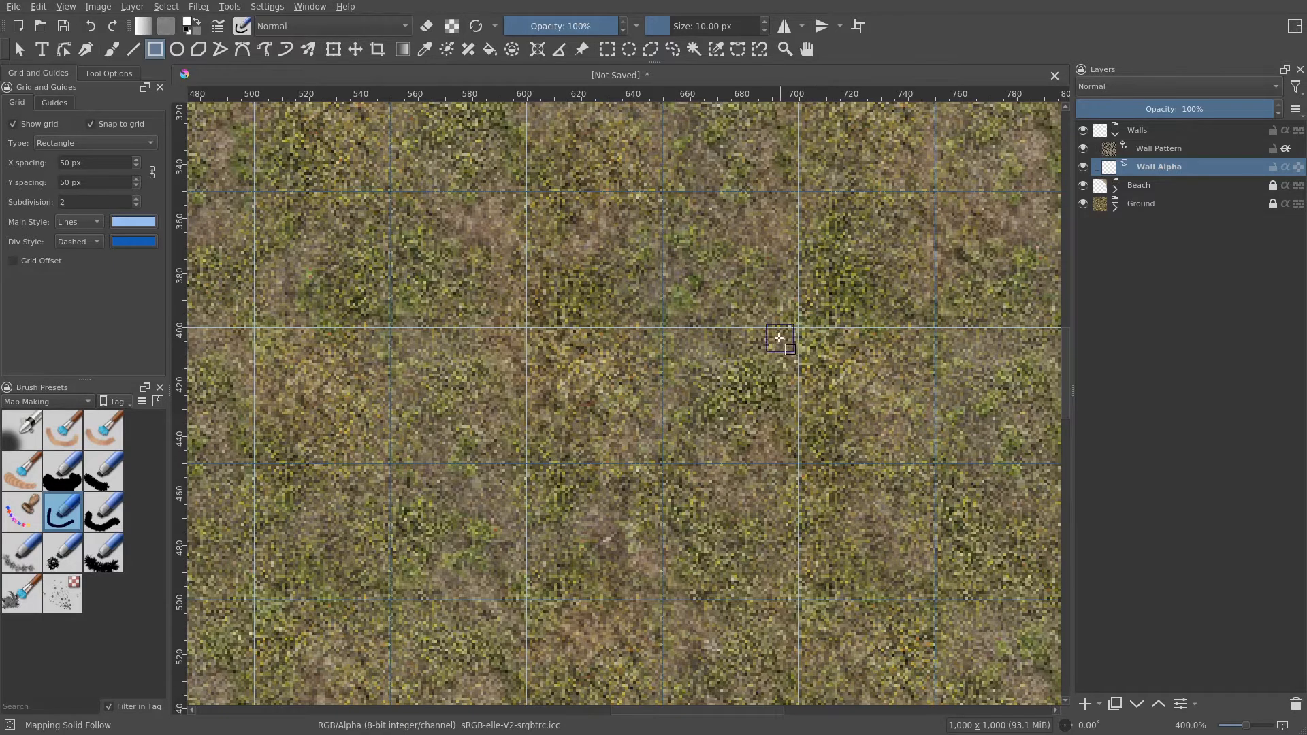
scroll(768, 341, "down", 1)
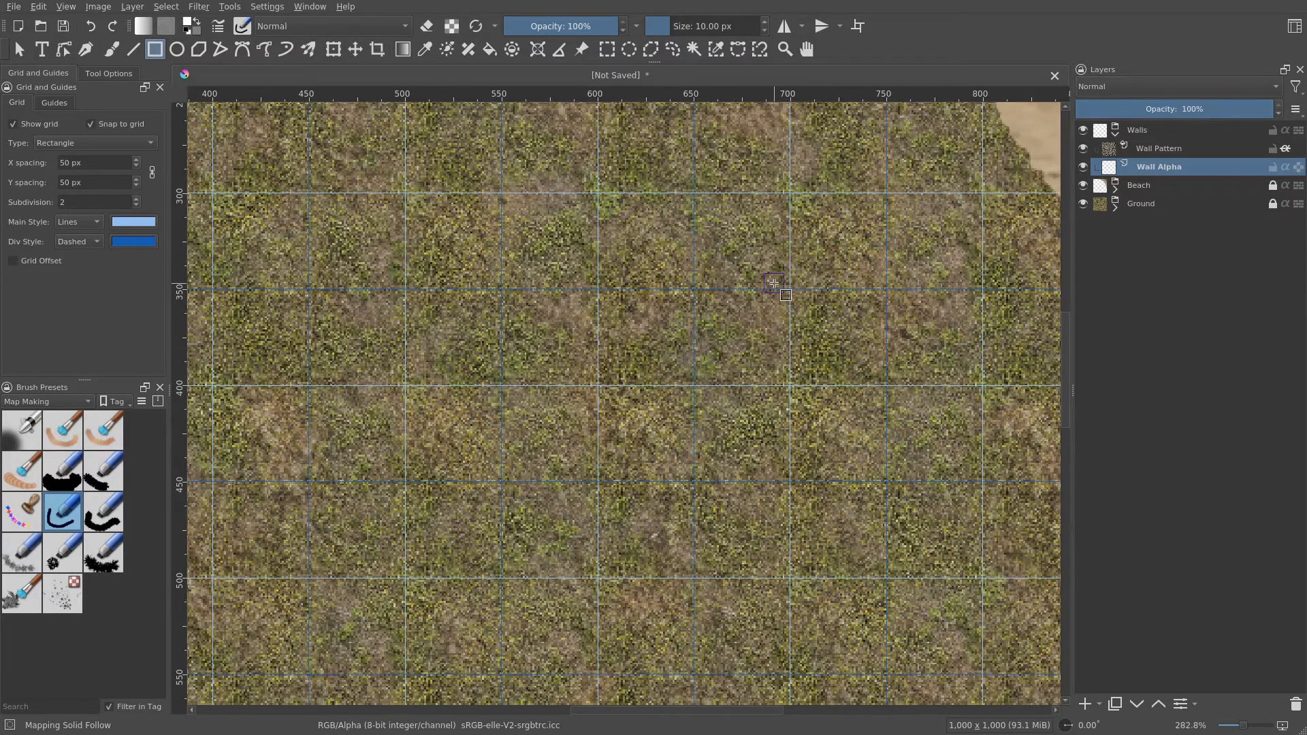
scroll(779, 291, "down", 1)
scroll(778, 291, "down", 1)
left_click_drag(792, 302, 765, 347)
scroll(766, 345, "up", 1)
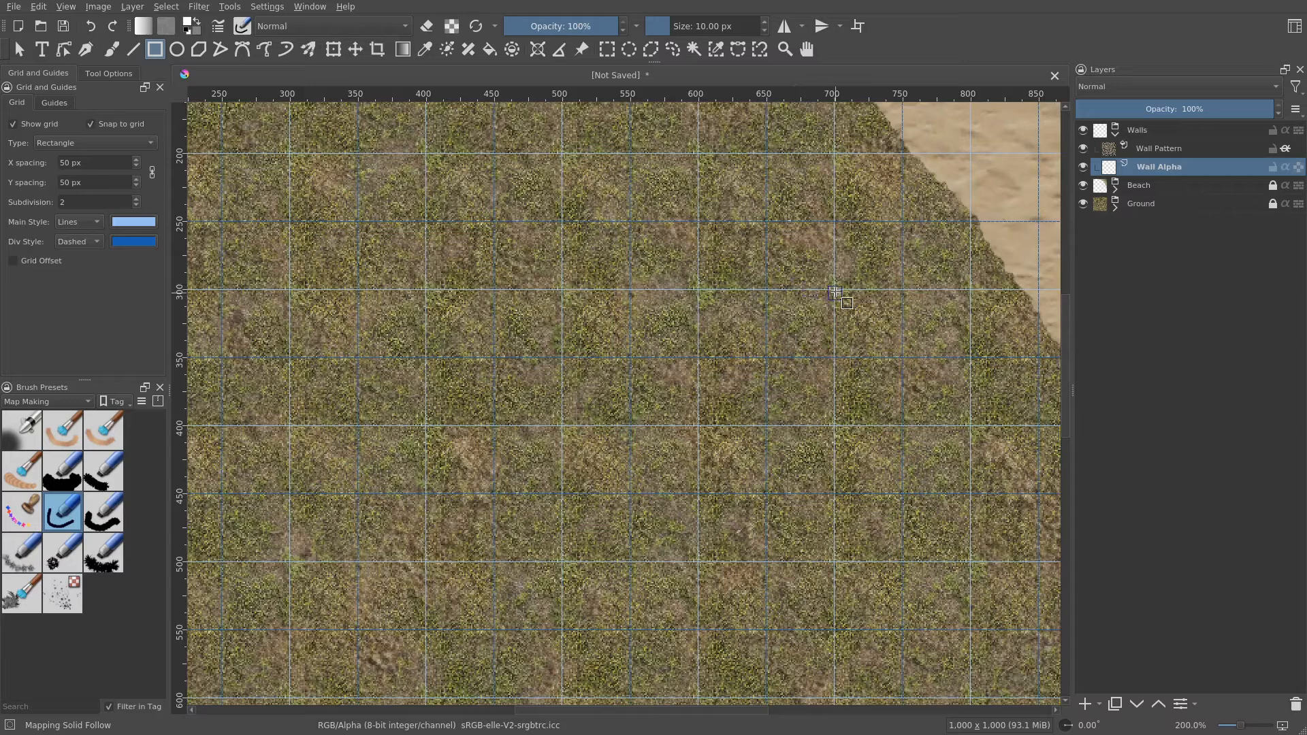
left_click_drag(835, 290, 627, 498)
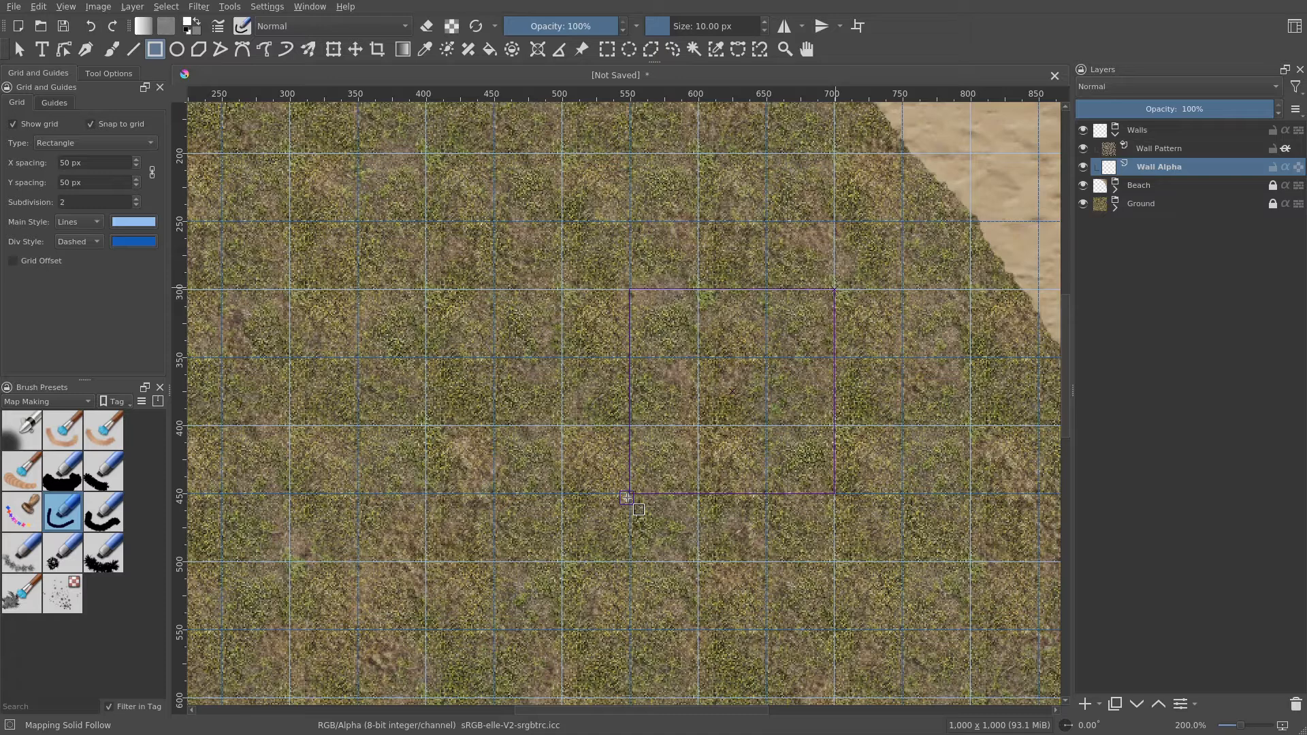
left_click_drag(627, 498, 628, 498)
- Replace the filled square with a 150 × 150 px outlined square on Wall Alpha, using Not Filled for the fill
left_click(109, 75)
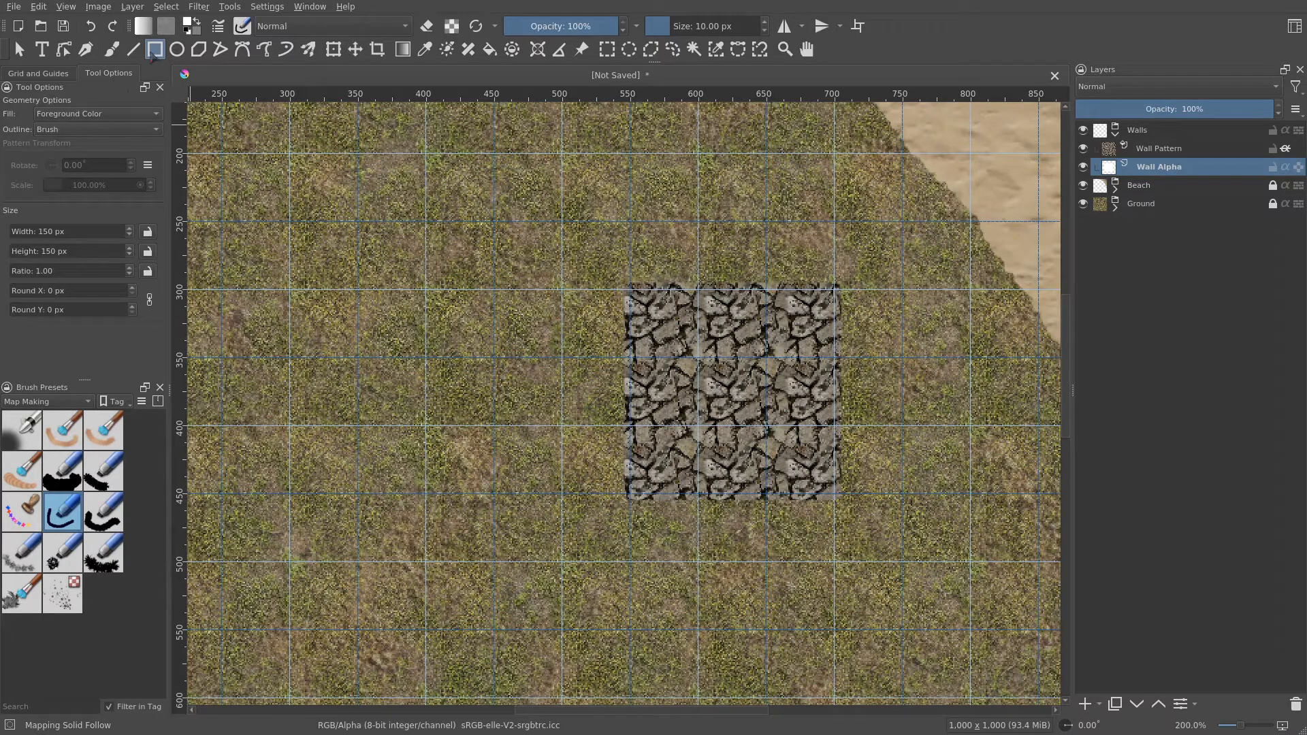
left_click(121, 115)
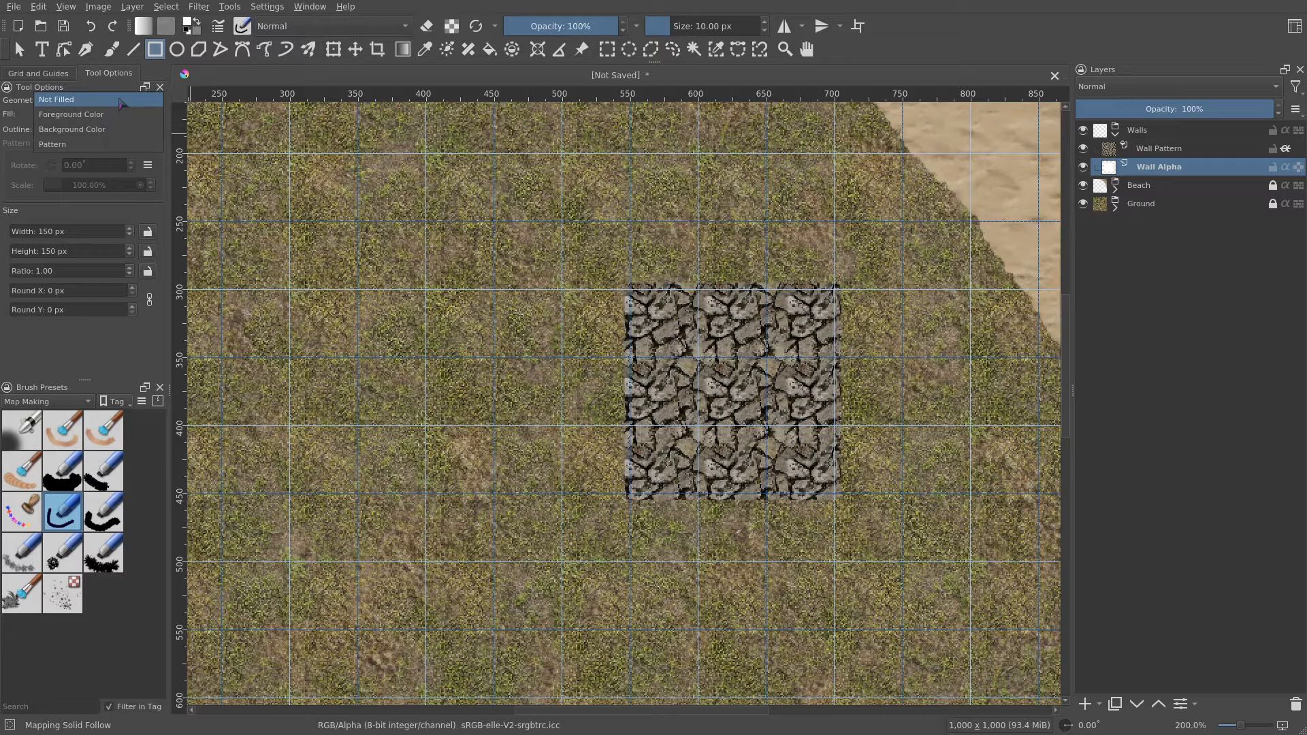
left_click(120, 101)
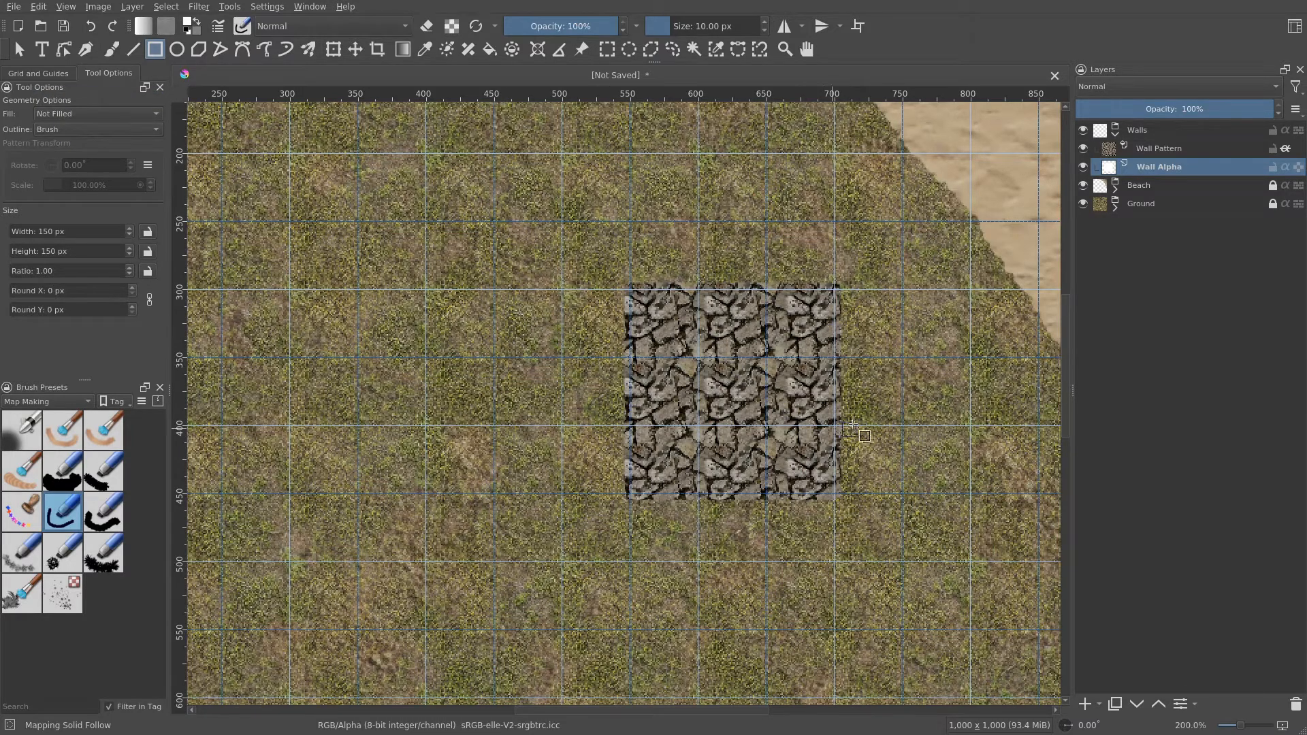
key("ctrl+z")
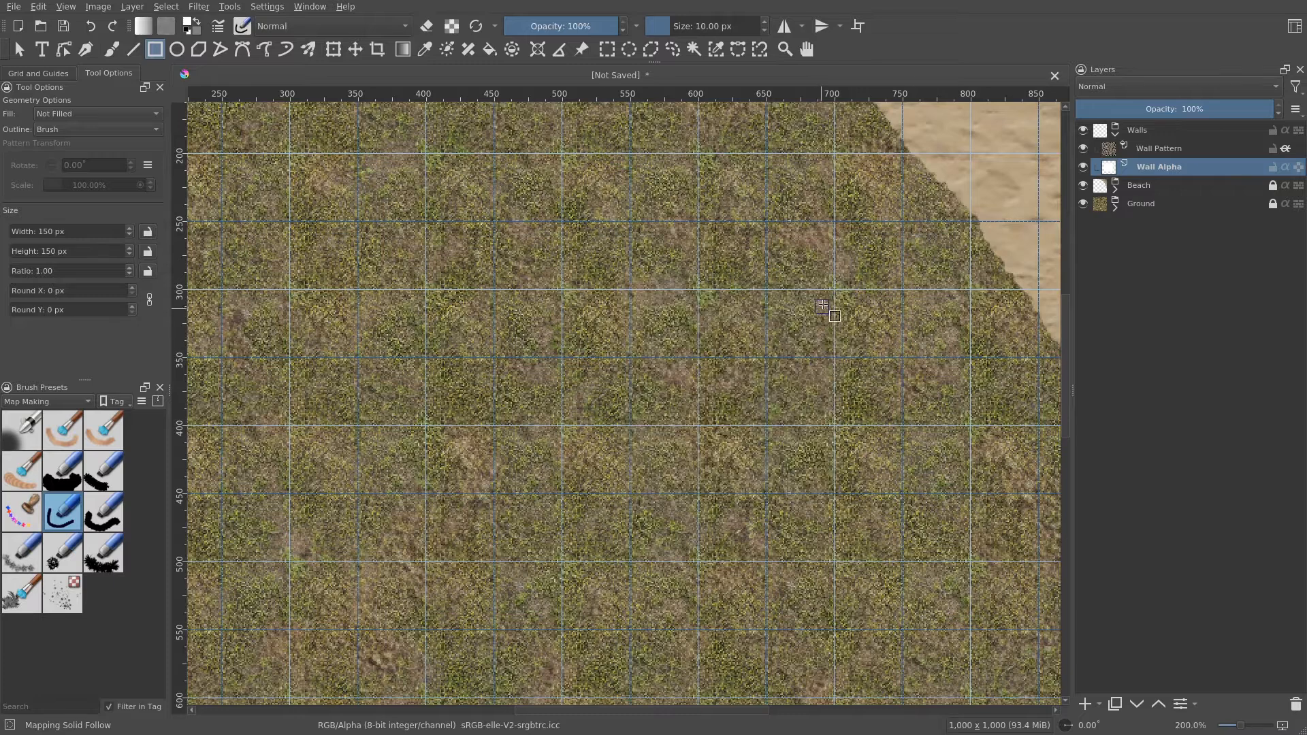
left_click_drag(834, 288, 633, 495)
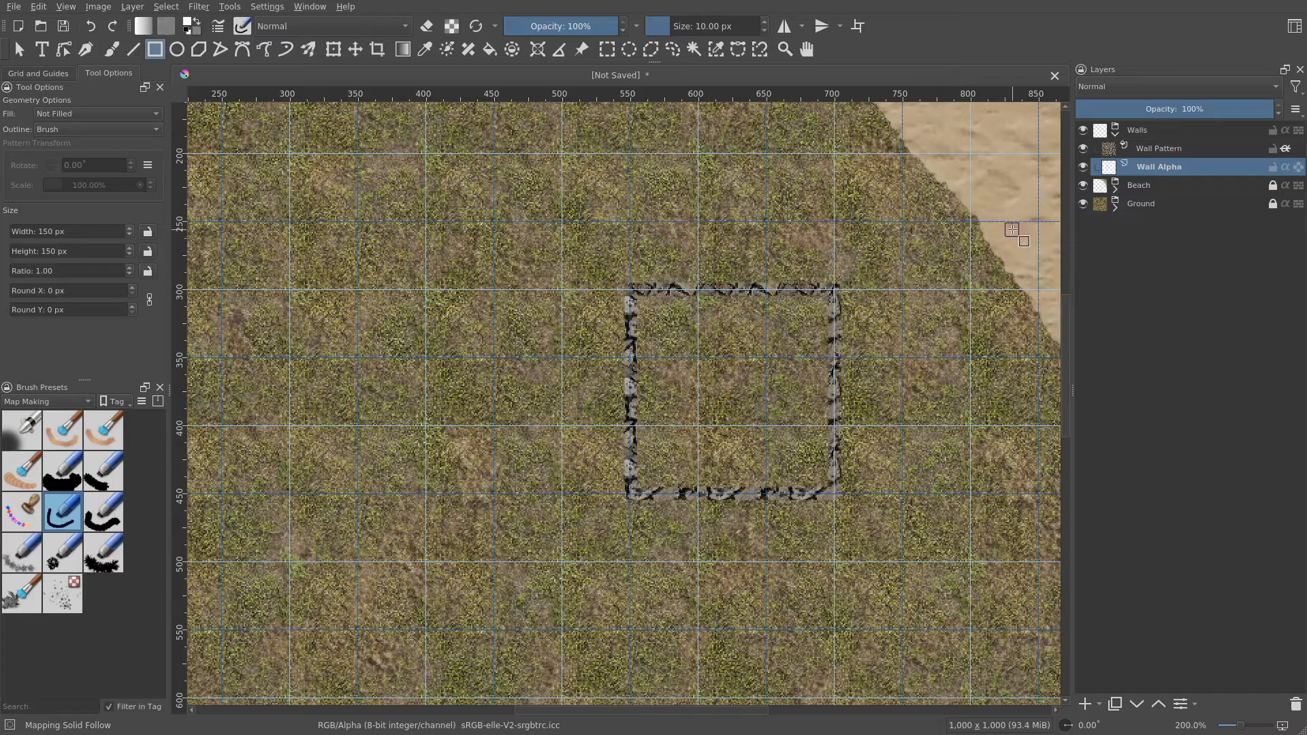
- Open the Layer Style for the Walls group and enable the Outer Glow effect
mouse_move(1132, 135)
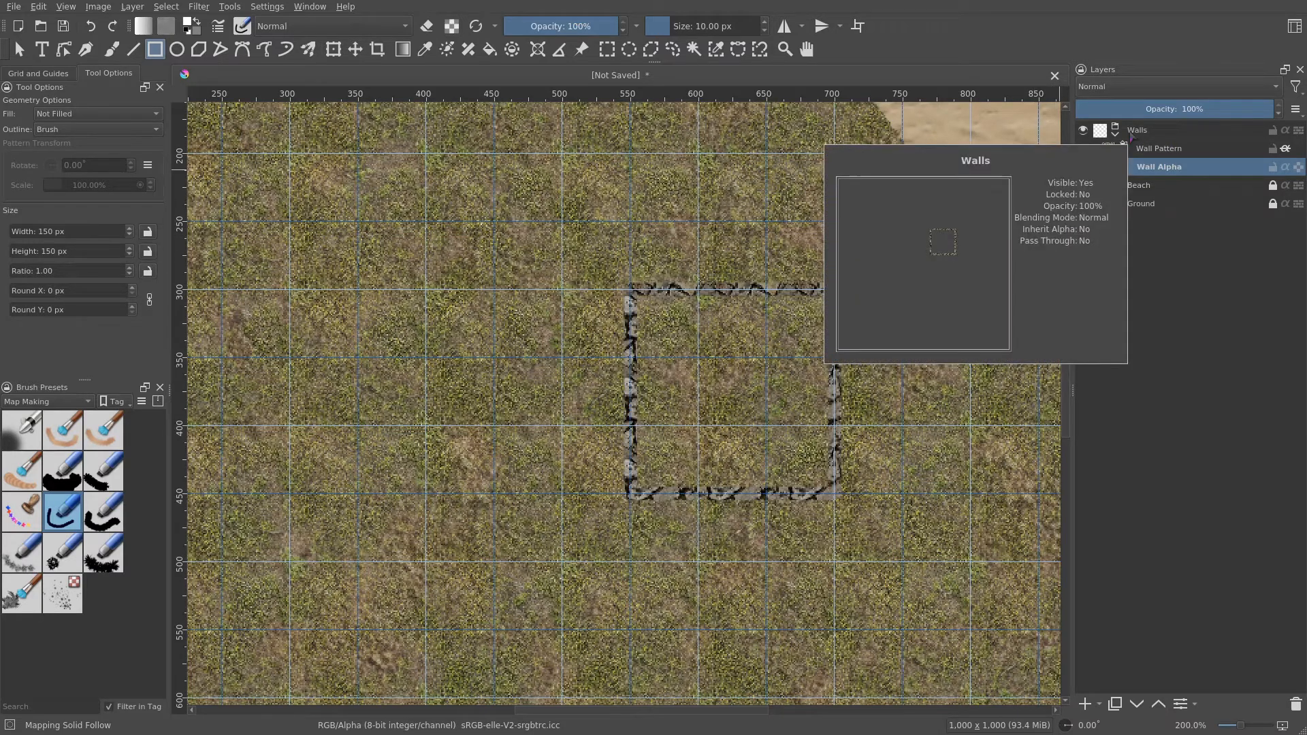
right_click(1137, 130)
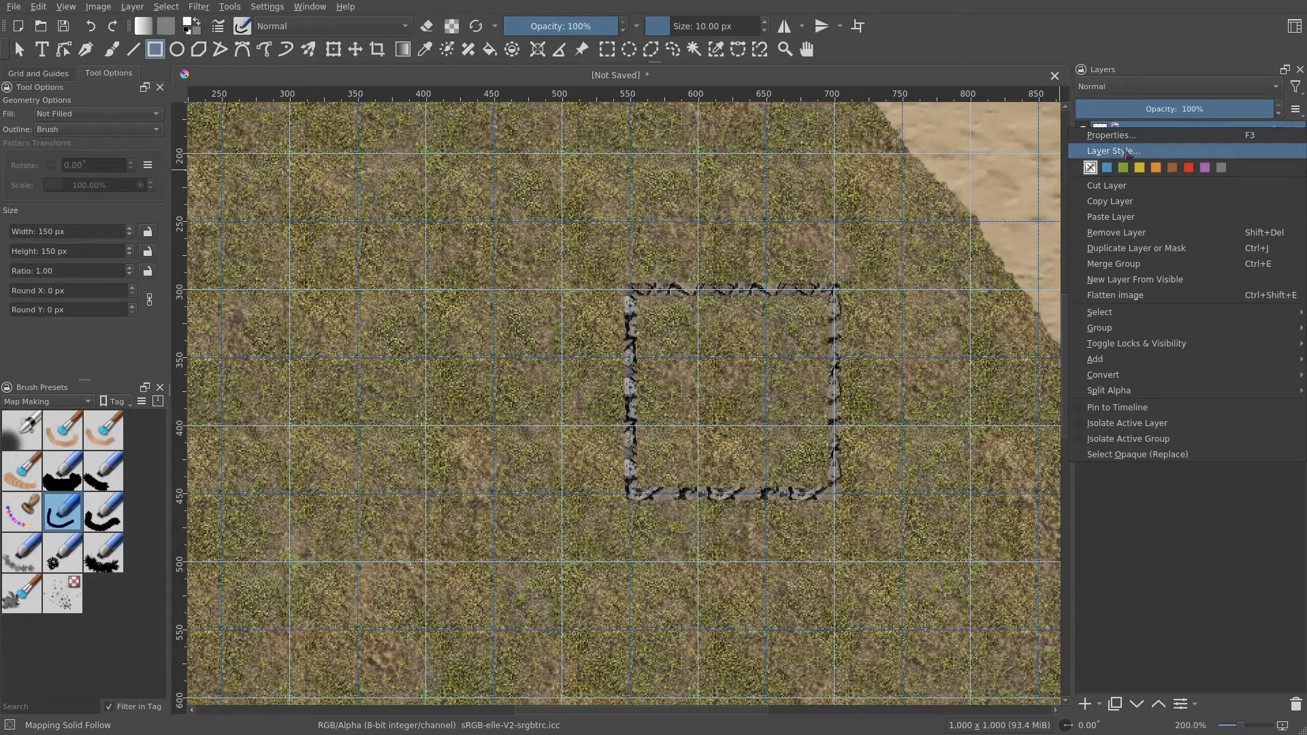
left_click(1139, 157)
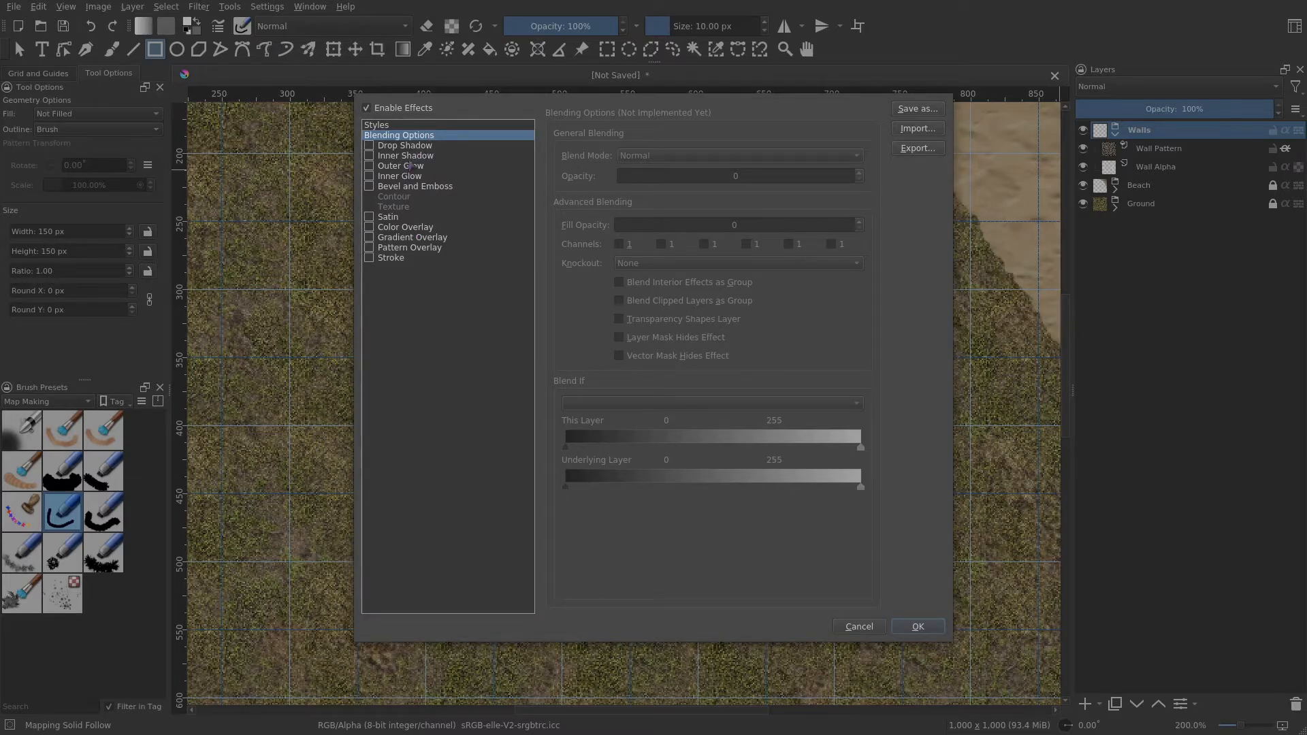
left_click(409, 166)
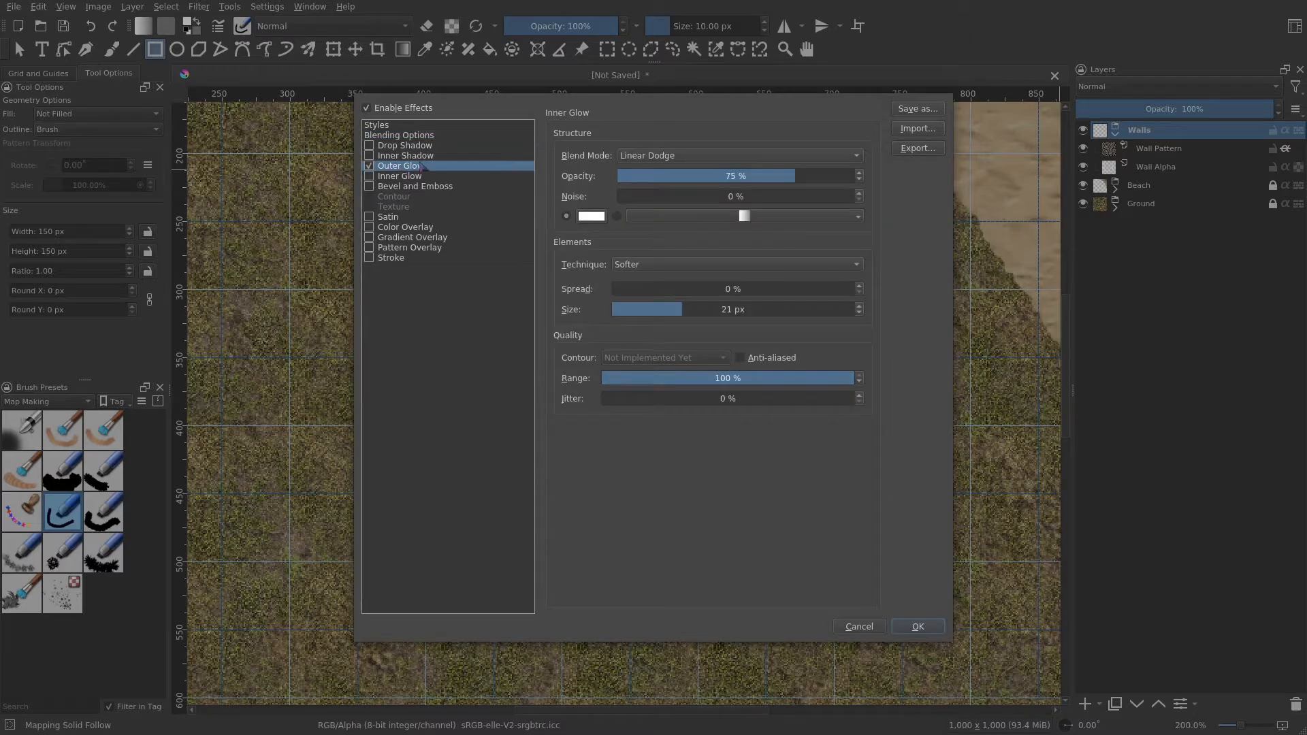
key("space")
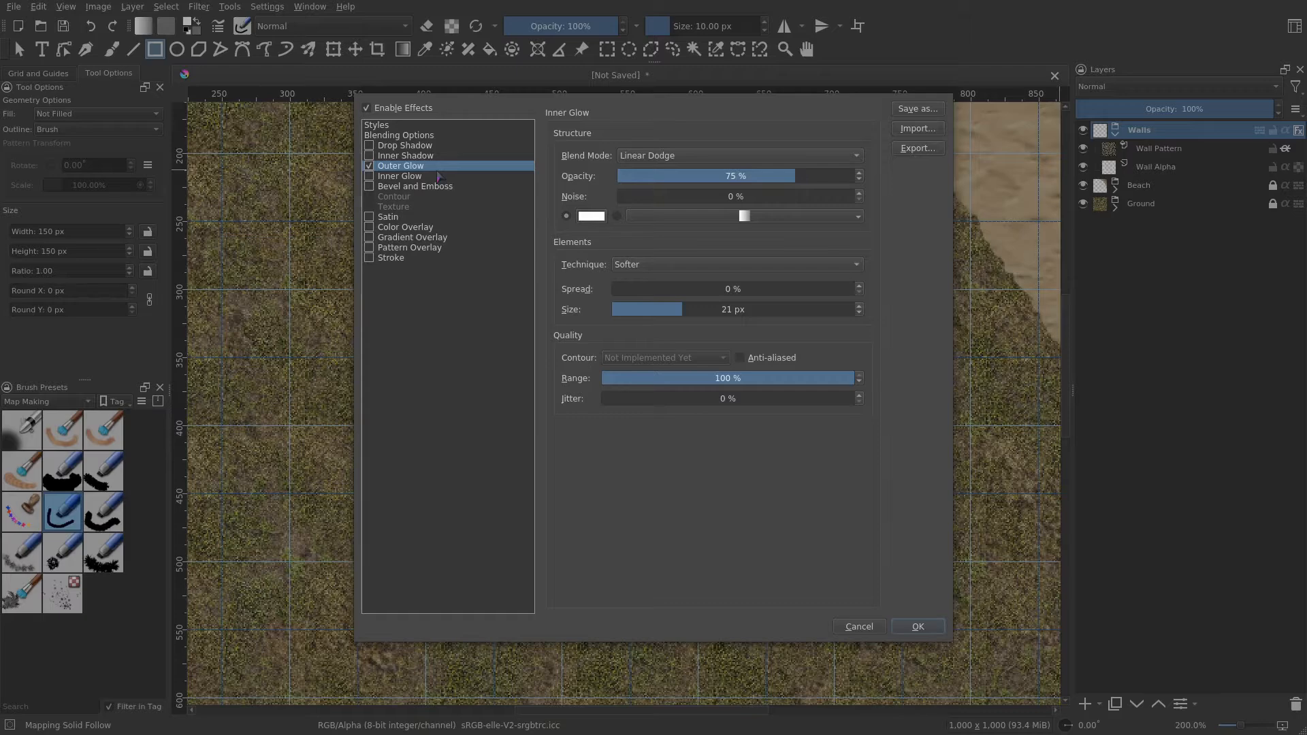
- Set the Outer Glow to Multiply blend mode, Grey 10% colour (#1a1a1a) and a 10 px size
left_click(680, 159)
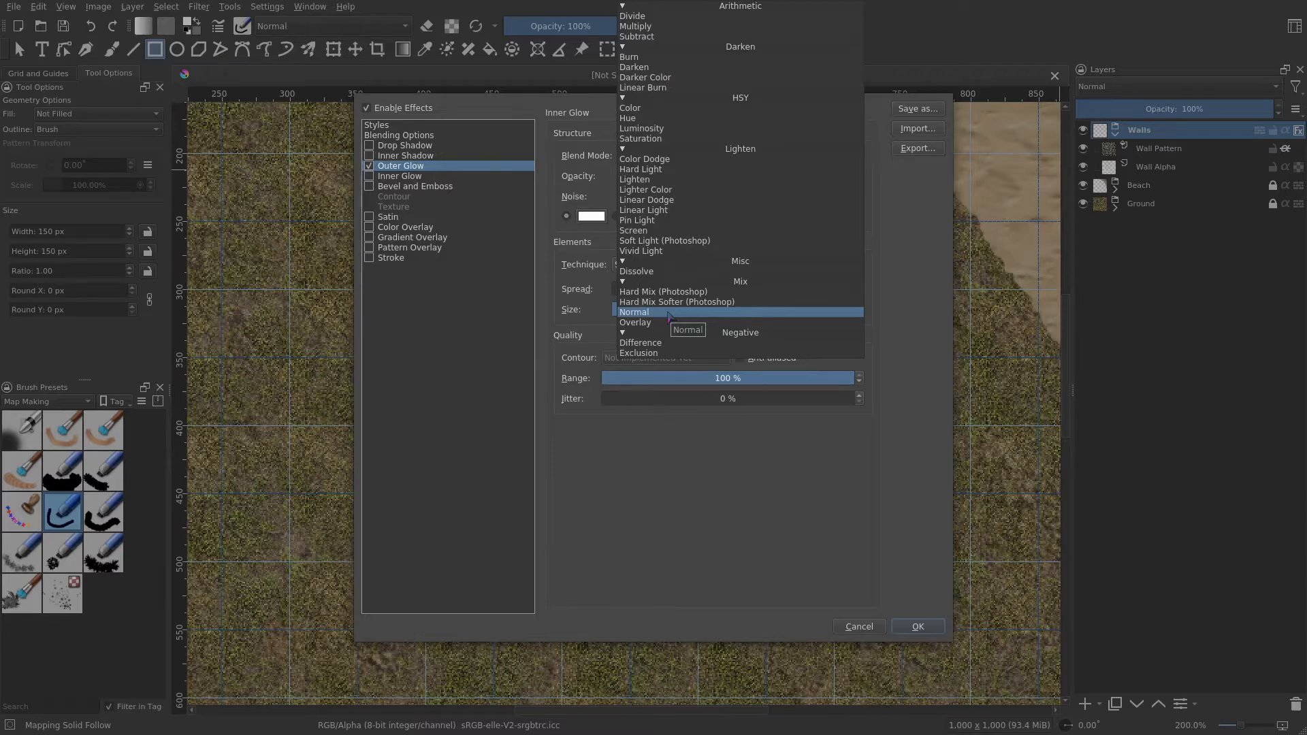
left_click(667, 27)
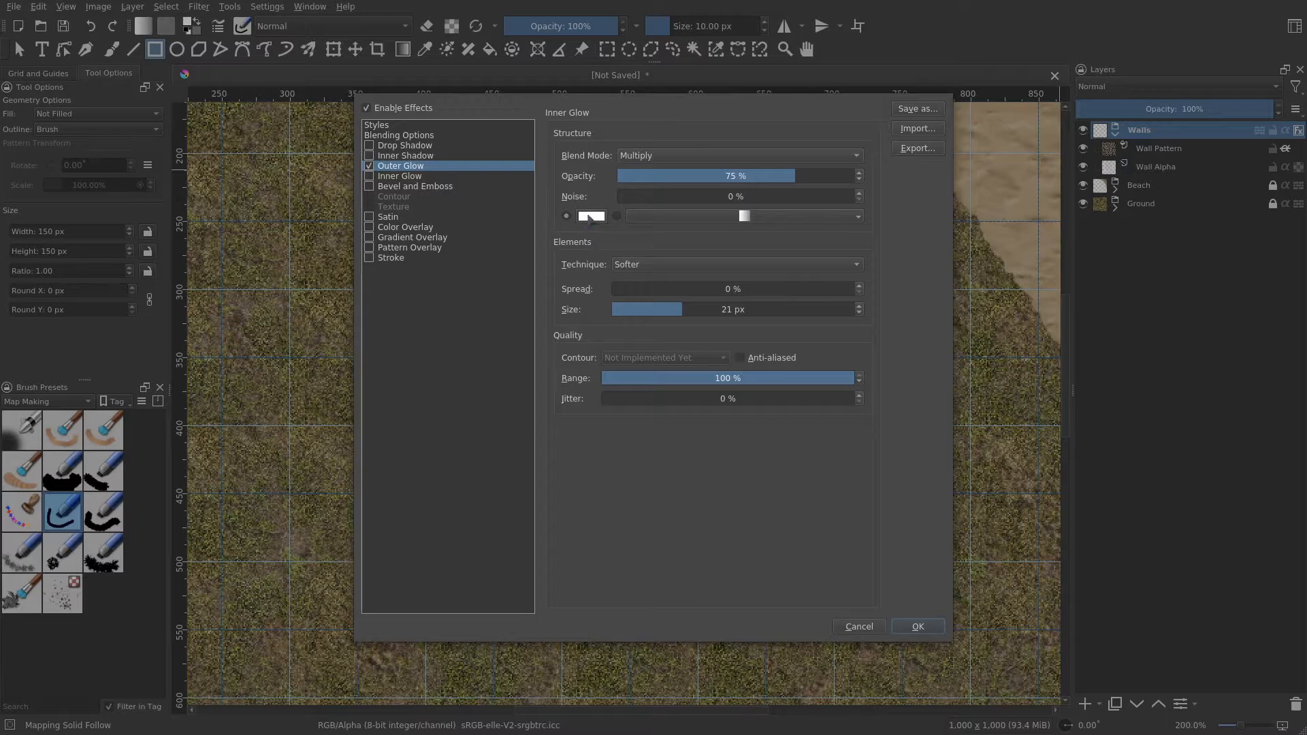
left_click(591, 217)
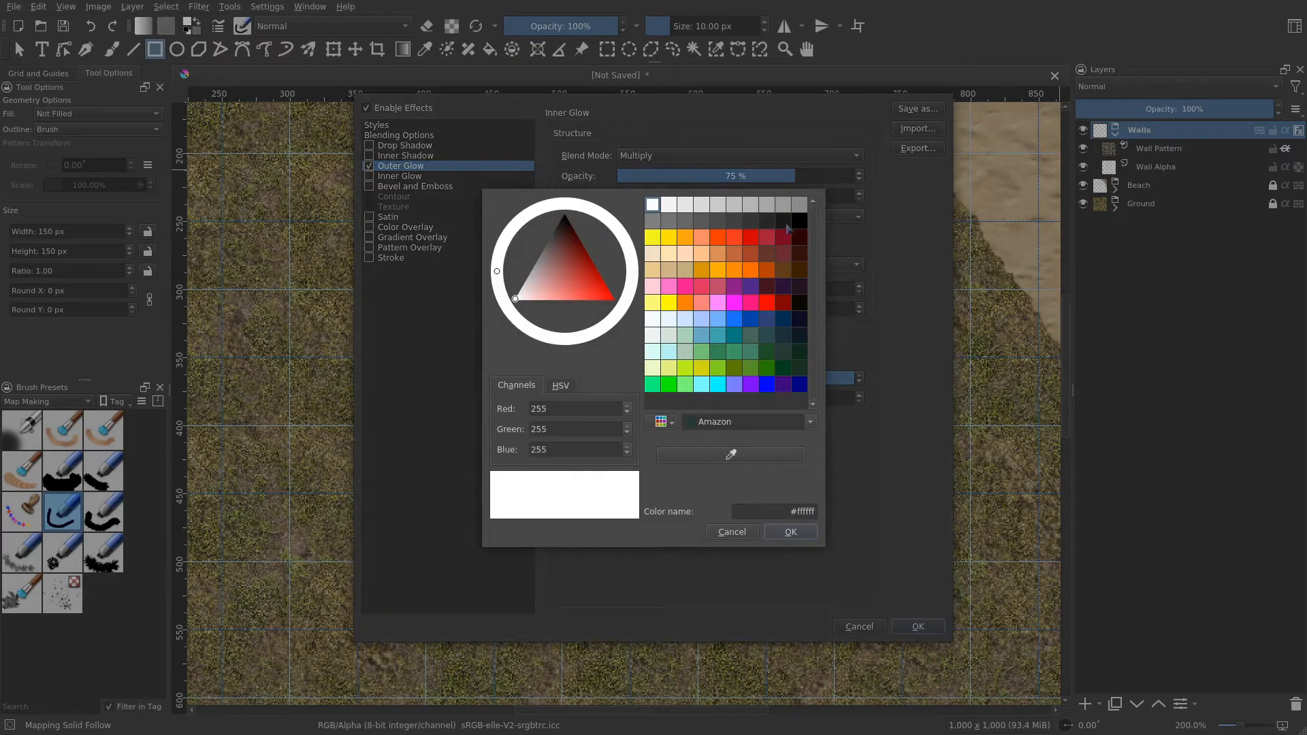
left_click(784, 223)
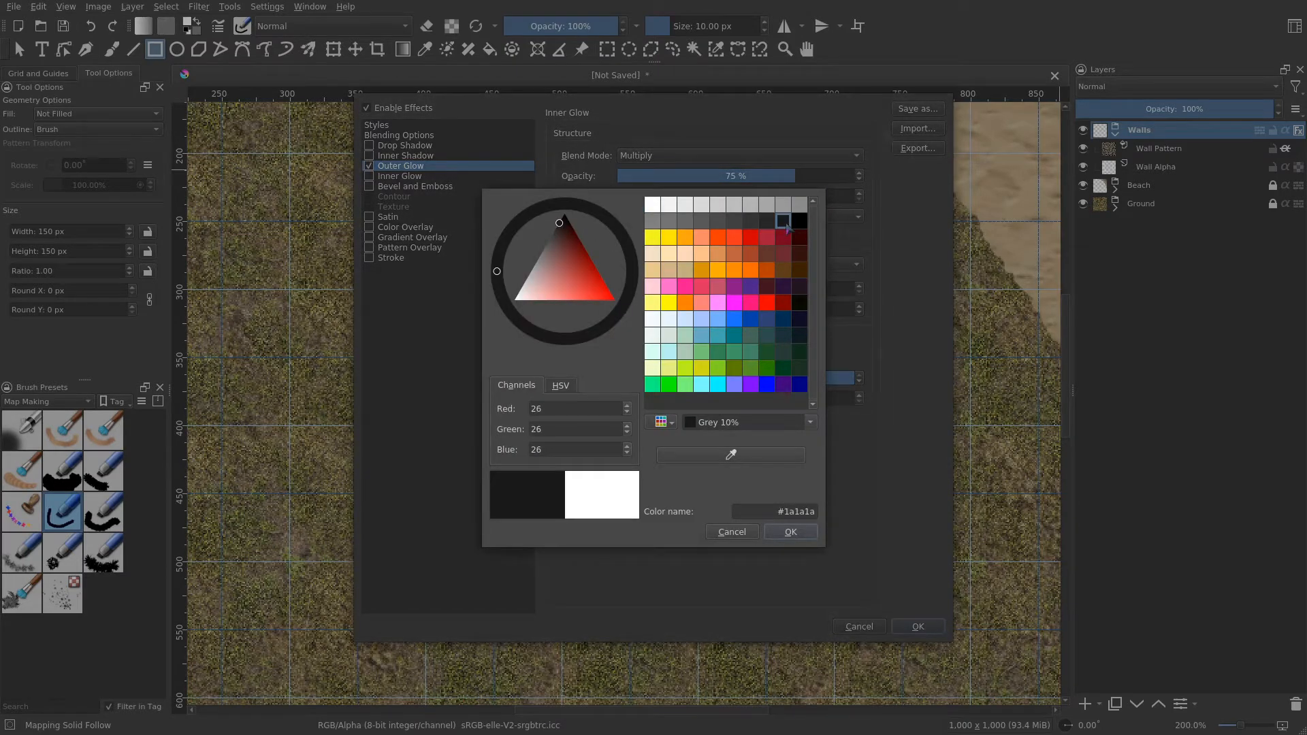
left_click(798, 223)
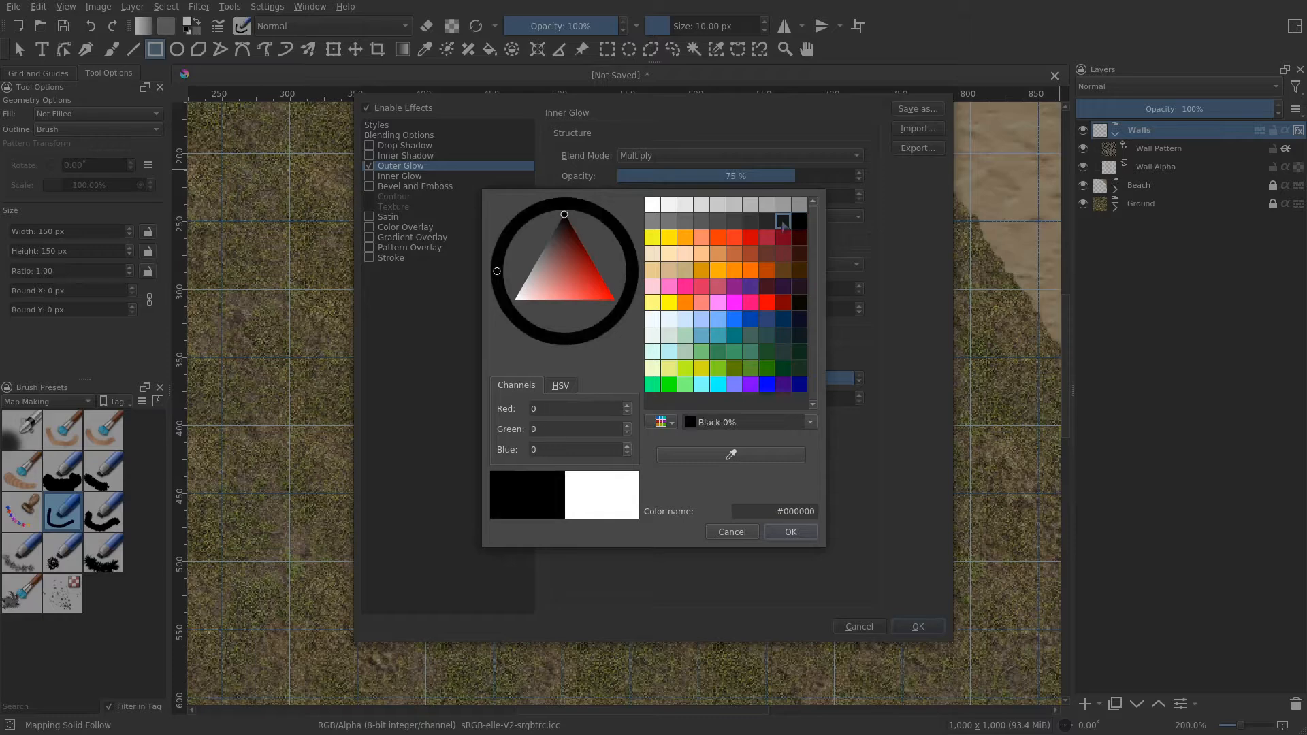
left_click(784, 222)
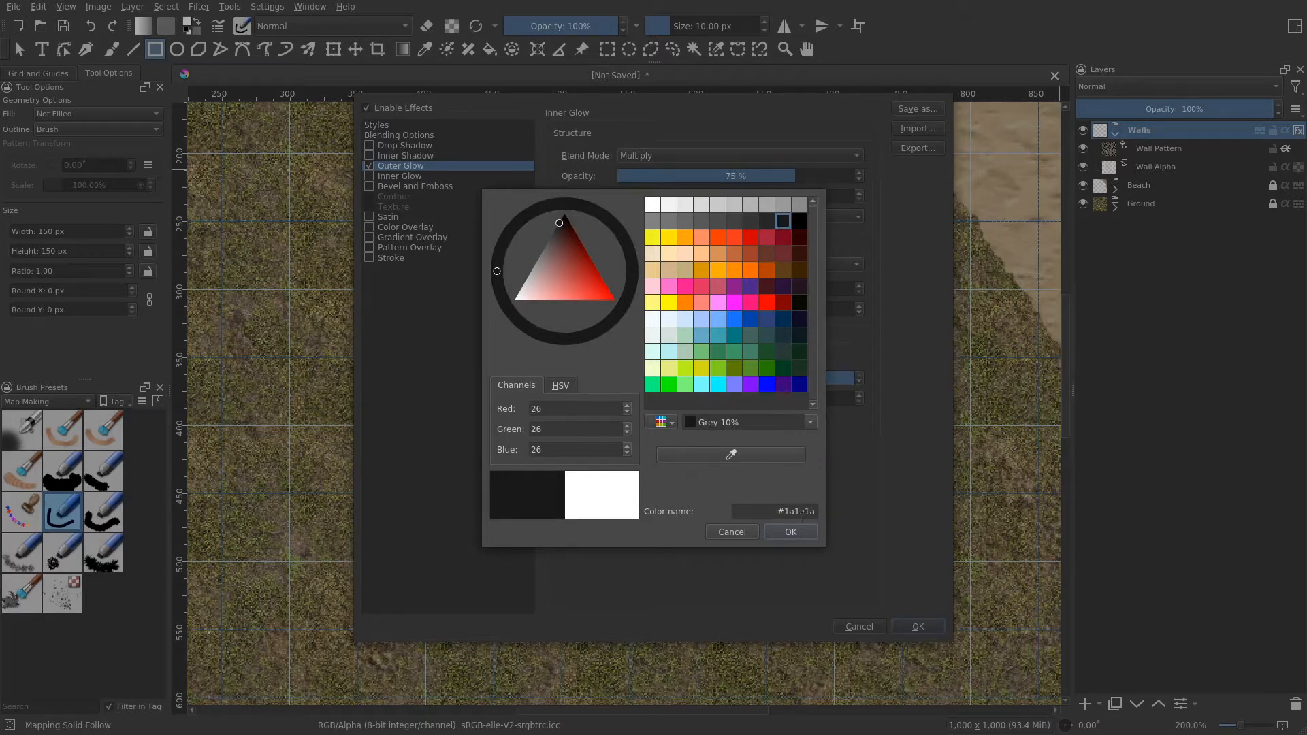
left_click(790, 531)
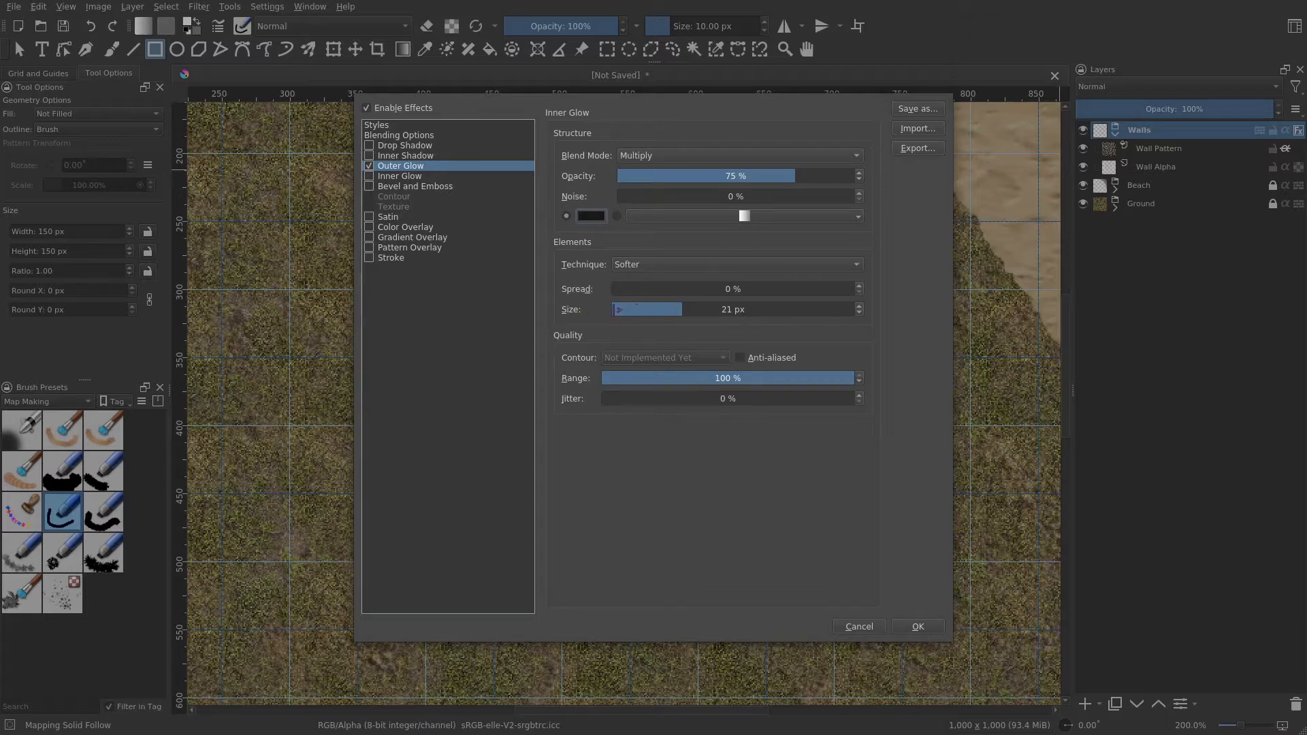
left_click_drag(667, 315, 650, 314)
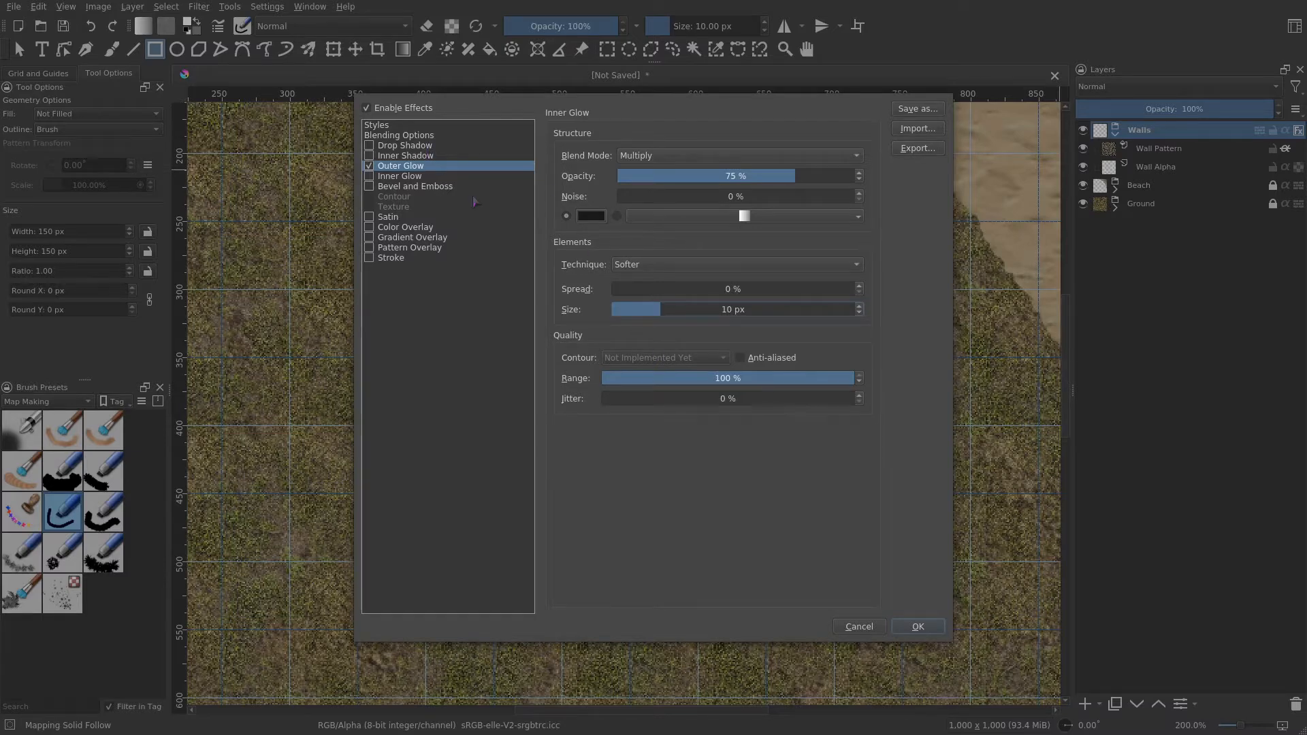
- Enable Bevel and Emboss with a 3 px size and 2 px soften
left_click(403, 188)
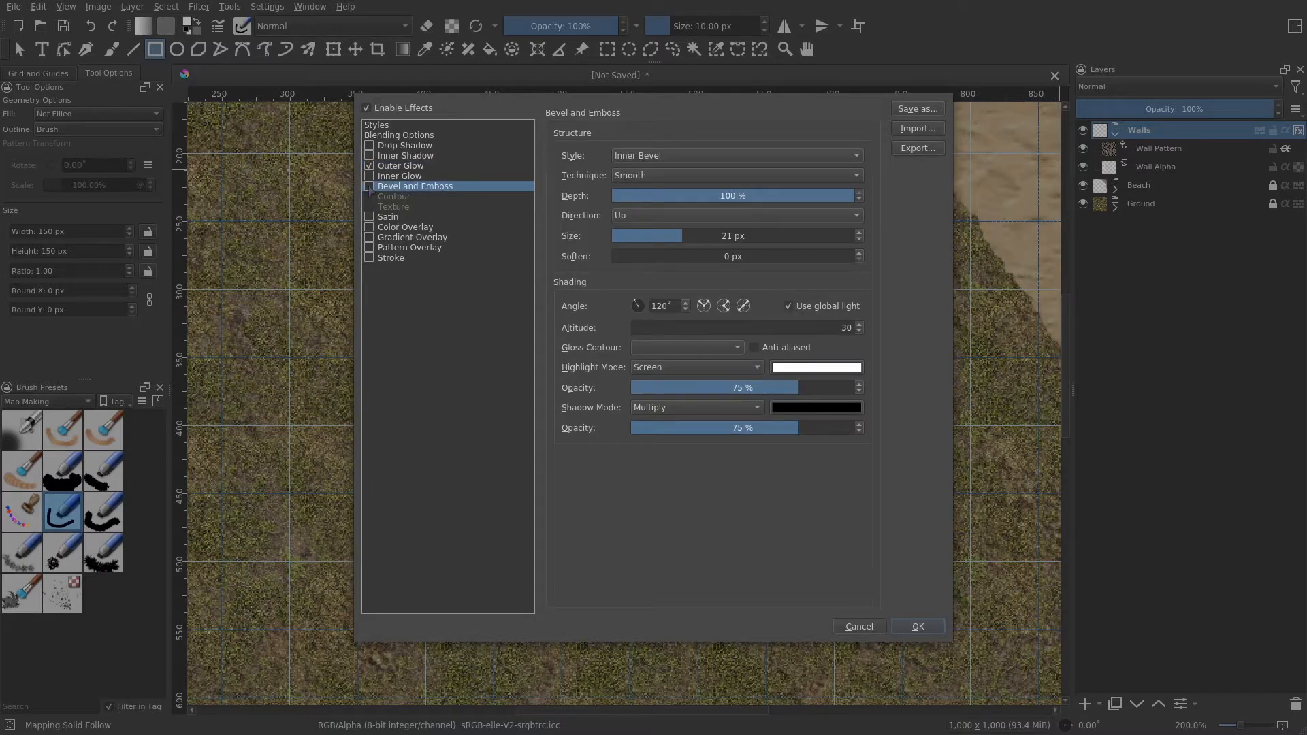
left_click(369, 186)
left_click_drag(671, 238, 636, 237)
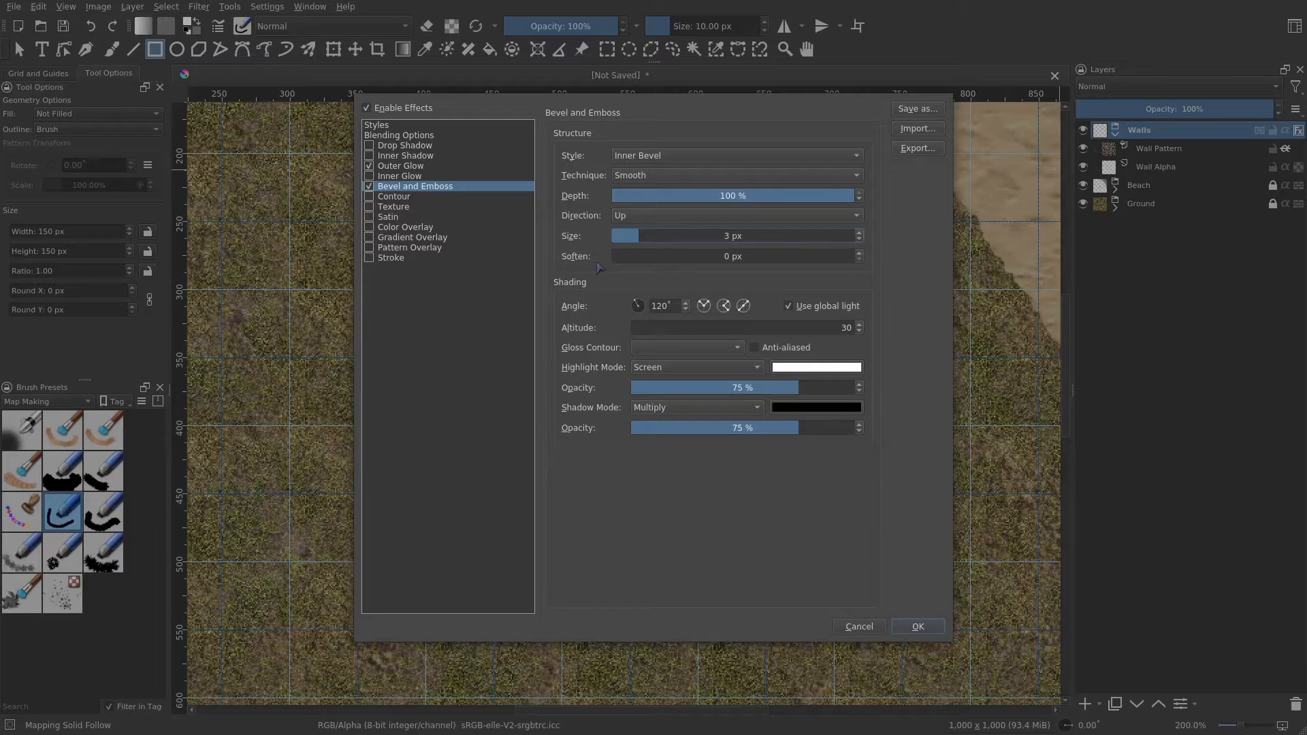
left_click_drag(630, 257, 644, 259)
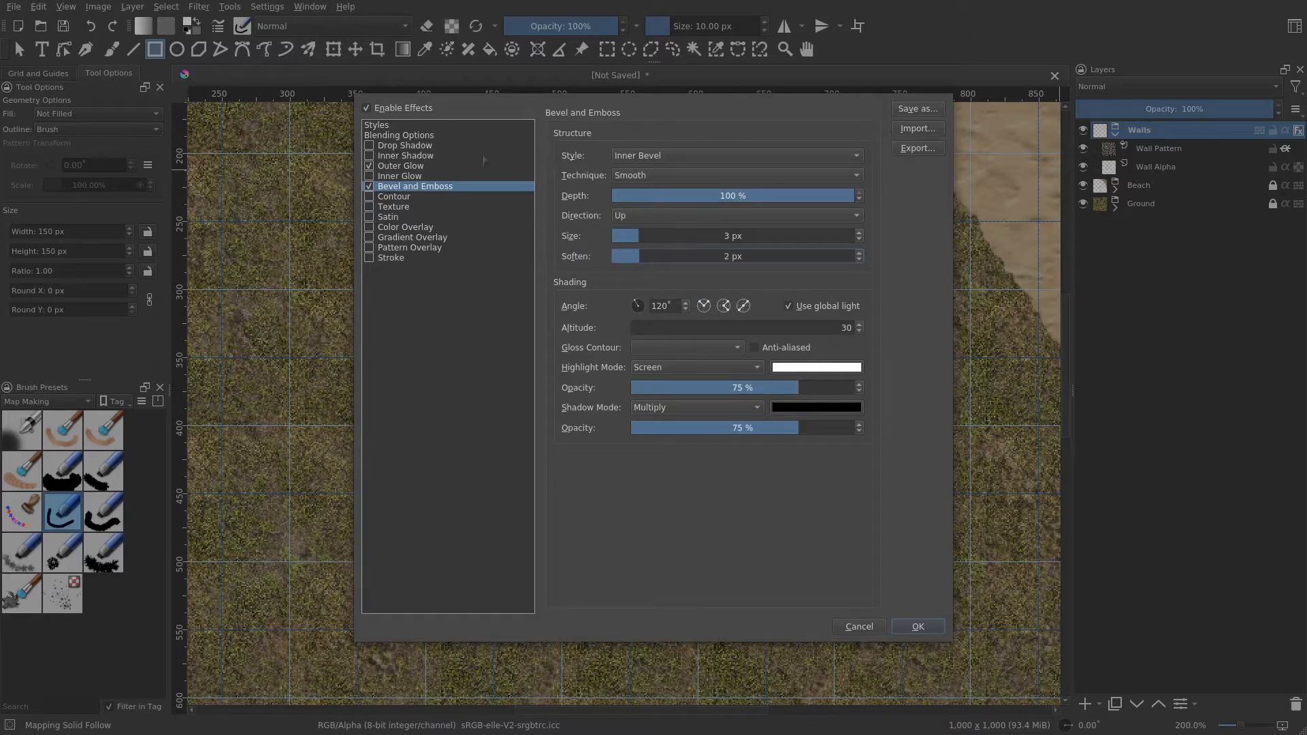
- Enable the Texture effect and choose the rpg_rocks_big.png pattern
left_click(419, 208)
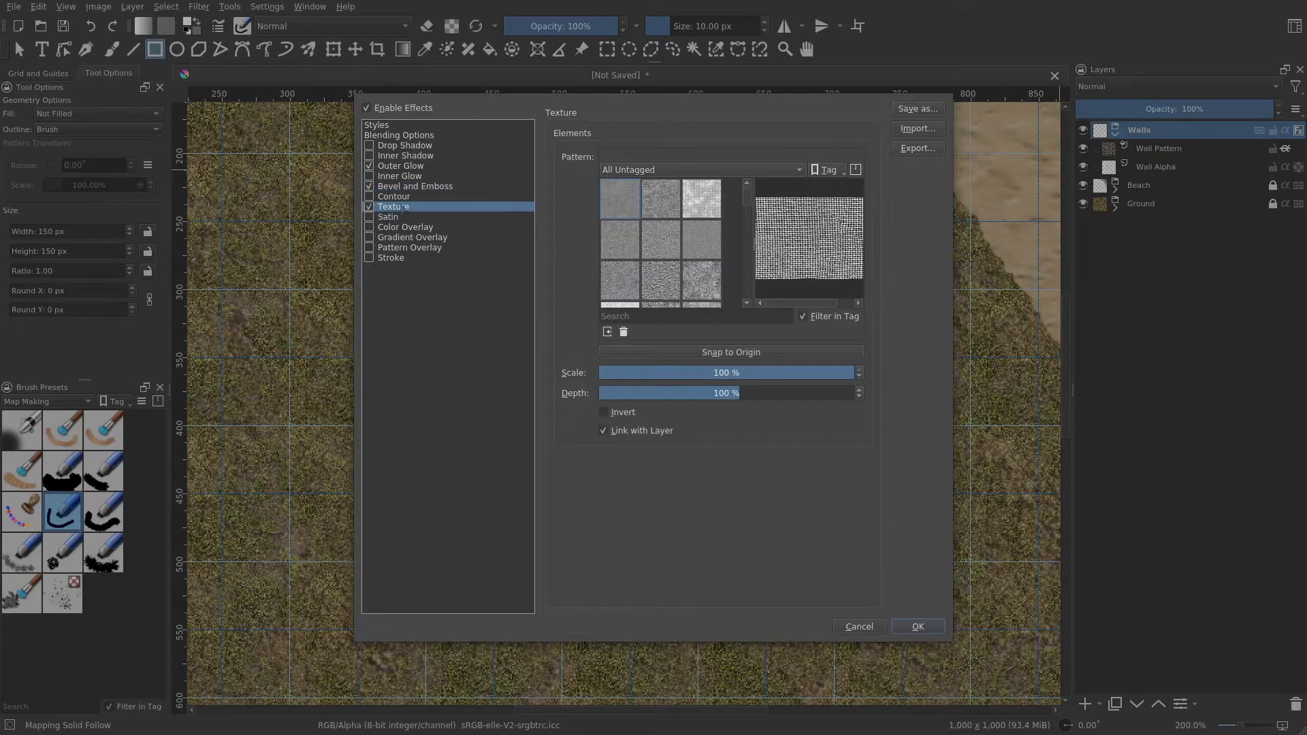
scroll(663, 243, "down", 5)
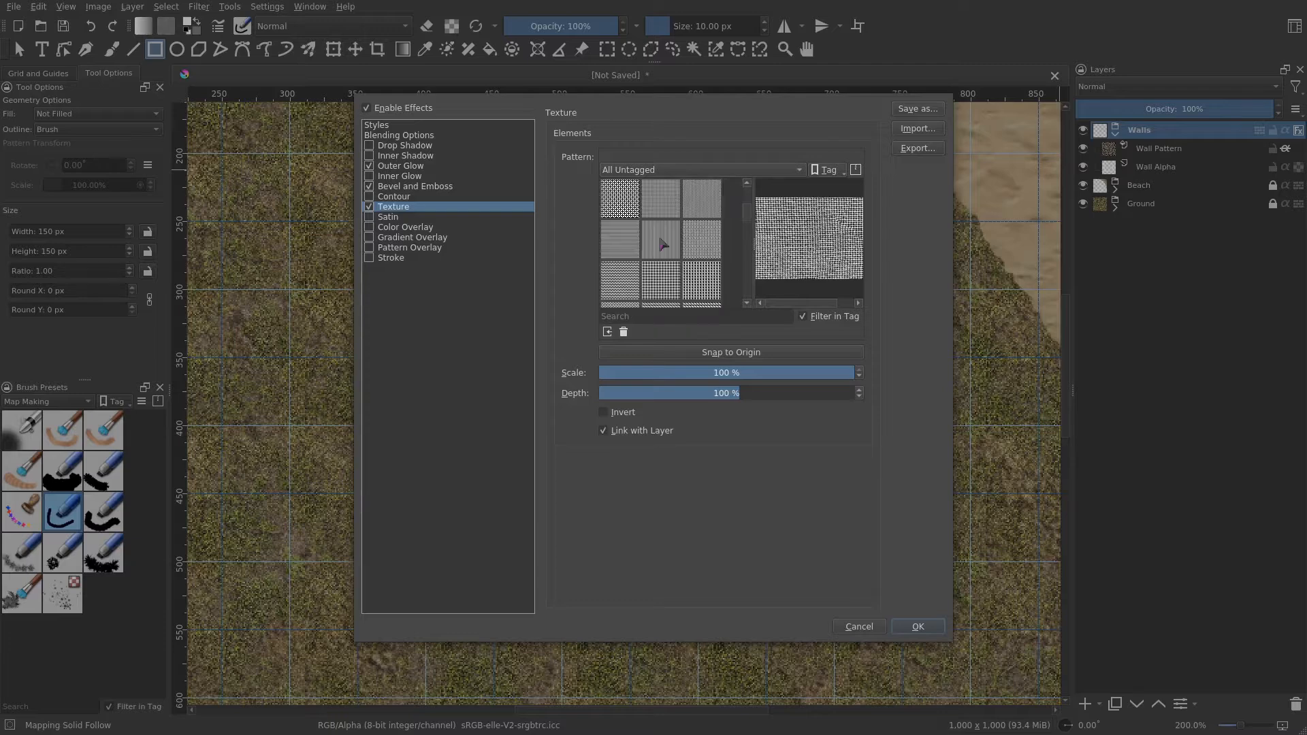
scroll(662, 244, "down", 6)
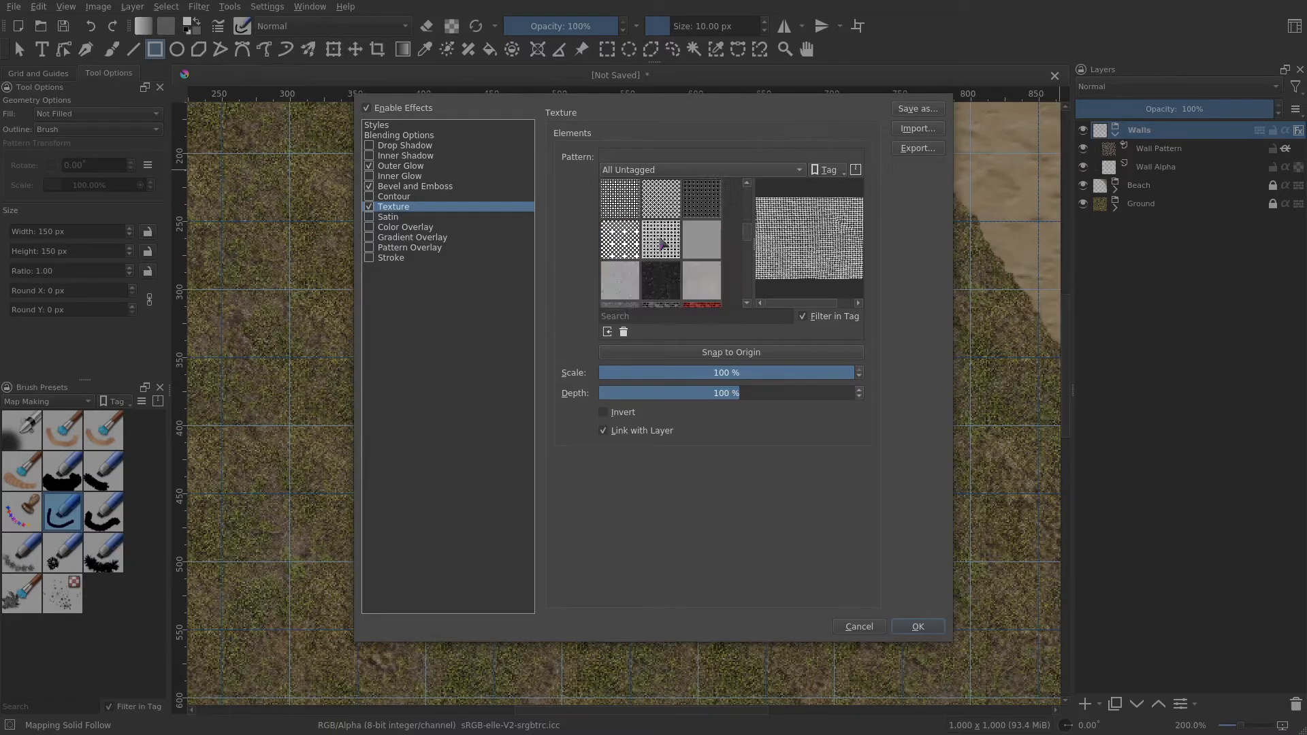
scroll(674, 248, "down", 5)
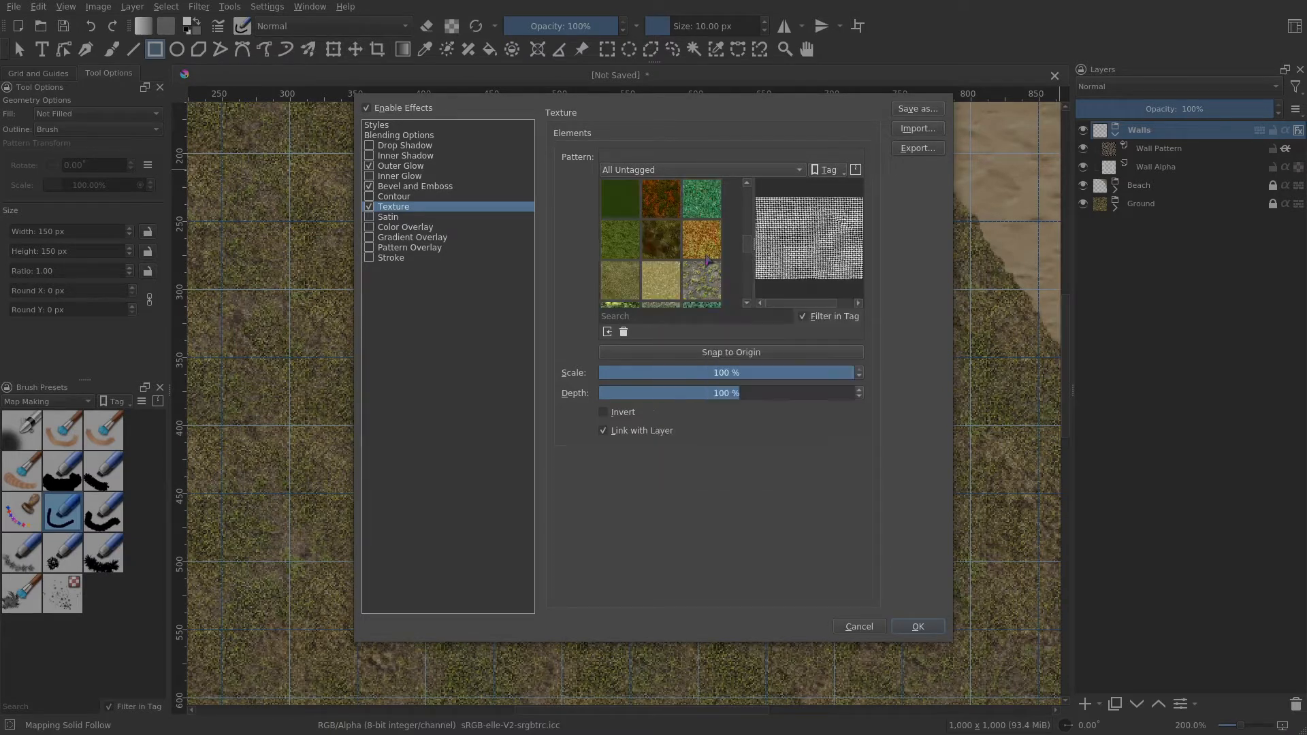
scroll(706, 261, "down", 3)
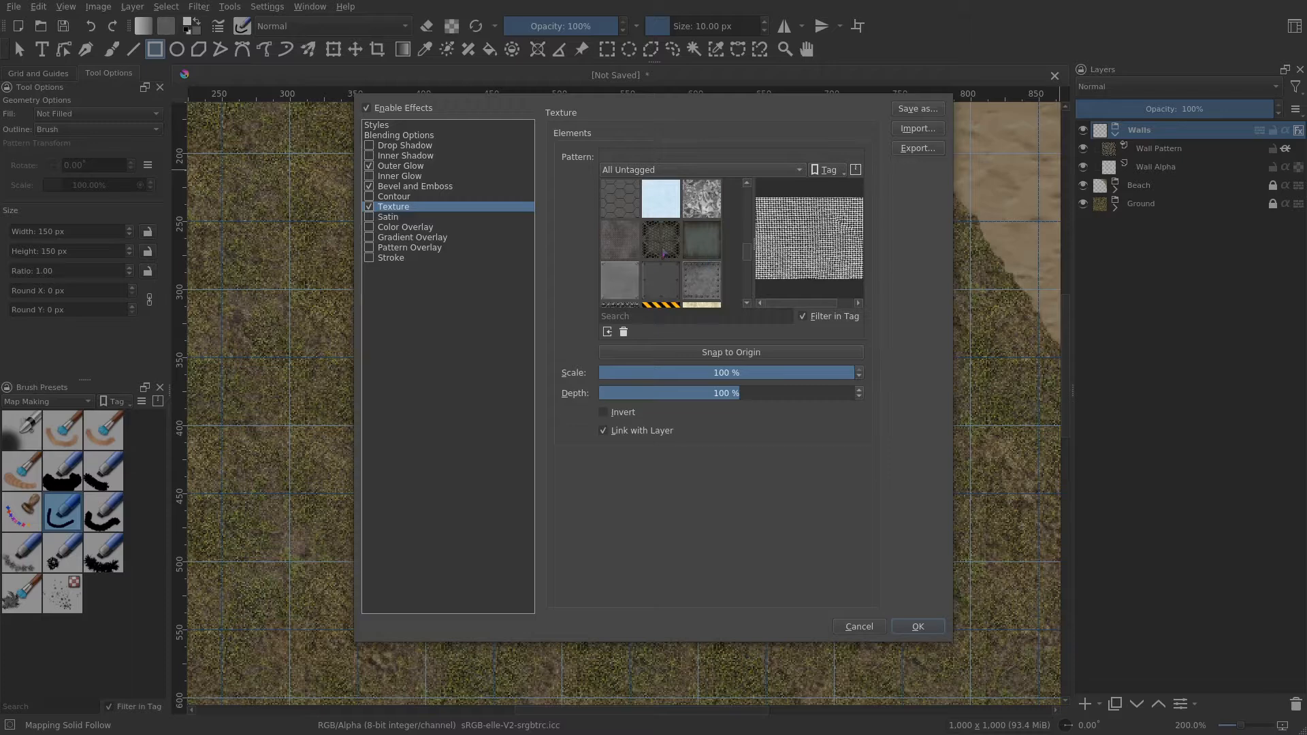
scroll(664, 252, "down", 2)
scroll(663, 252, "down", 2)
scroll(670, 265, "down", 2)
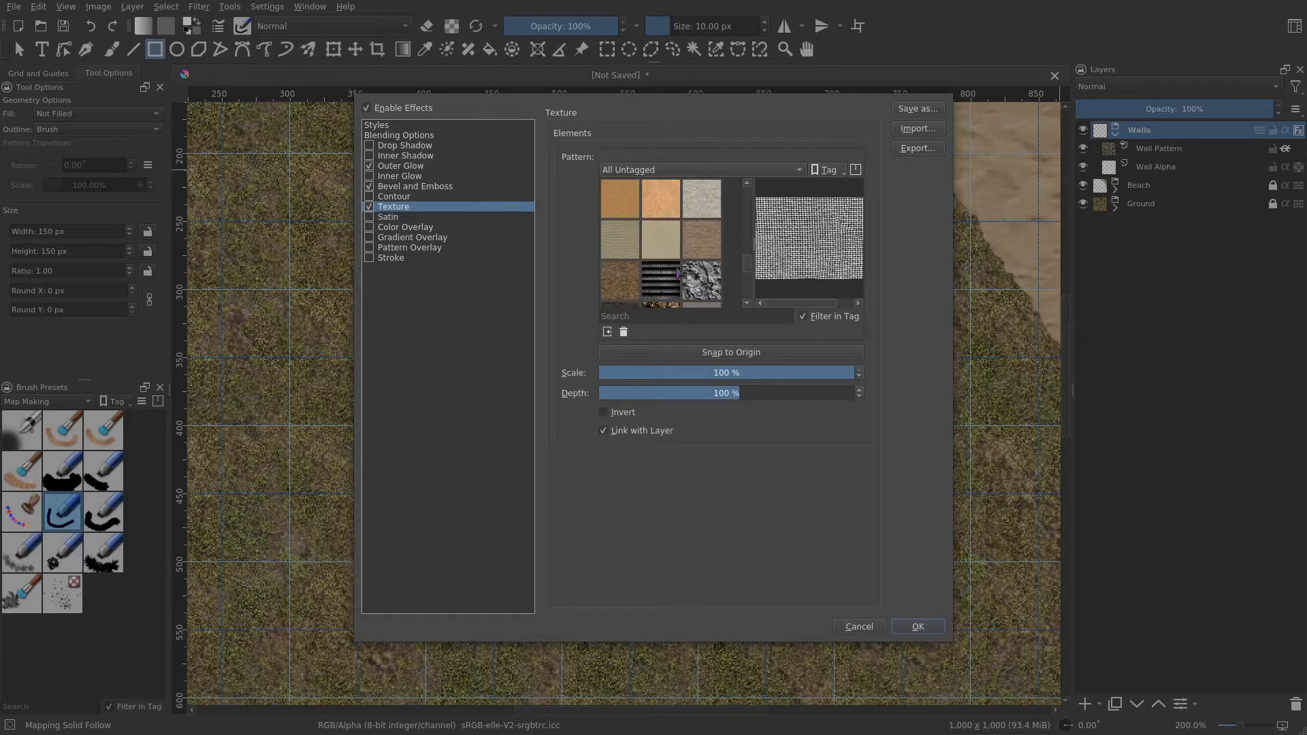
mouse_move(679, 275)
scroll(678, 275, "down", 4)
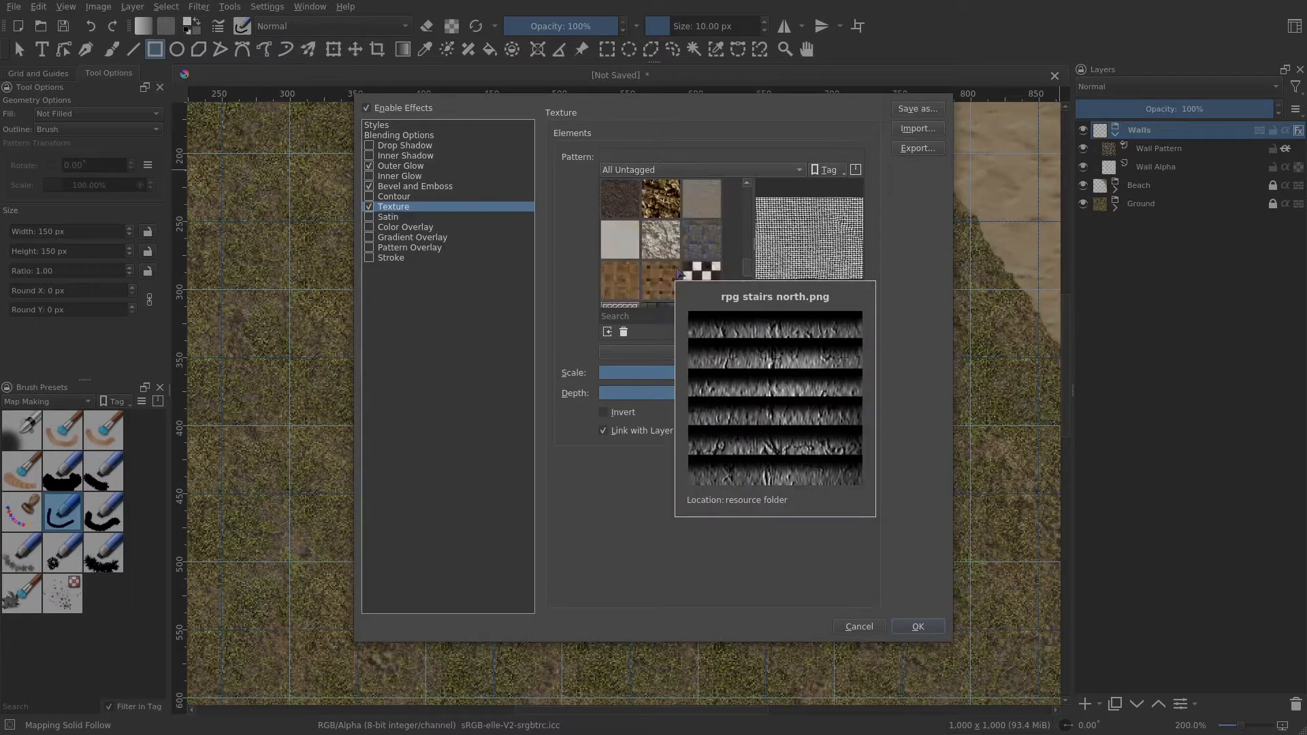
scroll(678, 275, "down", 2)
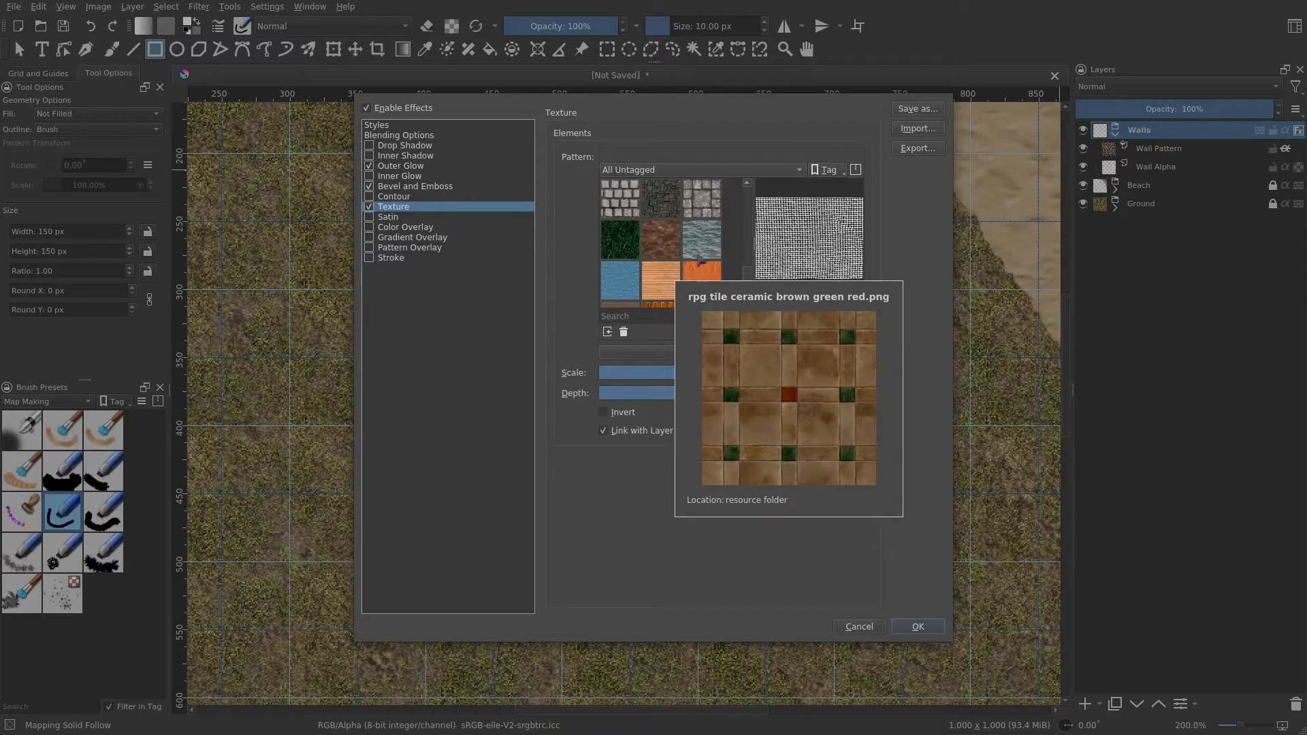
scroll(702, 262, "down", 2)
scroll(697, 260, "down", 1)
scroll(687, 259, "up", 4)
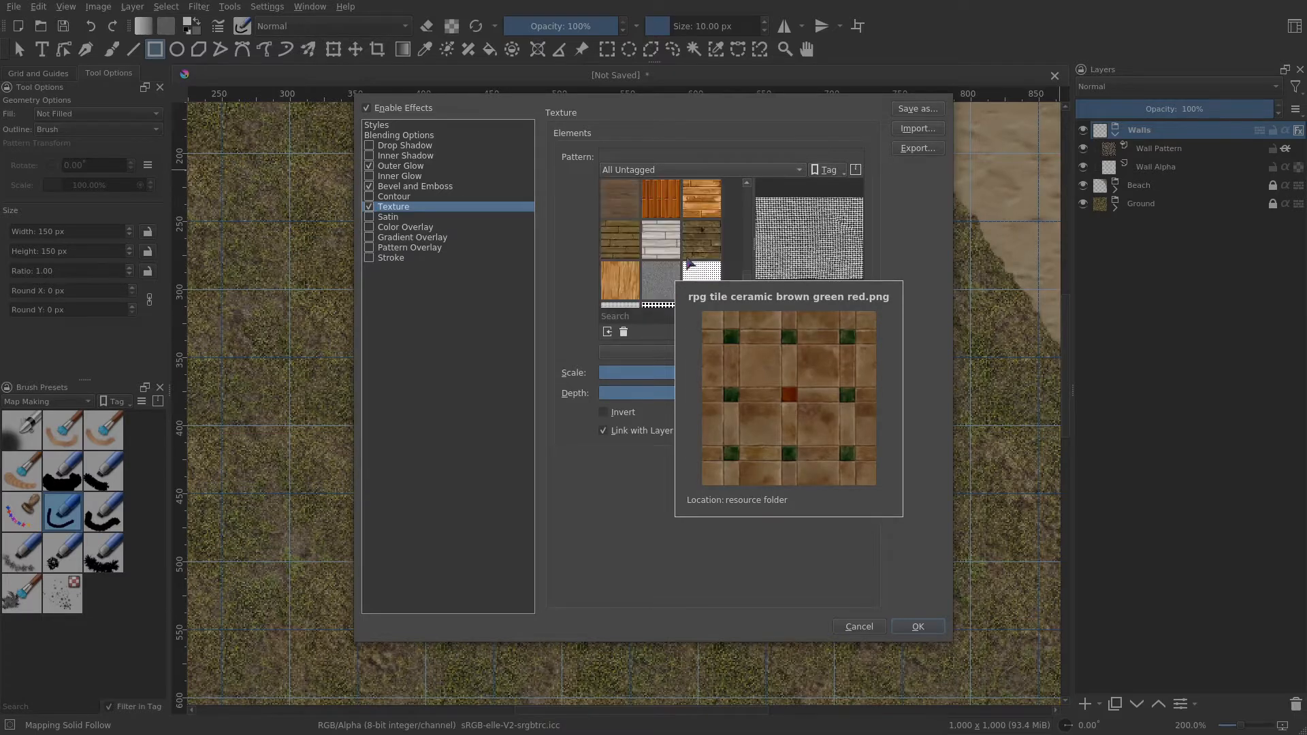
scroll(688, 263, "up", 4)
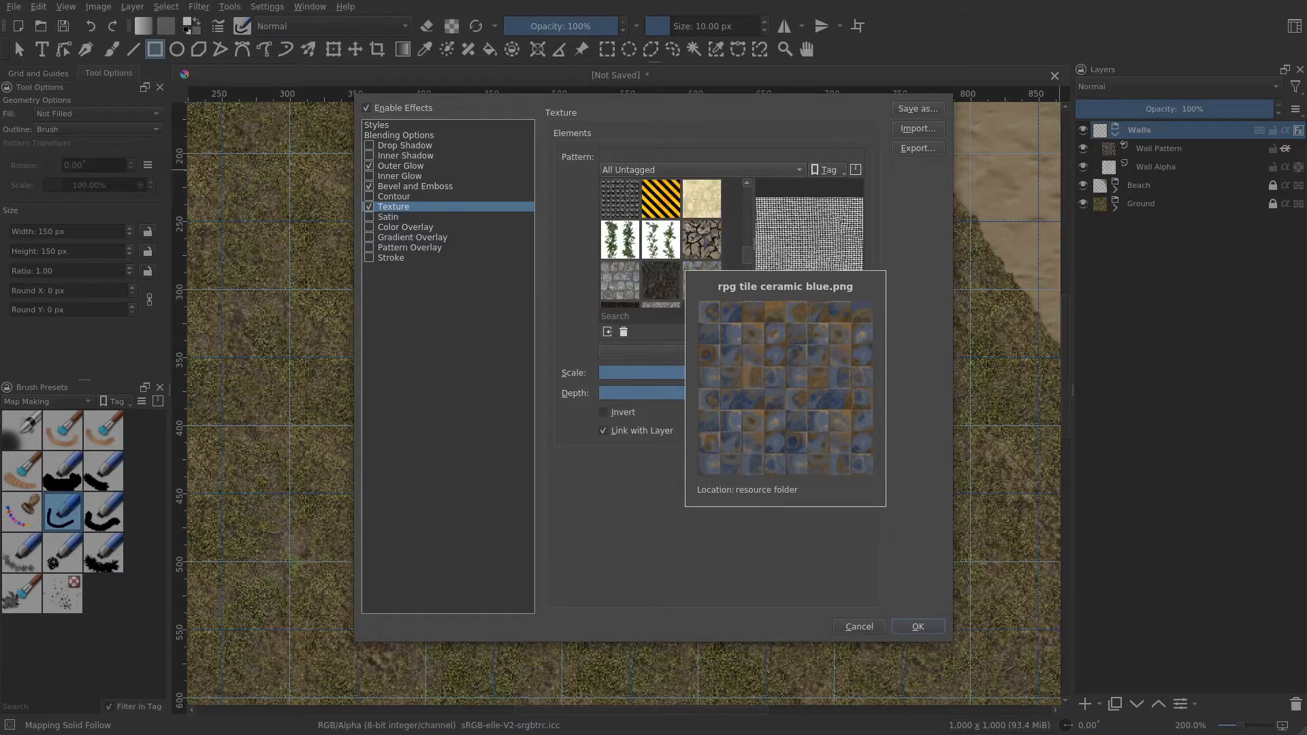
left_click(705, 241)
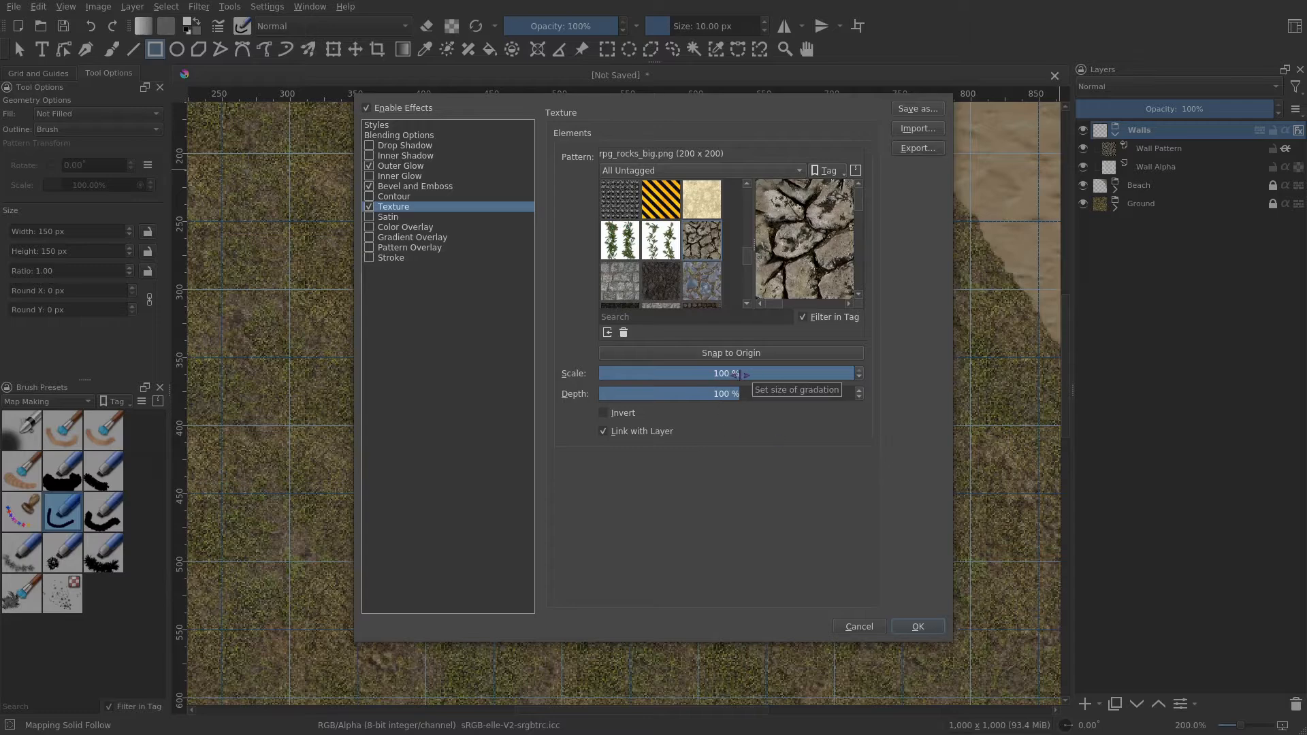
- Set the texture scale to 50% and the depth to 10%
left_click(764, 374)
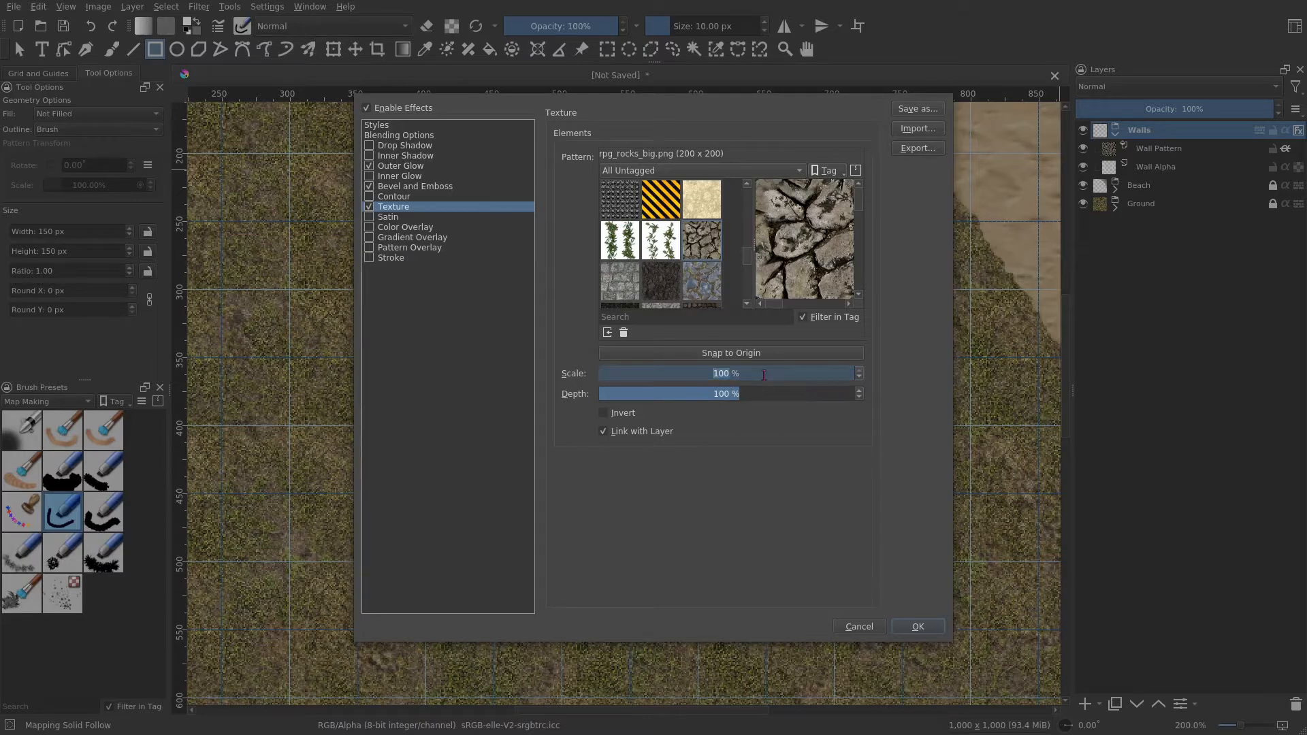
type("50")
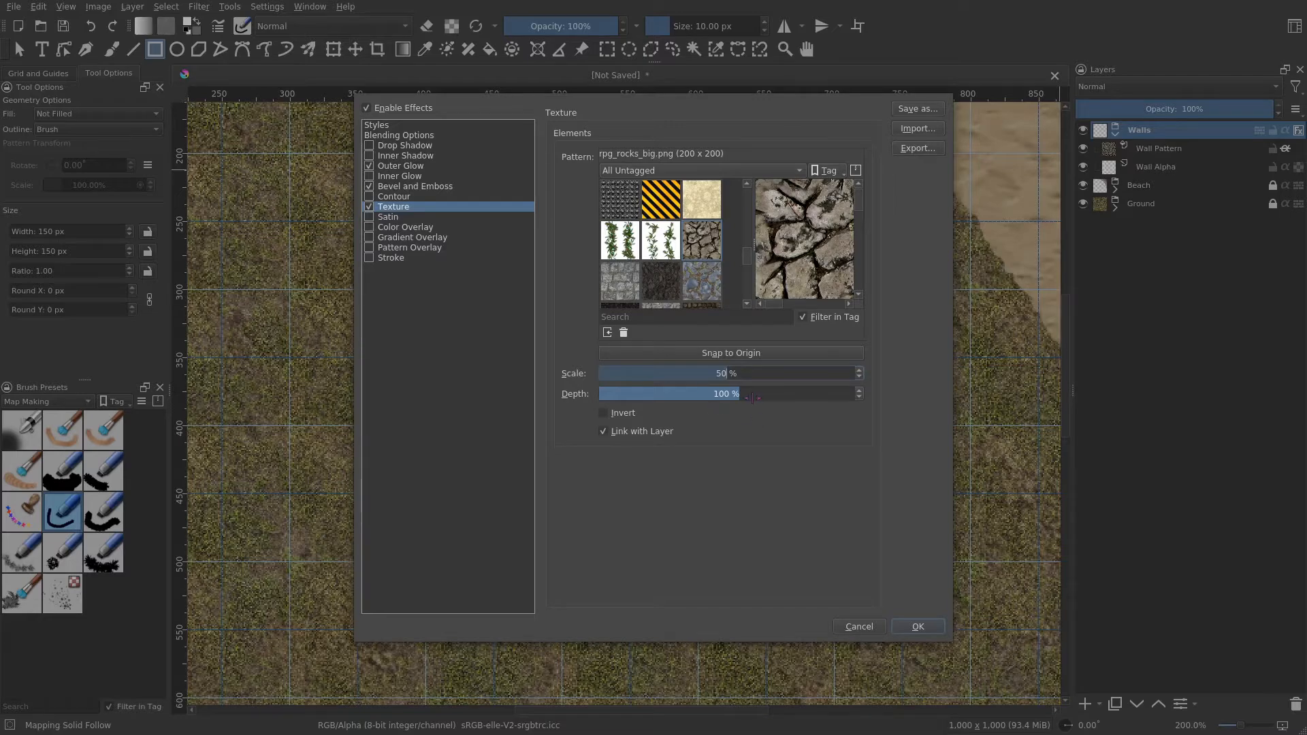
left_click(753, 397)
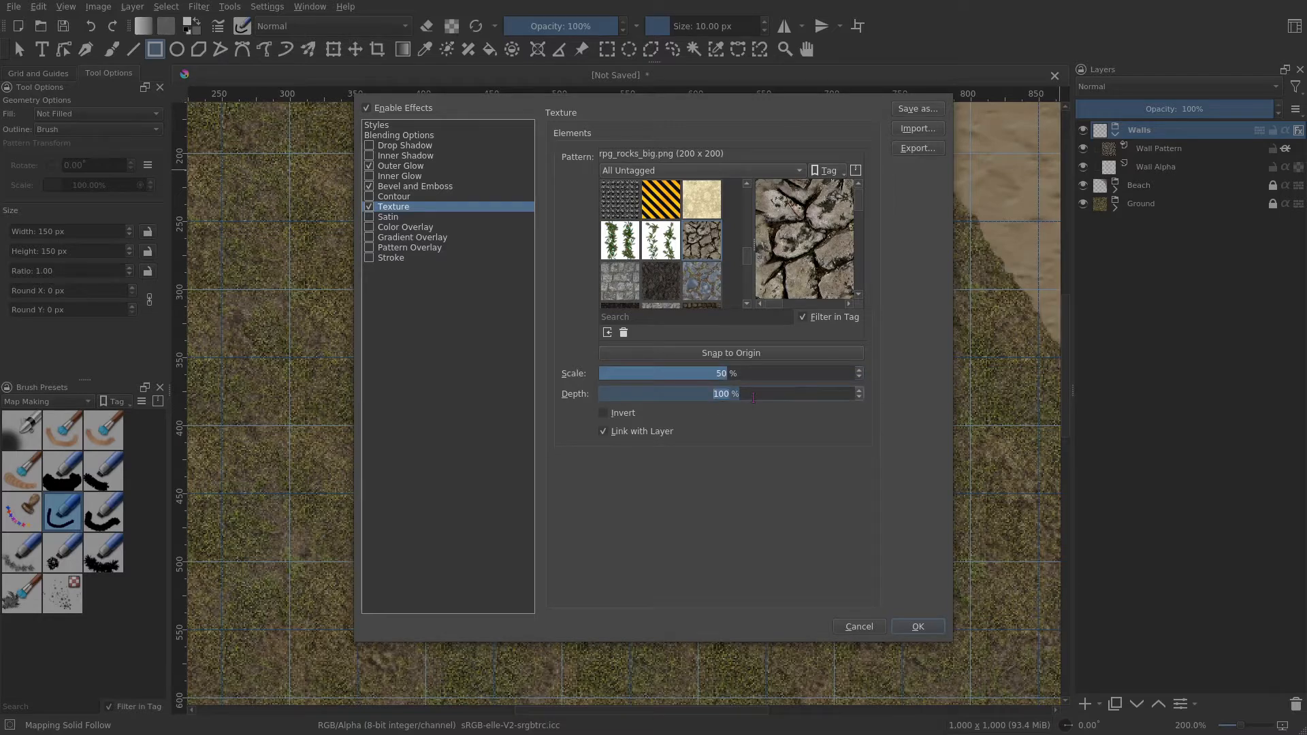
type("10")
key("Return")
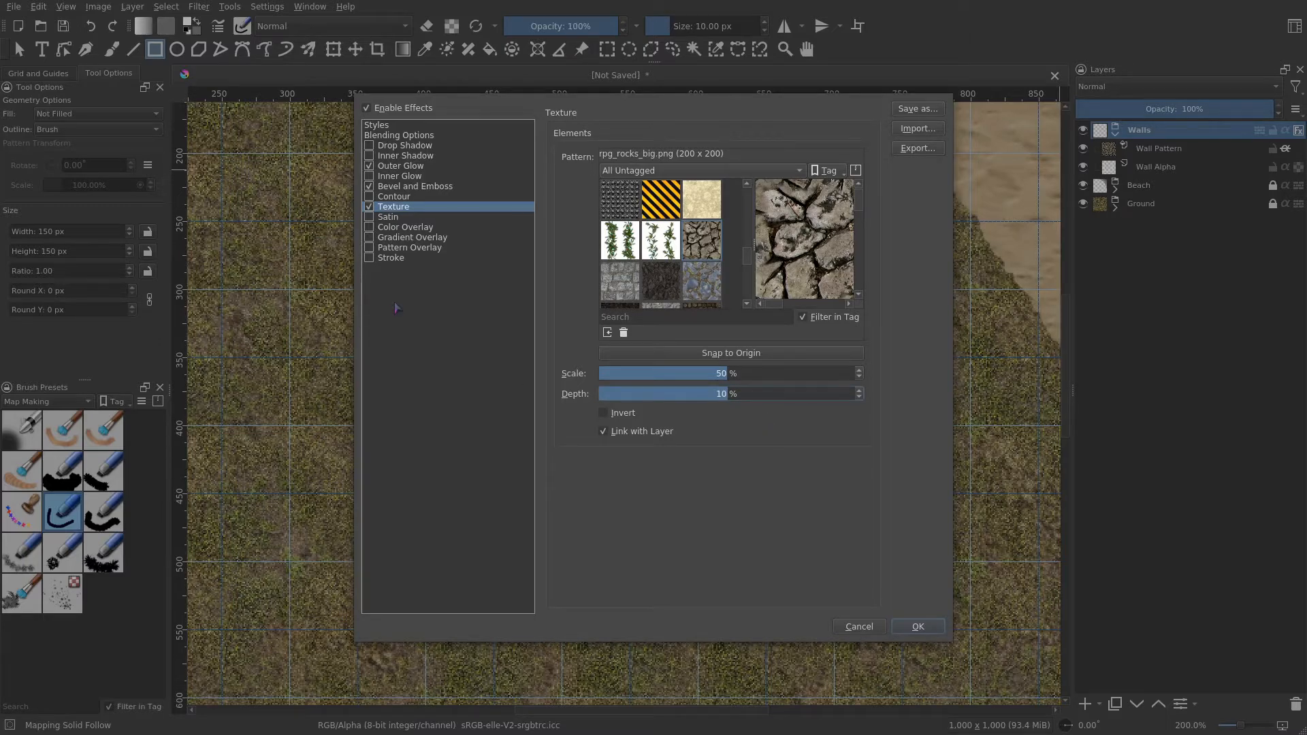
- Enable a 1 px Stroke effect and apply the layer style
left_click(399, 259)
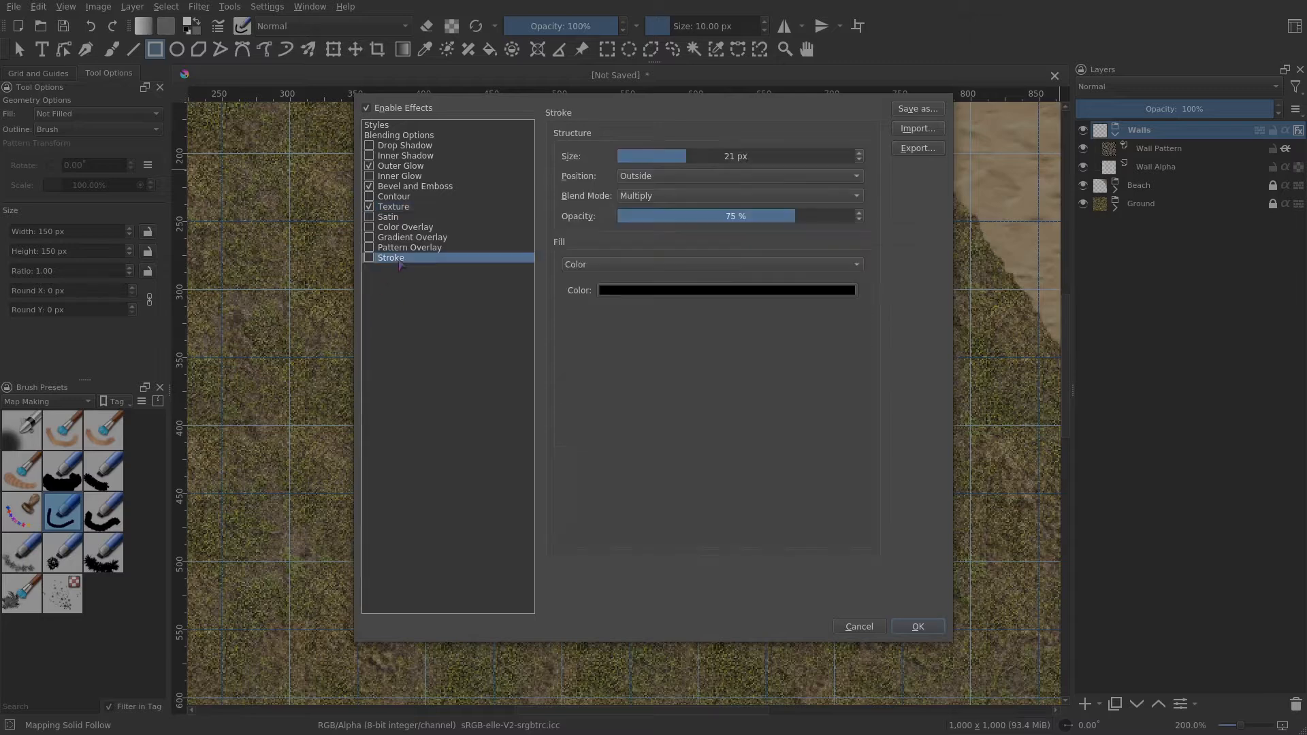
left_click(369, 258)
left_click_drag(683, 152, 629, 155)
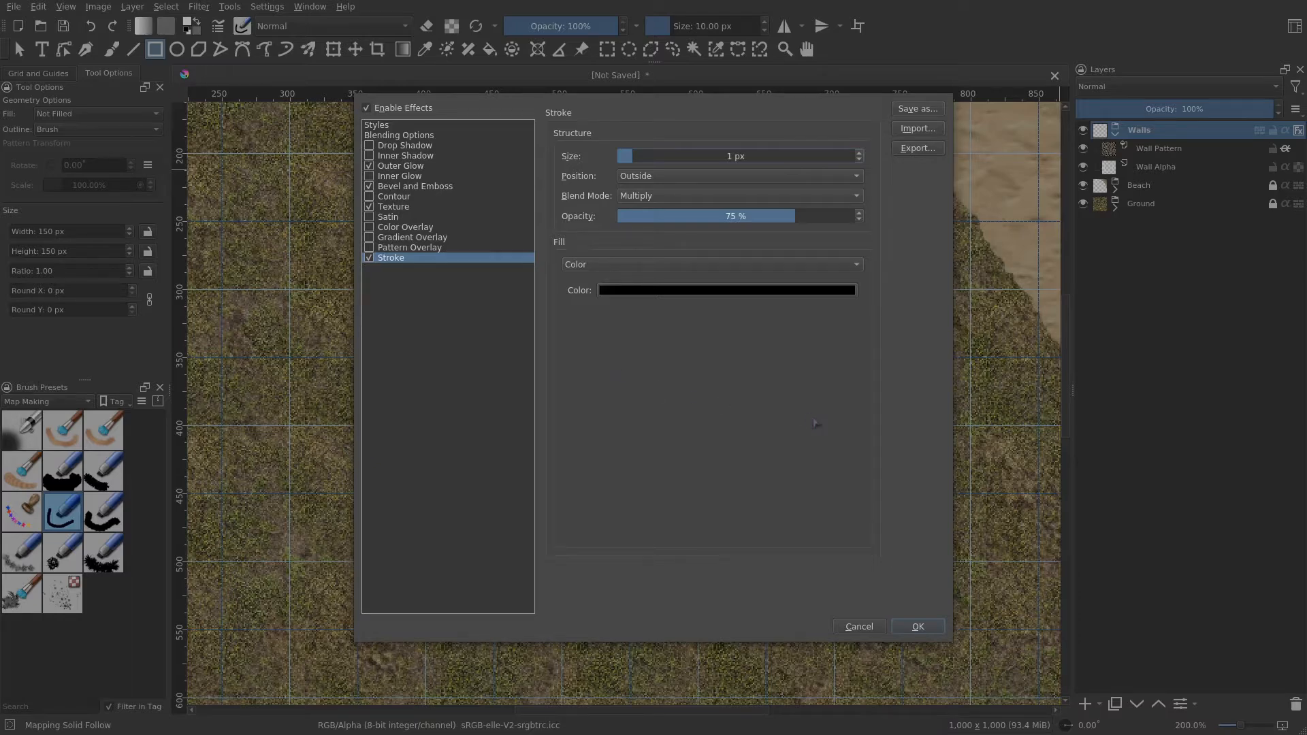
left_click(923, 626)
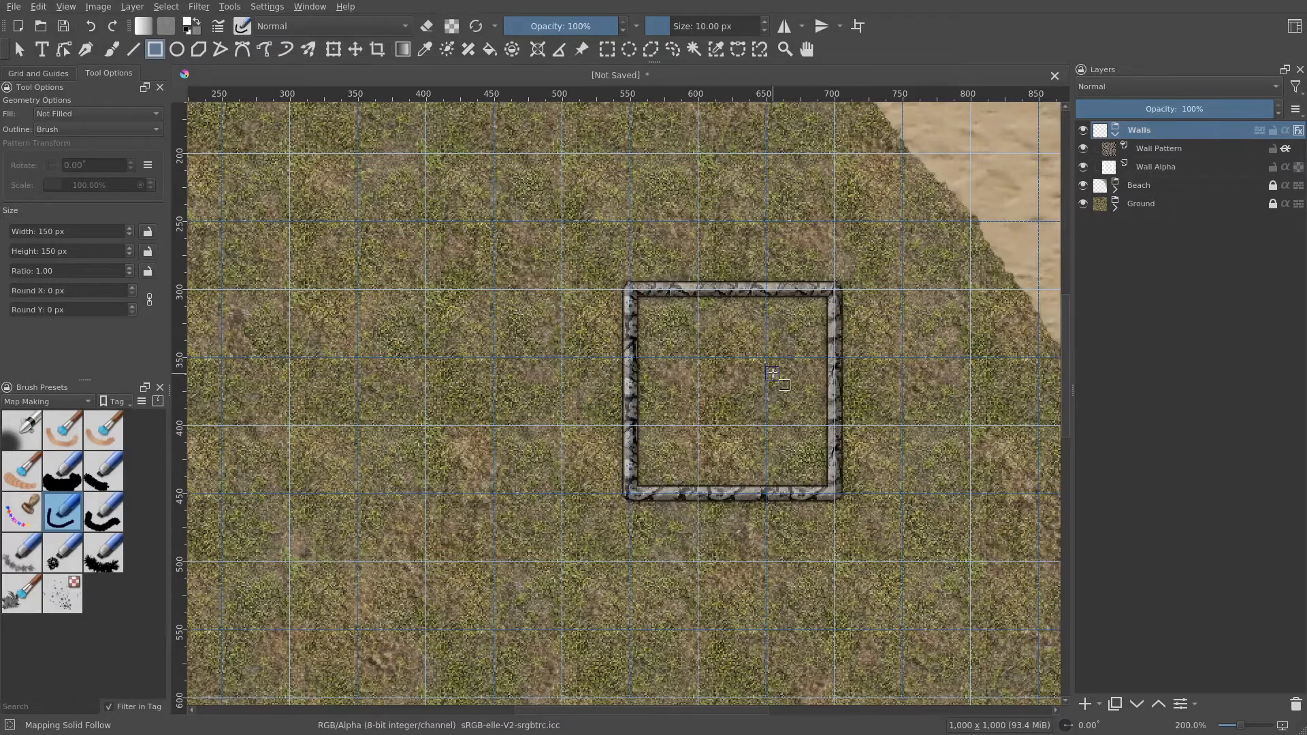
- Hide the grid and inspect the styled wall edges up close
left_click_drag(777, 379, 690, 406)
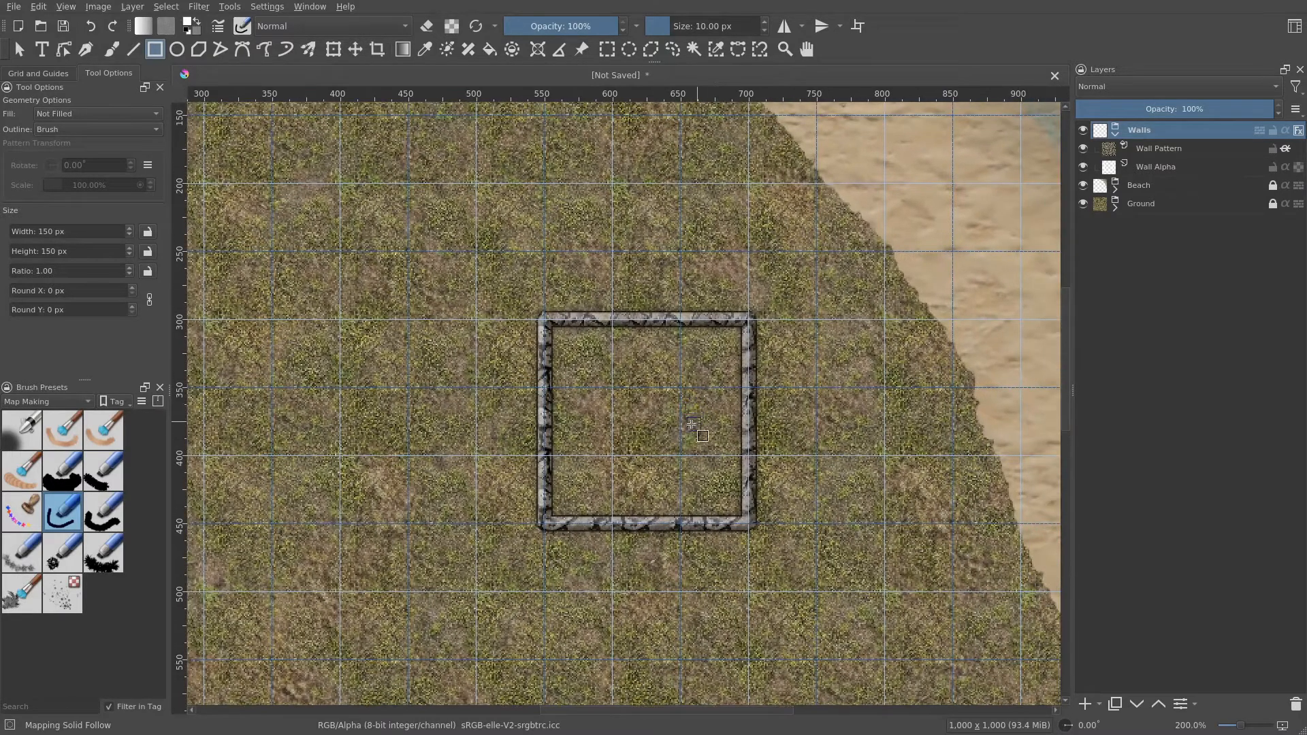
left_click(38, 73)
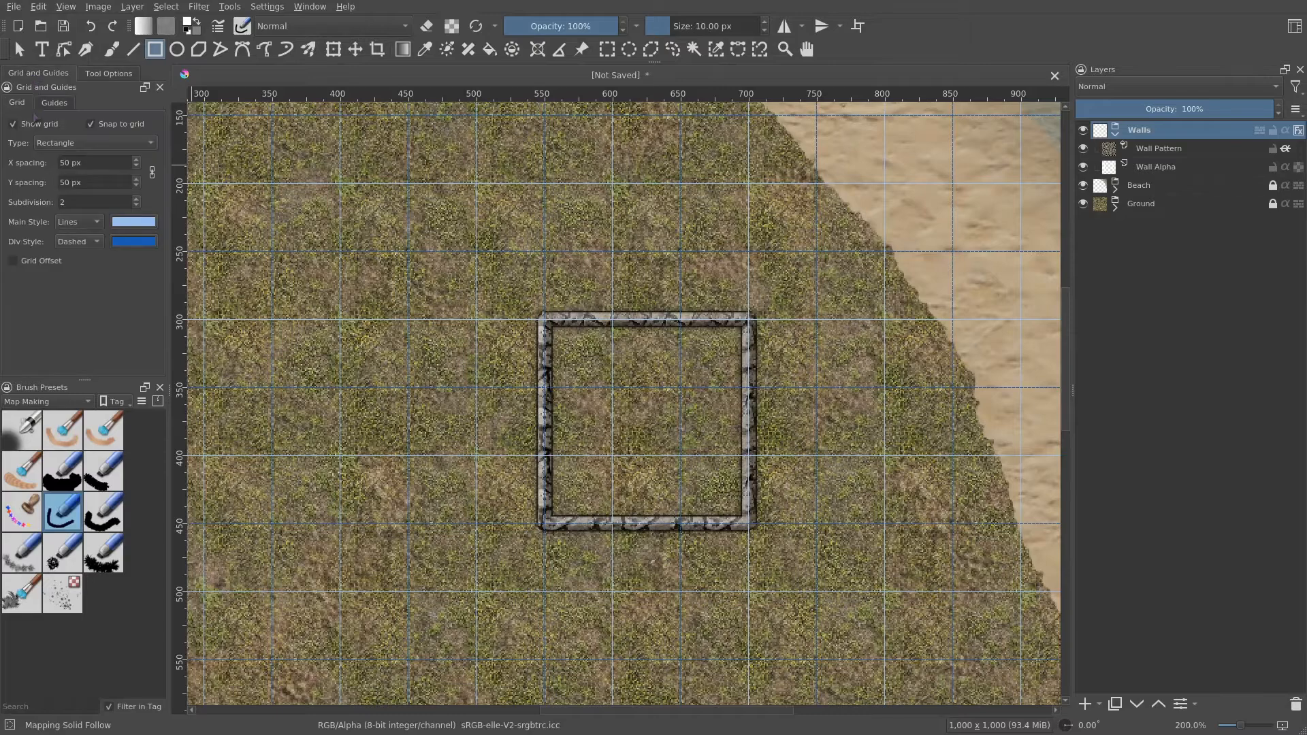
left_click(35, 127)
left_click_drag(786, 432, 778, 381)
scroll(778, 382, "up", 3)
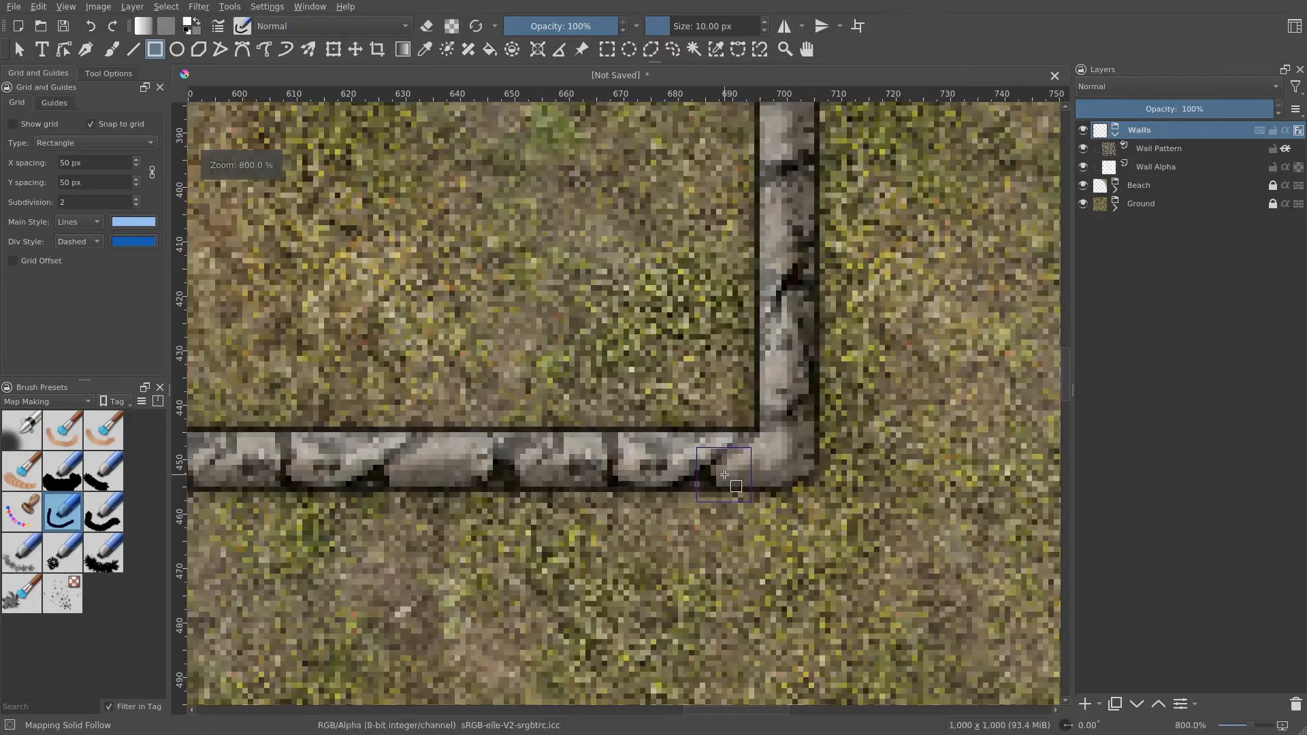
scroll(790, 388, "down", 3)
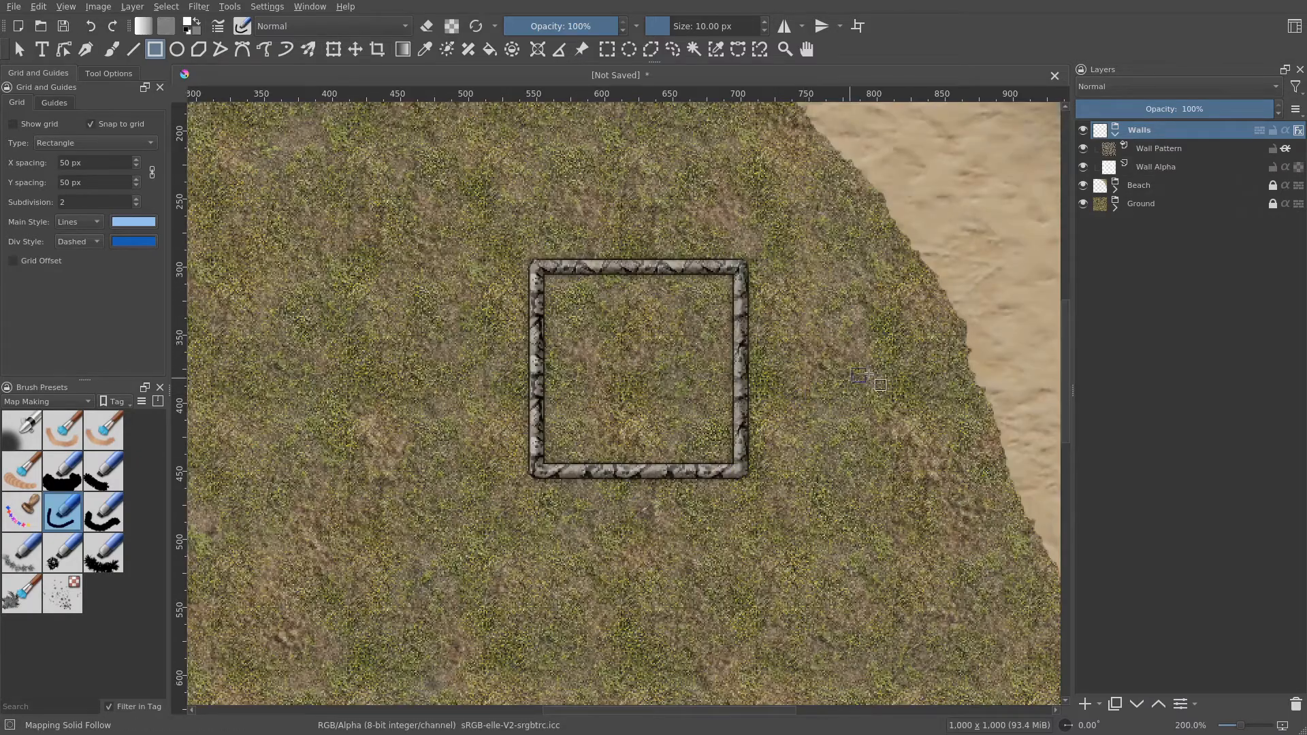
left_click_drag(795, 340, 804, 416)
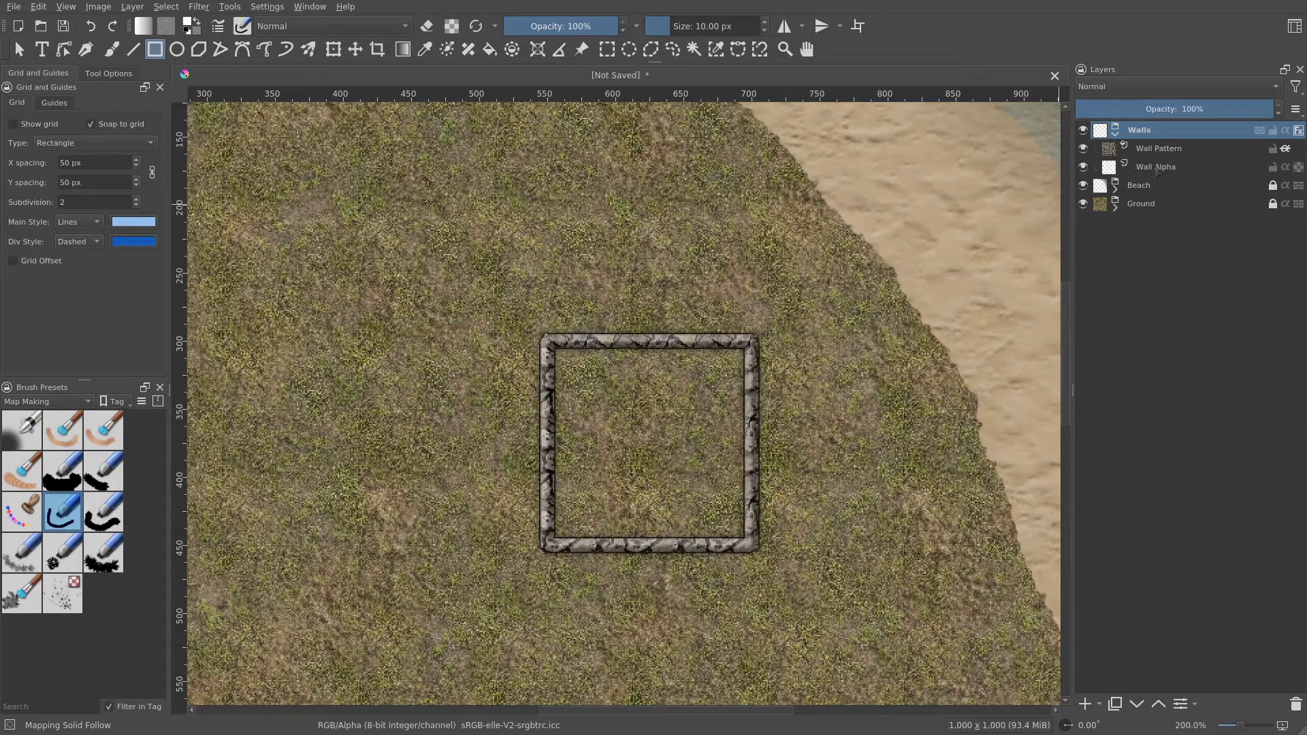
- Add a new group layer above the Walls group and name it Windows
left_click(1158, 170)
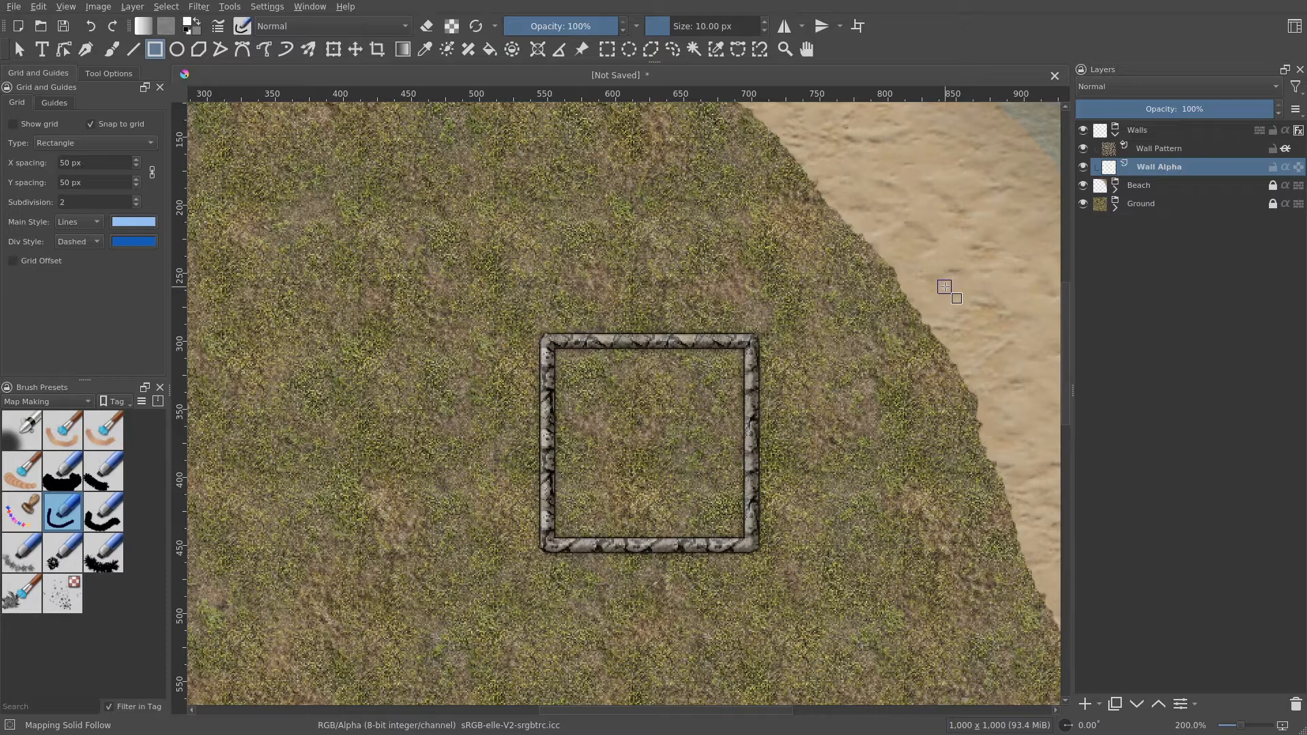
left_click(1099, 704)
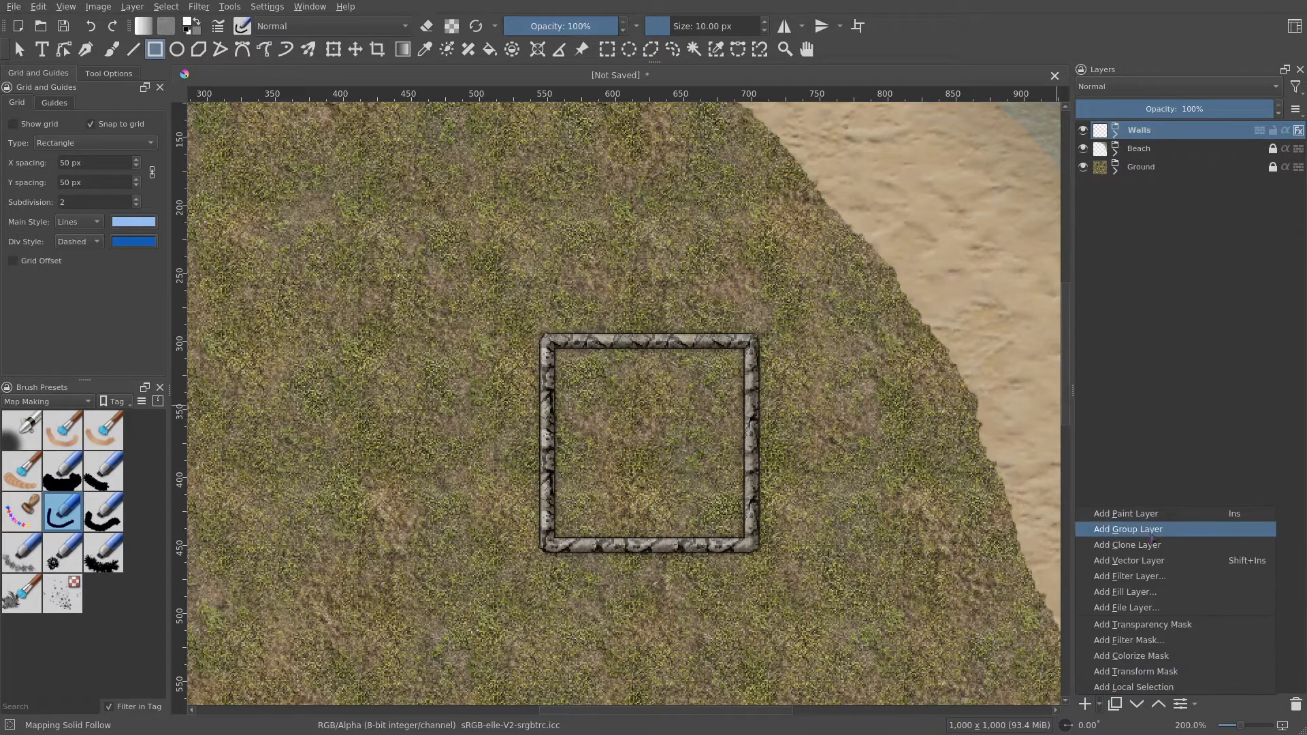
left_click(1152, 530)
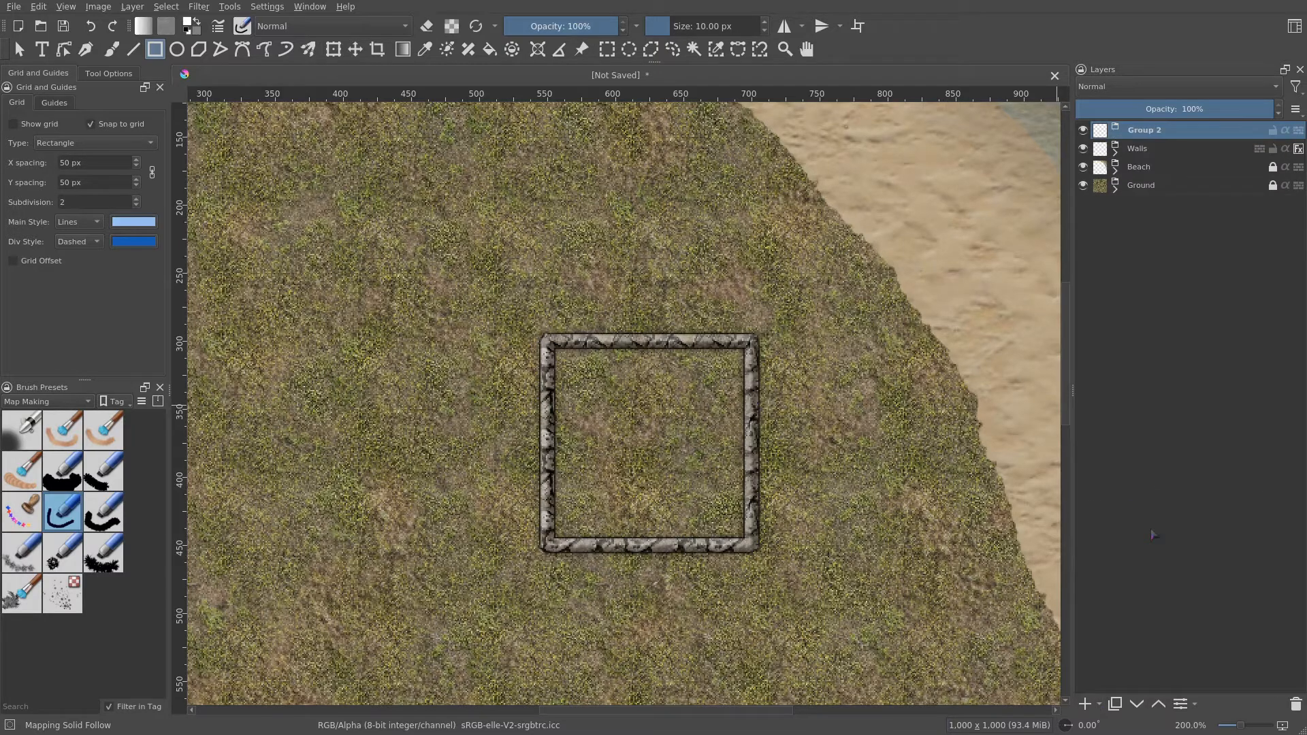
double_click(1156, 130)
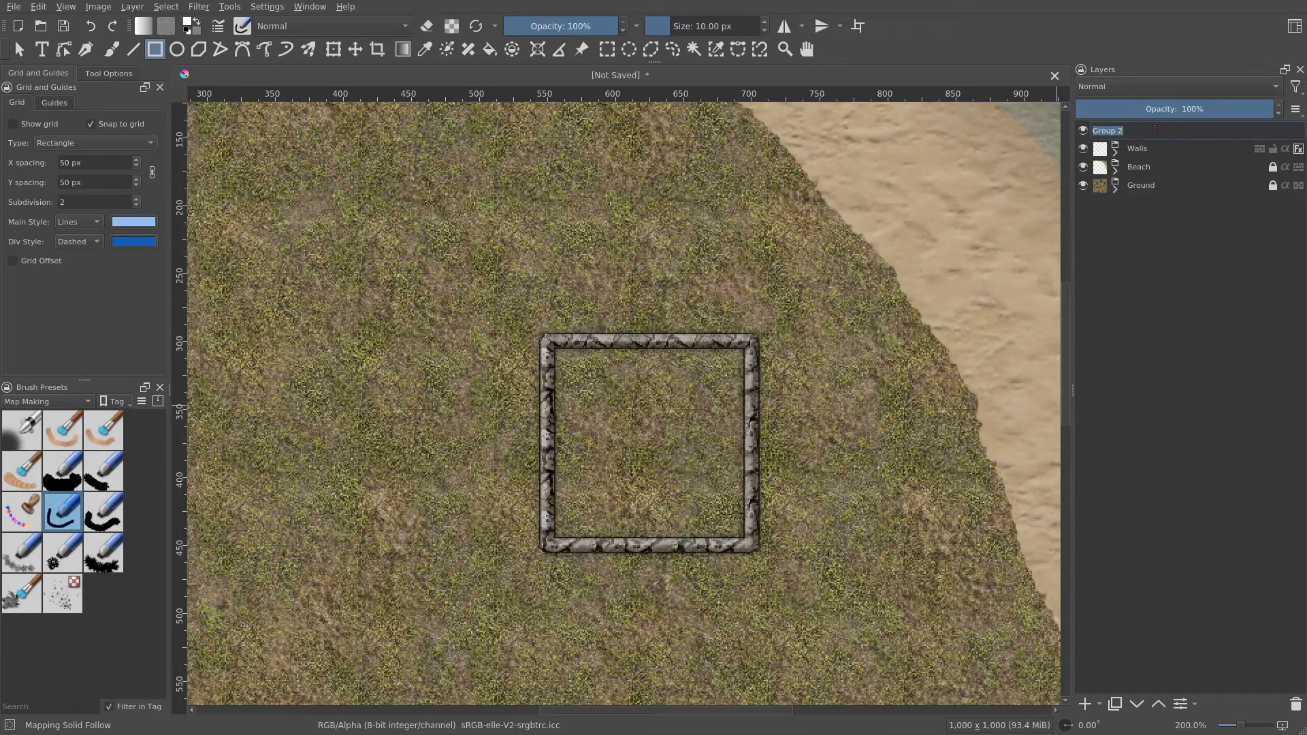
type("Windows")
key("Return")
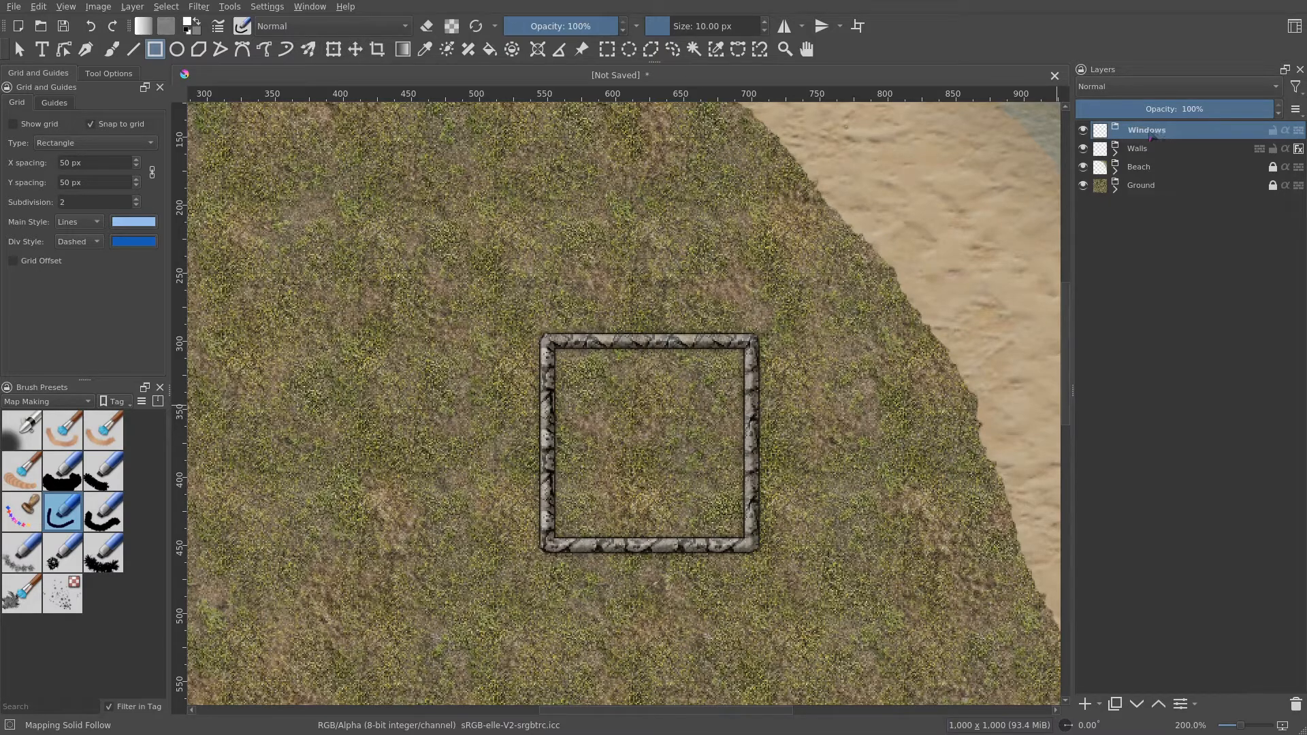
- Add a pattern fill layer inside the Windows group using the rpg_wood_rough.png pattern
left_click(1101, 704)
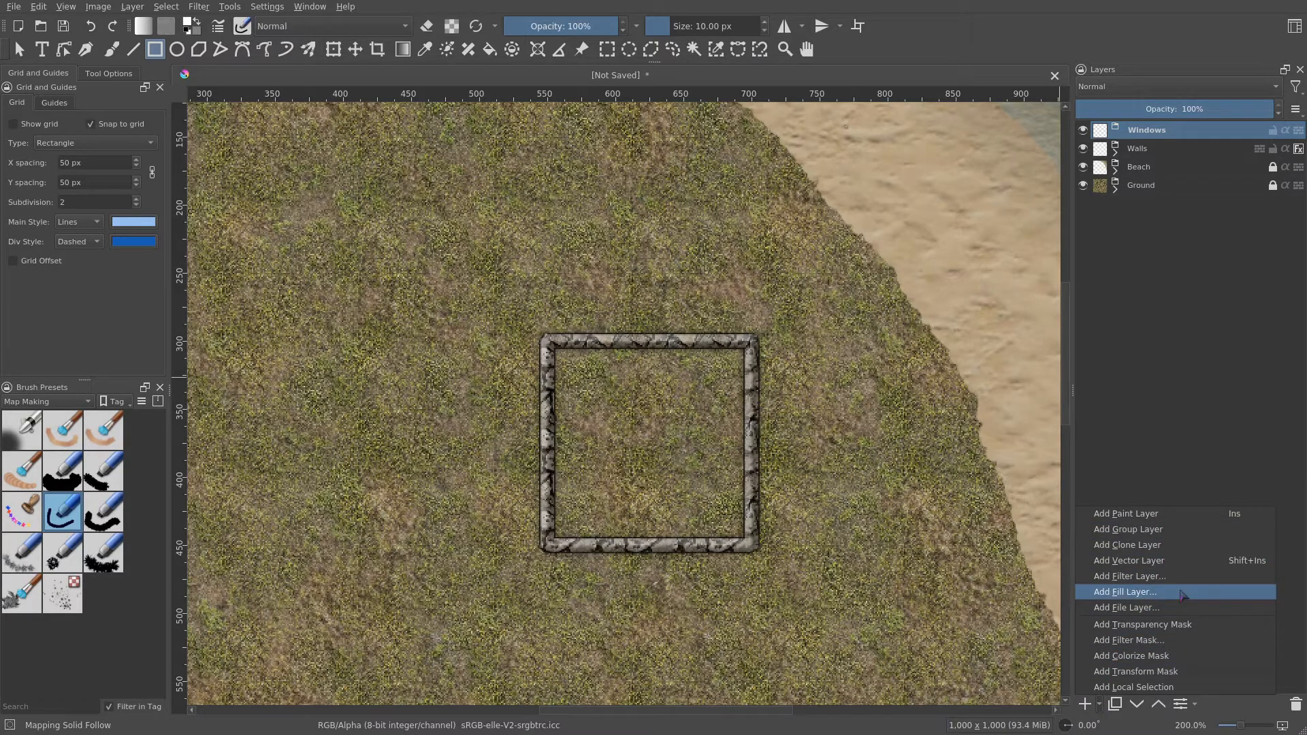
left_click(1184, 595)
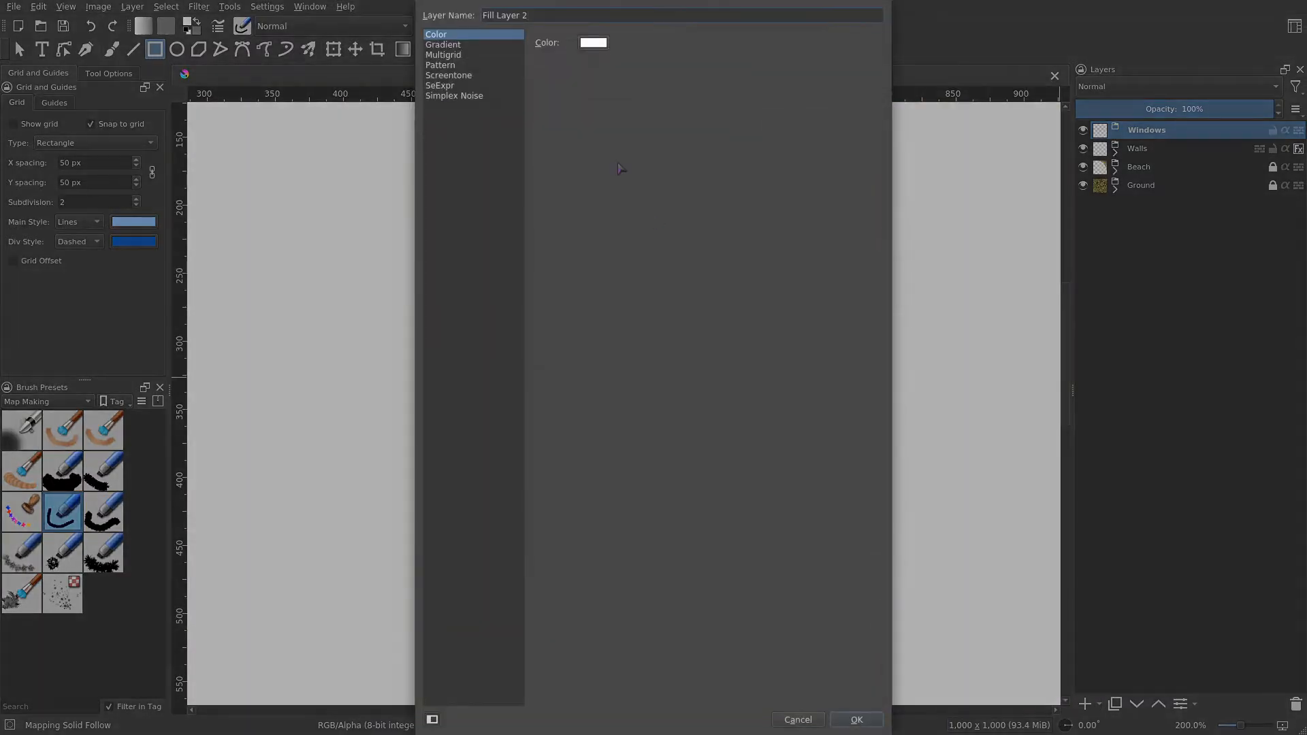
left_click(449, 67)
scroll(647, 381, "down", 6)
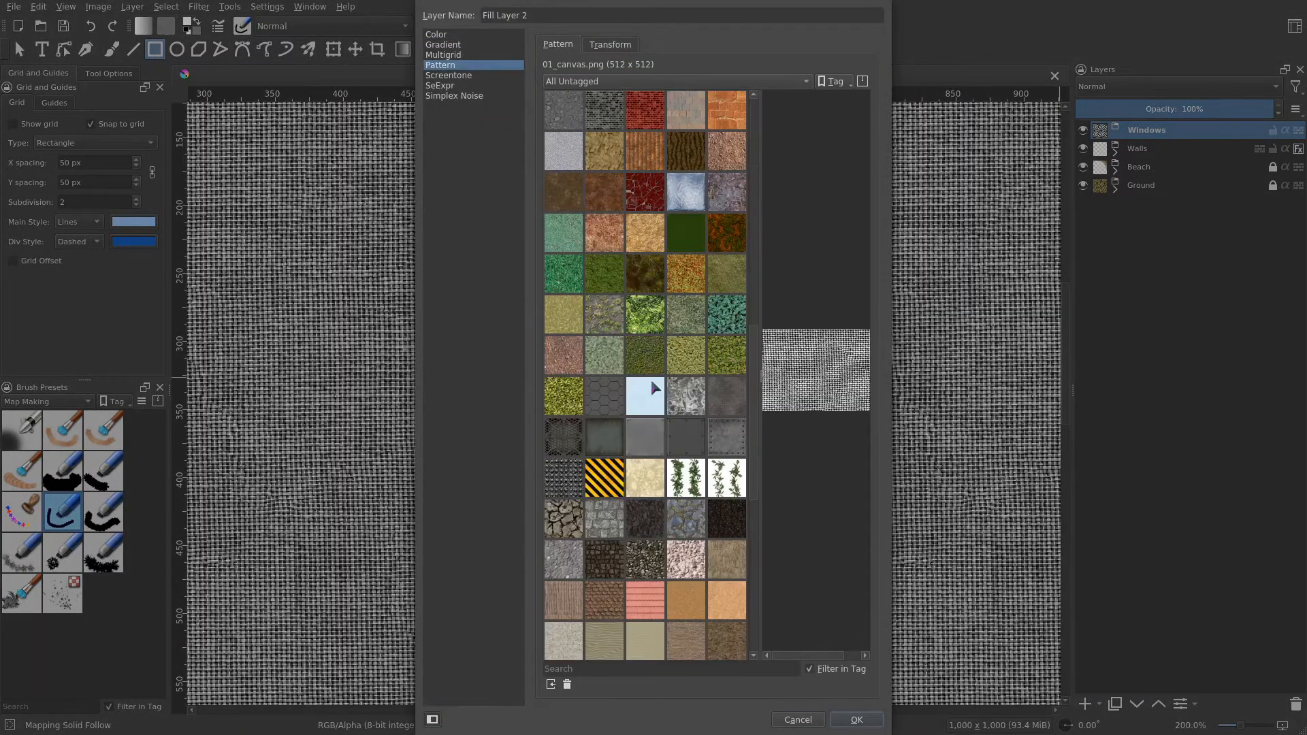
scroll(652, 390, "down", 6)
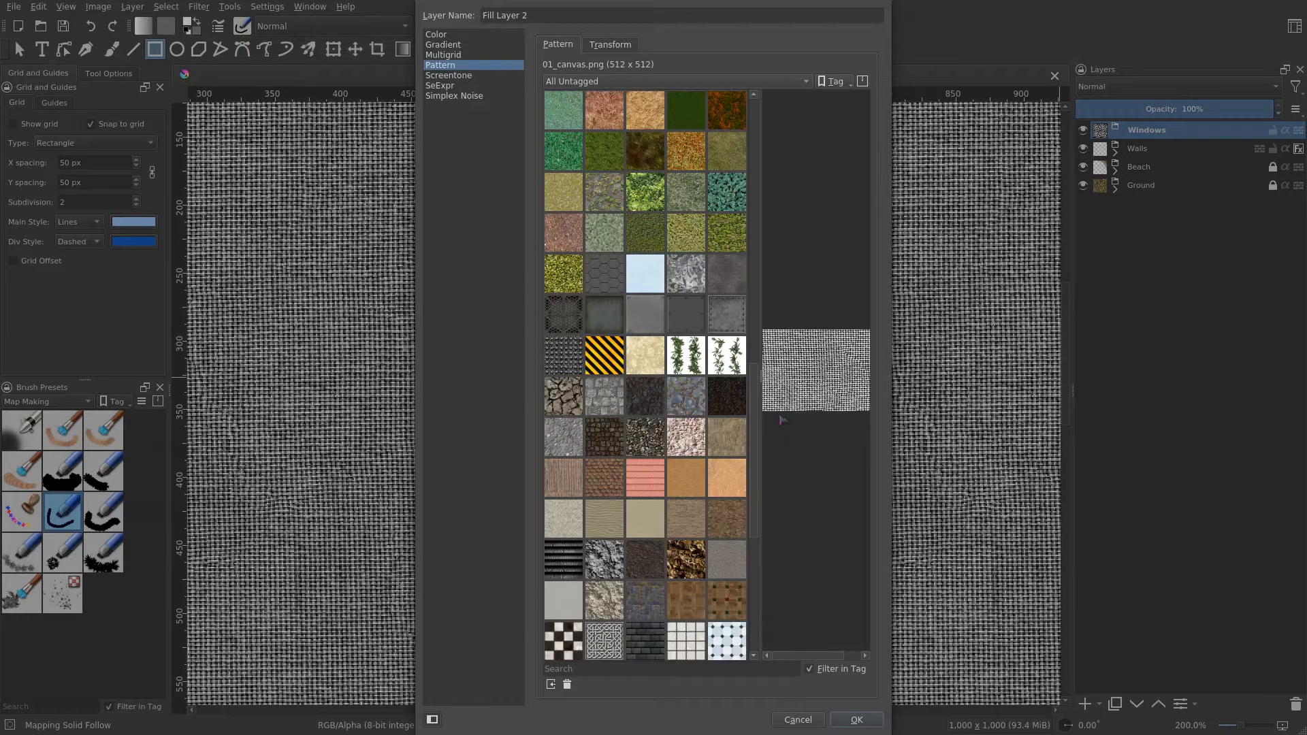
scroll(739, 459, "down", 6)
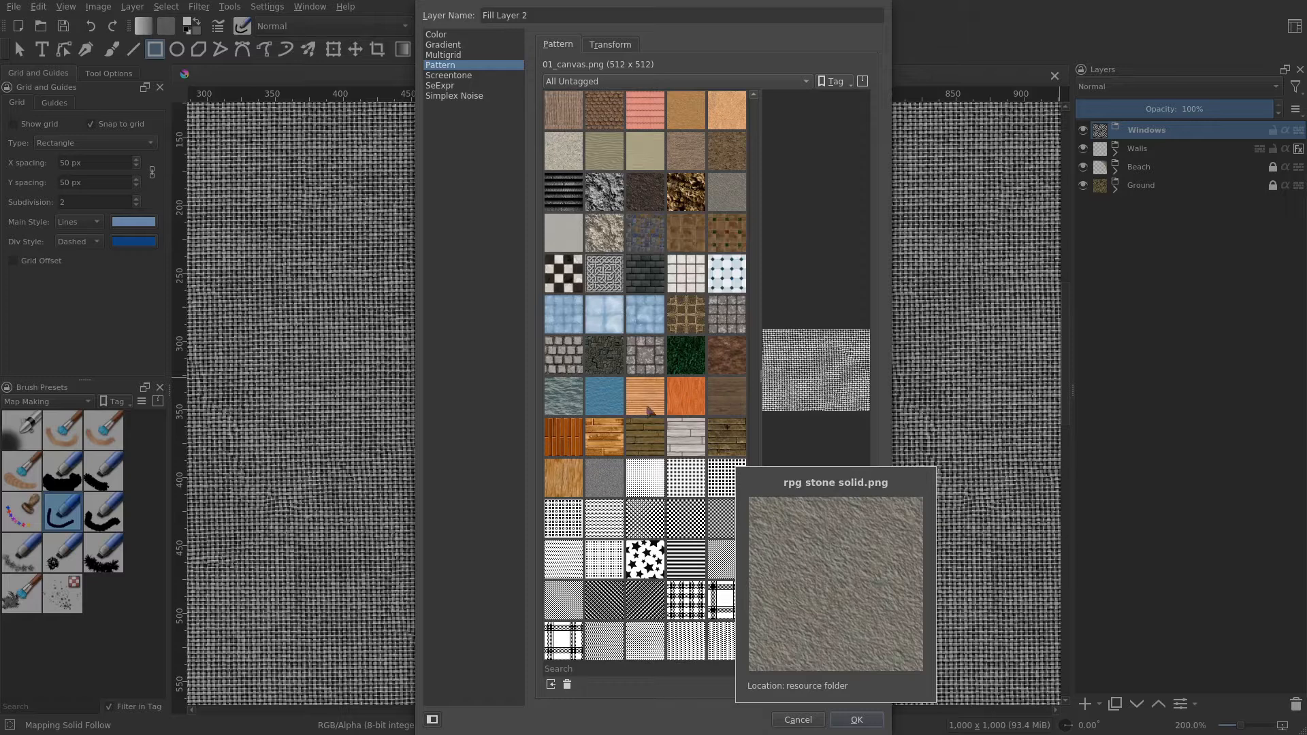
left_click(561, 481)
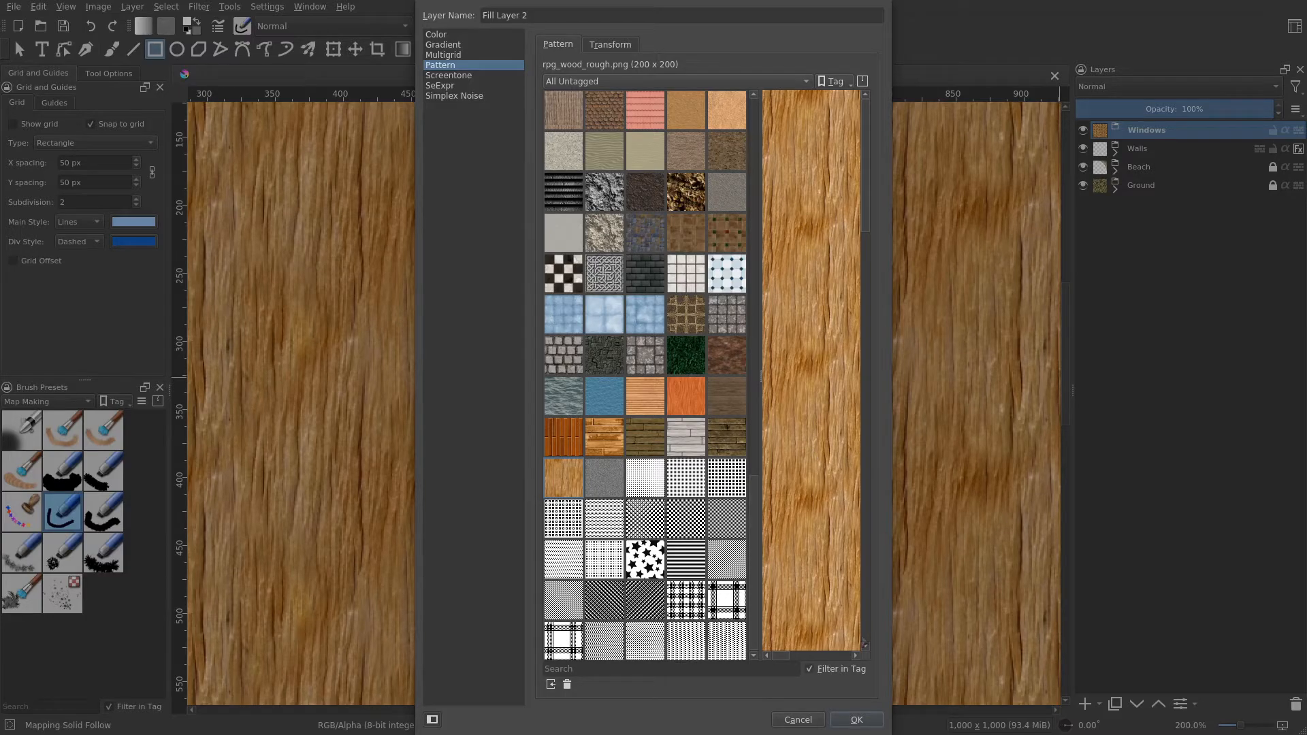
left_click(857, 720)
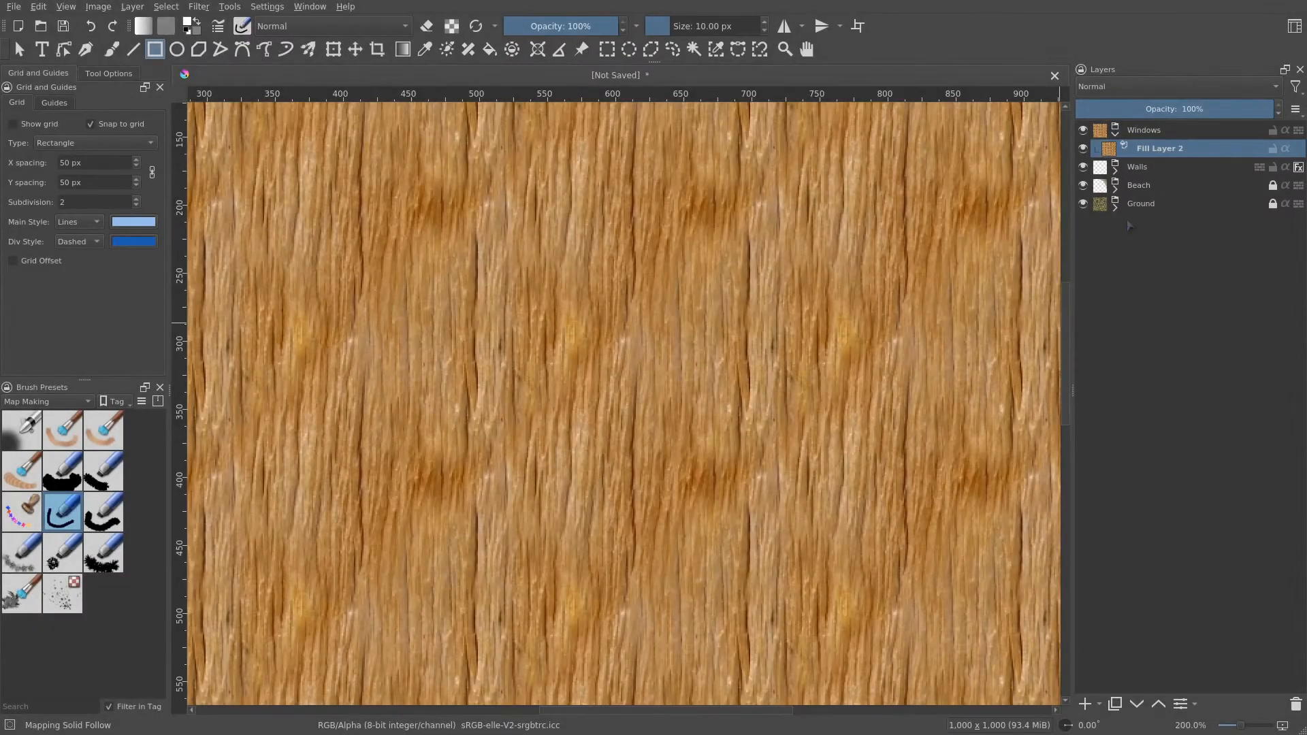
- Rename the fill layer to Window Pattern
double_click(1172, 152)
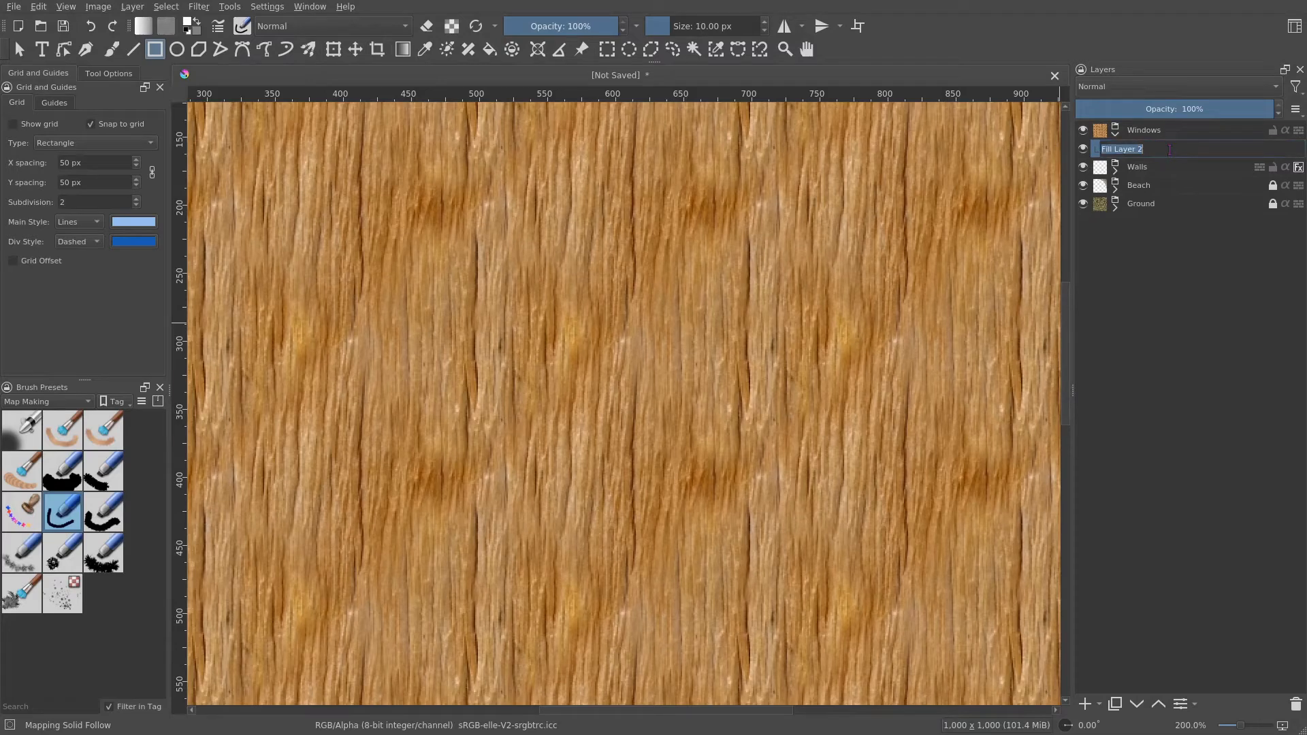
type("Window Pattern")
key("Return")
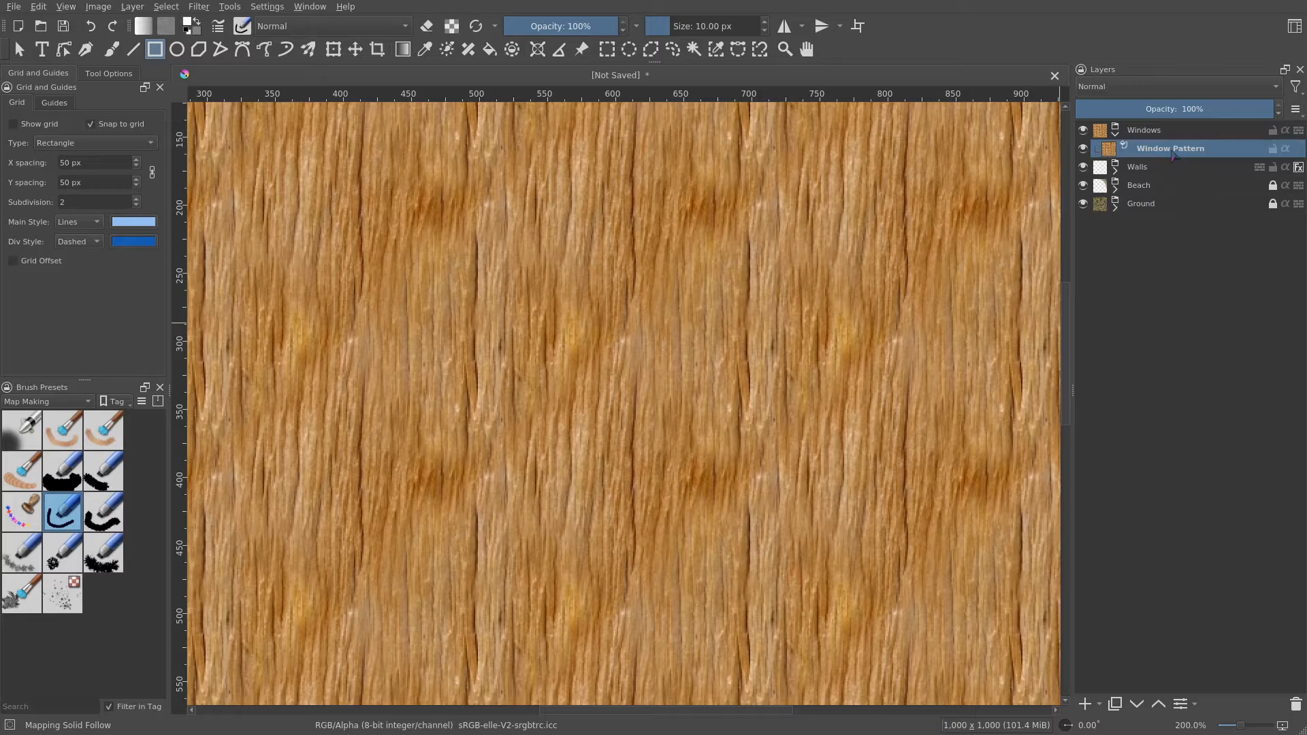
- Add a paint layer named Window Alpha below Window Pattern and make Window Pattern inherit its alpha
left_click(1100, 705)
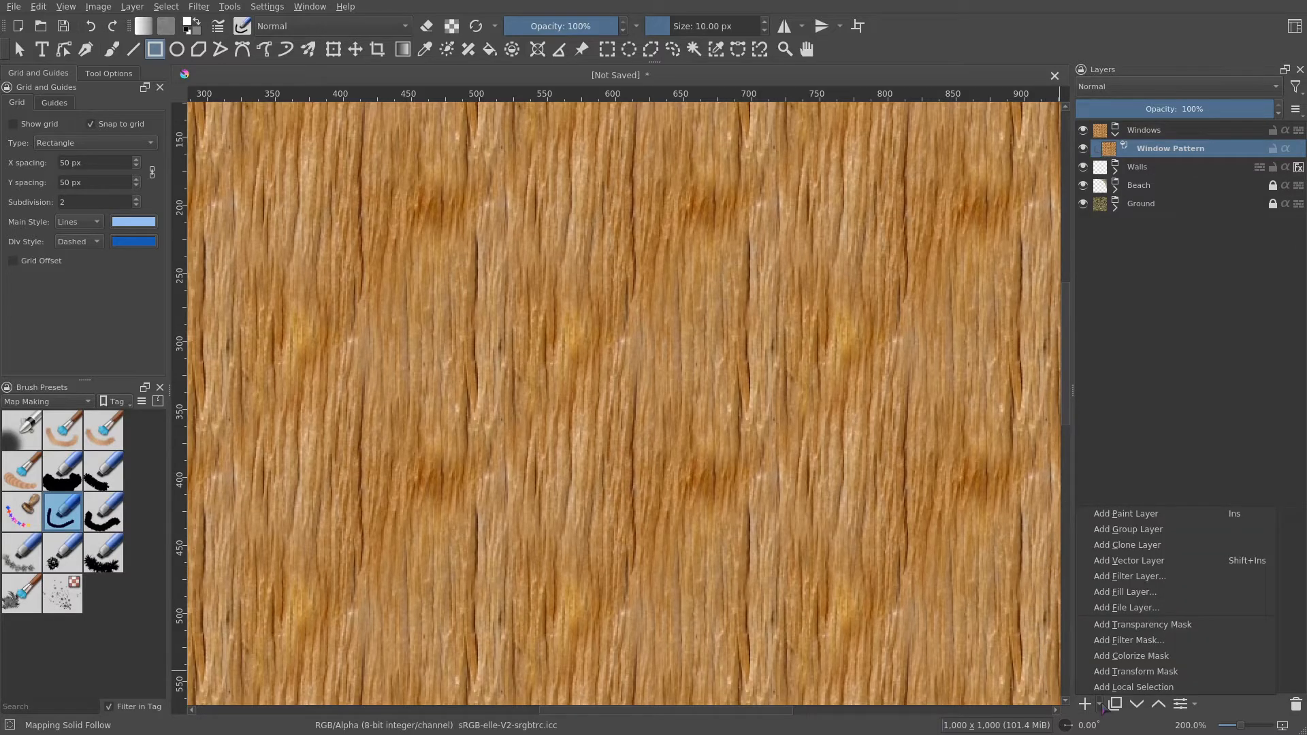
left_click(1158, 515)
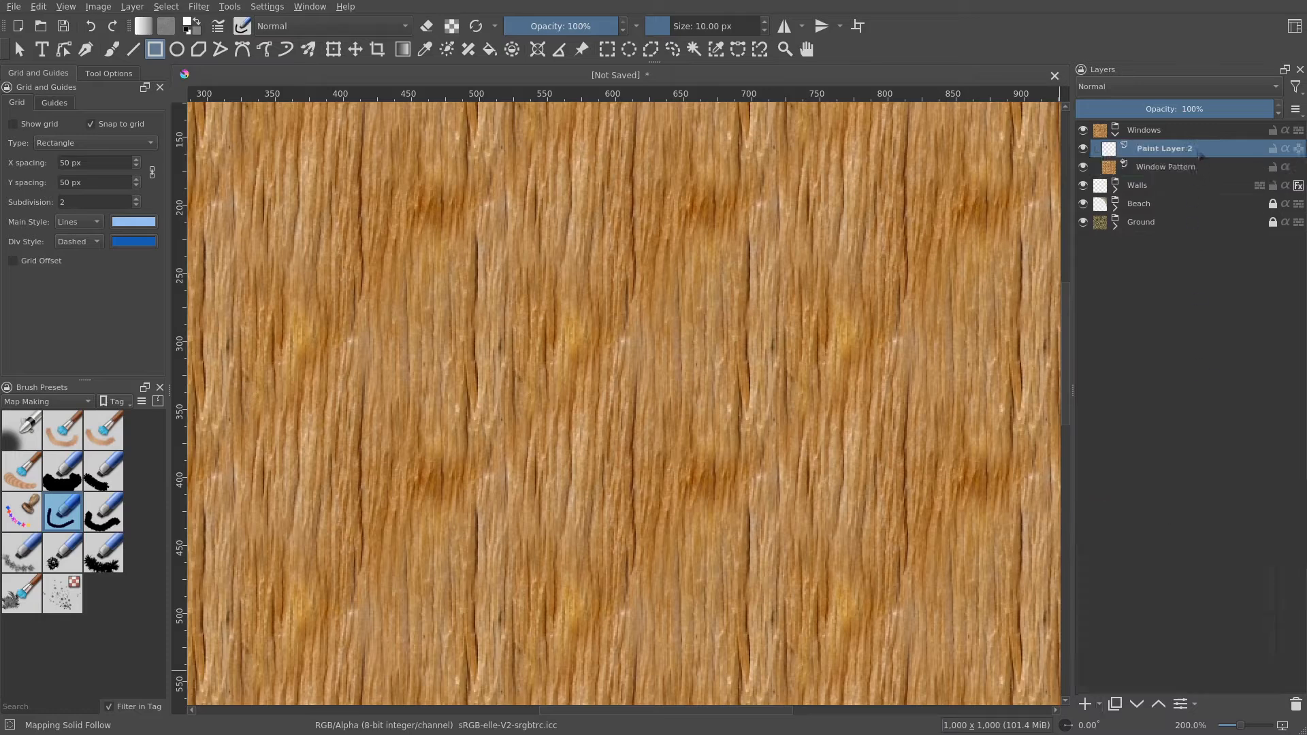
left_click_drag(1201, 156, 1187, 172)
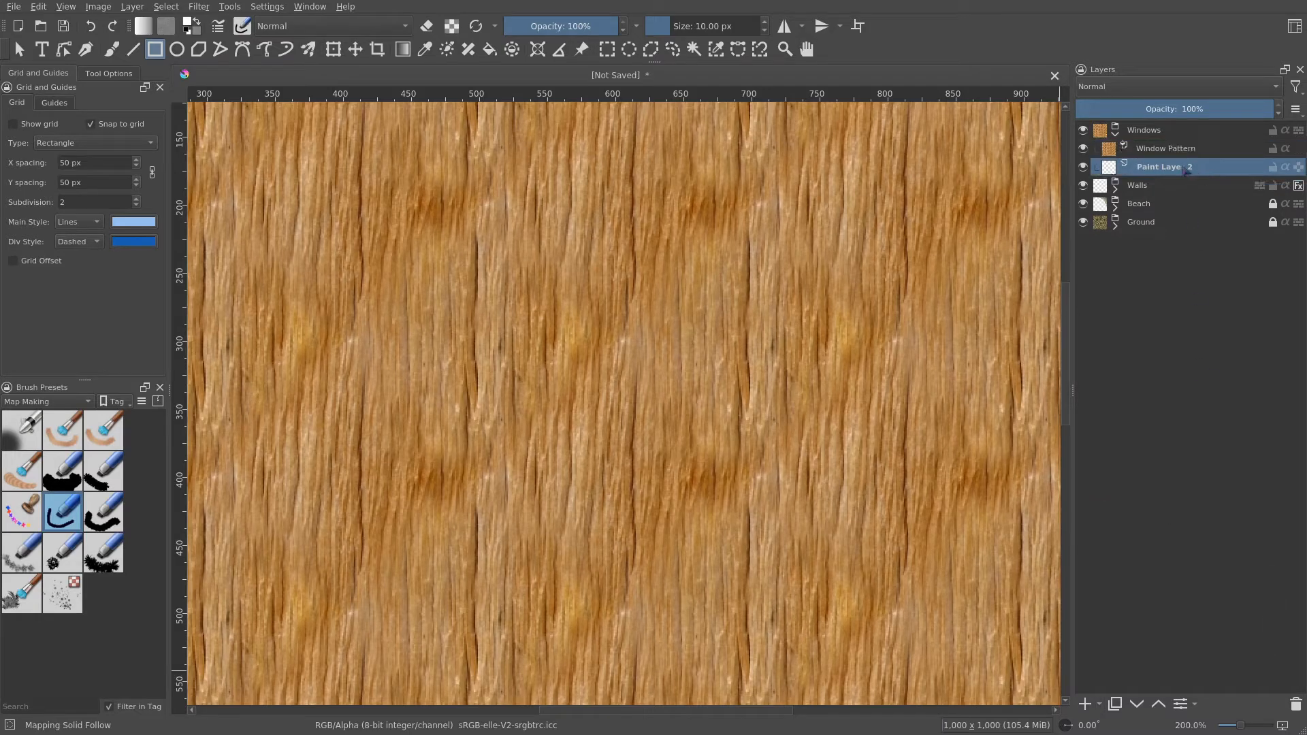
double_click(1182, 167)
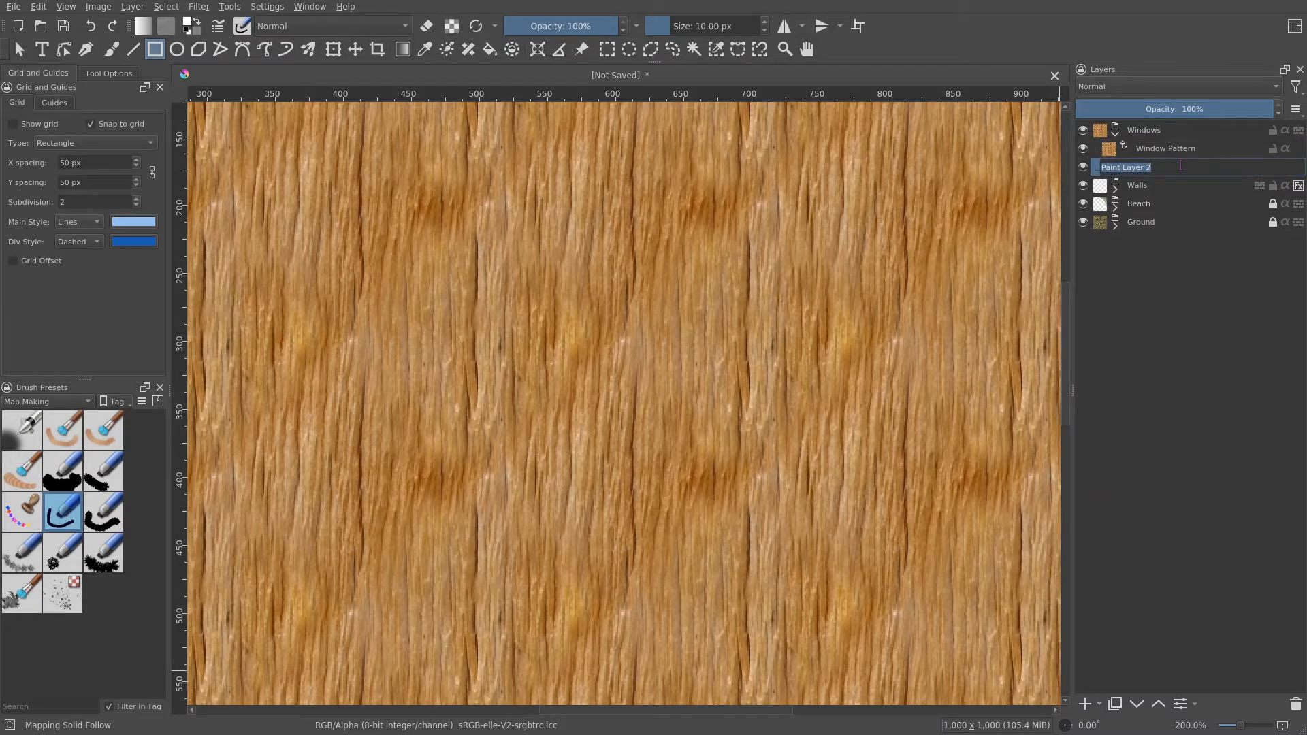
type("Window Alpha")
key("Return")
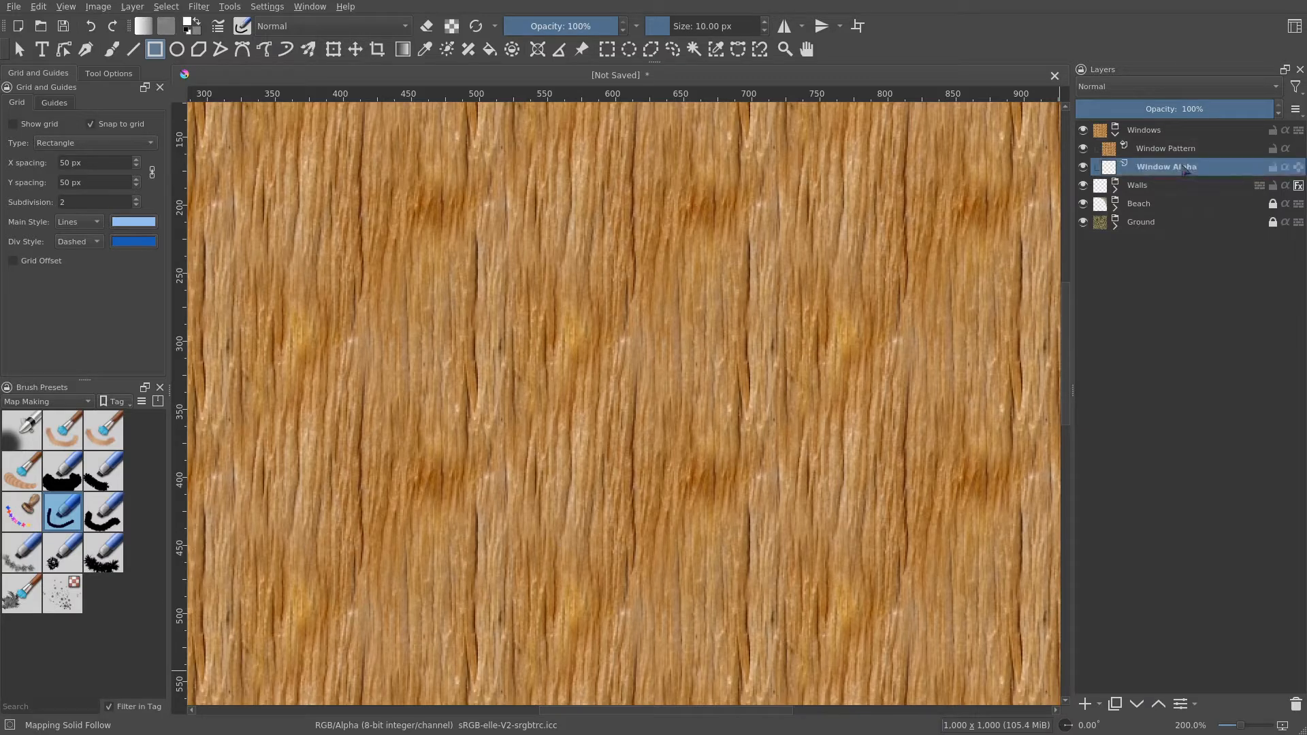
left_click(1285, 148)
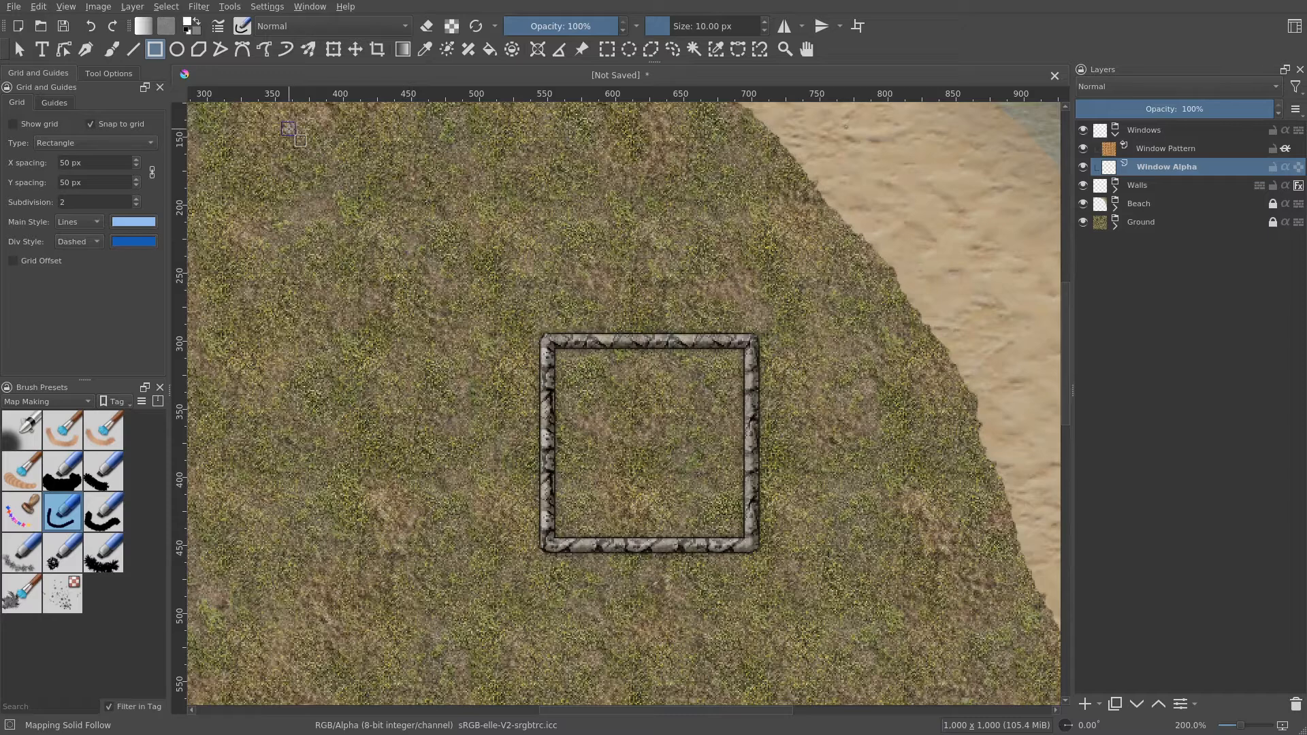
- With grid snapping shown, draw a vertical window line about one grid cell long on the square's right wall
left_click(220, 49)
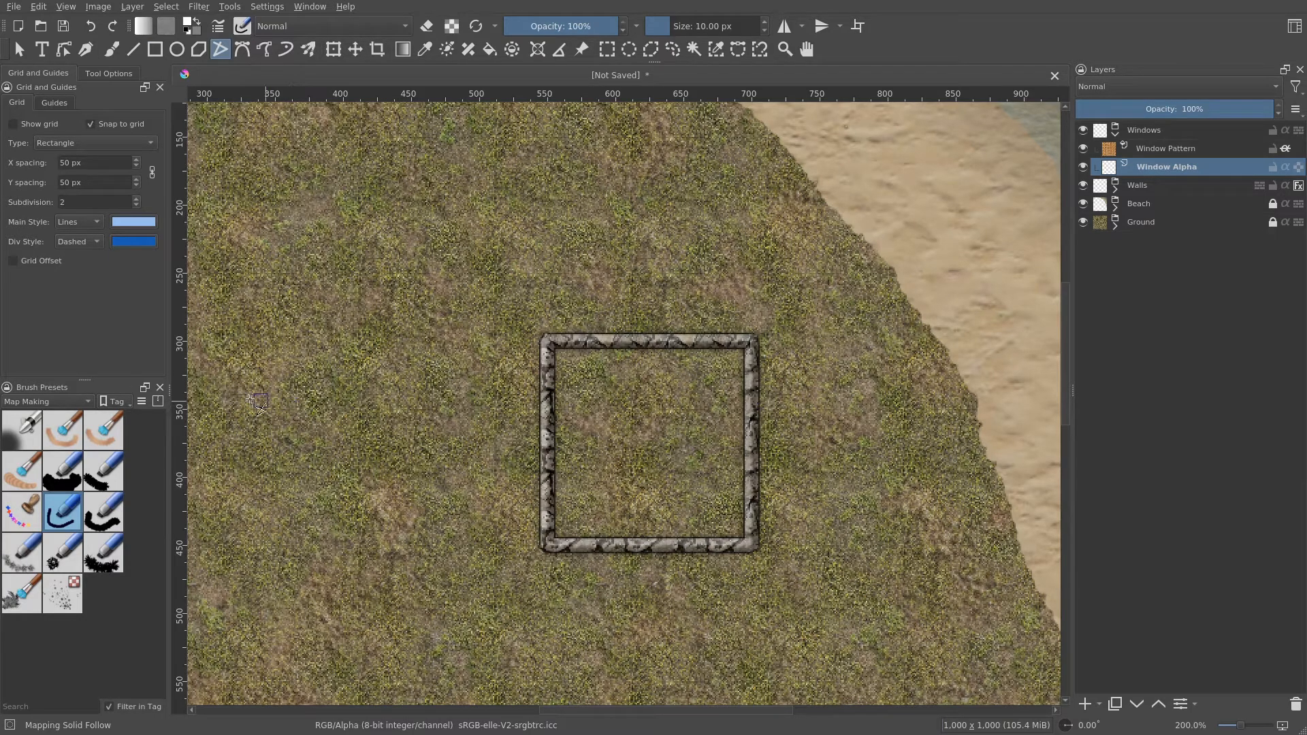
left_click(50, 128)
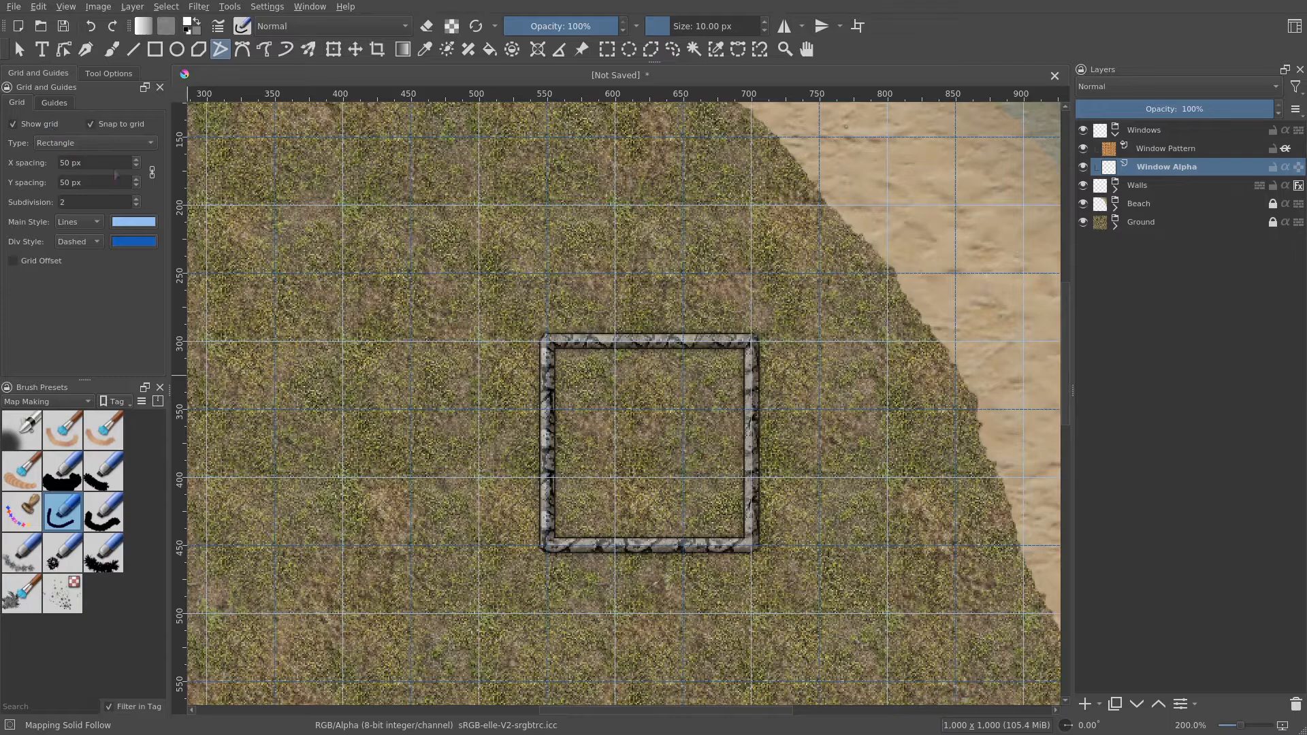
left_click_drag(670, 466, 612, 505)
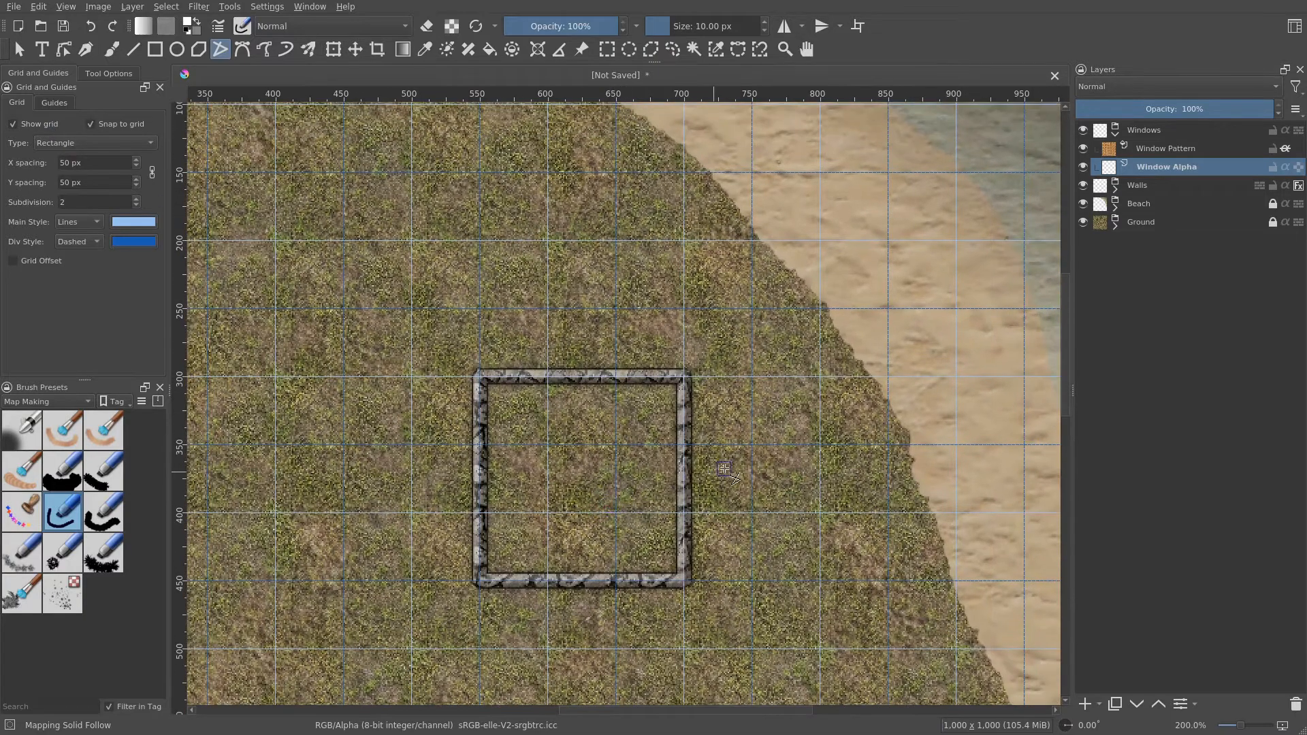
left_click_drag(734, 476, 714, 342)
scroll(714, 343, "up", 2)
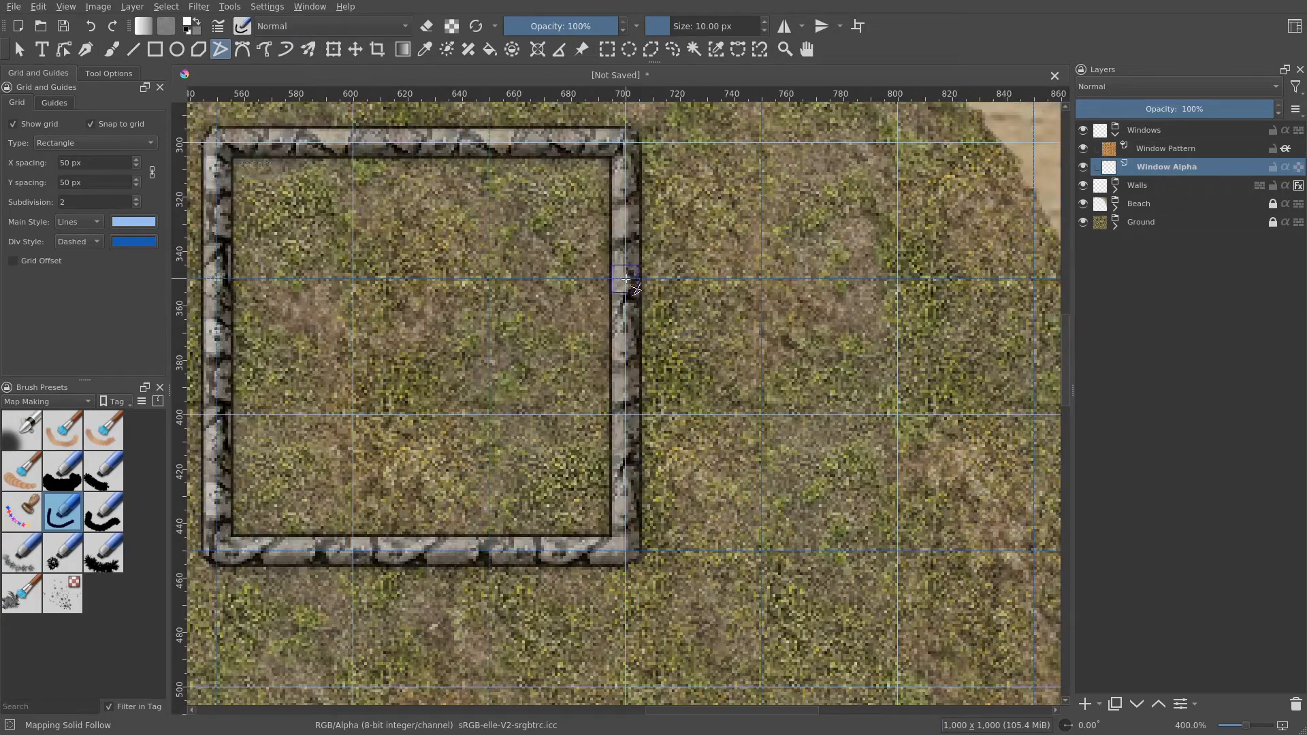
left_click(625, 278)
left_click(625, 415)
key("Return")
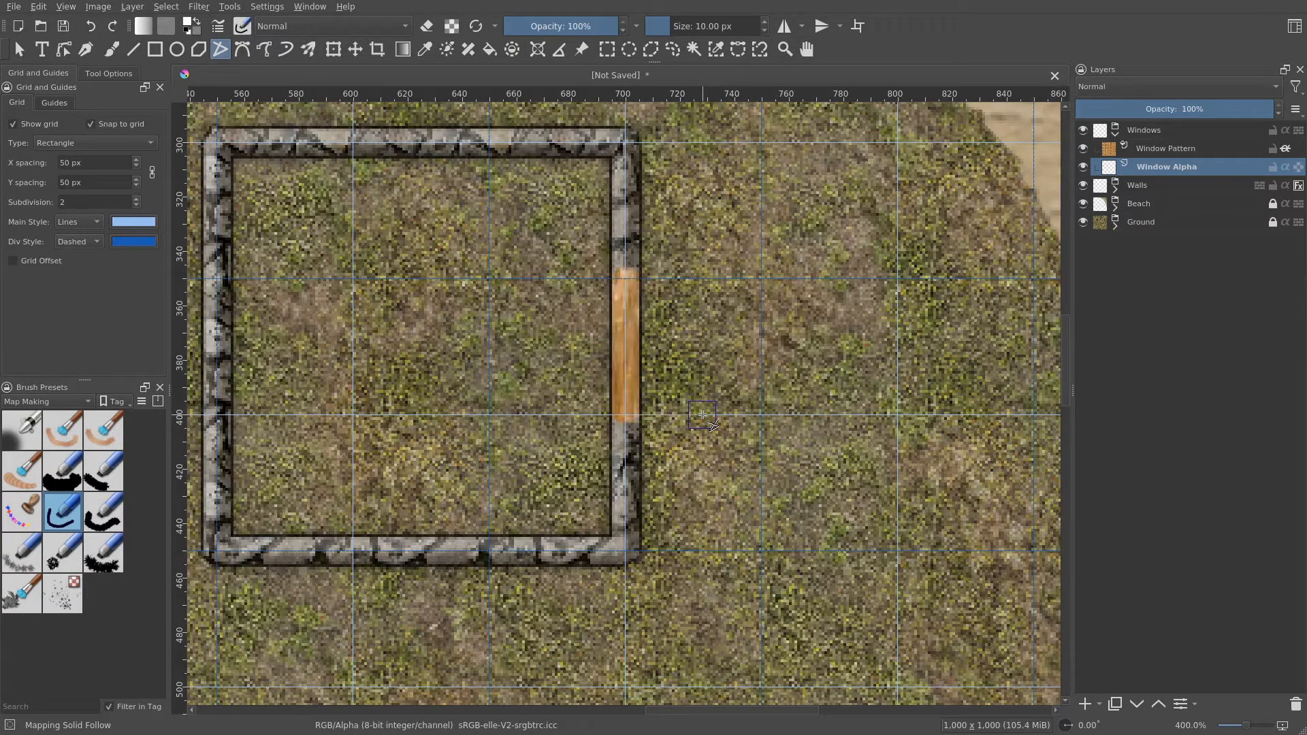
scroll(702, 414, "down", 2)
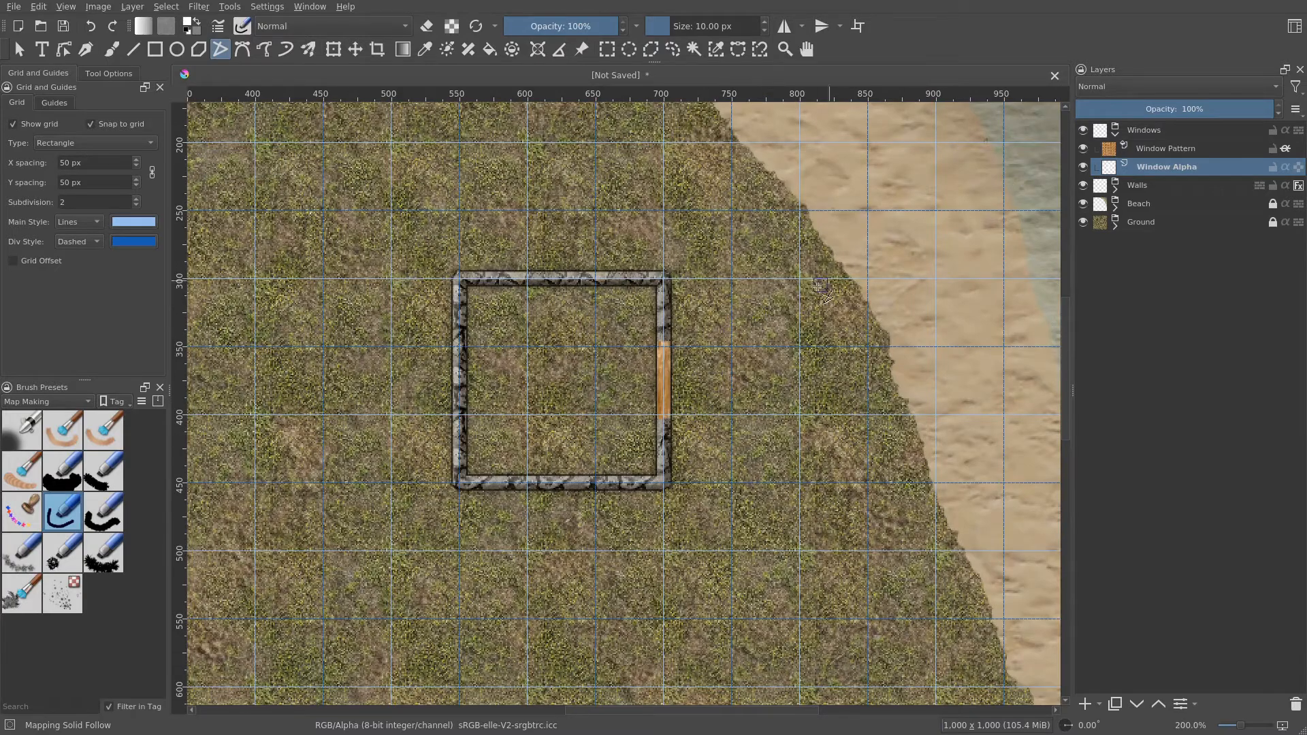
- Open the Windows group's layer style, enable Outer Glow and set its colour to near-black
right_click(1152, 128)
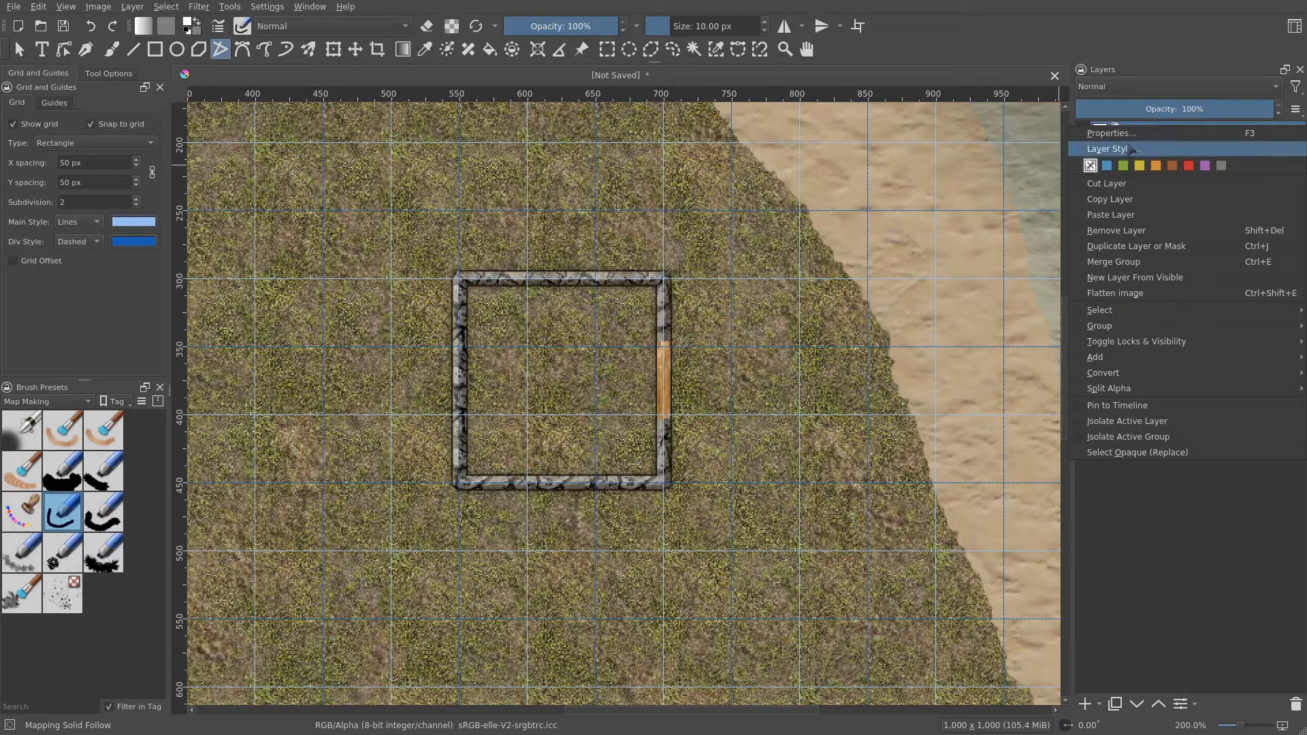
left_click(1130, 149)
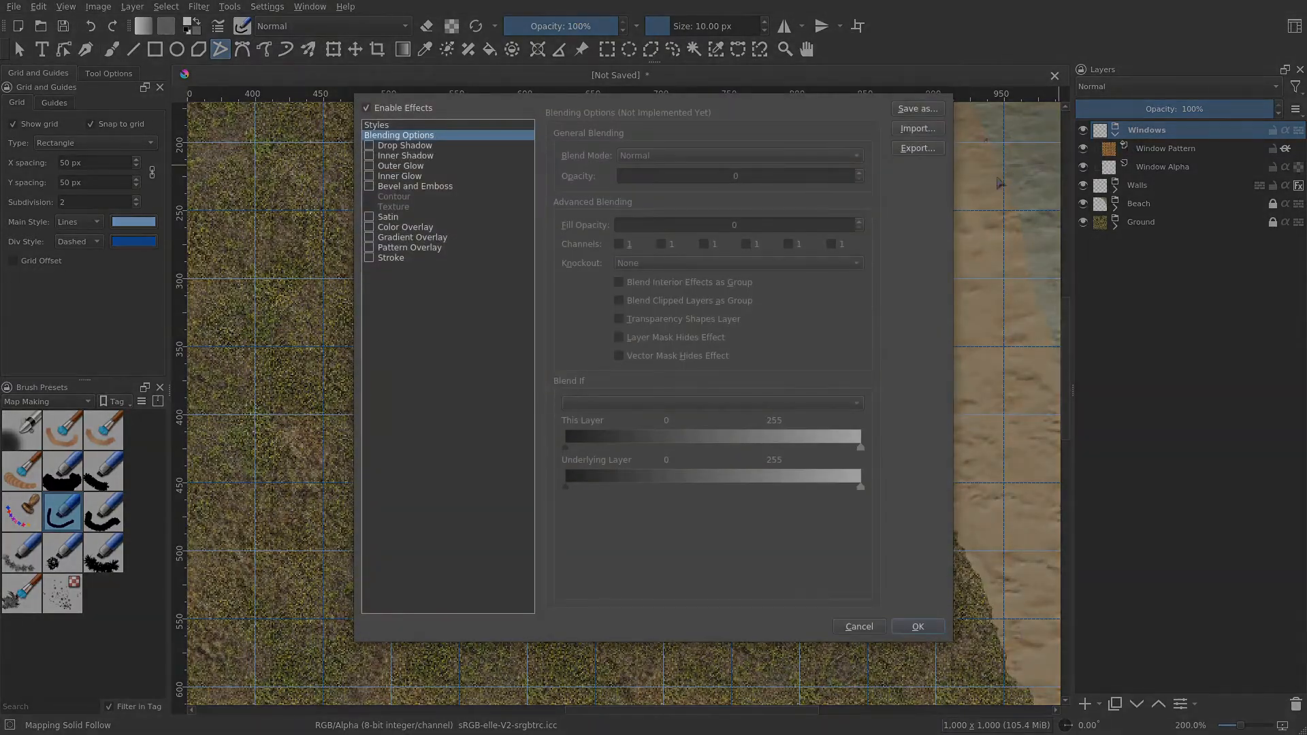
left_click(409, 166)
left_click(369, 166)
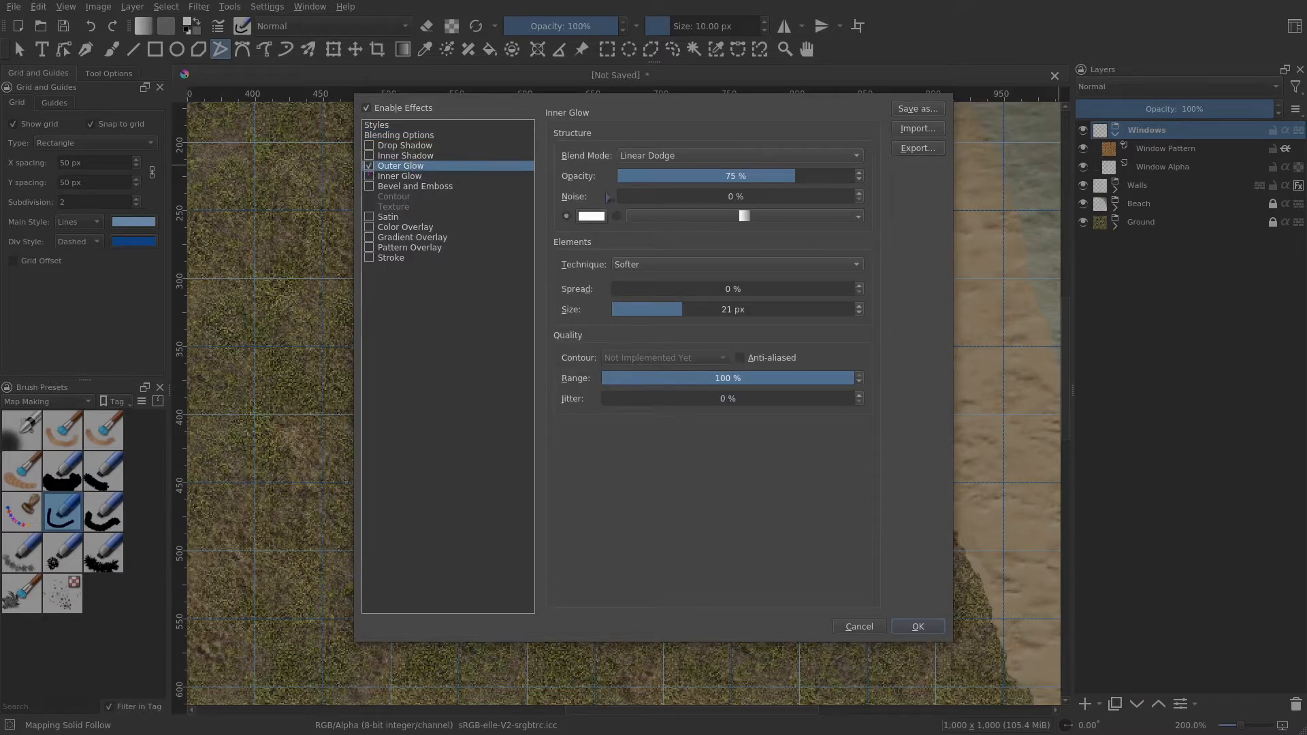
left_click(591, 216)
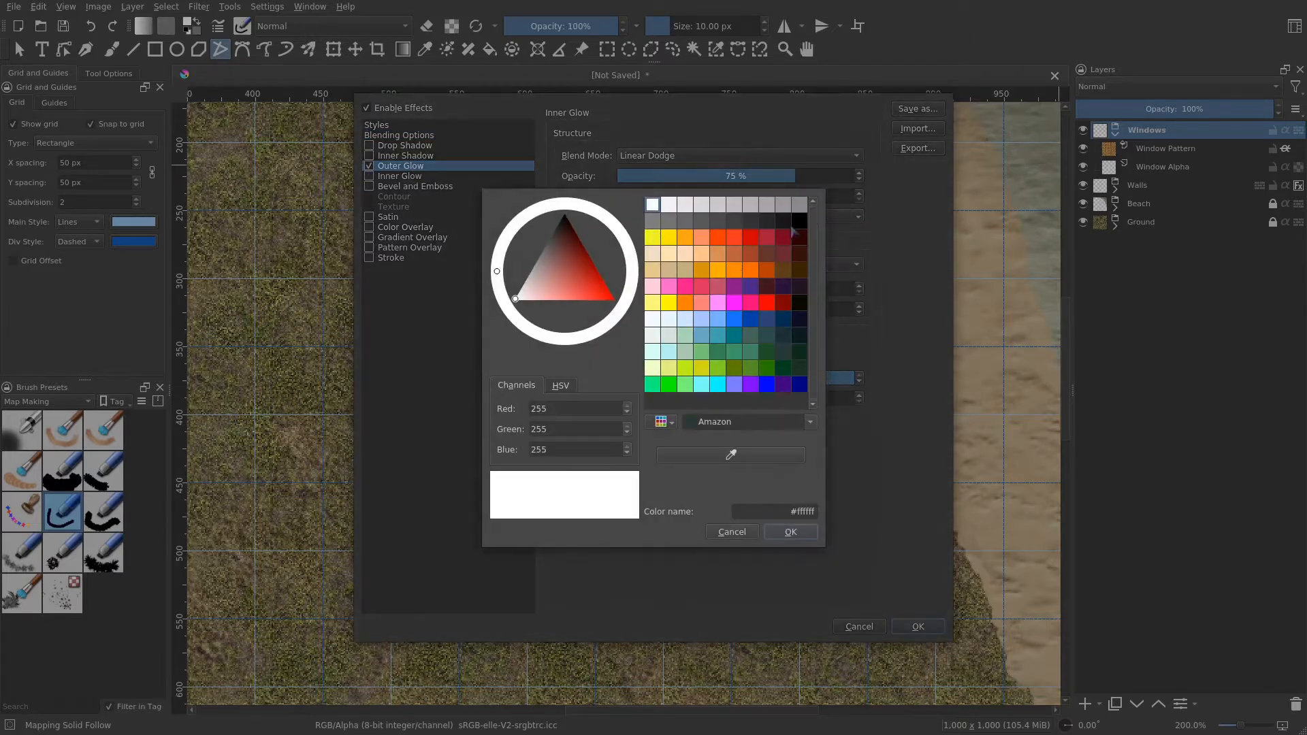
left_click(783, 220)
left_click(791, 531)
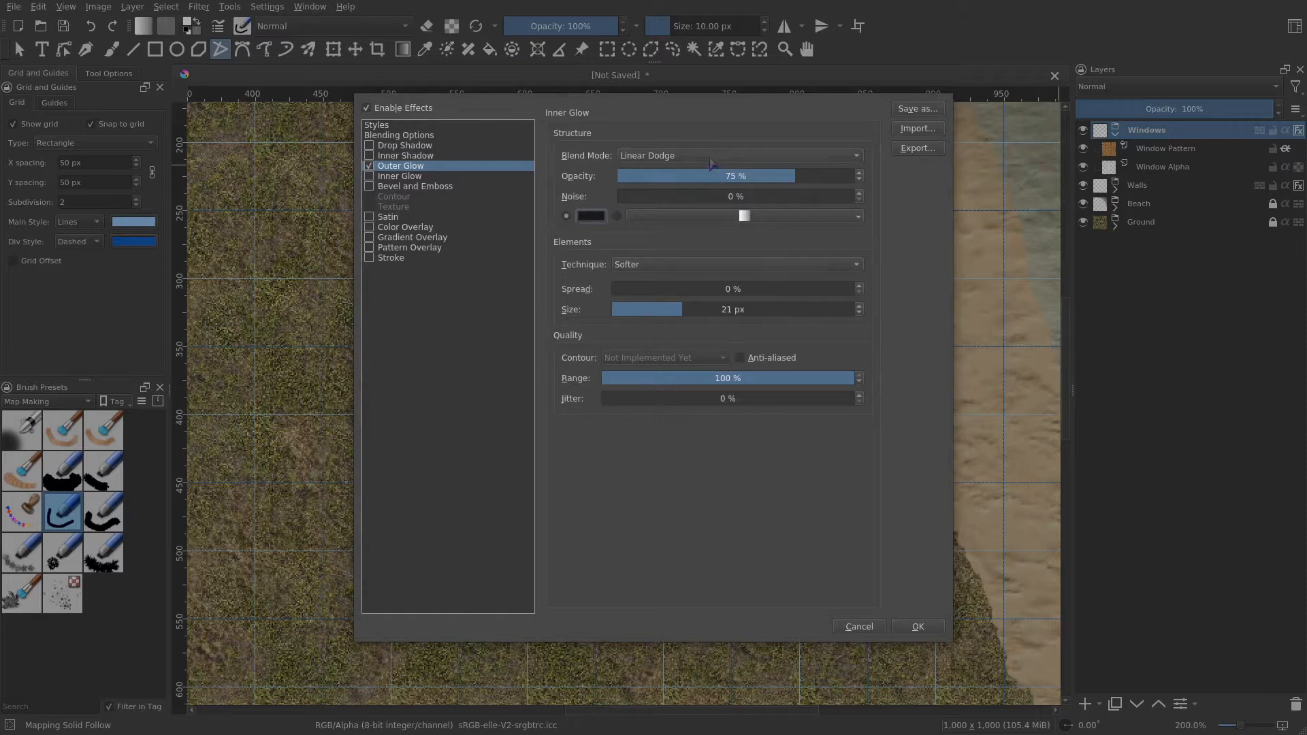
- Set the outer glow blend mode to Multiply and its size to 10 px
left_click(711, 156)
left_click(666, 26)
mouse_move(674, 309)
left_mouse_down()
mouse_move(647, 309)
mouse_move(659, 309)
left_mouse_up()
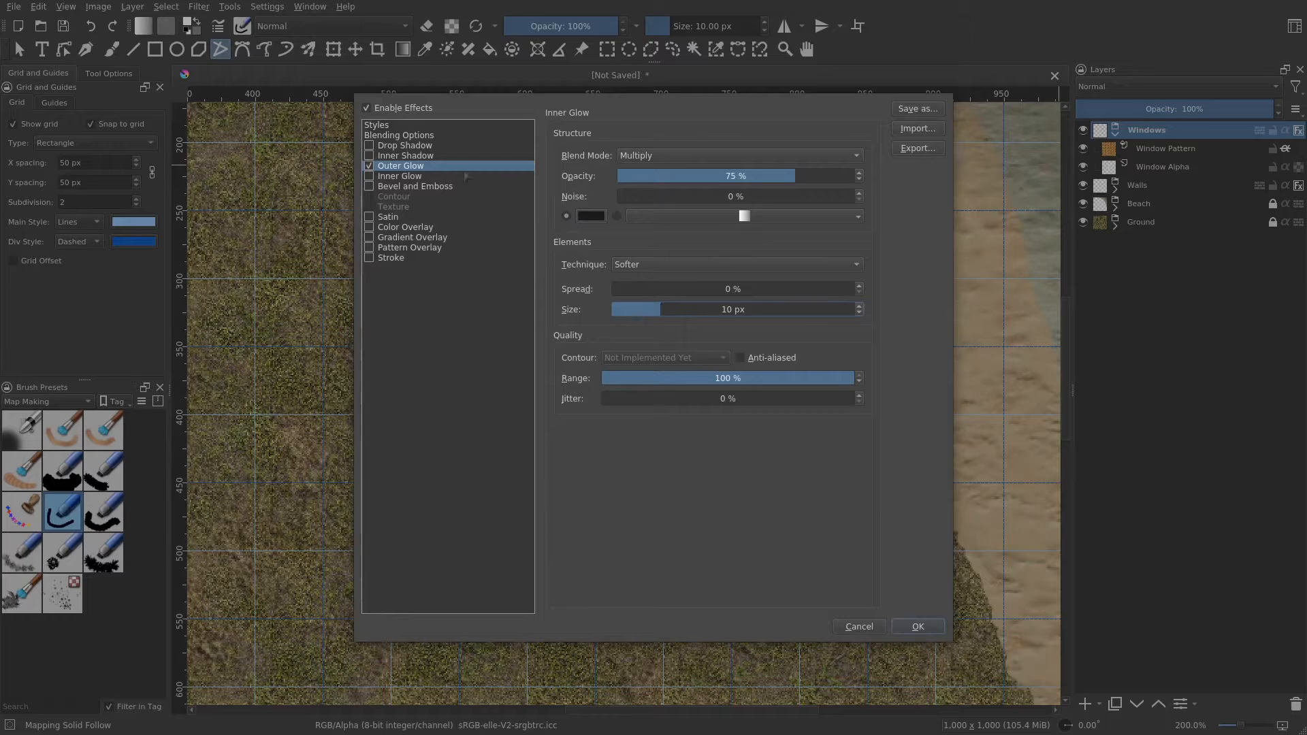
- Enable Bevel and Emboss, set its direction to Down and reduce its size
left_click(392, 186)
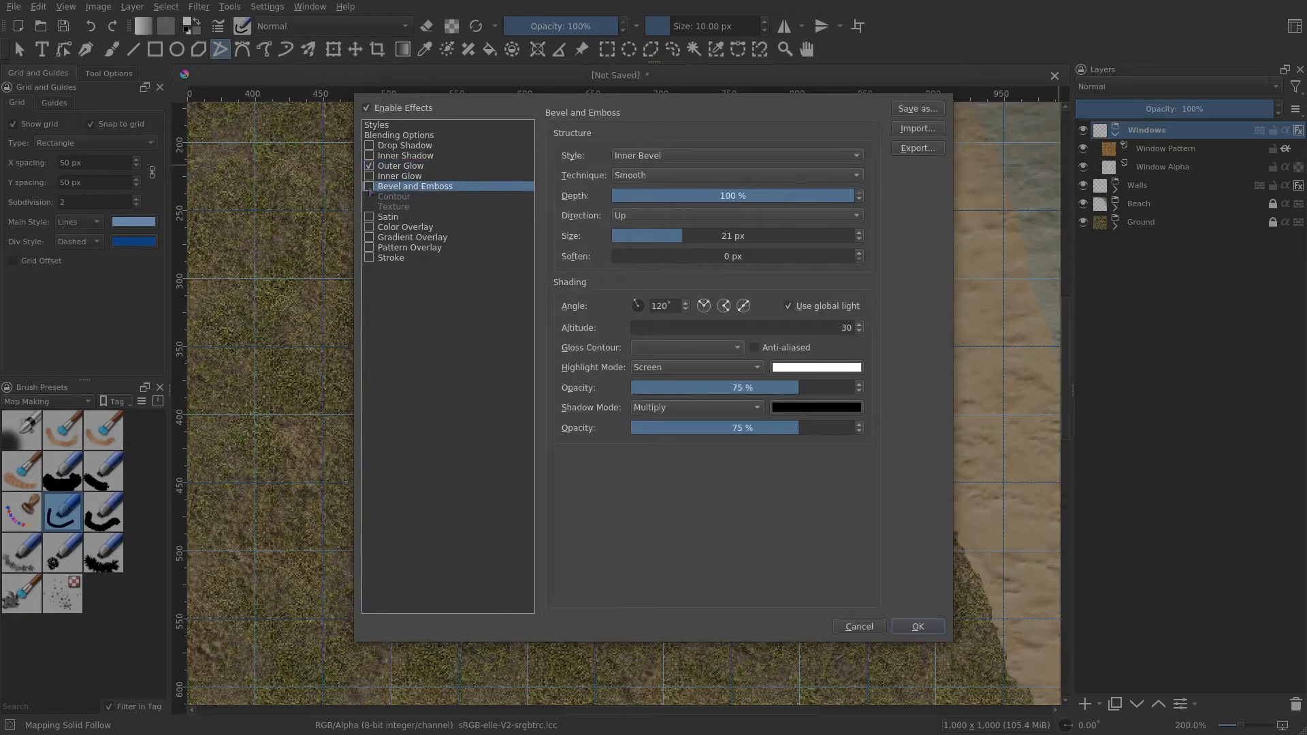
left_click(369, 186)
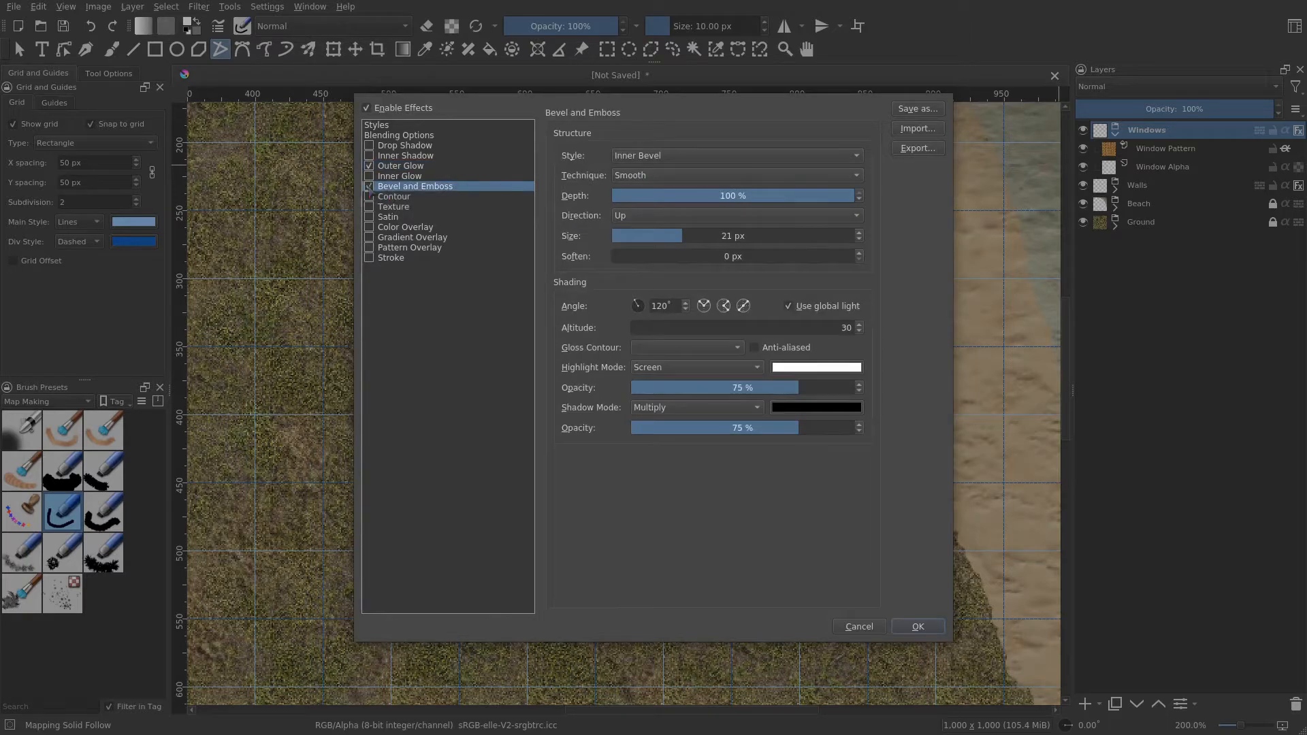
left_click(691, 215)
left_click(685, 232)
left_click_drag(663, 236, 633, 237)
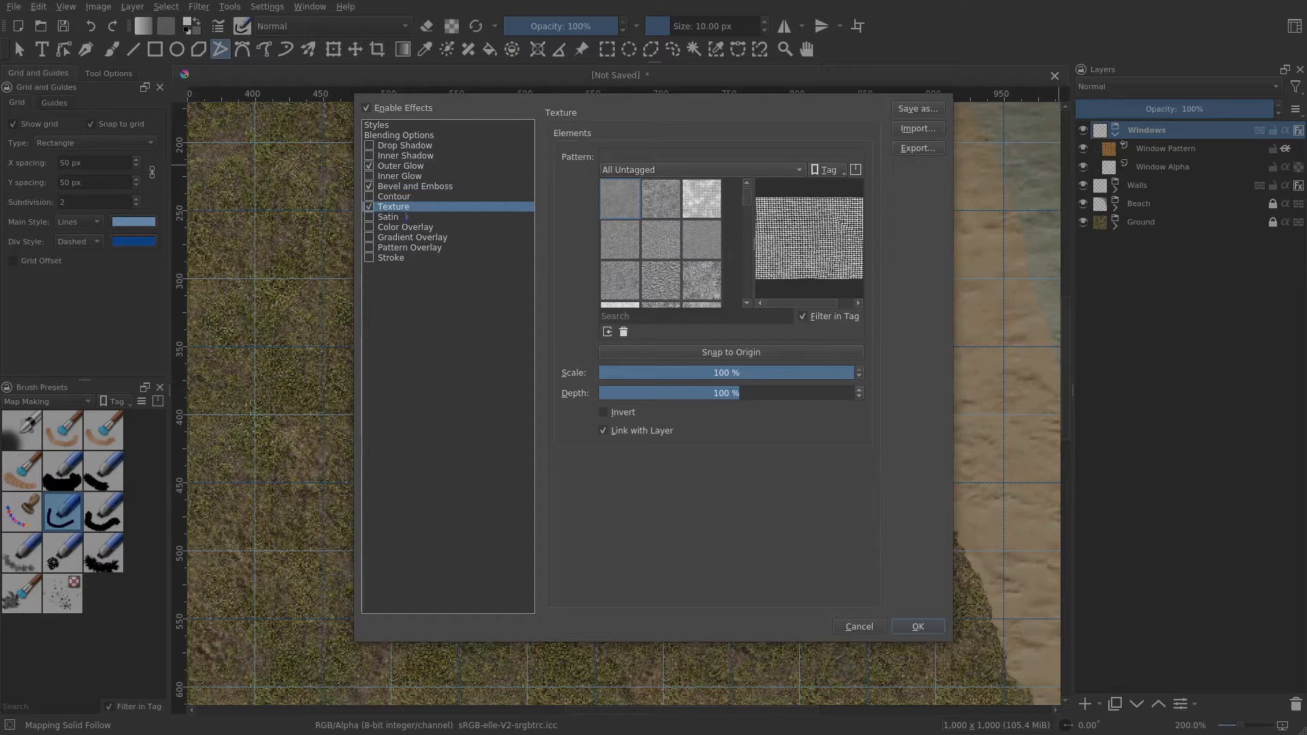
- Choose the rpg_wood_rough pattern for the Texture effect and set its depth to 10%
scroll(661, 253, "down", 5)
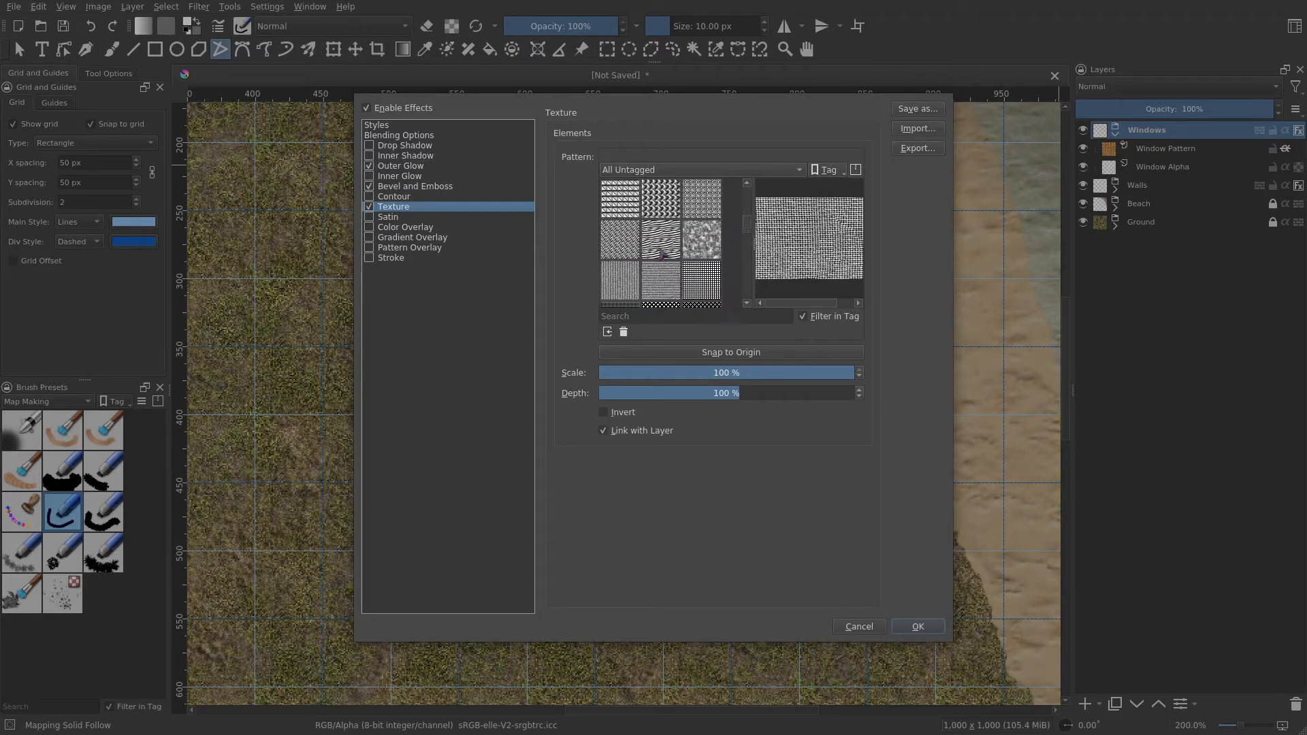
scroll(662, 256, "down", 4)
mouse_move(662, 255)
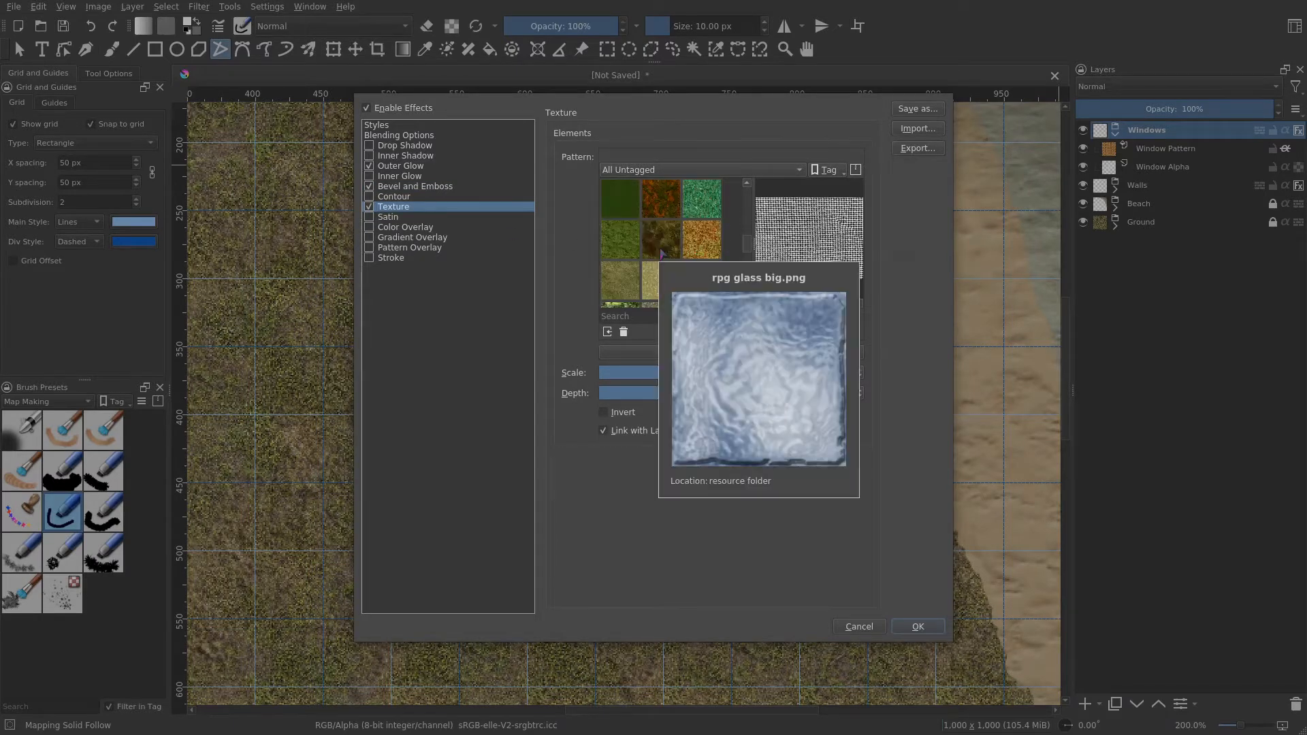
scroll(661, 255, "down", 4)
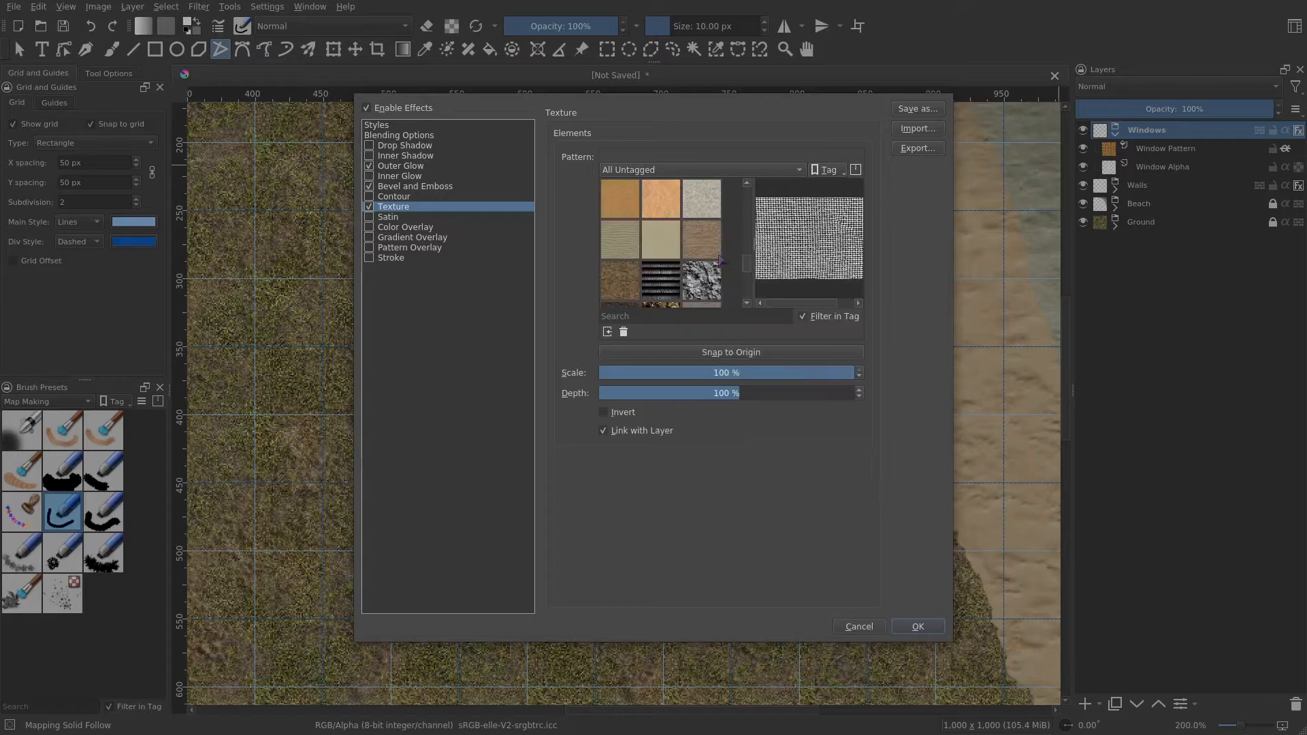
mouse_move(721, 259)
scroll(719, 258, "down", 3)
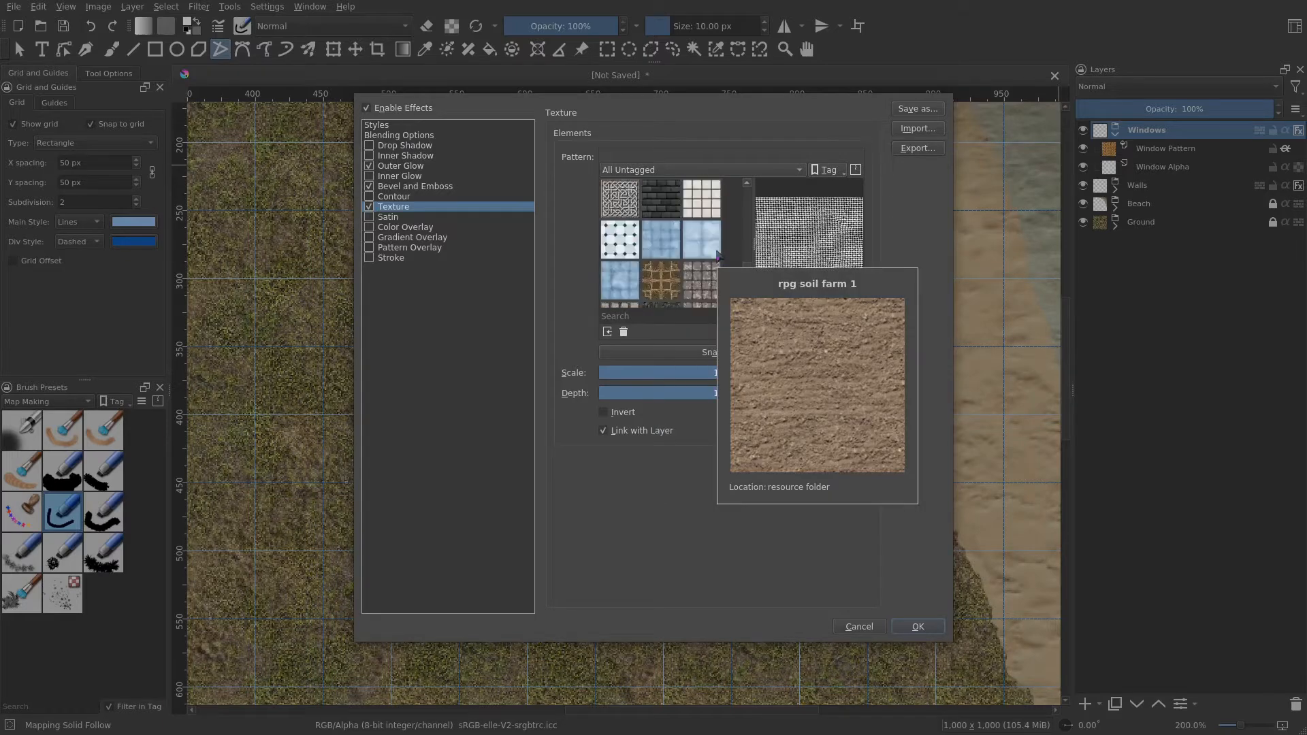
scroll(719, 257, "down", 3)
left_click(621, 286)
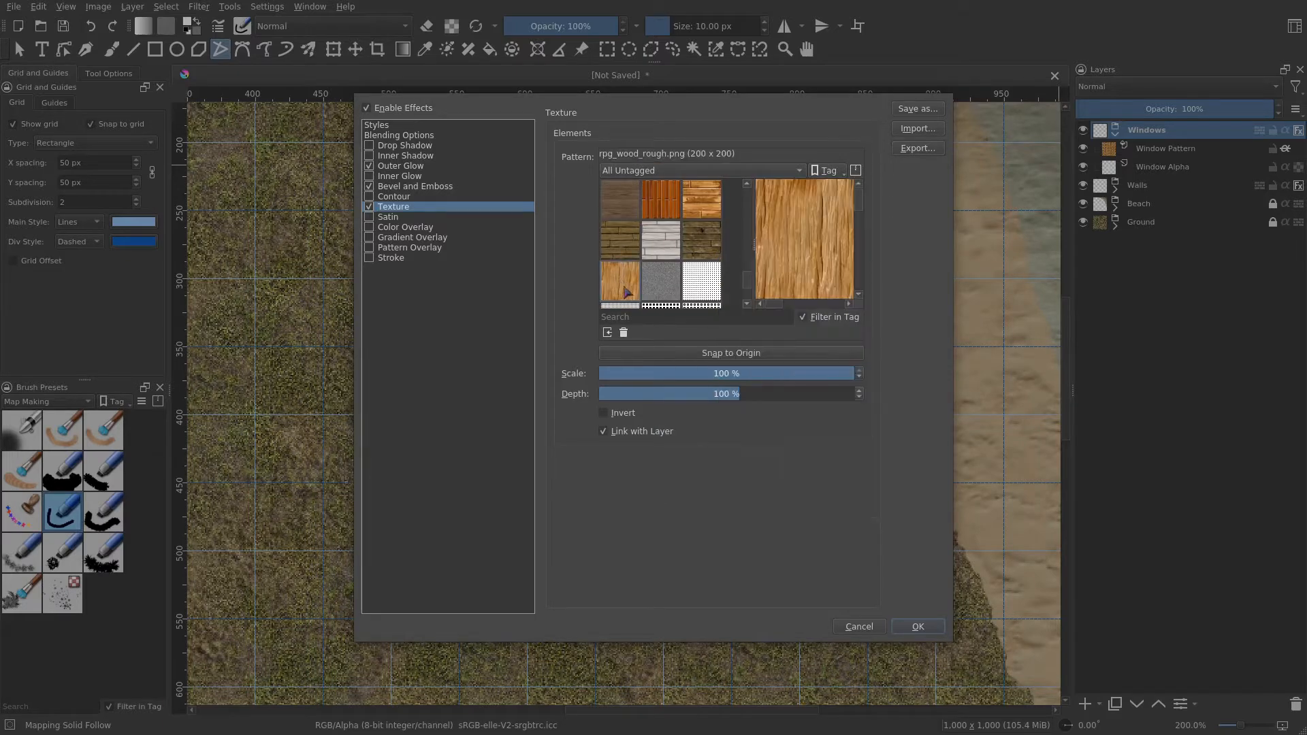
left_click(734, 393)
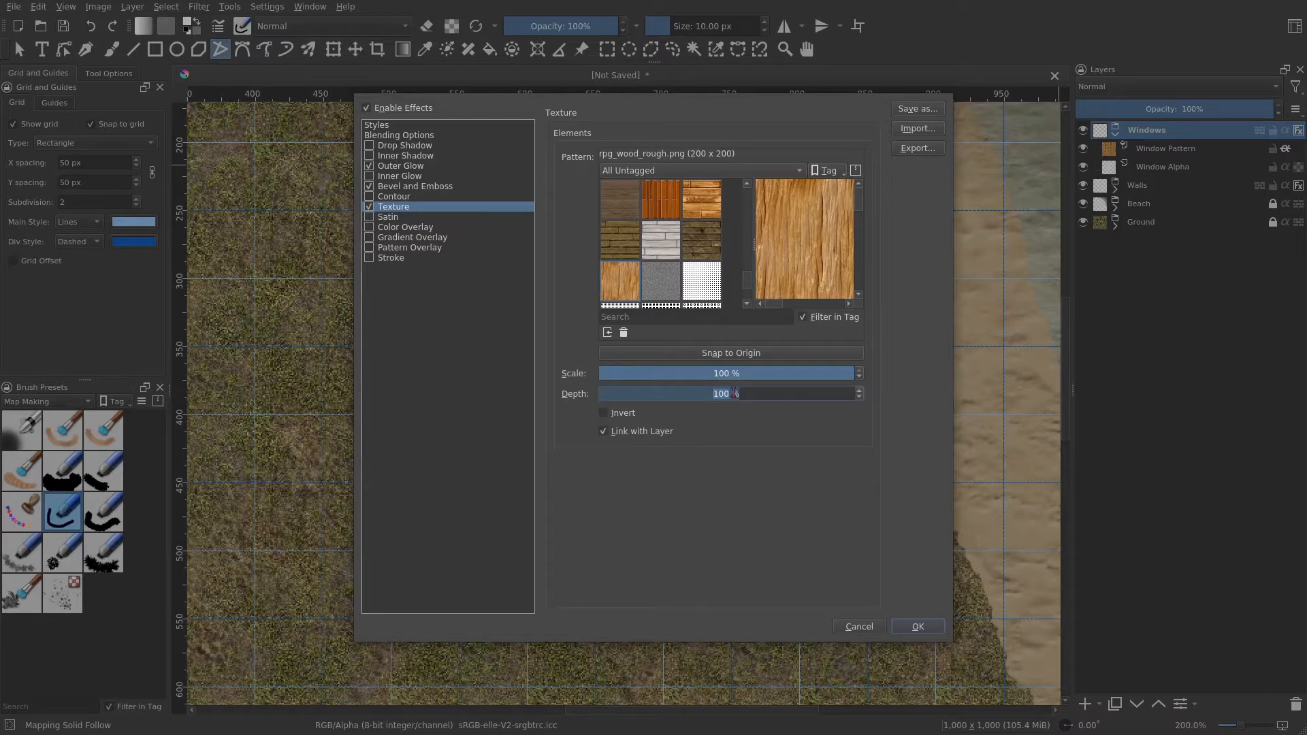
type("10")
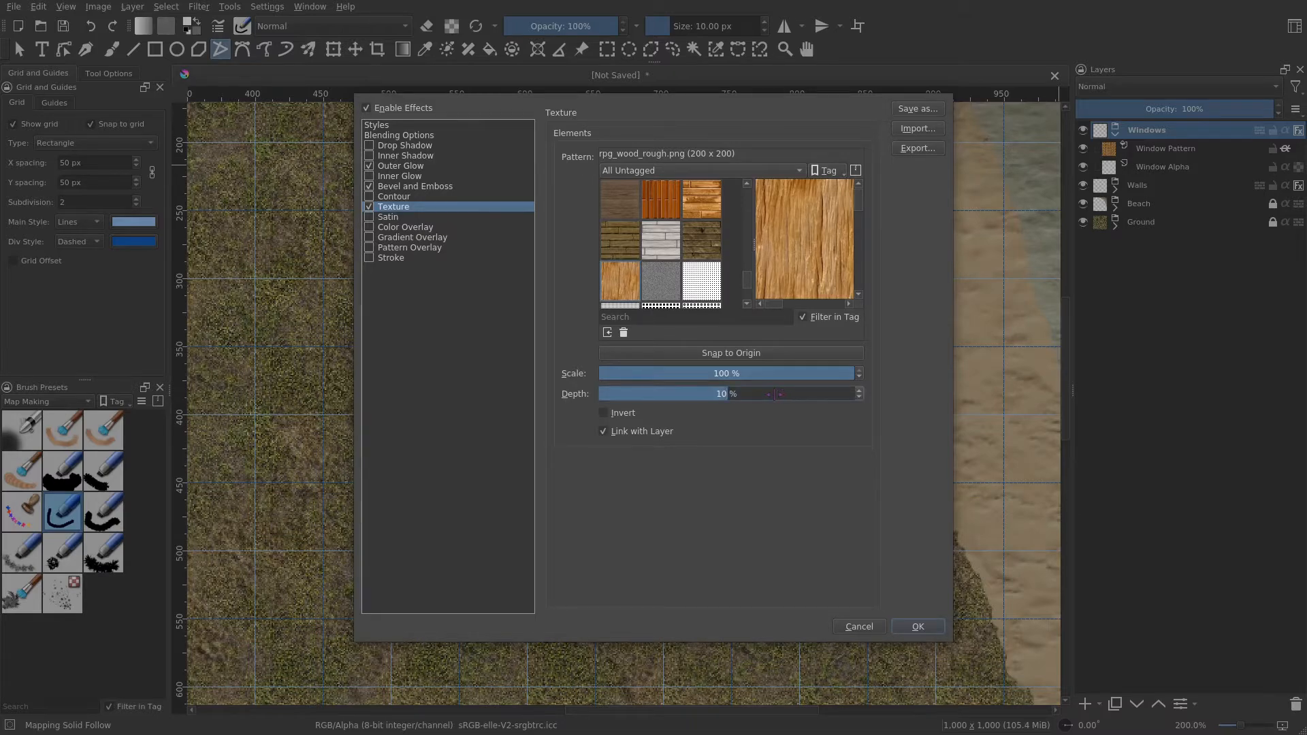
- Enable Stroke with a size of 1 px and apply the Windows layer style
left_click(401, 259)
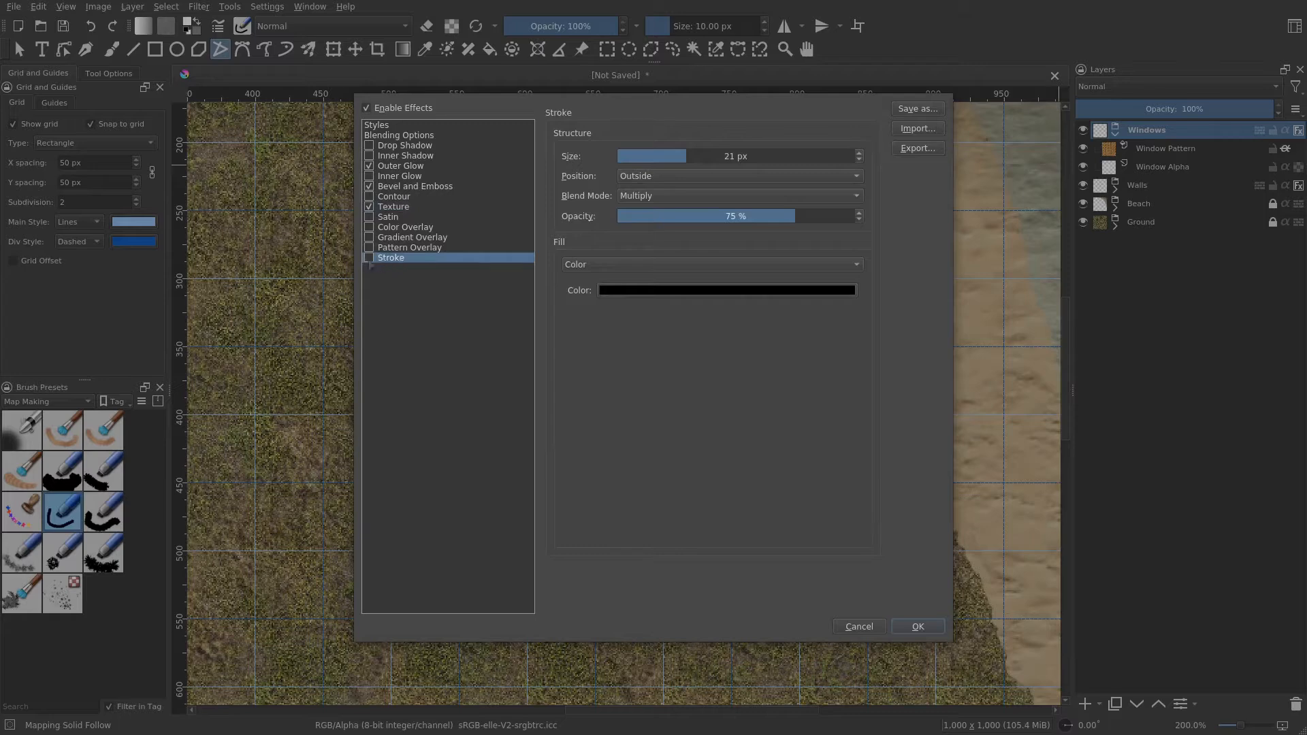
left_click_drag(658, 156, 629, 158)
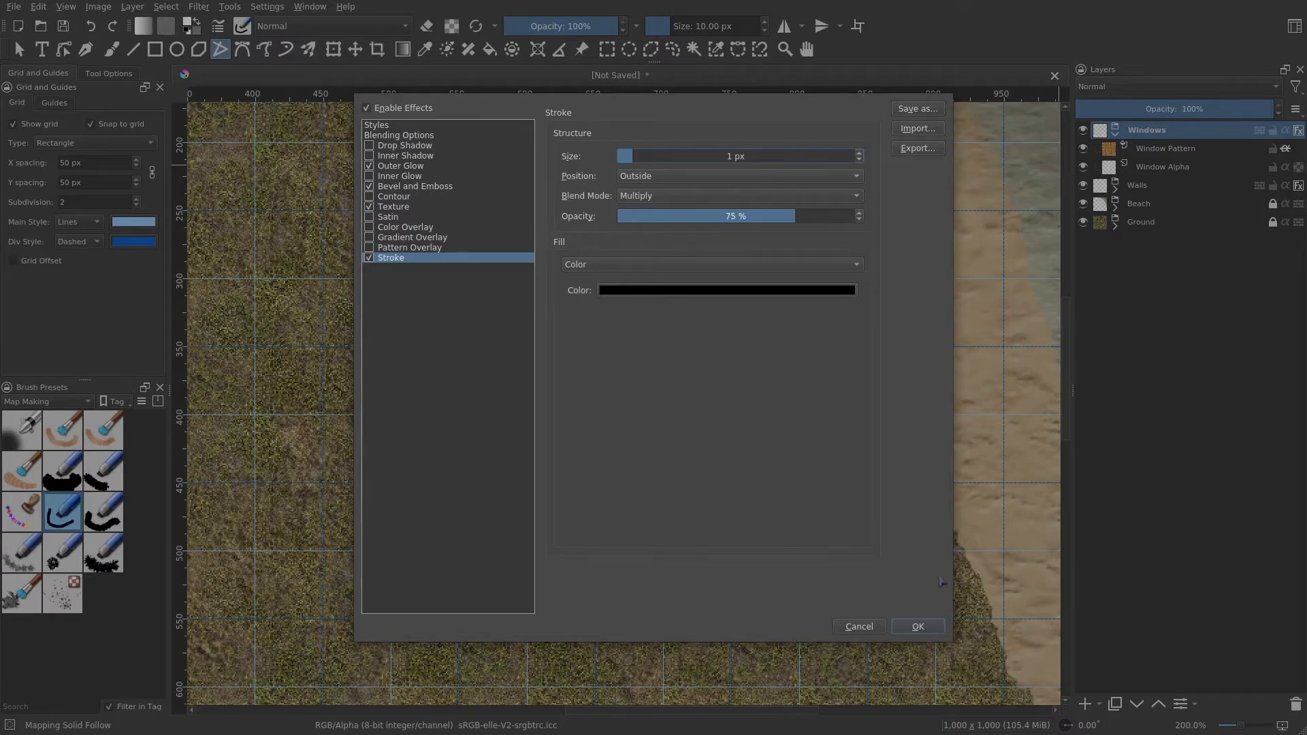
left_click(918, 627)
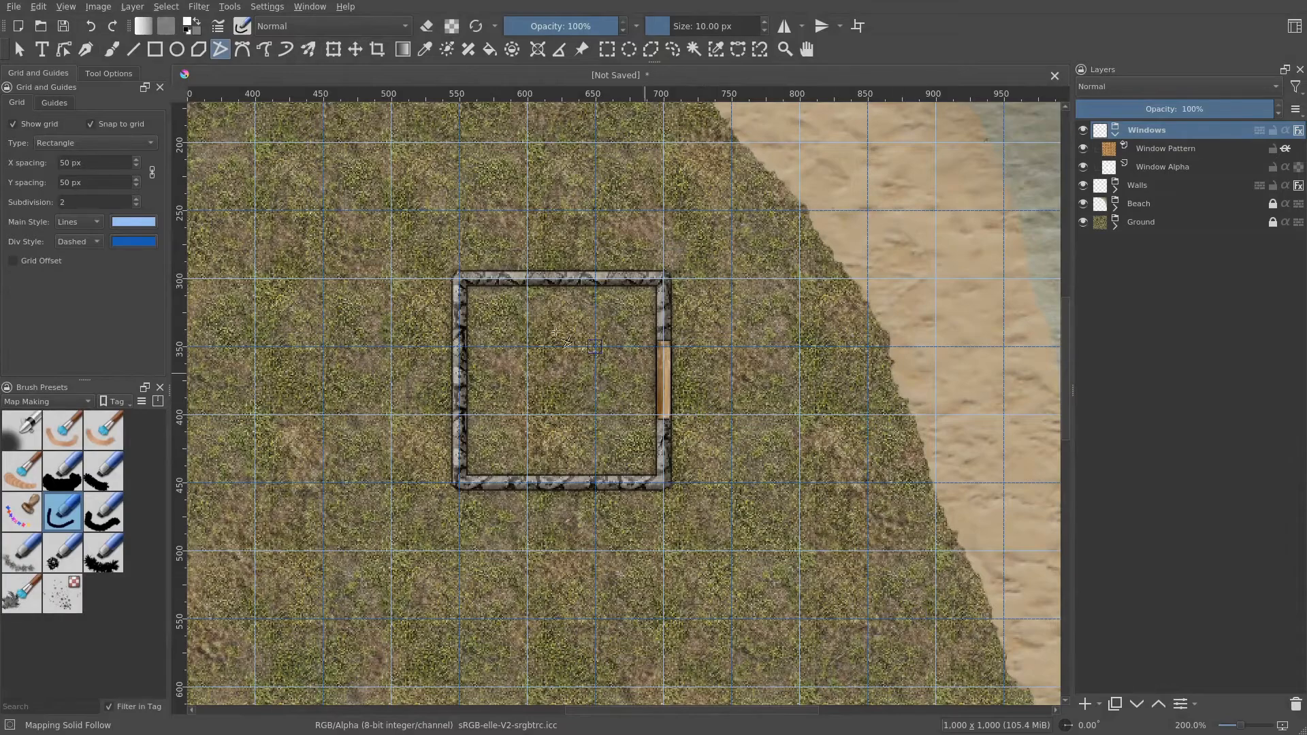
- Inspect the styled window up close with the grid temporarily hidden
left_click(56, 123)
scroll(680, 396, "up", 2)
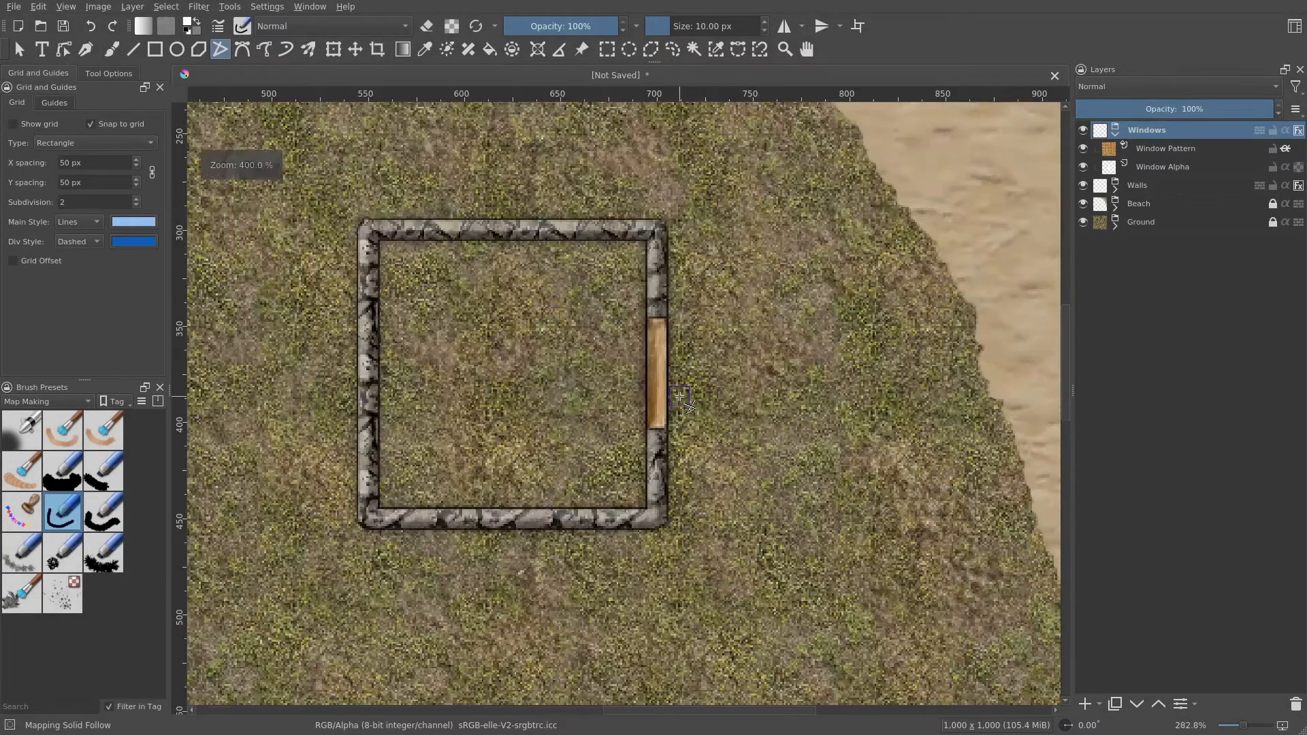
scroll(680, 396, "up", 1)
scroll(679, 397, "down", 2)
left_click_drag(682, 398, 732, 423)
scroll(742, 473, "down", 1)
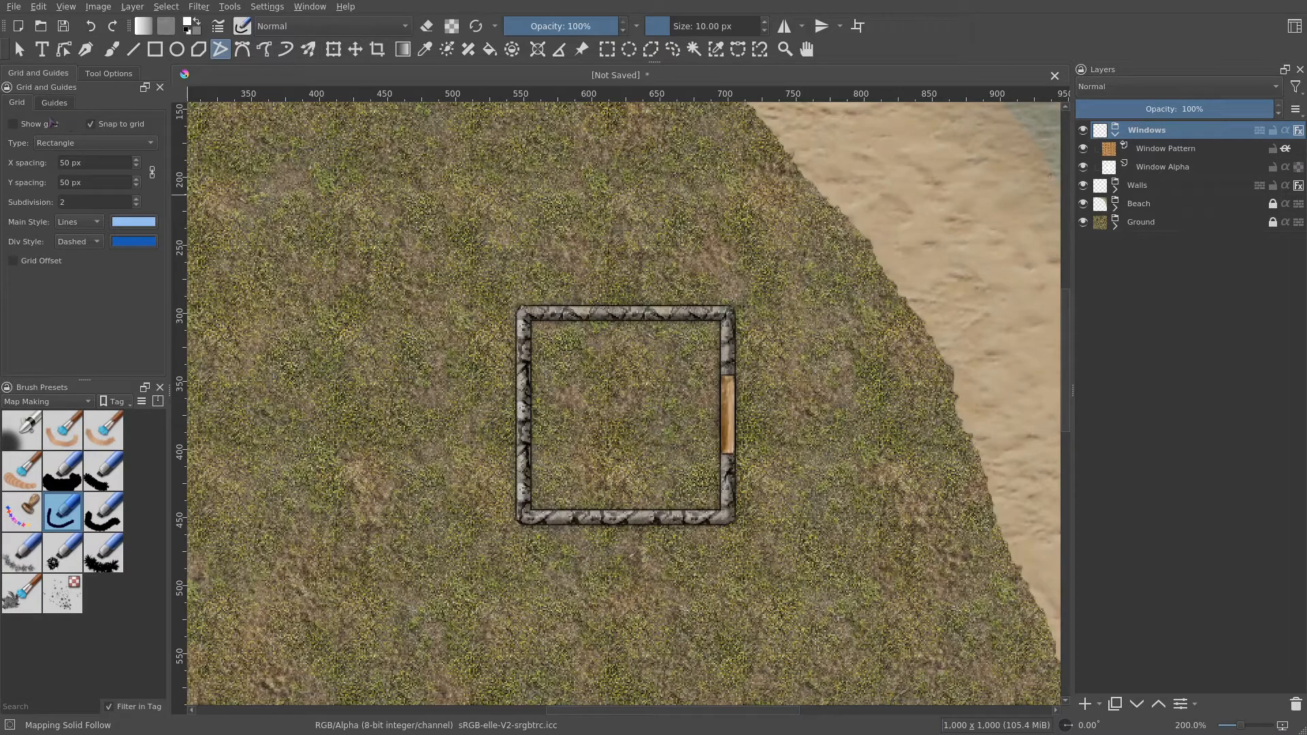
left_click(51, 126)
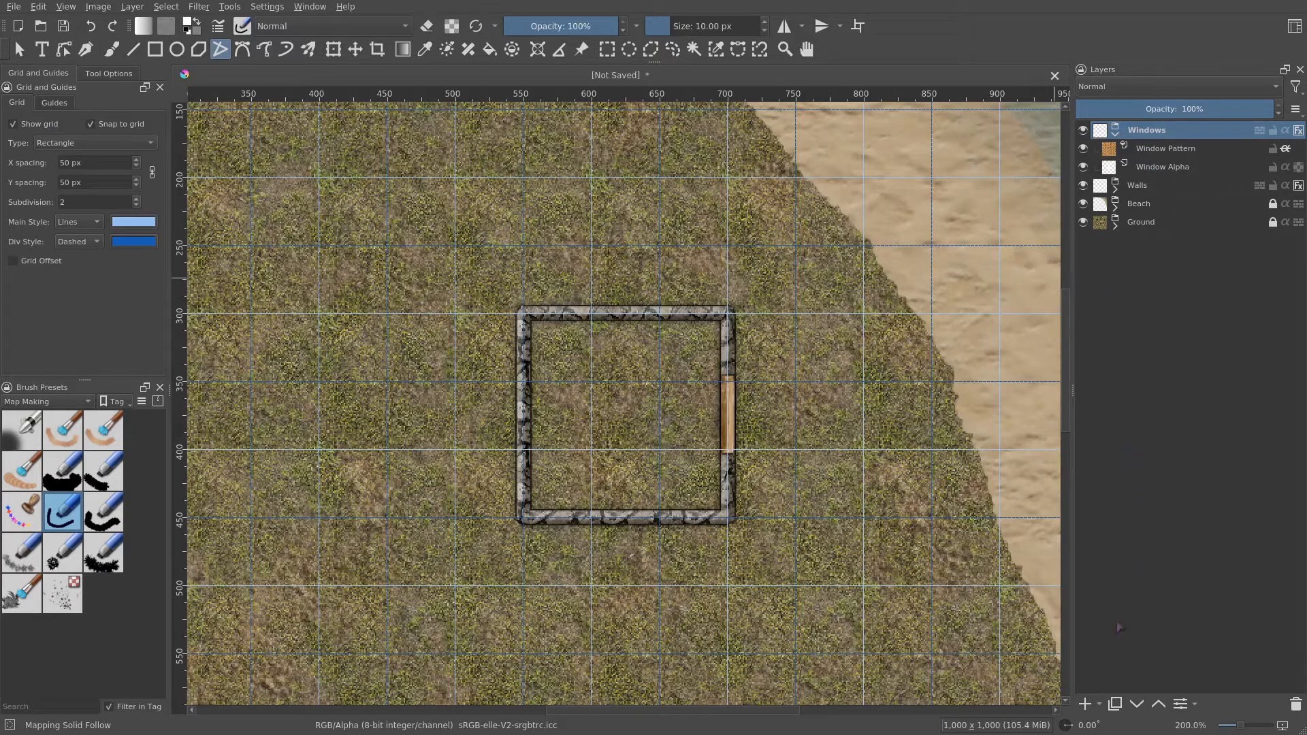
- Duplicate the Windows group and rename the copy Doors
right_click(1167, 133)
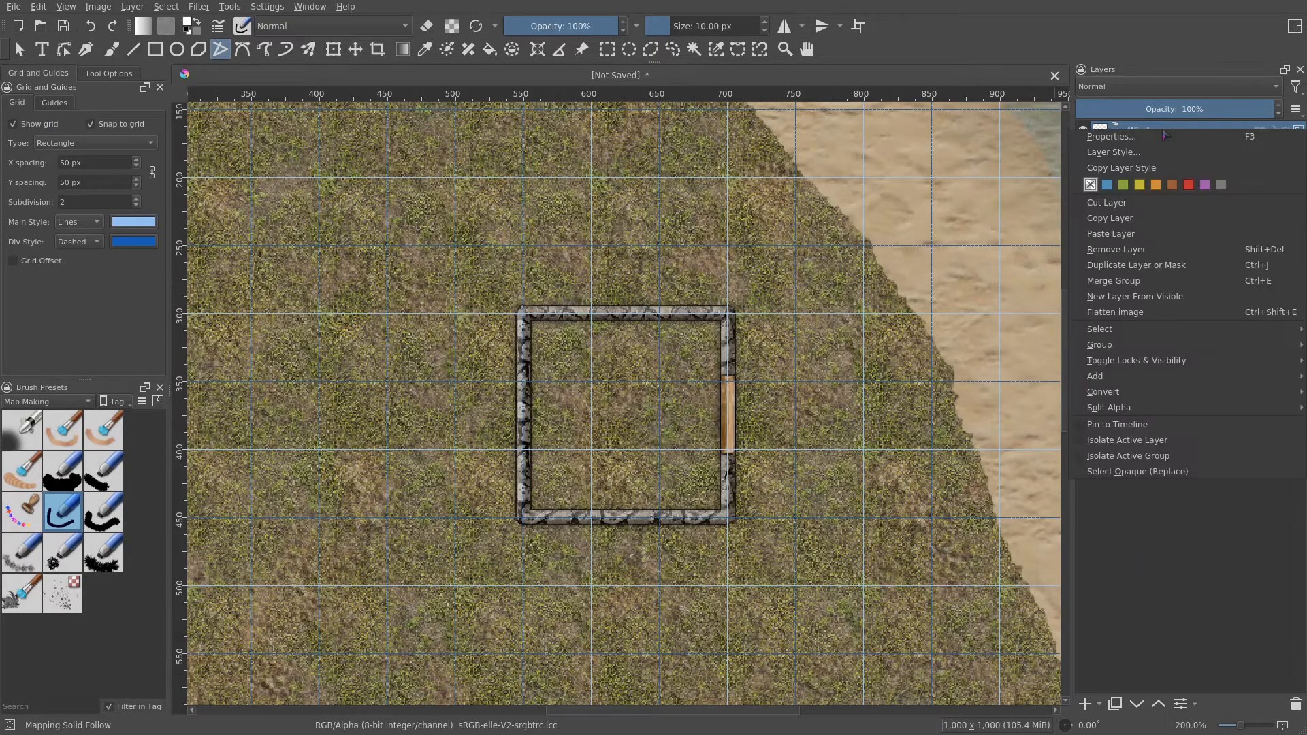
left_click(1148, 266)
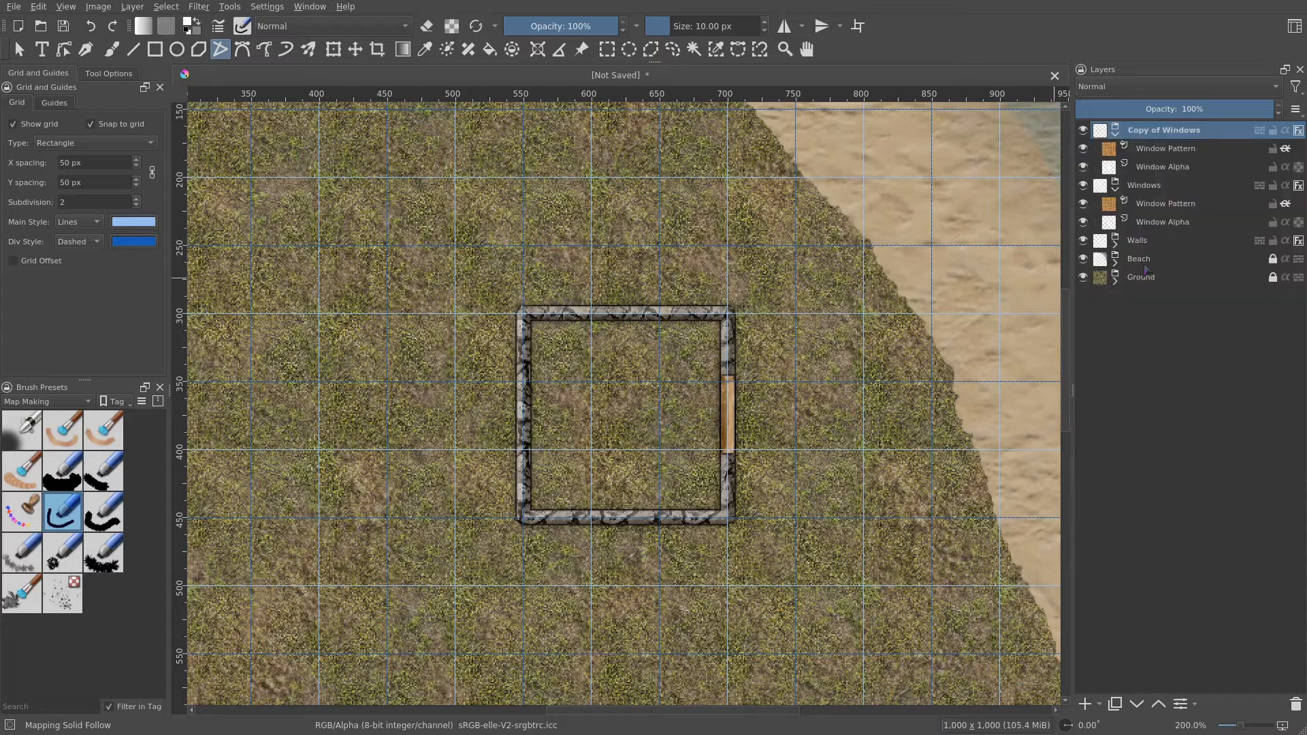
double_click(1166, 130)
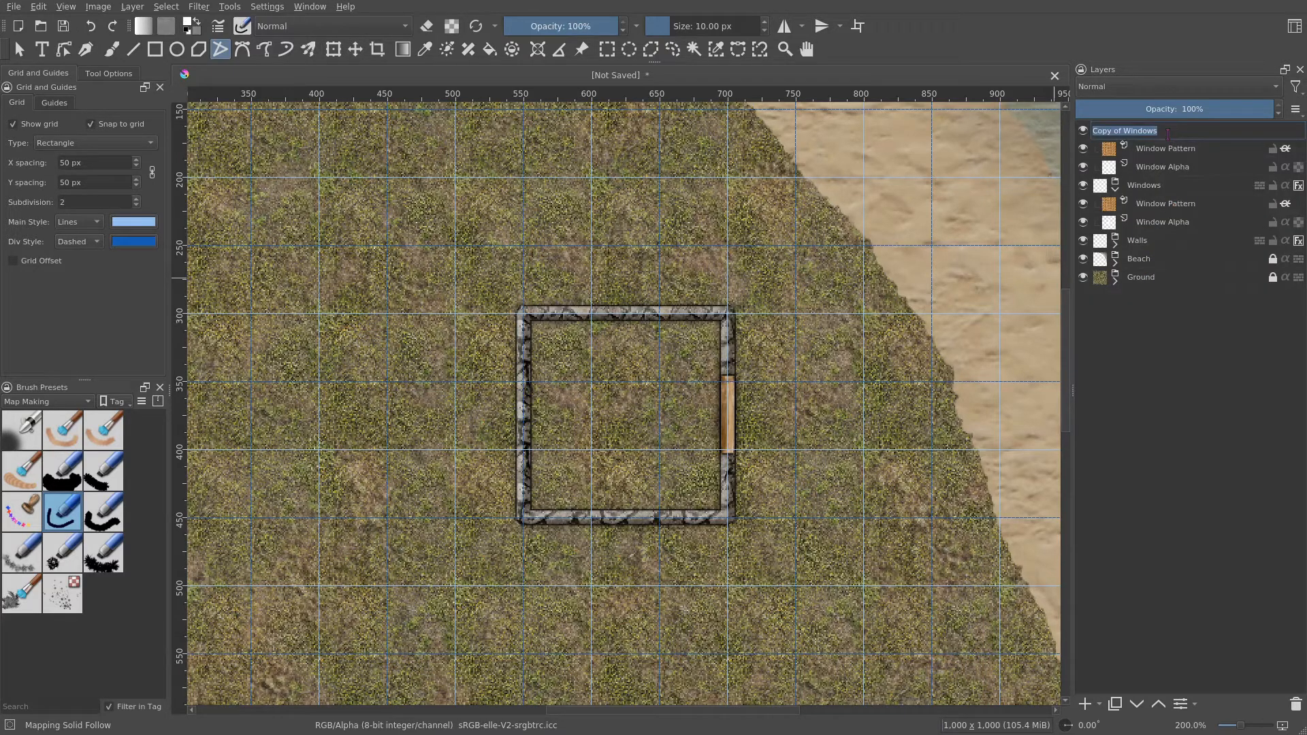
type("Doors")
key("Return")
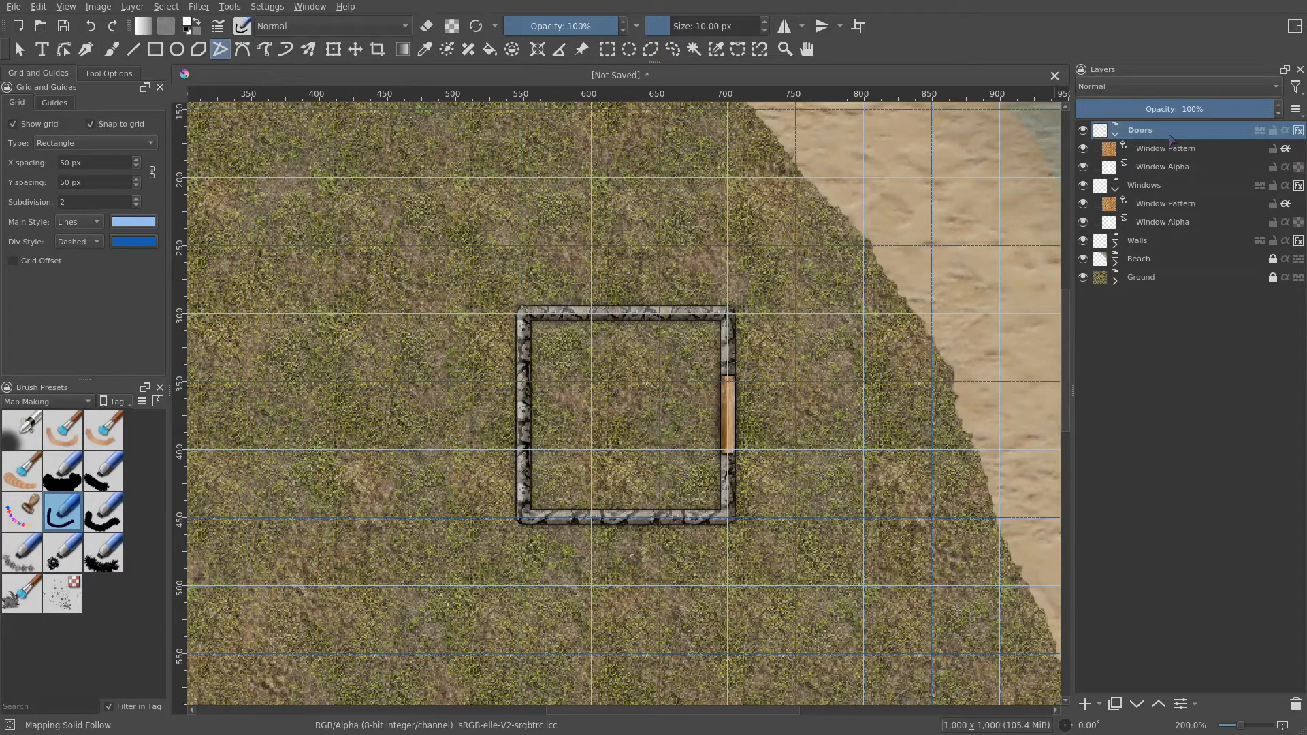
- Rename the copied pattern and alpha layers to Doors Pattern and Doors Alpha
double_click(1166, 148)
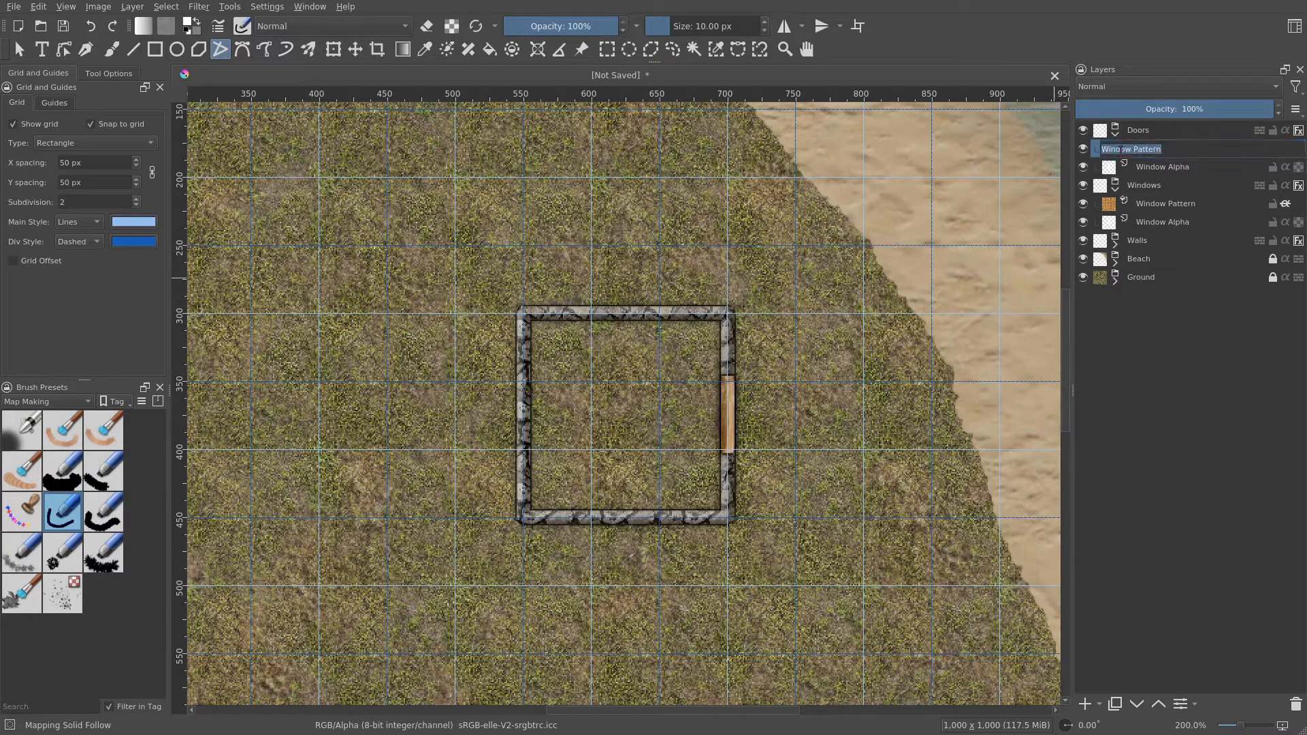
double_click(1122, 151)
type("Doors")
key("Return")
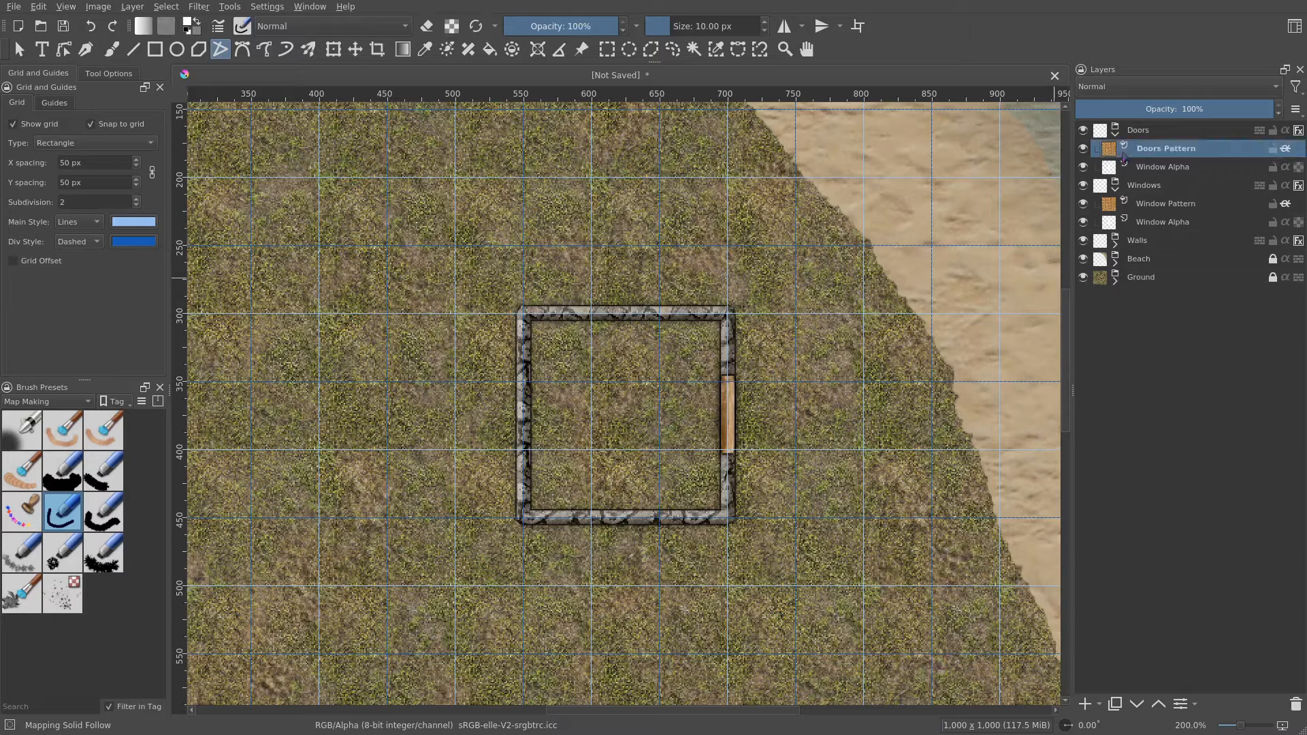
double_click(1159, 167)
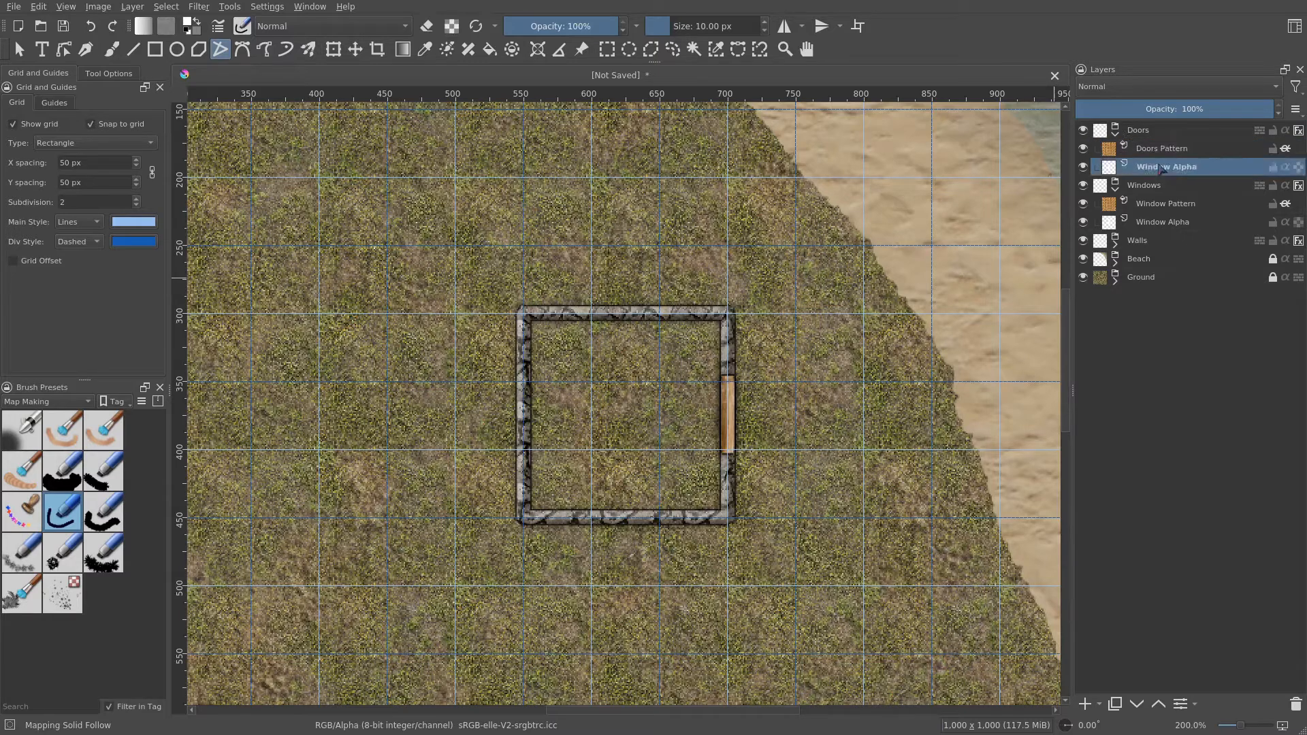
double_click(1118, 167)
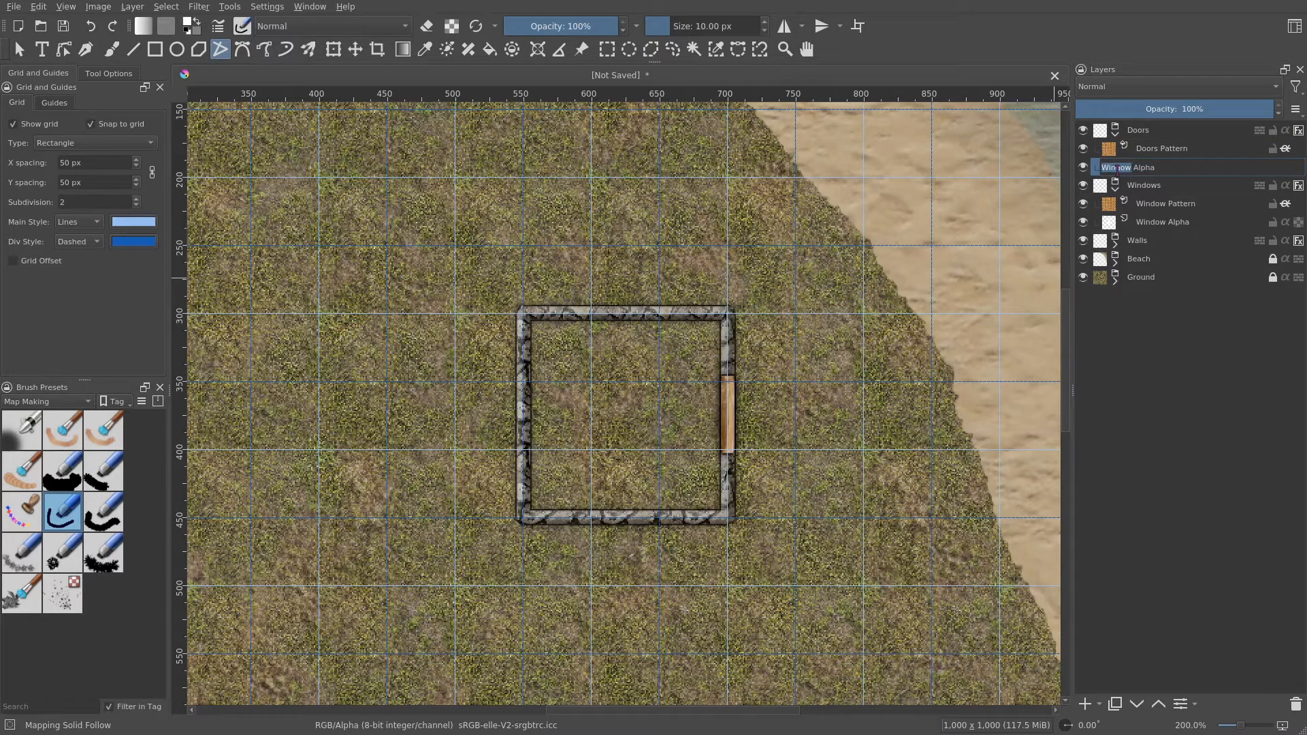
type("Doors")
key("Return")
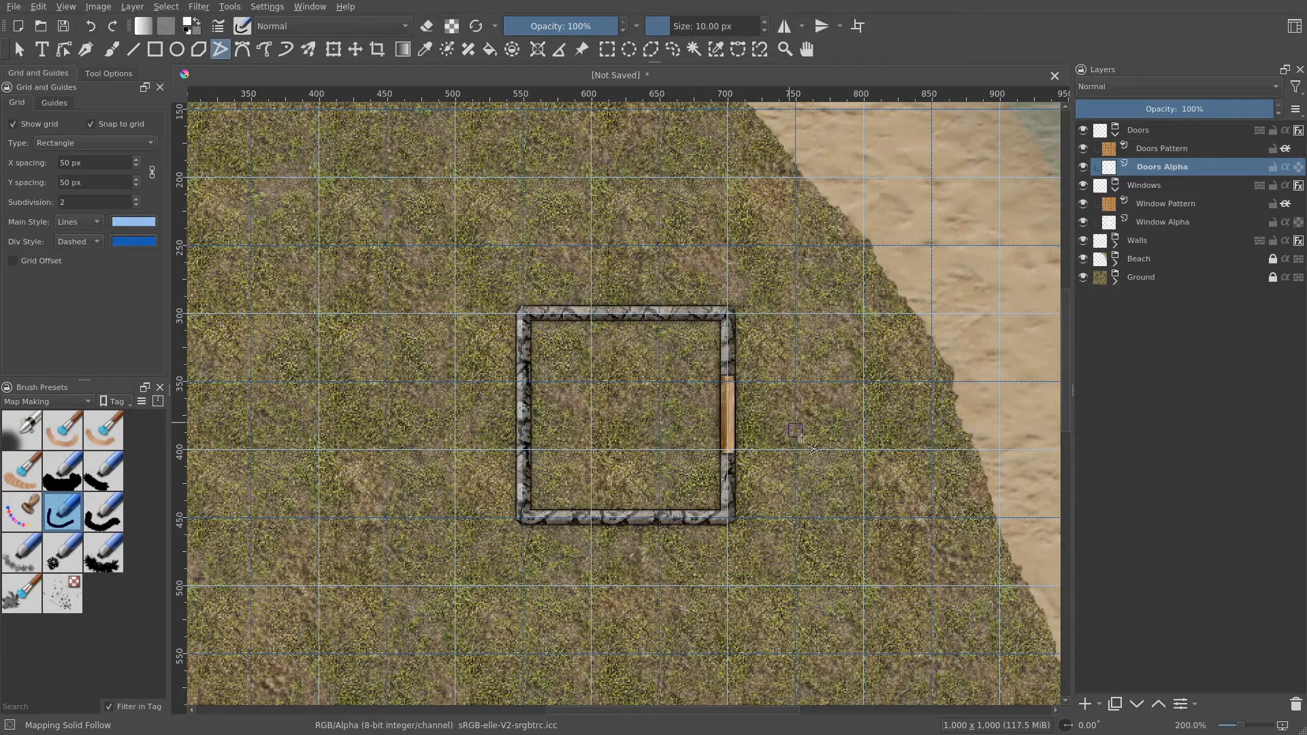
- On Doors Alpha, draw a horizontal door line about one grid cell long on the square's bottom wall
left_click_drag(804, 433, 843, 316)
scroll(635, 425, "up", 1)
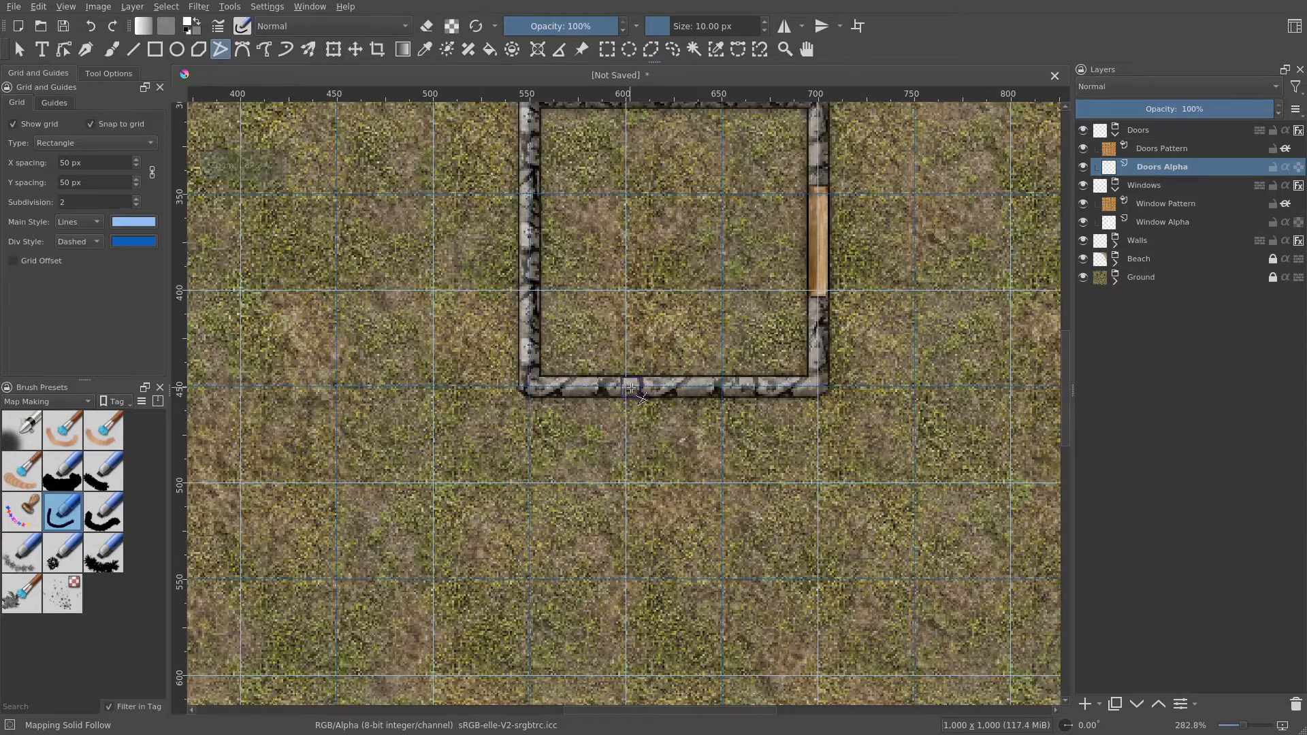
scroll(636, 395, "up", 1)
left_click(626, 409)
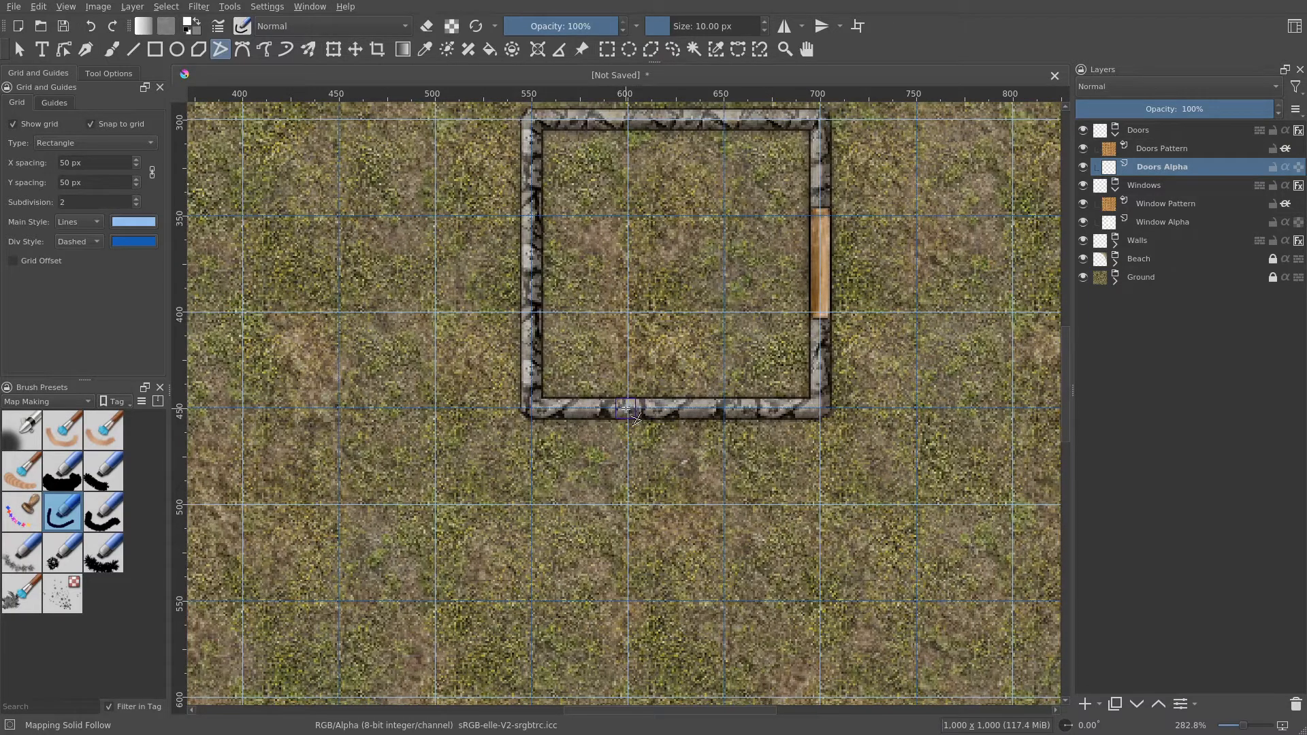
double_click(724, 408)
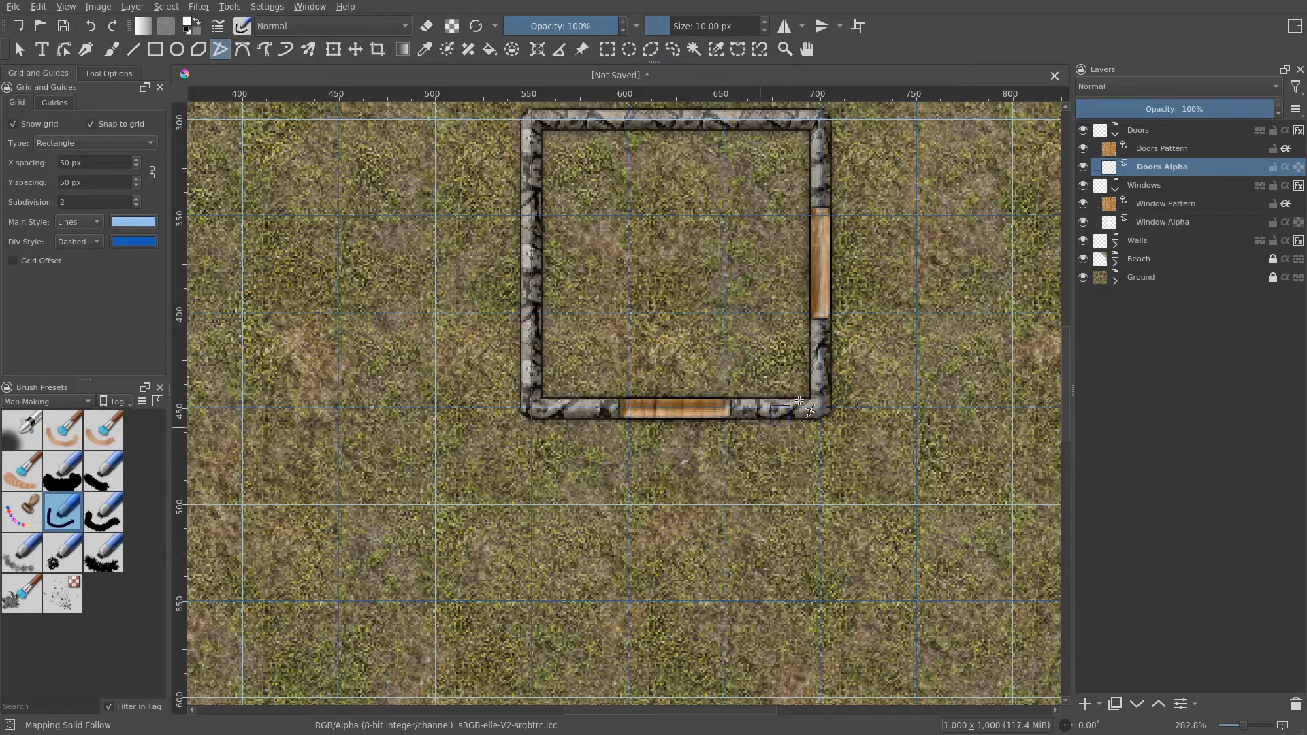
- Review the Doors group's Bevel and Emboss layer style settings and close the dialog
right_click(1152, 132)
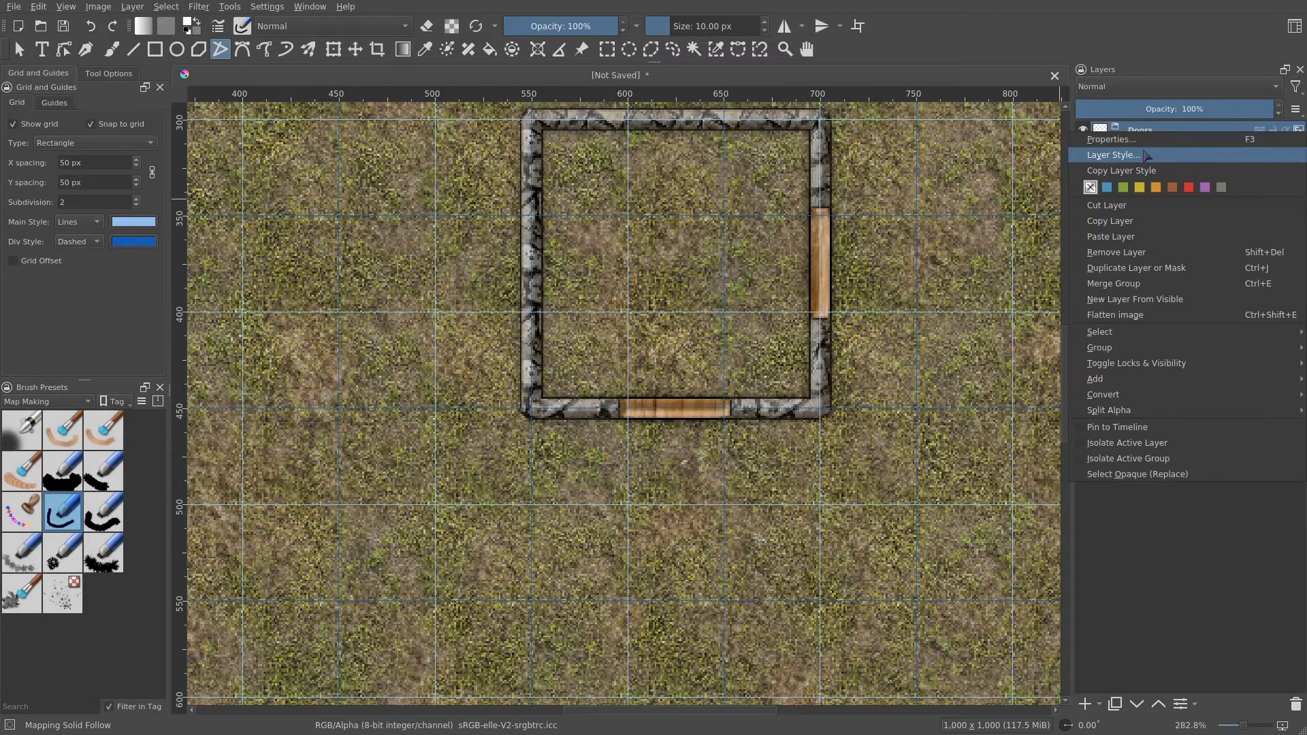
left_click(1150, 155)
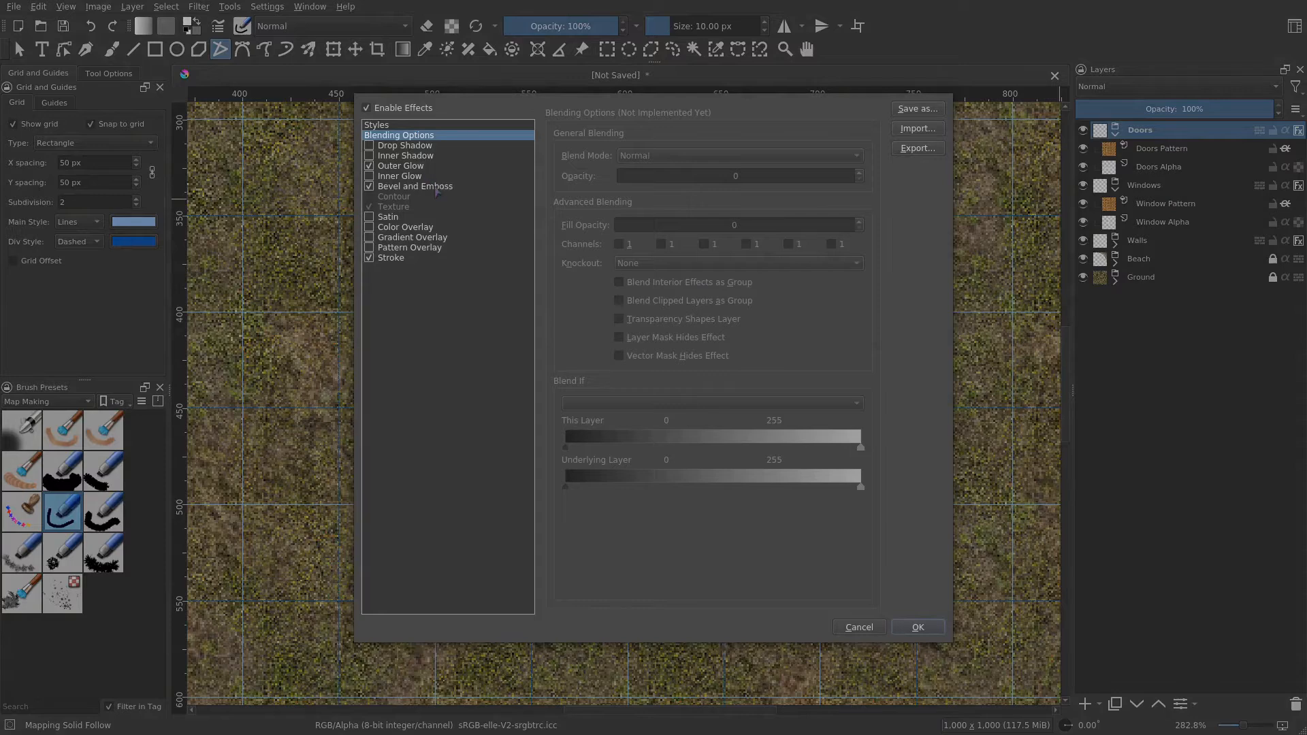
left_click(443, 188)
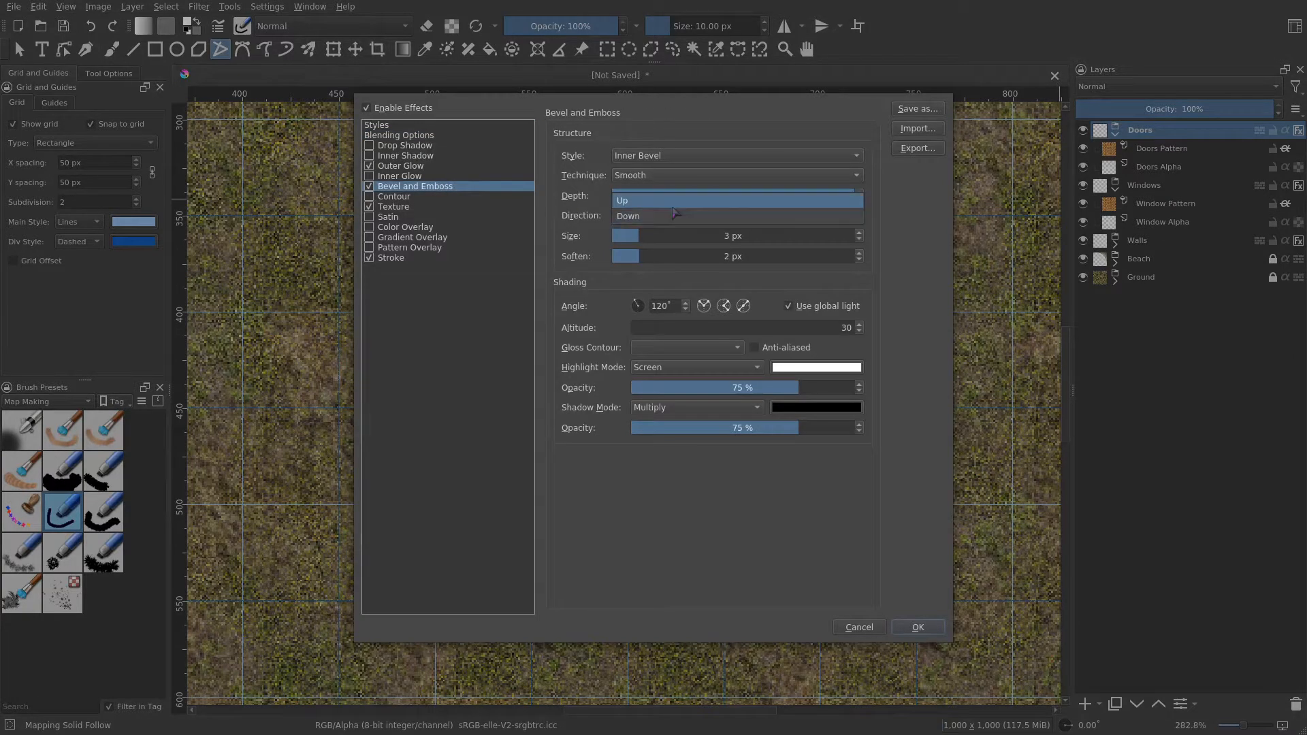
left_click(918, 627)
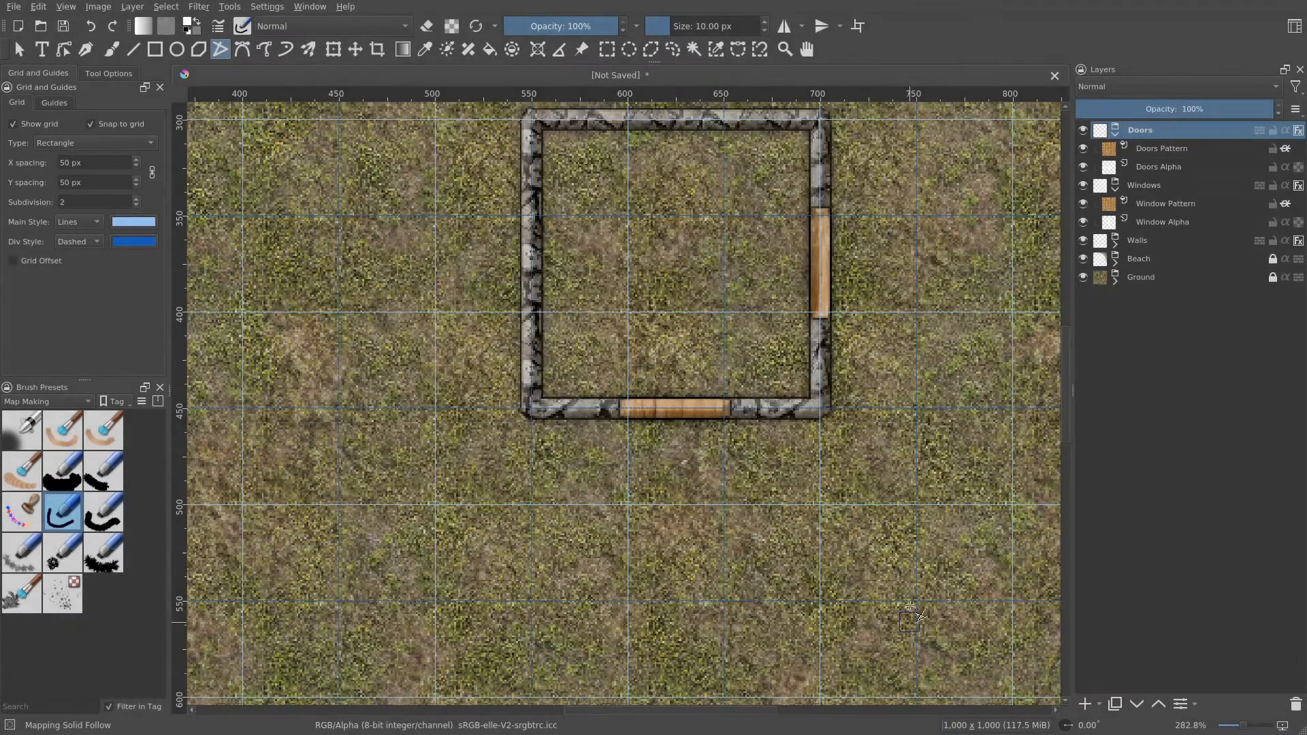
- Change the Doors Pattern fill layer to the rpg_wood_flat_brown pattern
left_click_drag(844, 440, 838, 456)
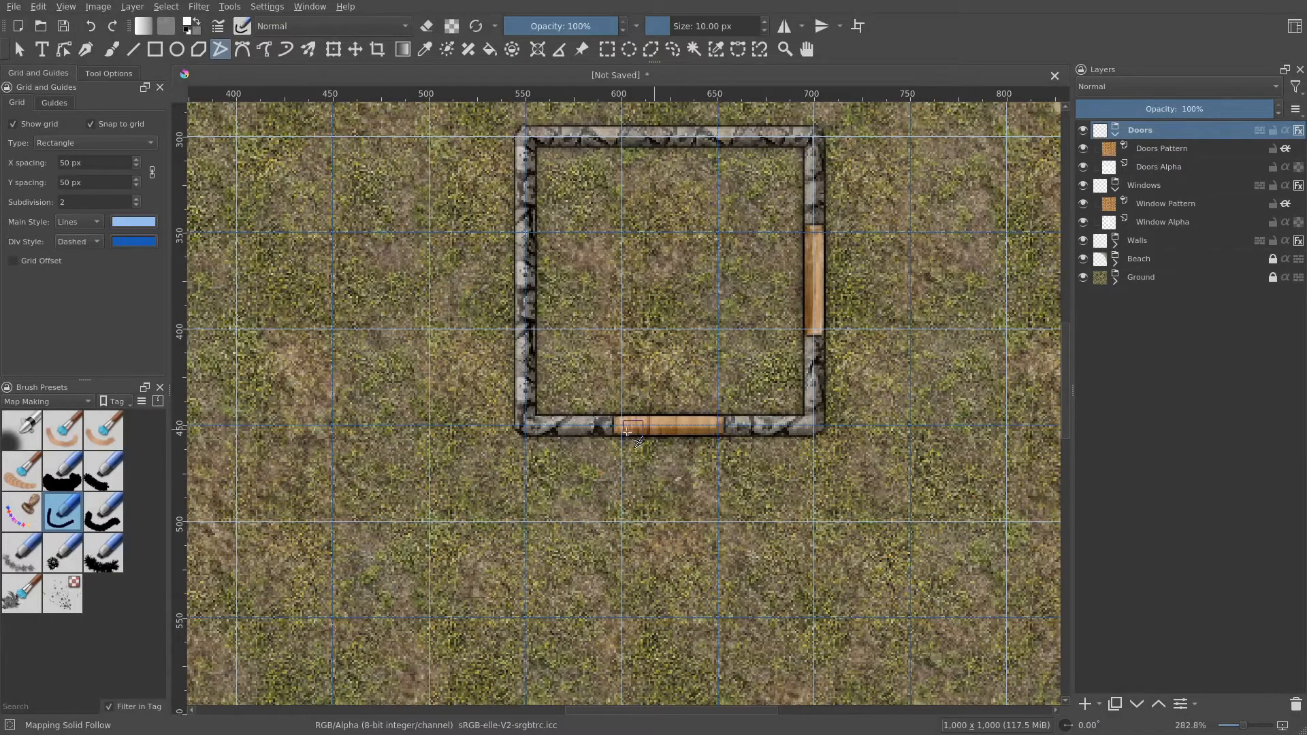
left_click(1188, 153)
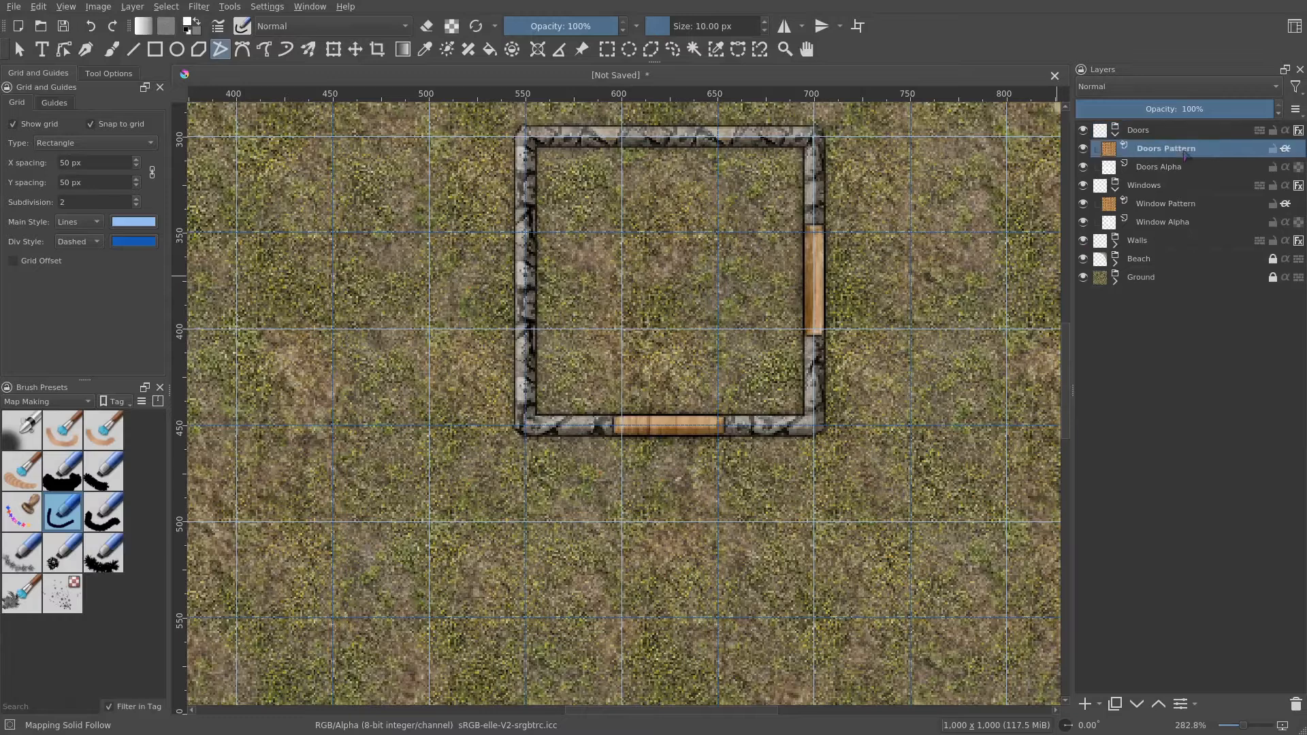
right_click(1188, 152)
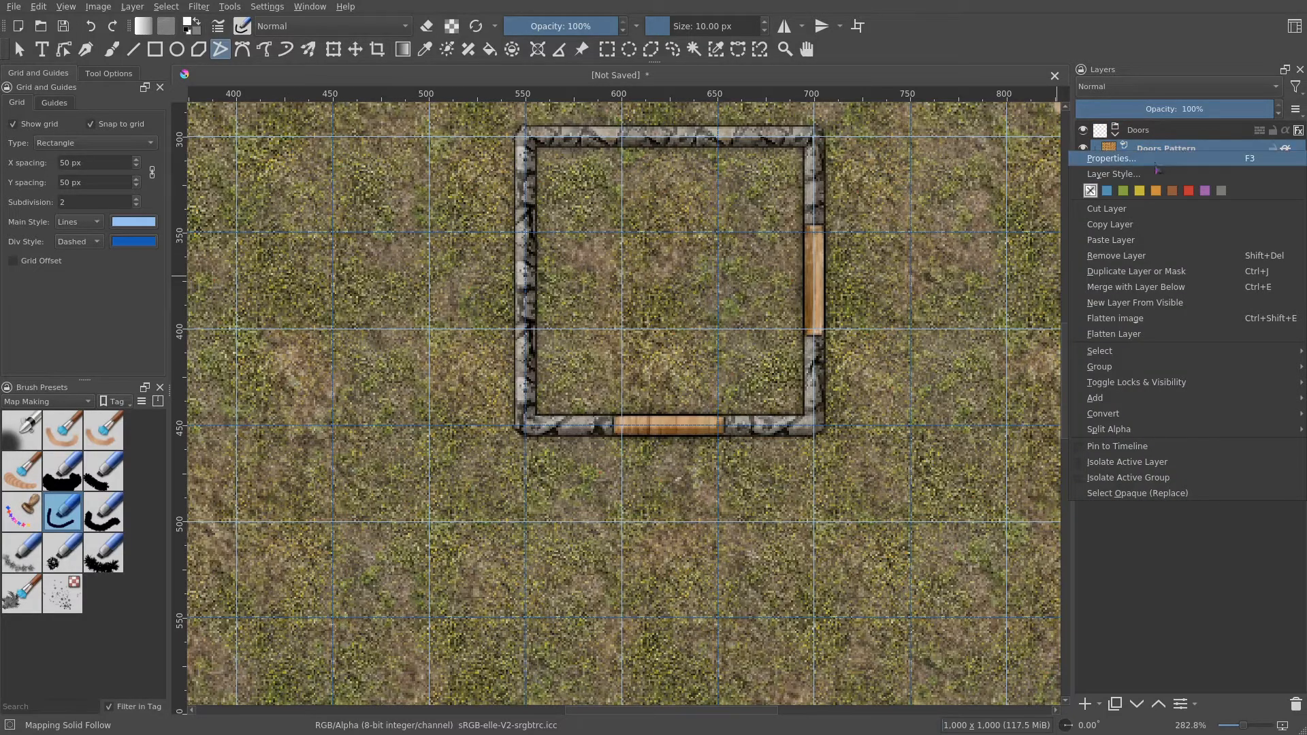
left_click(1155, 163)
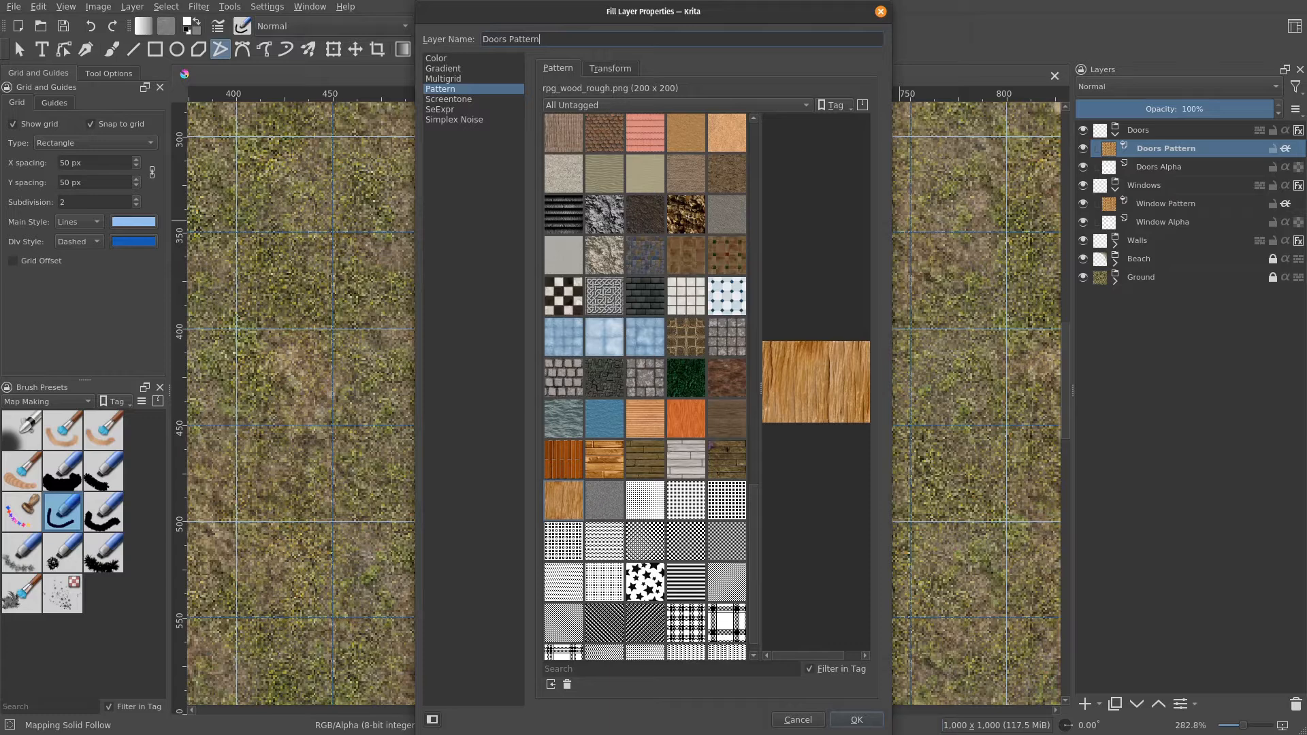
left_click(727, 422)
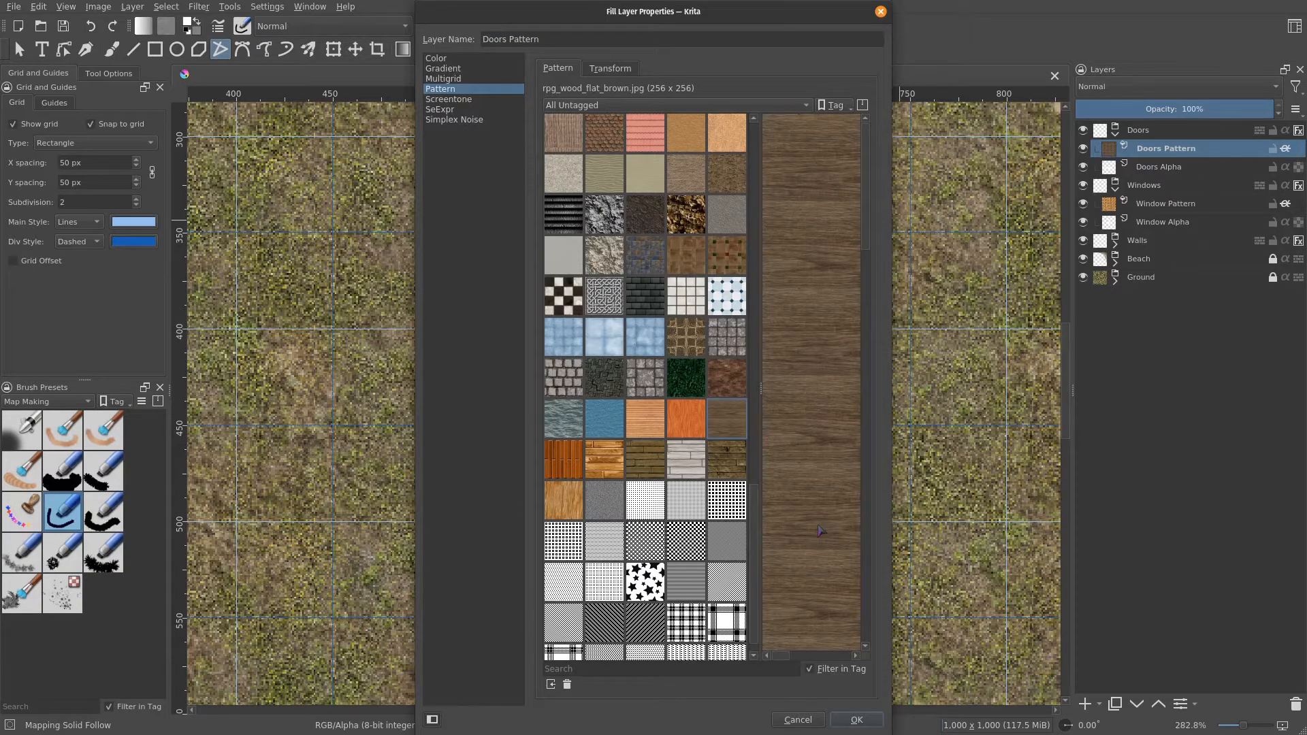
left_click(871, 724)
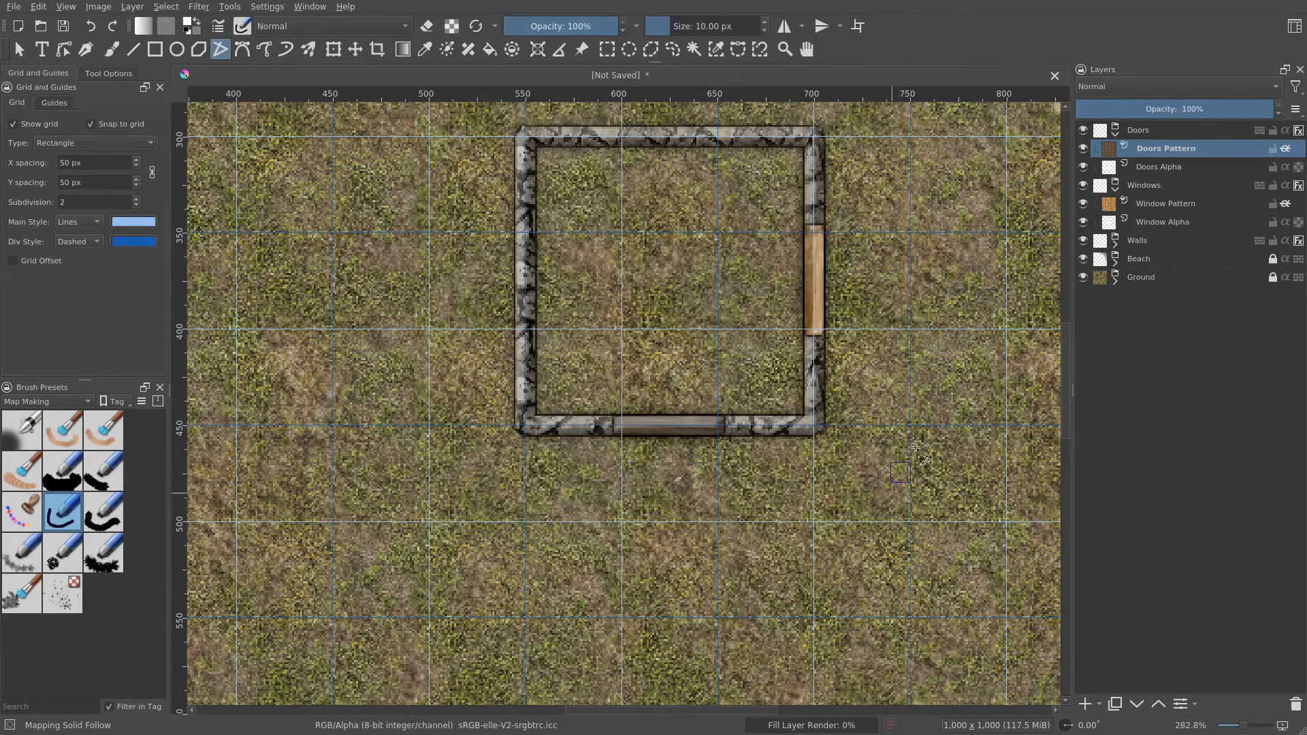
- Change the Doors group's layer style Texture pattern to rpg_wood_flat_brown and apply it
right_click(1161, 148)
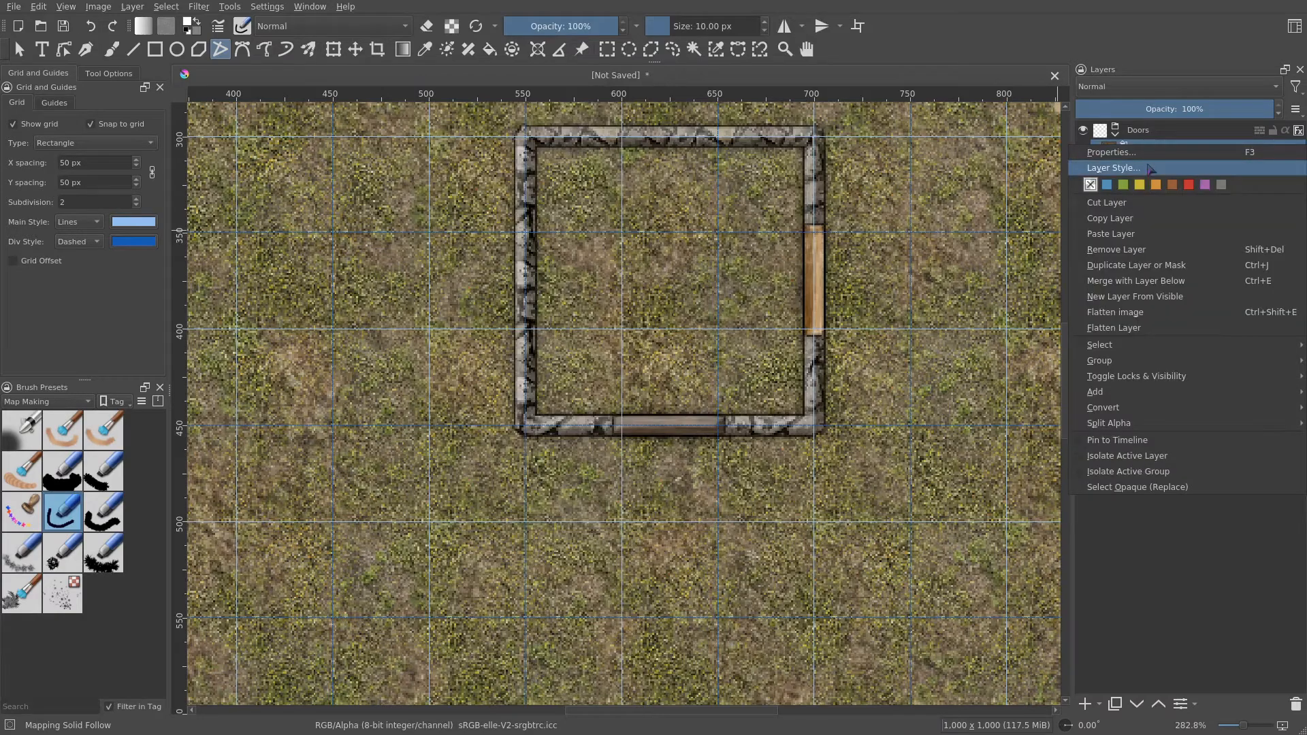
right_click(1165, 135)
right_click(1167, 133)
left_click(1141, 156)
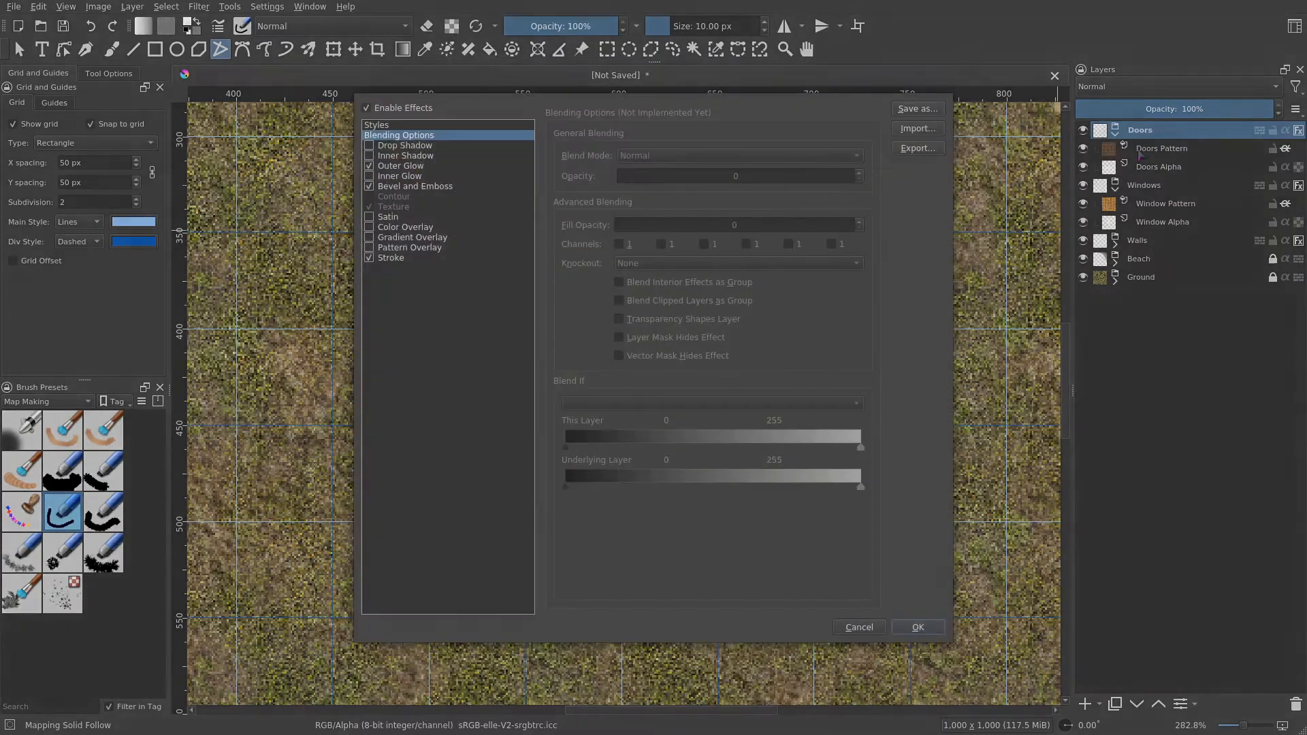
left_click(403, 207)
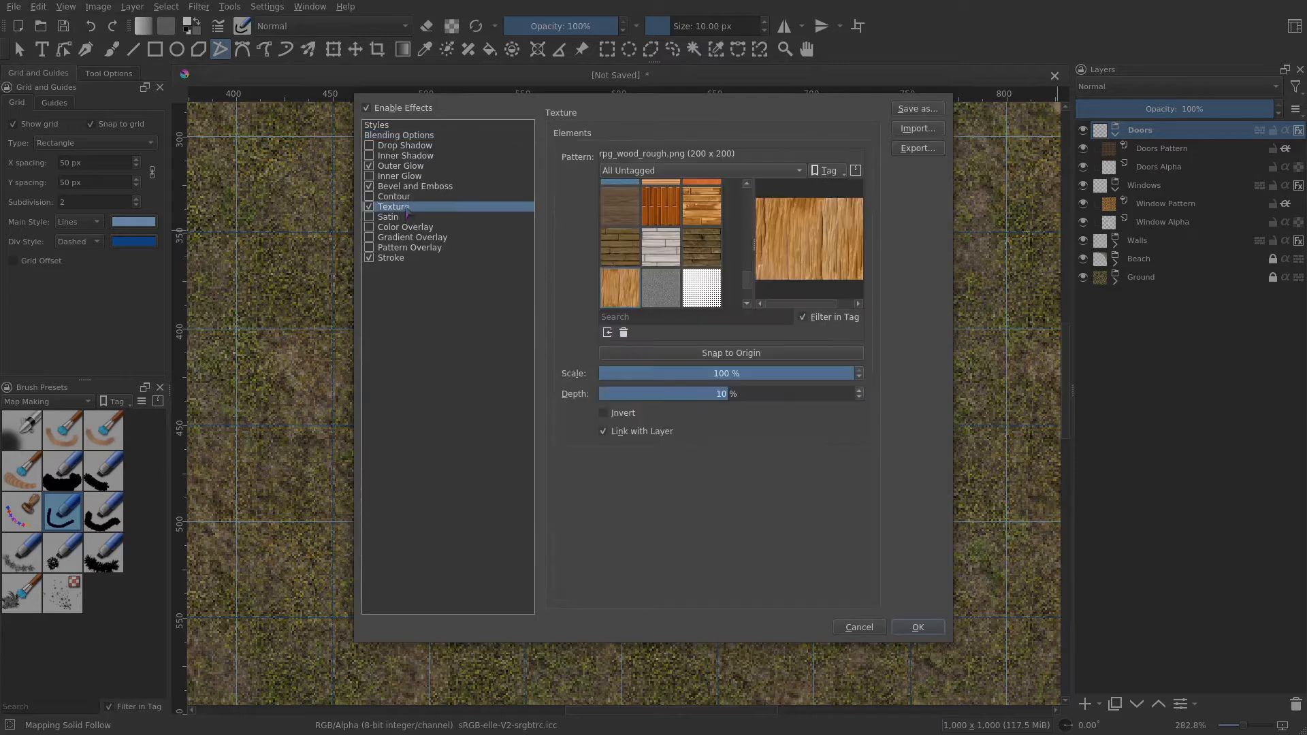
left_click(621, 211)
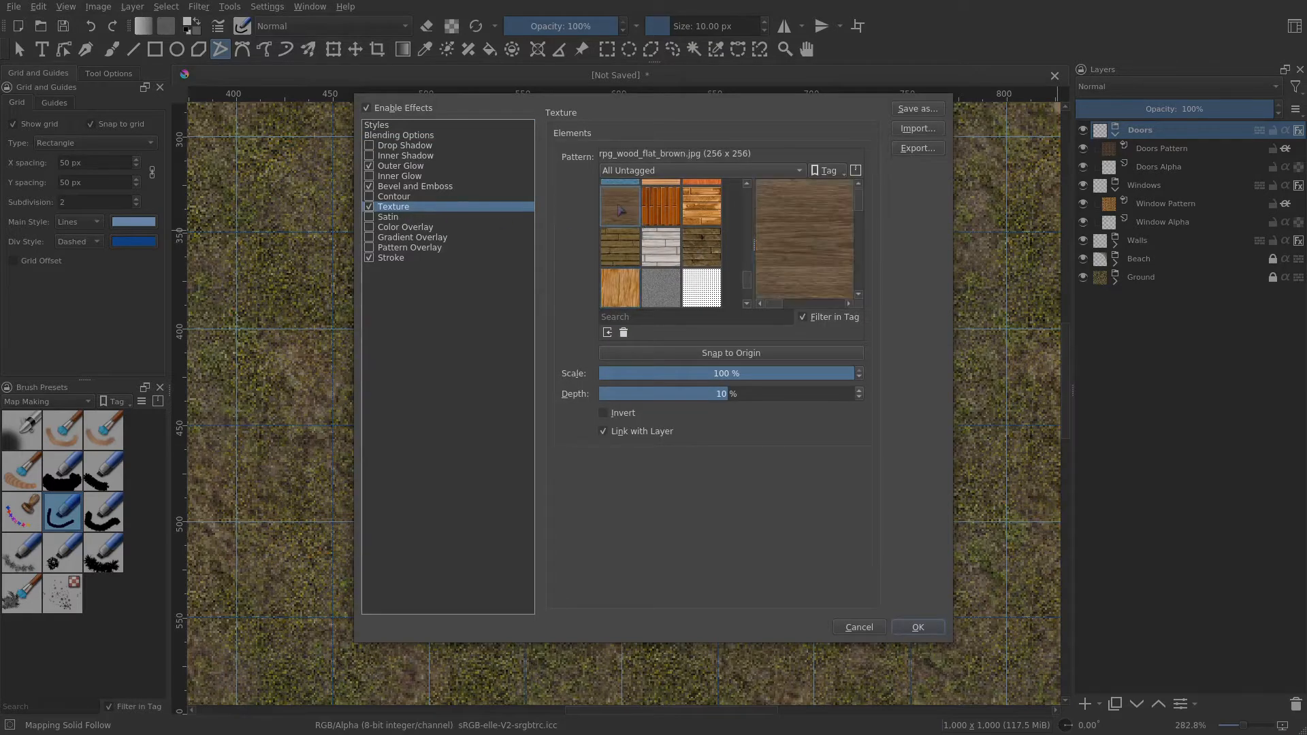
left_click(917, 627)
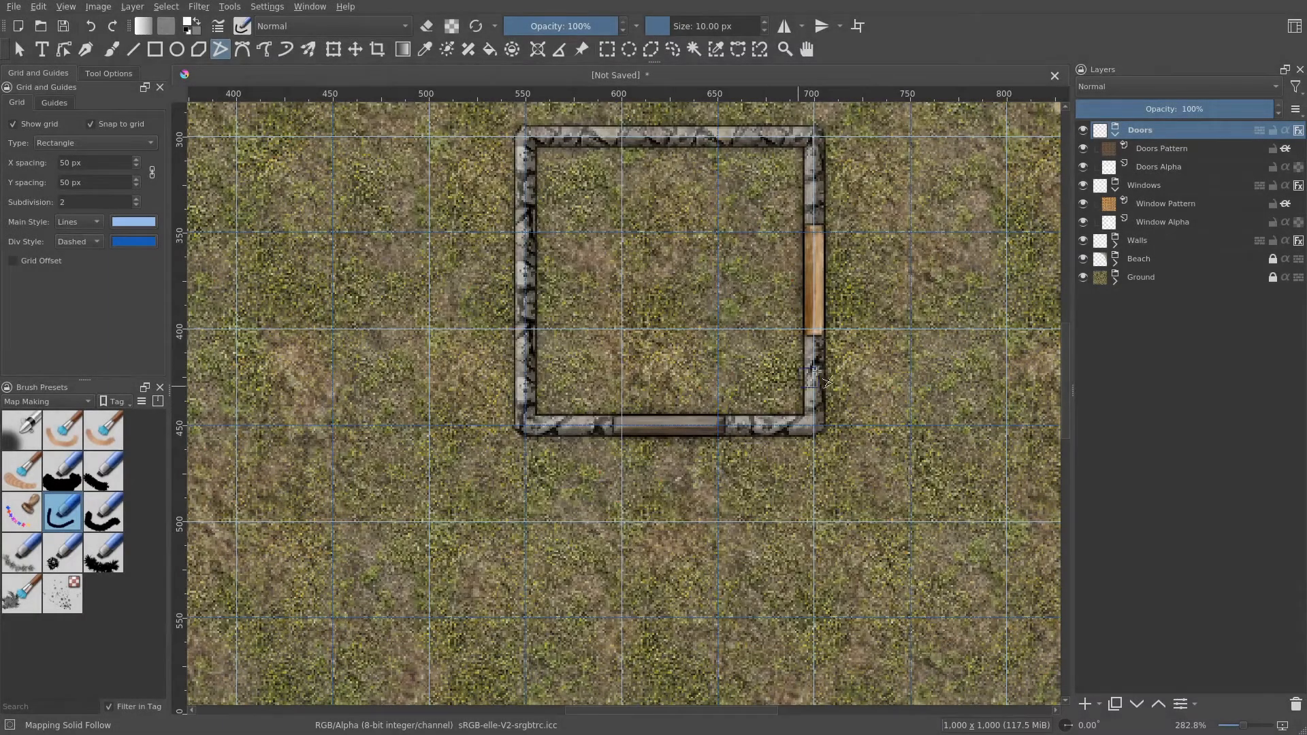
- Hide the grid, collapse the Doors and Windows groups, and lock the Windows group
left_click(29, 125)
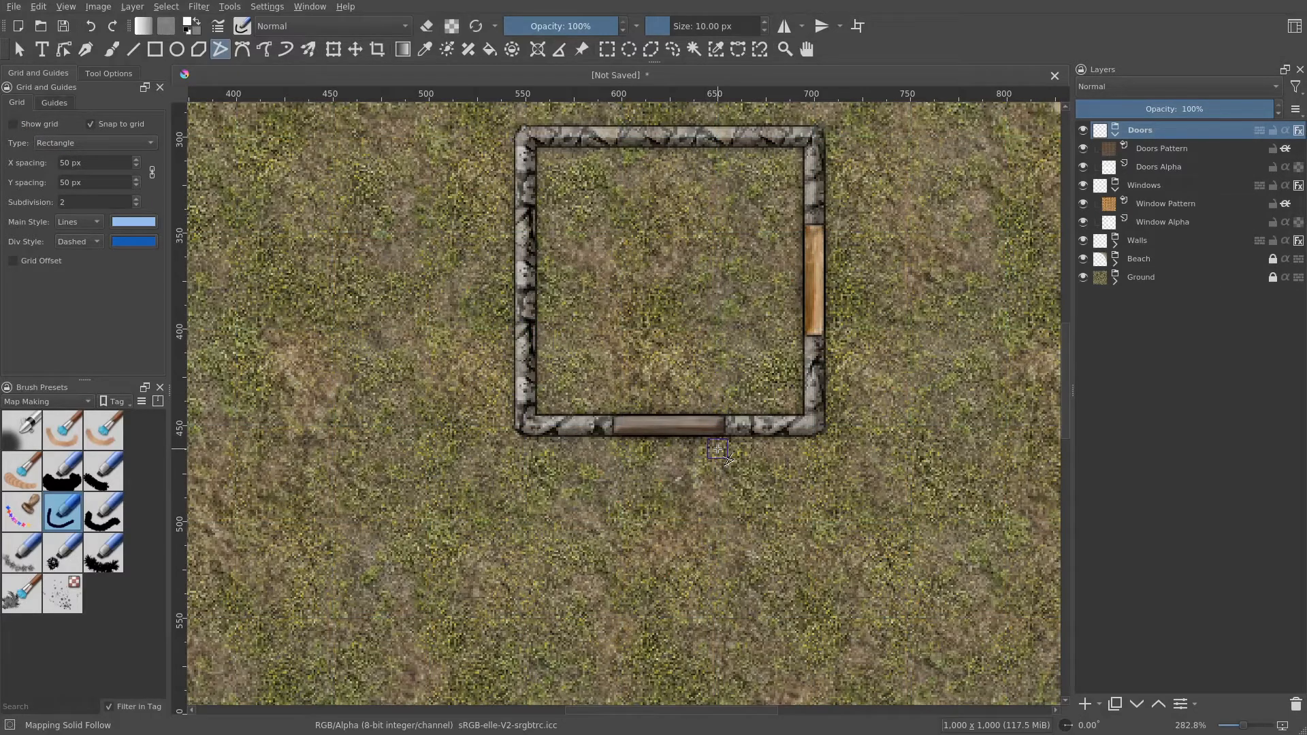
left_click_drag(873, 297, 803, 440)
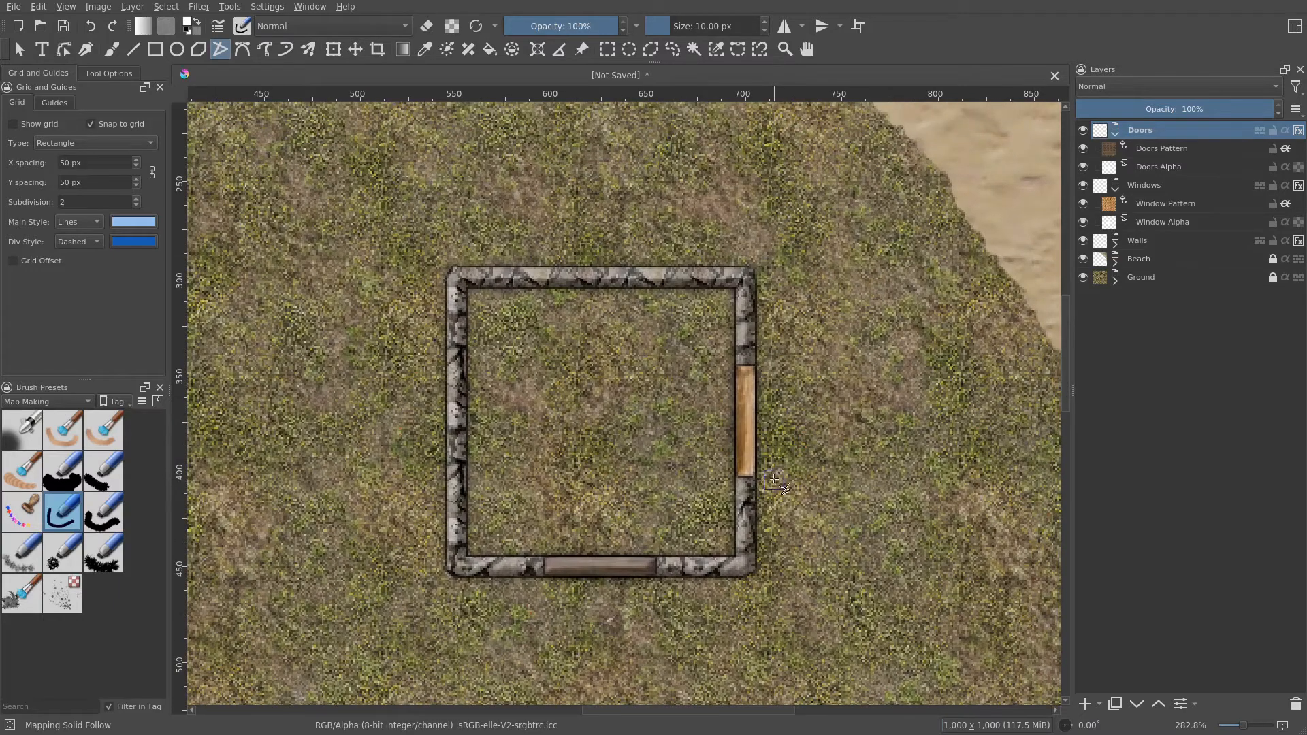
scroll(775, 480, "down", 1)
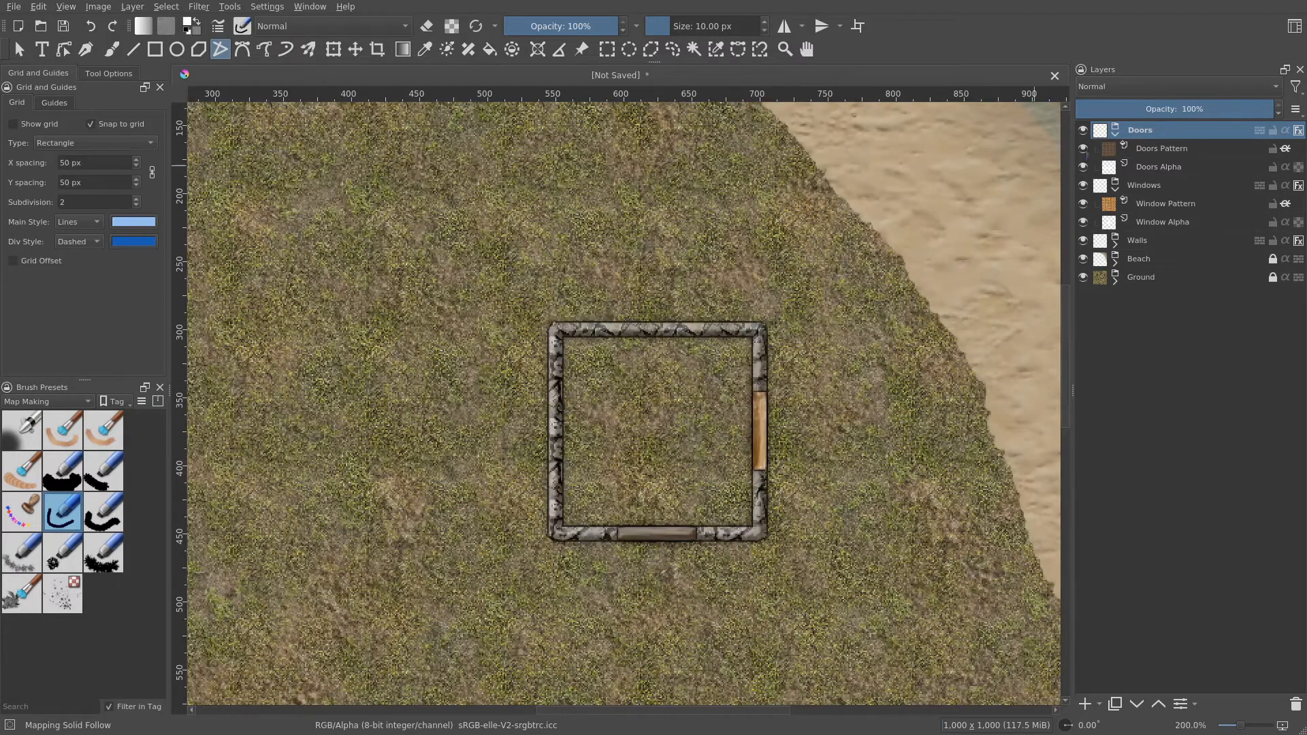
left_click(1115, 132)
left_click(1116, 151)
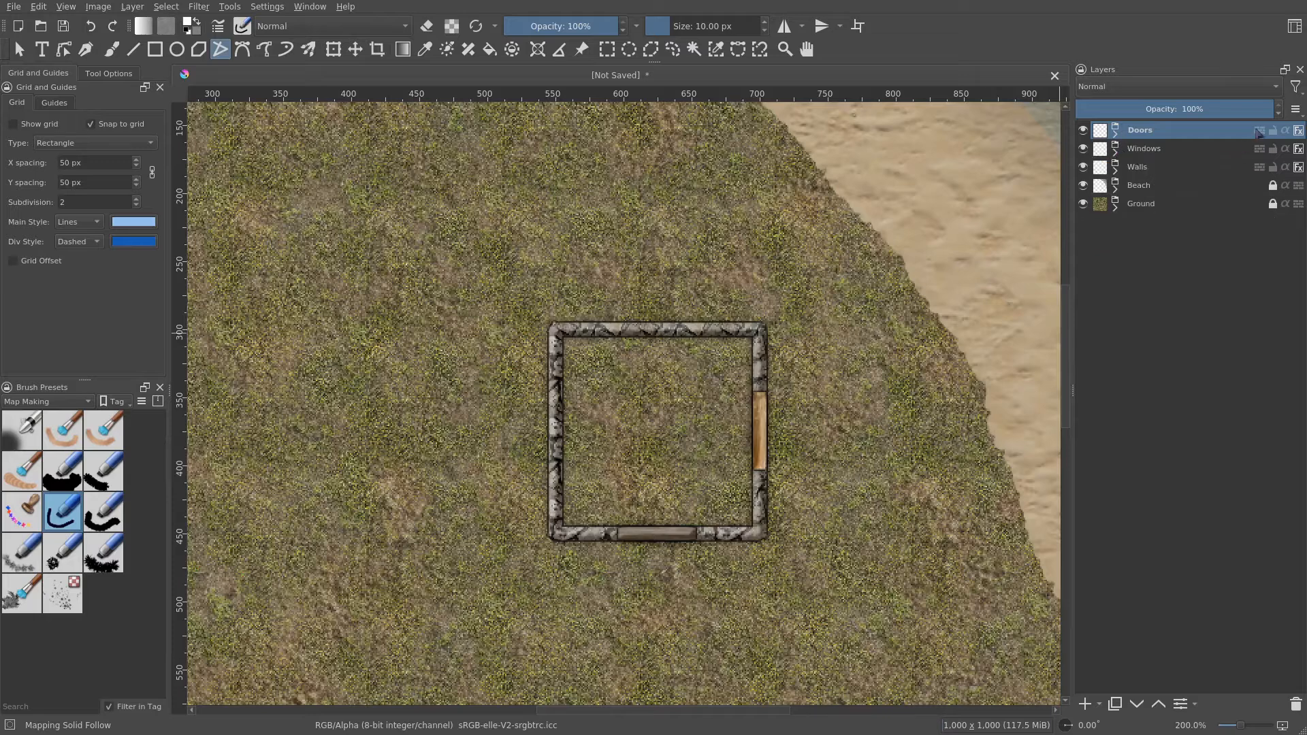
left_click(1274, 149)
- Add a new group containing a fill layer with the rpg_wood_planks_brown pattern scaled to 20%
left_click(1099, 705)
left_click(1164, 533)
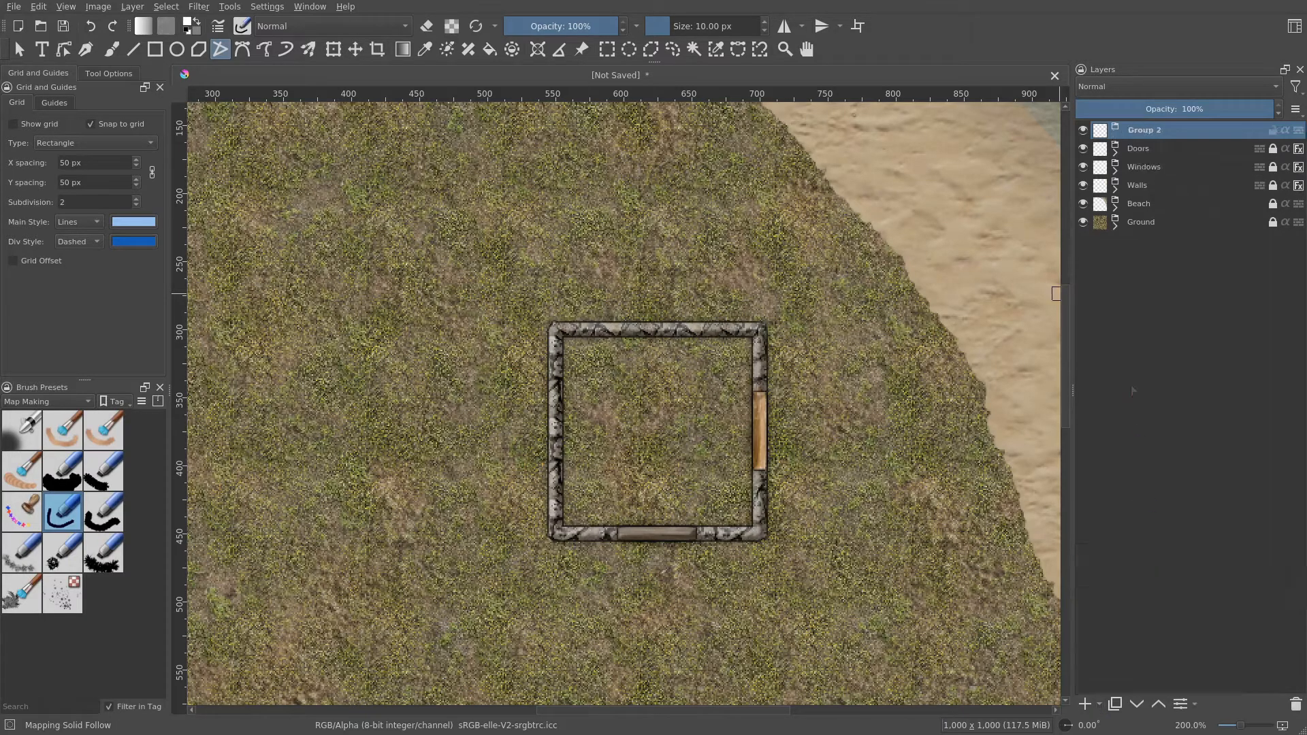
left_click(1100, 705)
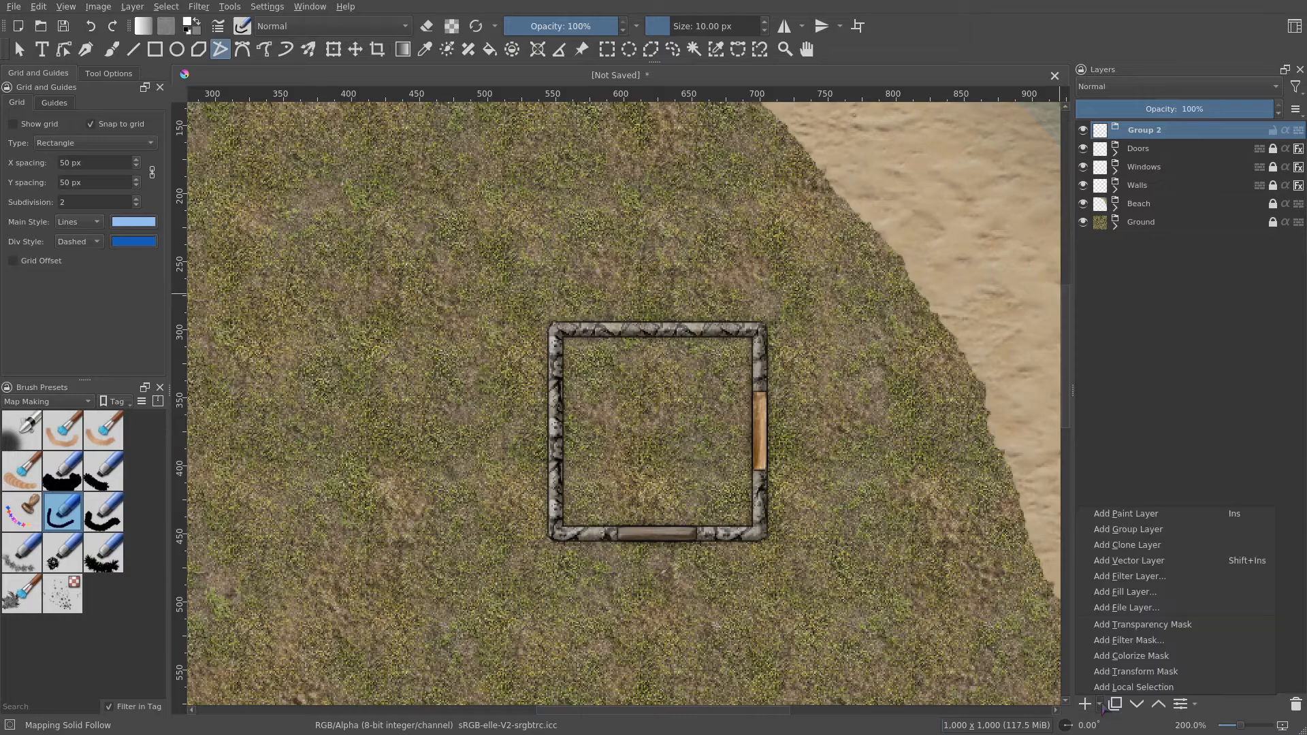
left_click(1151, 593)
left_click(451, 66)
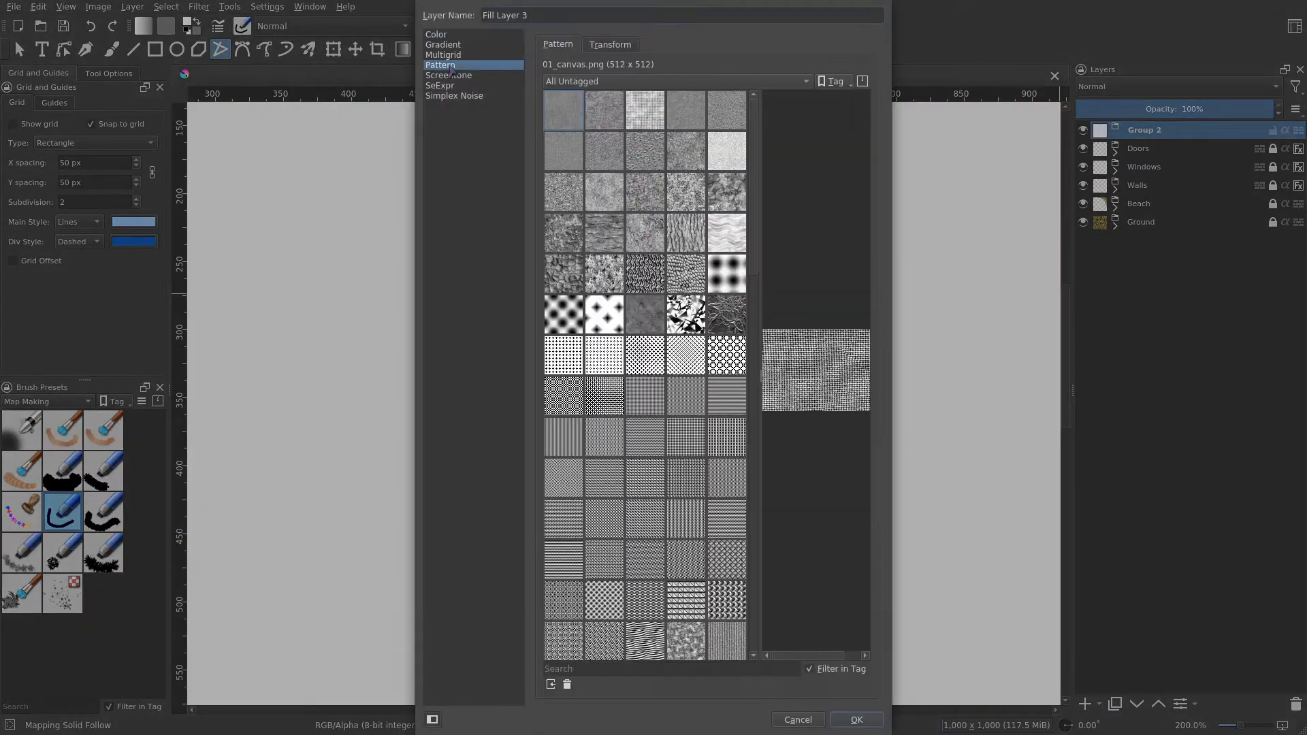
scroll(623, 320, "down", 20)
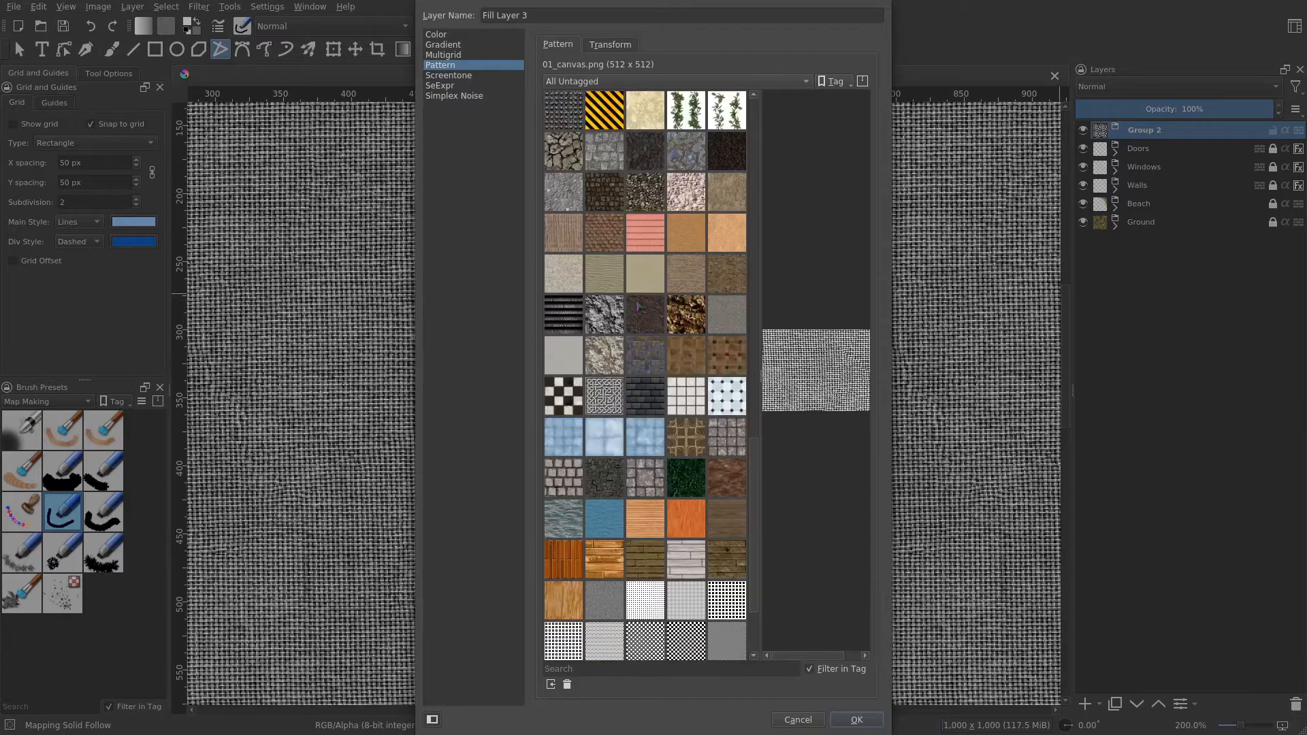
scroll(639, 307, "down", 3)
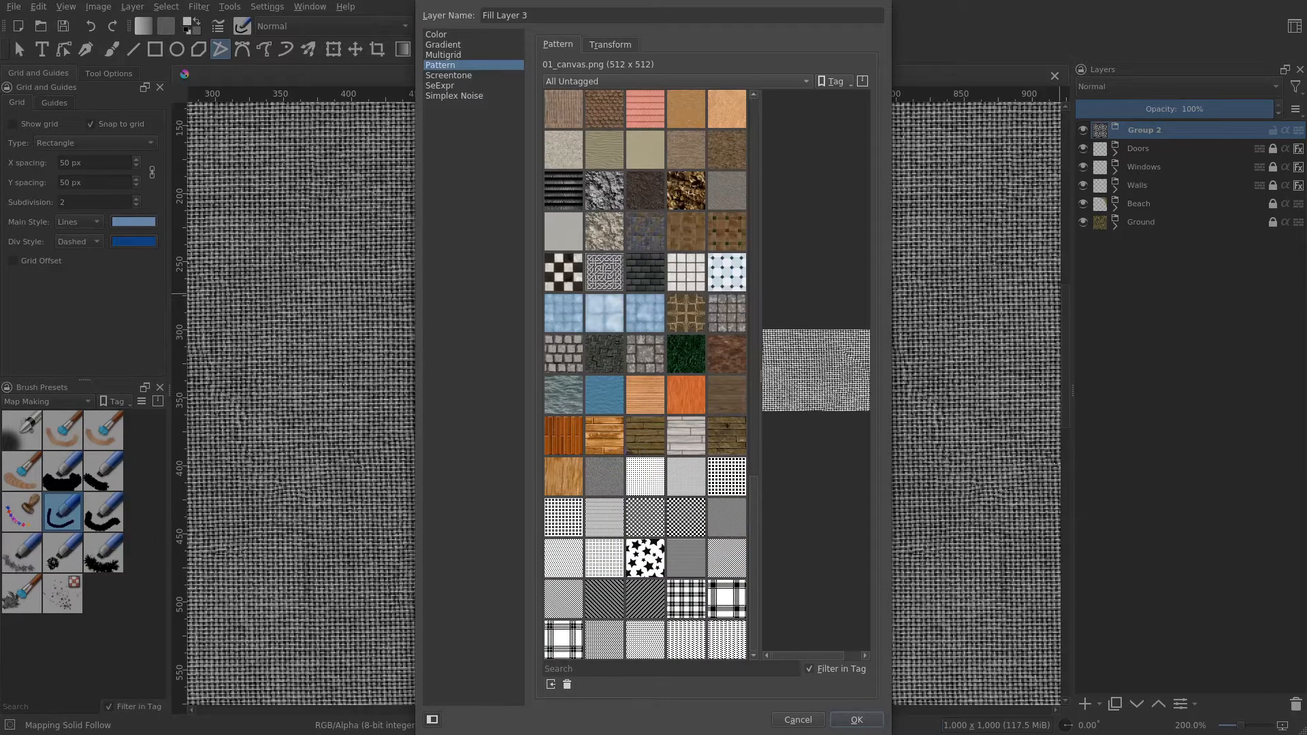
left_click(608, 448)
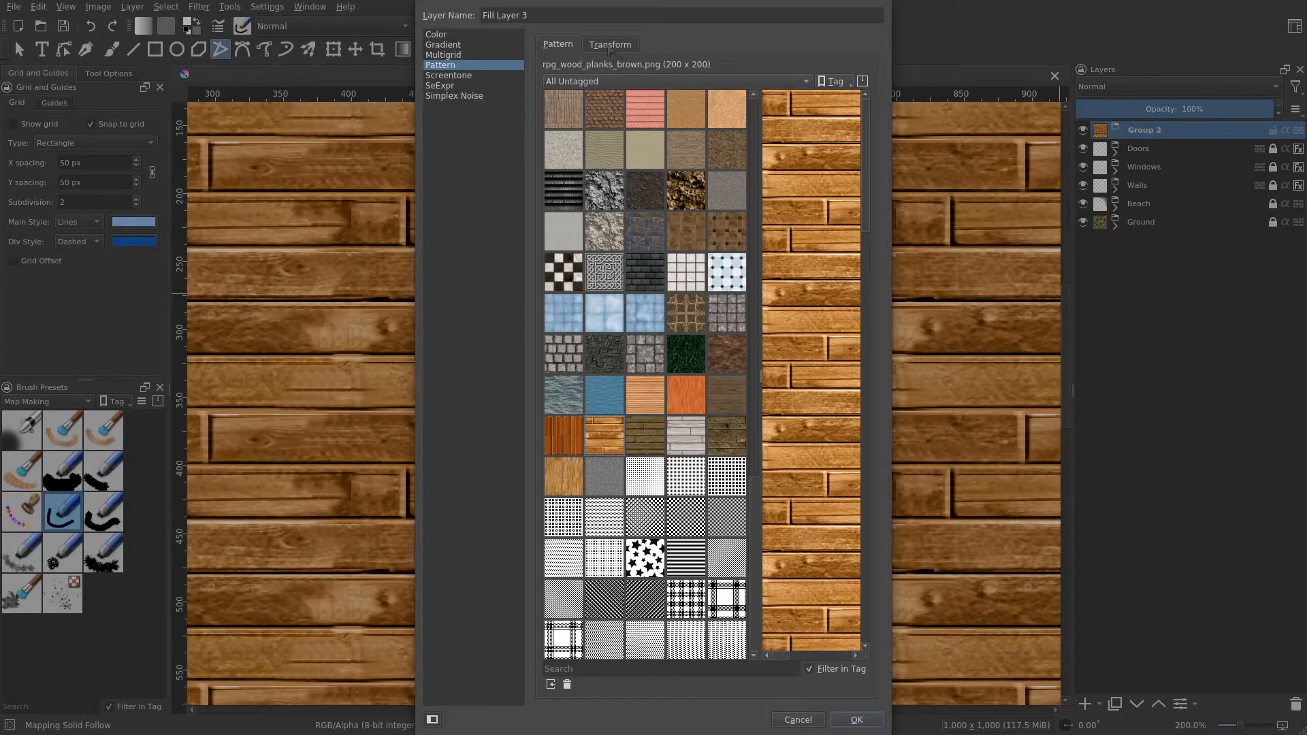
left_click(610, 46)
left_click_drag(621, 138, 599, 141)
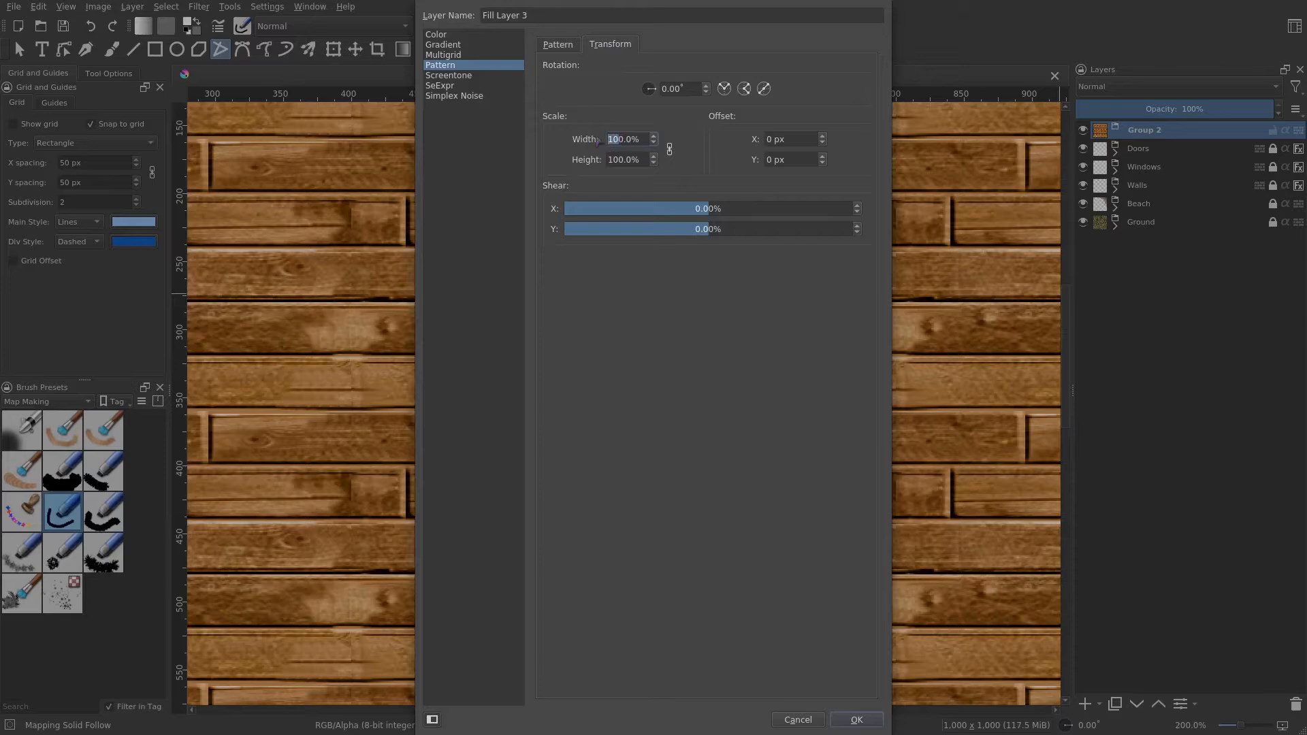
type("3")
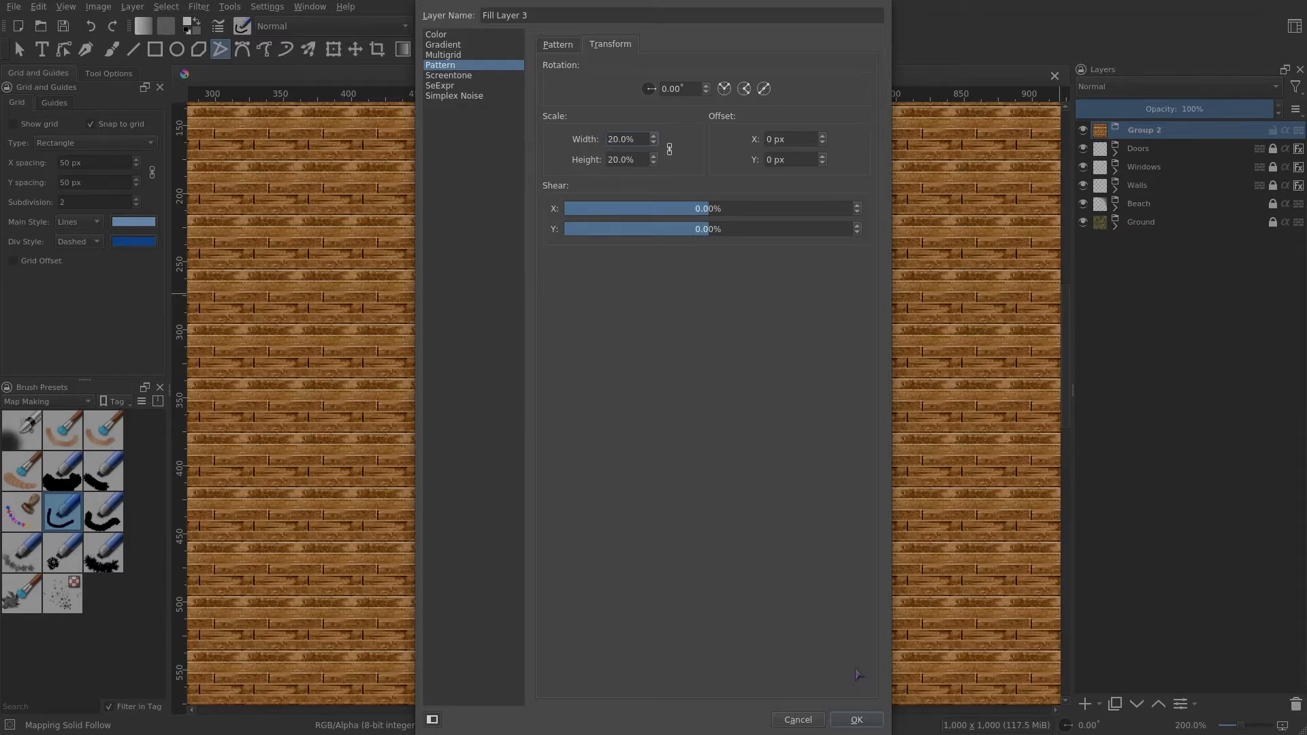
left_click(856, 720)
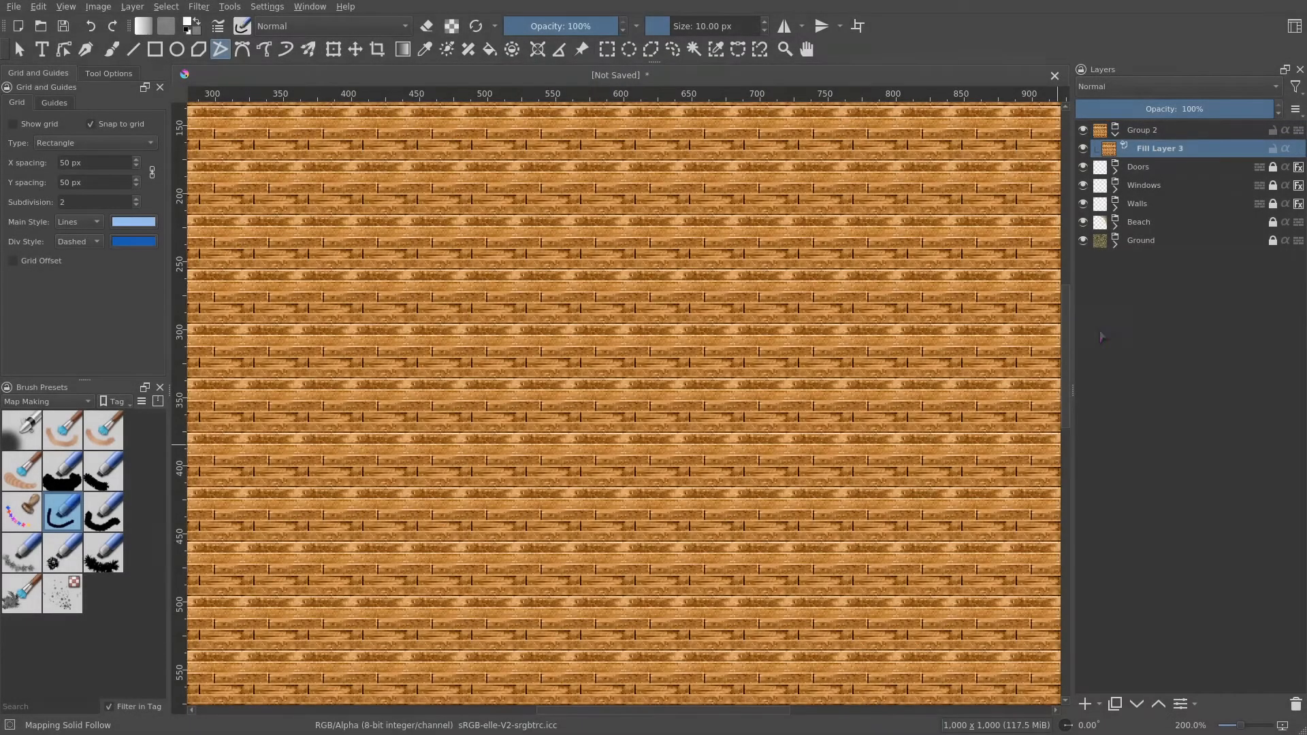
- Rename the new group to Floors
double_click(1148, 132)
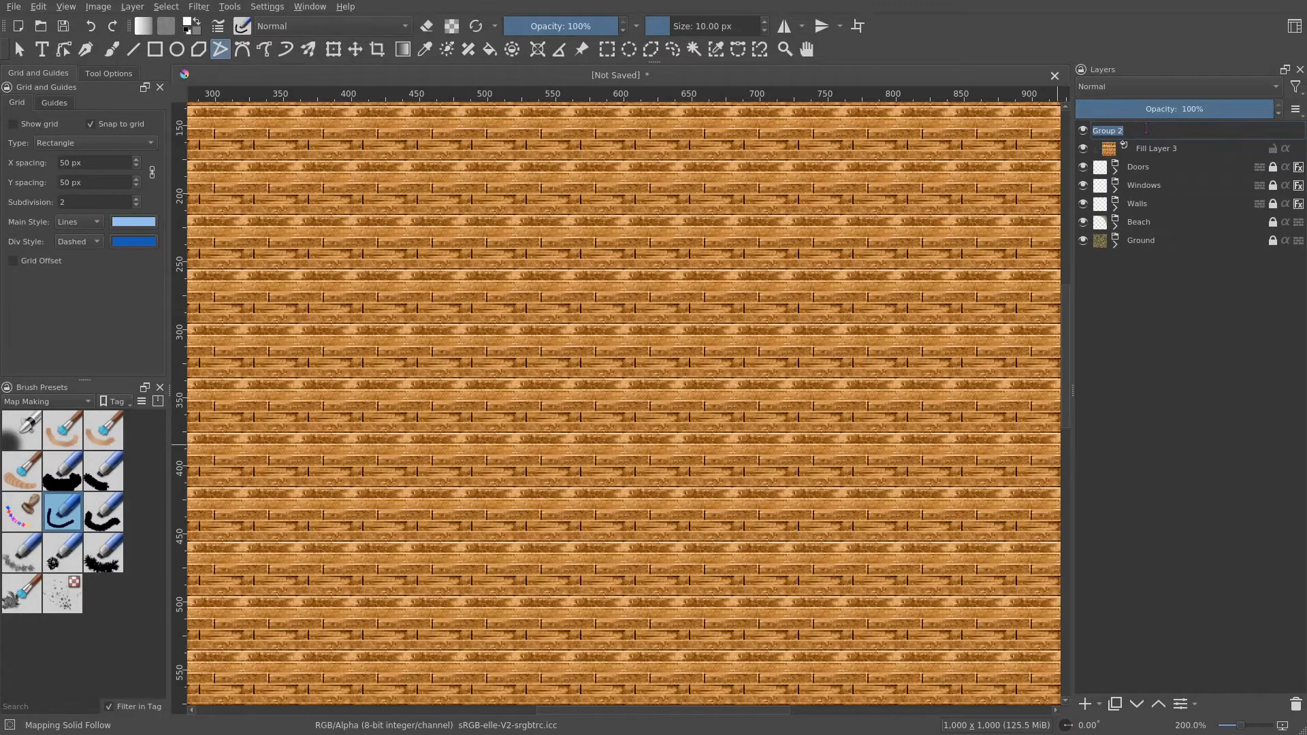
type("Fioors")
key("Return")
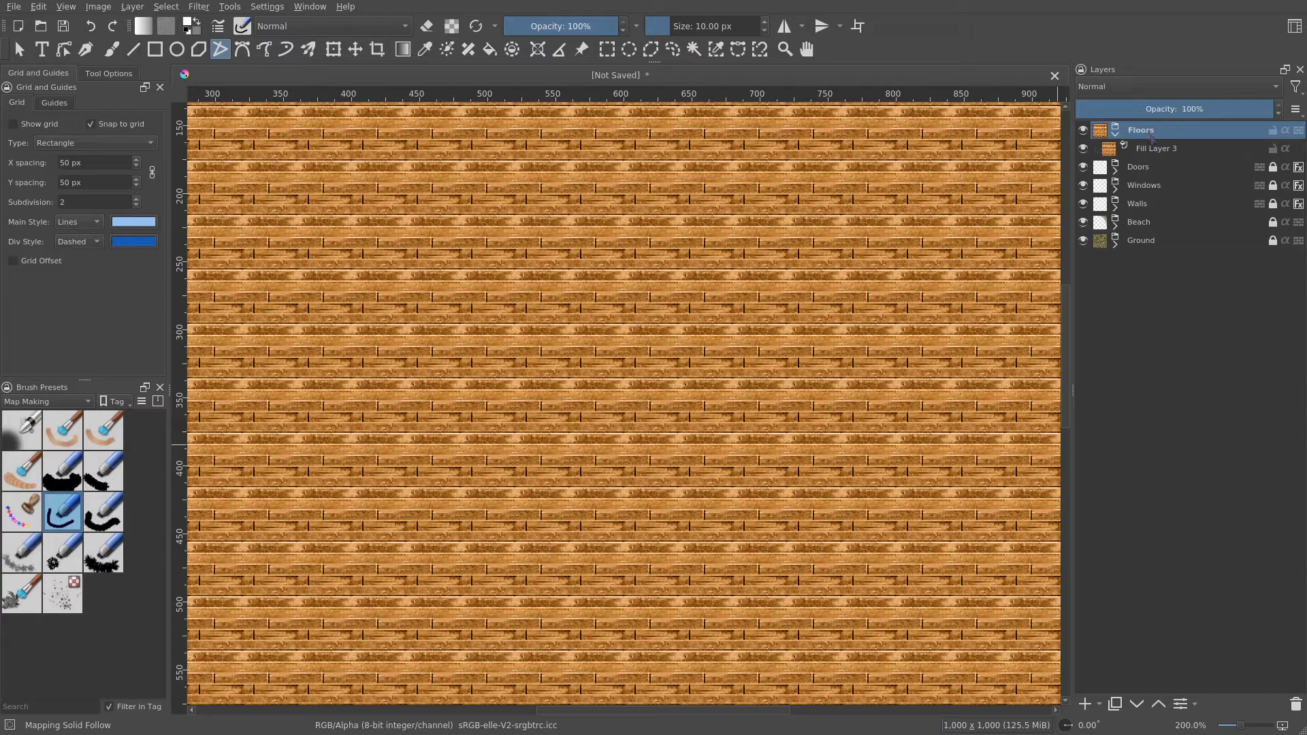
- Rename the fill layer inside Floors to Floor Pattern
double_click(1154, 145)
type("Fl")
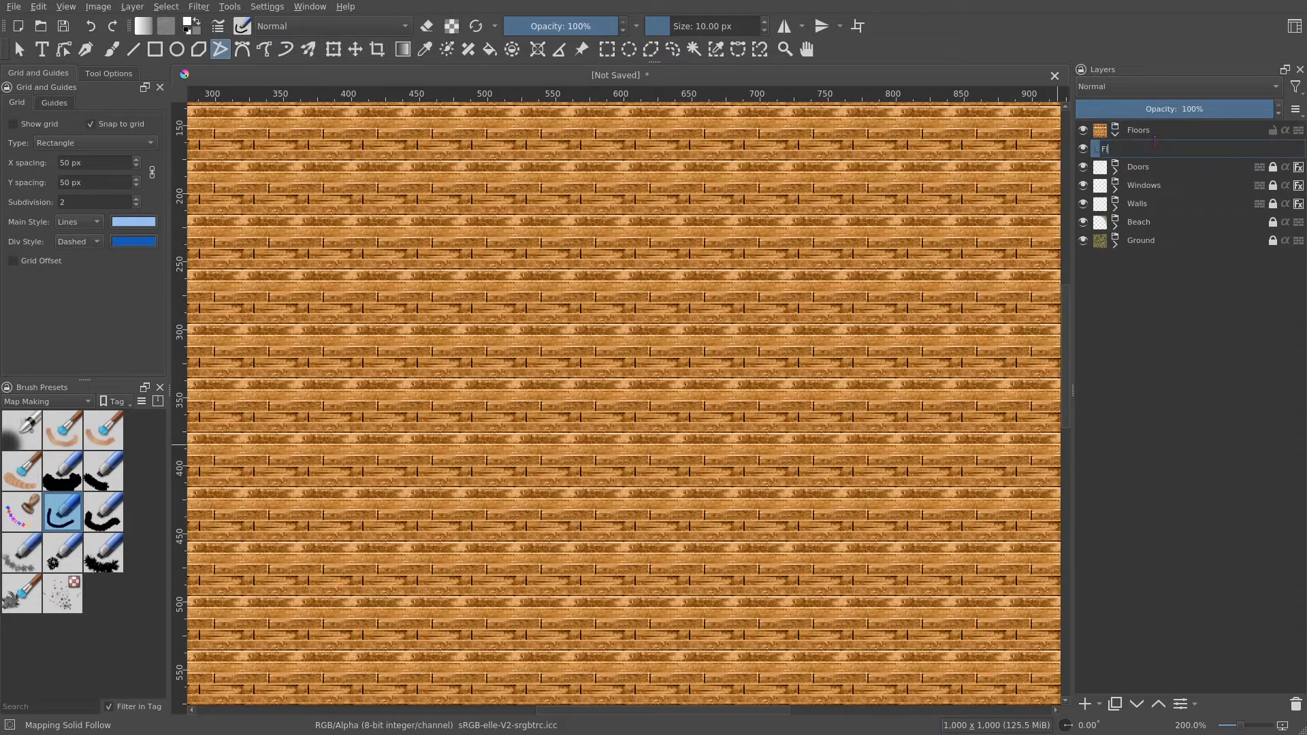
type("oor Pattern")
key("Return")
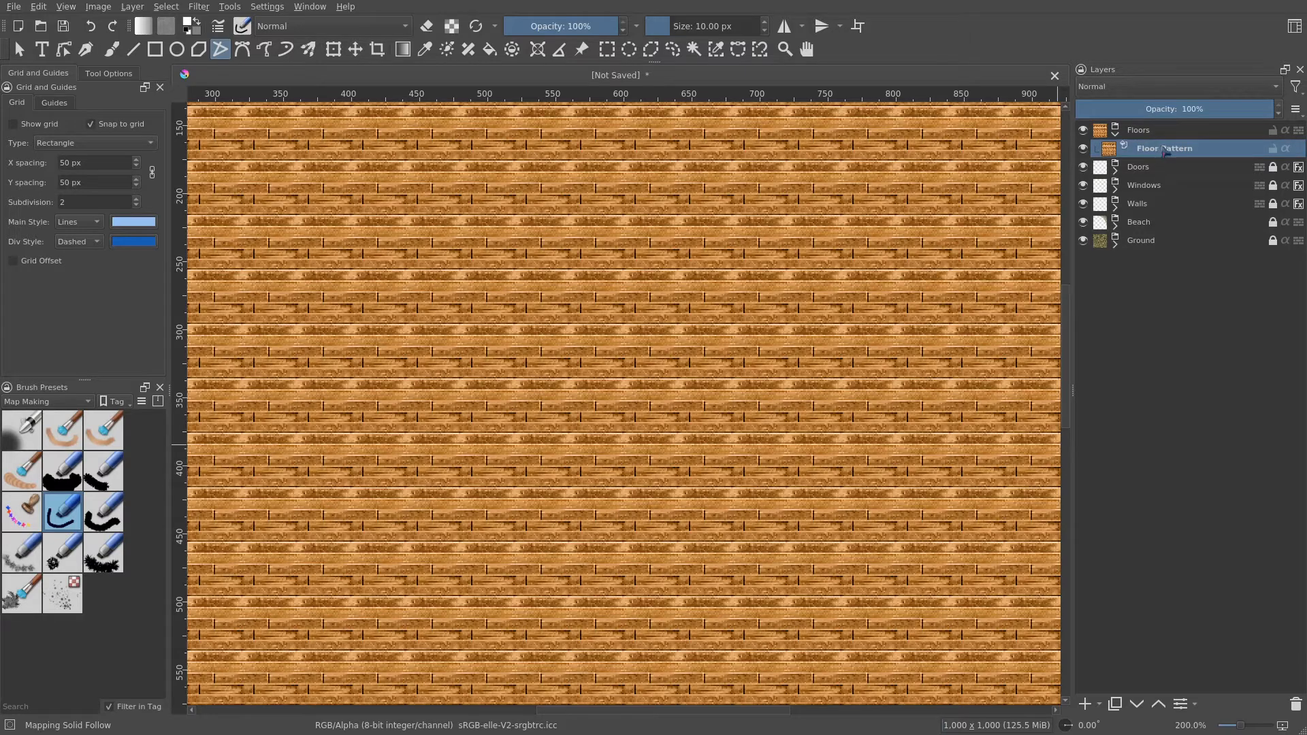
- Add a transparency mask to Floor Pattern and invert it so the pattern is hidden
right_click(1165, 152)
mouse_move(1117, 411)
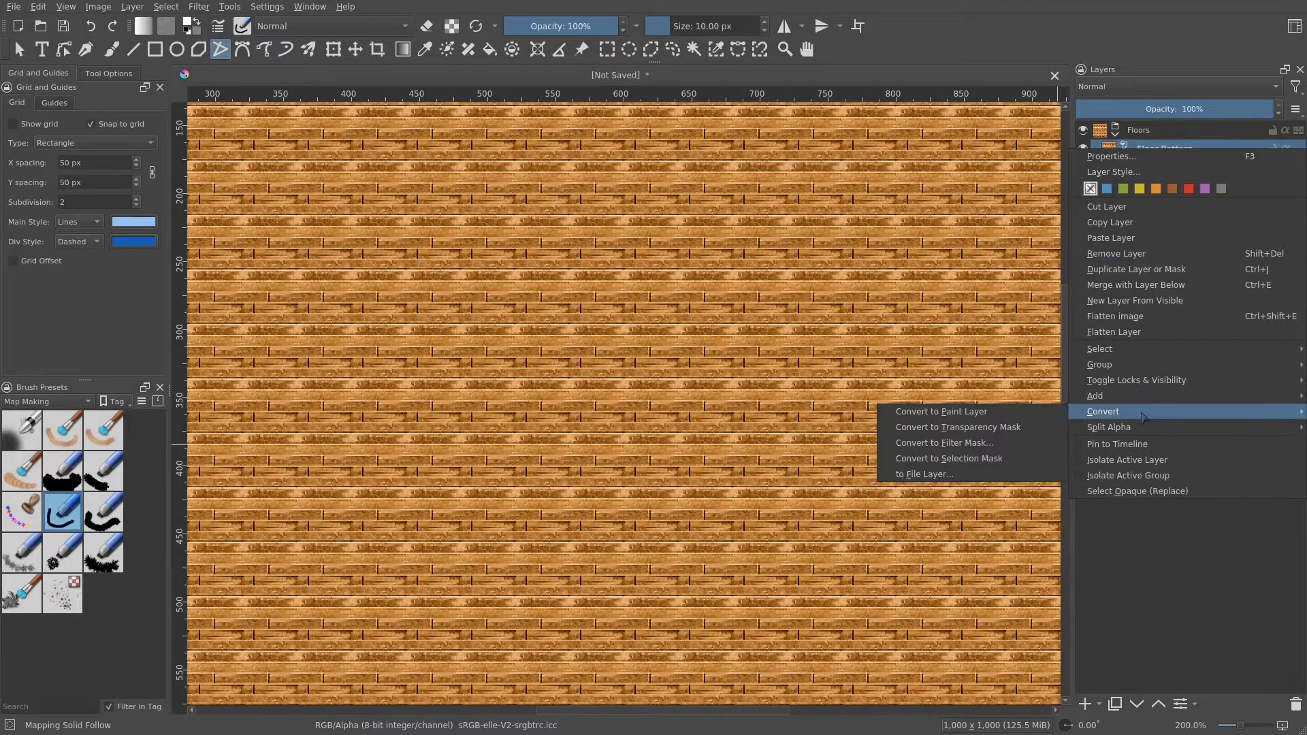
left_click(1008, 428)
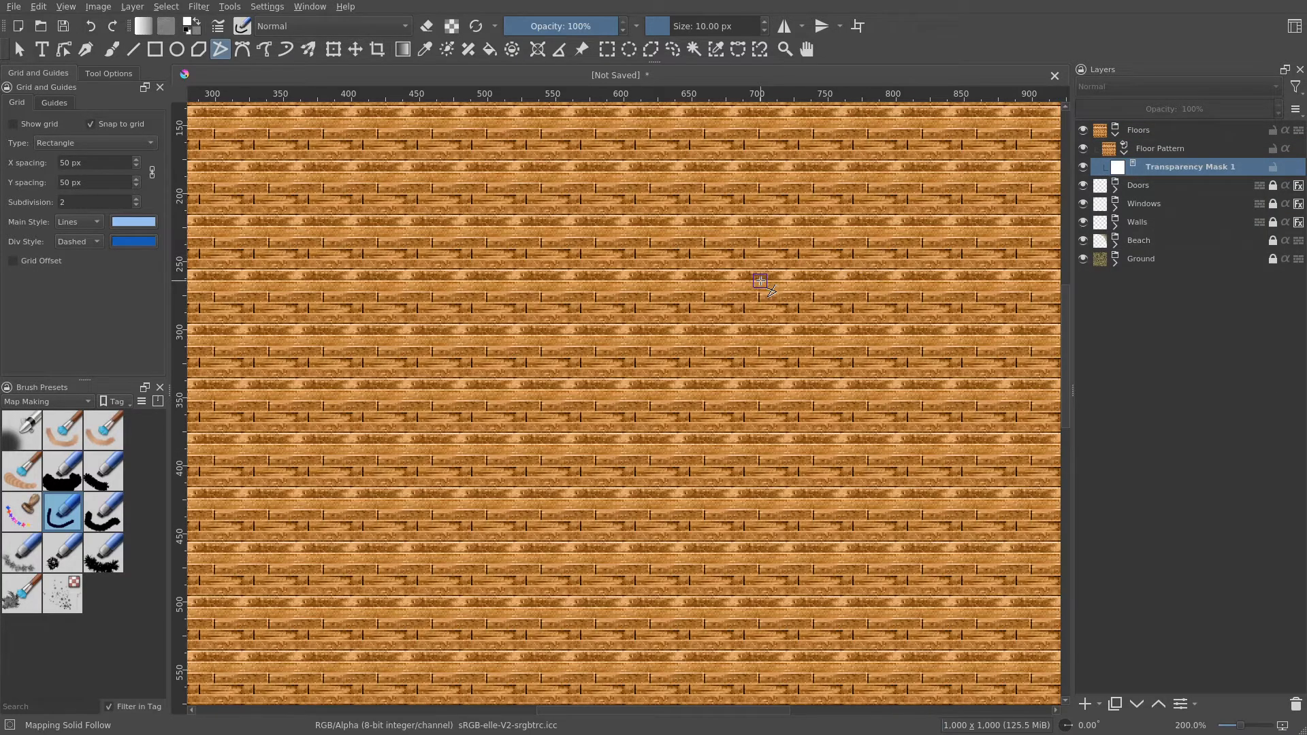
key("ctrl+i")
- Set the Rectangle tool to fill with the foreground color and use no outline
scroll(797, 348, "down", 2)
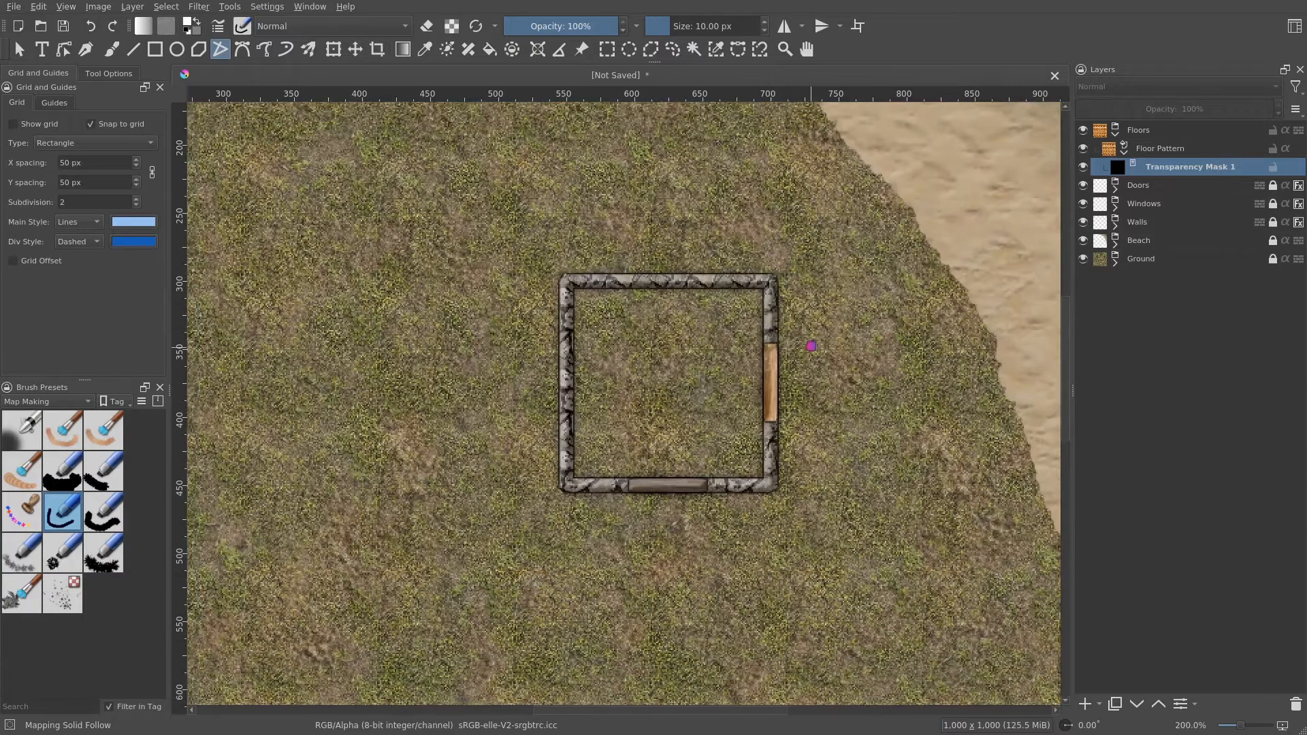
scroll(811, 346, "down", 1)
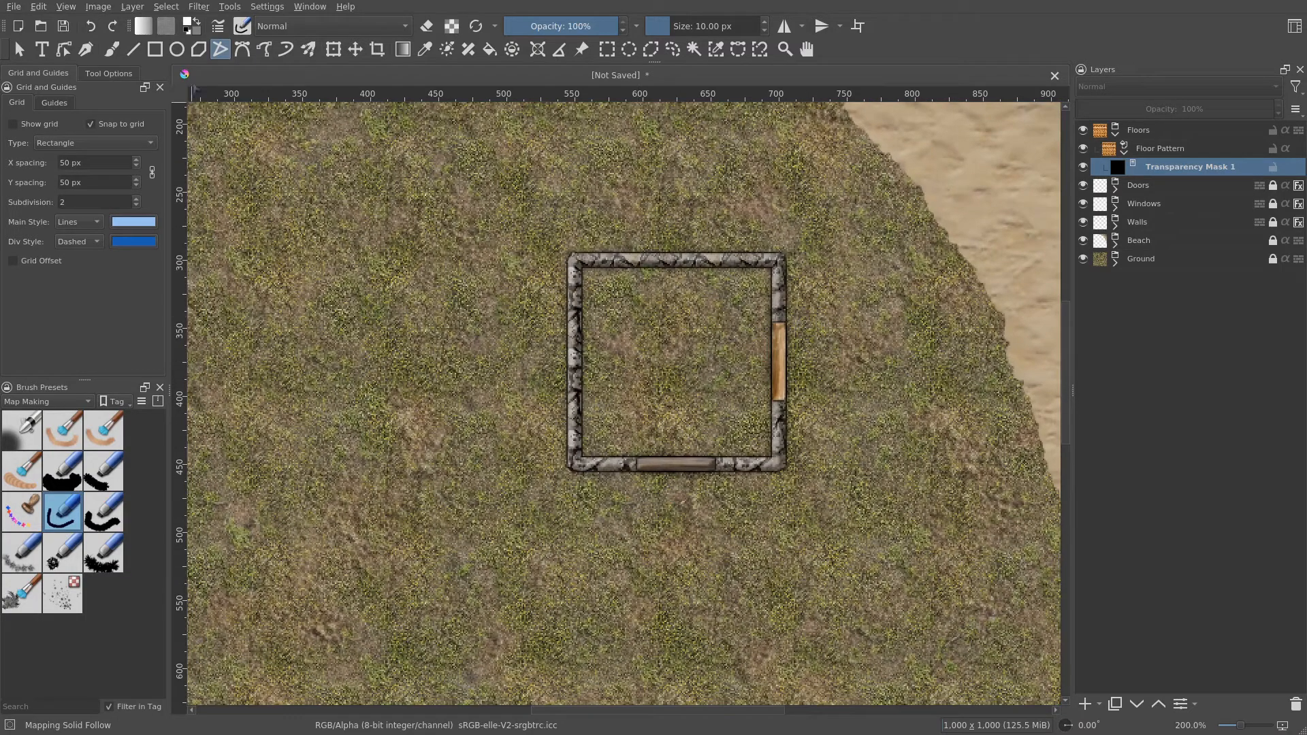
left_click(156, 49)
left_click(109, 74)
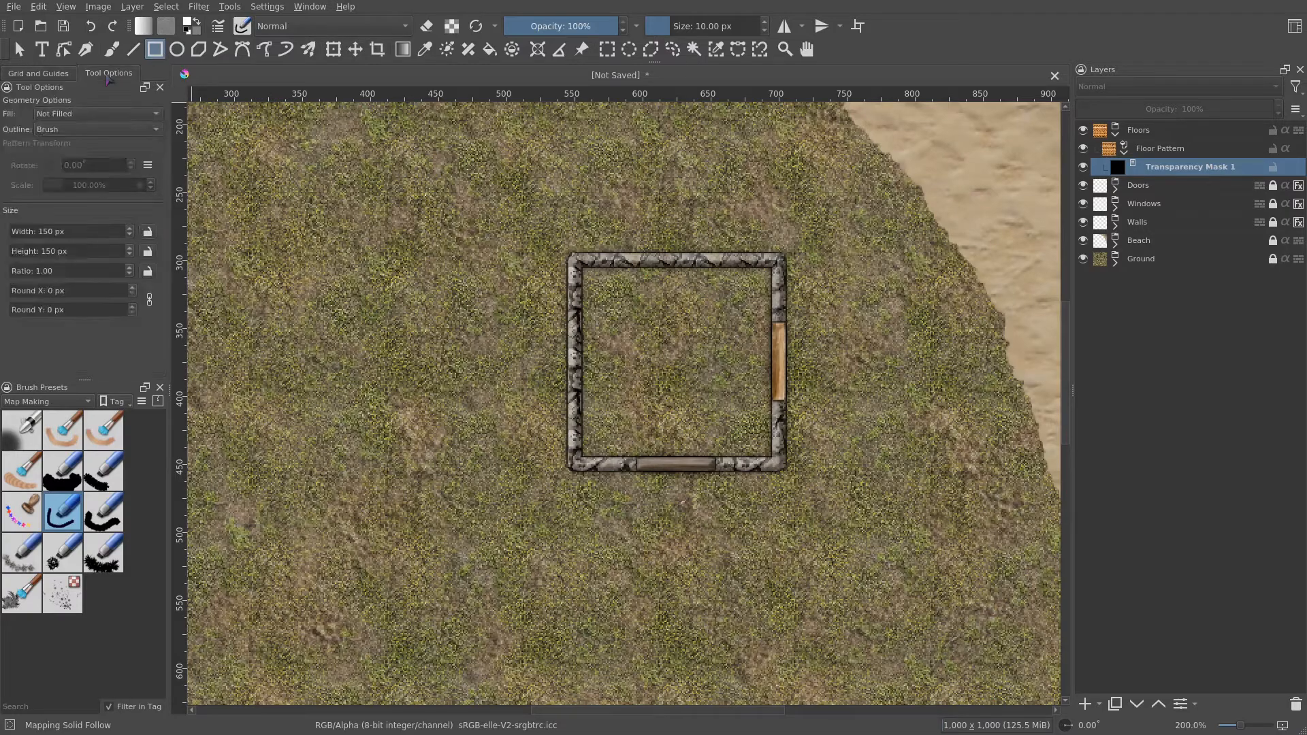
left_click(68, 114)
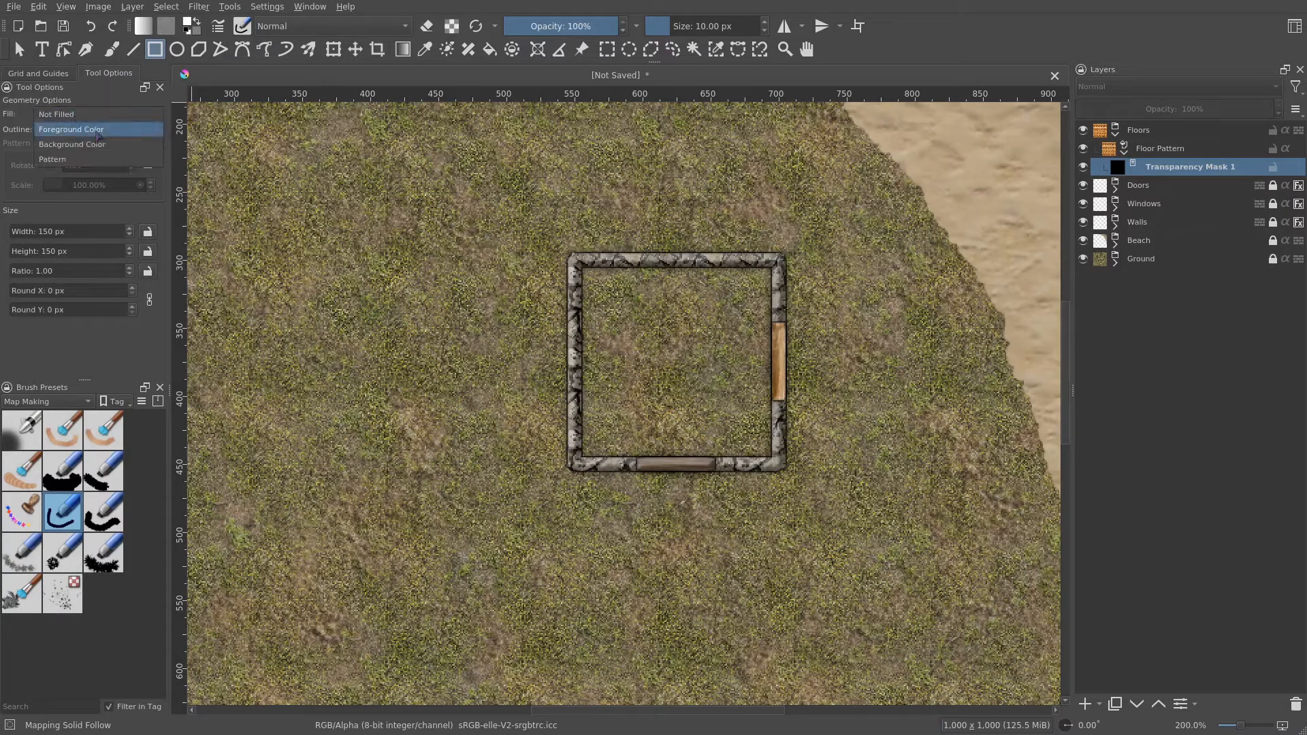
left_click(98, 135)
left_click_drag(636, 286, 584, 234)
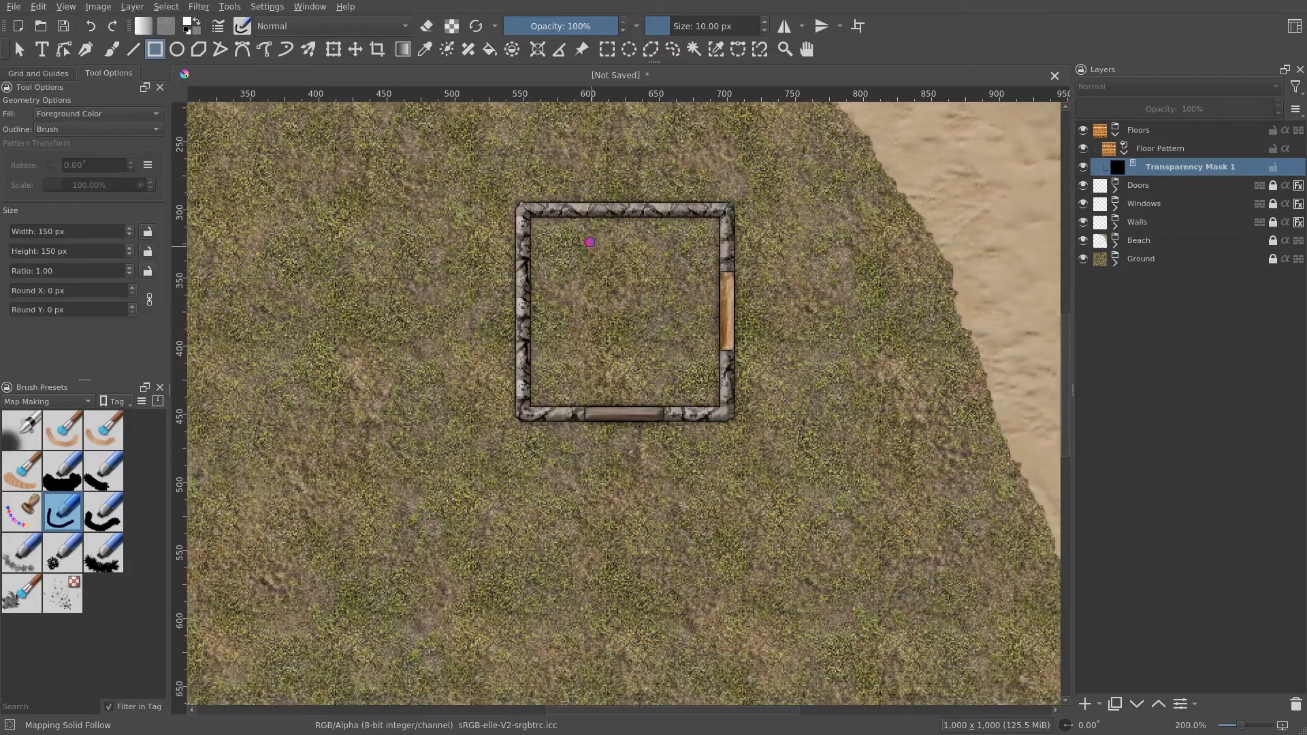
left_click(96, 130)
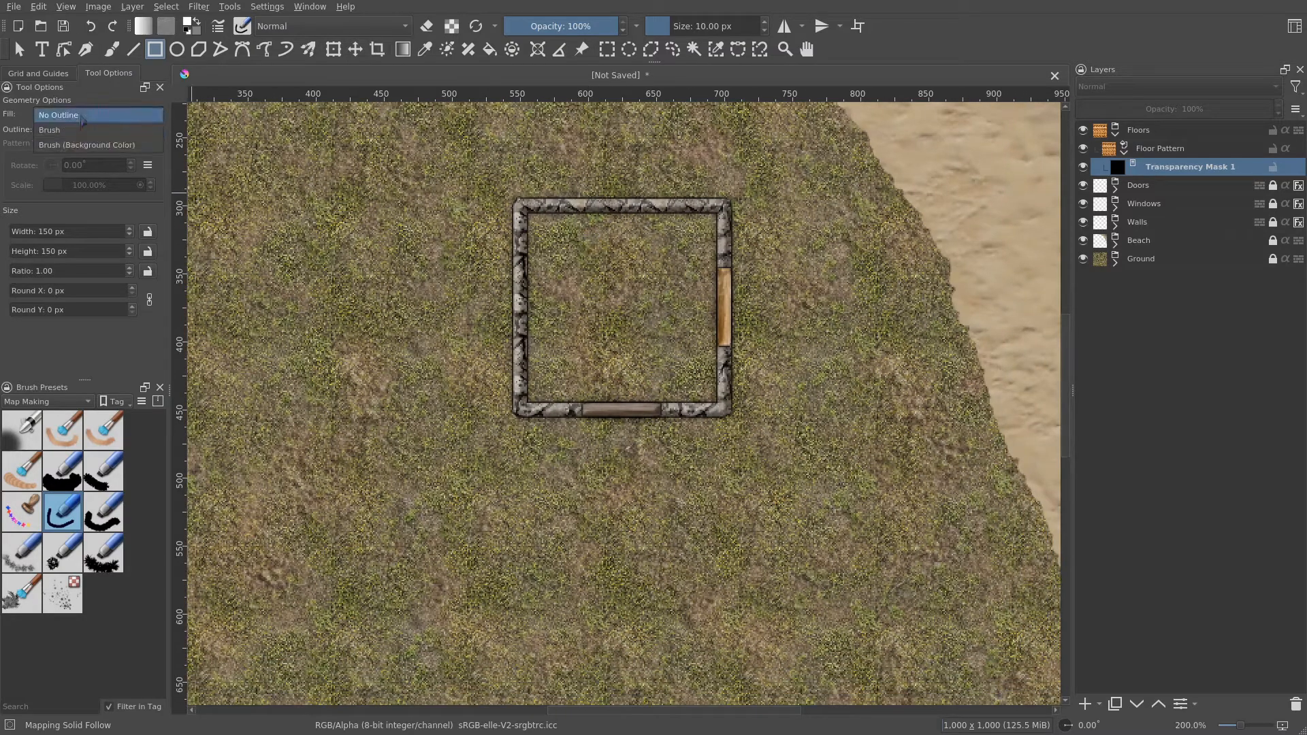
left_click(96, 113)
left_click_drag(602, 267, 568, 305)
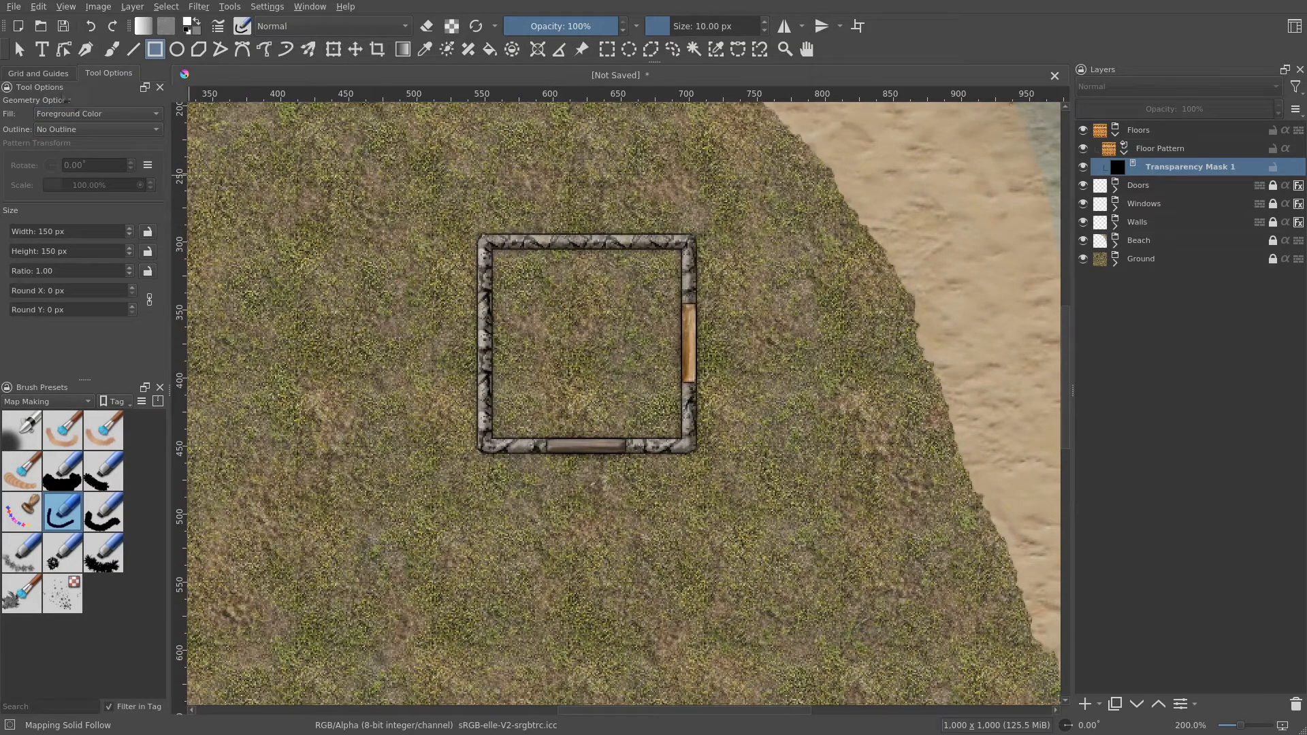
- Show the grid and draw a rectangle about 150 px square on the mask covering the room's interior
left_click(39, 73)
left_click(28, 128)
left_click_drag(568, 234, 540, 227)
left_click_drag(458, 238, 659, 438)
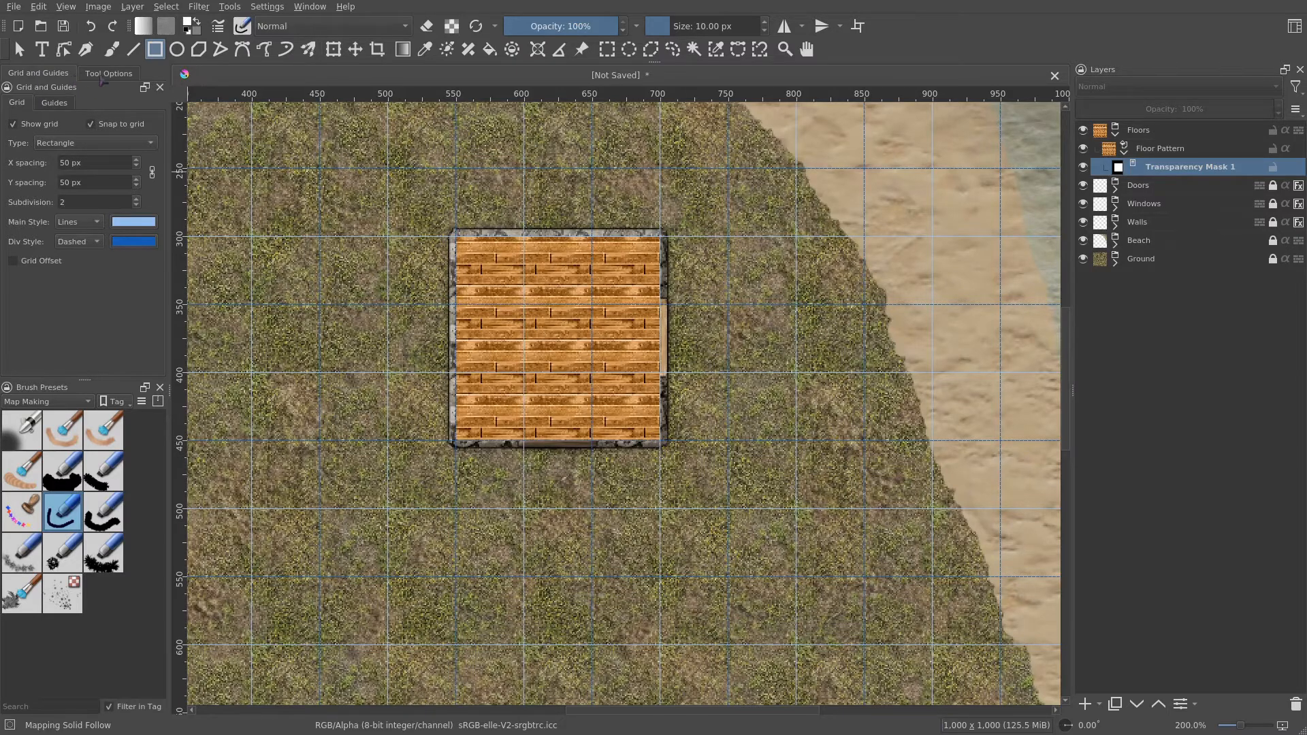
- Move the Floors group below the Walls group in the layer stack
left_click(106, 74)
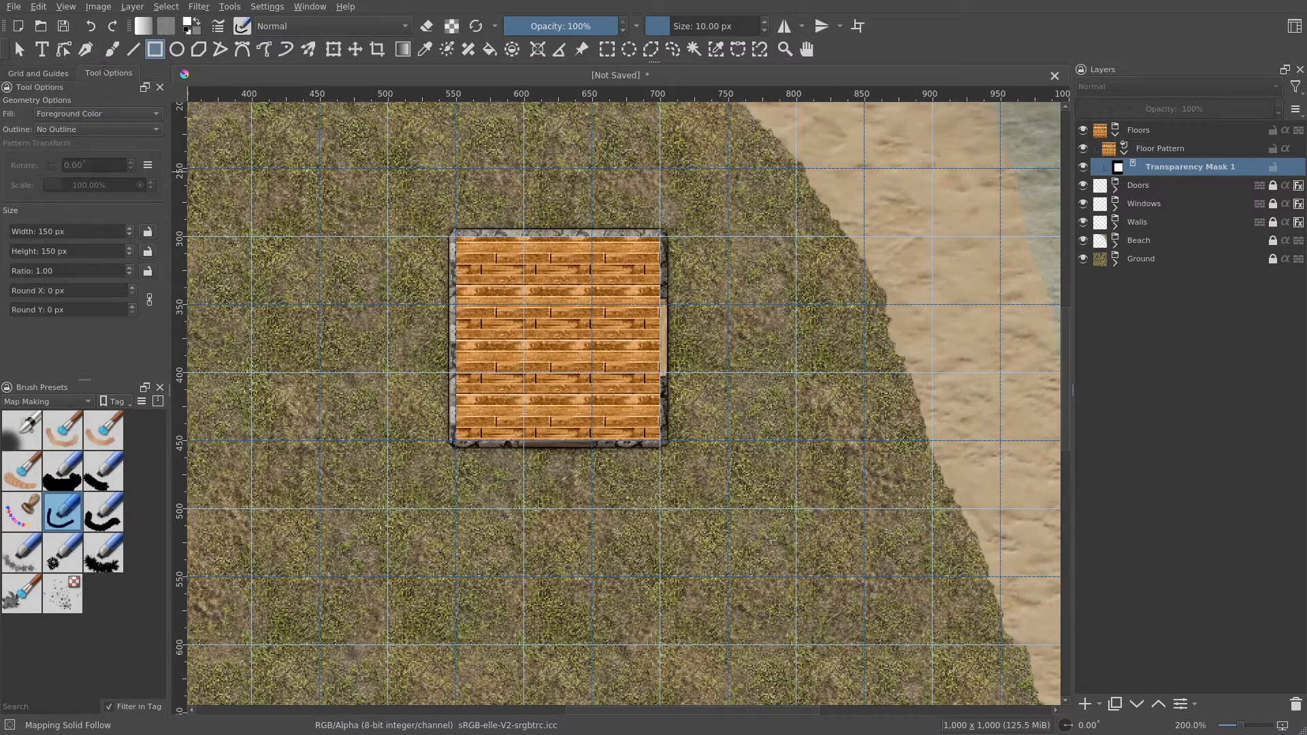
left_click(111, 49)
left_click(1160, 130)
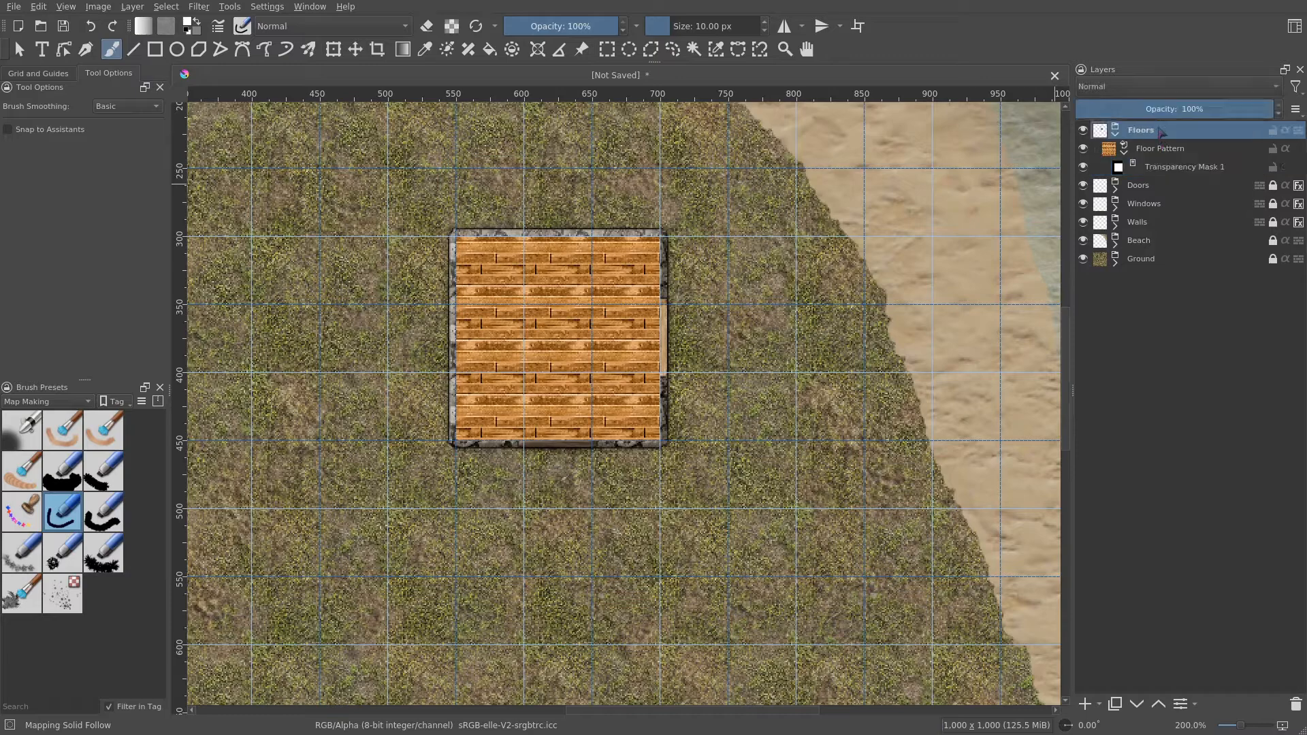
left_click_drag(1149, 134, 1201, 236)
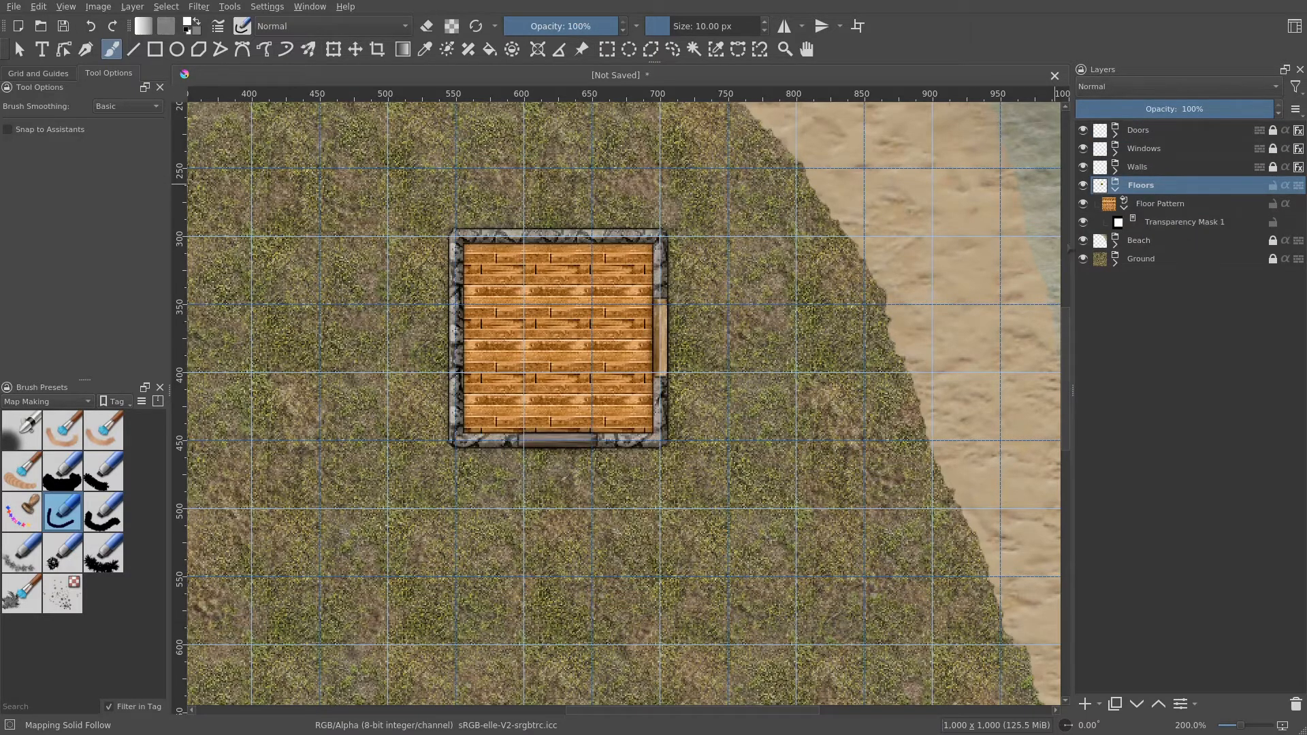
- Collapse the Floors group and select the Doors layer at the top of the layer stack
left_click_drag(723, 358, 805, 385)
mouse_move(797, 371)
left_mouse_down()
mouse_move(796, 358)
mouse_move(820, 381)
left_mouse_up()
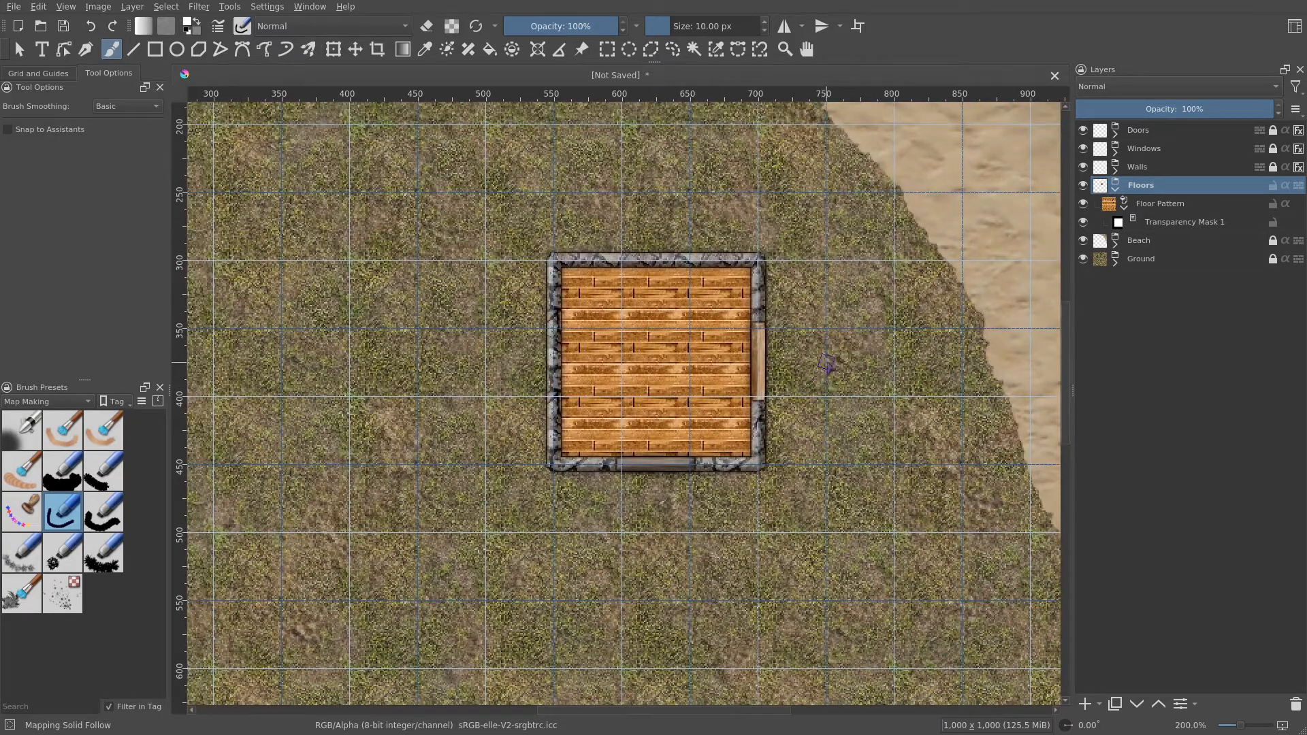
scroll(872, 329, "down", 1)
scroll(872, 329, "down", 4)
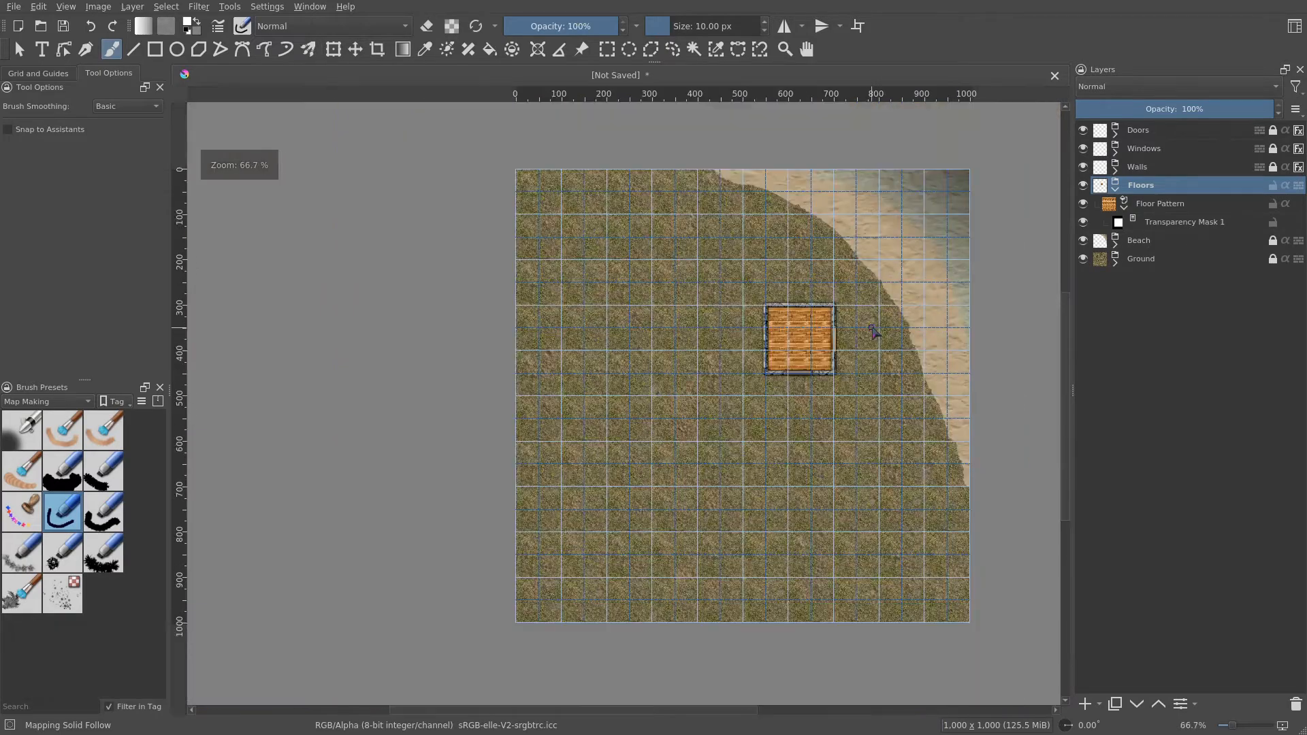
scroll(844, 337, "up", 2)
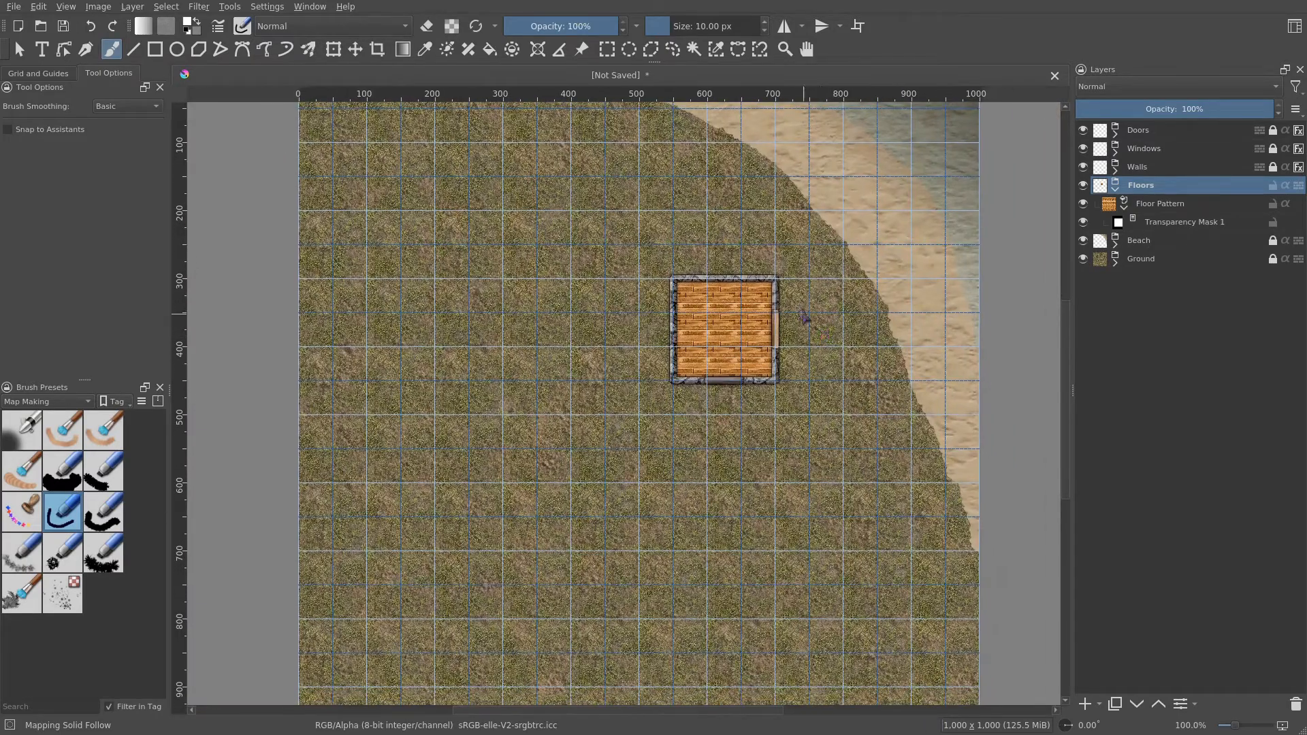
scroll(769, 323, "up", 1)
scroll(766, 312, "down", 1)
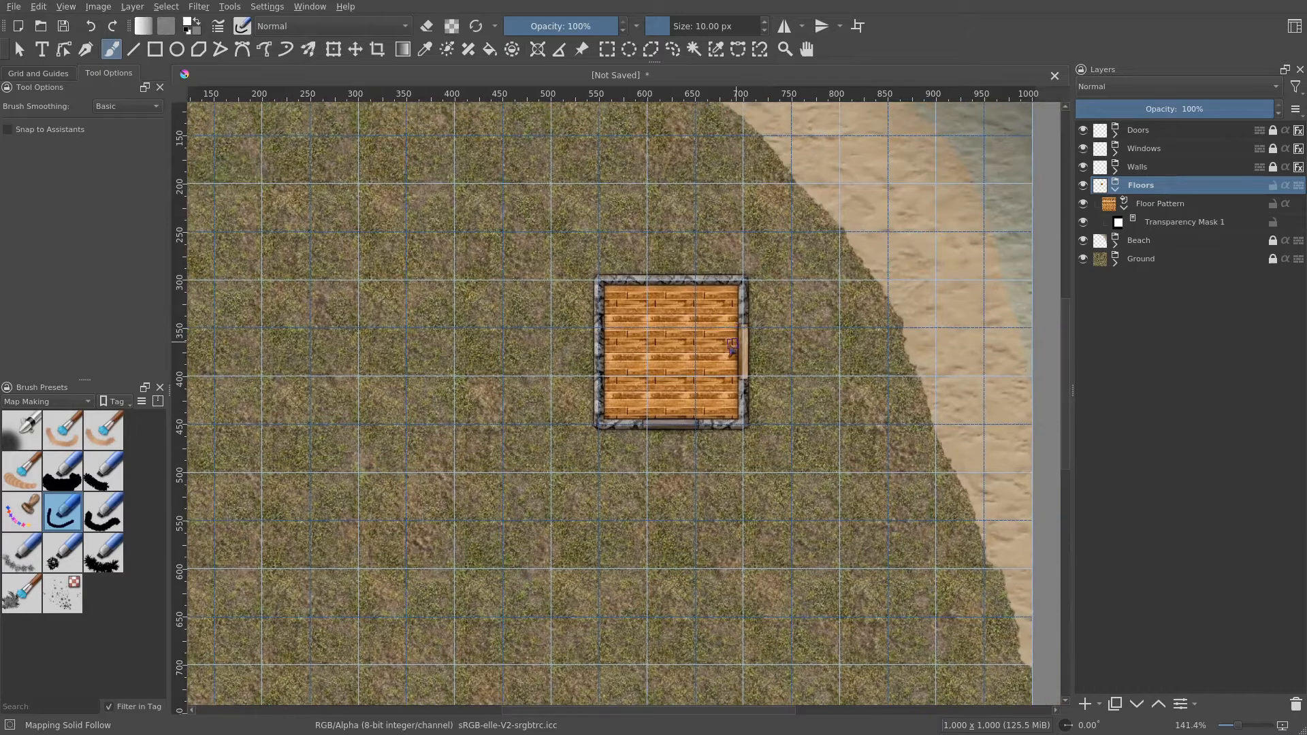
scroll(766, 311, "up", 2)
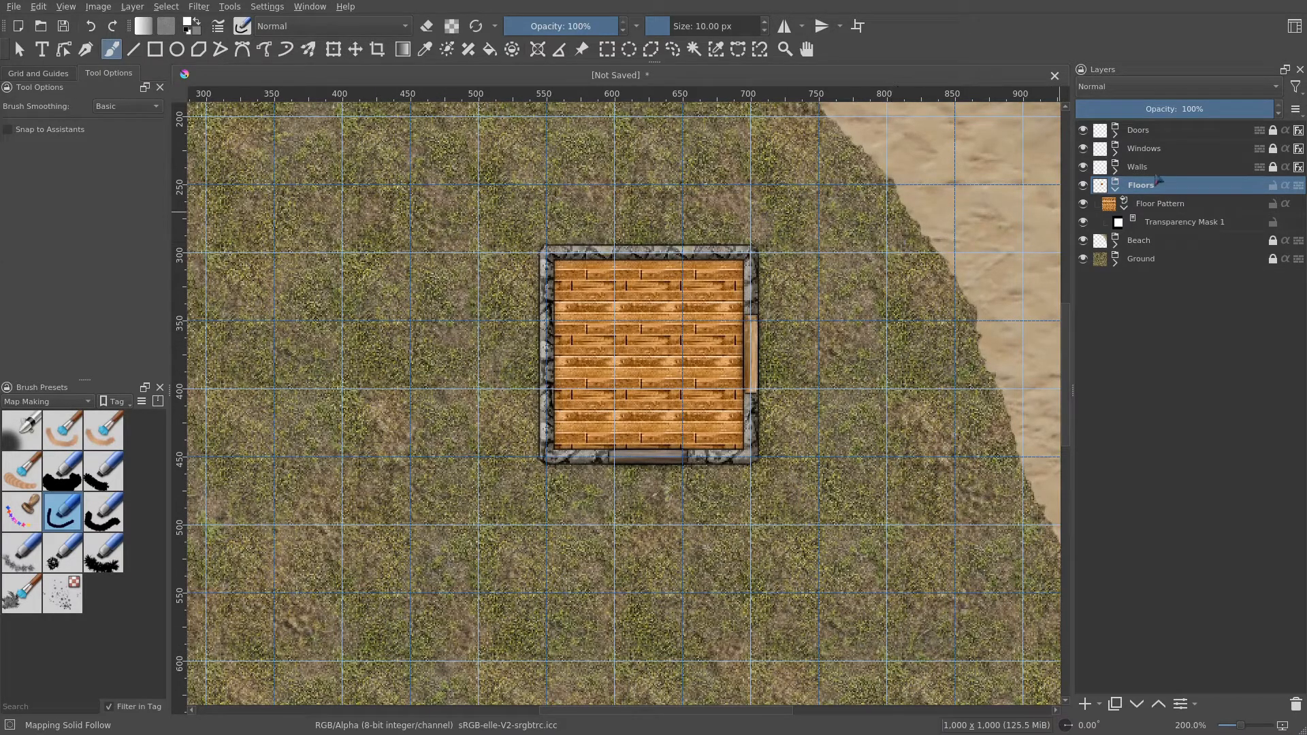
left_click(1116, 190)
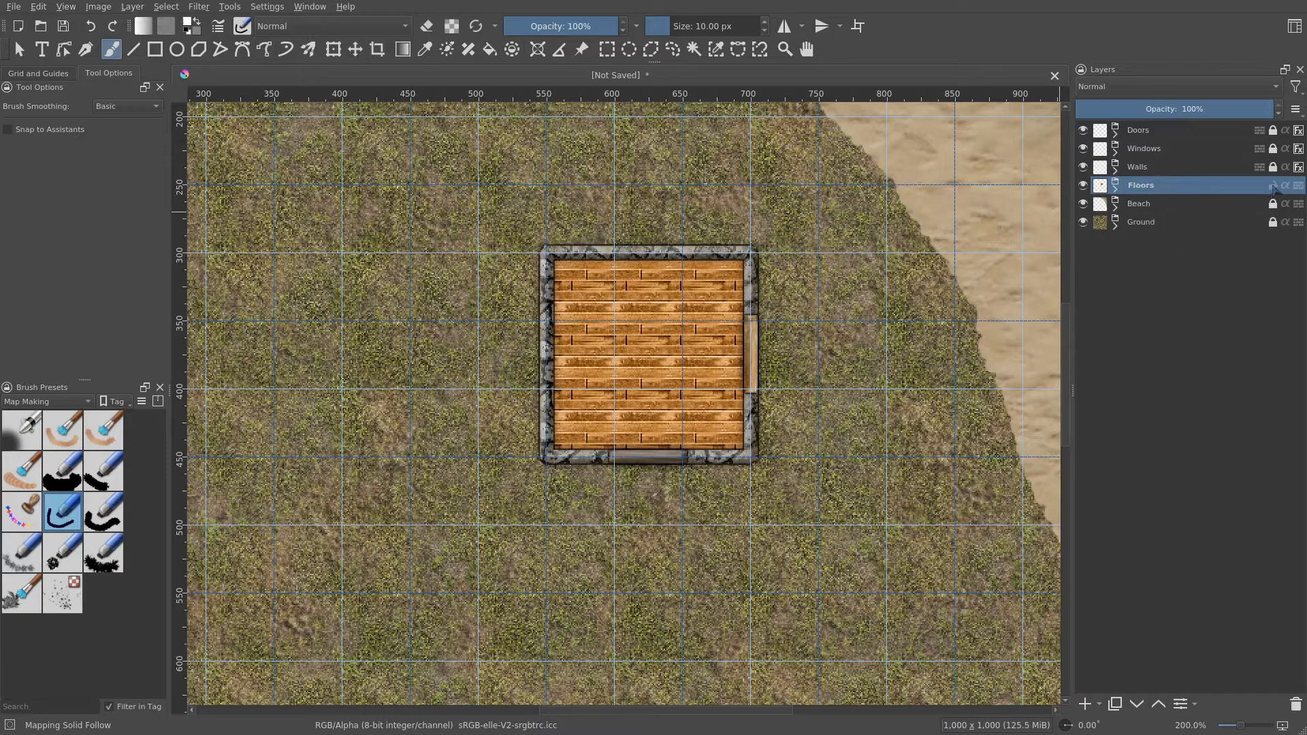
left_click(1149, 129)
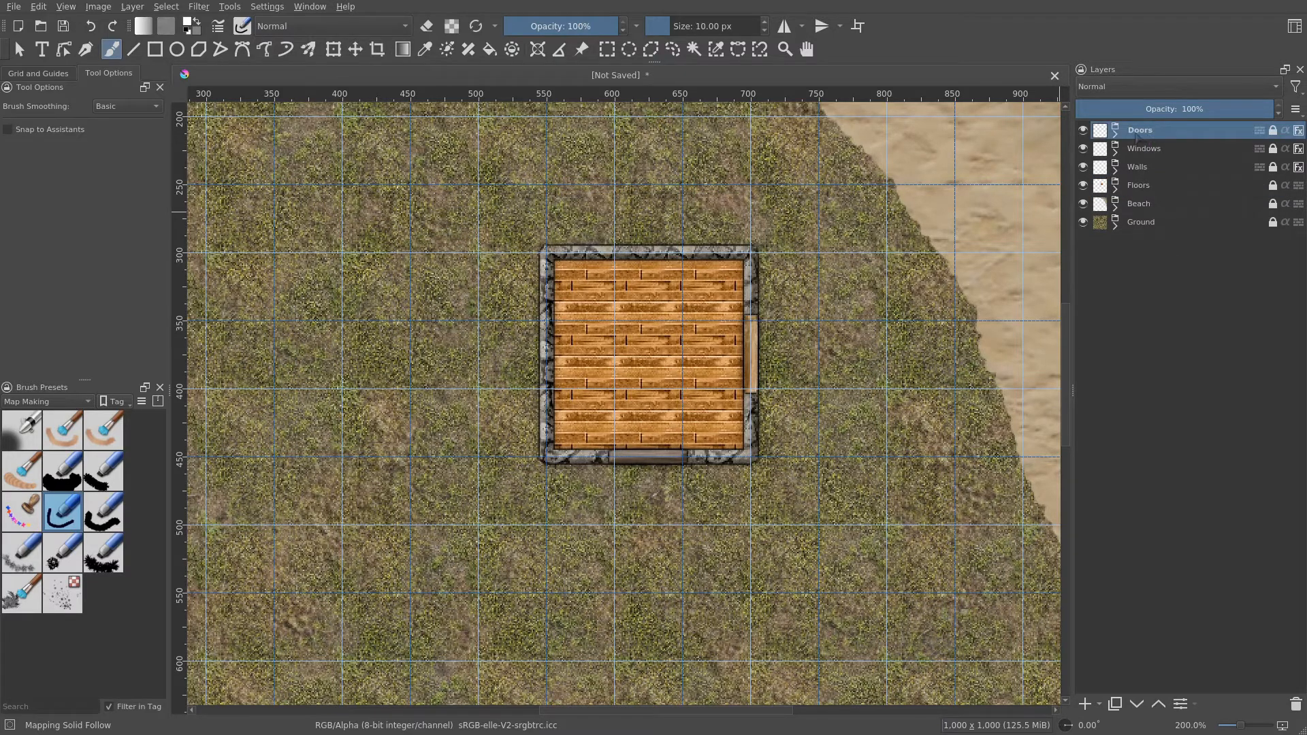
- Add a new group layer above Doors and name it Roof
left_click(1100, 704)
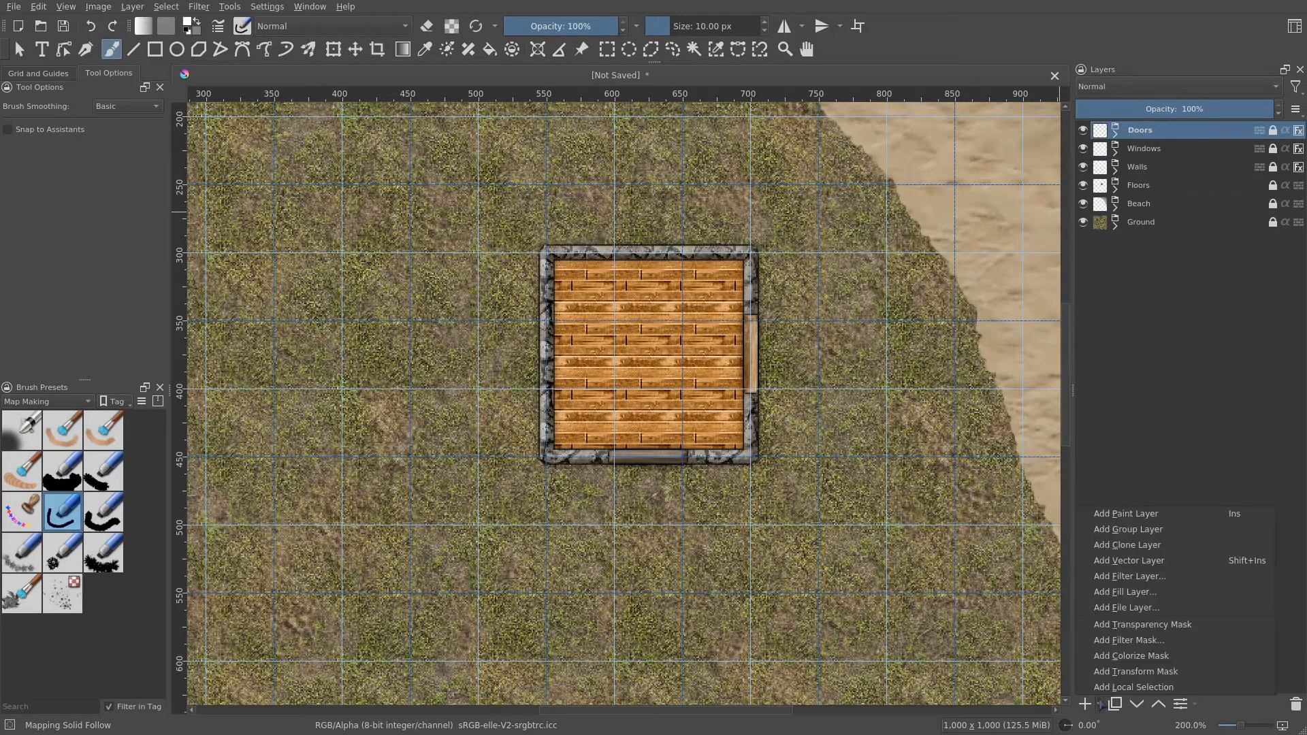
left_click(1157, 532)
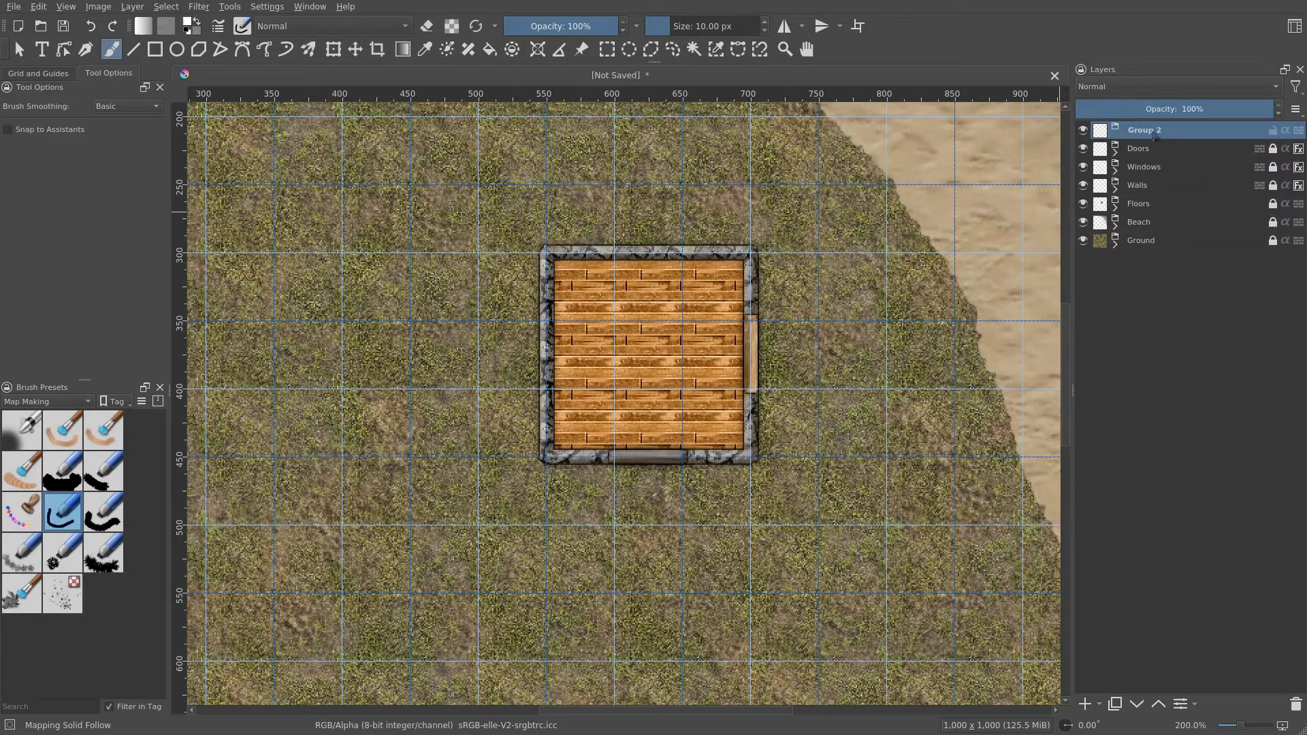
double_click(1151, 130)
type("Roof")
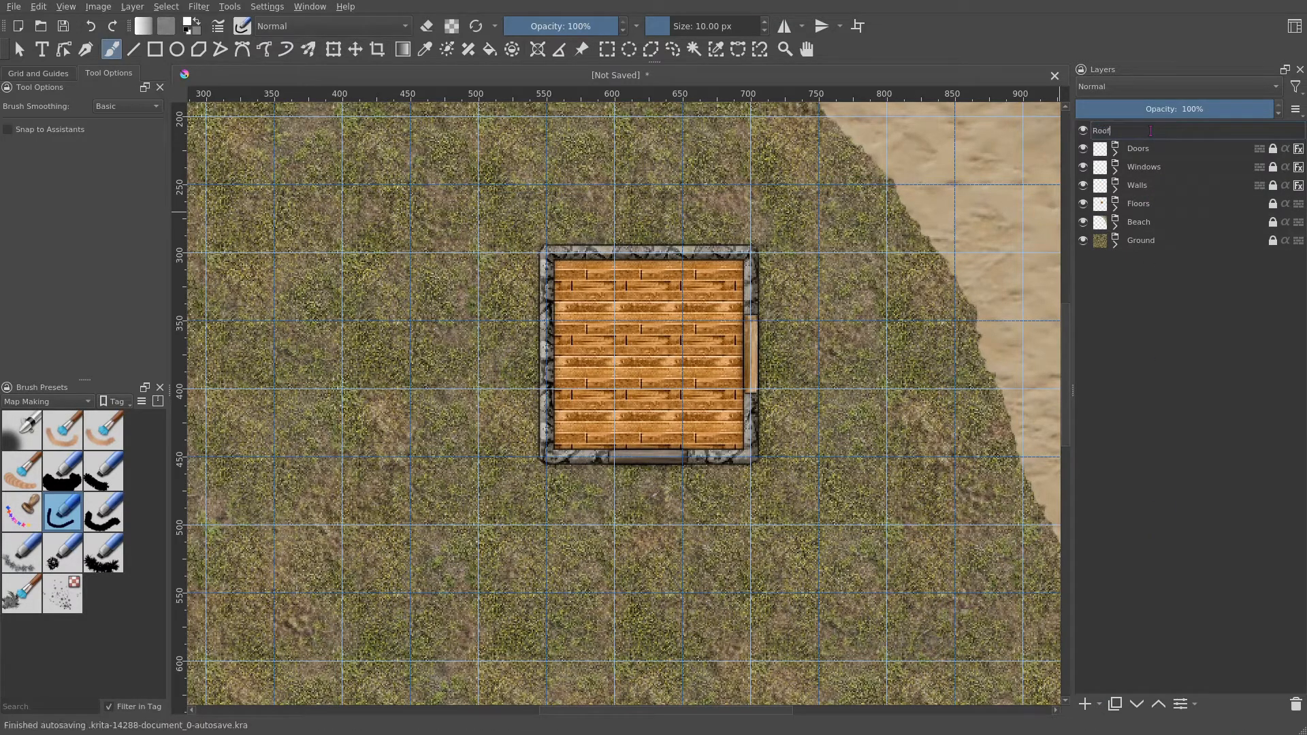
key("Return")
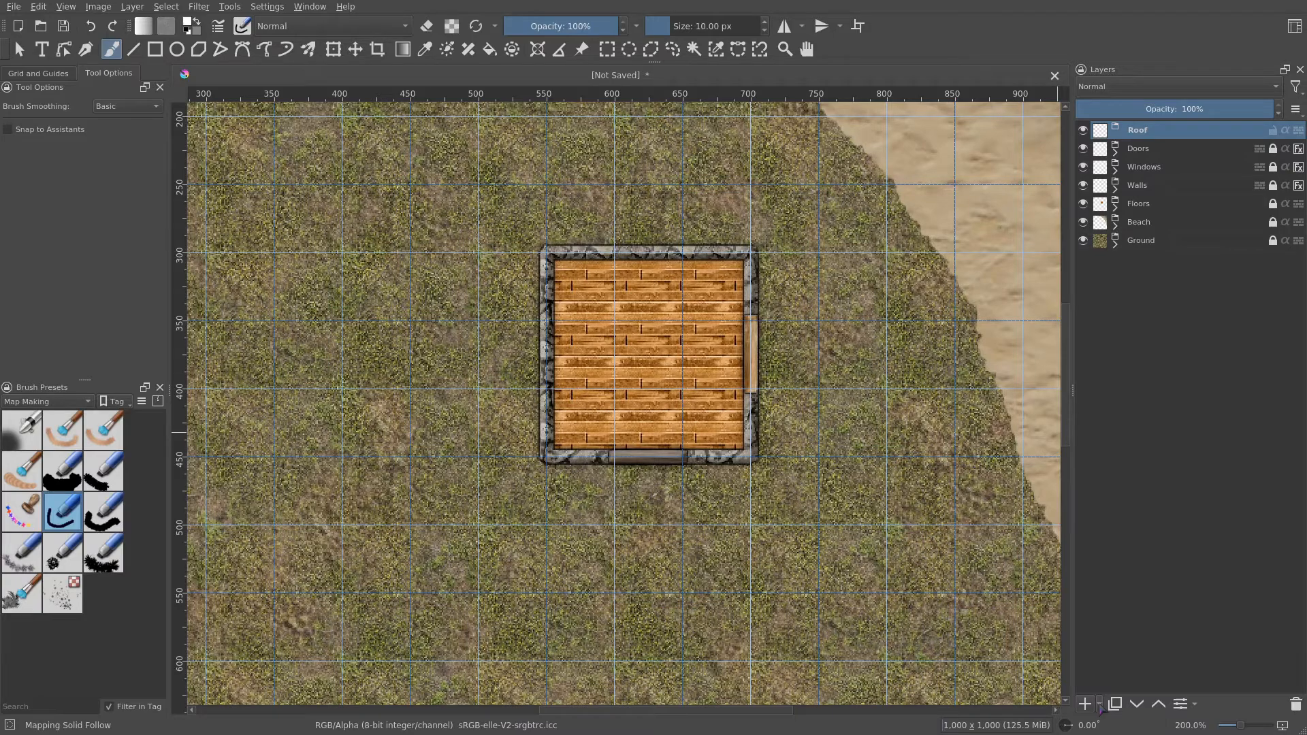
- Add a fill layer inside the Roof group using the rpg_roof_thatch_1 pattern, found by searching for tha
left_click(1100, 707)
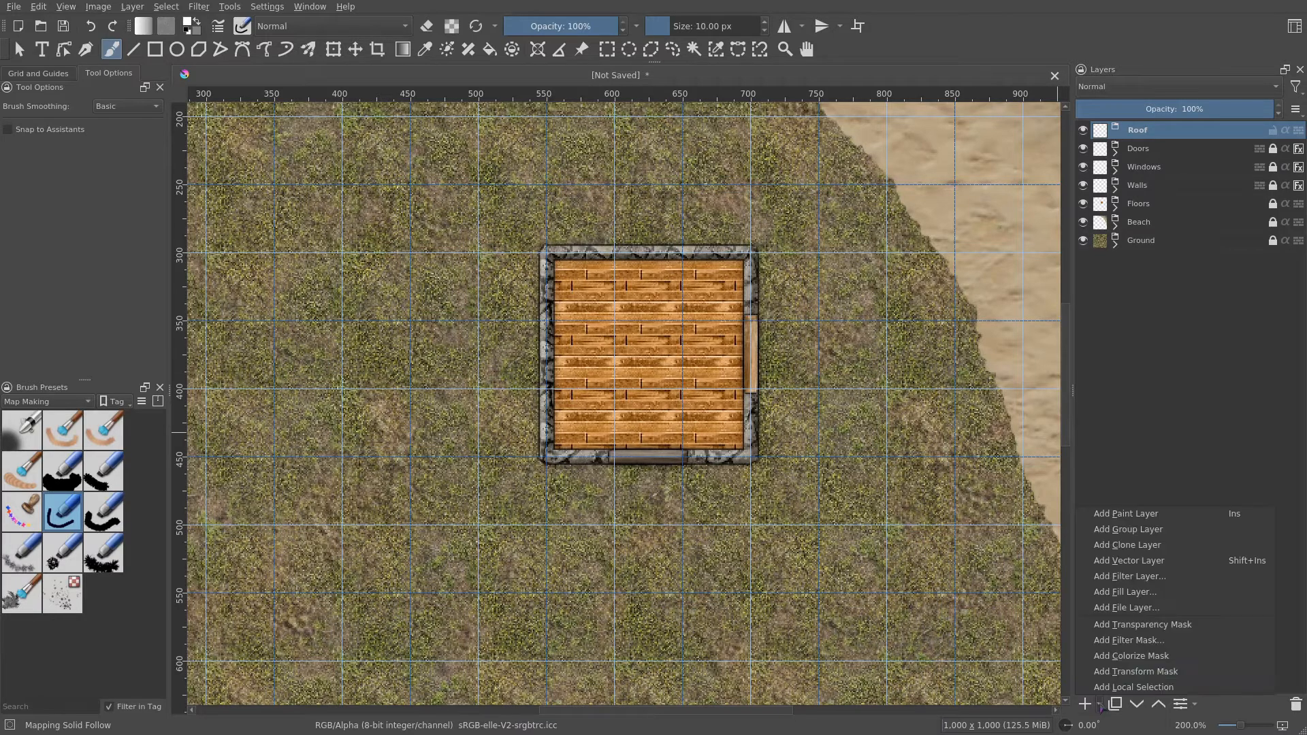
left_click(1167, 598)
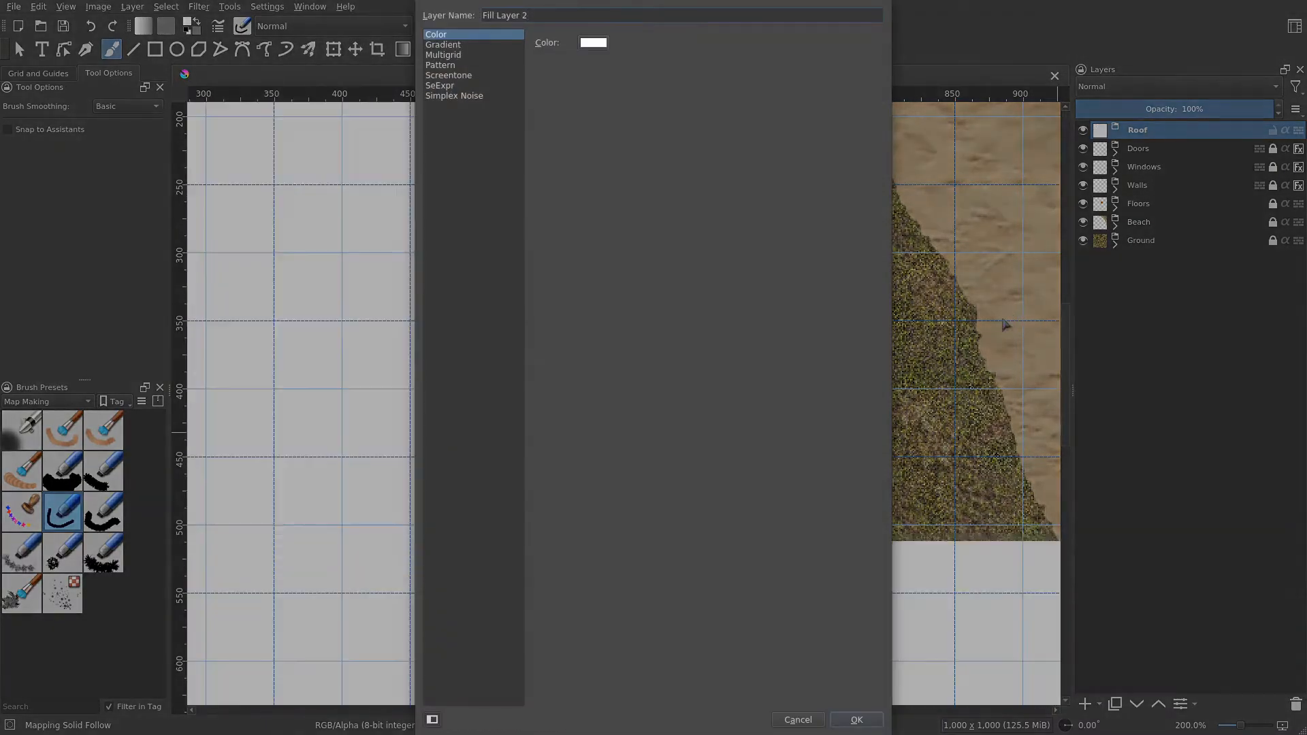
left_click(443, 65)
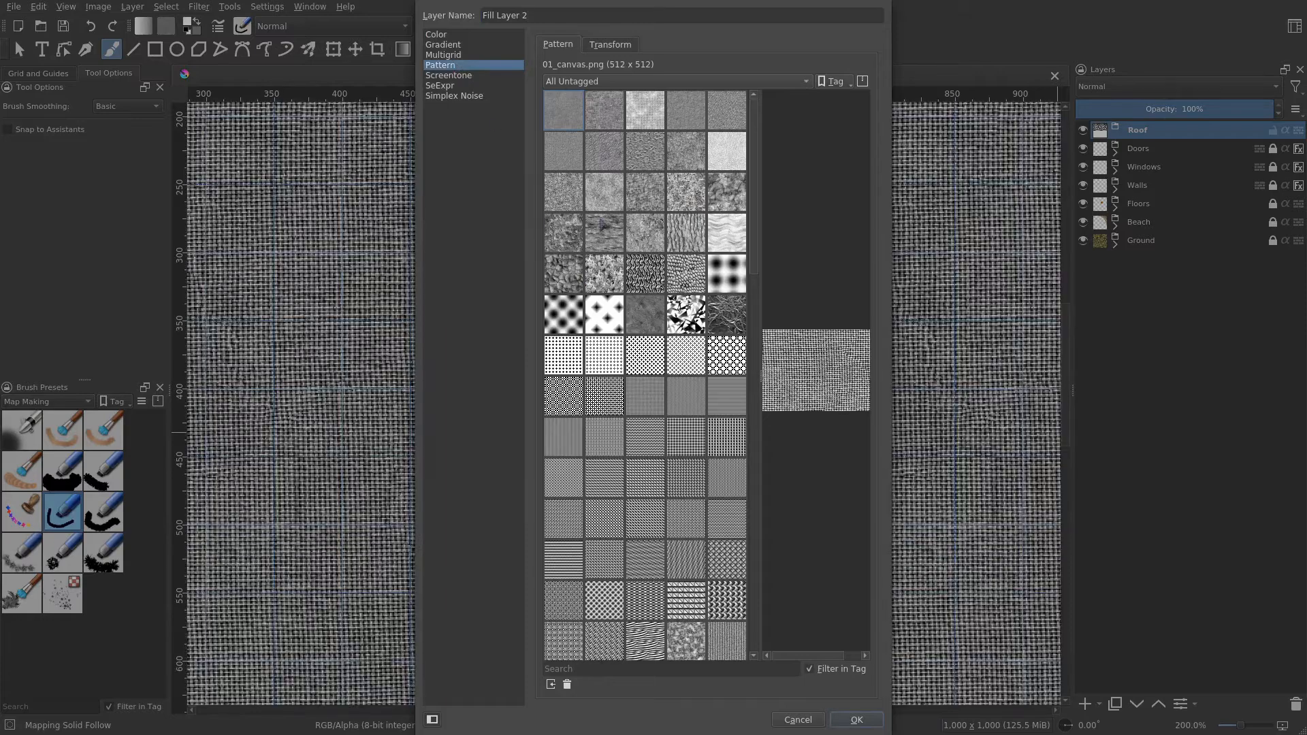
scroll(651, 348, "up", 3)
scroll(651, 355, "down", 10)
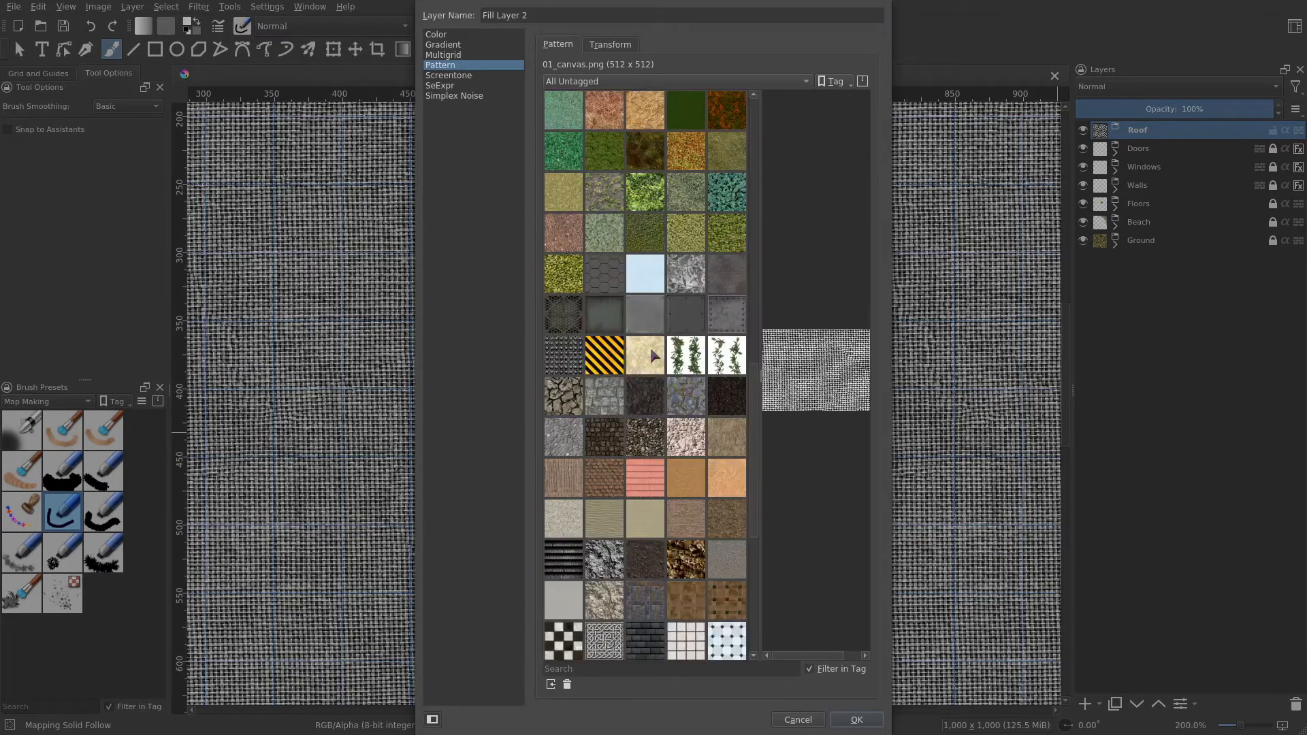
scroll(669, 368, "down", 3)
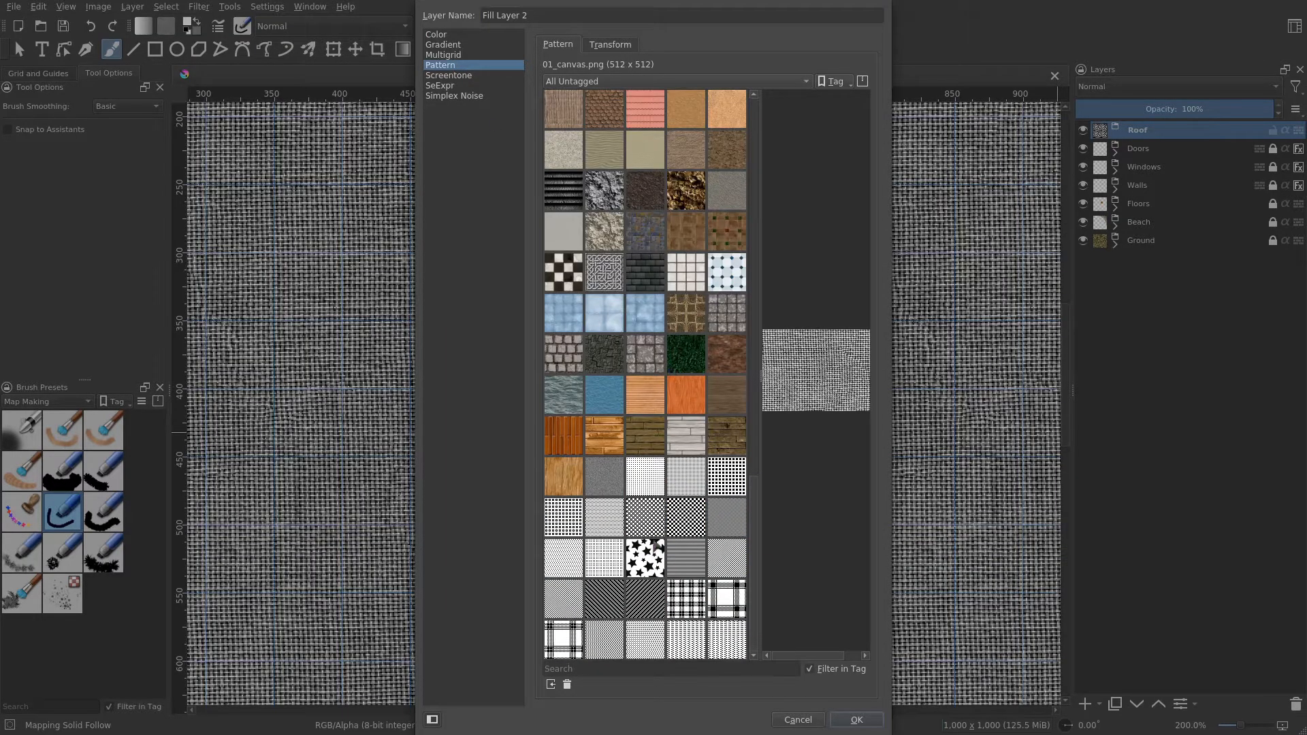
left_click(620, 668)
type("tha")
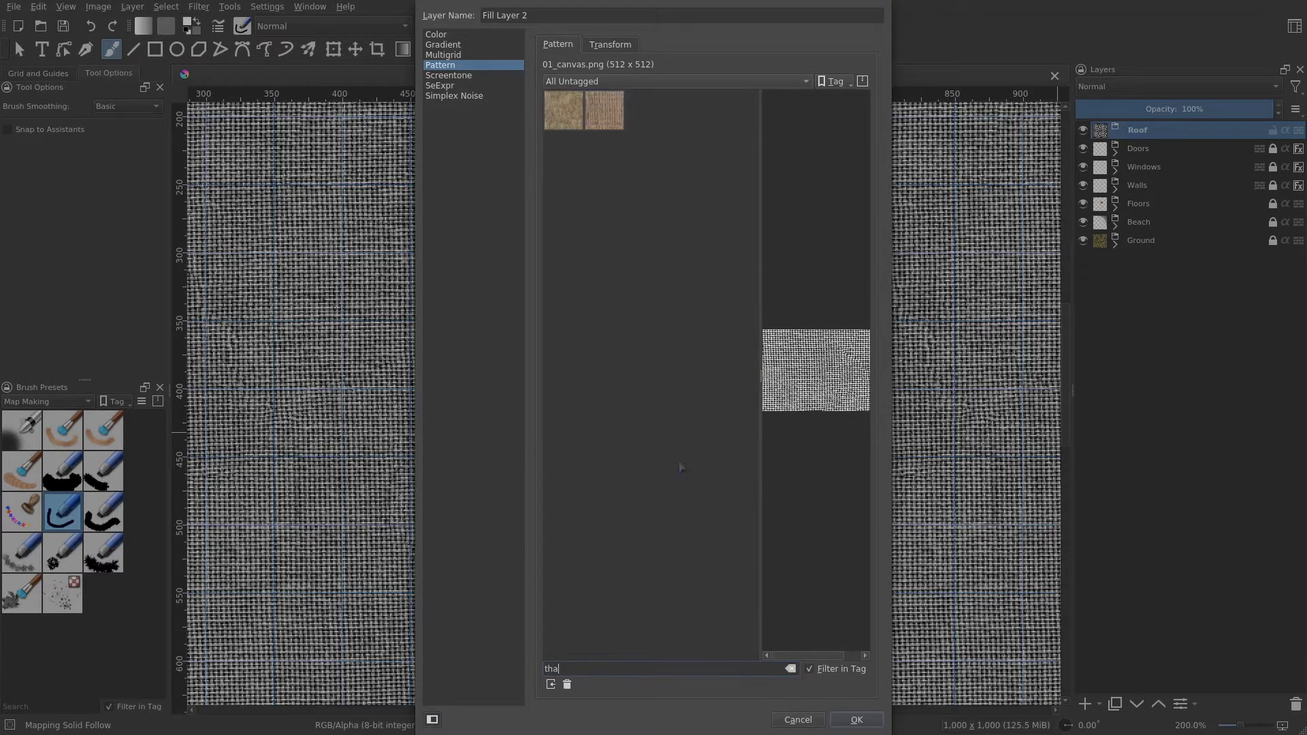
left_click(579, 128)
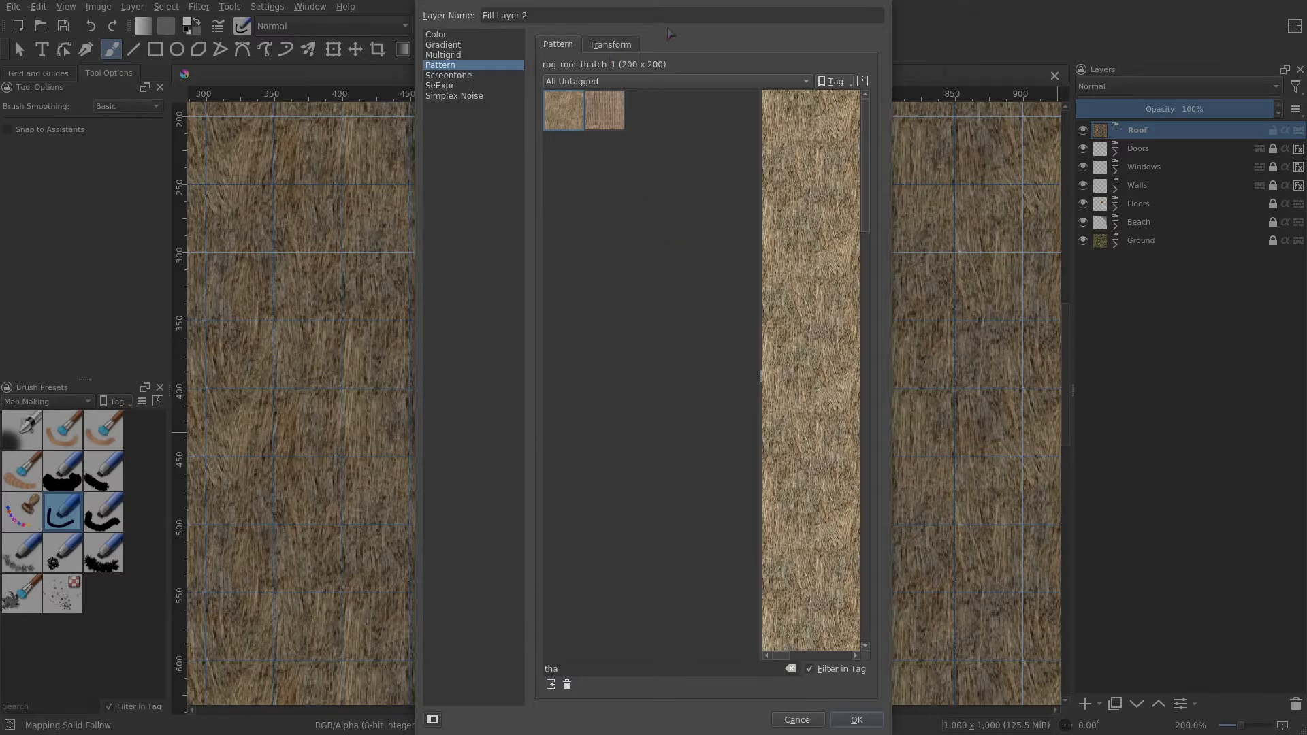
left_click(859, 721)
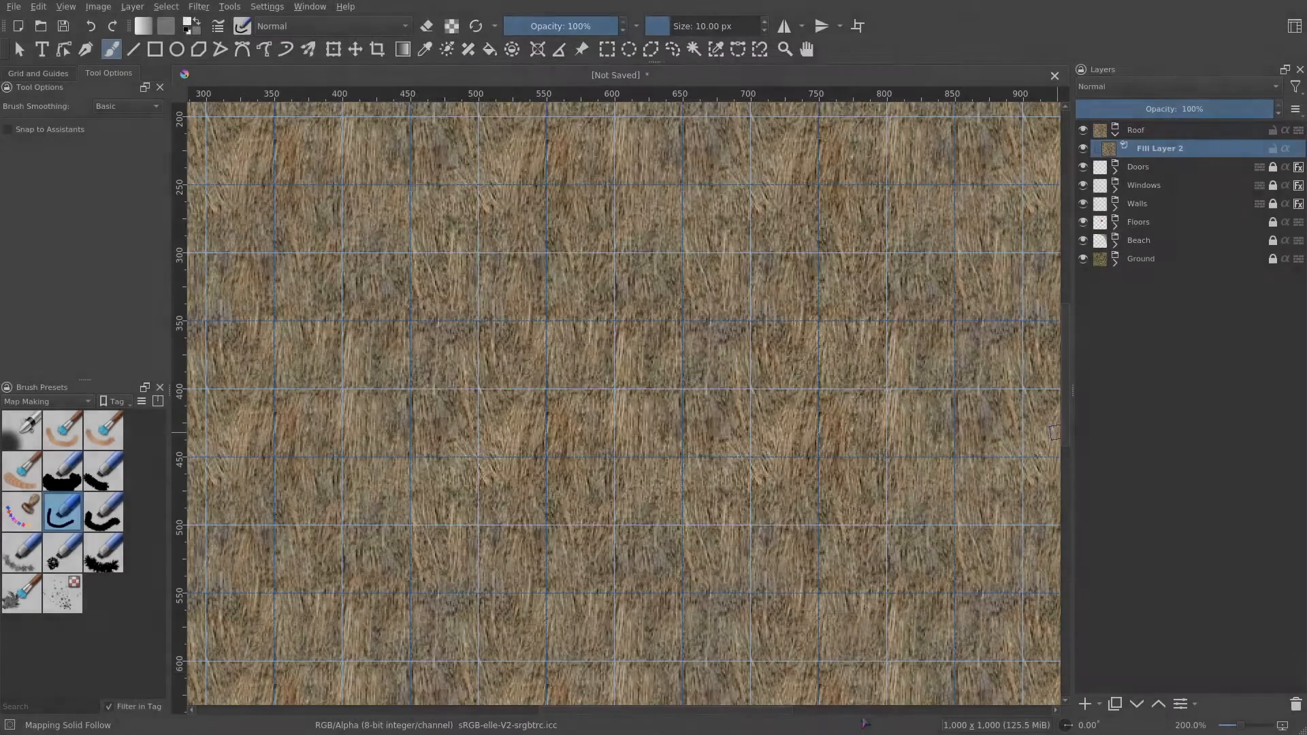
- Add a transparency mask to the thatch fill layer and clear it so the thatch is hidden
right_click(1165, 150)
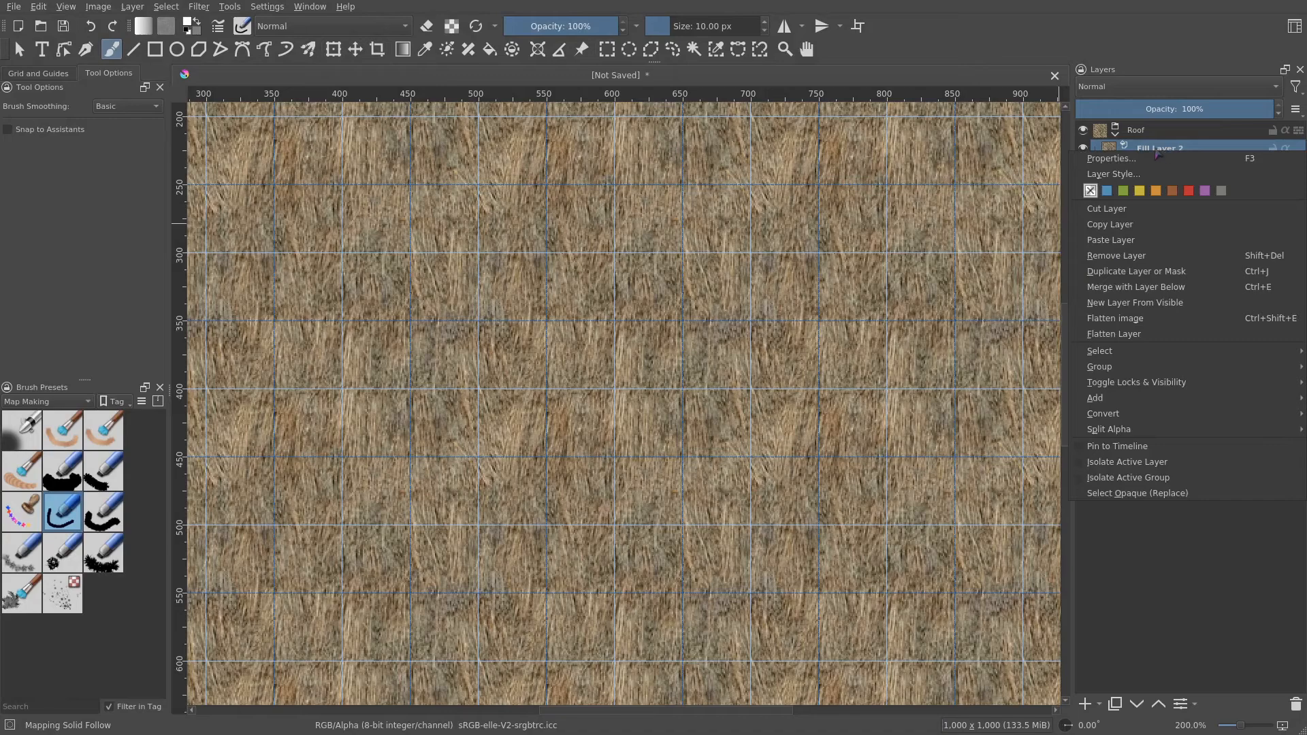
mouse_move(1095, 397)
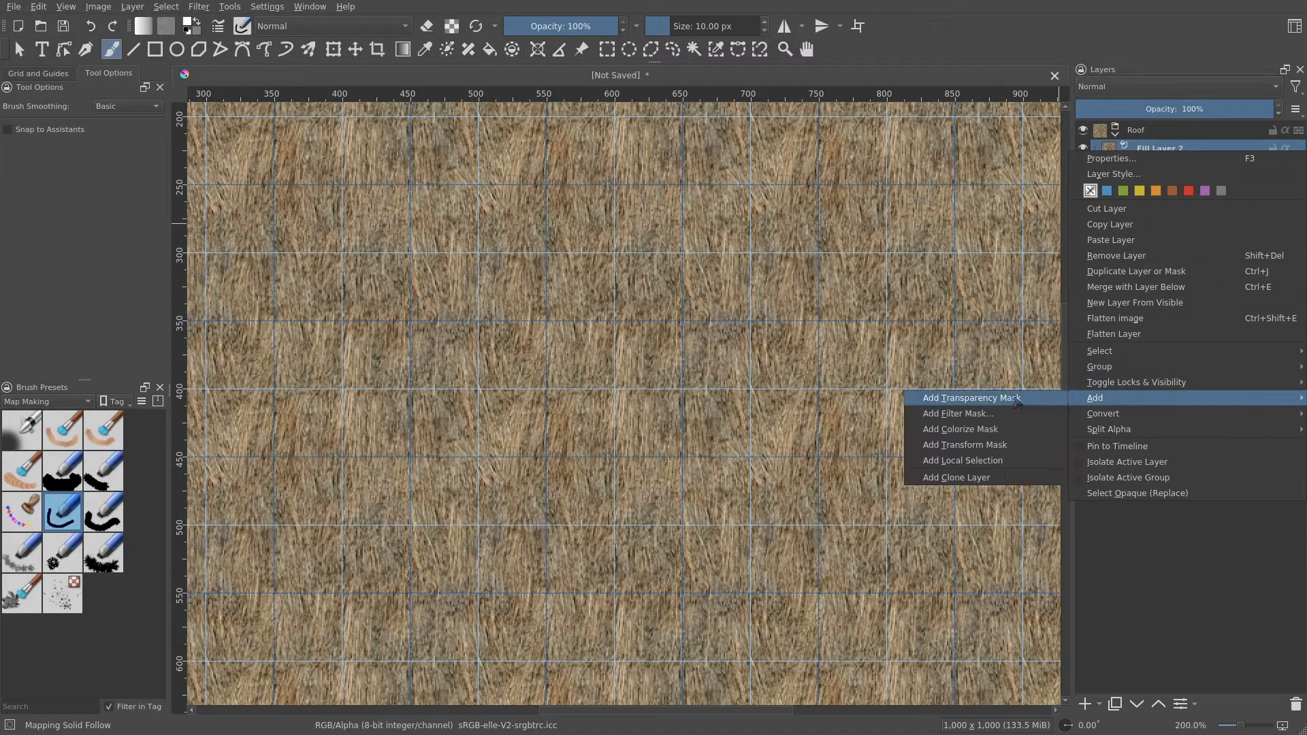
left_click(1018, 400)
key("Delete")
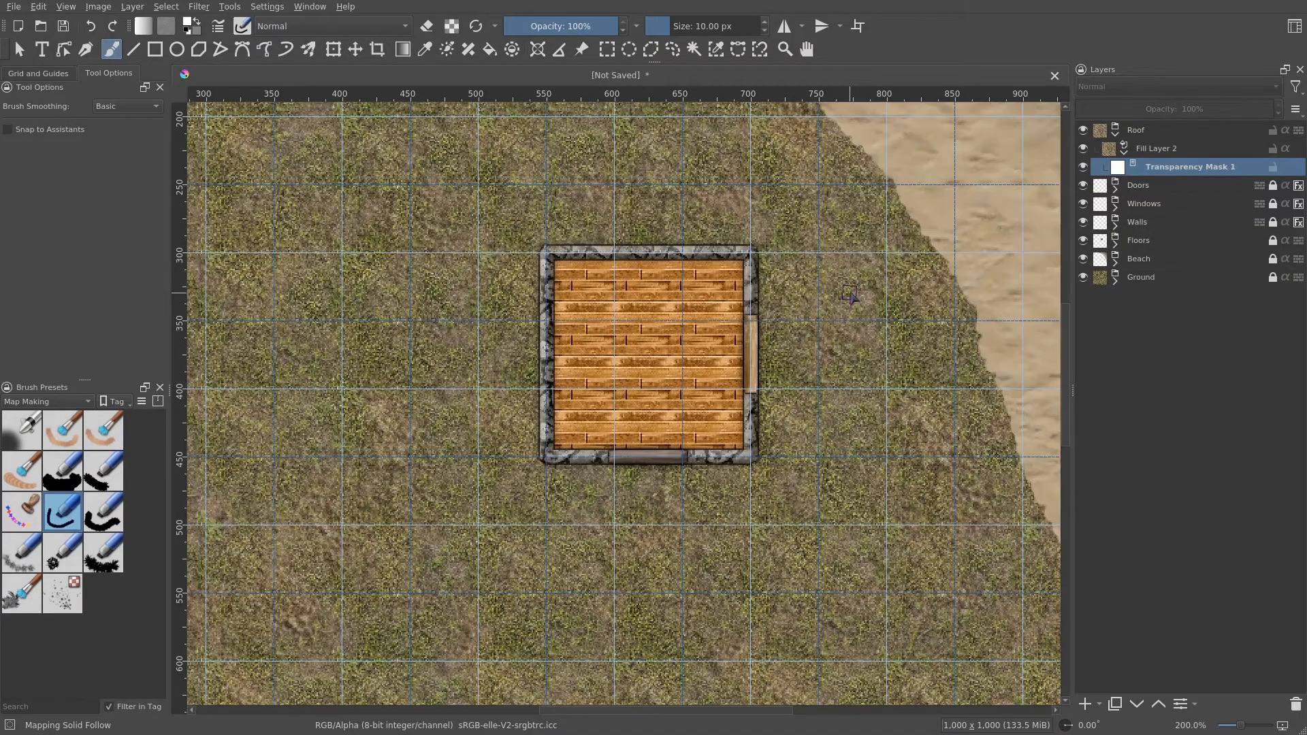
- Draw a rectangle about 150 by 80 px on the mask covering the southern half of the room
scroll(716, 350, "up", 1)
left_click_drag(716, 351, 716, 400)
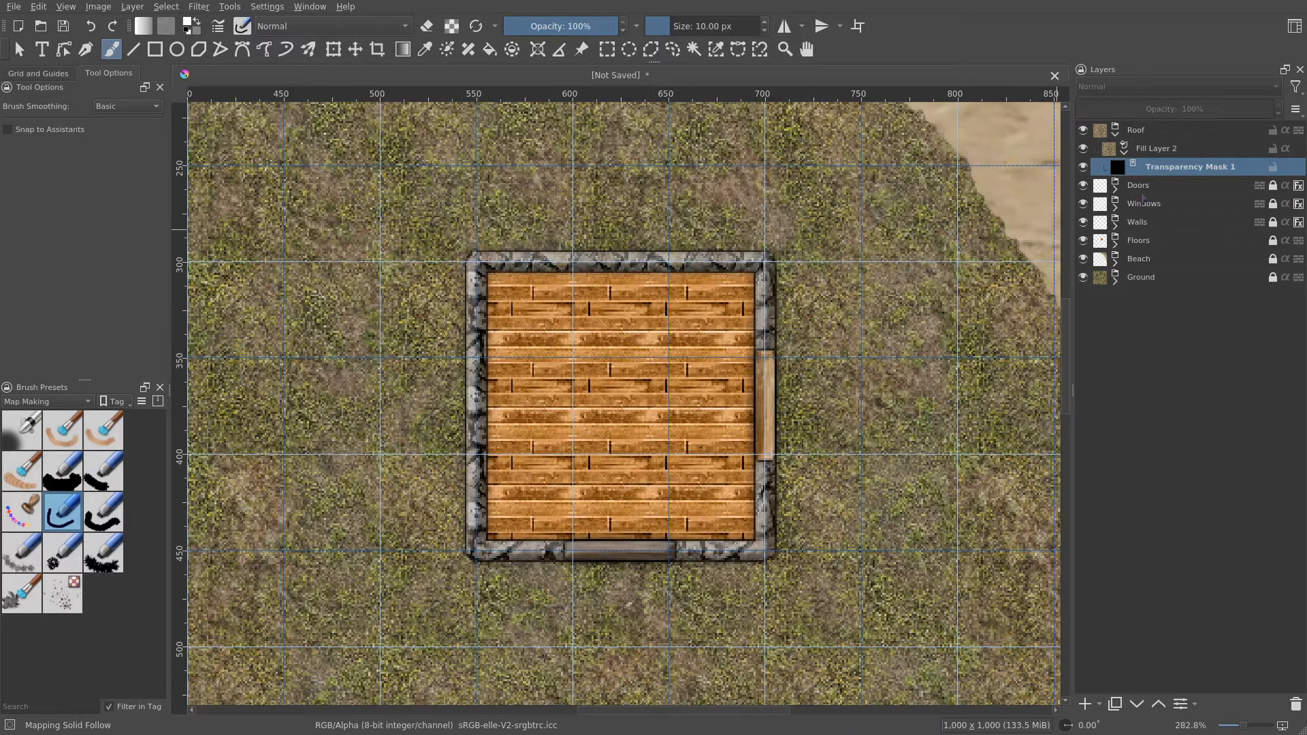
left_click(155, 49)
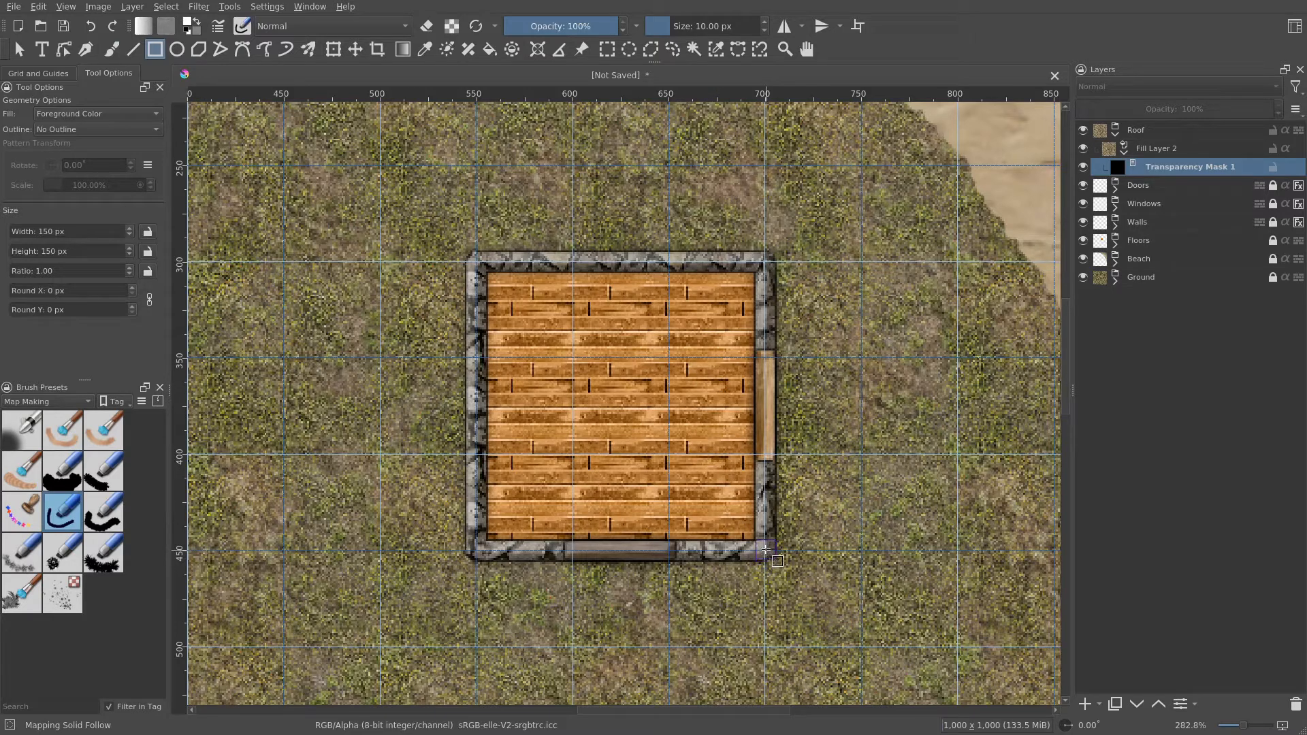
left_click_drag(766, 550, 474, 397)
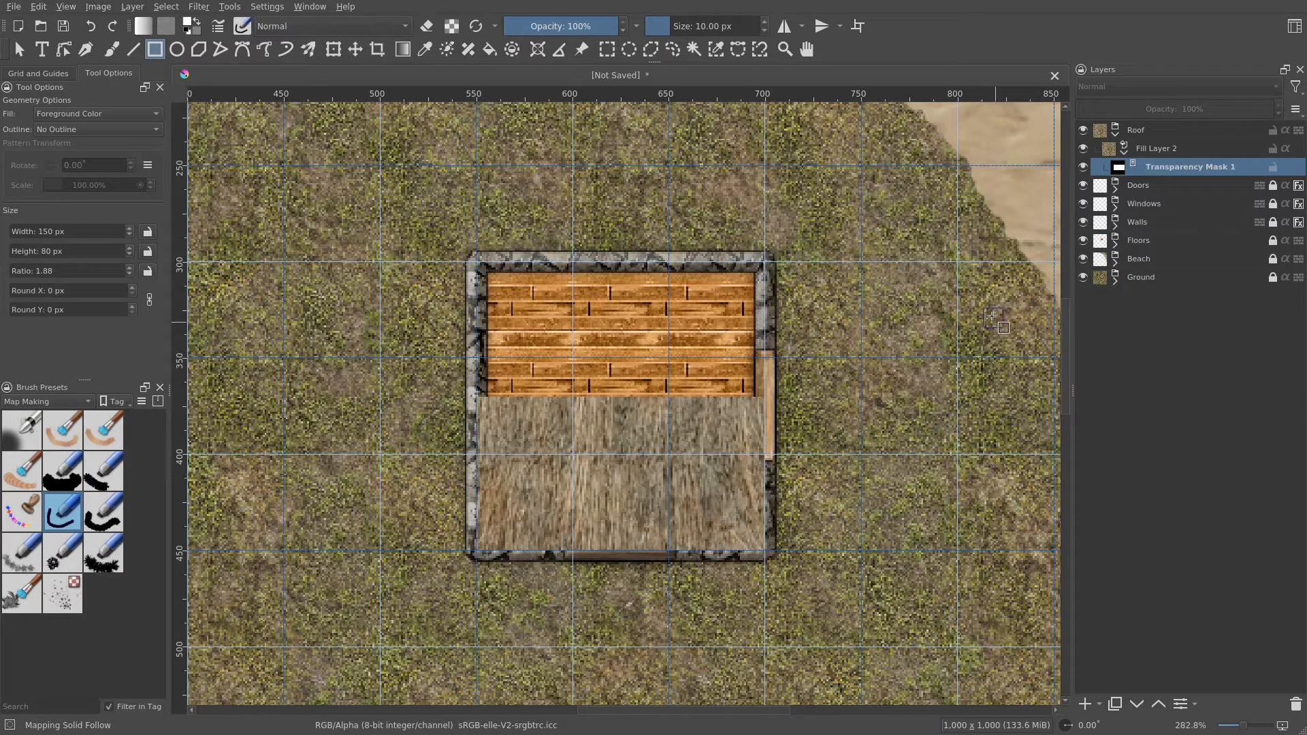
- Duplicate the thatch fill layer with its mask and rename the original layer Roof South
right_click(1166, 150)
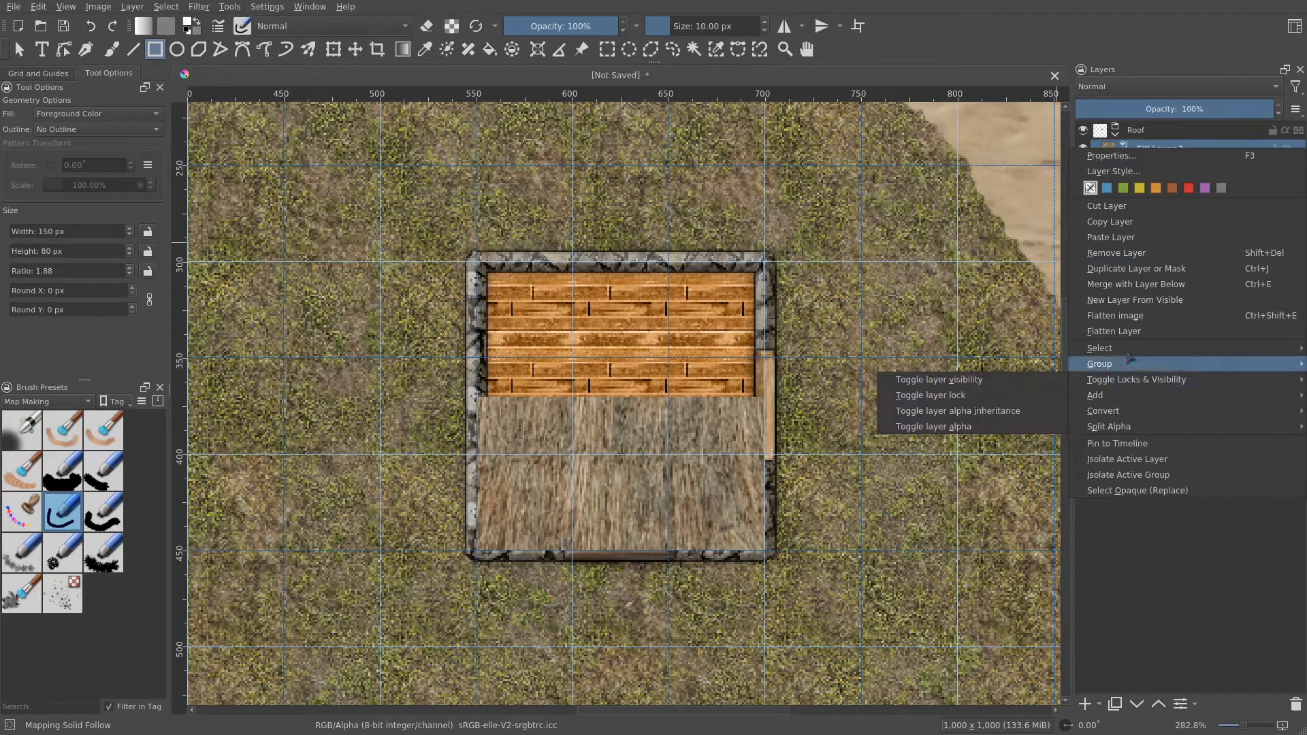
left_click(1183, 271)
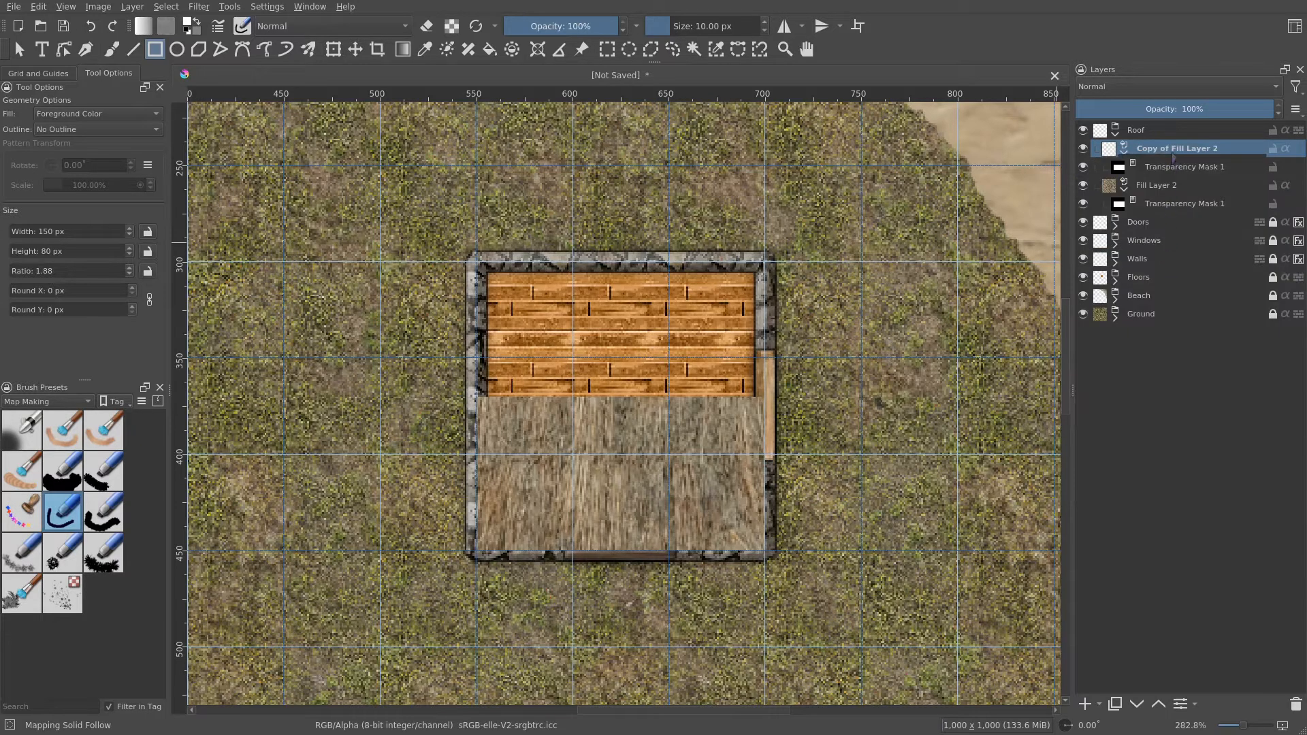
double_click(1168, 184)
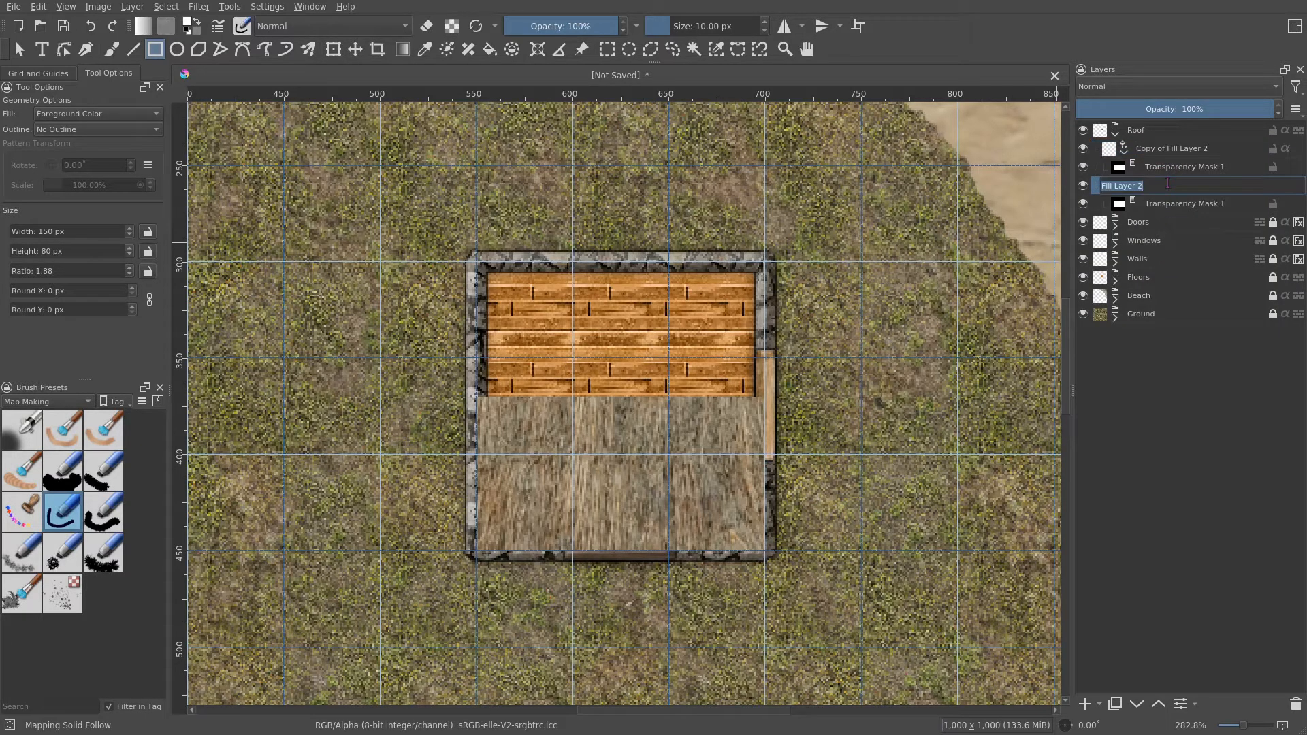
type("Roof South")
- Rename the duplicated thatch layer Roof North
double_click(1170, 147)
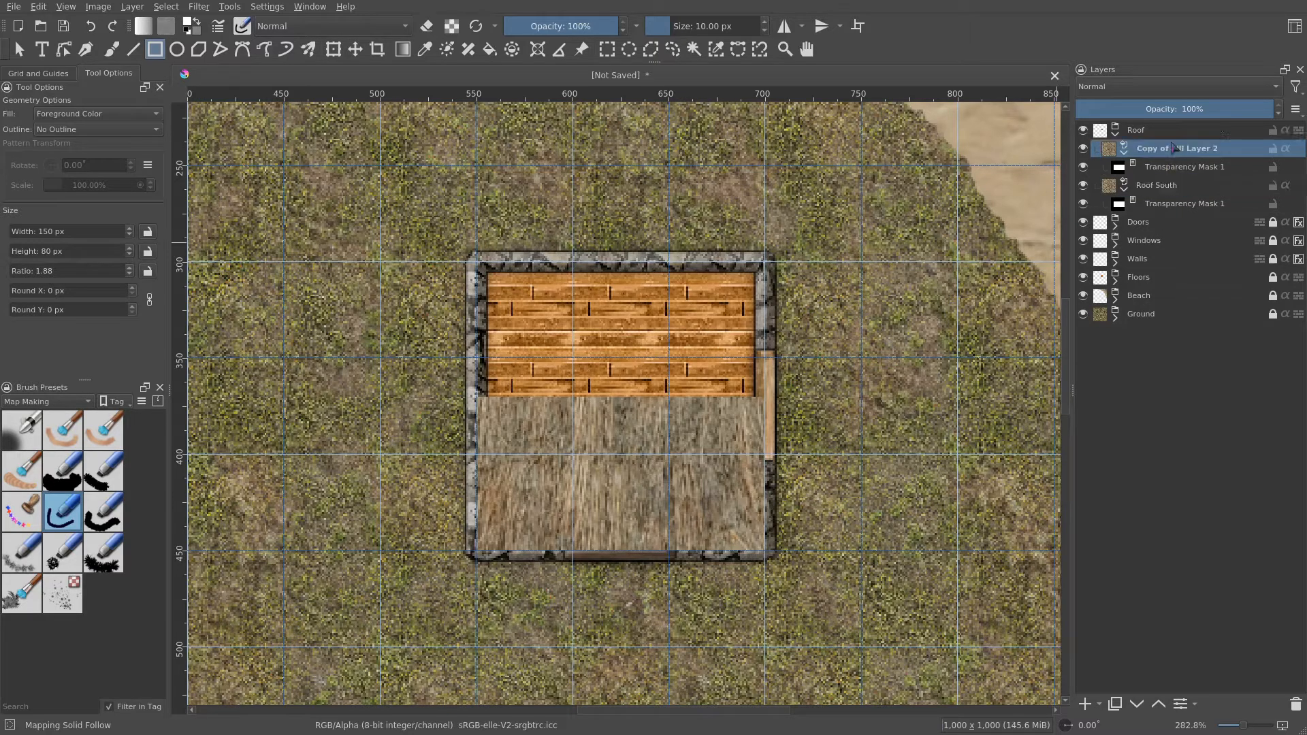
type("Roof North")
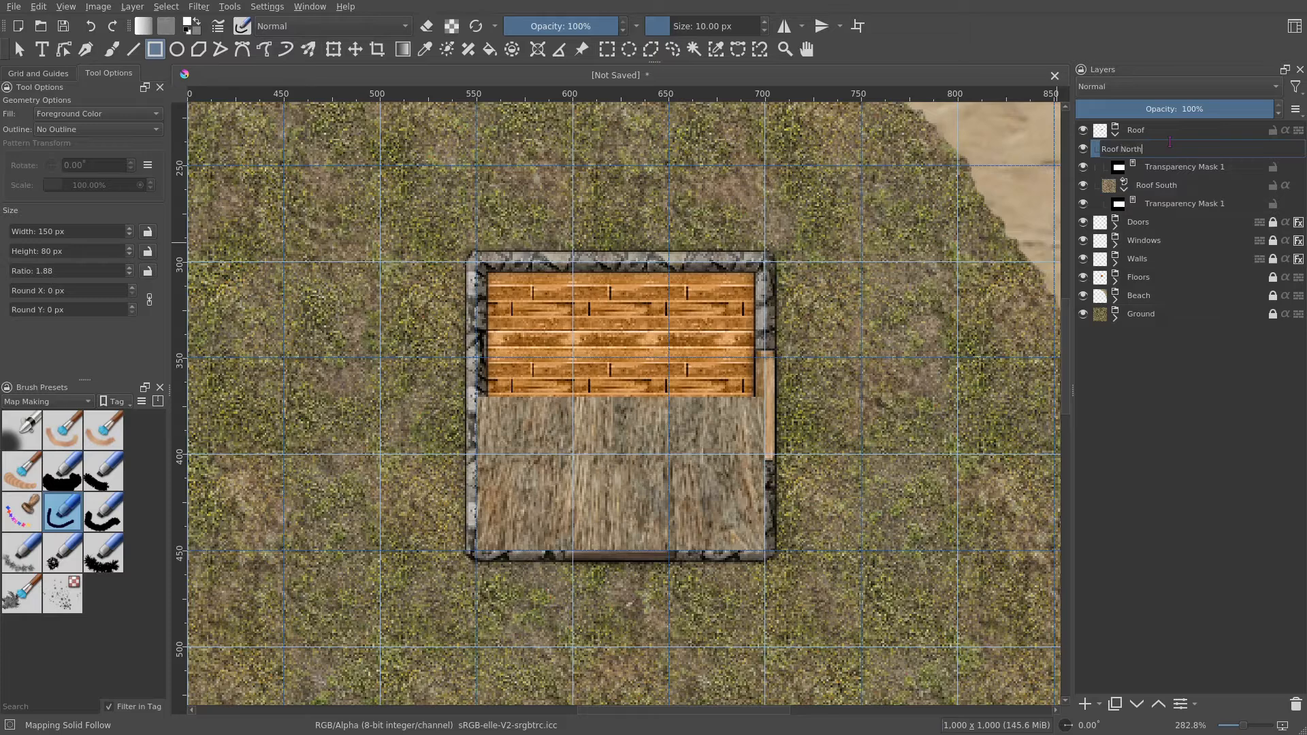
key("Return")
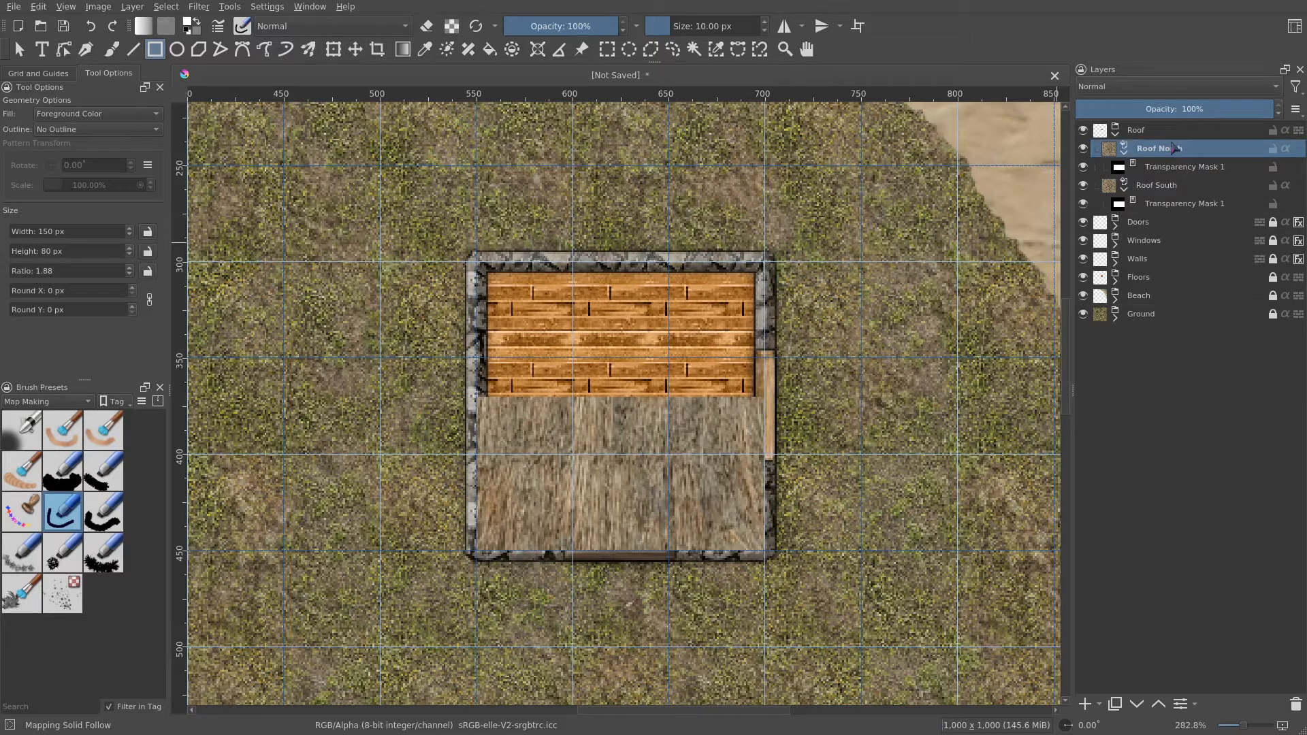
- Clear Roof North's mask and draw a rectangle about 150 by 70 px over the room's northern part
left_click(1172, 167)
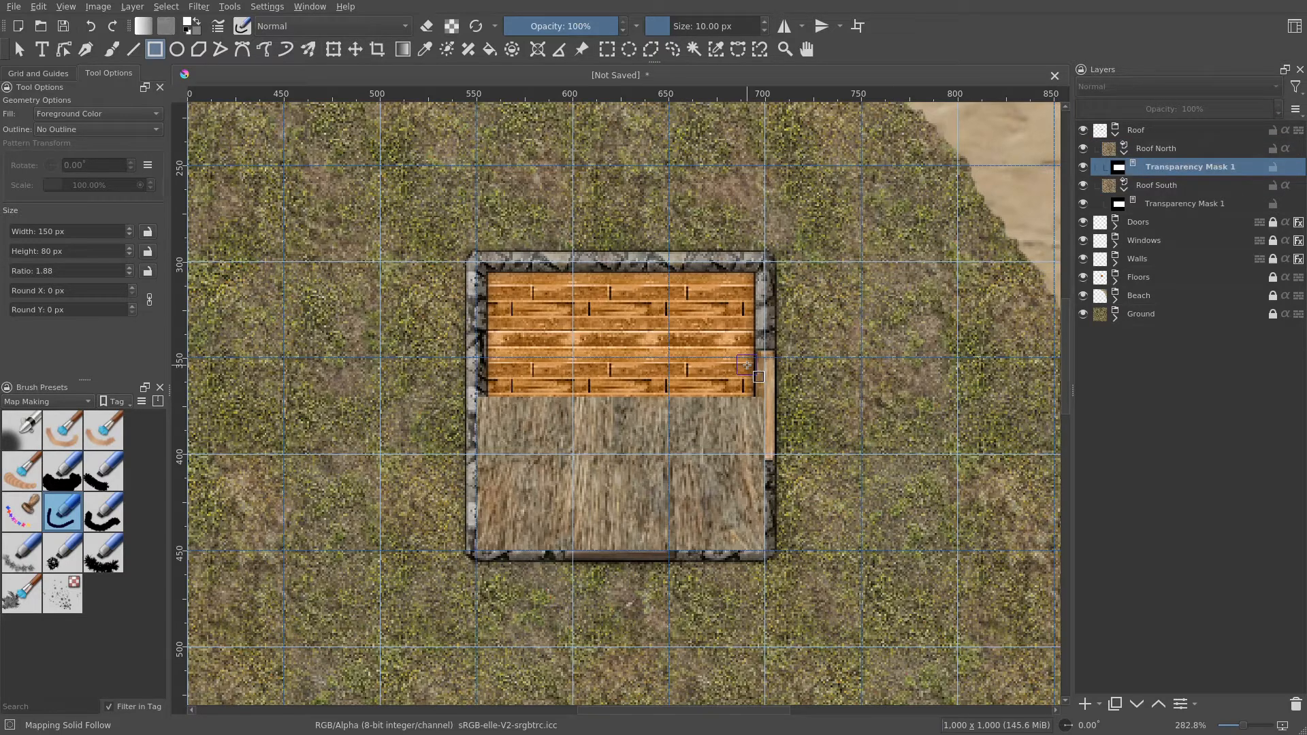
key("Delete")
left_click_drag(476, 263, 767, 397)
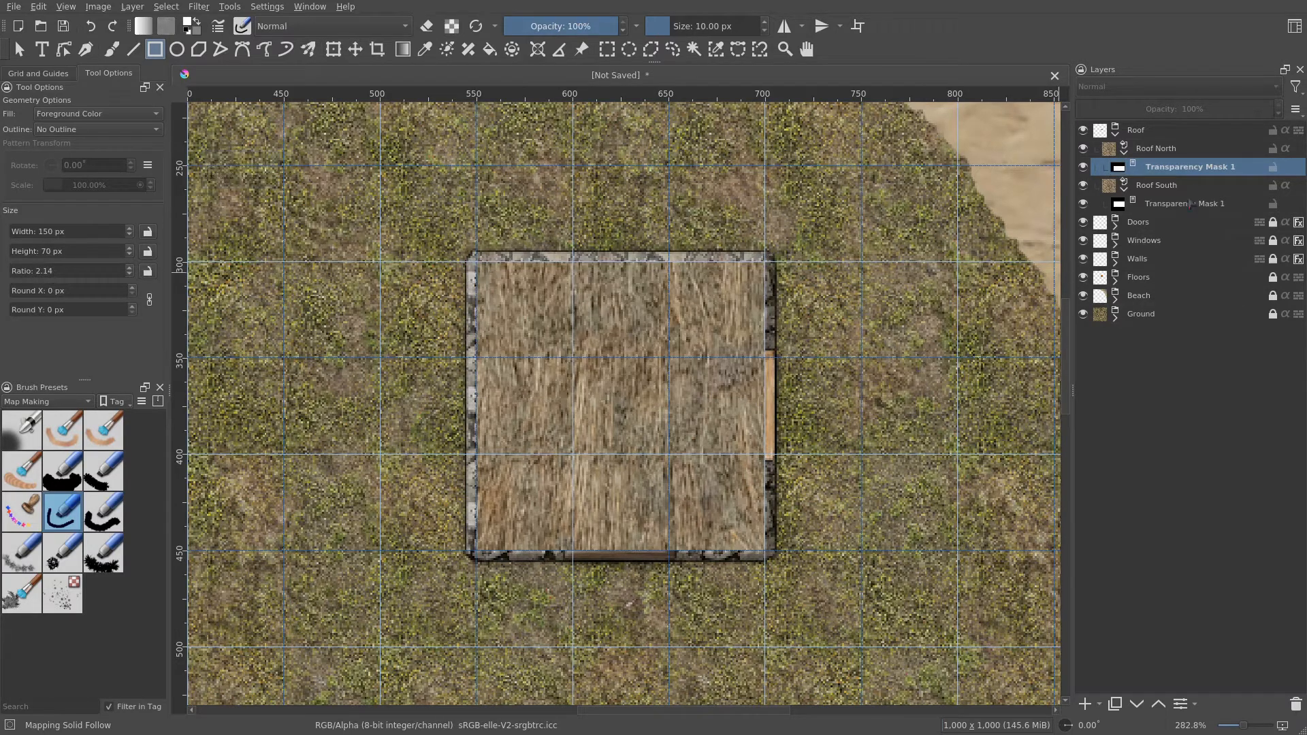
- Rotate the Roof North thatch pattern by 180 degrees in its fill layer properties
right_click(1177, 149)
left_click(1172, 154)
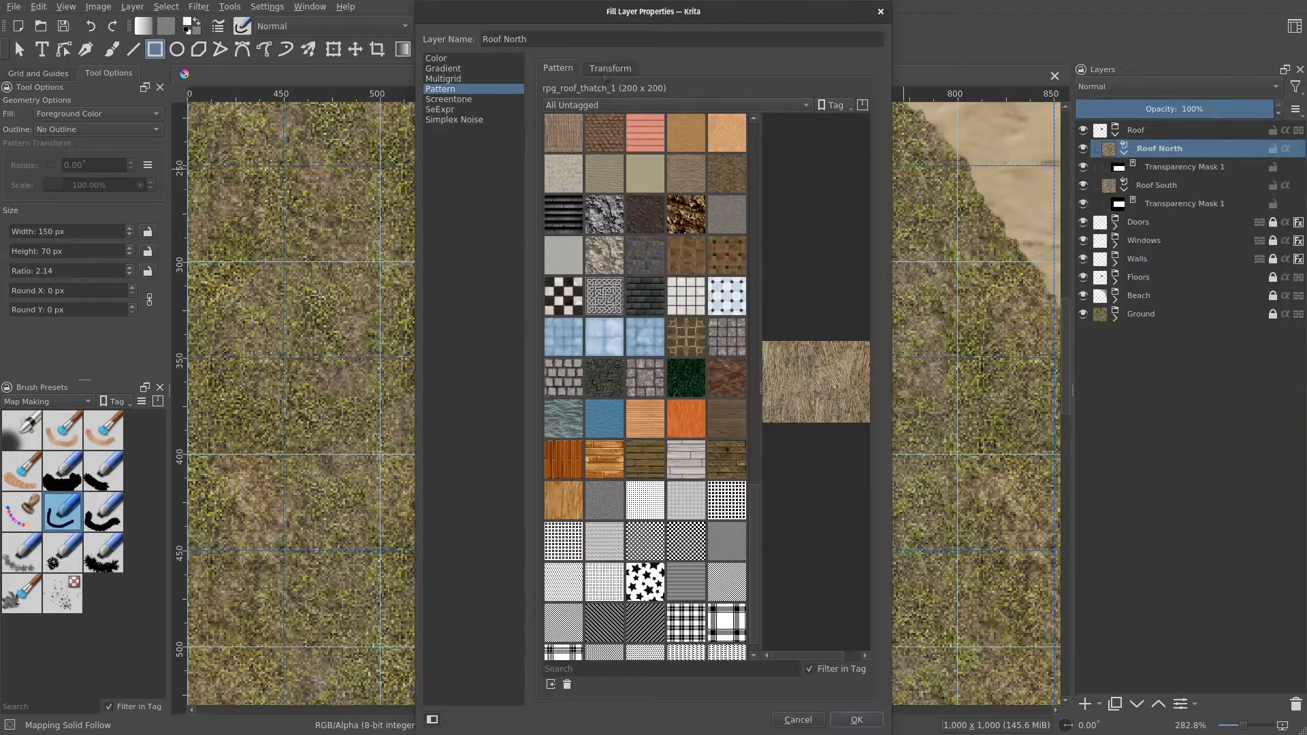
left_click(615, 68)
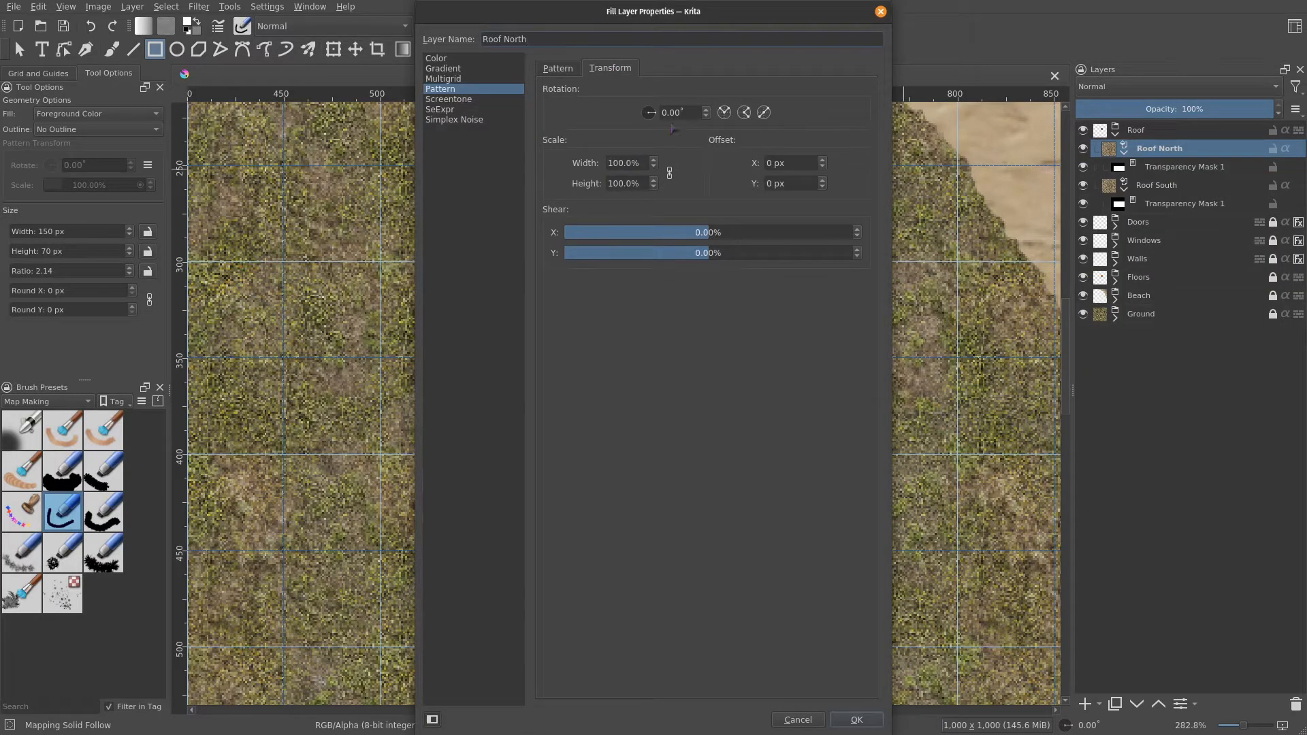
left_click(665, 112)
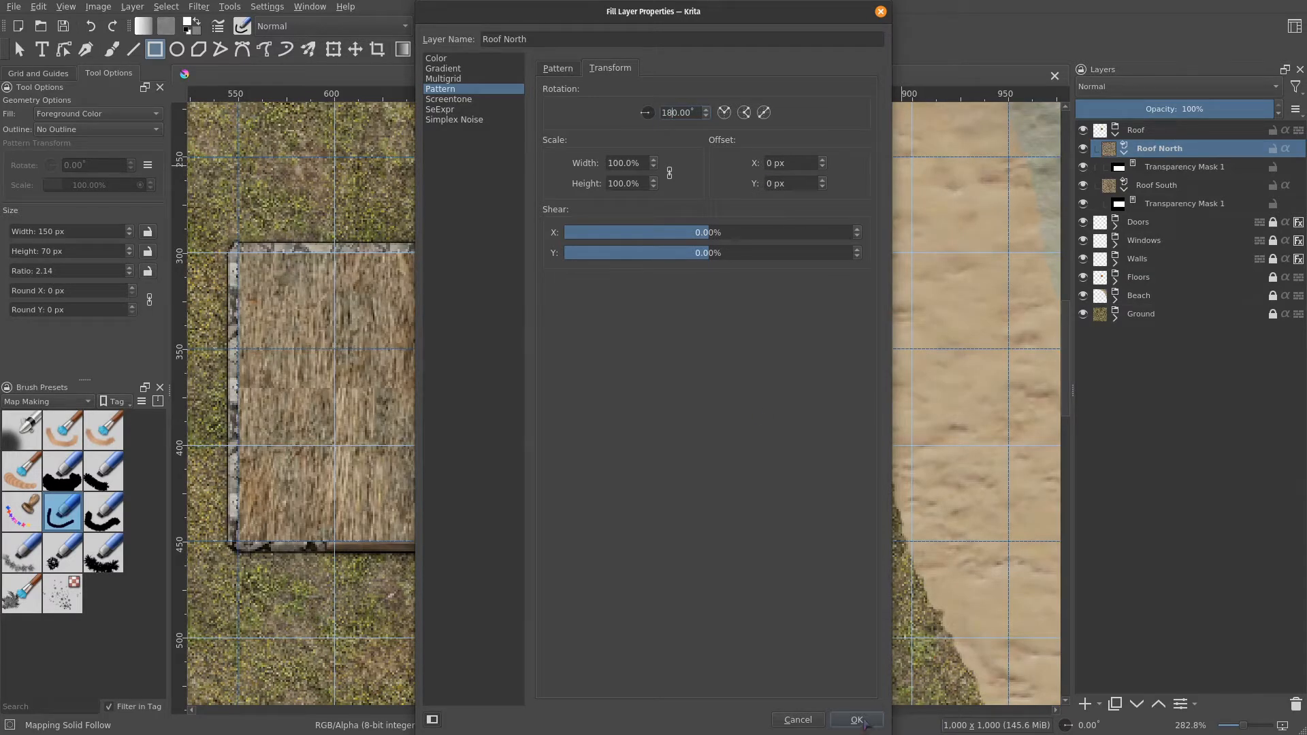
left_click(857, 720)
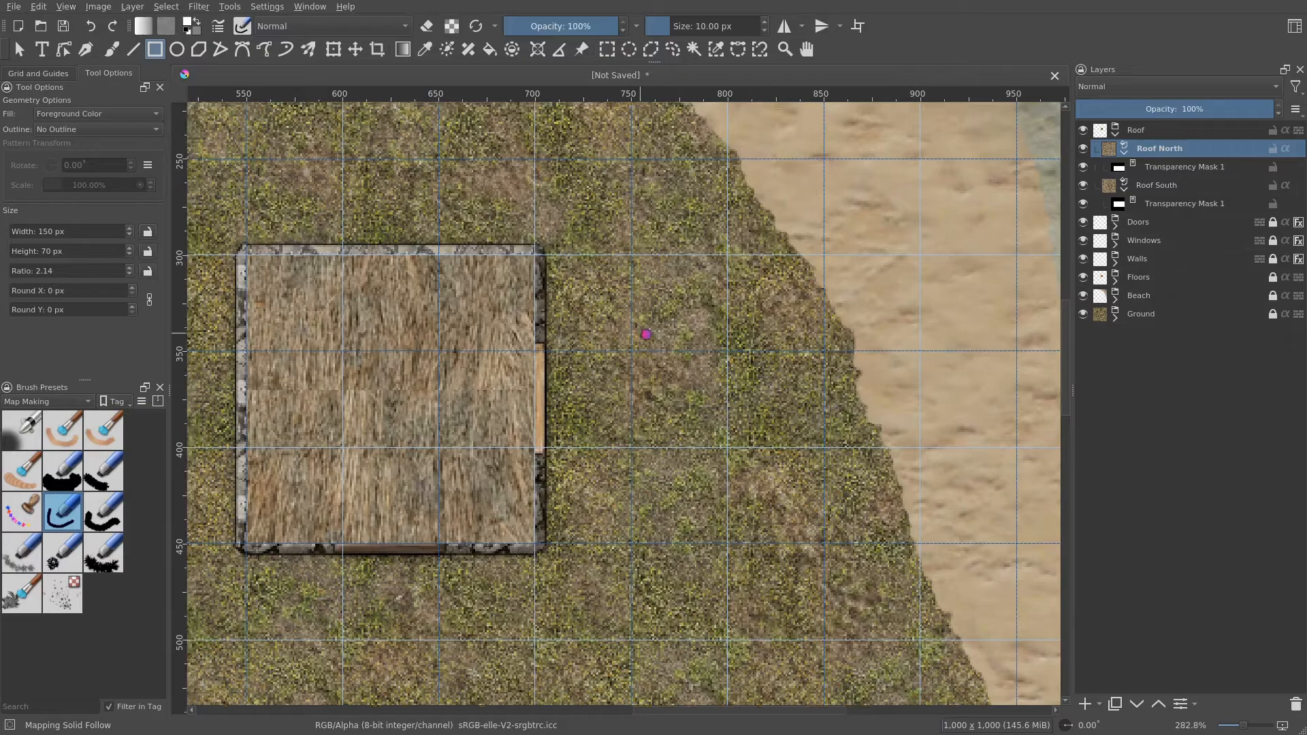
- Collapse the Roof North and Roof South layers to hide their transparency masks
left_click_drag(642, 334, 830, 328)
scroll(593, 393, "up", 3)
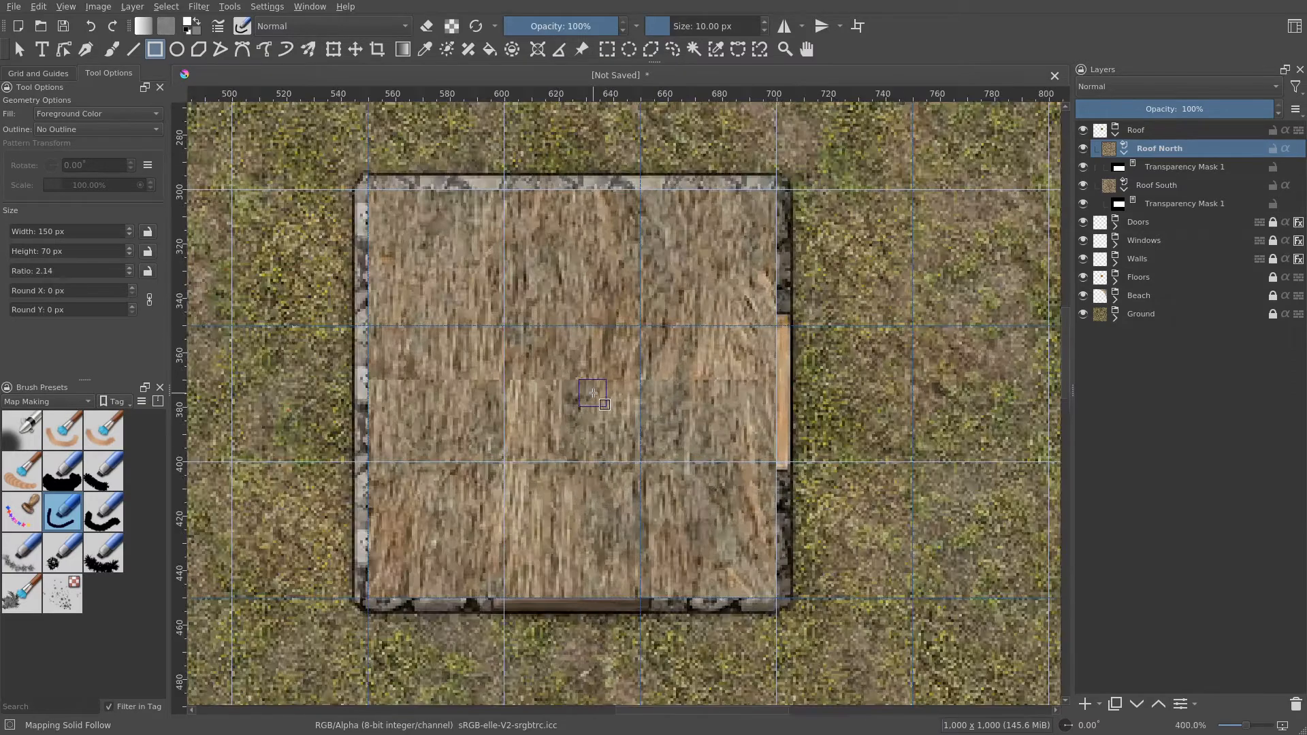
scroll(593, 393, "down", 3)
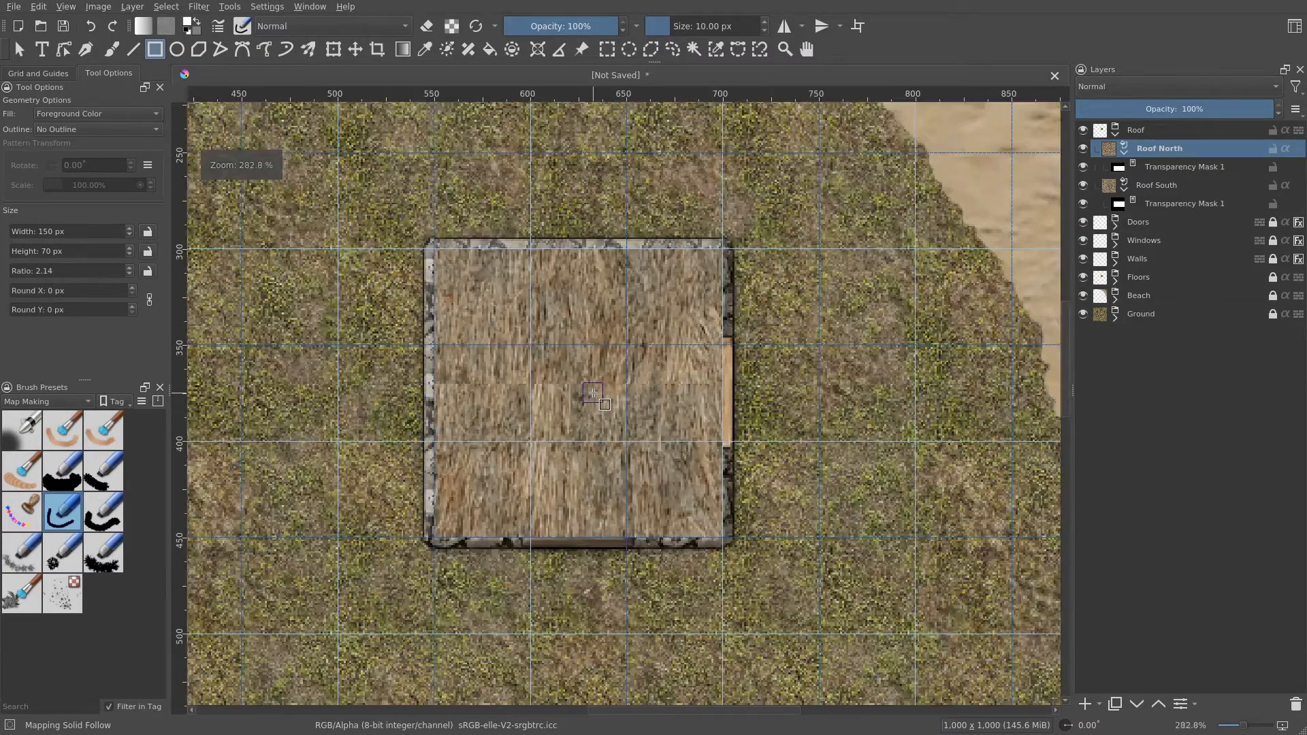
mouse_move(593, 393)
left_mouse_down()
mouse_move(641, 413)
mouse_move(614, 404)
left_mouse_up()
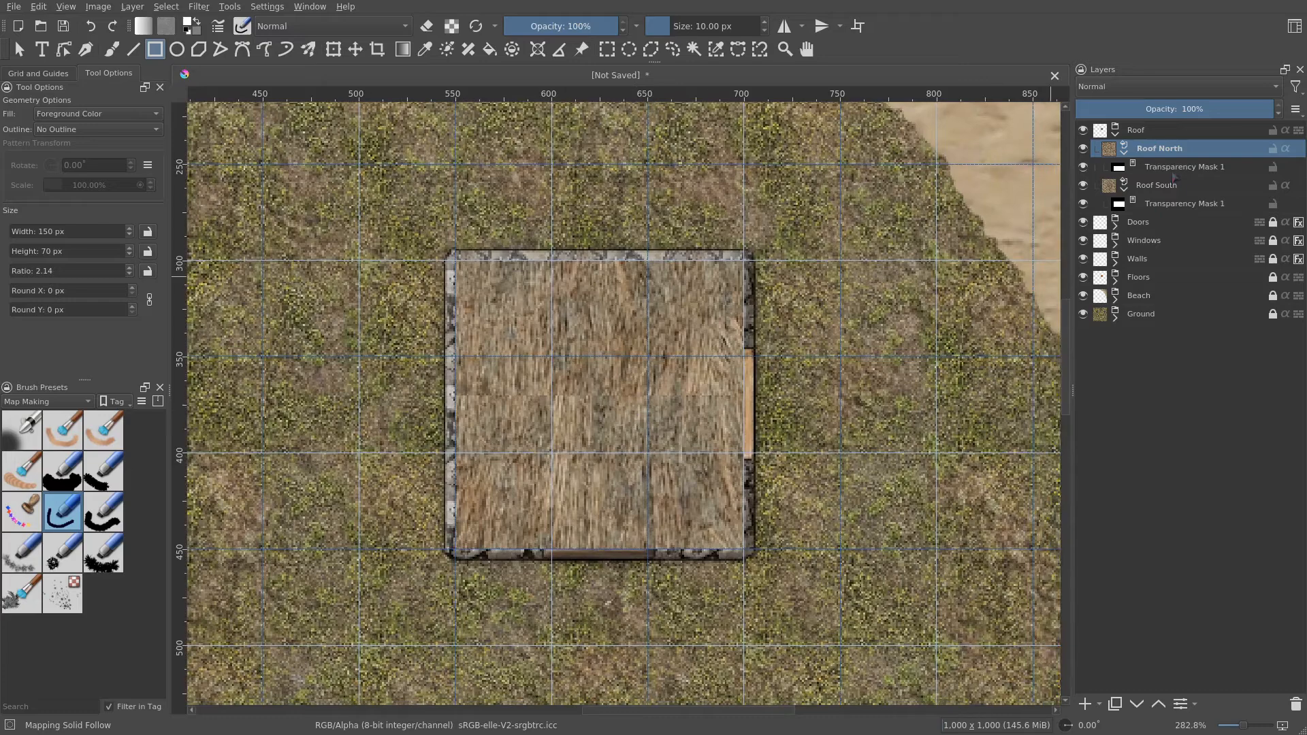
mouse_move(1174, 178)
mouse_move(1125, 156)
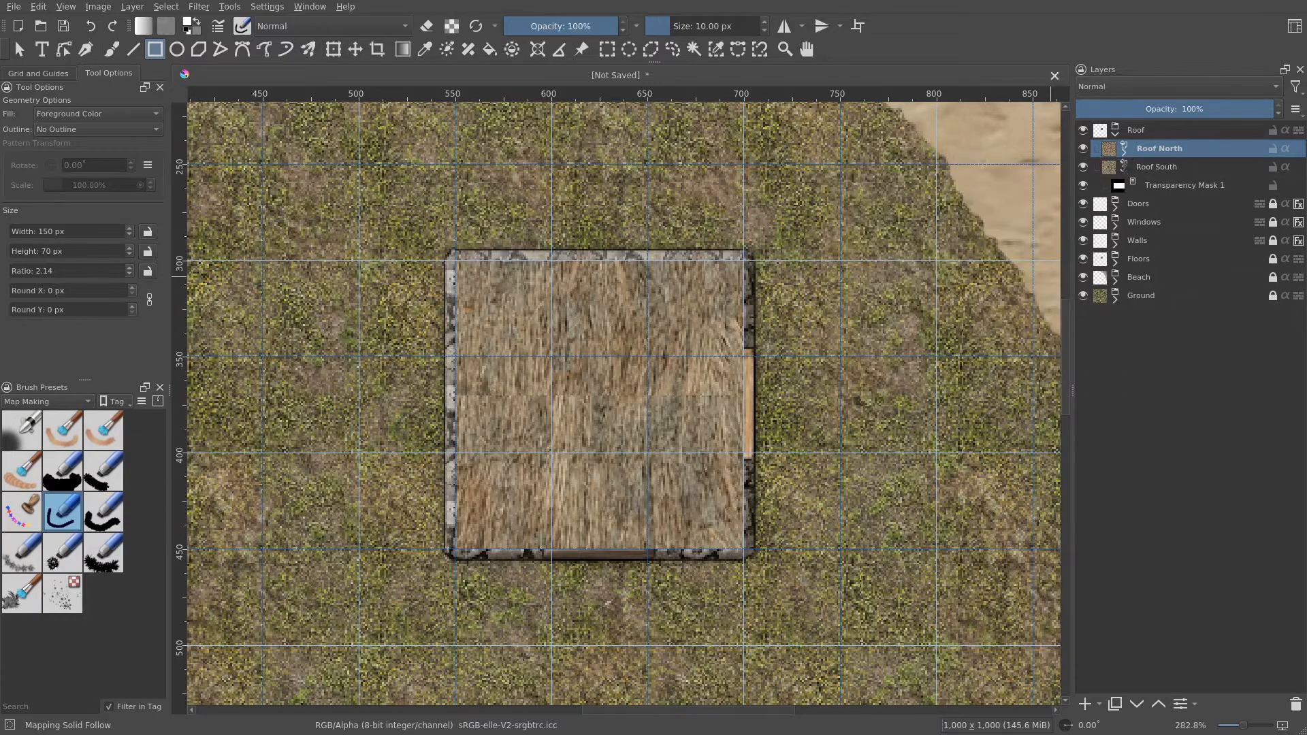
left_click(1126, 153)
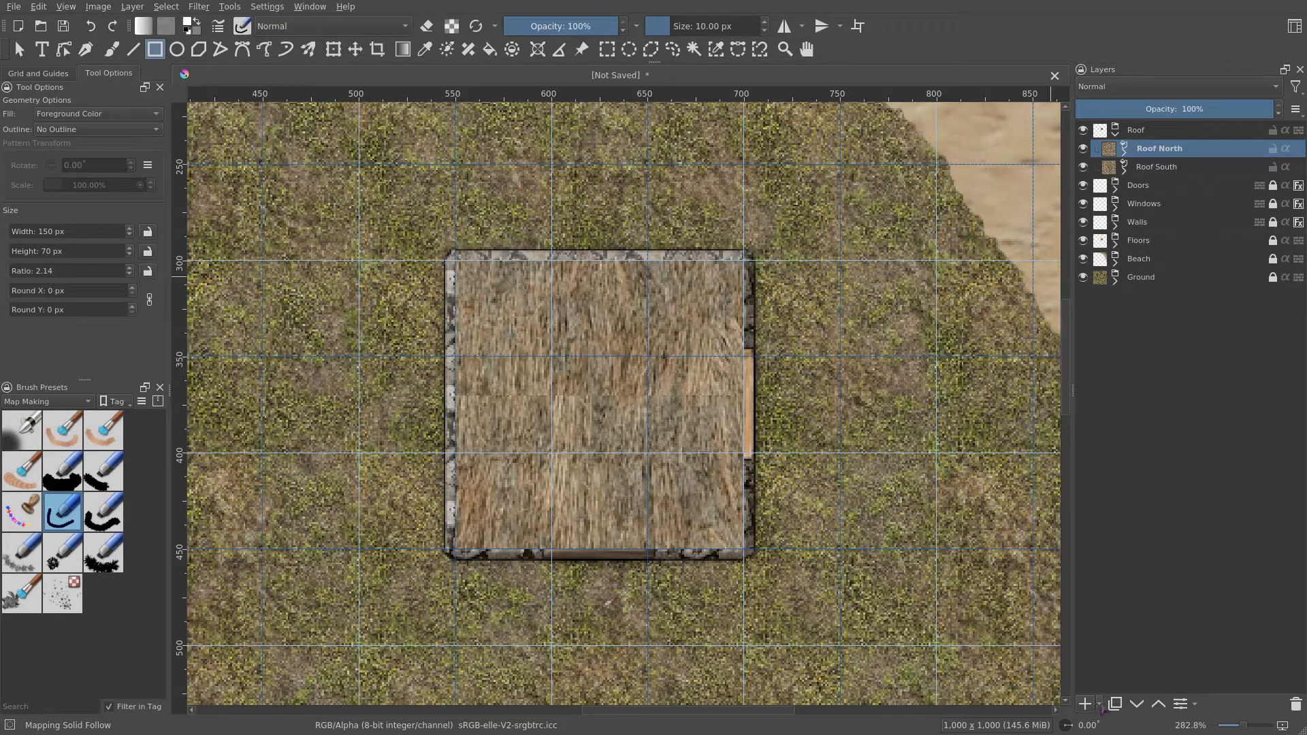
- Add a new paint layer in the Roof group and name it Roof Shading
left_click(1099, 706)
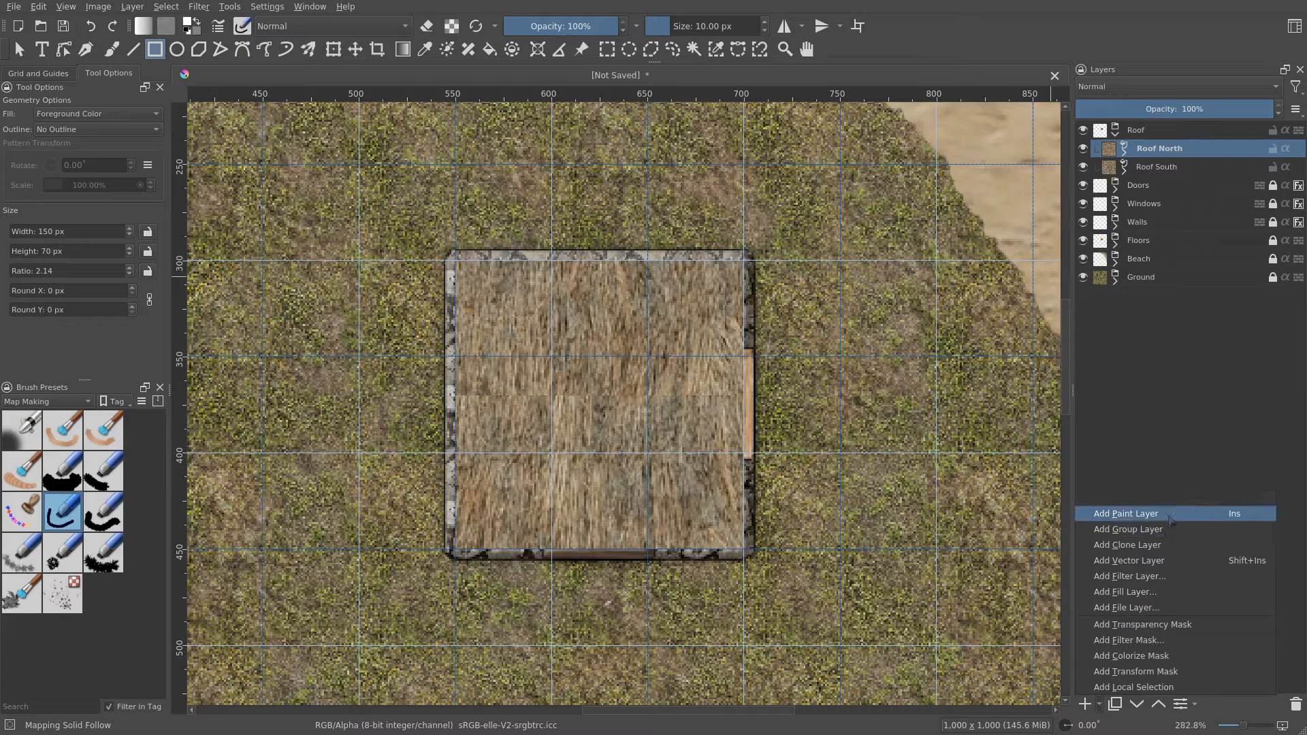
left_click(1154, 515)
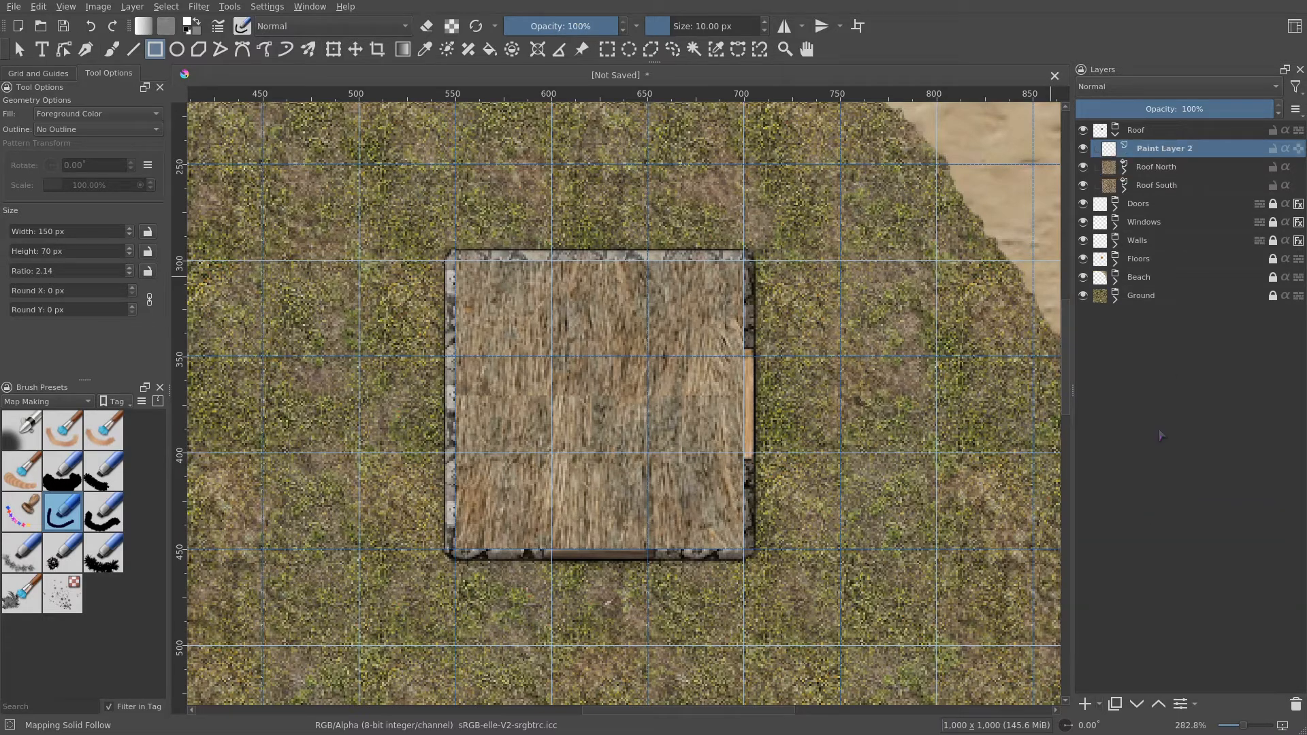
double_click(1190, 148)
type("Roof Shading")
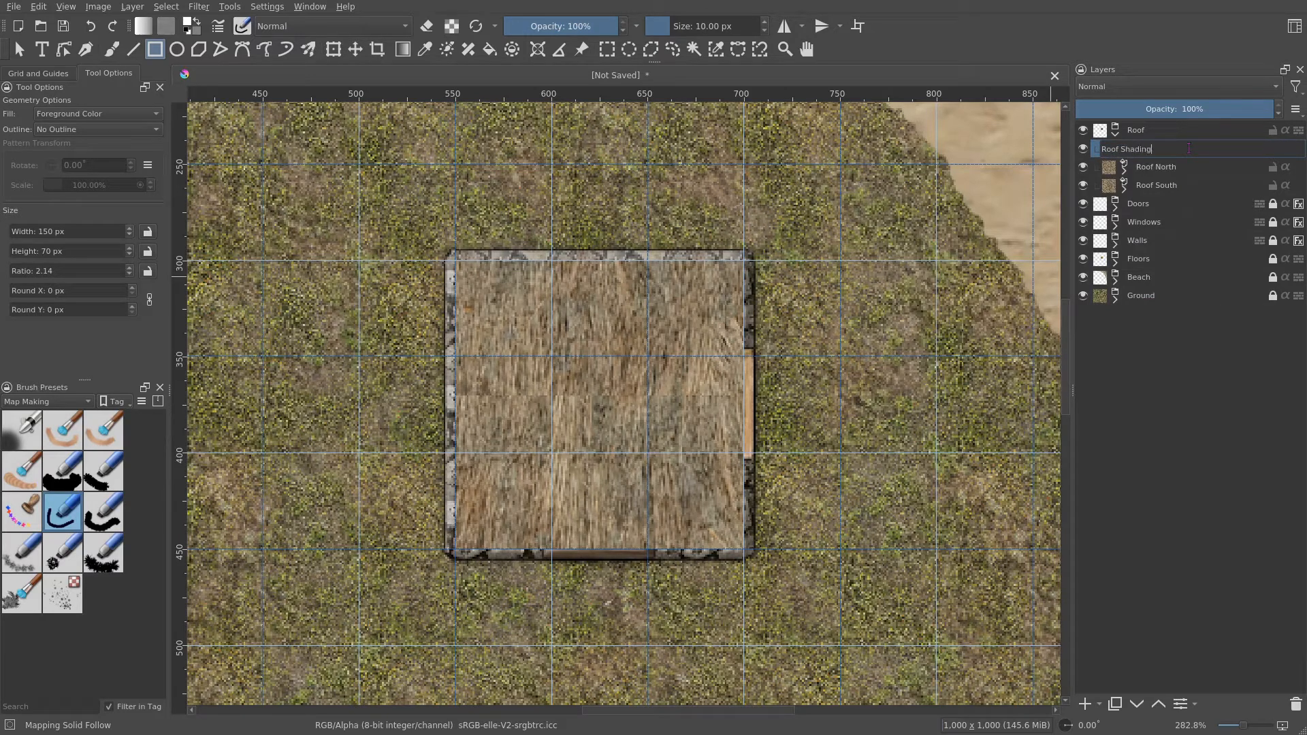
key("Return")
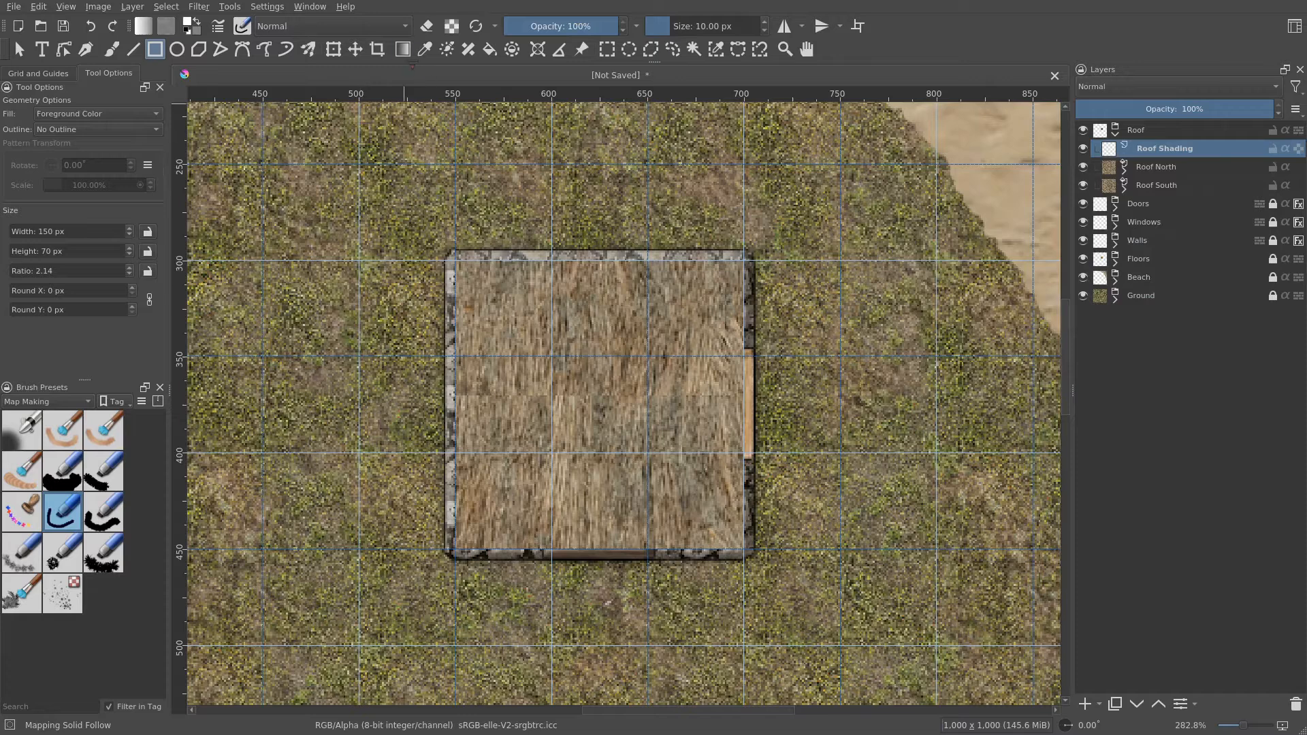
- Draw a vertical bi-linear gradient across the room on the Roof Shading layer
left_click(405, 52)
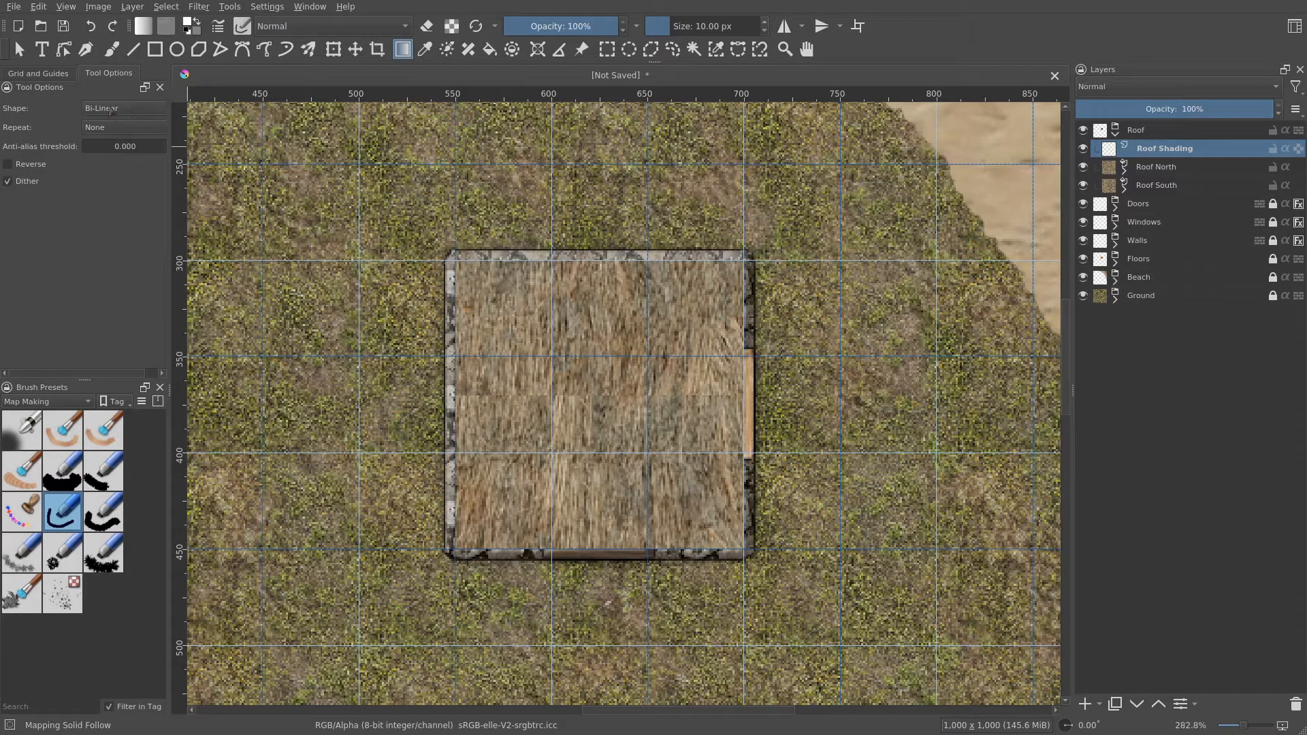
left_click_drag(703, 423, 678, 362)
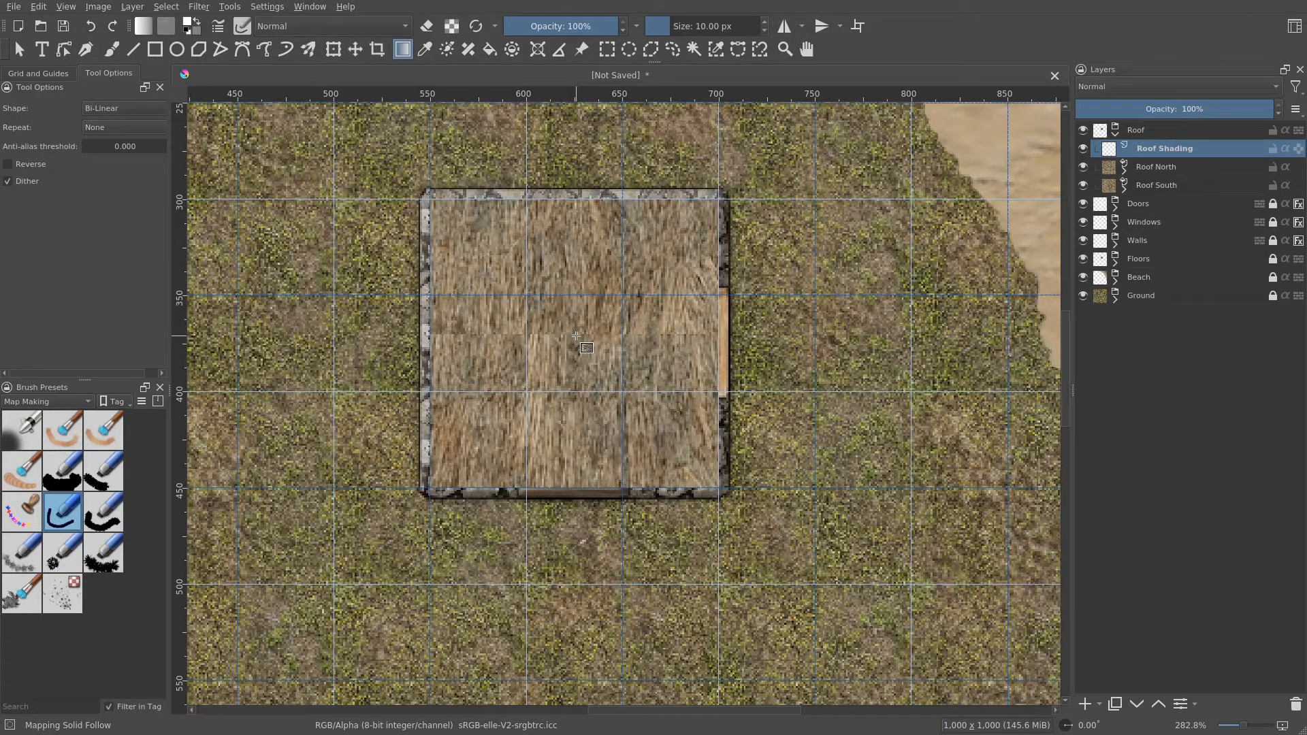
left_click_drag(576, 336, 578, 489)
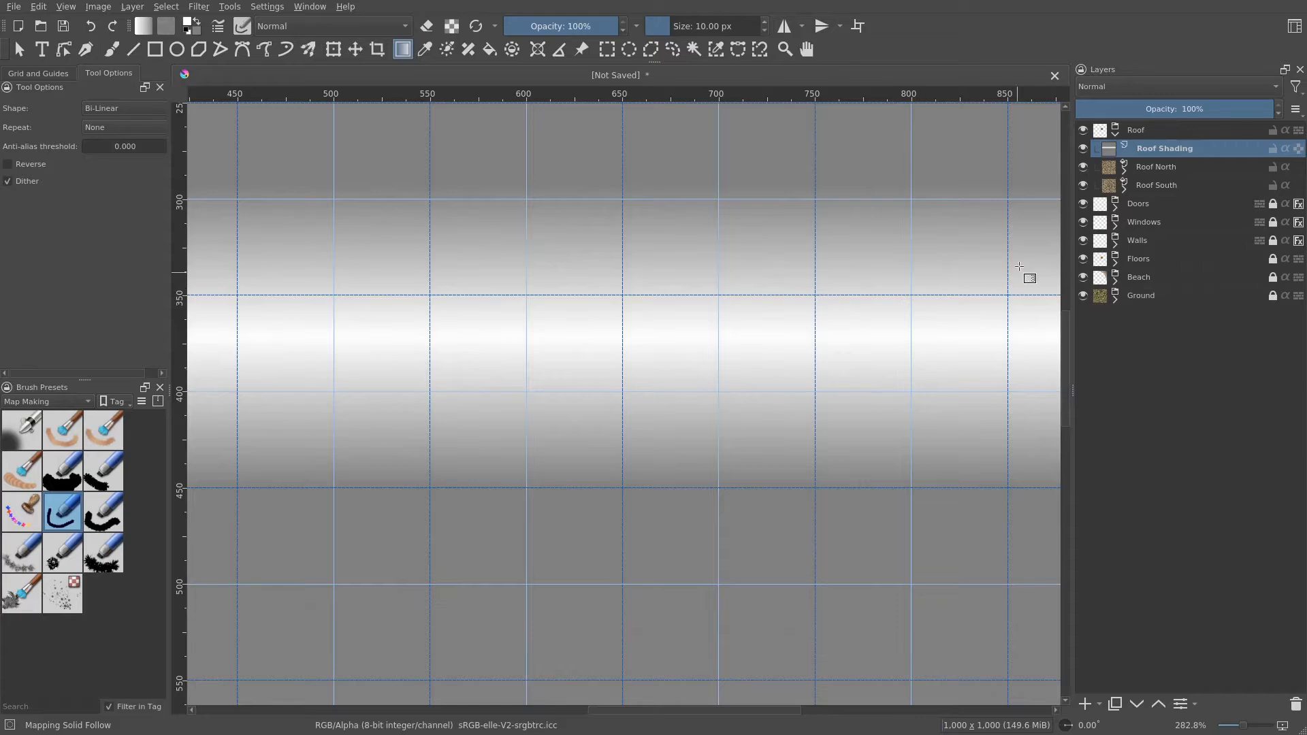
- Clip Roof Shading to the roof layers below and set its blend mode to Multiply
left_click(1284, 149)
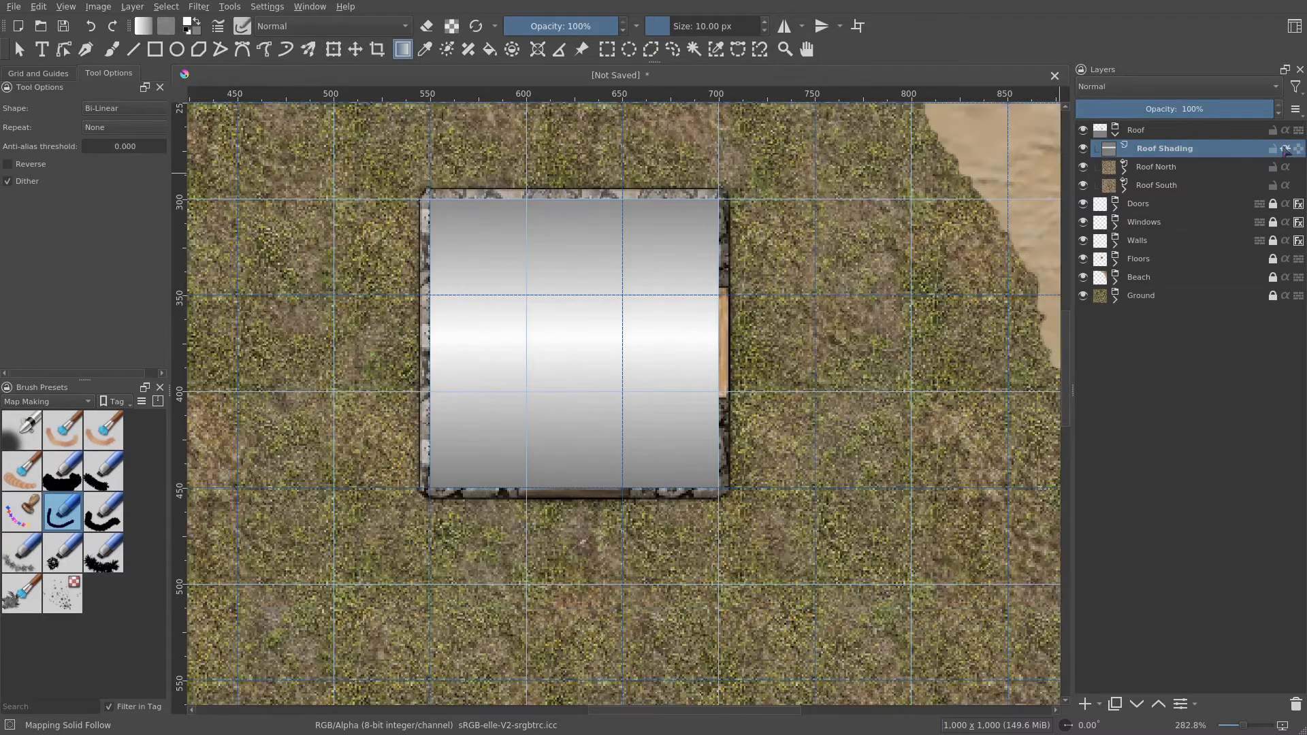
left_click(1149, 87)
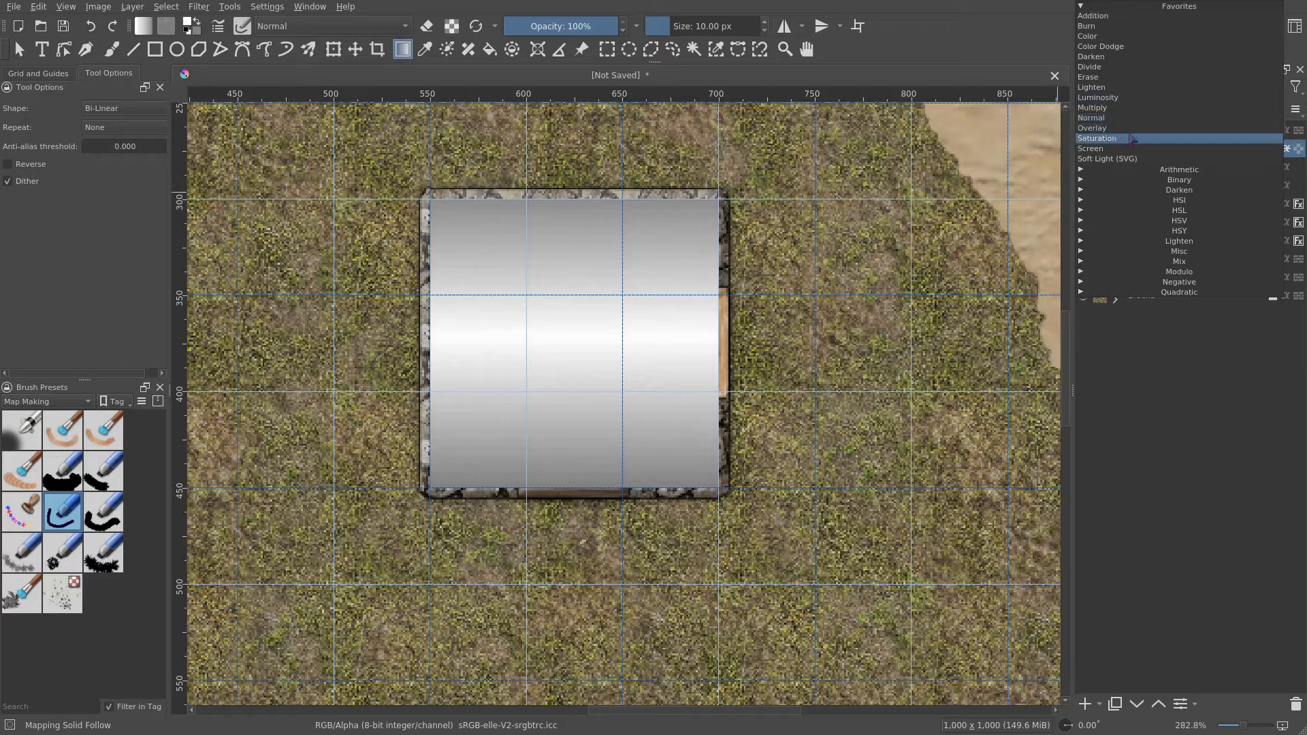
left_click(1127, 129)
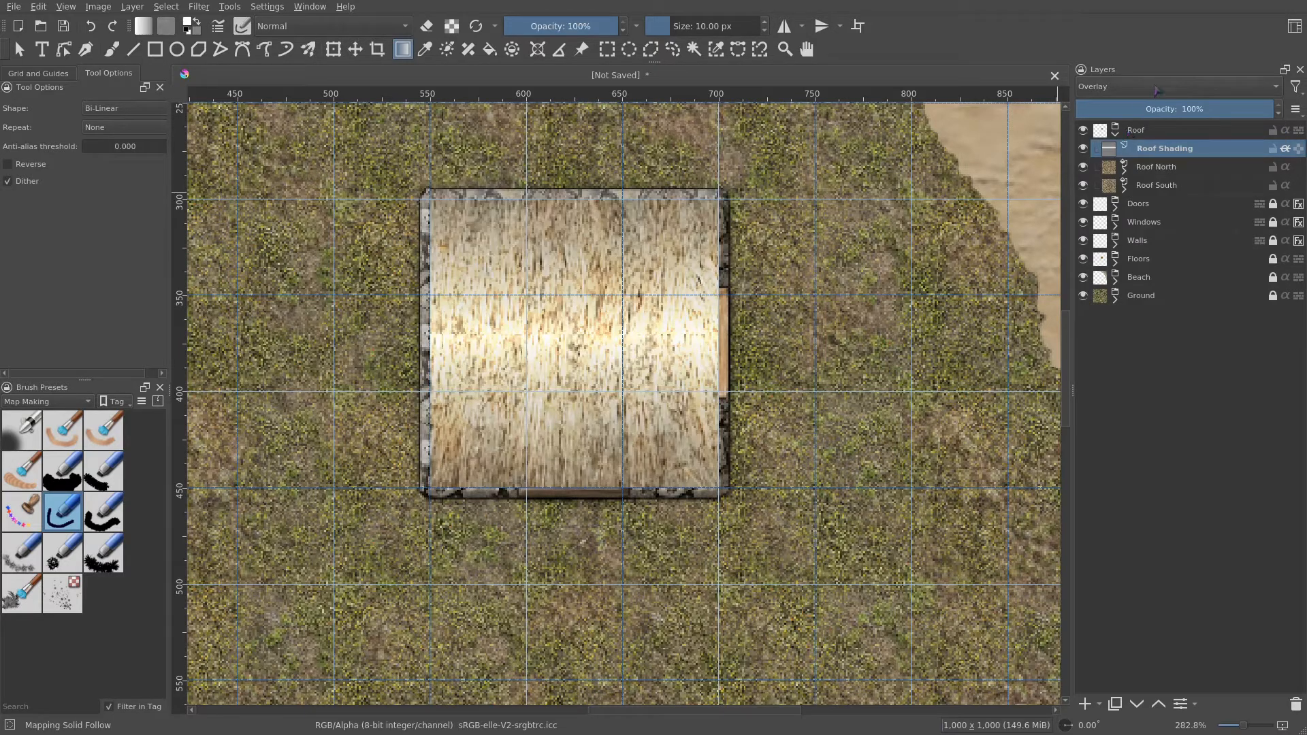
left_click(1157, 90)
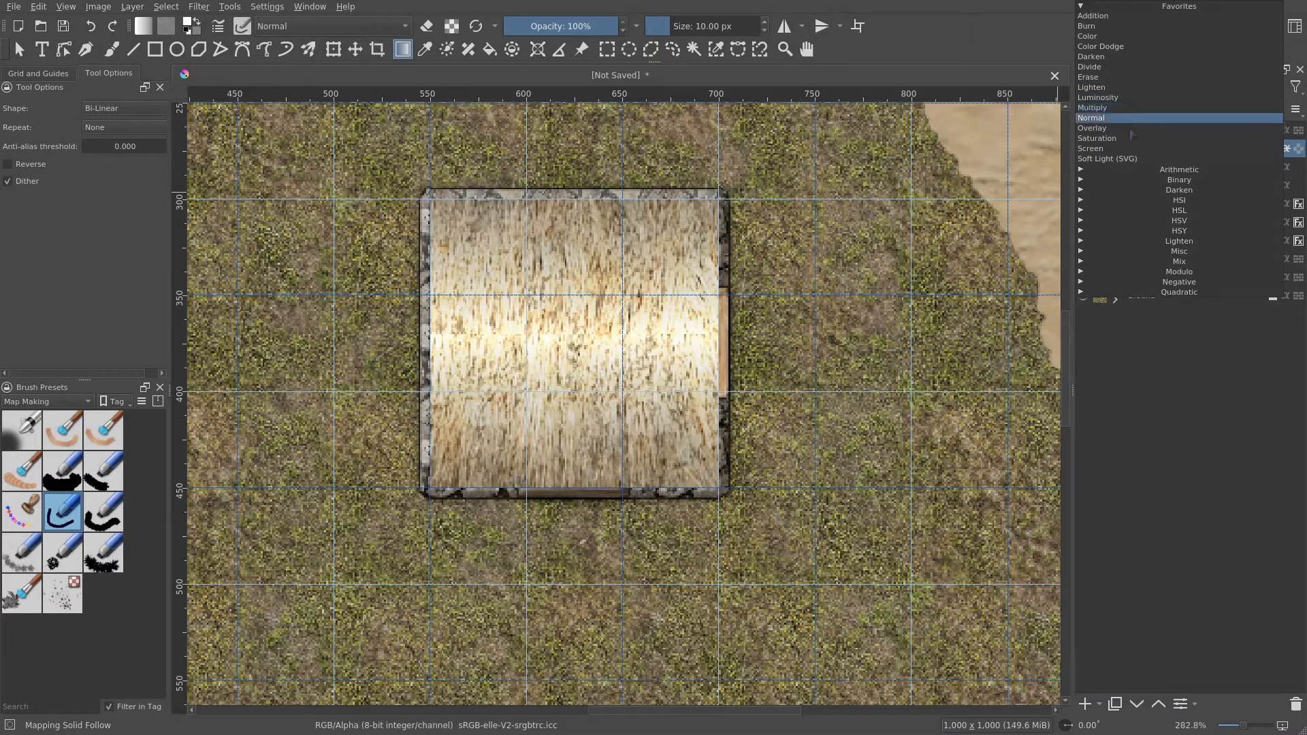
left_click(1142, 109)
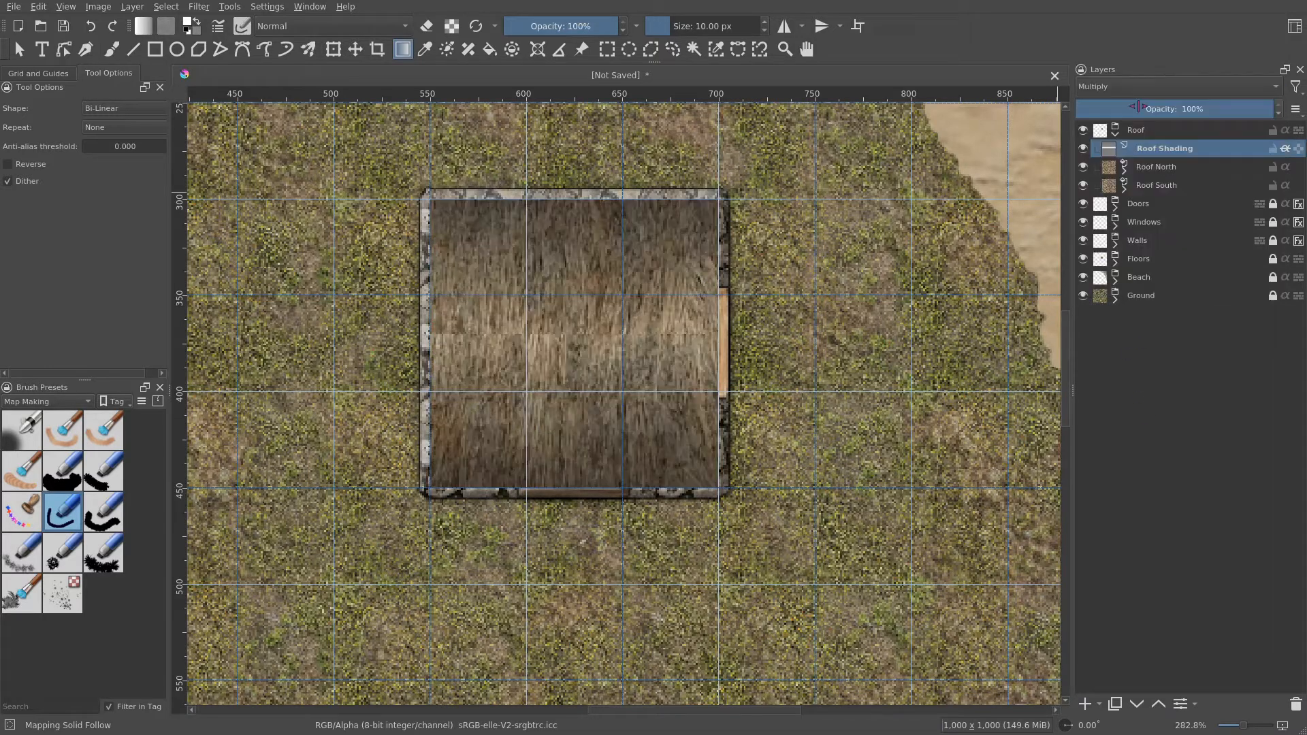
- Lower the Roof Shading layer's opacity to about 70%
left_click_drag(842, 260, 872, 323)
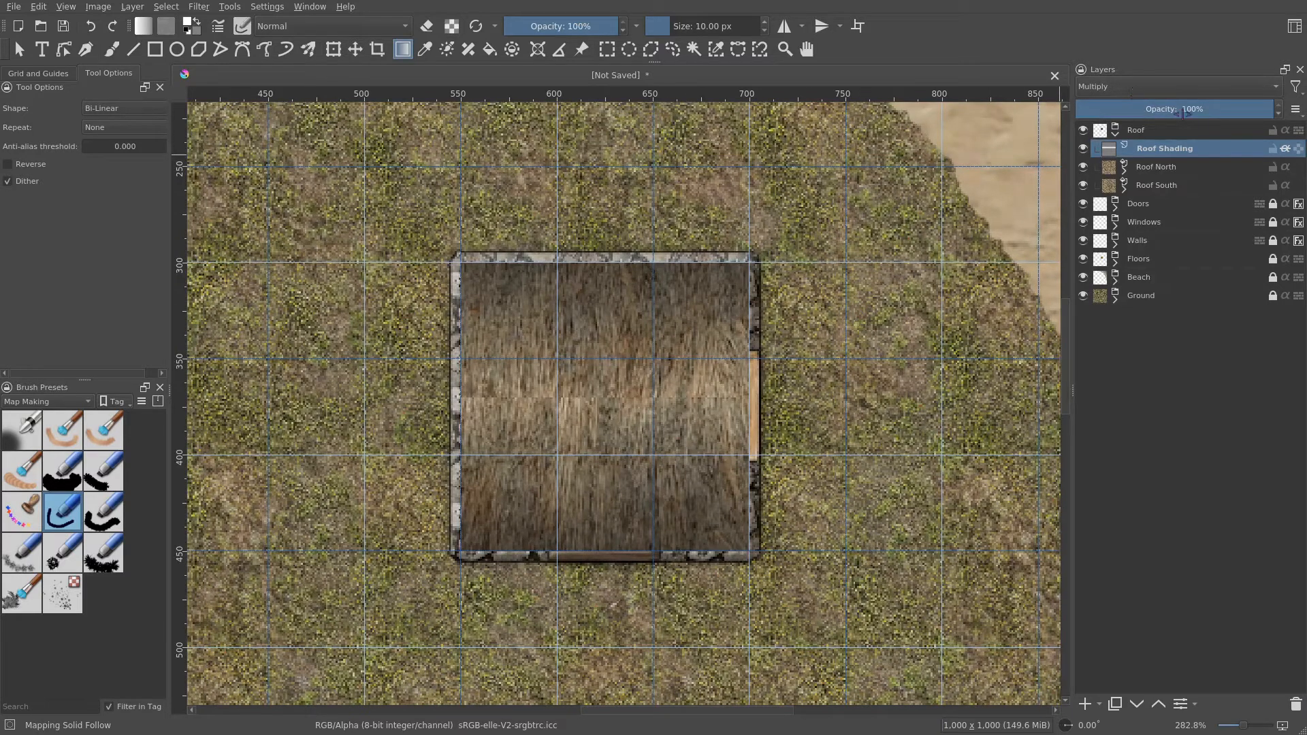
left_click_drag(1185, 112, 1214, 103)
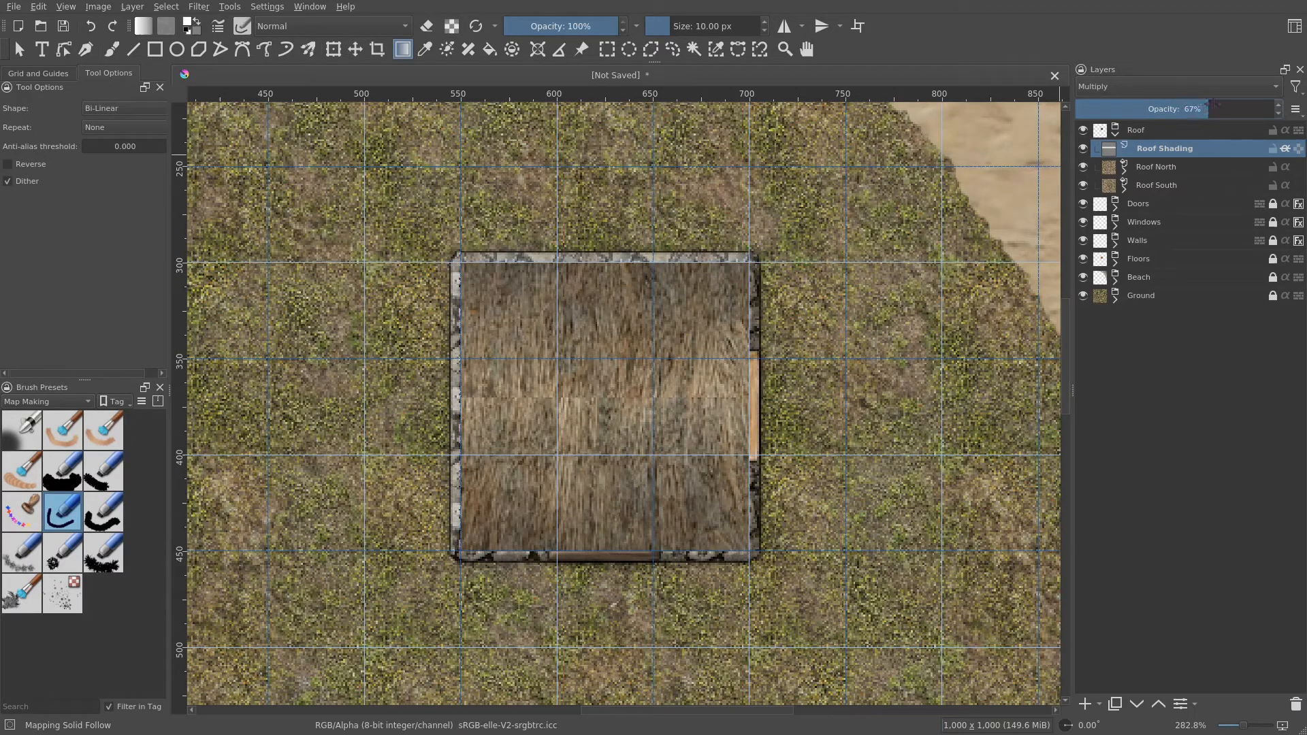
- Collapse the Roof group in the layer stack
scroll(738, 288, "down", 2)
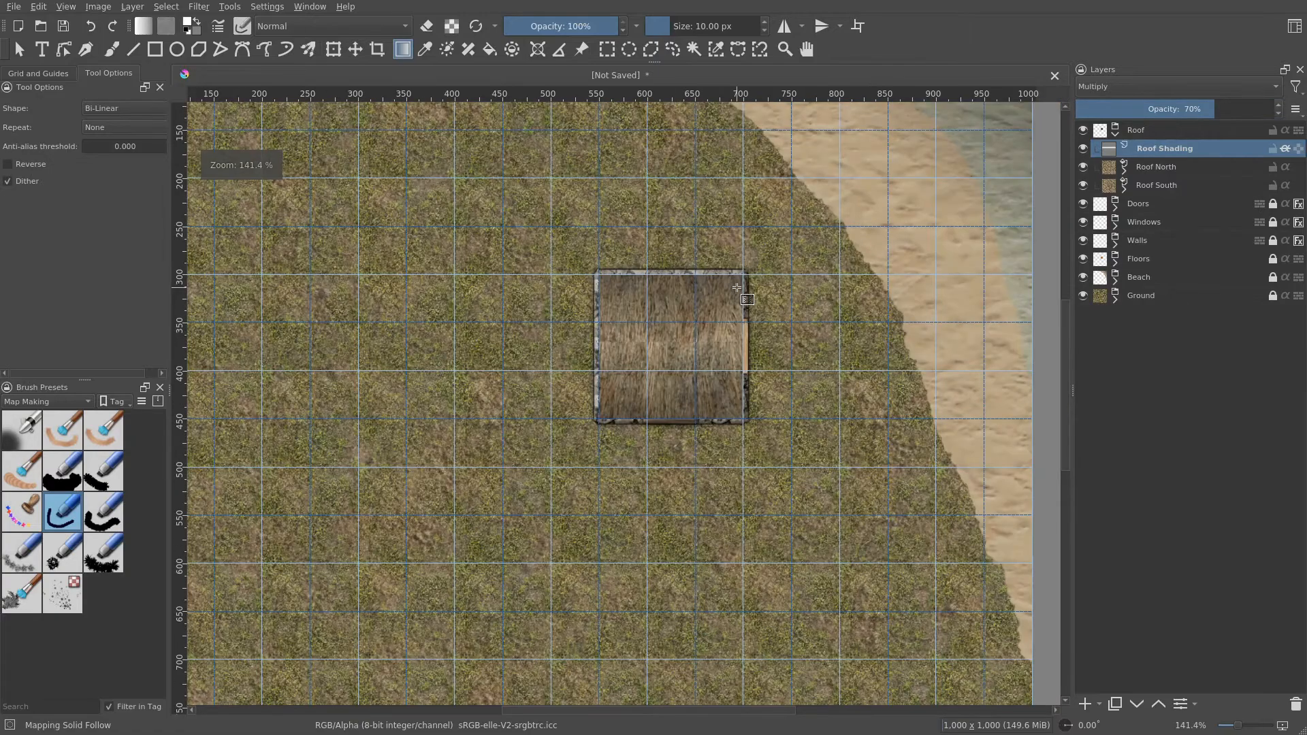
scroll(738, 288, "down", 1)
scroll(755, 348, "up", 2)
left_click_drag(822, 269, 822, 375)
scroll(712, 475, "up", 1)
scroll(728, 469, "down", 1)
left_click_drag(753, 468, 793, 423)
scroll(729, 434, "up", 2)
scroll(729, 434, "down", 3)
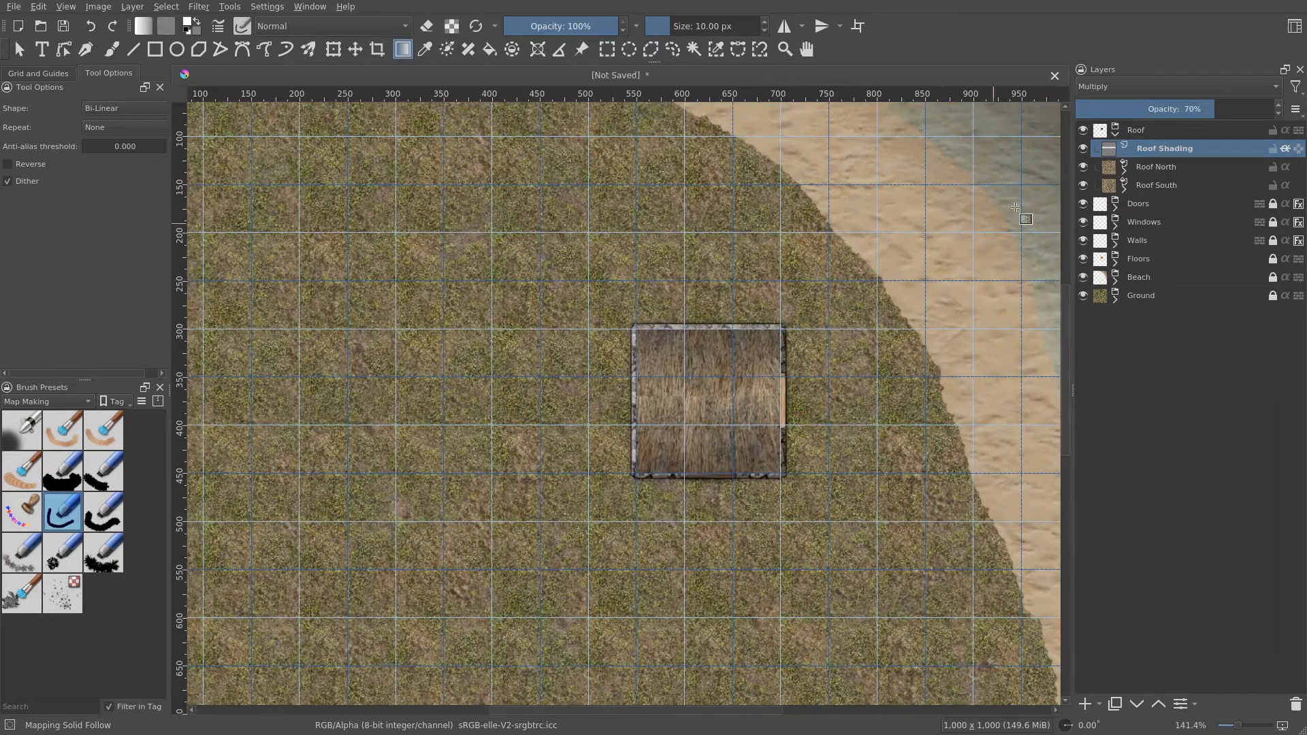
left_click(1142, 129)
left_click(1116, 135)
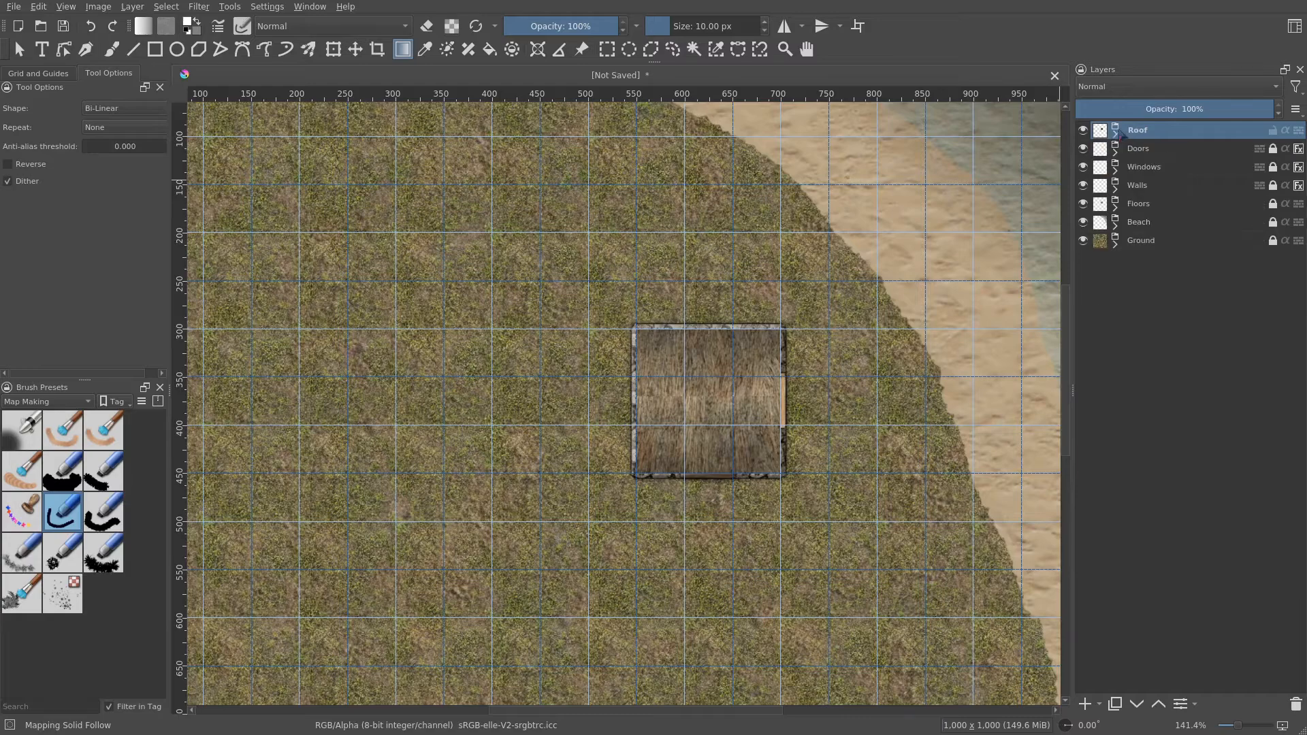
- Turn off the grid display in the Grid and Guides settings
scroll(843, 284, "down", 1)
left_click_drag(807, 346, 781, 306)
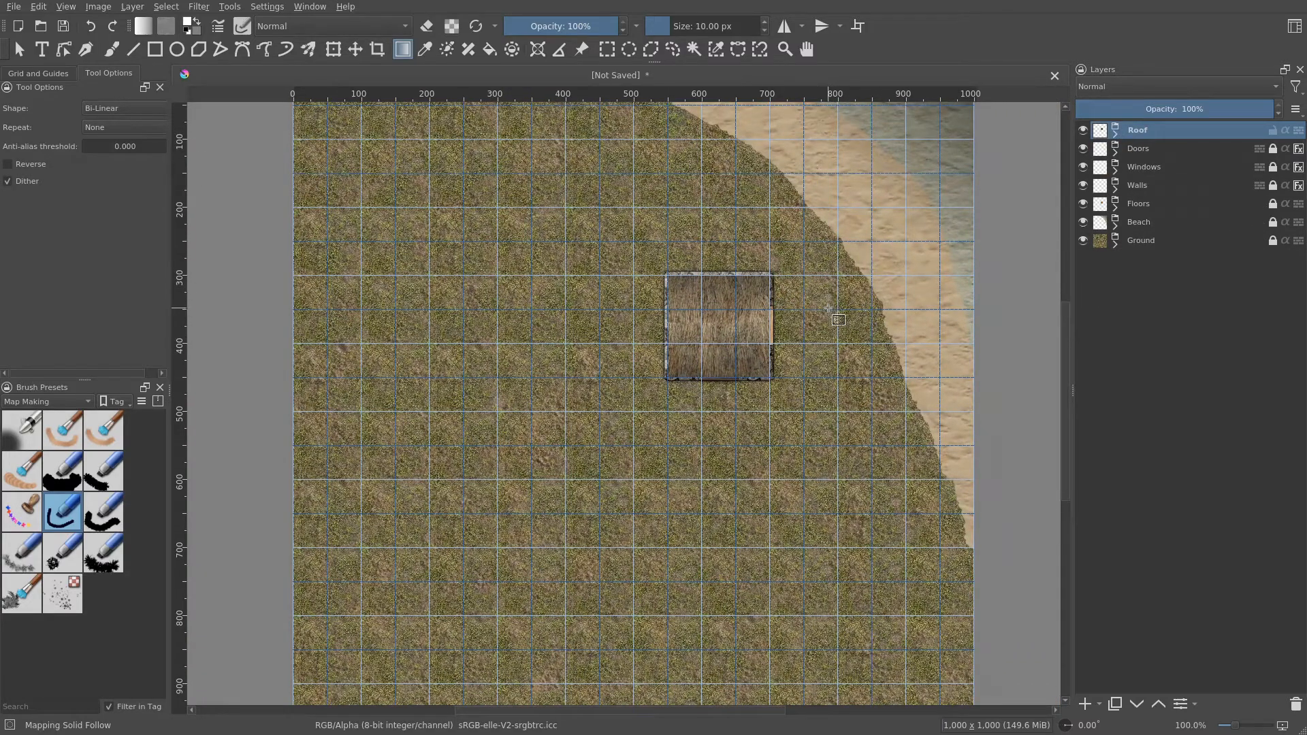
left_click(34, 74)
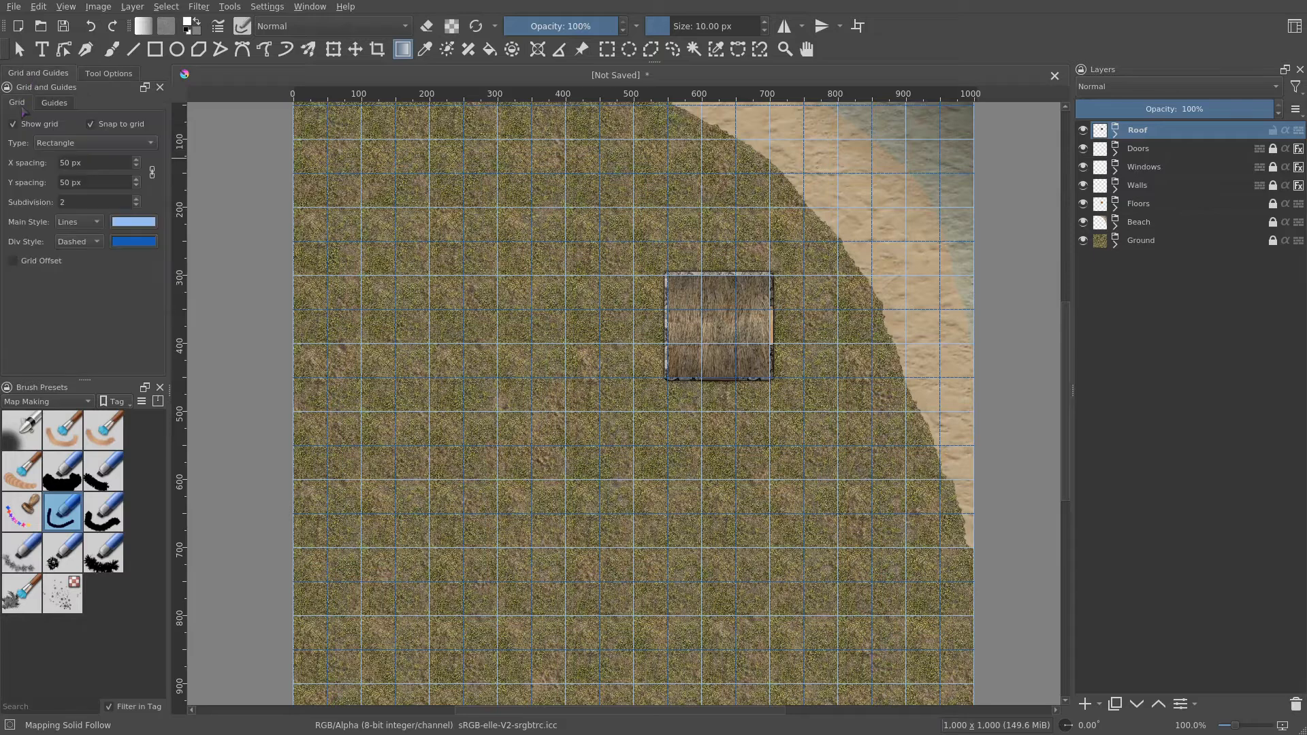
left_click(24, 126)
- Switch to the brush tool and add a new group layer above Roof
left_click(110, 49)
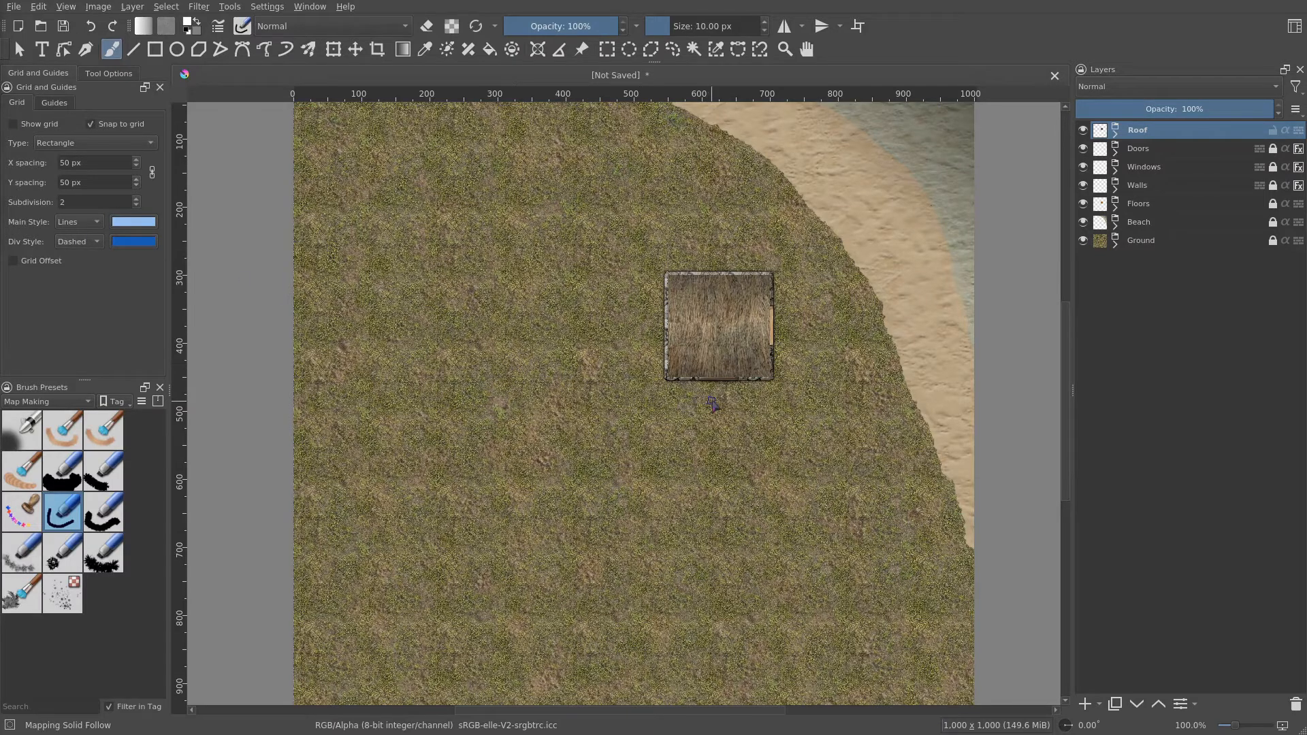
left_click_drag(816, 450, 885, 330)
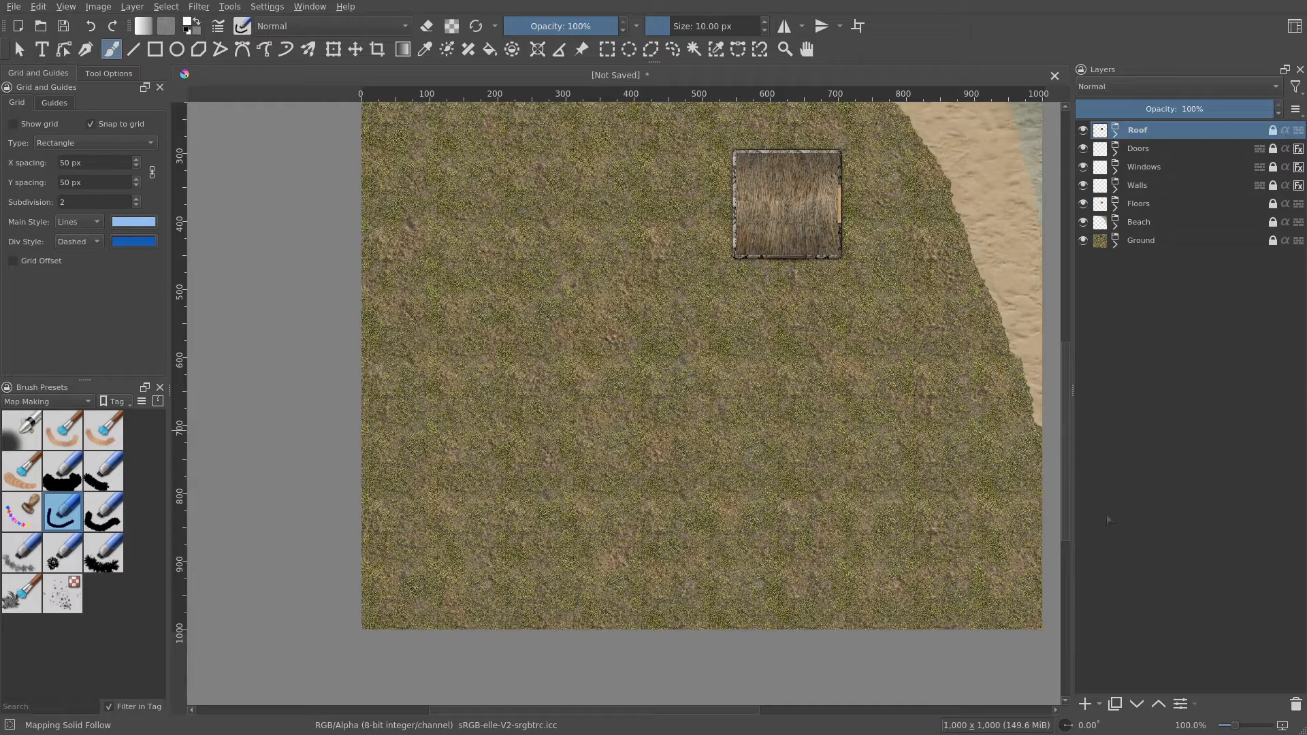
left_click(1100, 705)
left_click(1146, 529)
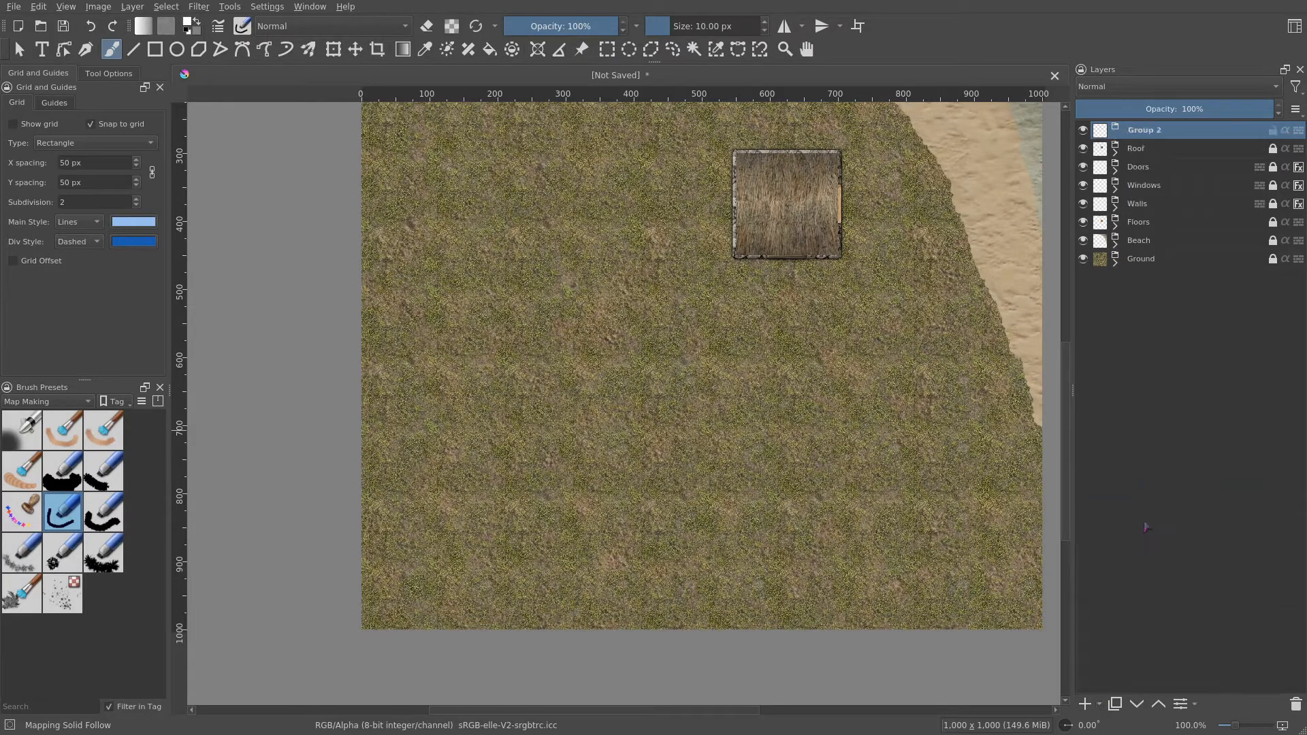
- Move the new group below Roof and rename it Mountain
left_click_drag(1169, 129, 1157, 154)
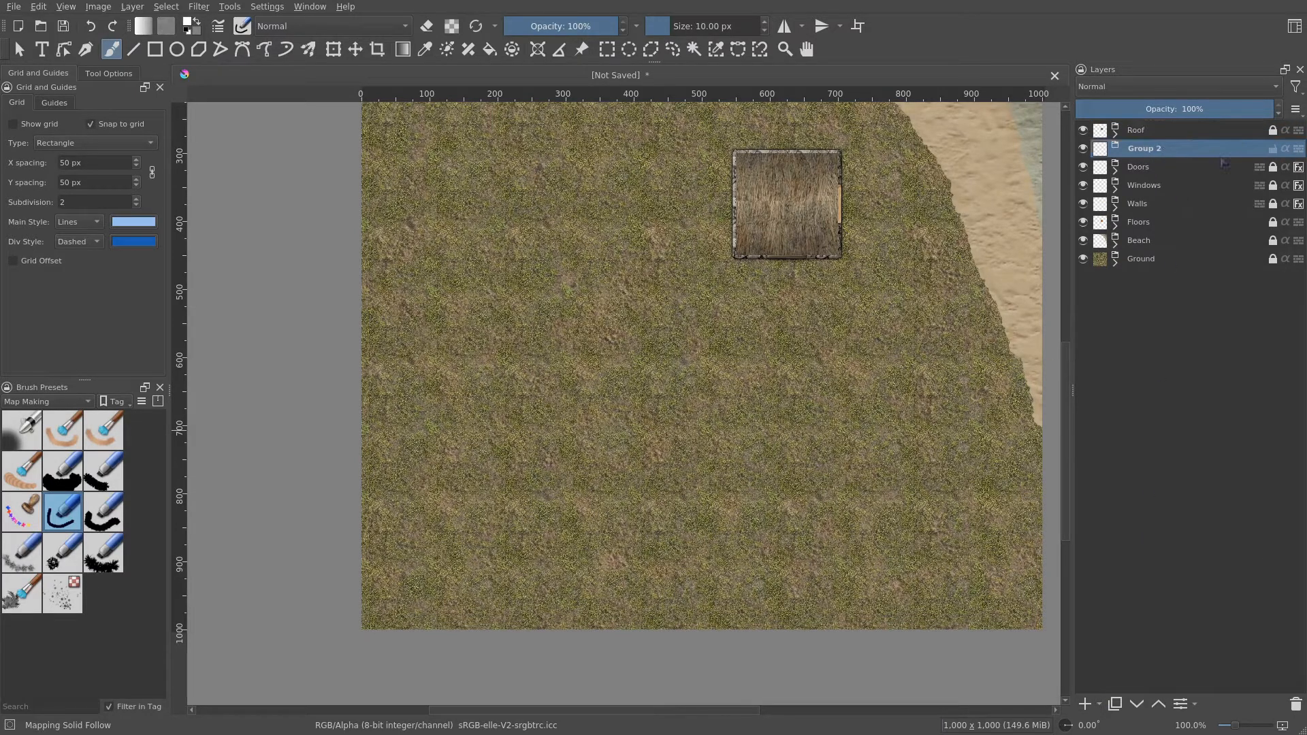
double_click(1157, 149)
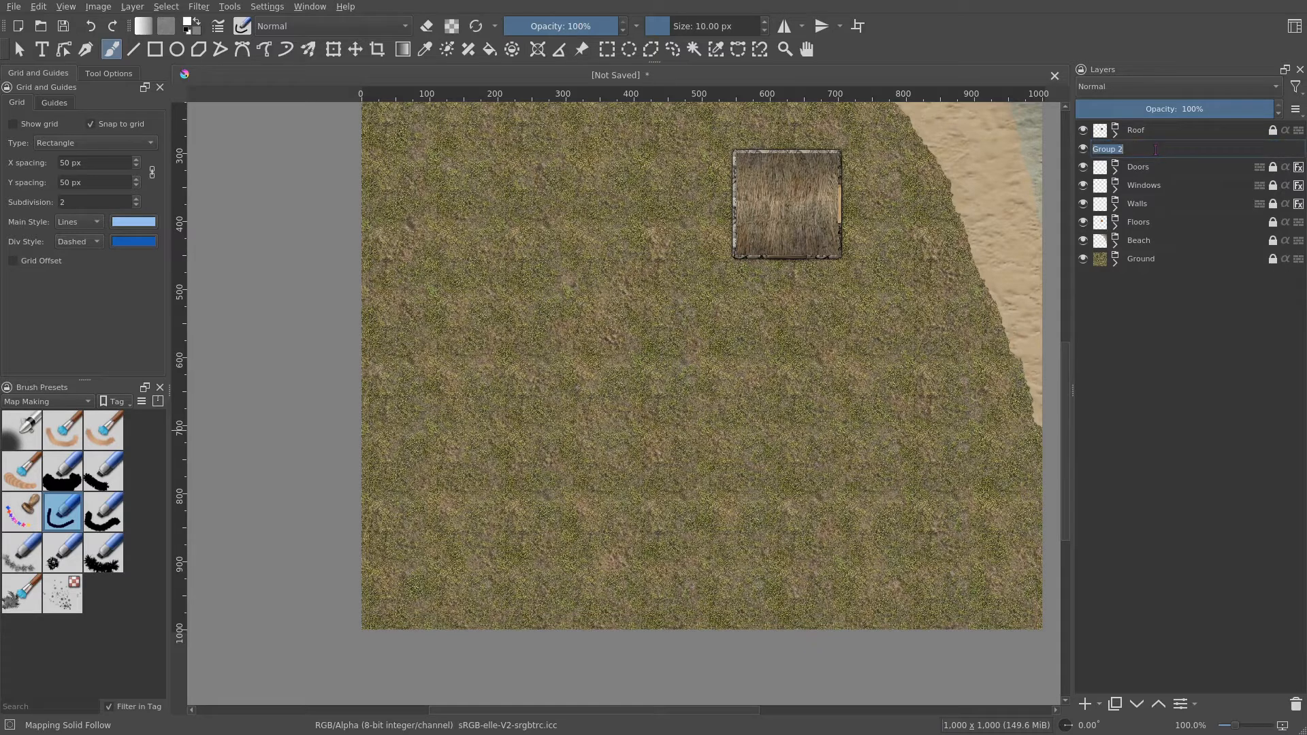
type("Mountain")
key("Return")
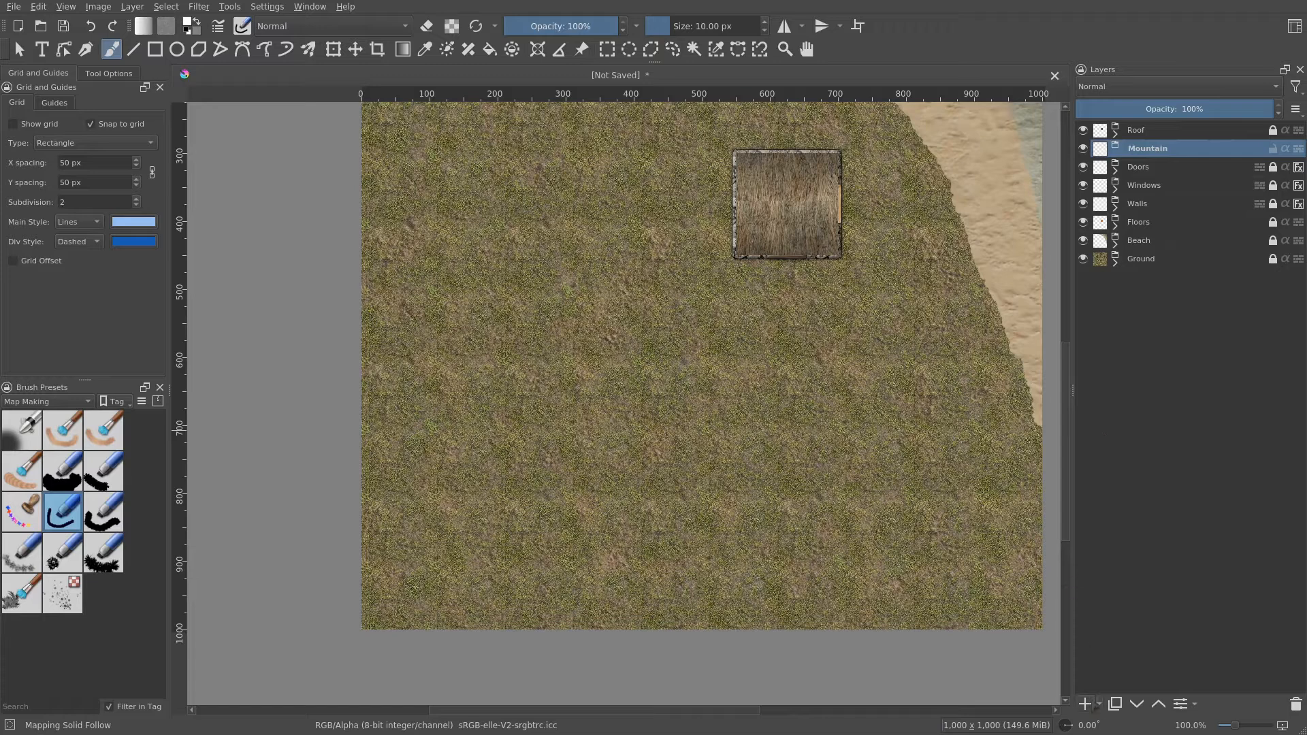
- Add a pattern fill layer inside the Mountain group using the rpg_stone_black rock texture
left_click(1100, 706)
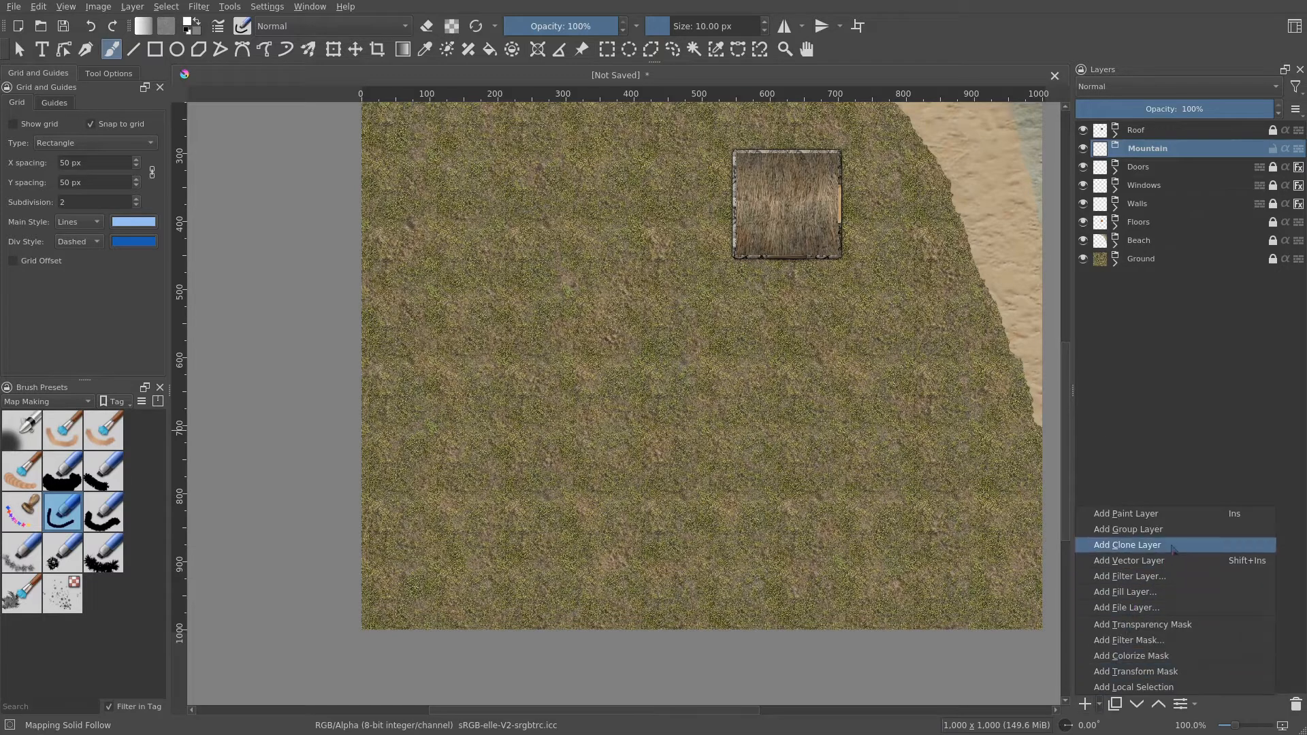
left_click(1166, 592)
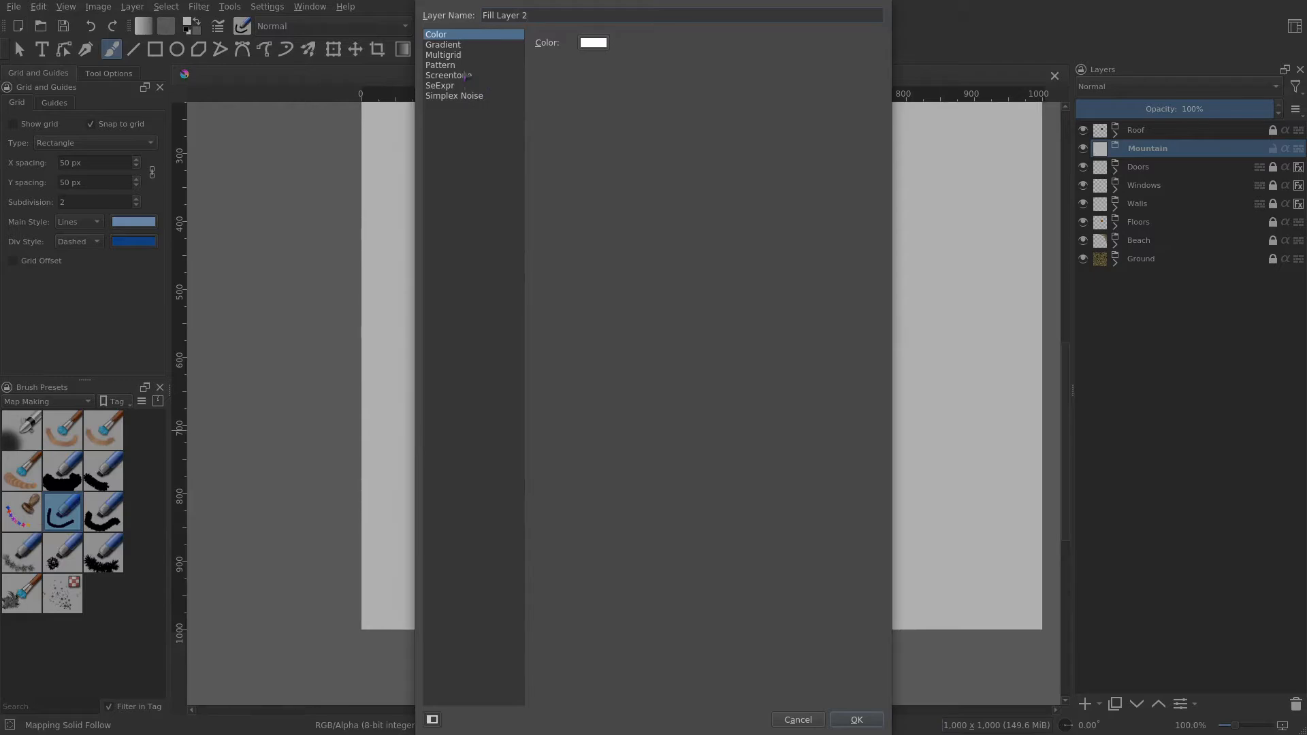
left_click(463, 66)
scroll(683, 357, "down", 10)
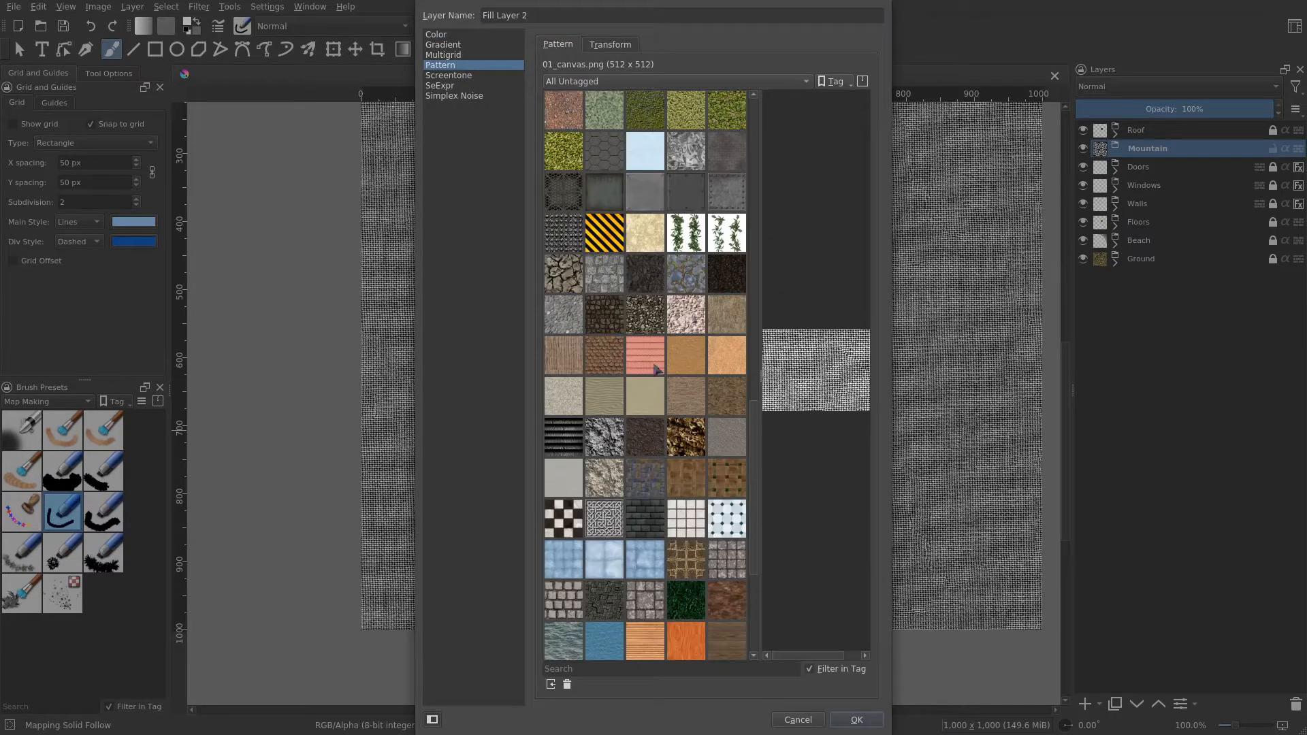
left_click(684, 320)
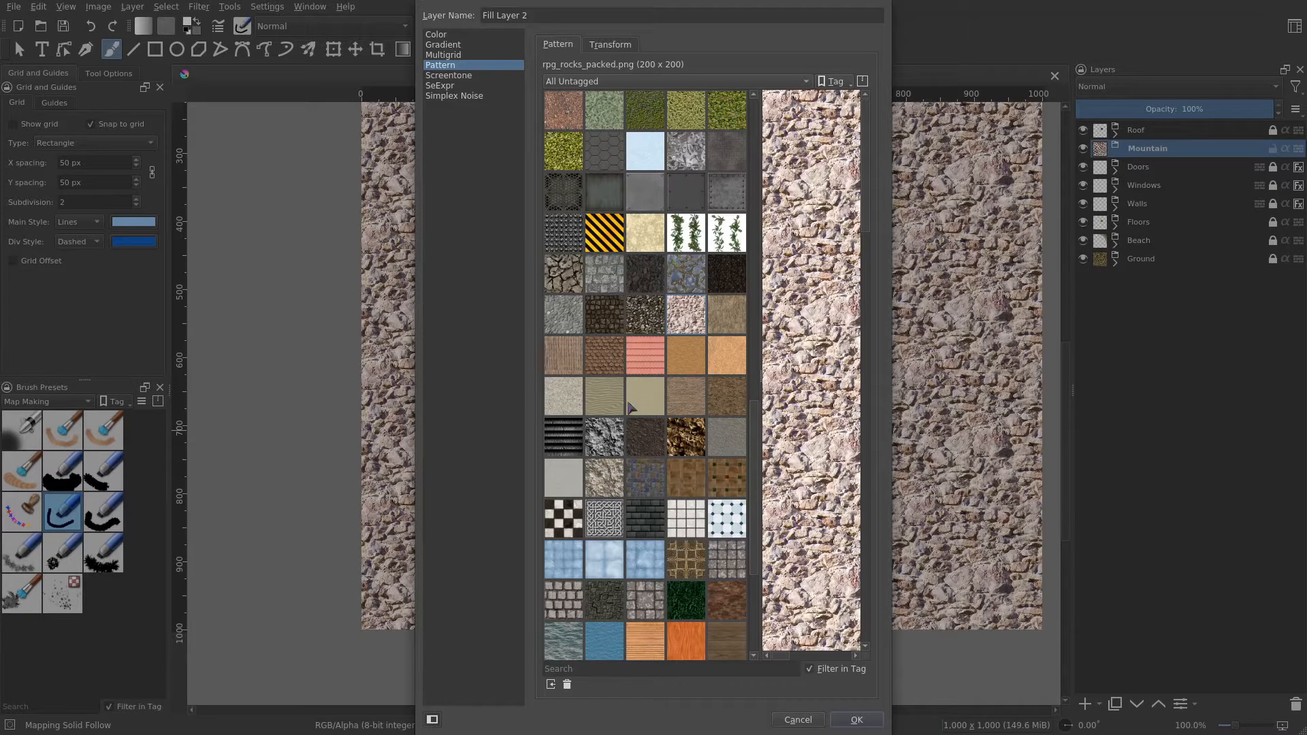
left_click(616, 443)
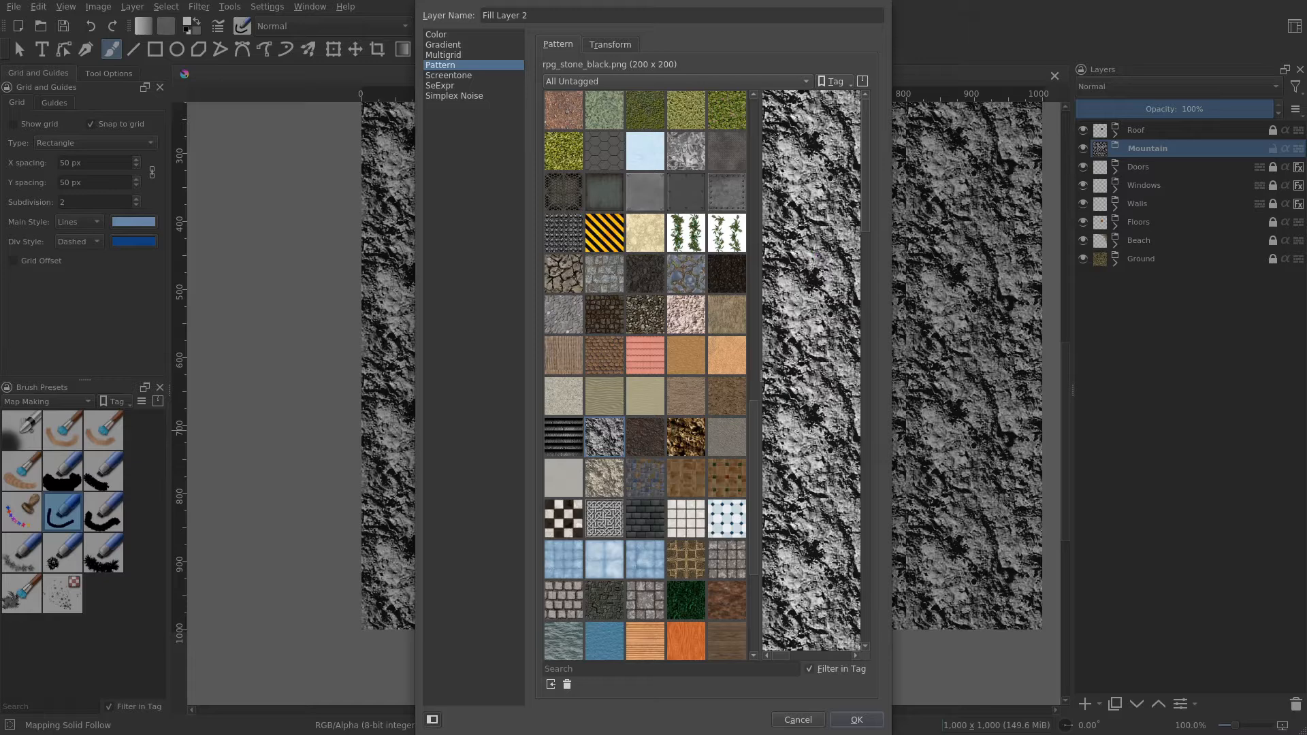
left_click(868, 723)
left_click_drag(782, 365, 831, 362)
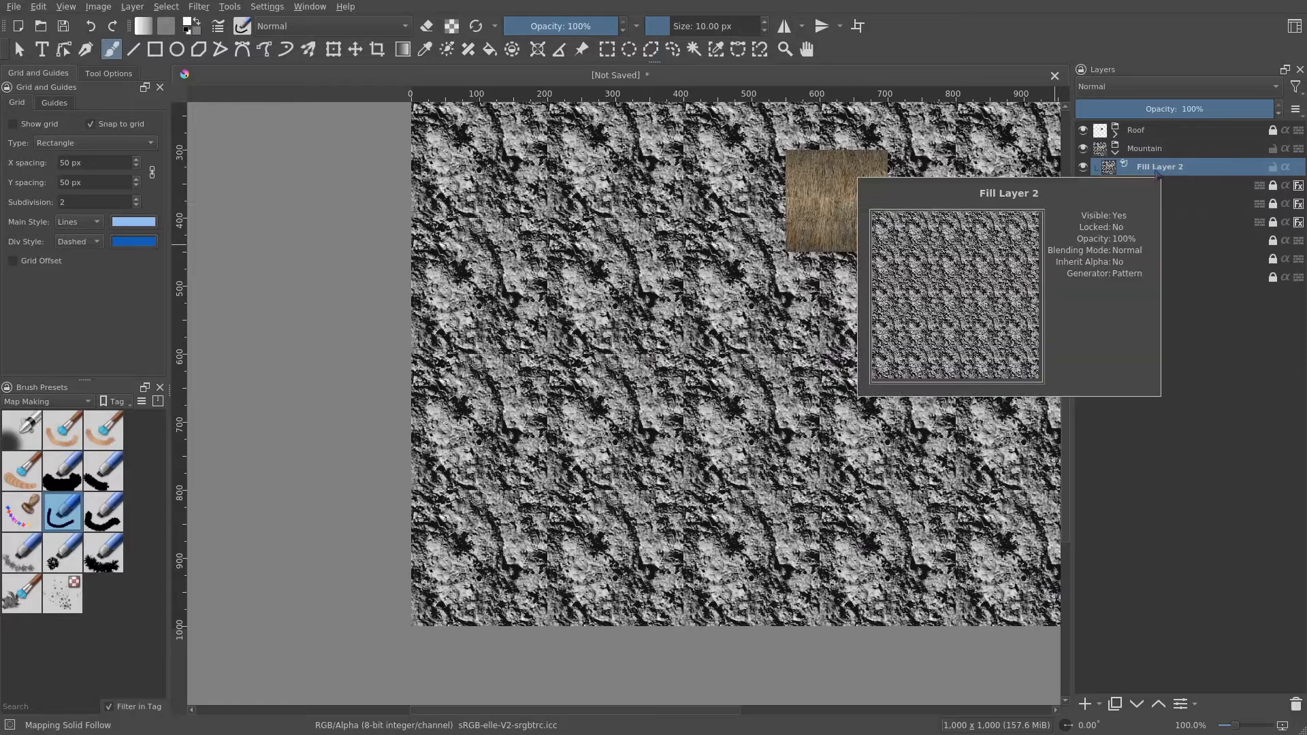
- Add a new paint layer inside the Mountain group beneath the pattern fill layer
left_click(1100, 708)
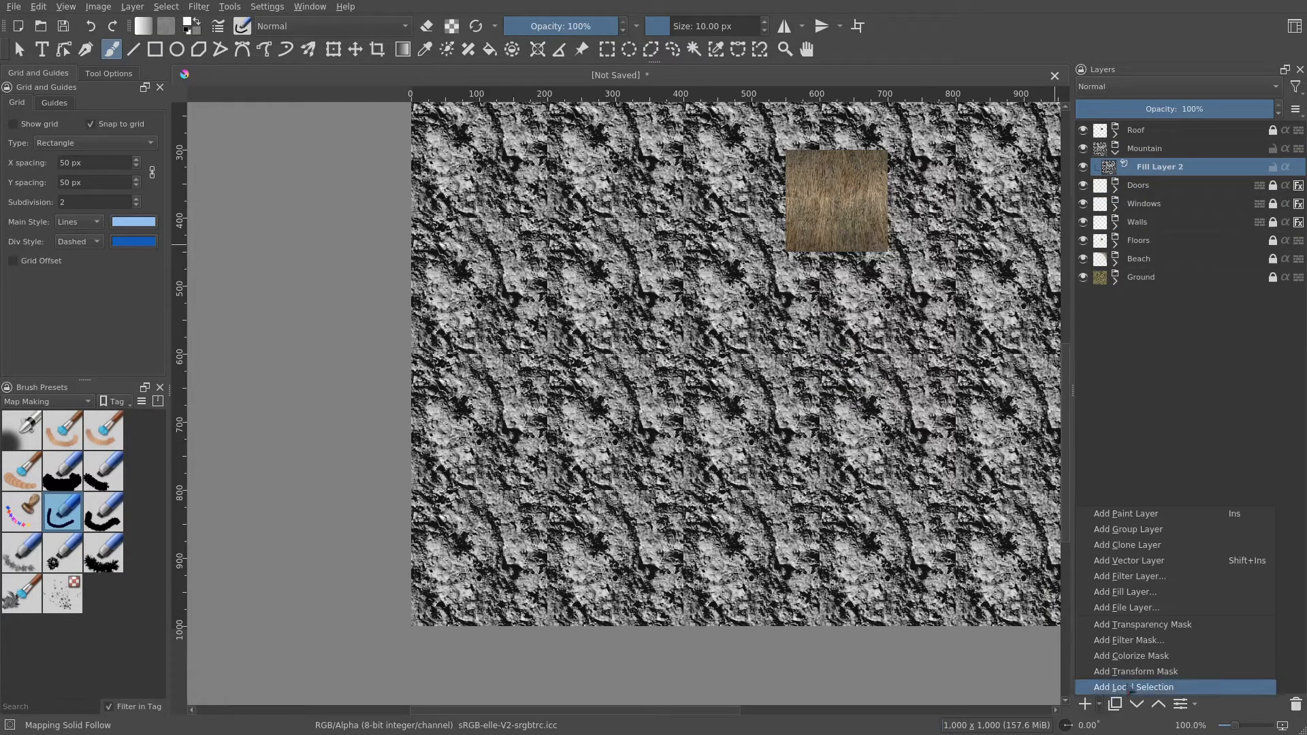
left_click(1157, 515)
left_click_drag(1172, 168, 1215, 194)
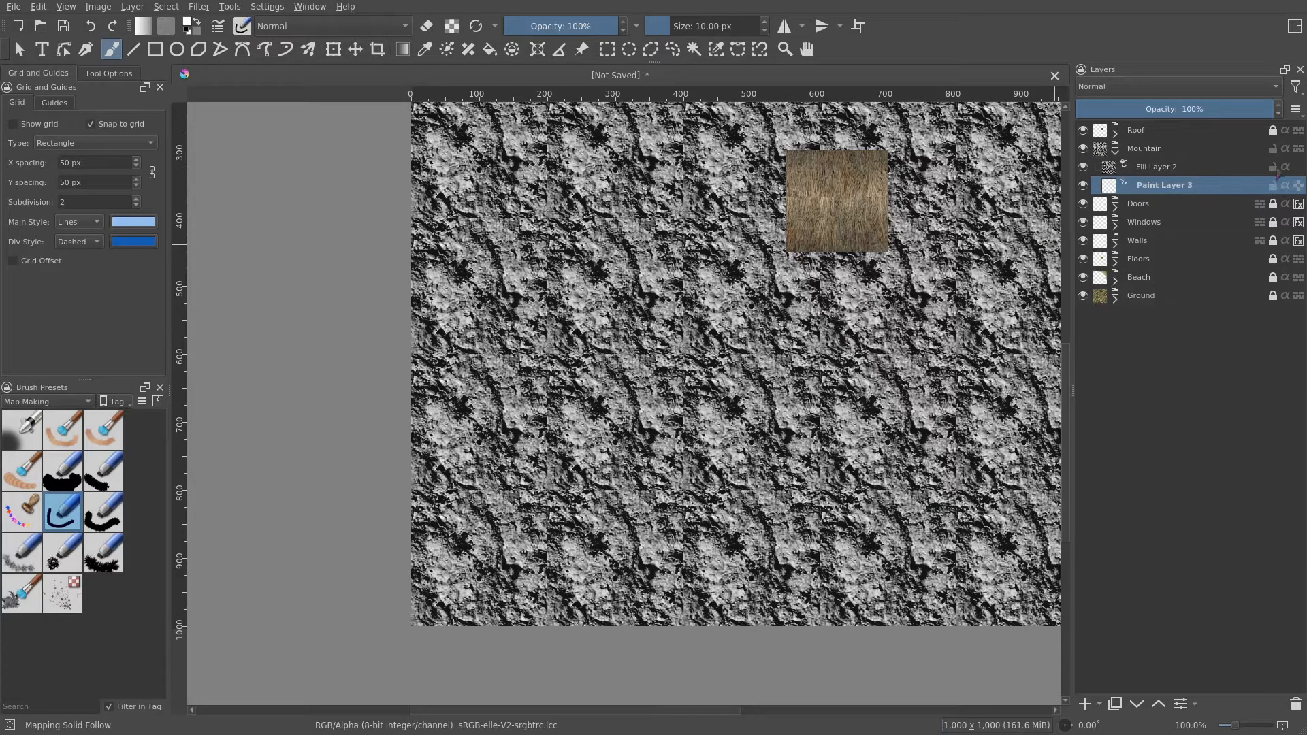
- Rename the pattern fill layer to Mountain Pattern
double_click(1173, 167)
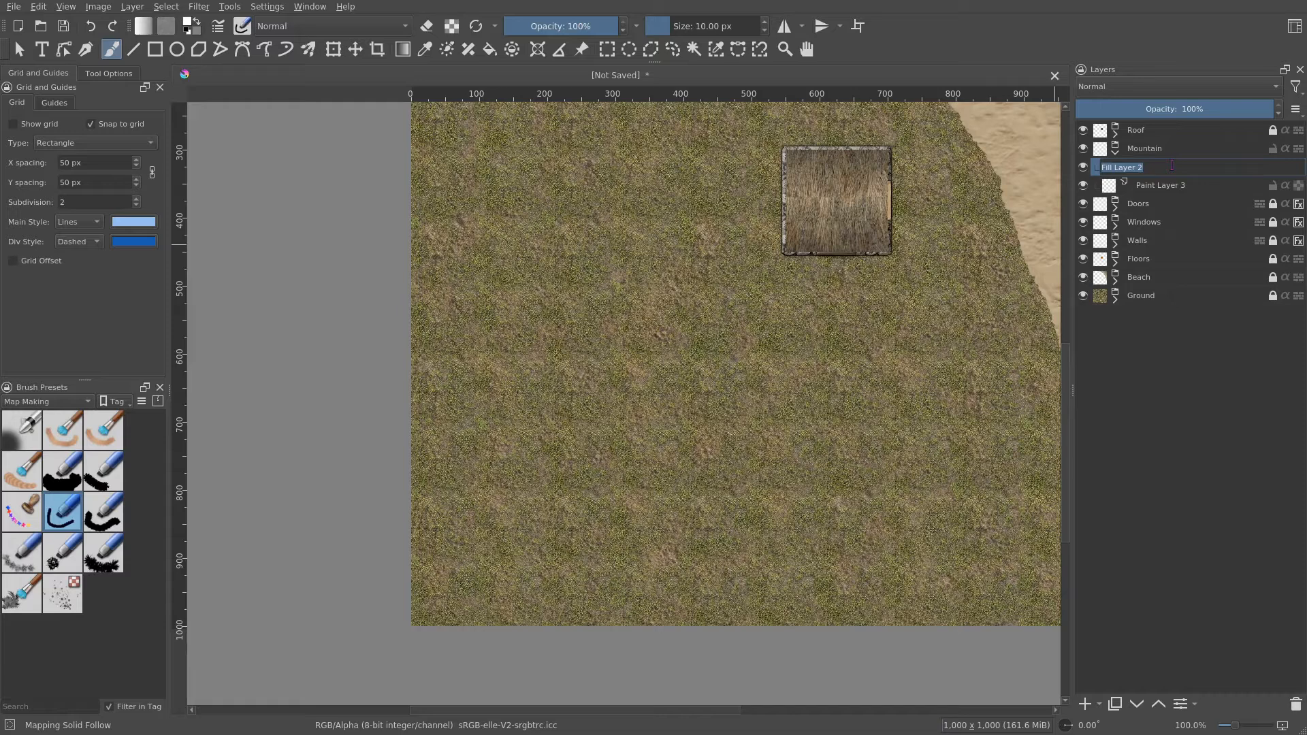
type("Mountain Pattern")
key("Return")
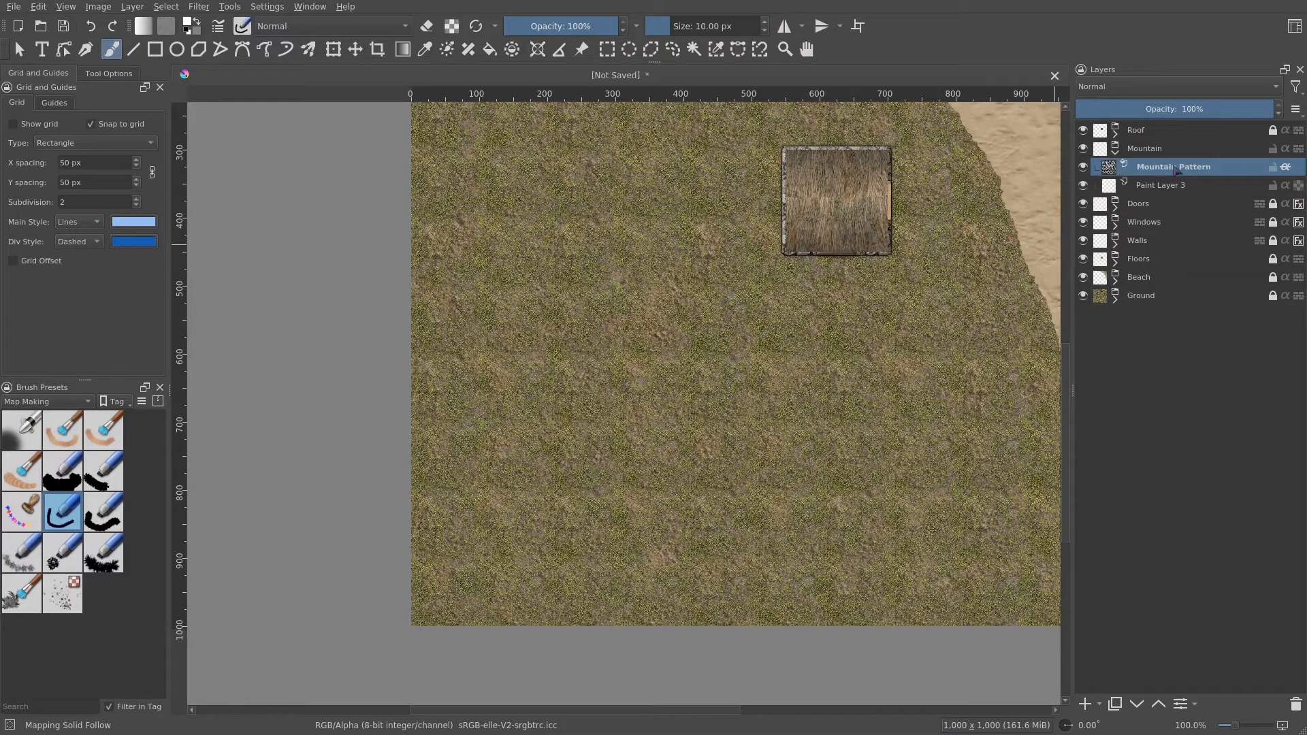
- Rename the new paint layer to Mountain Alpha
double_click(1171, 181)
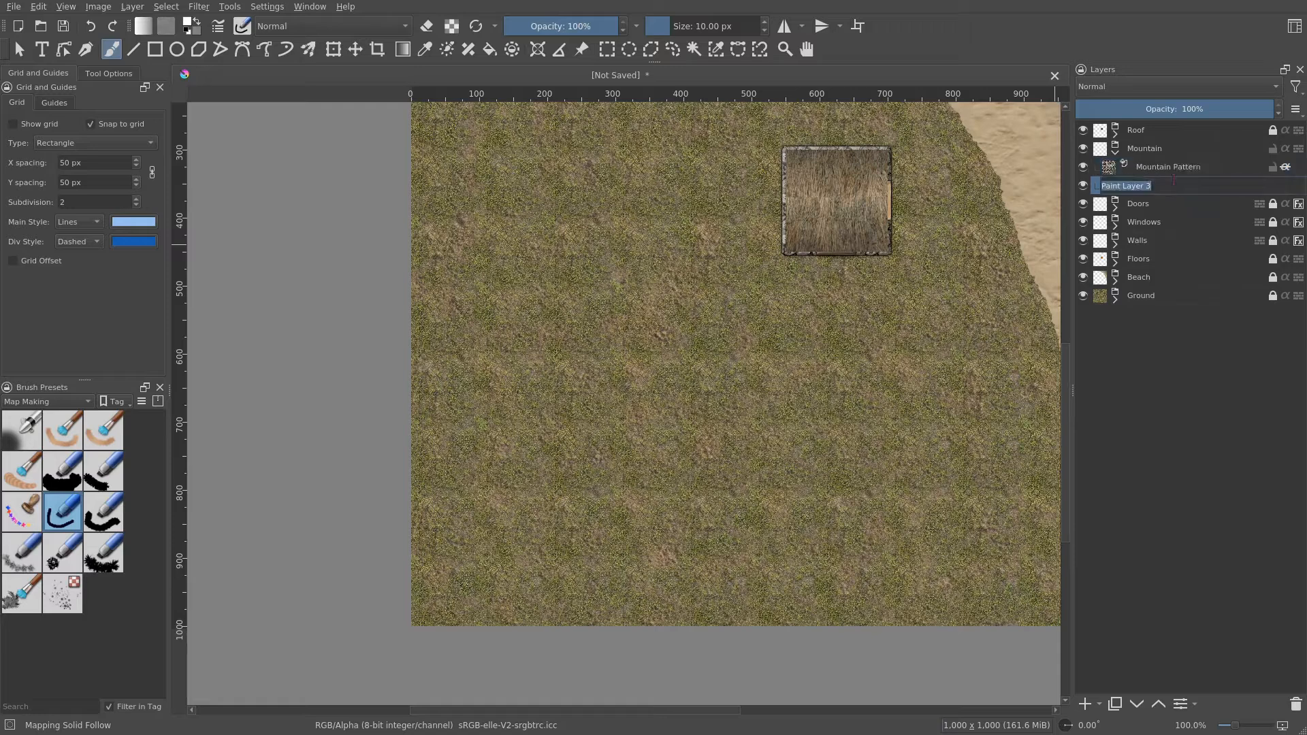
type("Mountain Alpha")
key("Return")
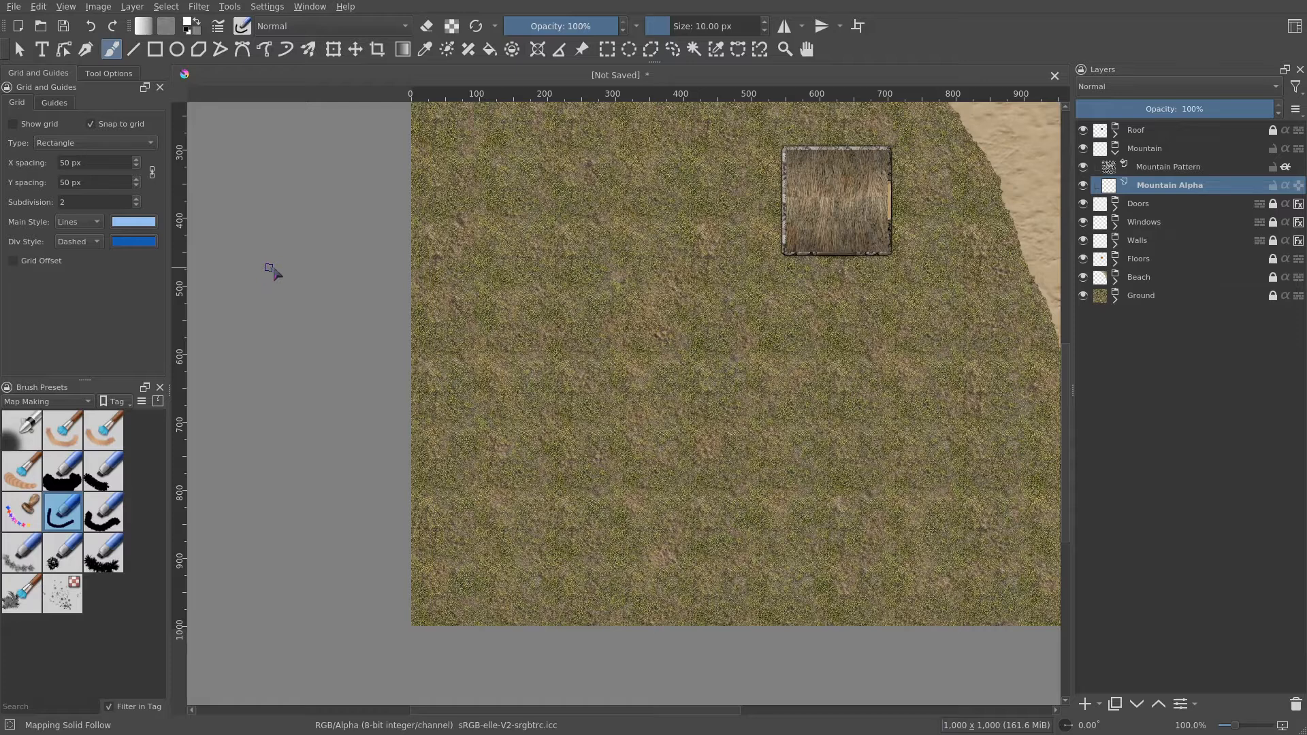
- Select the Mapping Solid Bloby brush preset and open its brush settings editor
left_click_drag(521, 346, 474, 366)
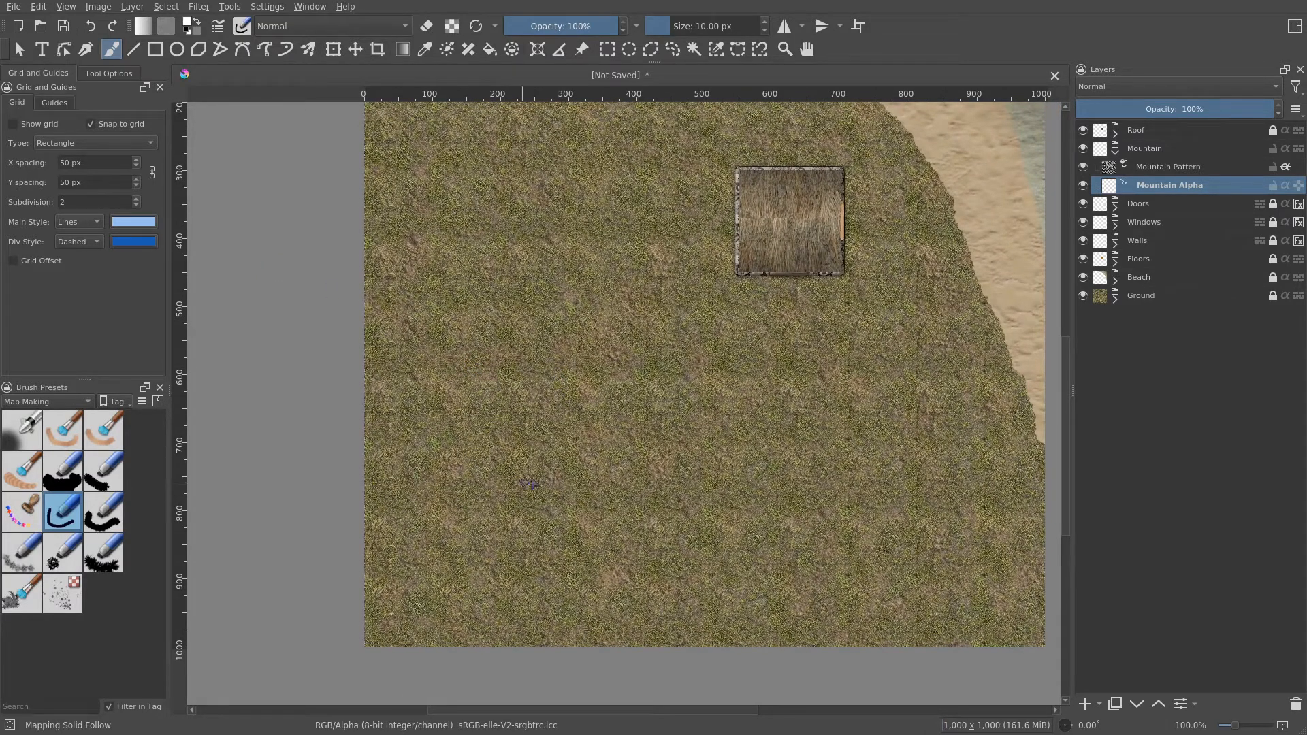
left_click_drag(642, 424, 627, 432)
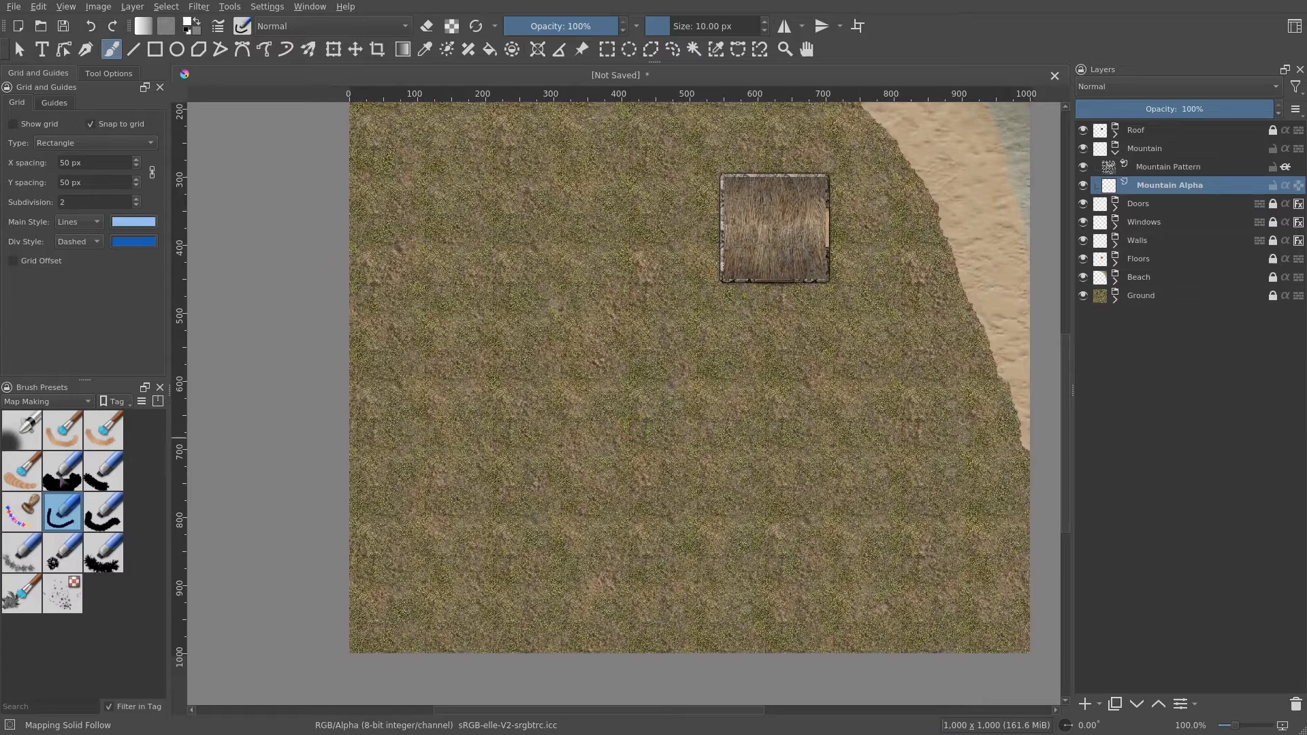
left_click(62, 471)
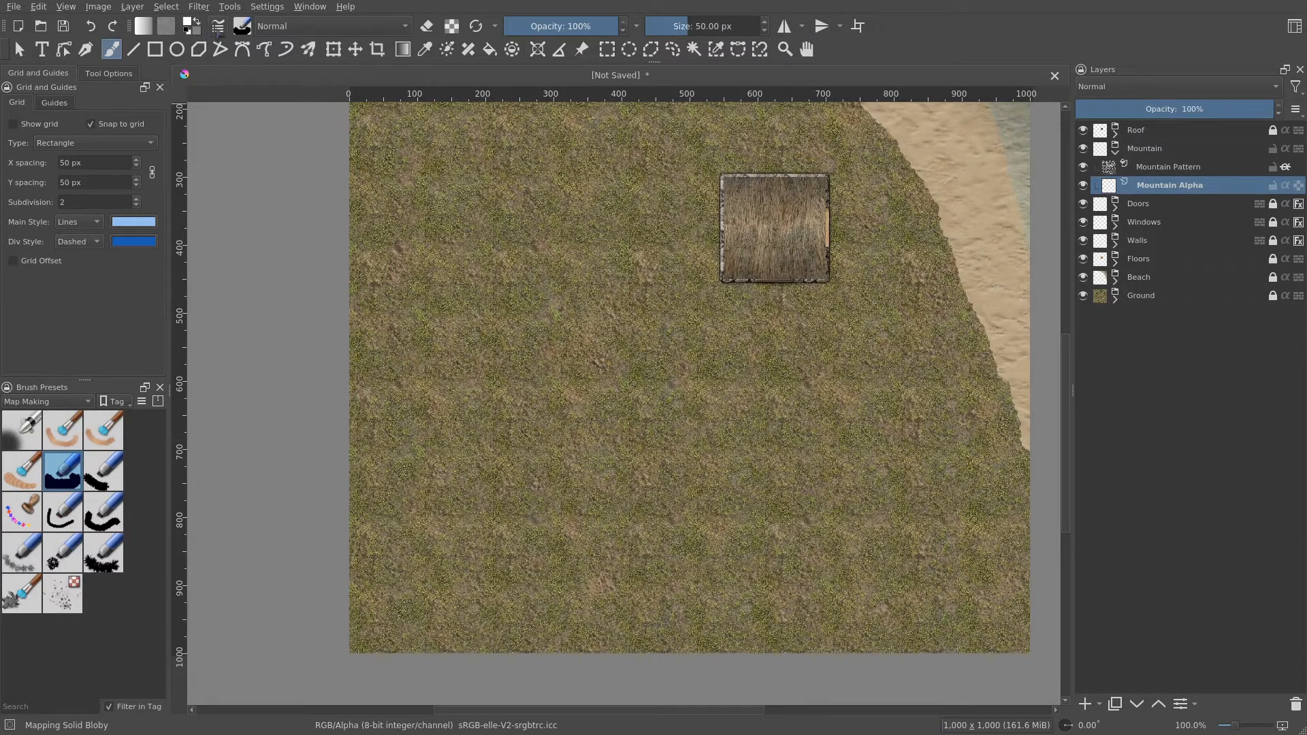
left_click(217, 26)
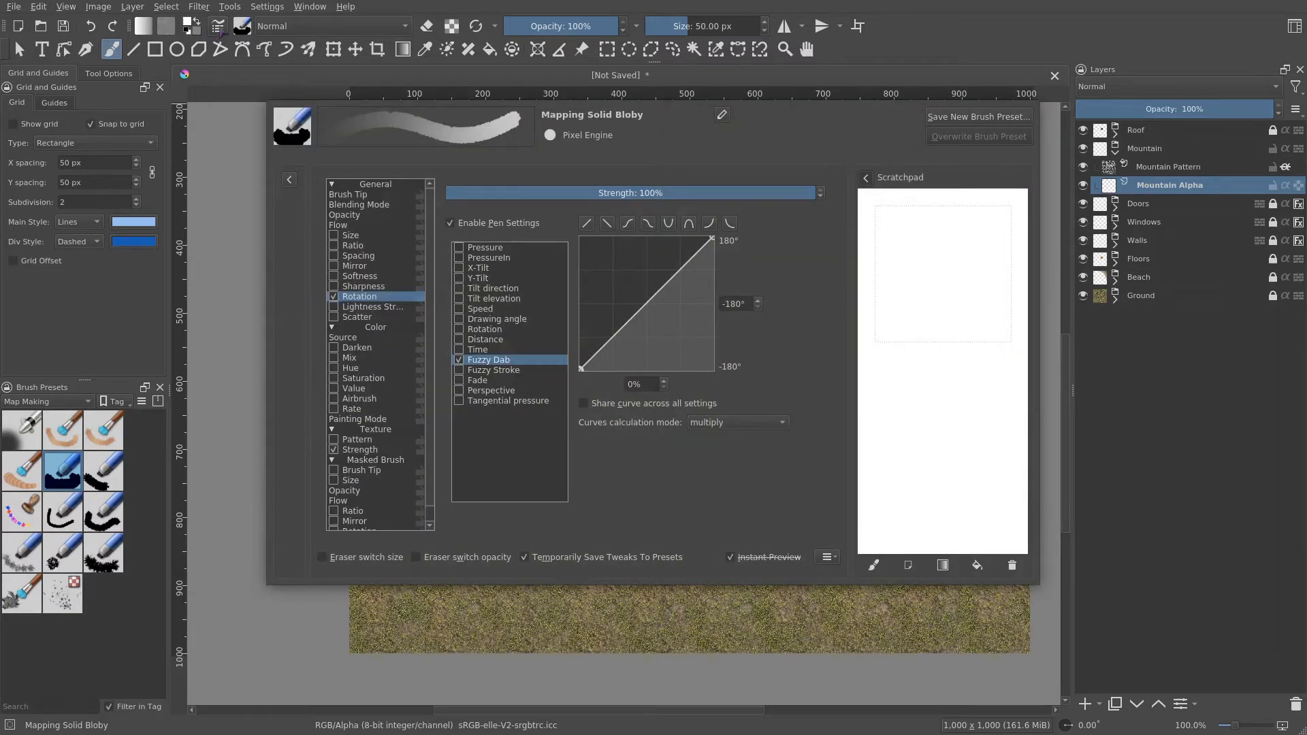
left_click(231, 108)
mouse_move(575, 267)
left_mouse_down()
mouse_move(541, 295)
mouse_move(491, 389)
mouse_move(488, 470)
left_mouse_up()
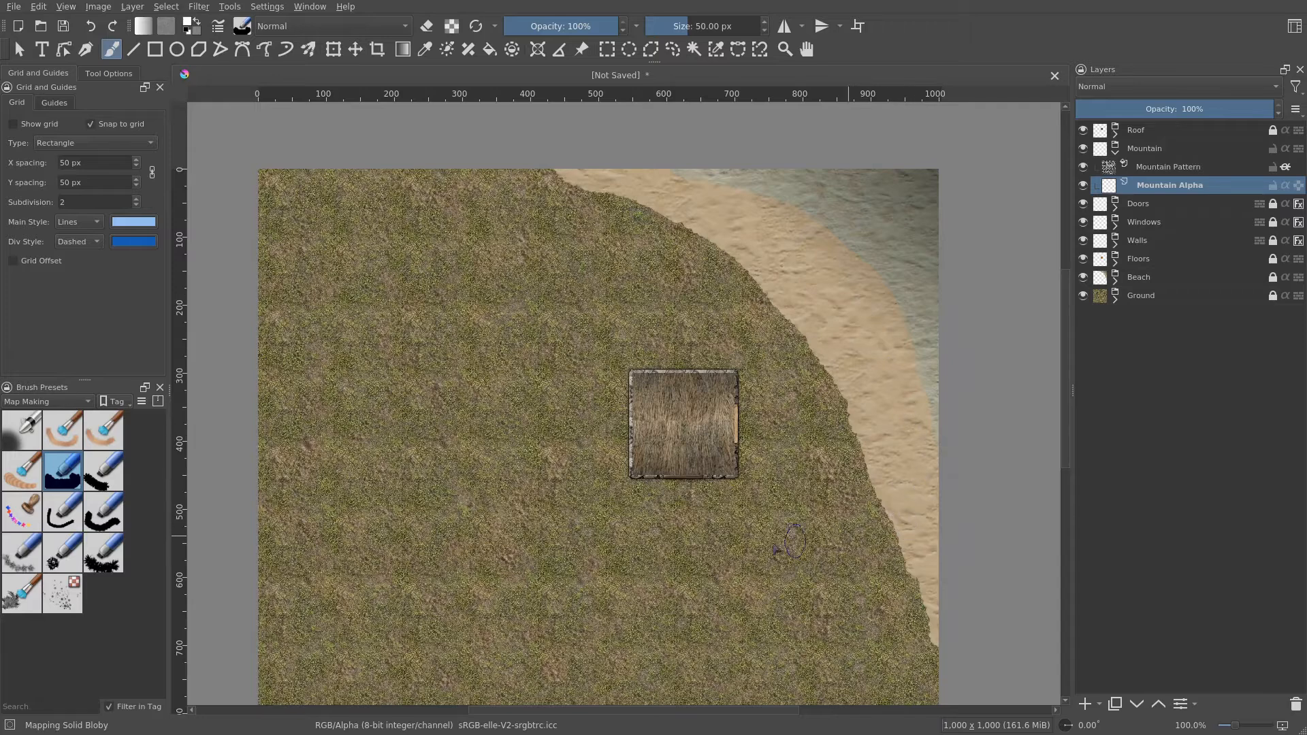
- Enlarge the brush to about 205 px and paint the rocky mountain region across the map's lower-left area
left_click_drag(658, 549, 773, 375)
mouse_move(574, 506)
left_mouse_down()
mouse_move(602, 523)
mouse_move(625, 480)
mouse_move(561, 567)
mouse_move(443, 496)
mouse_move(587, 477)
mouse_move(565, 494)
mouse_move(494, 484)
mouse_move(459, 515)
mouse_move(401, 617)
mouse_move(407, 644)
mouse_move(427, 665)
mouse_move(452, 600)
mouse_move(440, 588)
mouse_move(595, 448)
mouse_move(486, 531)
mouse_move(486, 550)
mouse_move(460, 549)
mouse_move(500, 459)
mouse_move(484, 519)
mouse_move(538, 506)
mouse_move(414, 540)
mouse_move(506, 623)
mouse_move(514, 654)
mouse_move(437, 608)
mouse_move(623, 669)
mouse_move(664, 623)
mouse_move(645, 538)
mouse_move(727, 669)
mouse_move(728, 485)
mouse_move(630, 423)
mouse_move(506, 395)
mouse_move(427, 467)
mouse_move(425, 347)
mouse_move(592, 357)
mouse_move(683, 430)
mouse_move(744, 596)
mouse_move(800, 685)
mouse_move(811, 680)
mouse_move(752, 492)
mouse_move(712, 498)
mouse_move(741, 572)
mouse_move(844, 686)
mouse_move(764, 496)
mouse_move(704, 423)
mouse_move(449, 293)
mouse_move(392, 294)
left_mouse_up()
left_click_drag(530, 409, 503, 502)
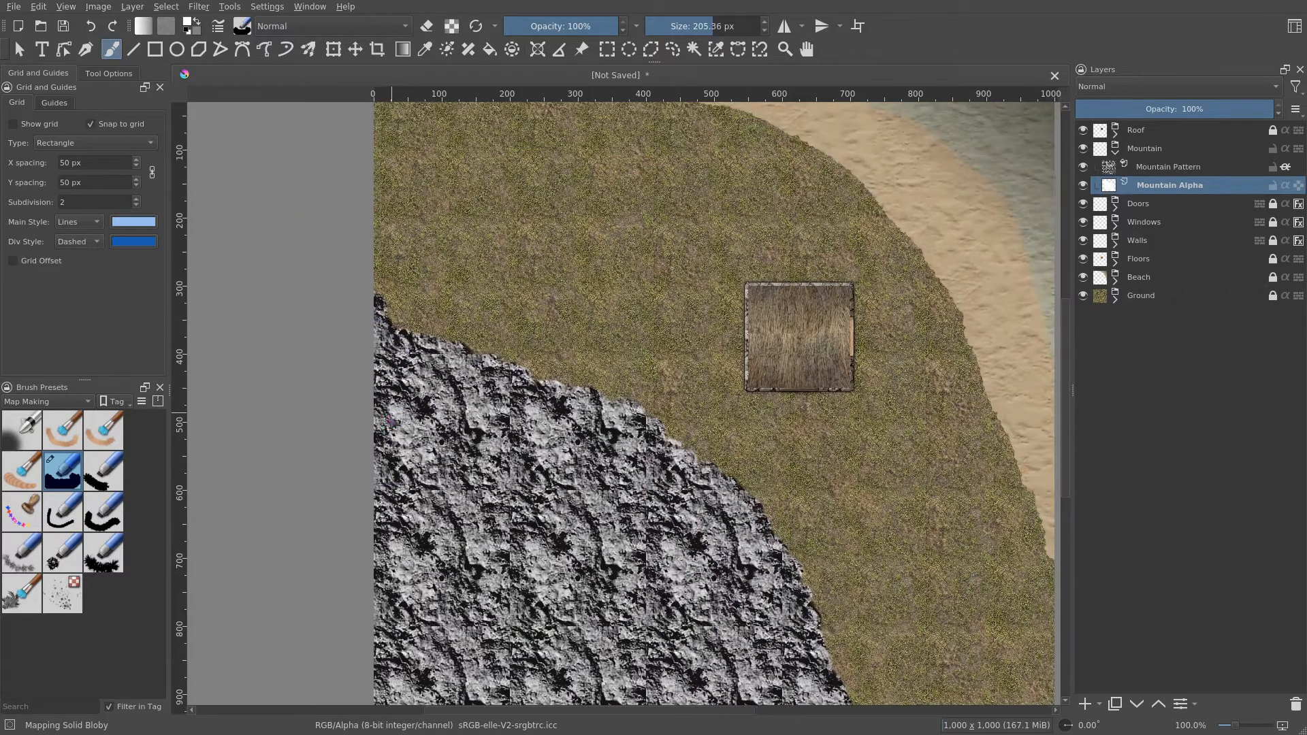
mouse_move(586, 547)
left_mouse_down()
mouse_move(543, 426)
mouse_move(639, 388)
mouse_move(642, 461)
mouse_move(581, 506)
left_mouse_up()
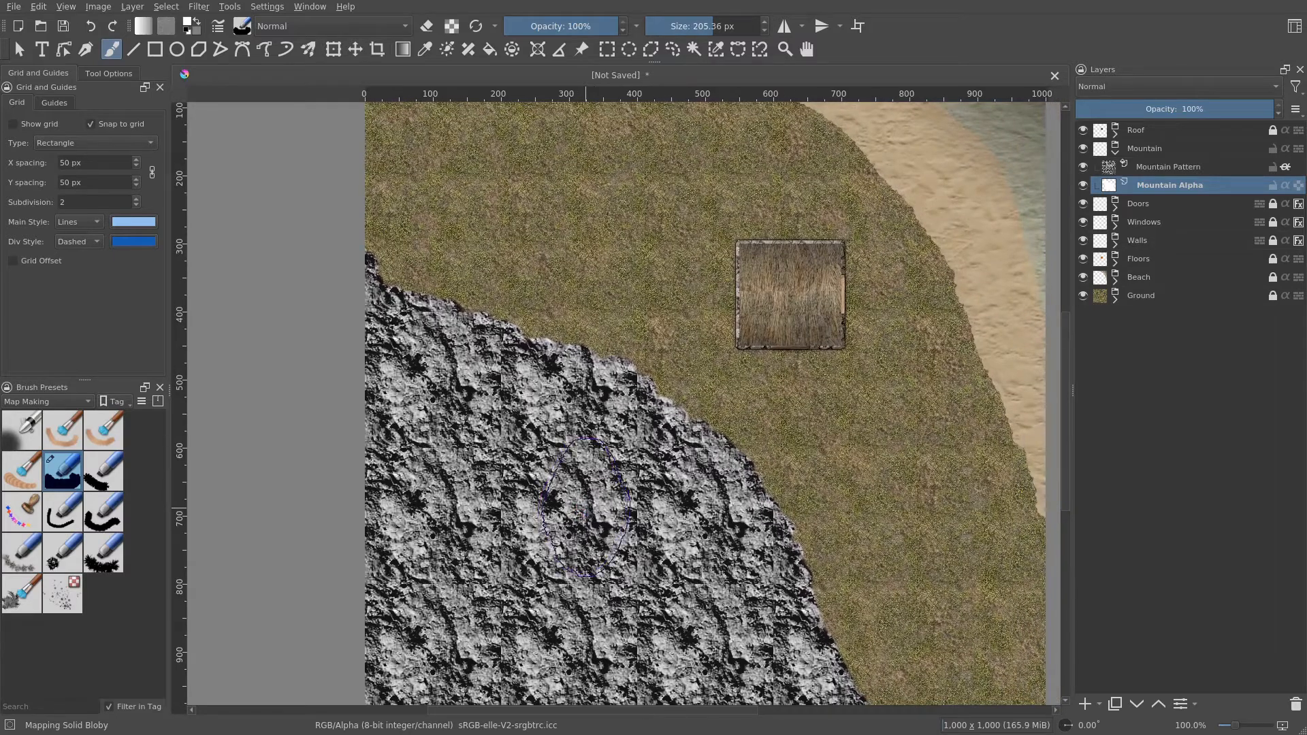
mouse_move(643, 469)
left_mouse_down()
mouse_move(603, 612)
mouse_move(616, 566)
left_mouse_up()
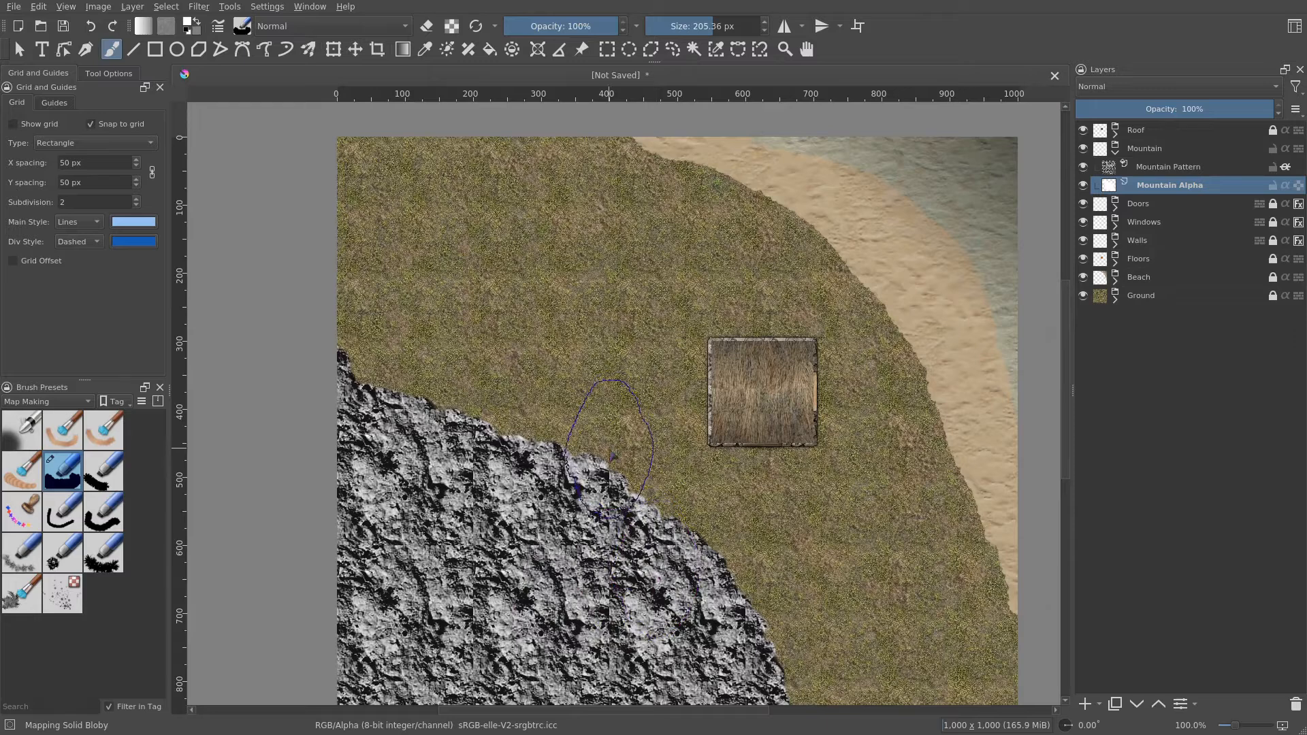
mouse_move(647, 416)
left_mouse_down()
mouse_move(633, 371)
mouse_move(660, 388)
mouse_move(688, 271)
mouse_move(669, 323)
mouse_move(678, 394)
left_mouse_up()
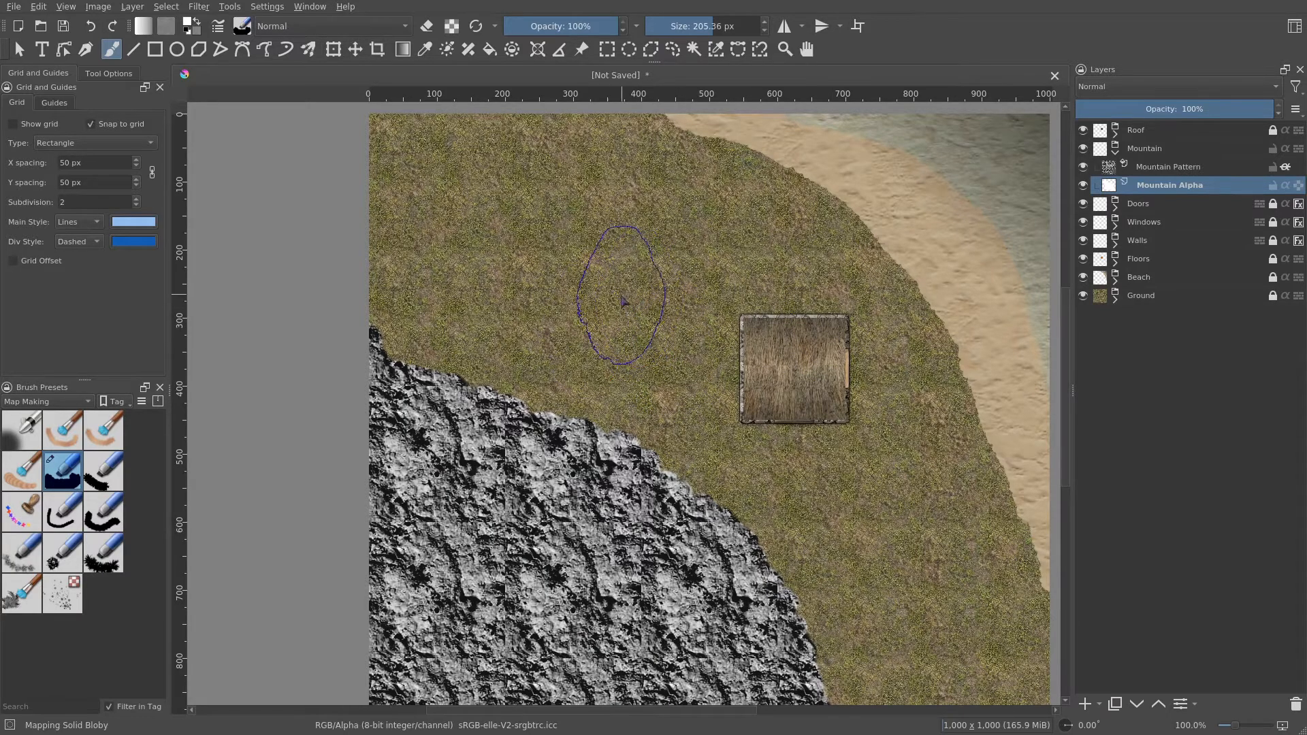
- Shrink the brush to 62.5 px, switch to eraser mode, and erase a notch into the mountain's upper edge
left_click_drag(635, 313, 538, 313, "shift")
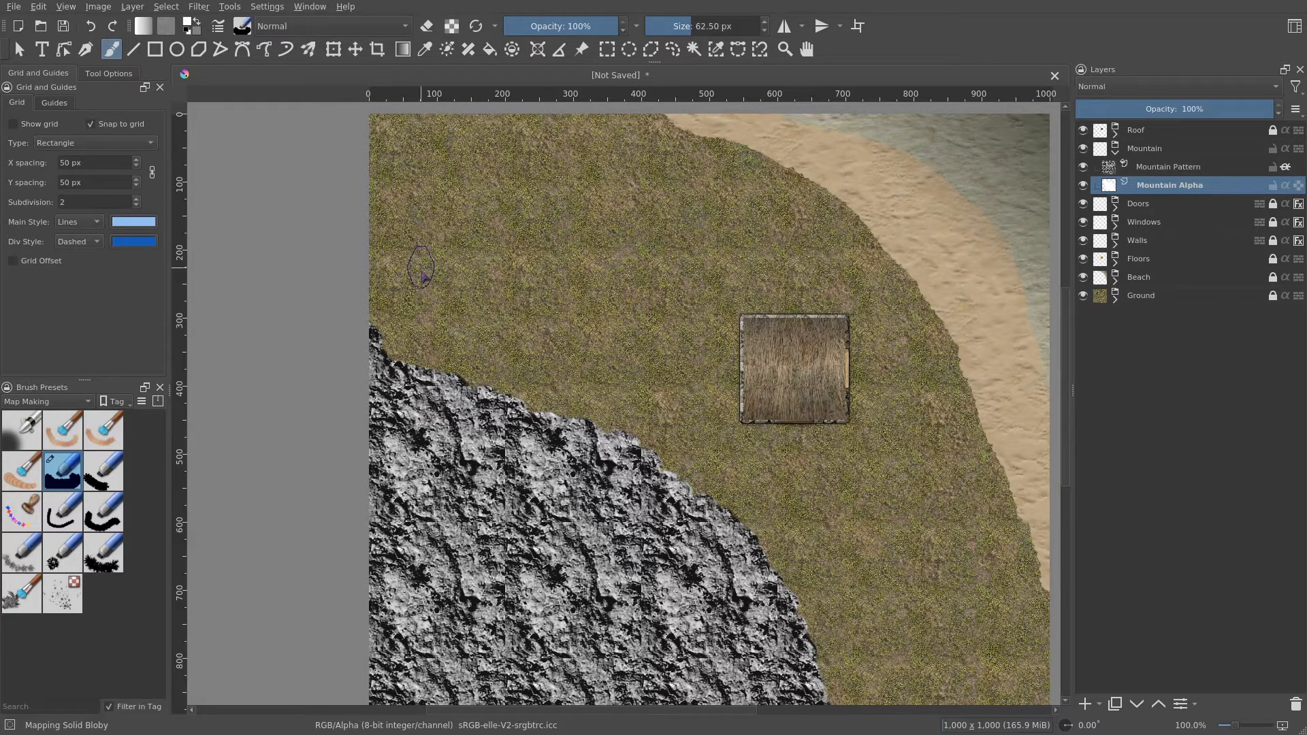
scroll(517, 327, "down", 3)
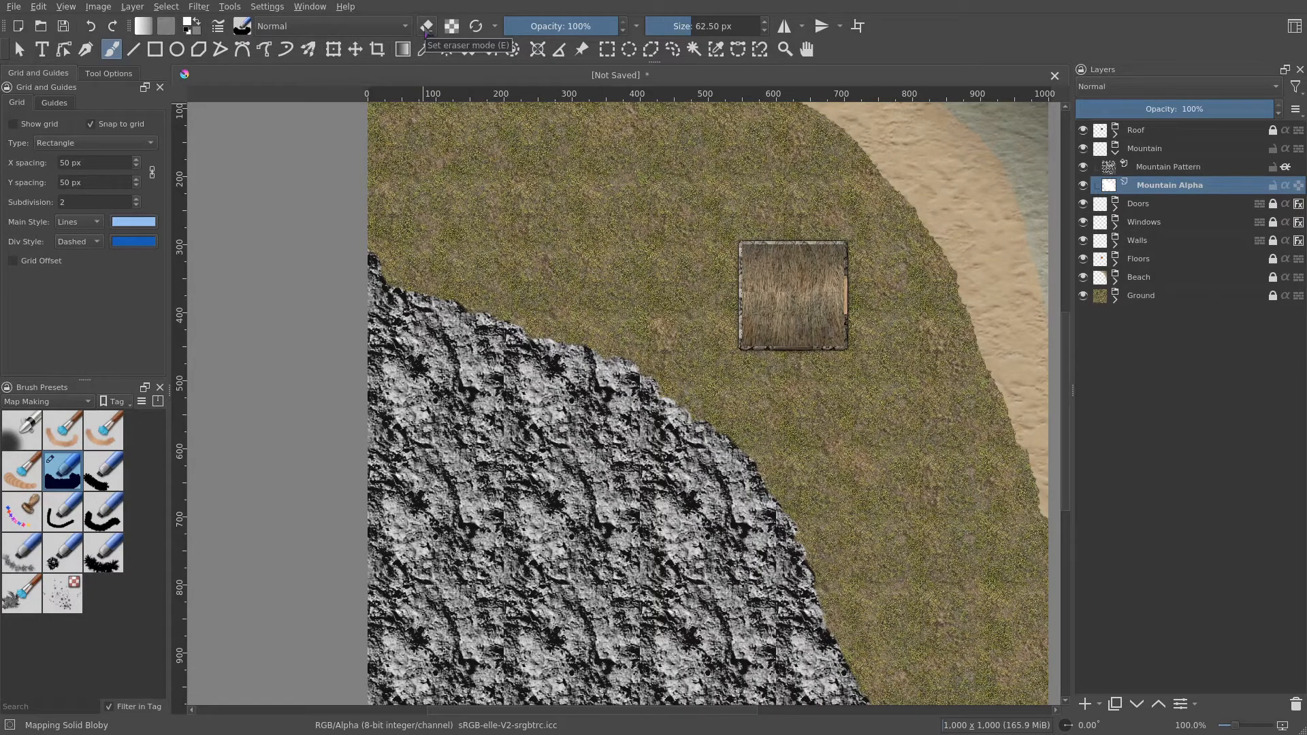
left_click(426, 32)
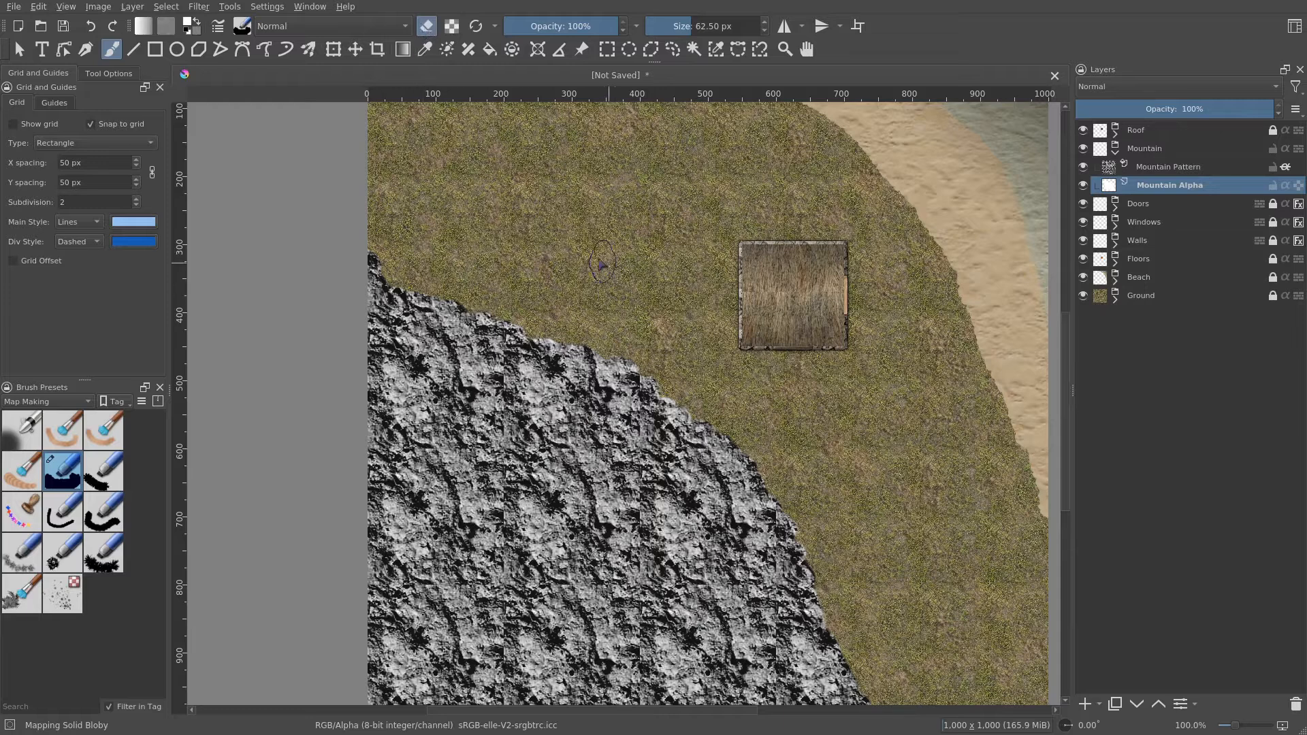
mouse_move(531, 383)
left_mouse_down()
mouse_move(533, 308)
mouse_move(540, 423)
left_mouse_up()
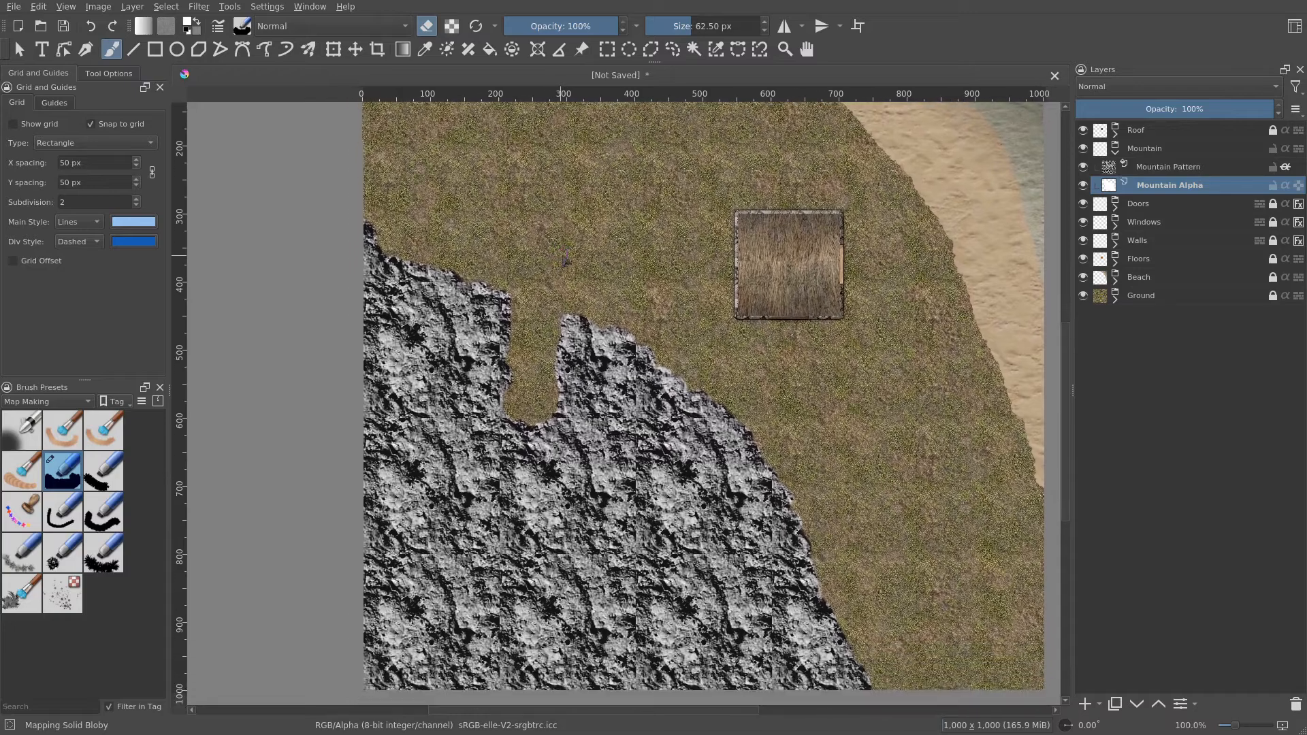
scroll(552, 363, "up", 2)
mouse_move(546, 344)
left_mouse_down()
mouse_move(534, 287)
mouse_move(531, 344)
left_mouse_up()
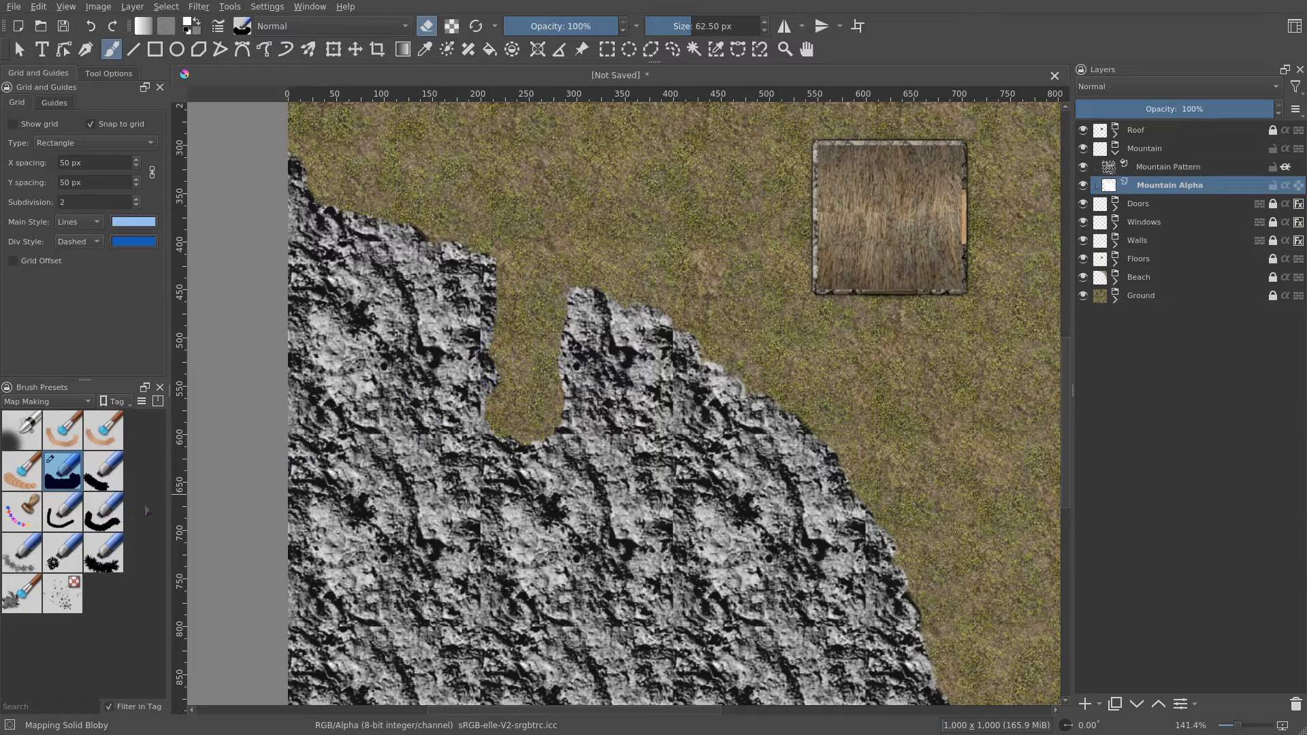
- Select the Mapping Solid Fuzzy brush preset and review its brush tip settings in the brush editor
left_click(108, 523)
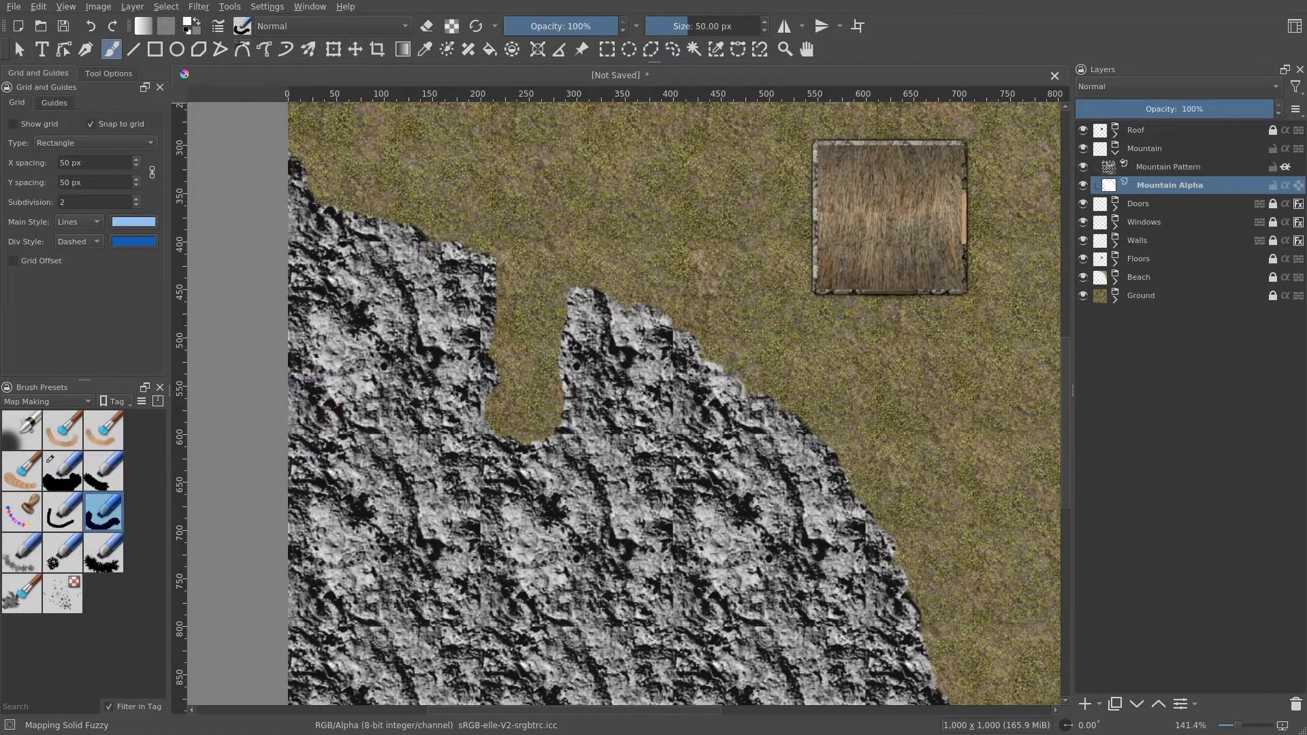
left_click(218, 26)
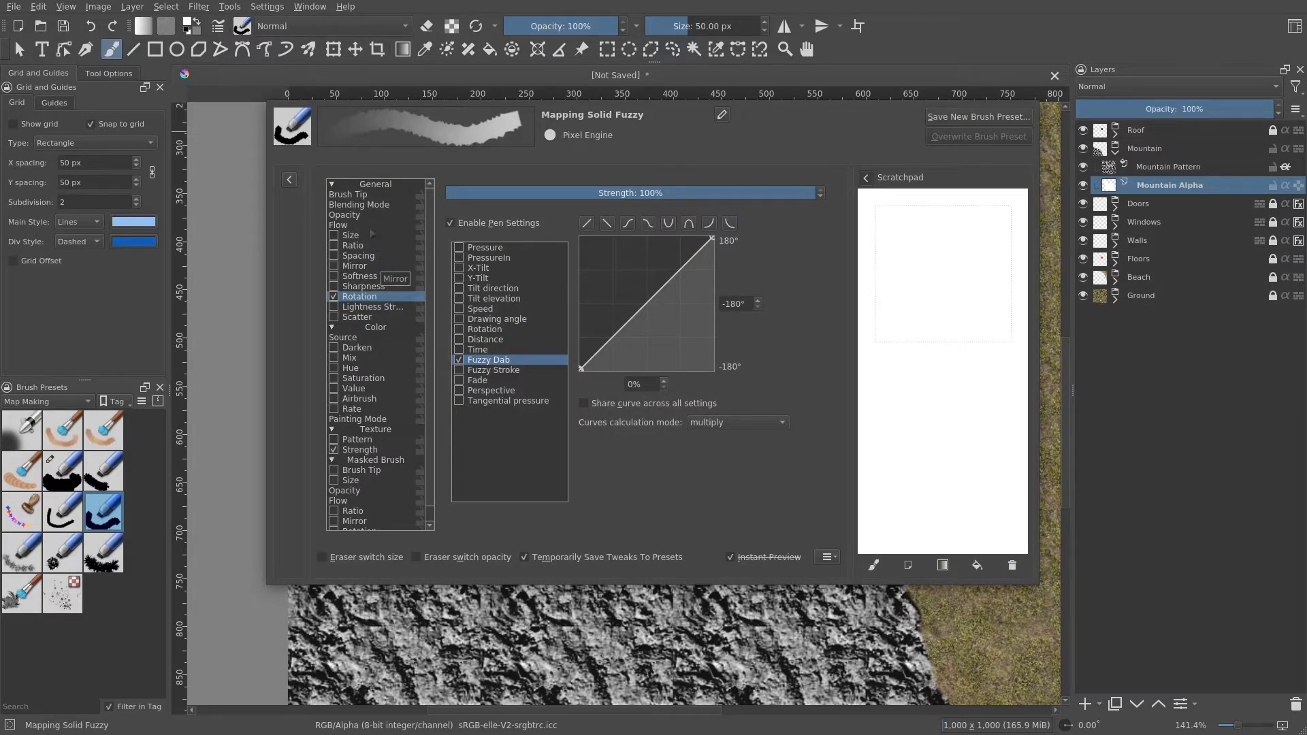
left_click(360, 195)
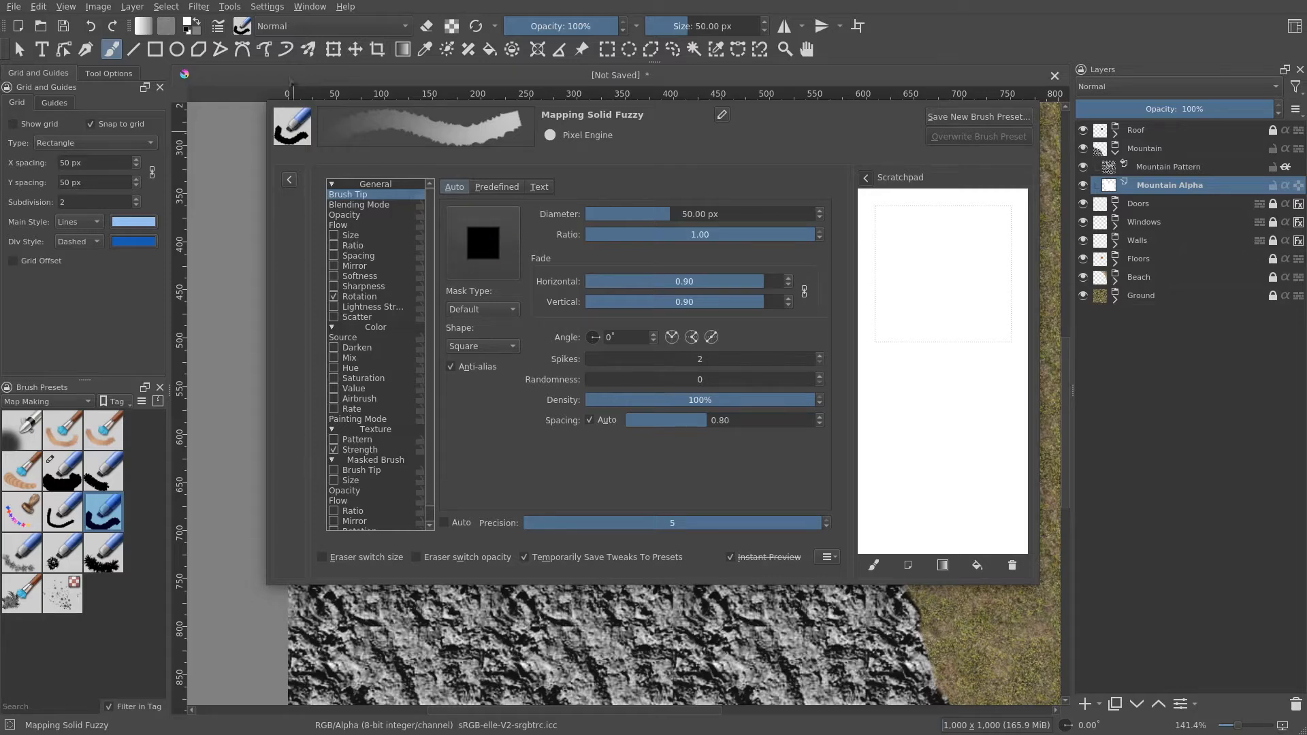
left_click(219, 27)
mouse_move(492, 324)
left_mouse_down()
mouse_move(531, 320)
mouse_move(522, 404)
mouse_move(548, 215)
mouse_move(537, 241)
left_mouse_up()
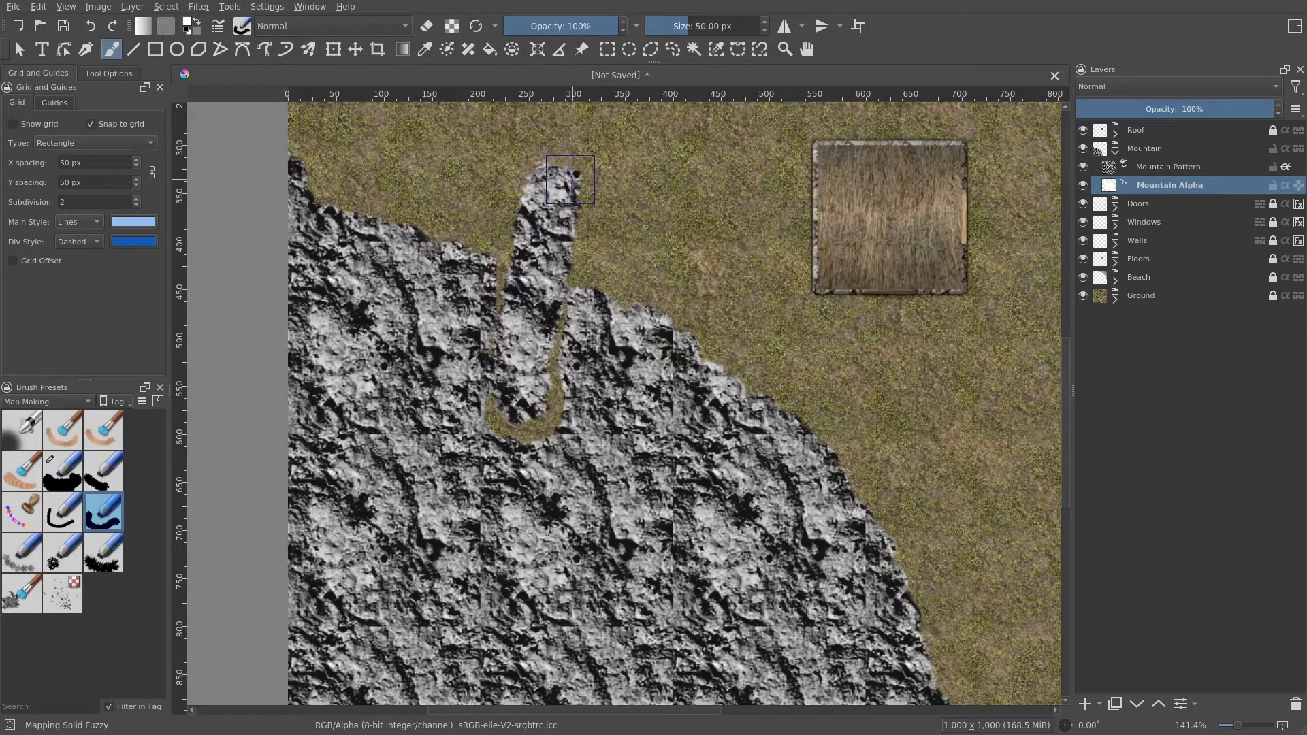
key("e")
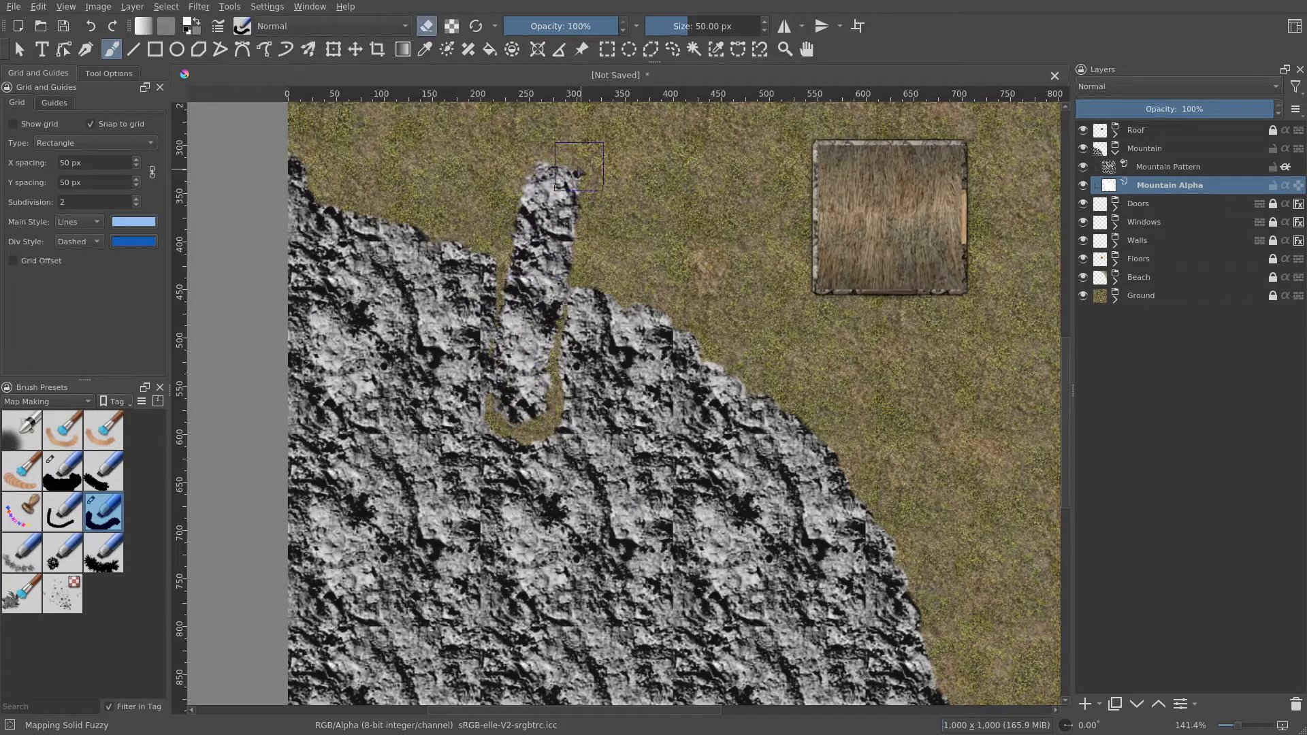
mouse_move(555, 163)
left_mouse_down()
mouse_move(583, 189)
mouse_move(509, 290)
mouse_move(505, 412)
mouse_move(520, 421)
mouse_move(547, 299)
mouse_move(550, 429)
mouse_move(518, 429)
mouse_move(536, 350)
mouse_move(525, 339)
mouse_move(523, 418)
mouse_move(520, 307)
mouse_move(503, 352)
left_mouse_up()
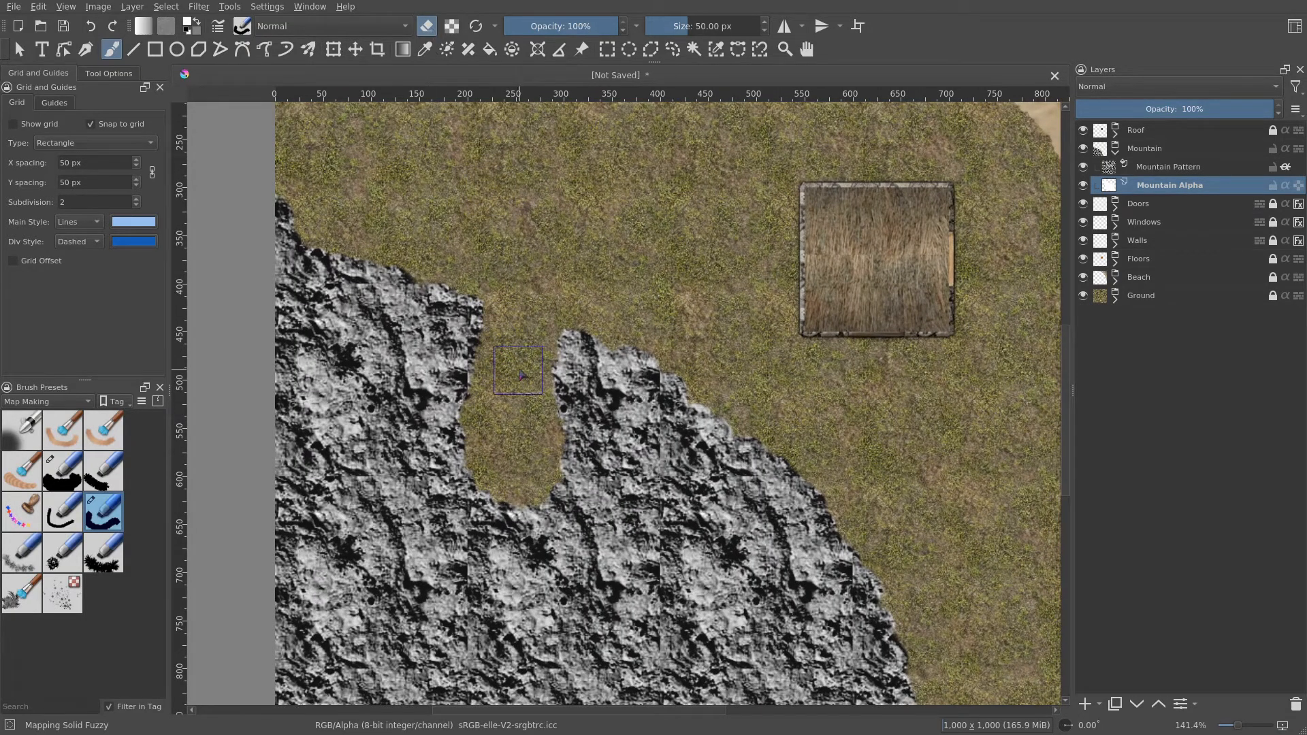
- Erase winding grass passages and a clearing through the mountain on the Mountain Alpha layer
key("e")
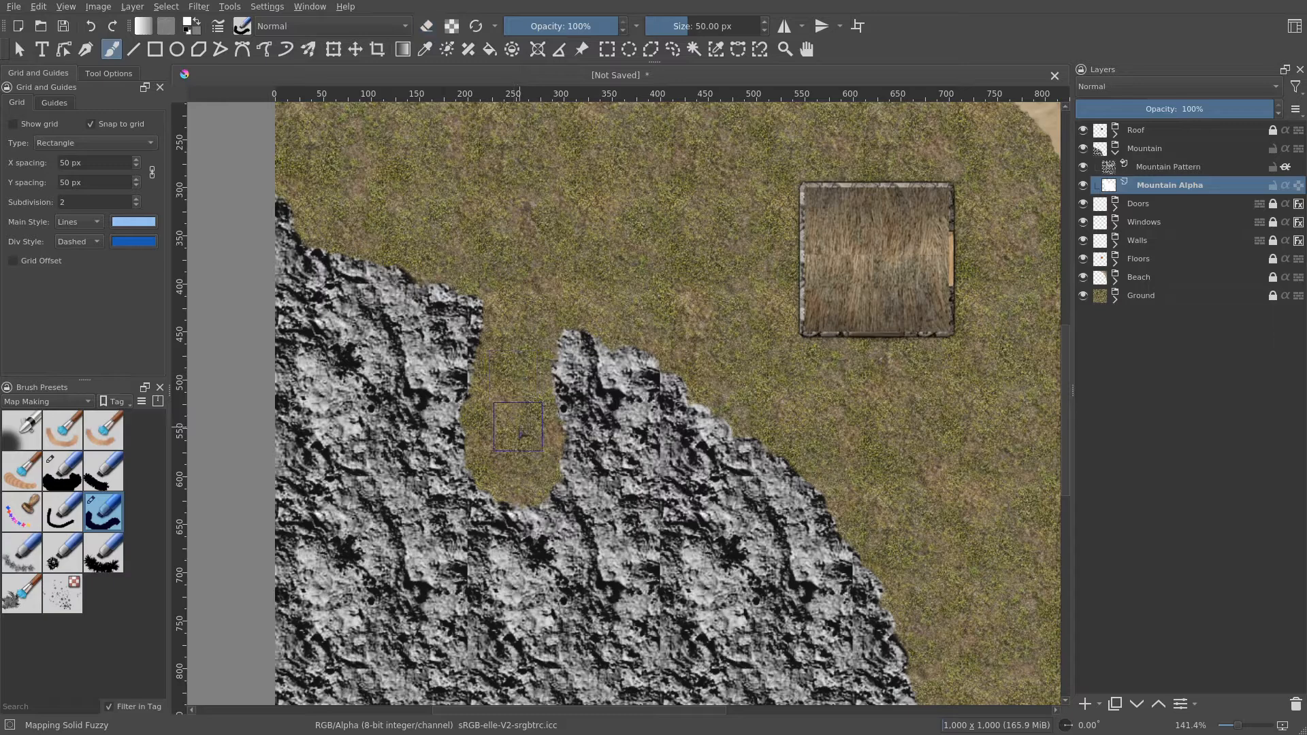
key("e")
mouse_move(504, 425)
left_mouse_down()
mouse_move(508, 310)
mouse_move(536, 392)
mouse_move(360, 491)
mouse_move(408, 462)
mouse_move(371, 494)
mouse_move(340, 555)
mouse_move(395, 537)
mouse_move(415, 490)
left_mouse_up()
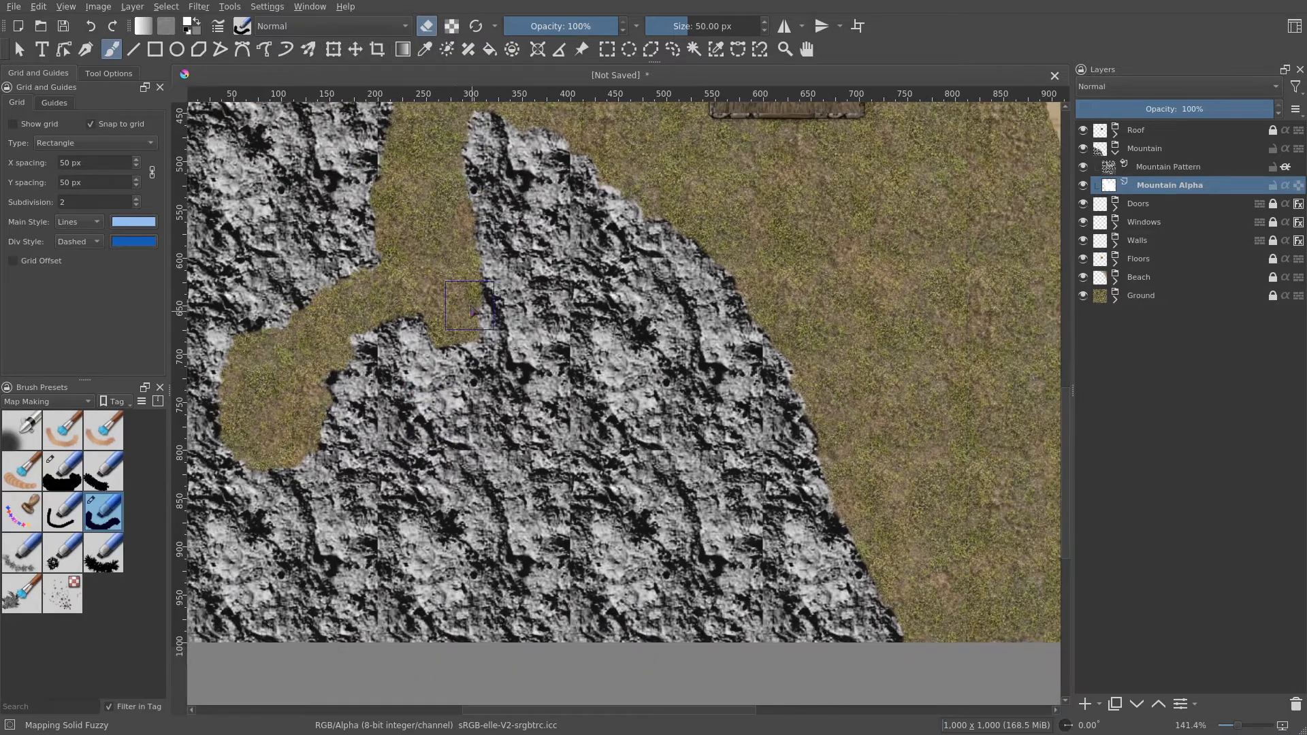
mouse_move(449, 293)
left_mouse_down()
mouse_move(617, 402)
mouse_move(657, 531)
mouse_move(649, 571)
mouse_move(613, 569)
mouse_move(476, 483)
mouse_move(491, 585)
mouse_move(574, 572)
mouse_move(500, 528)
left_mouse_up()
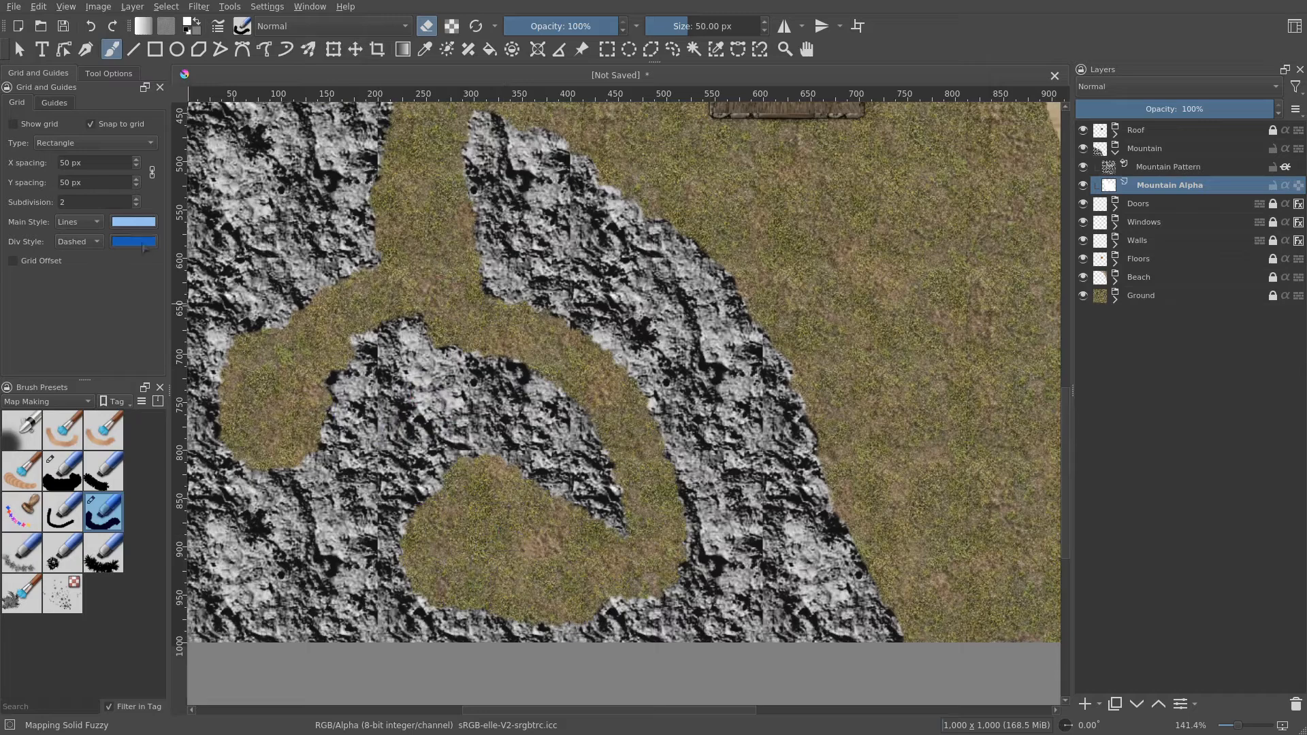
mouse_move(443, 260)
left_mouse_down()
mouse_move(537, 386)
mouse_move(583, 333)
mouse_move(616, 360)
mouse_move(647, 286)
mouse_move(621, 298)
mouse_move(590, 395)
mouse_move(593, 432)
left_mouse_up()
- Show the grid and keep erasing along the mountain passages to widen the grass paths
key("ctrl+shift+apostrophe")
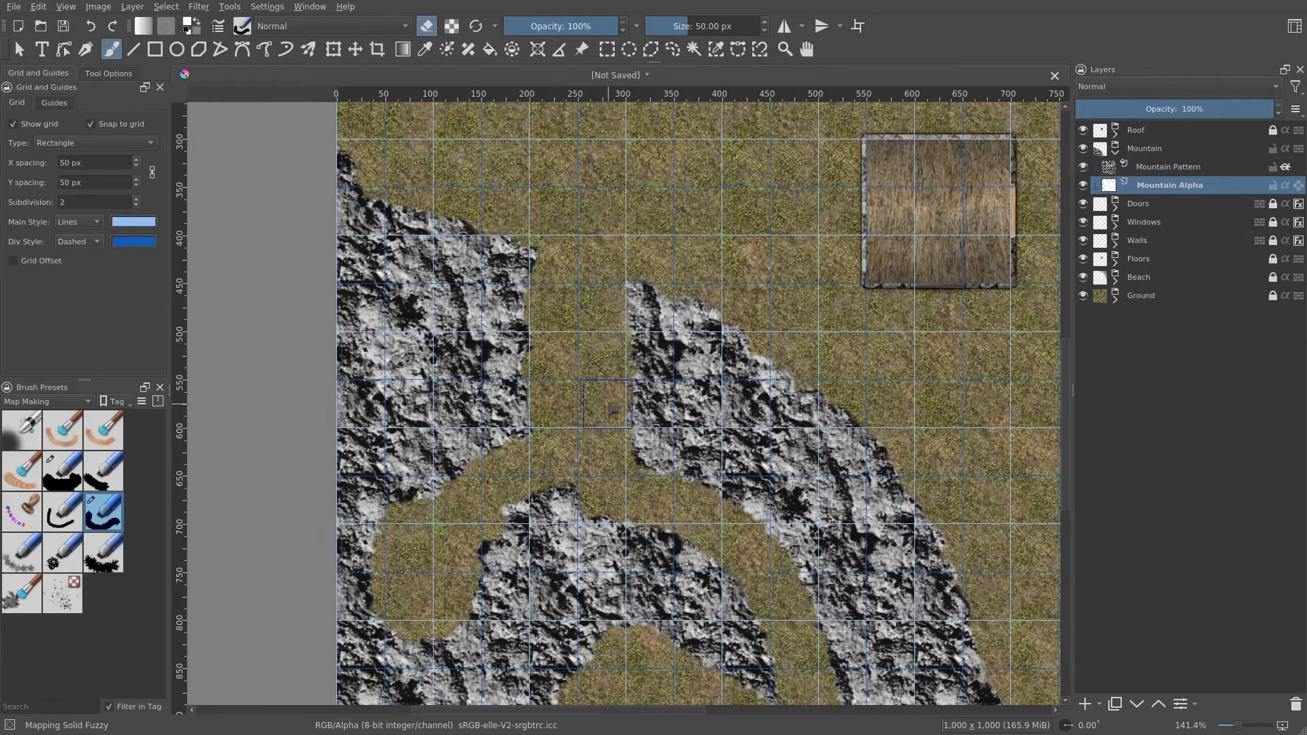
mouse_move(602, 405)
left_mouse_down()
mouse_move(524, 499)
mouse_move(498, 447)
mouse_move(545, 484)
left_mouse_up()
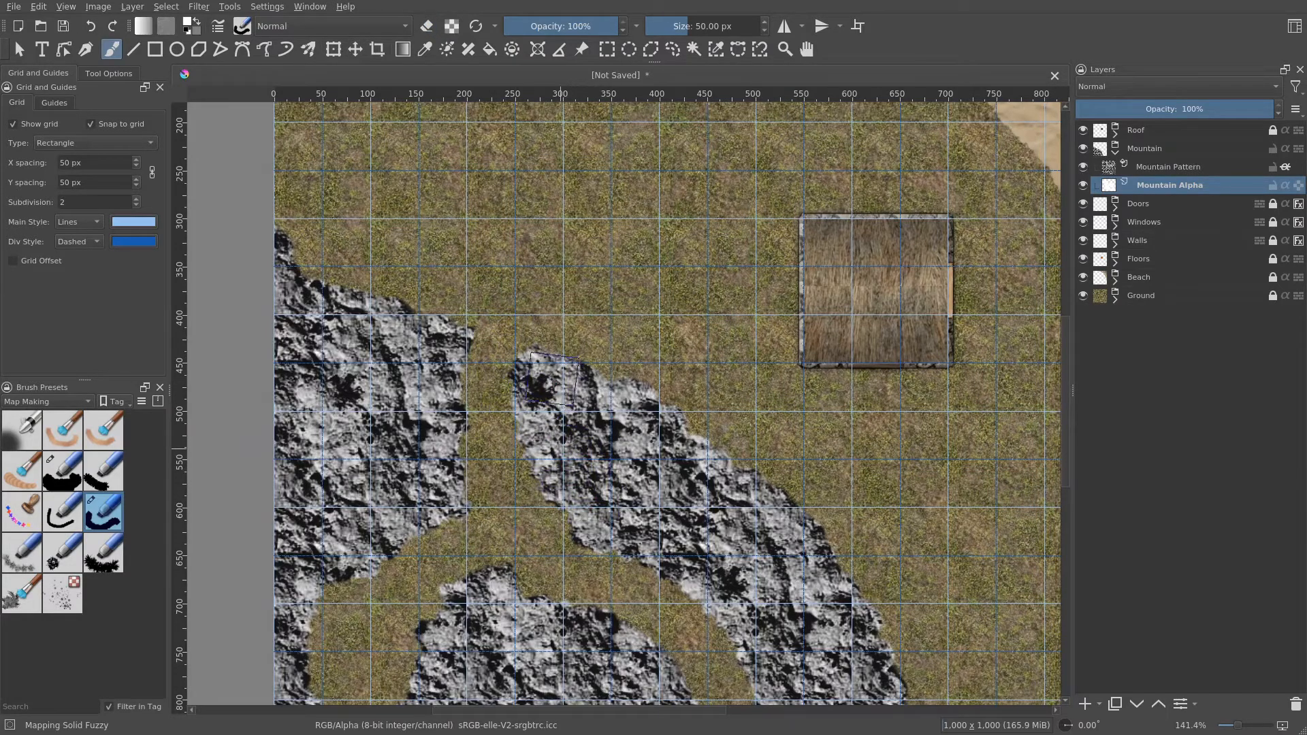
left_click_drag(572, 463, 633, 457)
scroll(634, 457, "up", 1)
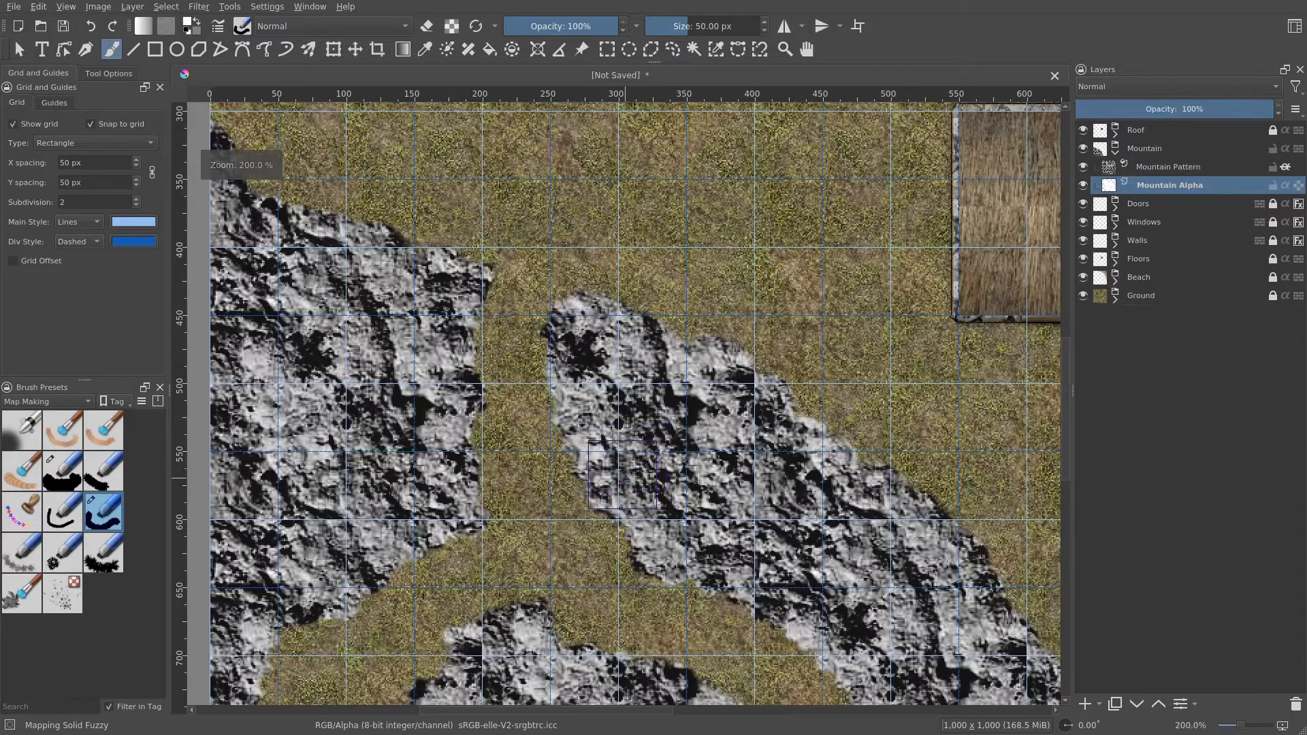
left_click_drag(606, 403, 545, 444)
scroll(539, 387, "up", 1)
scroll(539, 382, "down", 2)
mouse_move(705, 503)
left_mouse_down()
mouse_move(664, 404)
mouse_move(651, 412)
mouse_move(651, 372)
mouse_move(640, 434)
mouse_move(584, 395)
mouse_move(572, 427)
left_mouse_up()
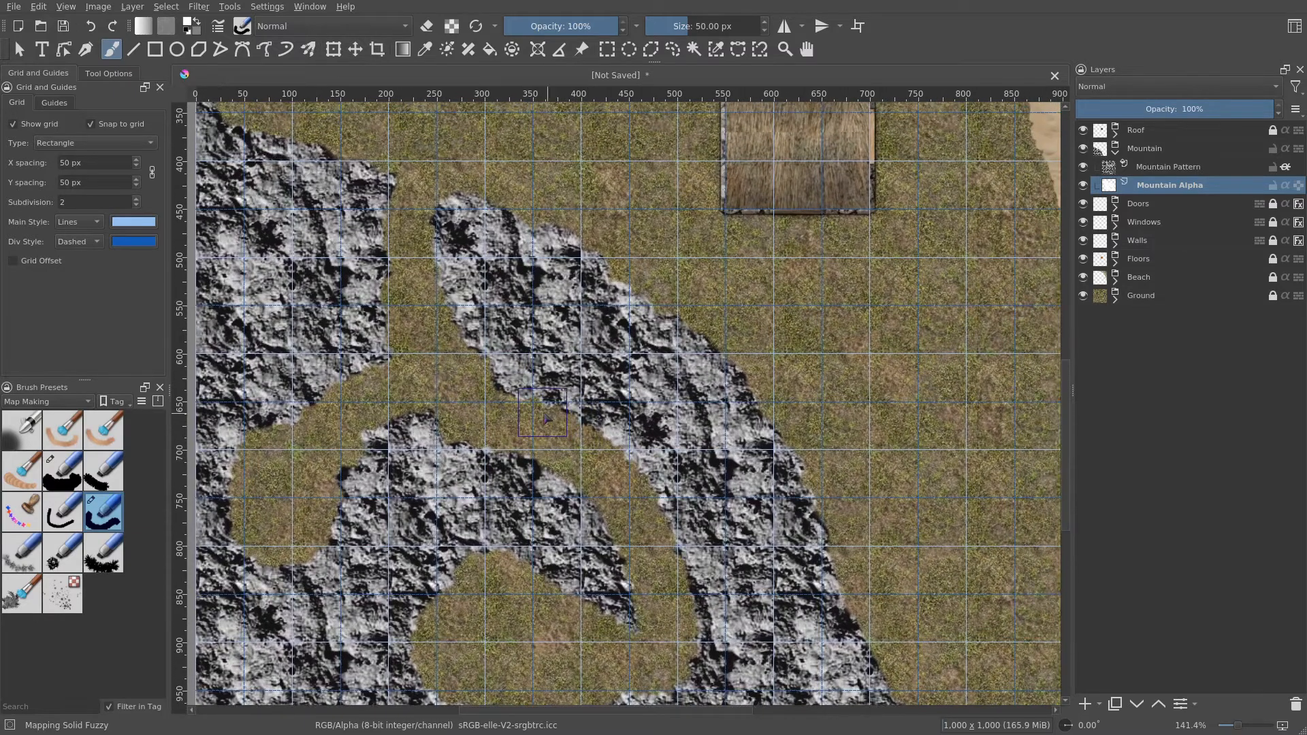
- Zoom in and erase the clearing edges inside the lower mountain to shape the grass area
key("e")
scroll(546, 420, "up", 2)
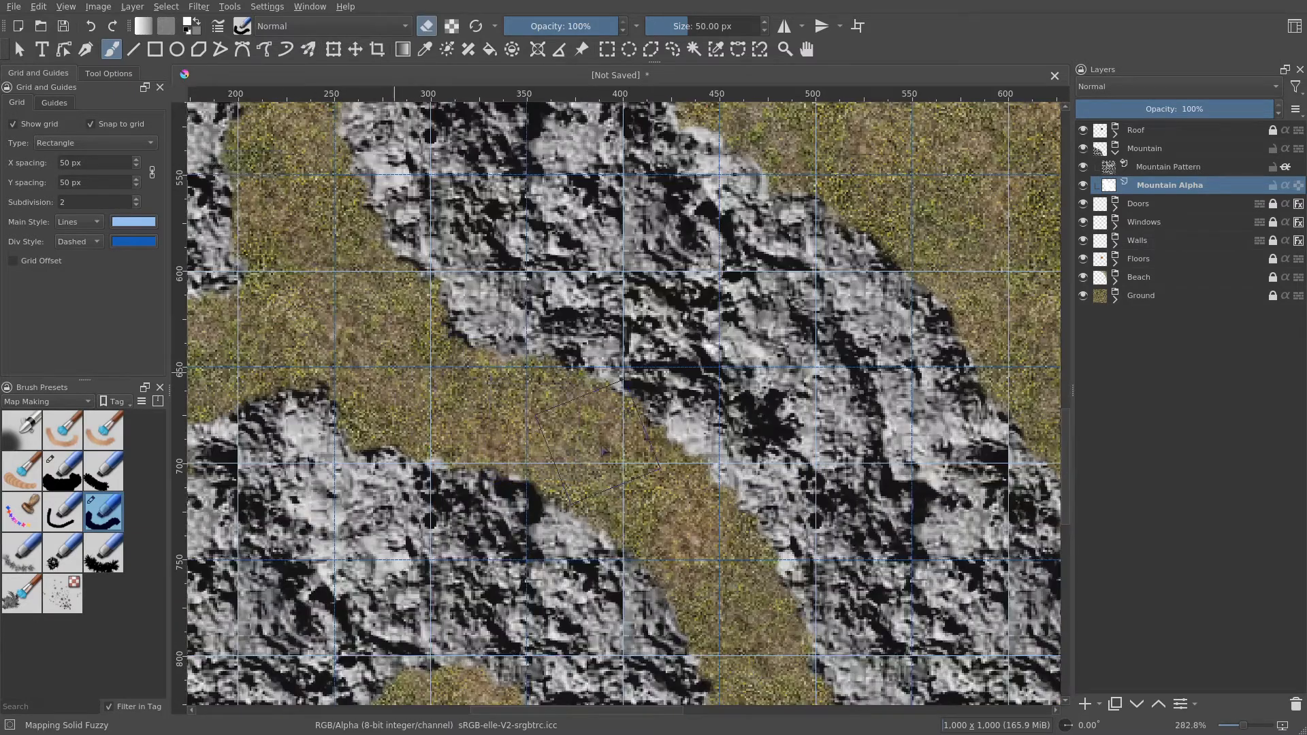
left_click_drag(640, 485, 613, 418)
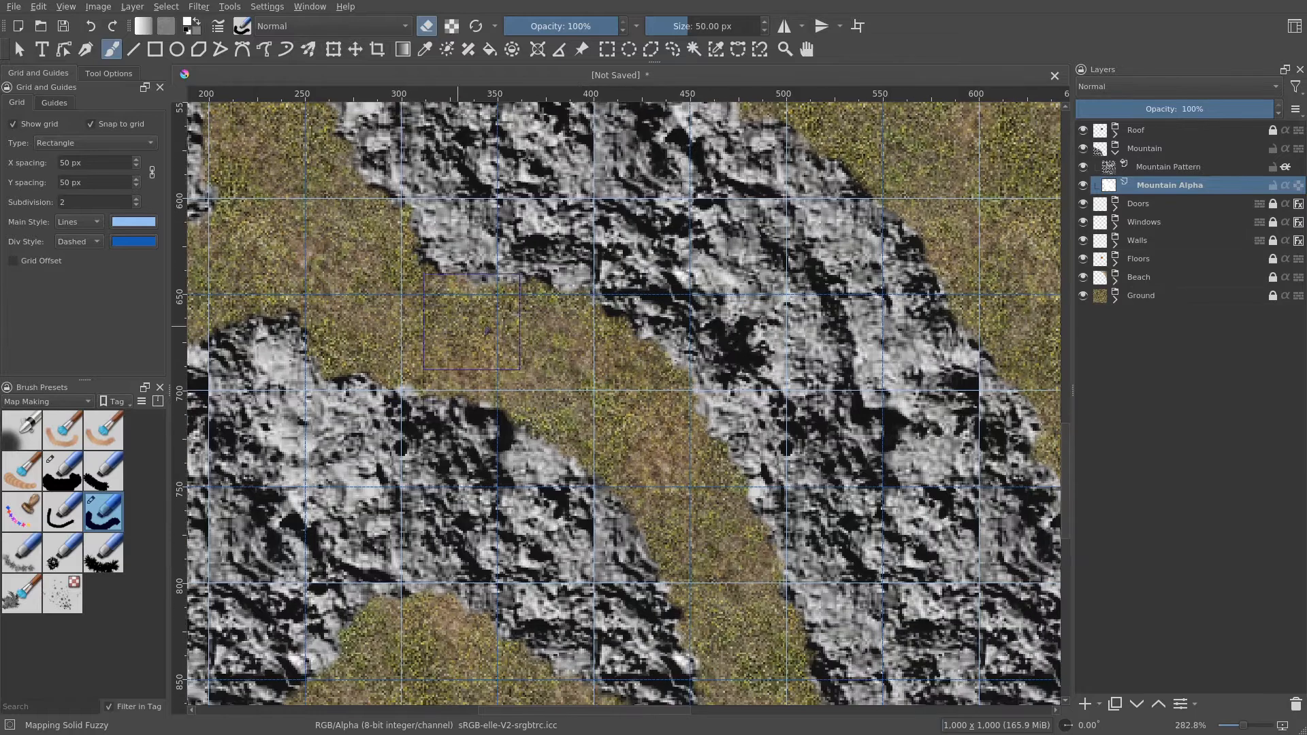
left_click_drag(680, 487, 599, 311)
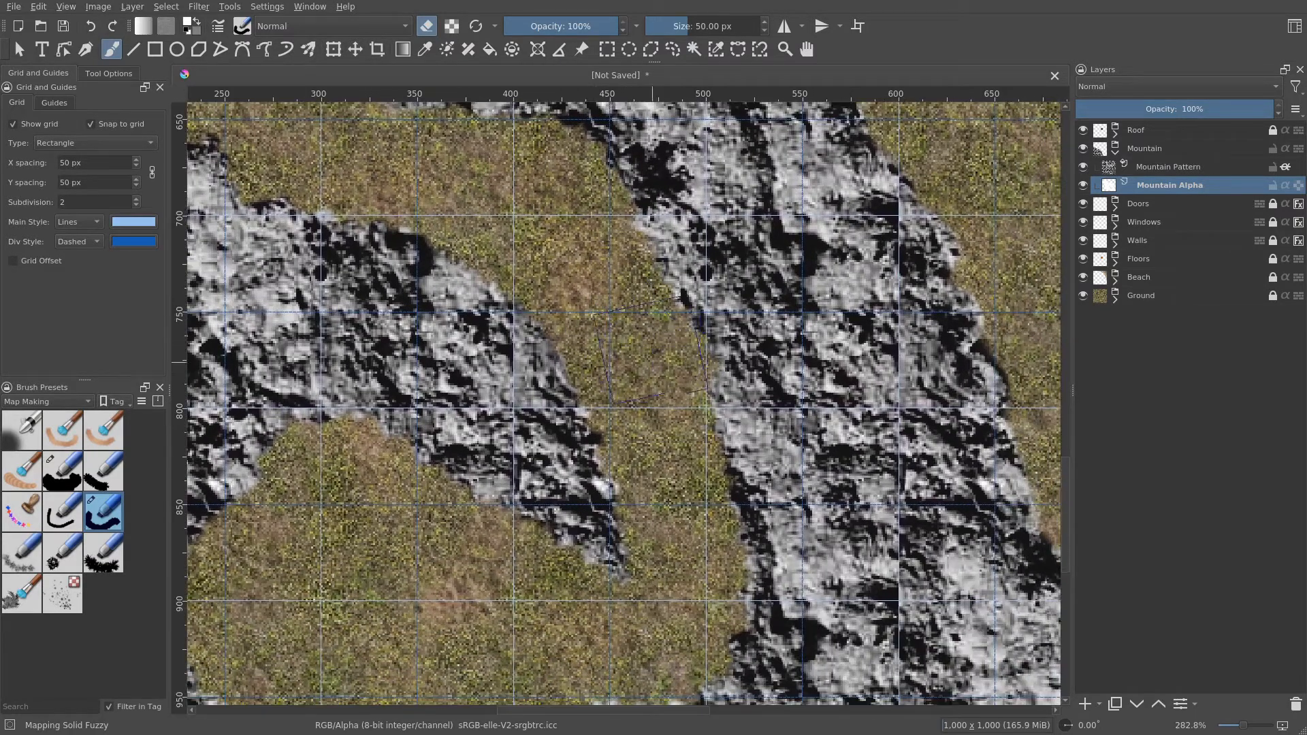
mouse_move(679, 457)
left_mouse_down()
mouse_move(706, 505)
mouse_move(674, 281)
left_mouse_up()
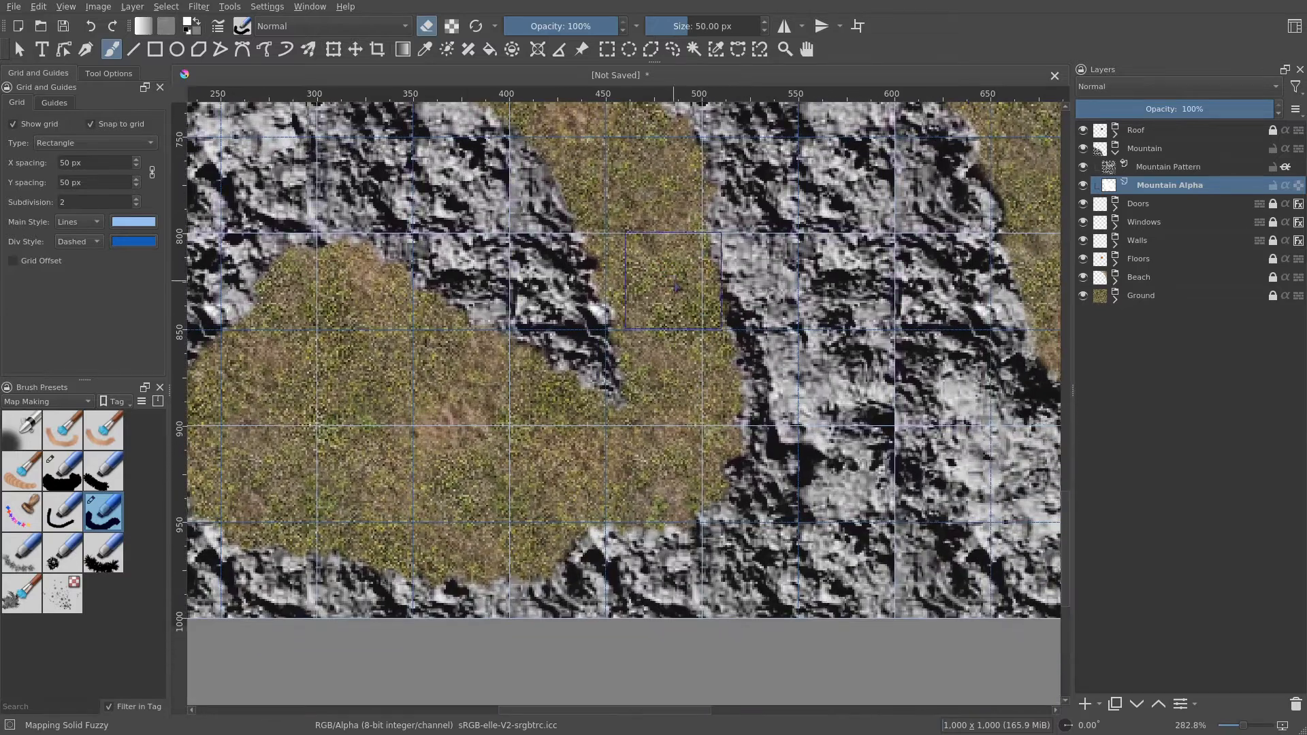
left_click_drag(489, 507, 685, 510)
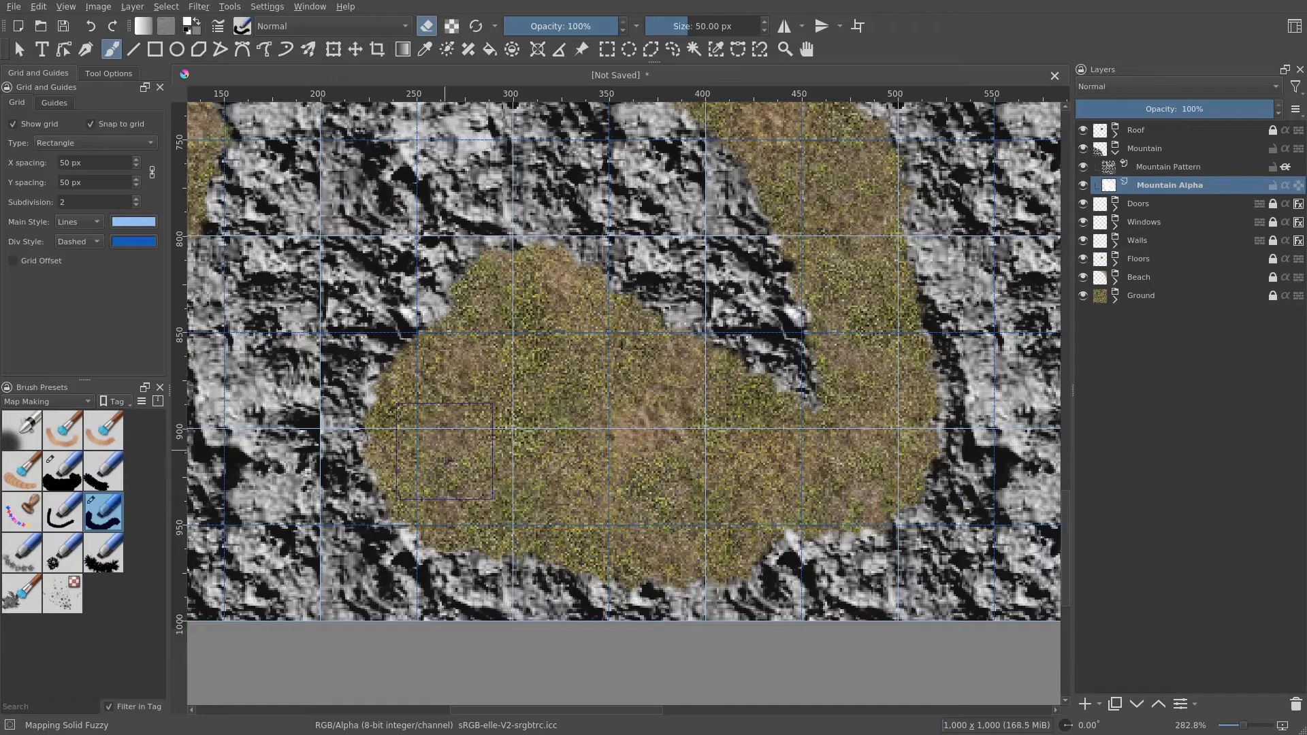
mouse_move(436, 453)
left_mouse_down()
mouse_move(361, 463)
mouse_move(383, 356)
mouse_move(469, 279)
mouse_move(626, 286)
mouse_move(667, 320)
left_mouse_up()
left_click_drag(488, 394, 498, 396)
- Alternate between painting and erasing to touch up the clearing and passage edges of the mountain
key("e")
mouse_move(729, 586)
left_mouse_down()
mouse_move(790, 606)
mouse_move(408, 579)
left_mouse_up()
left_click_drag(716, 499, 761, 509)
key("e")
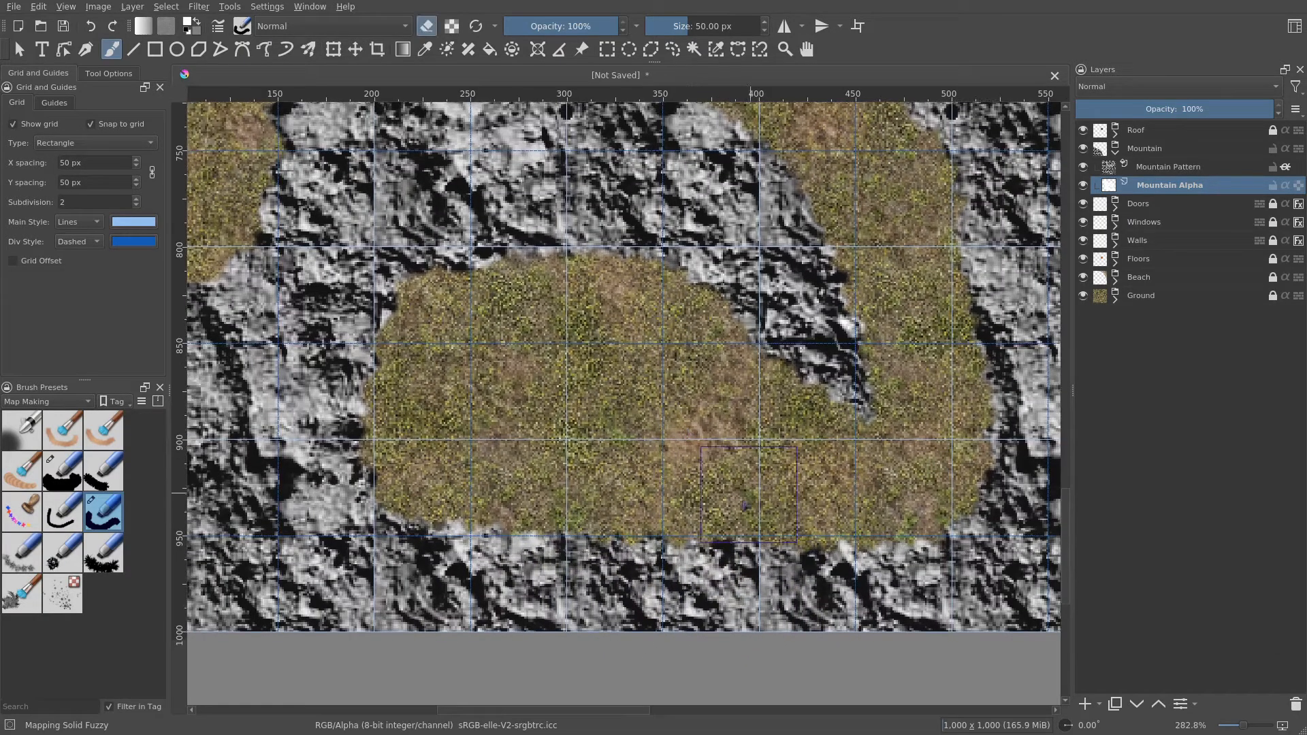
scroll(605, 393, "down", 2)
mouse_move(605, 393)
left_mouse_down()
mouse_move(659, 501)
mouse_move(715, 539)
left_mouse_up()
scroll(518, 380, "up", 1)
left_click_drag(481, 402, 463, 425)
mouse_move(502, 473)
left_mouse_down()
mouse_move(525, 413)
mouse_move(503, 472)
mouse_move(443, 447)
mouse_move(471, 395)
left_mouse_up()
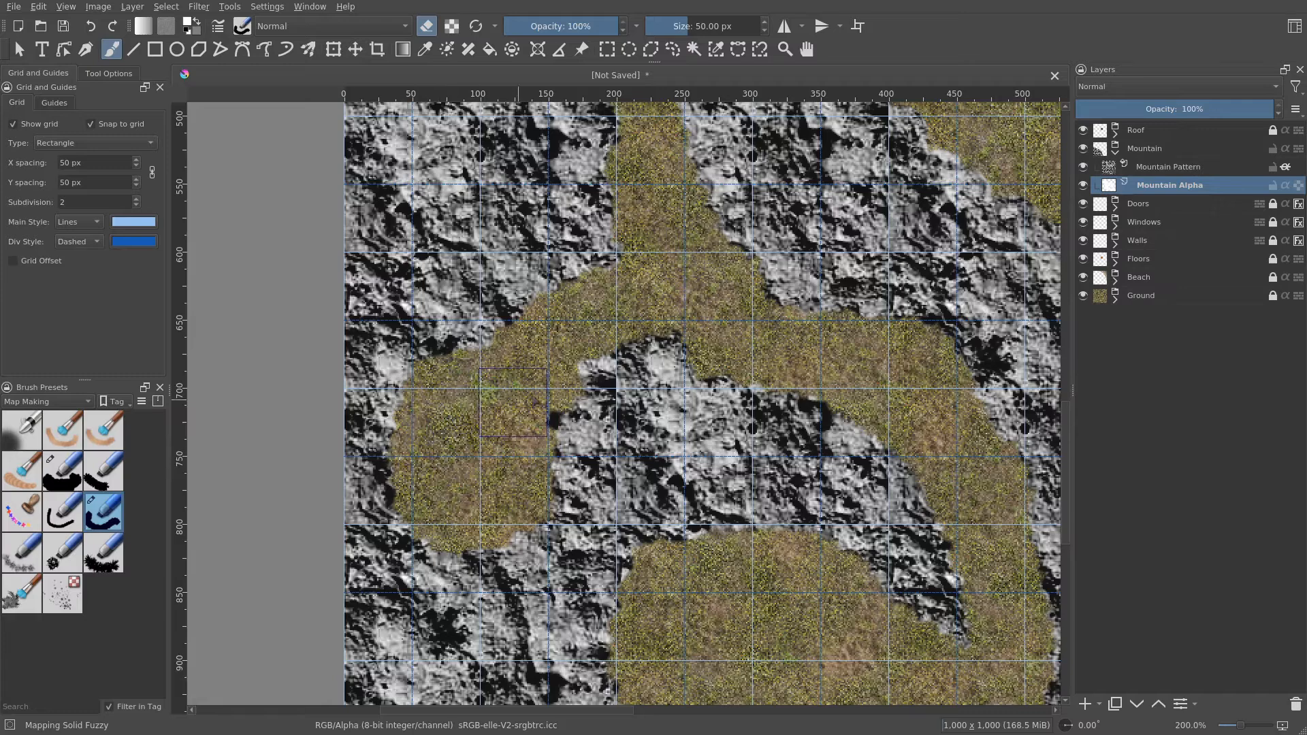
- Open the Mountain layer's layer style and enable Outer Glow with a #1a1a1a dark grey color
right_click(1151, 149)
left_click(1151, 169)
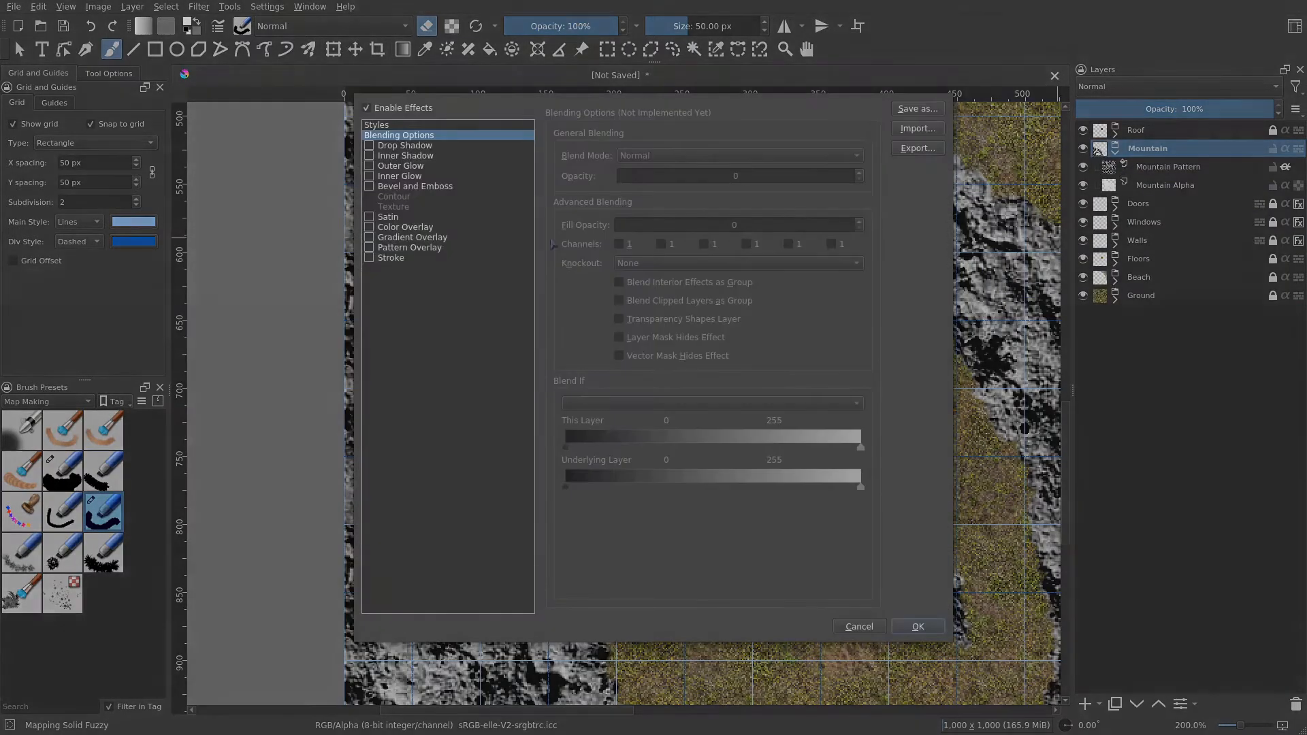
left_click(420, 168)
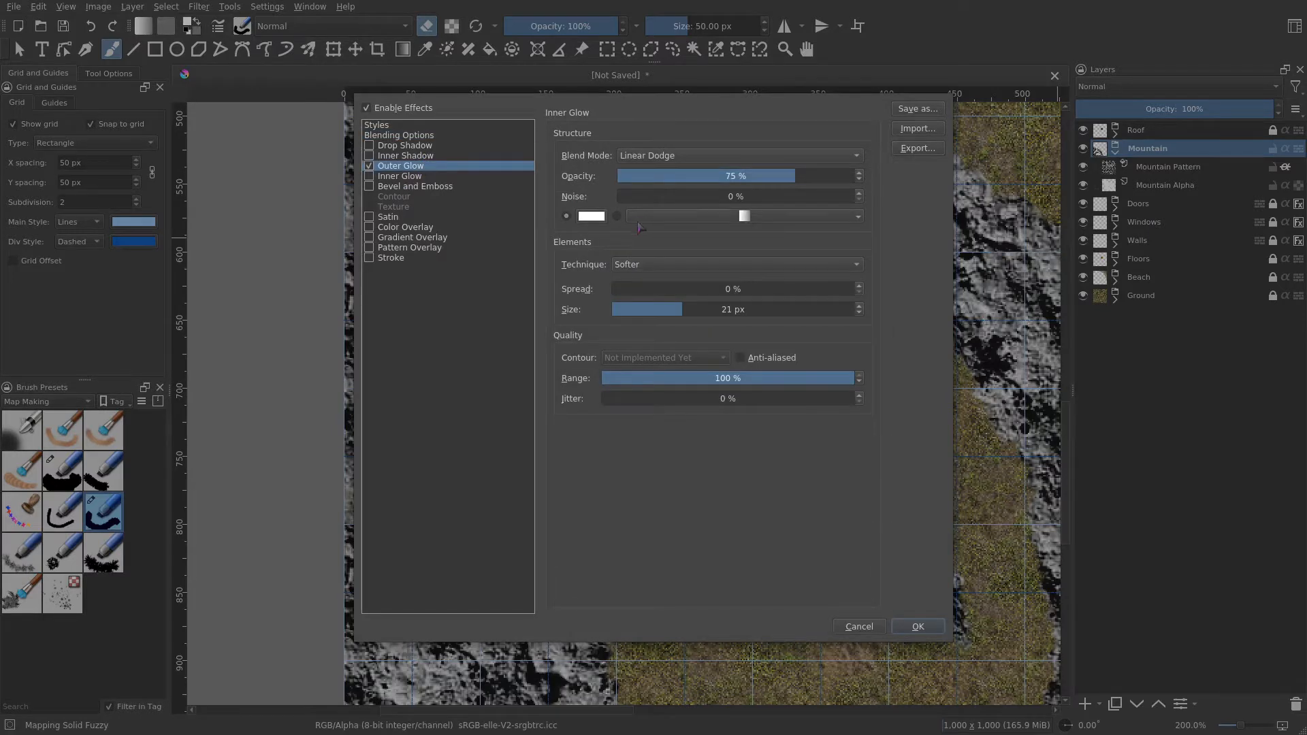
left_click(591, 216)
left_click(783, 221)
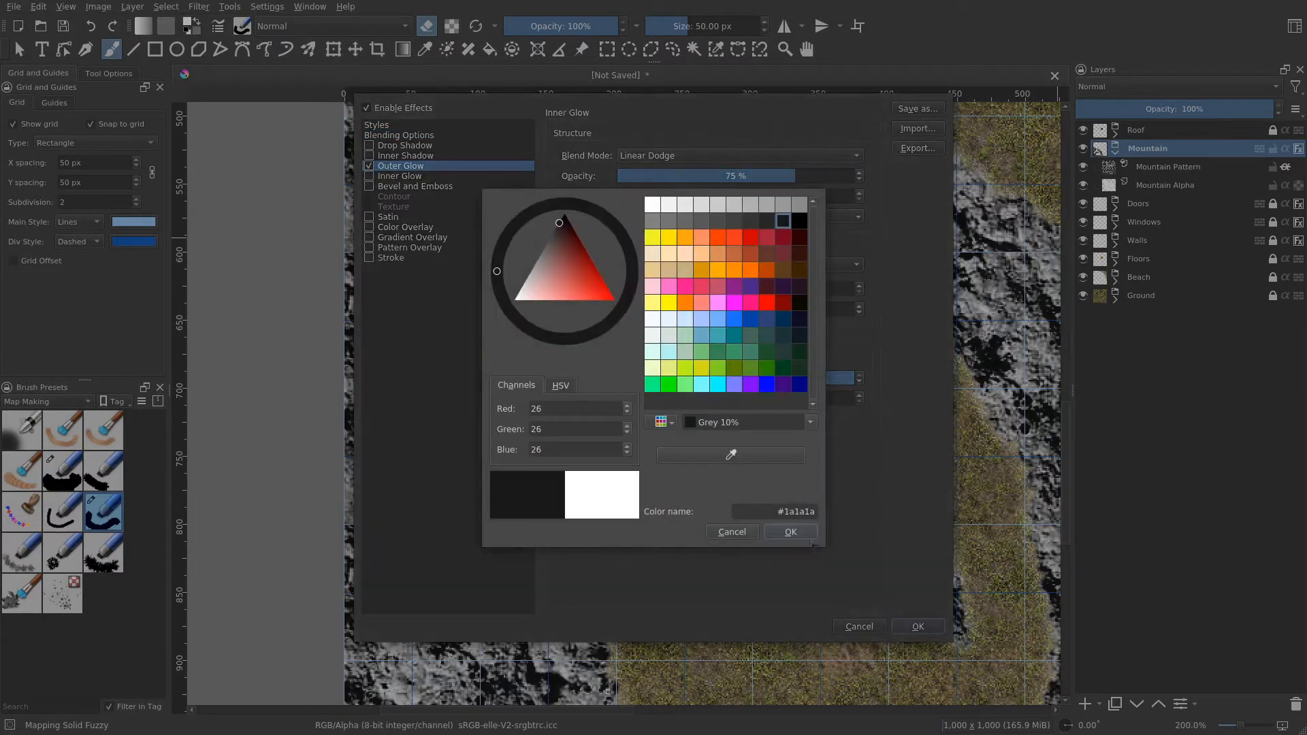
left_click(791, 532)
- Set the Outer Glow blend mode to Multiply and its size to 10 px
left_click(703, 157)
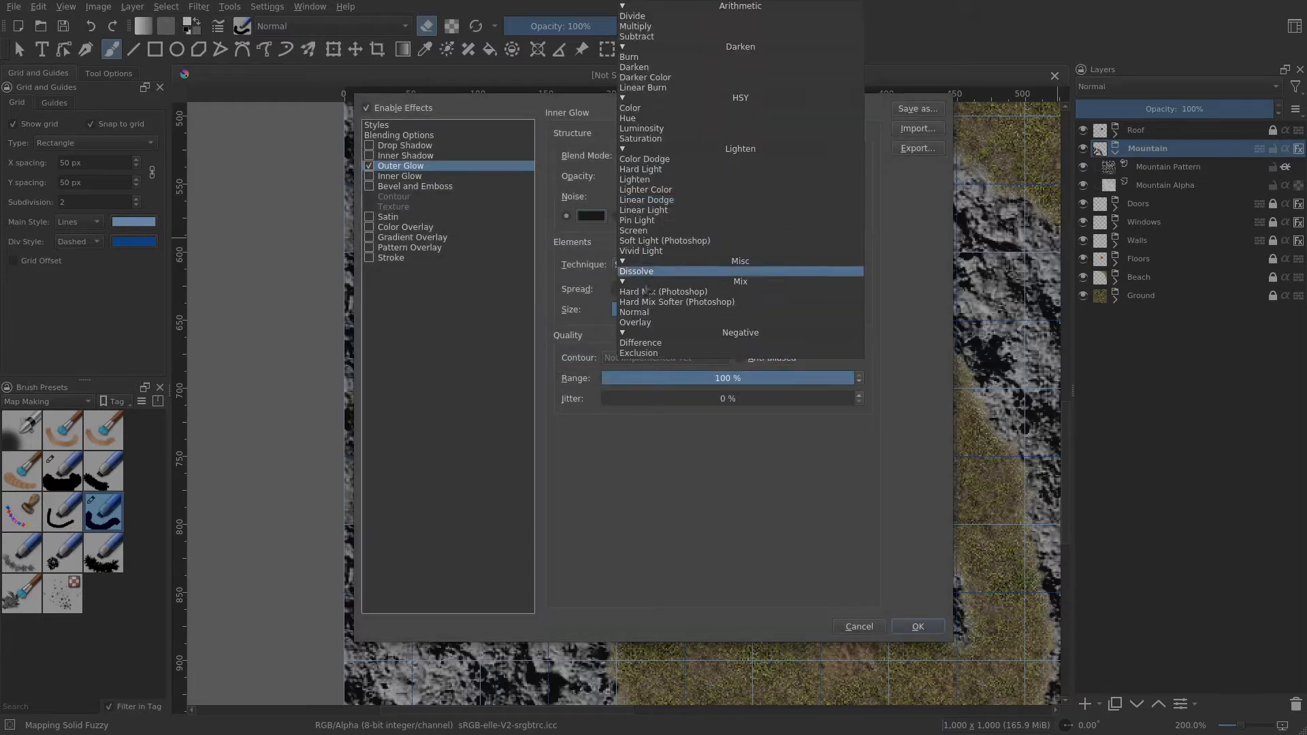
left_click(640, 26)
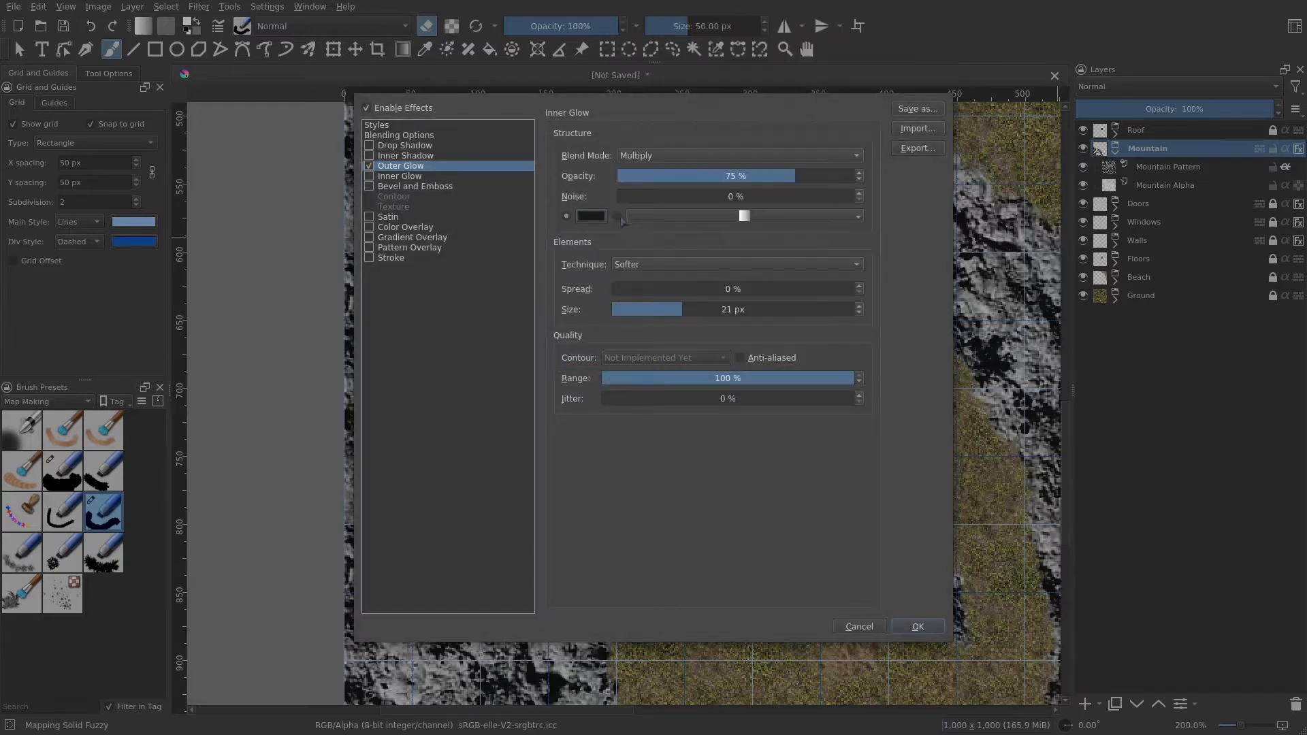
left_click_drag(681, 309, 658, 309)
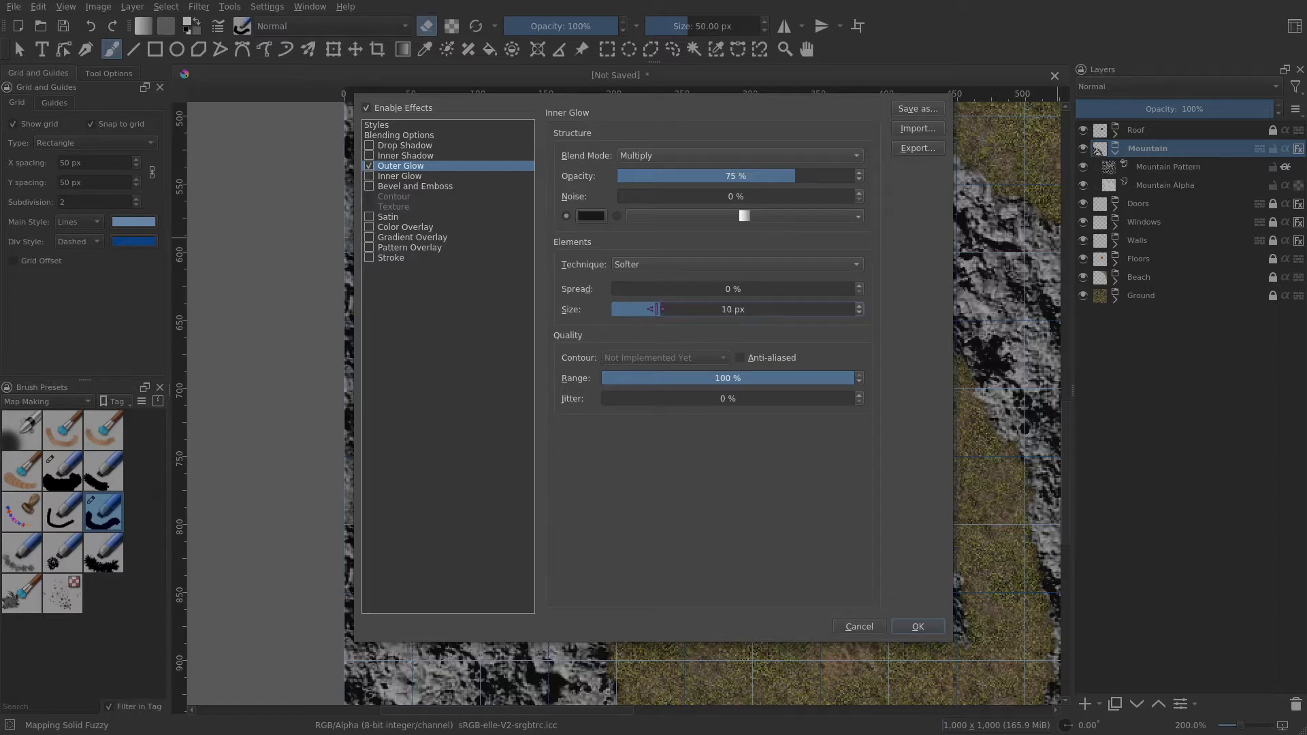
- Enable Bevel and Emboss and set its soften to 5 px
left_click(404, 186)
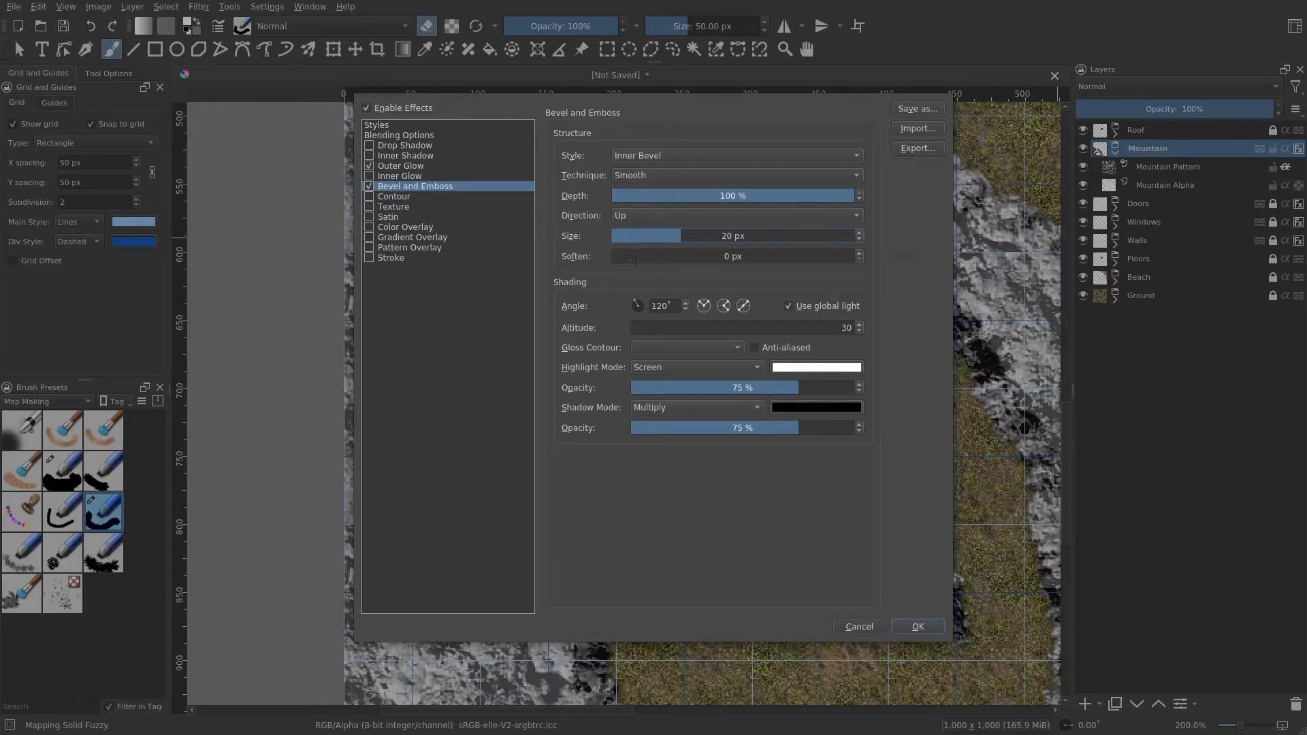
left_click_drag(617, 256, 631, 258)
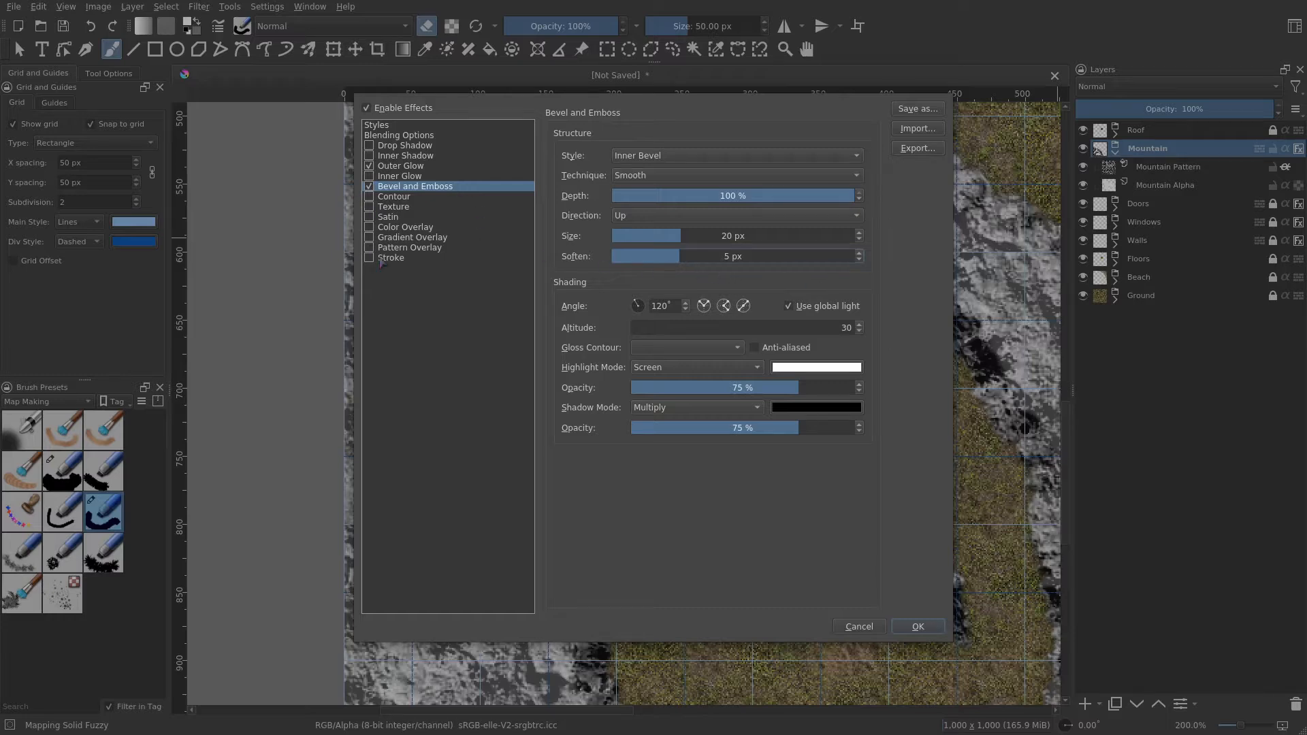
- Enable Texture with the rpg_stone_black pattern and set its depth to 10%
left_click(395, 207)
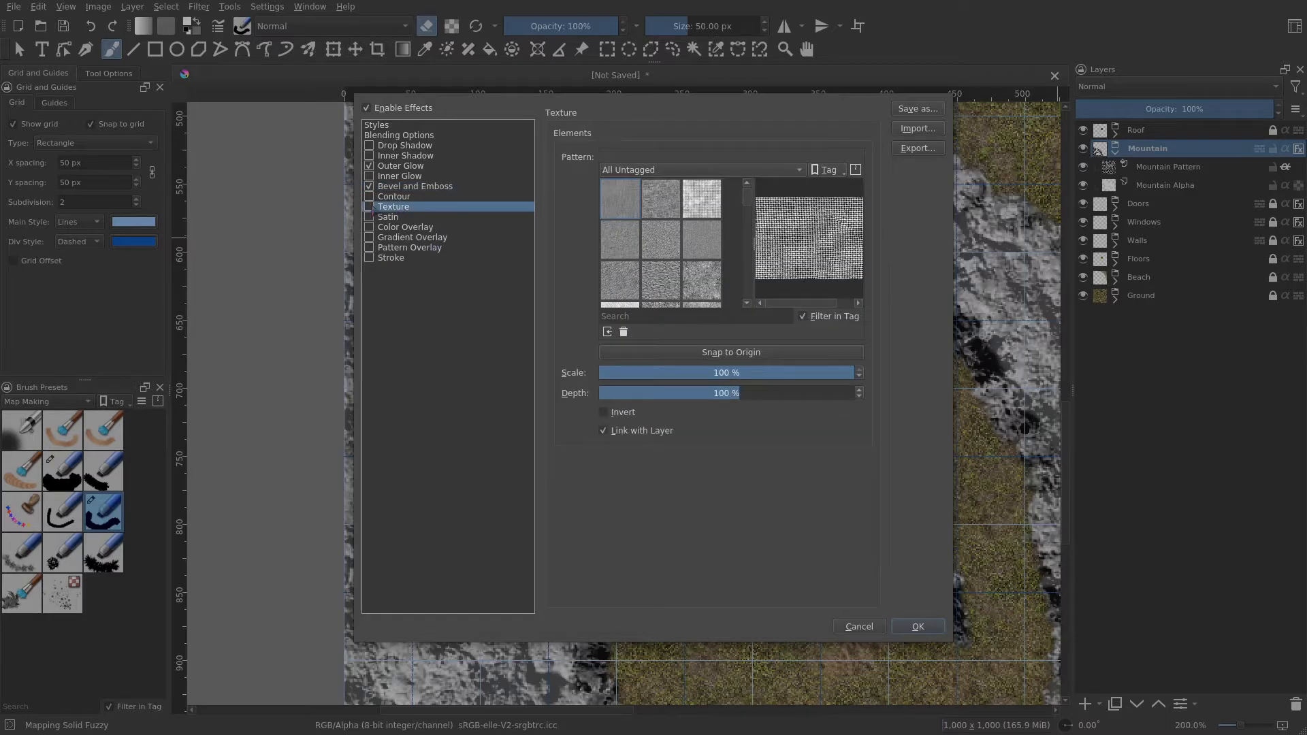
scroll(702, 263, "down", 10)
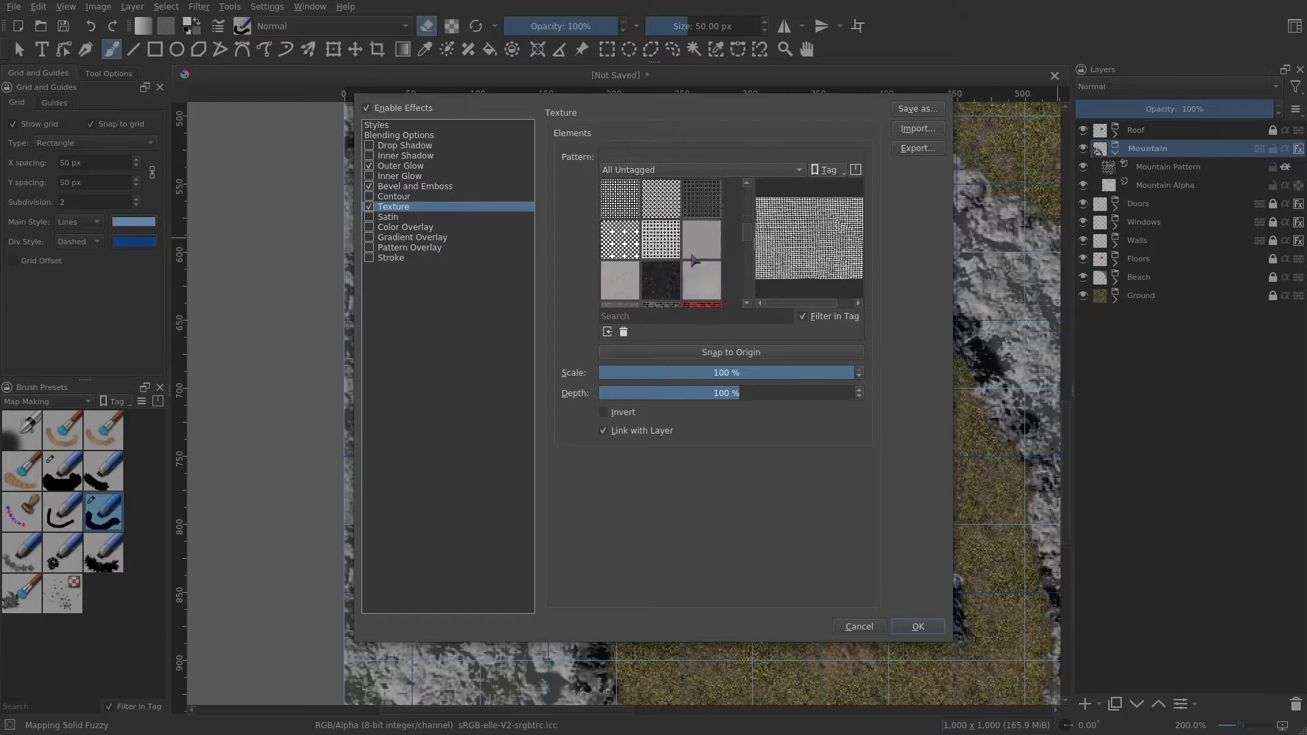
scroll(693, 261, "down", 5)
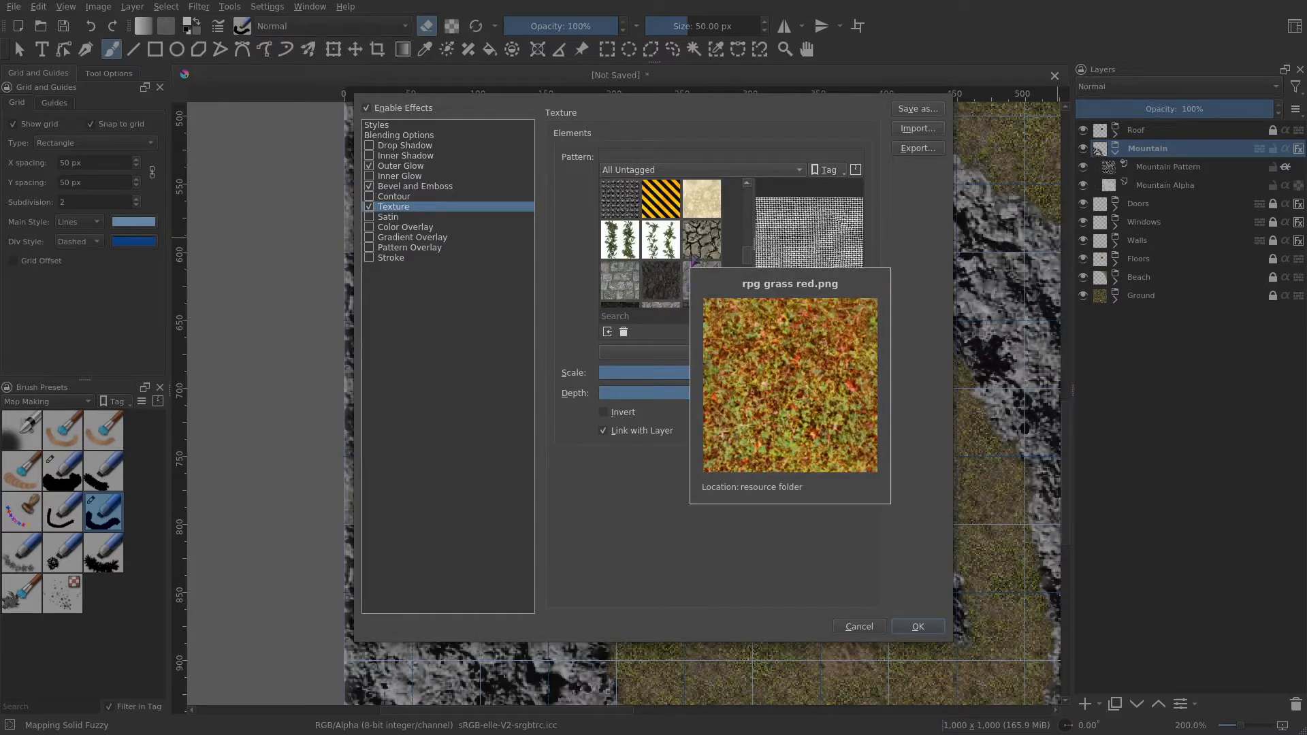
scroll(689, 270, "down", 2)
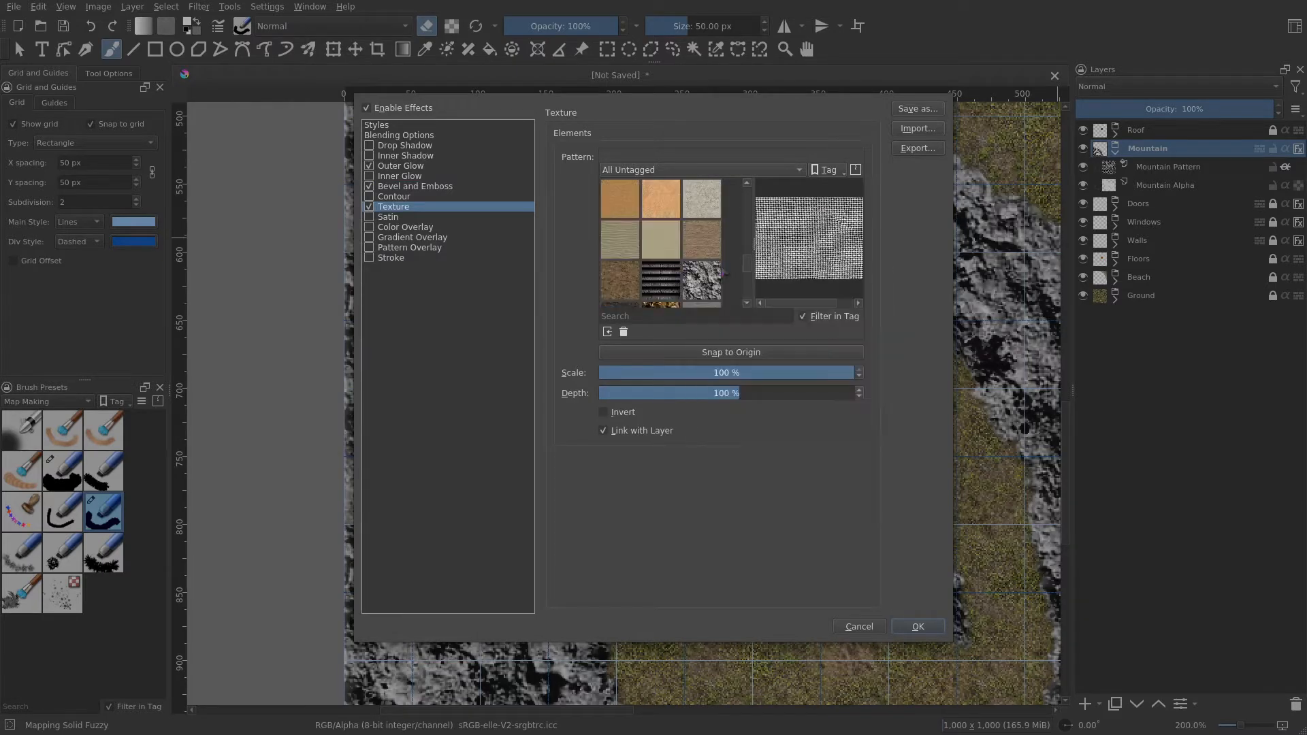
left_click(712, 279)
left_click(744, 395)
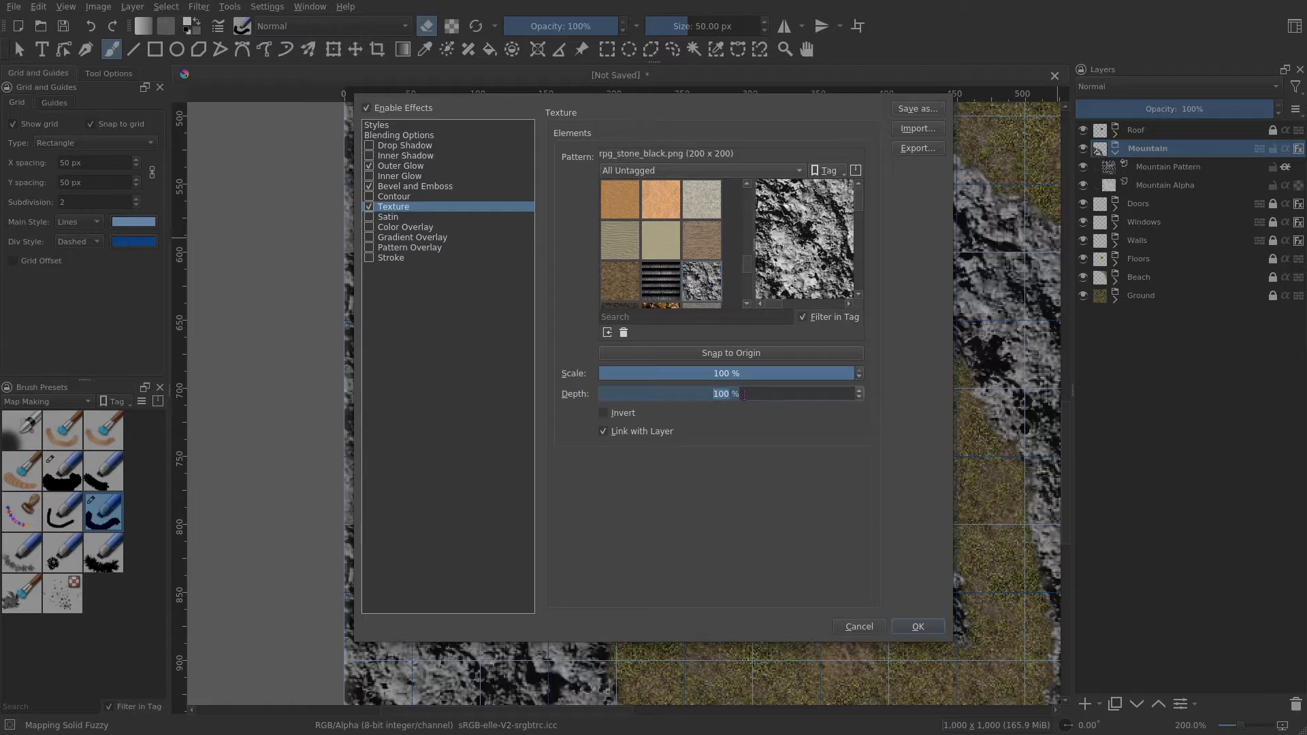
type("10")
key("Return")
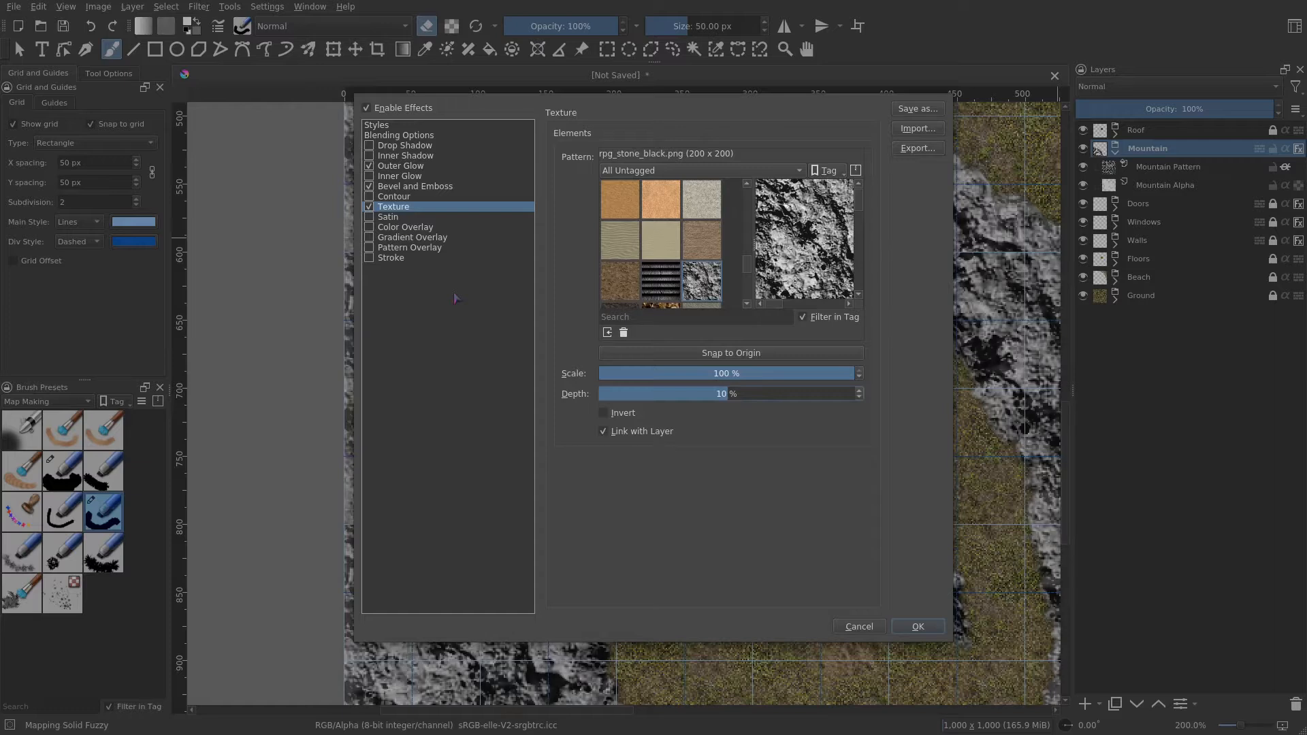
- Enable the Stroke effect and apply the Mountain layer's layer style
left_click(387, 260)
left_click(641, 158)
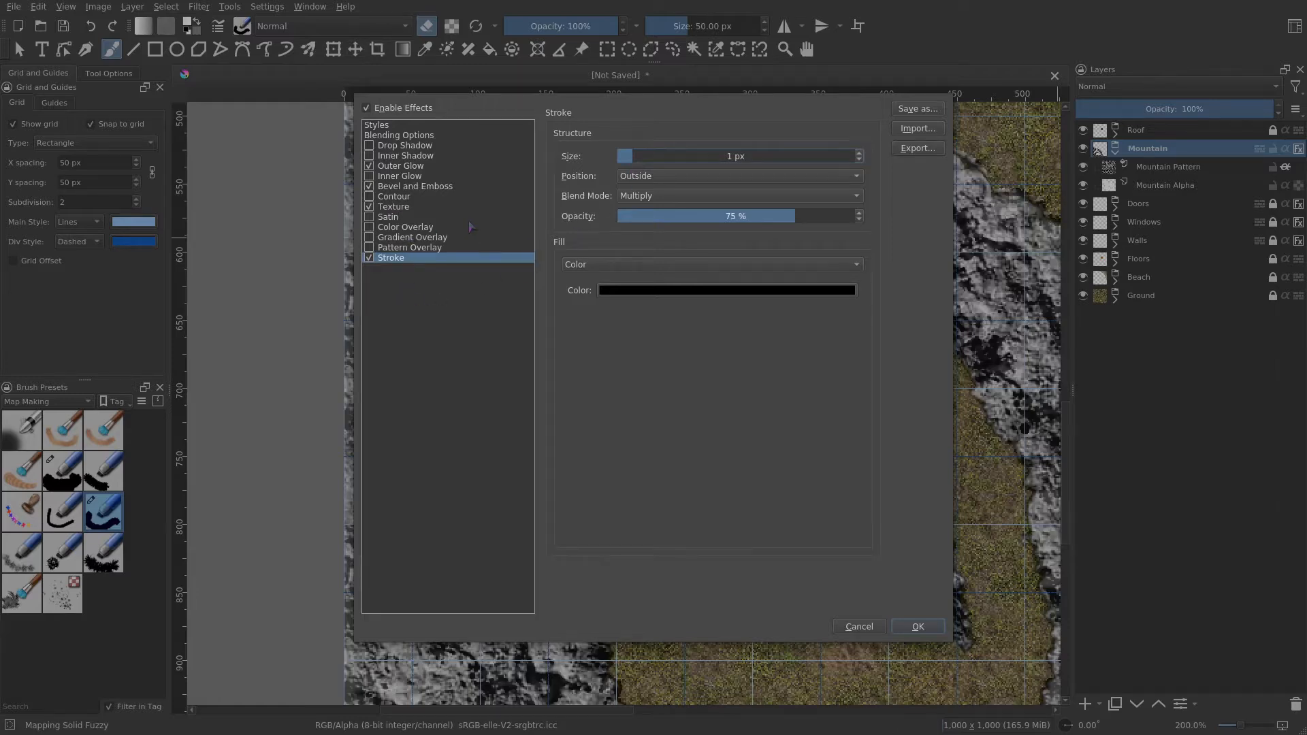
left_click(922, 623)
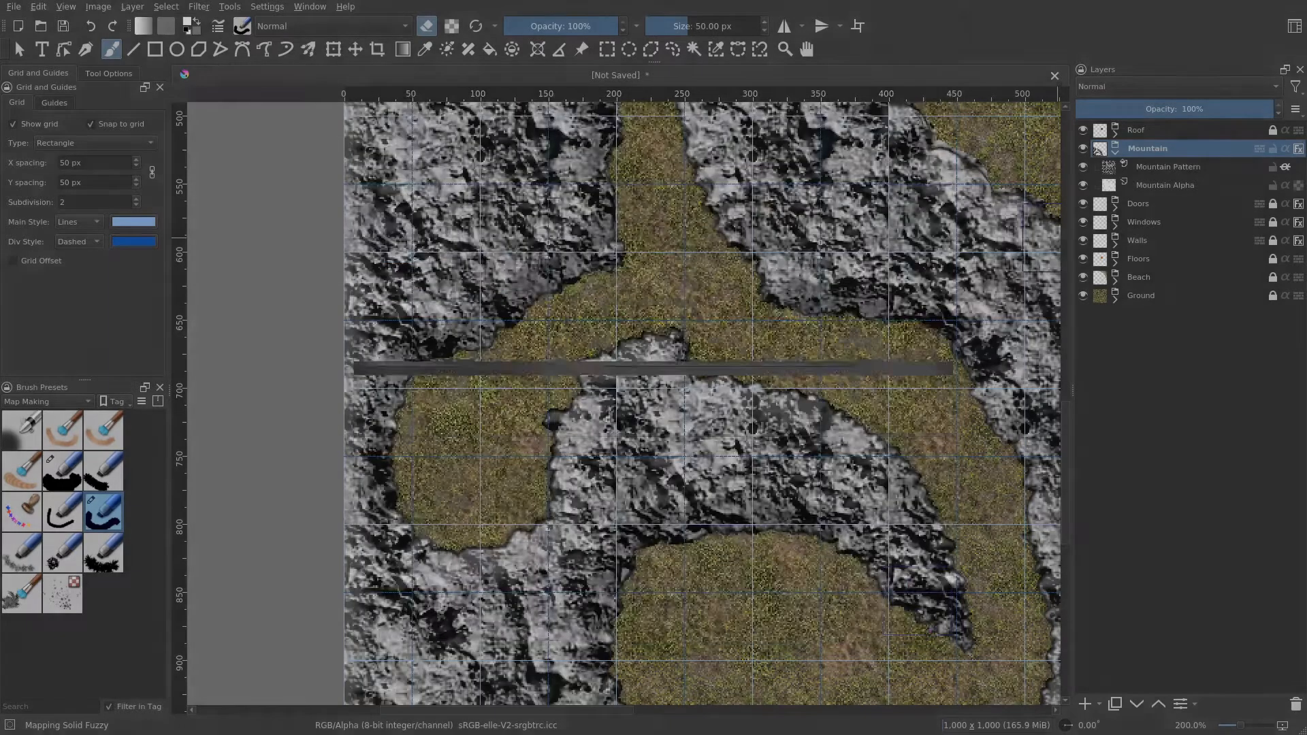
- Expand the Ground group in the layer stack and select its Grass group
left_click_drag(791, 252, 658, 455)
scroll(664, 453, "down", 1)
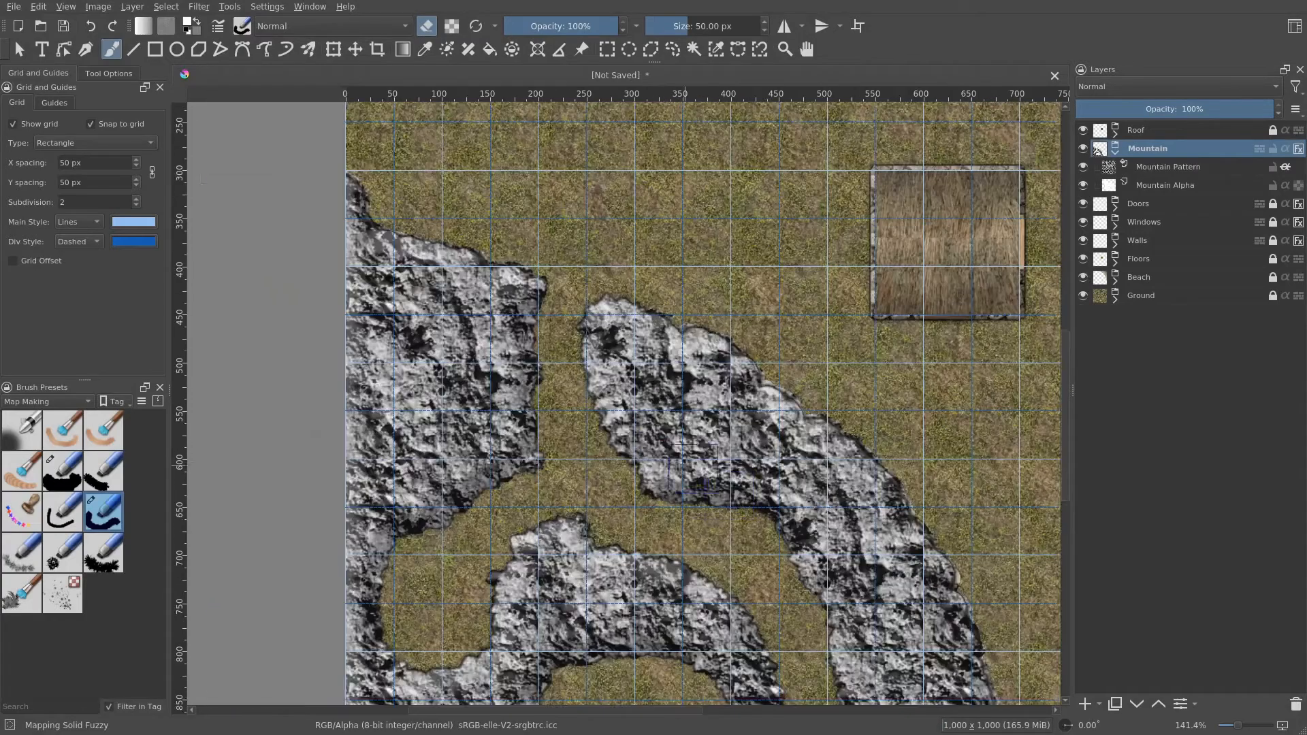
mouse_move(727, 480)
left_mouse_down()
mouse_move(576, 264)
mouse_move(530, 233)
mouse_move(463, 395)
mouse_move(721, 436)
mouse_move(744, 339)
mouse_move(699, 332)
mouse_move(702, 352)
mouse_move(753, 373)
mouse_move(831, 467)
mouse_move(788, 461)
mouse_move(760, 317)
mouse_move(776, 403)
mouse_move(796, 418)
mouse_move(773, 388)
mouse_move(760, 319)
left_mouse_up()
left_click_drag(806, 391, 830, 449)
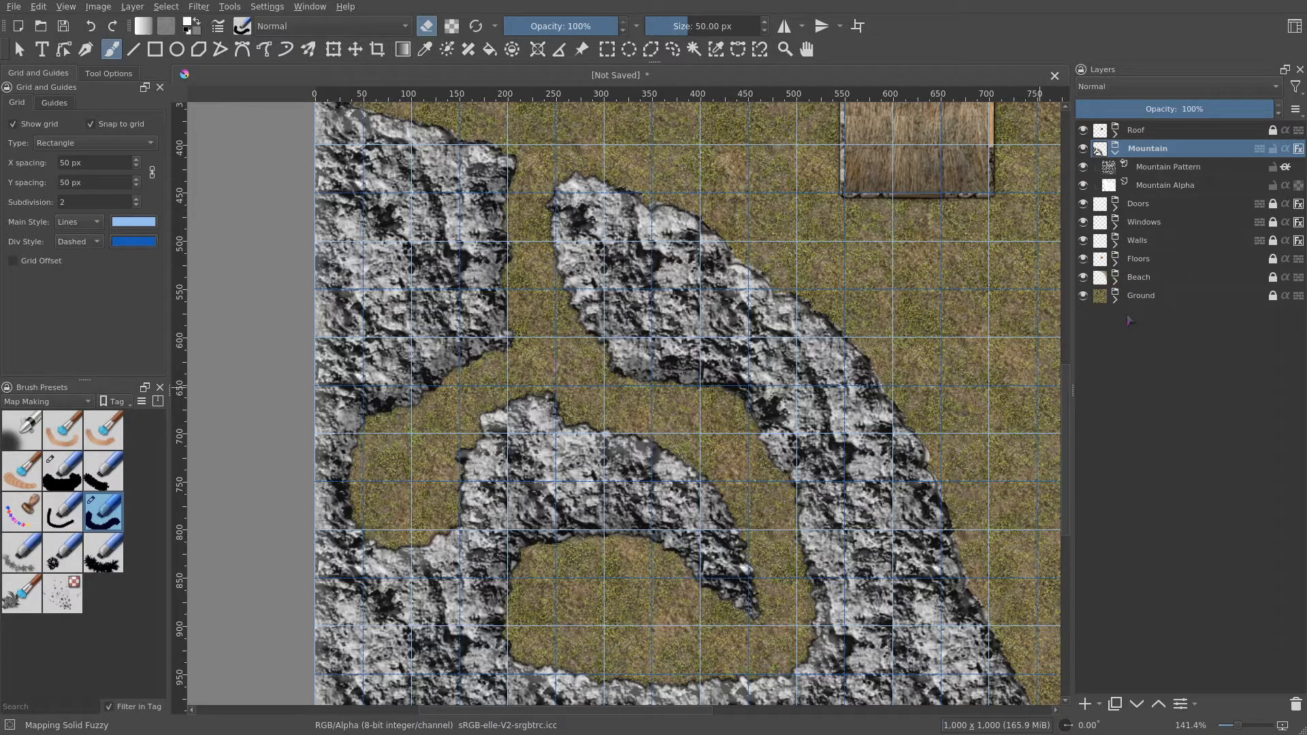
left_click(1116, 300)
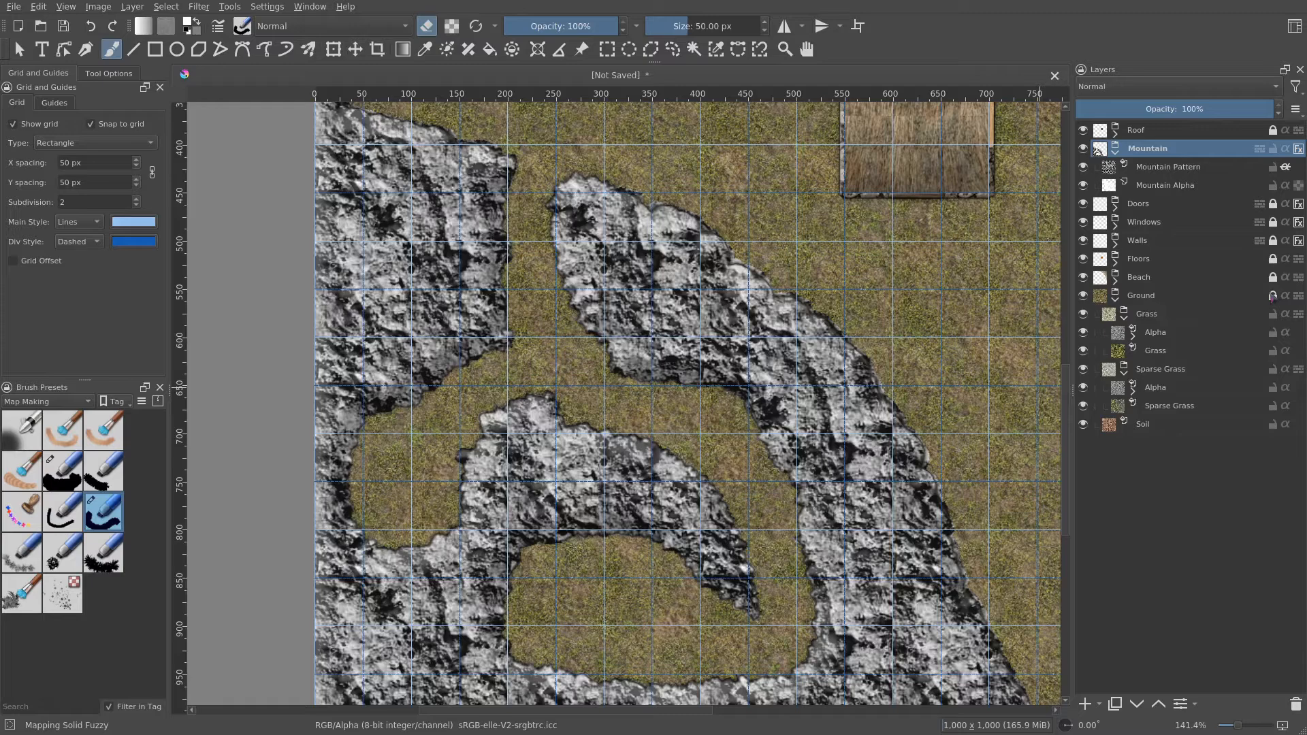
left_click(1155, 315)
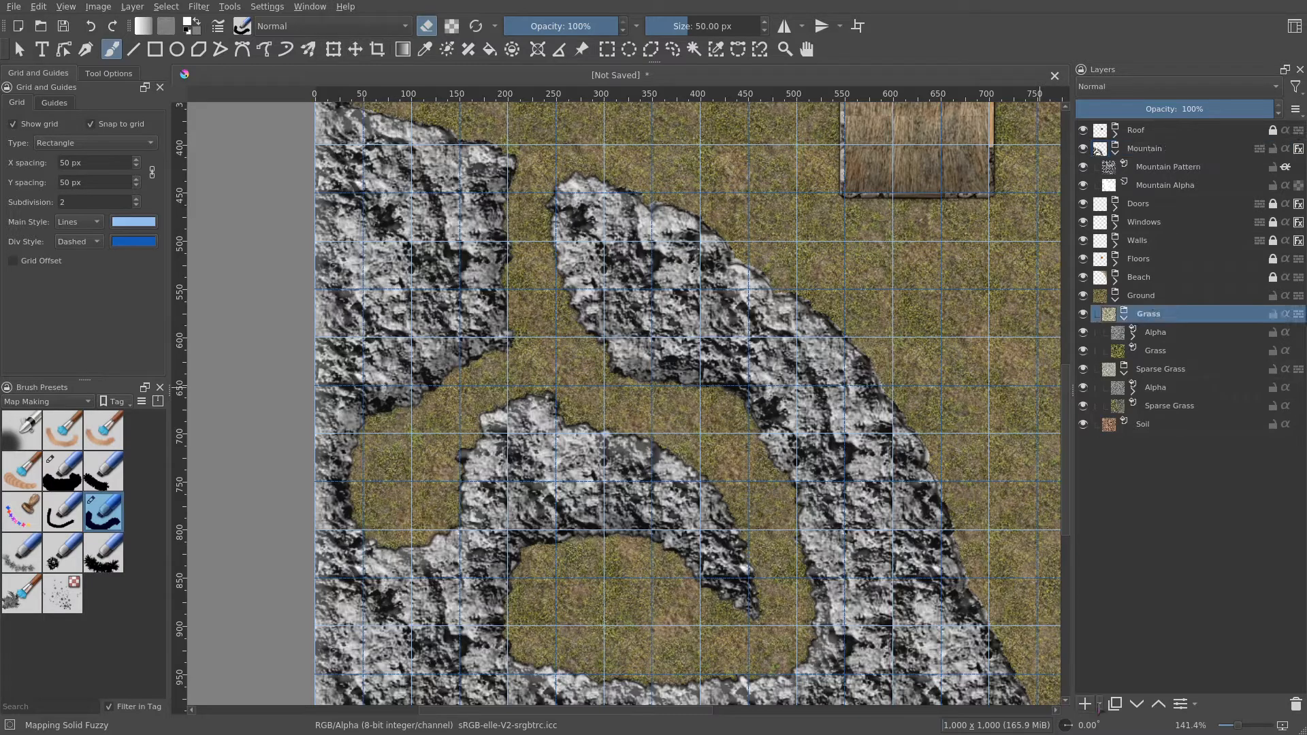
left_click(1099, 706)
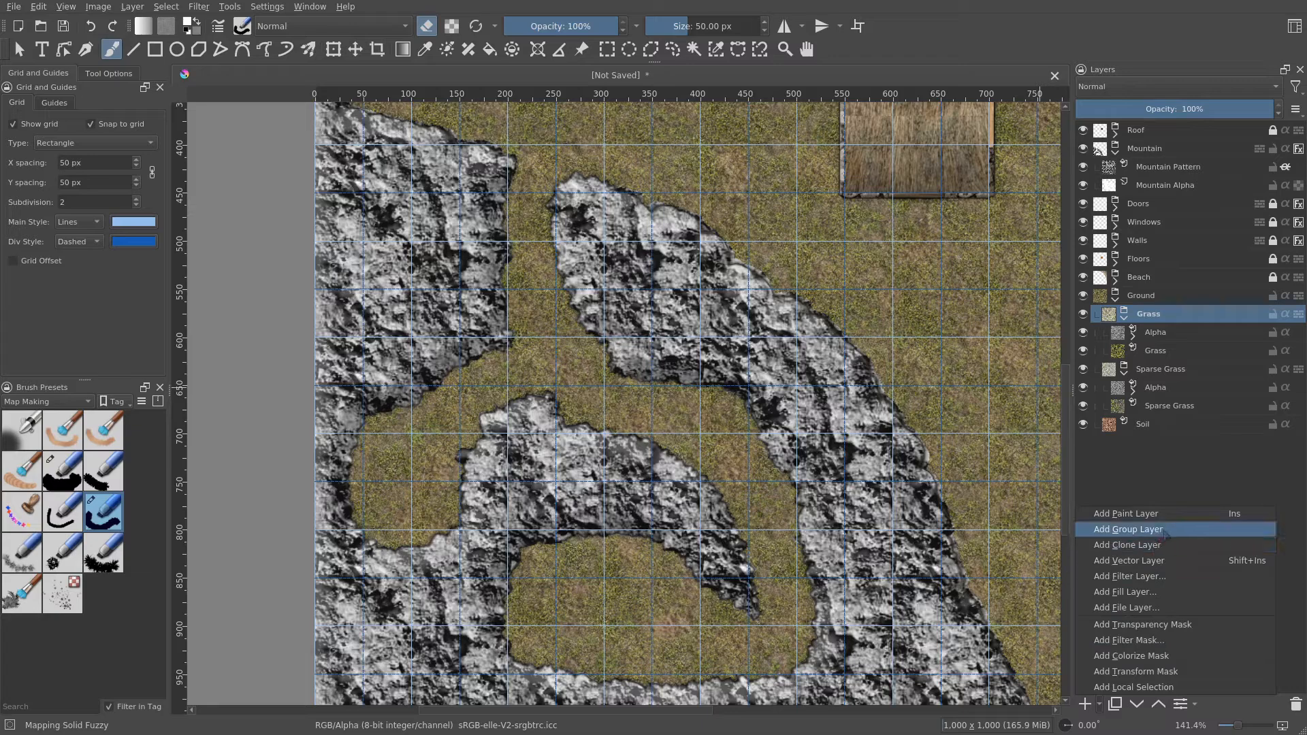
left_click(1166, 532)
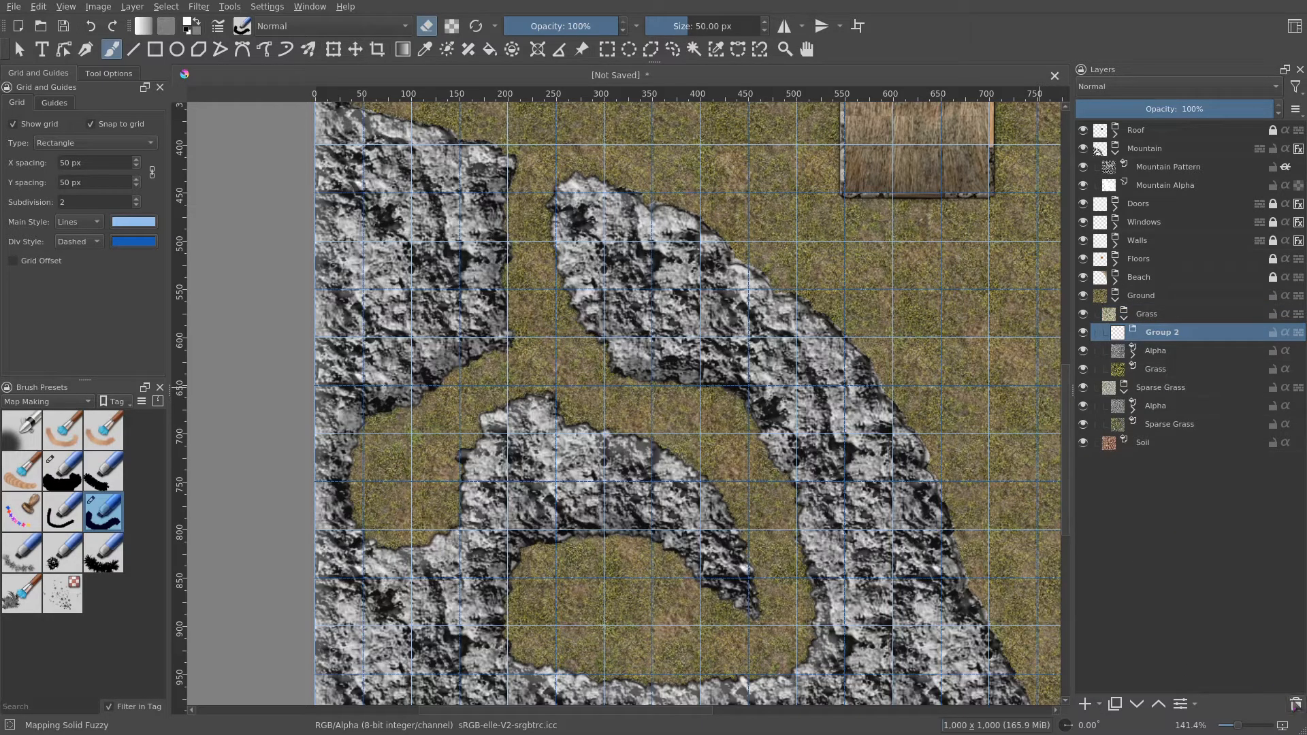
left_click(1296, 705)
- Add a pattern fill layer inside the Grass group using the rpg_stone_fine pattern
left_click(1100, 712)
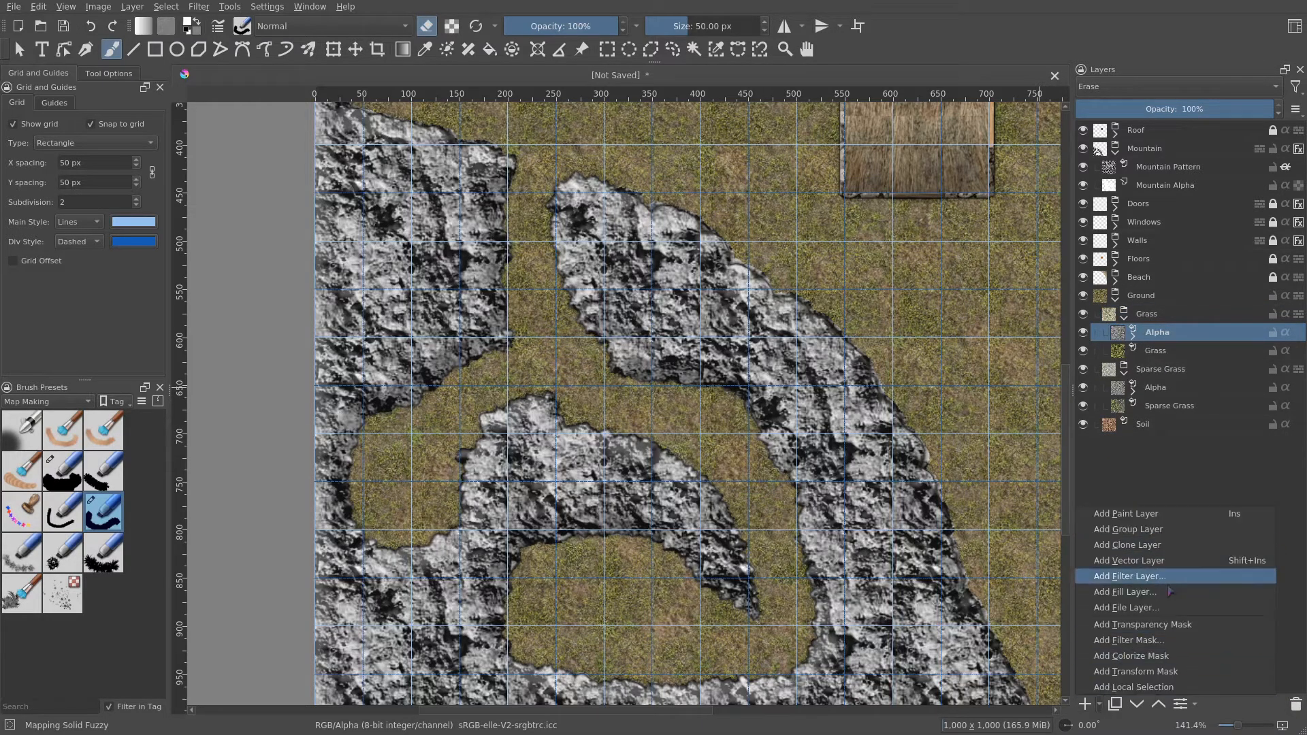
left_click(1144, 592)
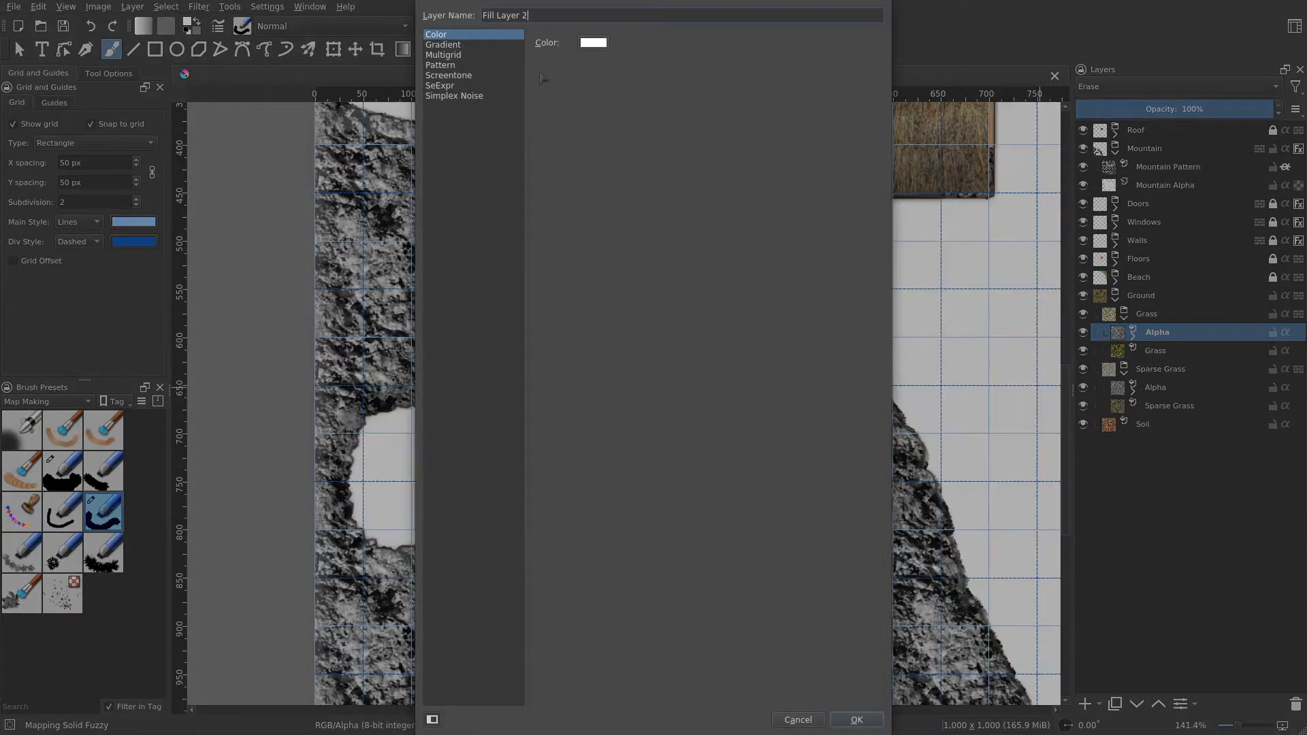
left_click(461, 66)
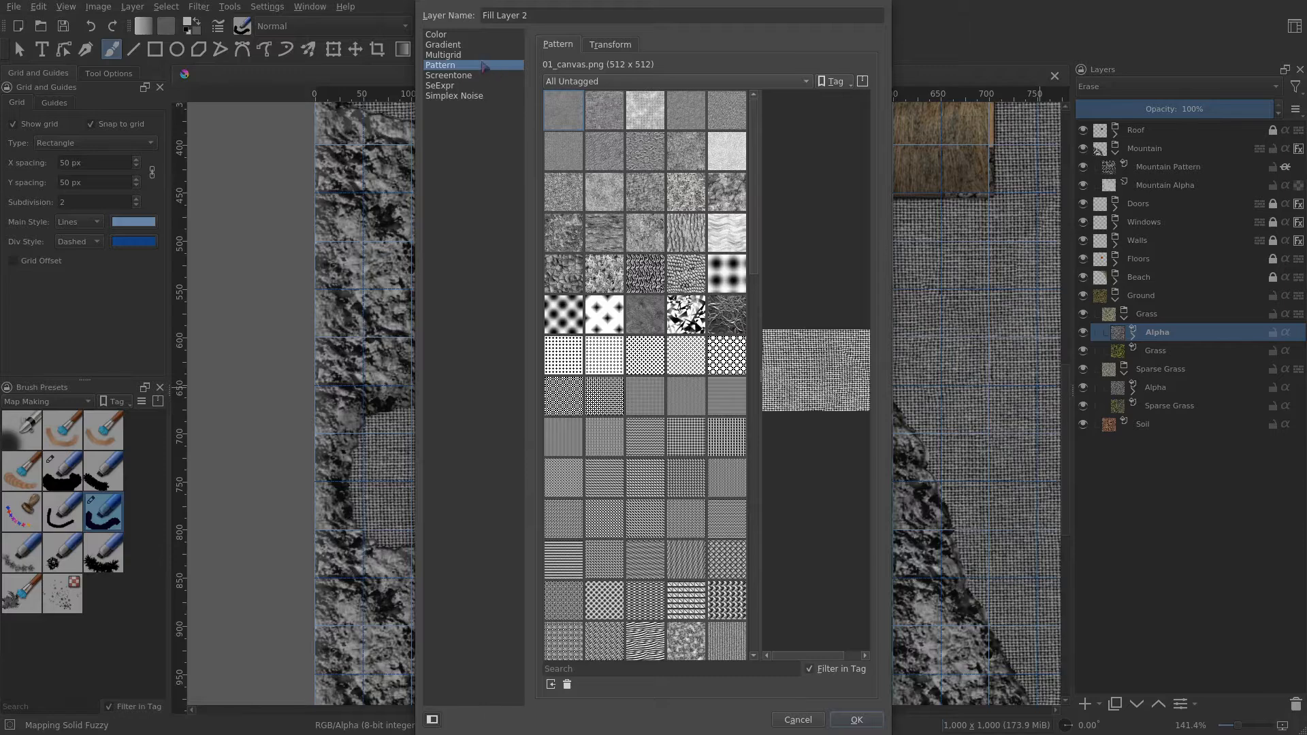
scroll(618, 382, "down", 5)
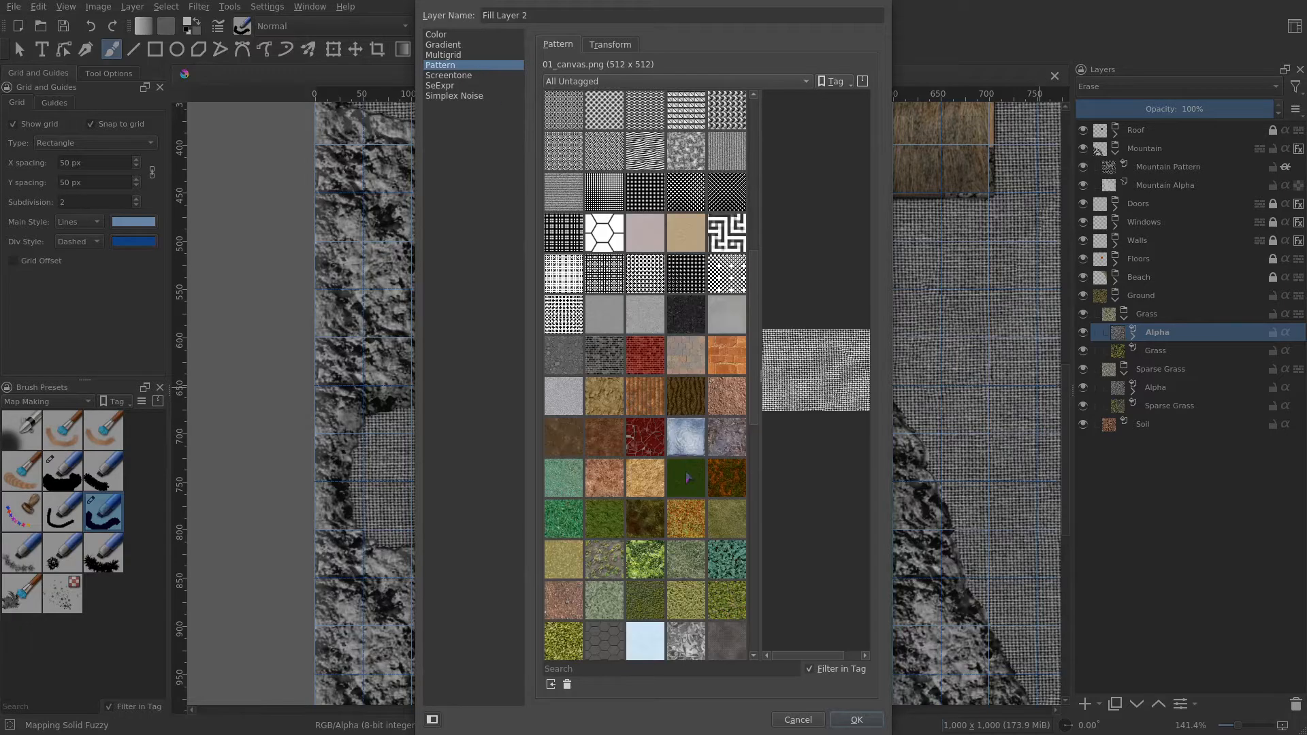
scroll(689, 478, "down", 3)
left_click(604, 314)
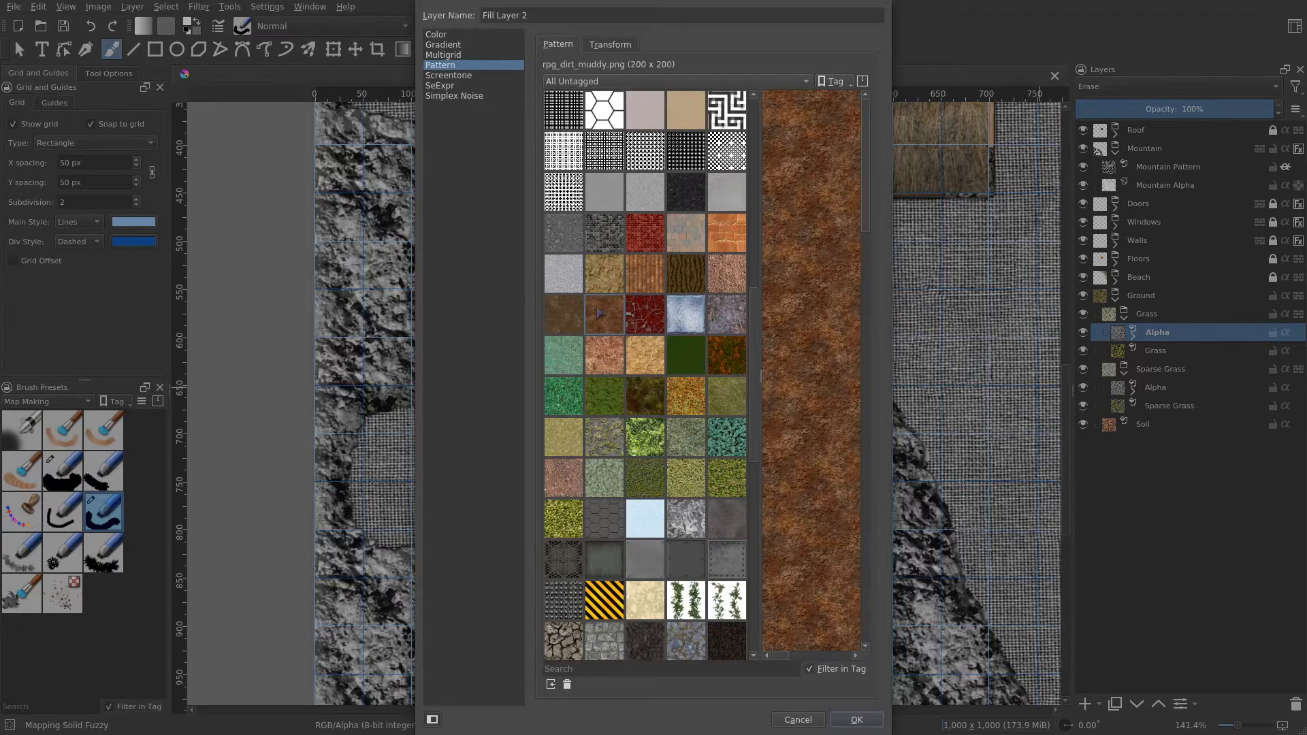
left_click(551, 320)
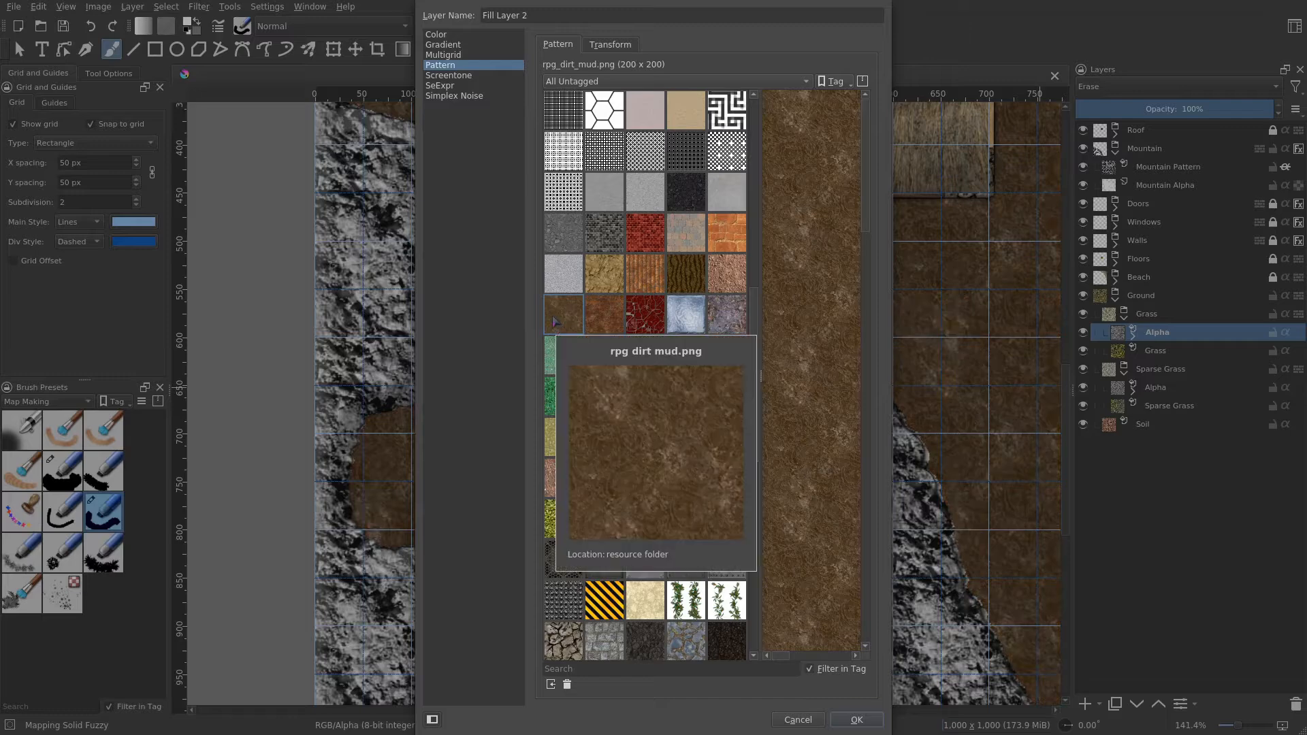
scroll(735, 476, "down", 3)
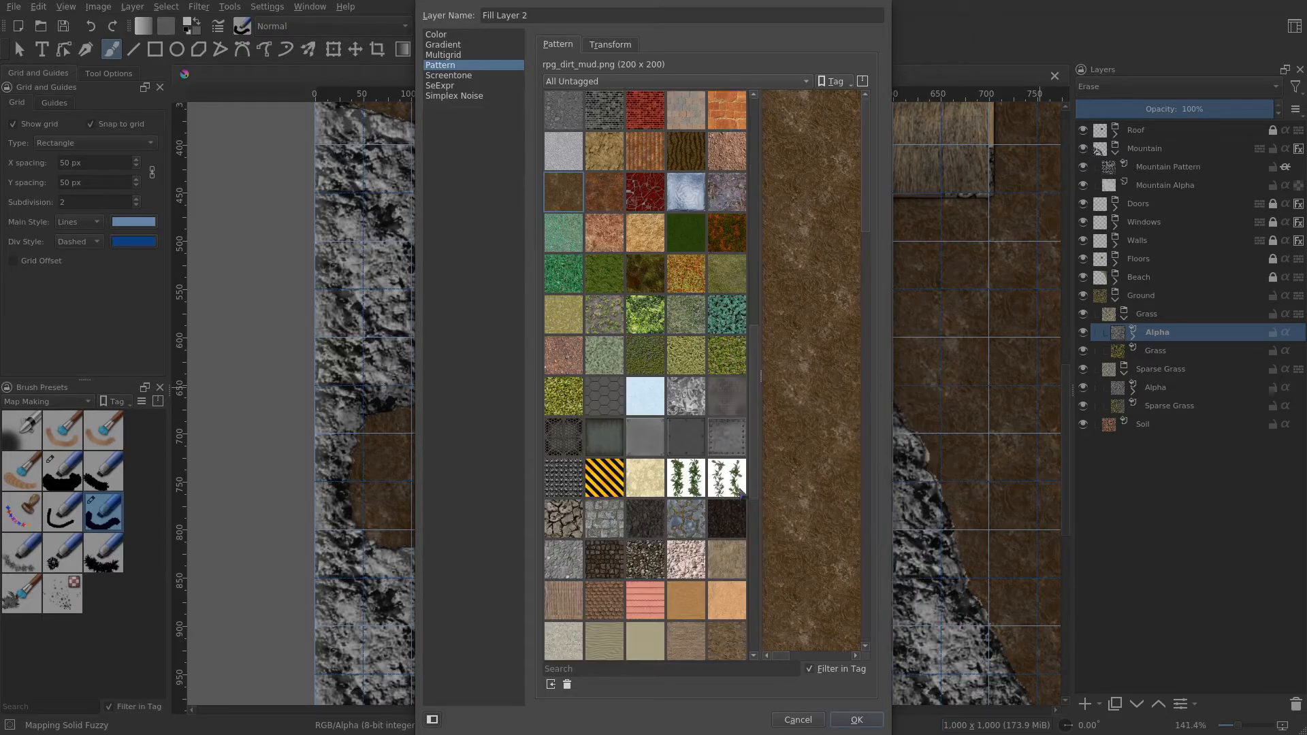
scroll(715, 518, "down", 3)
left_click(643, 563)
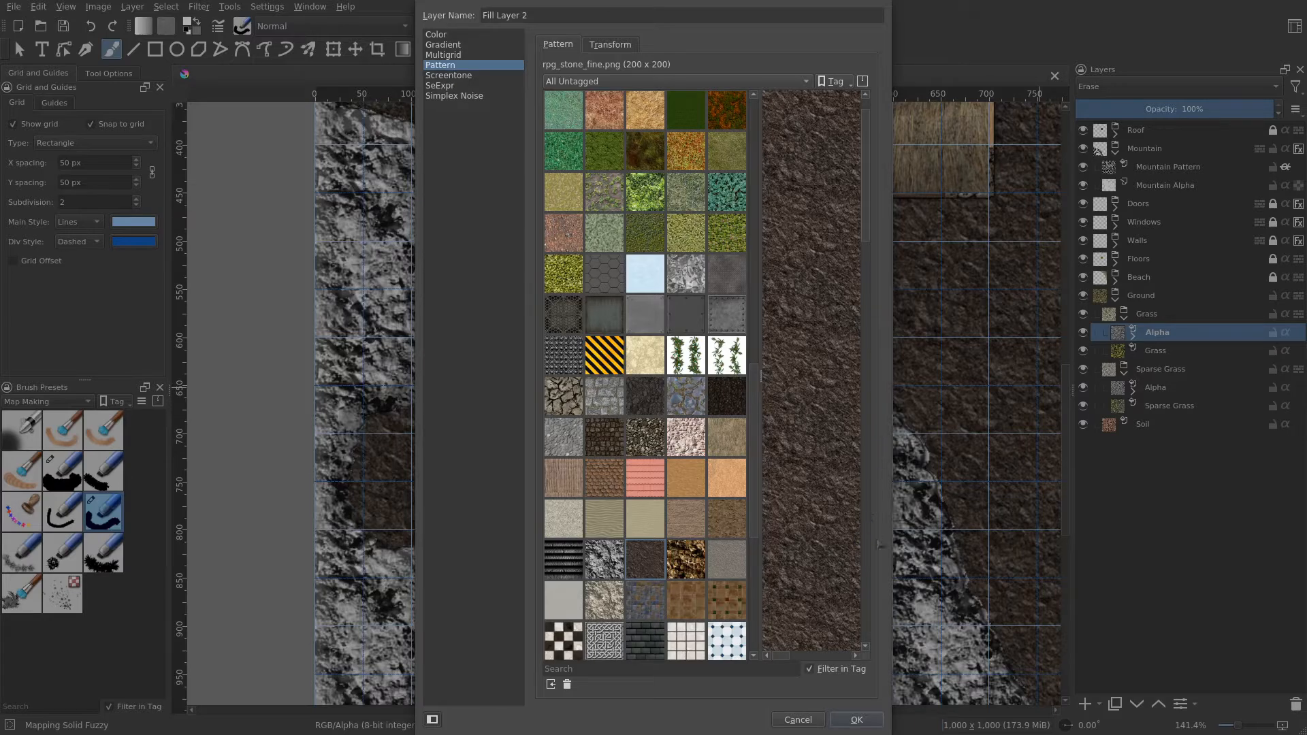
left_click(857, 720)
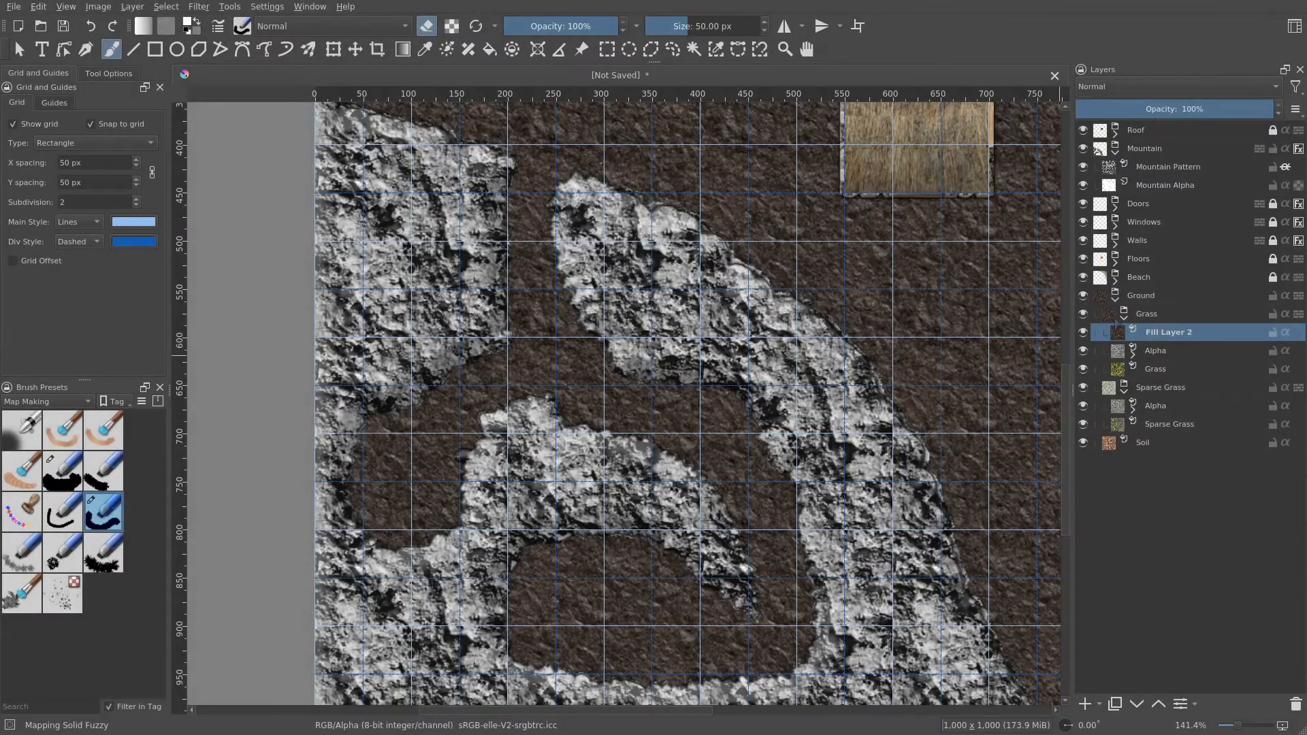
- Add a transparency mask to the fill layer and invert it so the fill is hidden
right_click(1118, 330)
mouse_move(1099, 578)
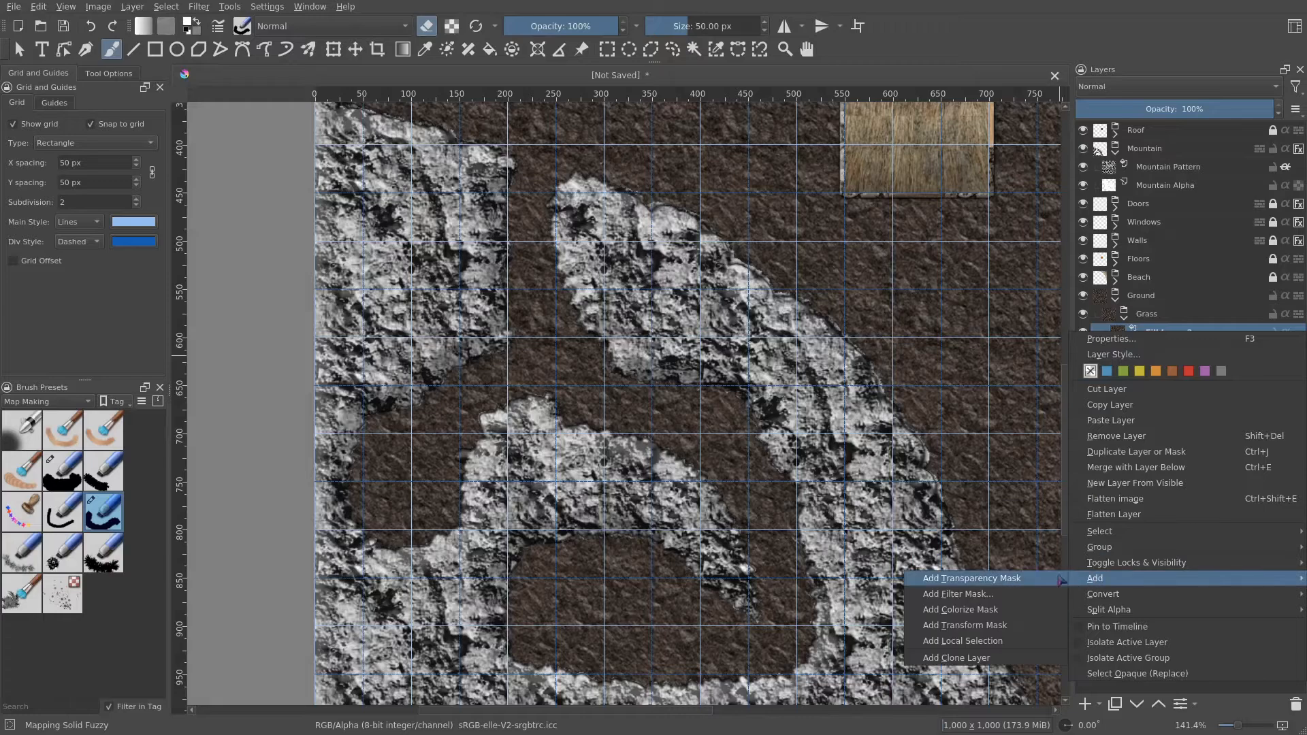
left_click(1037, 582)
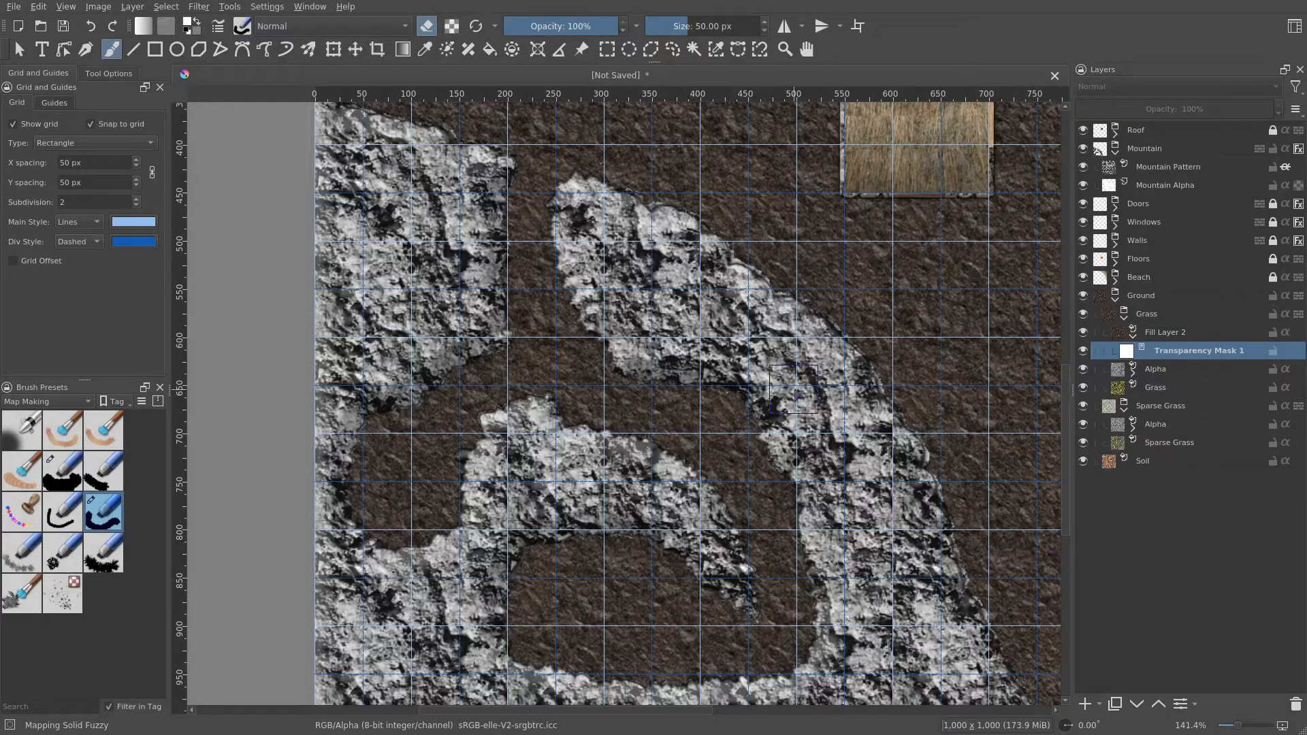
key("ctrl+i")
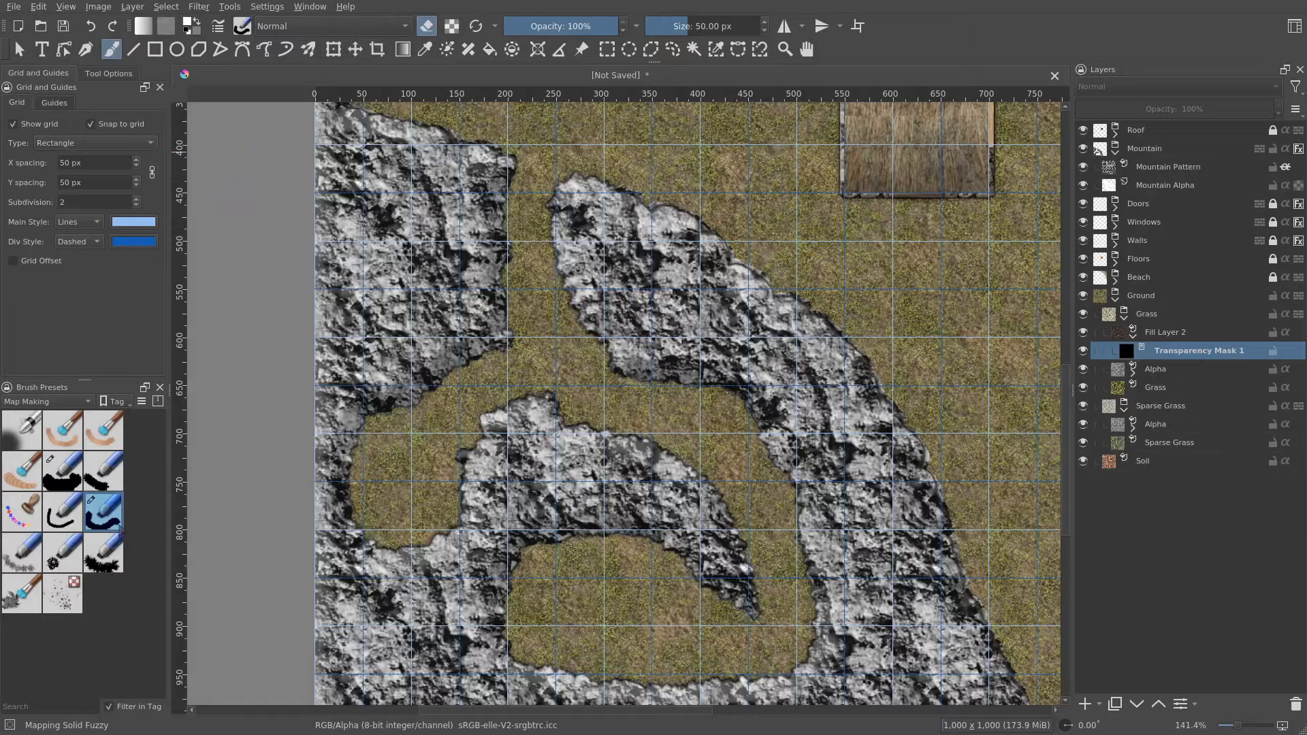
- Switch off eraser mode and paint on the mask to reveal cave ground in the upper passage
mouse_move(126, 525)
left_click(423, 30)
mouse_move(457, 389)
left_mouse_down()
mouse_move(485, 373)
mouse_move(382, 494)
mouse_move(388, 568)
mouse_move(443, 428)
left_mouse_up()
mouse_move(494, 326)
left_mouse_down()
mouse_move(623, 391)
mouse_move(581, 375)
mouse_move(612, 347)
mouse_move(698, 439)
mouse_move(538, 422)
mouse_move(732, 391)
mouse_move(732, 430)
mouse_move(826, 552)
mouse_move(814, 637)
mouse_move(771, 674)
mouse_move(752, 493)
mouse_move(681, 452)
mouse_move(749, 562)
mouse_move(721, 653)
mouse_move(541, 667)
mouse_move(487, 619)
mouse_move(523, 528)
mouse_move(704, 636)
mouse_move(490, 616)
mouse_move(756, 606)
mouse_move(602, 575)
mouse_move(562, 596)
mouse_move(585, 504)
mouse_move(586, 349)
mouse_move(534, 313)
mouse_move(555, 229)
mouse_move(531, 209)
mouse_move(491, 235)
mouse_move(502, 249)
mouse_move(525, 200)
mouse_move(614, 351)
mouse_move(591, 348)
mouse_move(610, 490)
left_mouse_up()
scroll(532, 302, "up", 1)
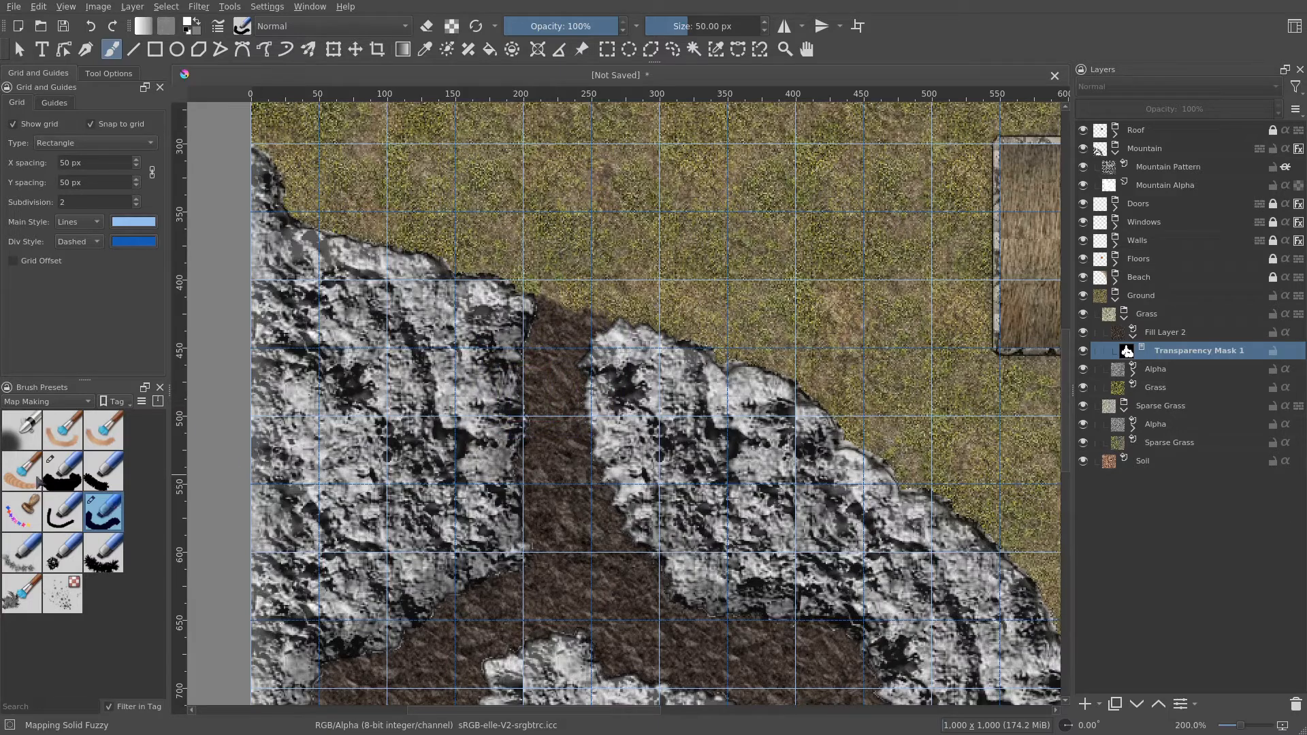
- Paint more of the upper passage on the mask with the Airbrush Soft preset at about 66 px
left_click(16, 438)
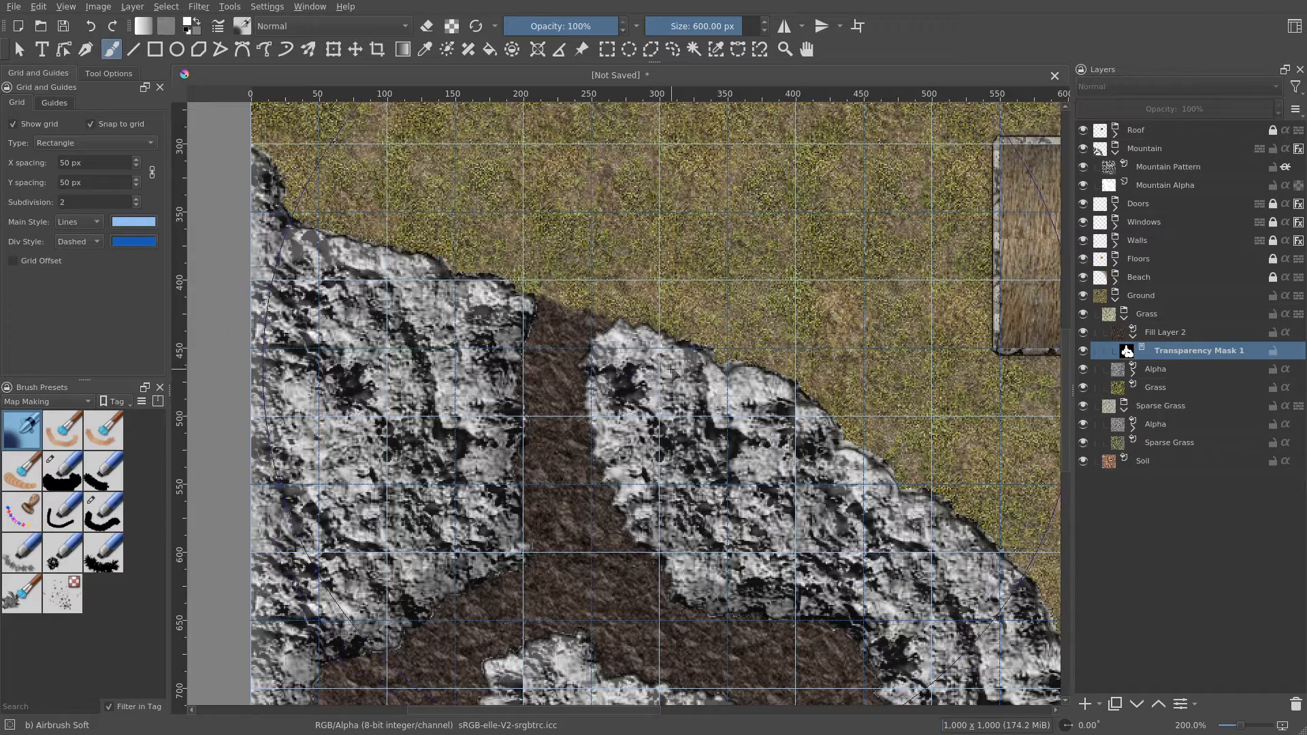
left_click_drag(683, 413, 333, 413, "shift")
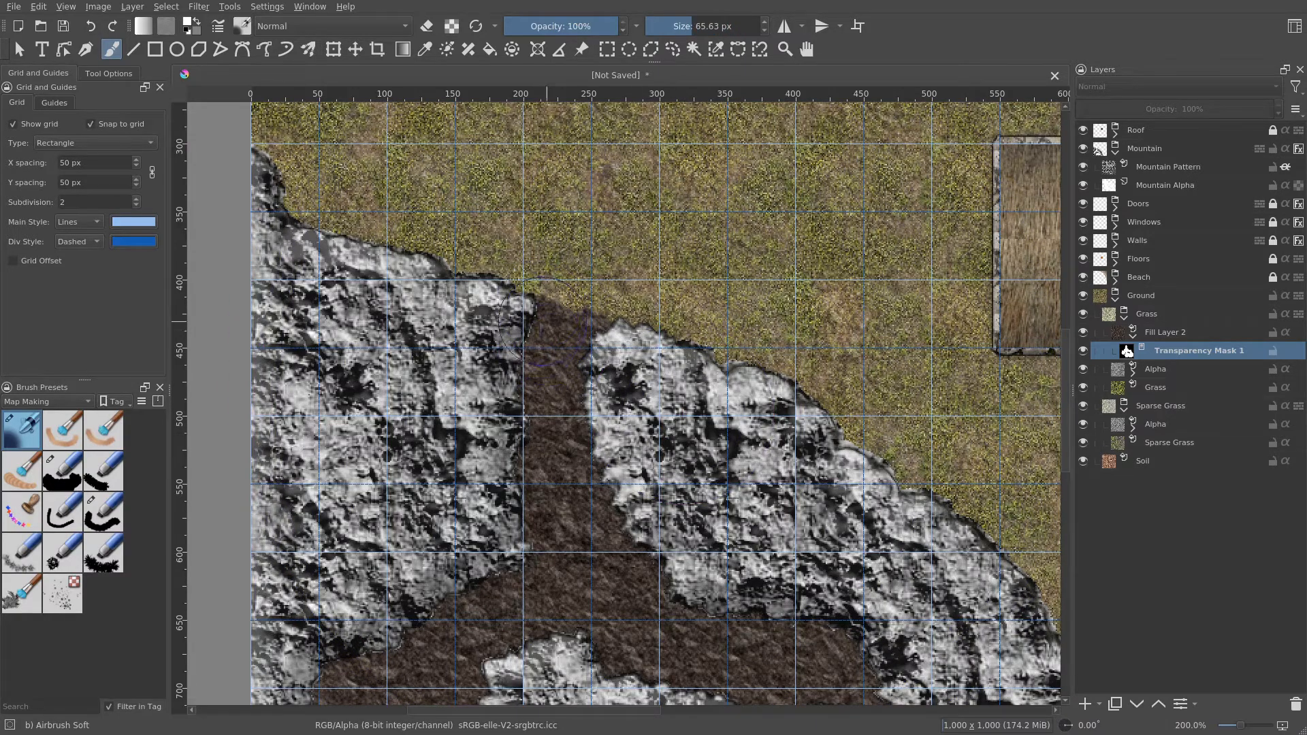
mouse_move(545, 320)
left_mouse_down()
mouse_move(555, 289)
mouse_move(606, 327)
mouse_move(652, 466)
left_mouse_up()
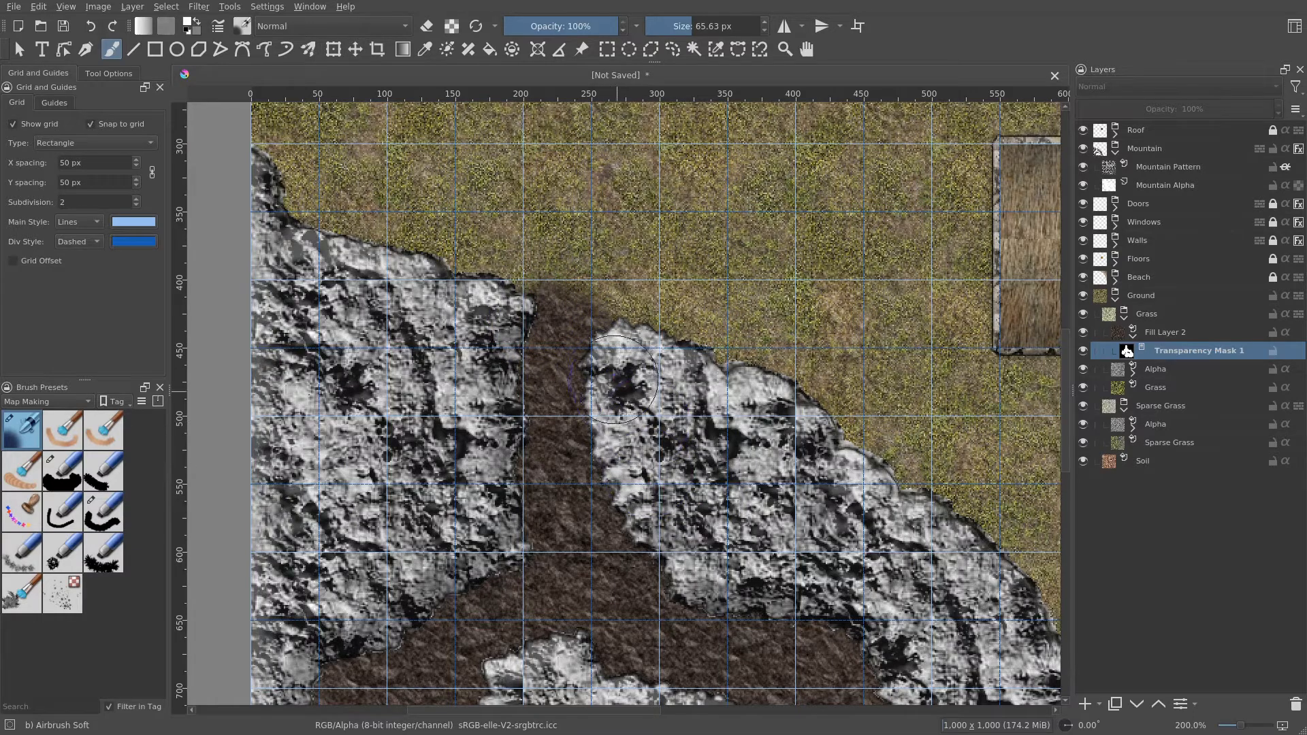
scroll(615, 379, "up", 3)
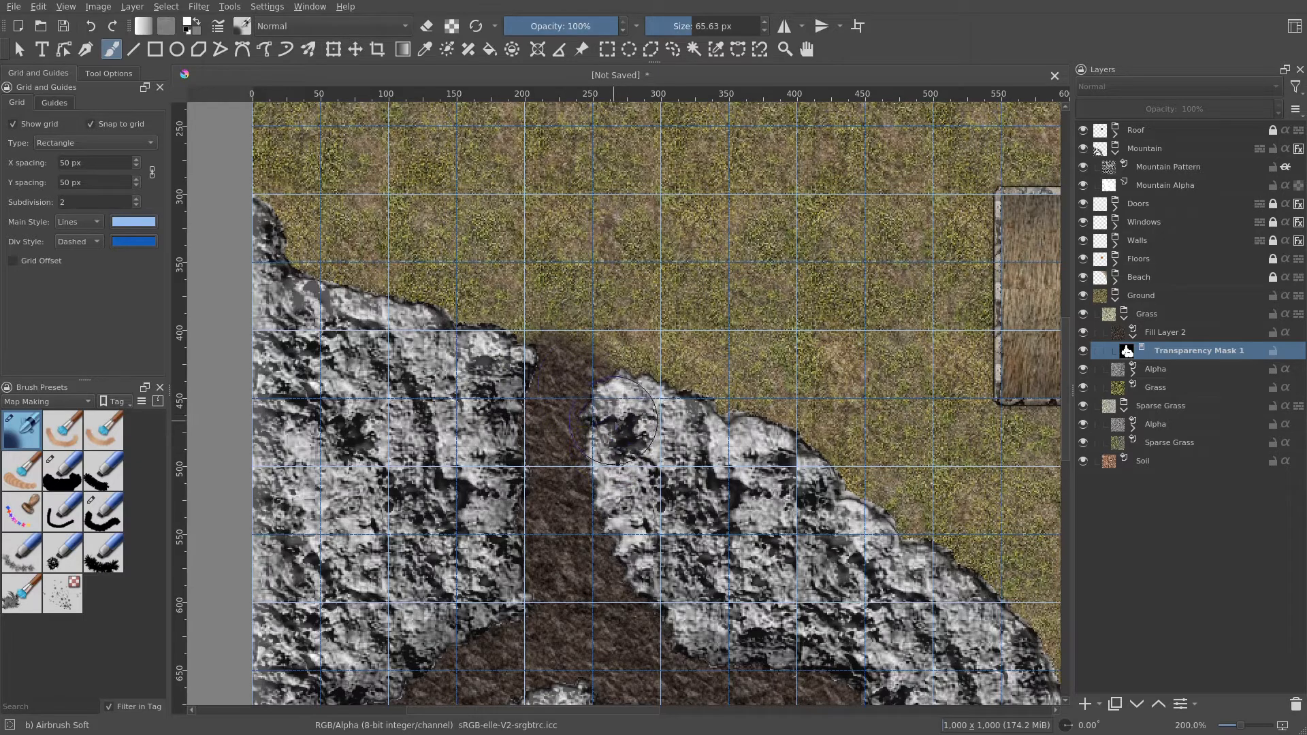
- Hide the grid and paint cave ground through the central and lower mountain passages on the mask
left_click(20, 127)
scroll(408, 197, "down", 1)
left_click_drag(409, 204, 460, 316)
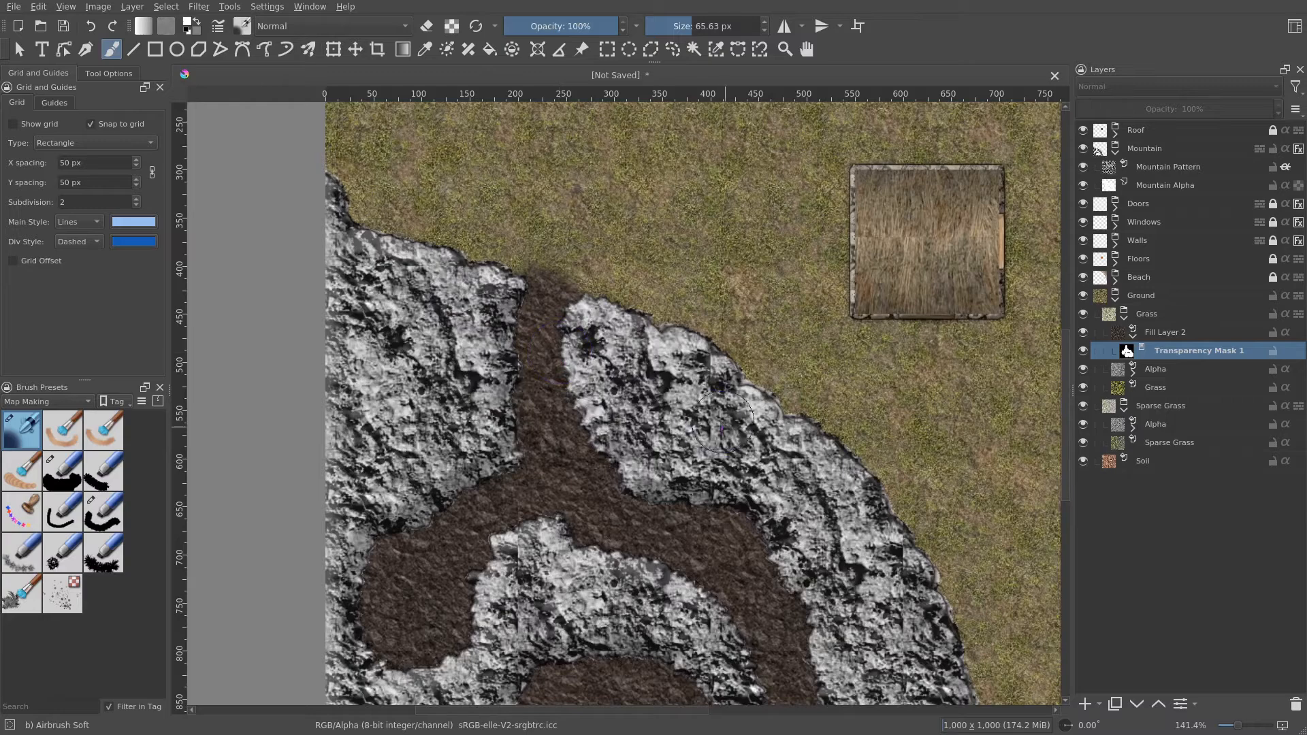
left_click_drag(722, 435, 714, 335)
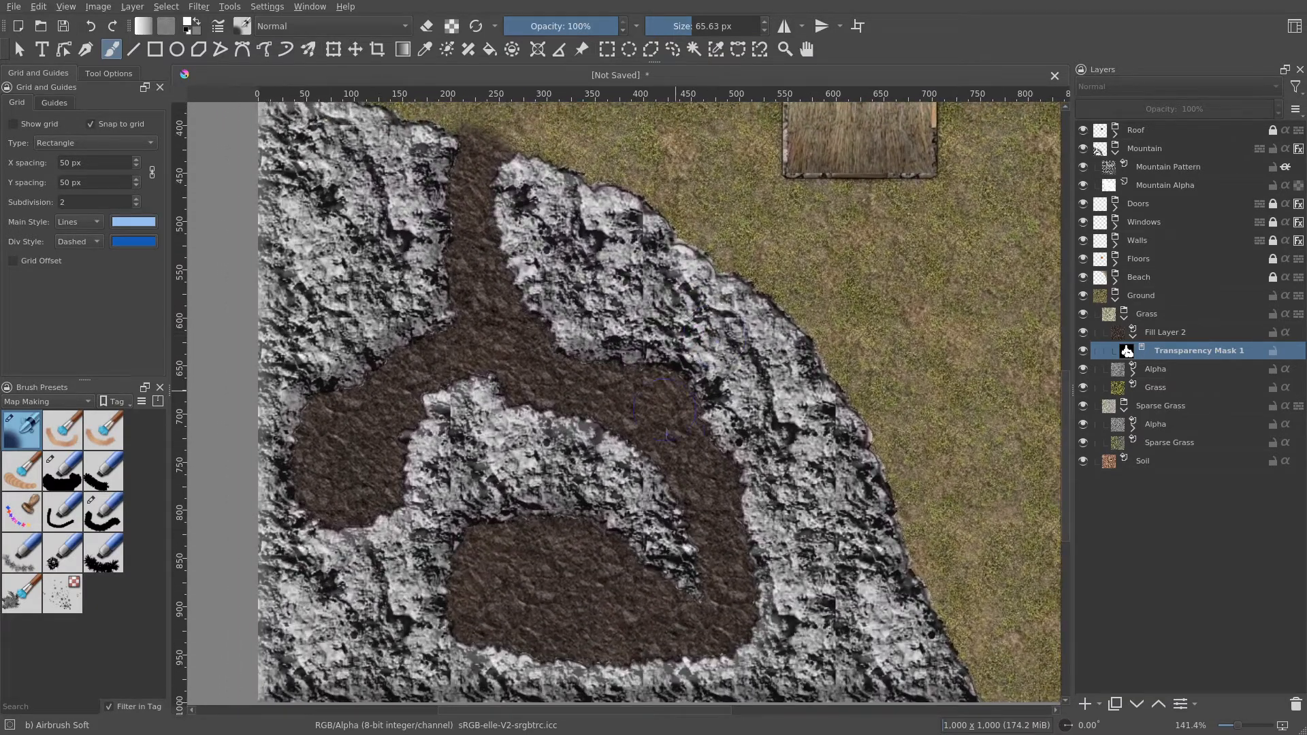
left_click_drag(669, 410, 693, 379)
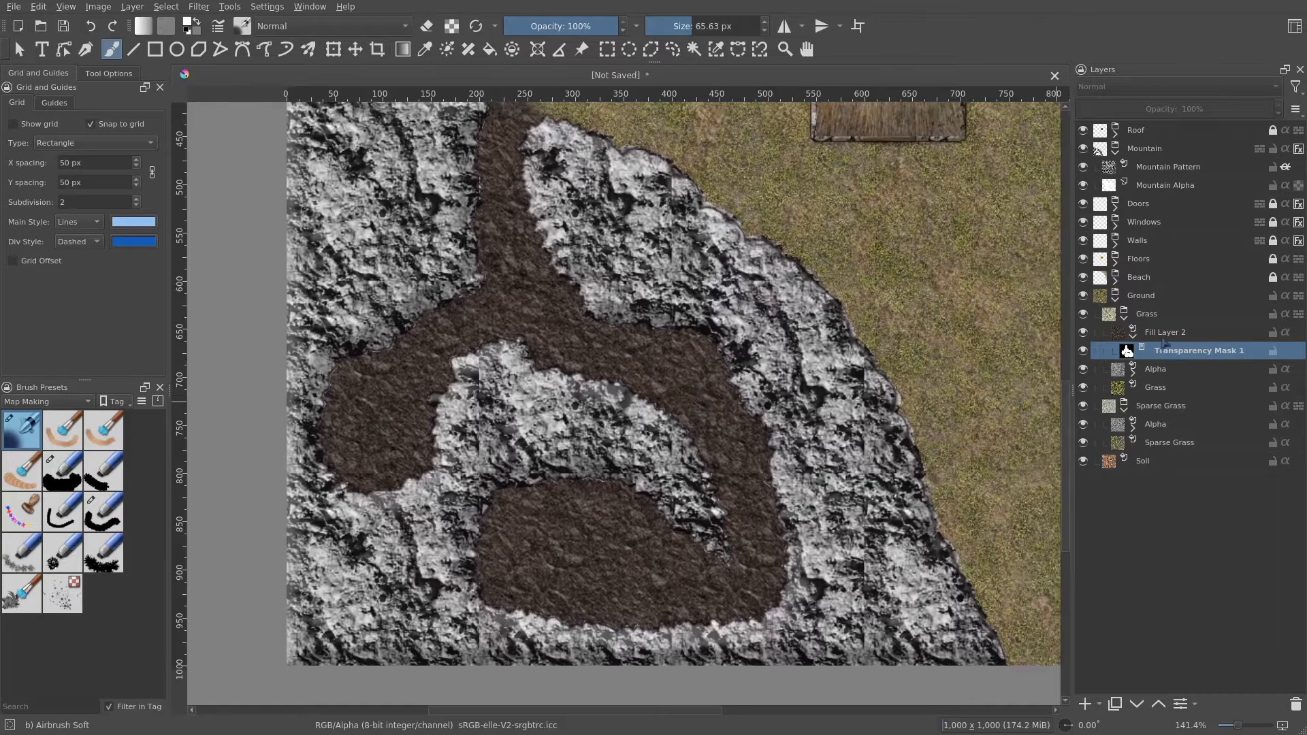
- Rename the fill layer Cave Ground
left_click(1164, 333)
left_click(1133, 333)
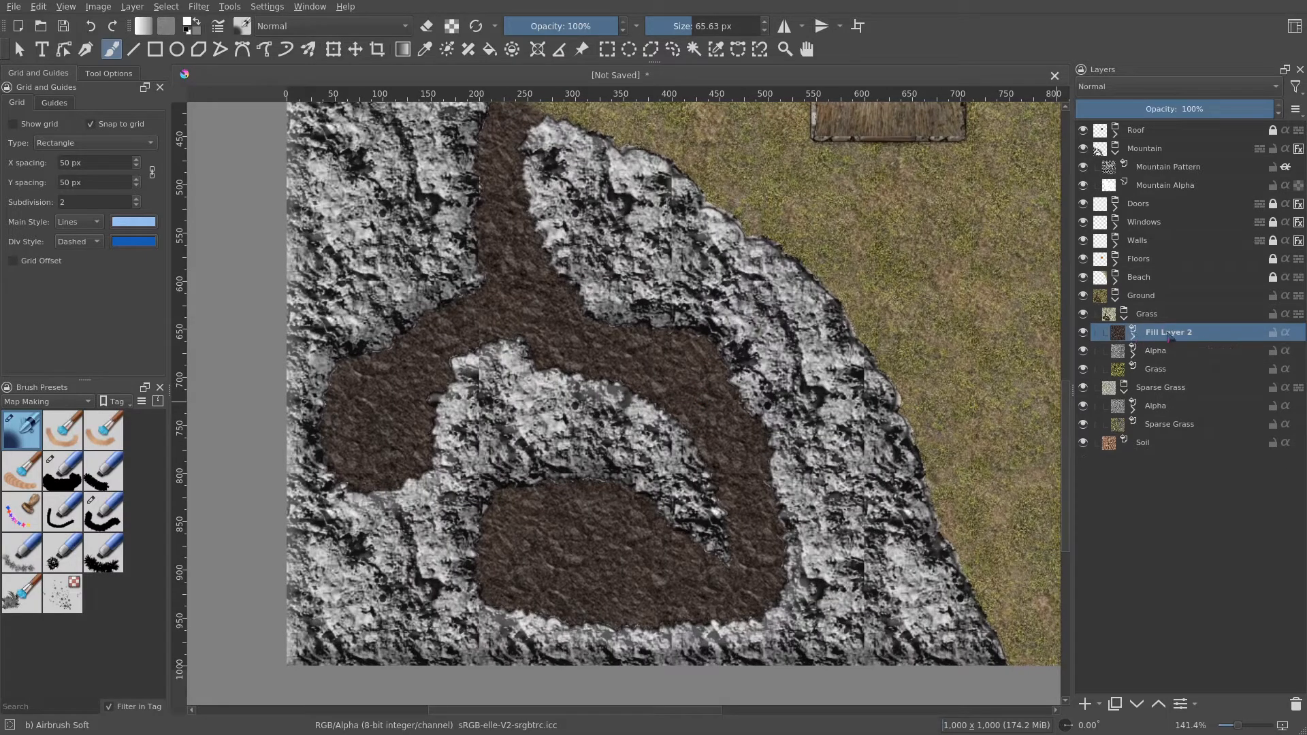
double_click(1167, 332)
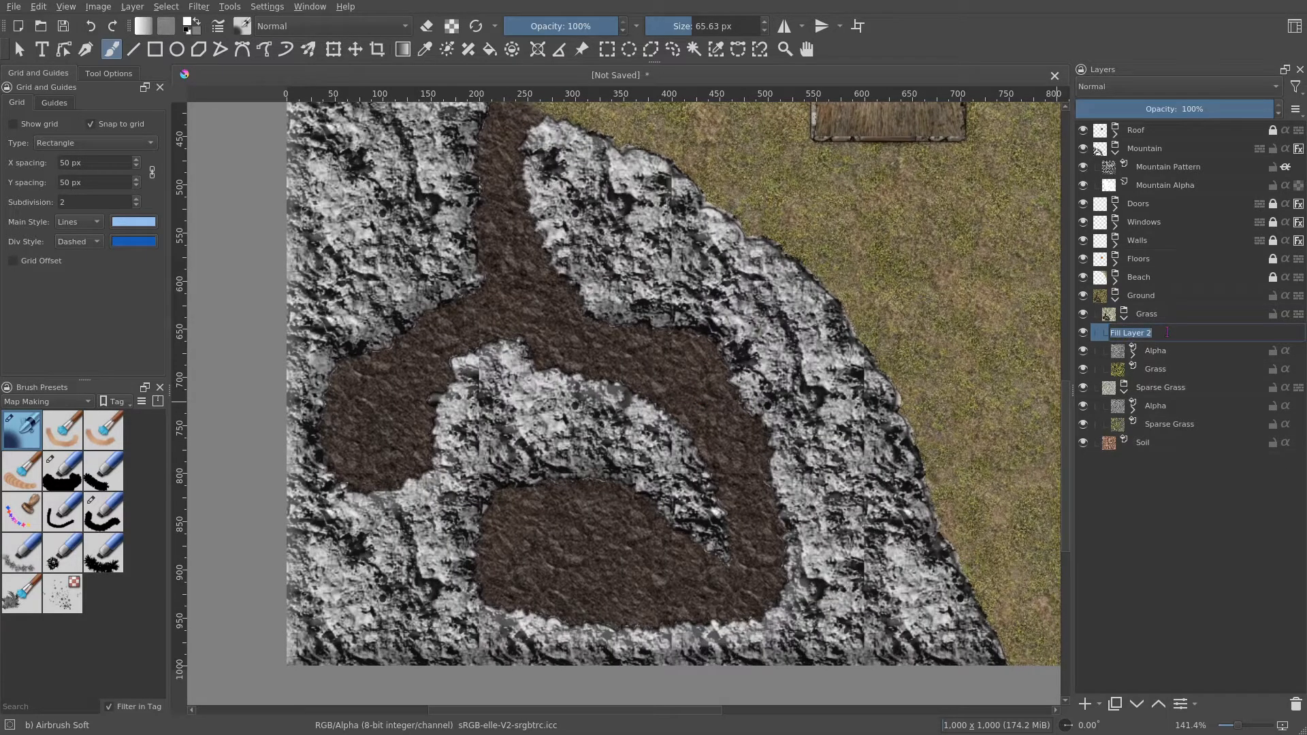
type("Cave Ground")
key("Return")
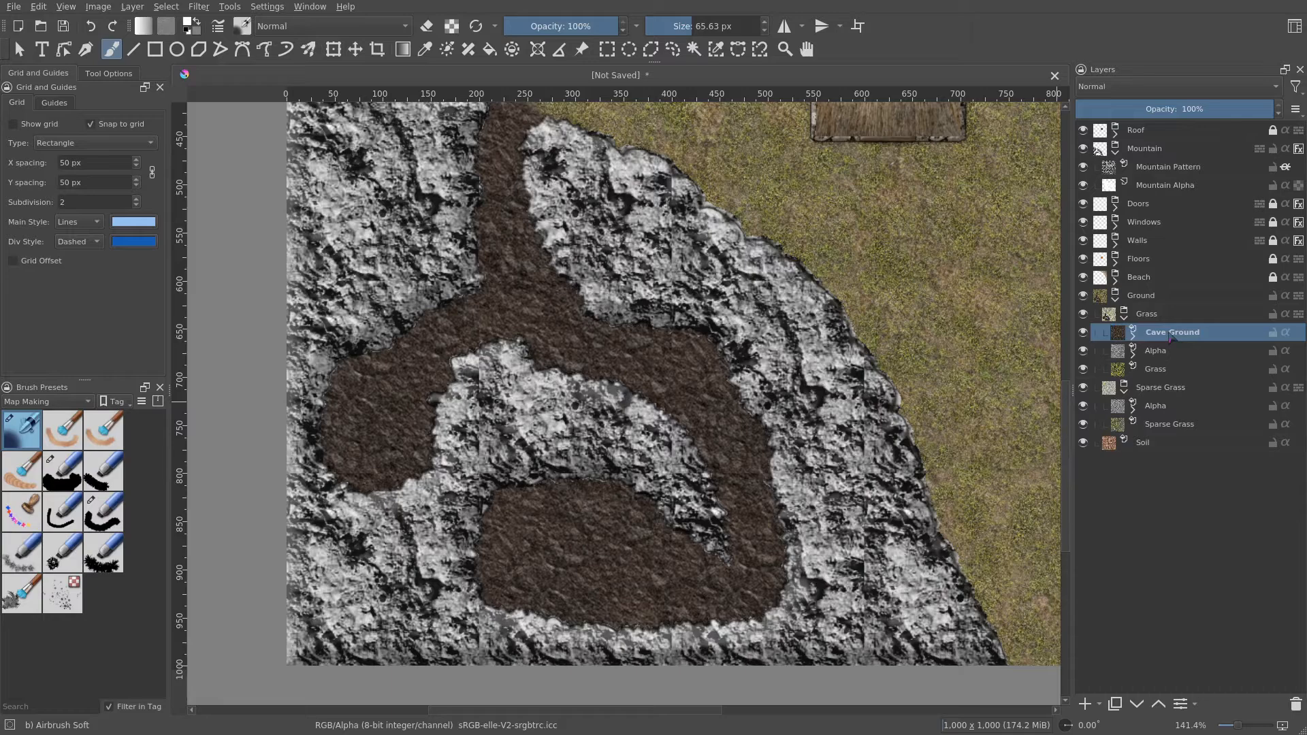
- Add a filter mask to the Cave Ground layer using HSV/HSL Adjustment with saturation set to -20
right_click(1170, 338)
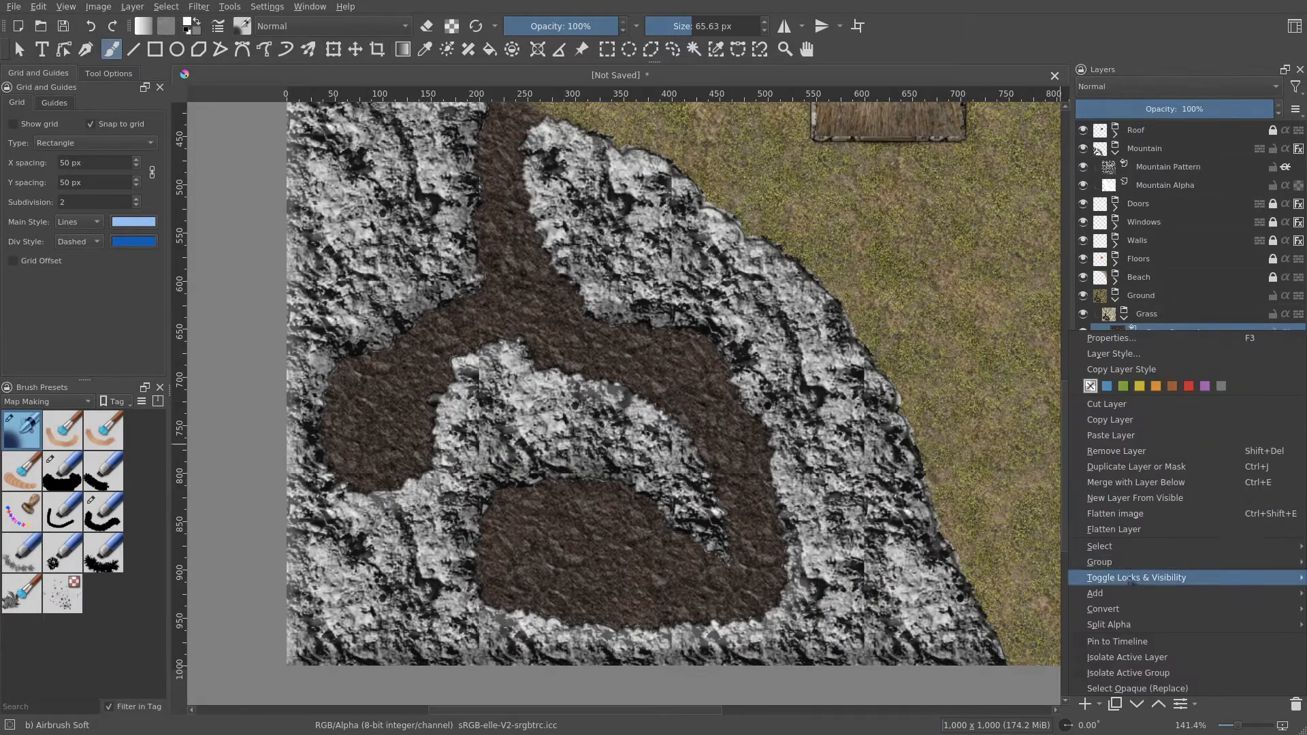
mouse_move(1129, 600)
left_click(1022, 608)
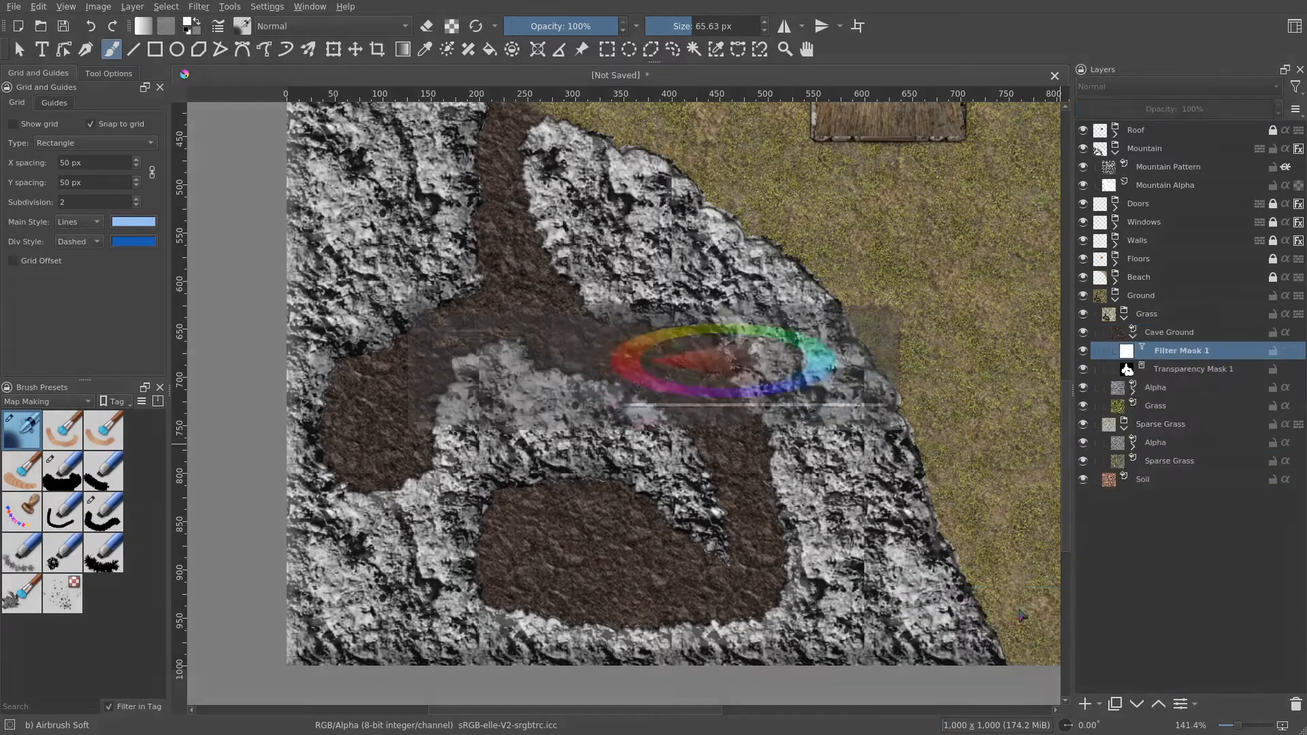
left_click(423, 215)
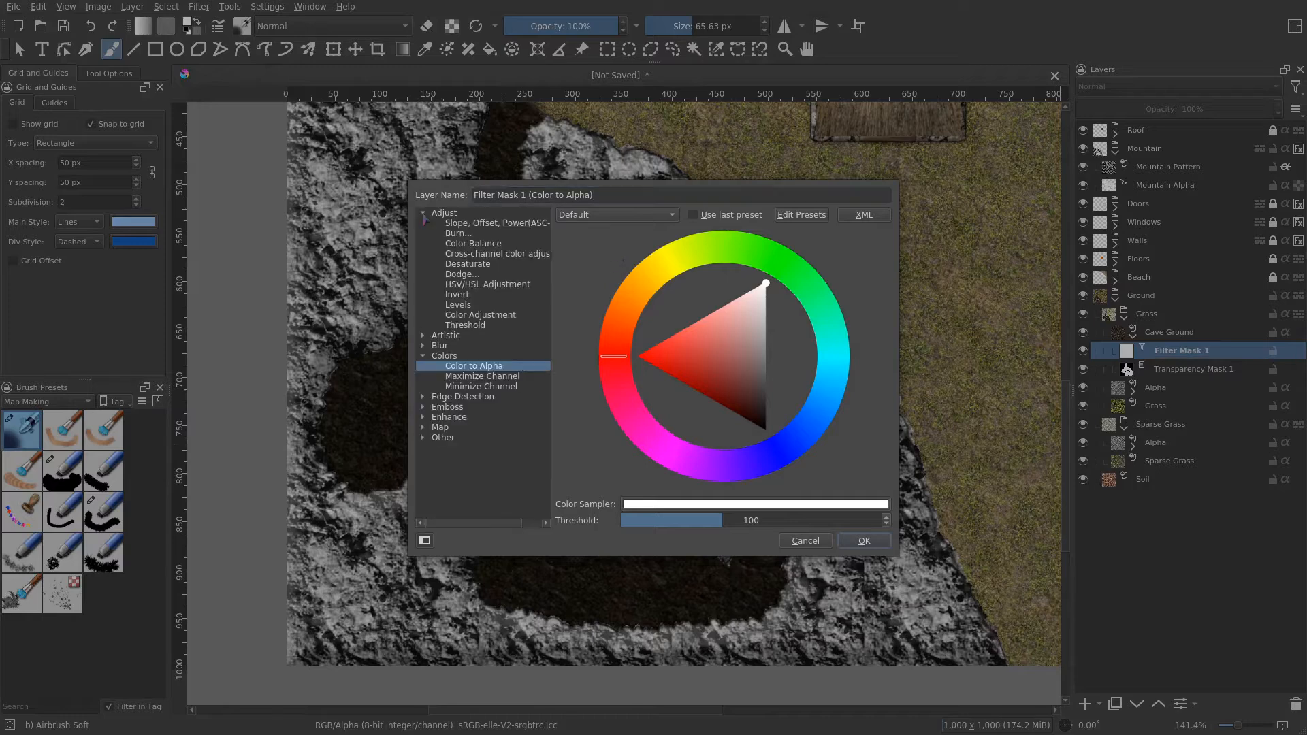
left_click(524, 286)
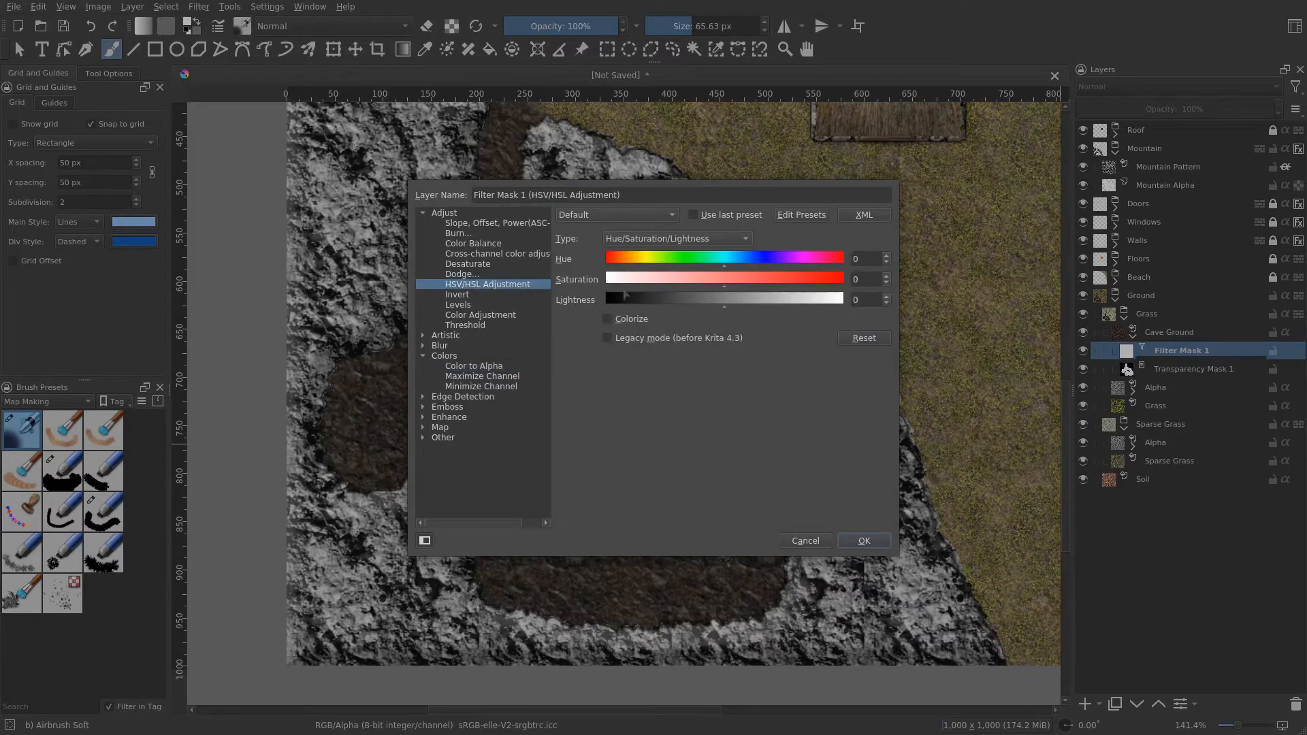
left_click_drag(722, 283, 710, 282)
left_click(886, 283)
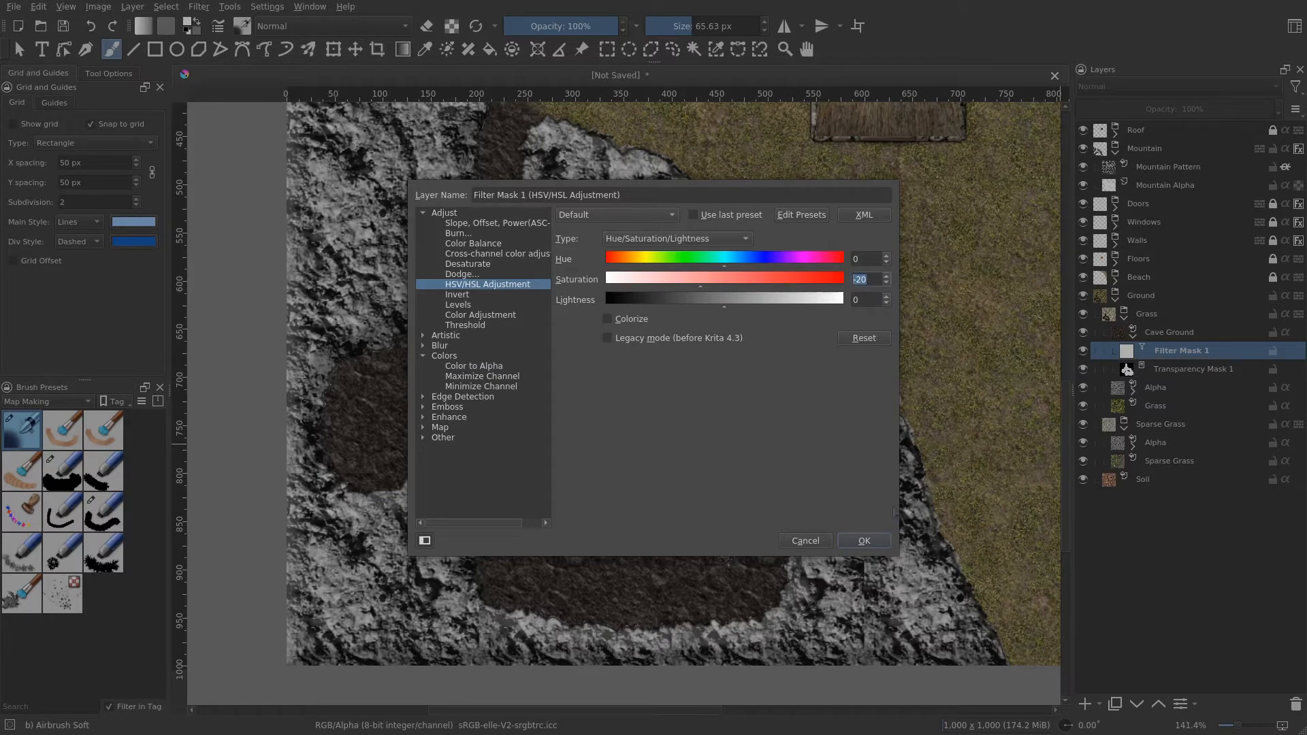
left_click(865, 541)
- Toggle the filter mask's visibility on and off to compare the cave ground with and without it
left_click_drag(664, 246, 738, 324)
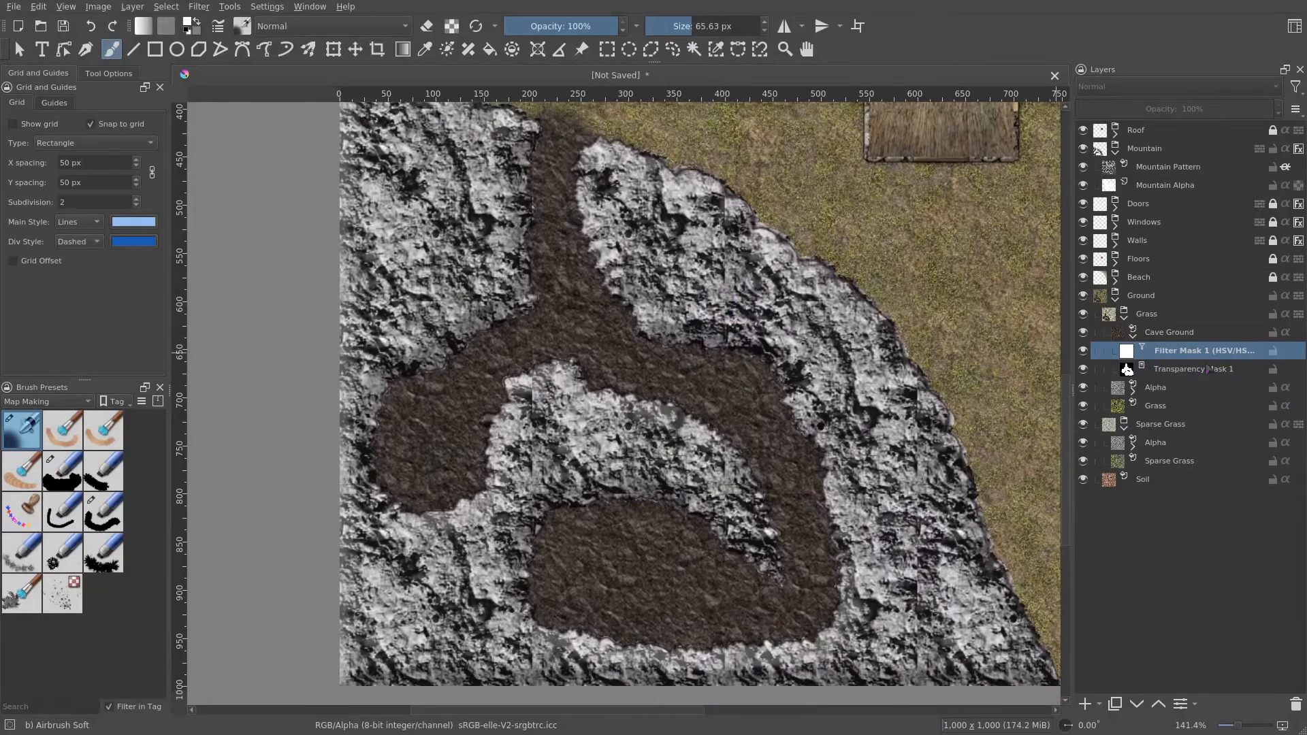
left_click(1085, 351)
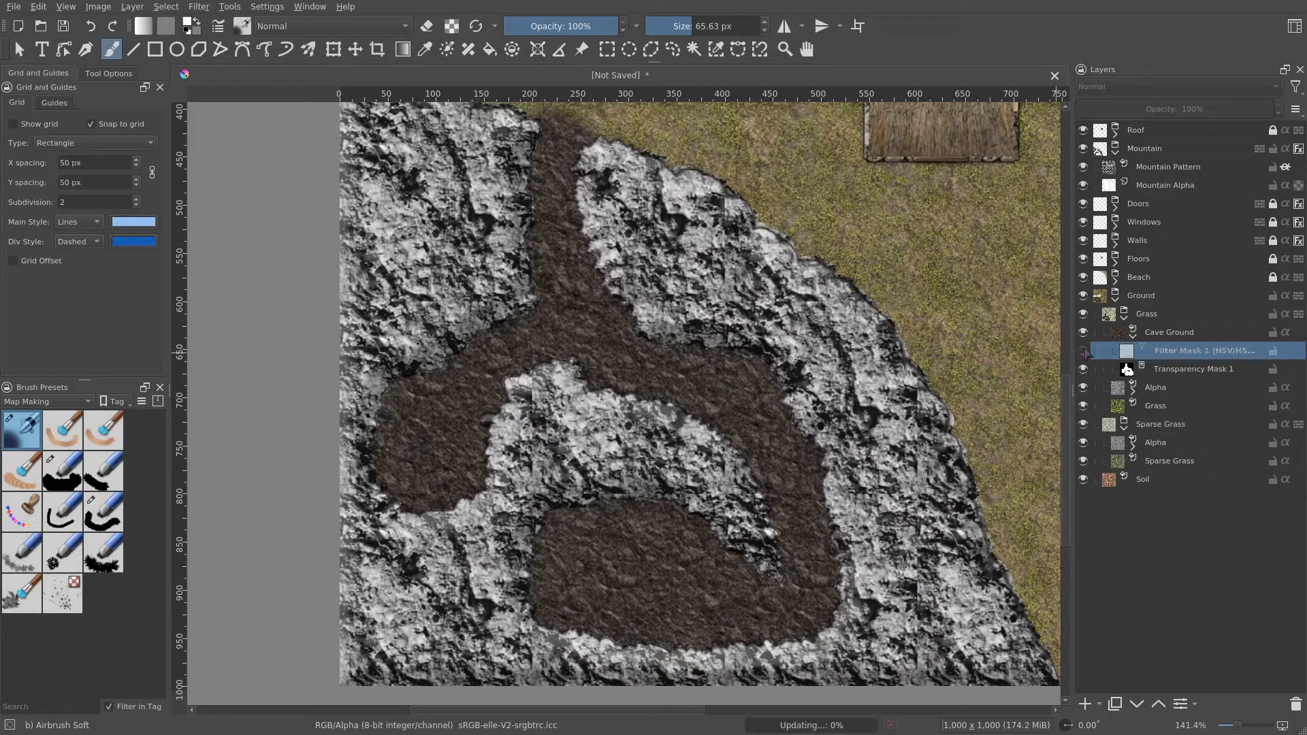
left_click(1085, 351)
left_click(1085, 352)
left_click(1085, 351)
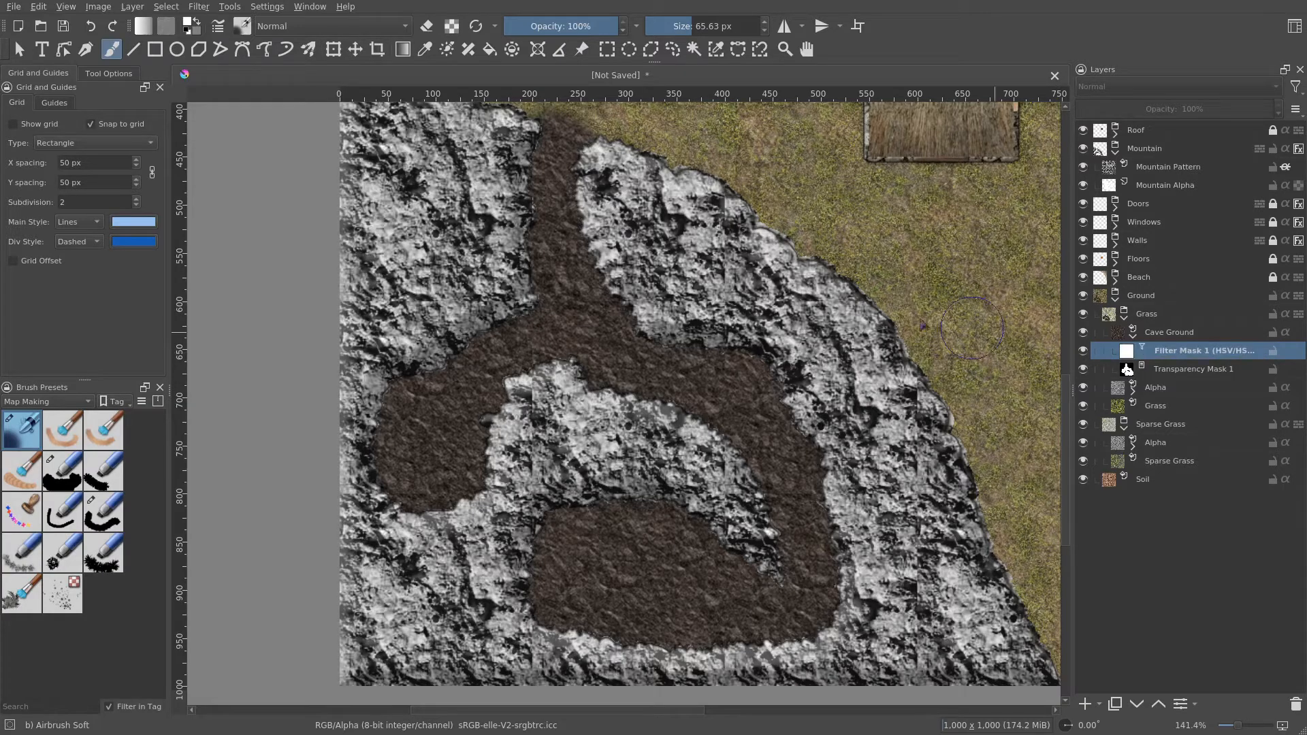
left_click_drag(830, 303, 806, 366)
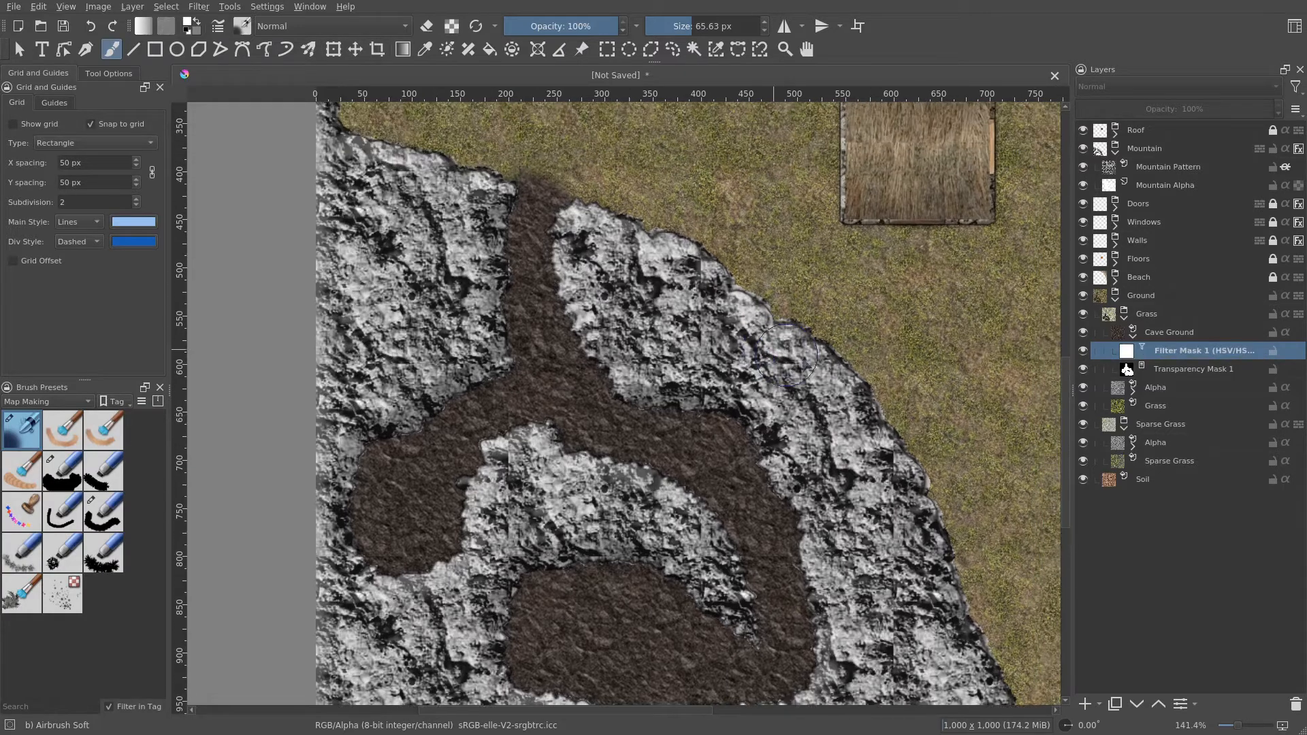
- Collapse the Ground group, expand the Roof group, and duplicate the Mountain group
left_click(1134, 334)
key("1")
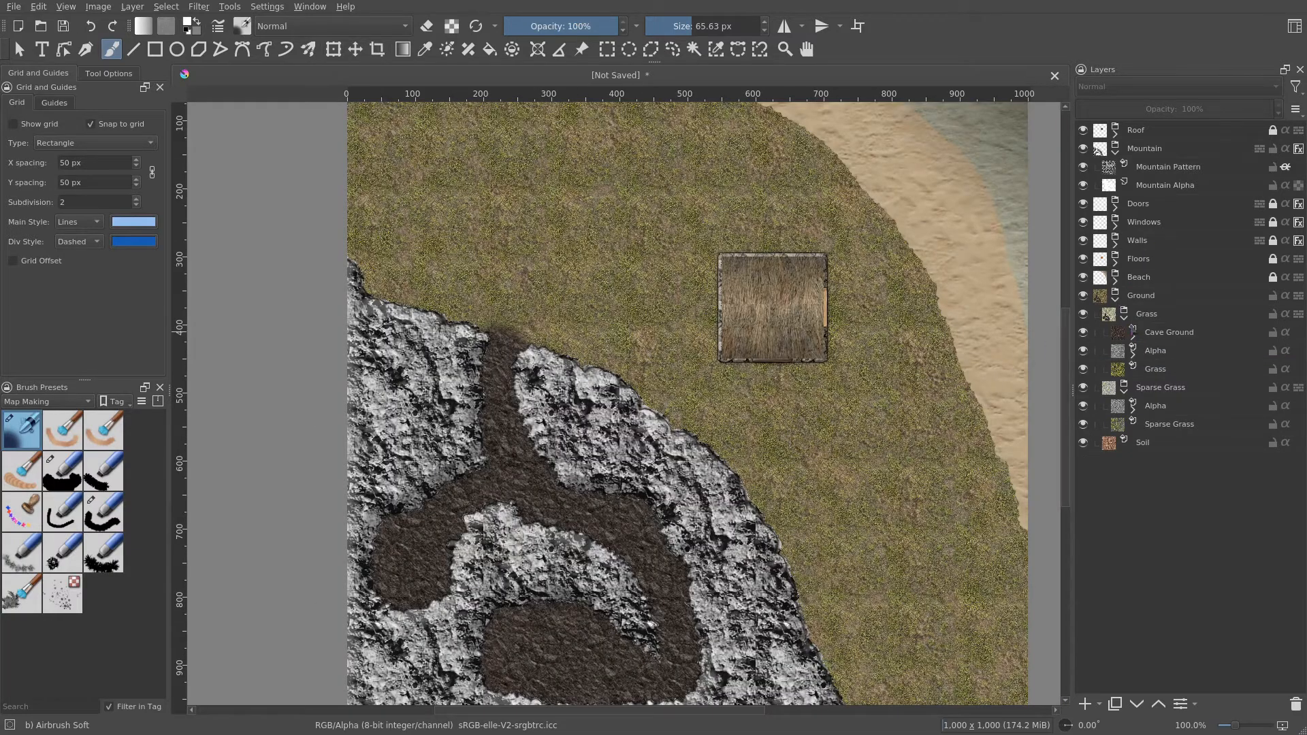
left_click(1116, 304)
left_click(1116, 152)
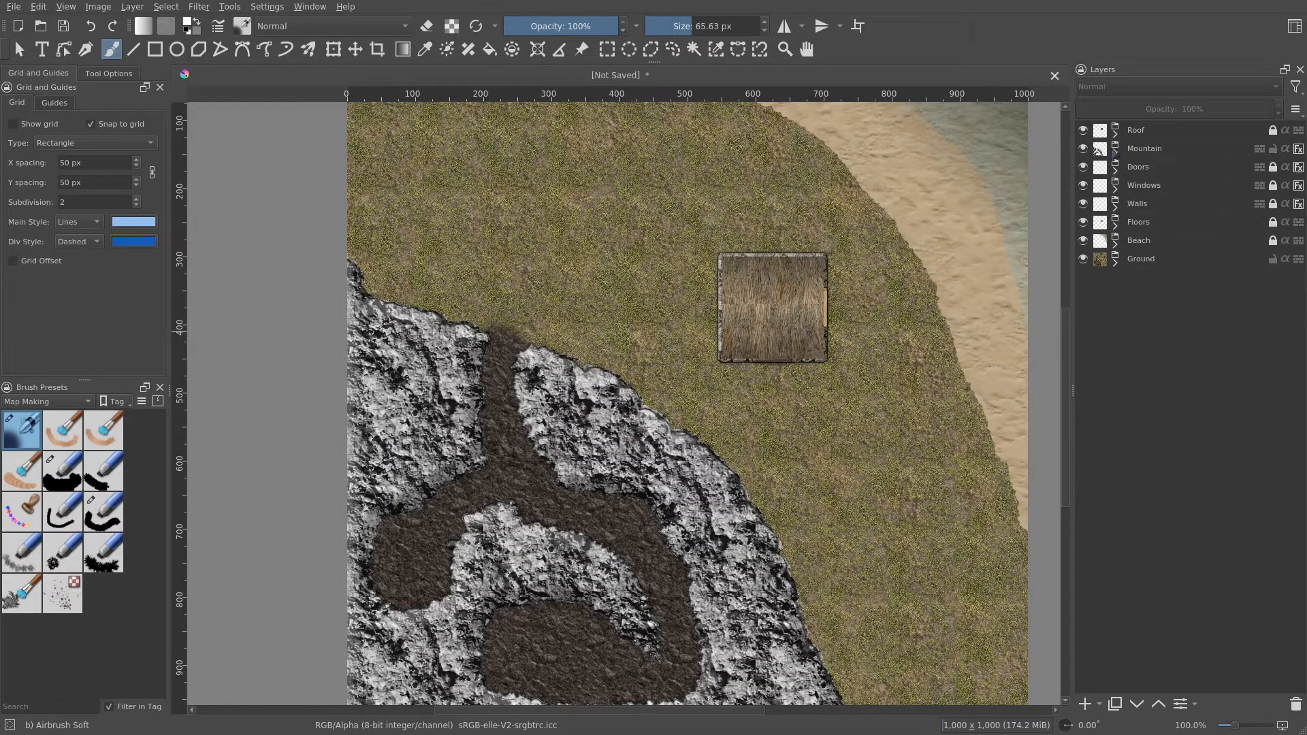
left_click(1116, 133)
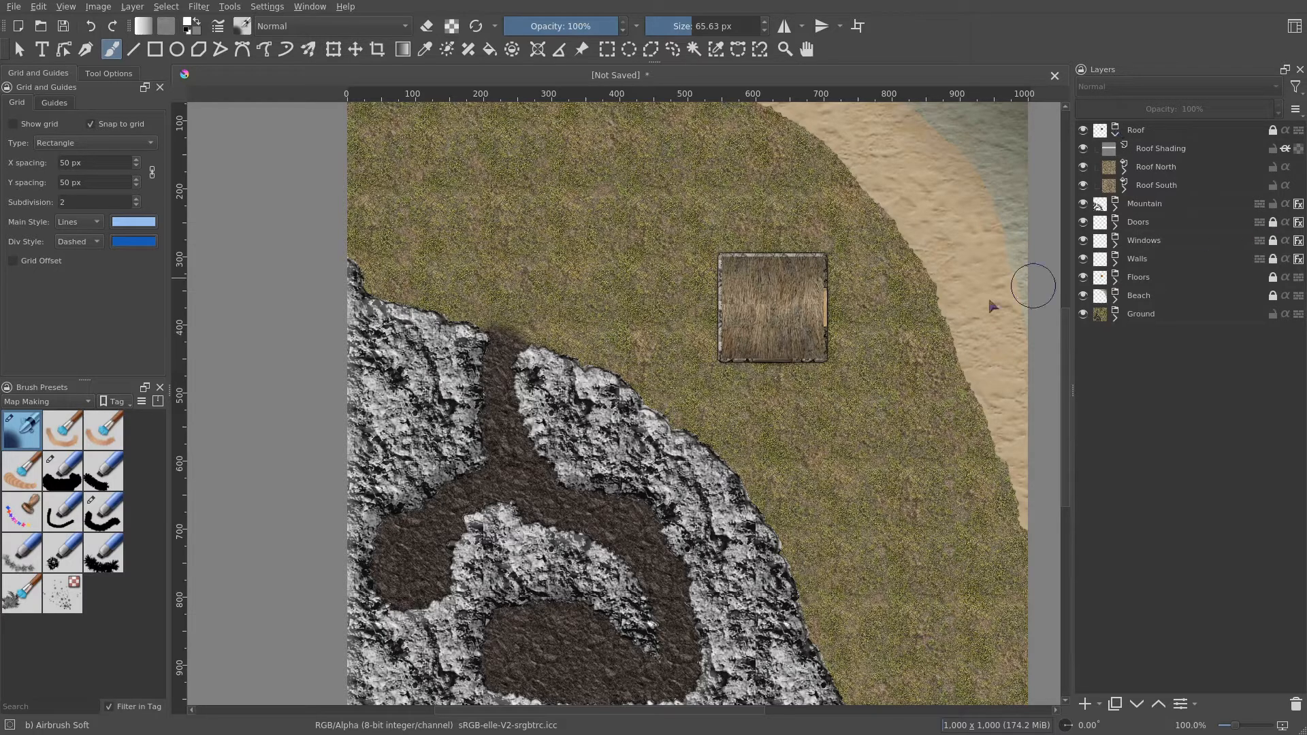
left_click_drag(859, 365, 874, 319)
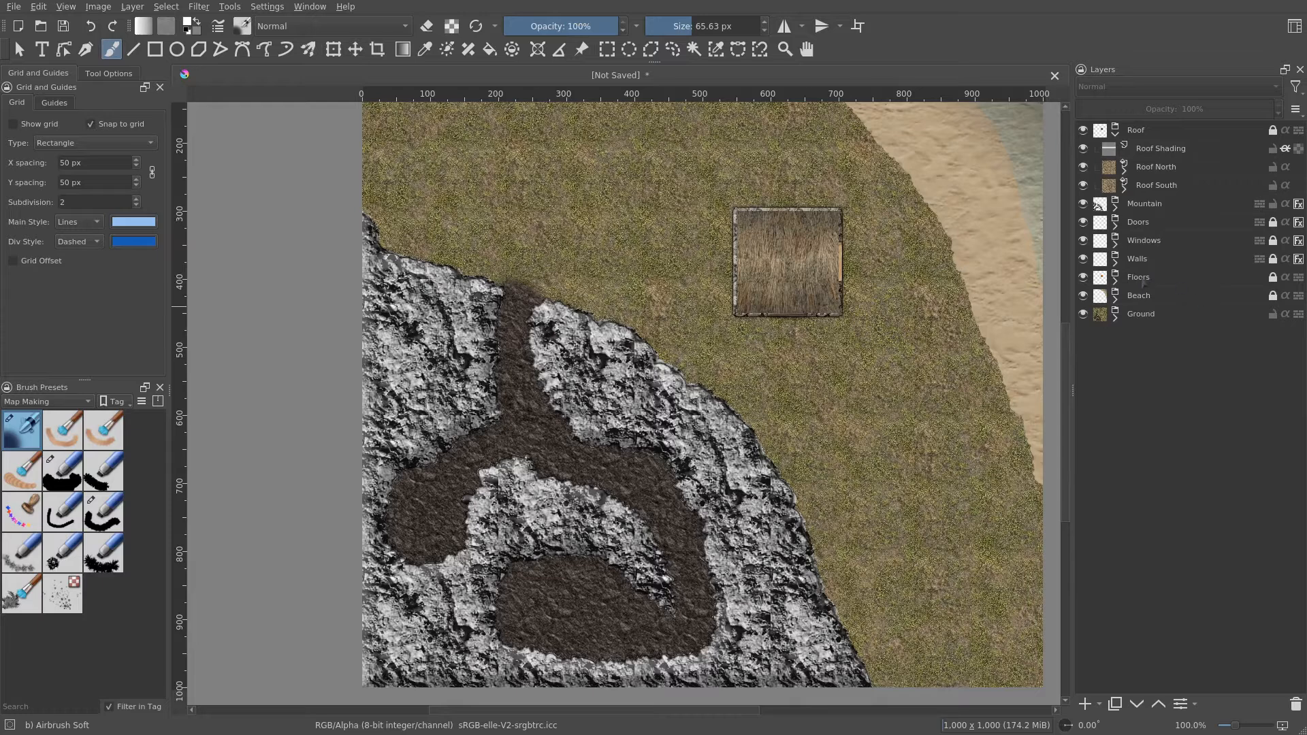
left_click(1117, 209)
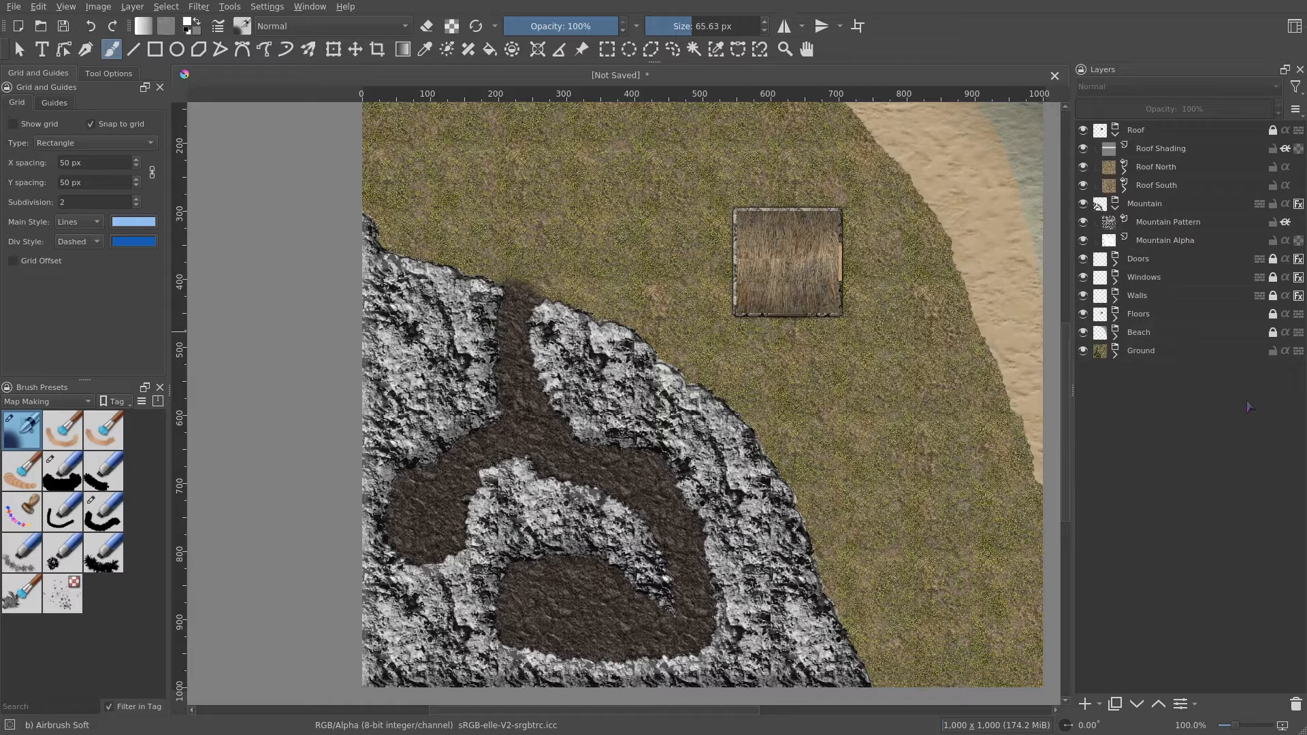
right_click(1162, 205)
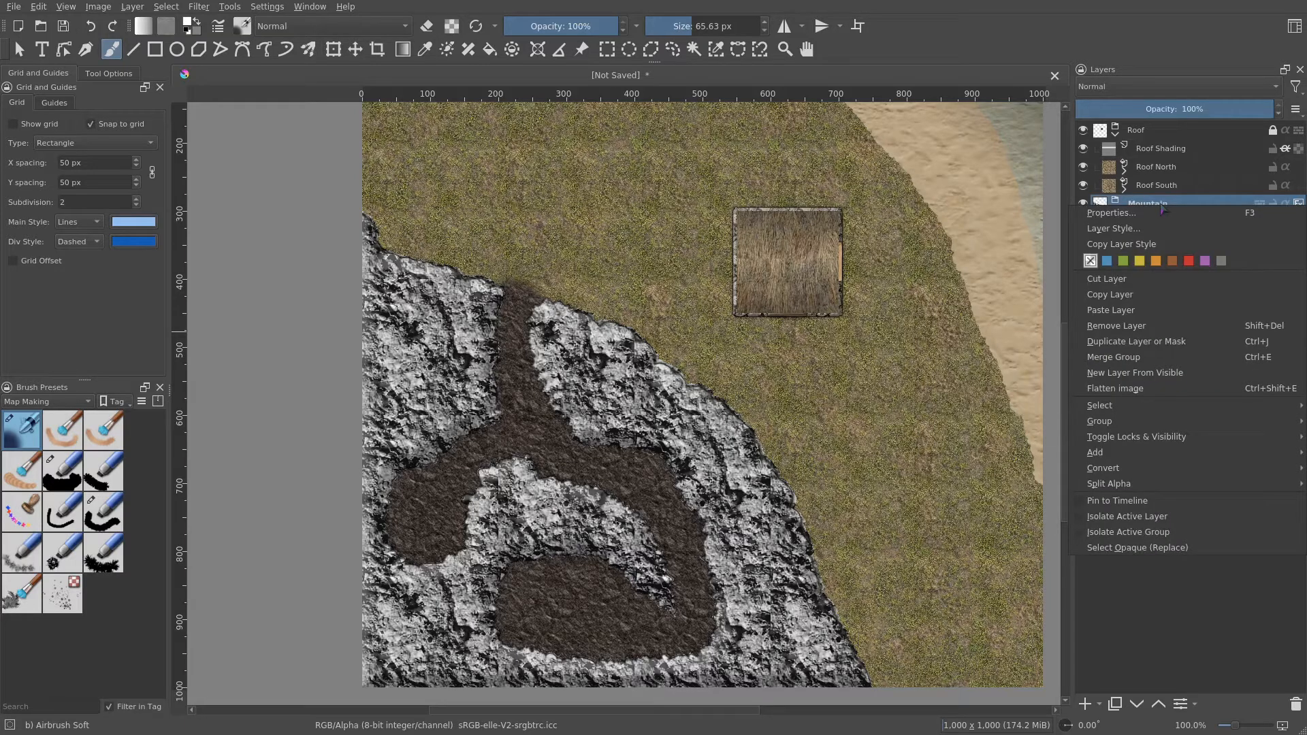
left_click(1157, 343)
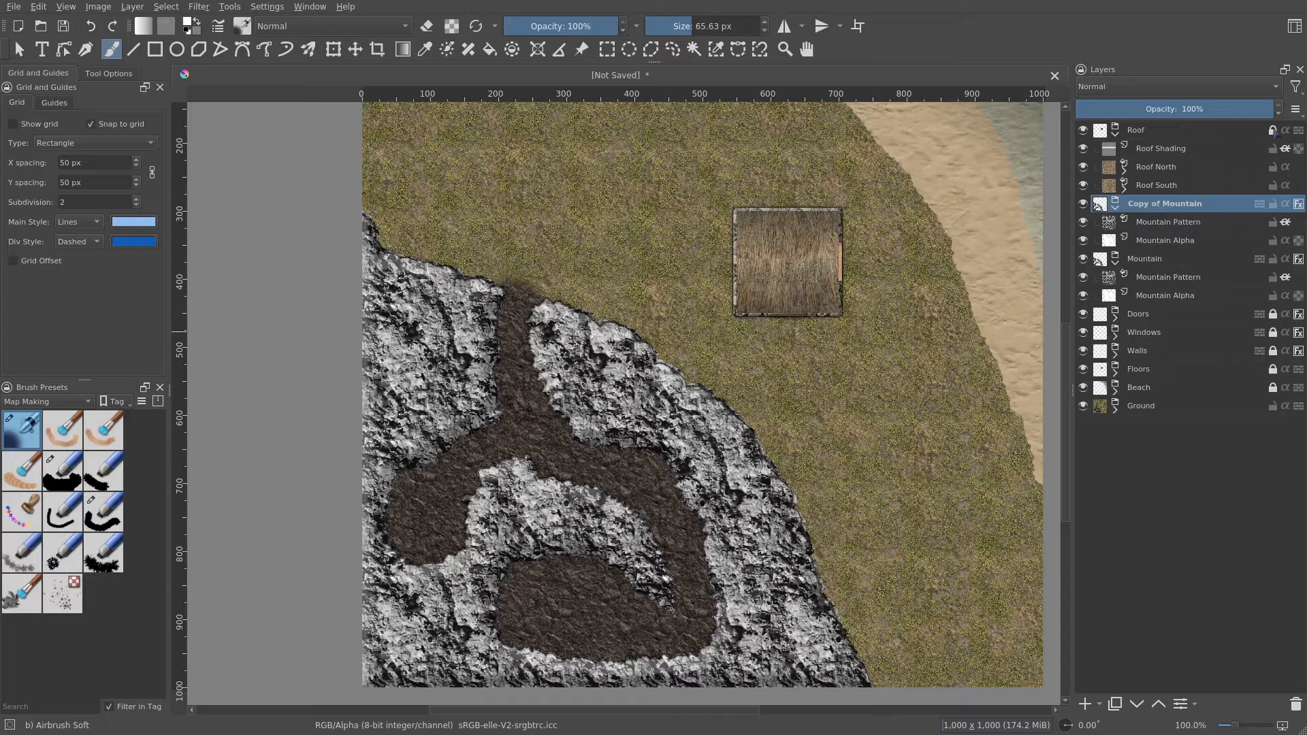
- Move the Mountain copy to the top of the Roof group and clear its Mountain Alpha layer
left_click_drag(1155, 196, 1184, 145)
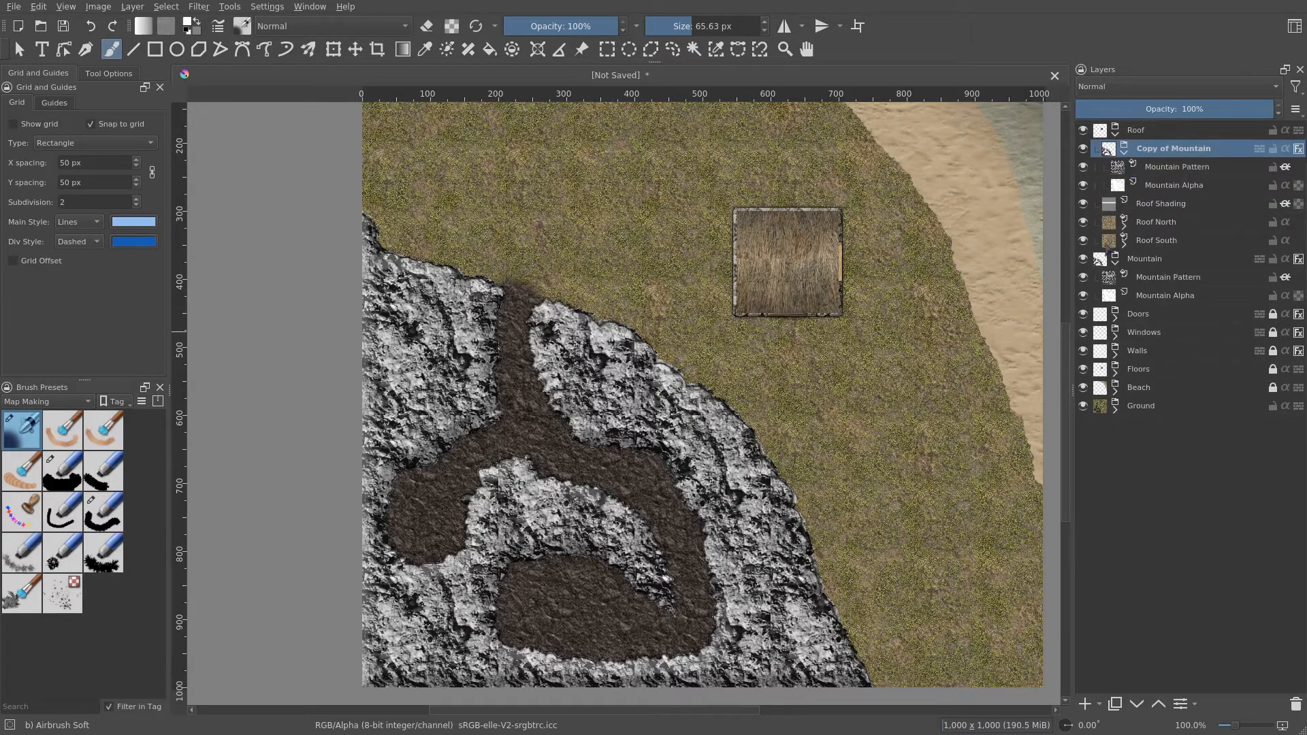
left_click(1202, 188)
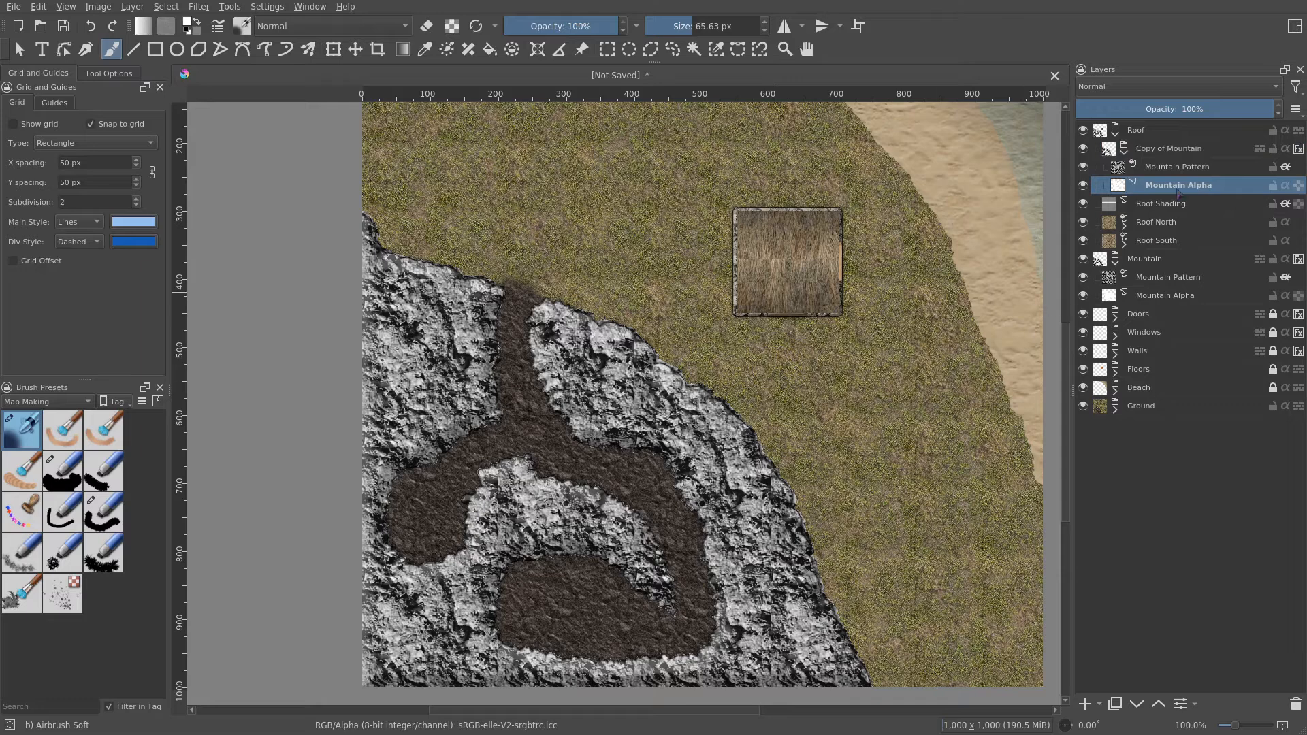
key("Delete")
- Switch to the Mapping Solid Bloby brush with eraser mode off and paint rock over the upper passage on the copy's alpha
left_click(63, 471)
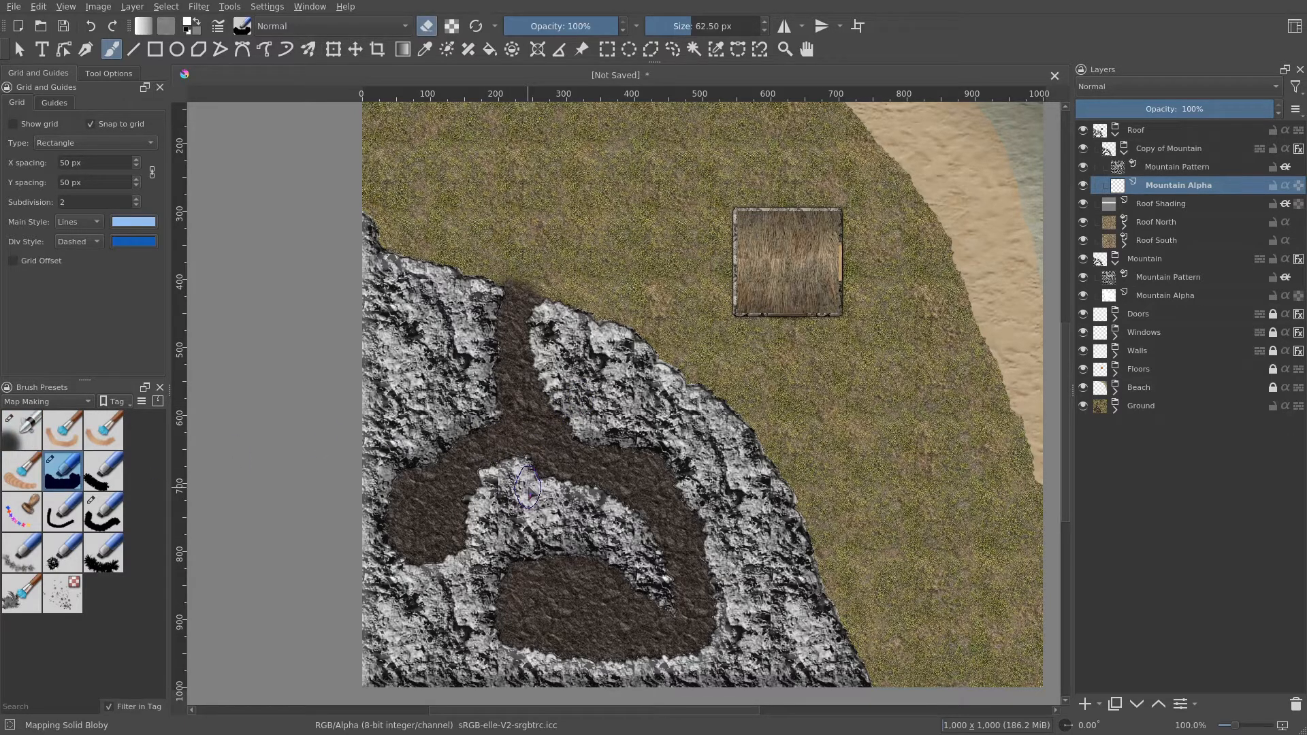
key("e")
mouse_move(528, 487)
left_mouse_down()
mouse_move(568, 410)
mouse_move(507, 518)
mouse_move(558, 412)
mouse_move(456, 527)
mouse_move(485, 476)
mouse_move(429, 565)
mouse_move(401, 548)
mouse_move(405, 469)
mouse_move(463, 448)
mouse_move(423, 510)
mouse_move(490, 412)
mouse_move(483, 463)
mouse_move(511, 398)
mouse_move(490, 346)
mouse_move(541, 395)
mouse_move(507, 320)
left_mouse_up()
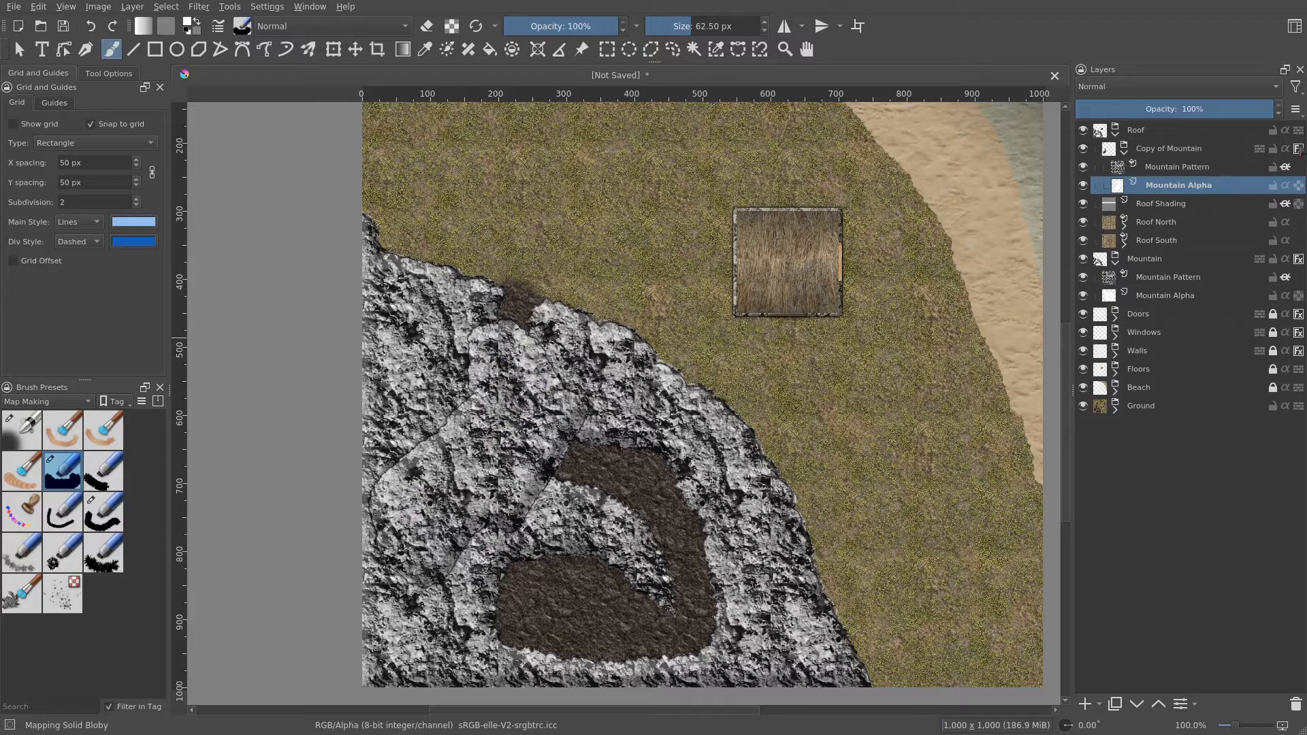
- Paint rock over the central and lower cave passages on the copy's Mountain Alpha layer
scroll(531, 300, "up", 3)
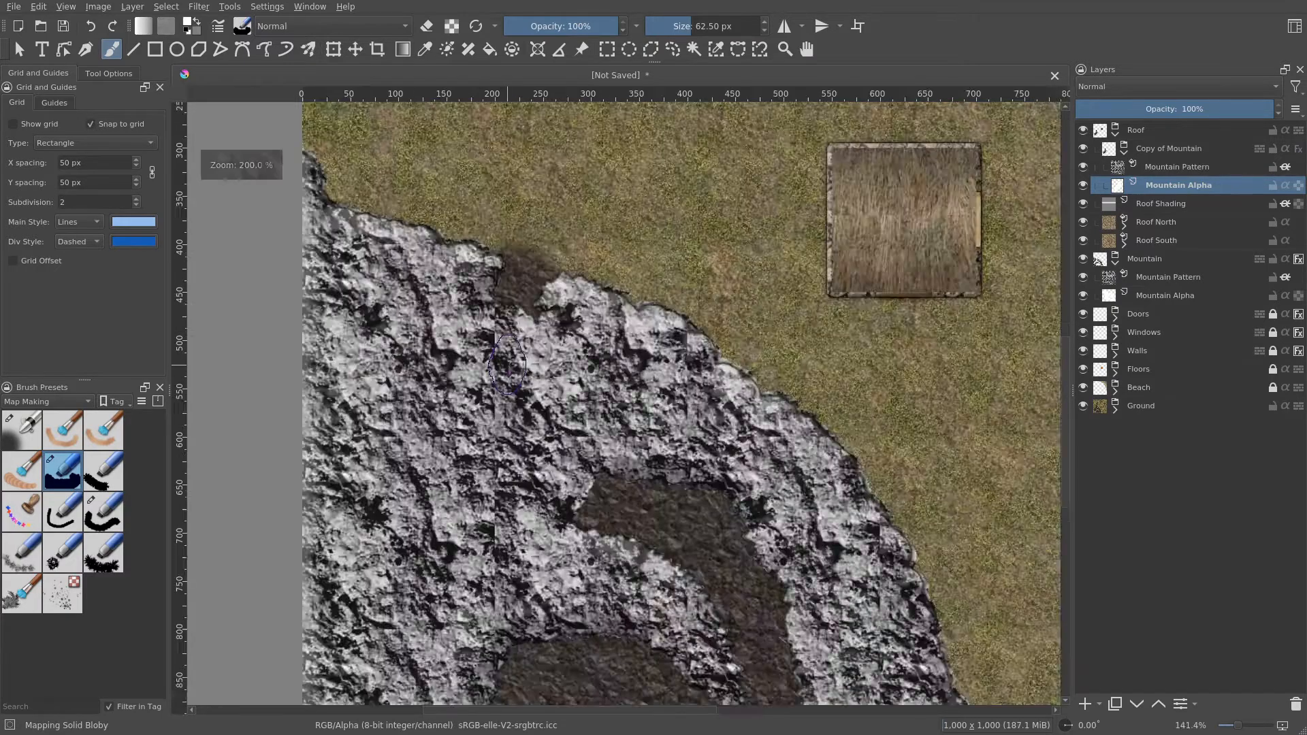
mouse_move(491, 276)
left_mouse_down()
mouse_move(555, 280)
mouse_move(554, 267)
left_mouse_up()
mouse_move(647, 467)
left_mouse_down()
mouse_move(454, 346)
mouse_move(446, 416)
mouse_move(472, 419)
mouse_move(521, 389)
mouse_move(599, 470)
mouse_move(595, 566)
mouse_move(530, 535)
mouse_move(541, 572)
mouse_move(480, 578)
mouse_move(394, 560)
mouse_move(507, 545)
mouse_move(402, 497)
mouse_move(388, 477)
mouse_move(385, 550)
mouse_move(429, 505)
mouse_move(563, 487)
mouse_move(583, 507)
mouse_move(538, 419)
left_mouse_up()
scroll(631, 468, "down", 2)
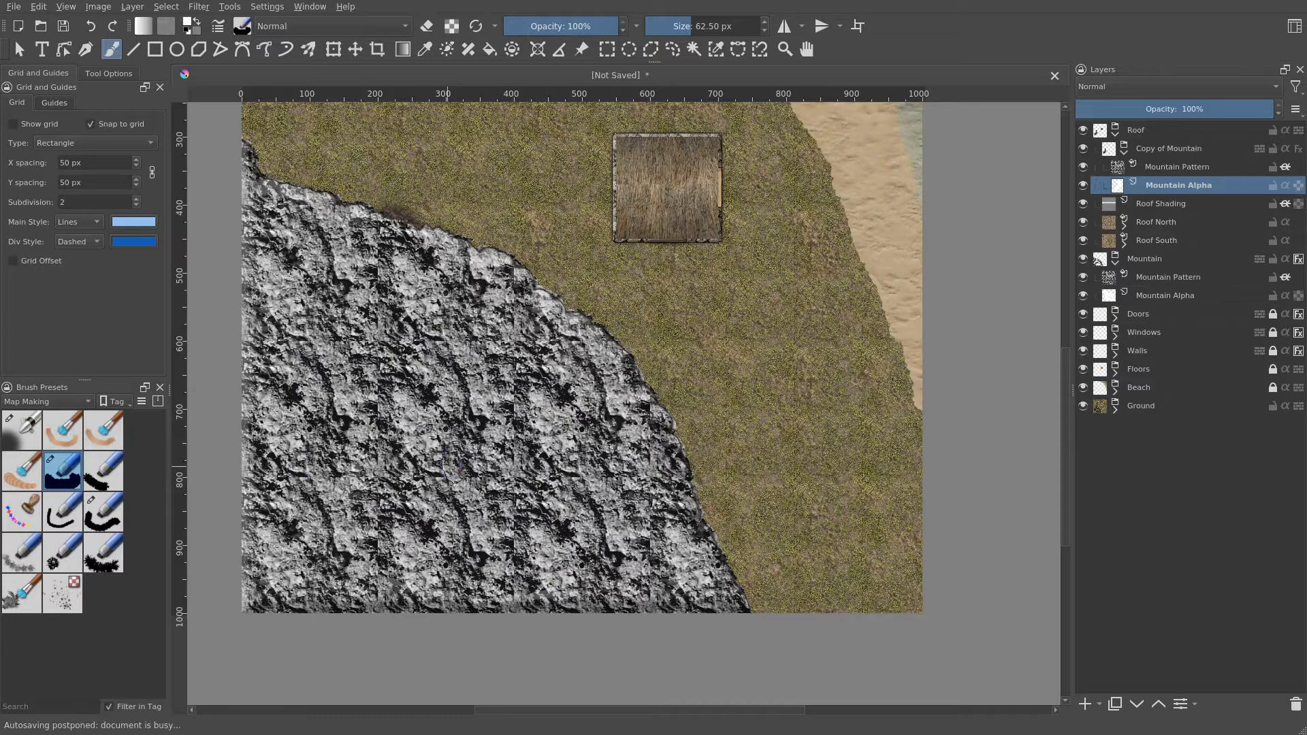
left_click_drag(466, 459, 496, 517)
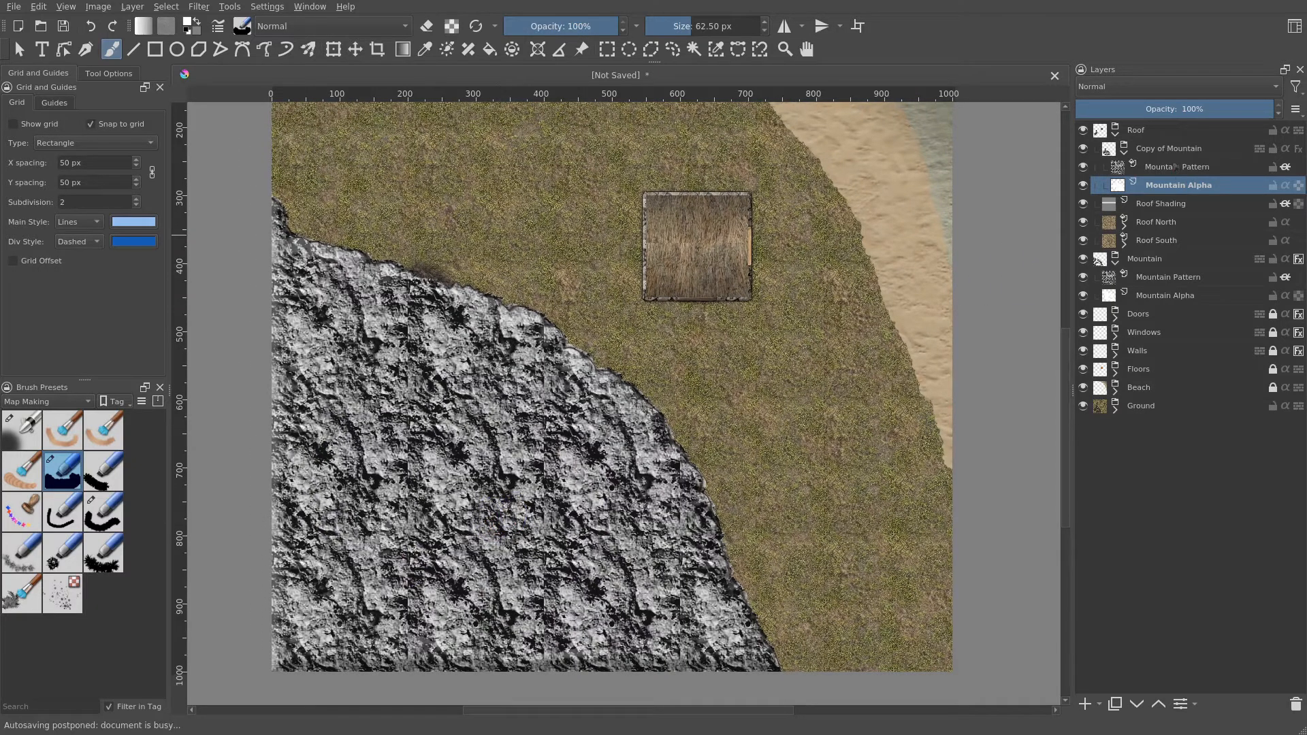
mouse_move(600, 372)
left_mouse_down()
mouse_move(630, 386)
mouse_move(634, 417)
left_mouse_up()
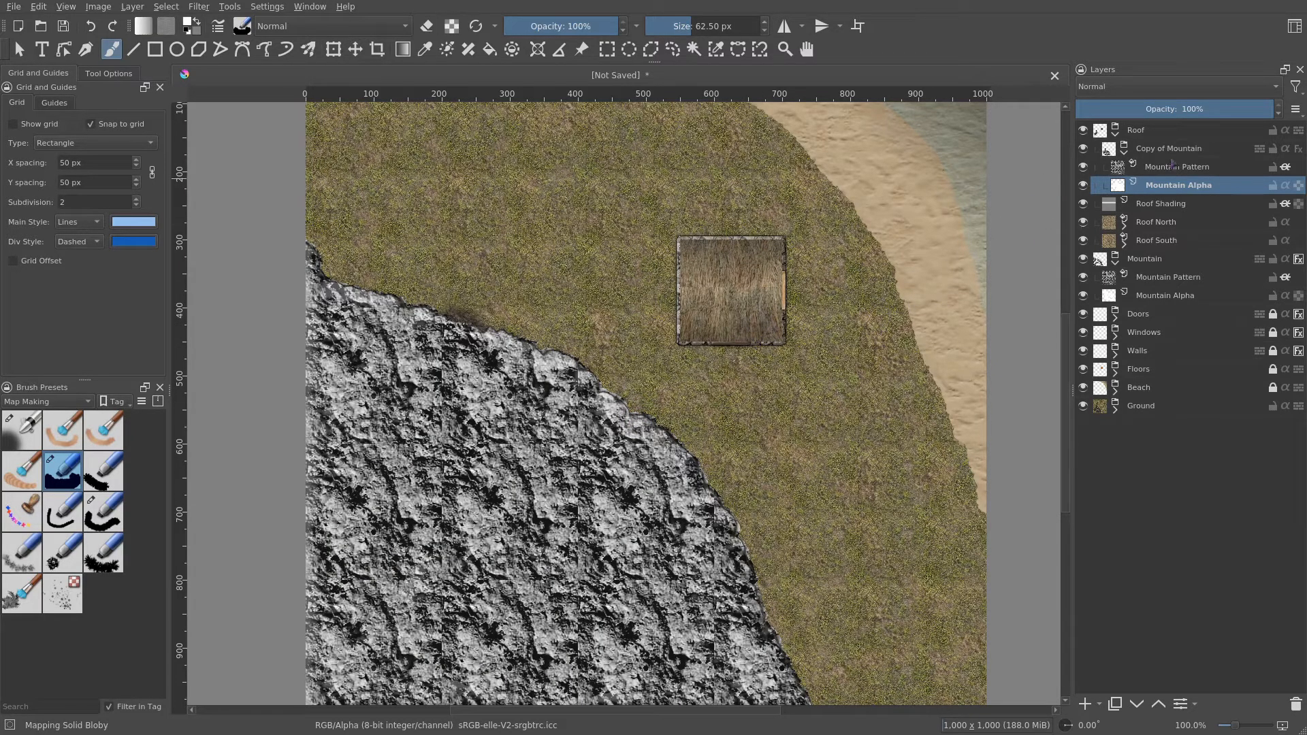
- Toggle the Mountain copy's visibility on and off to compare the covered and open cave
left_click(1084, 149)
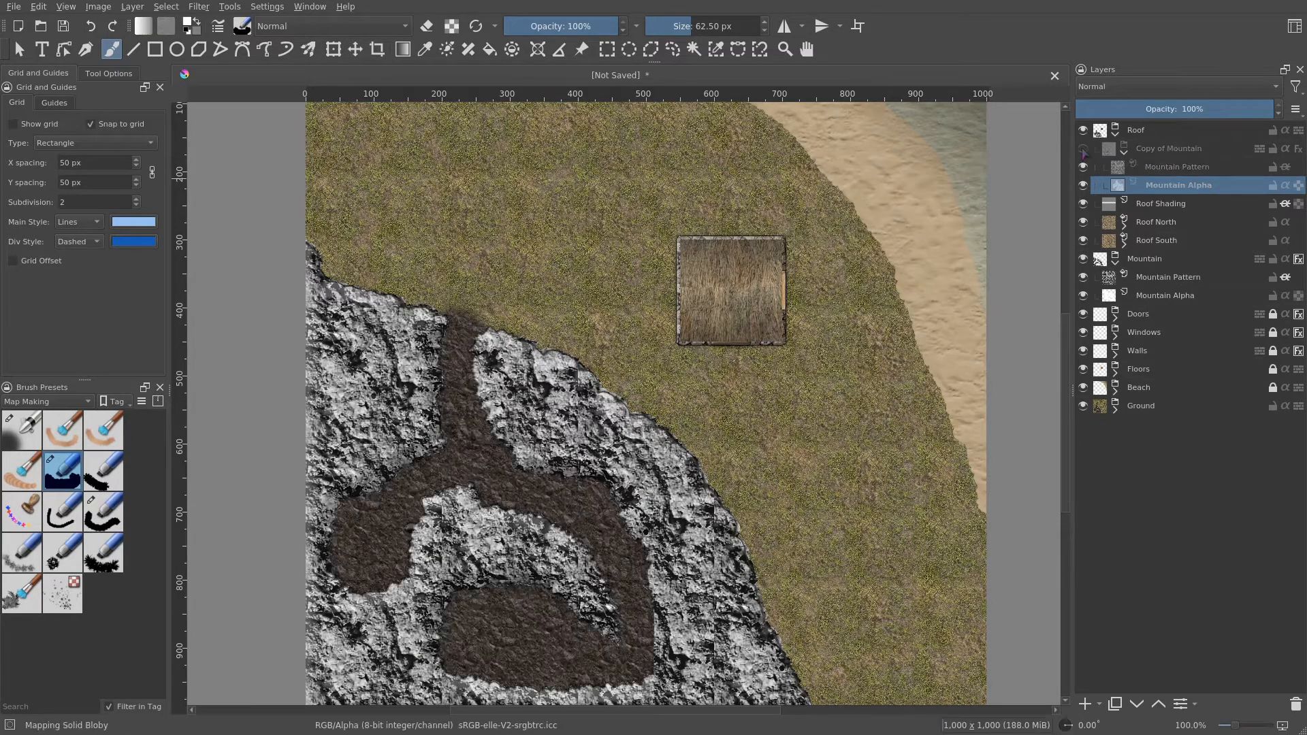
left_click(1083, 149)
left_click(1084, 149)
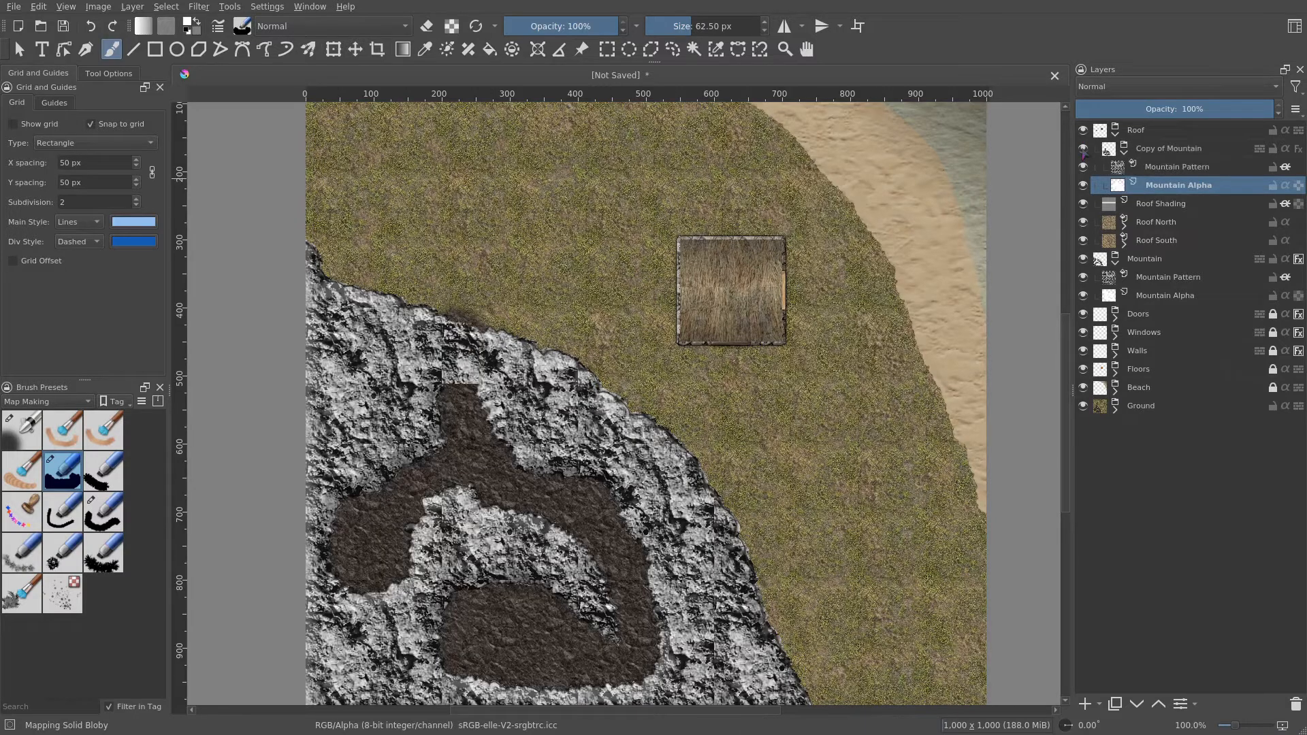
left_click(1083, 149)
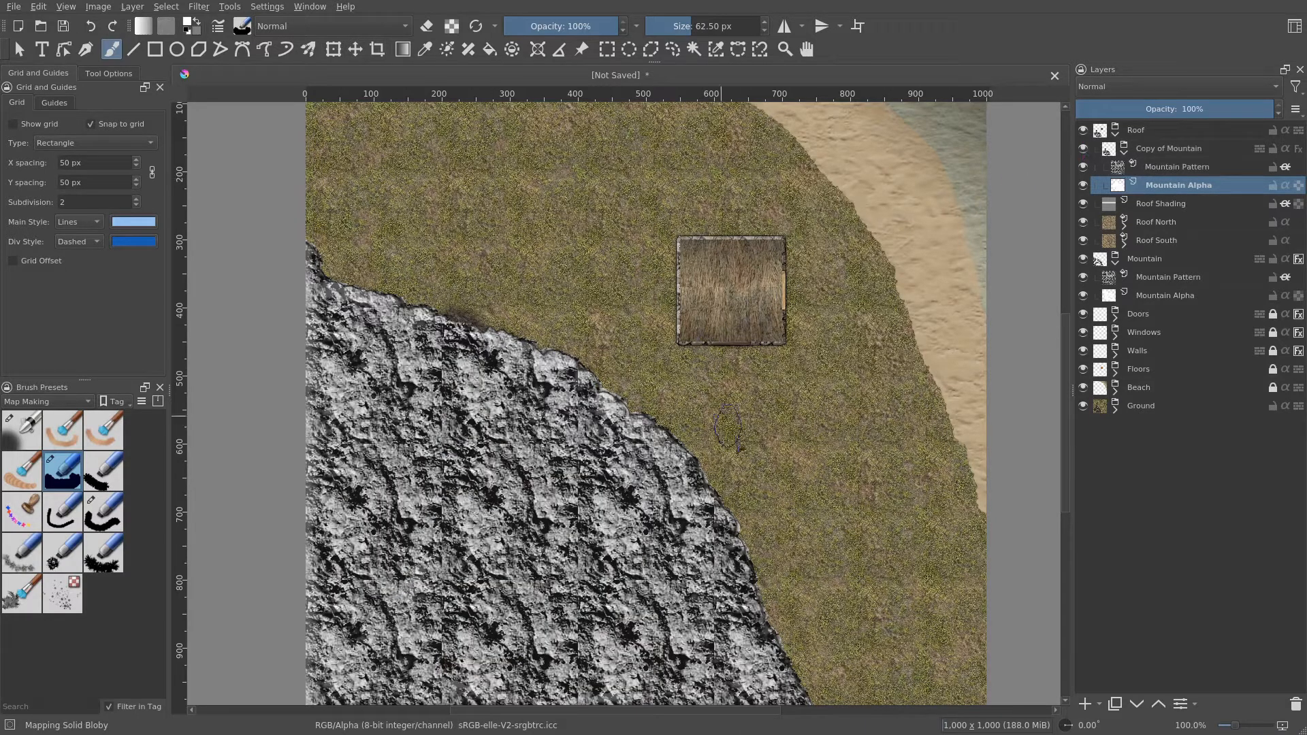
- Collapse the Roof and Mountain groups and lock both of them
mouse_move(741, 447)
left_mouse_down()
mouse_move(799, 295)
mouse_move(781, 300)
mouse_move(788, 386)
mouse_move(849, 462)
left_mouse_up()
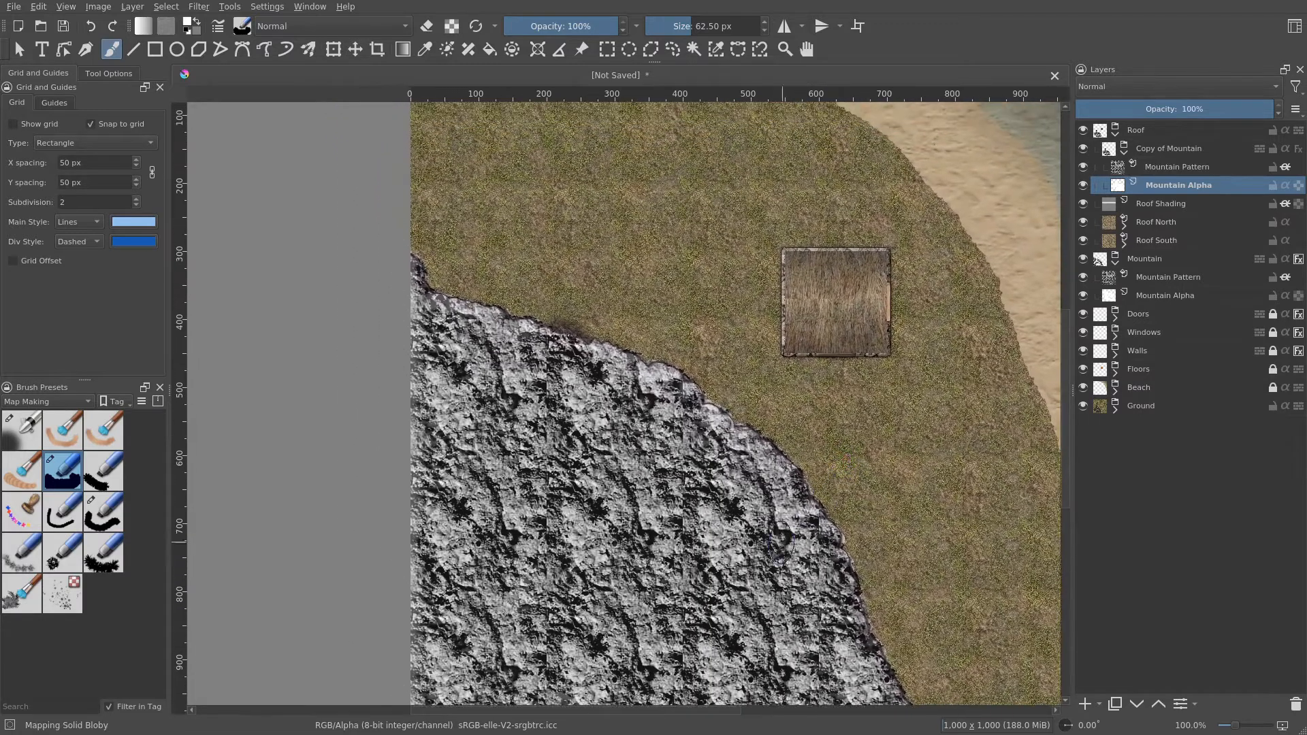
left_click_drag(669, 499, 625, 558)
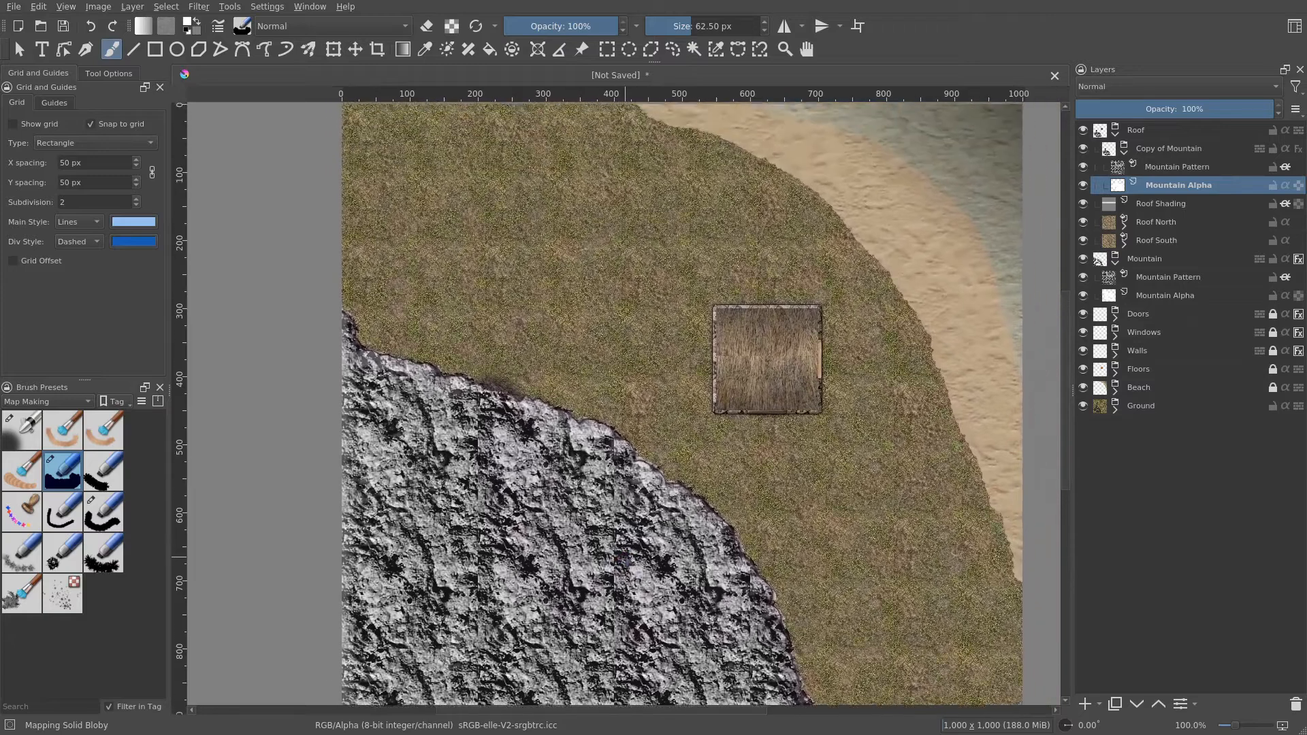
scroll(698, 433, "up", 2)
scroll(682, 403, "down", 1)
left_click_drag(632, 256, 667, 292)
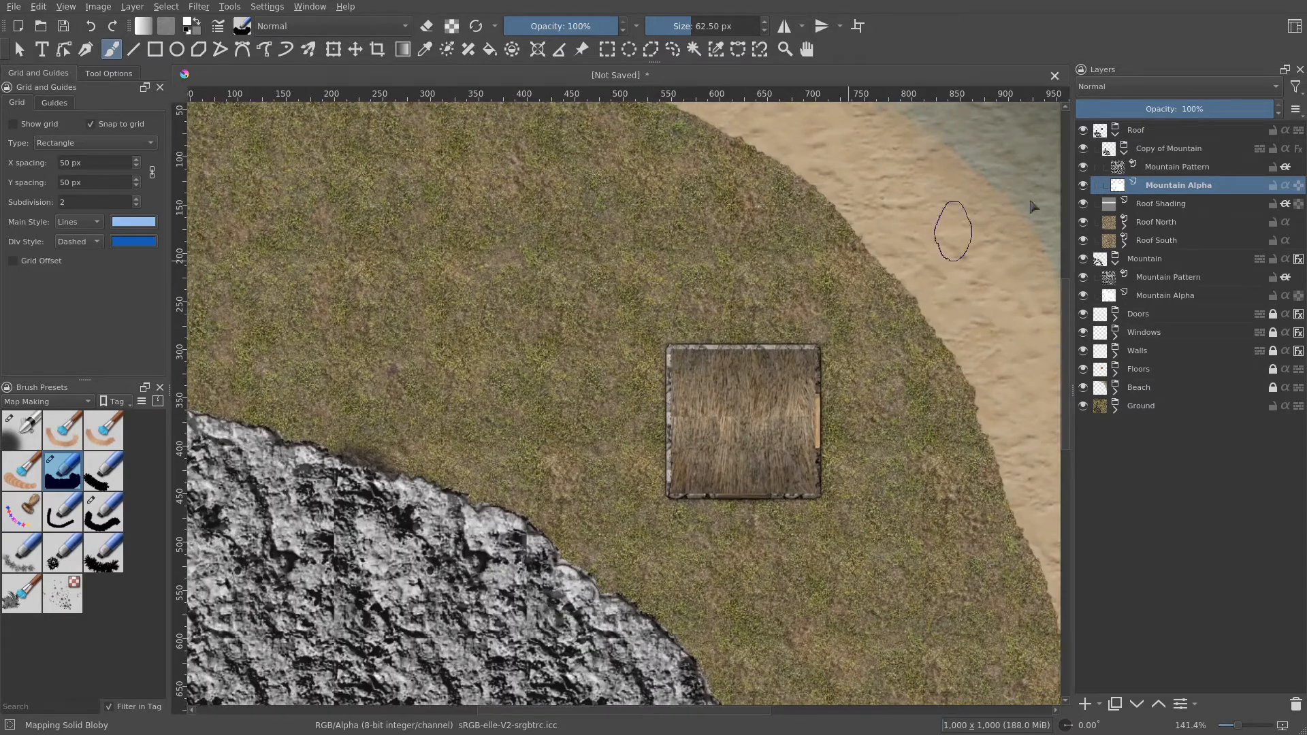
left_click(1115, 132)
left_click(1273, 130)
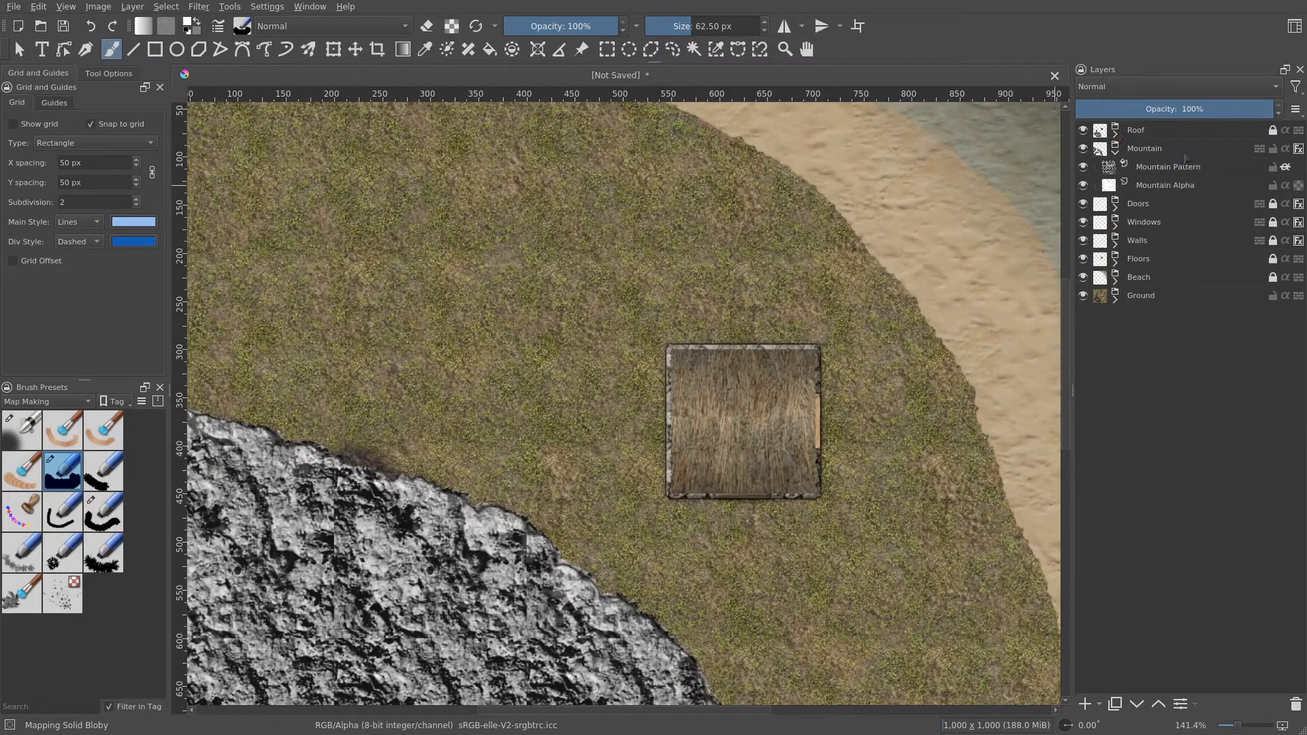
left_click(1273, 148)
left_click(1115, 151)
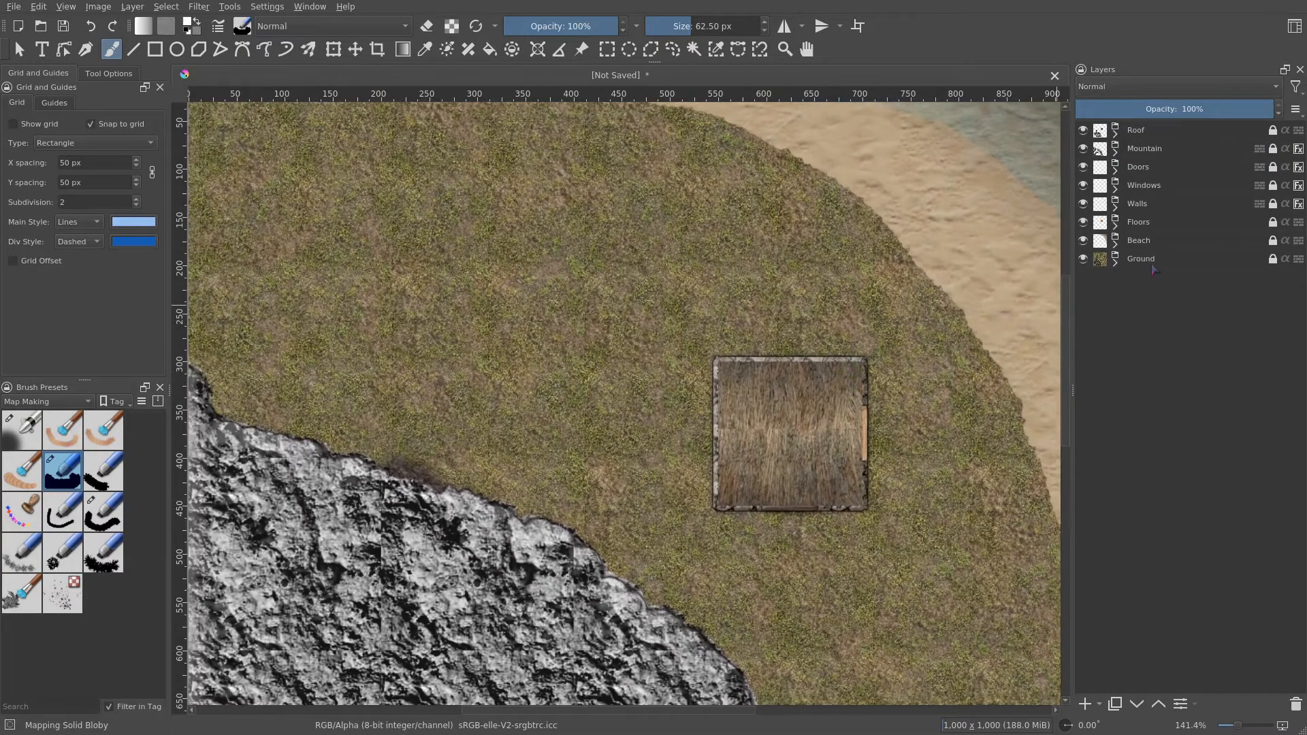
- Expand and lock the Ground group, then collapse its Grass and Sparse Grass subgroups
key("1")
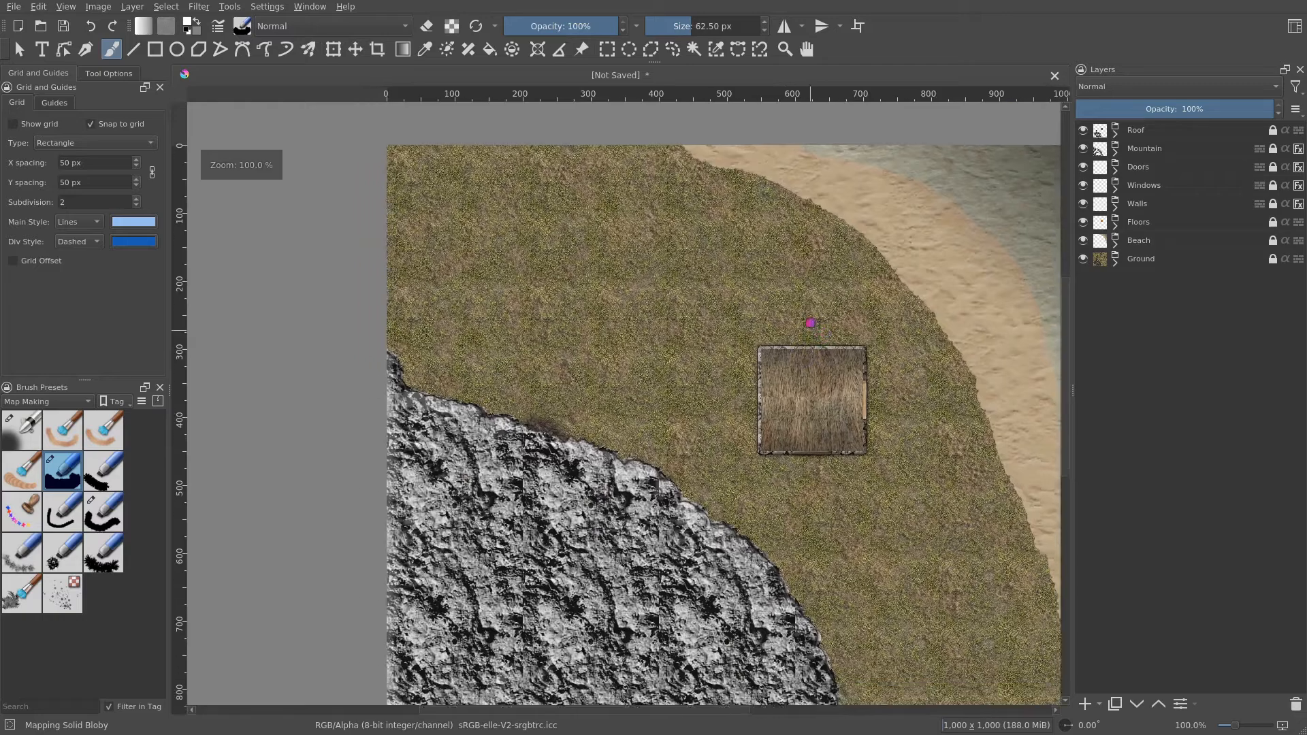
scroll(782, 313, "up", 1)
mouse_move(834, 382)
left_mouse_down()
mouse_move(788, 315)
mouse_move(804, 250)
mouse_move(768, 224)
mouse_move(707, 229)
mouse_move(702, 299)
mouse_move(814, 407)
left_mouse_up()
left_click(1116, 262)
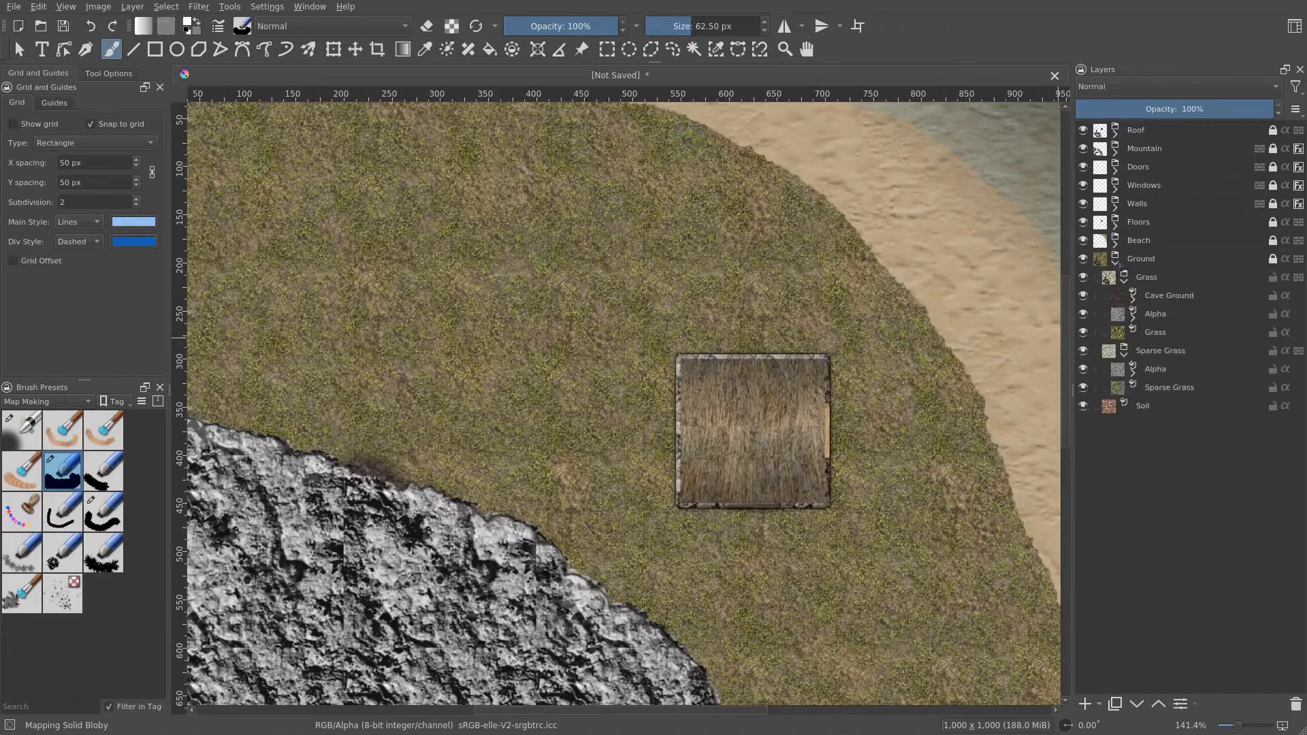
left_click(1274, 260)
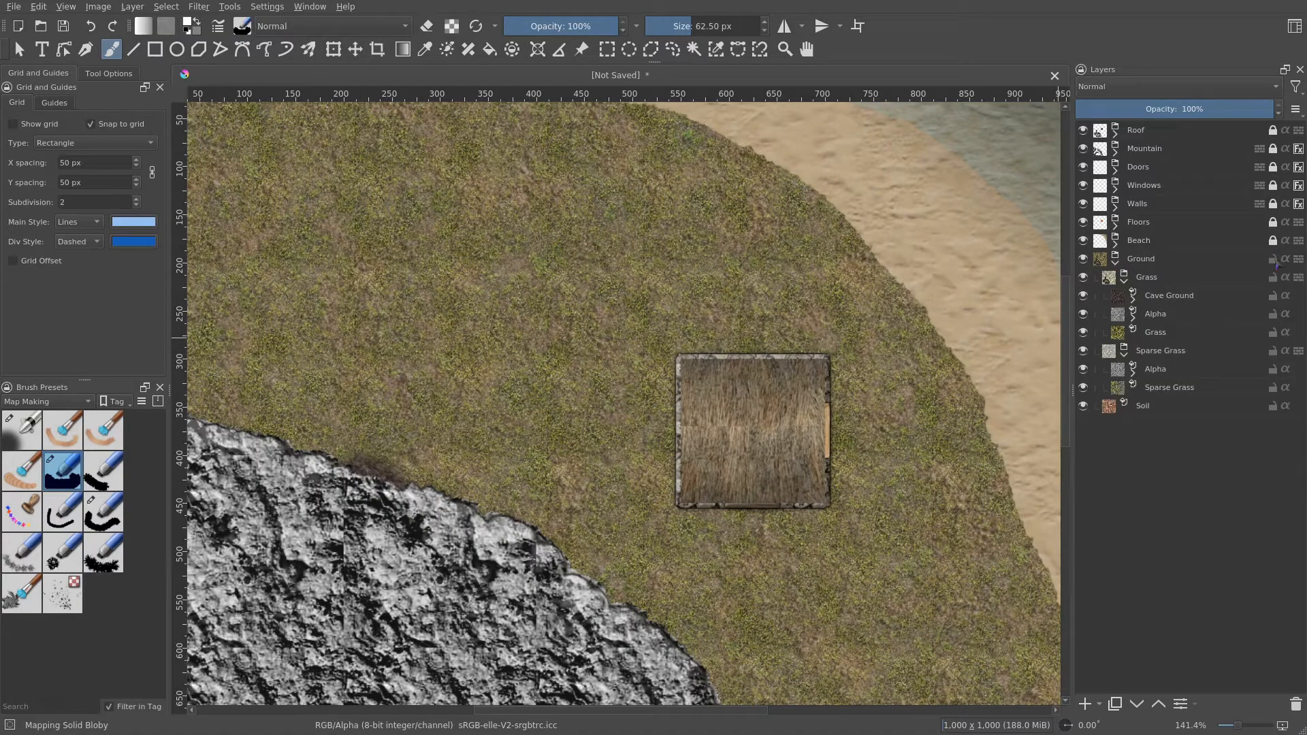
left_click(1125, 281)
left_click(1130, 300)
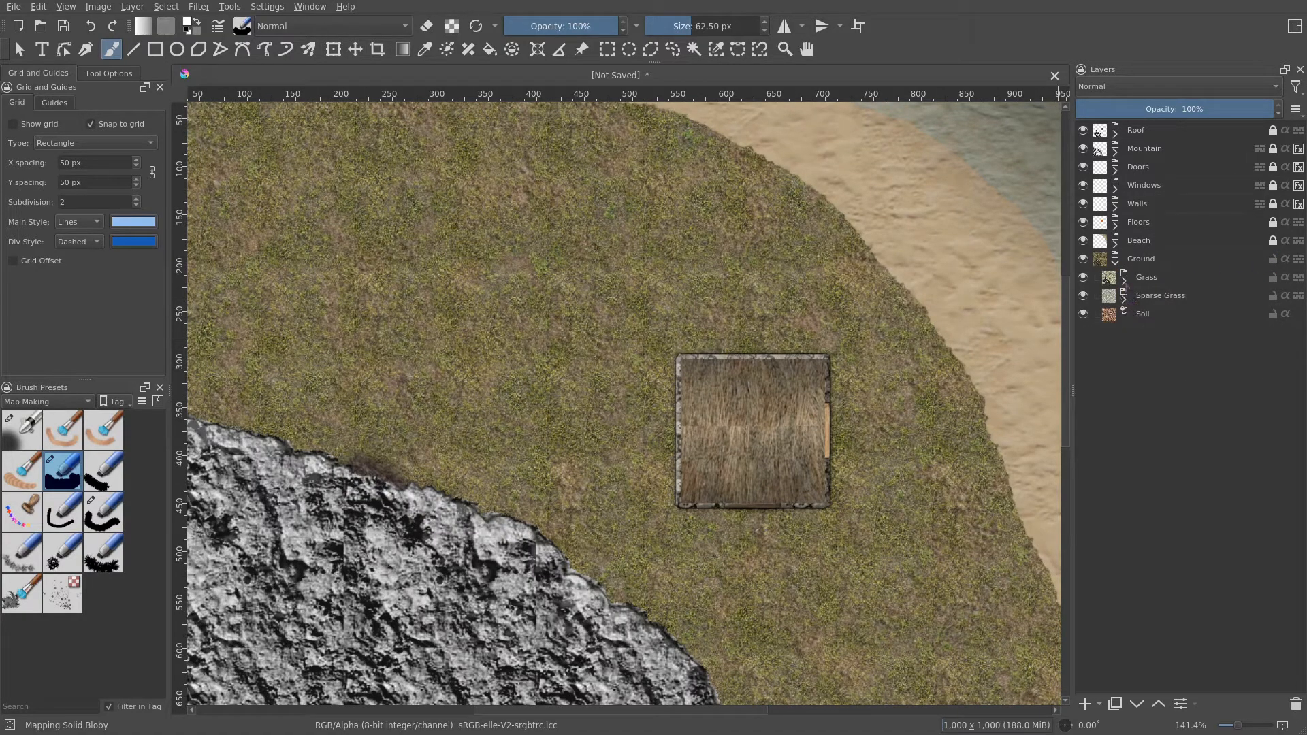
- Add a pattern fill layer above Cave Ground in the Ground group using the rpg_dirt_furrow pattern
left_click(1125, 281)
left_click_drag(1146, 296, 1215, 269)
left_click(1127, 301)
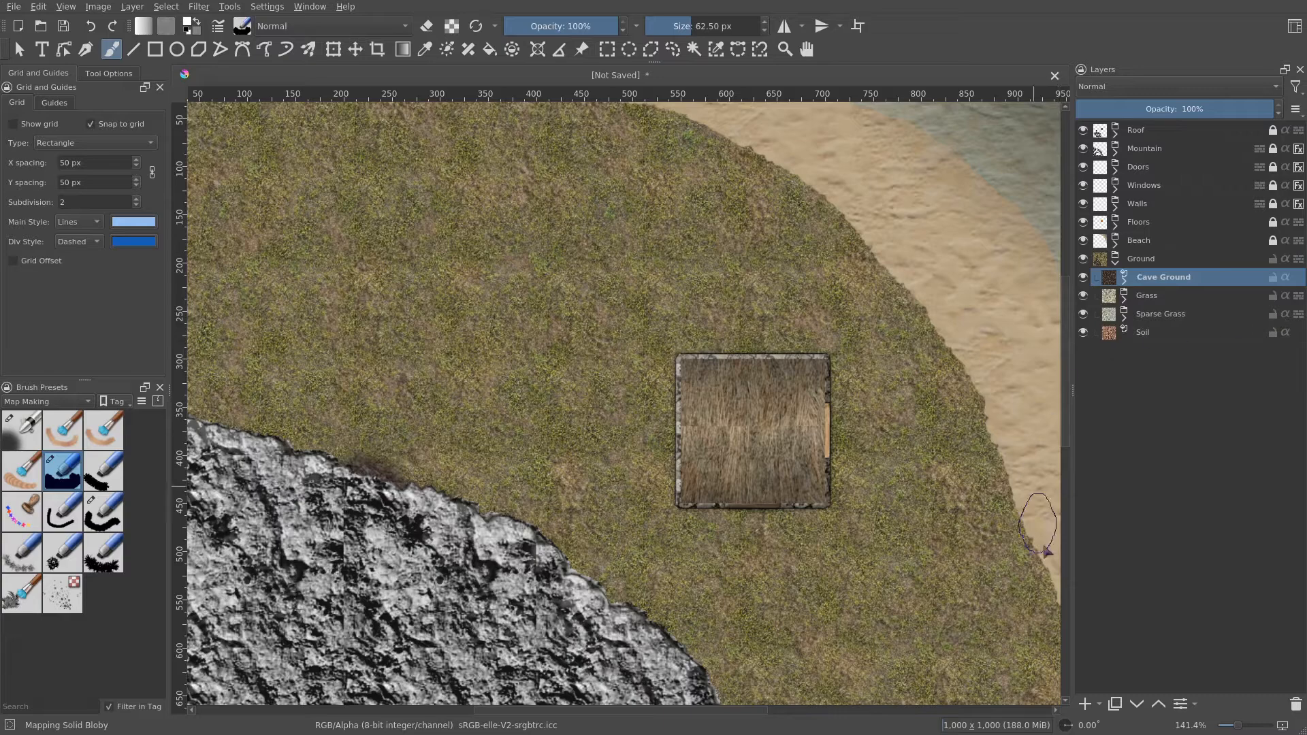
left_click(1098, 705)
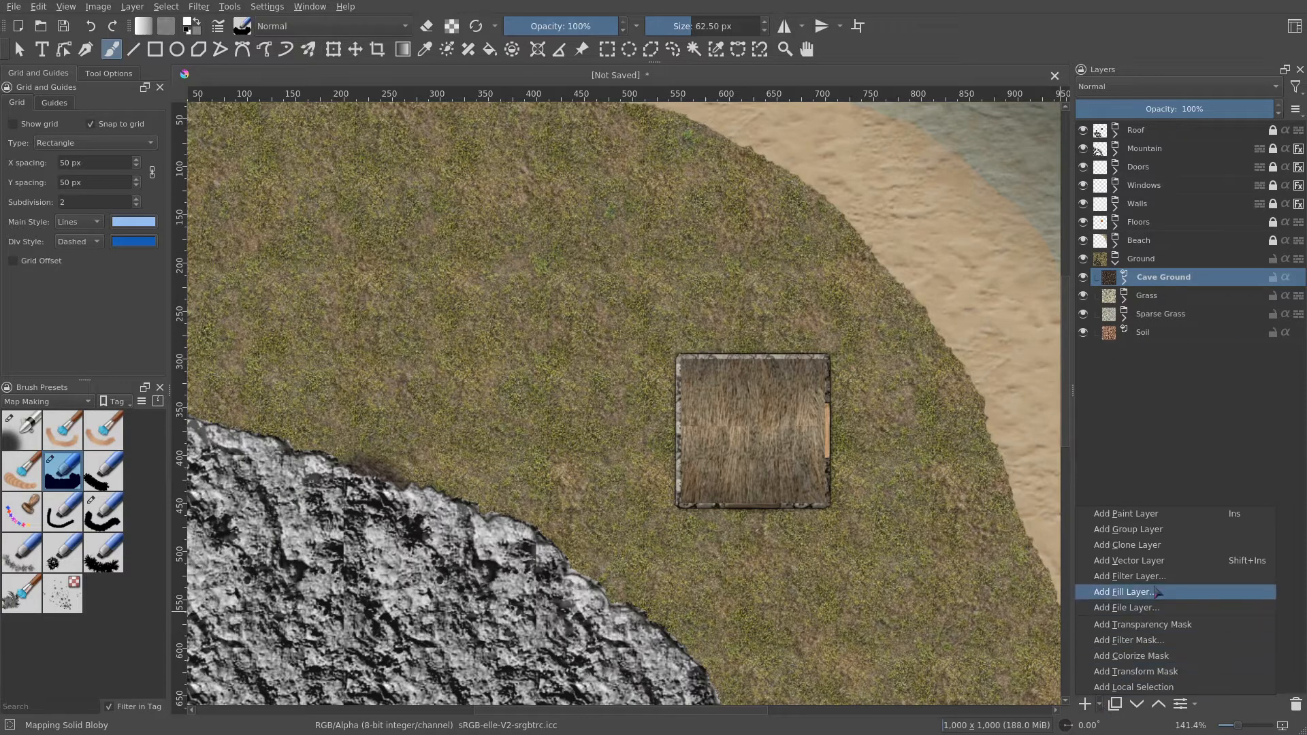
left_click(1125, 592)
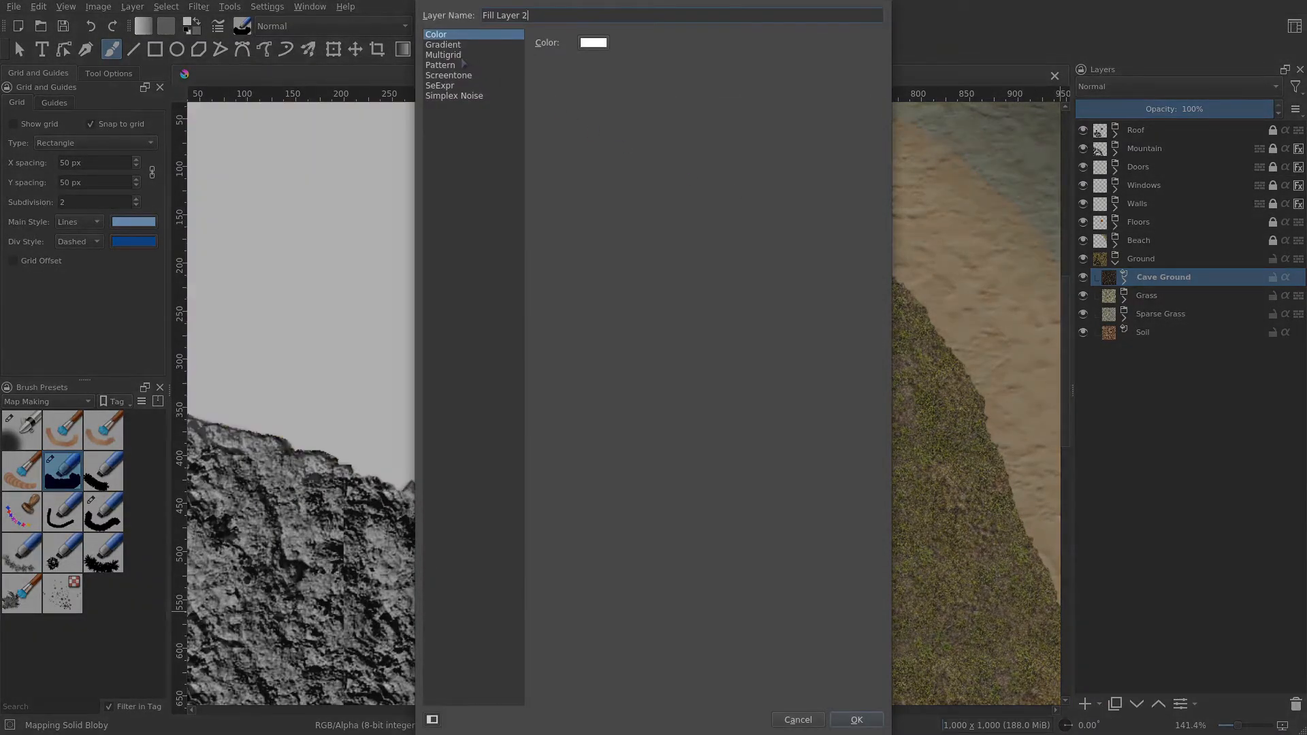
left_click(453, 65)
scroll(624, 316, "down", 3)
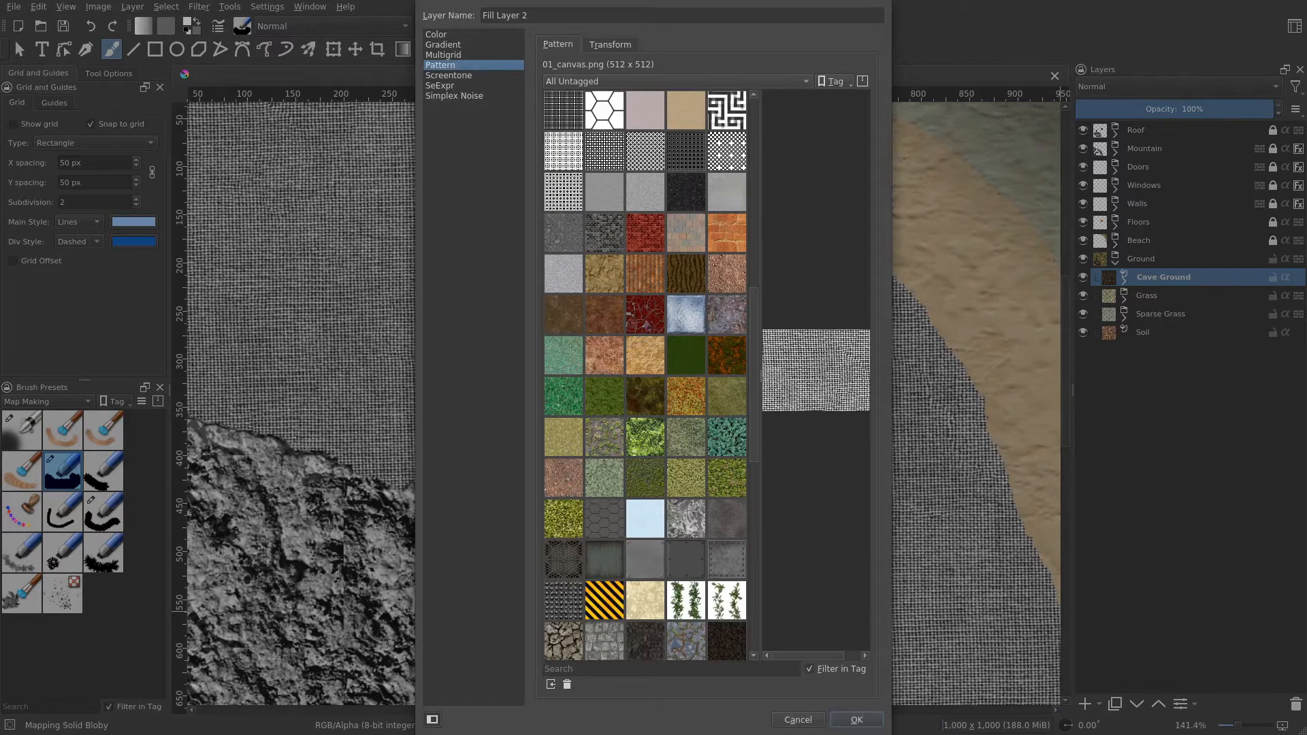
left_click(649, 283)
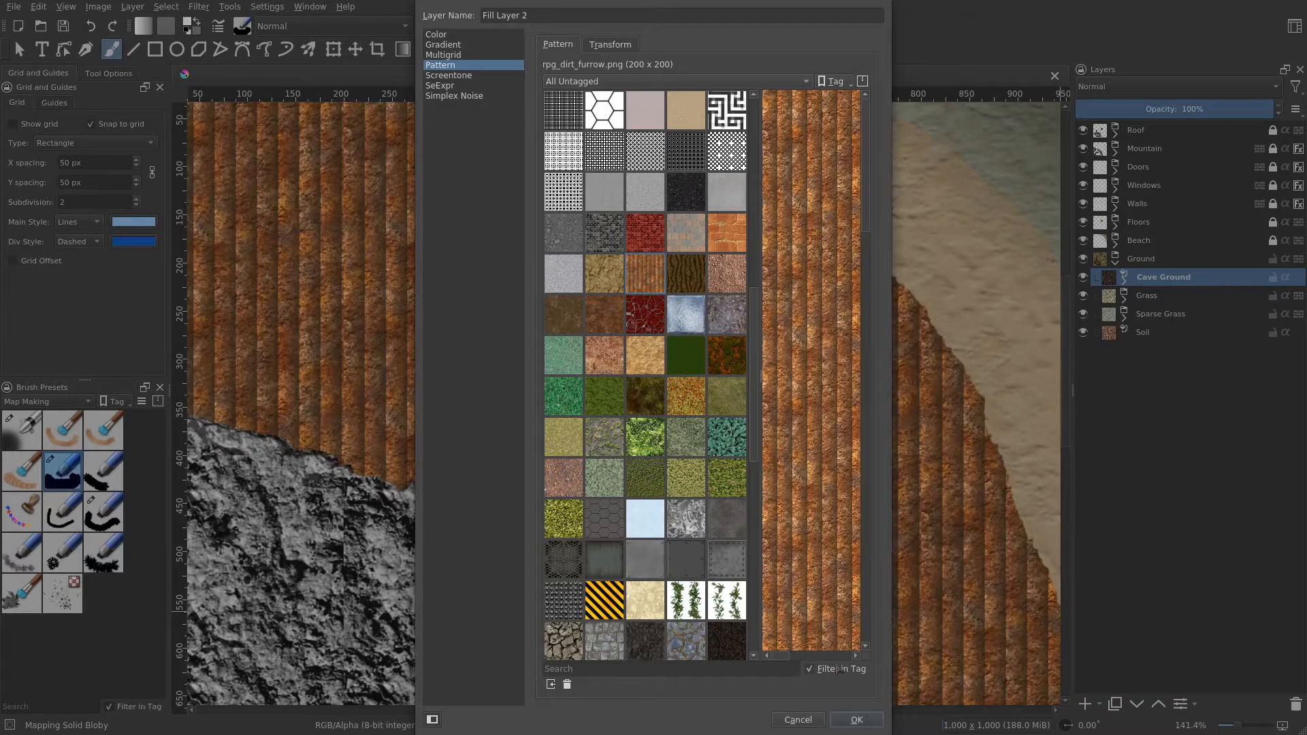
left_click(857, 720)
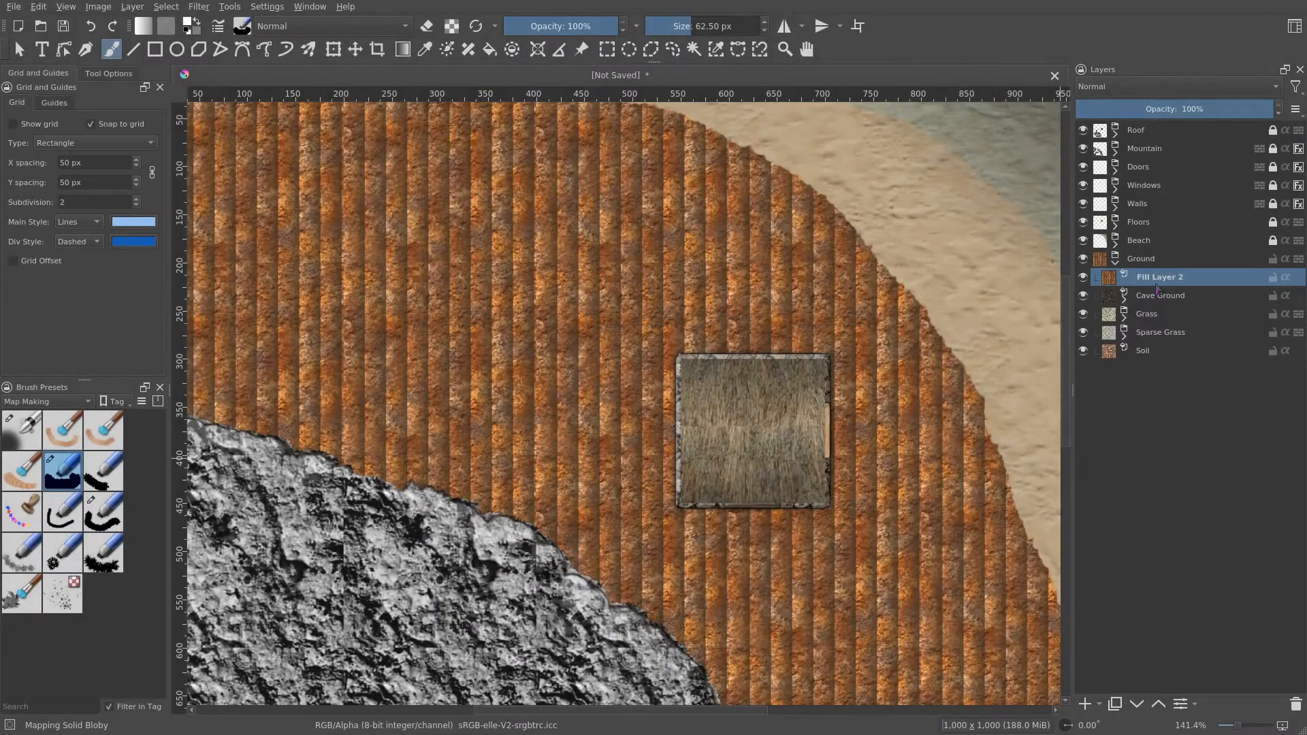
- Rename the new fill layer as Garden
double_click(1171, 277)
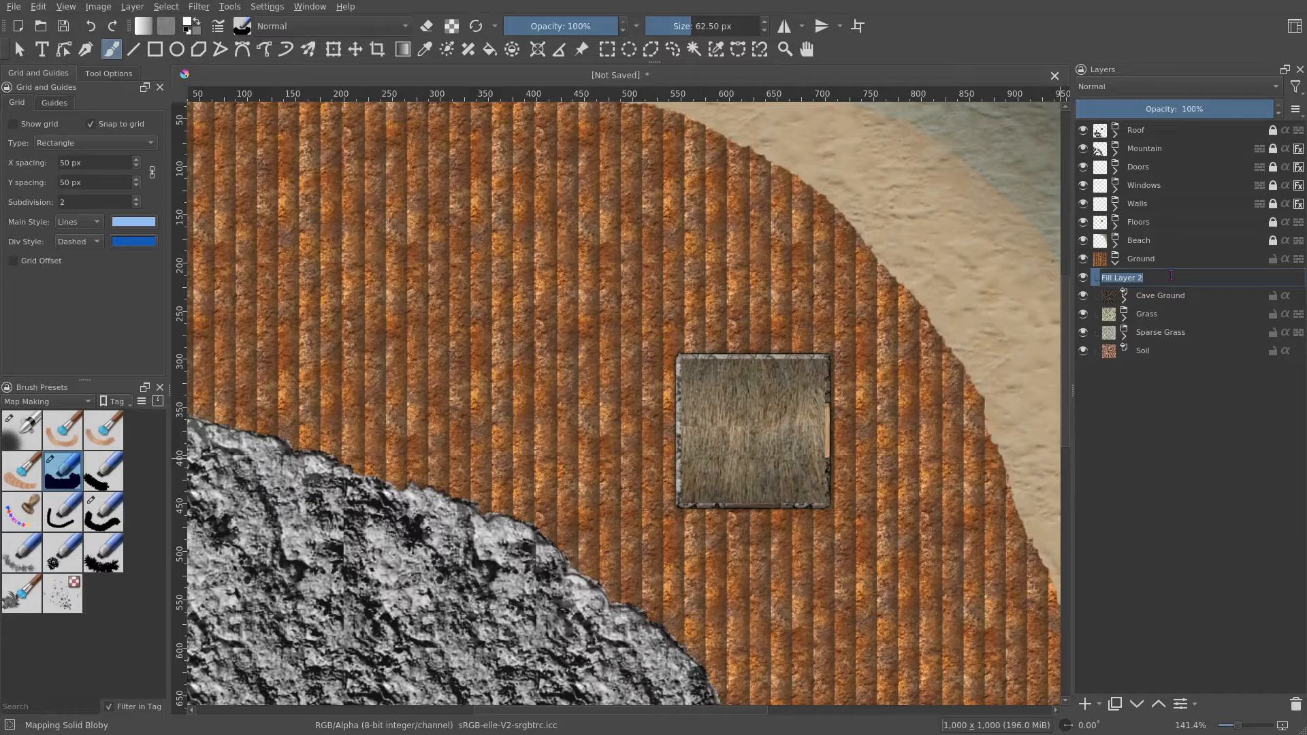
type("Garden")
key("Return")
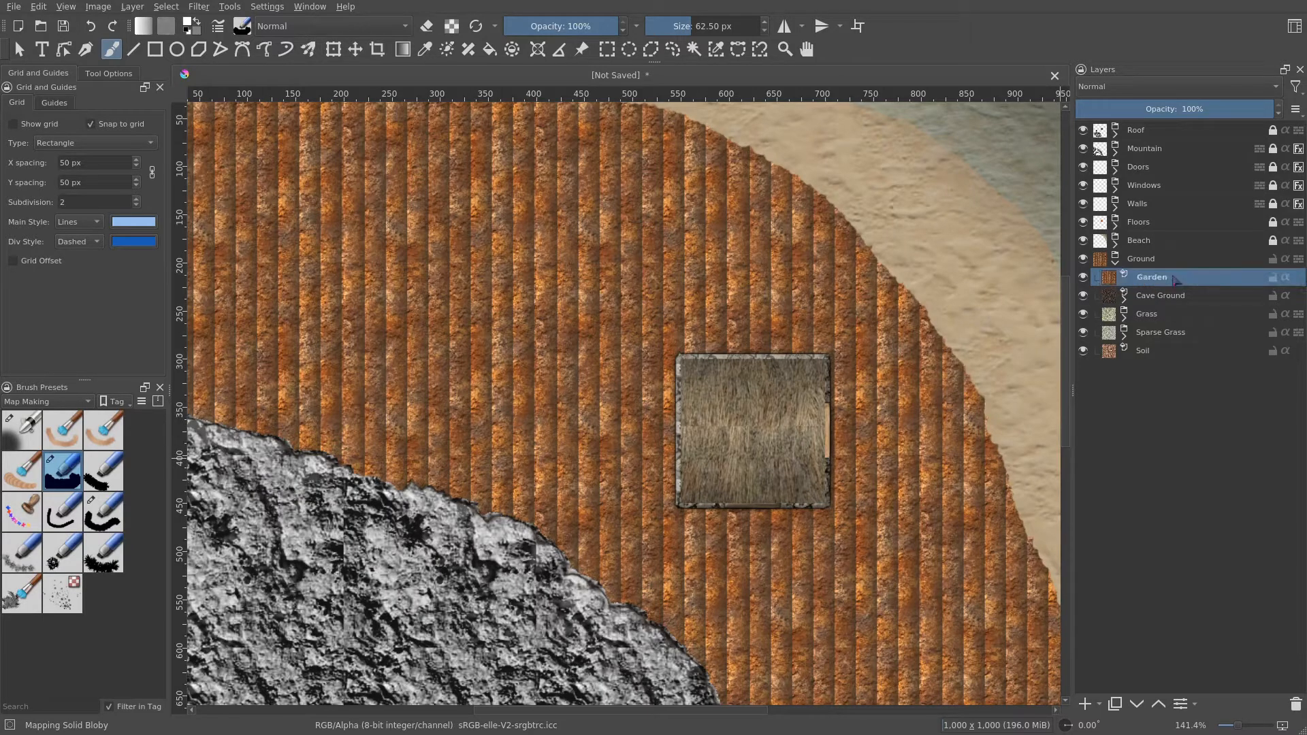
- Add a transparency mask to the Garden layer and invert it to hide the fill
right_click(1177, 283)
mouse_move(1124, 528)
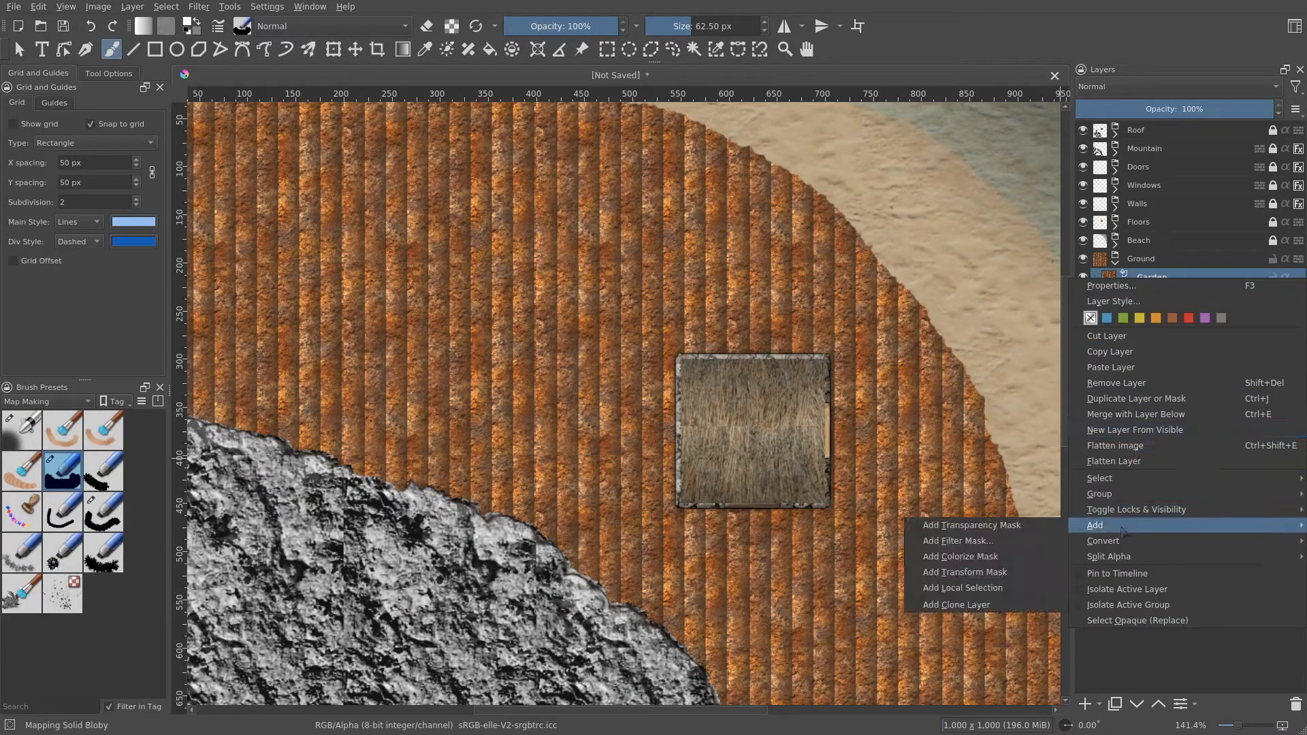
left_click(971, 526)
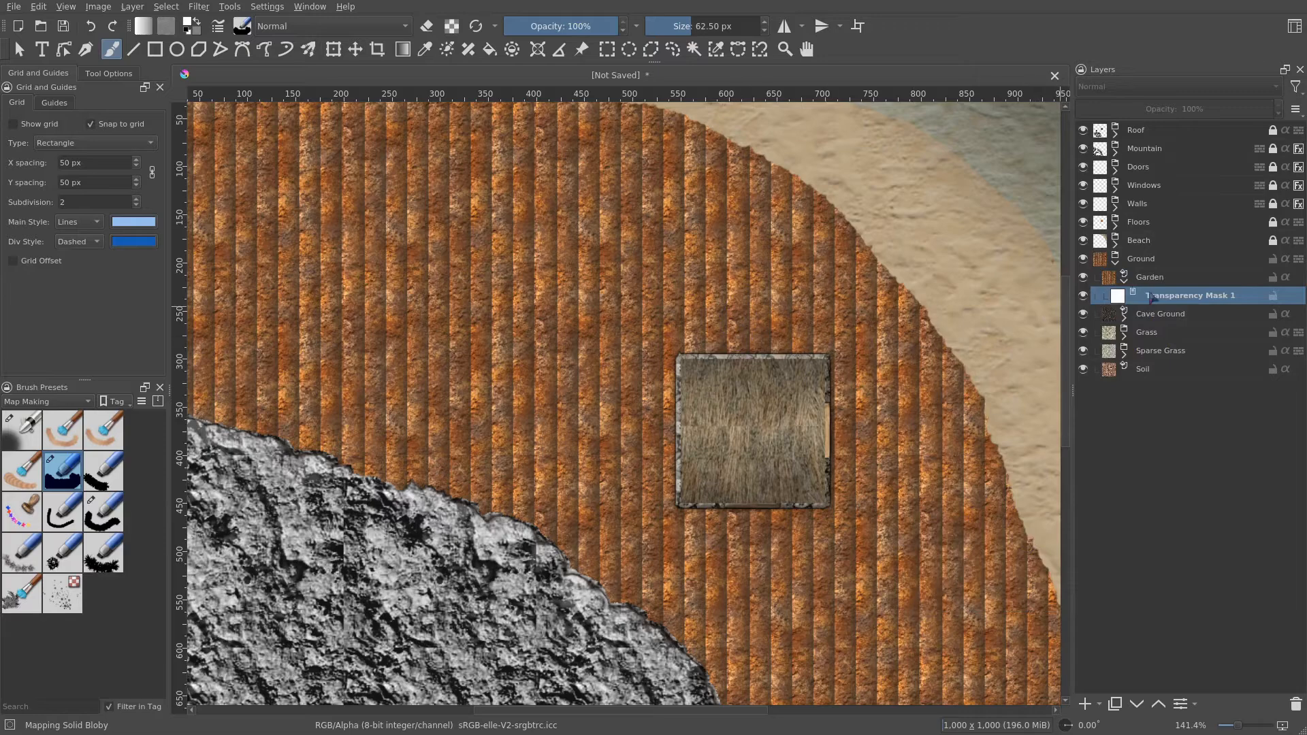
key("ctrl+i")
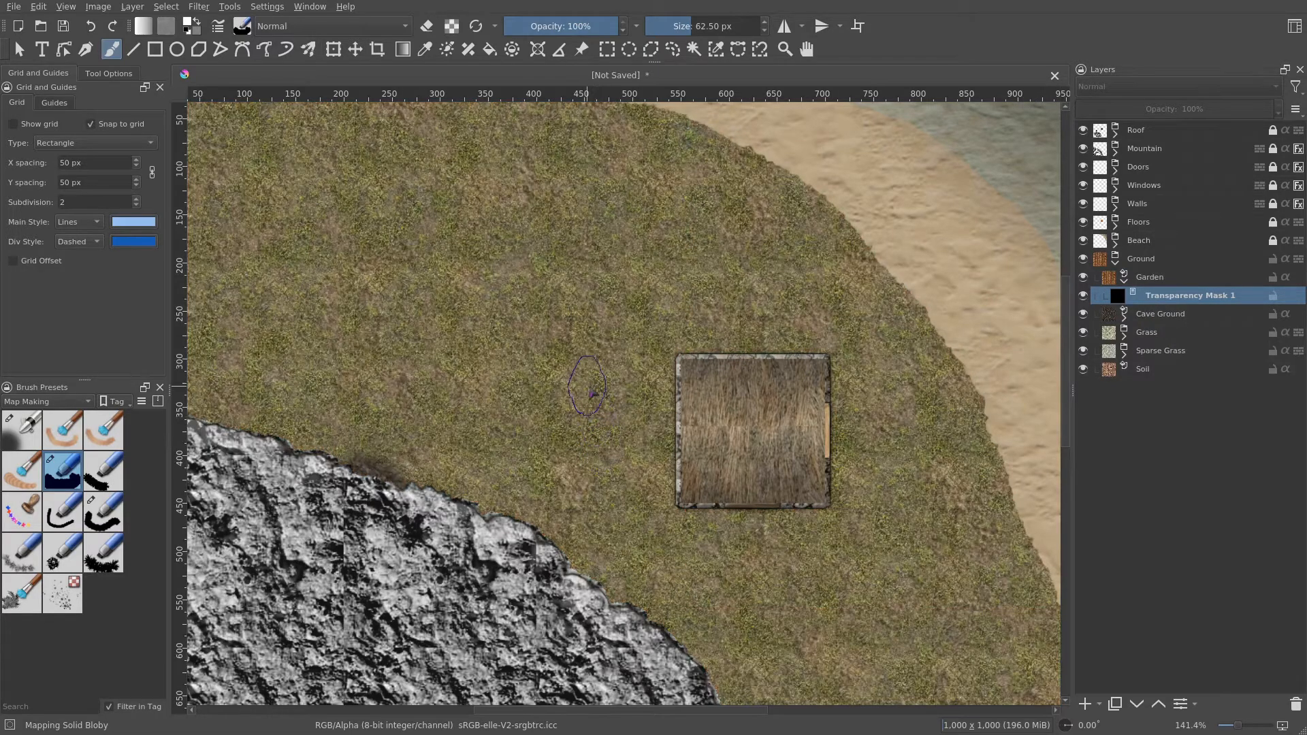
- Show the grid and, with the Rectangle tool set to a soft airbrush, brush outline and 10 px size, reveal a 100 px square garden plot on the mask
left_click(48, 125)
left_click_drag(613, 309, 537, 327)
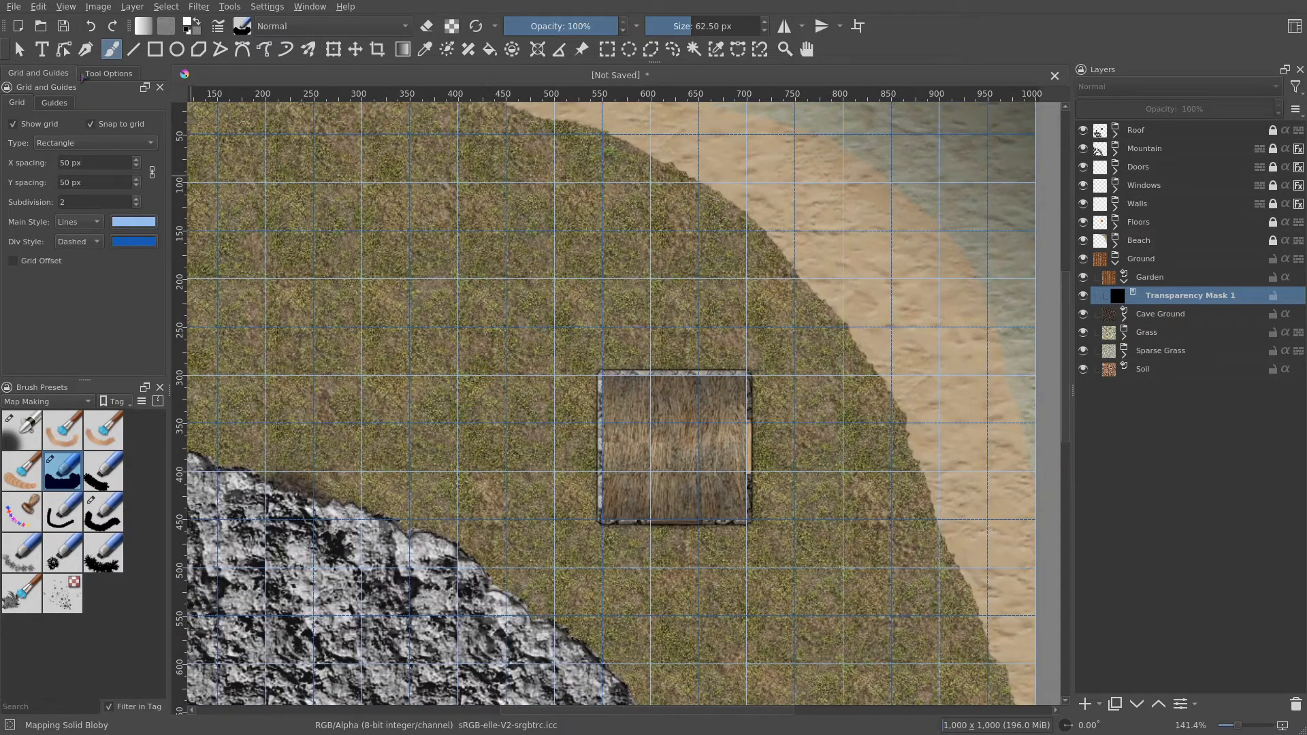
left_click(155, 49)
left_click(19, 432)
left_click(126, 74)
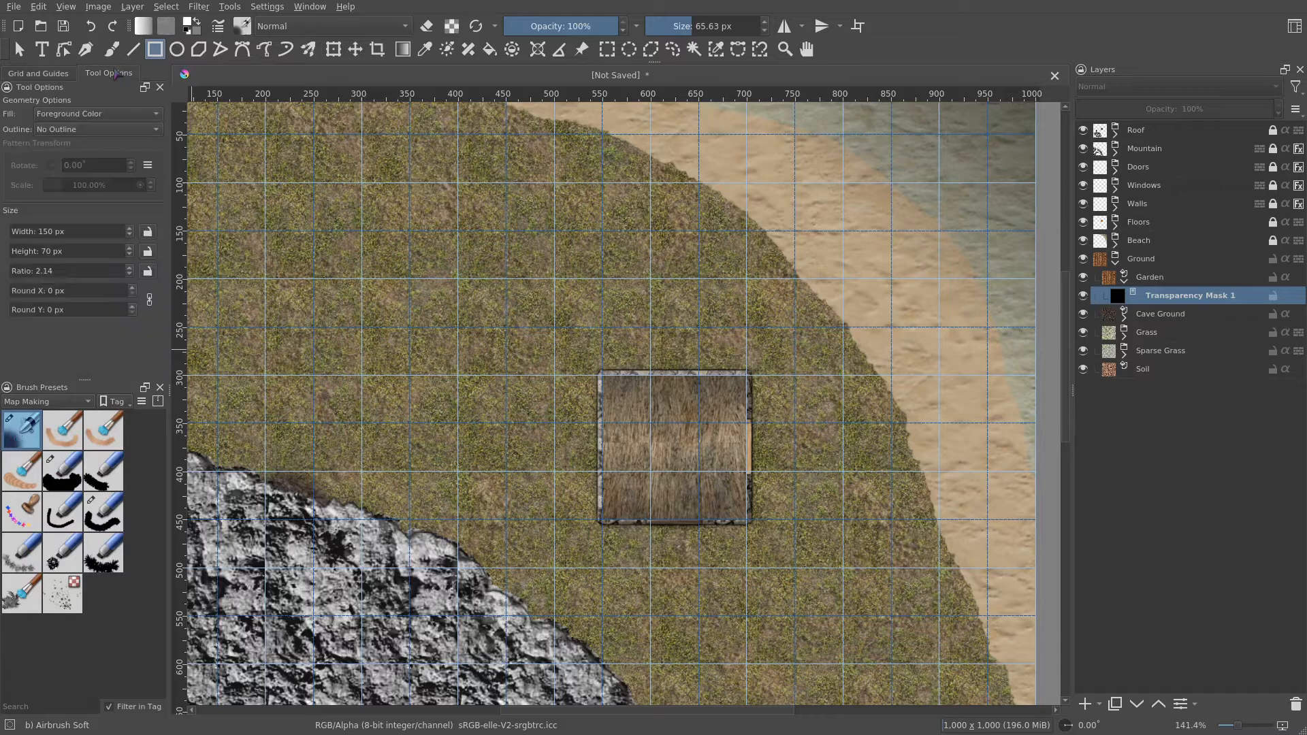
left_click(73, 129)
left_click(79, 145)
left_click(702, 26)
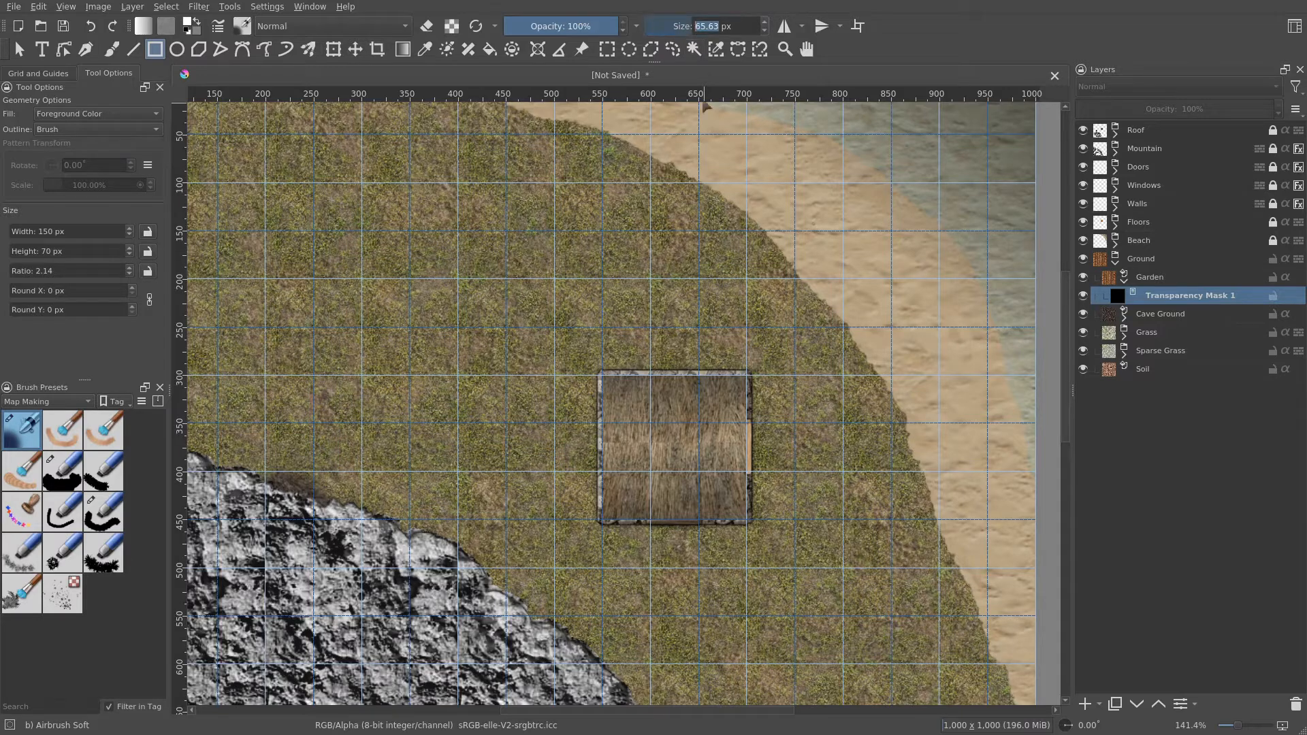
type("10")
key("Return")
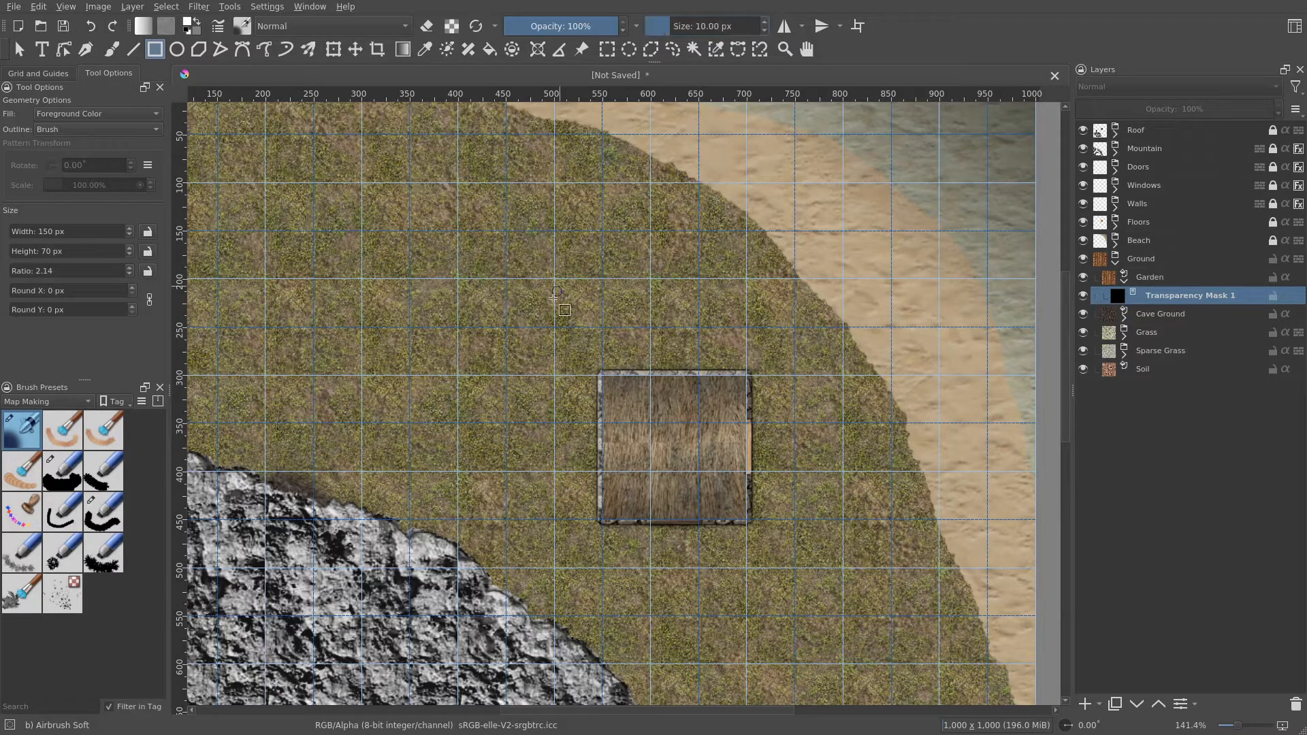
mouse_move(564, 289)
left_mouse_down()
mouse_move(597, 343)
mouse_move(604, 319)
left_mouse_up()
scroll(553, 362, "up", 1)
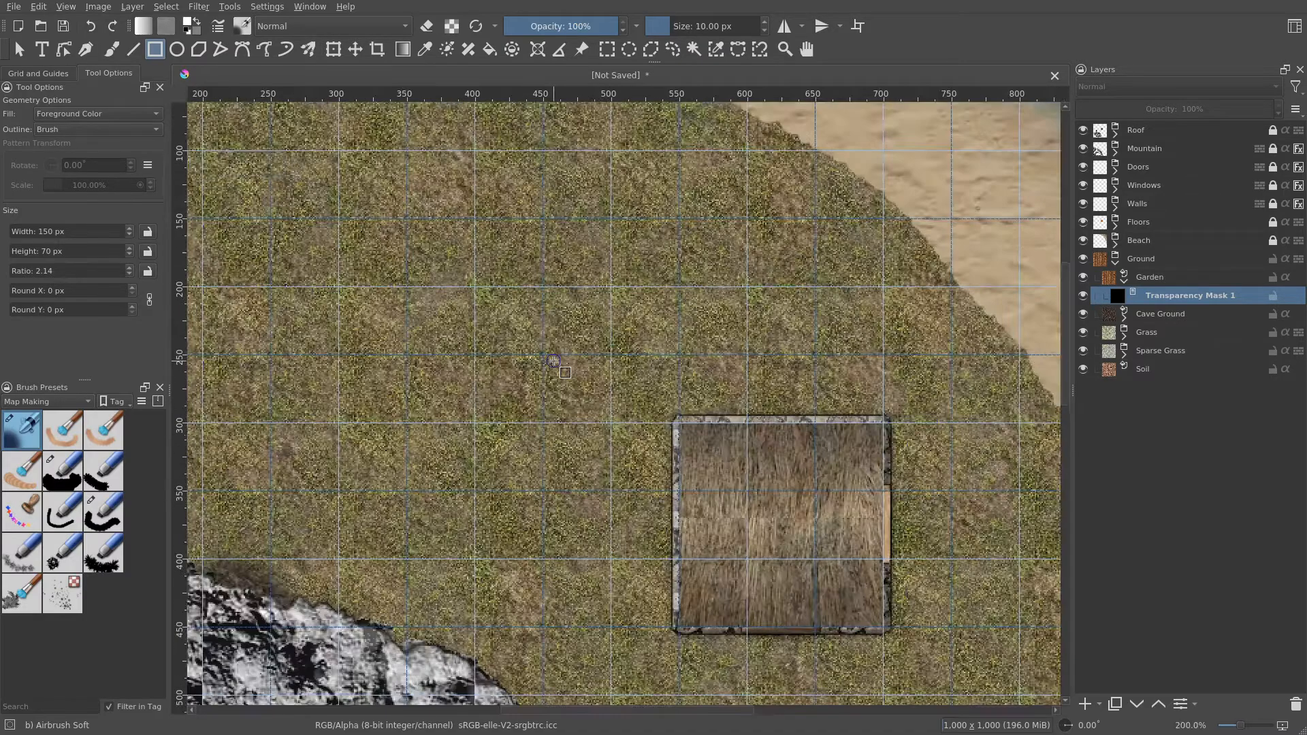
left_click_drag(580, 386, 617, 320)
scroll(508, 220, "up", 1)
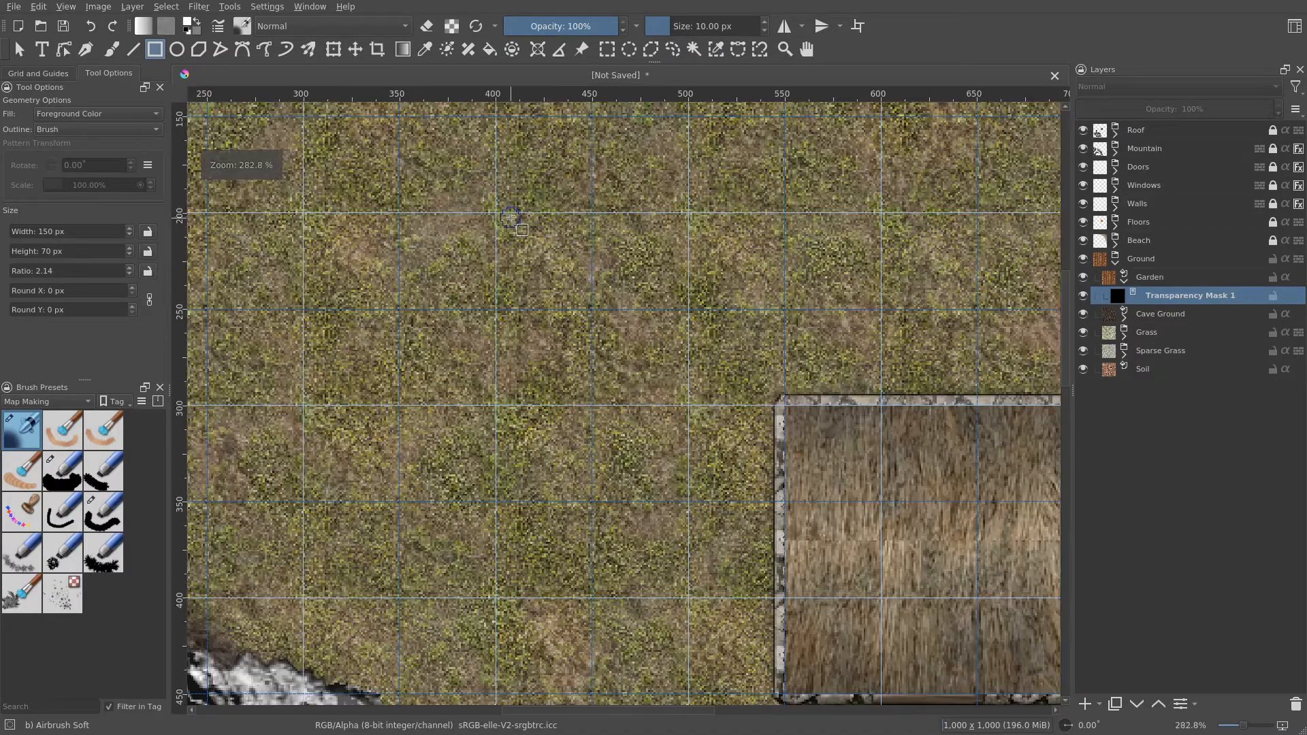
scroll(490, 212, "up", 1)
left_click_drag(489, 212, 763, 484)
scroll(775, 501, "up", 1)
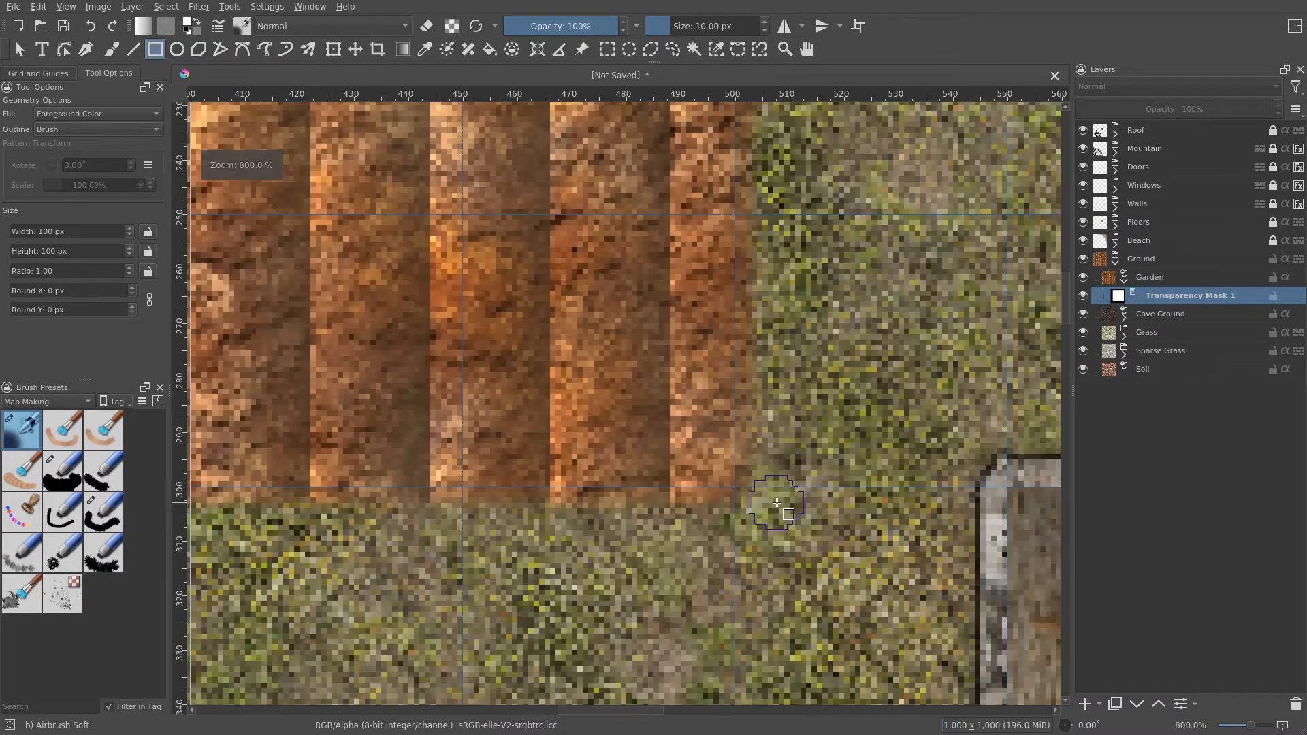
scroll(777, 502, "down", 1)
scroll(373, 367, "down", 1)
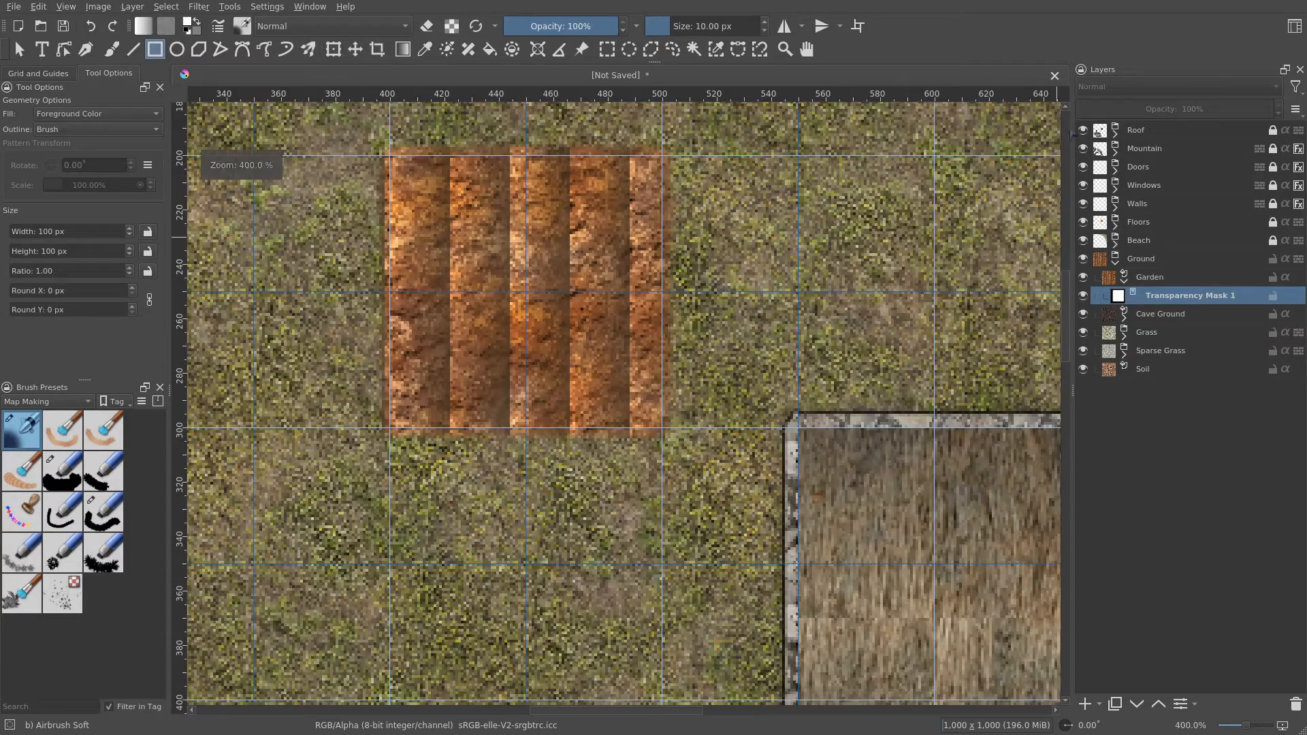
- Hide the grid
left_click(38, 73)
left_click(24, 124)
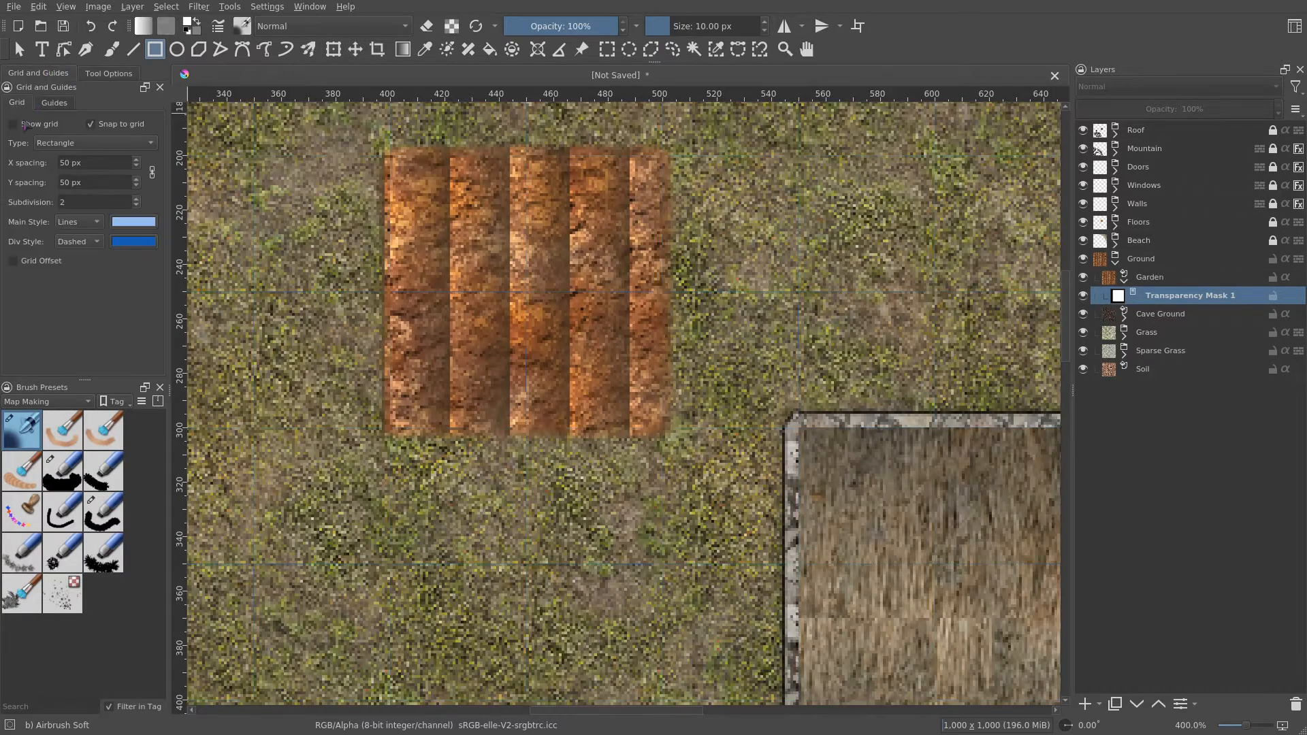
mouse_move(684, 311)
left_mouse_down()
mouse_move(757, 330)
mouse_move(753, 442)
mouse_move(753, 328)
mouse_move(784, 288)
mouse_move(760, 361)
mouse_move(672, 315)
left_mouse_up()
scroll(672, 315, "down", 2)
- Scale the Garden fill layer's pattern to 60% in its layer properties
left_click(1124, 280)
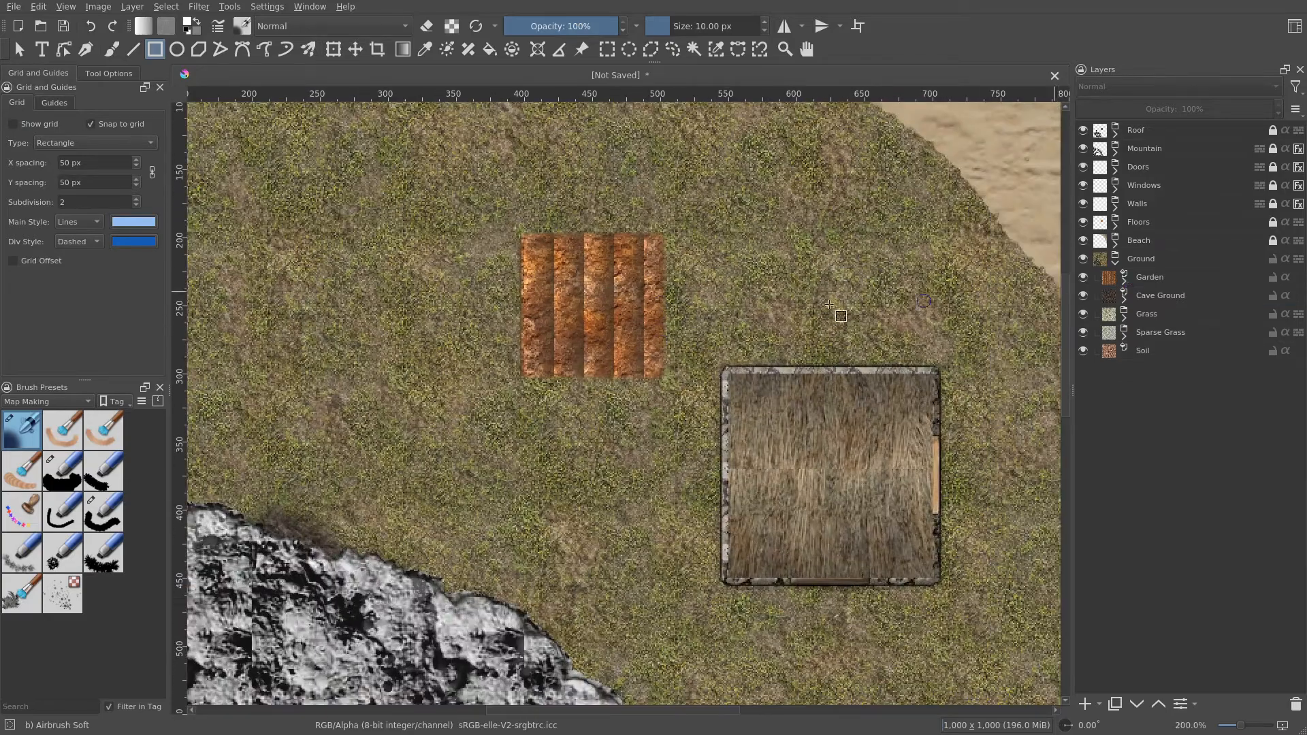
scroll(593, 329, "up", 2)
right_click(1158, 278)
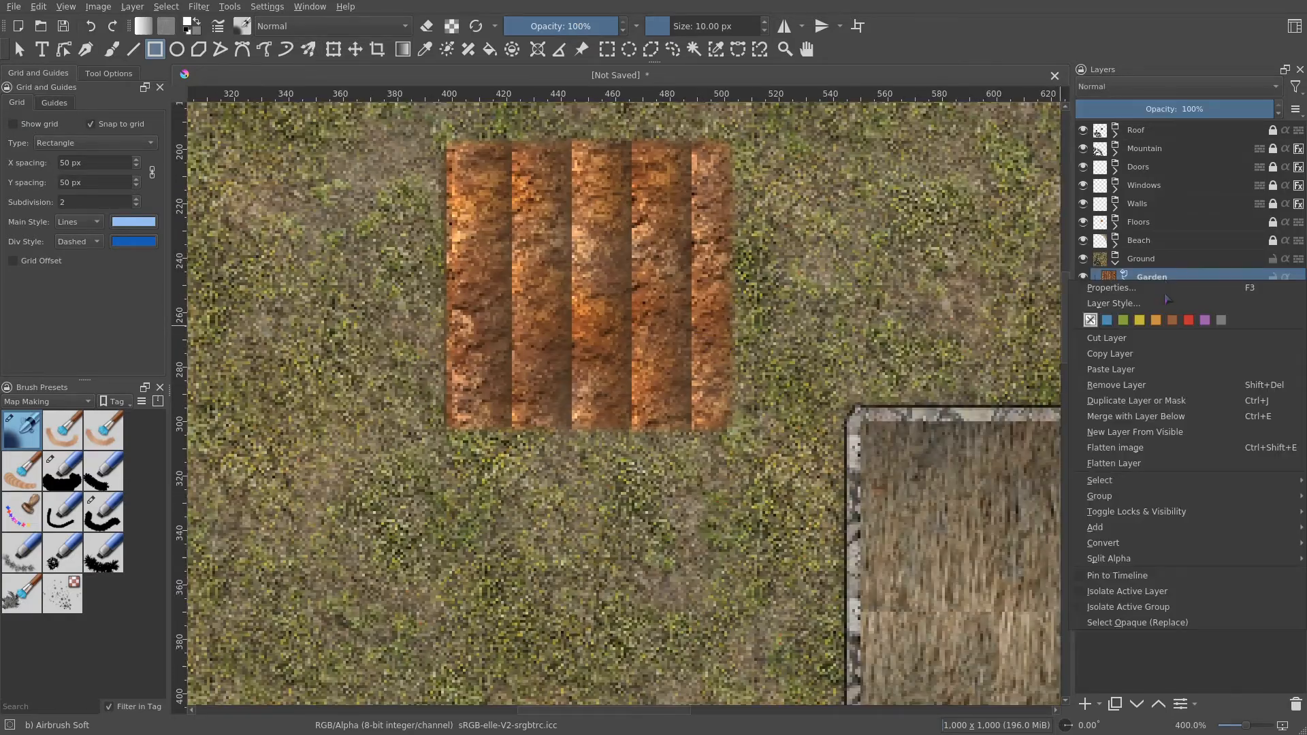
left_click(1166, 293)
left_click(612, 69)
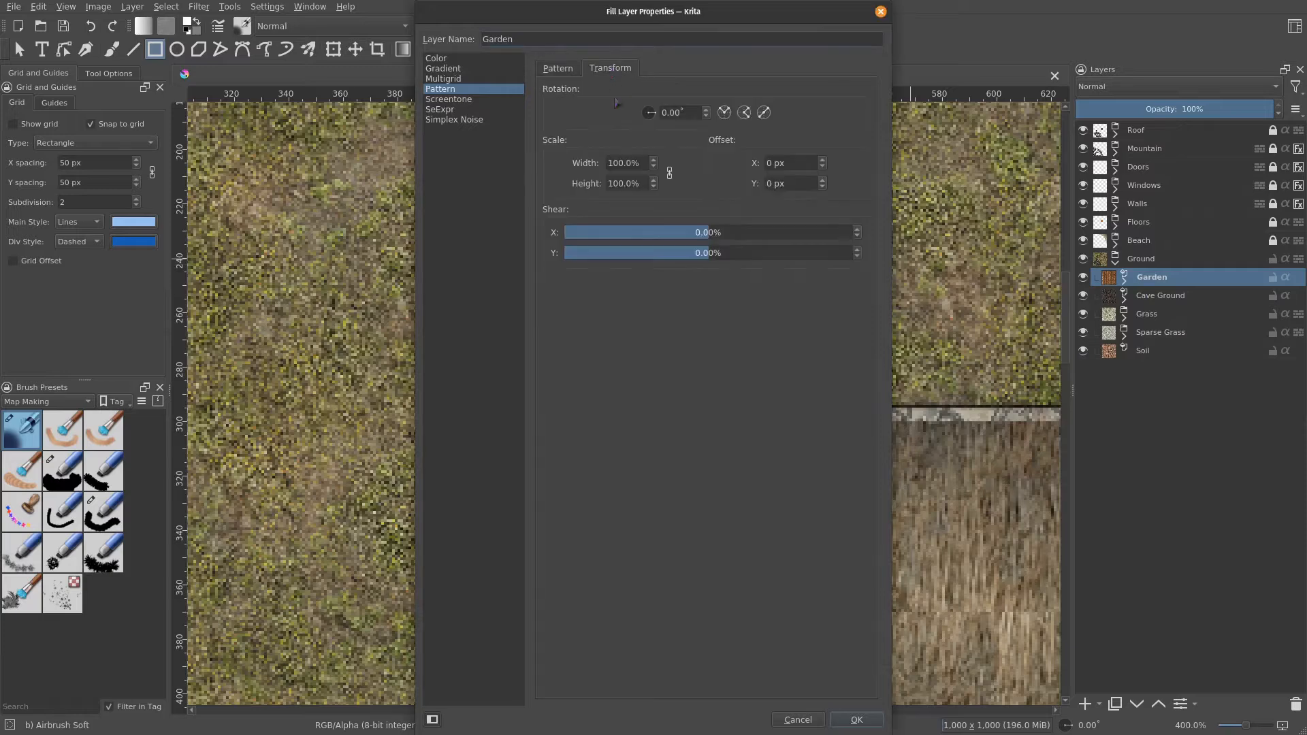
double_click(617, 164)
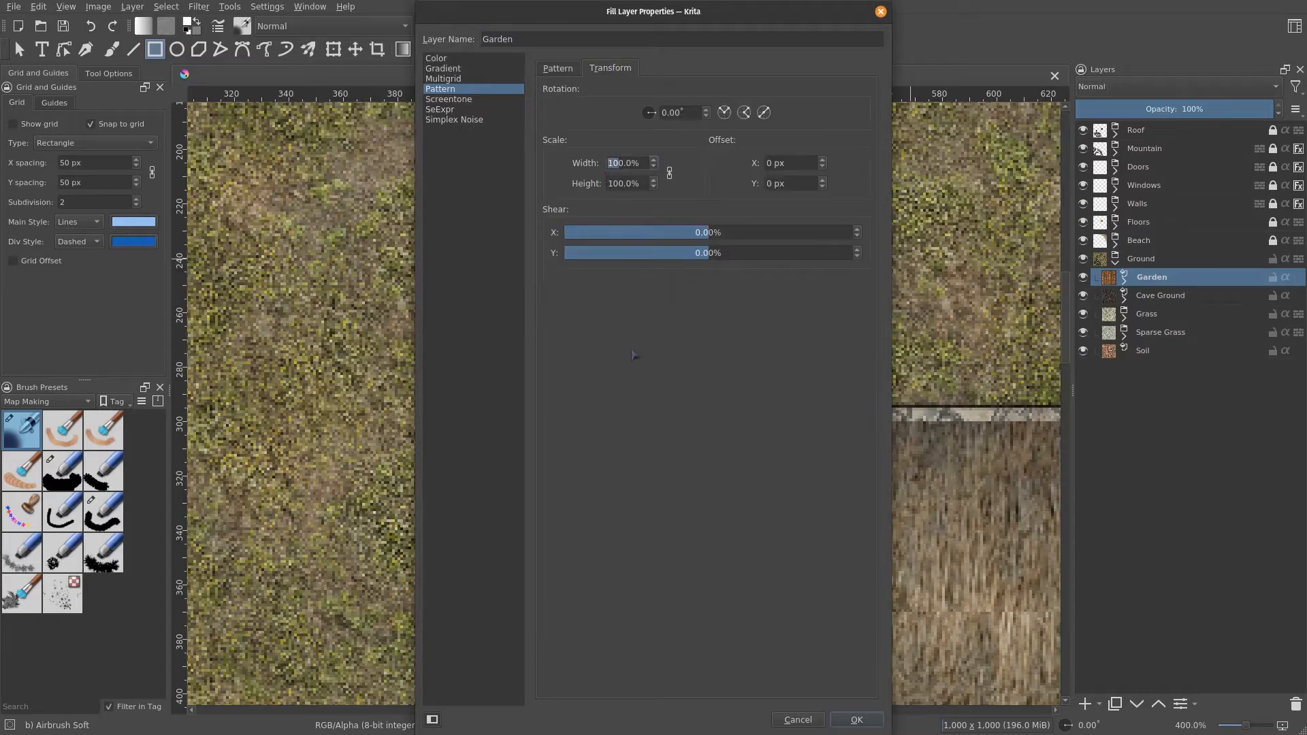
type("60")
left_click(879, 724)
scroll(756, 437, "down", 1)
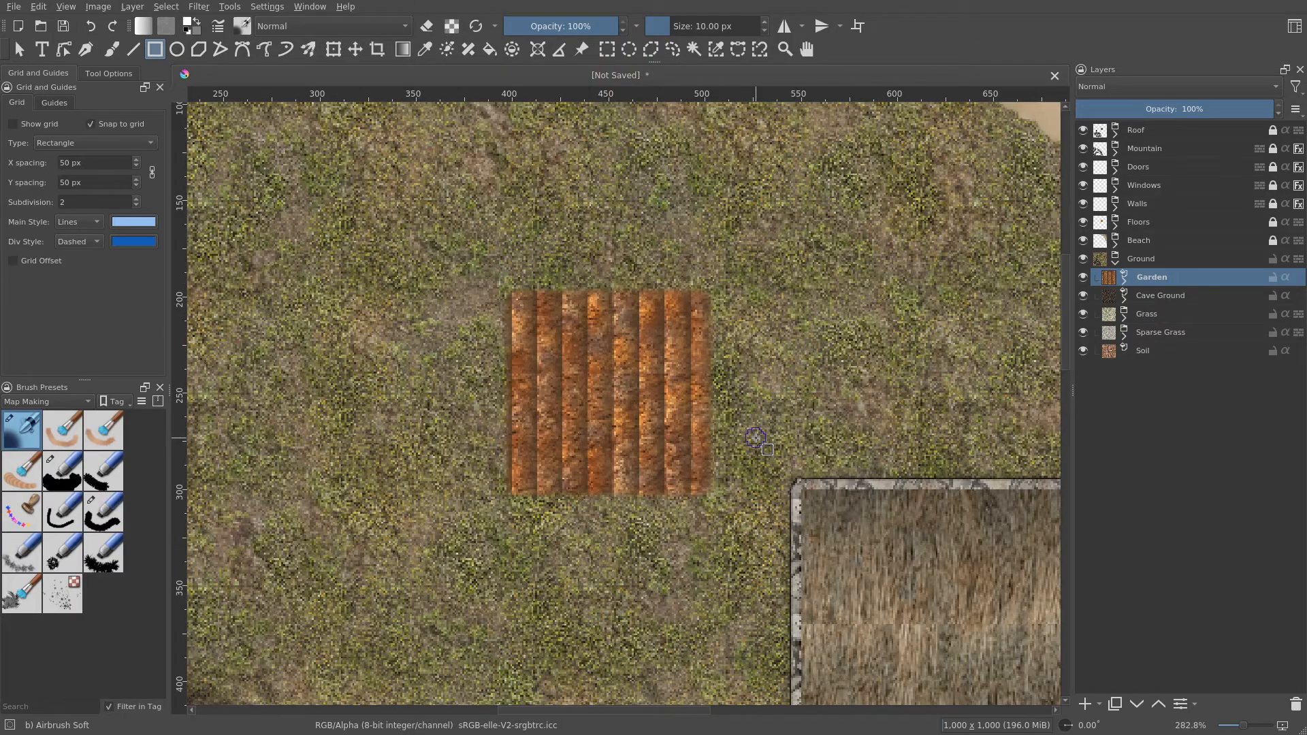
scroll(755, 438, "down", 3)
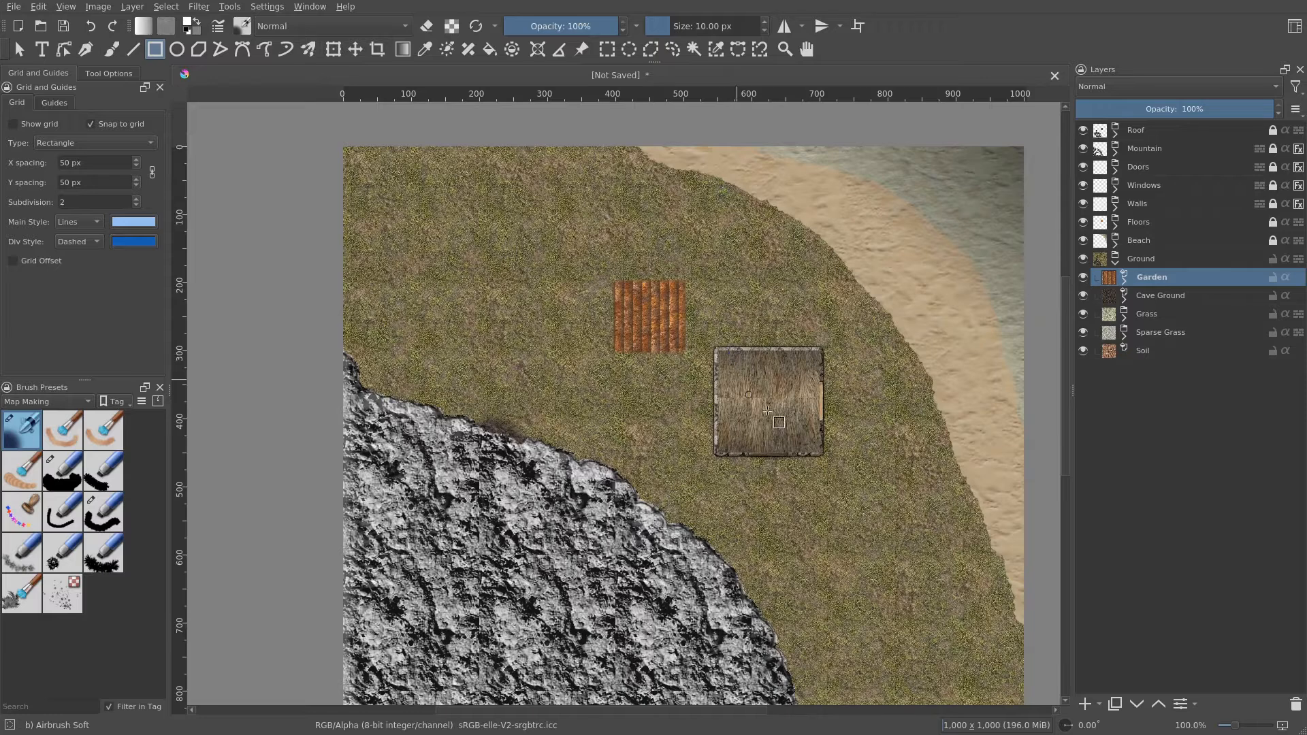
left_click_drag(878, 449, 842, 433)
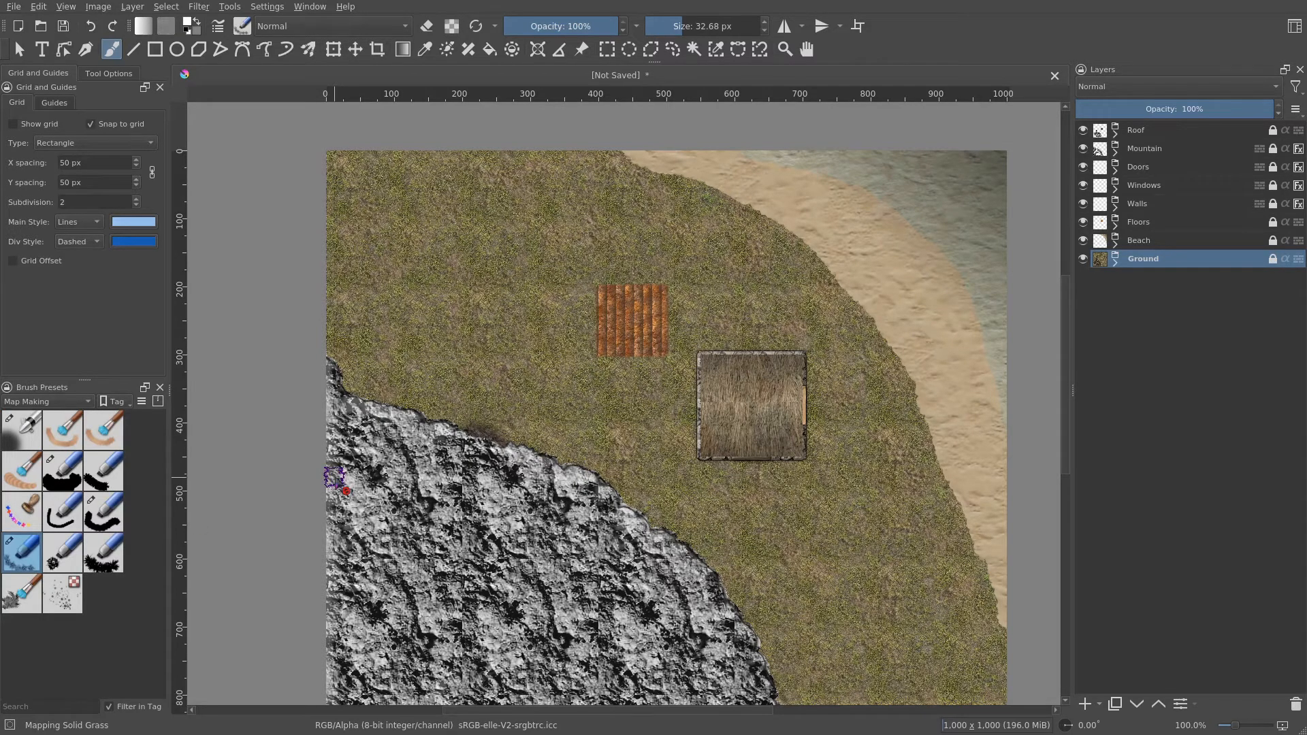
- Add a new group layer above Ground and name it Vegetation
scroll(666, 446, "up", 1)
scroll(621, 362, "up", 3)
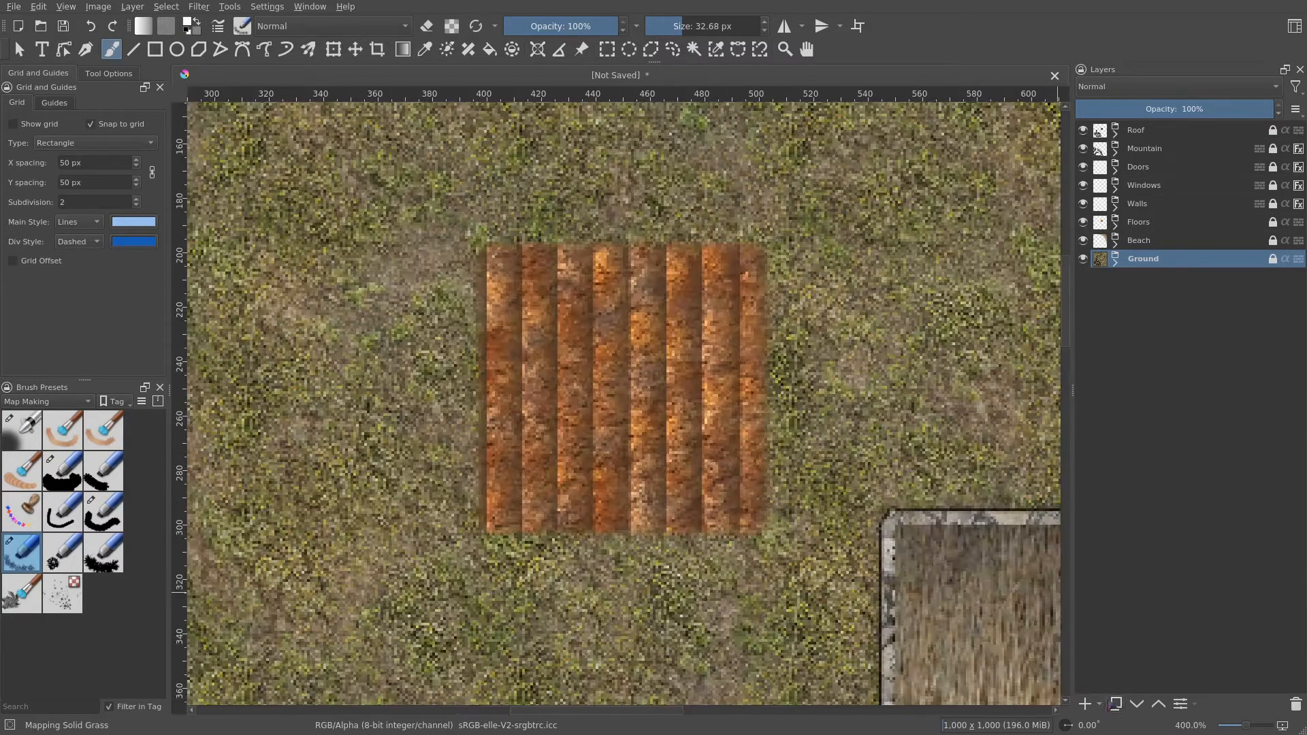
left_click(1098, 704)
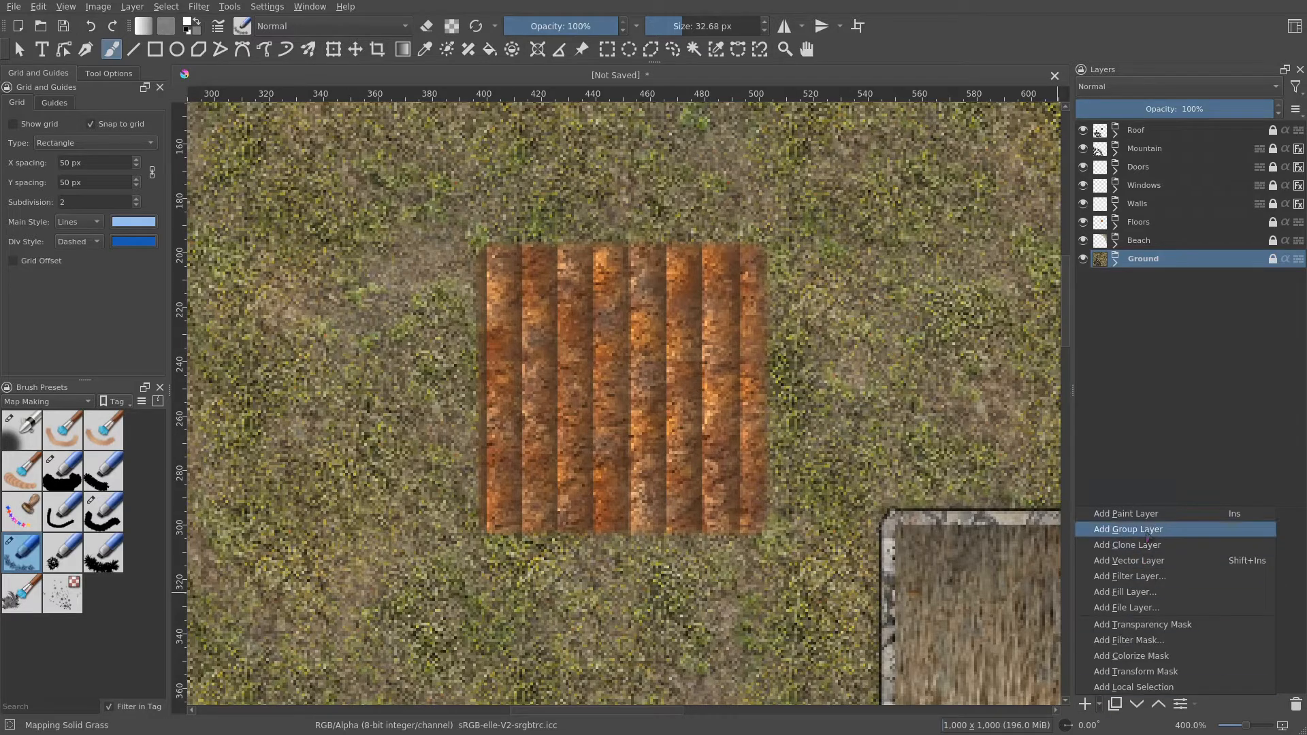
left_click(1144, 530)
double_click(1148, 259)
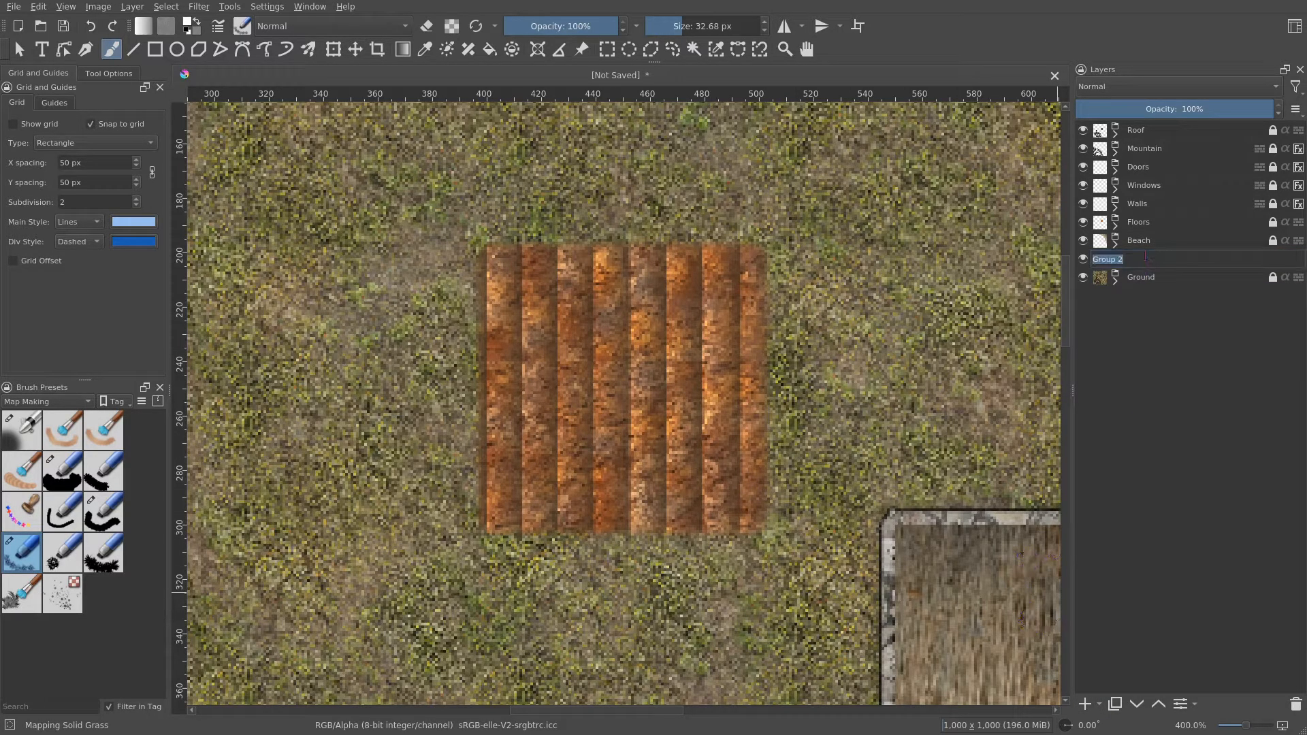
type("Vegetation")
key("Return")
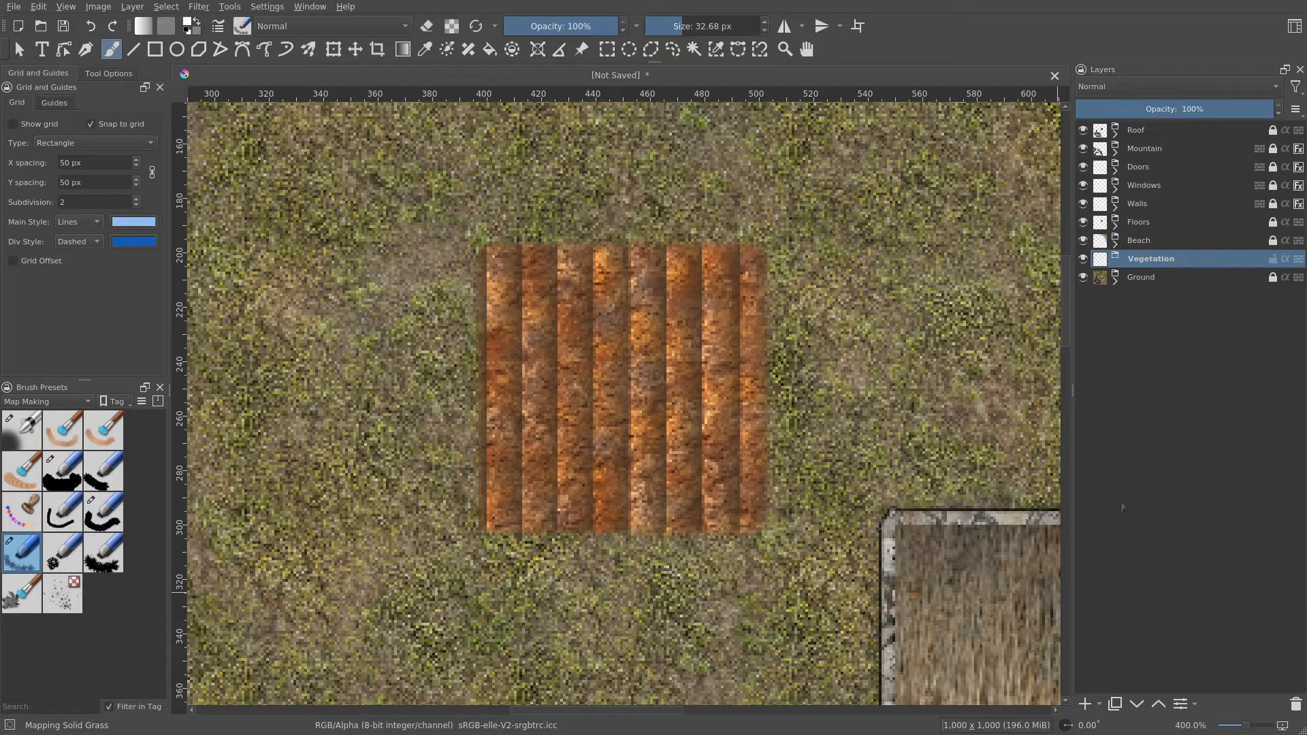
- Add a group layer inside Vegetation and name it Garden
left_click(1099, 704)
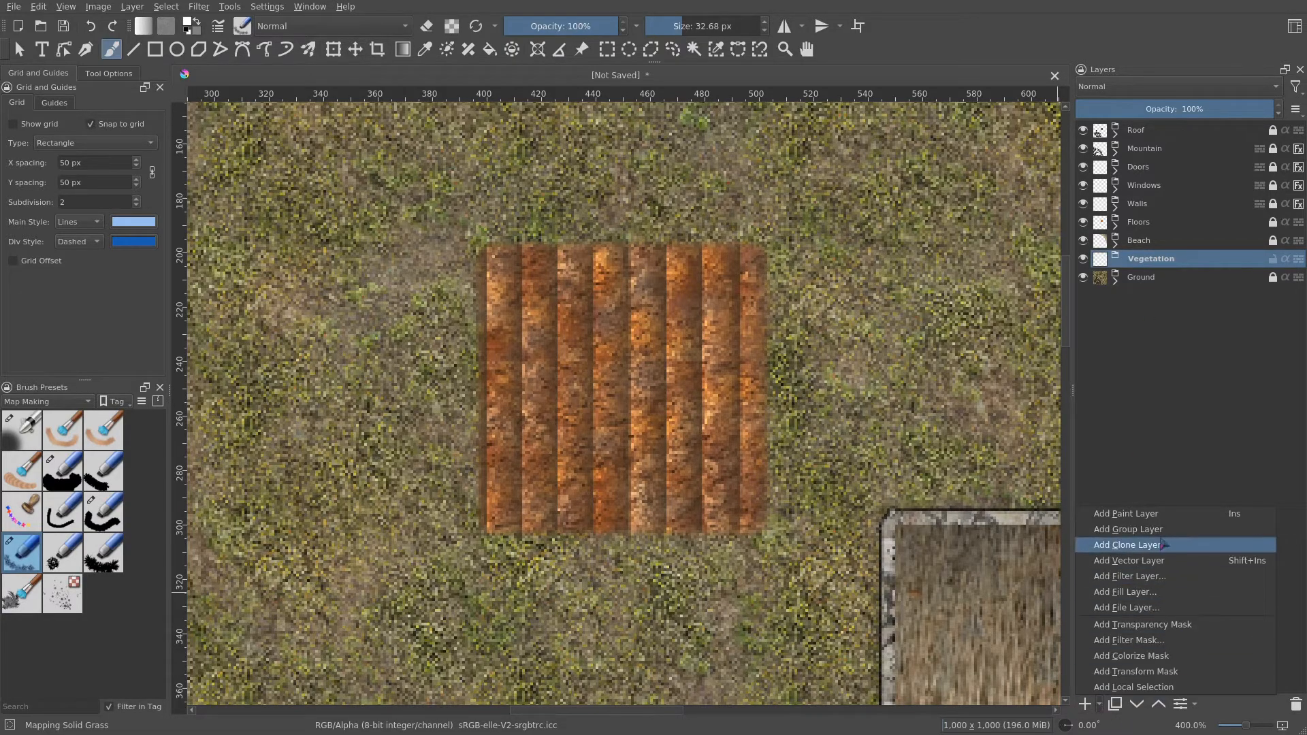
left_click(1128, 530)
double_click(1165, 277)
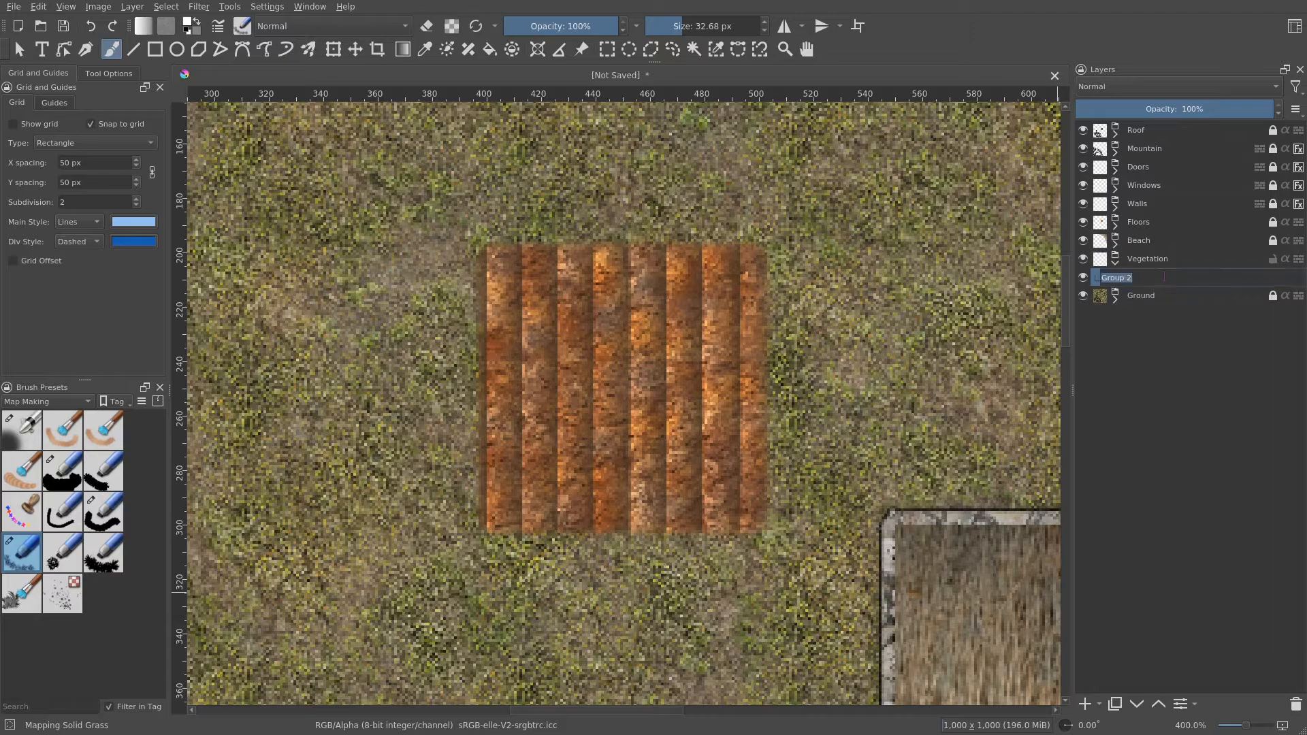
type("Garden")
key("Return")
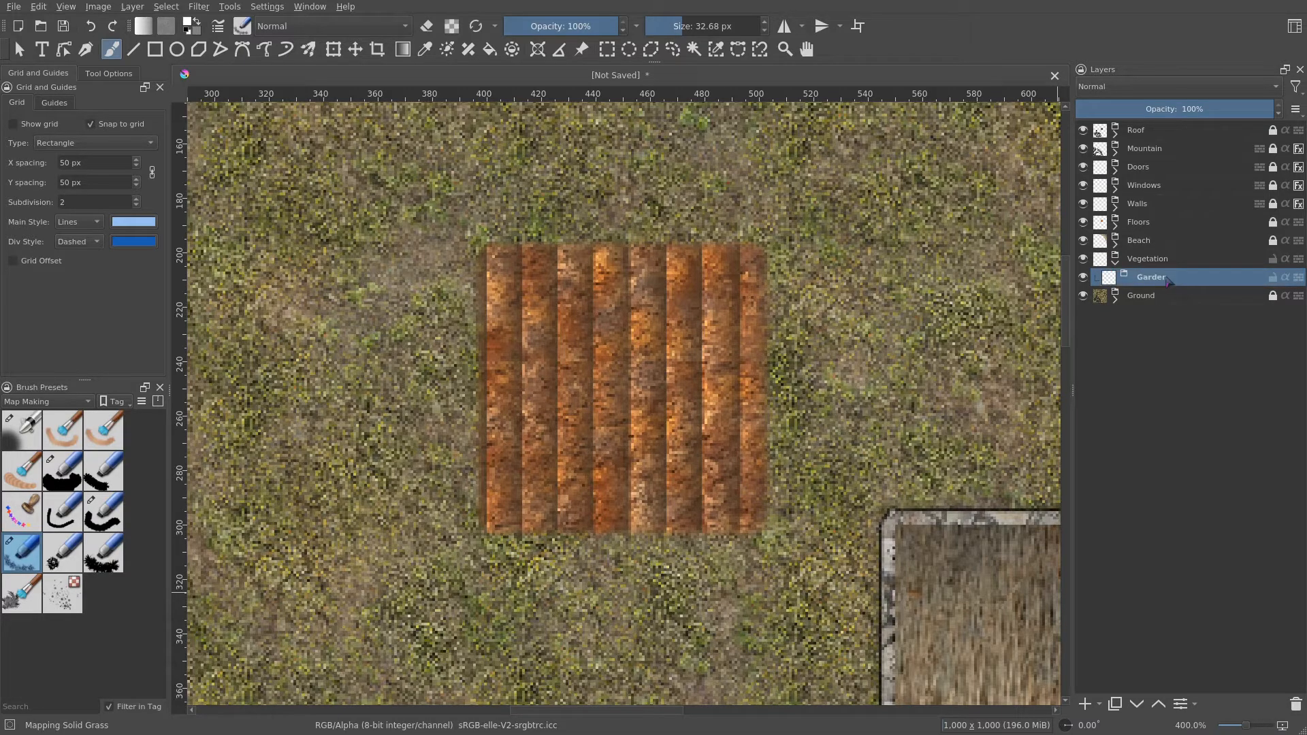
- Add a fill layer inside the Garden group using the rpg_grass_succulent pattern
left_click(1099, 704)
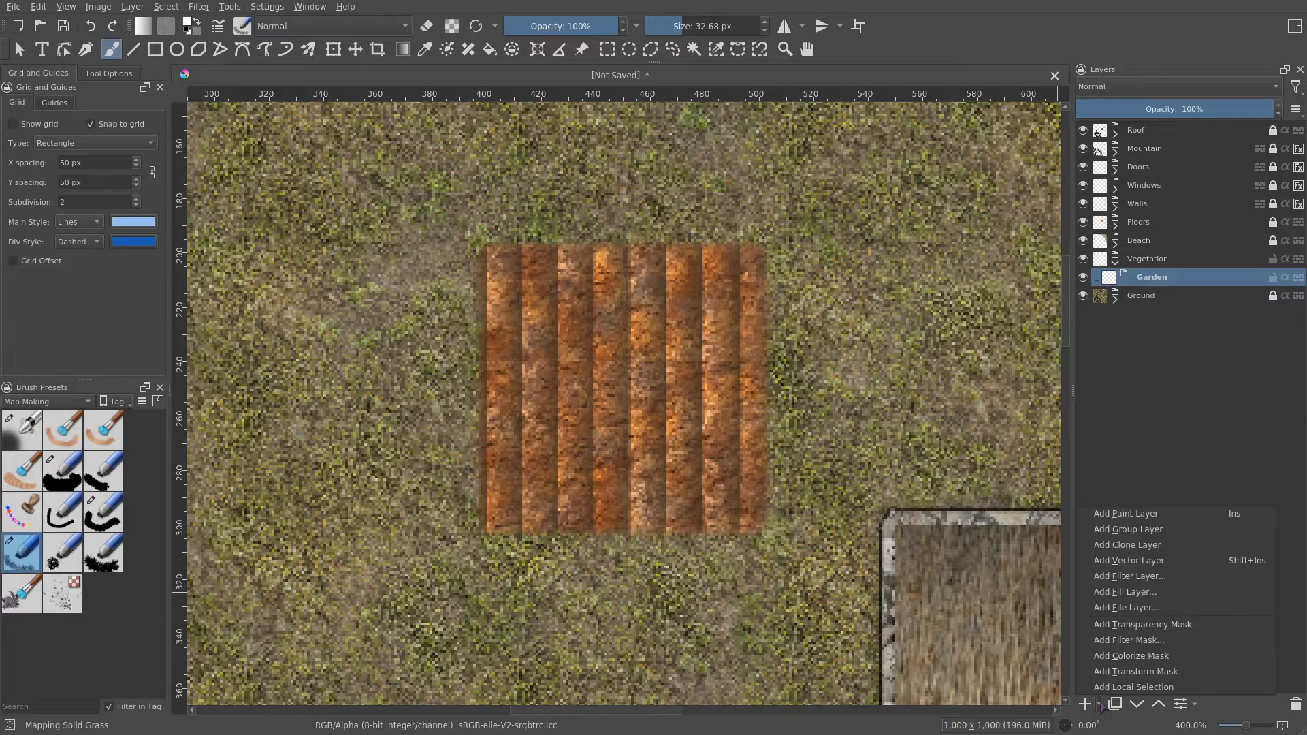
left_click(1168, 594)
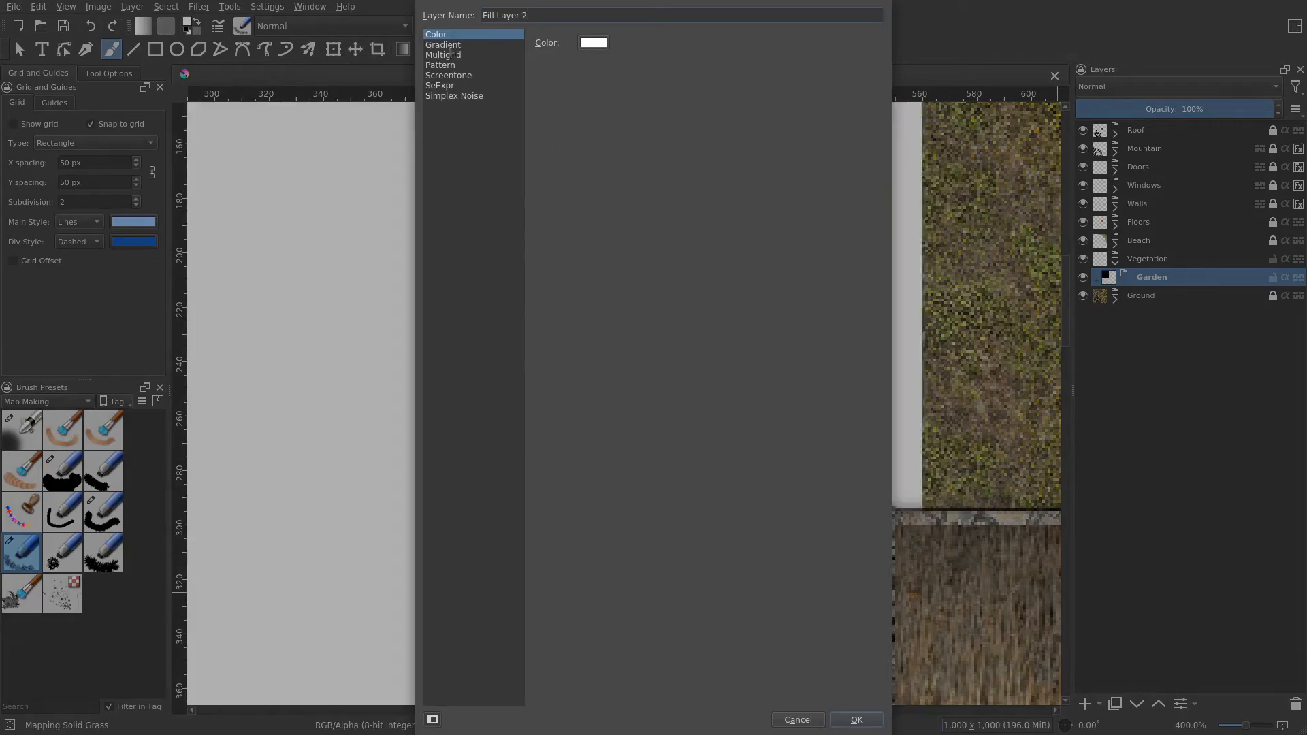
left_click(443, 67)
scroll(646, 381, "down", 4)
scroll(659, 353, "down", 3)
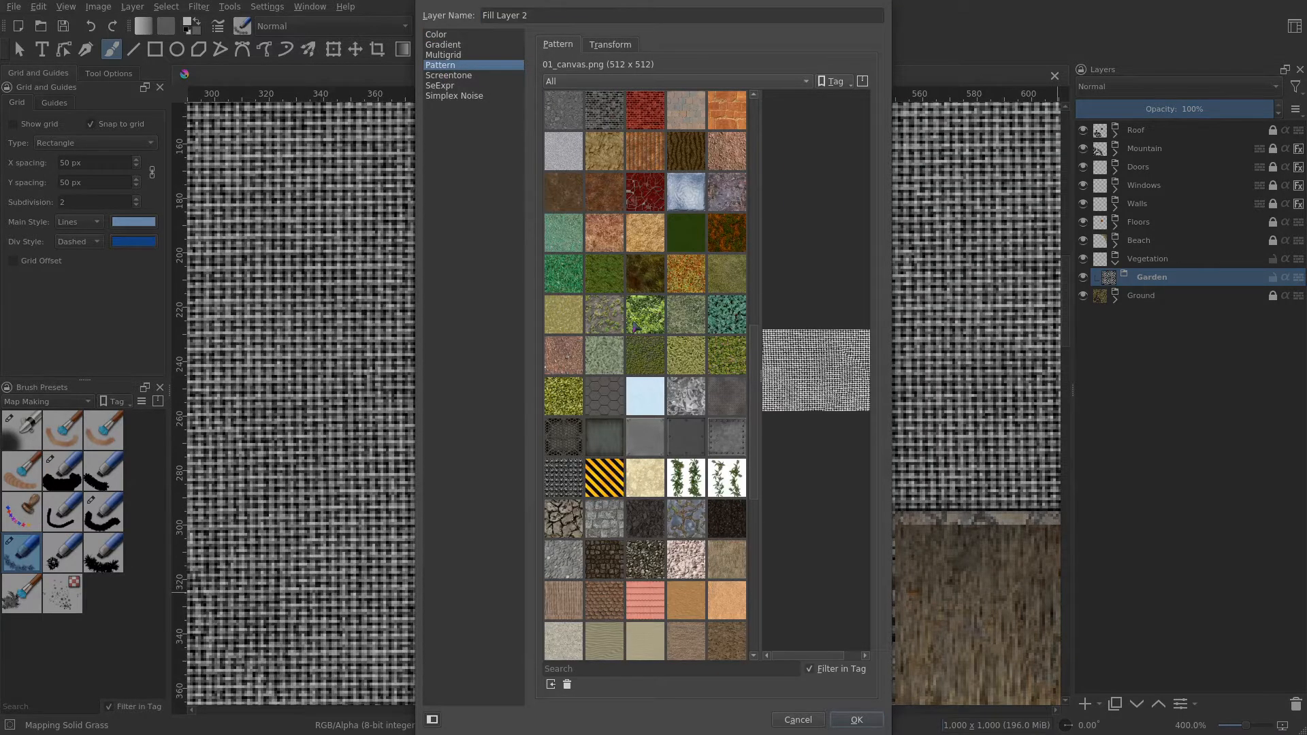
left_click(634, 328)
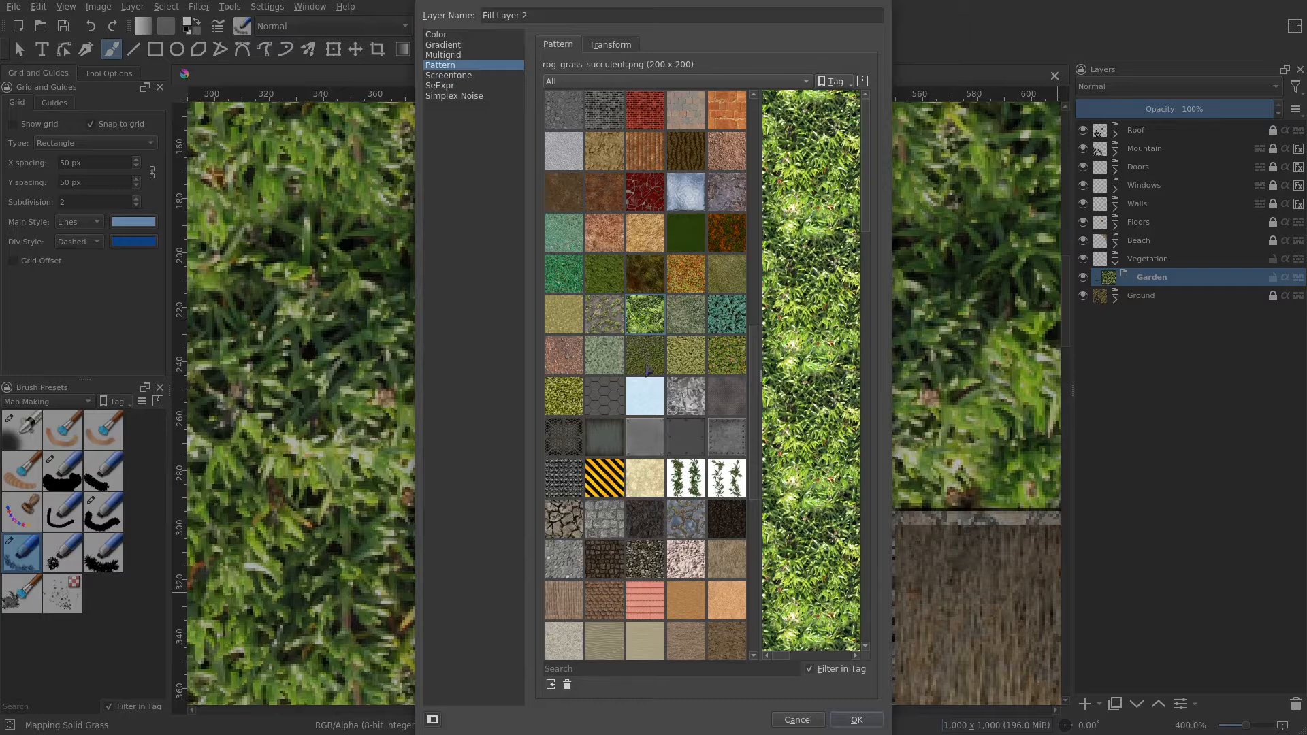
left_click(617, 357)
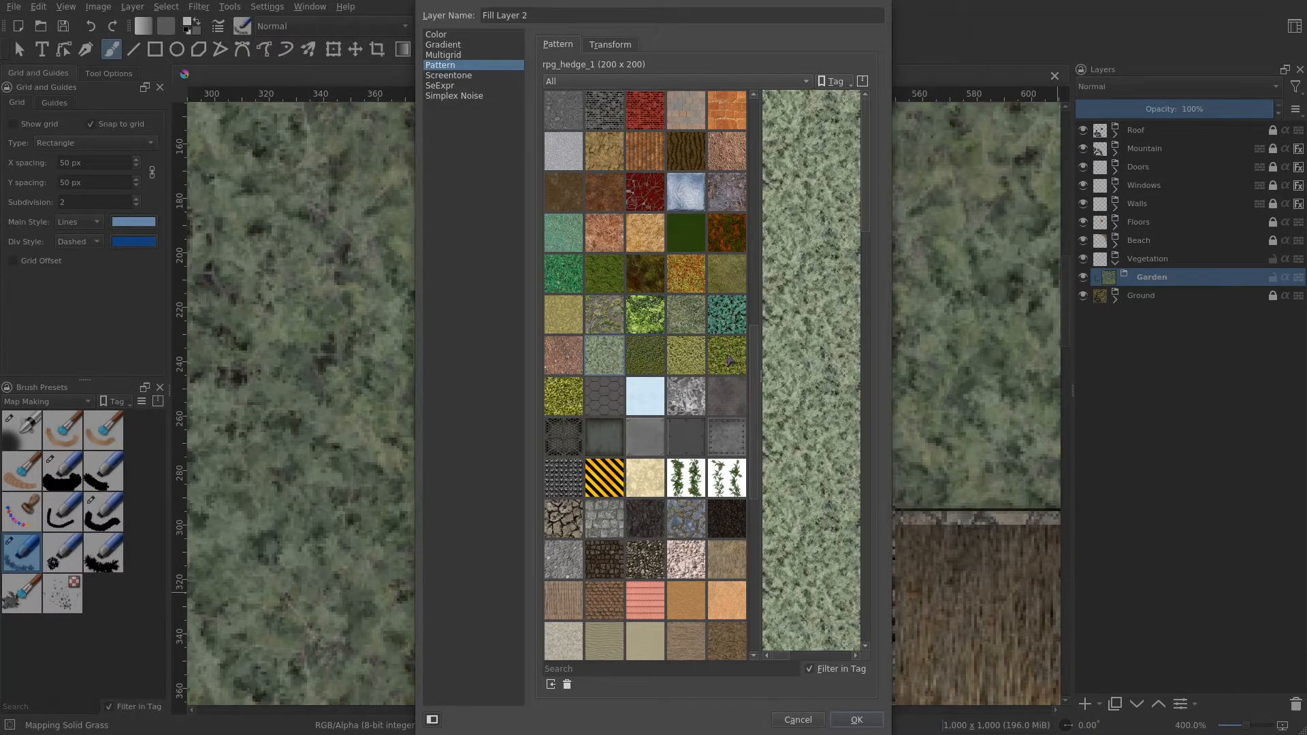
left_click(727, 358)
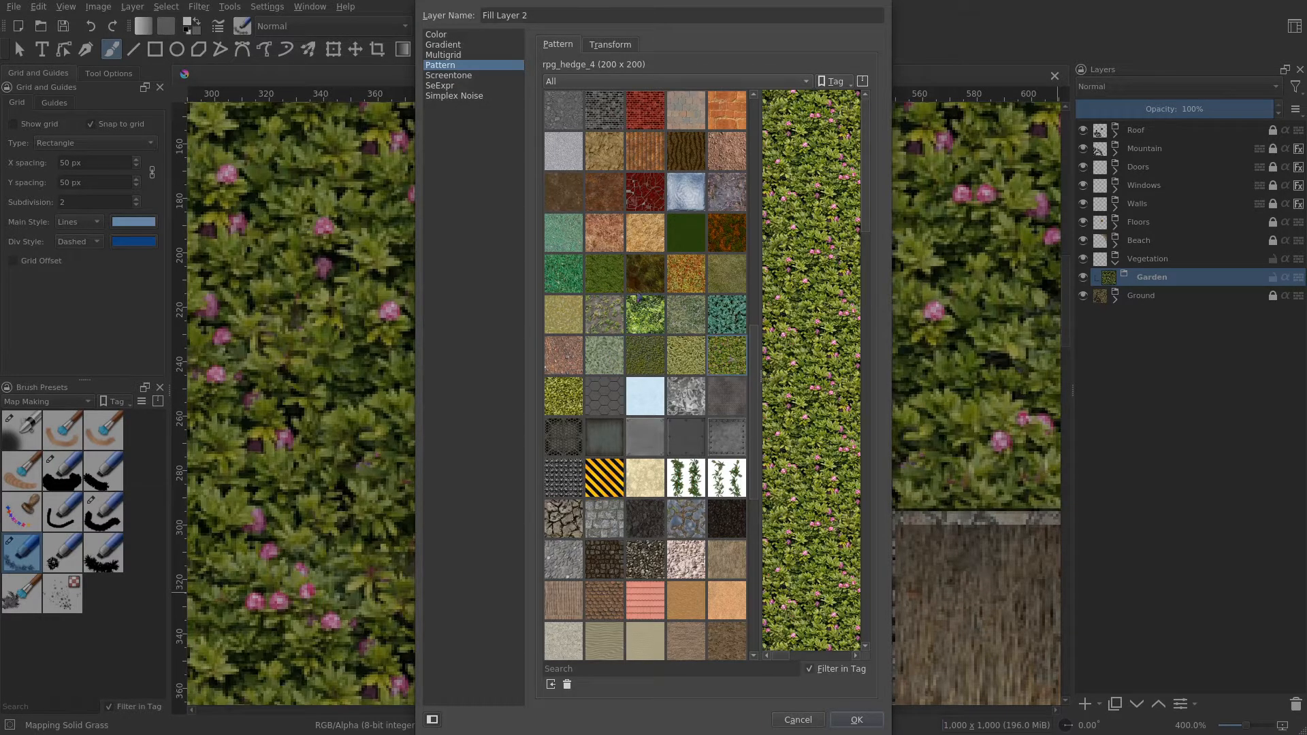
left_click(673, 325)
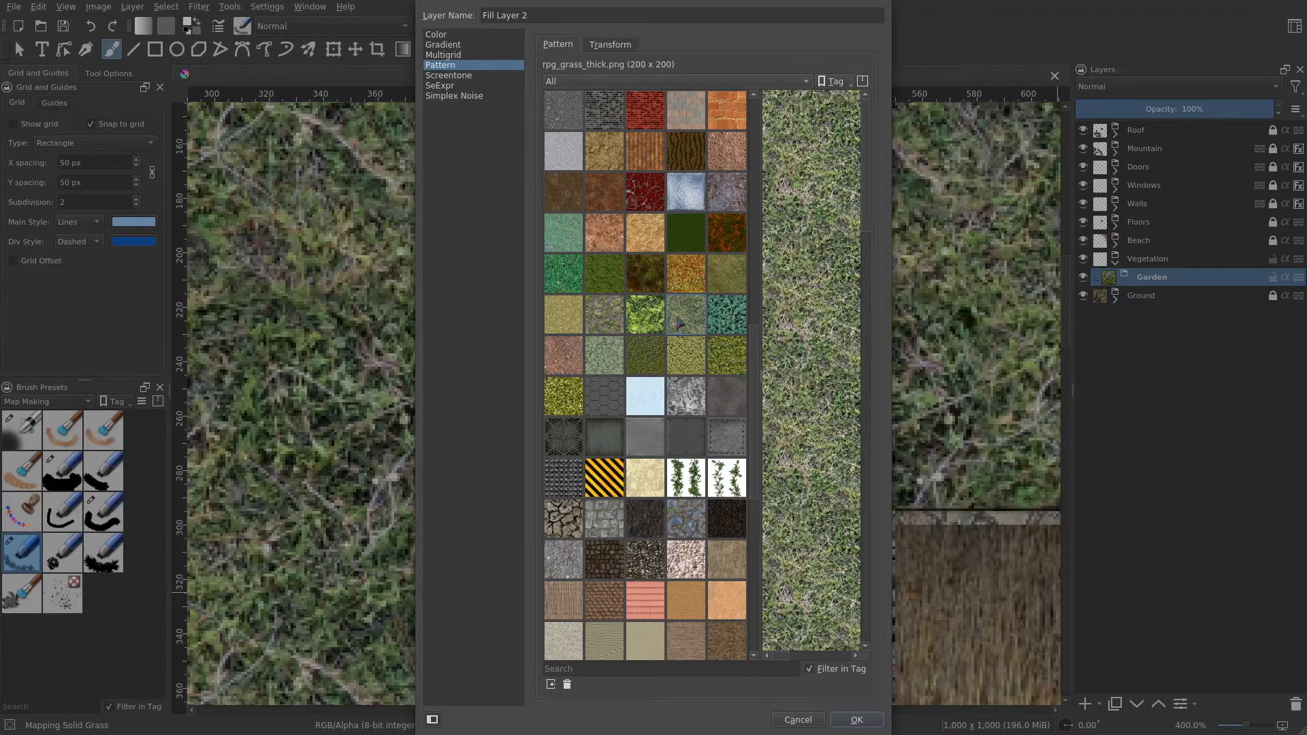
left_click(726, 274)
left_click(645, 315)
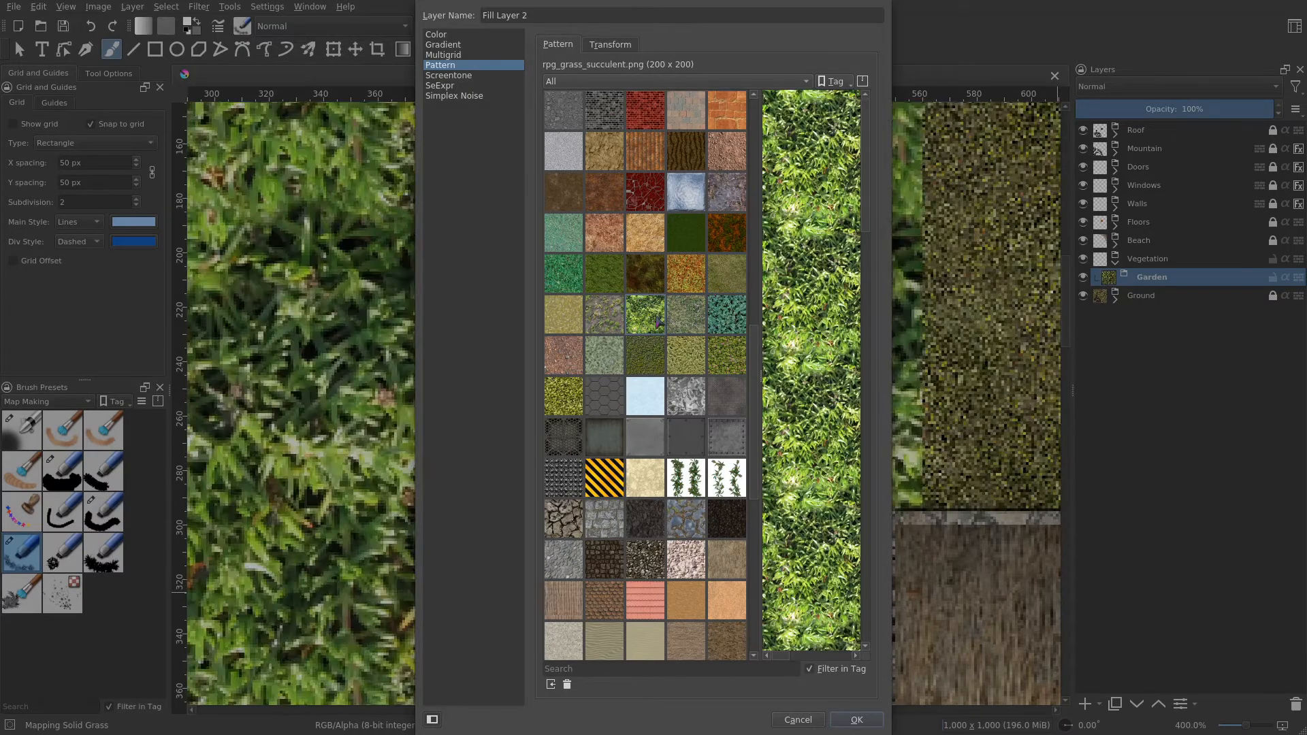
left_click(856, 721)
- Rename the new fill layer to Garden Pattern
double_click(1161, 296)
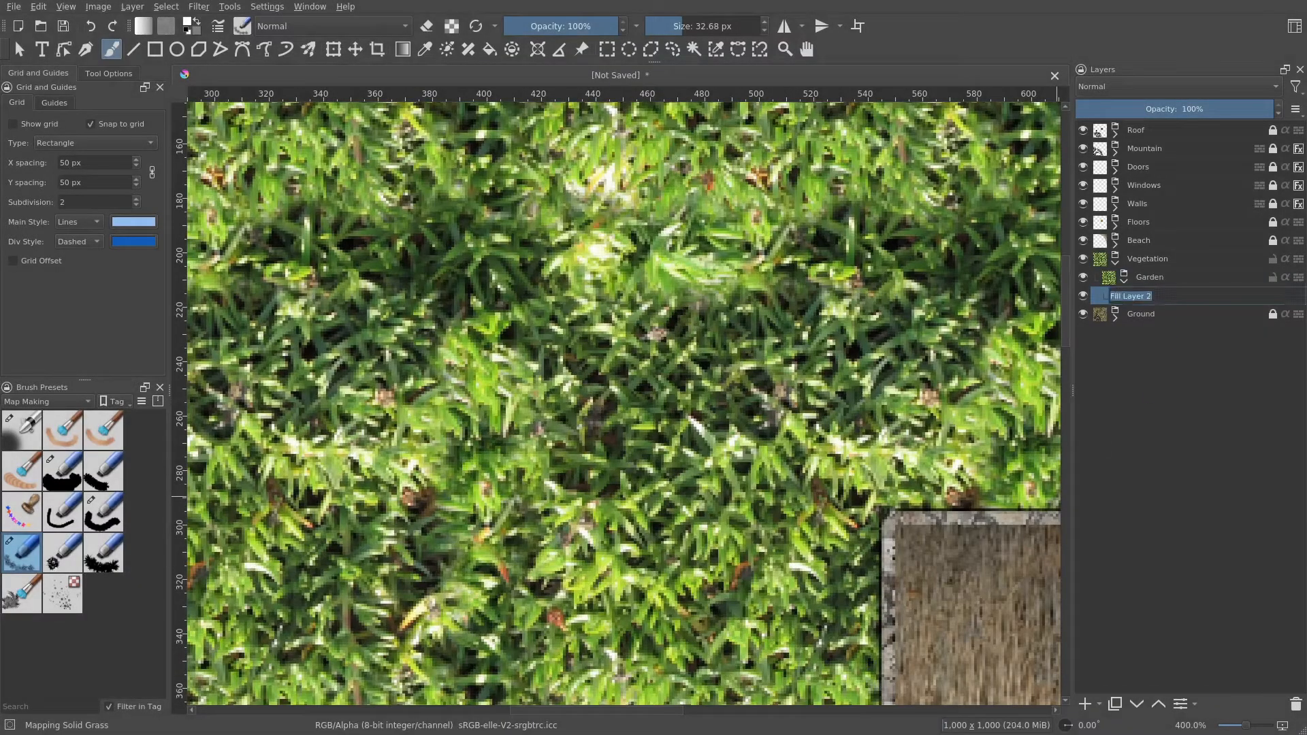
type("Garden Pattern")
key("Return")
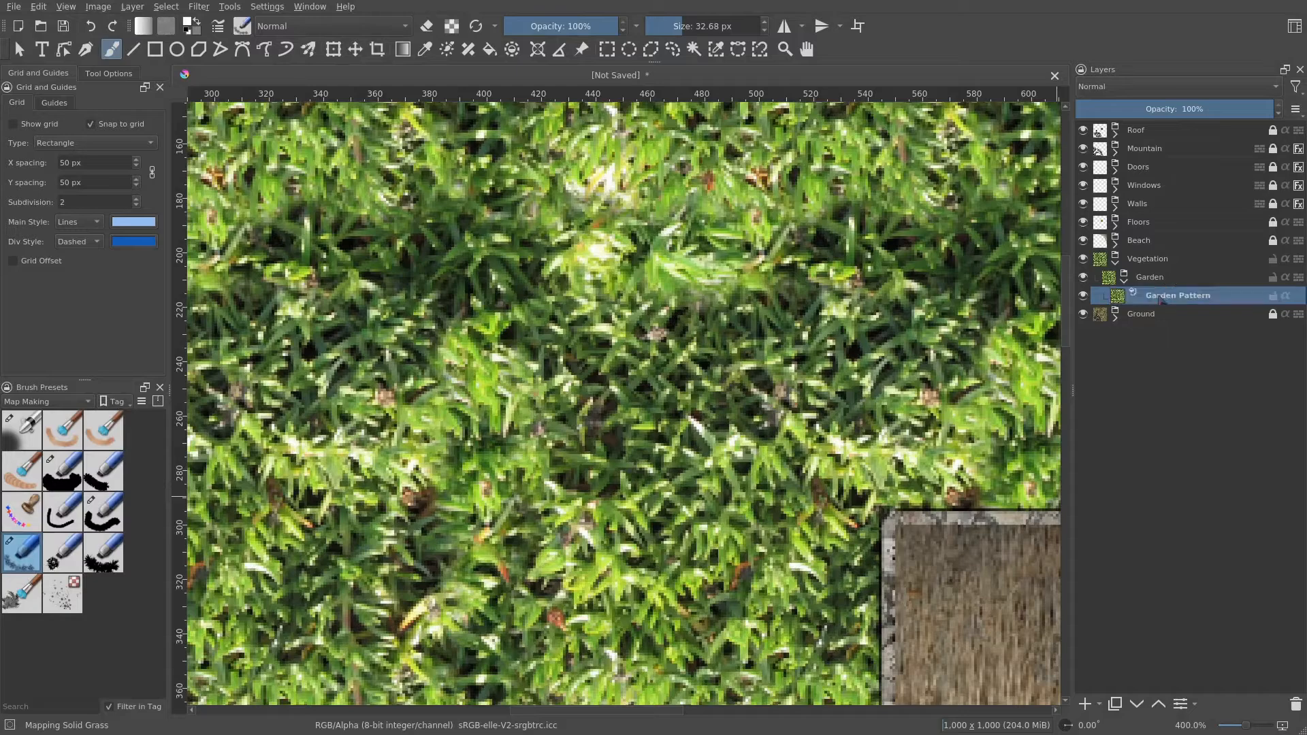
- Add a paint layer named Garden Alpha beneath Garden Pattern and make Garden Pattern inherit its alpha
left_click(1086, 704)
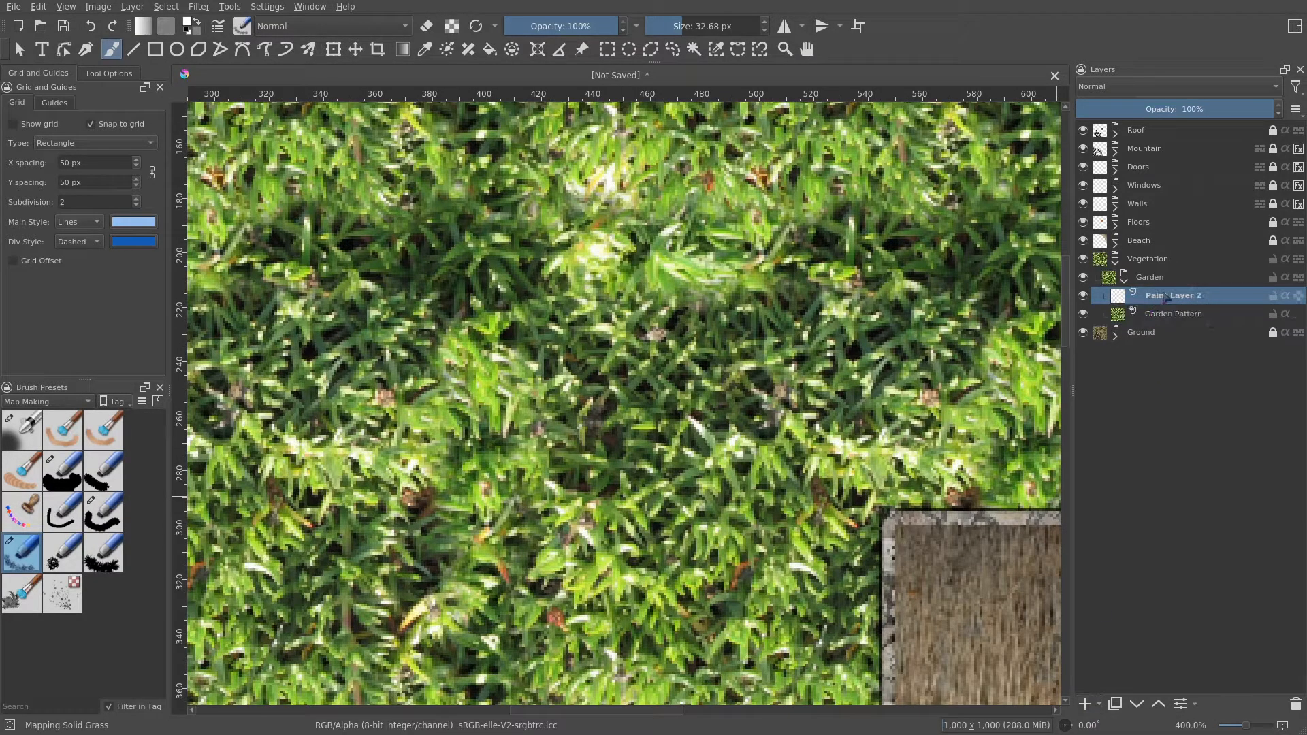
left_click_drag(1165, 297, 1198, 321)
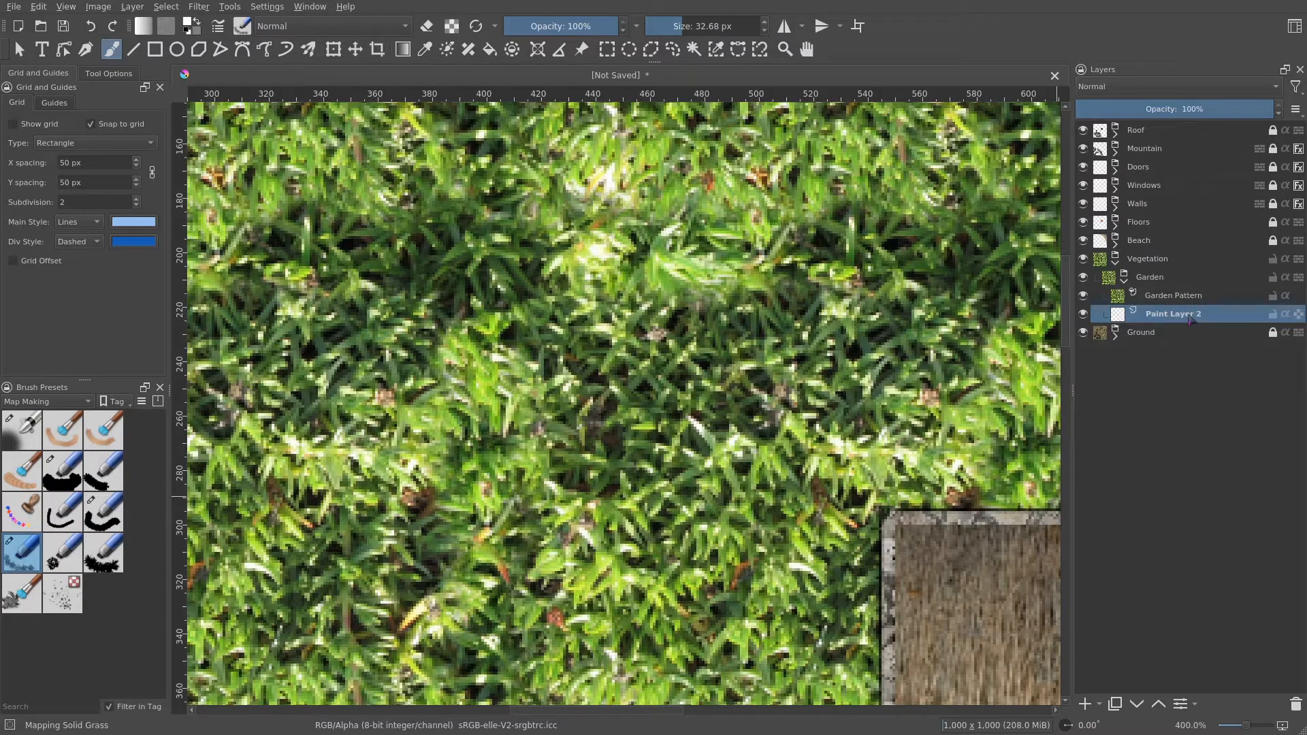
double_click(1189, 319)
type("Garde")
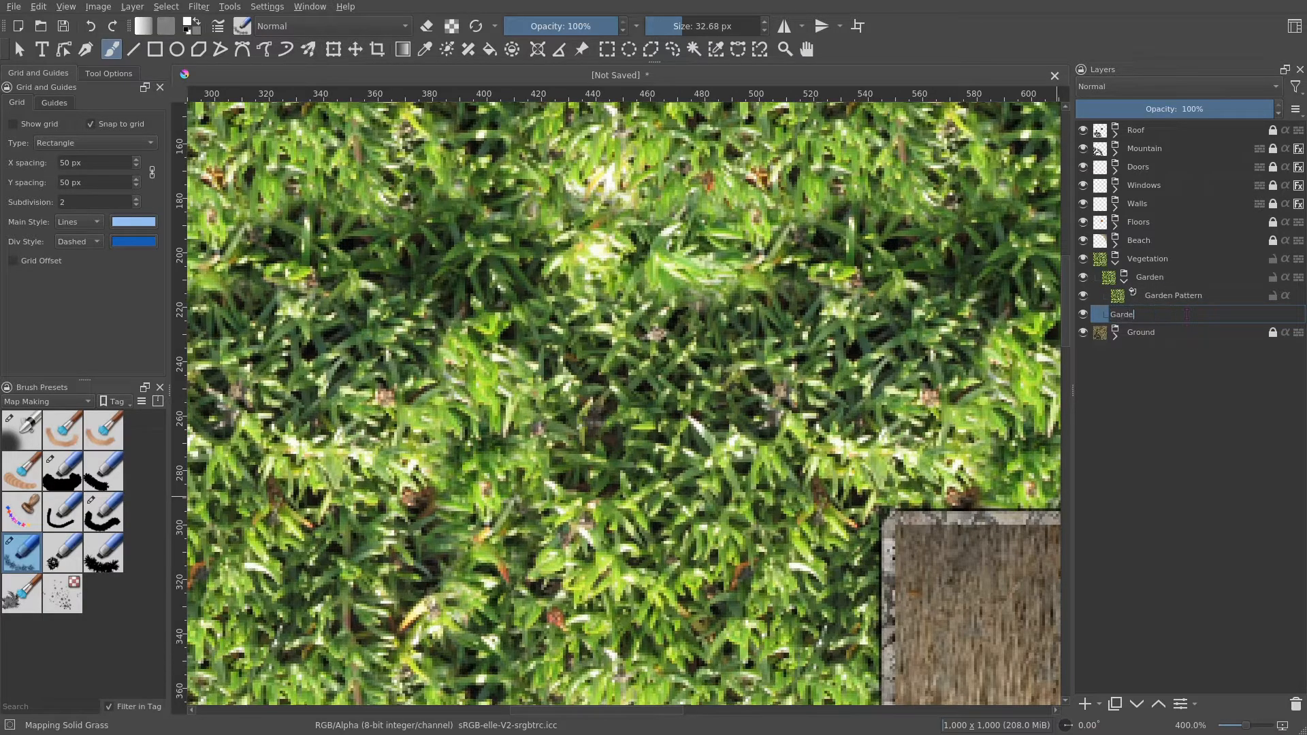
type("n Alpha")
key("Return")
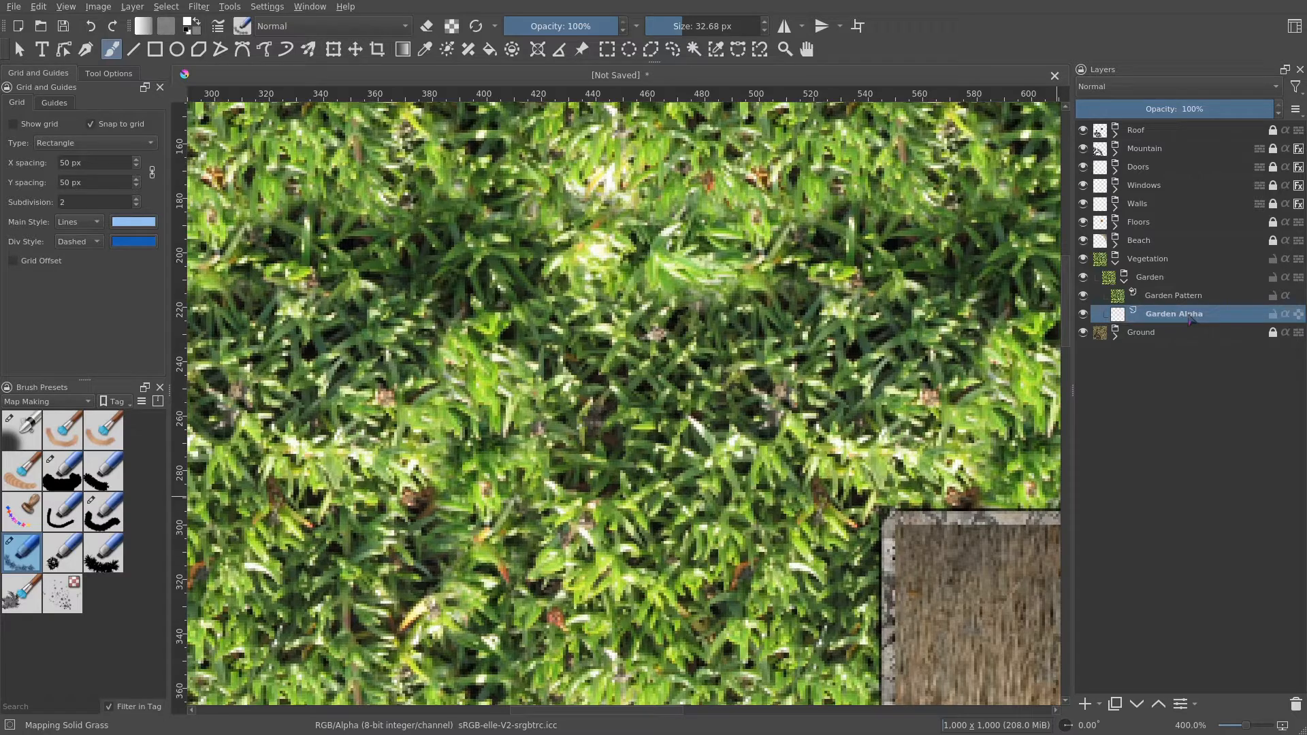
left_click(1286, 295)
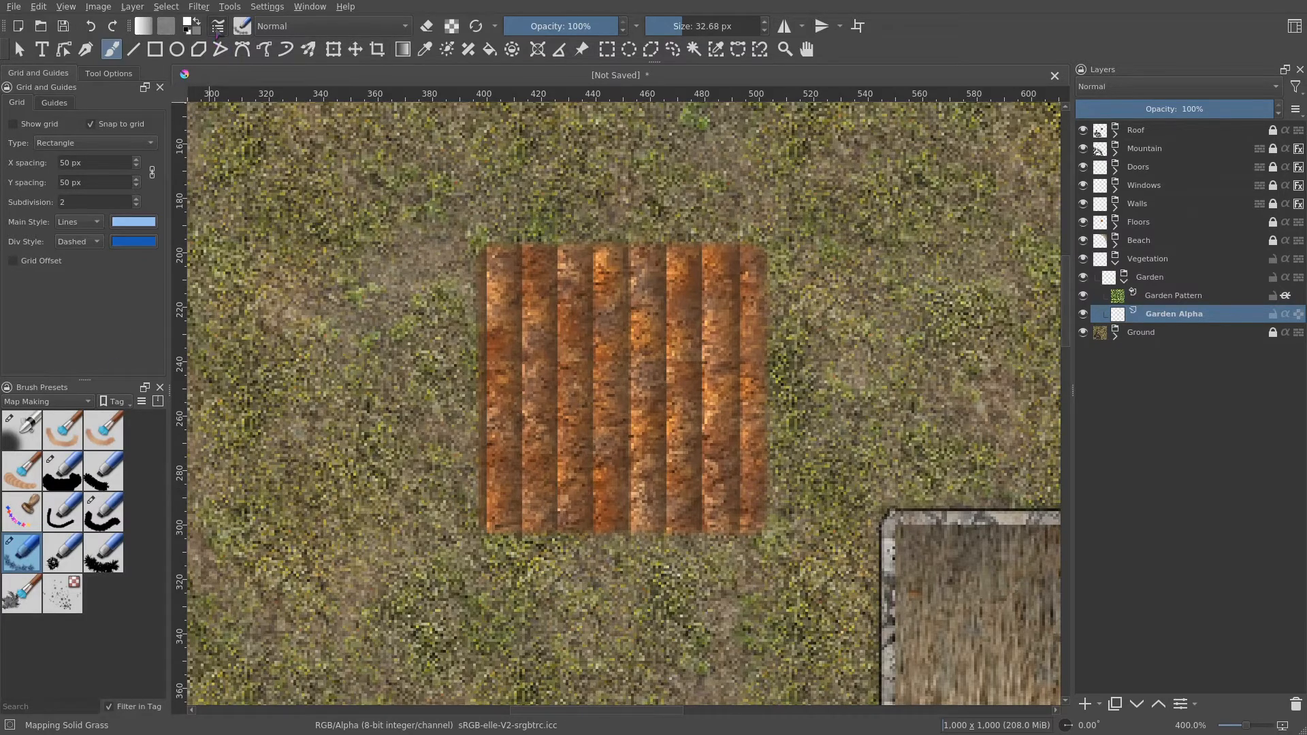
- Paint grass strokes down the garden plot's rows on Garden Alpha with the Mapping Solid Grass brush
left_click(242, 25)
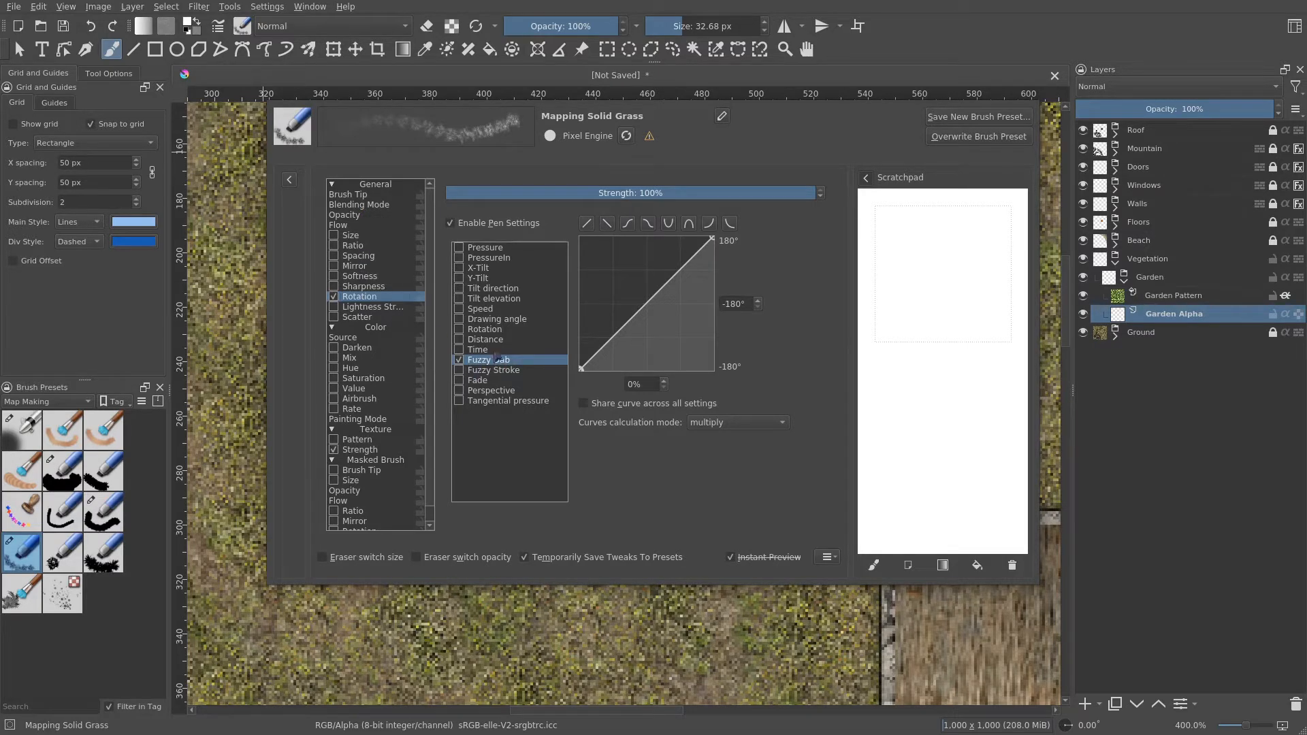
left_click(362, 196)
left_click(553, 243)
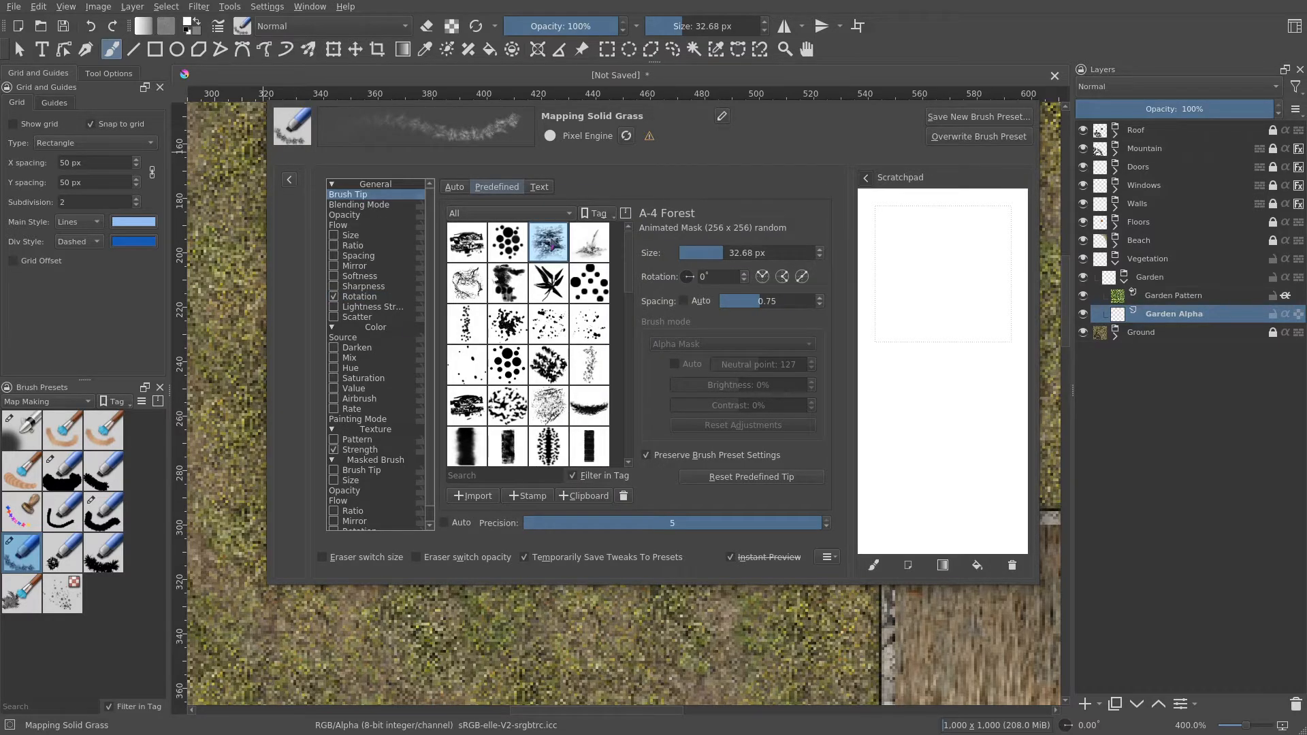
mouse_move(553, 243)
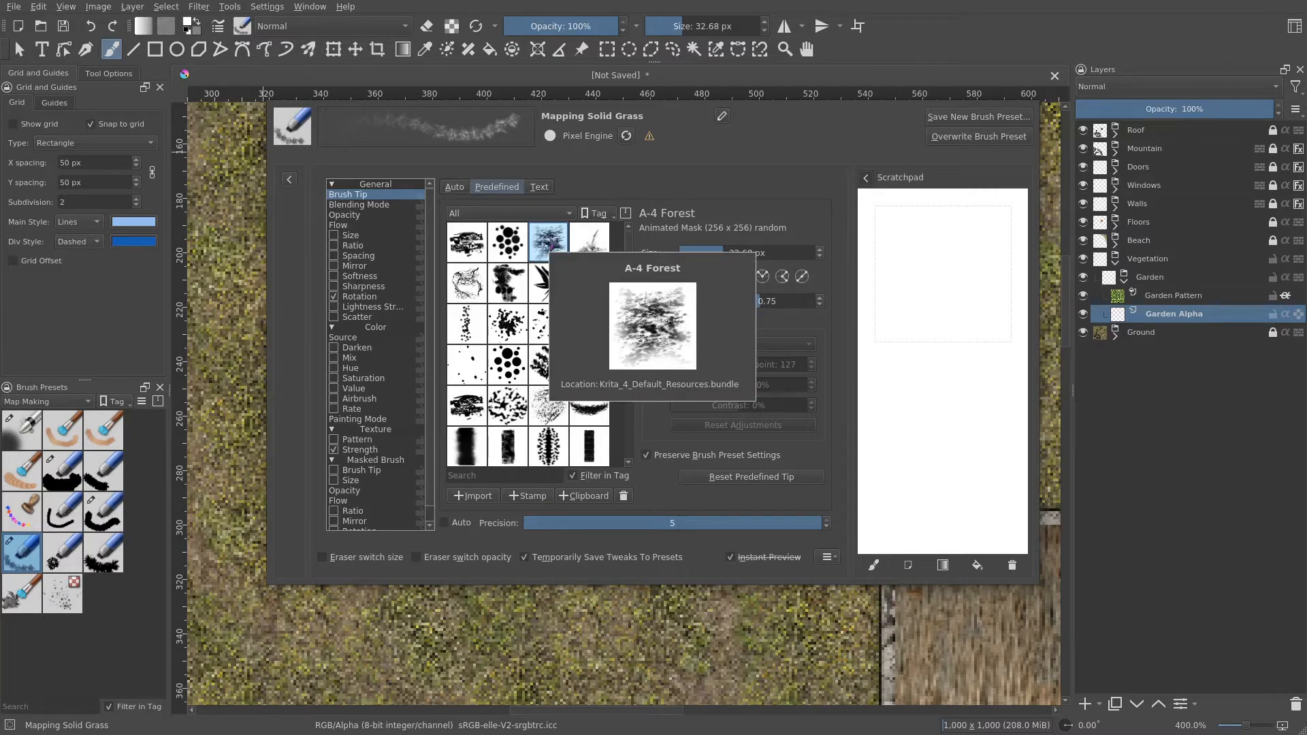
left_click(221, 28)
mouse_move(687, 328)
left_mouse_down()
mouse_move(638, 337)
mouse_move(678, 331)
left_mouse_up()
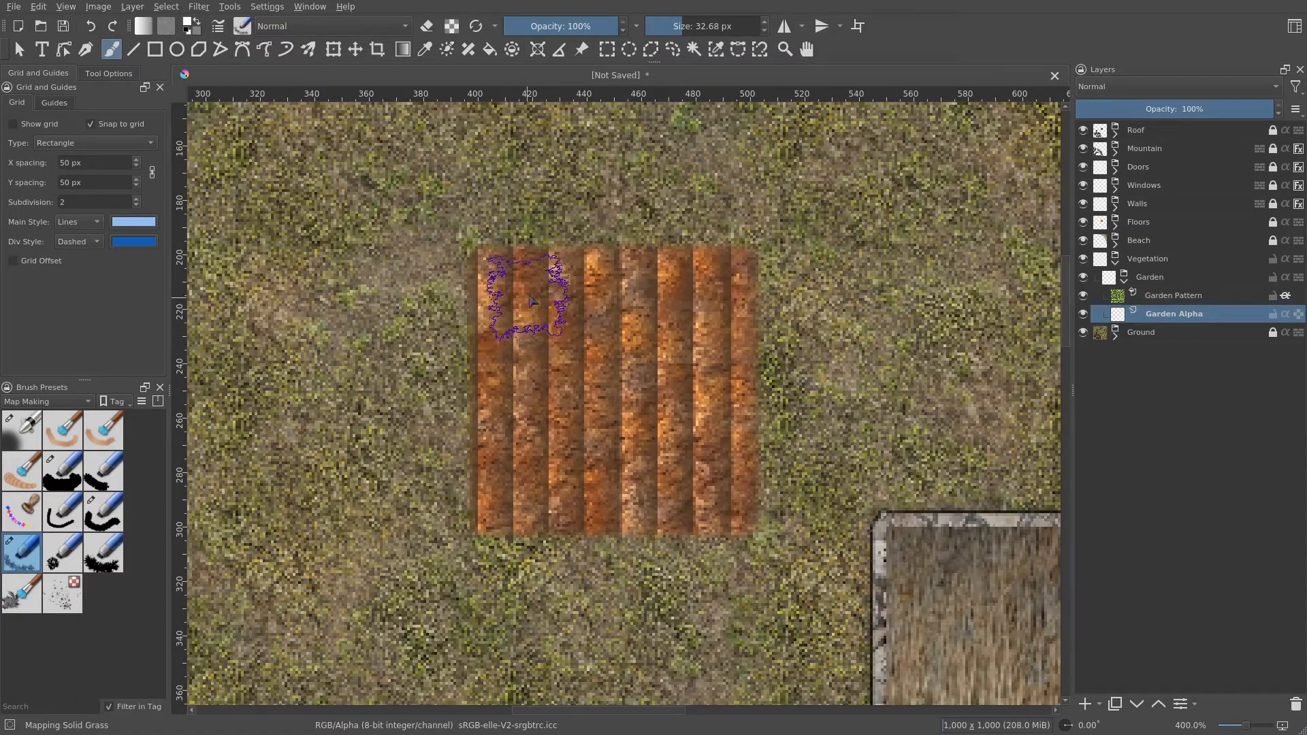
left_click_drag(530, 289, 528, 514)
left_click_drag(603, 266, 616, 524)
left_click_drag(702, 269, 712, 524)
mouse_move(509, 332)
left_mouse_down()
mouse_move(521, 293)
mouse_move(535, 525)
left_mouse_up()
left_click_drag(623, 276, 623, 524)
mouse_move(712, 282)
left_mouse_down()
mouse_move(729, 434)
mouse_move(721, 521)
left_mouse_up()
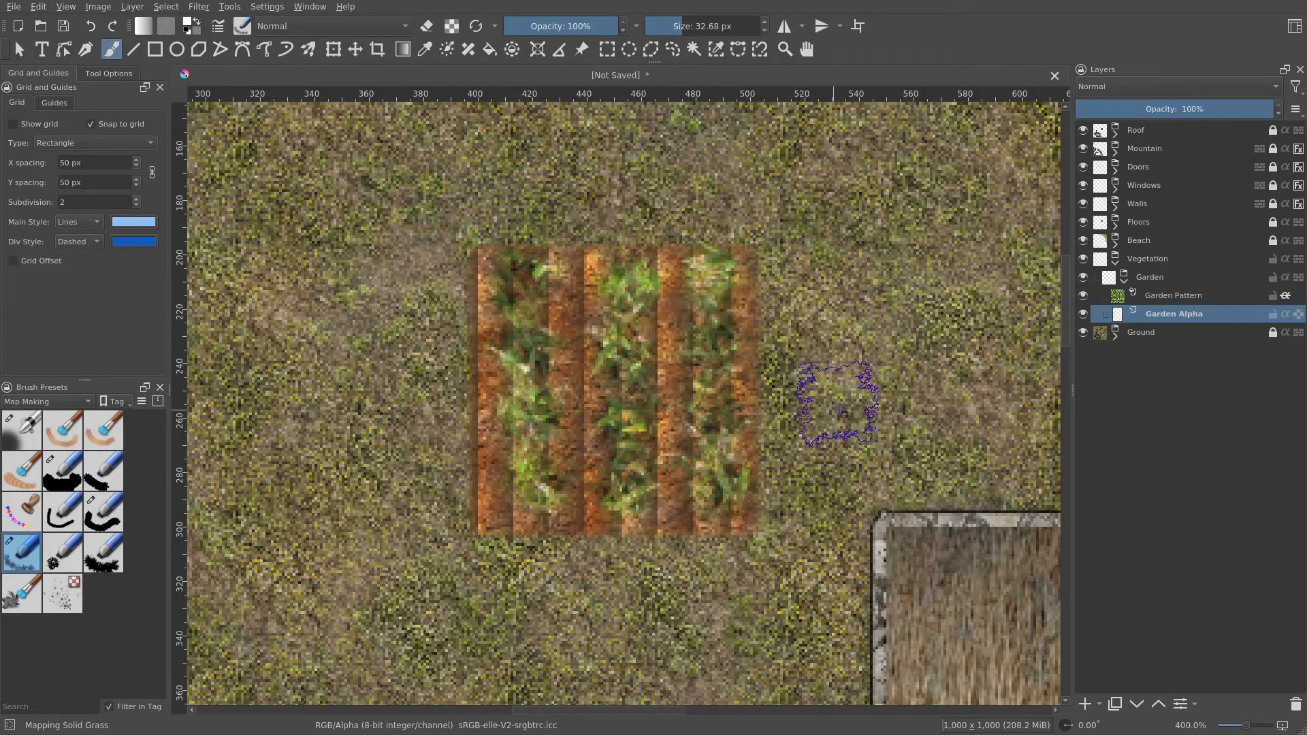
scroll(838, 398, "down", 2)
scroll(836, 436, "down", 2)
scroll(783, 419, "up", 4)
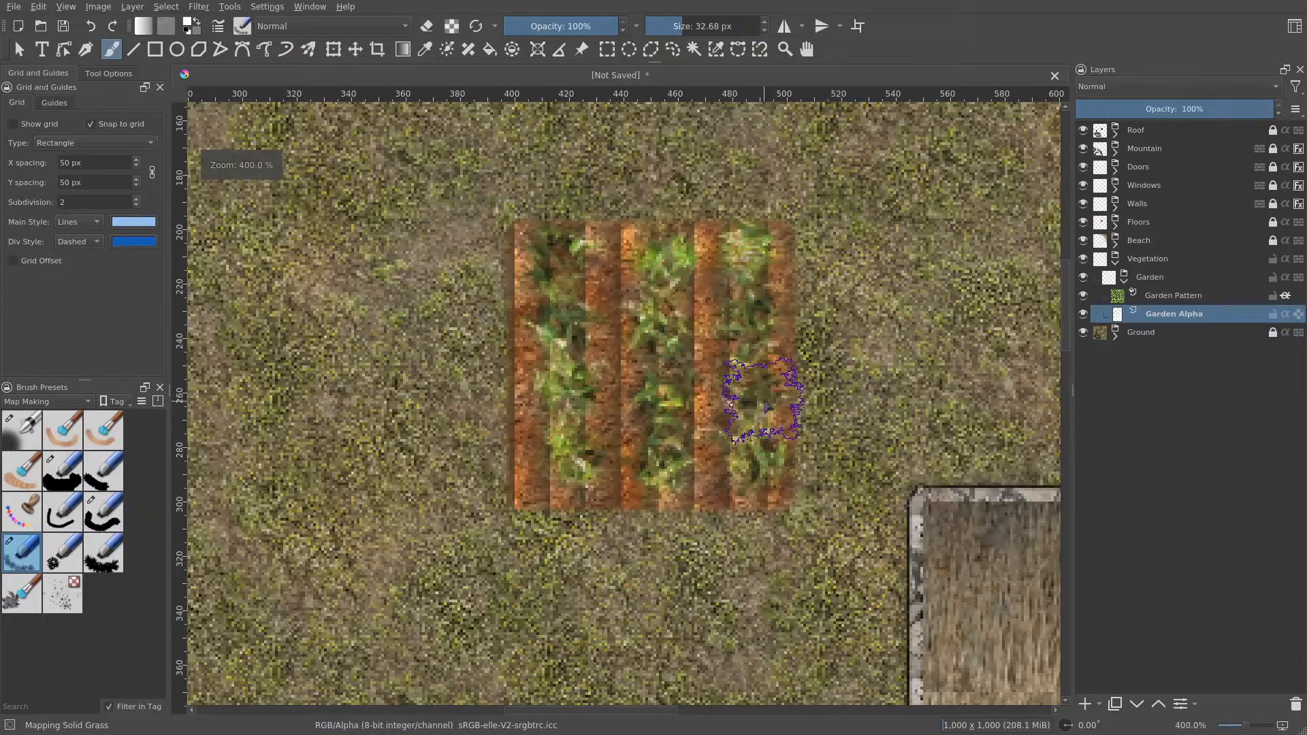
scroll(823, 437, "up", 1)
scroll(822, 440, "down", 1)
mouse_move(822, 442)
left_mouse_down()
mouse_move(750, 543)
mouse_move(790, 500)
mouse_move(846, 350)
mouse_move(721, 279)
mouse_move(545, 226)
mouse_move(546, 294)
mouse_move(694, 431)
left_mouse_up()
scroll(545, 226, "down", 2)
scroll(632, 362, "up", 1)
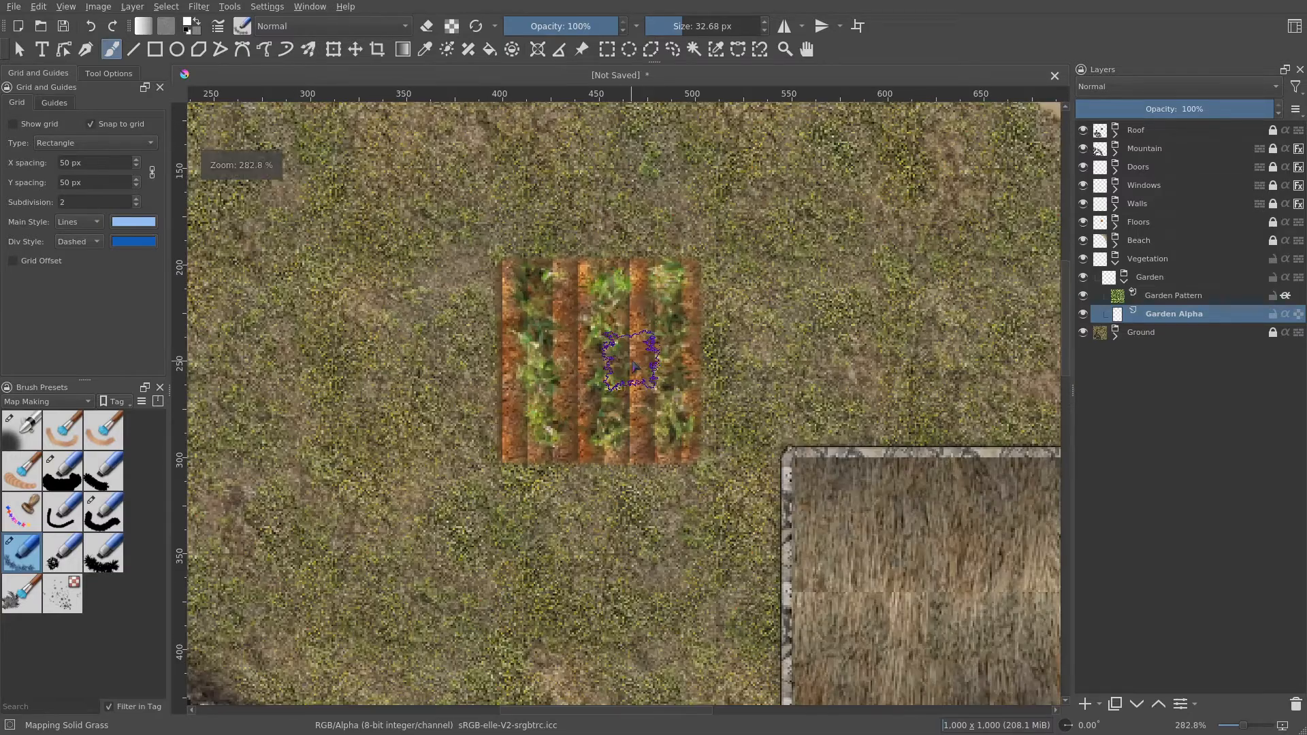
scroll(676, 364, "up", 1)
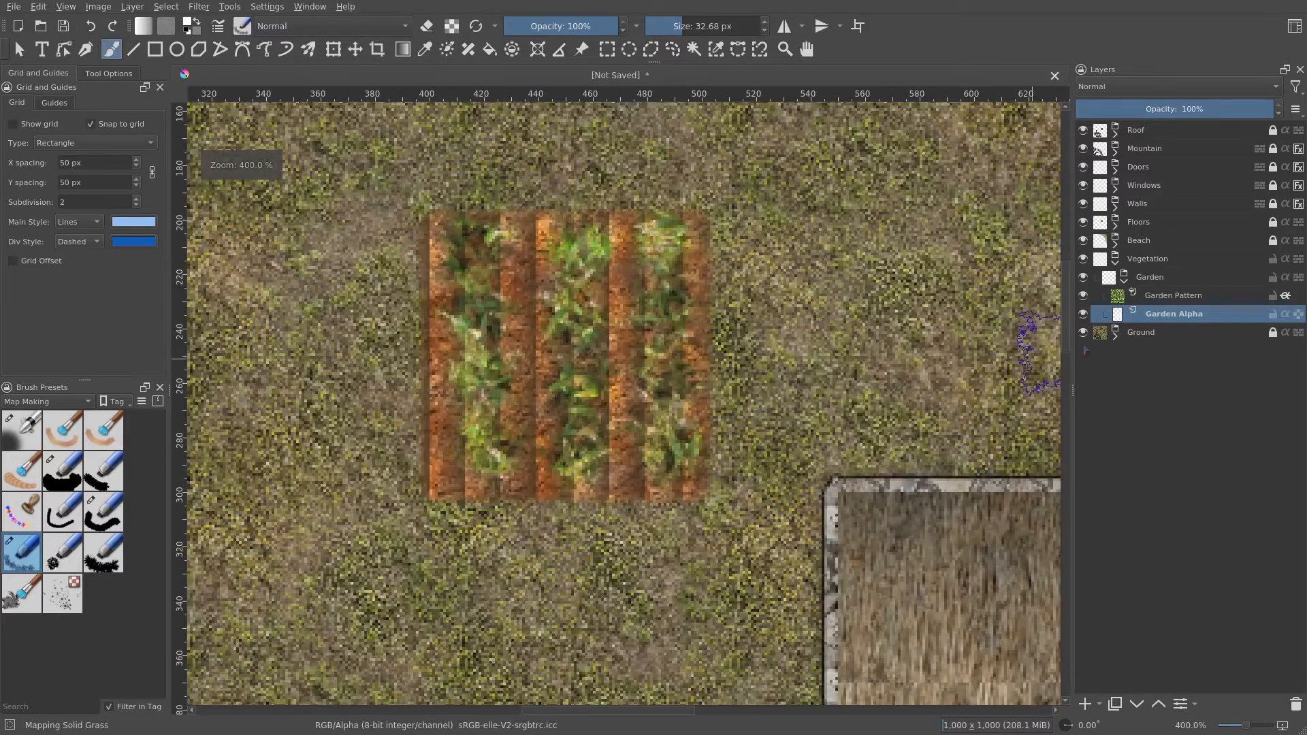
- Add a paint layer above Garden Pattern and name it Flowers
left_click(1168, 299)
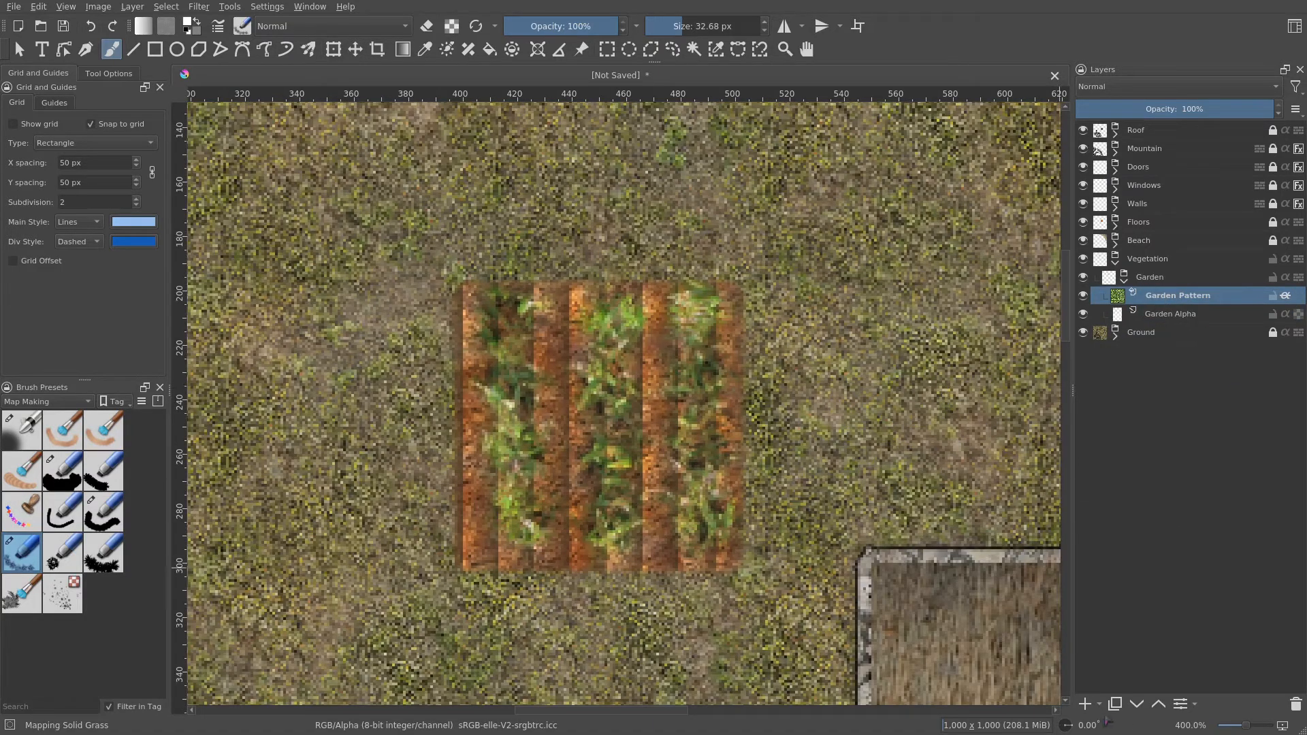
left_click(1100, 705)
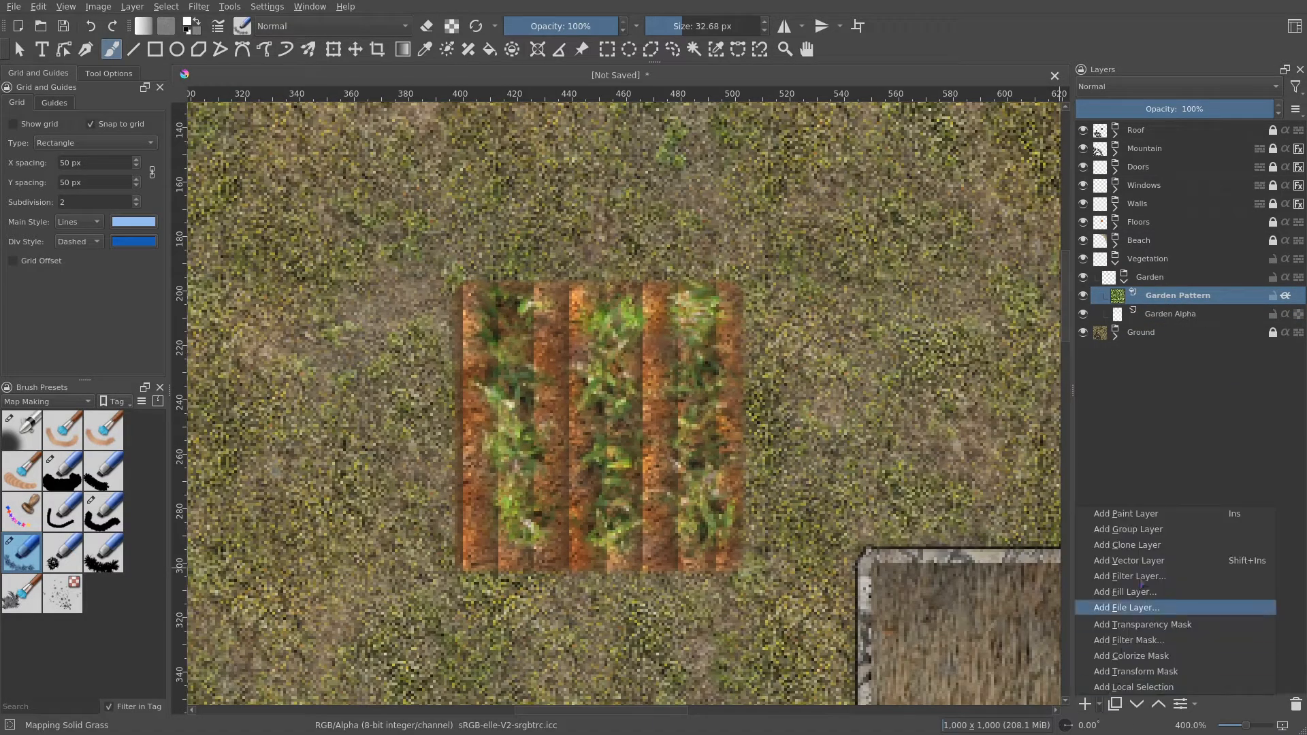
left_click(1157, 515)
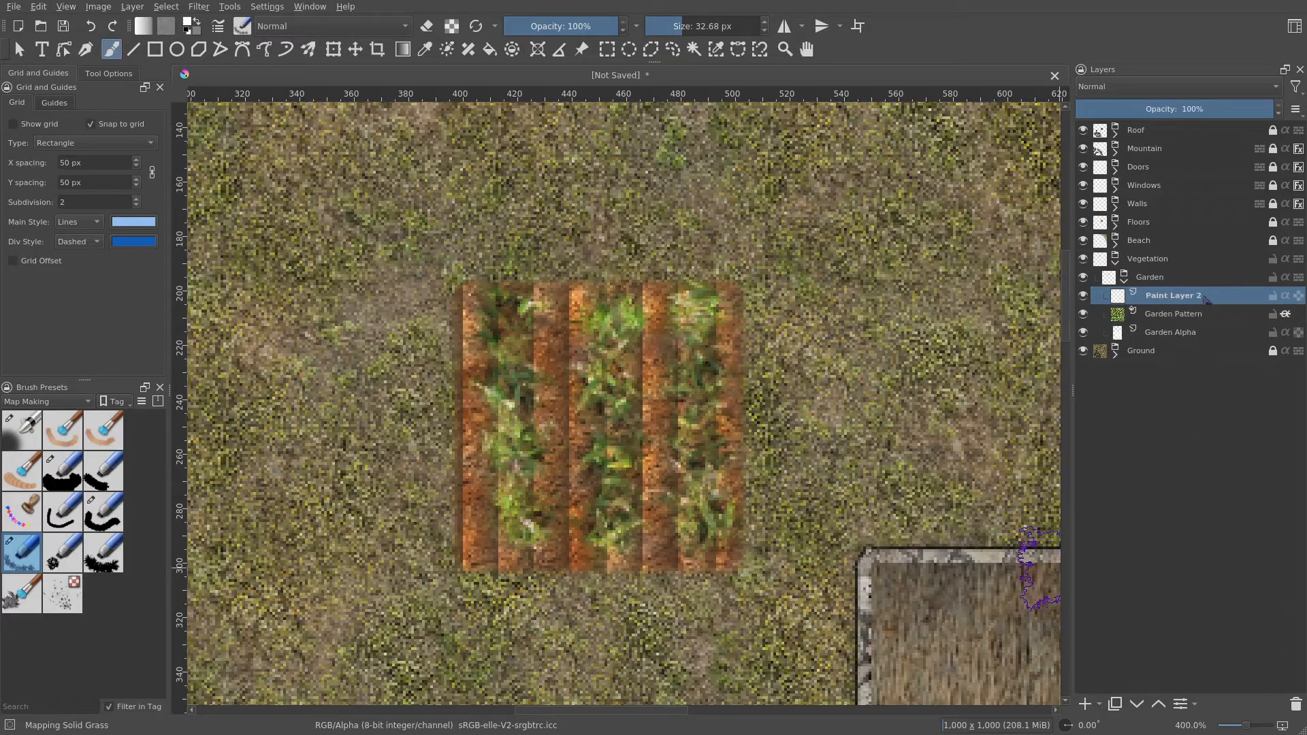
double_click(1202, 296)
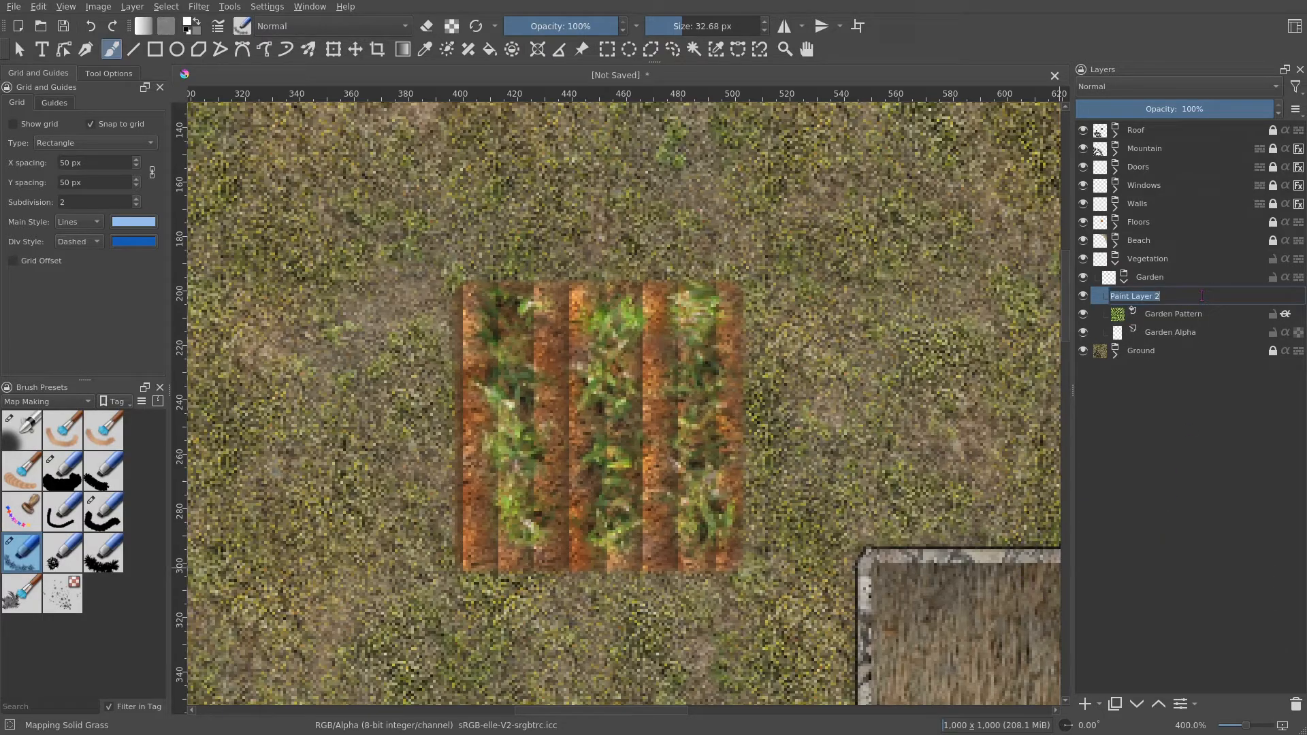
type("Flowers")
key("Return")
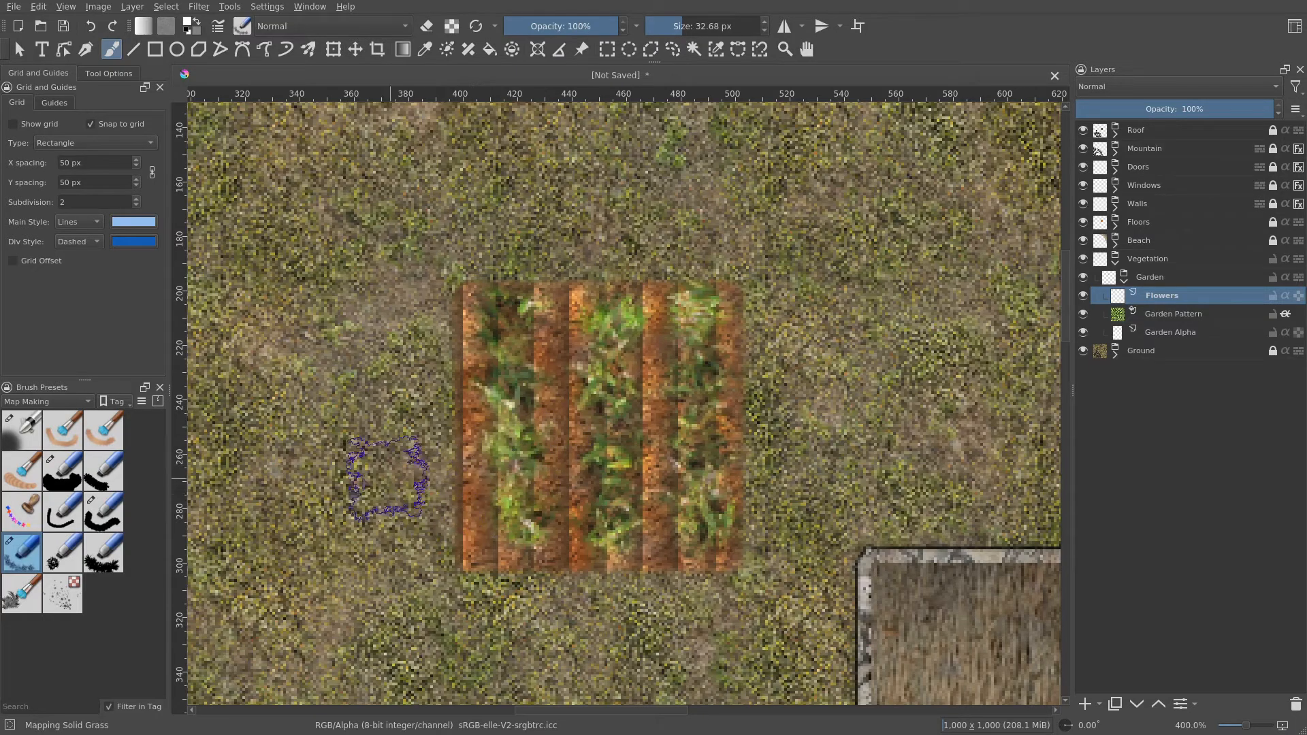
- Select the Mapping Solid Flowers brush preset and open its brush settings editor
left_click(19, 518)
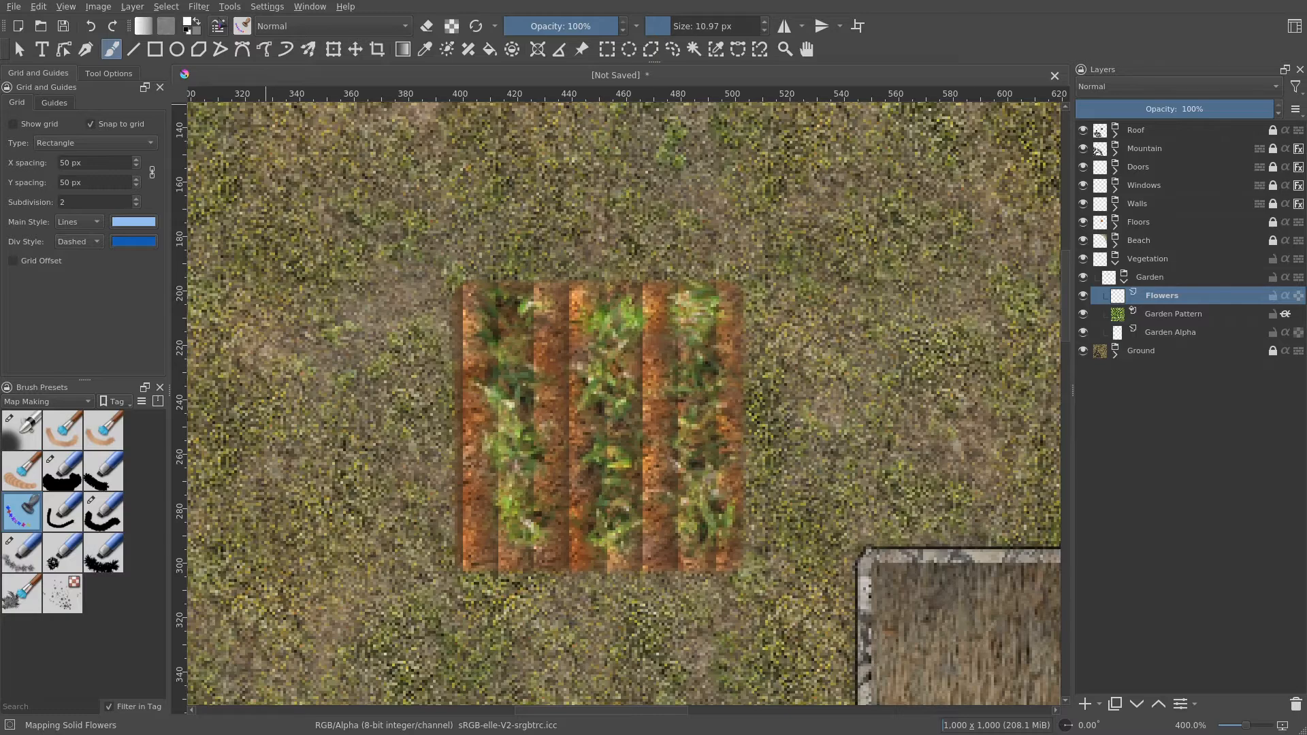
left_click(218, 26)
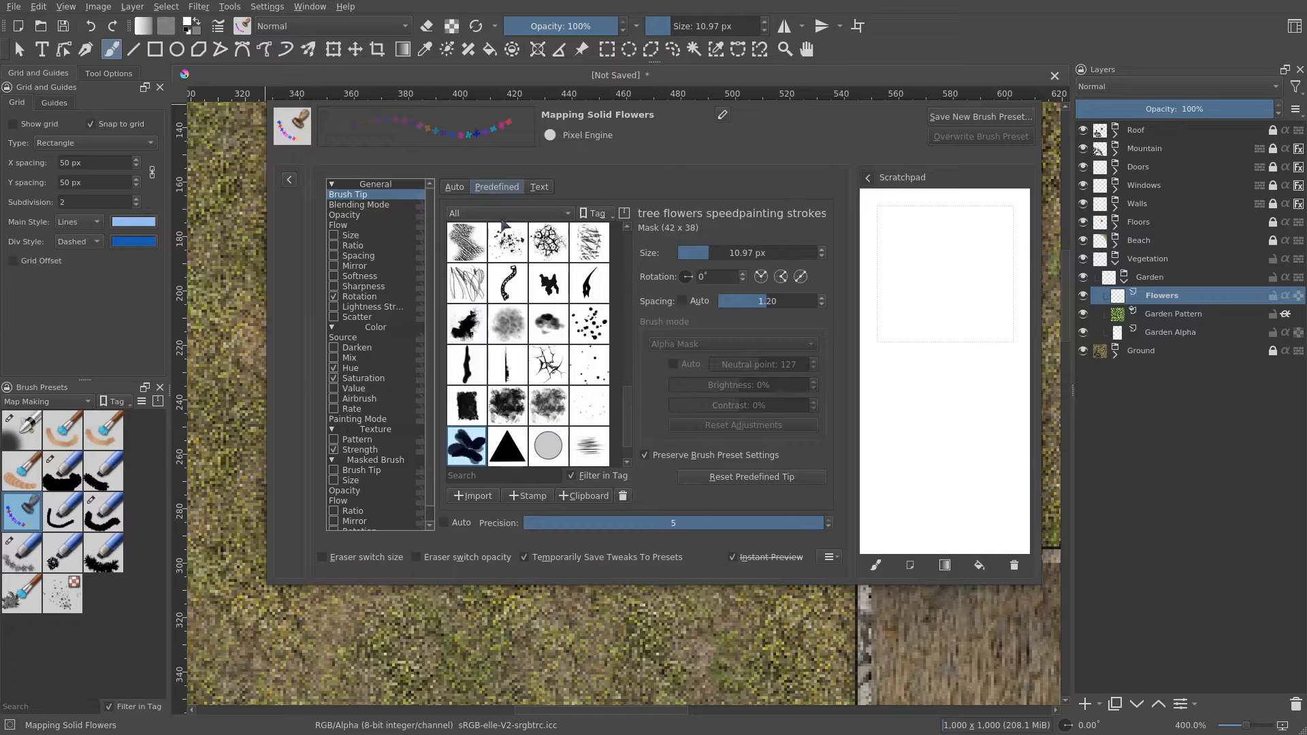
mouse_move(463, 453)
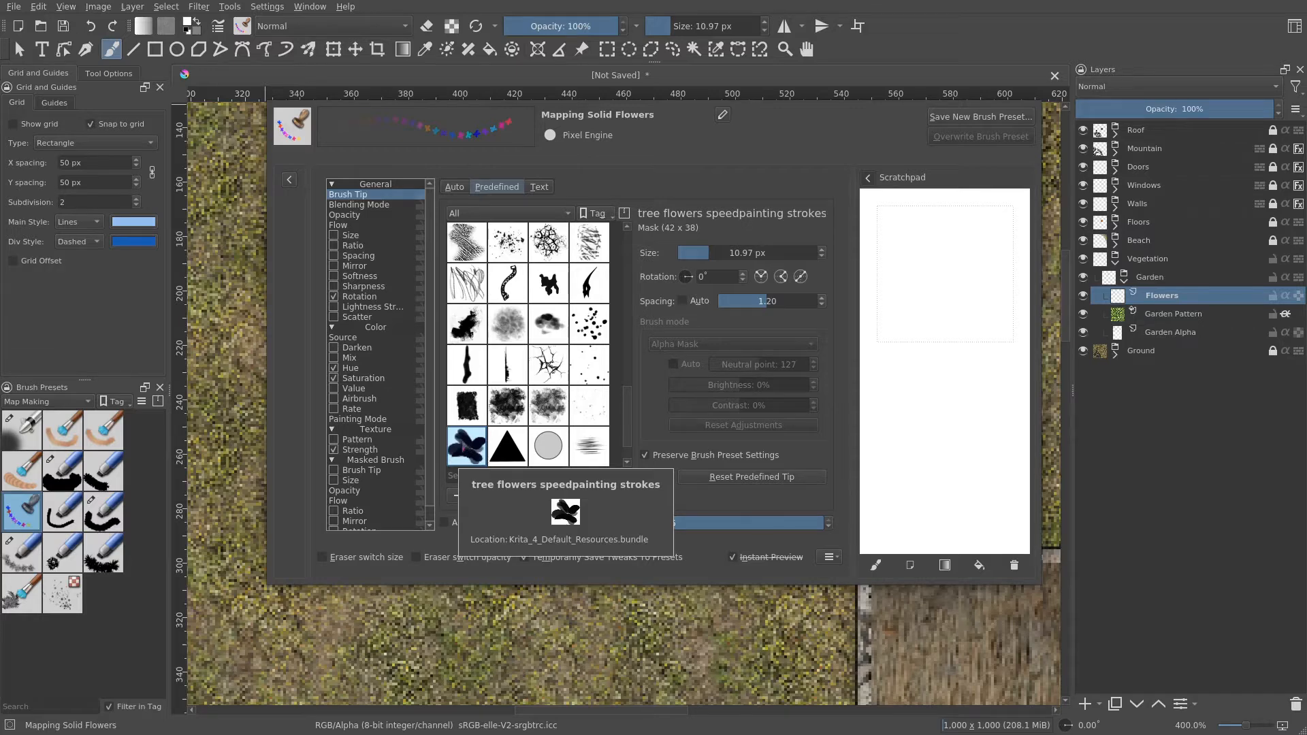
- Examine the brush's Rotation, Hue and Saturation sensor settings in the editor
left_click(360, 297)
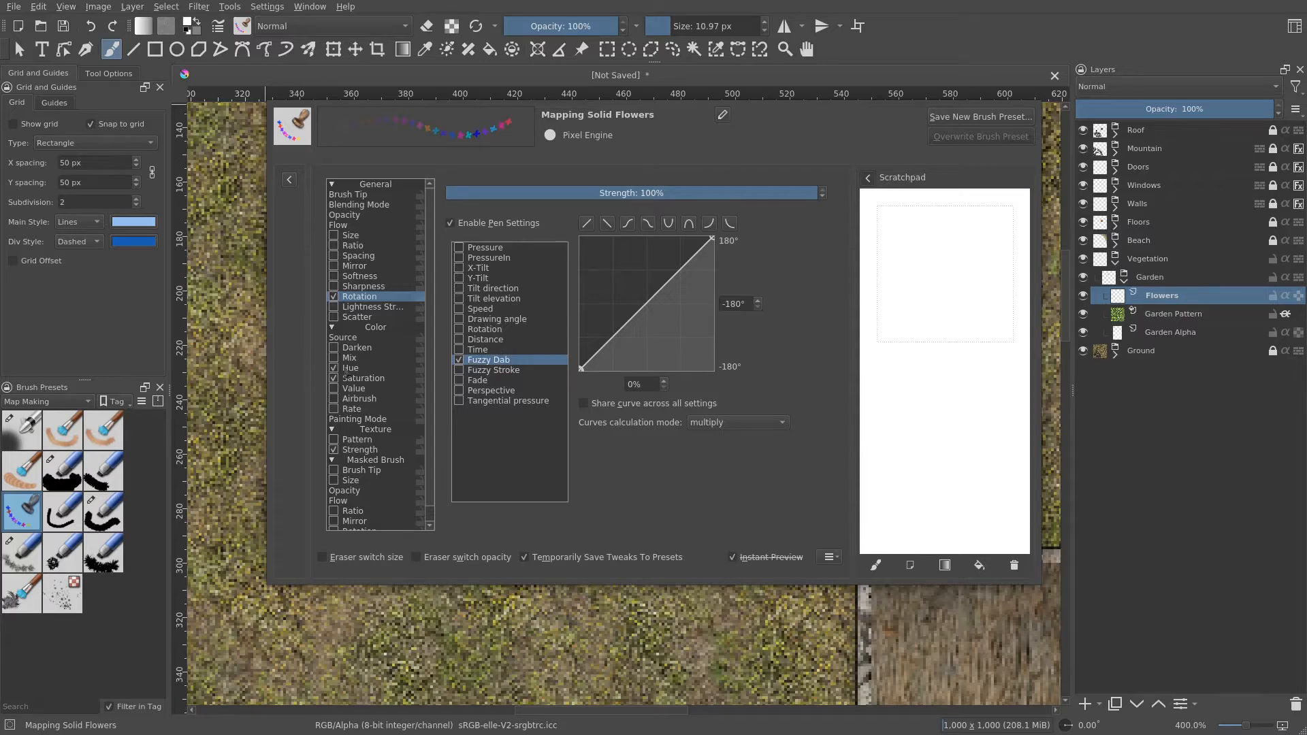
left_click(350, 369)
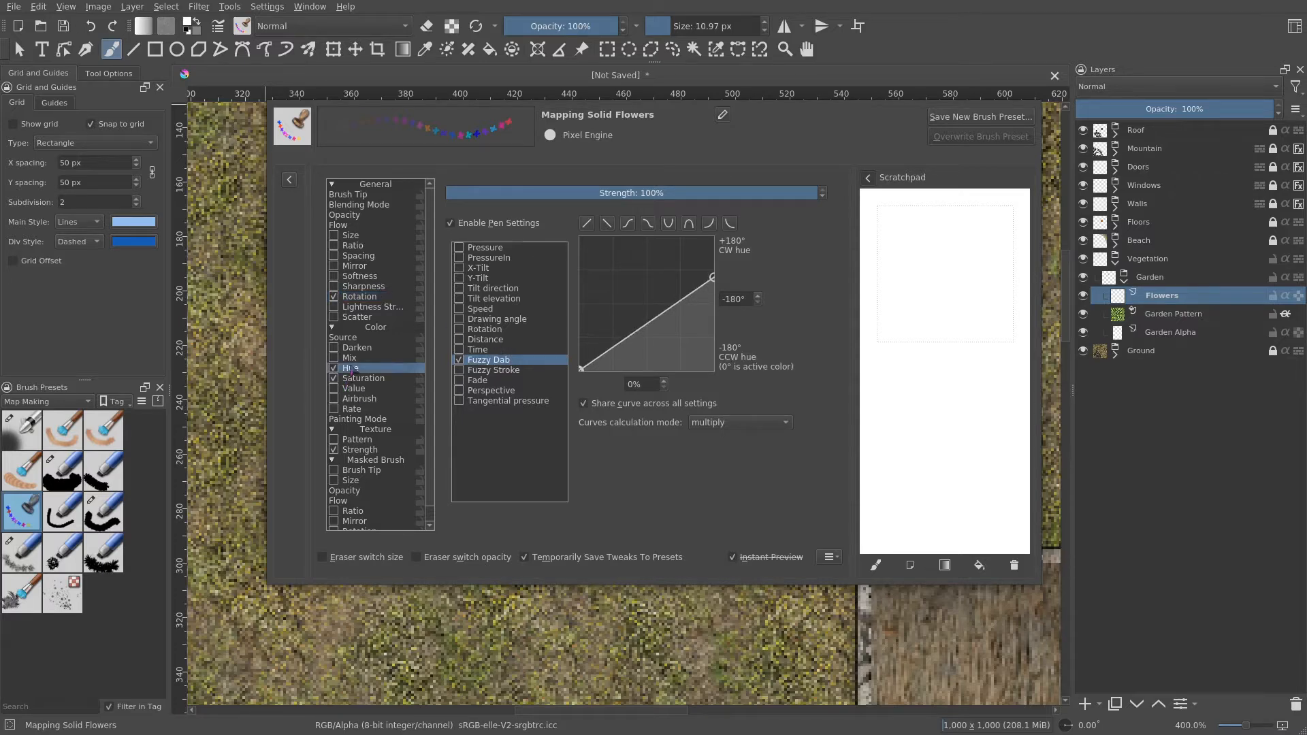
left_click(362, 380)
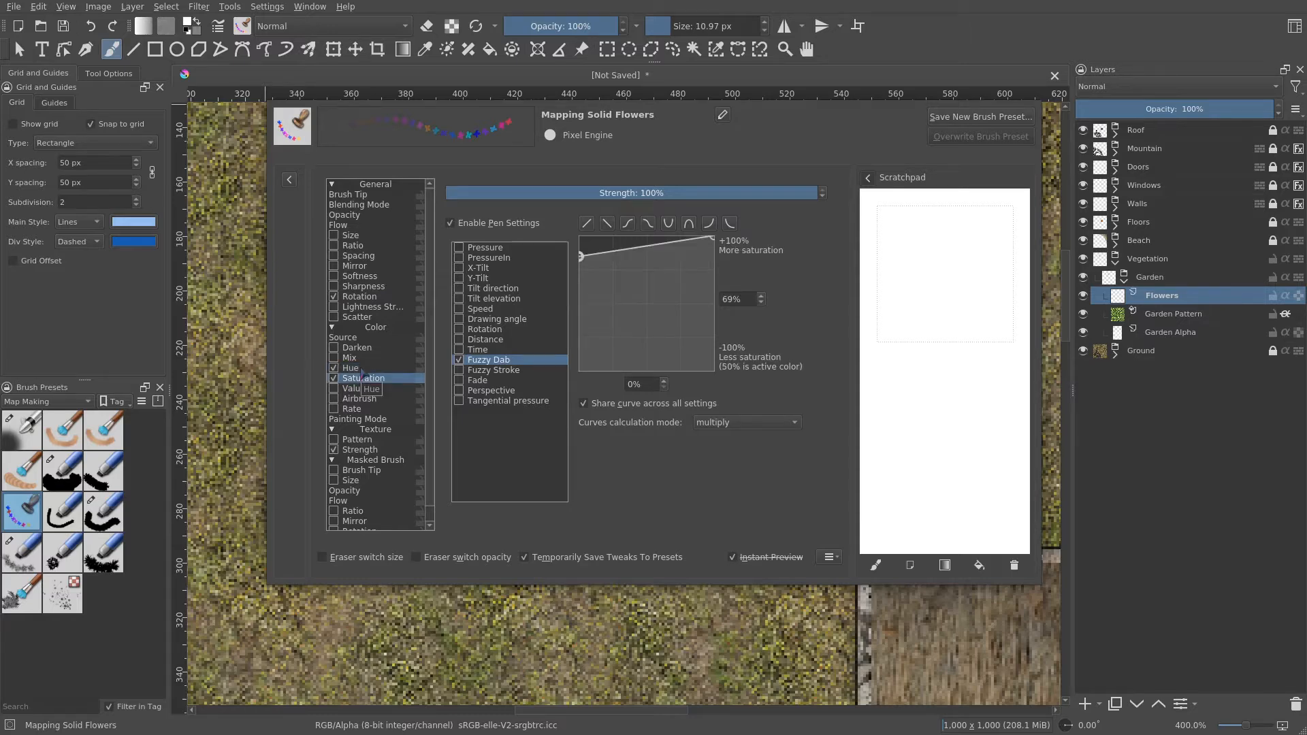
left_click(362, 368)
left_click(361, 382)
left_click(361, 373)
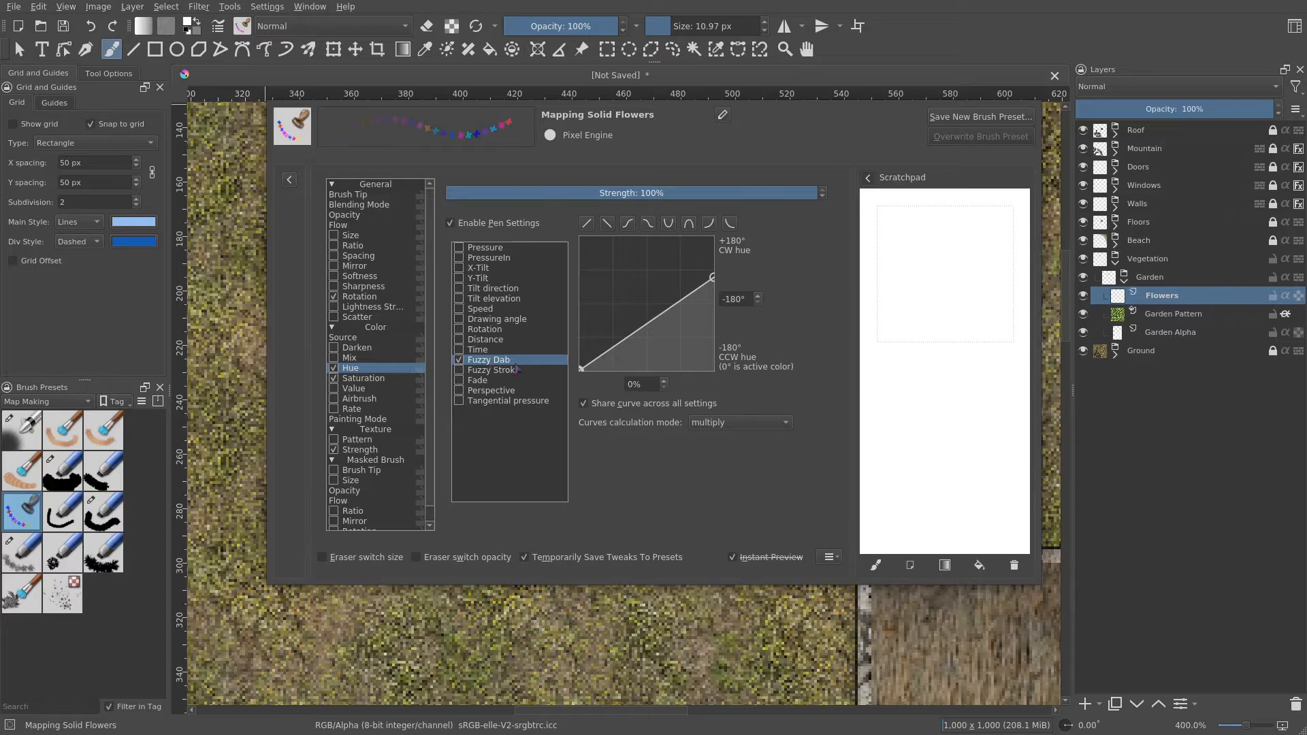
left_click(384, 379)
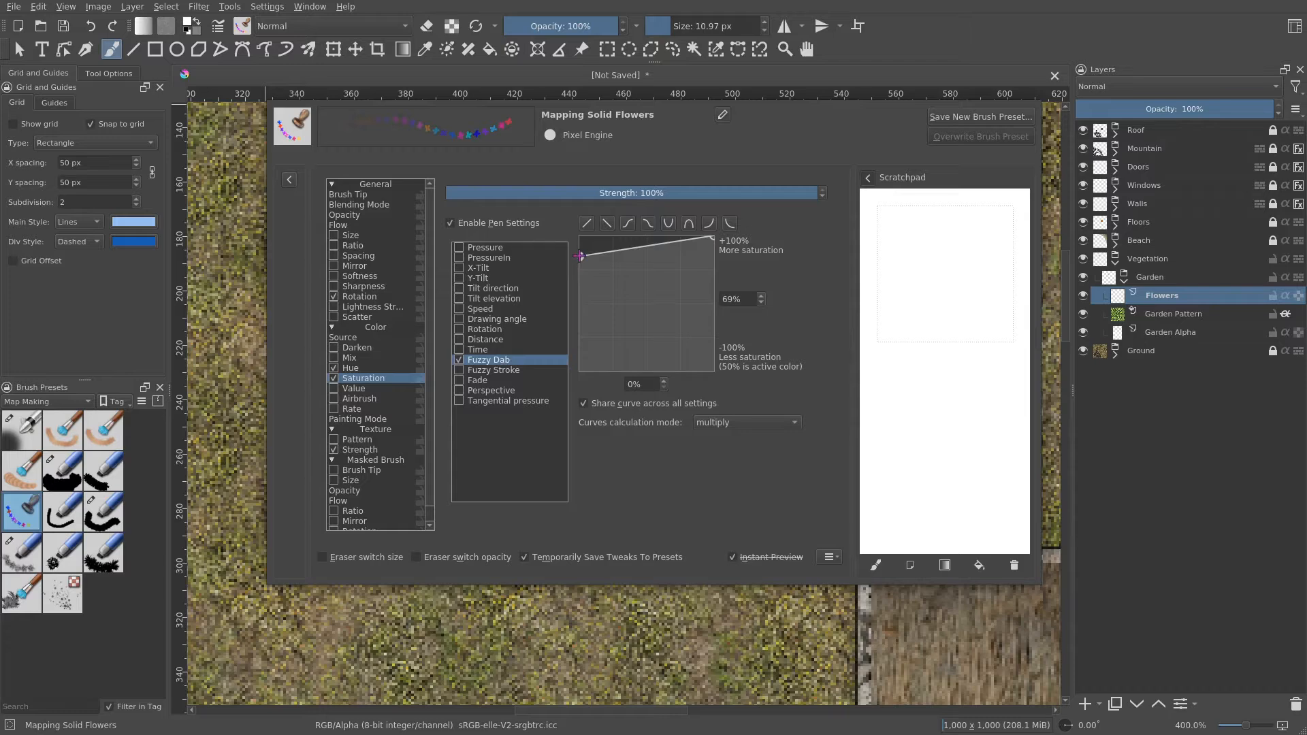
- Adjust the Fuzzy Dab saturation and hue curves for the flower brush and close the brush editor
left_click_drag(580, 256, 569, 365)
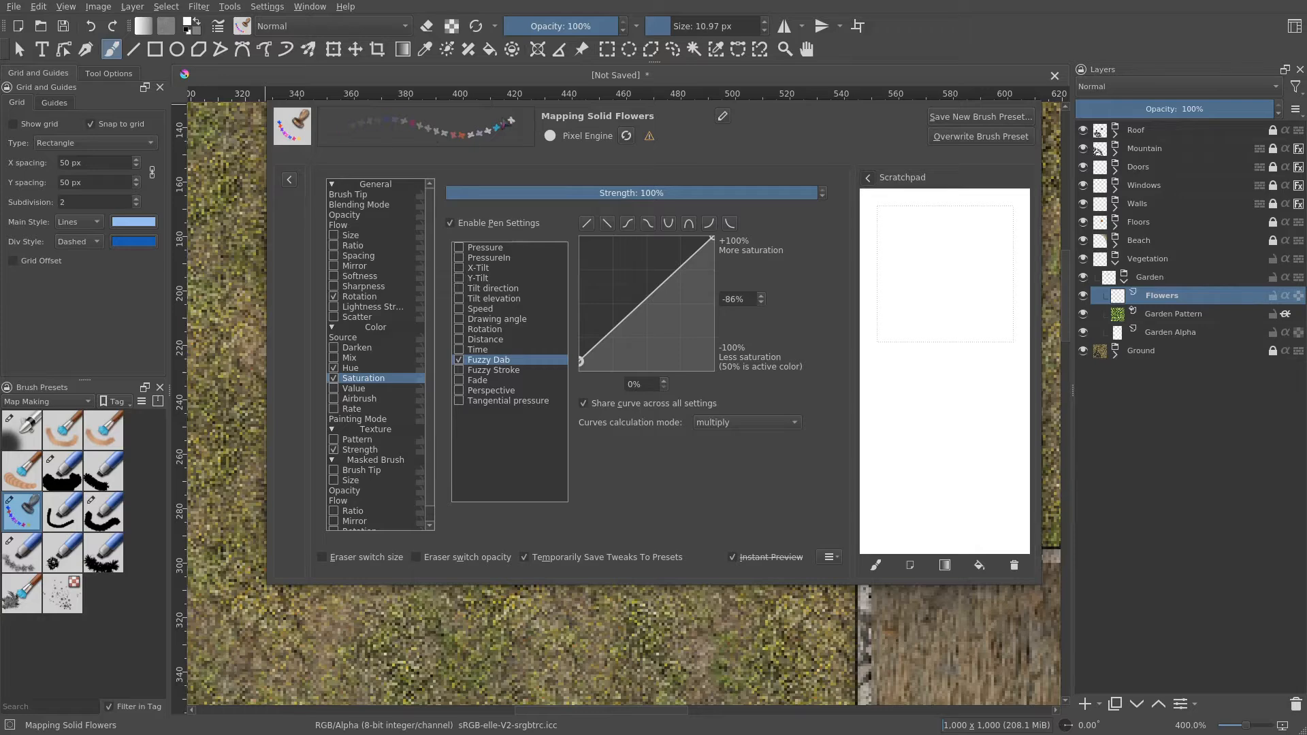
left_click_drag(580, 362, 550, 256)
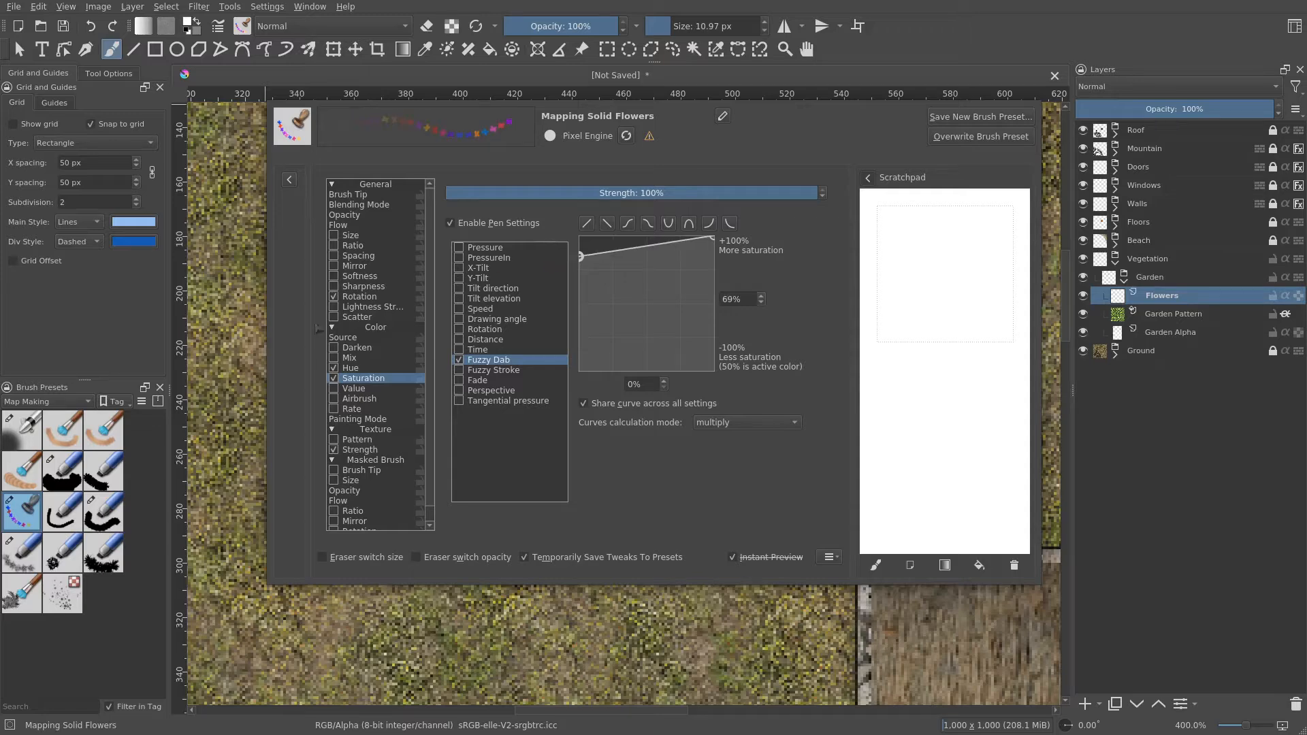
left_click(361, 368)
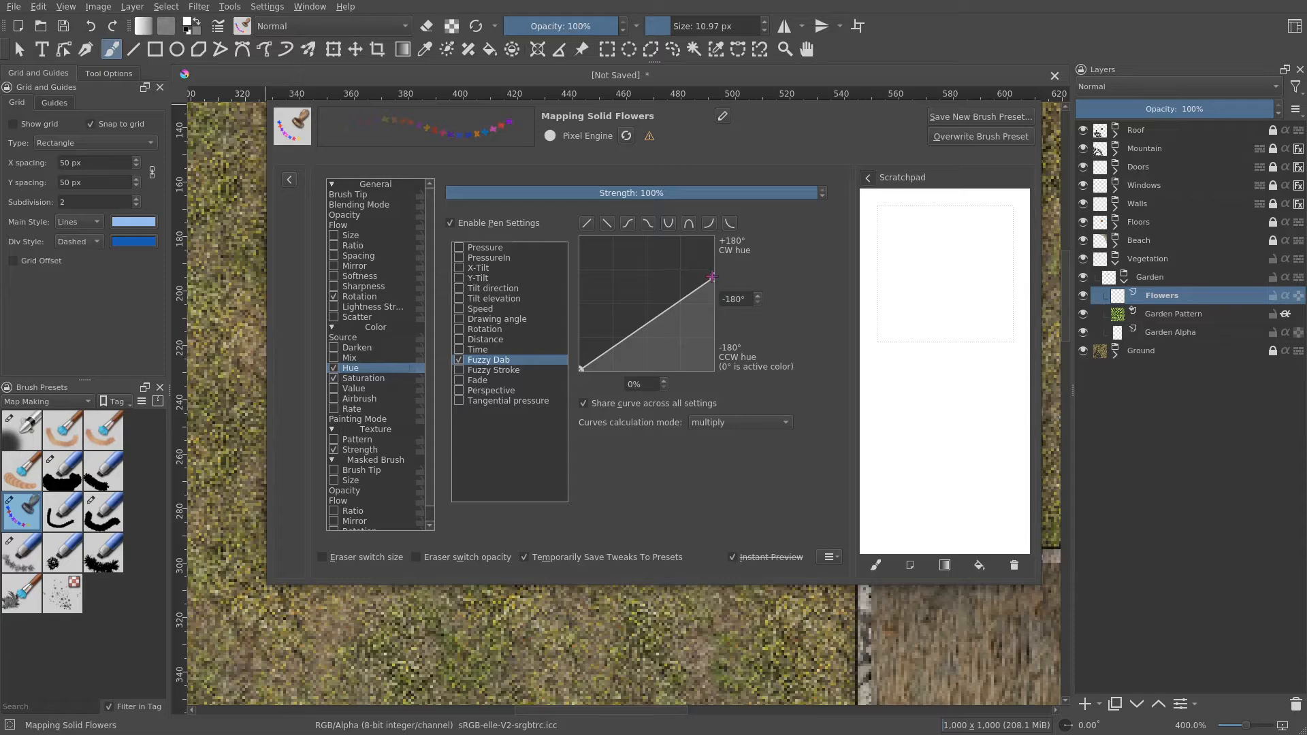
mouse_move(712, 276)
left_mouse_down()
mouse_move(719, 253)
mouse_move(745, 347)
left_mouse_up()
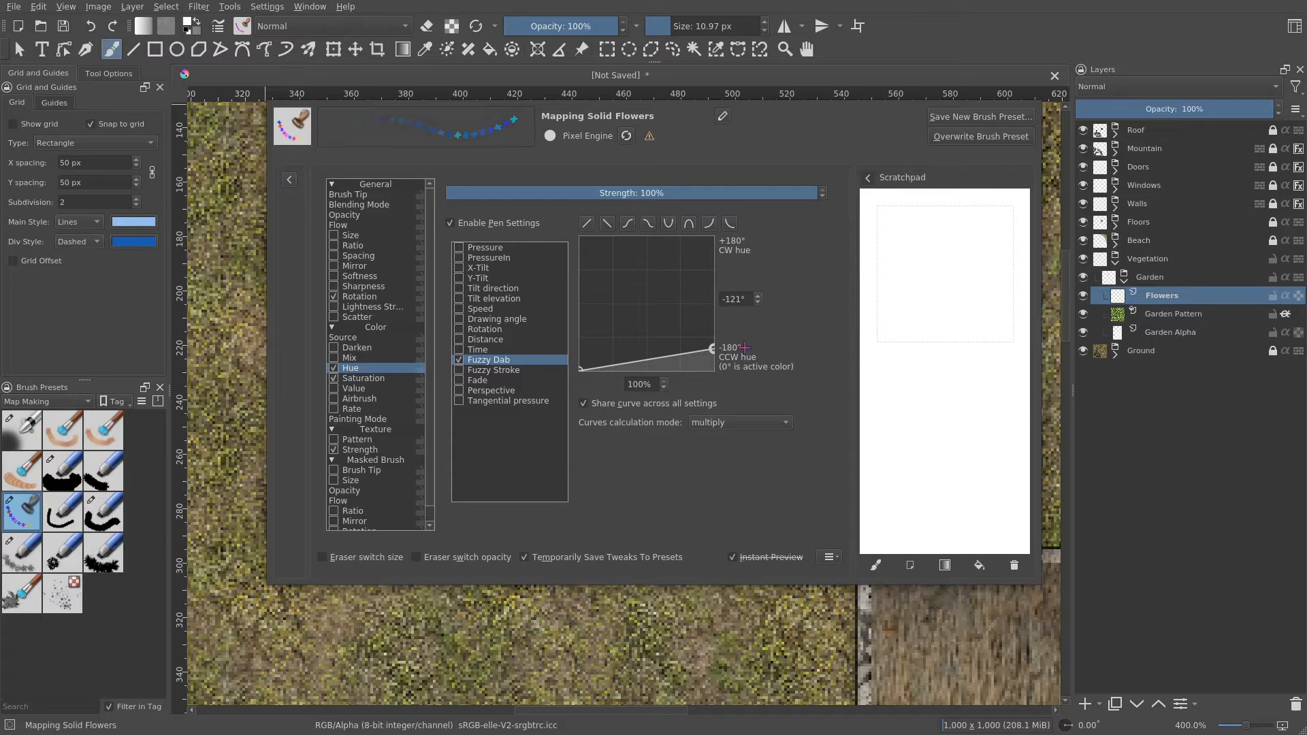
left_click_drag(744, 348, 757, 300)
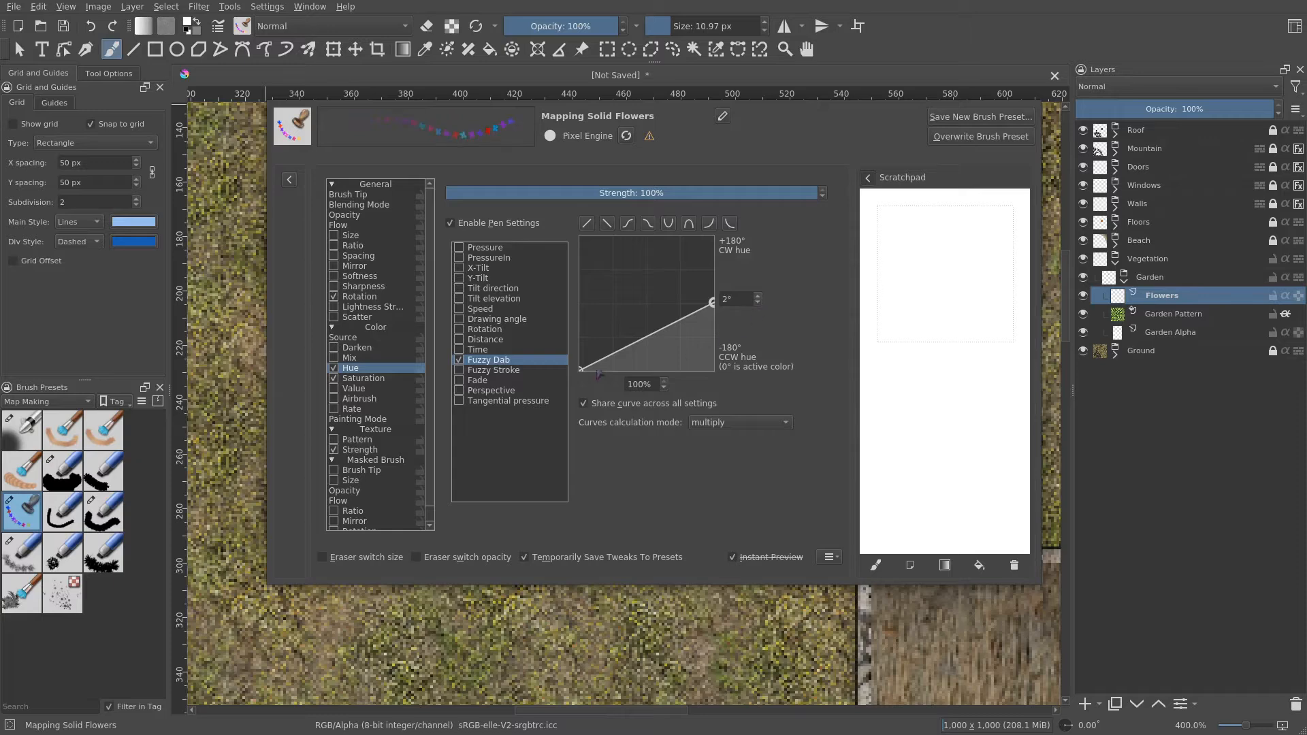
mouse_move(580, 366)
left_mouse_down()
mouse_move(564, 325)
mouse_move(563, 374)
left_mouse_up()
left_click_drag(710, 303, 724, 286)
left_click_drag(728, 278, 741, 277)
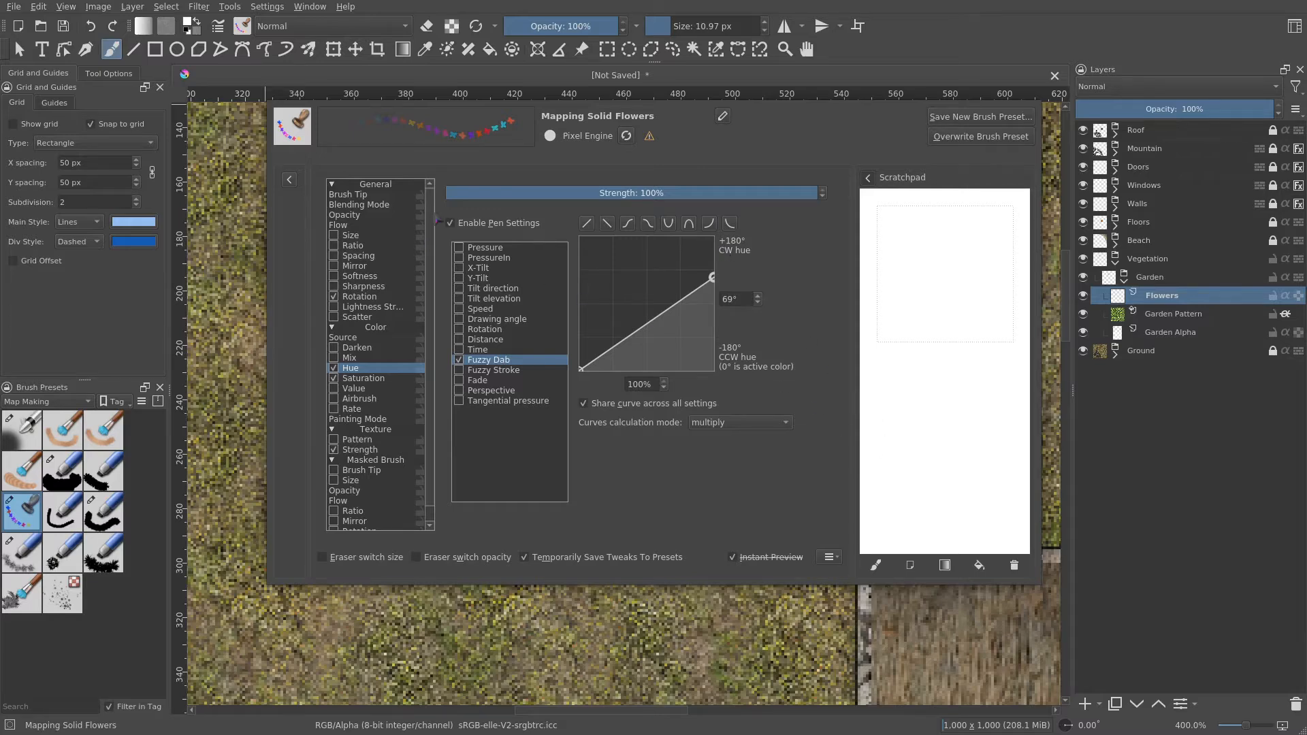
left_click(218, 26)
- Stamp colourful flowers down the first row of the garden plot on the Flowers layer
left_click_drag(527, 300, 496, 226)
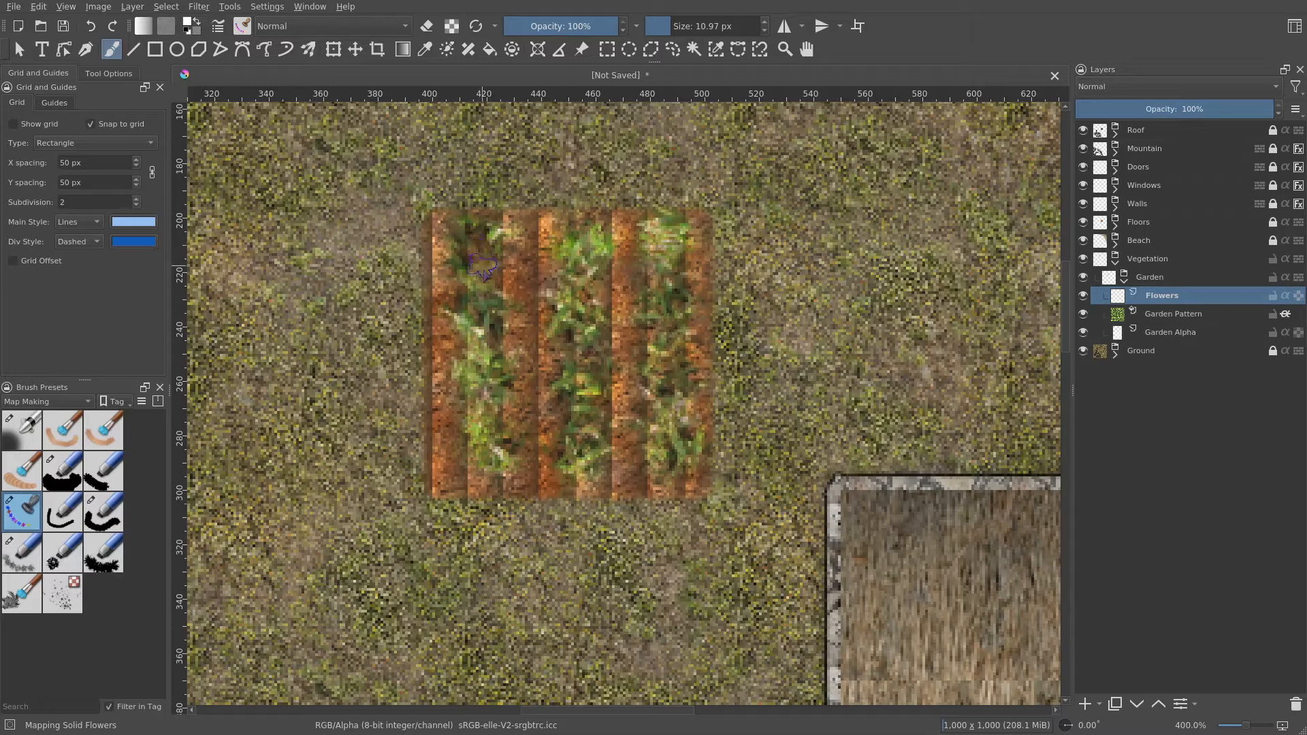
left_click(471, 240)
left_click(486, 266)
left_click(465, 300)
left_click(489, 327)
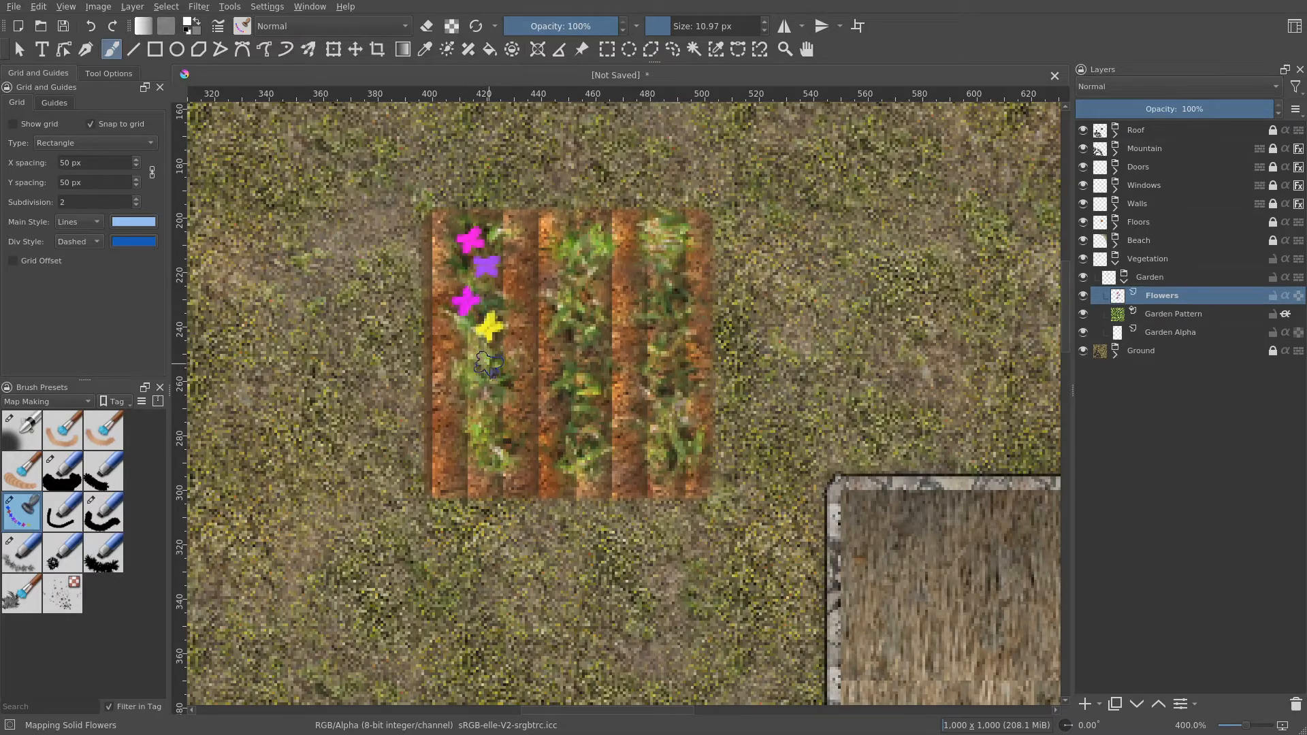
left_click(494, 376)
left_click(474, 400)
left_click(475, 435)
left_click(498, 461)
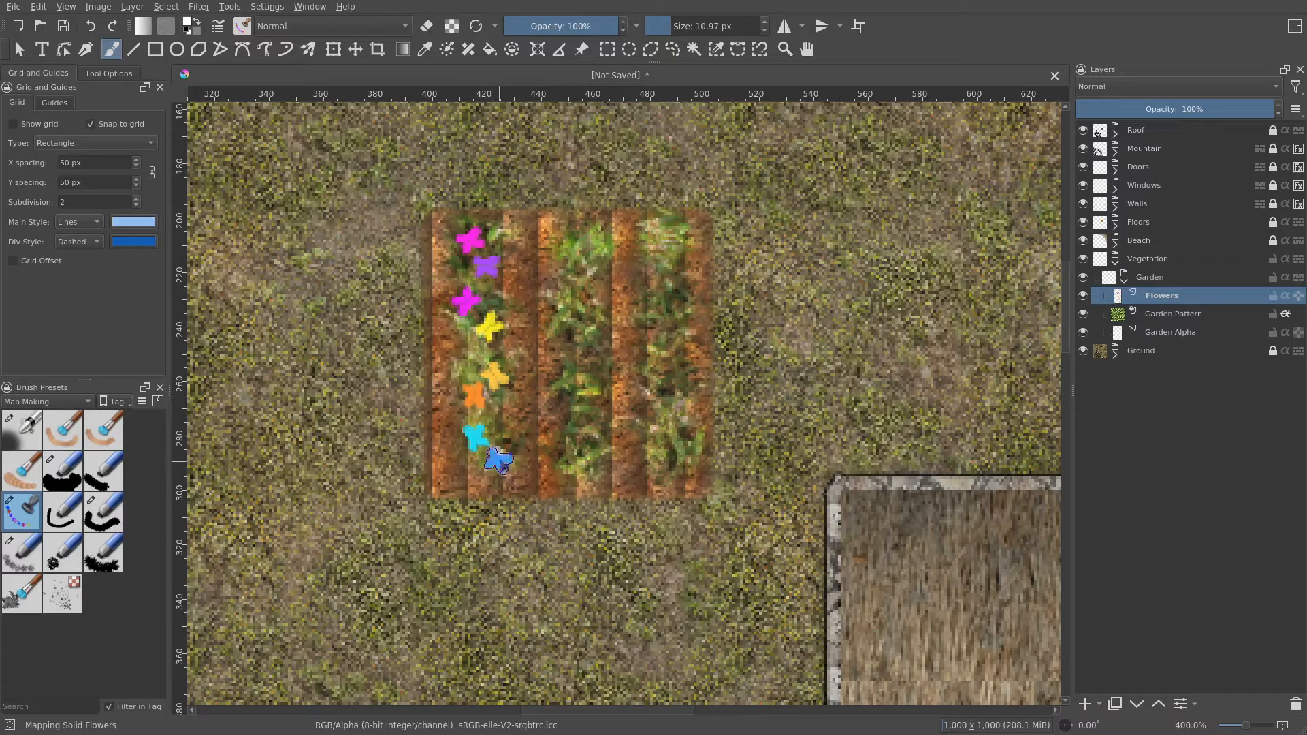
- Stamp flowers down the middle row of the garden plot
left_click(581, 251)
left_click(589, 284)
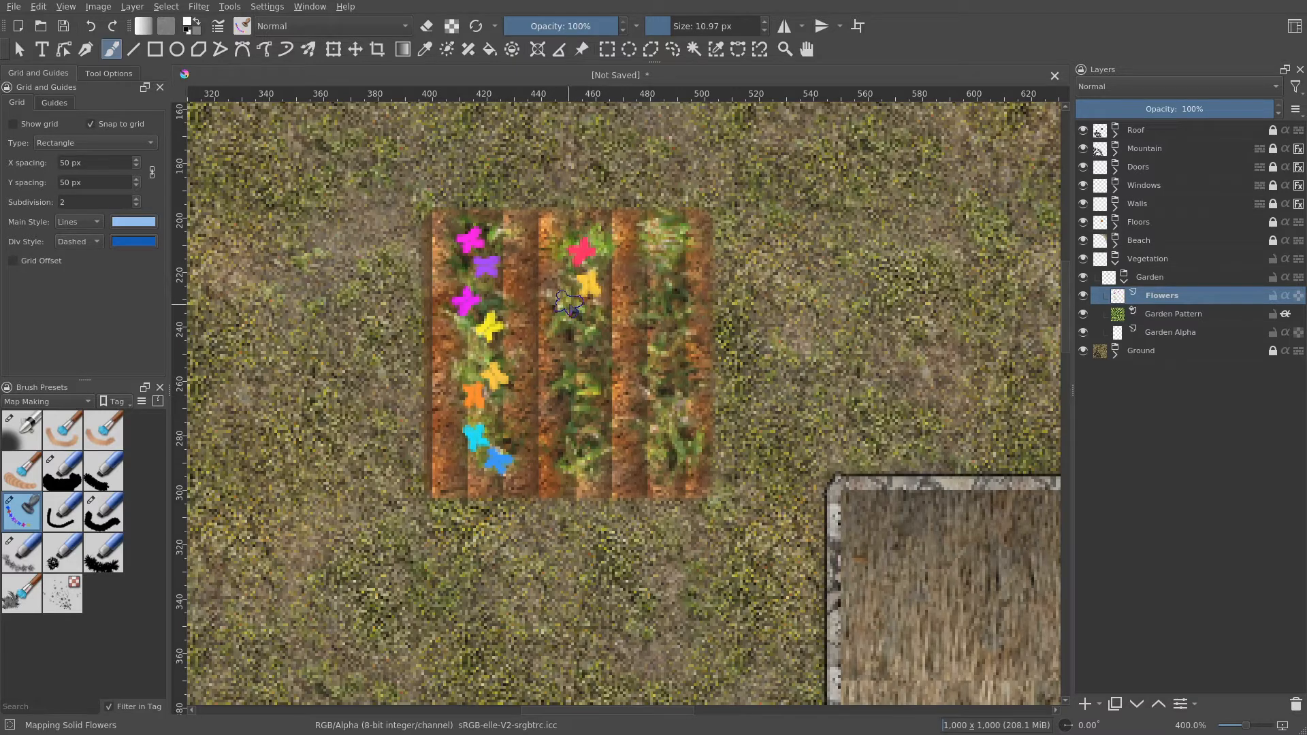
left_click(570, 305)
left_click(587, 338)
left_click(566, 362)
left_click(581, 392)
left_click(597, 423)
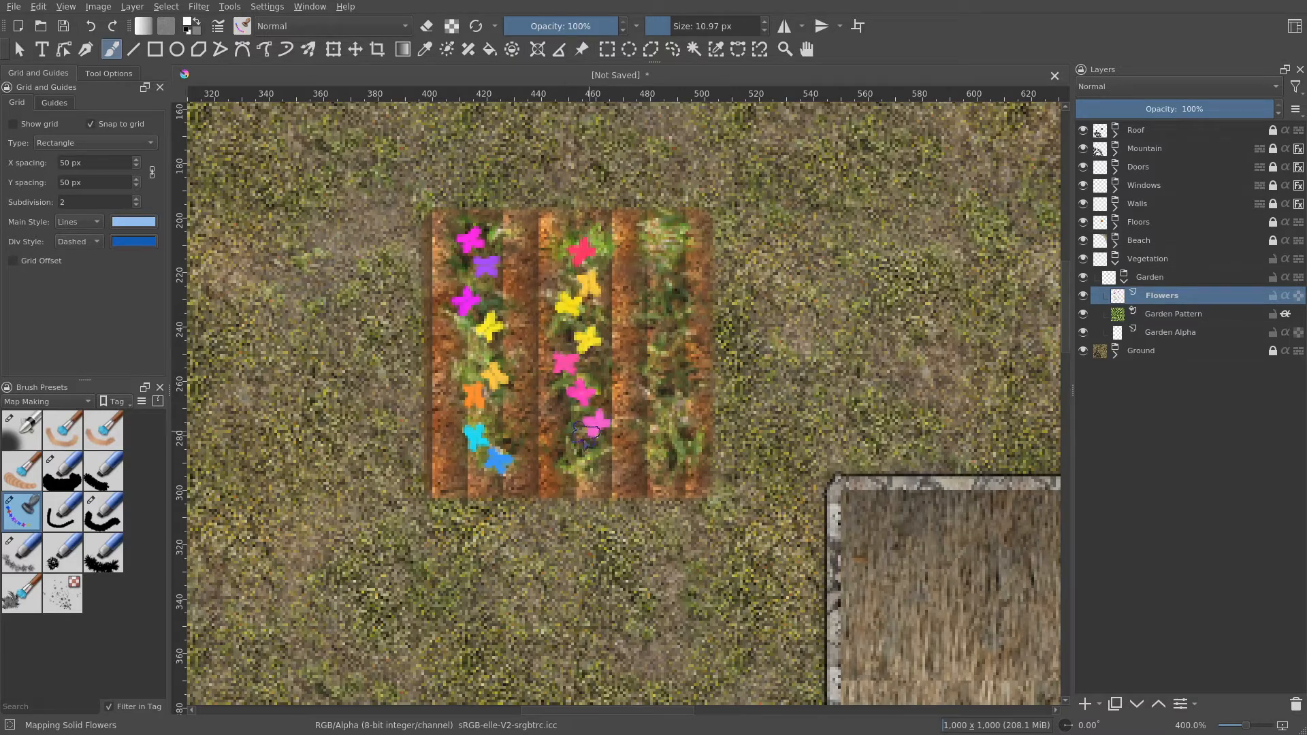
left_click(576, 448)
- Stamp flowers down the third row of the garden plot
left_click(662, 245)
left_click(674, 276)
left_click(652, 316)
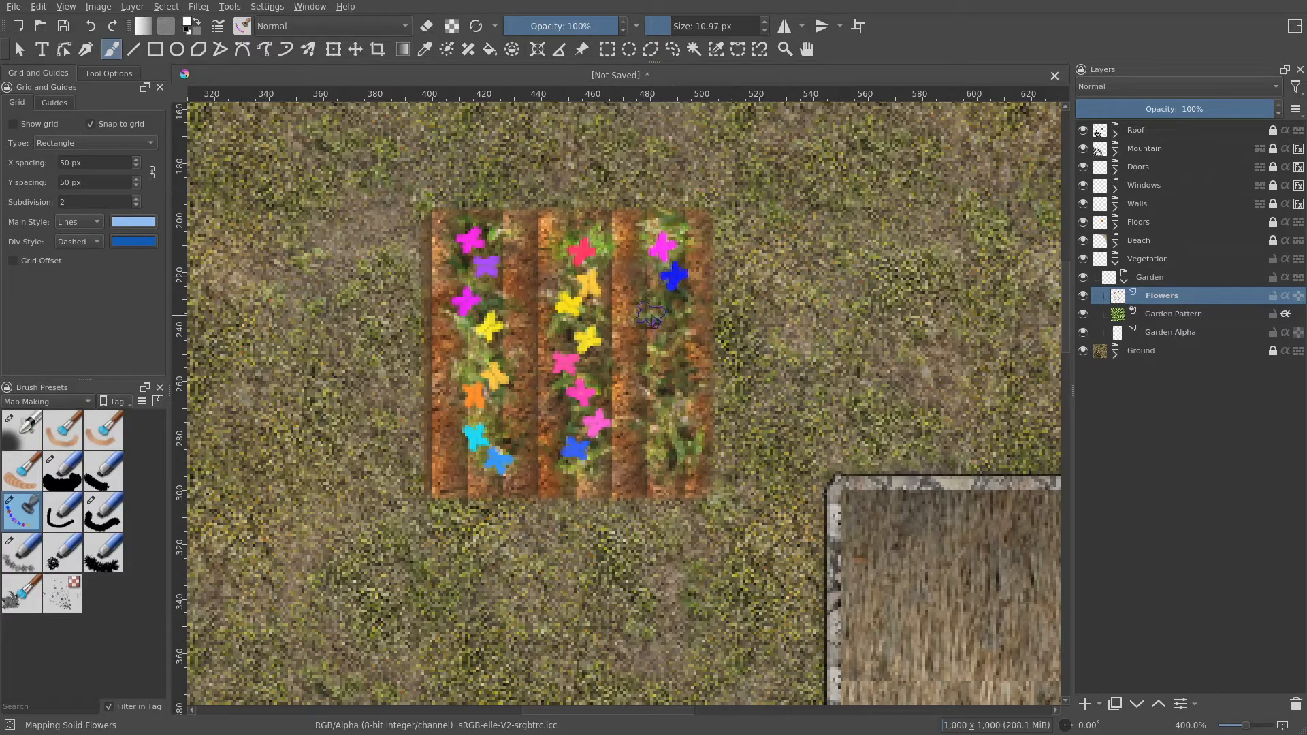
left_click(676, 348)
left_click(697, 373)
left_click(673, 407)
left_click(667, 445)
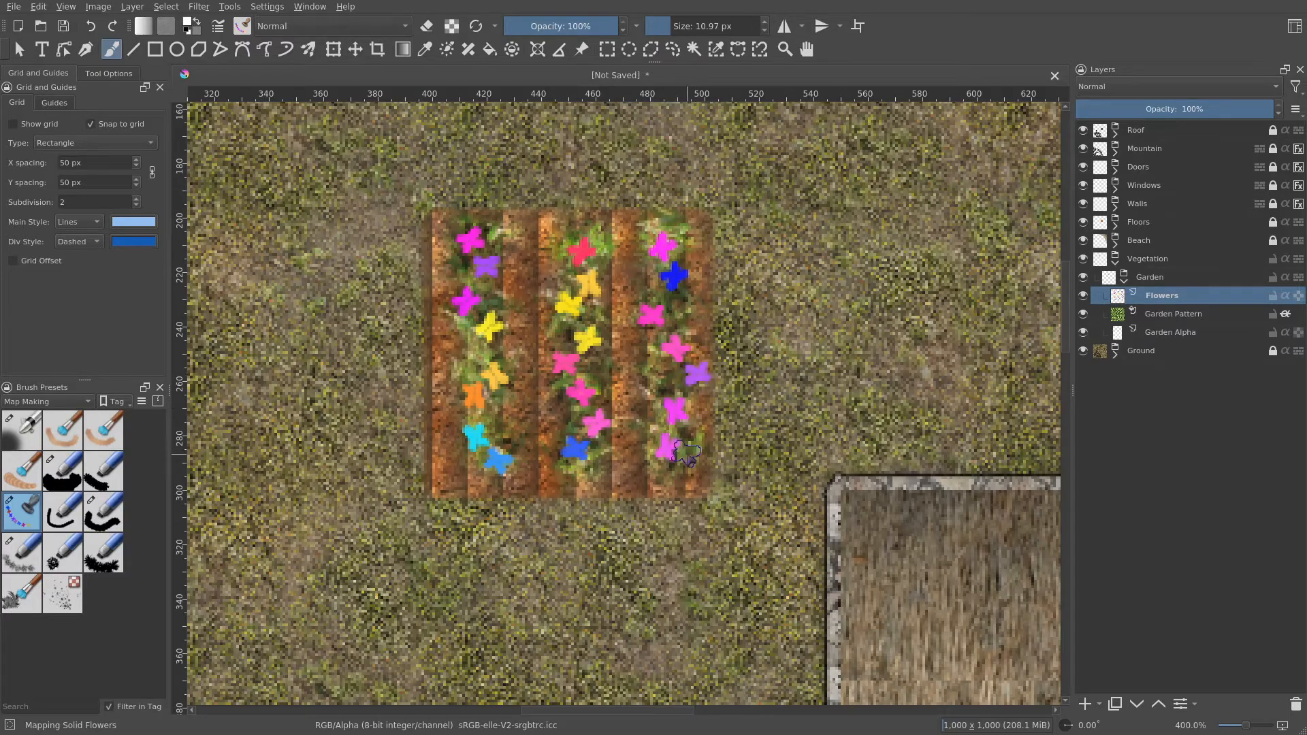
- Add a Bevel and Emboss layer style to Flowers with size 2 px and soften 1 px
scroll(708, 446, "down", 1)
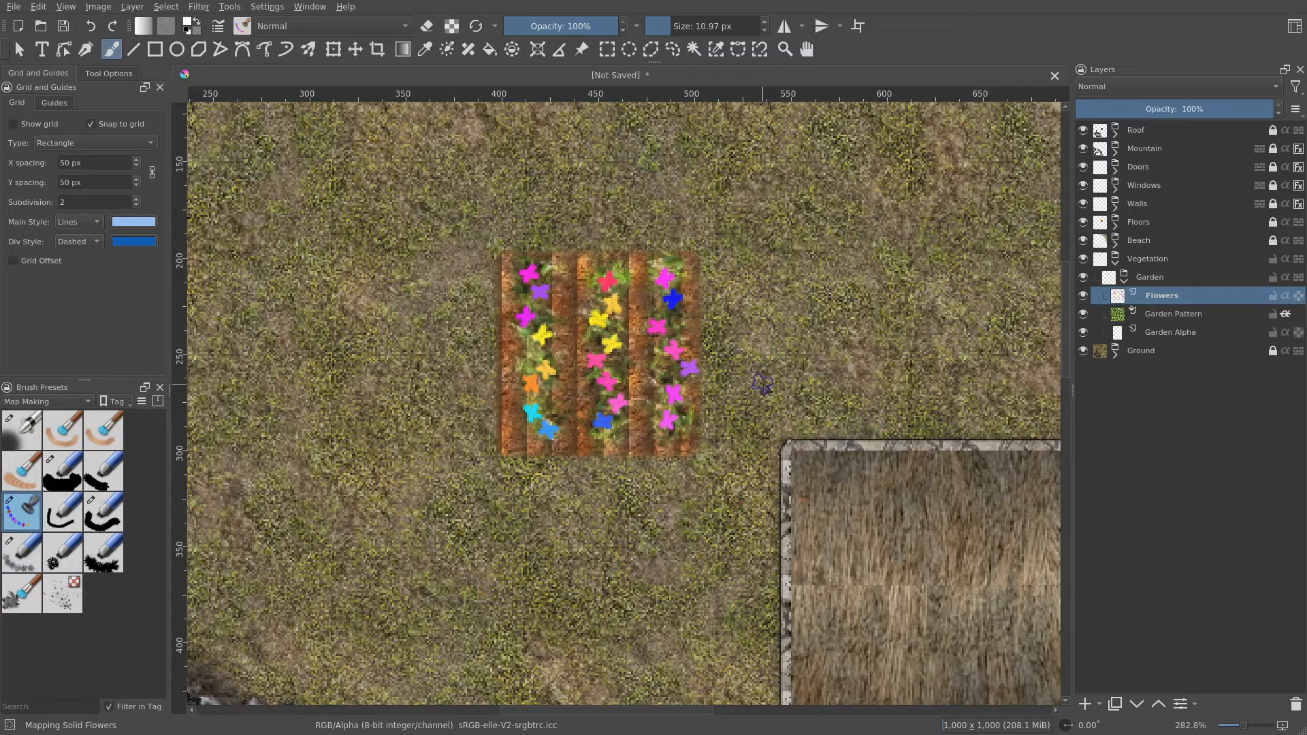
right_click(1163, 293)
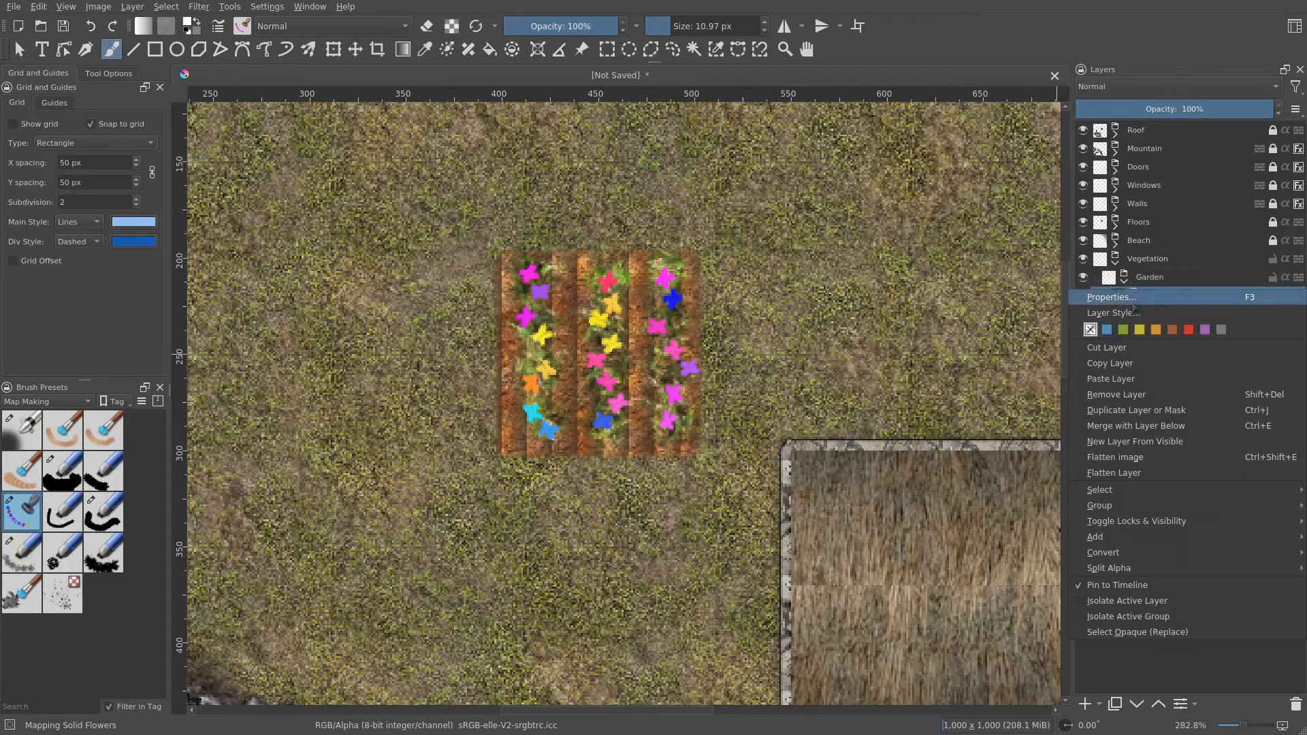
left_click(1157, 313)
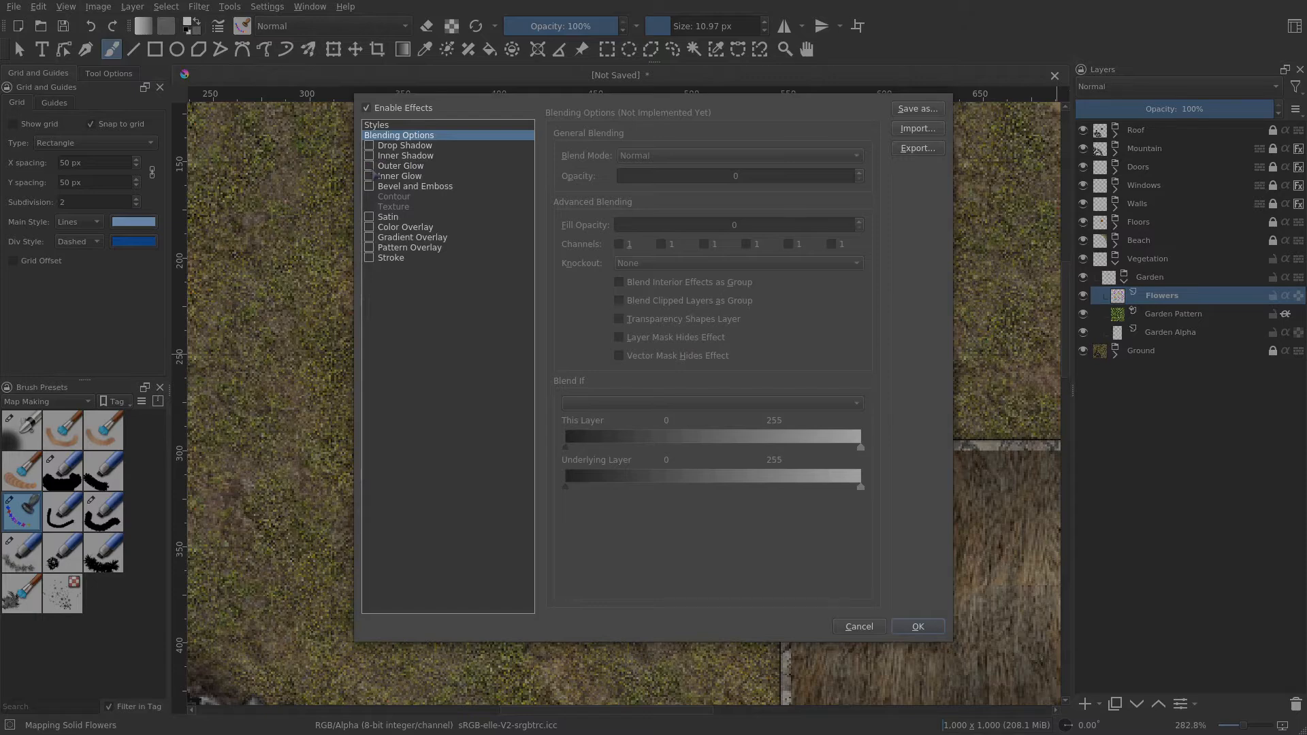
left_click(383, 188)
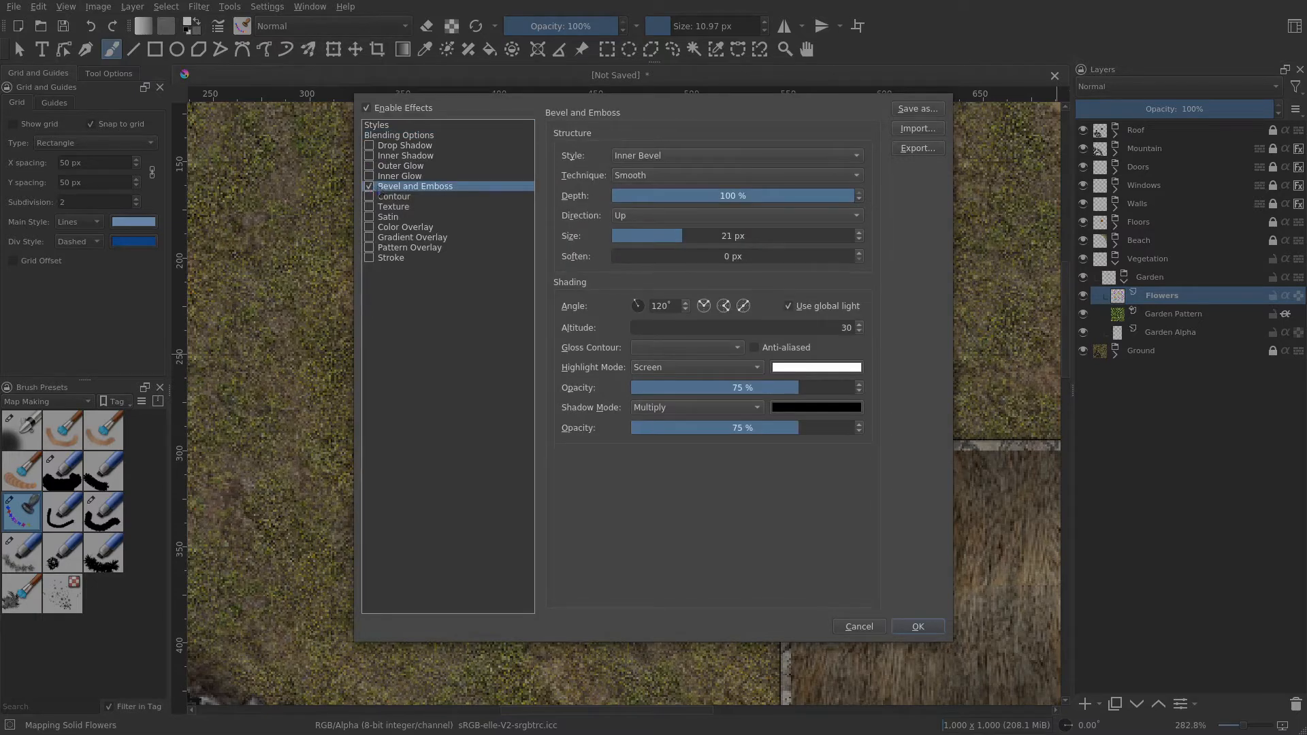
left_click_drag(691, 236, 634, 259)
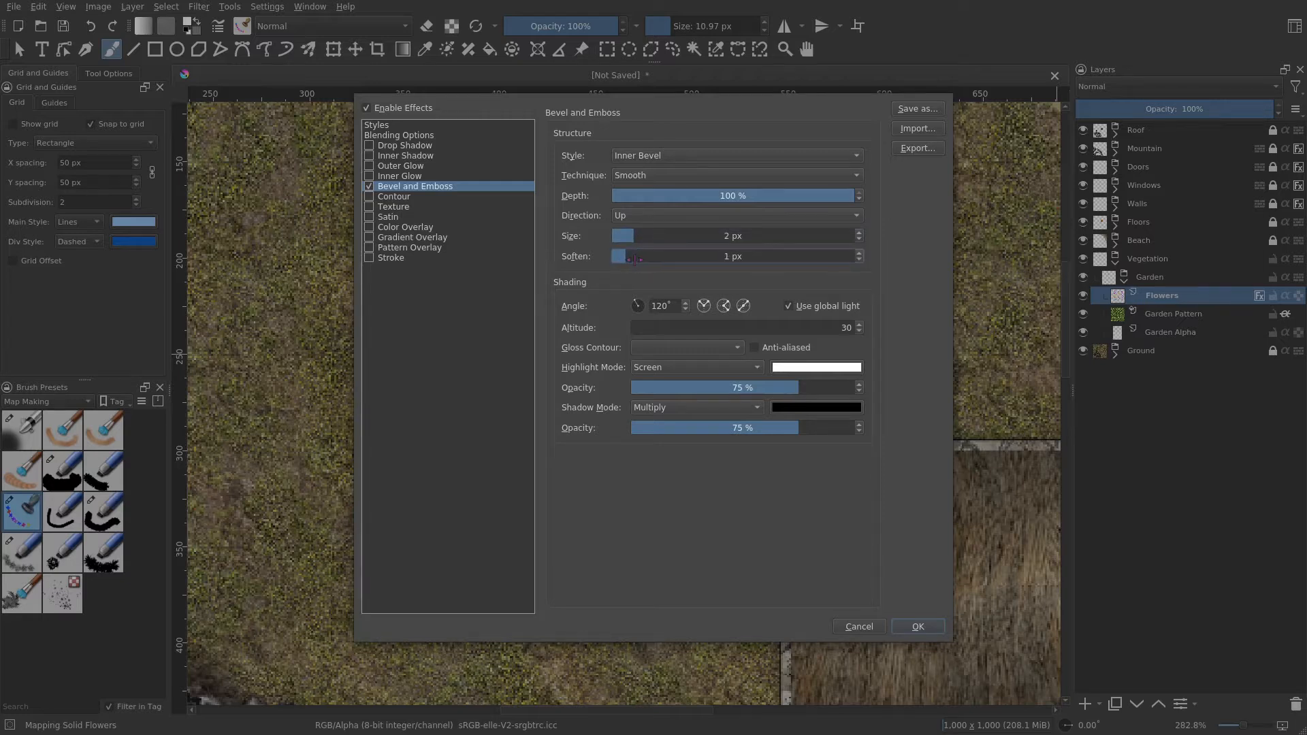
- Enable a 1 px Stroke effect in the Flowers layer style and apply it
left_click(384, 258)
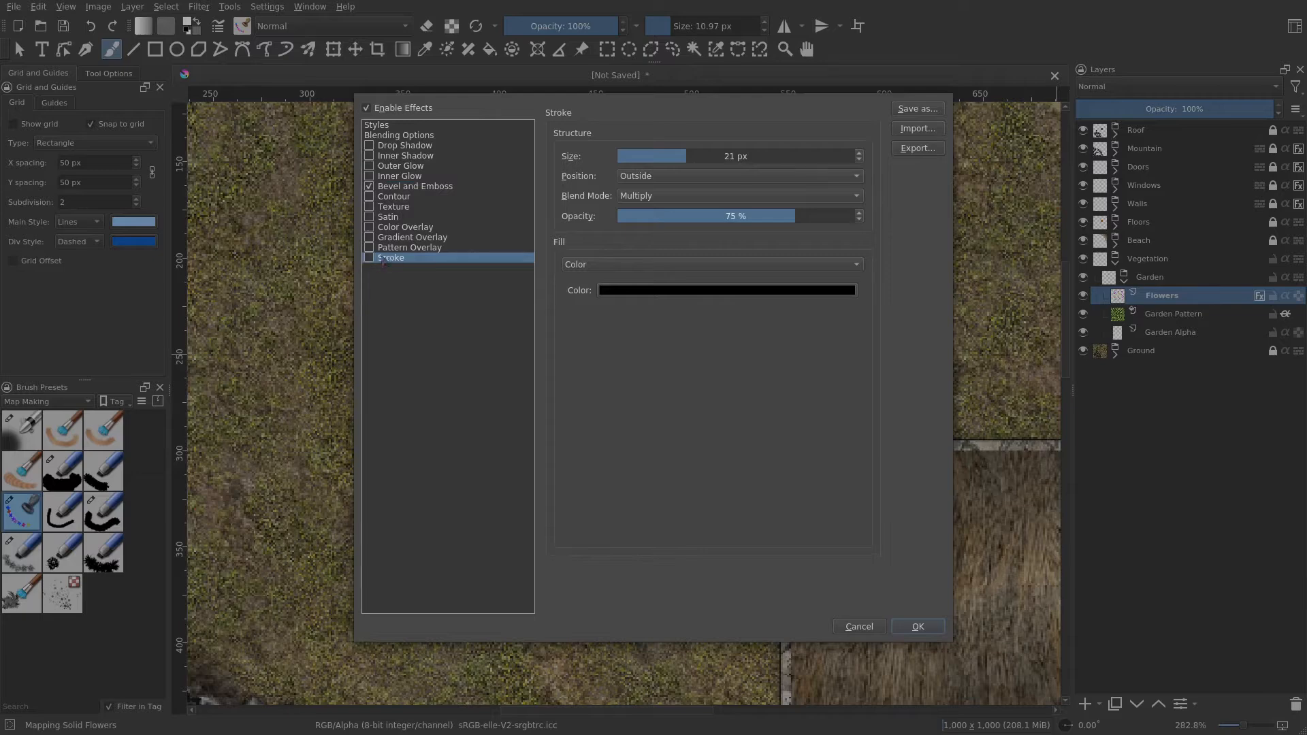
left_click_drag(644, 157, 628, 156)
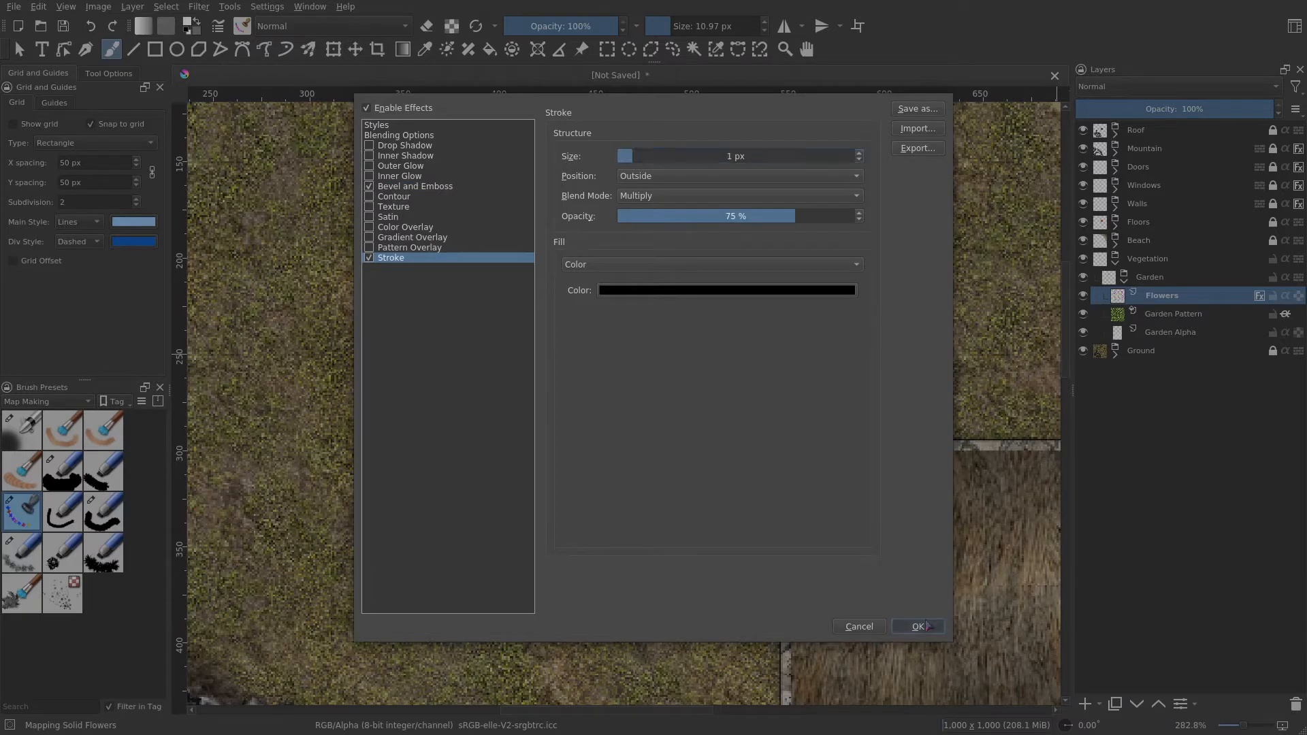
left_click(917, 625)
- Reopen the Flowers layer style and lower the Bevel and Emboss size slightly
scroll(676, 430, "up", 1)
scroll(676, 430, "up", 2)
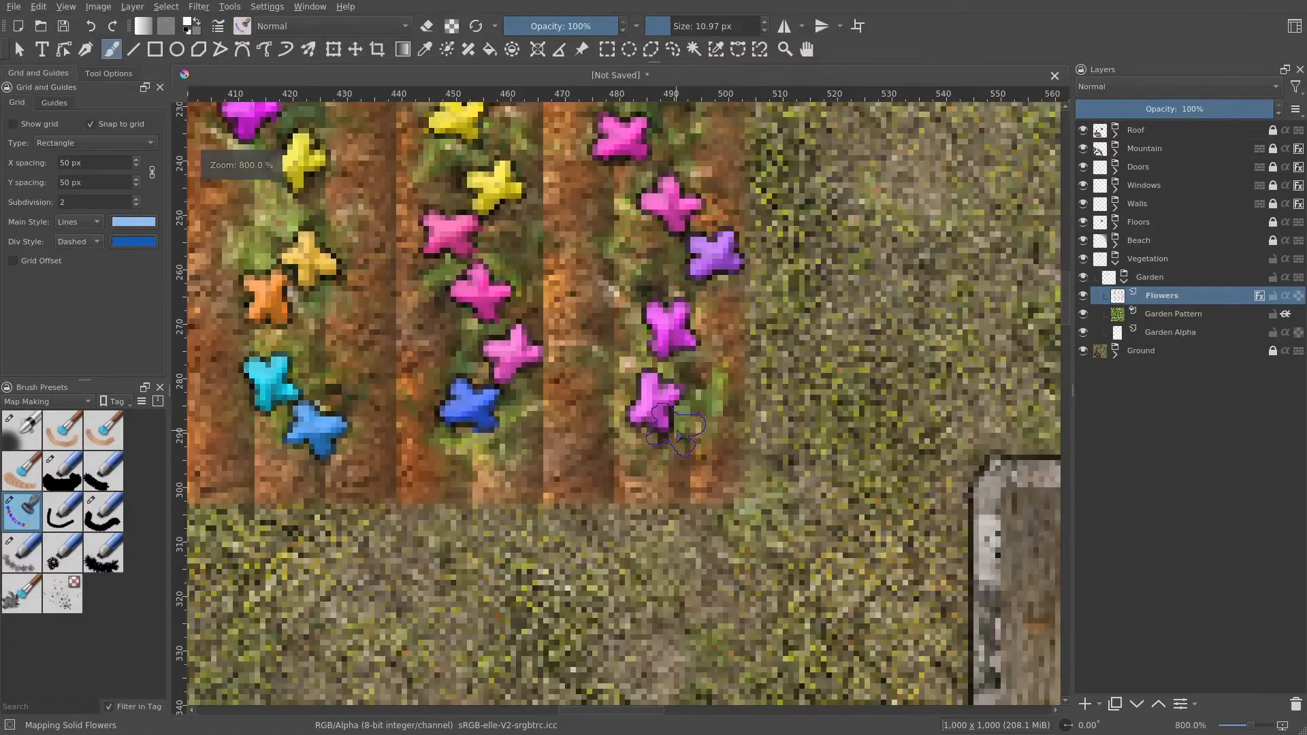
scroll(676, 430, "down", 2)
right_click(1124, 295)
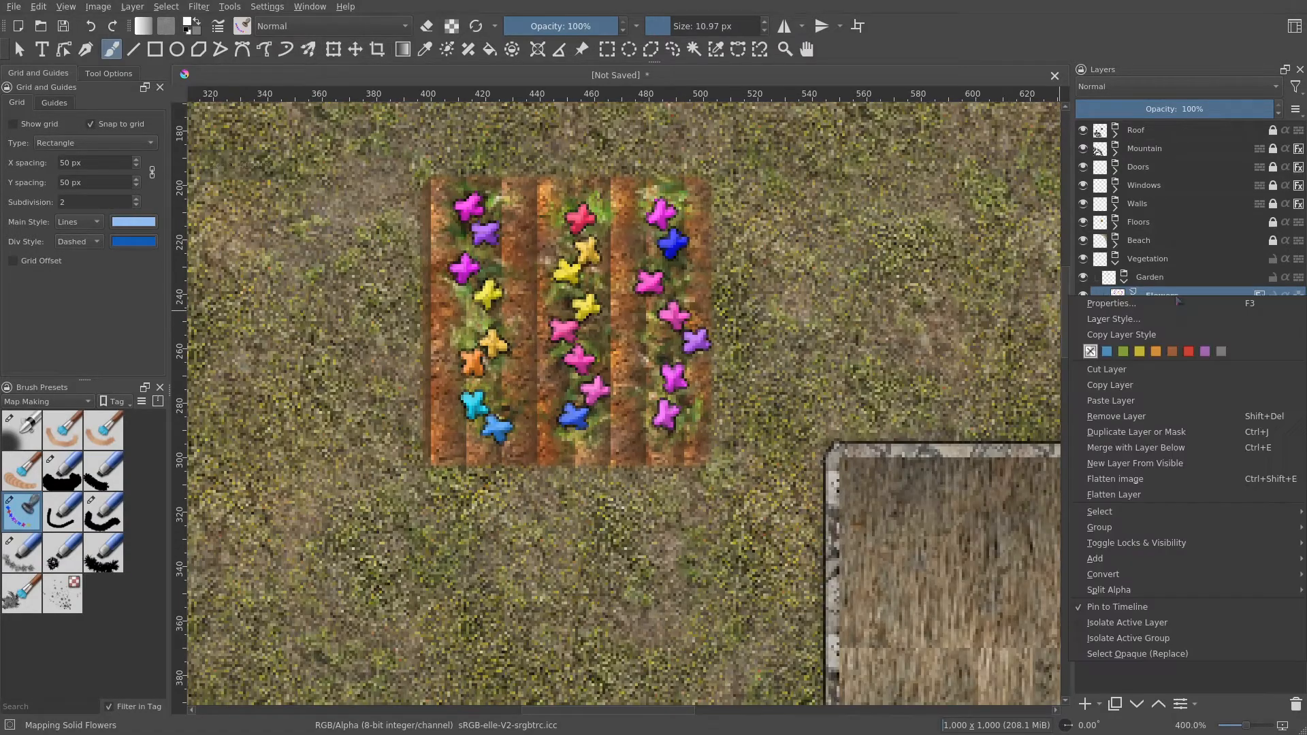
left_click(1140, 320)
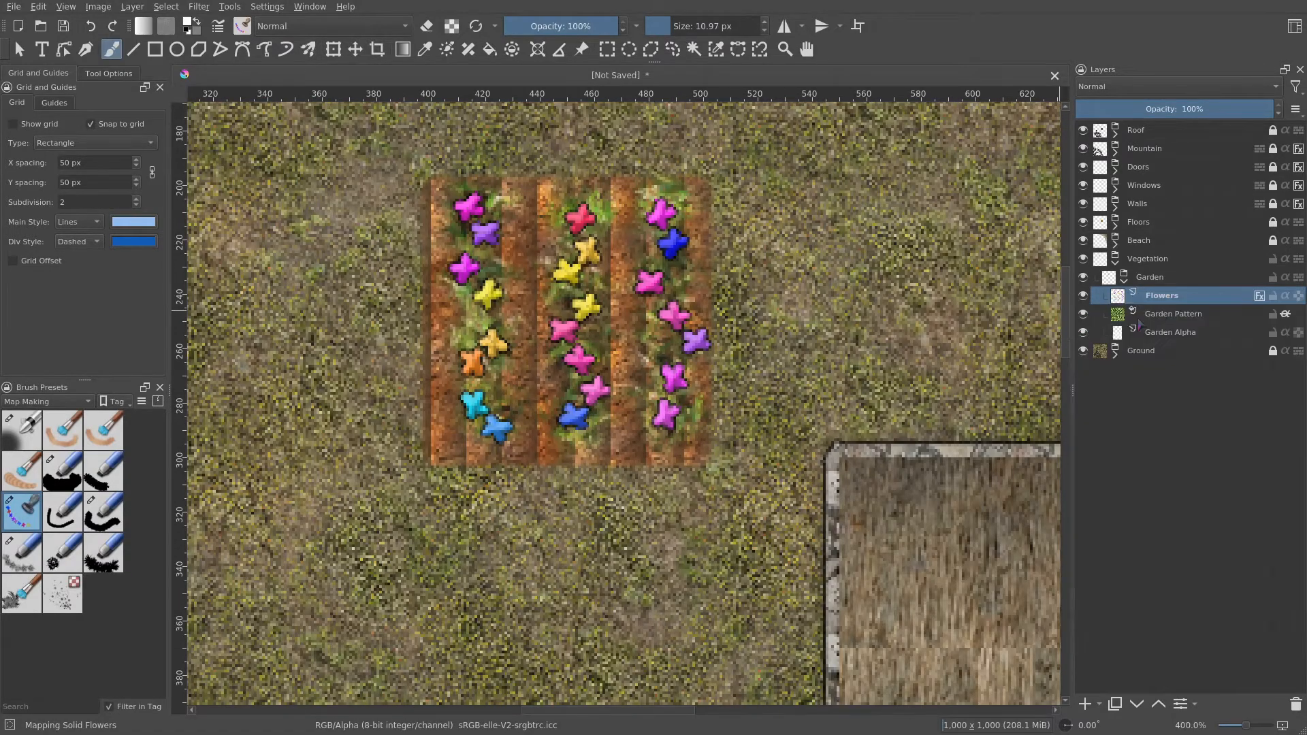
left_click(407, 186)
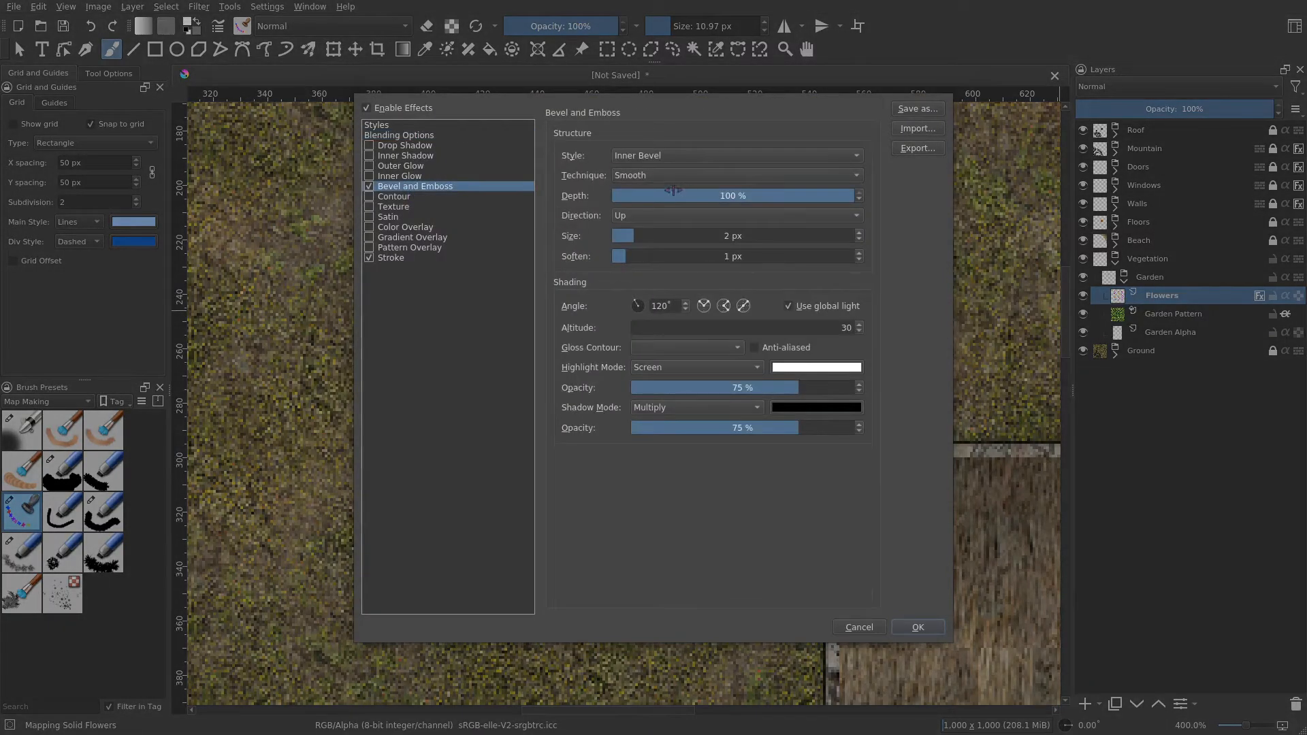
left_click(860, 240)
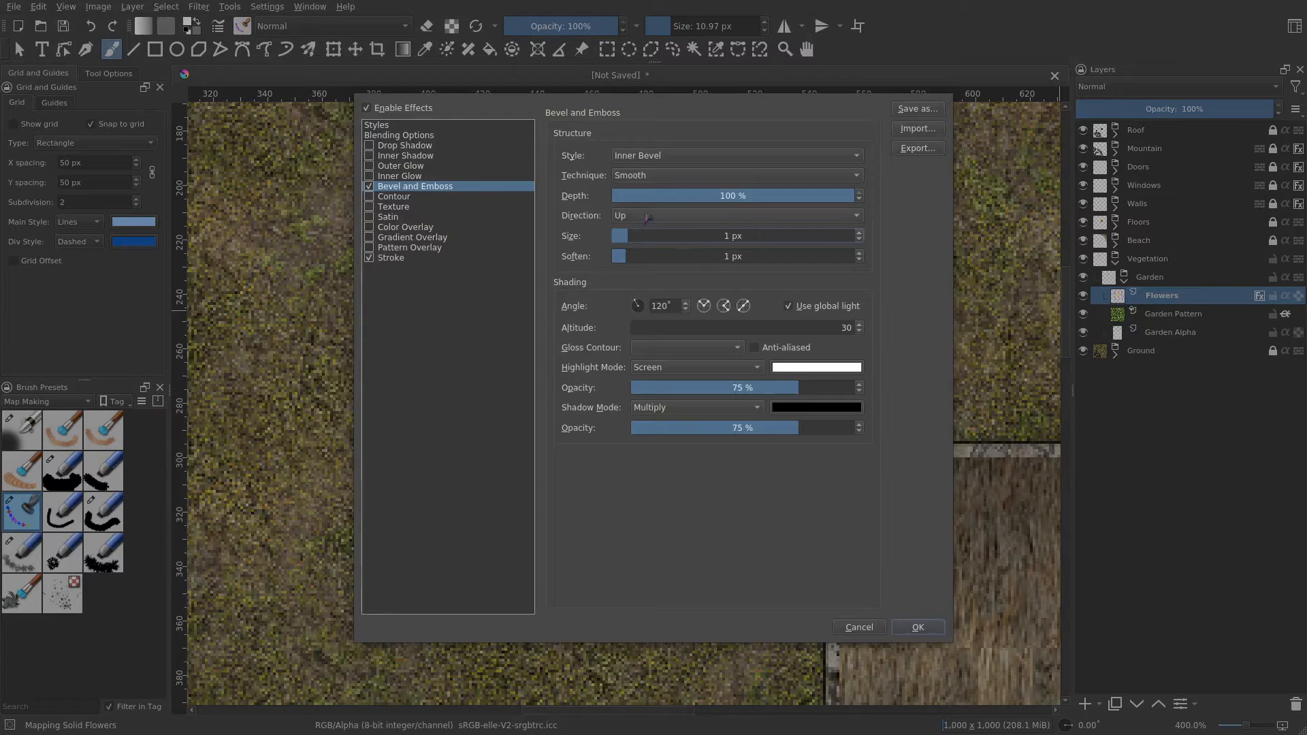
left_click(918, 627)
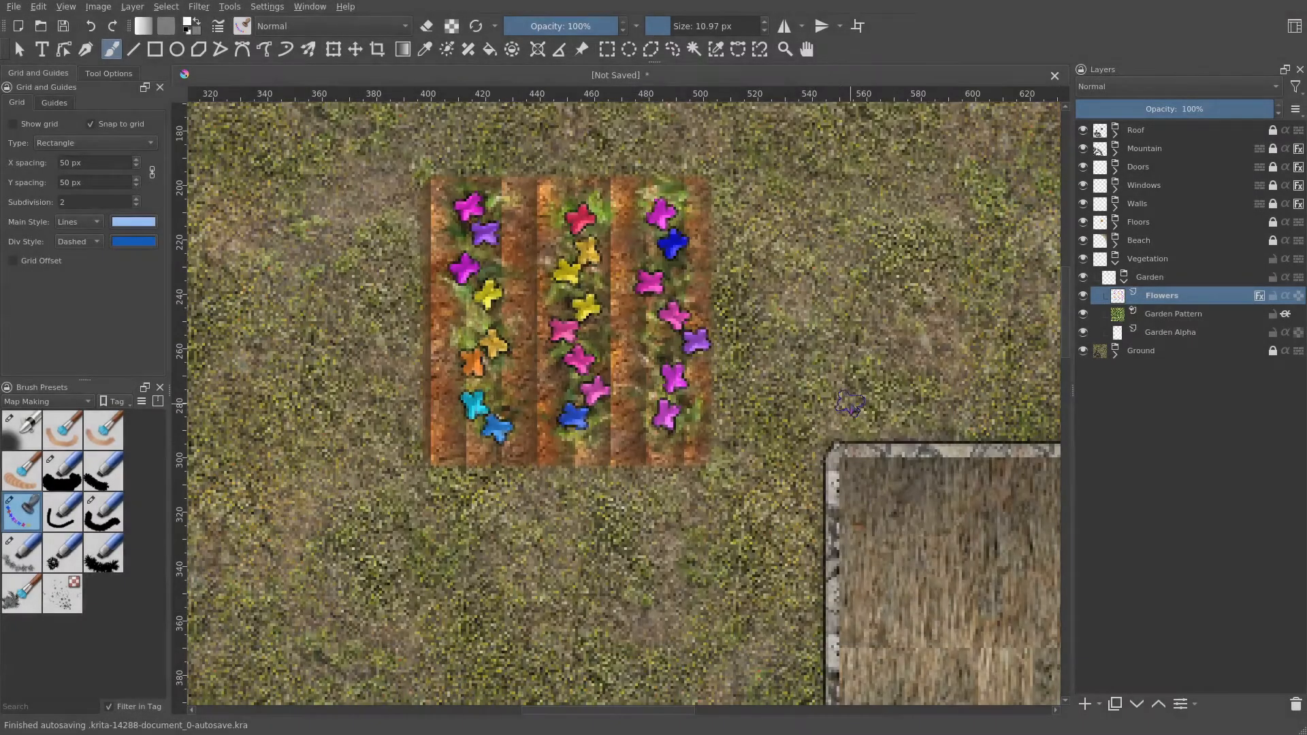
scroll(850, 403, "down", 6)
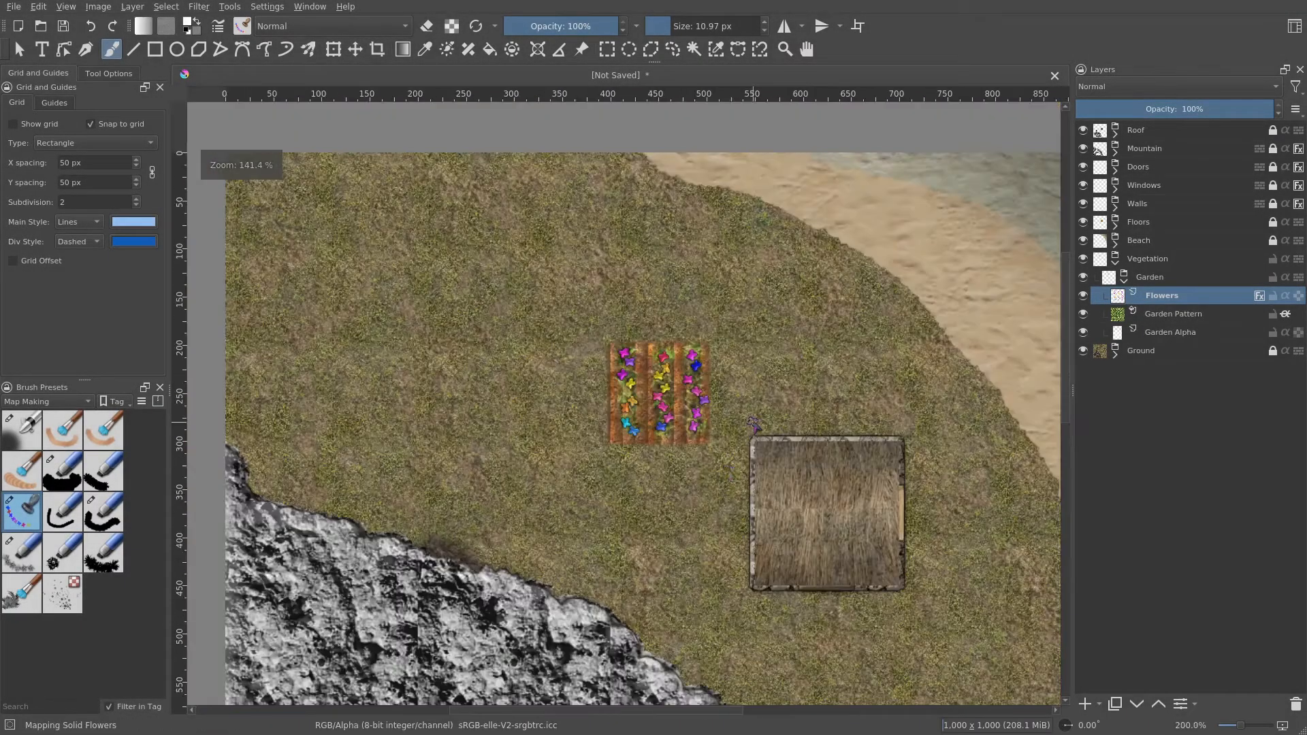
scroll(753, 423, "up", 3)
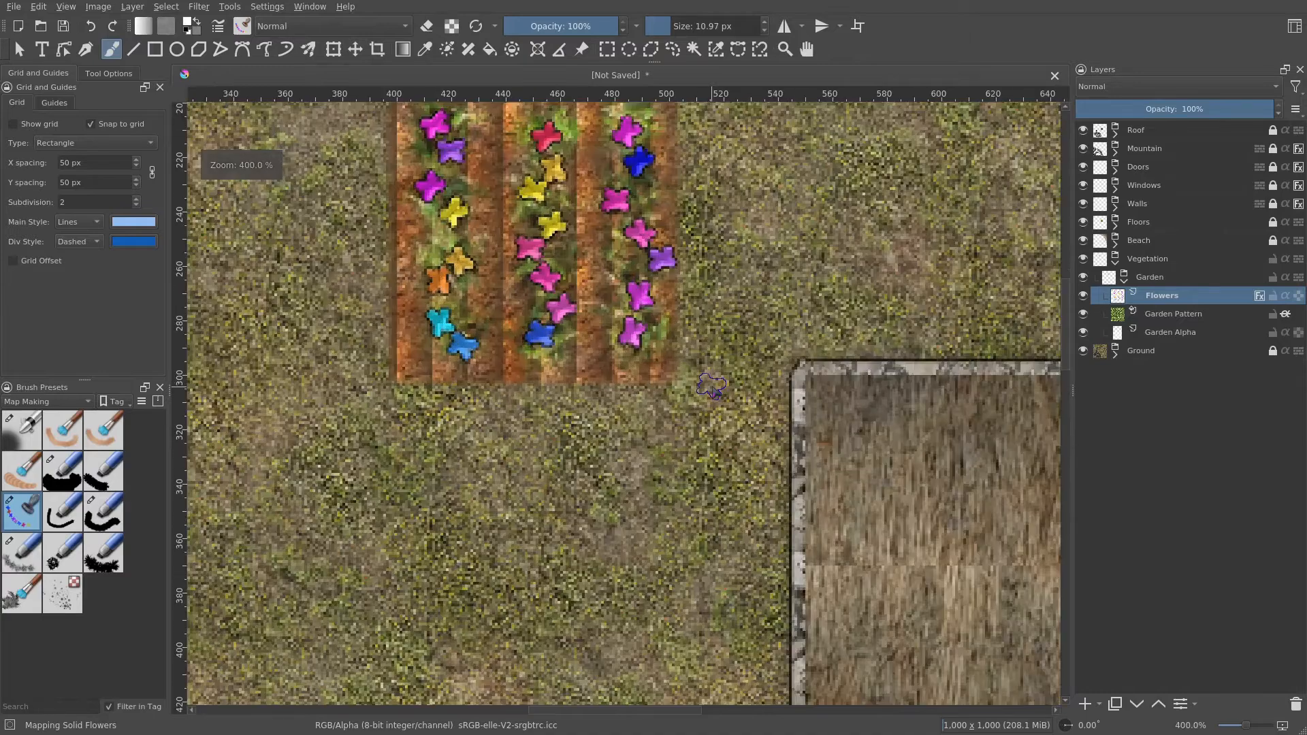
- Change the Stroke position in the Flowers layer style to Center and apply it
left_click_drag(701, 354, 729, 390)
left_click_drag(885, 357, 777, 390)
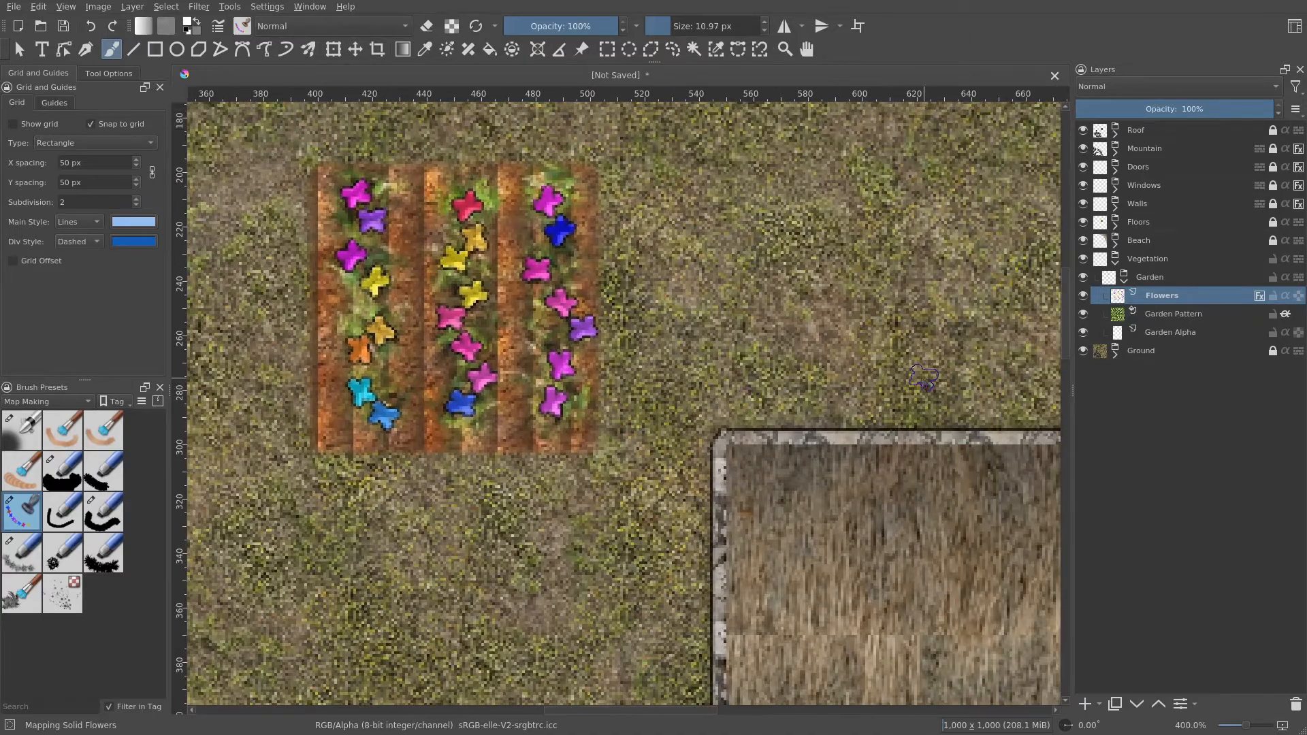
left_click_drag(924, 378, 883, 385)
right_click(1181, 277)
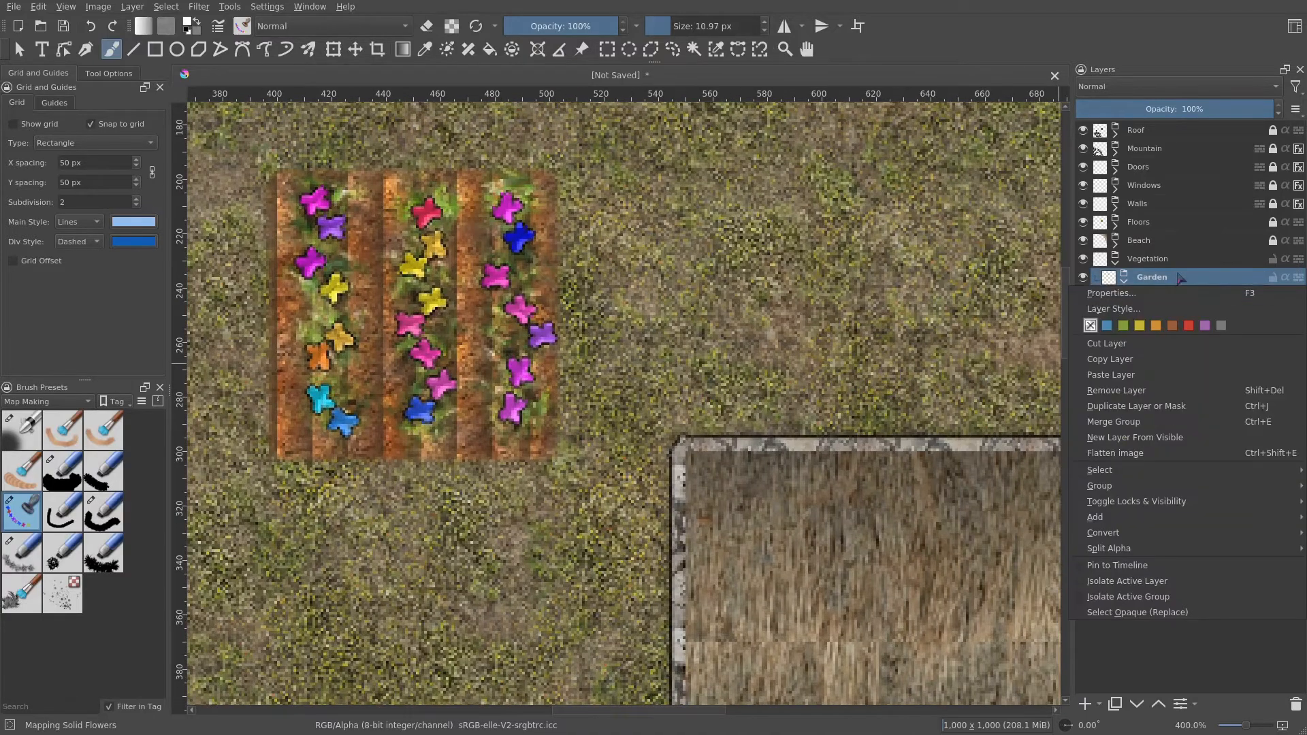
right_click(1154, 297)
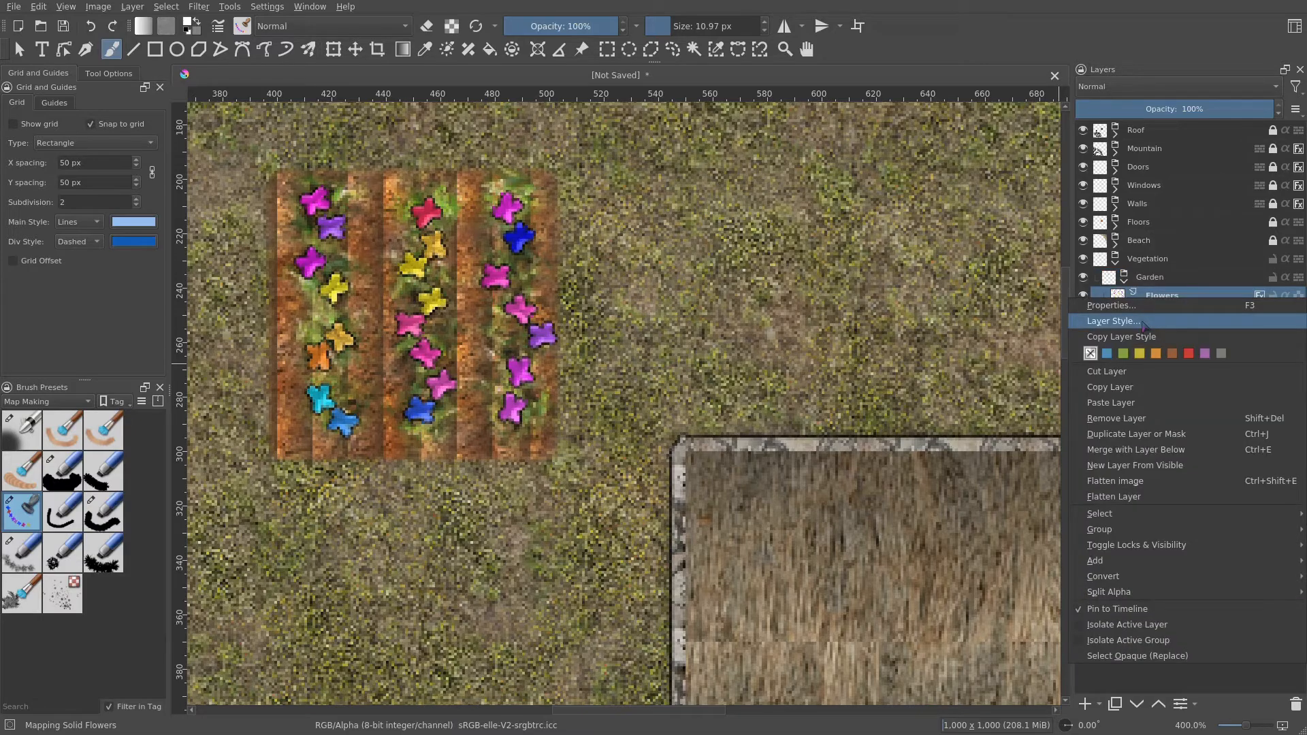
left_click(1114, 321)
left_click(401, 257)
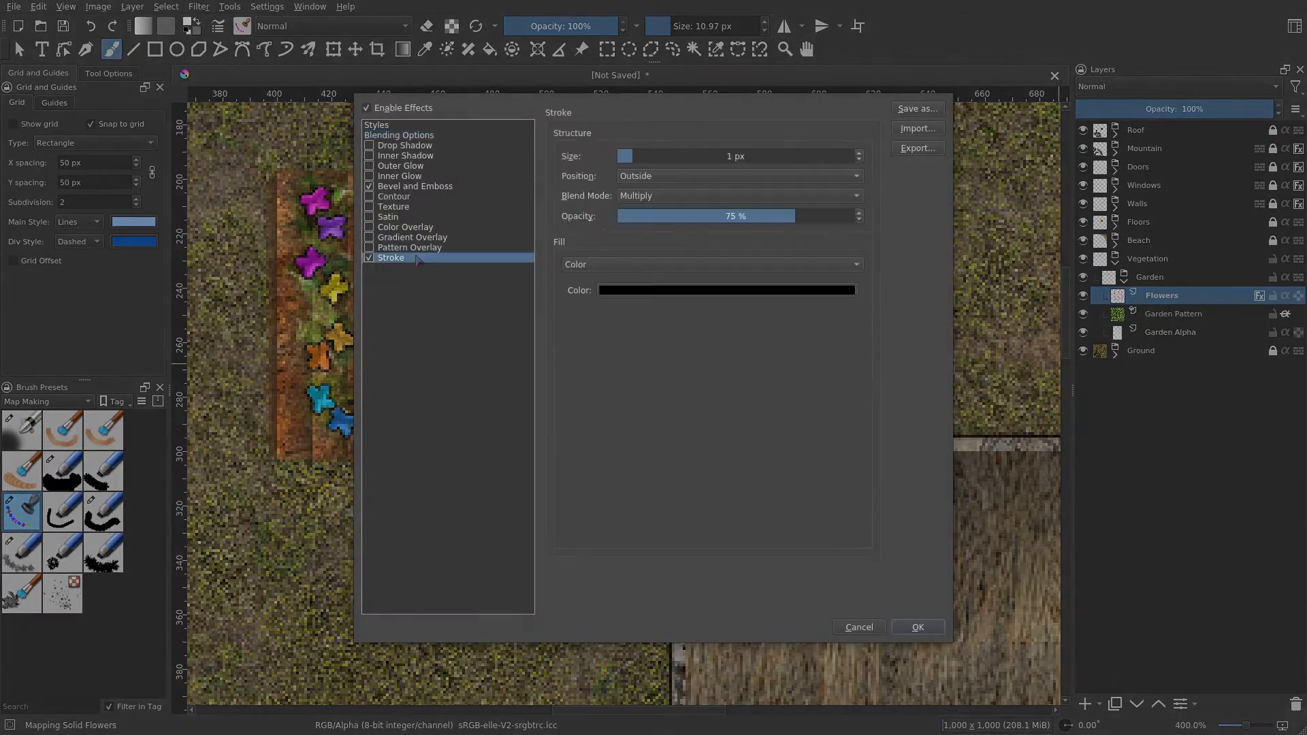
left_click(681, 177)
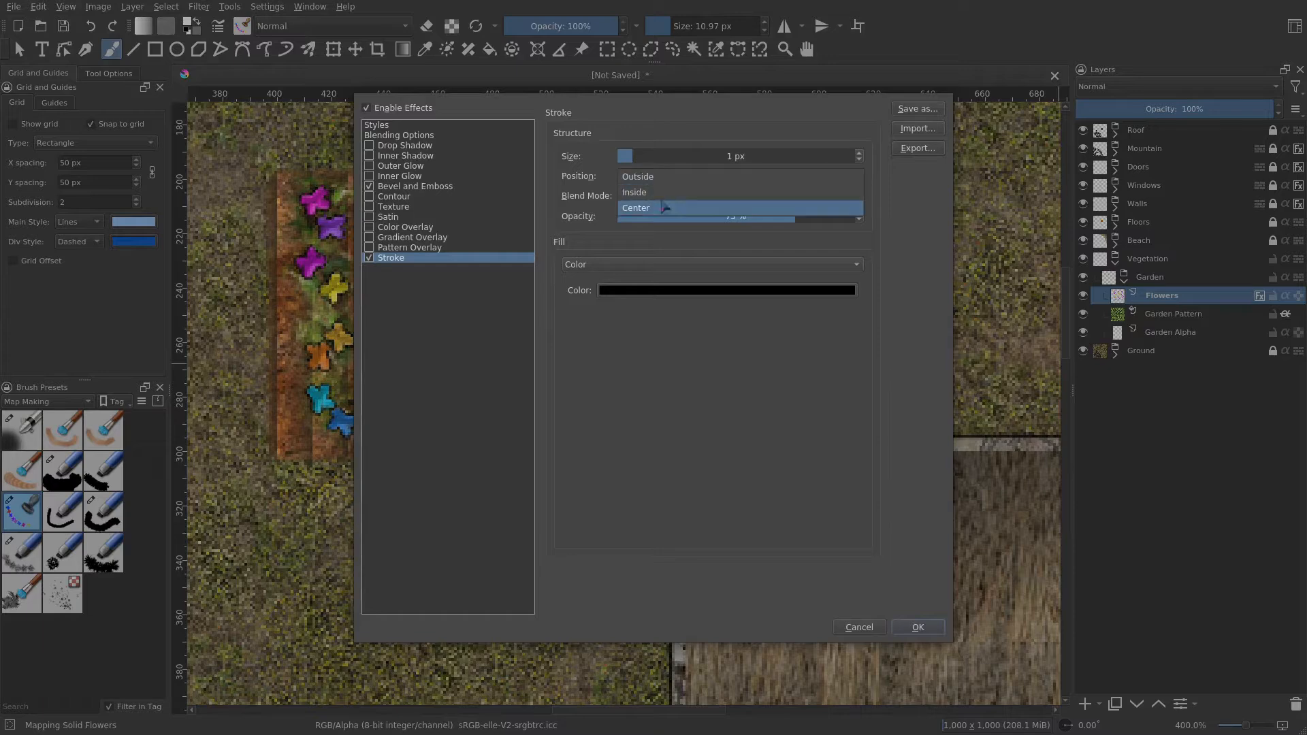
left_click(661, 212)
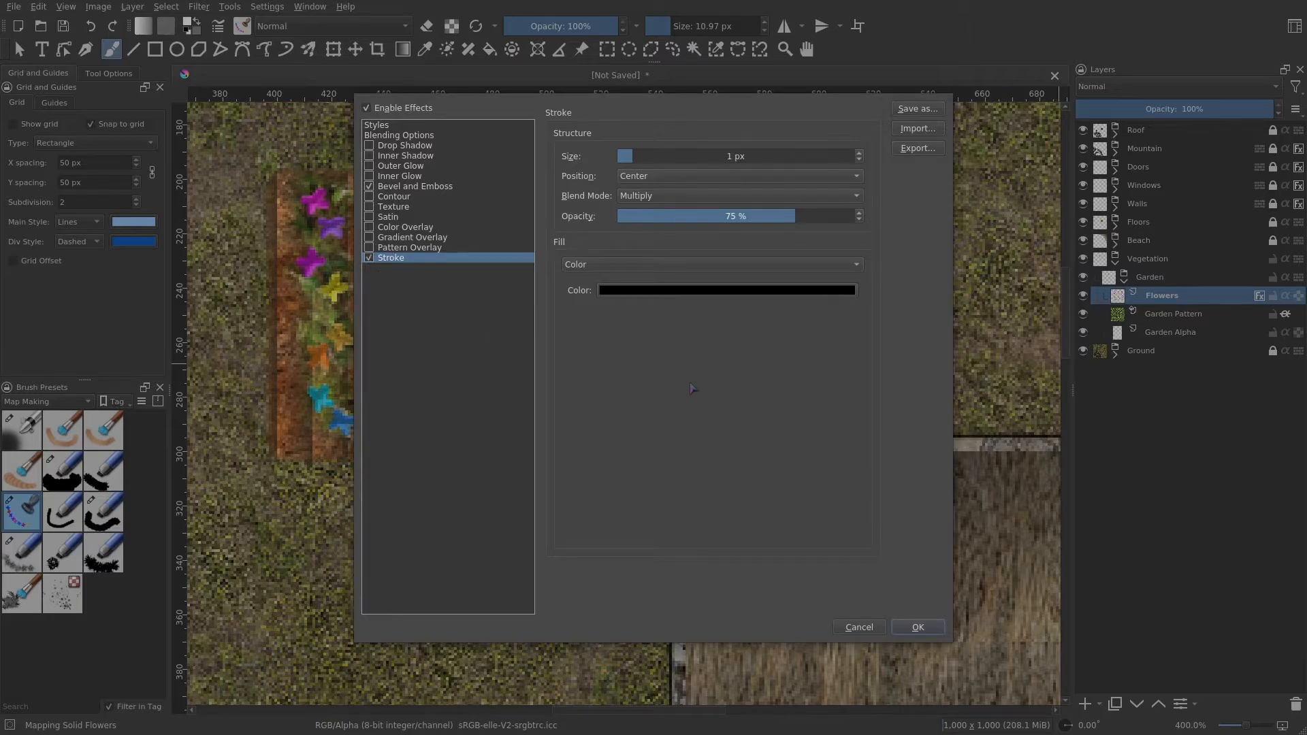
left_click(918, 627)
- Add a new group layer named Bushes inside the Vegetation group
scroll(672, 328, "down", 3)
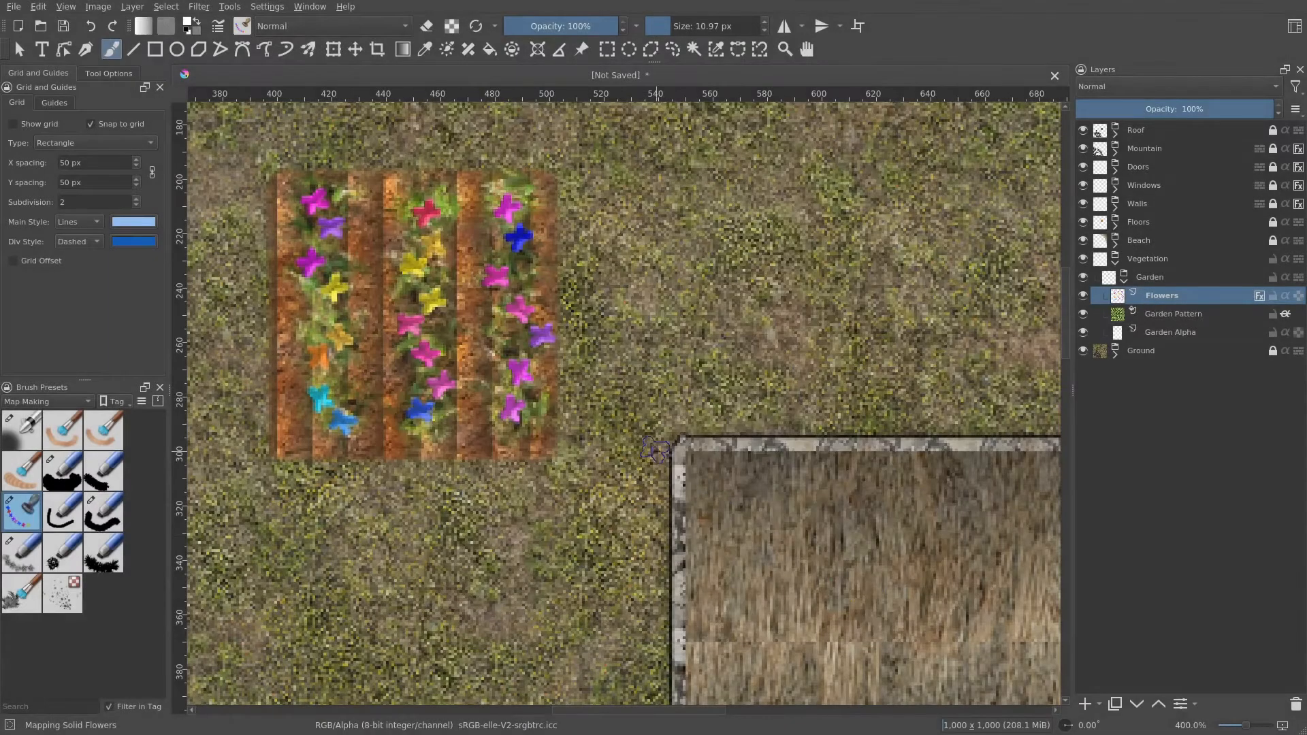
scroll(672, 328, "down", 1)
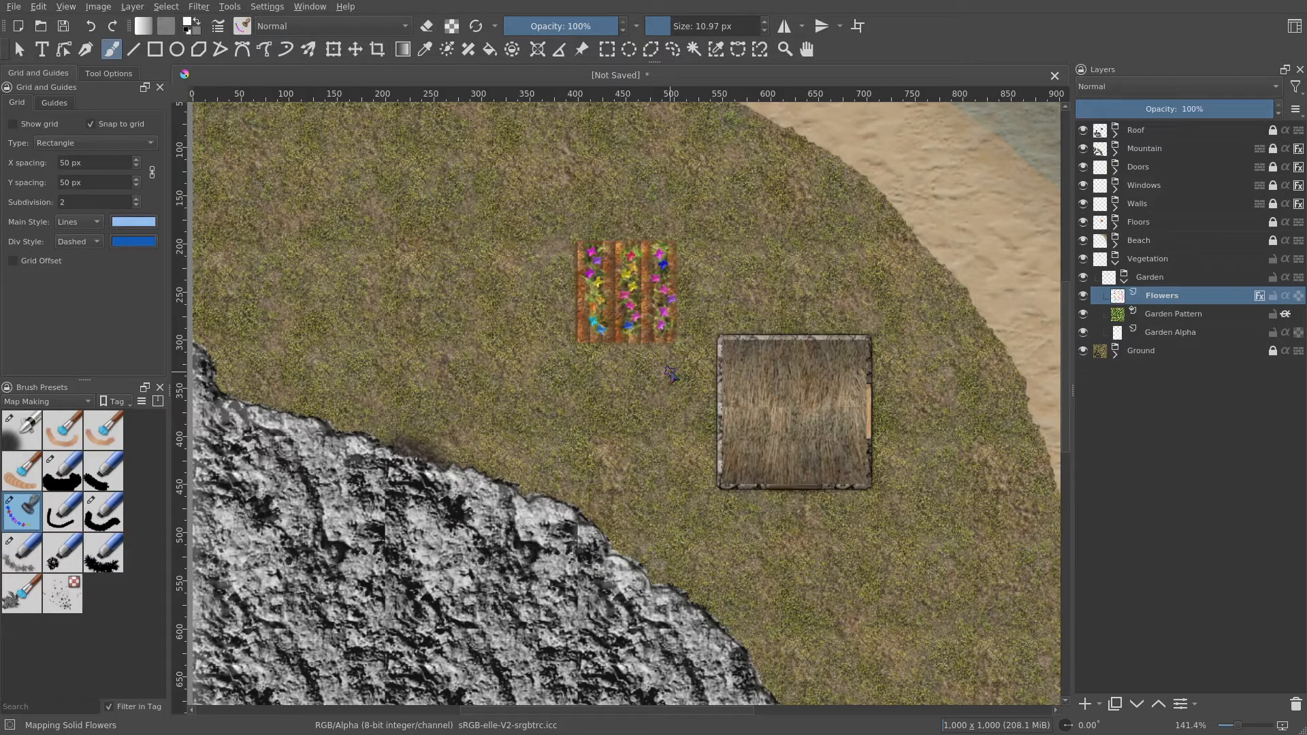
scroll(671, 374, "down", 1)
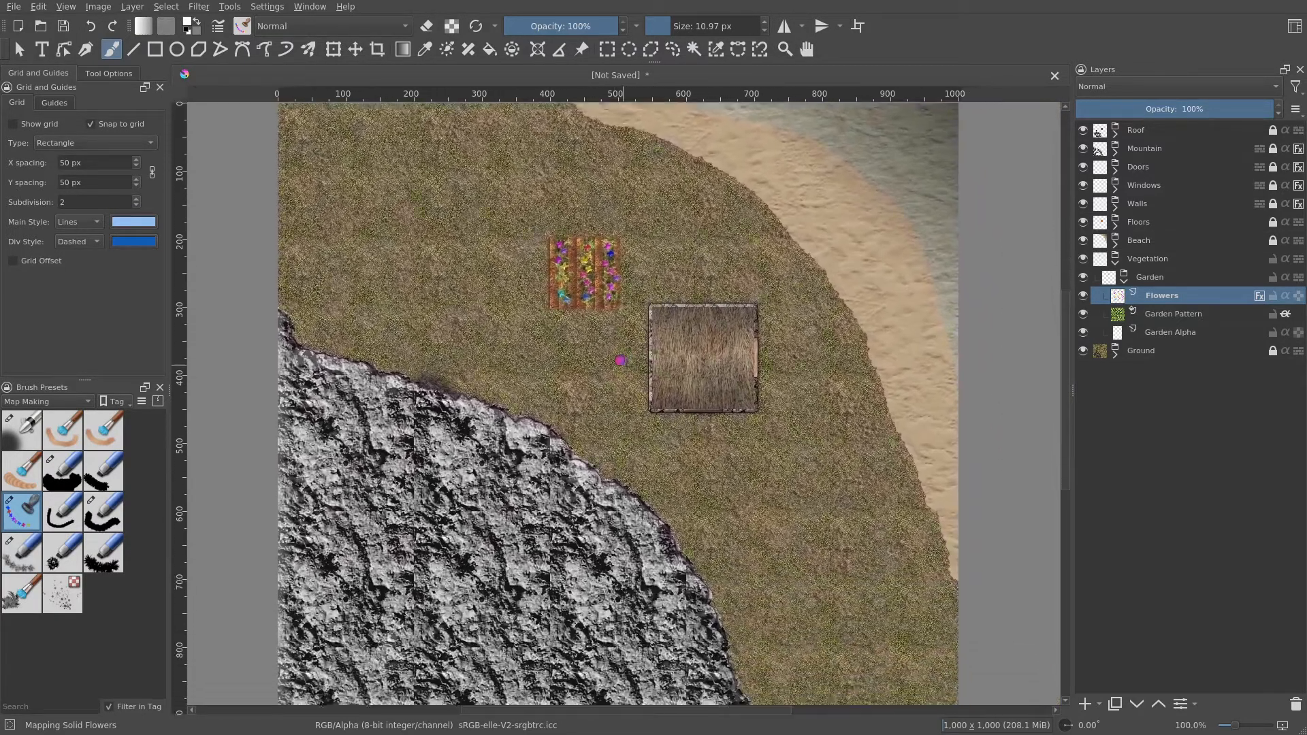
left_click_drag(620, 361, 556, 342)
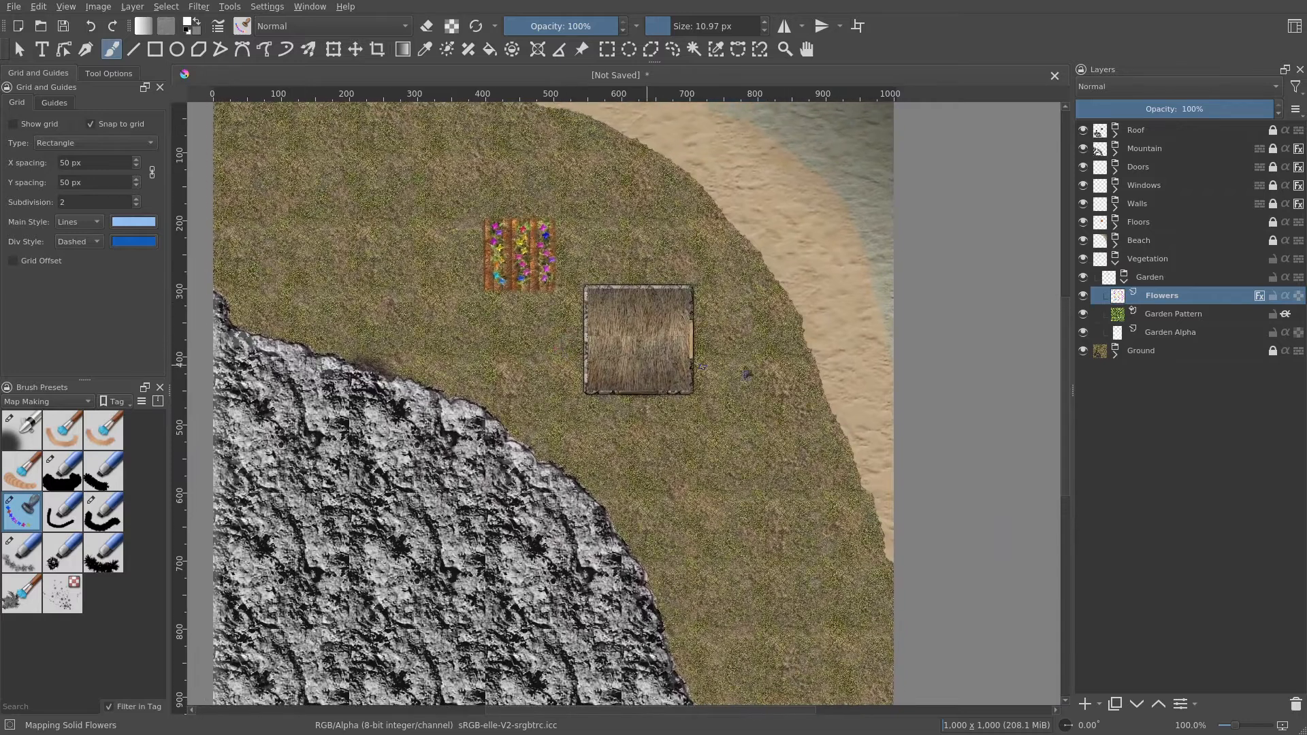
left_click(1125, 283)
left_click(1149, 259)
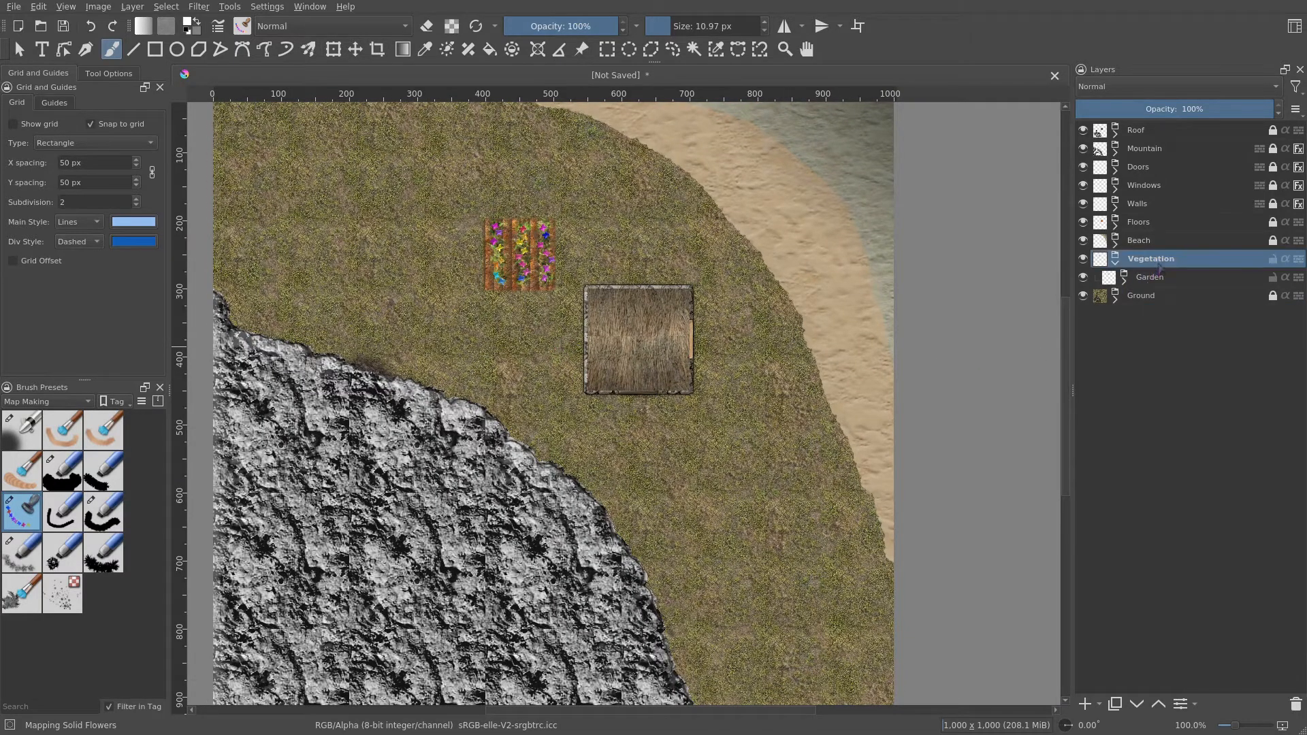
left_click(1100, 704)
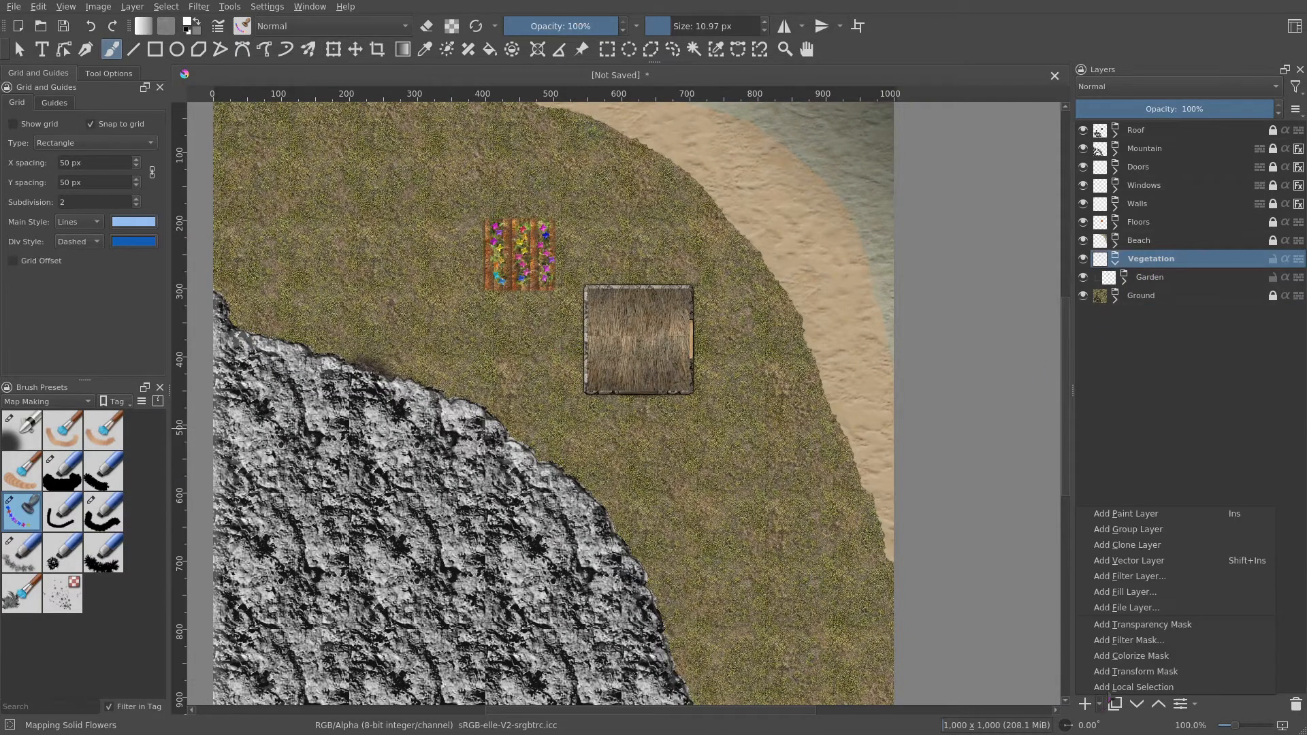
left_click(1151, 533)
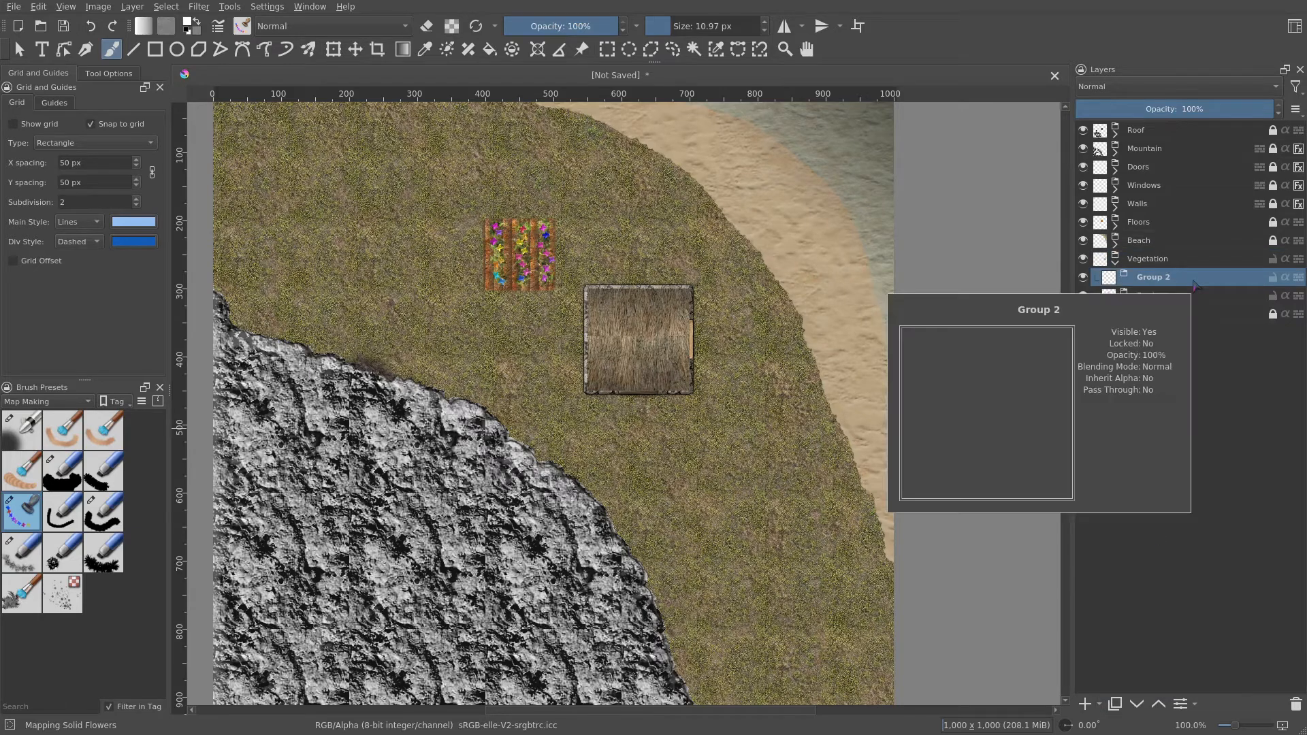
double_click(1193, 280)
type("B")
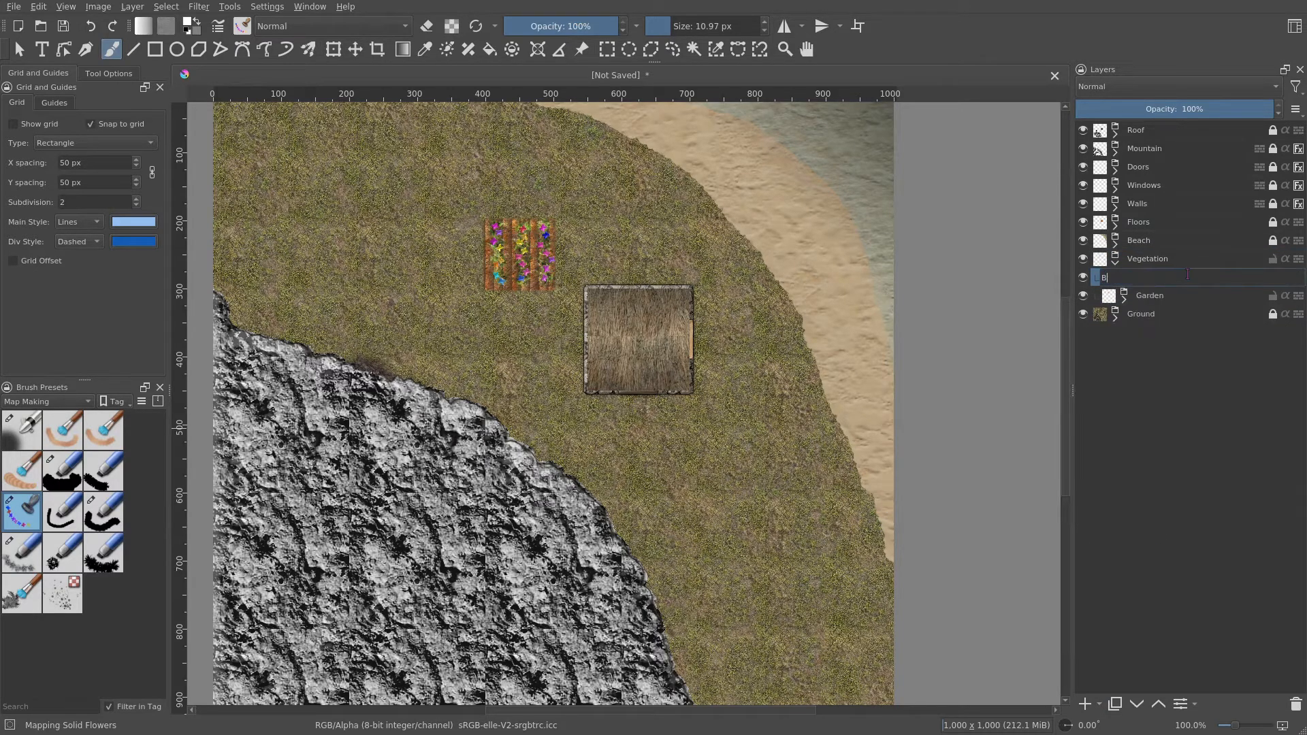
type("ushes")
key("Return")
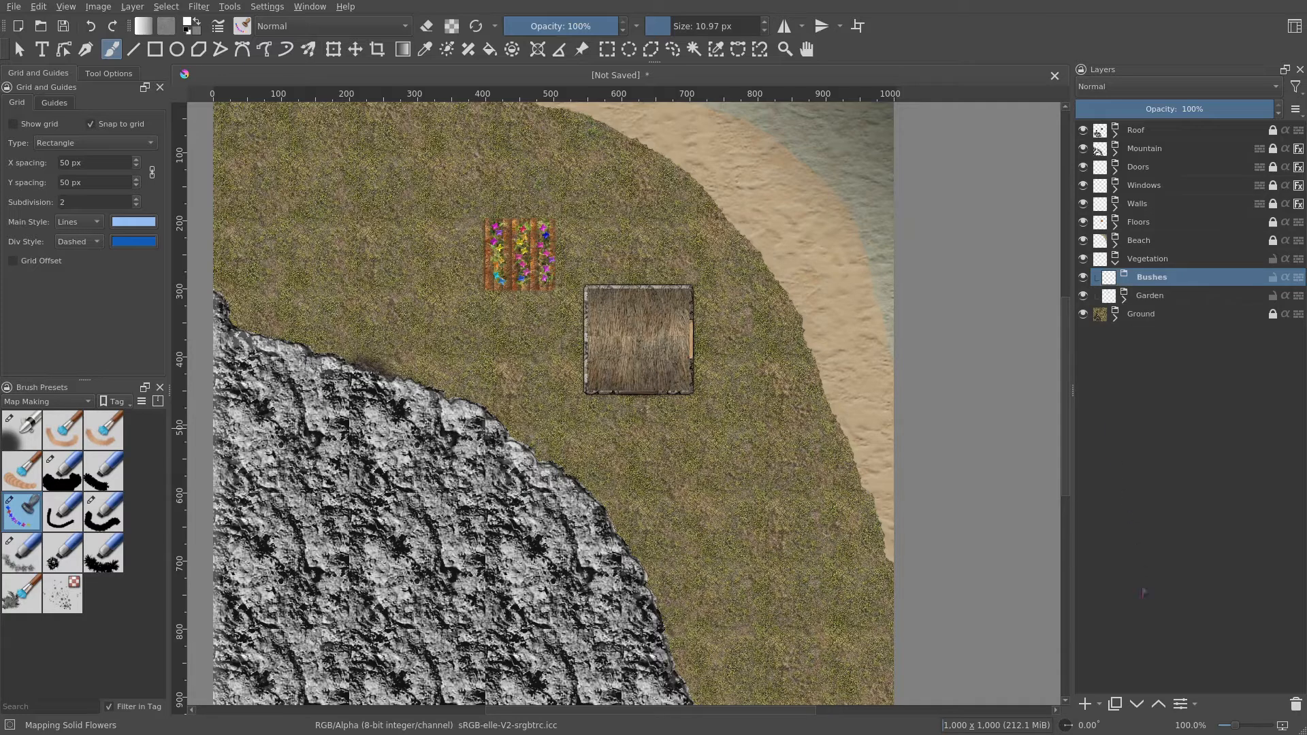
- Add a paint layer inside Bushes and name it Bushes Alpha
left_click(1100, 705)
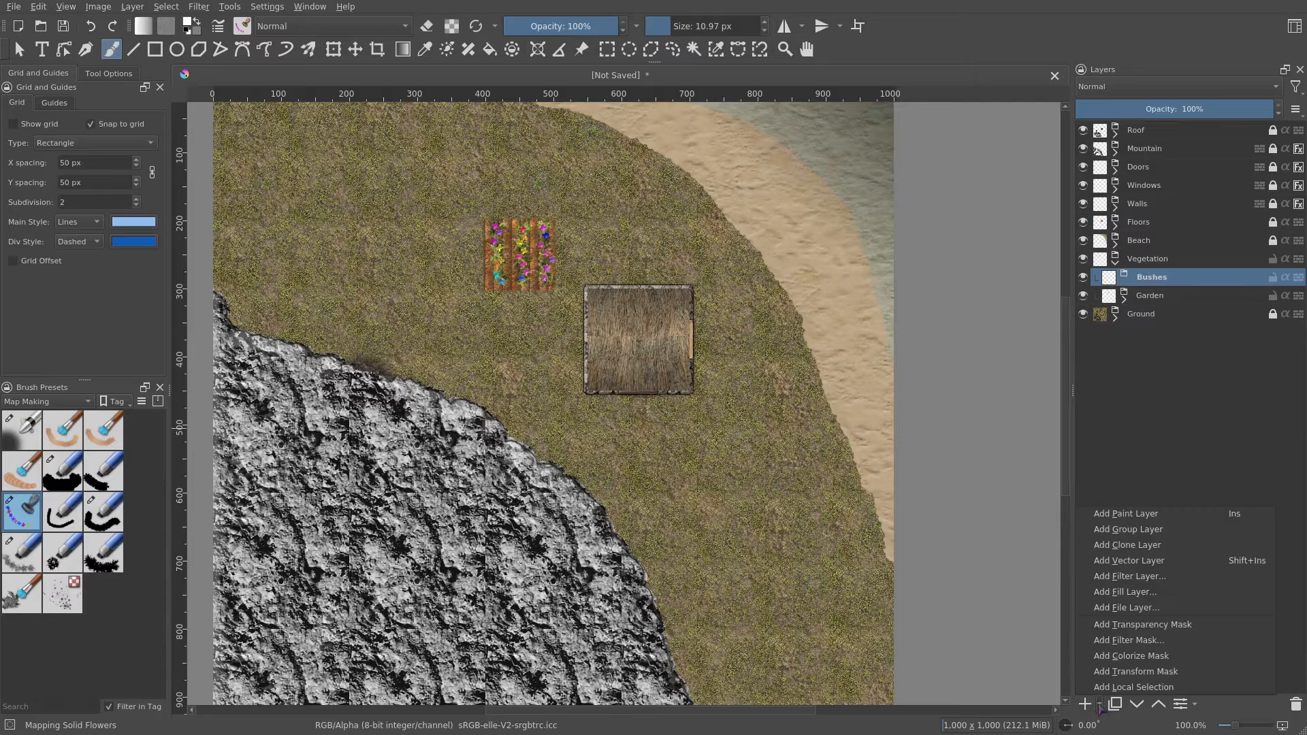
left_click(1187, 522)
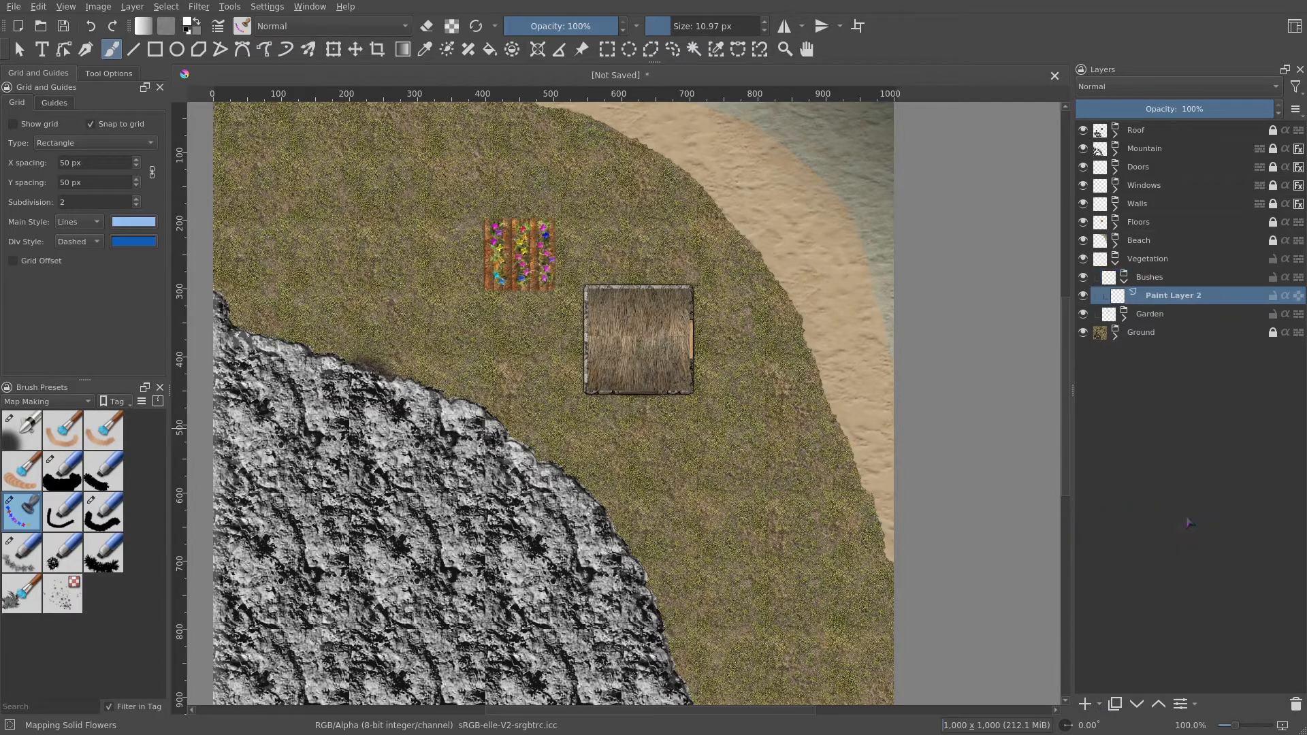
double_click(1192, 298)
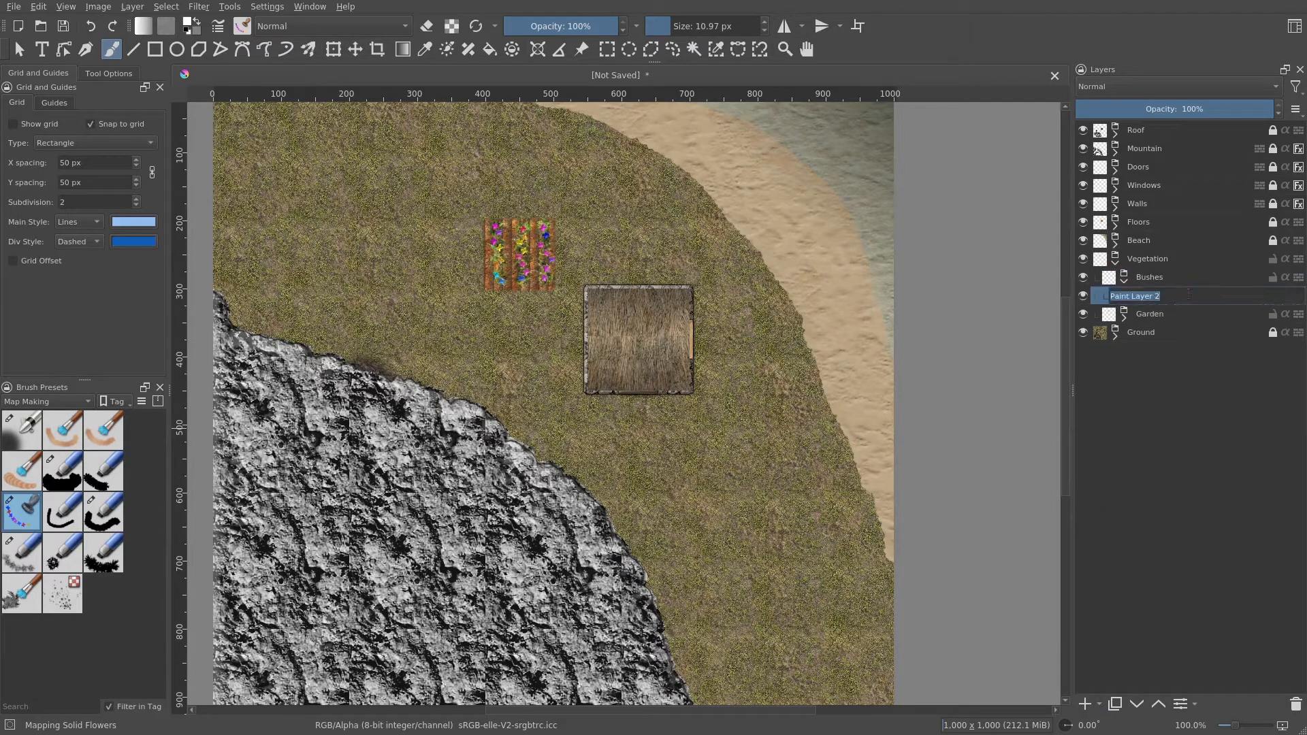
type("Bushes Alpha")
key("Return")
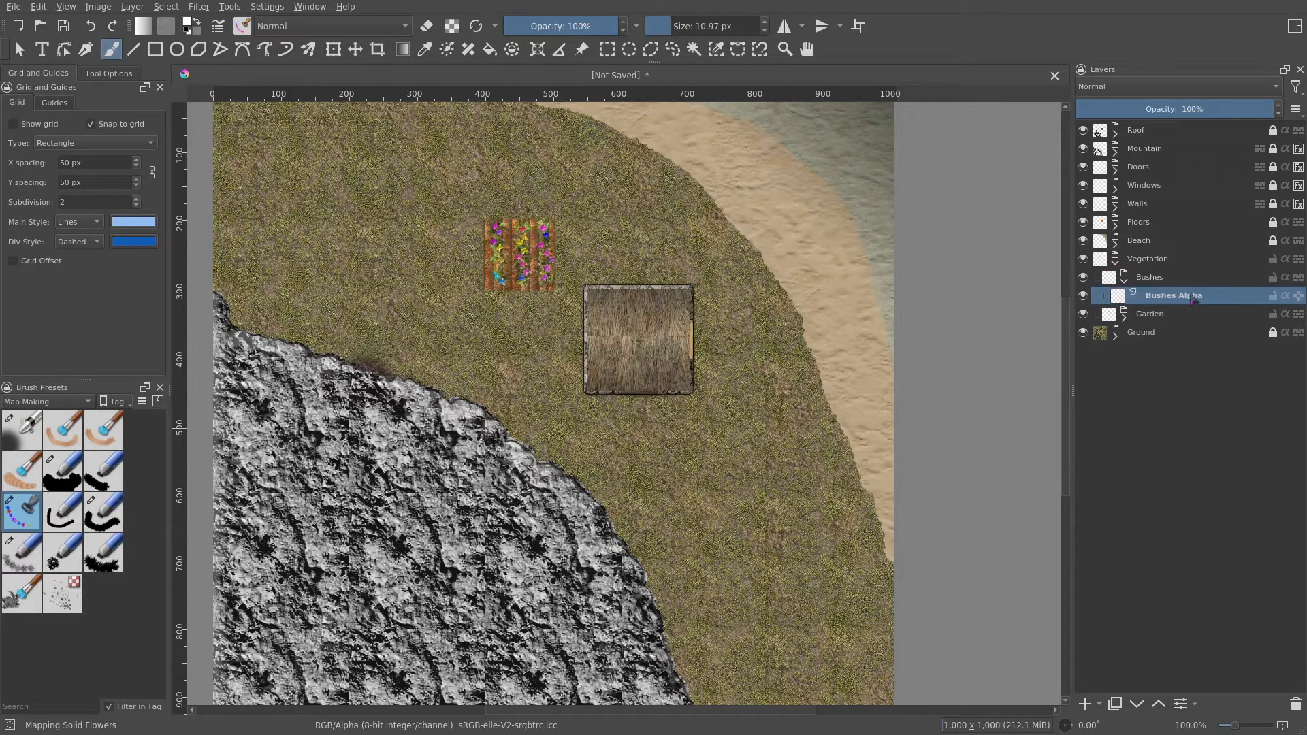
- Add a pattern fill layer using the rpg_grass_succulent pattern above Bushes Alpha
left_click(1101, 712)
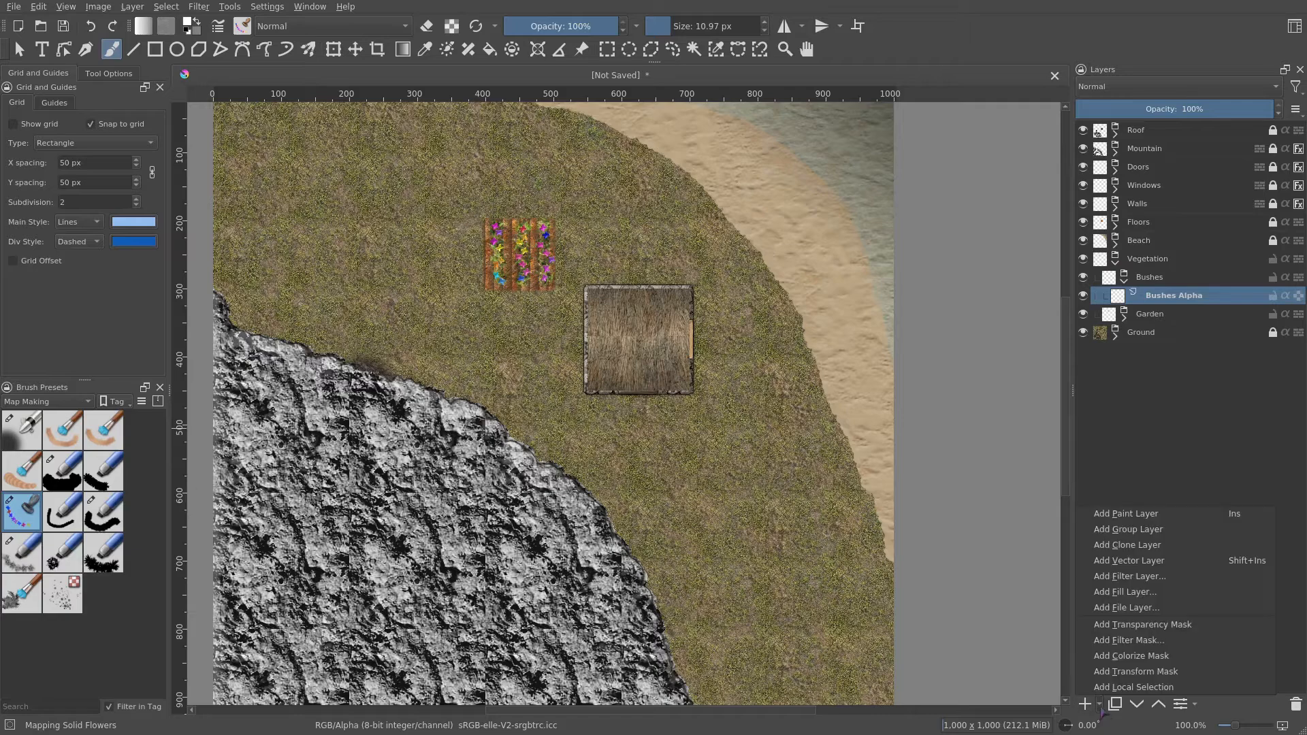
left_click(1150, 589)
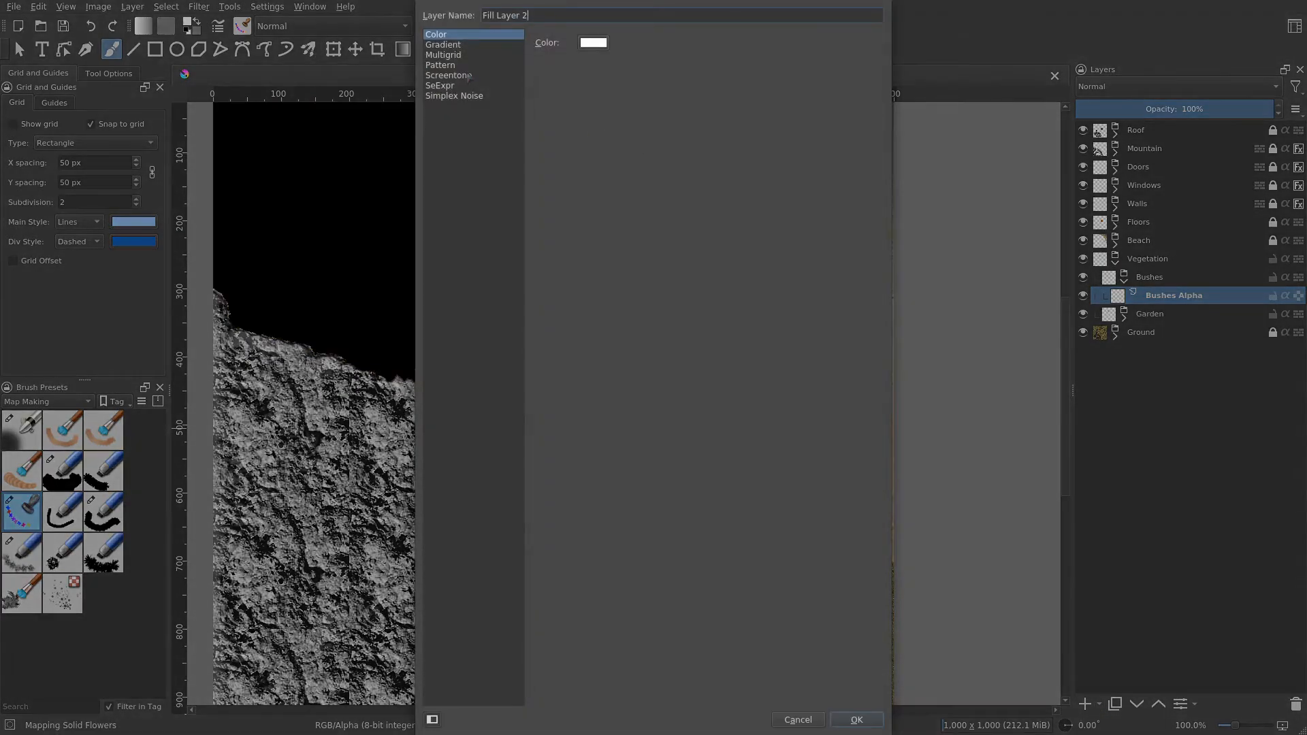
left_click(453, 65)
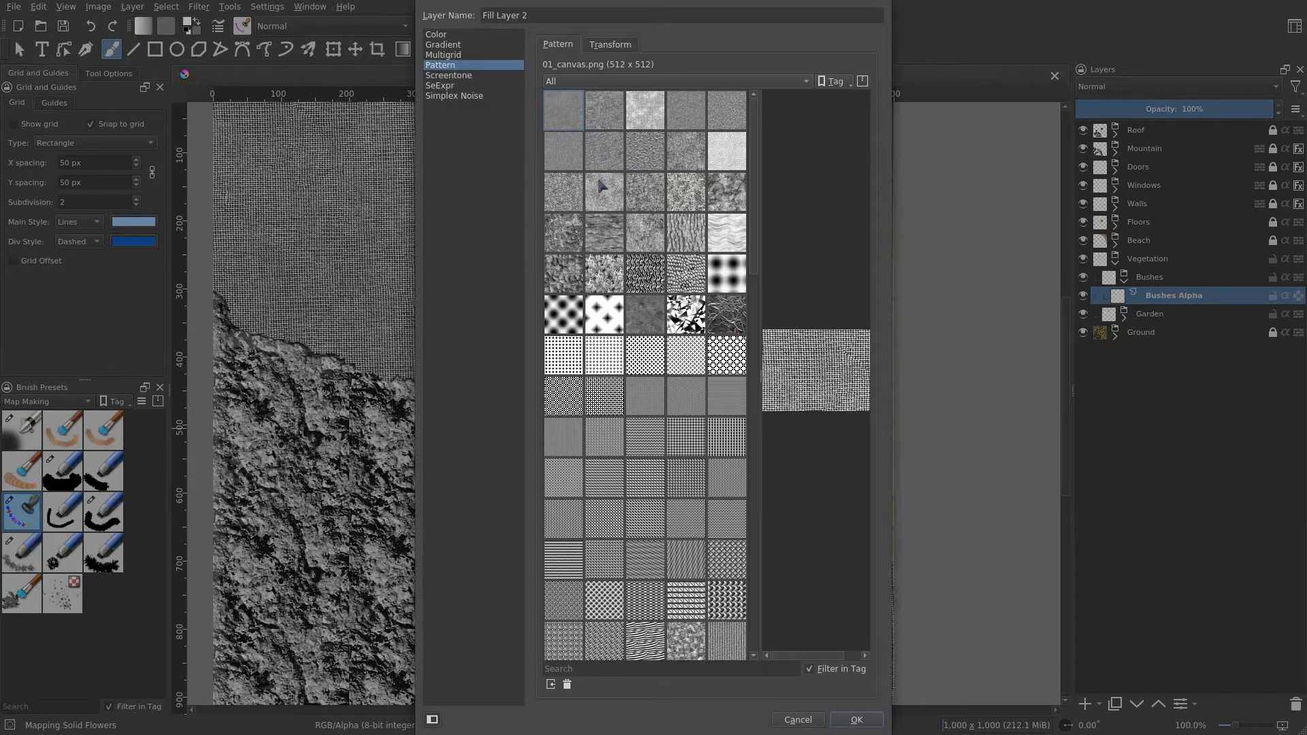
scroll(647, 371, "down", 4)
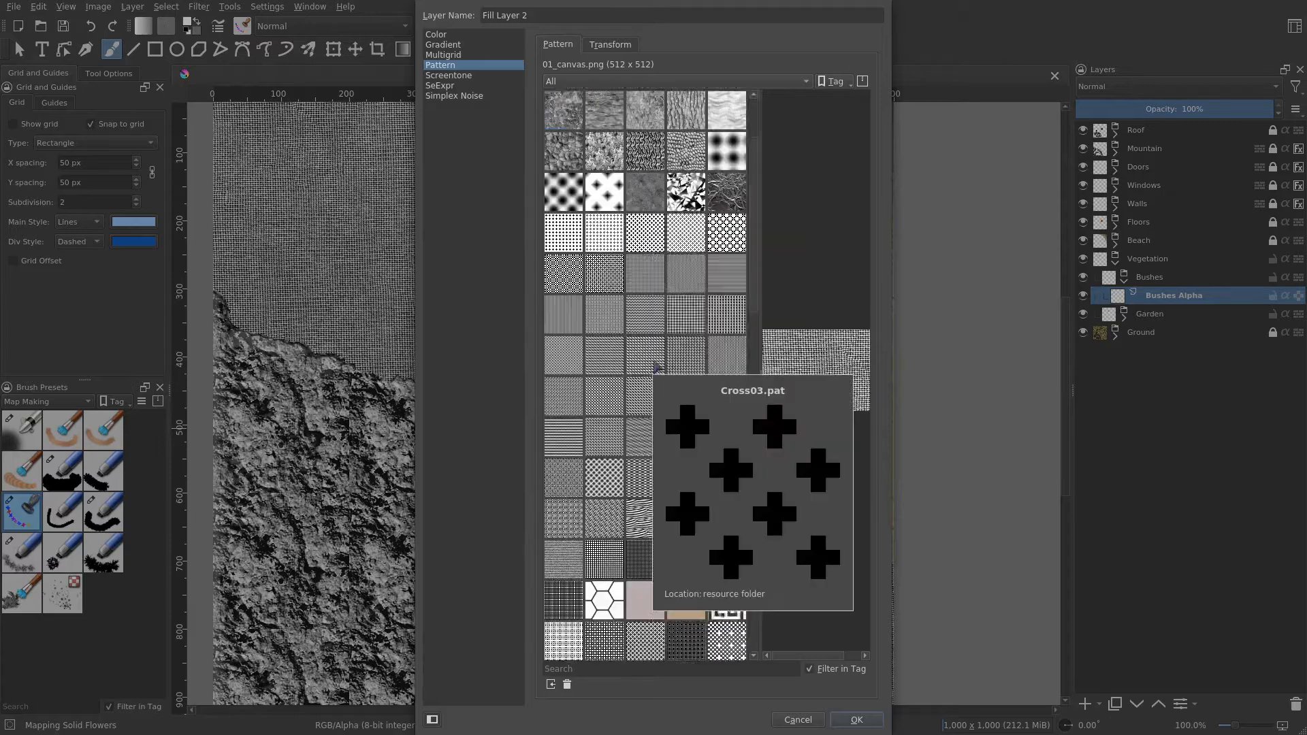
scroll(647, 375, "down", 1)
left_click(650, 442)
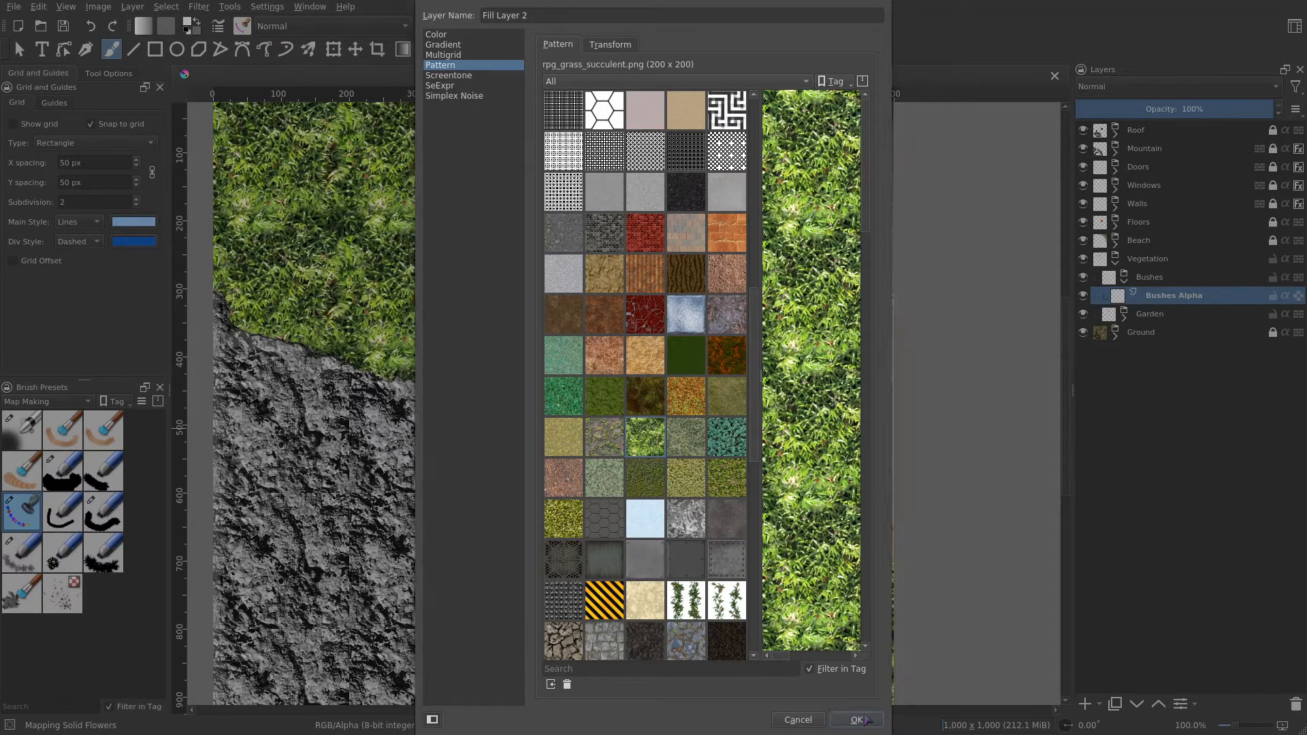
left_click(857, 719)
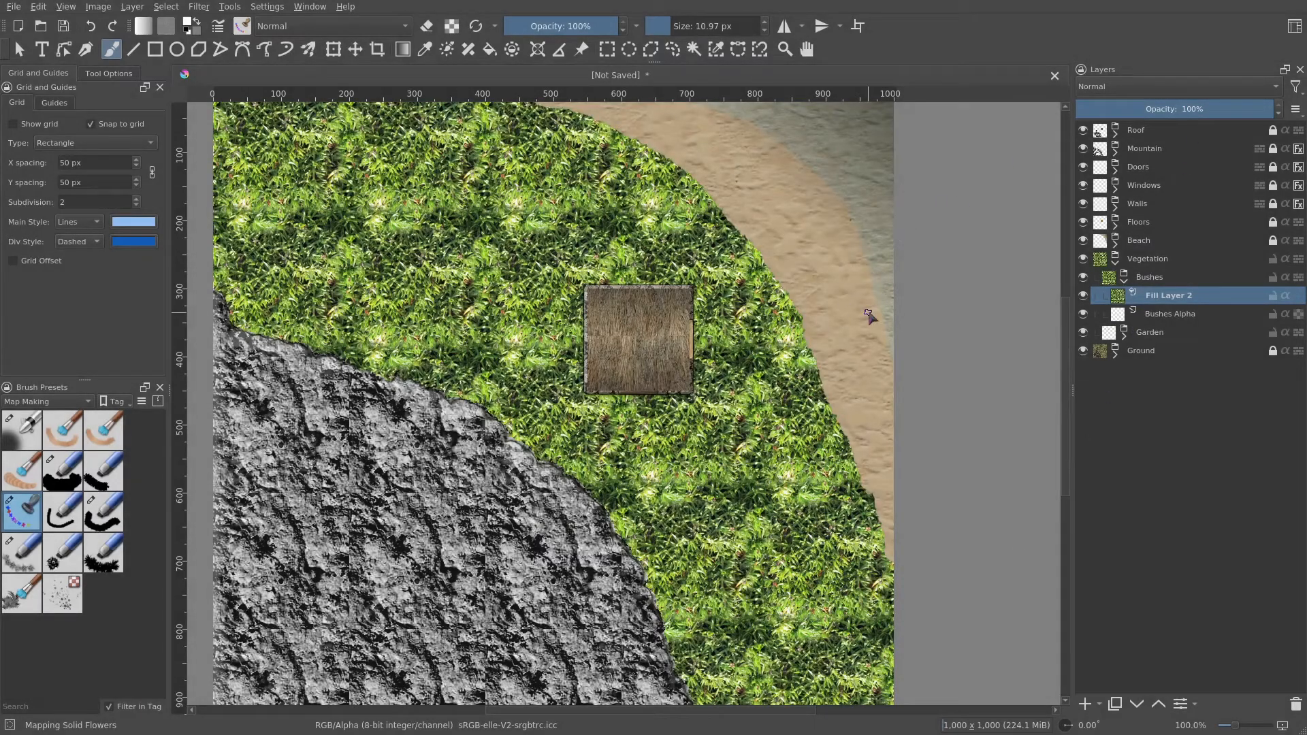
- Set the fill layer's blending mode to Multiply, select Bushes Alpha, and clip the fill layer to it with inherit alpha
left_click(1116, 87)
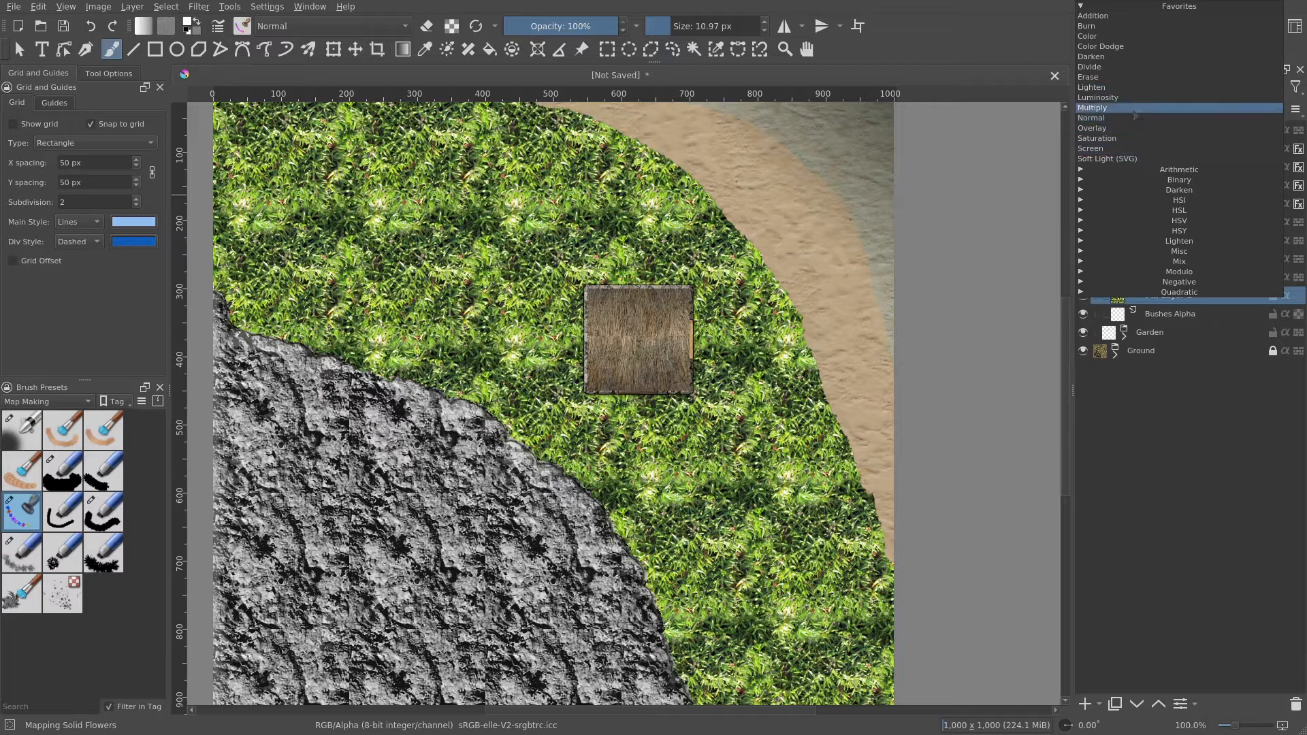
left_click(1121, 108)
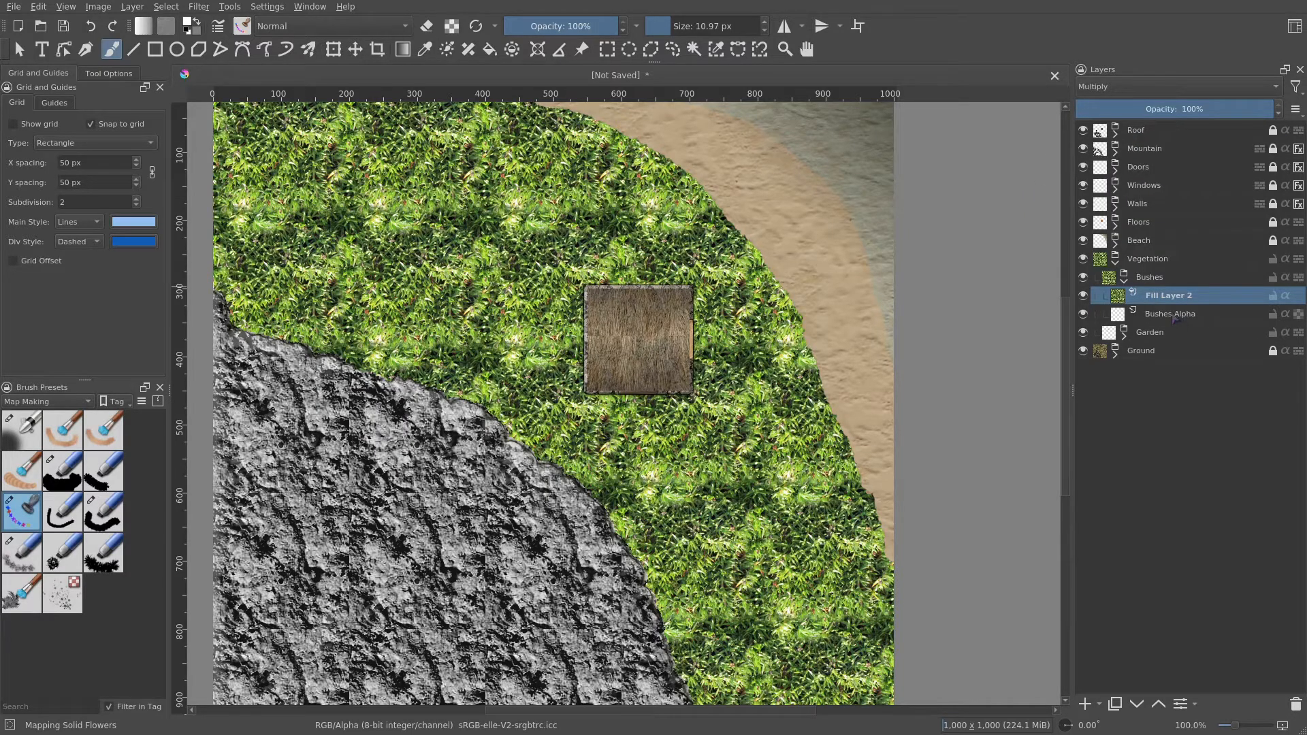
left_click(1175, 316)
left_click(1286, 296)
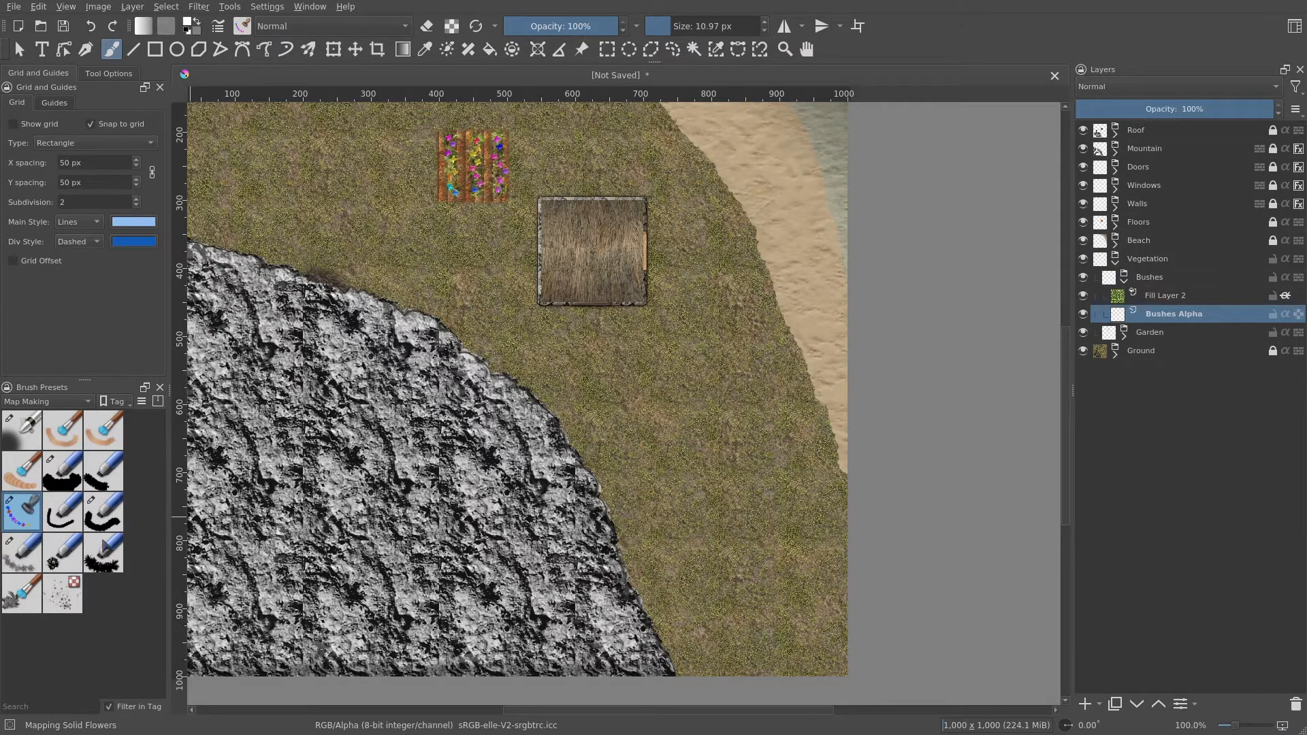
- Select the Mapping Solid Spikey brush preset and review its Rotation and Brush Tip settings
left_click(103, 548)
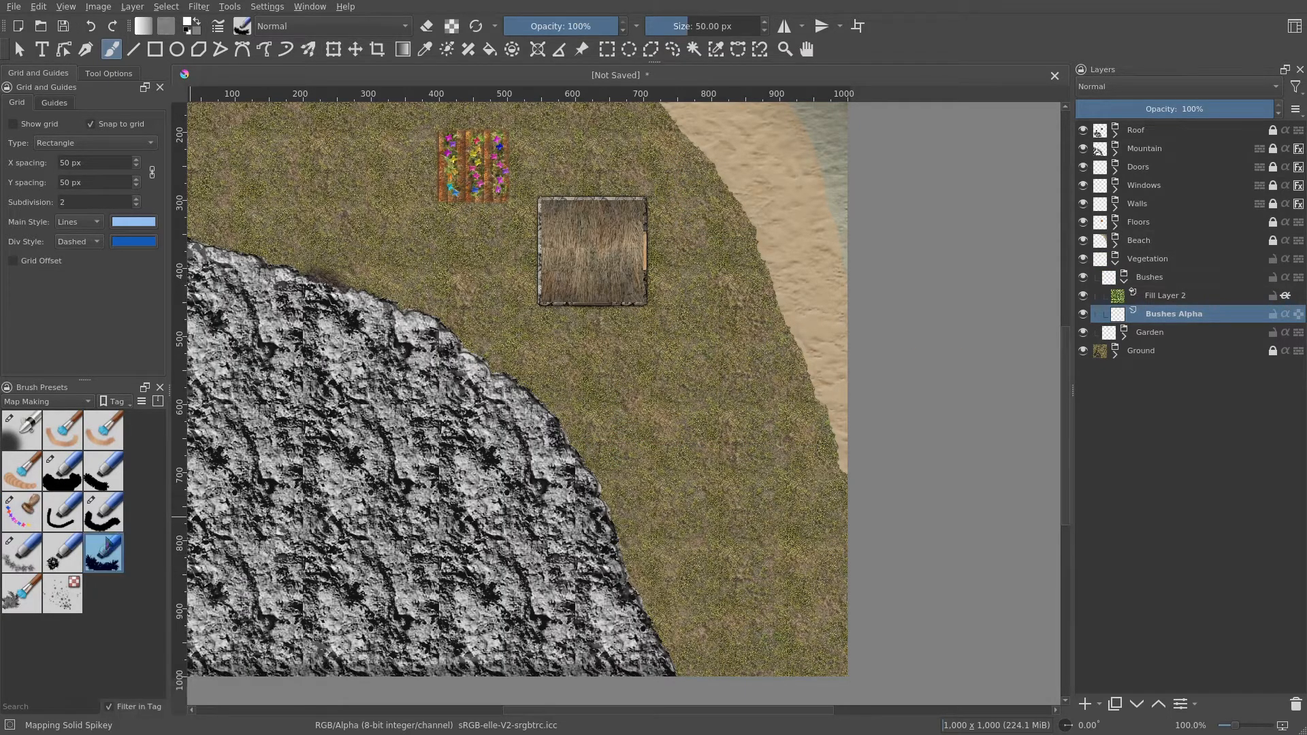
left_click(218, 26)
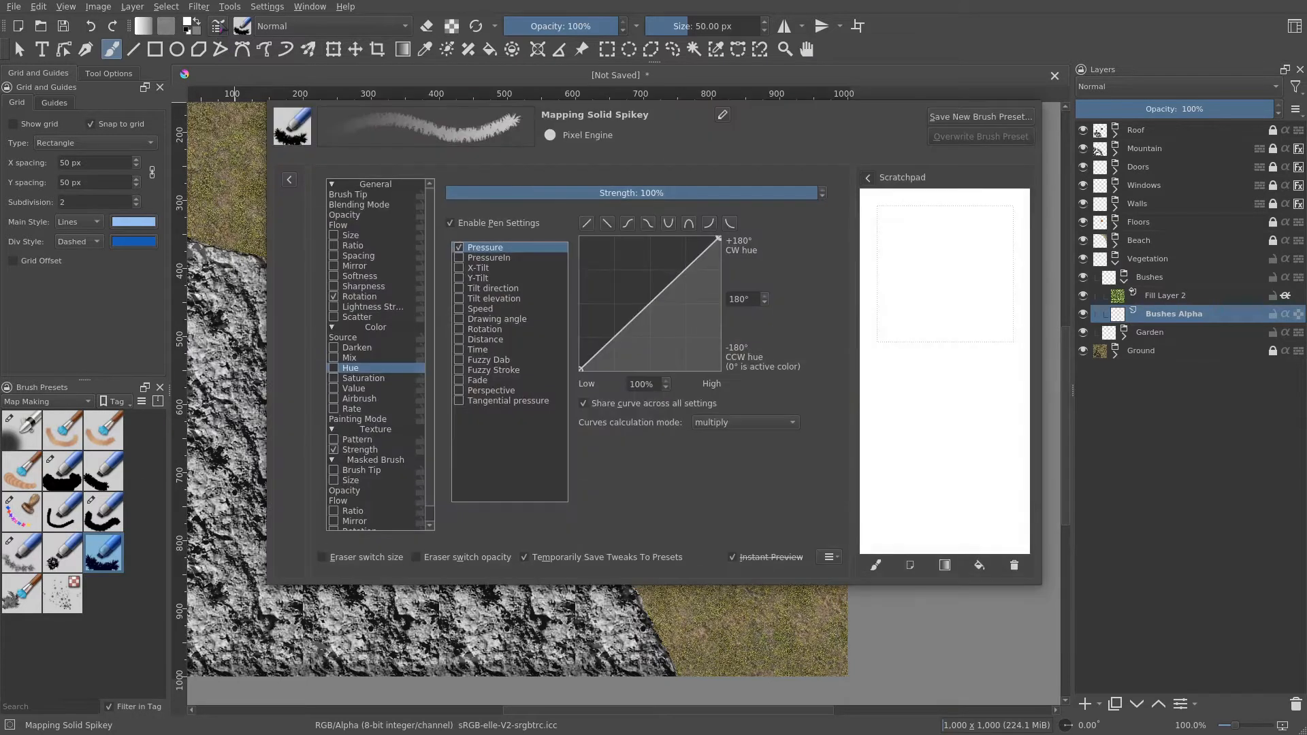
left_click(369, 298)
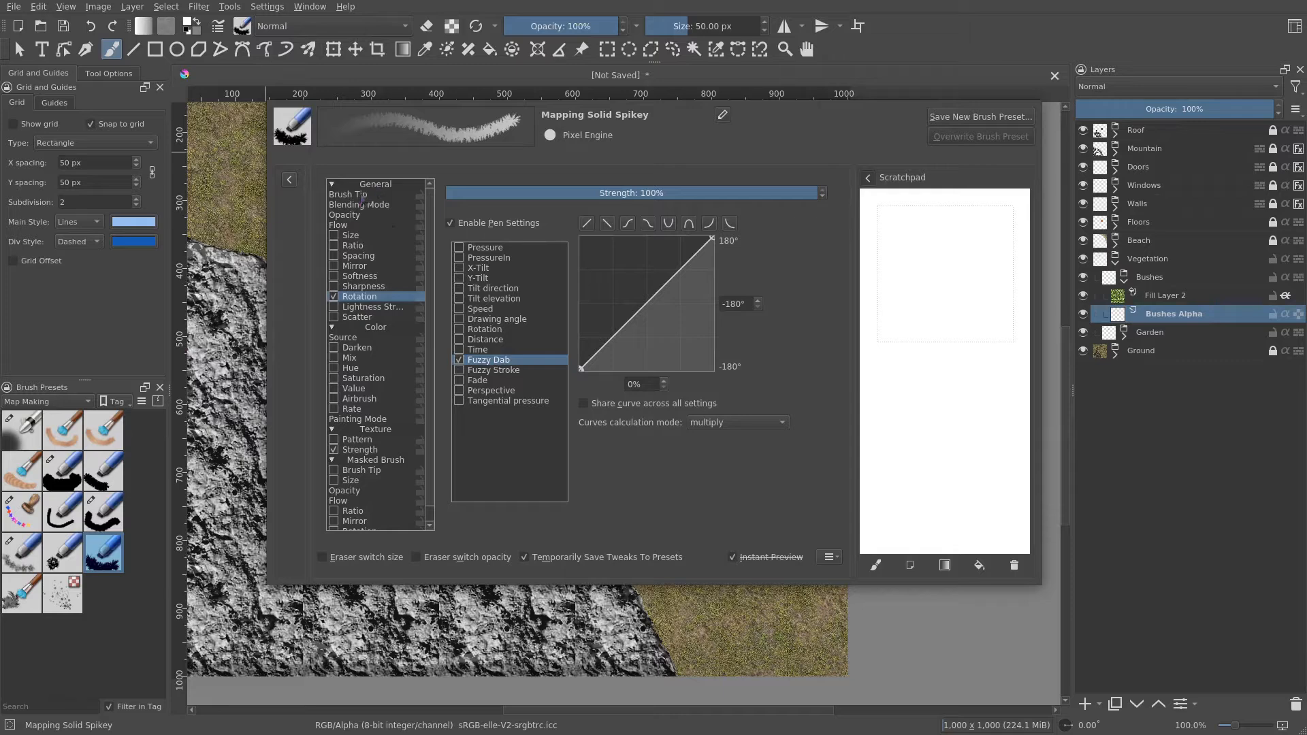
left_click(361, 197)
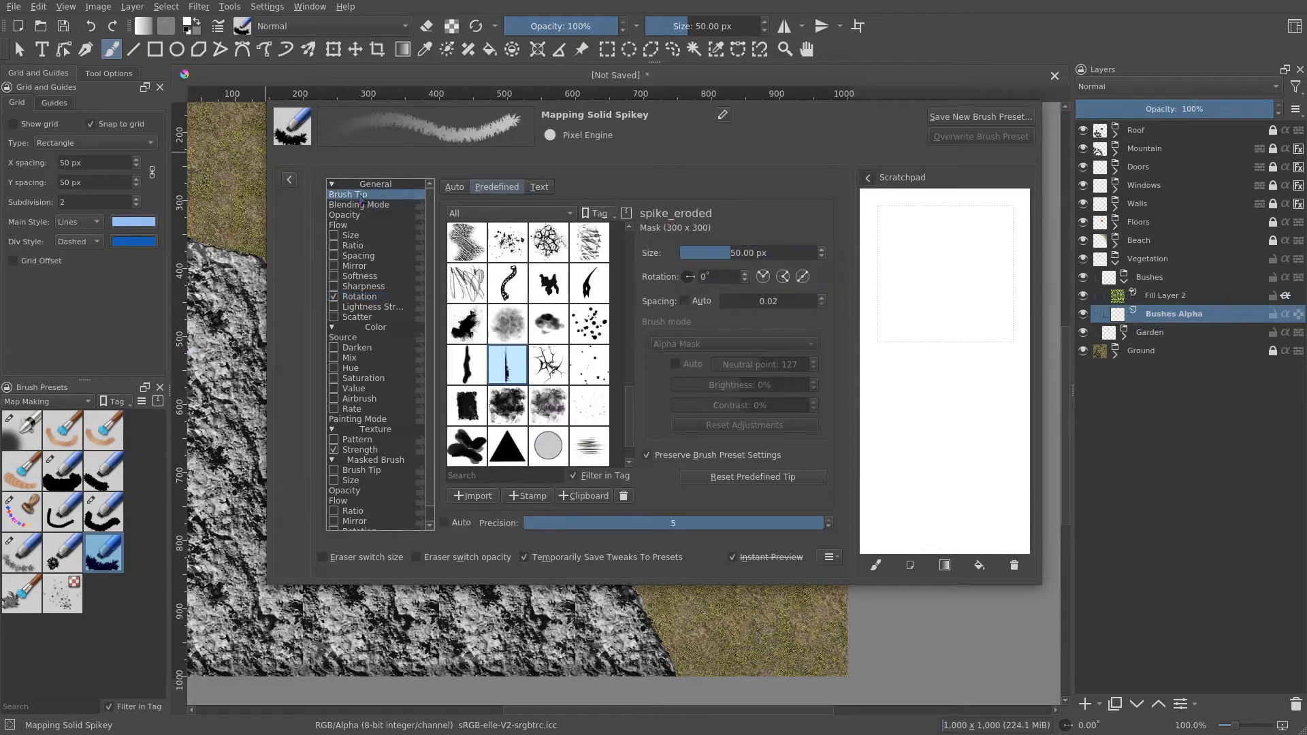
mouse_move(511, 372)
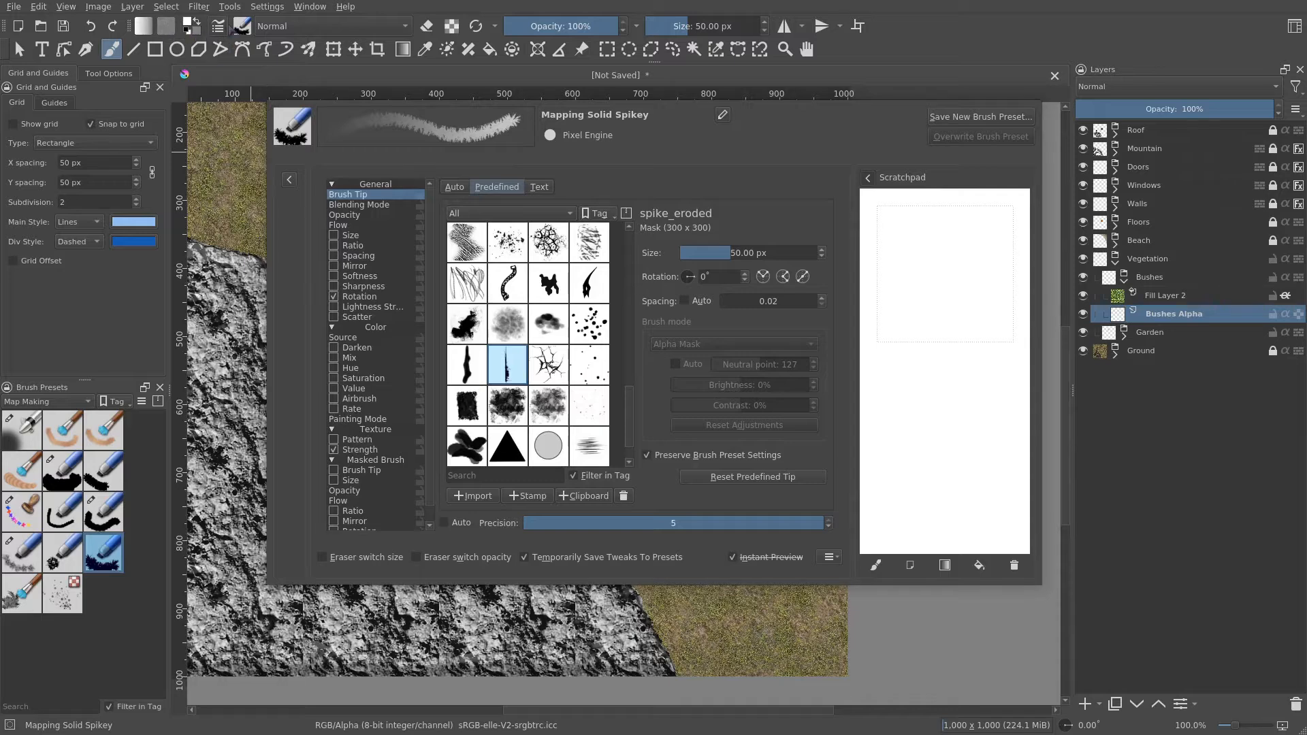
left_click(218, 26)
left_click_drag(648, 399, 528, 344)
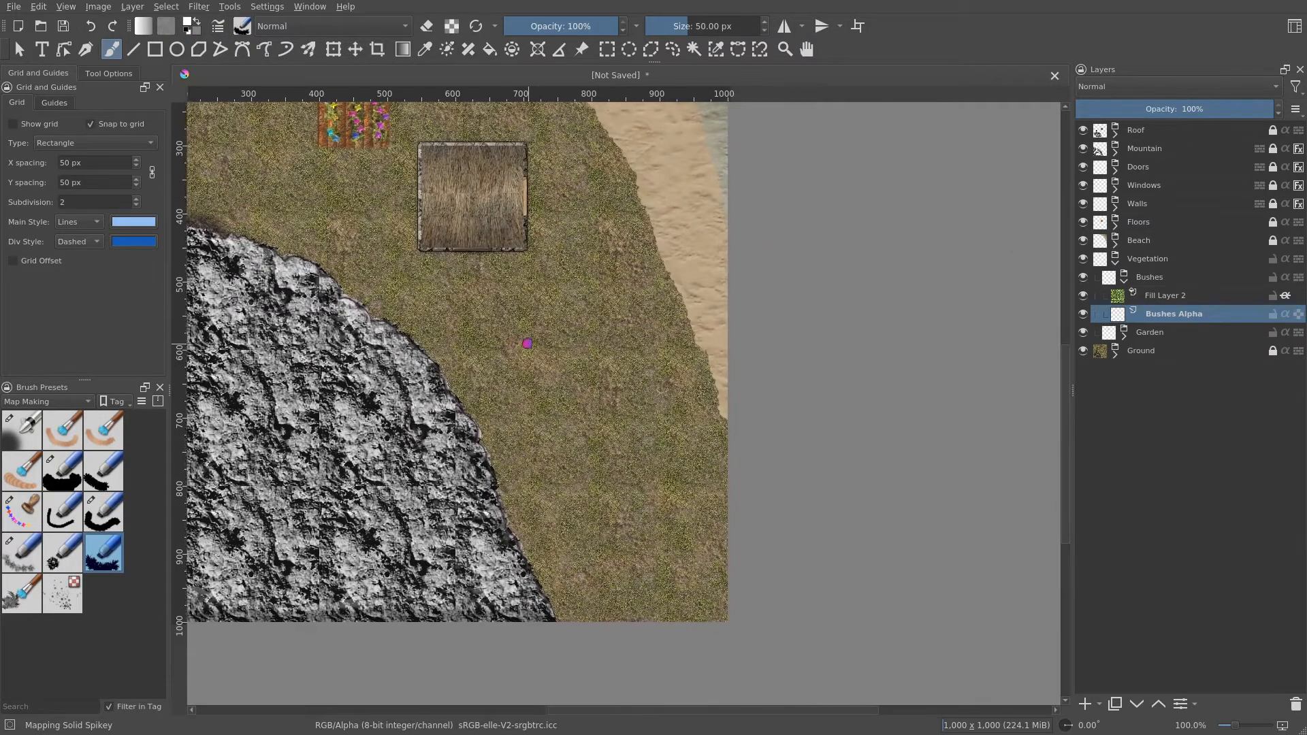
scroll(580, 386, "up", 1)
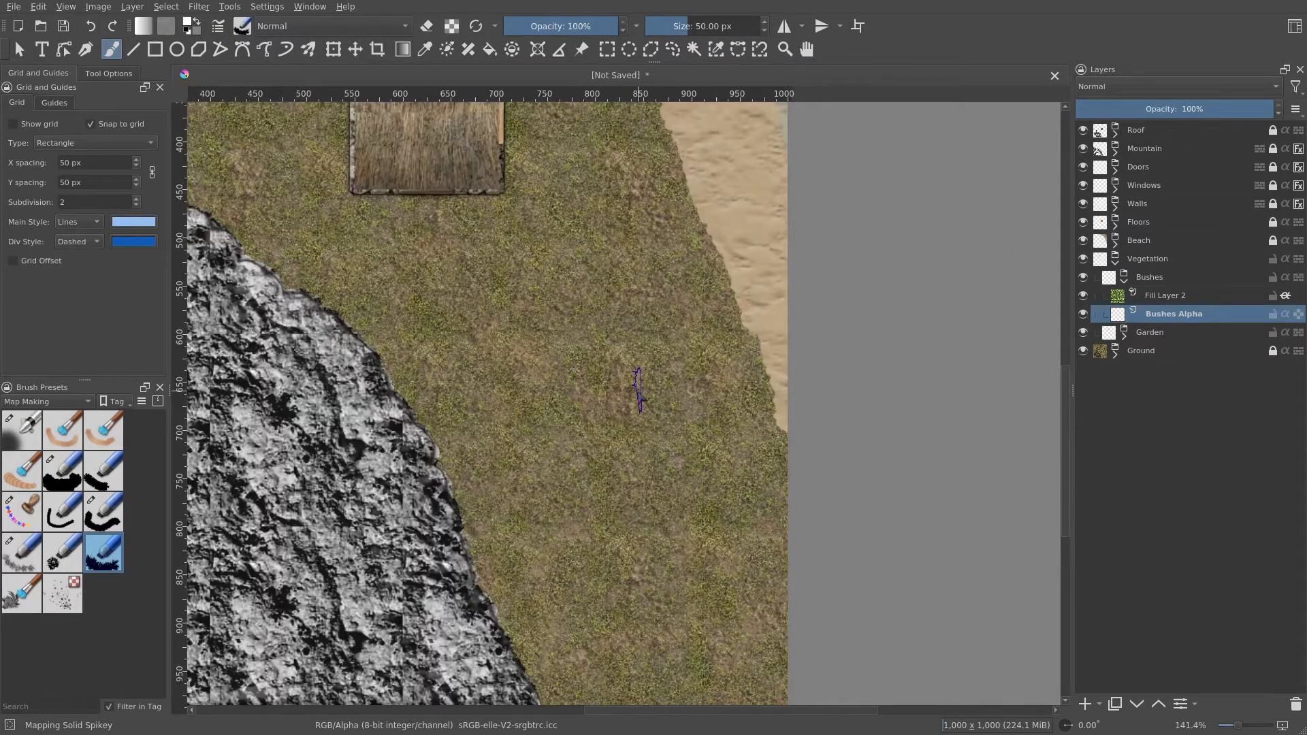
- Set the Mapping Solid Spikey brush size to 25 px
left_click_drag(652, 390, 664, 342)
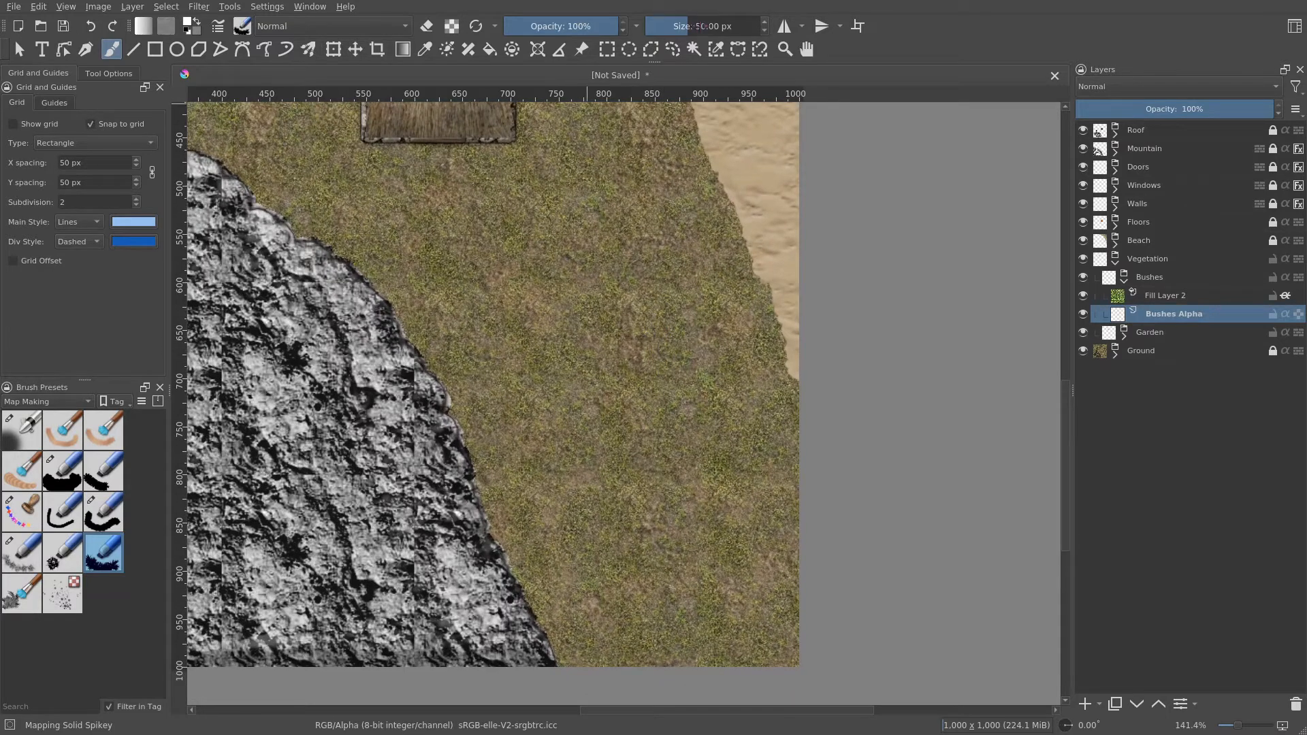
left_click(699, 26)
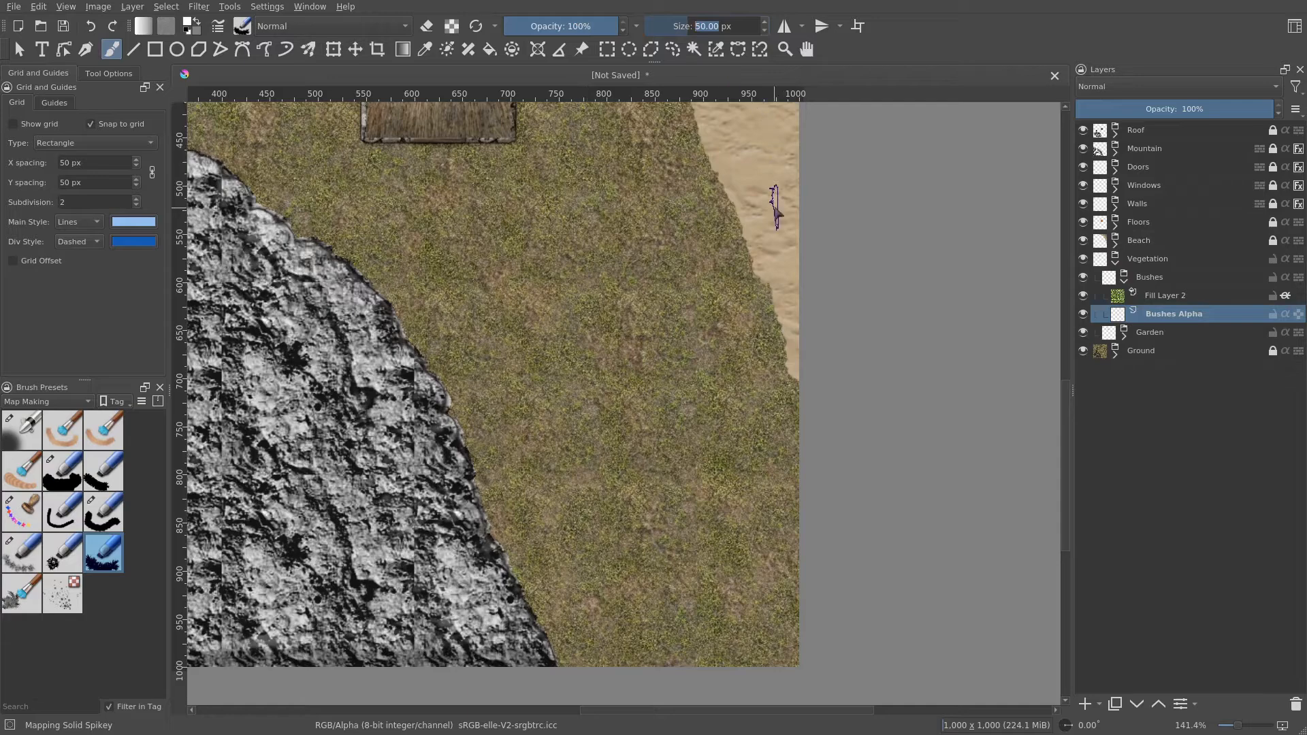
type("25")
key("Return")
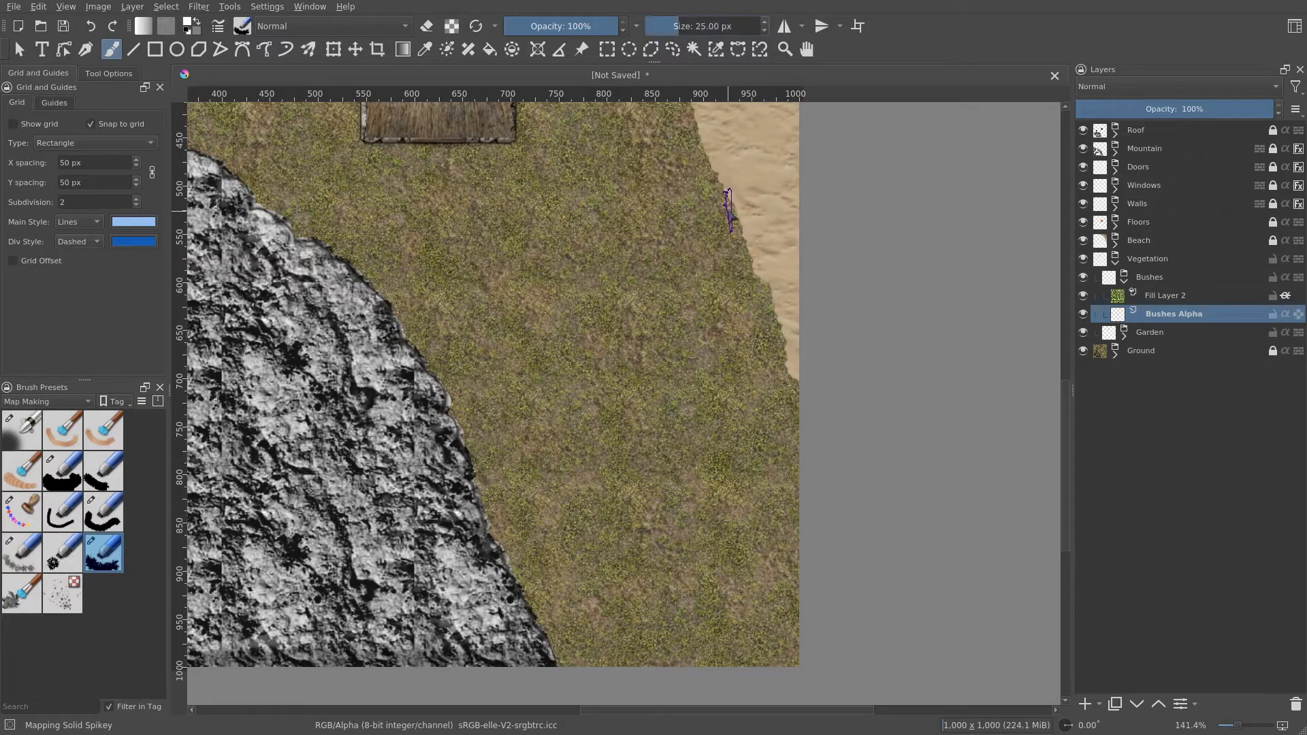
- Turn on the canvas grid display
scroll(625, 344, "up", 1)
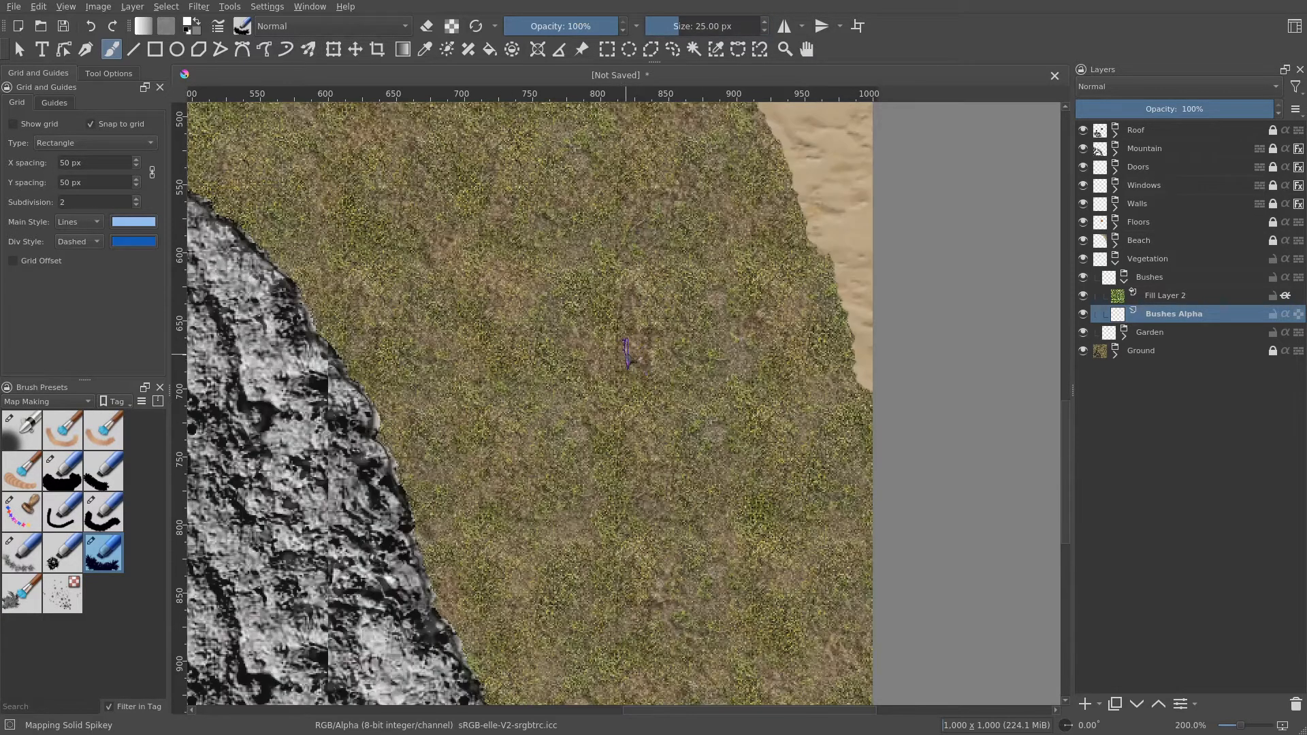
scroll(640, 350, "down", 1)
left_click(13, 124)
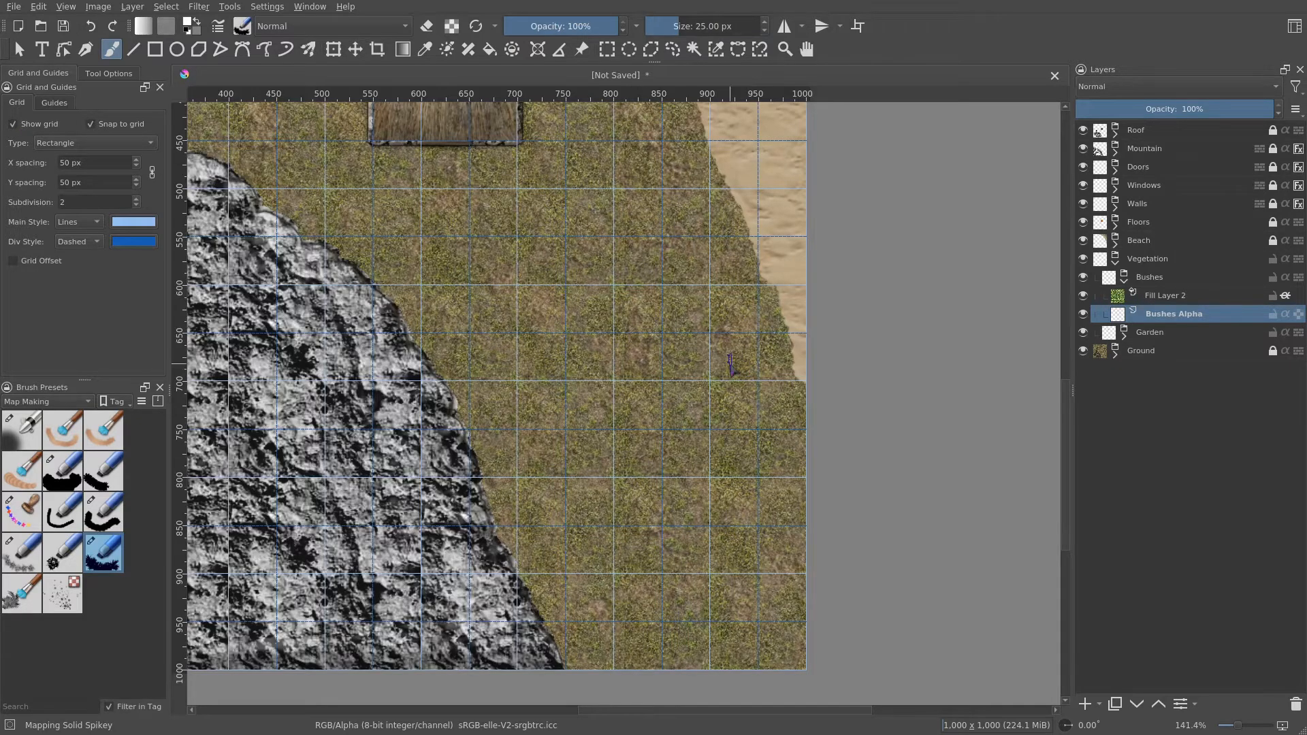
scroll(715, 381, "up", 2)
scroll(712, 413, "down", 2)
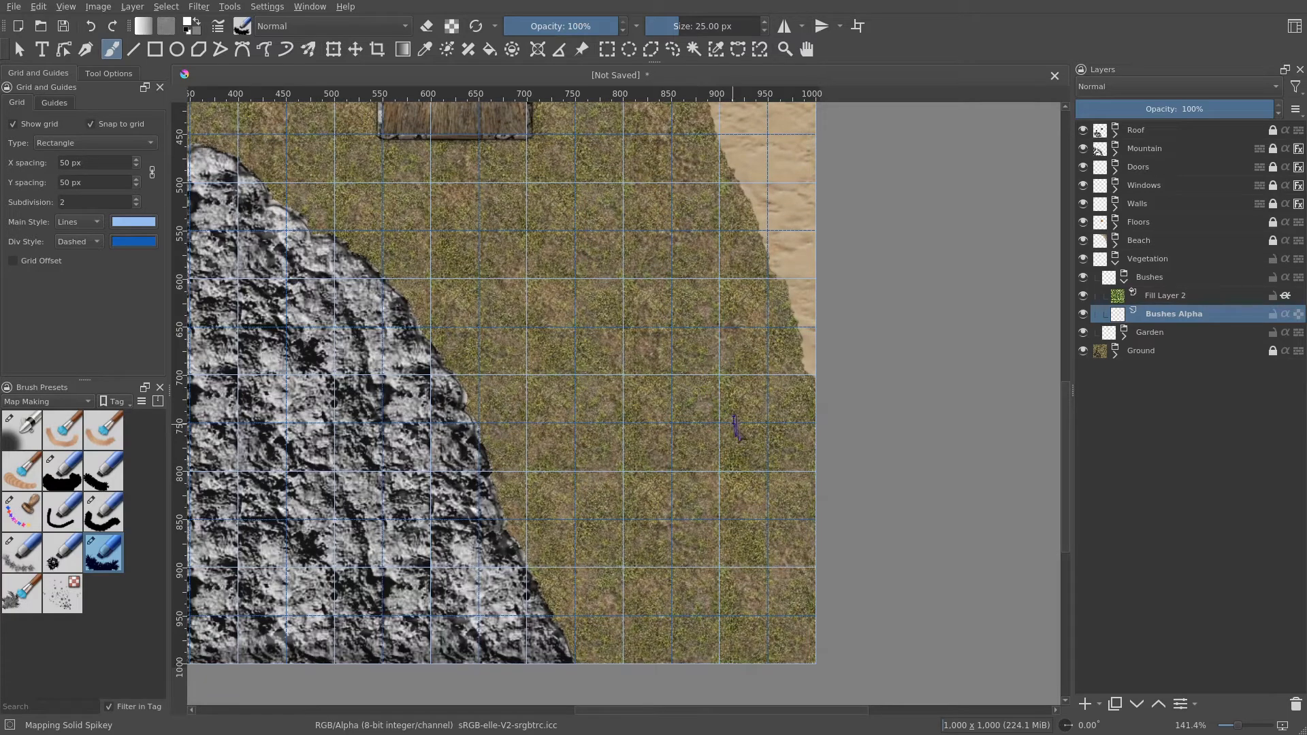
mouse_move(748, 449)
left_mouse_down()
mouse_move(724, 435)
mouse_move(731, 442)
left_mouse_up()
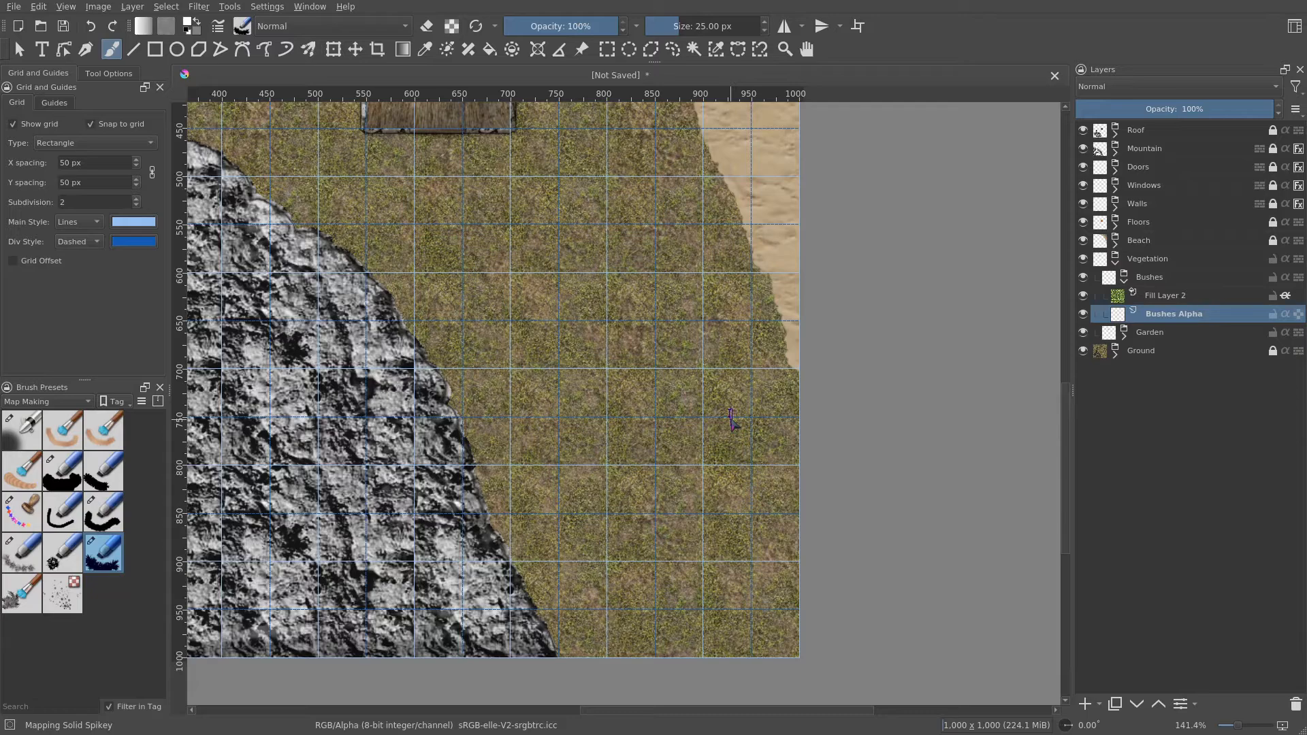
- Stamp a single bush with the spikey brush on the Bushes Alpha layer in the meadow near the beach
left_click_drag(723, 392, 779, 511)
scroll(772, 511, "down", 1)
left_click_drag(745, 471, 703, 394)
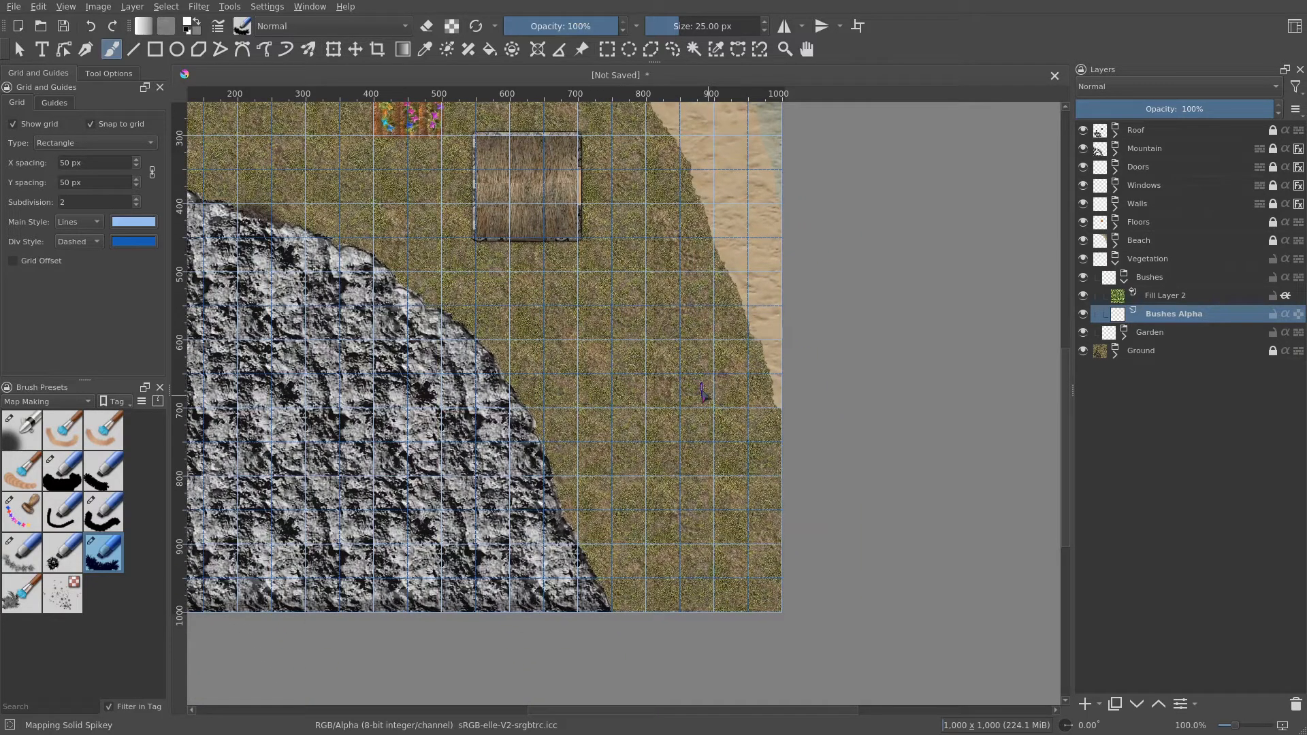
scroll(703, 394, "up", 1)
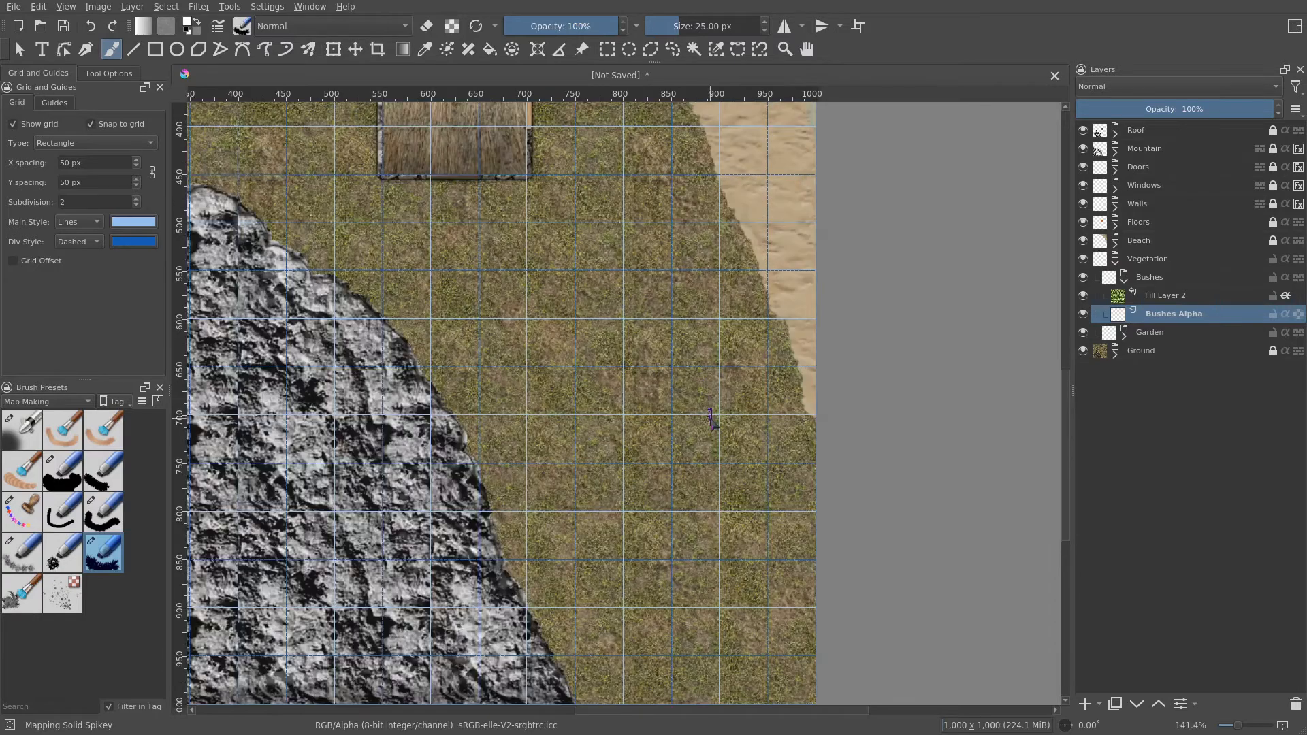
left_click_drag(703, 393, 726, 353)
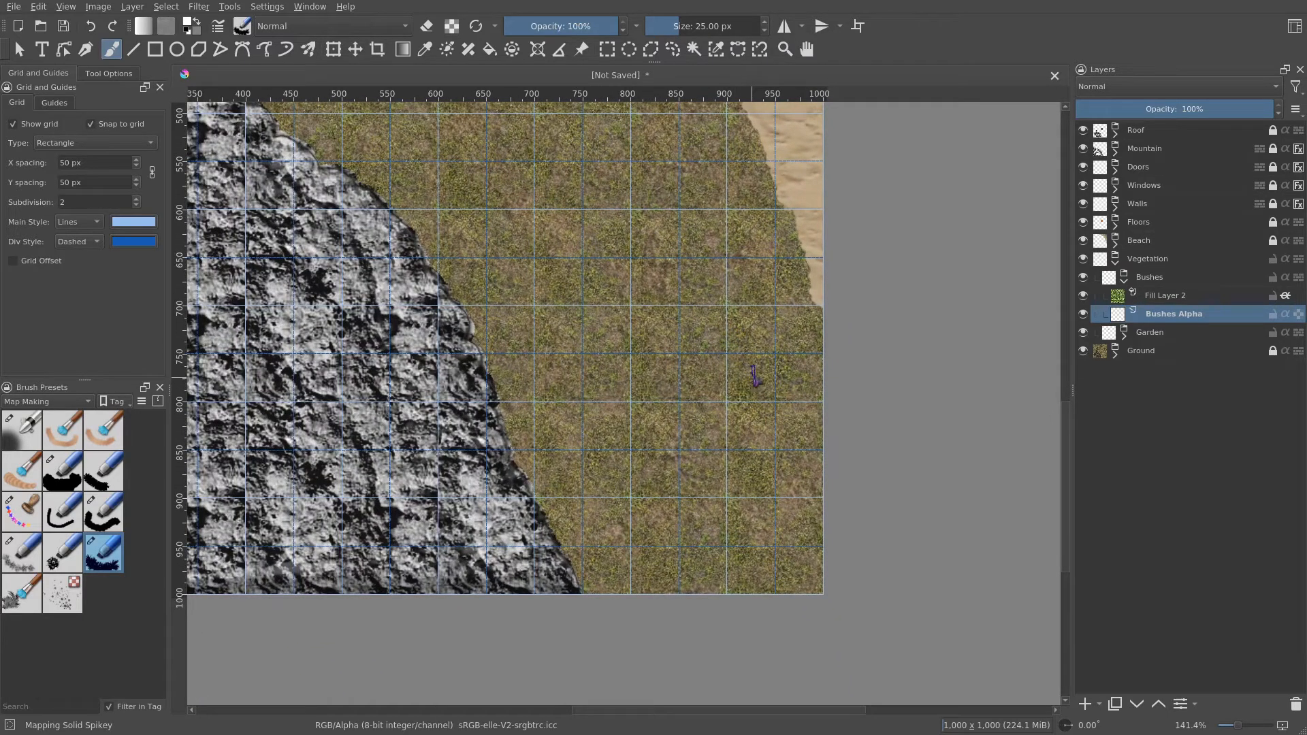
left_click_drag(754, 380, 751, 376)
scroll(755, 378, "up", 4)
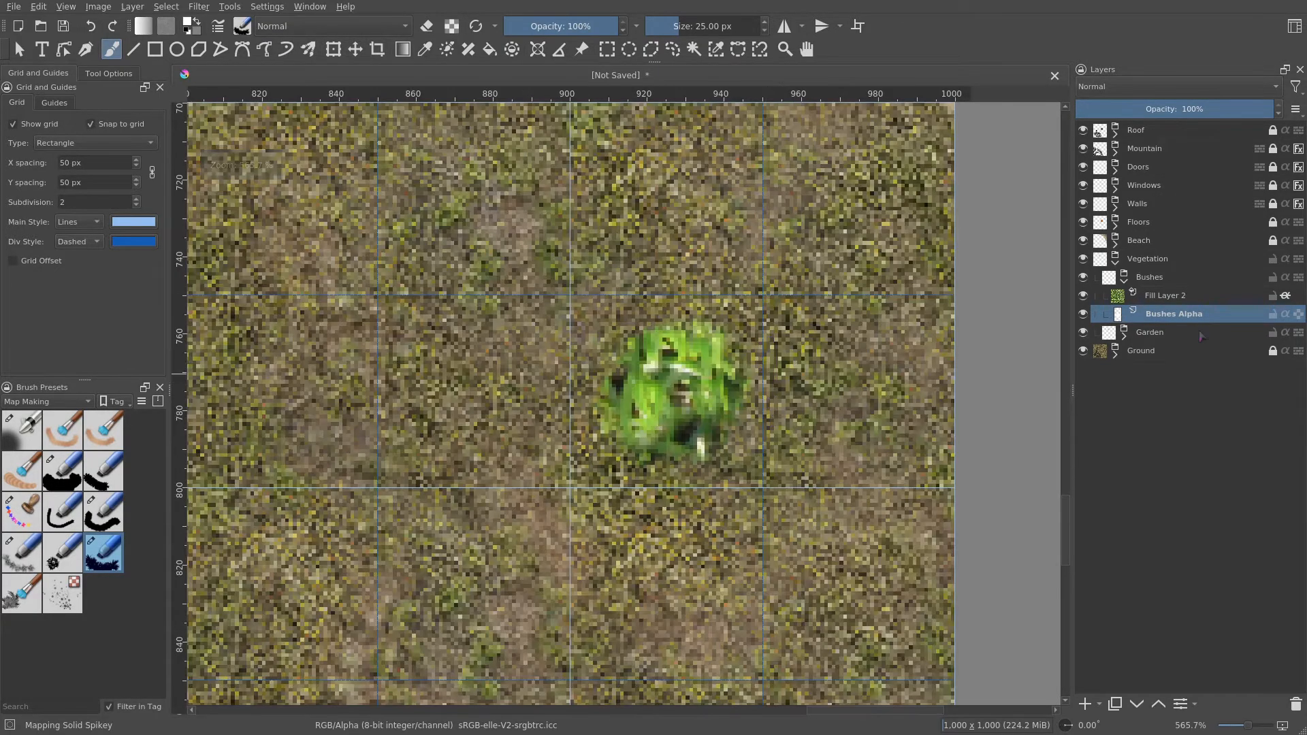
- Open the Bushes group's layer style and enable Outer Glow with a dark grey colour, Multiply blending and 7 px size
right_click(1166, 283)
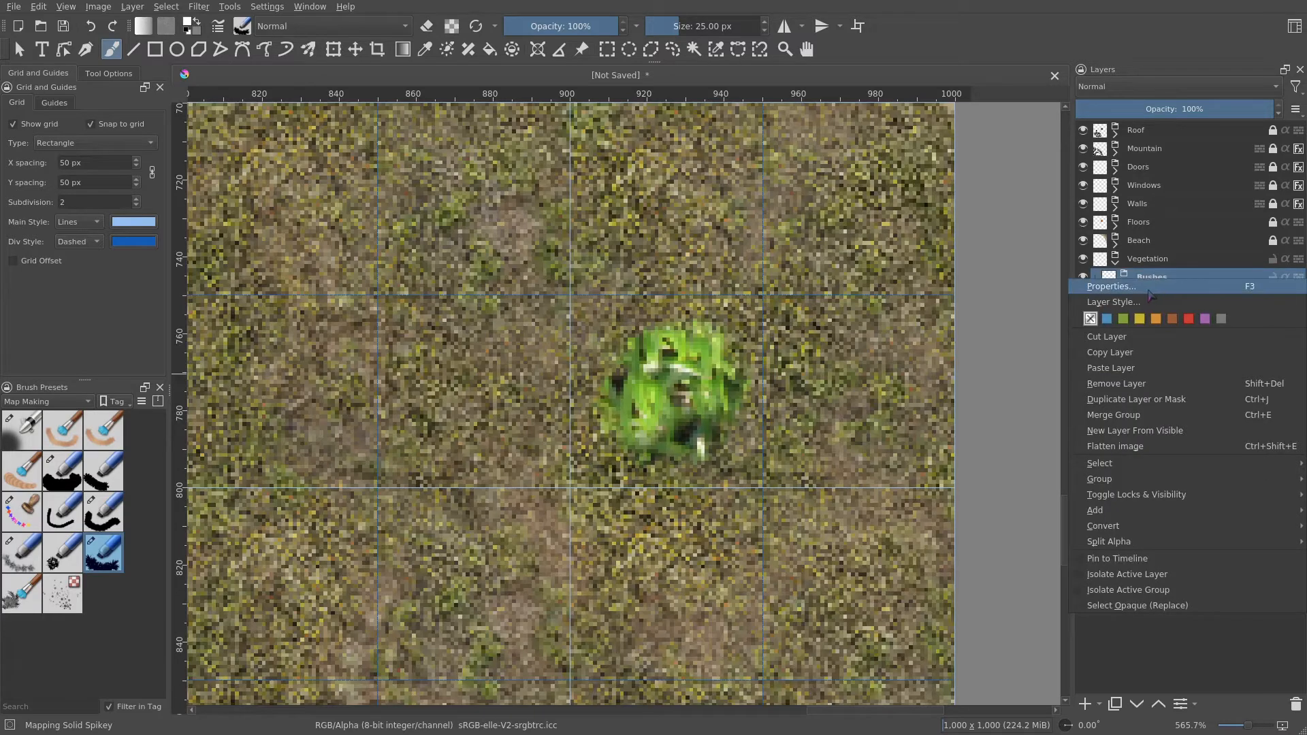
left_click(1174, 307)
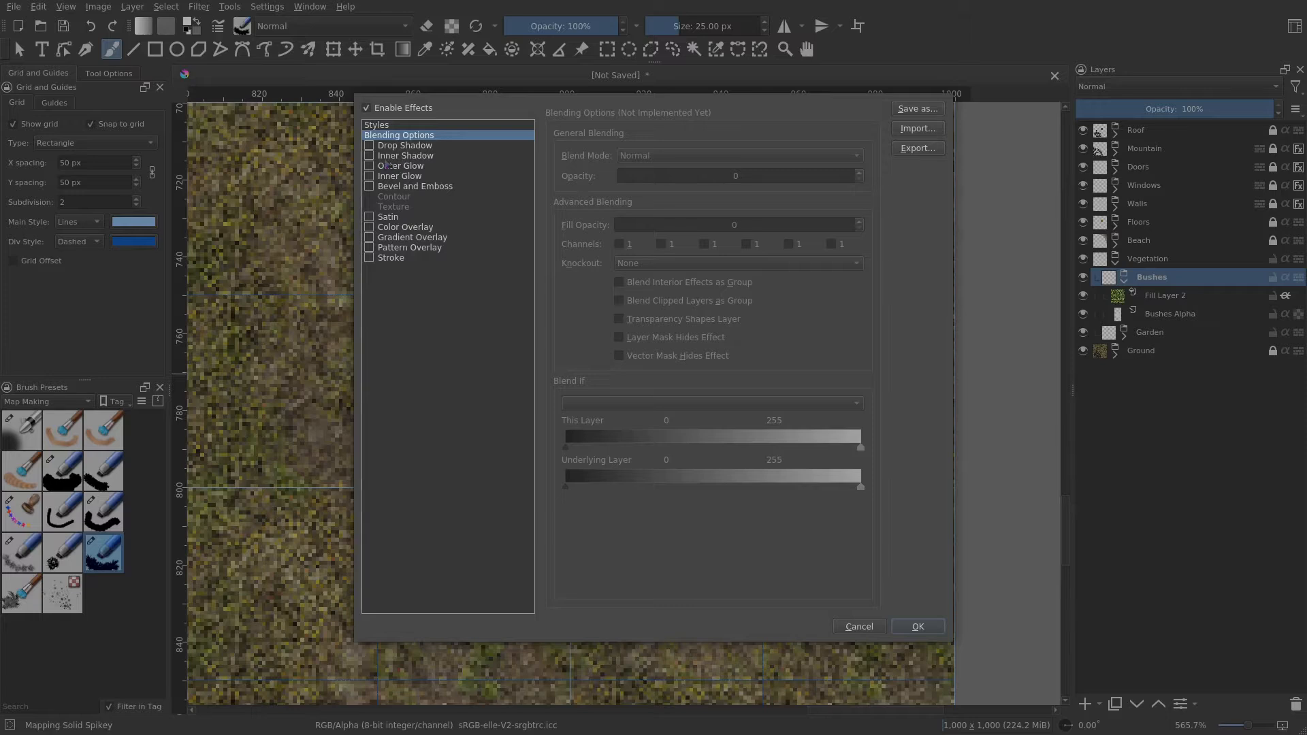
left_click(395, 167)
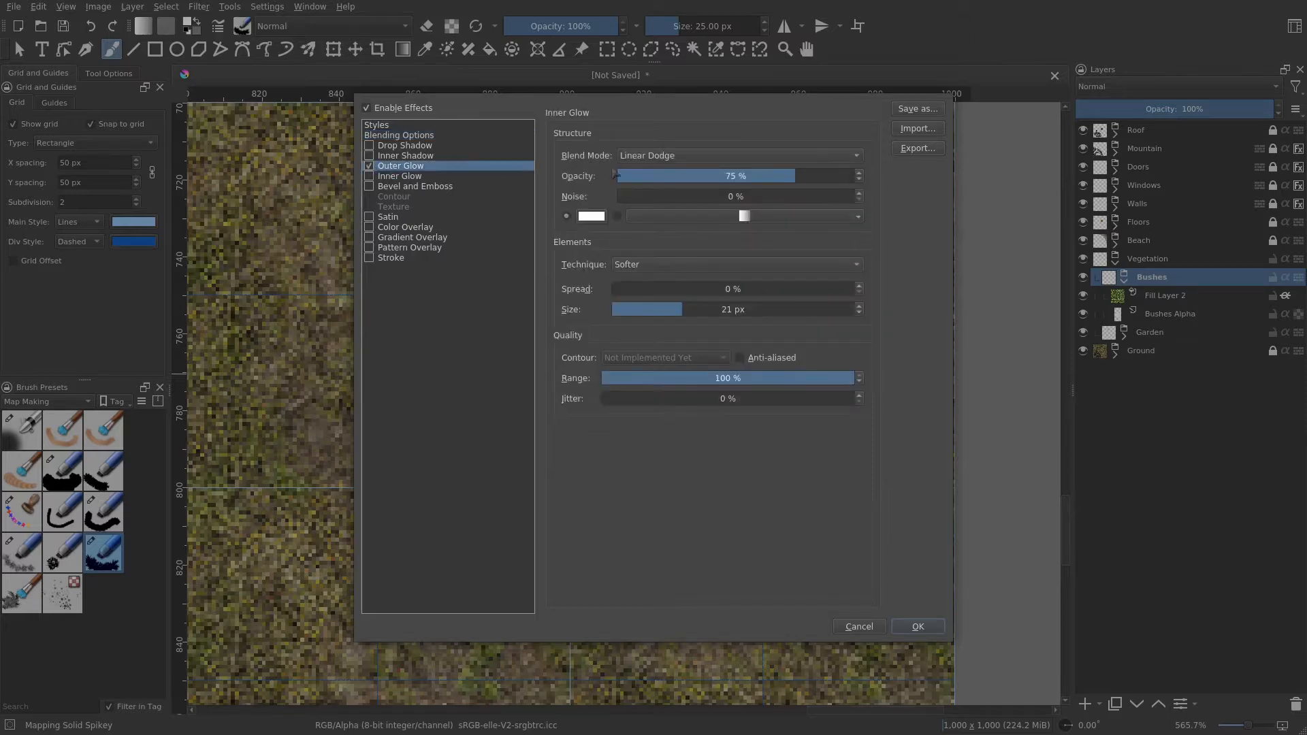
left_click(593, 216)
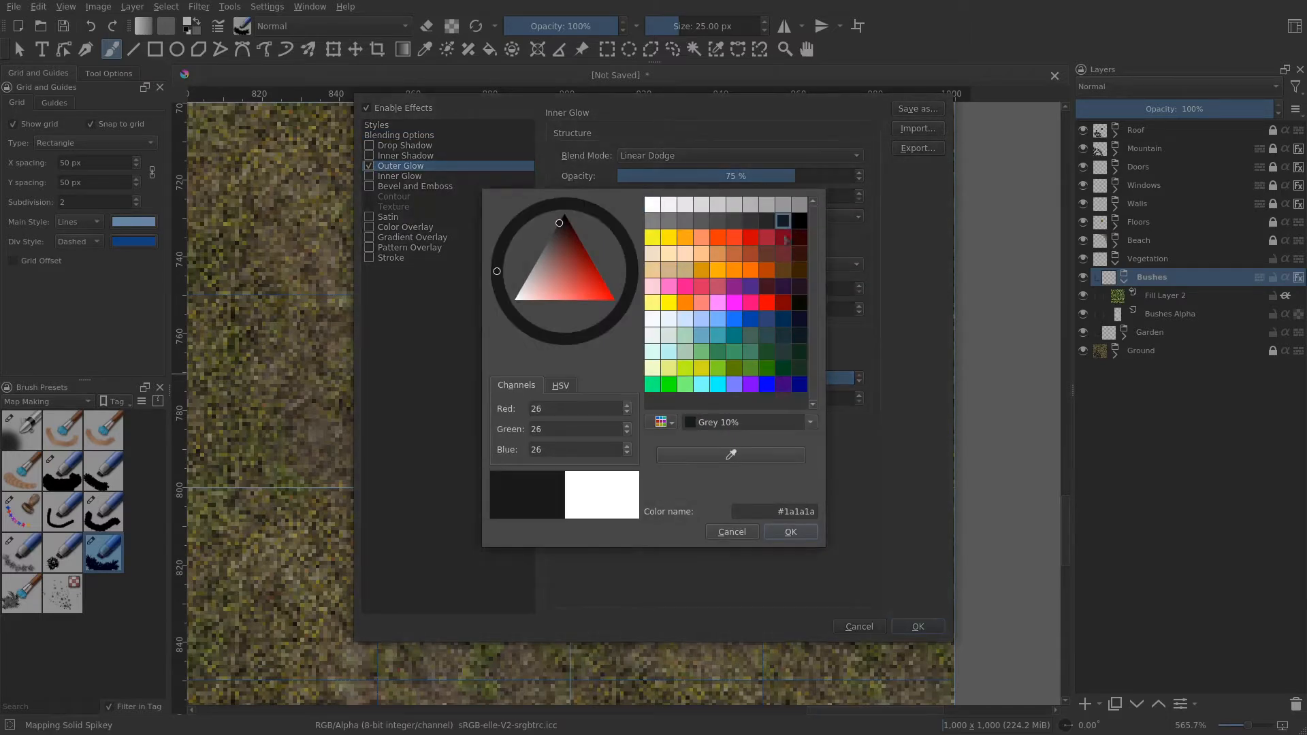
left_click(791, 532)
left_click(691, 157)
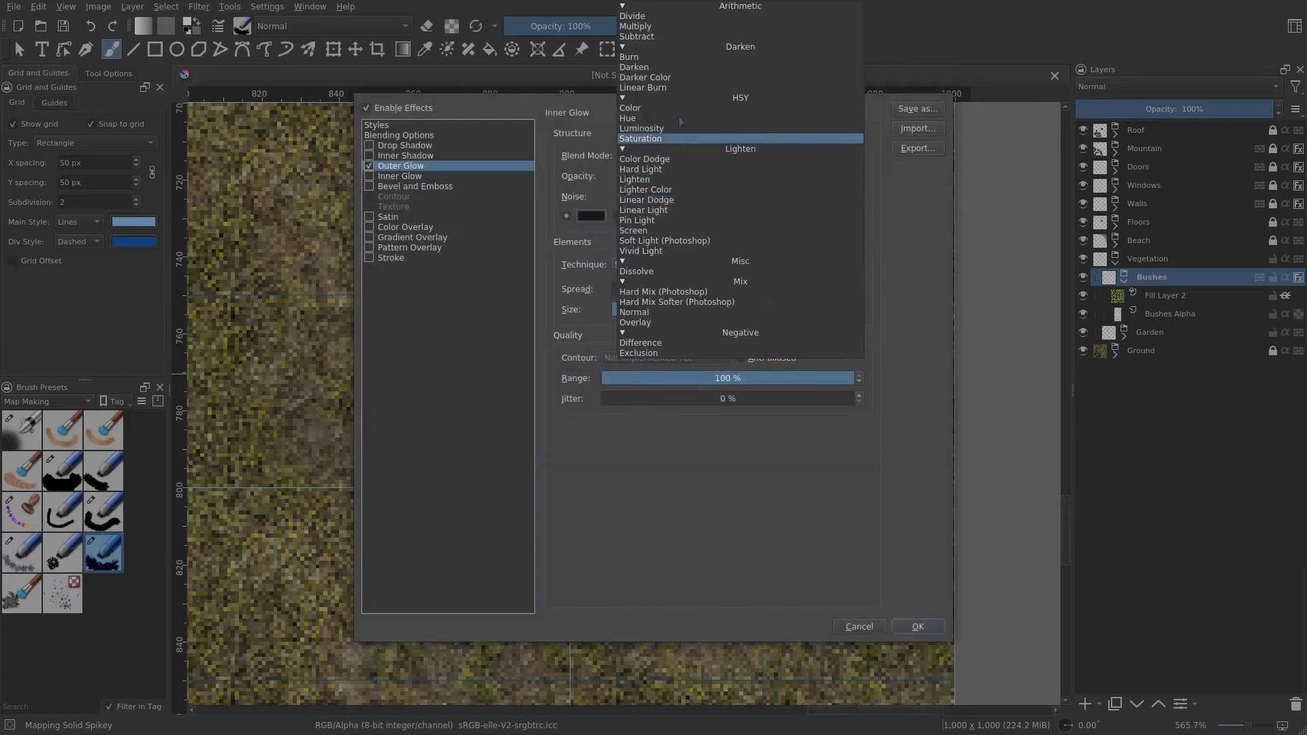
left_click(635, 27)
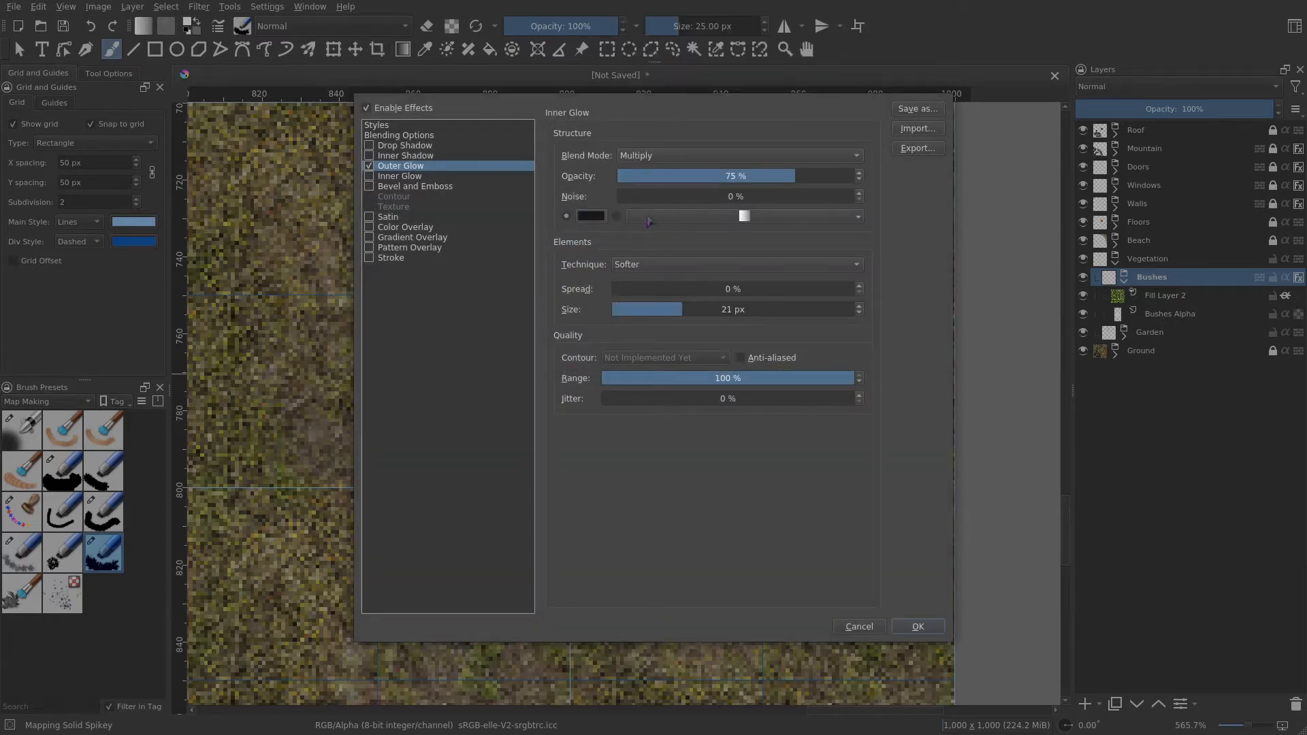
left_click_drag(659, 310, 643, 309)
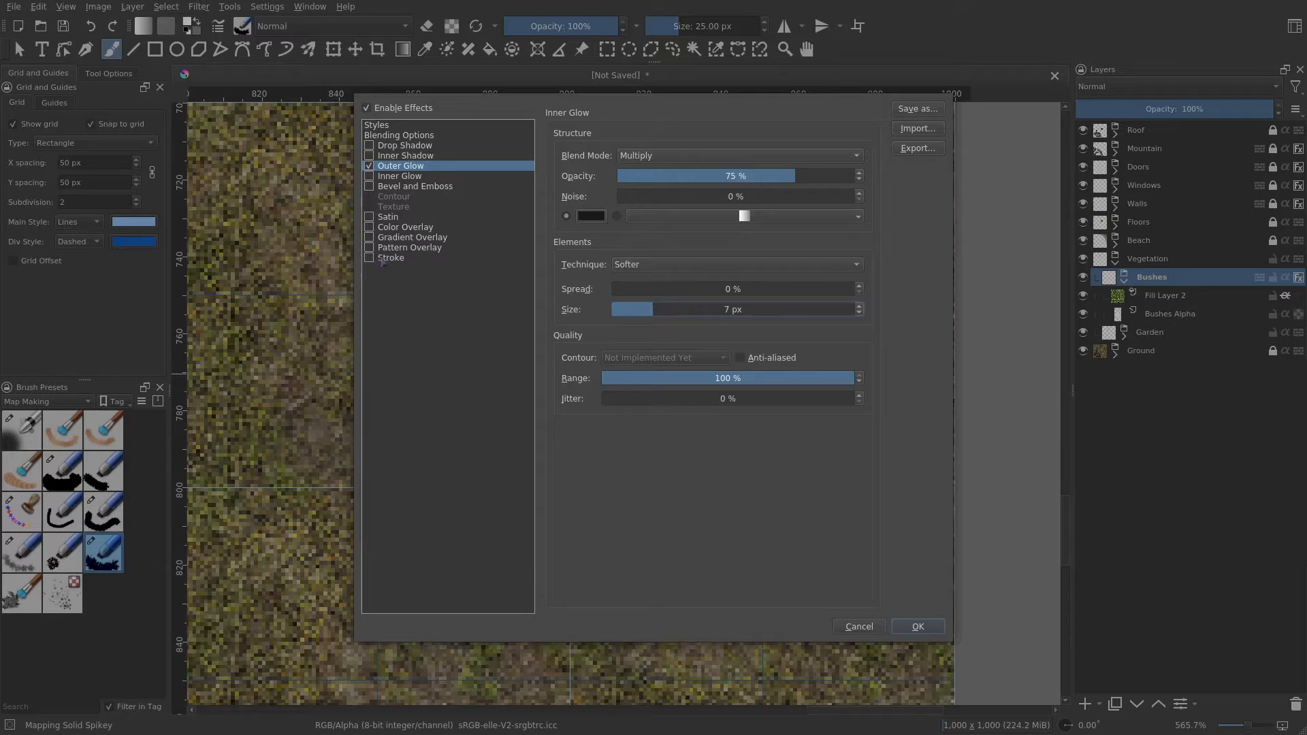
- Add a 1 px Stroke and a Bevel and Emboss with 3 px size and 2 px soften
left_click(381, 260)
left_click_drag(684, 156, 624, 155)
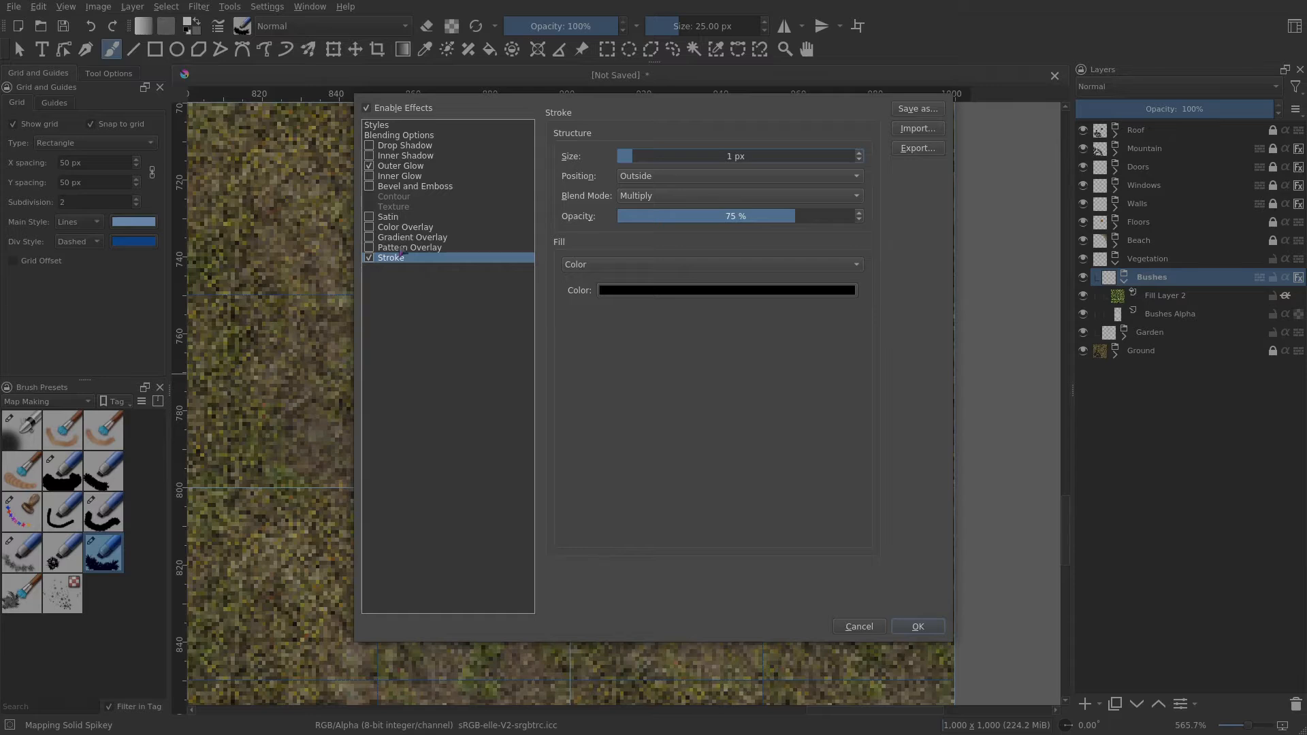
left_click(409, 188)
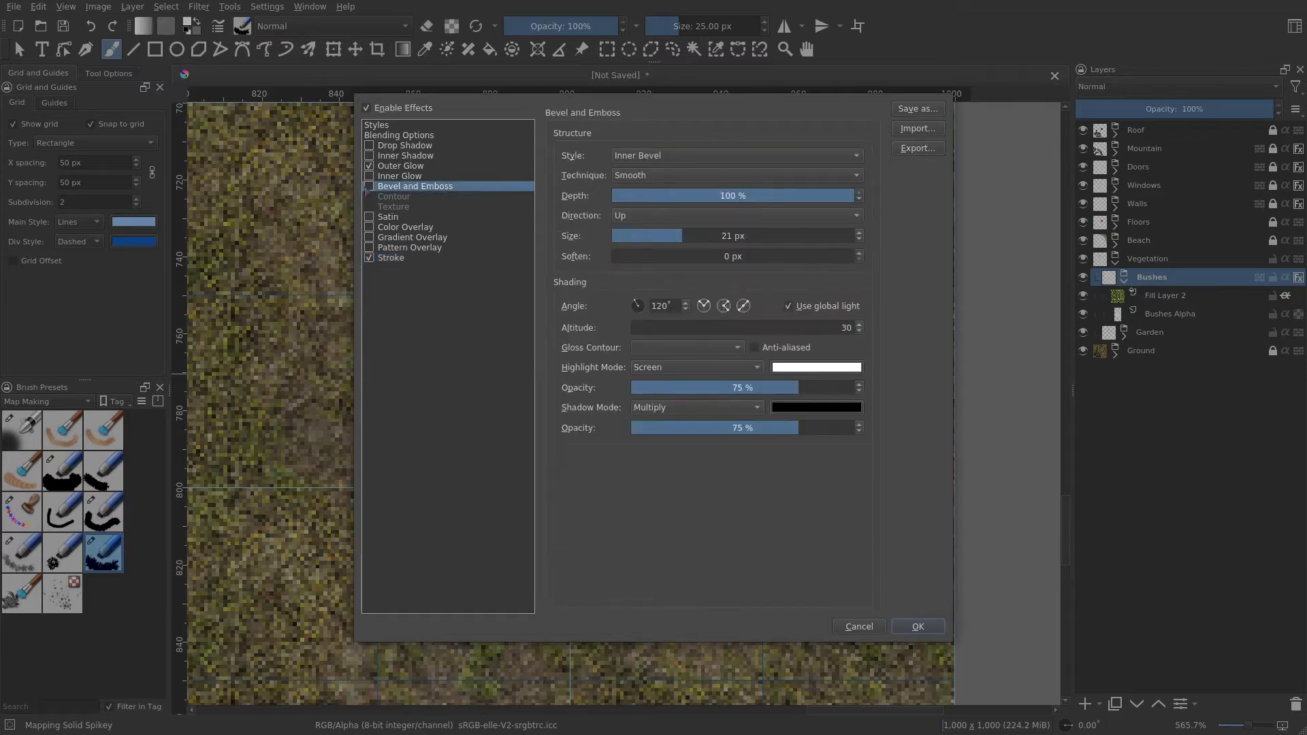
left_click(369, 186)
left_click_drag(654, 235, 637, 235)
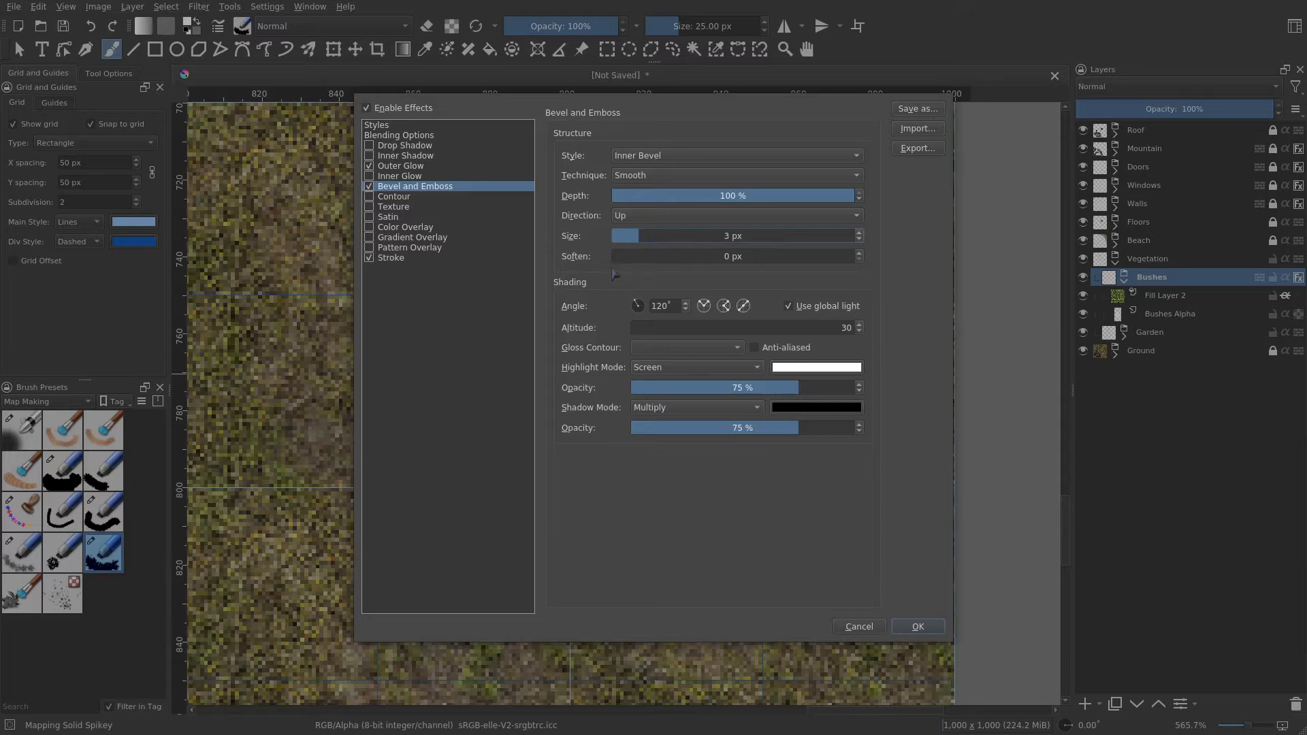
left_click(630, 255)
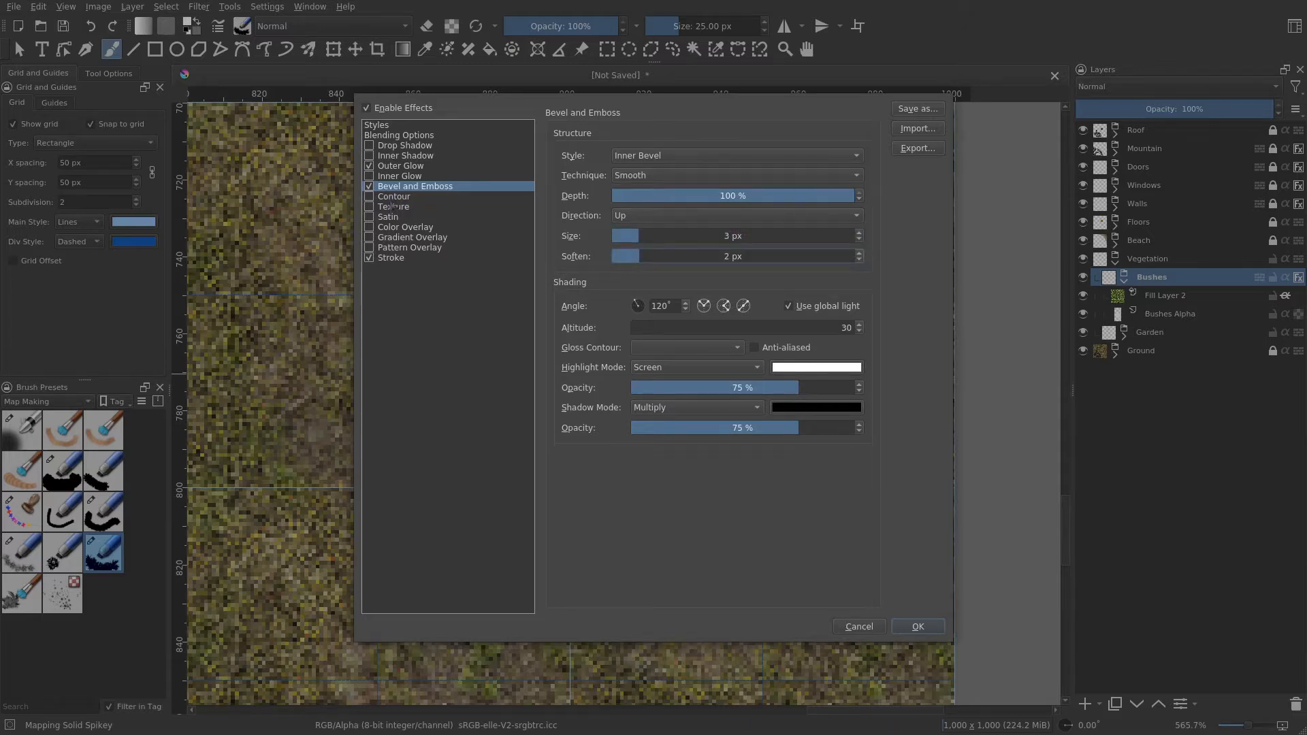
- Enable Texture with the rpg_grass_succulent.png pattern at 10% depth and apply the layer style
left_click(392, 206)
scroll(678, 269, "down", 8)
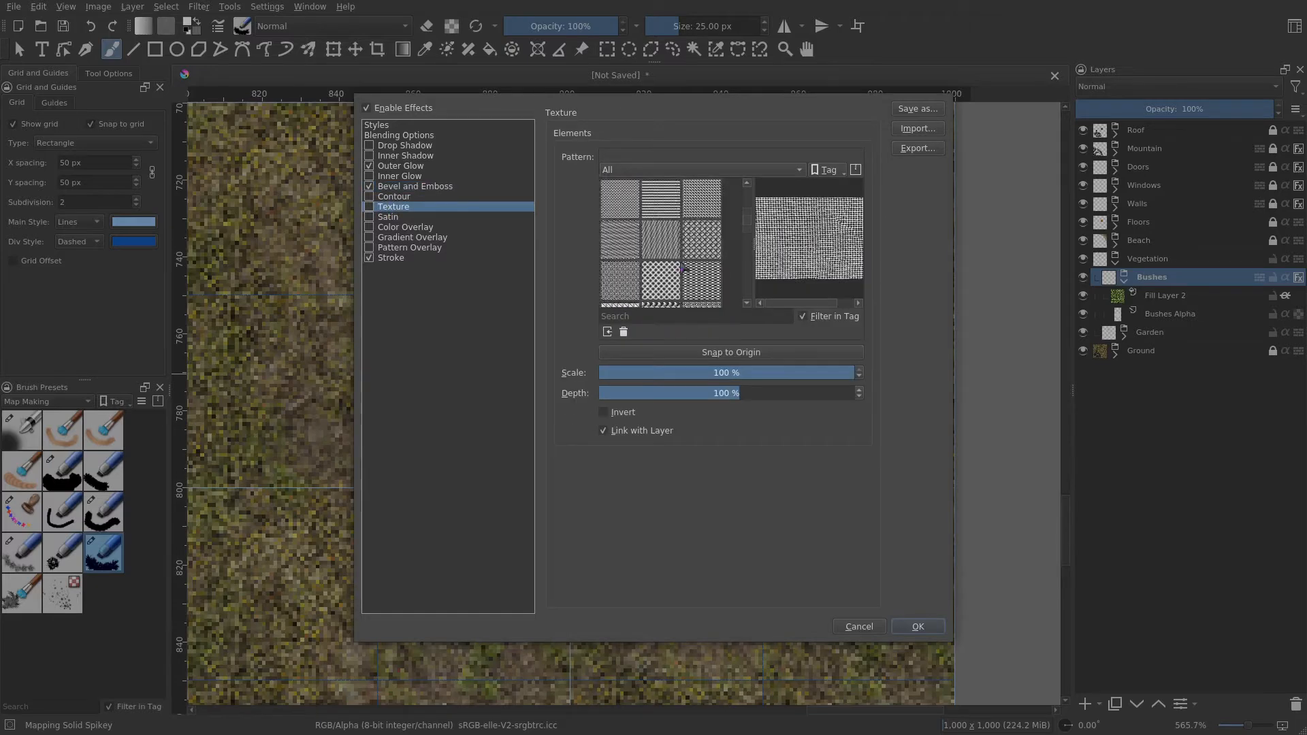
scroll(684, 269, "down", 4)
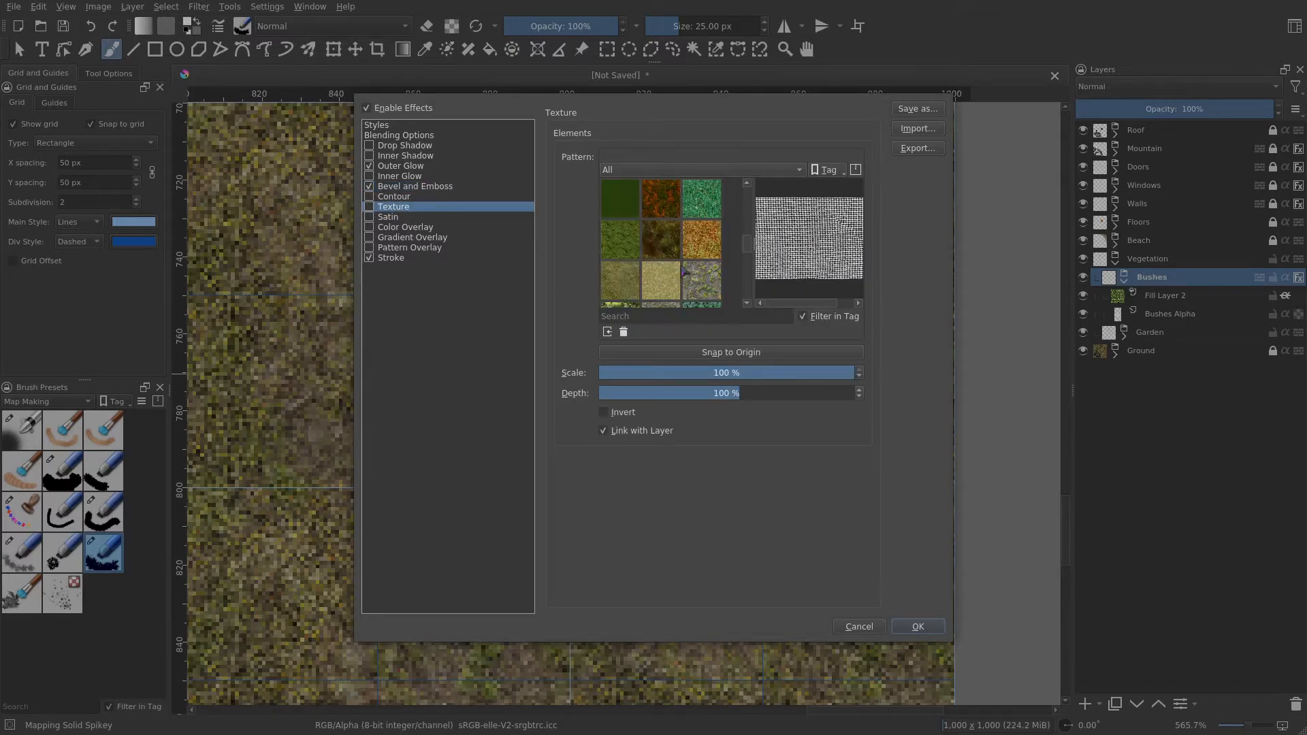
scroll(700, 278, "down", 2)
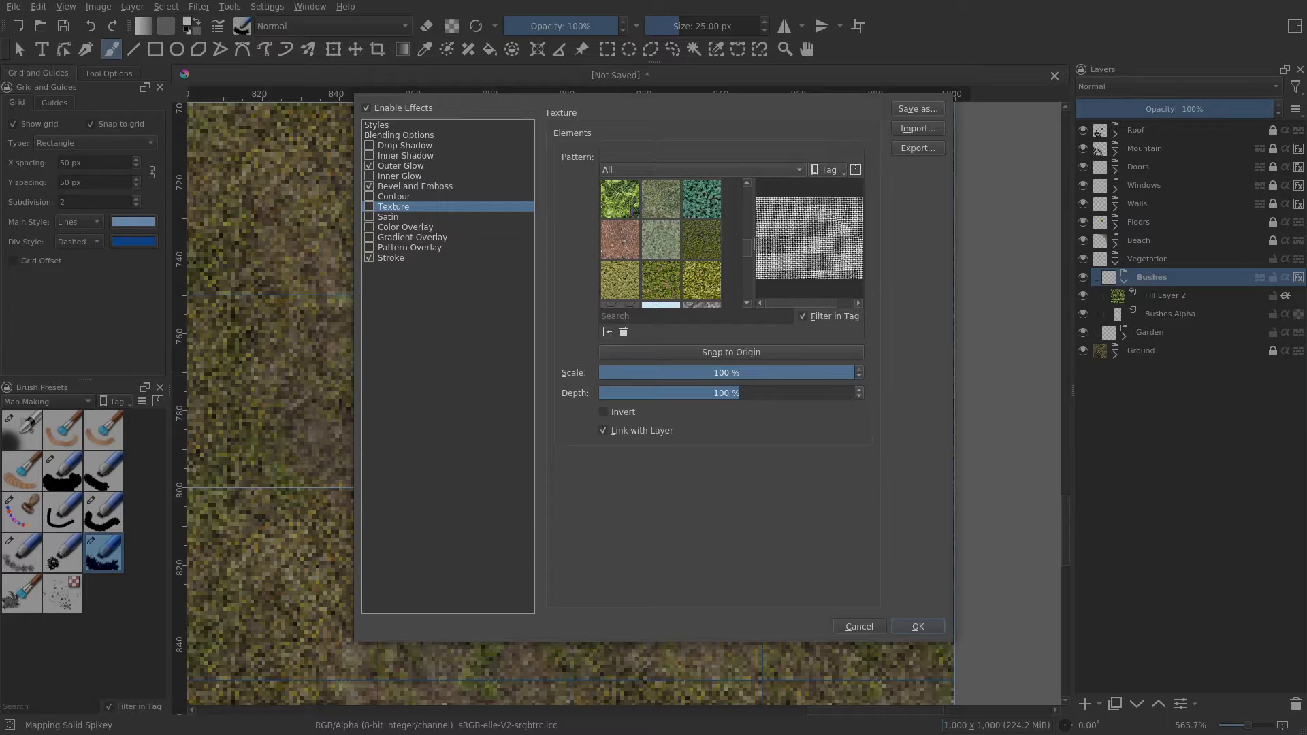
left_click(633, 209)
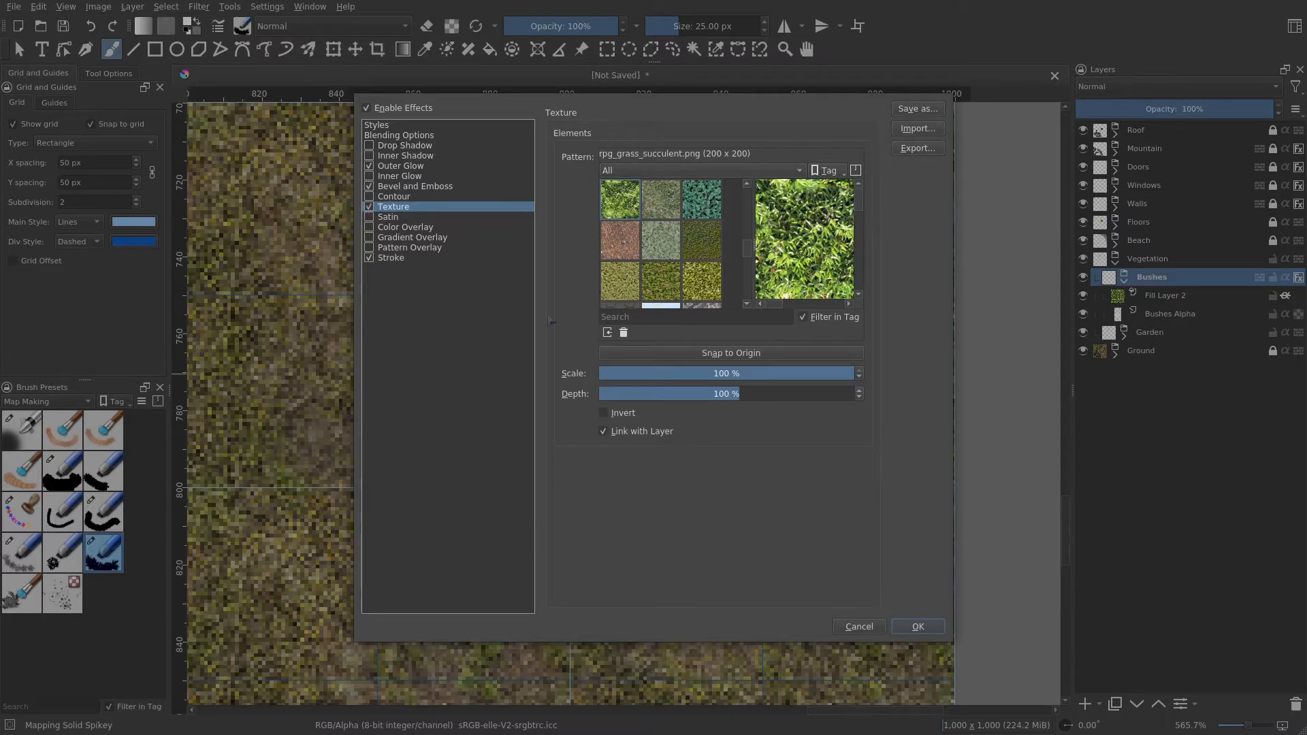
left_click(744, 393)
key("BackSpace")
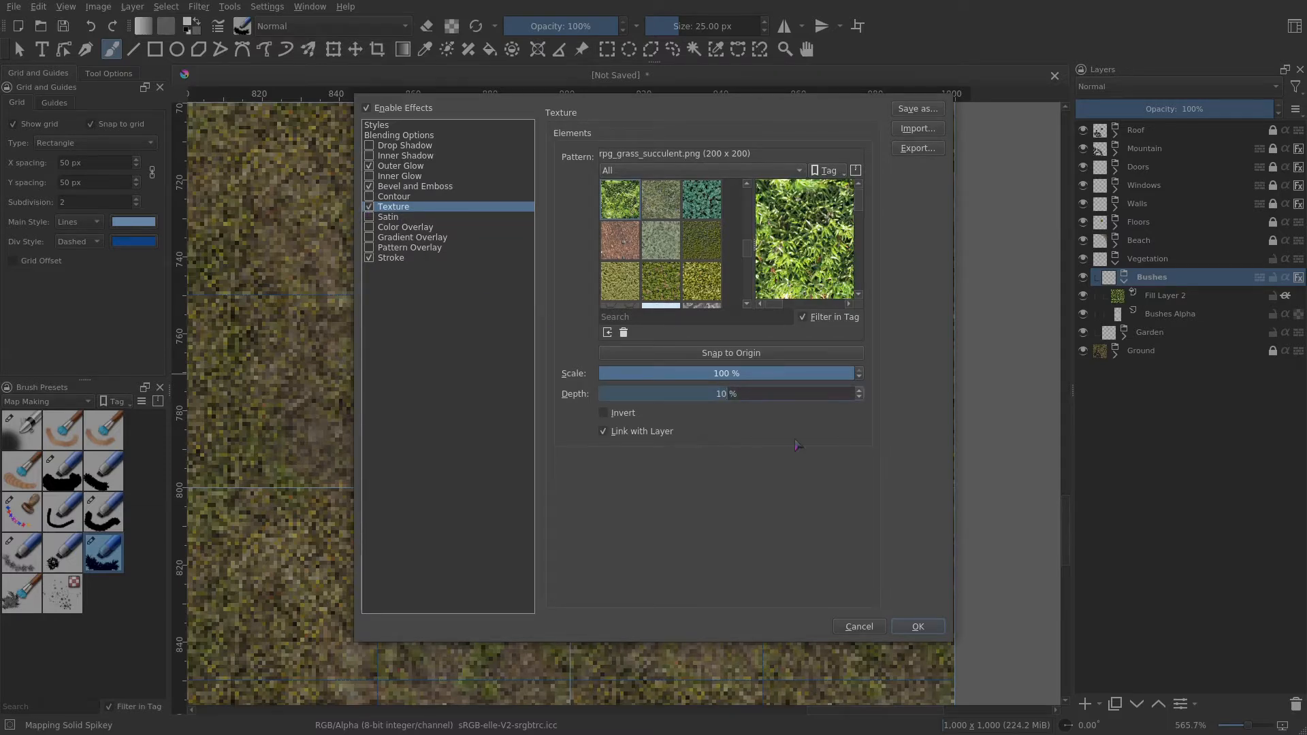
key("Return")
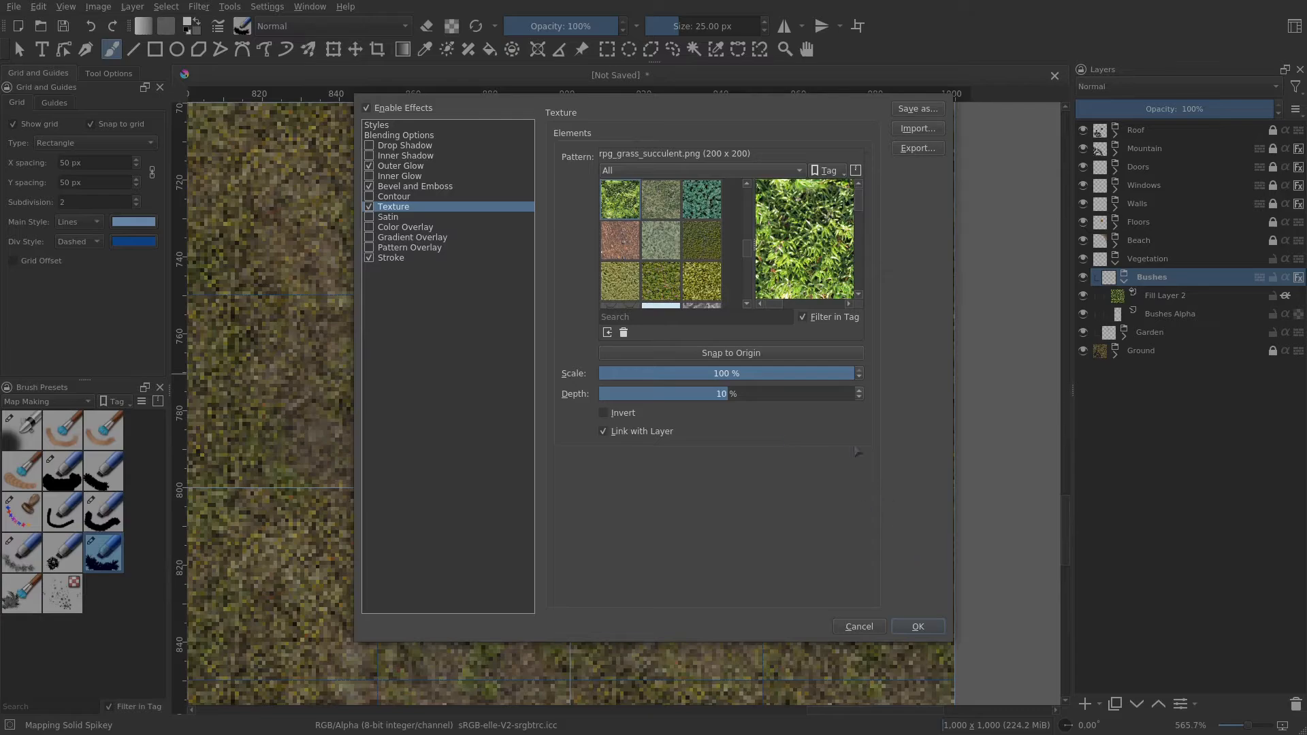
left_click(919, 627)
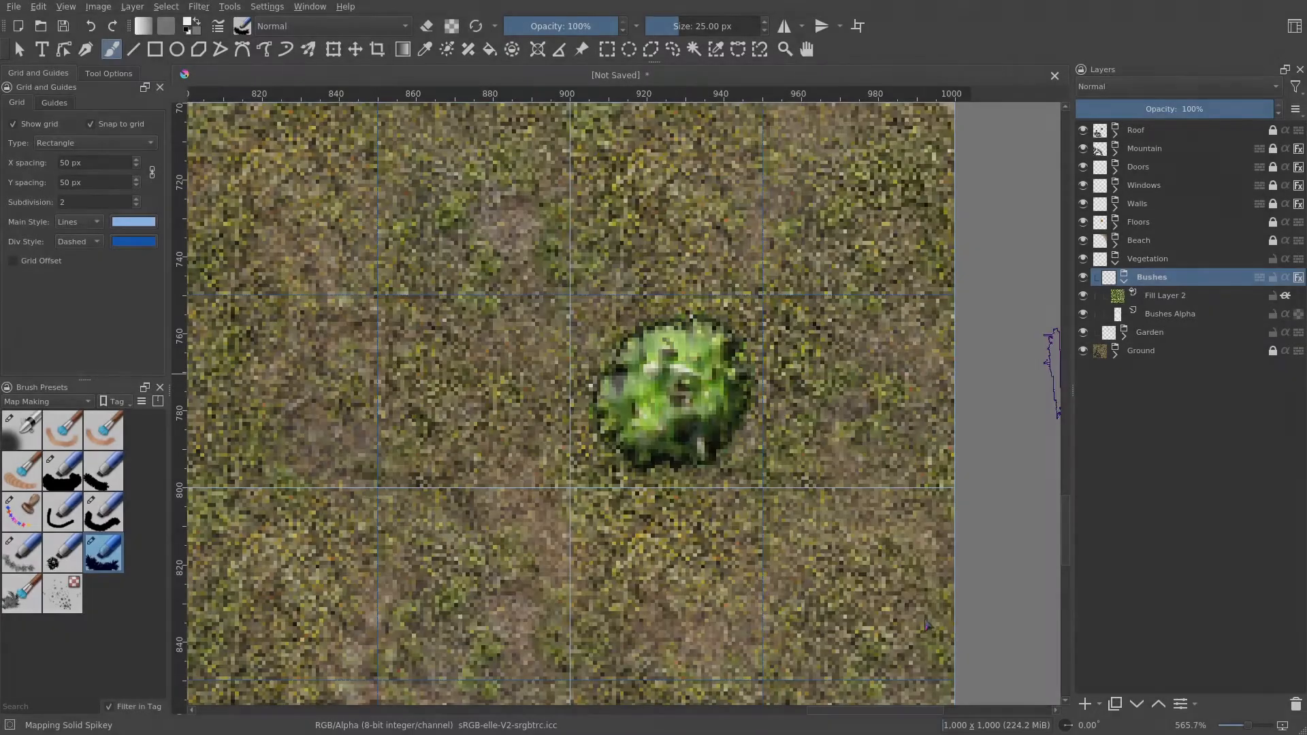
- Stamp five more bushes on Bushes Alpha around the house and along the mountain's edge
scroll(780, 468, "down", 4)
scroll(780, 469, "up", 2)
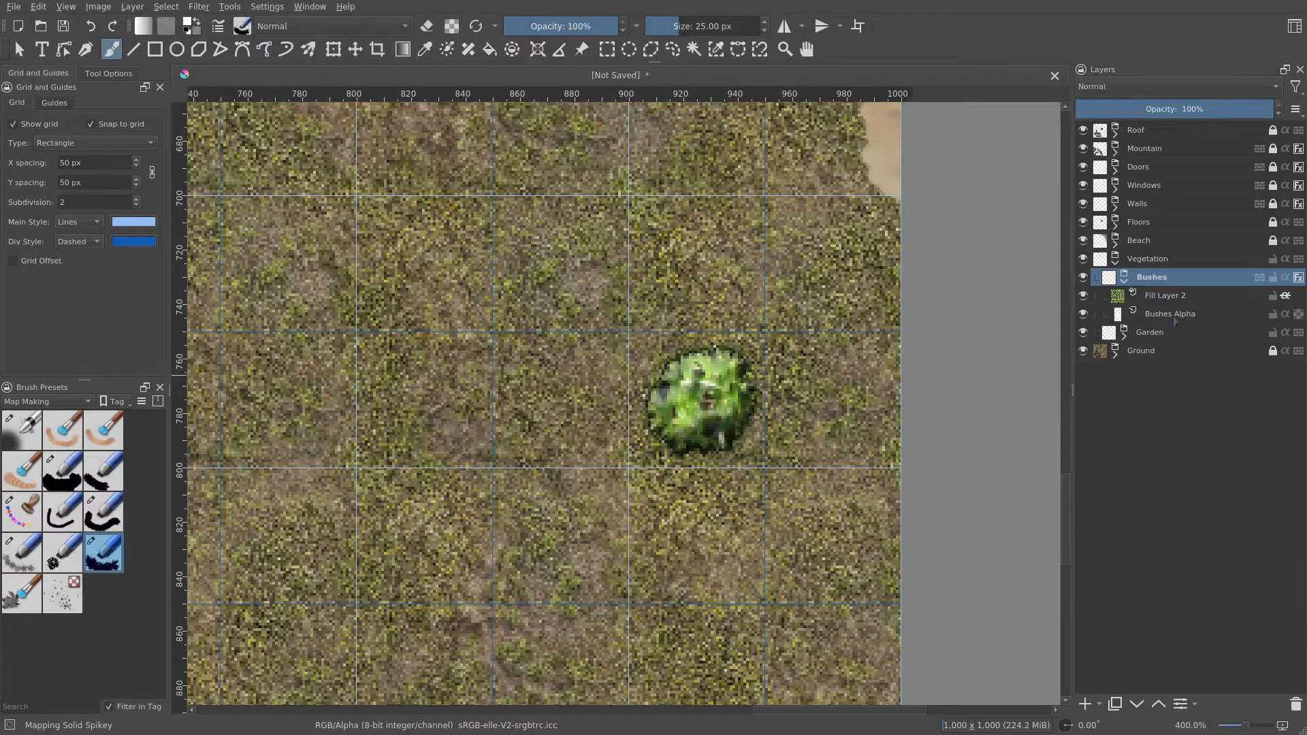
left_click(1171, 314)
mouse_move(731, 498)
left_mouse_down()
mouse_move(828, 443)
mouse_move(851, 381)
mouse_move(790, 395)
mouse_move(837, 313)
mouse_move(773, 344)
mouse_move(820, 371)
left_mouse_up()
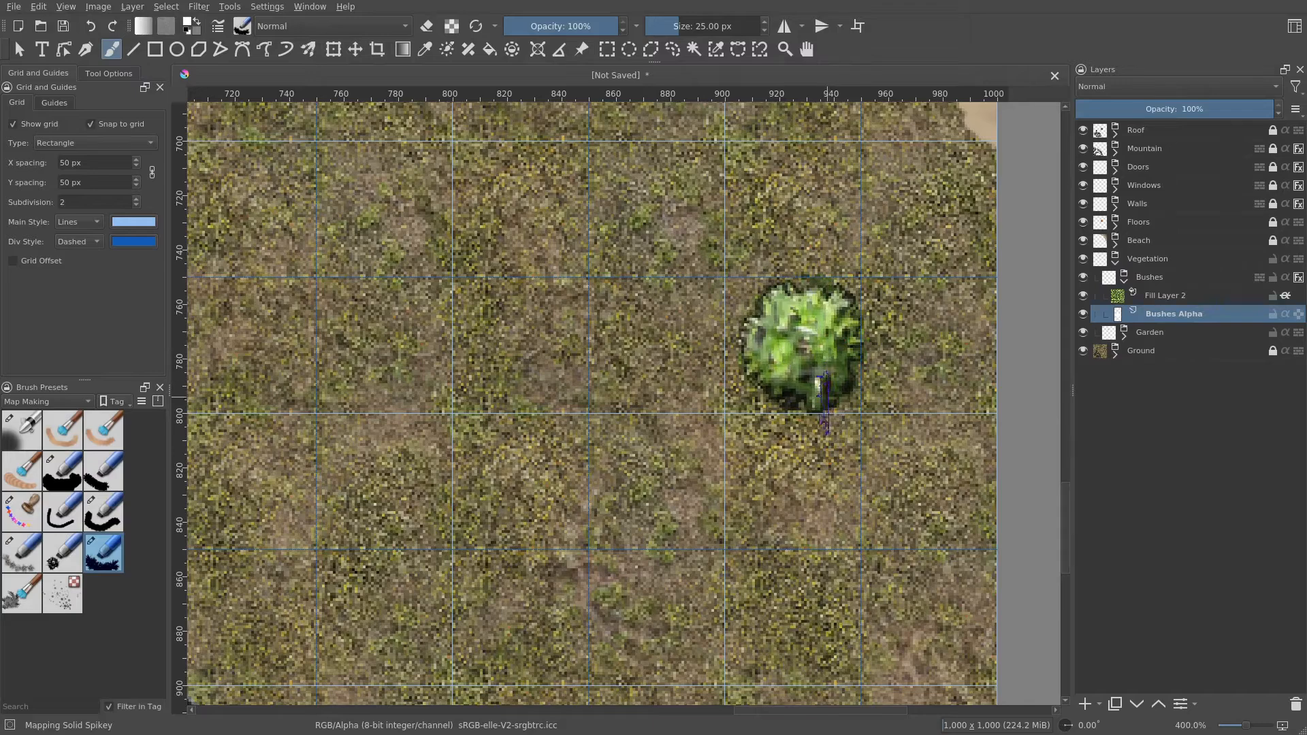
scroll(797, 460, "down", 1)
mouse_move(797, 459)
left_mouse_down()
mouse_move(872, 389)
mouse_move(893, 430)
mouse_move(813, 606)
left_mouse_up()
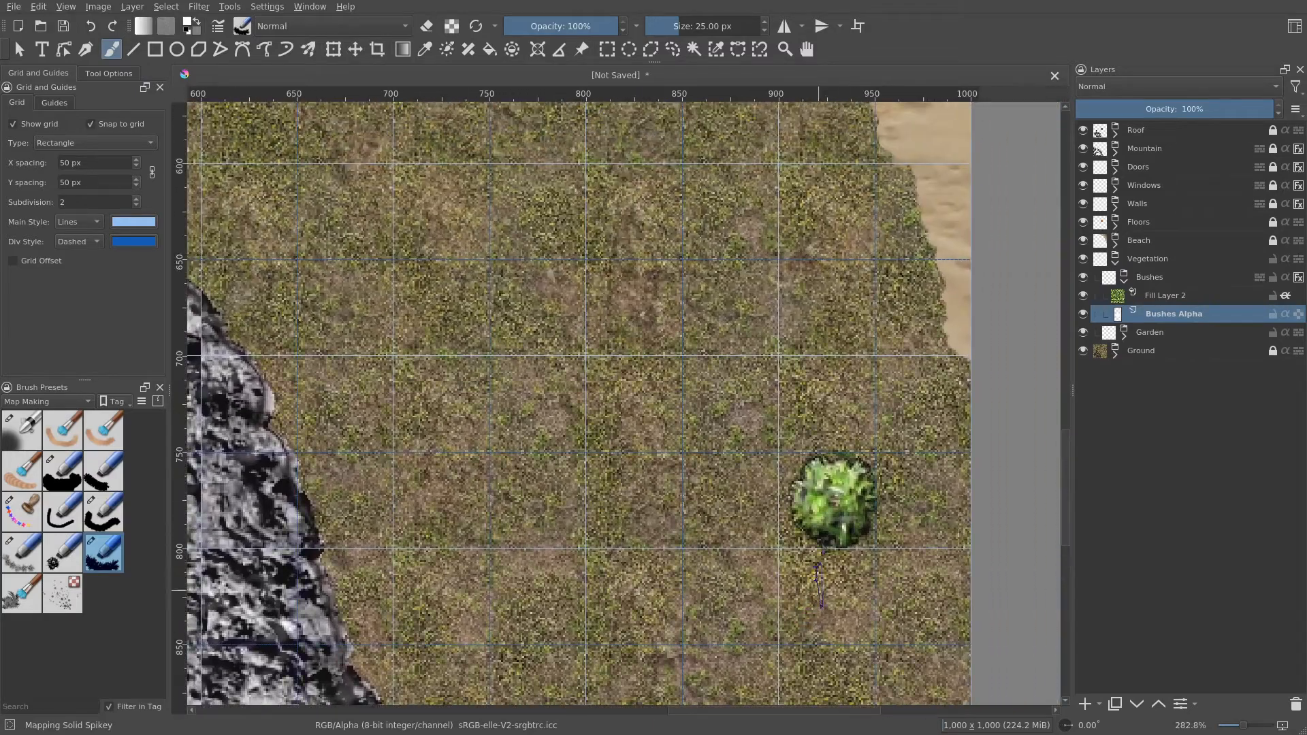
left_click(710, 298)
mouse_move(716, 293)
left_mouse_down()
mouse_move(760, 306)
mouse_move(733, 276)
mouse_move(719, 281)
mouse_move(781, 260)
mouse_move(811, 406)
mouse_move(850, 480)
left_mouse_up()
scroll(852, 481, "down", 2)
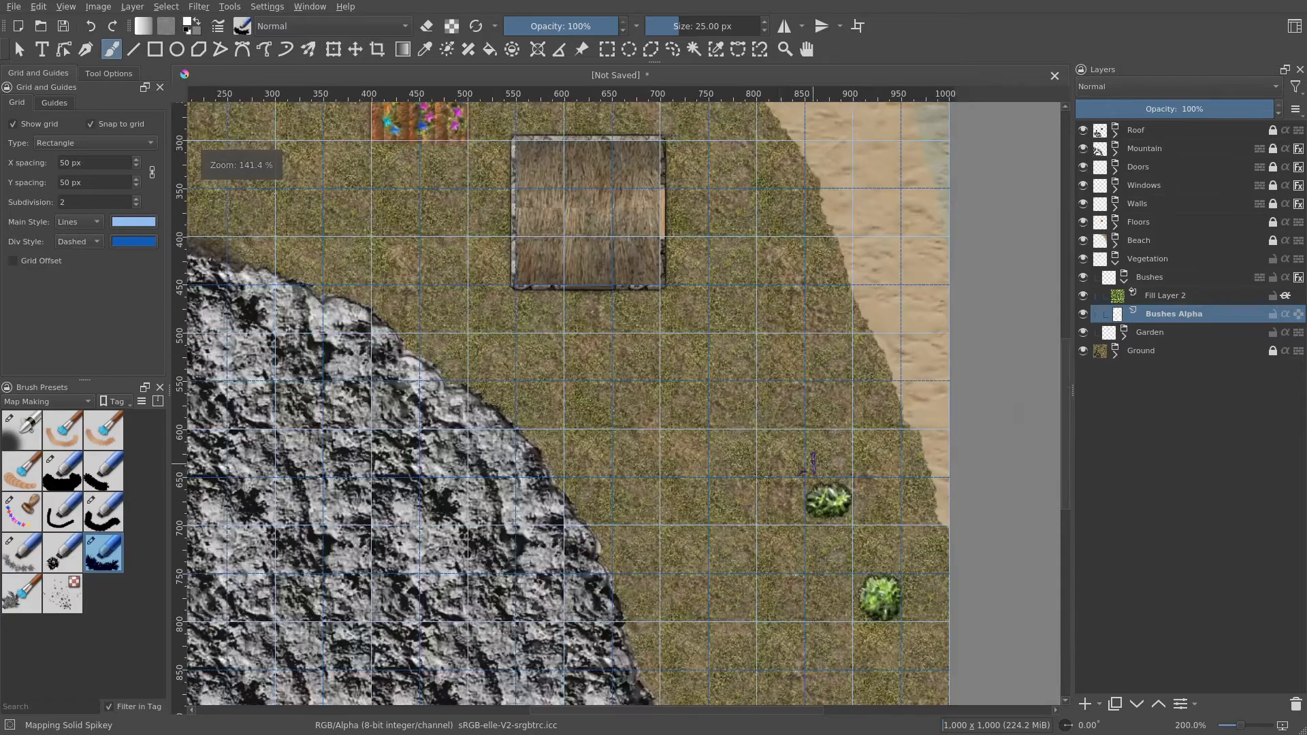
left_click_drag(747, 464, 815, 417)
scroll(779, 440, "up", 1)
mouse_move(661, 452)
left_mouse_down()
mouse_move(679, 461)
mouse_move(674, 450)
left_mouse_up()
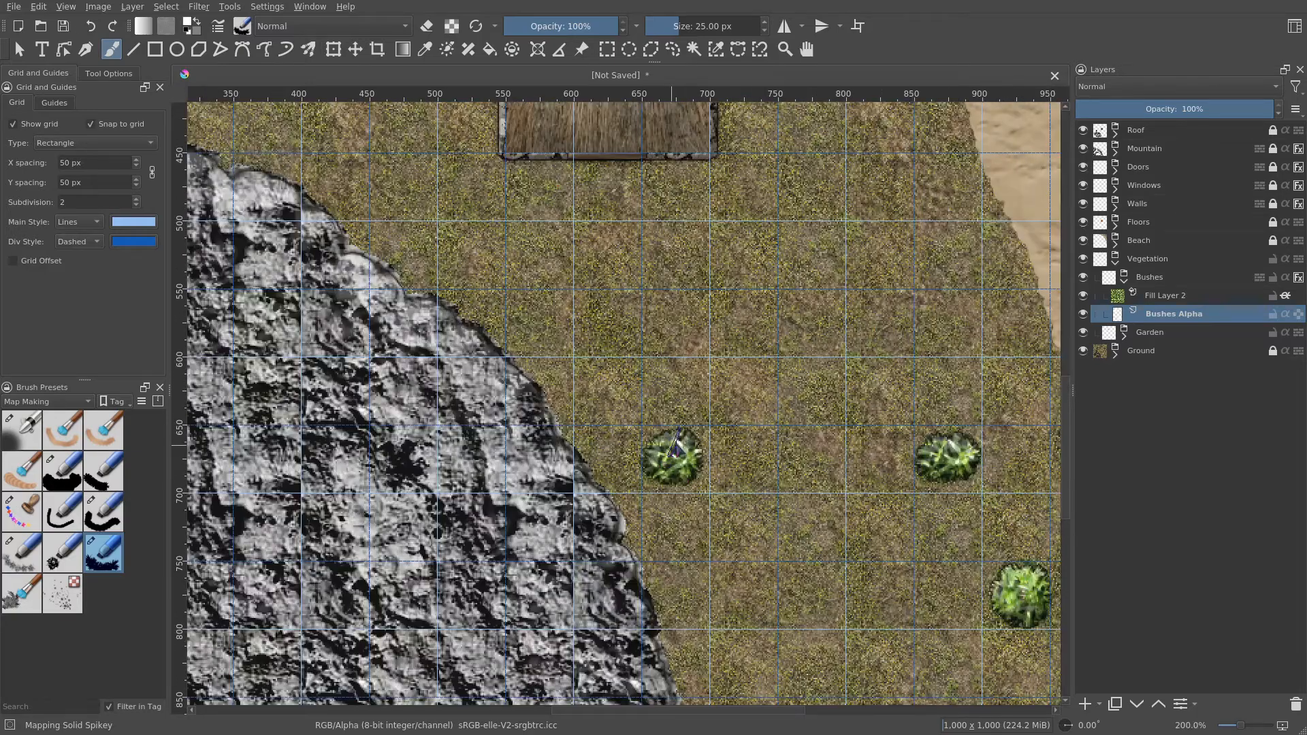
left_click_drag(831, 357, 742, 510)
mouse_move(786, 333)
left_mouse_down()
mouse_move(778, 376)
mouse_move(806, 343)
mouse_move(778, 347)
left_mouse_up()
mouse_move(670, 401)
left_mouse_down()
mouse_move(805, 442)
mouse_move(952, 450)
left_mouse_up()
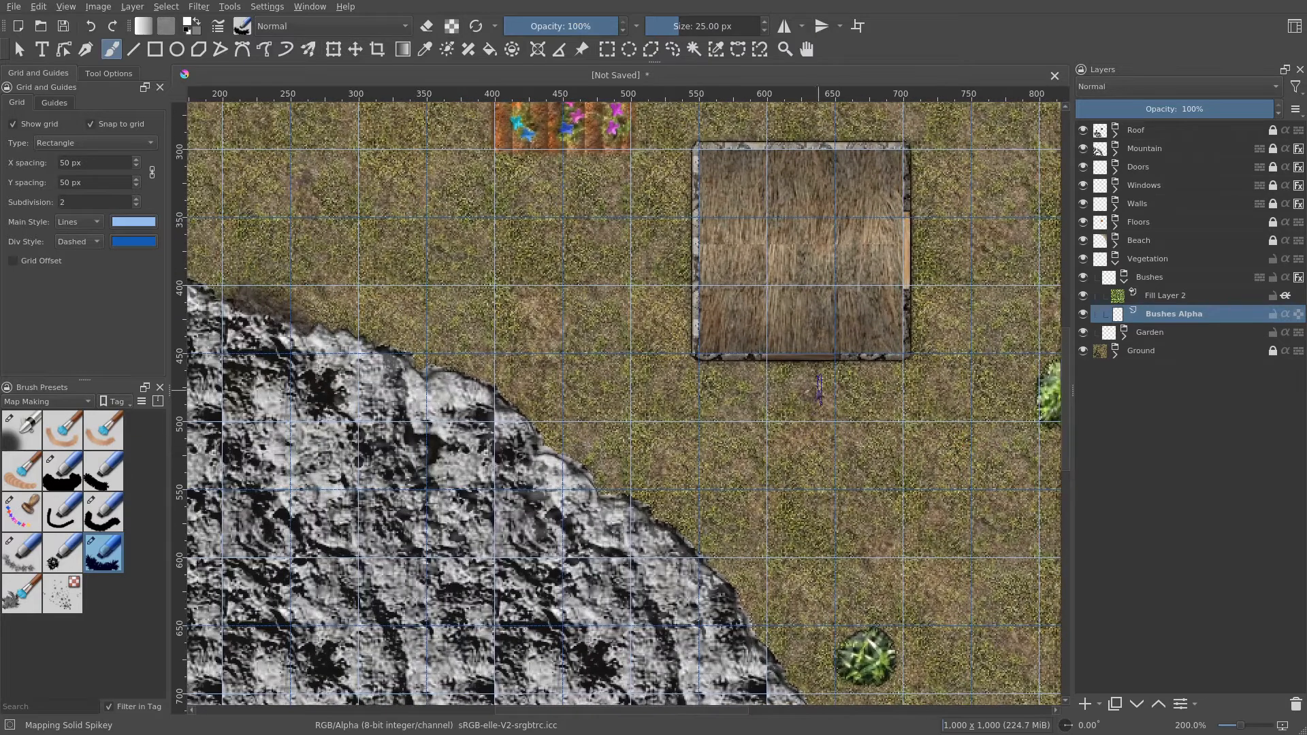
left_click_drag(807, 389, 835, 409)
scroll(634, 425, "down", 1)
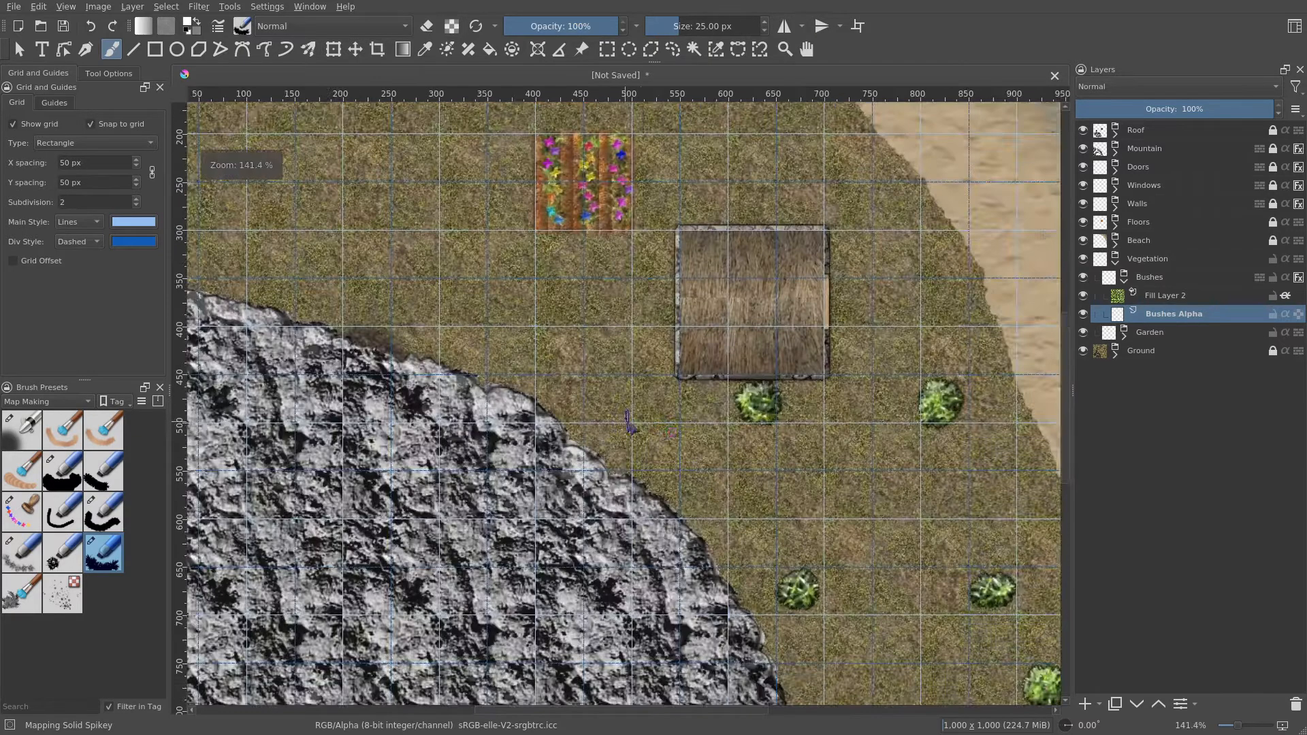
left_click_drag(634, 423, 901, 476)
scroll(775, 413, "up", 1)
left_click_drag(642, 376, 659, 383)
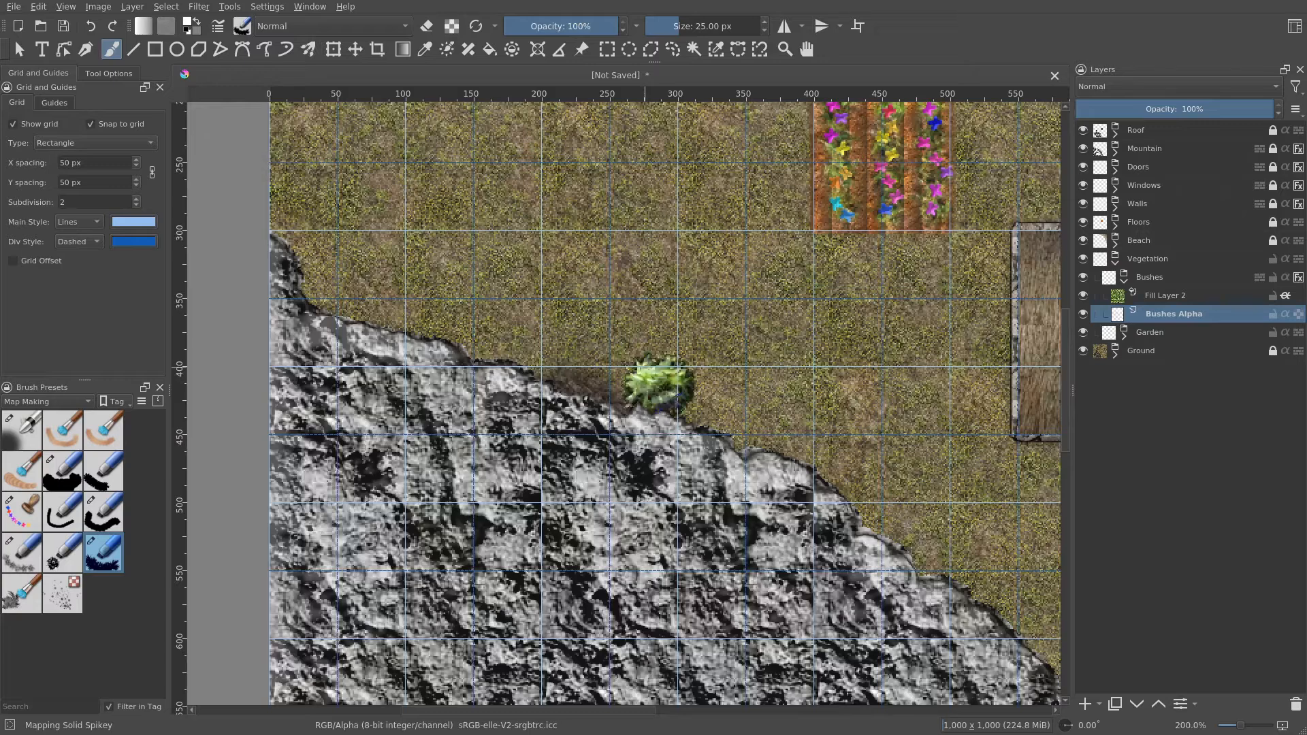
mouse_move(827, 473)
left_mouse_down()
mouse_move(824, 523)
mouse_move(748, 497)
mouse_move(697, 438)
left_mouse_up()
scroll(698, 442, "down", 1)
mouse_move(776, 426)
left_mouse_down()
mouse_move(701, 437)
mouse_move(624, 341)
mouse_move(591, 471)
mouse_move(768, 602)
mouse_move(759, 525)
left_mouse_up()
- Move the Mountain layer below the Vegetation group so the bushes sit above the rock
left_click(1154, 260)
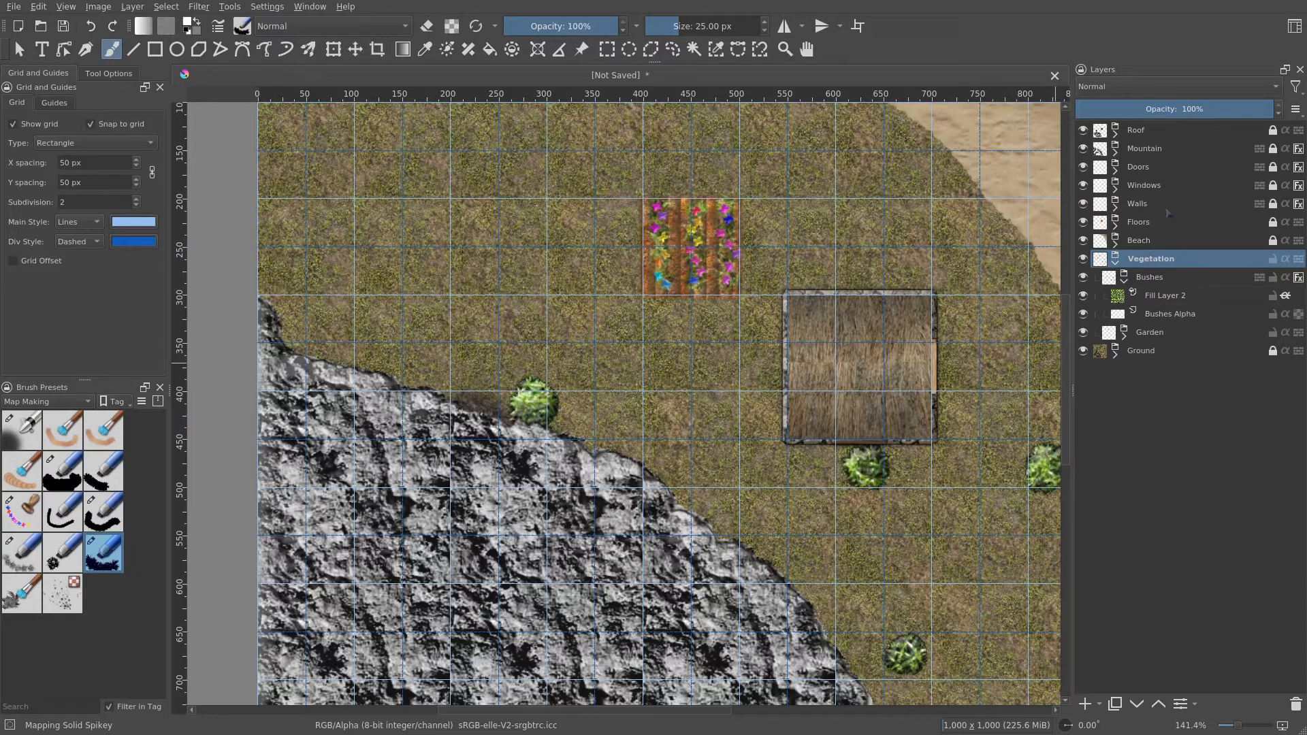
left_click(1150, 151)
left_click_drag(1165, 151, 1186, 280)
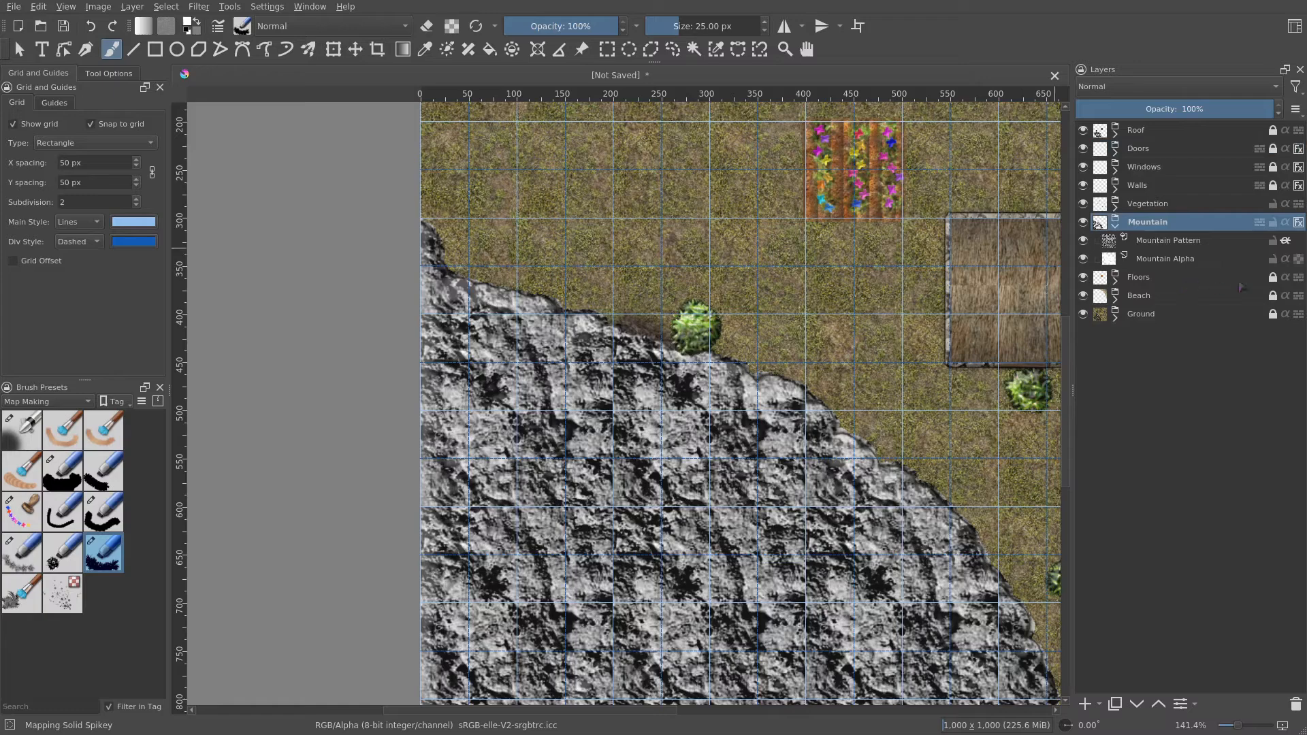
left_click(1272, 223)
scroll(798, 326, "up", 4)
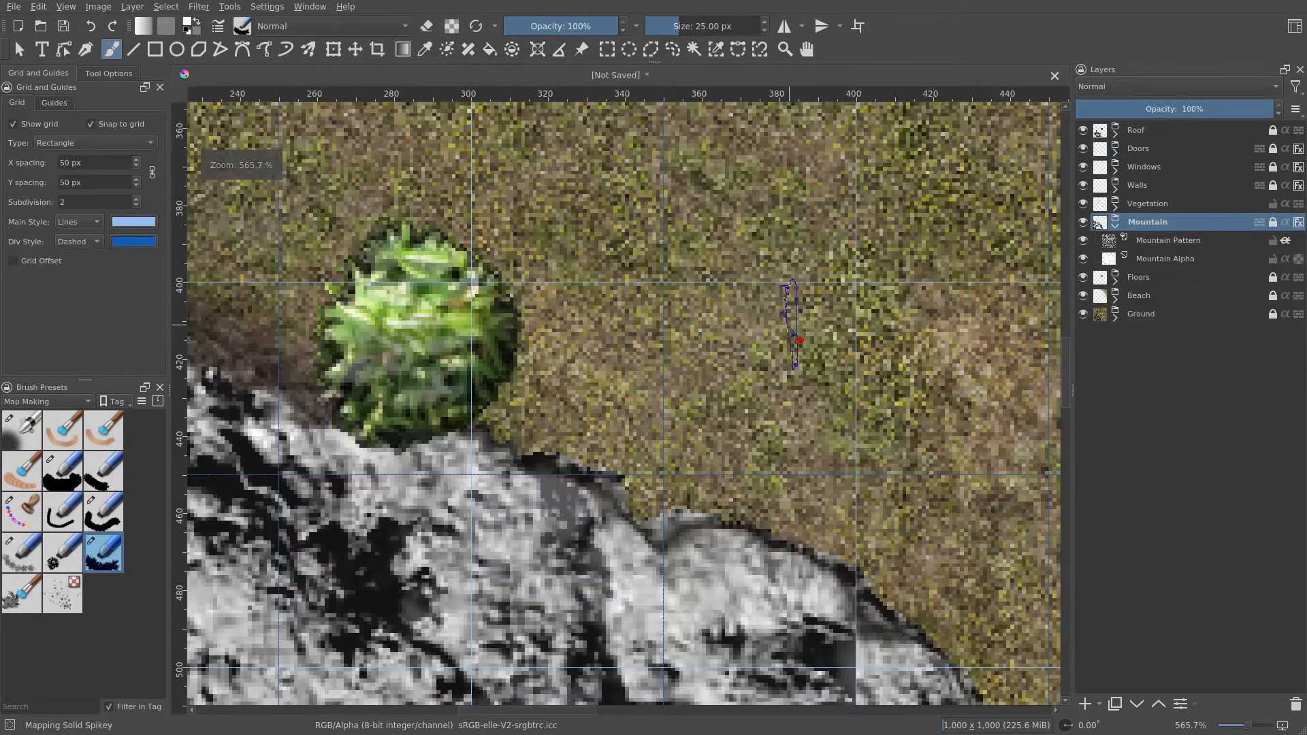
left_click_drag(660, 368, 786, 370)
scroll(848, 374, "down", 2)
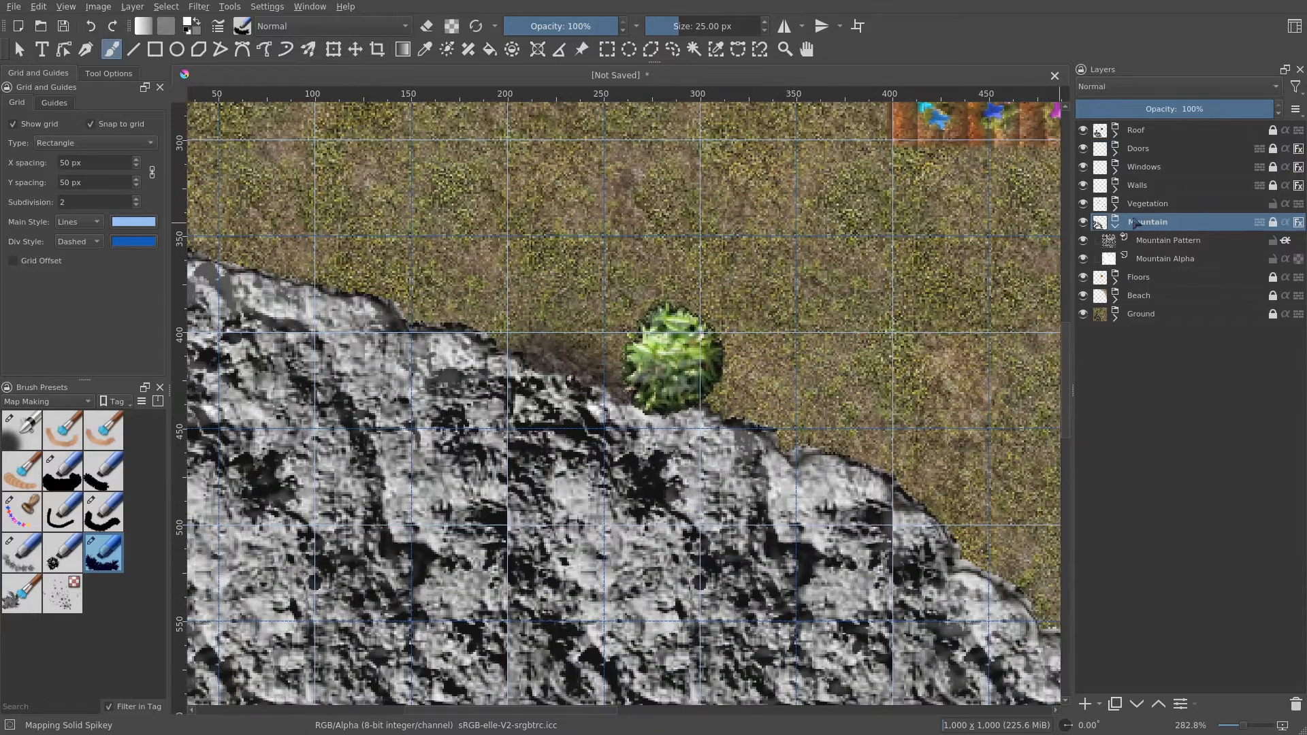
left_click_drag(881, 346, 856, 382)
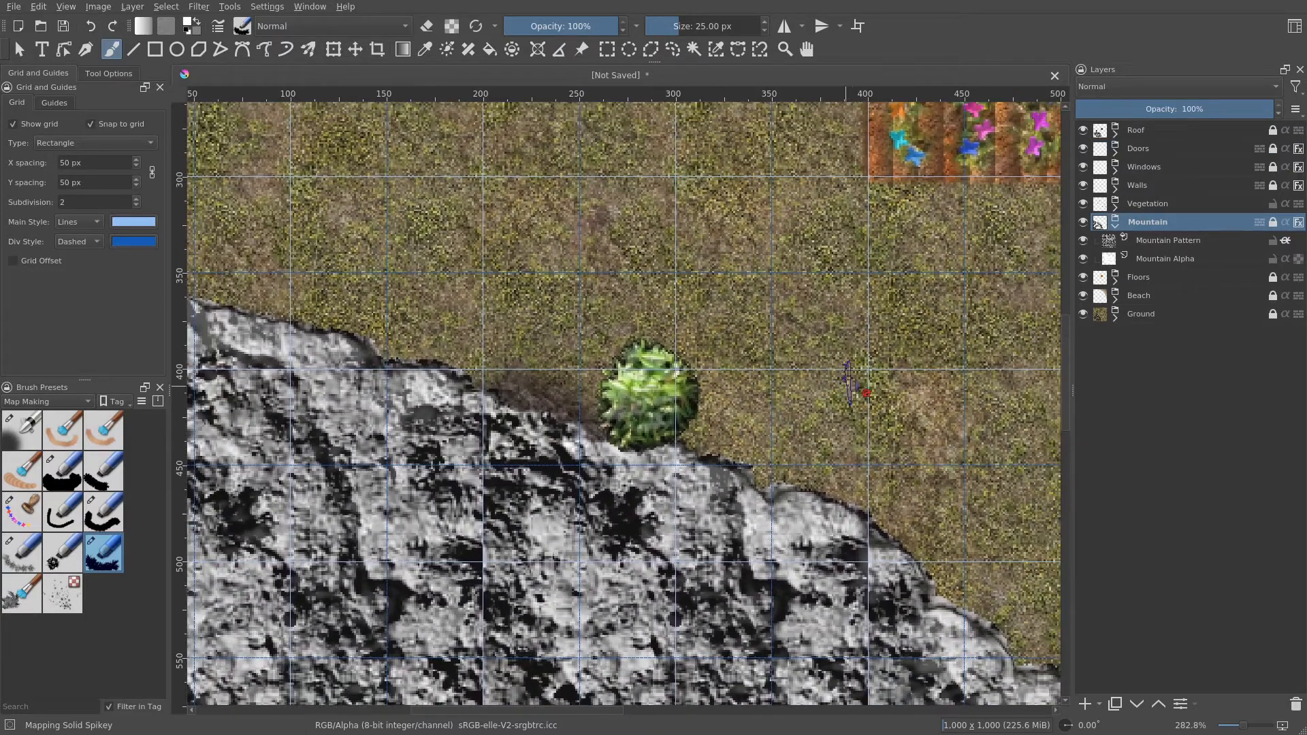
- Stamp additional bushes on Bushes Alpha in the open grass north and west of the flower garden
left_click(1117, 227)
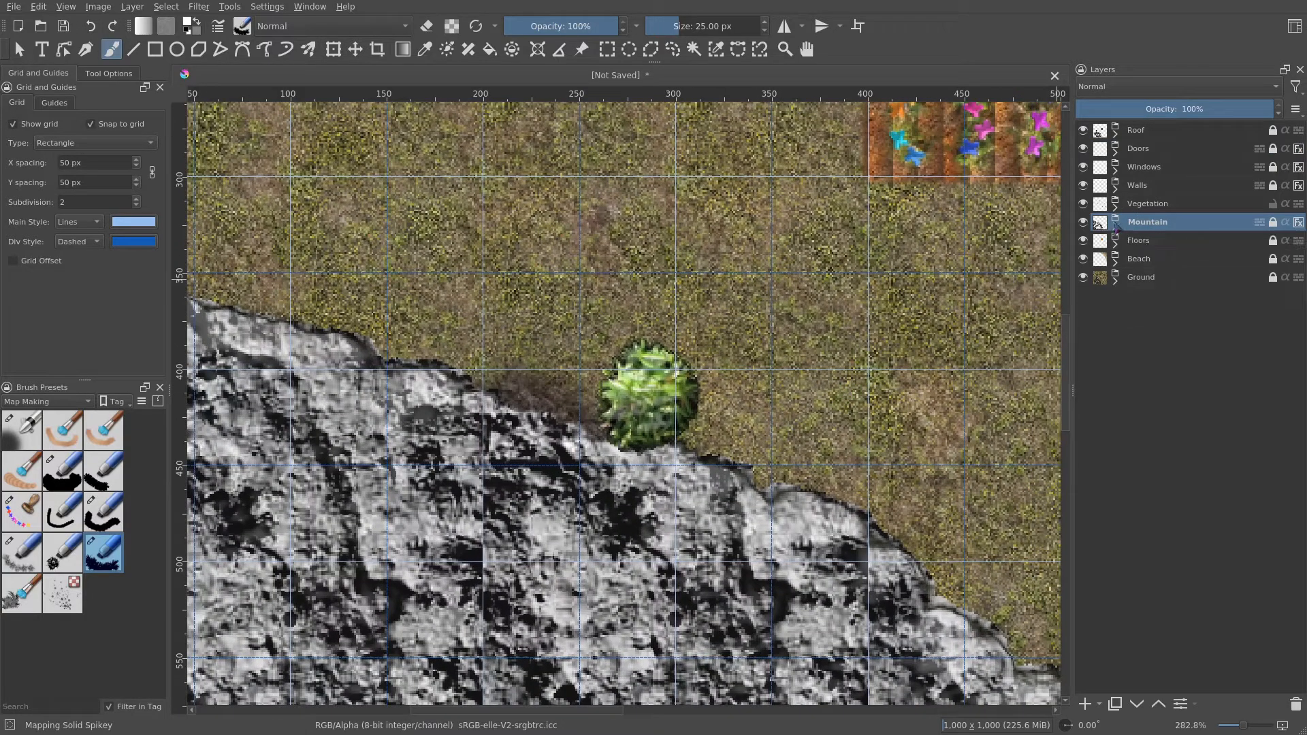
left_click(1116, 205)
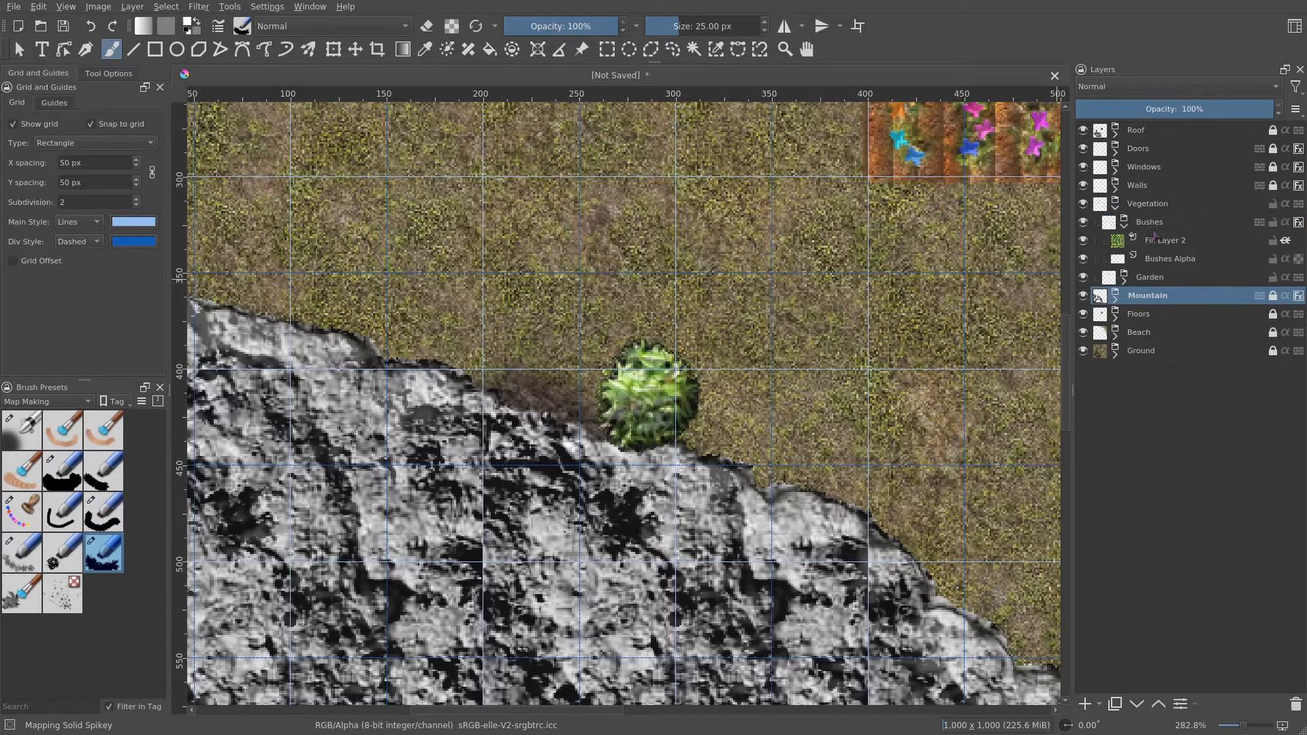
left_click_drag(920, 347, 830, 334)
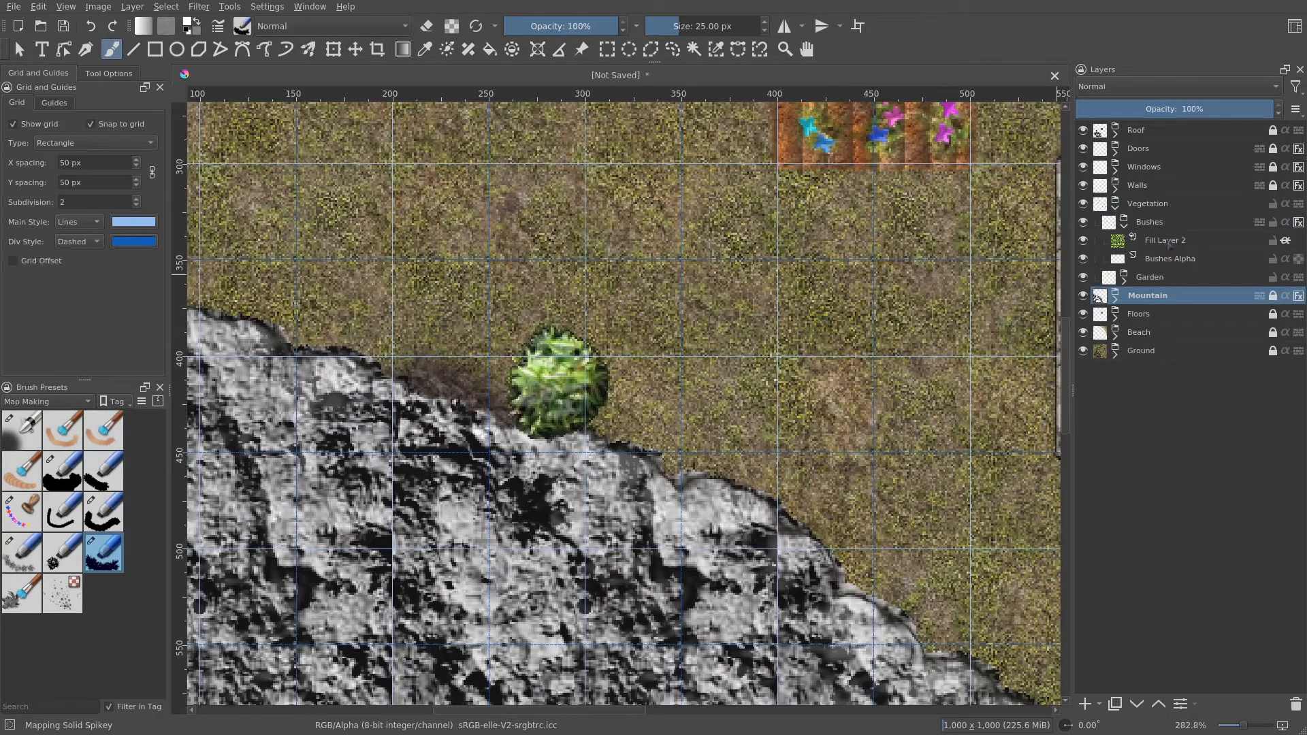
left_click(1170, 243)
left_click(1168, 260)
scroll(799, 309, "down", 2)
left_click_drag(799, 290, 674, 494)
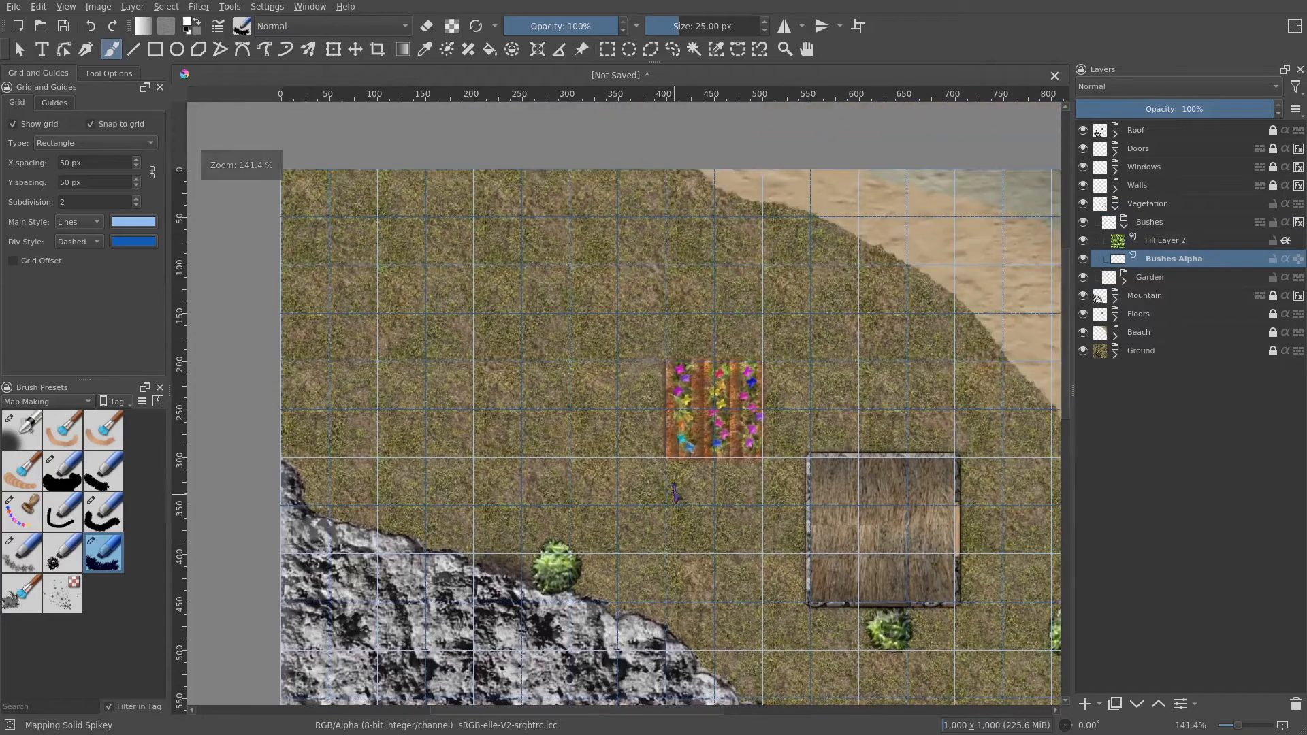
scroll(629, 288, "up", 1)
mouse_move(630, 288)
left_mouse_down()
mouse_move(657, 274)
mouse_move(645, 310)
mouse_move(676, 308)
left_mouse_up()
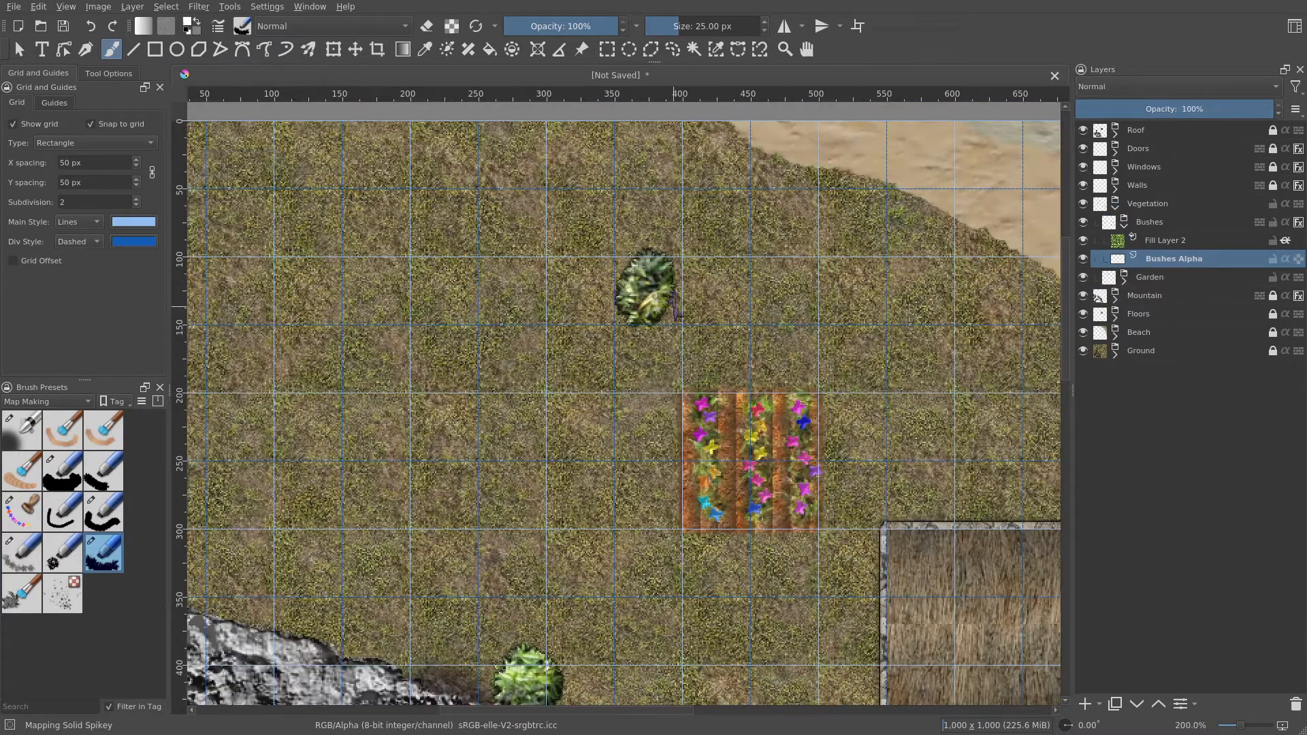
left_click_drag(918, 288, 923, 294)
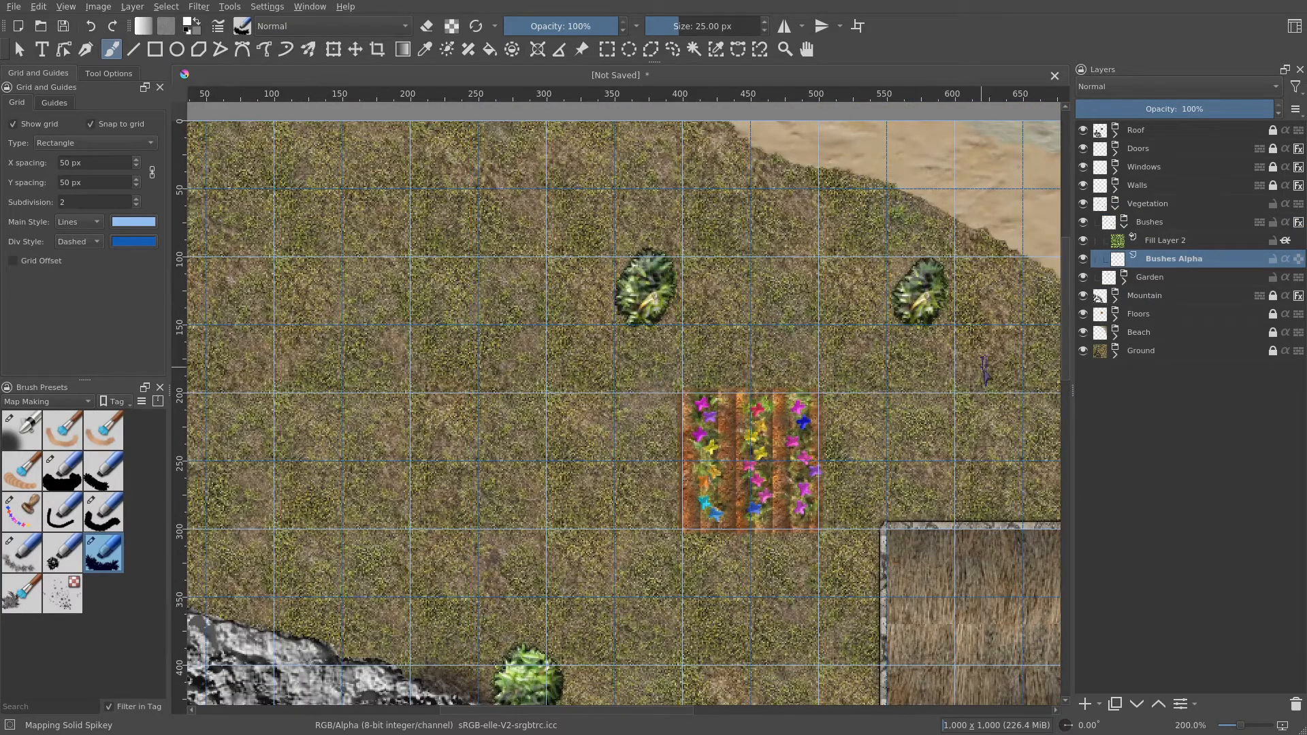
left_click_drag(986, 370, 704, 325)
mouse_move(776, 372)
left_mouse_down()
mouse_move(799, 346)
mouse_move(785, 399)
left_mouse_up()
mouse_move(892, 494)
left_mouse_down()
mouse_move(749, 321)
mouse_move(980, 413)
left_mouse_up()
scroll(737, 344, "down", 2)
scroll(545, 256, "up", 2)
left_click_drag(536, 203, 553, 235)
mouse_move(541, 398)
left_mouse_down()
mouse_move(548, 432)
mouse_move(548, 403)
left_mouse_up()
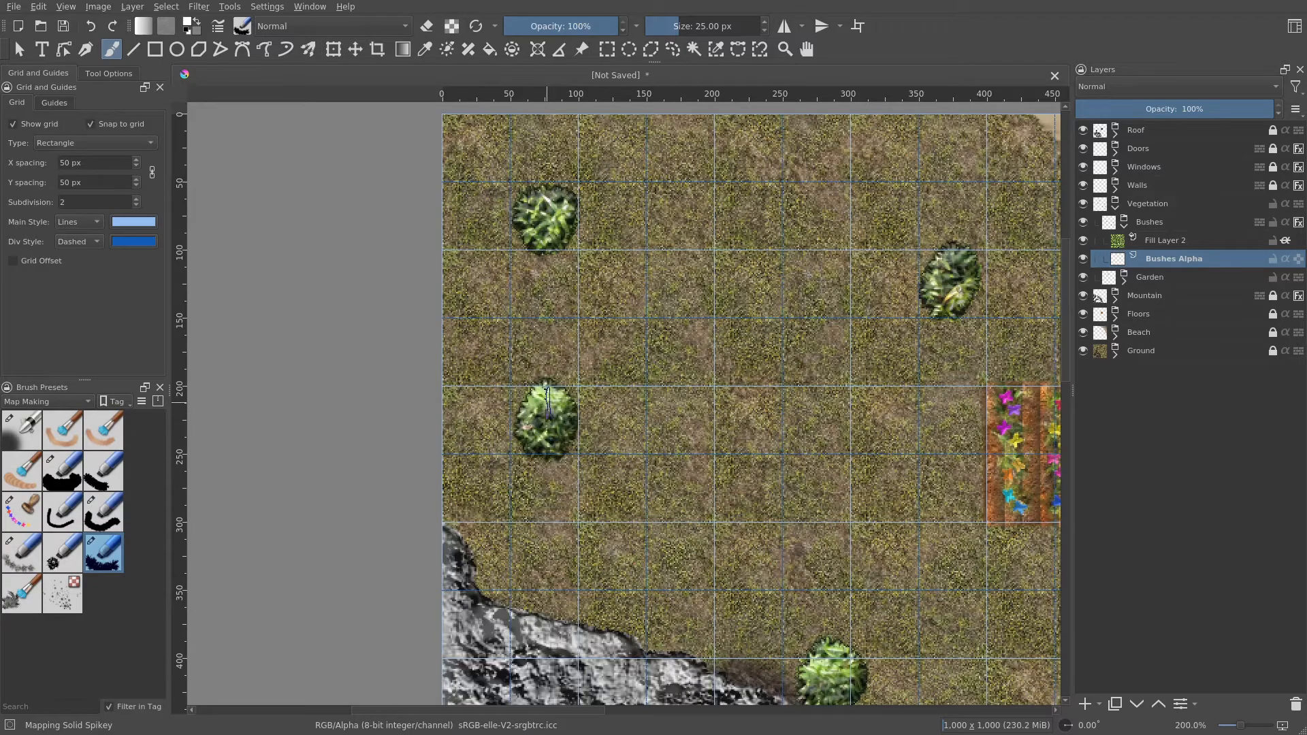
- Stamp more bushes on Bushes Alpha in the grass between the mountain edge and the beach
left_click_drag(711, 543, 502, 466)
scroll(502, 466, "down", 2)
left_click_drag(679, 569, 518, 275)
scroll(757, 453, "up", 2)
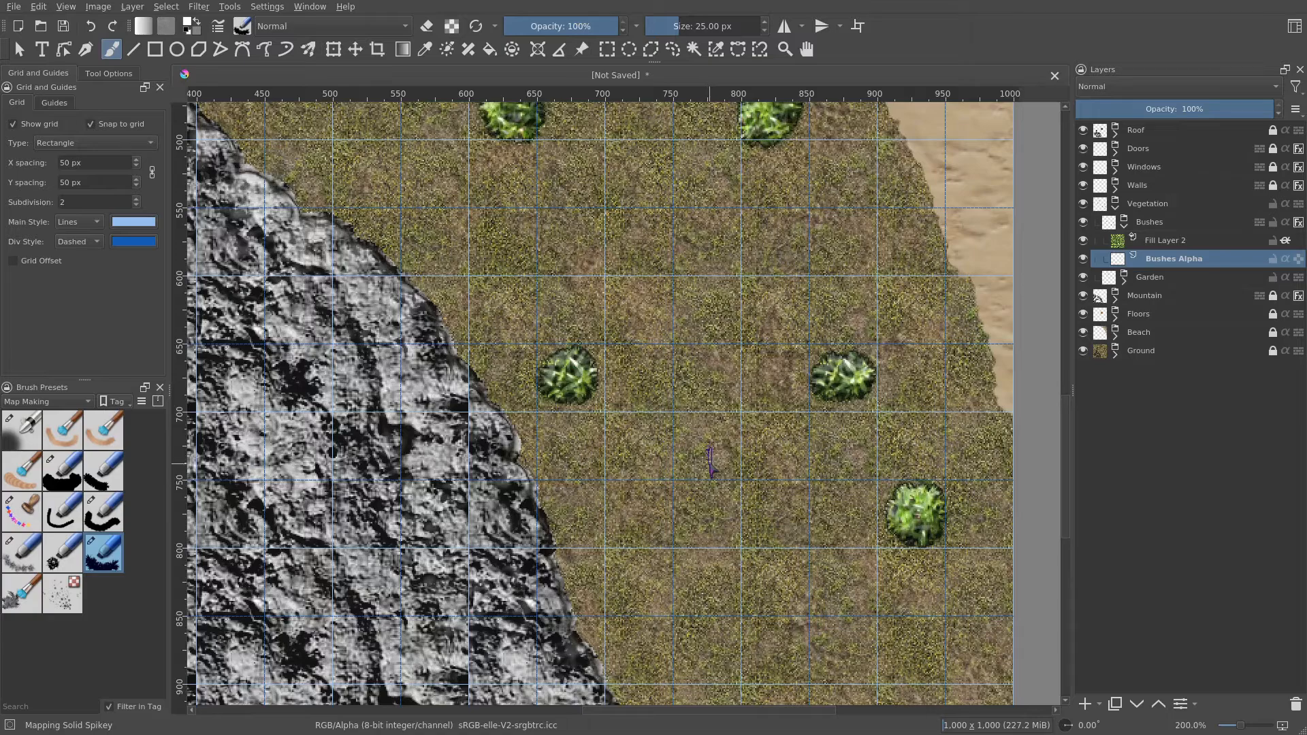
mouse_move(681, 416)
left_mouse_down()
mouse_move(789, 553)
mouse_move(718, 320)
left_mouse_up()
scroll(717, 318, "down", 1)
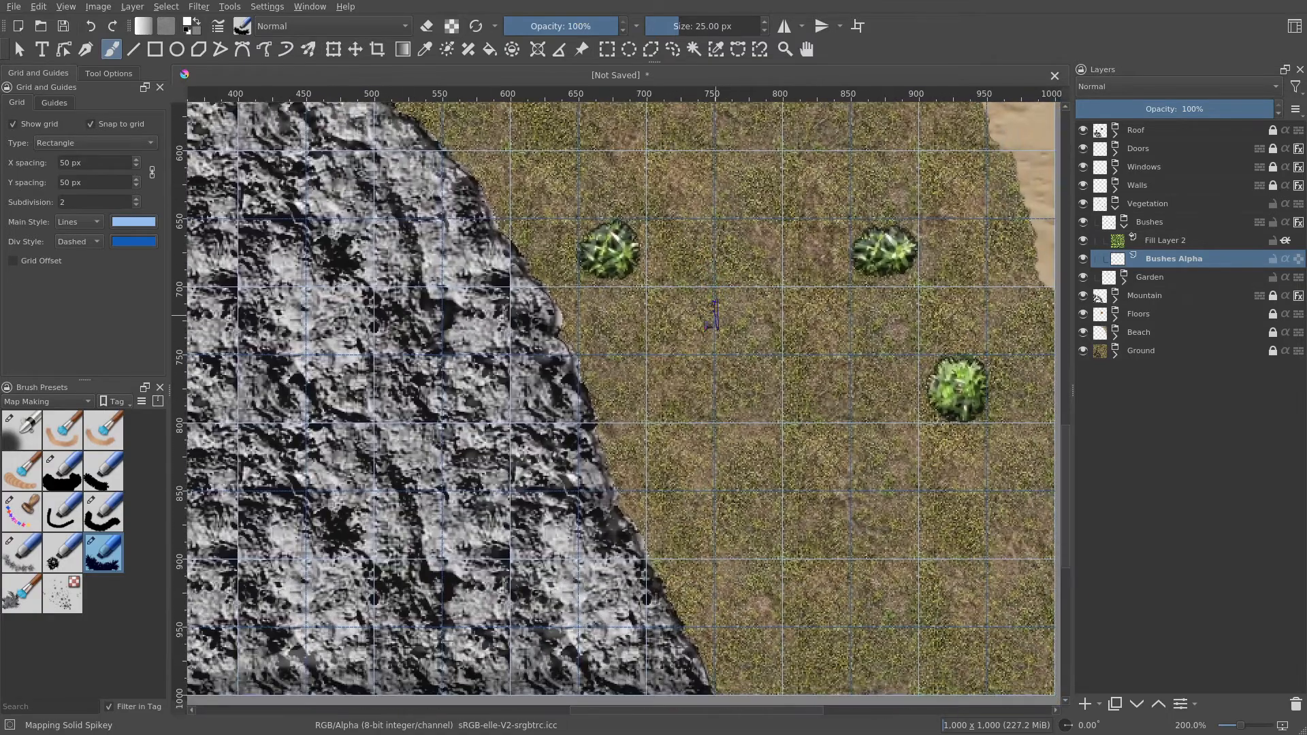
left_click_drag(700, 421, 641, 533)
scroll(641, 532, "down", 1)
mouse_move(742, 569)
left_mouse_down()
mouse_move(751, 473)
mouse_move(834, 599)
left_mouse_up()
scroll(835, 599, "down", 1)
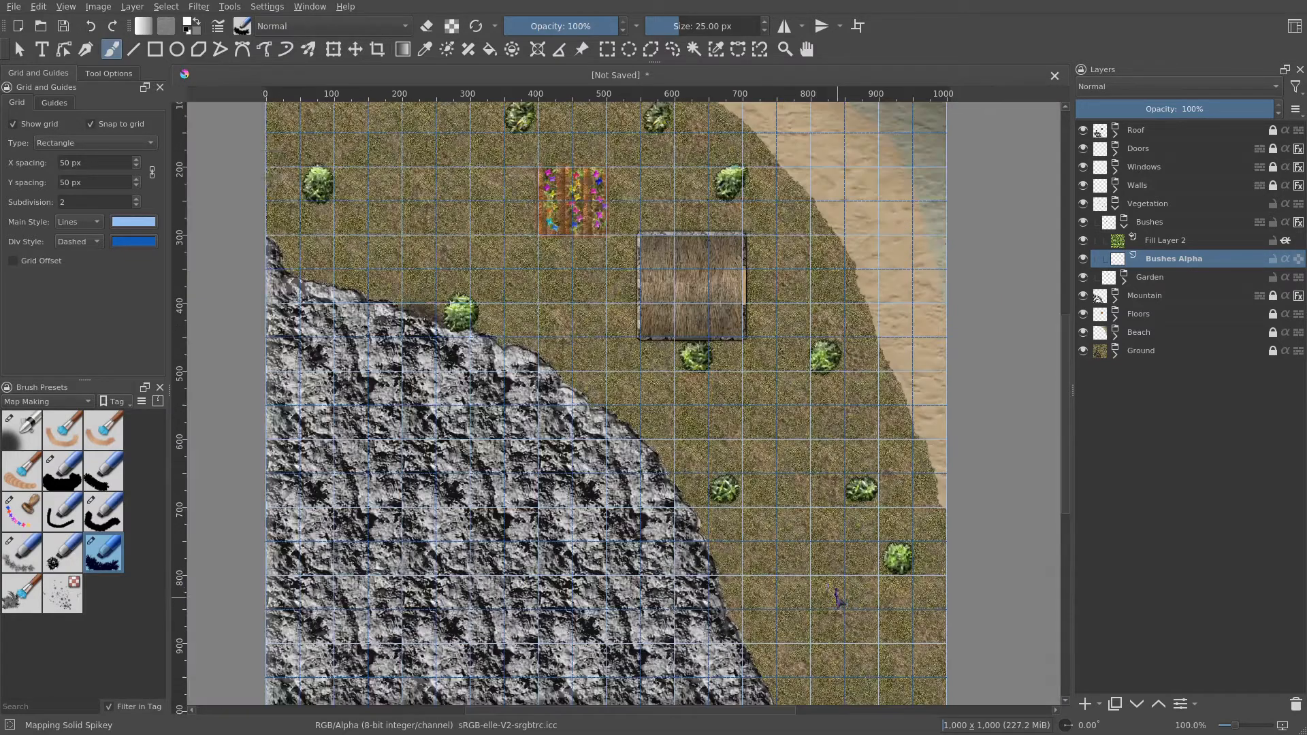
left_click_drag(766, 478, 907, 662)
scroll(587, 365, "up", 2)
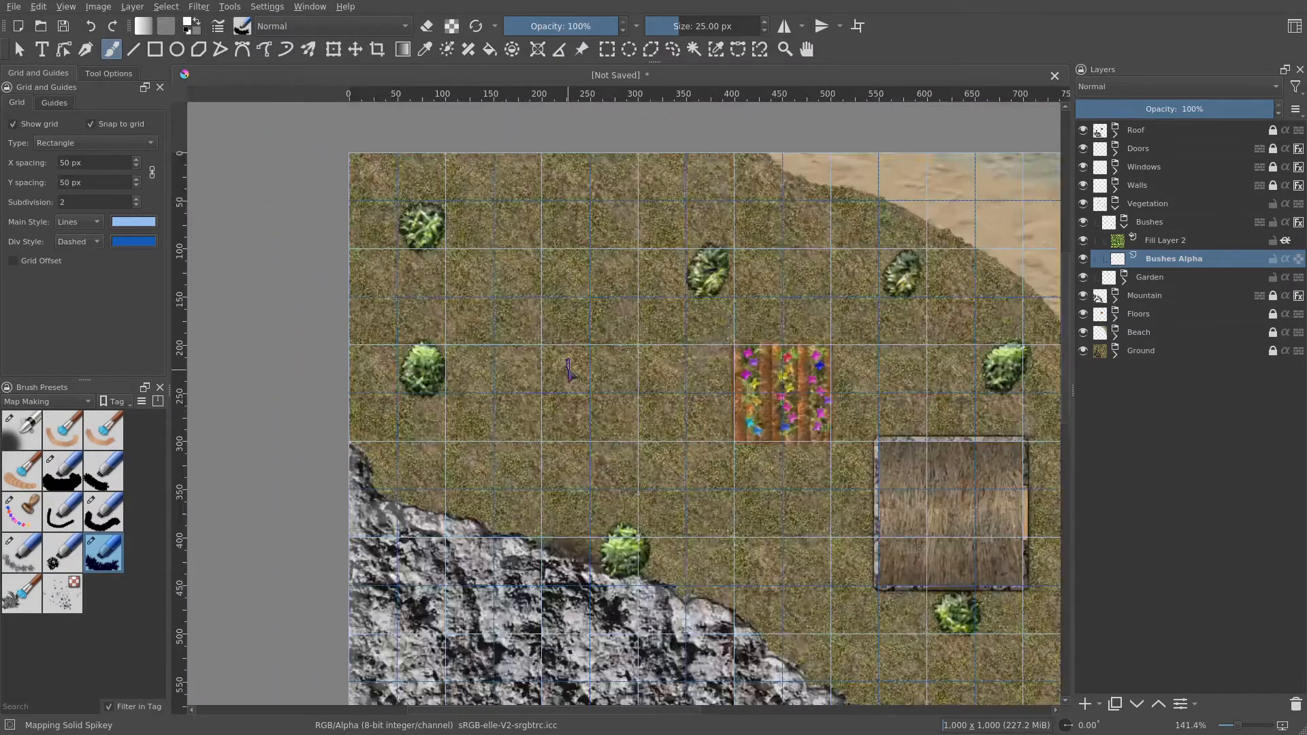
mouse_move(588, 365)
left_mouse_down()
mouse_move(604, 537)
mouse_move(596, 365)
mouse_move(674, 299)
left_mouse_up()
scroll(674, 300, "down", 2)
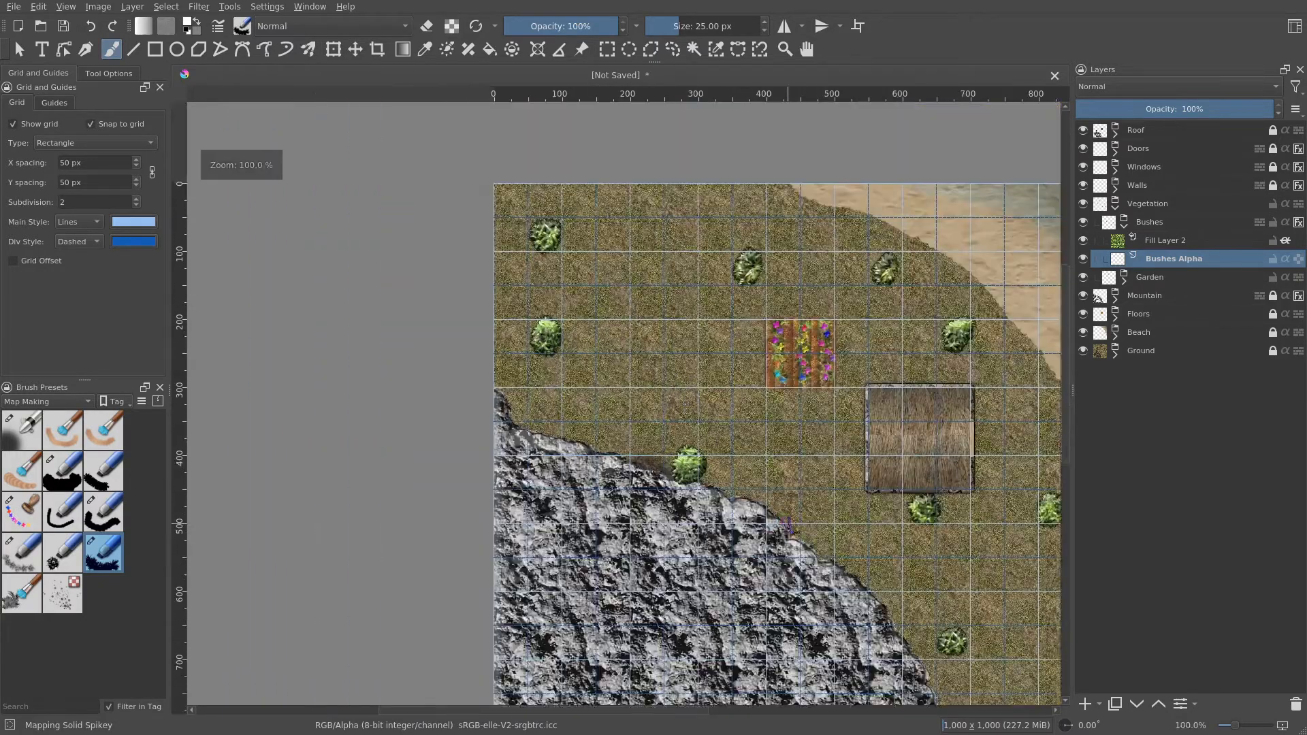
left_click_drag(799, 513, 476, 247)
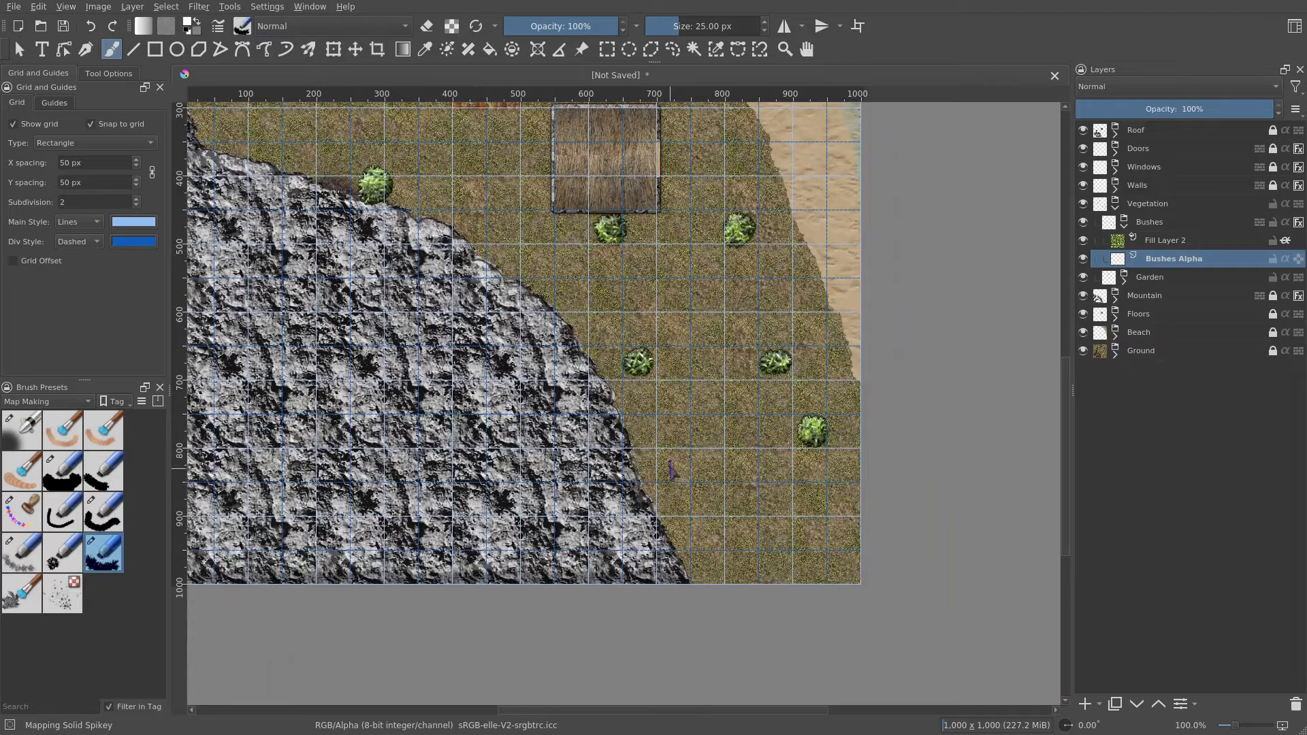
scroll(671, 470, "up", 3)
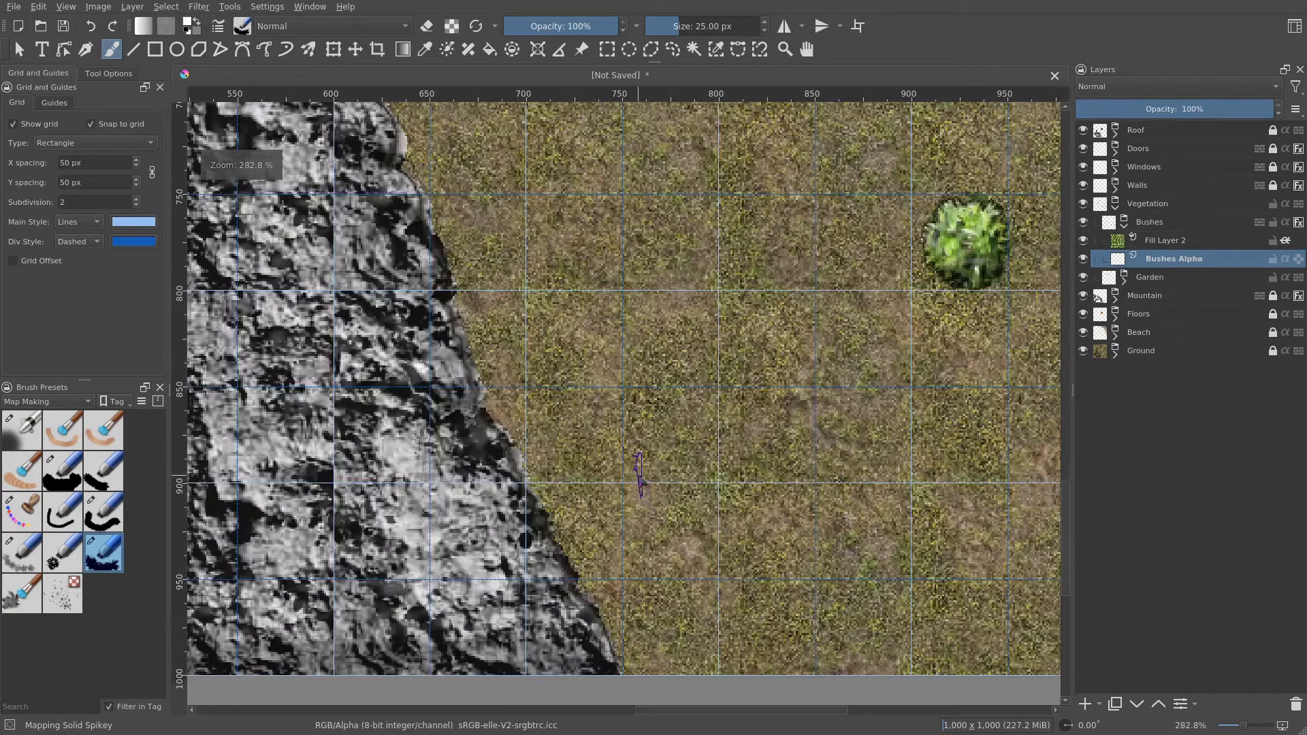
scroll(640, 473, "down", 2)
scroll(715, 518, "up", 1)
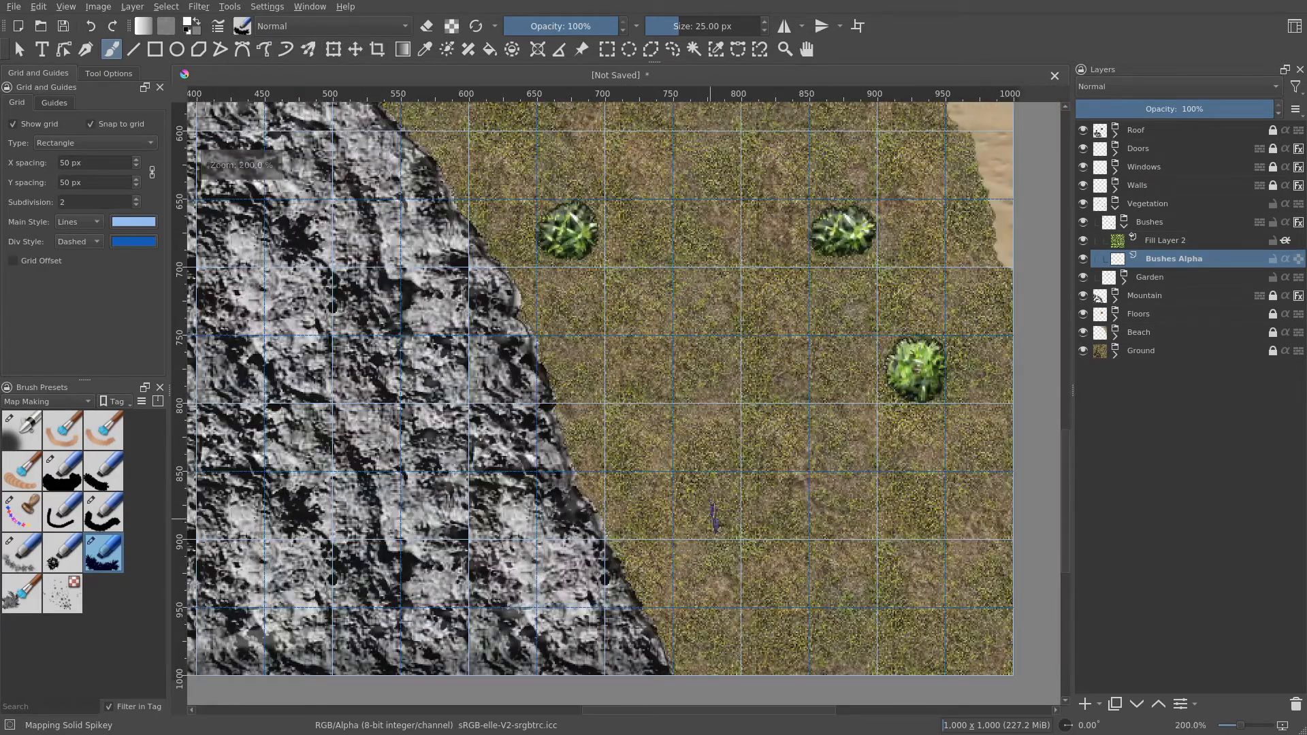
left_click(711, 507)
scroll(792, 468, "down", 1)
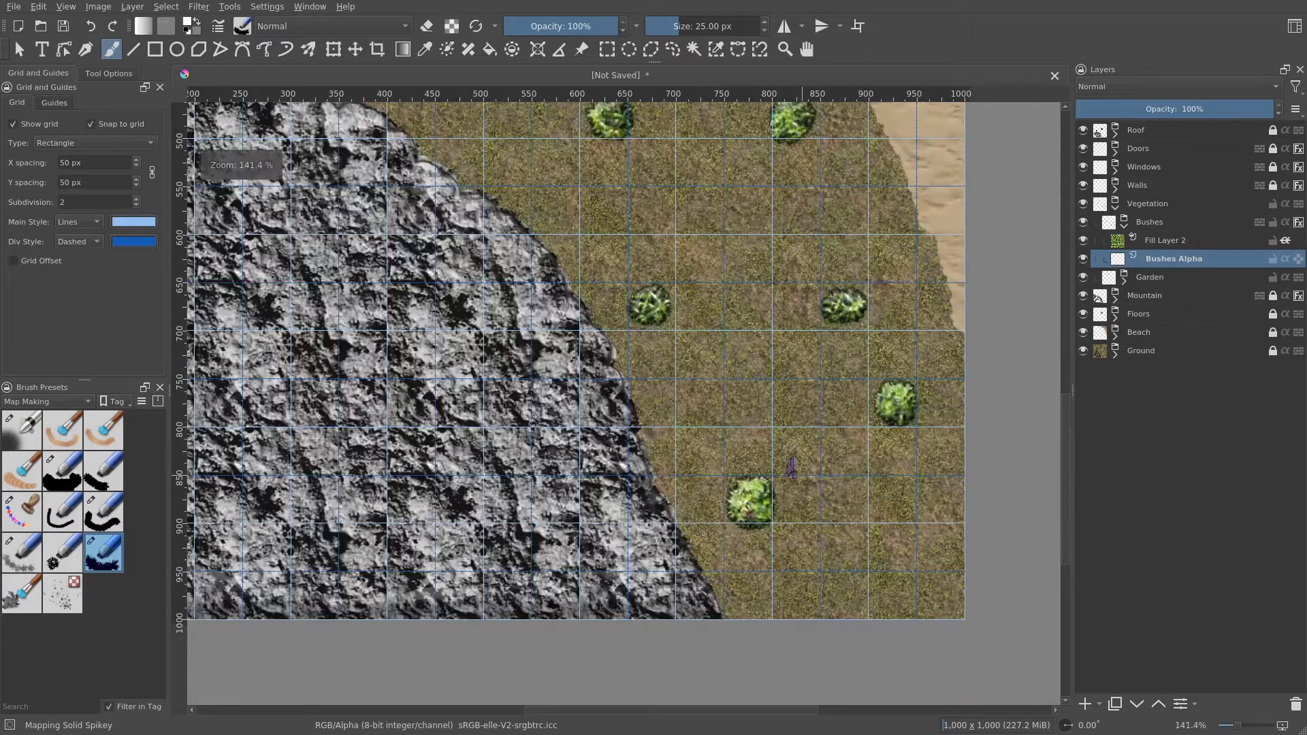
scroll(738, 383, "down", 1)
left_click_drag(722, 291, 734, 421)
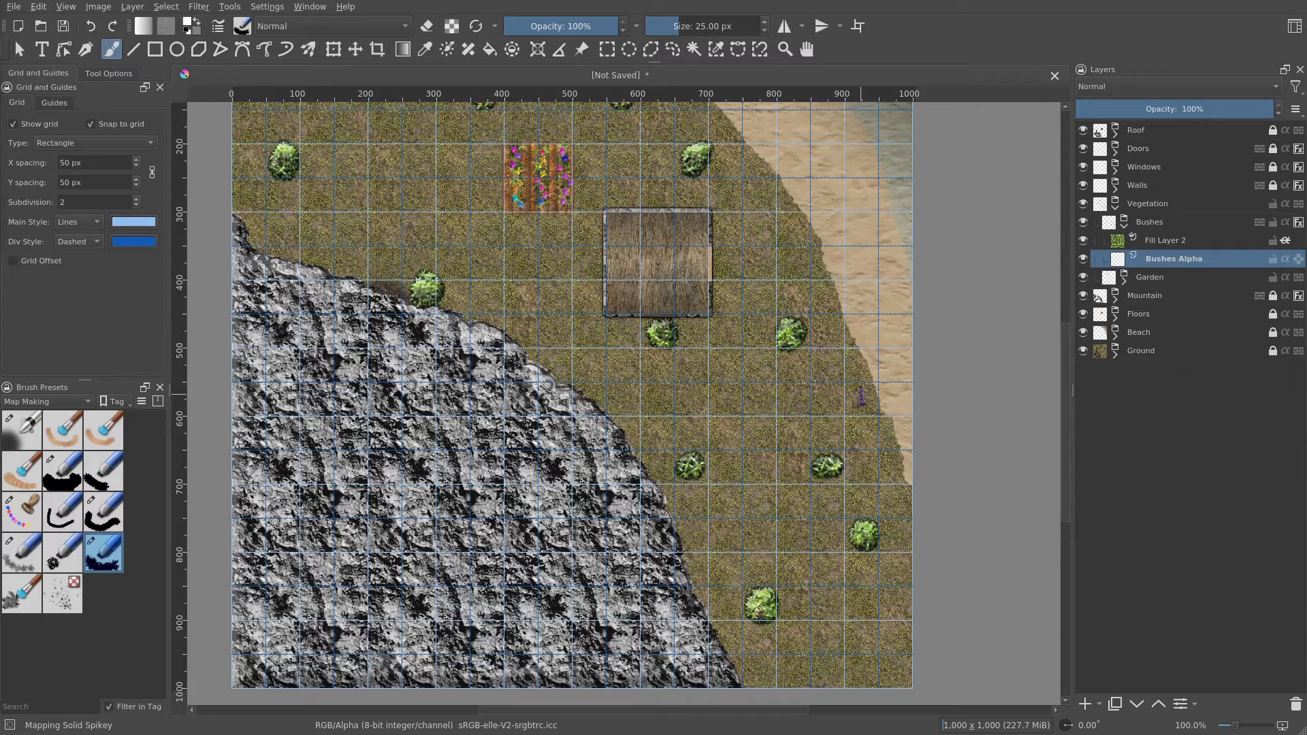
- Add a new layer group named Stumps inside the Vegetation group
left_click(1126, 227)
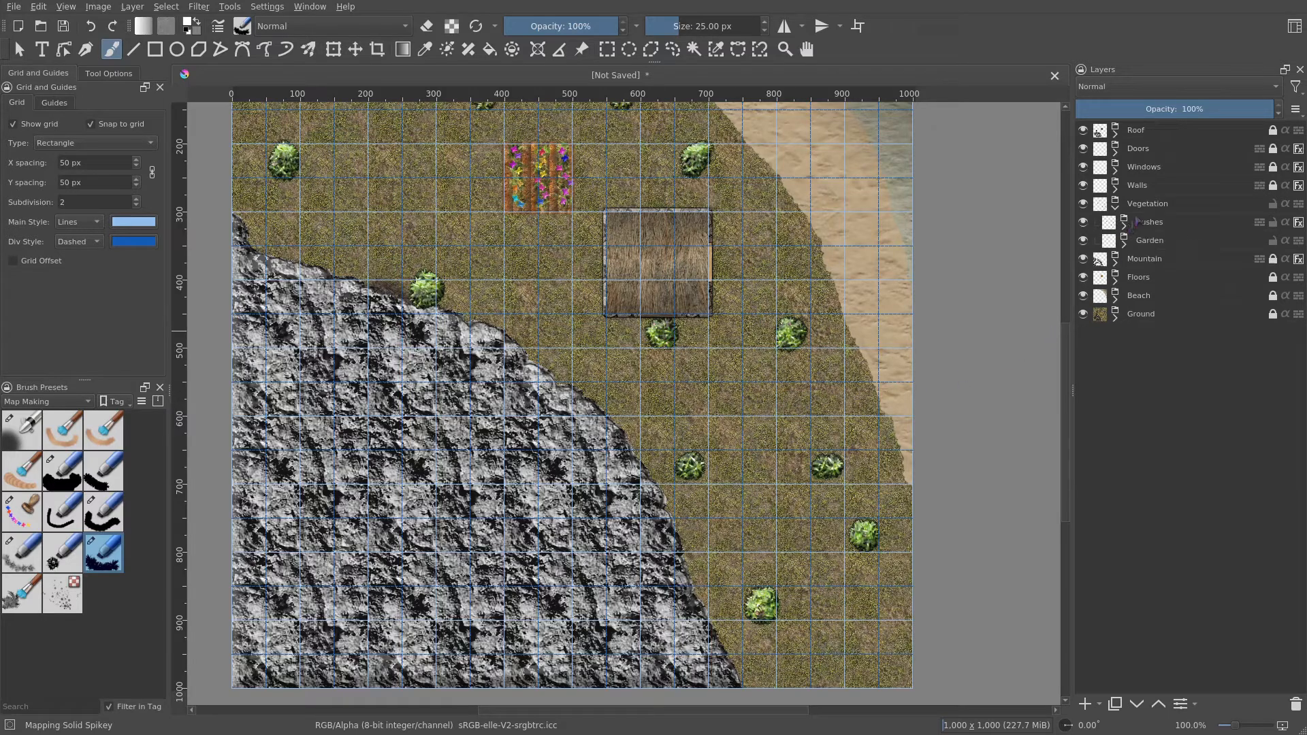
left_click(1161, 222)
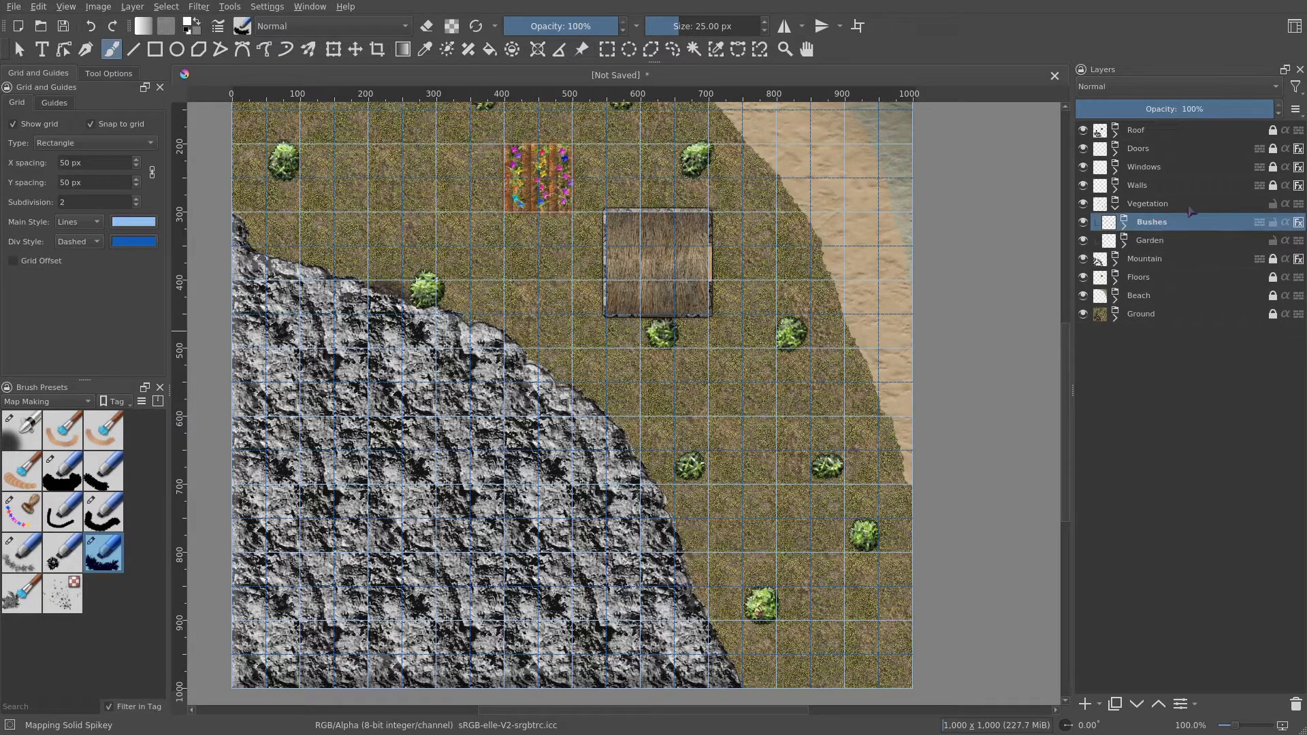
left_click(1190, 207)
left_click(1099, 704)
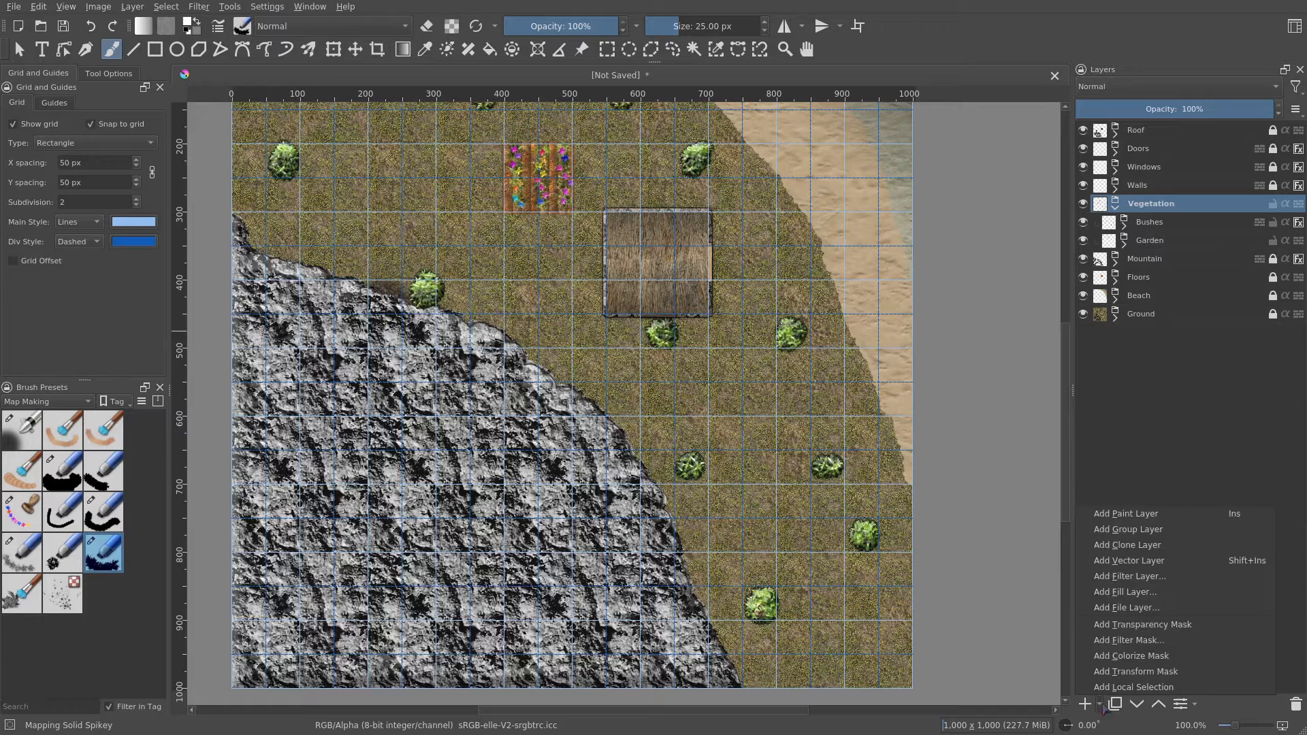
left_click(1183, 538)
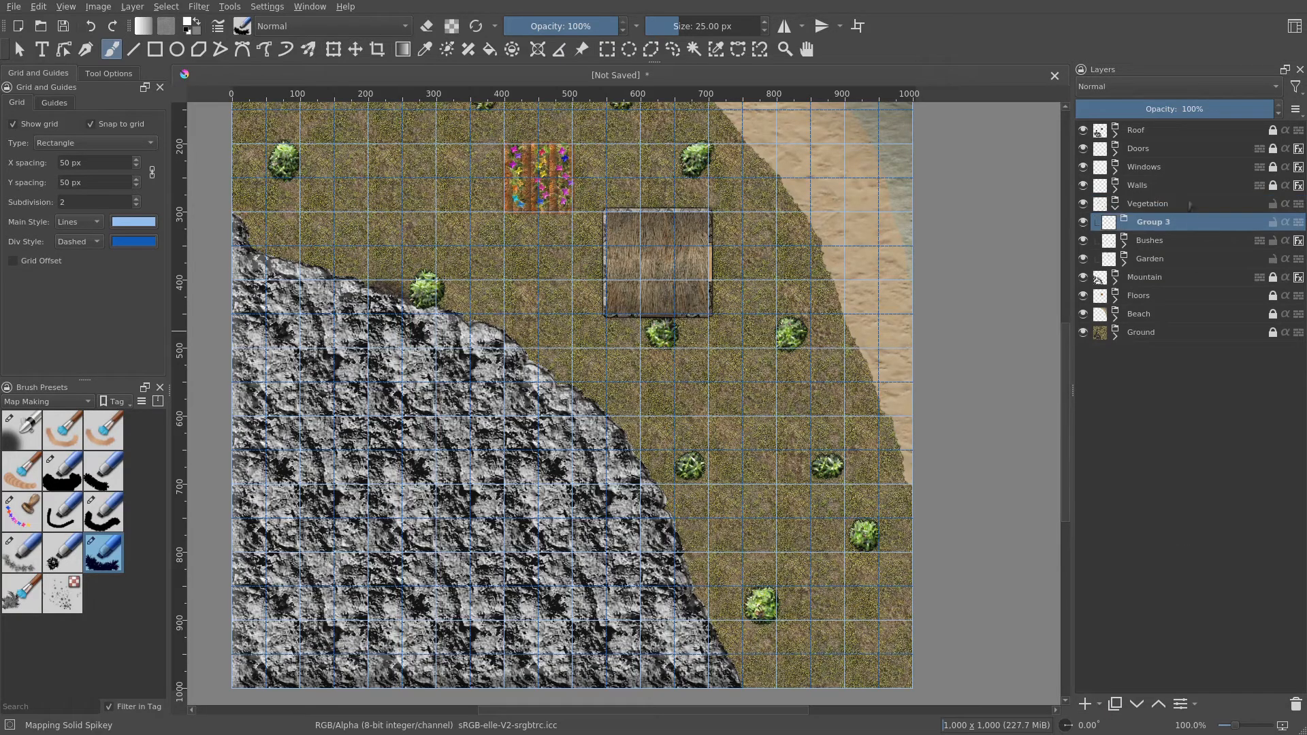
double_click(1161, 223)
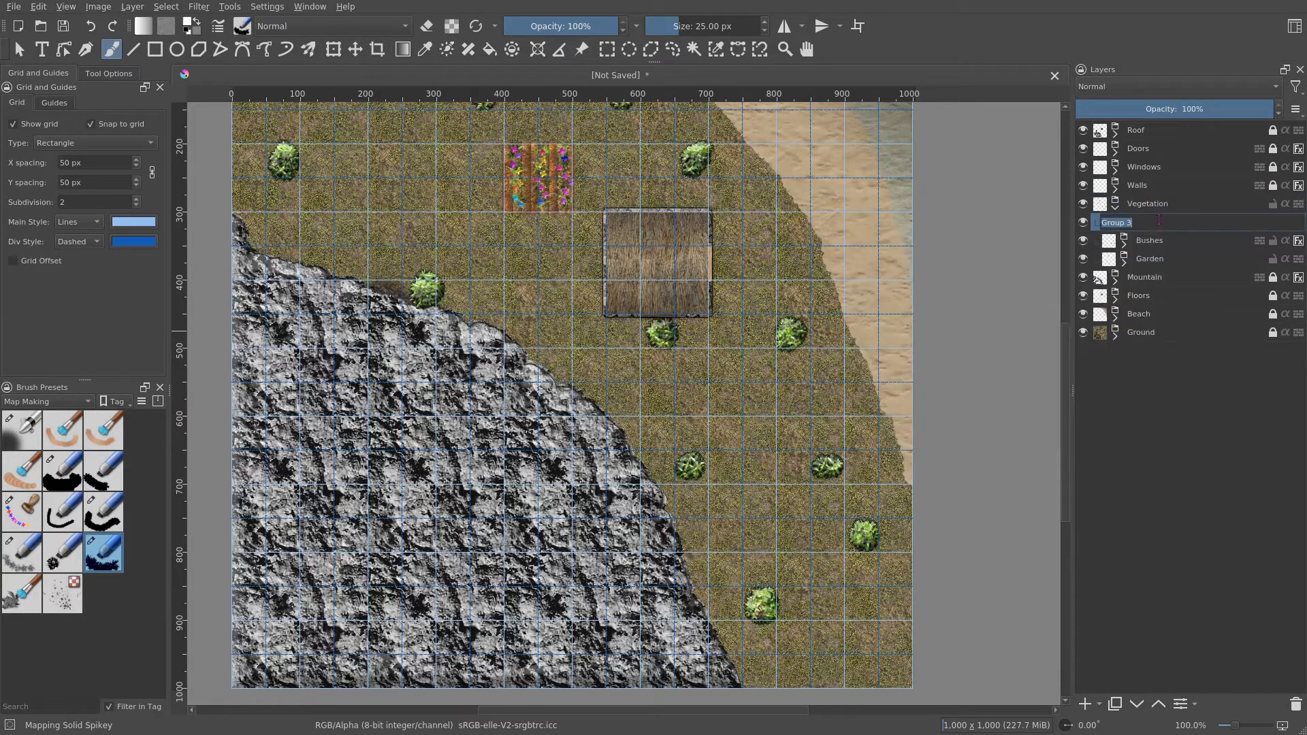
type("Stumps")
key("Return")
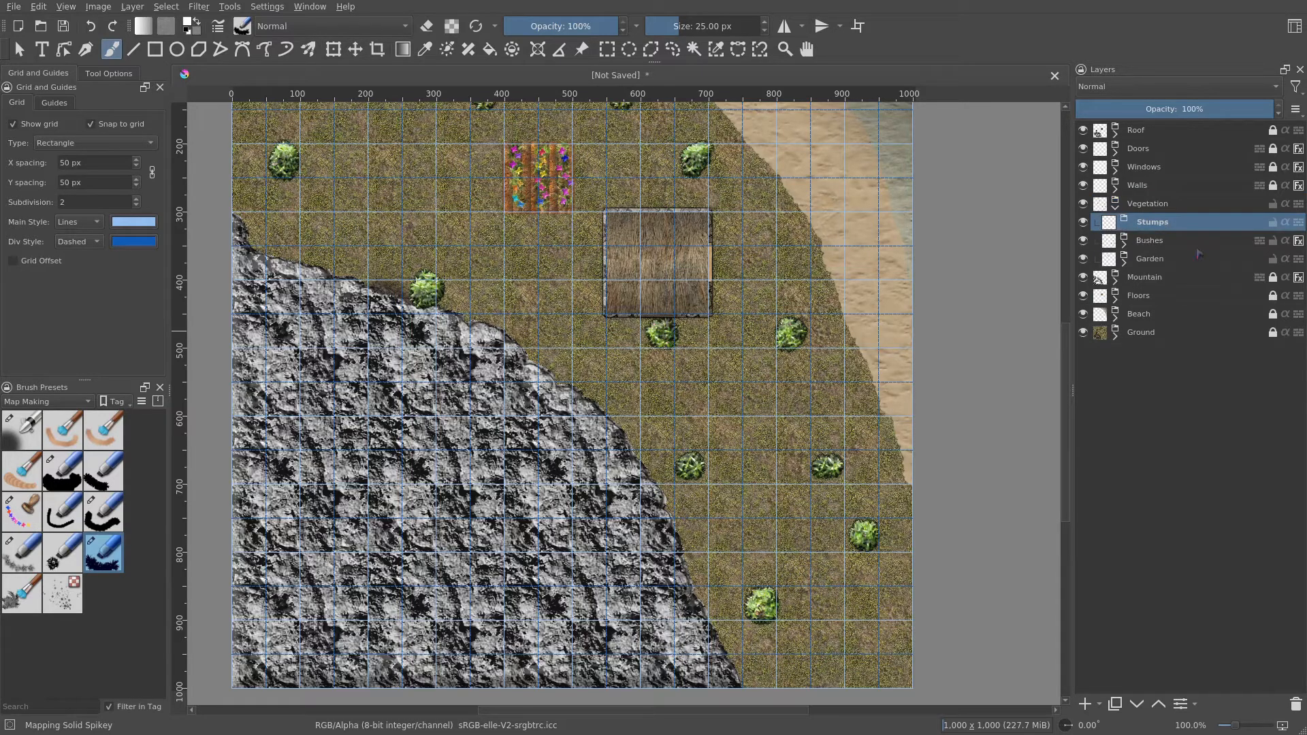
- Create a layer group inside the Roof group and name it Tree Crowns
left_click(1116, 133)
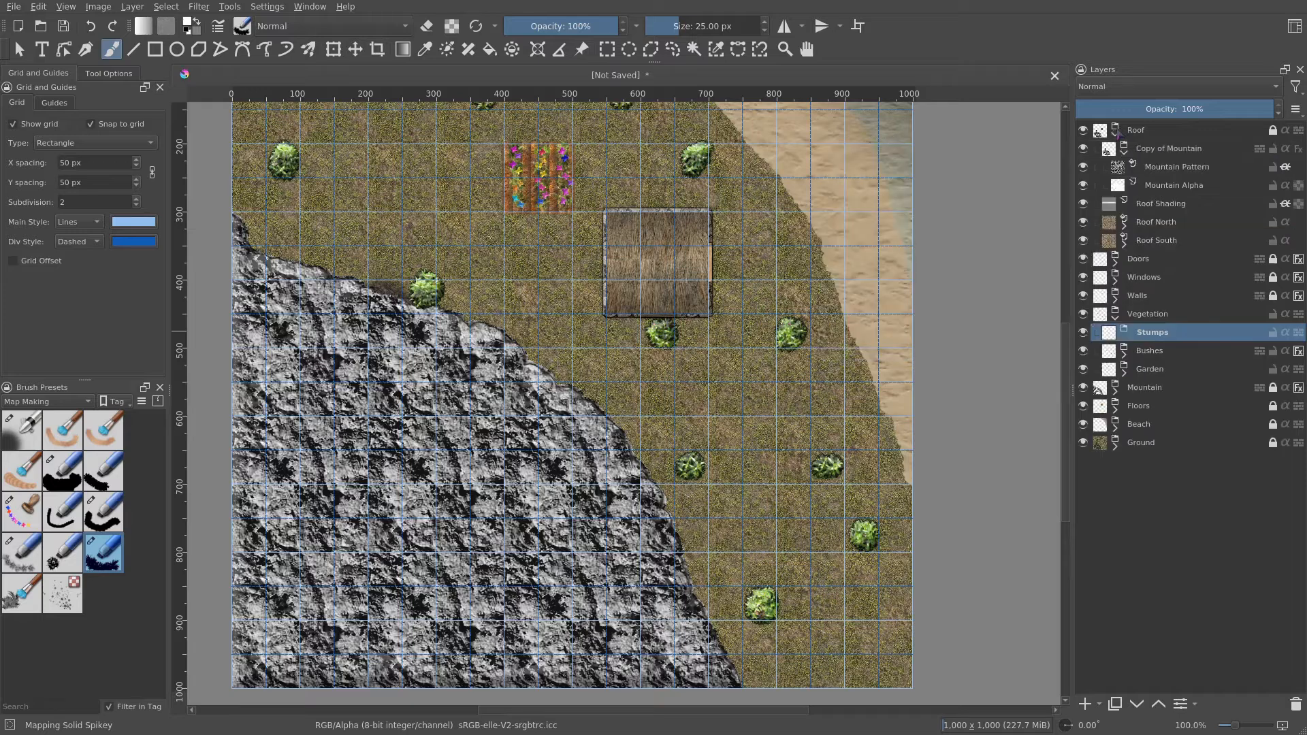
left_click(1124, 151)
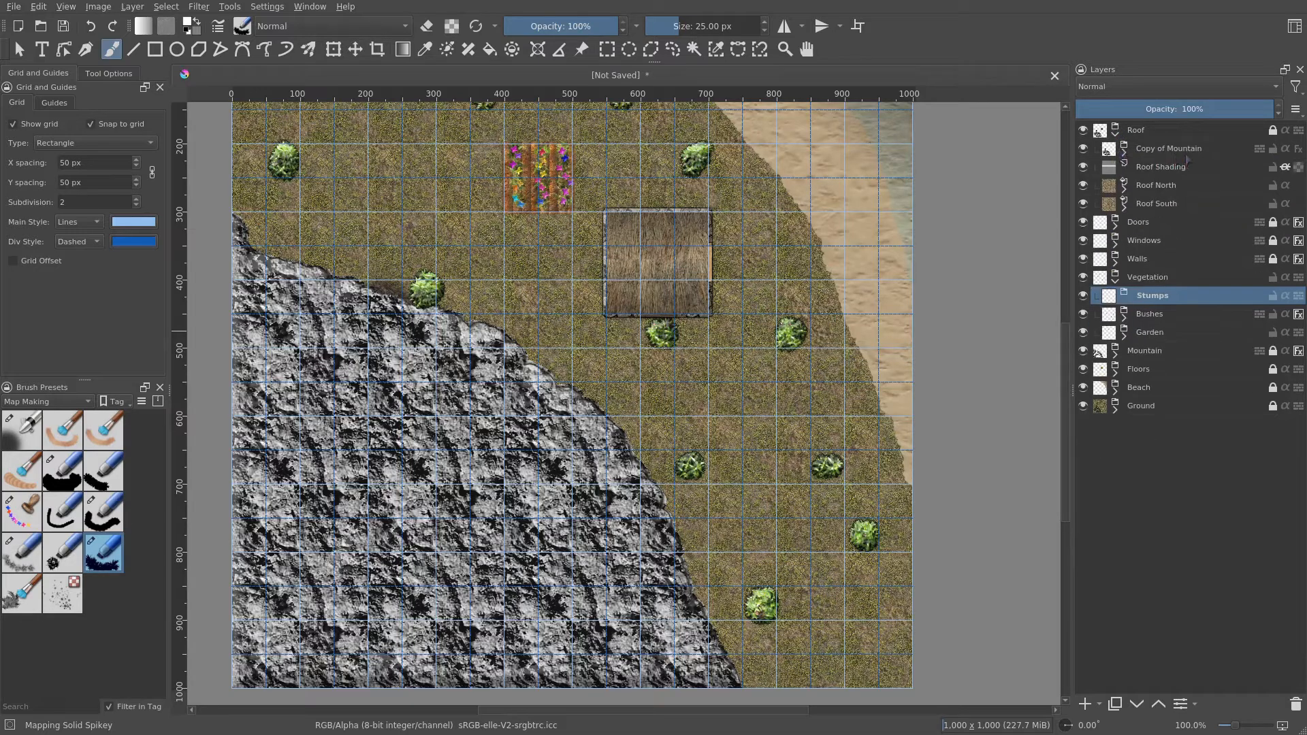
left_click(1167, 132)
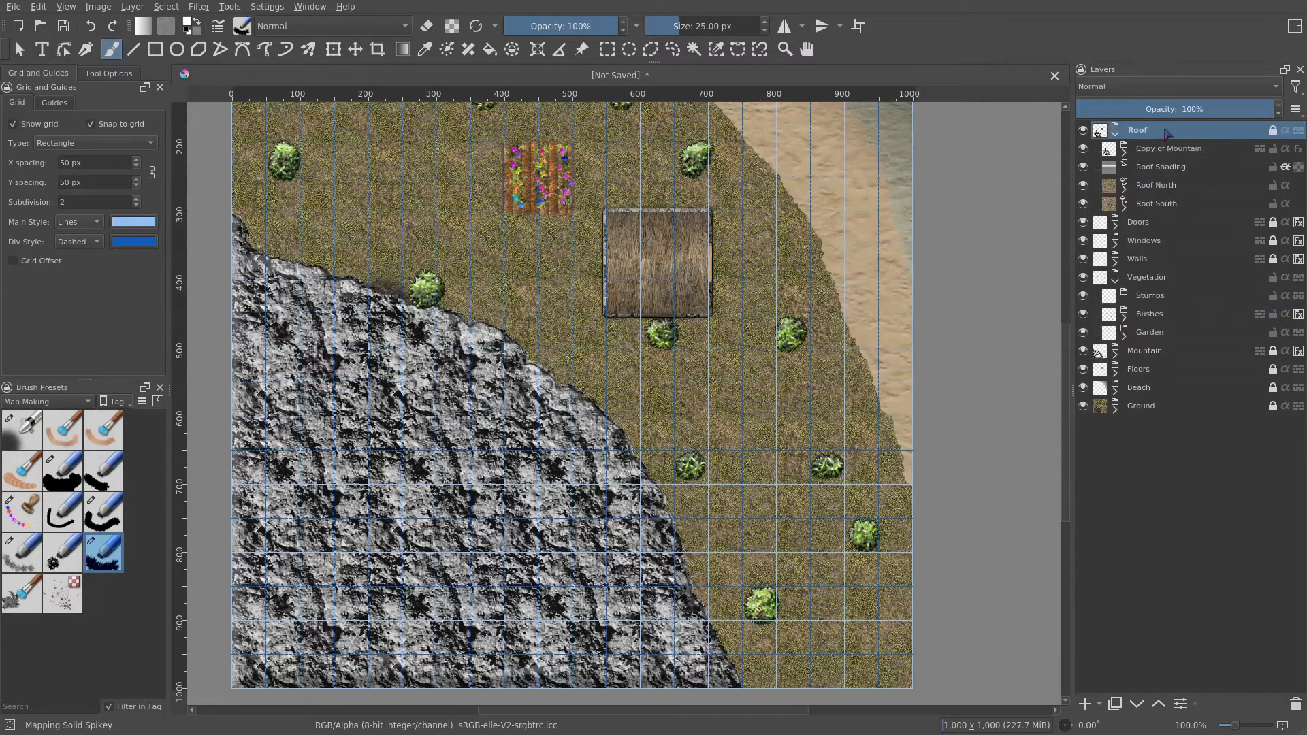
left_click(1100, 705)
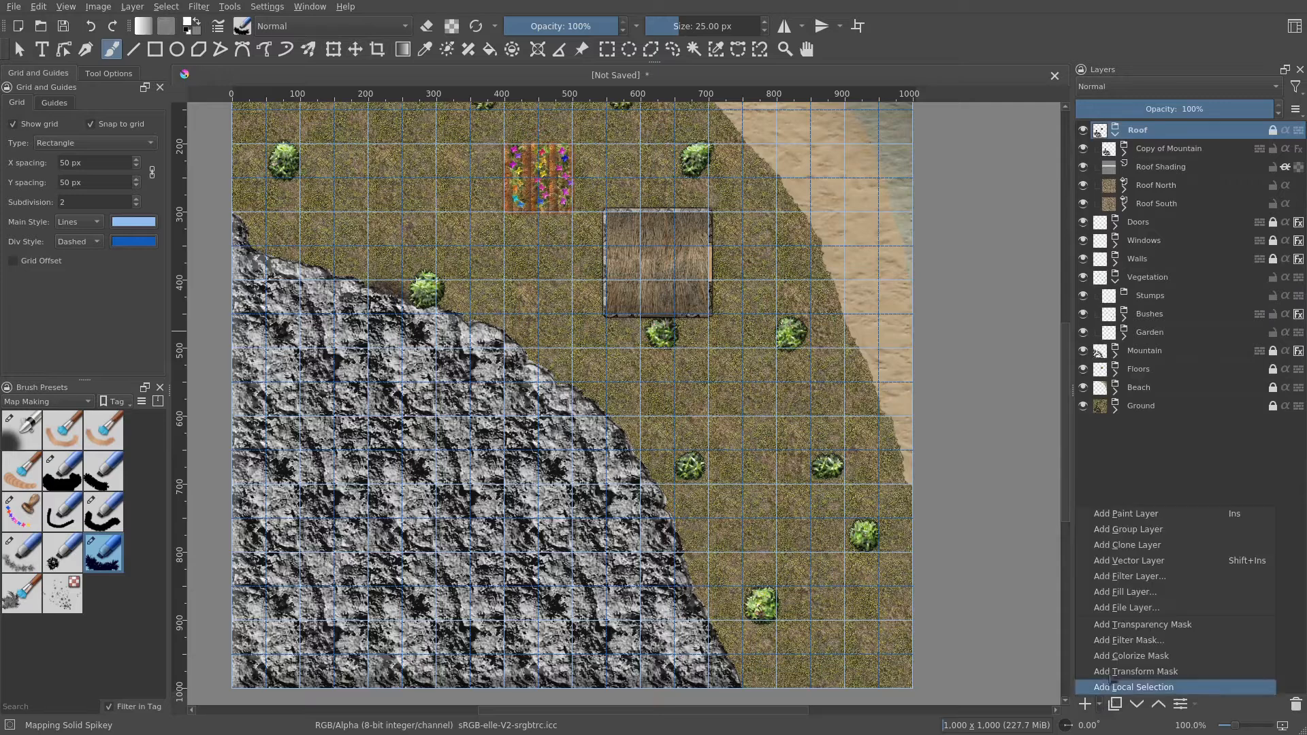
left_click(1151, 534)
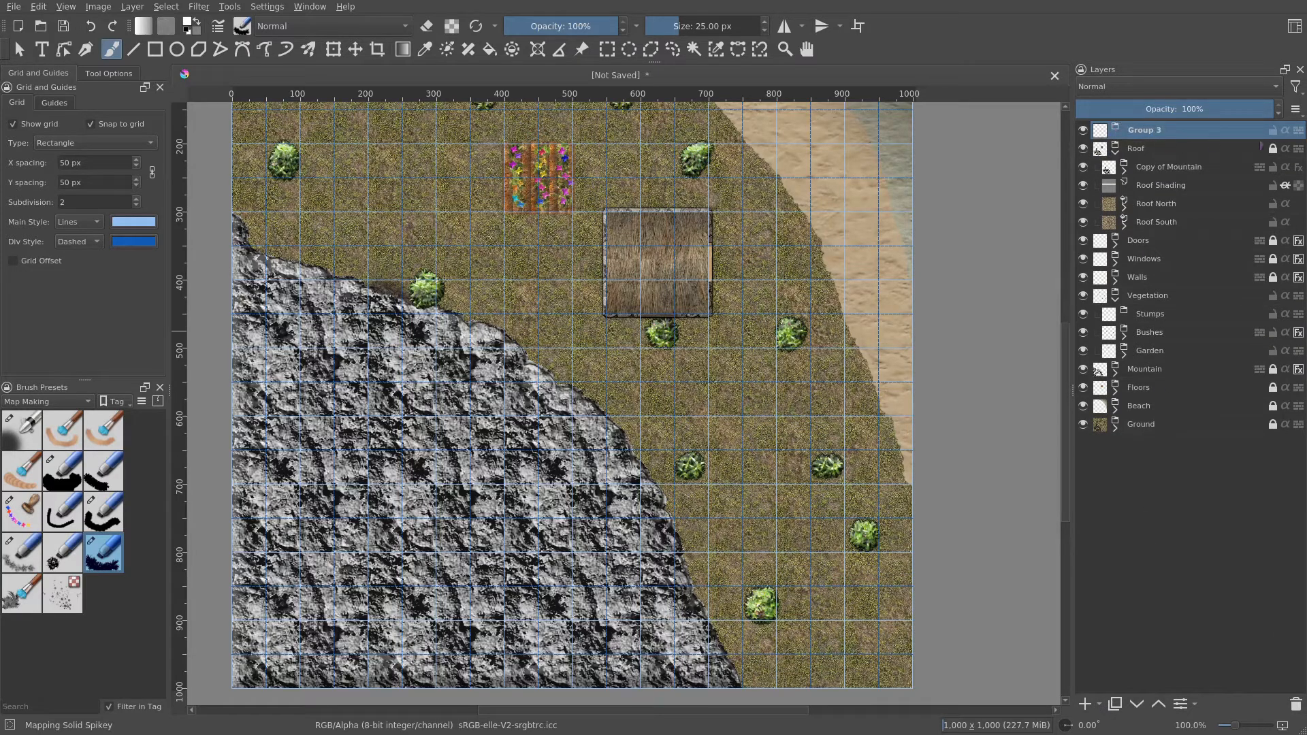
mouse_move(1203, 137)
left_mouse_down()
mouse_move(1221, 151)
mouse_move(1191, 160)
left_mouse_up()
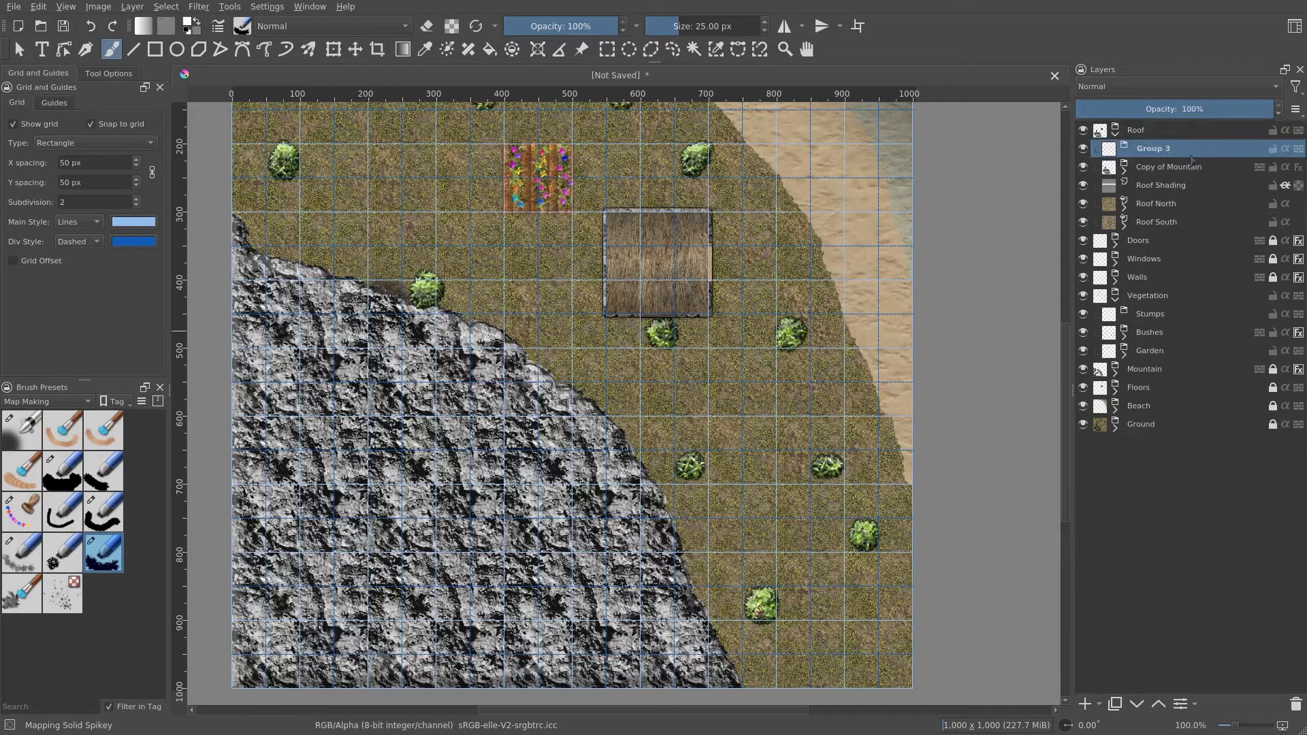
double_click(1177, 152)
type("Tr")
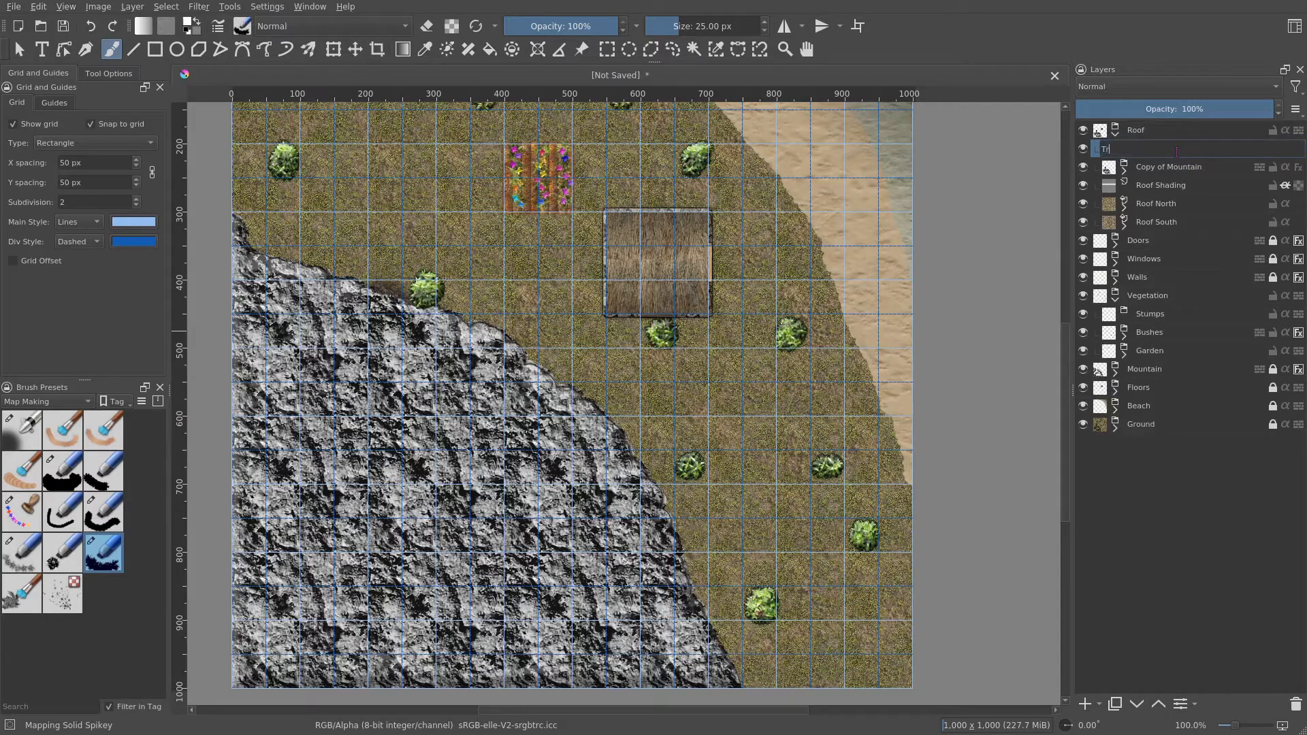
type("ee Crowns")
key("Return")
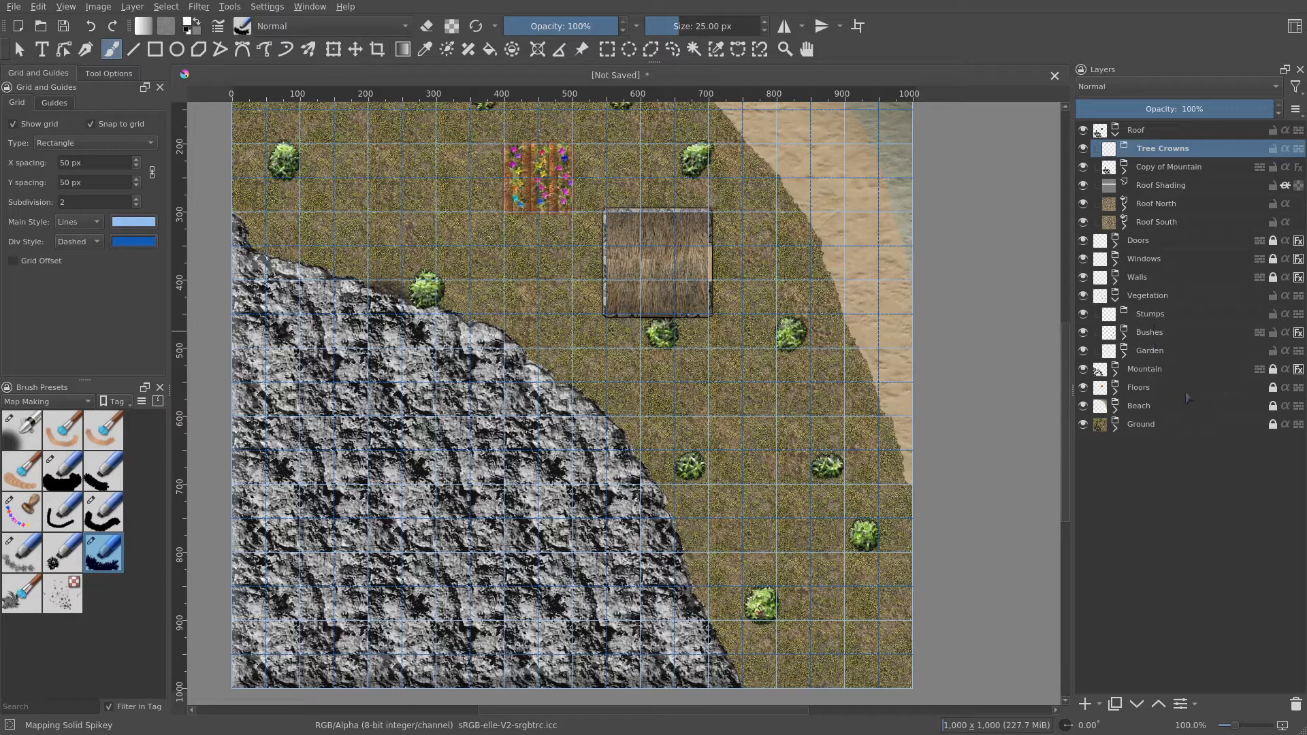
- Add a paint layer in the Stumps group and name it Stumps
left_click(1159, 315)
left_click_drag(845, 448, 791, 453)
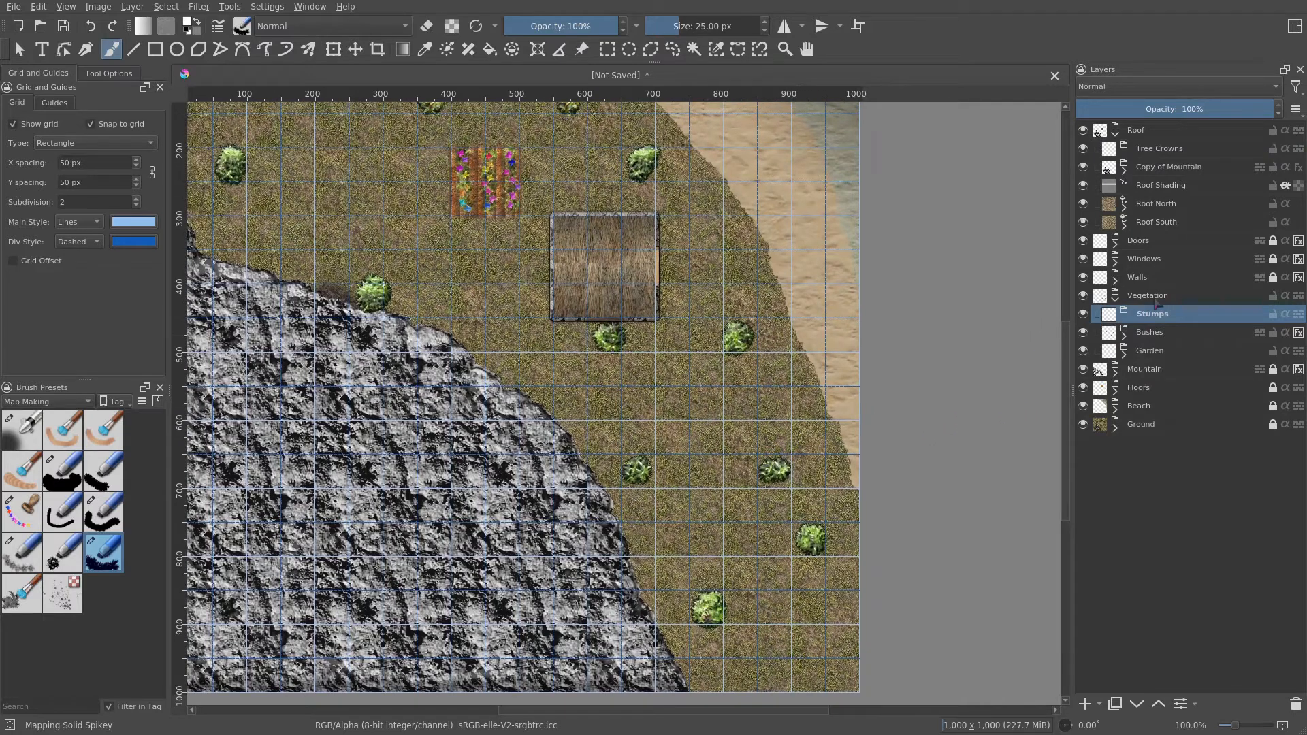
left_click(1101, 711)
left_click(1181, 515)
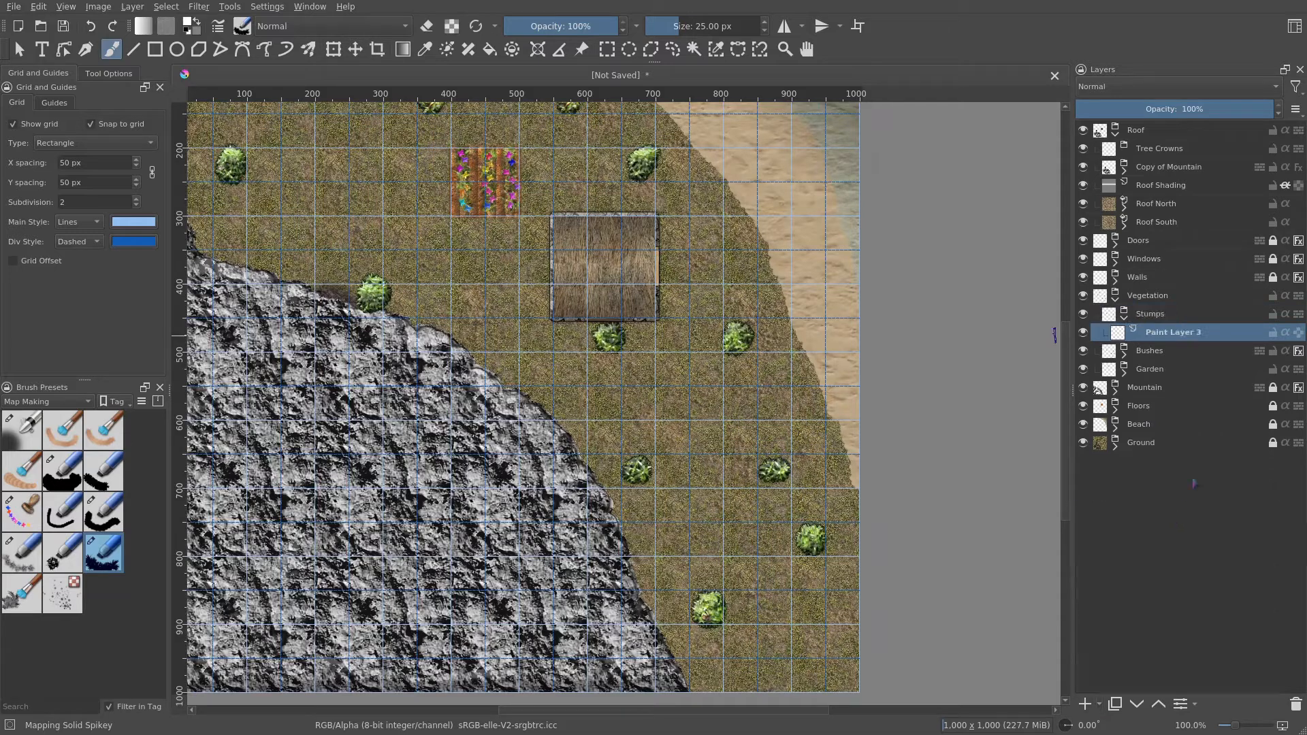
double_click(1188, 334)
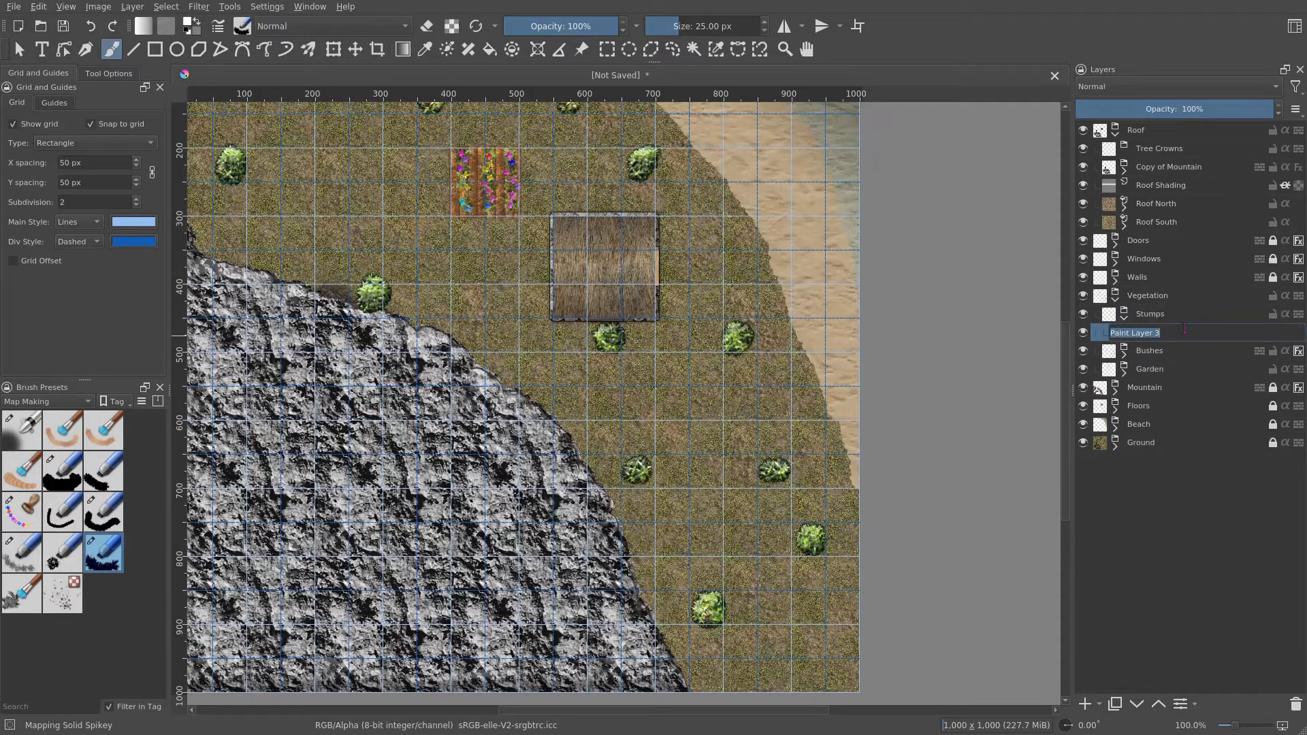
type("Stumps")
key("Return")
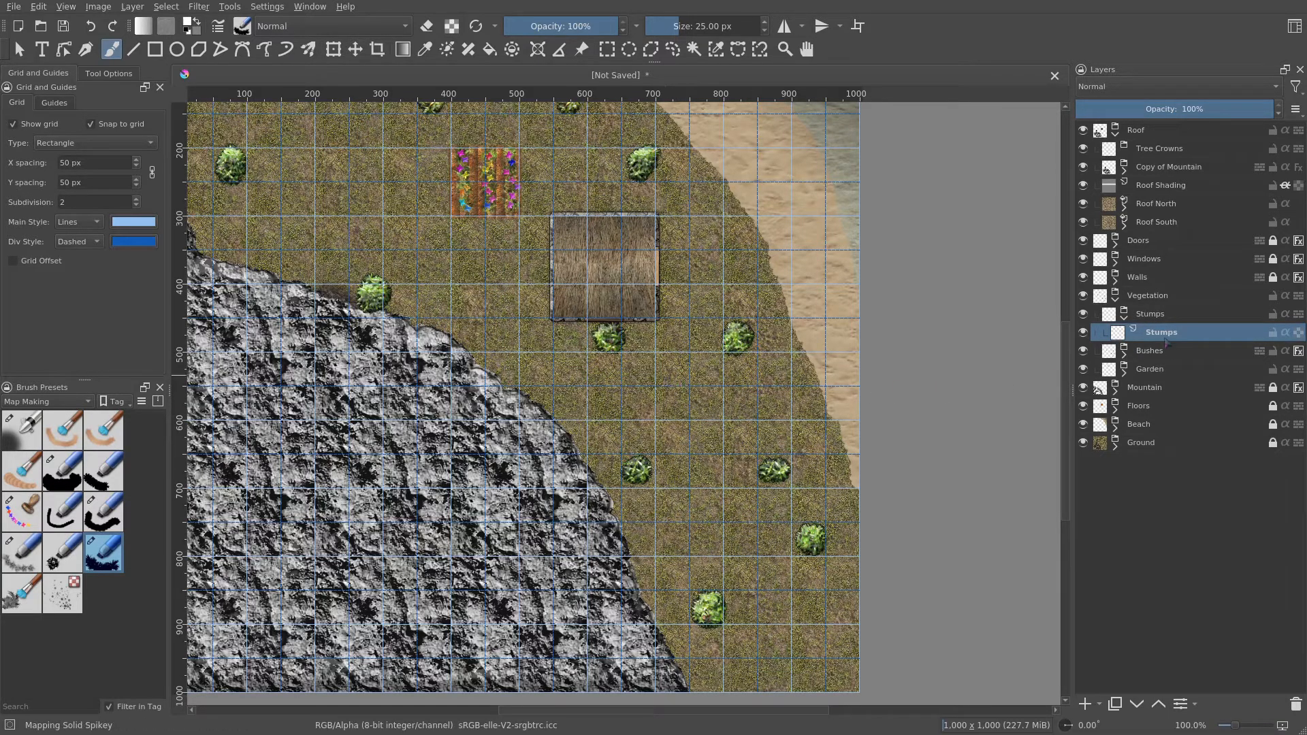
- Give the Stumps layer a Color Overlay style at 100% opacity with the colour #bbae99
right_click(1167, 334)
left_click(1151, 357)
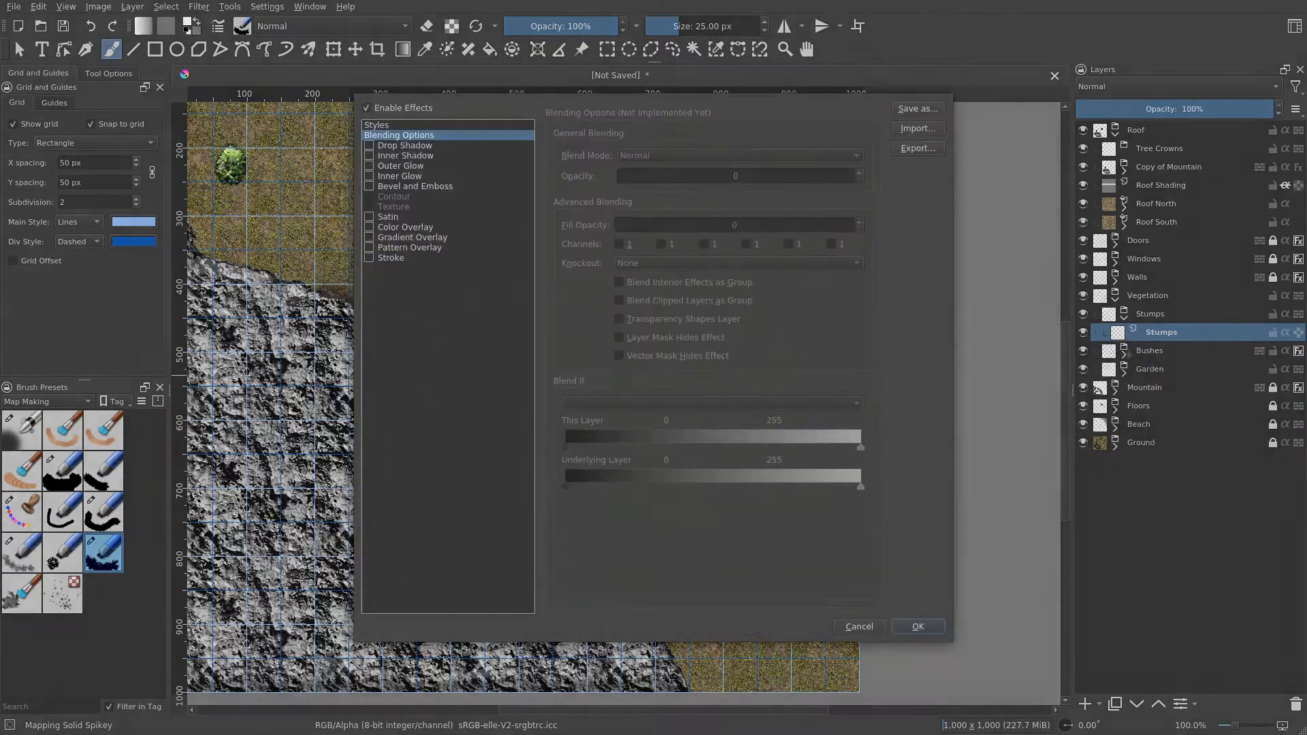
left_click(406, 229)
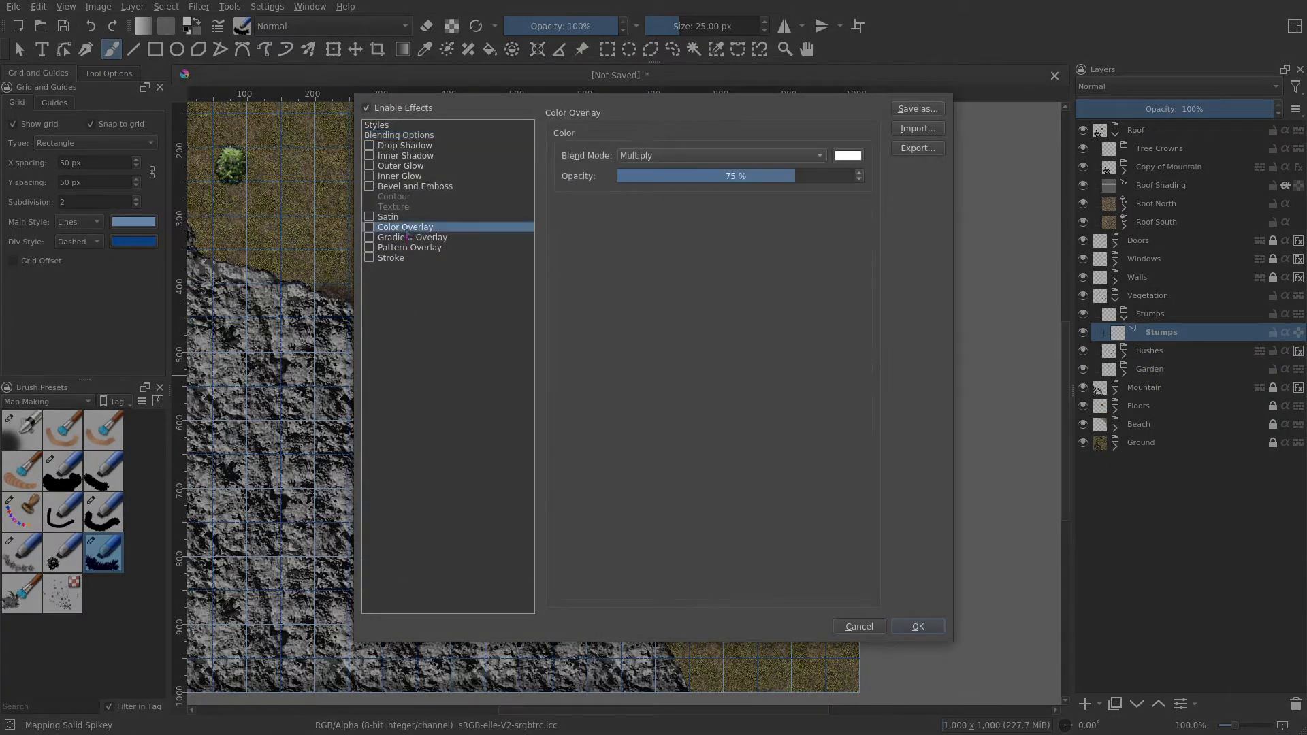
left_click_drag(823, 177, 860, 177)
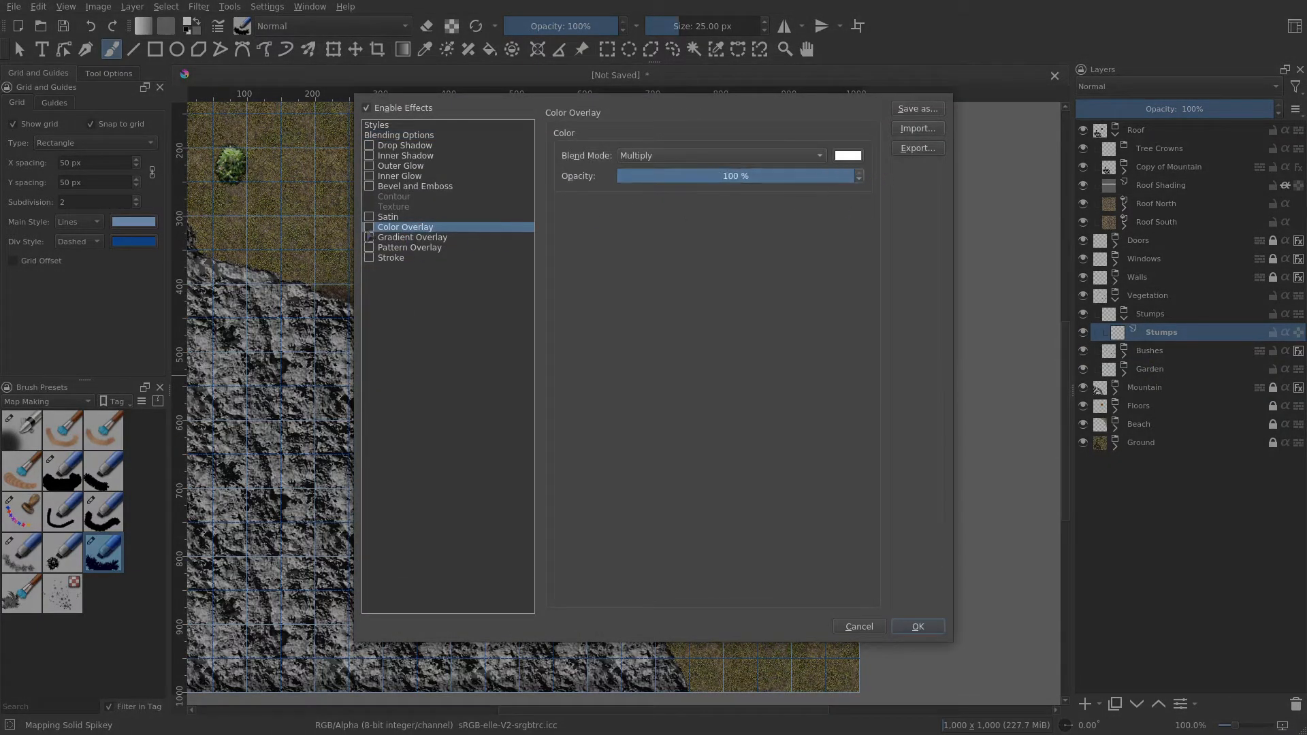
left_click(369, 227)
left_click(847, 155)
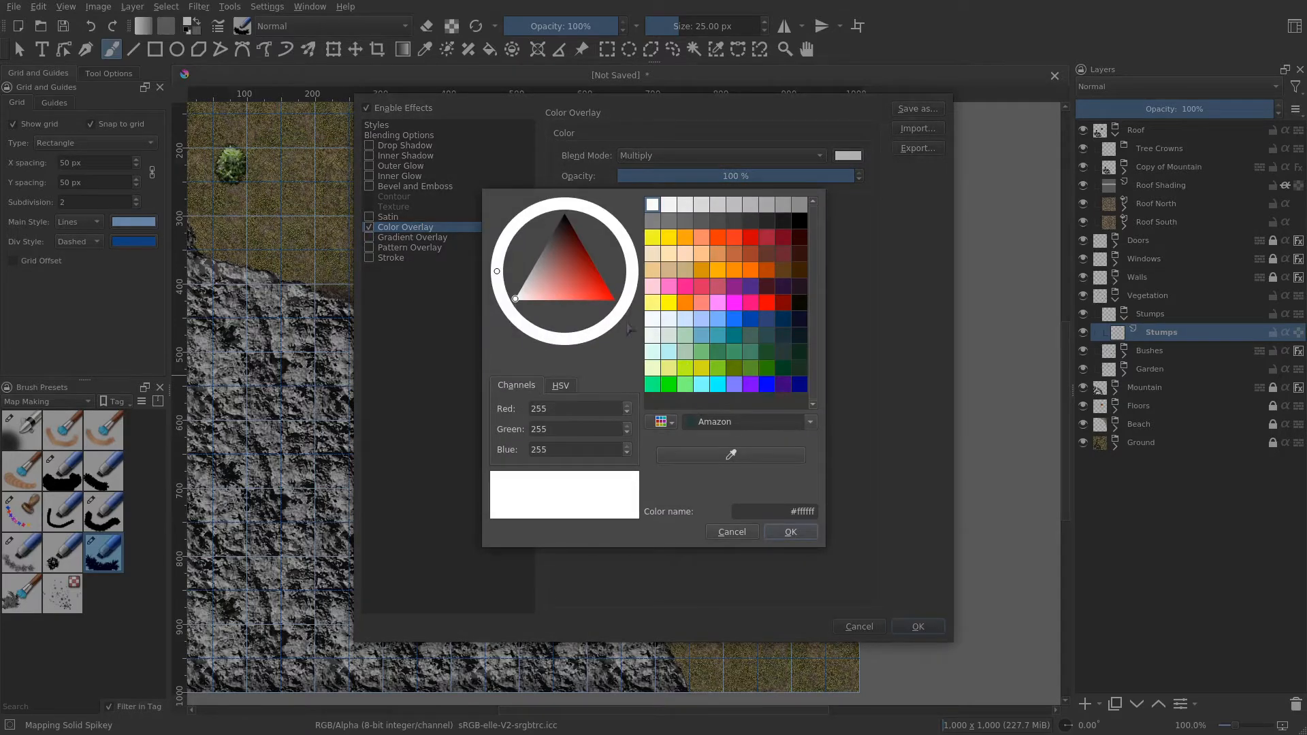
left_click(539, 281)
left_click(535, 289)
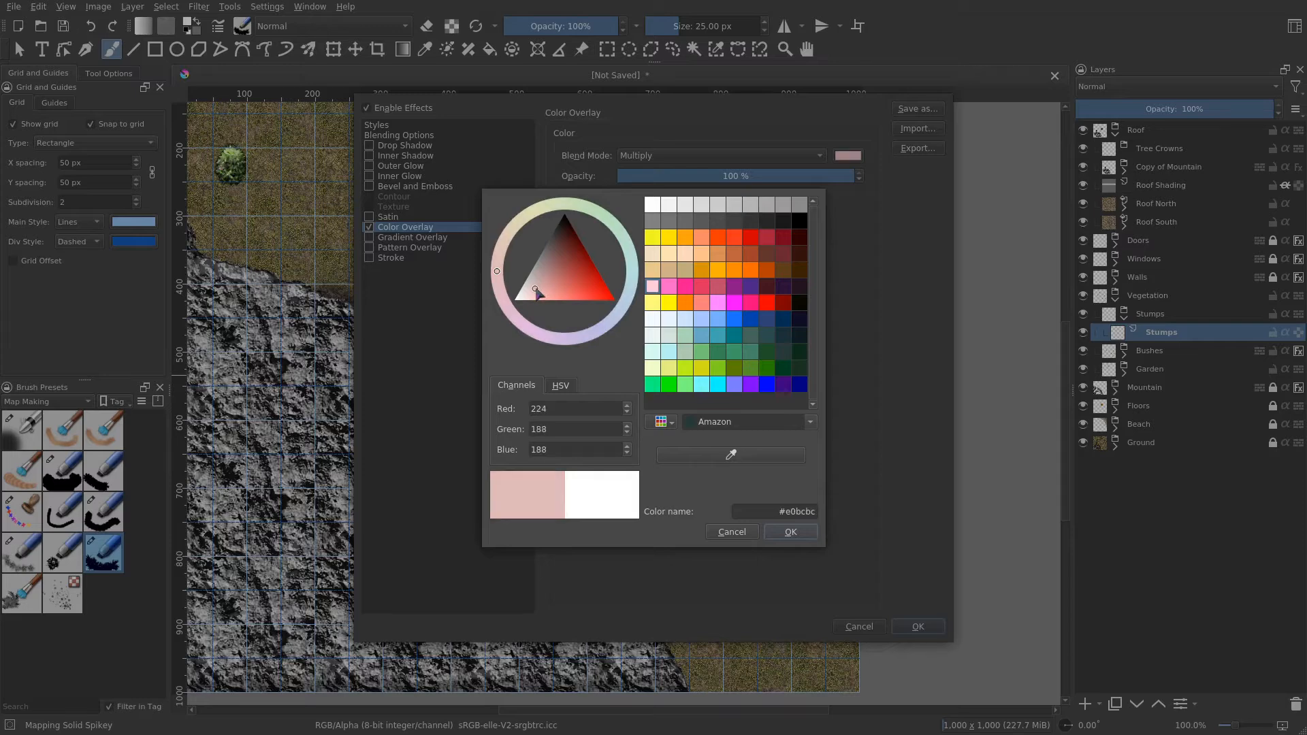
left_click_drag(503, 254, 506, 236)
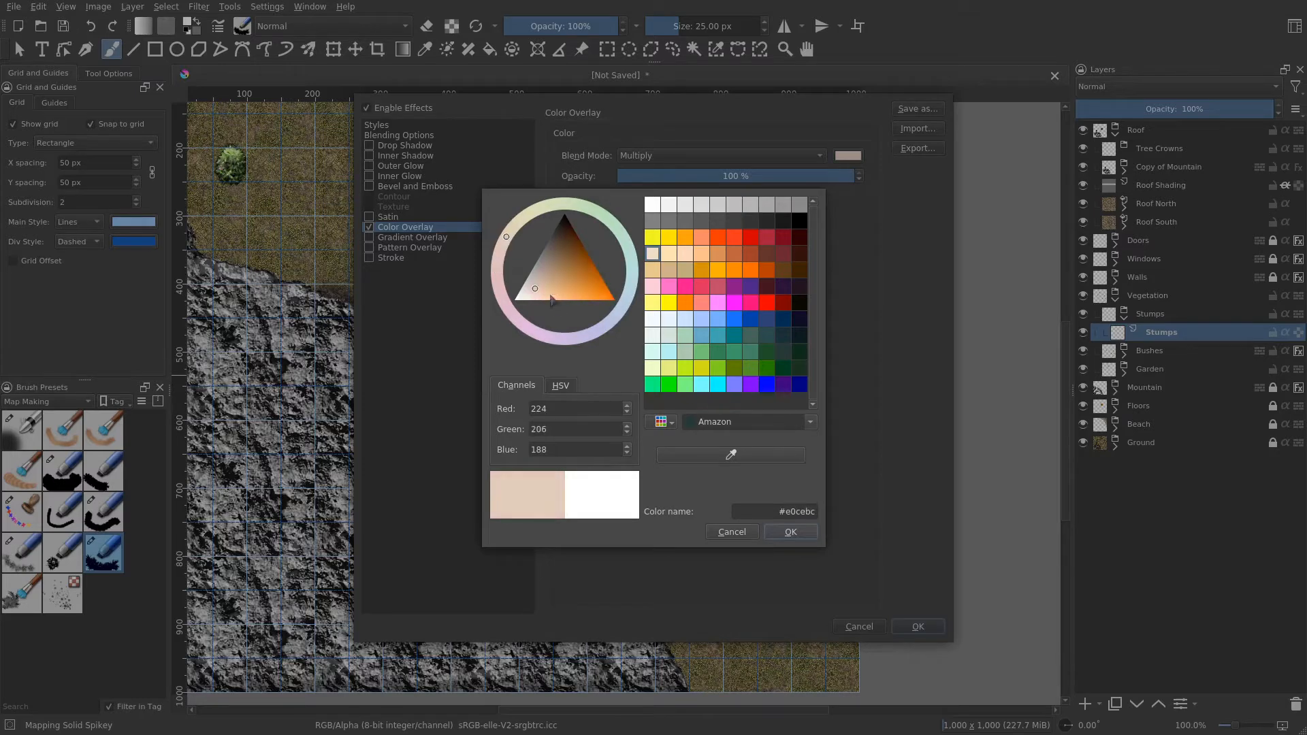
left_click_drag(535, 289, 542, 289)
mouse_move(508, 234)
left_mouse_down()
mouse_move(520, 218)
mouse_move(510, 229)
left_mouse_up()
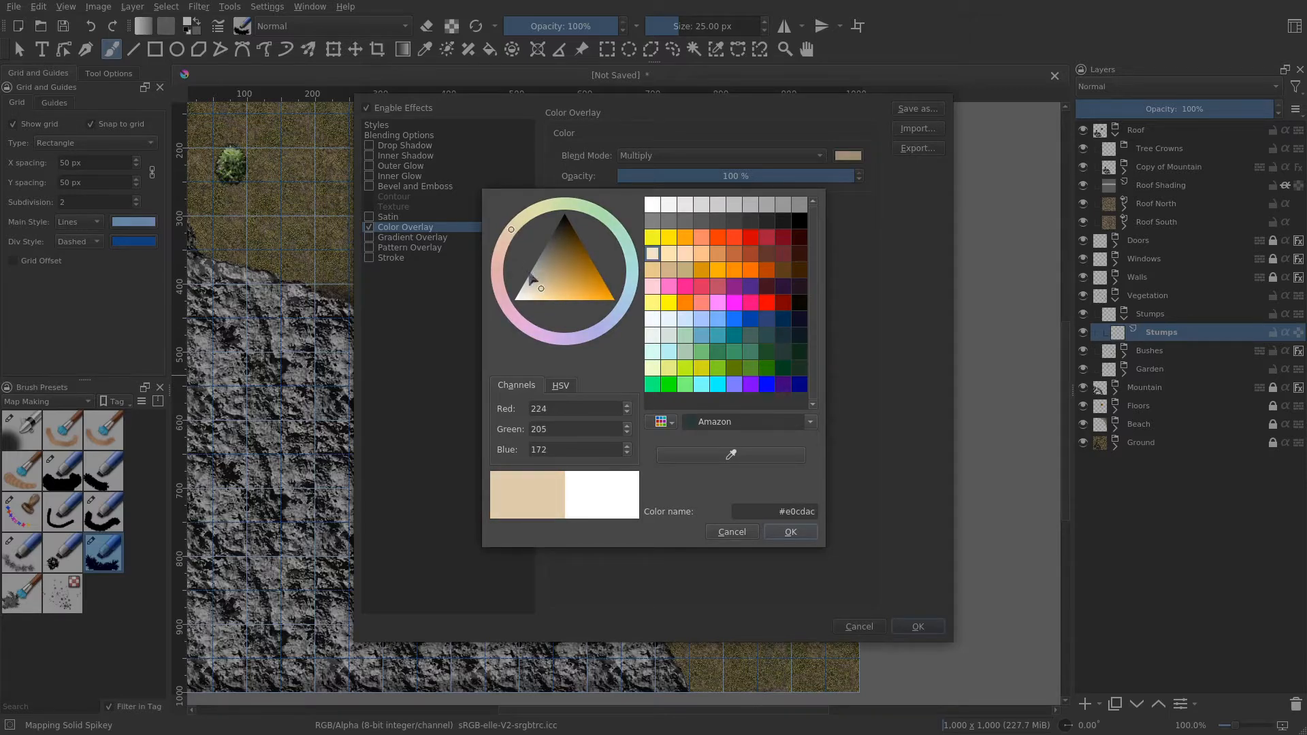
left_click_drag(544, 278, 541, 275)
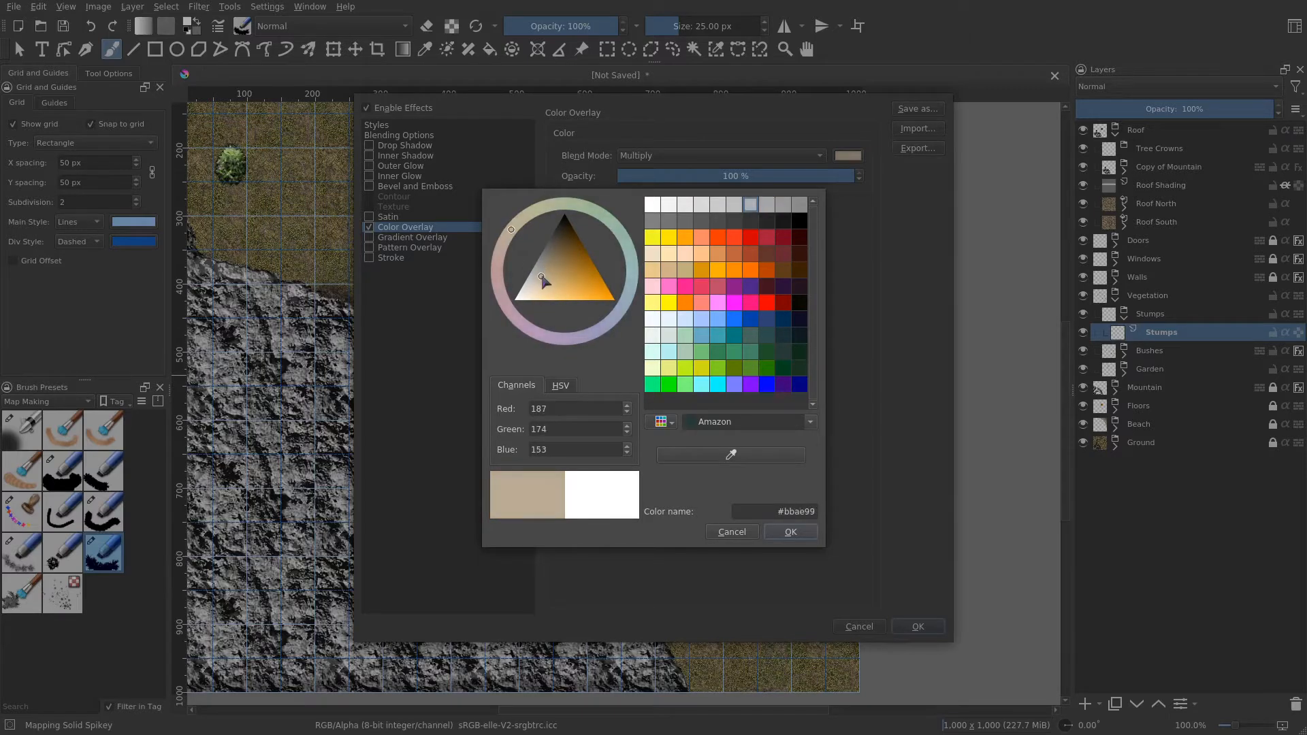
key("Return")
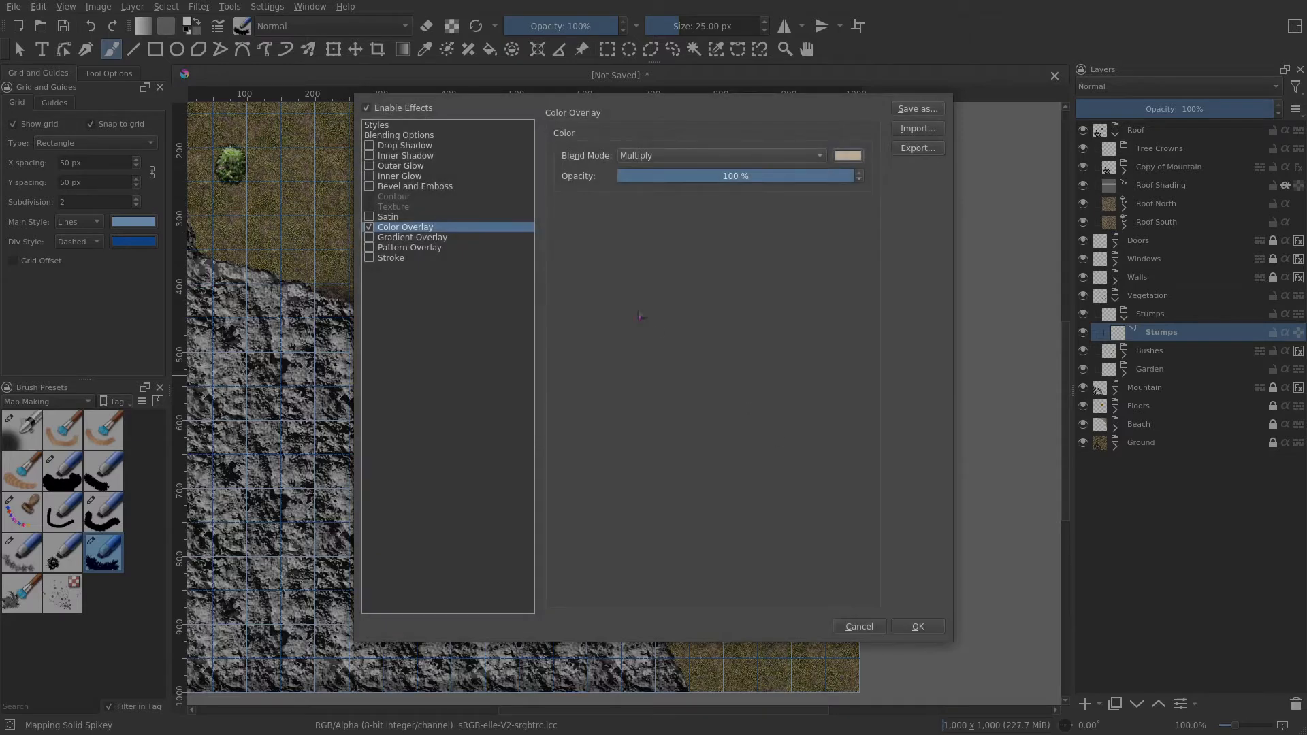
- Add a 1 px Stroke in colour #352917 to the Stumps layer style and apply it
left_click(395, 249)
left_click(387, 258)
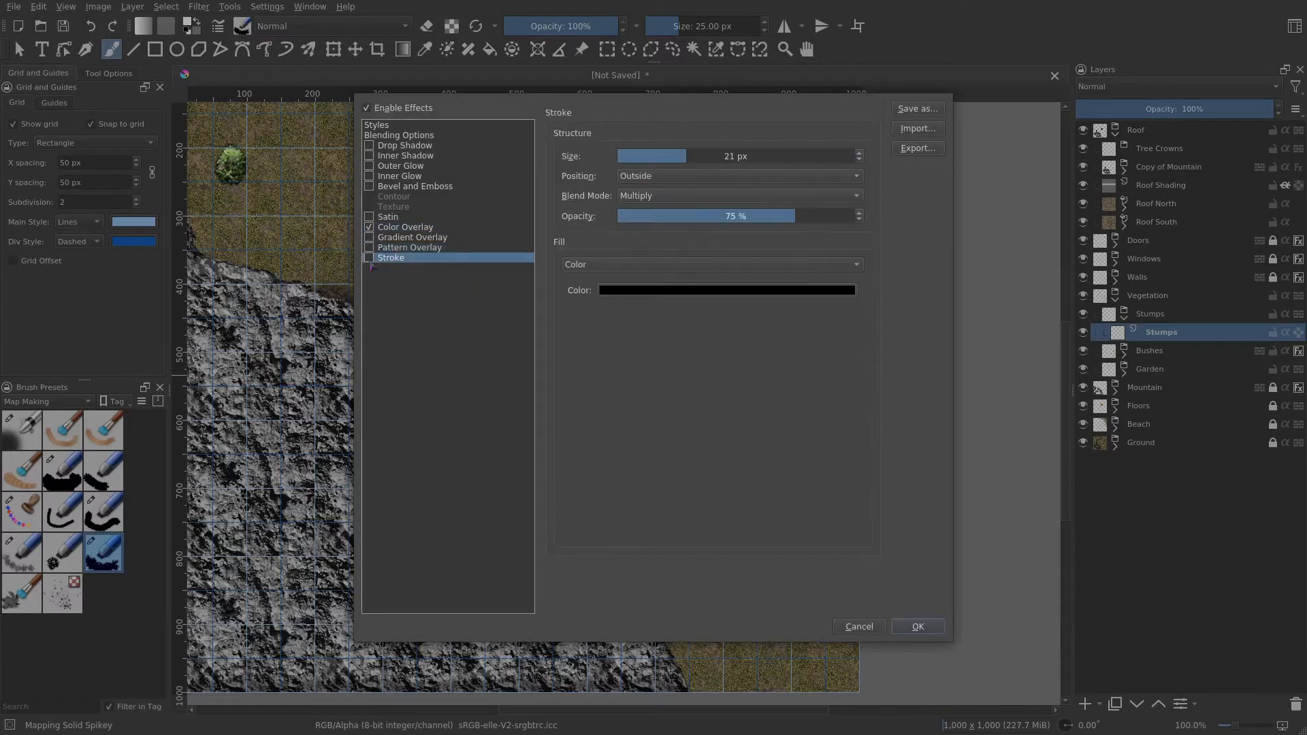
left_click(369, 259)
left_click_drag(670, 156, 628, 156)
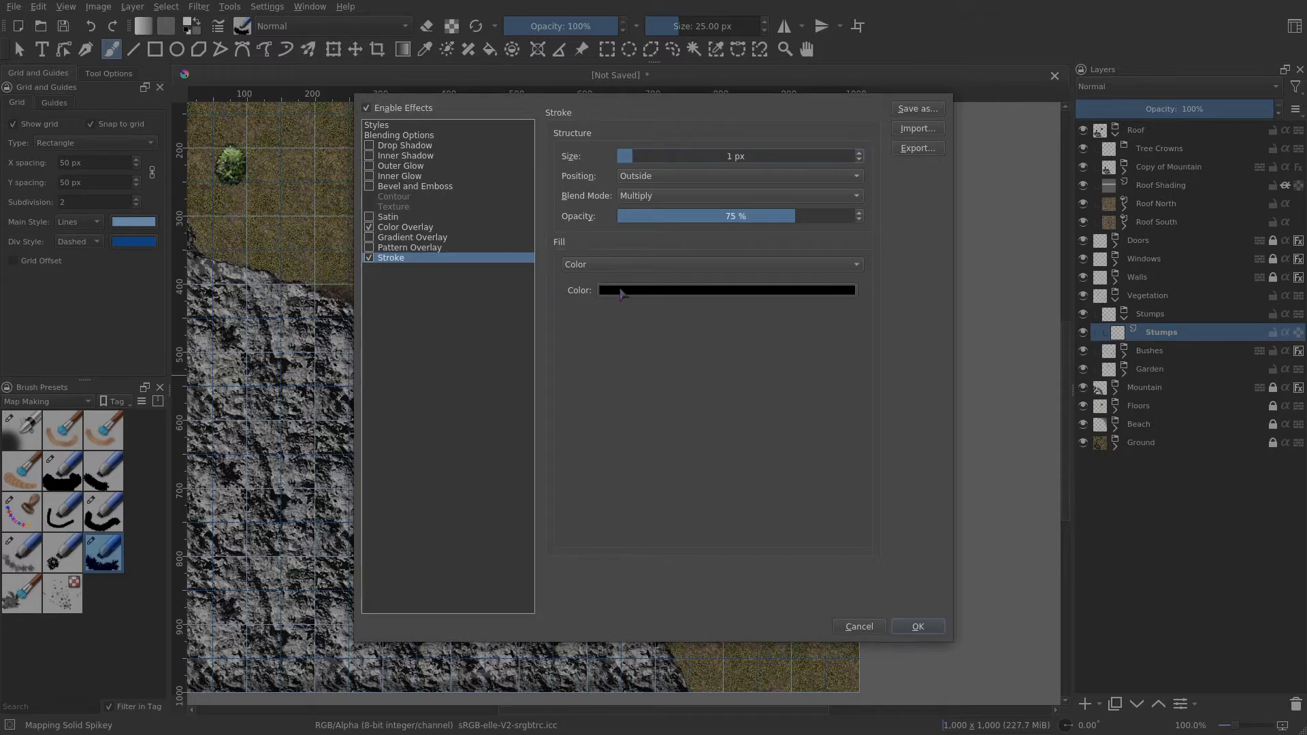
left_click(621, 294)
left_click(799, 270)
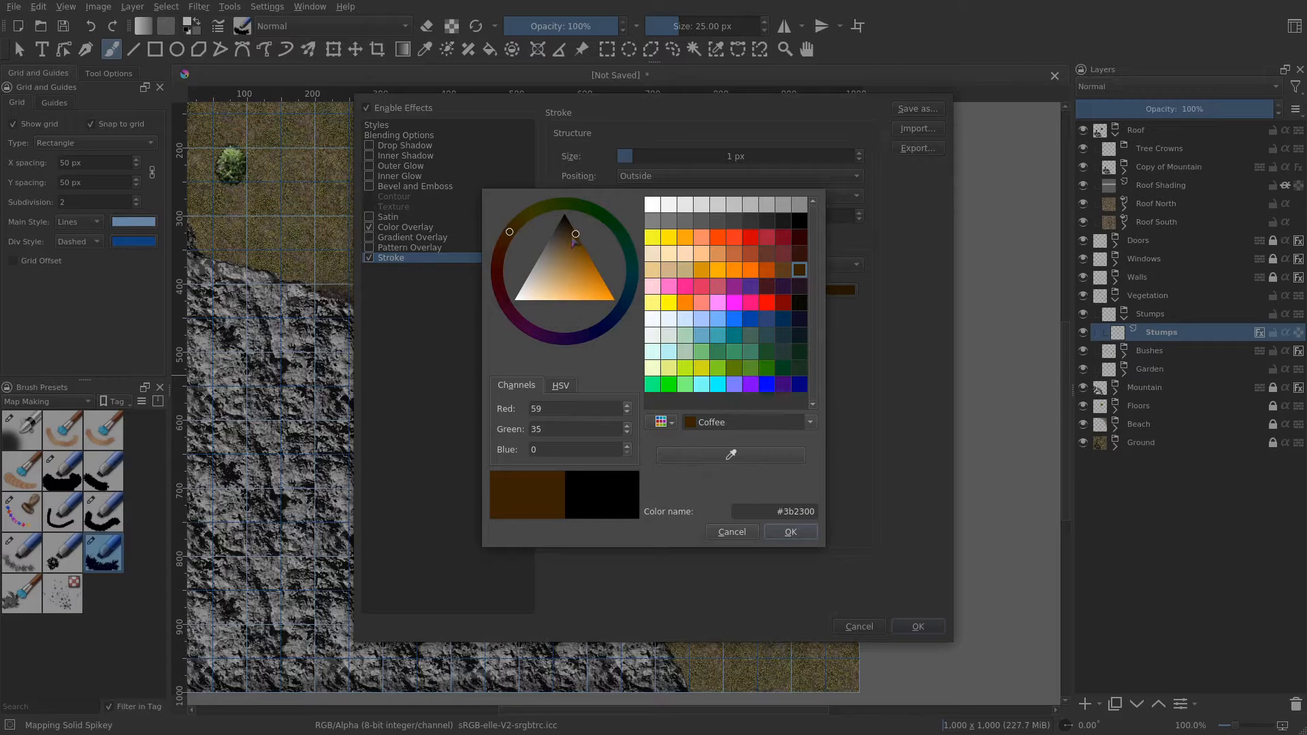
left_click_drag(571, 236, 567, 233)
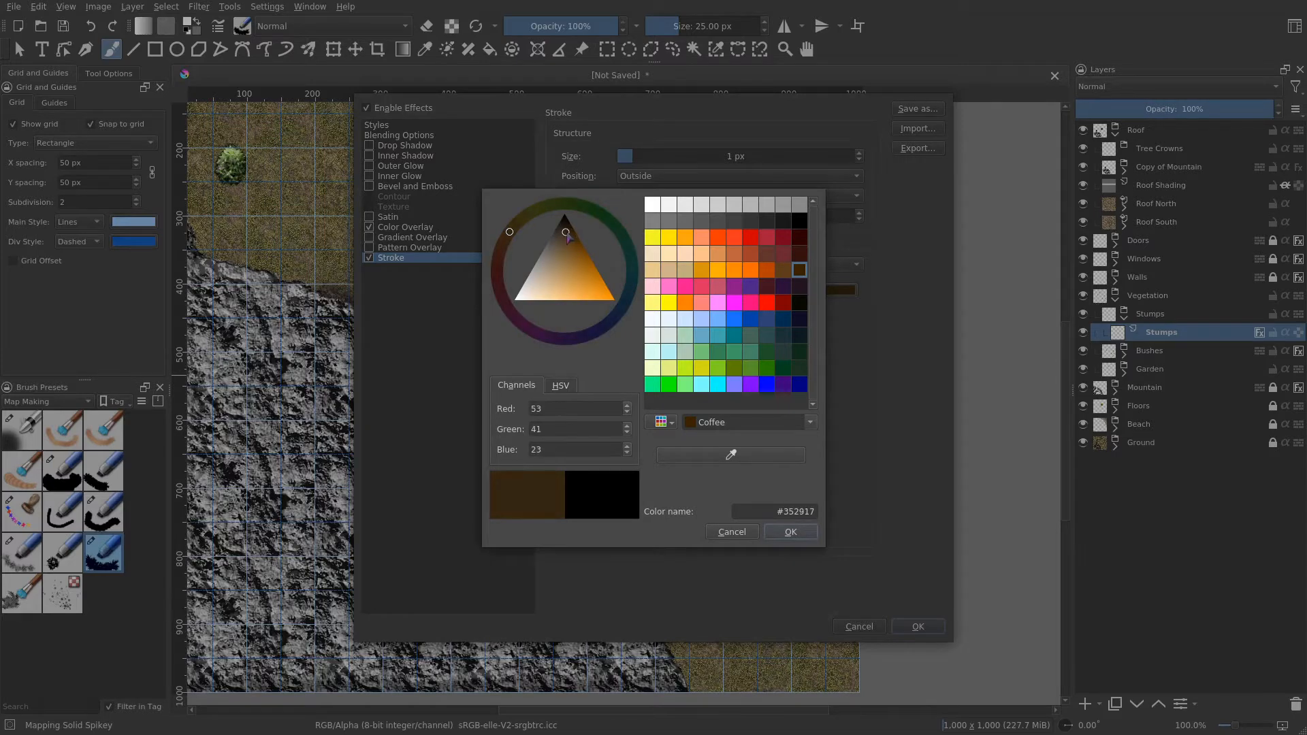
left_click(800, 535)
left_click(919, 627)
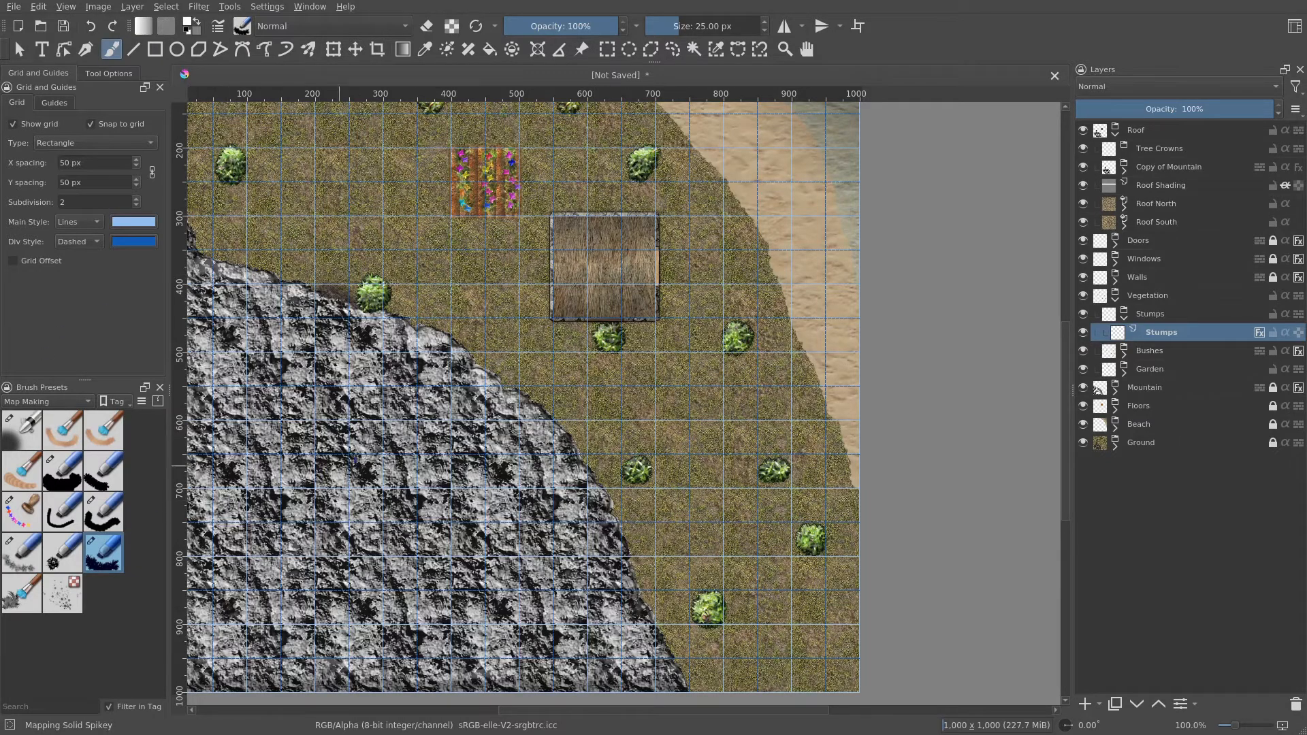
- Select the Mapping Gradient Shrinking brush preset and review its size, colour source and mix settings in the brush editor
left_click_drag(616, 324, 549, 395)
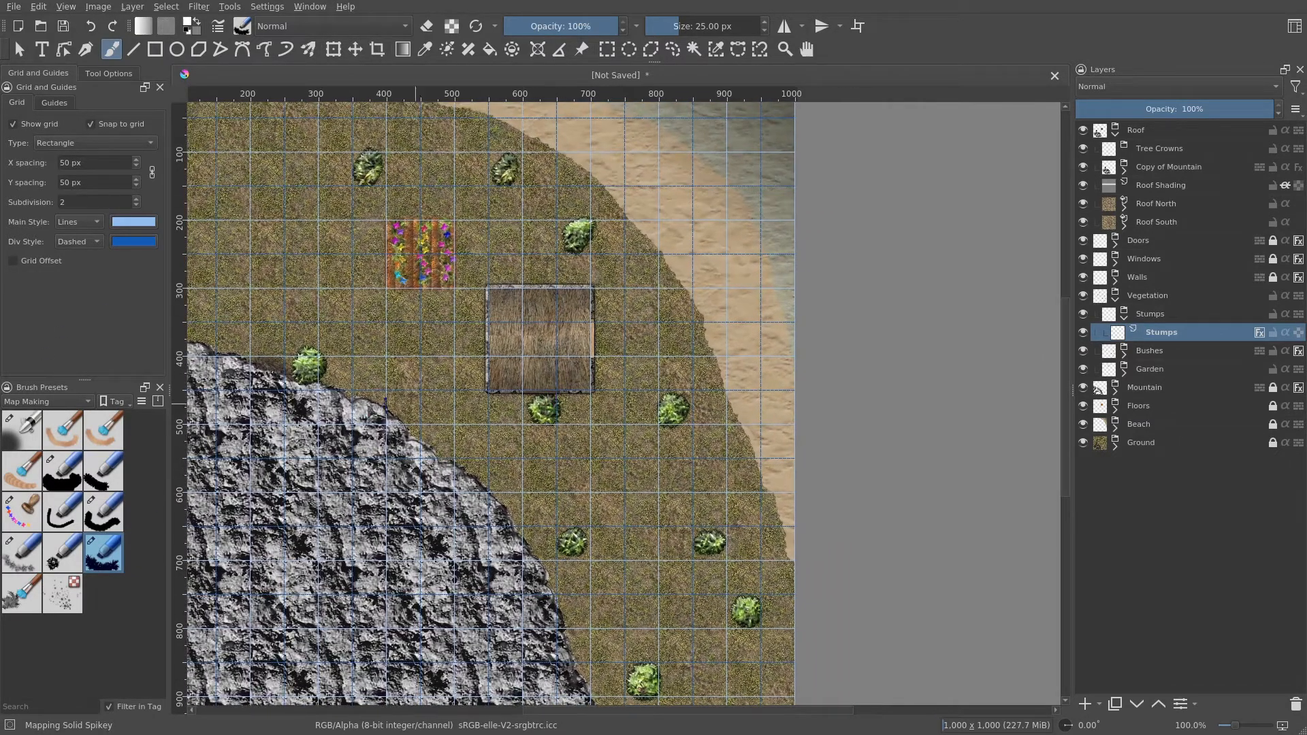
left_click(24, 473)
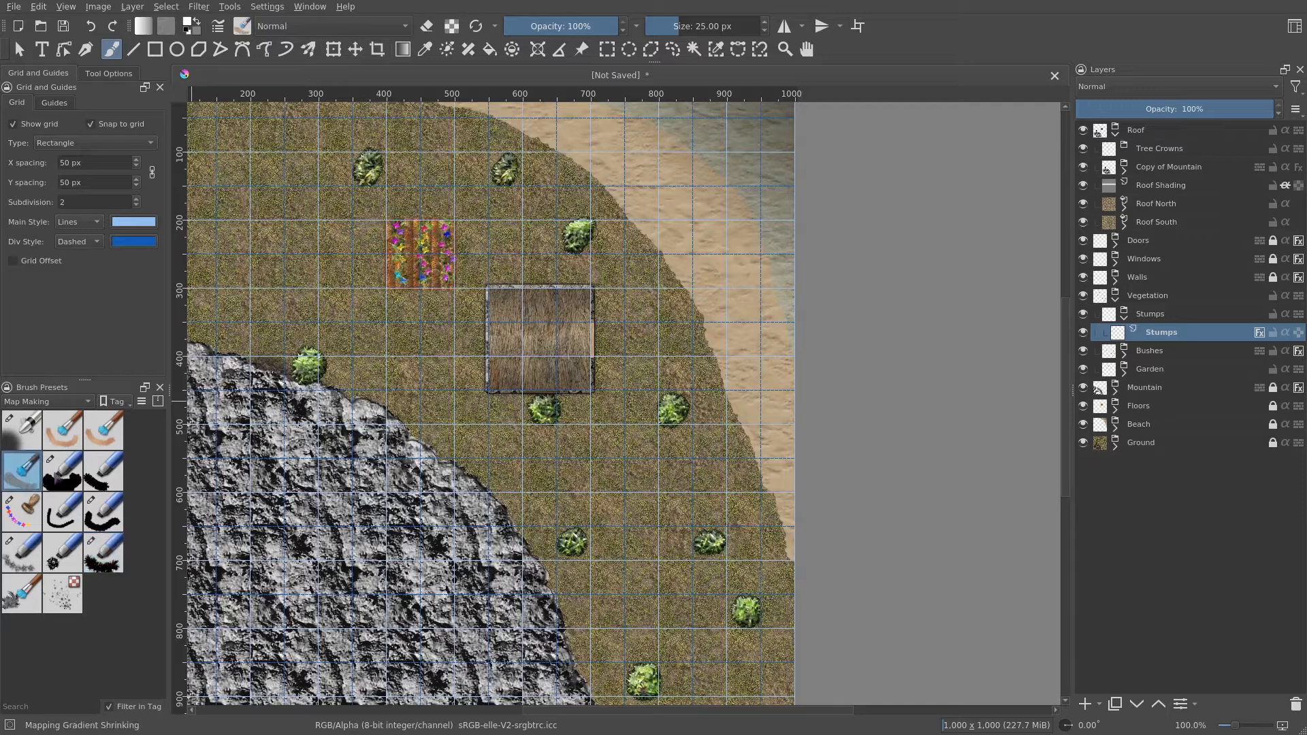
mouse_move(480, 337)
left_mouse_down()
mouse_move(542, 413)
mouse_move(644, 440)
mouse_move(554, 386)
left_mouse_up()
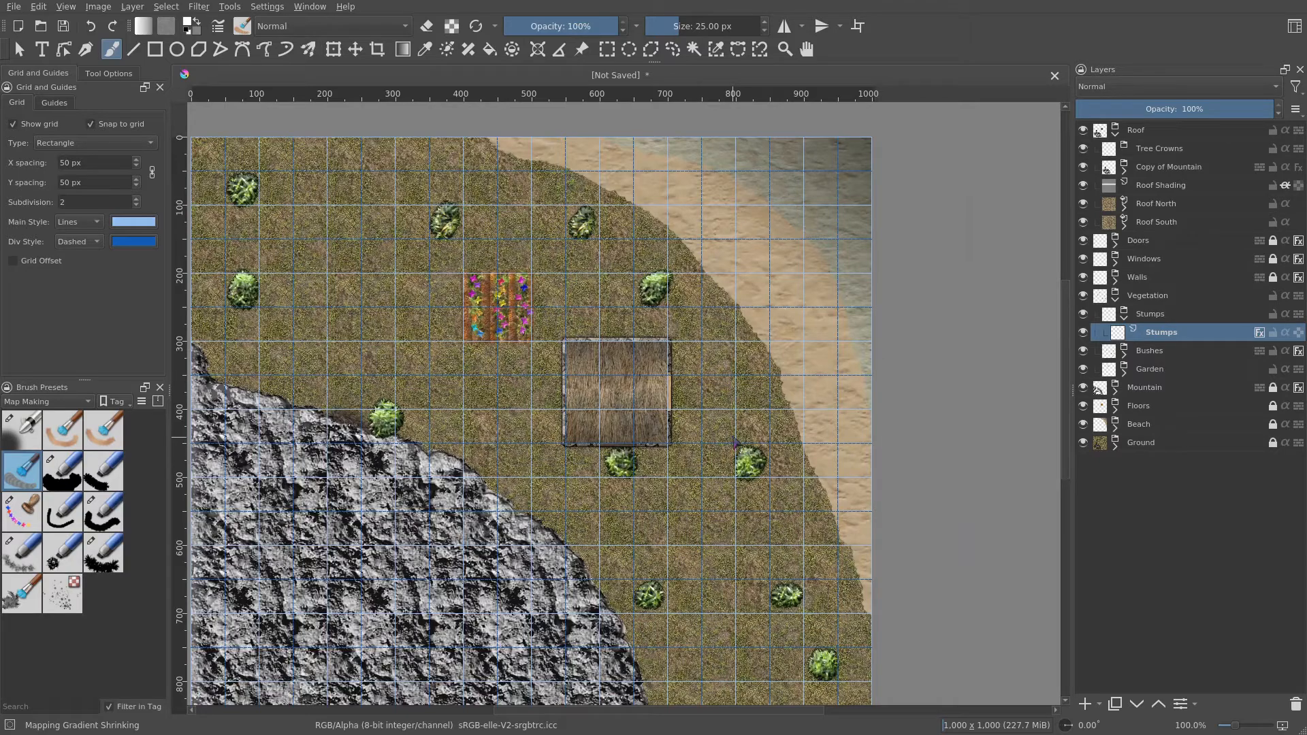
scroll(736, 443, "down", 1)
left_click_drag(736, 451, 728, 383)
scroll(713, 424, "up", 1)
scroll(709, 427, "down", 1)
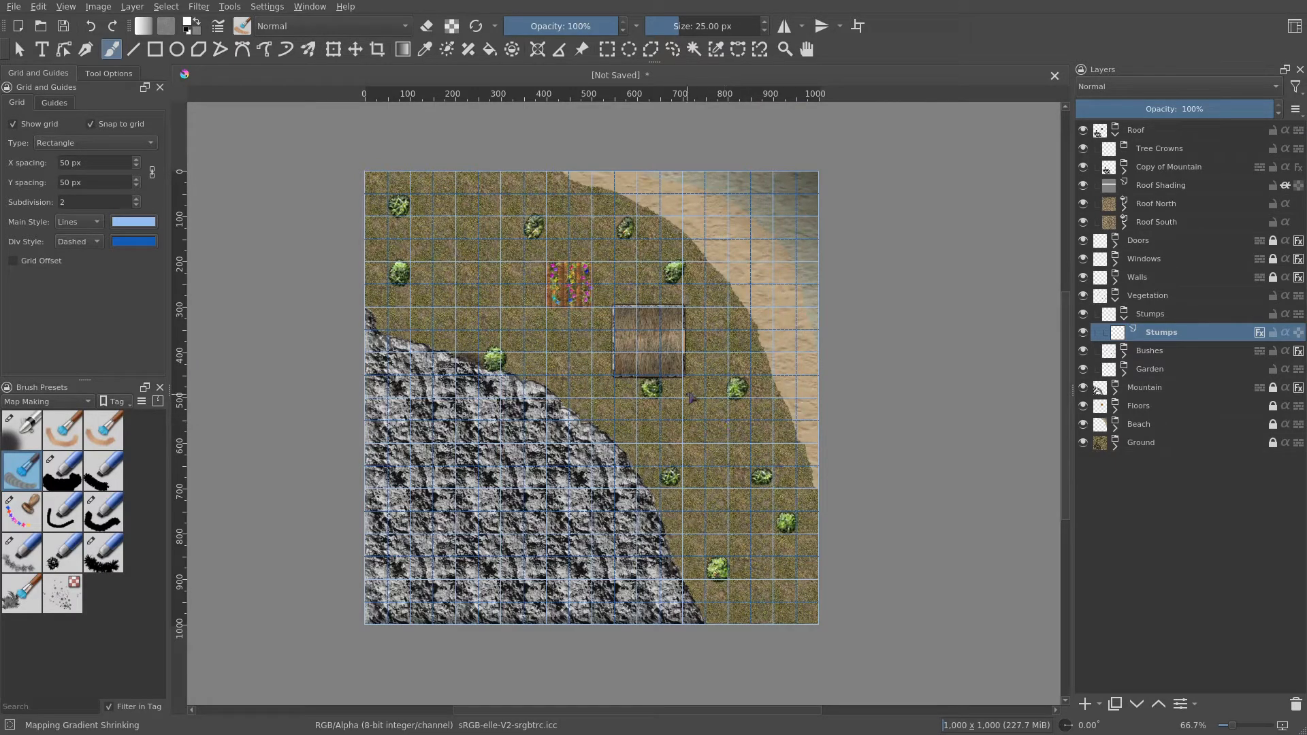
left_click(218, 26)
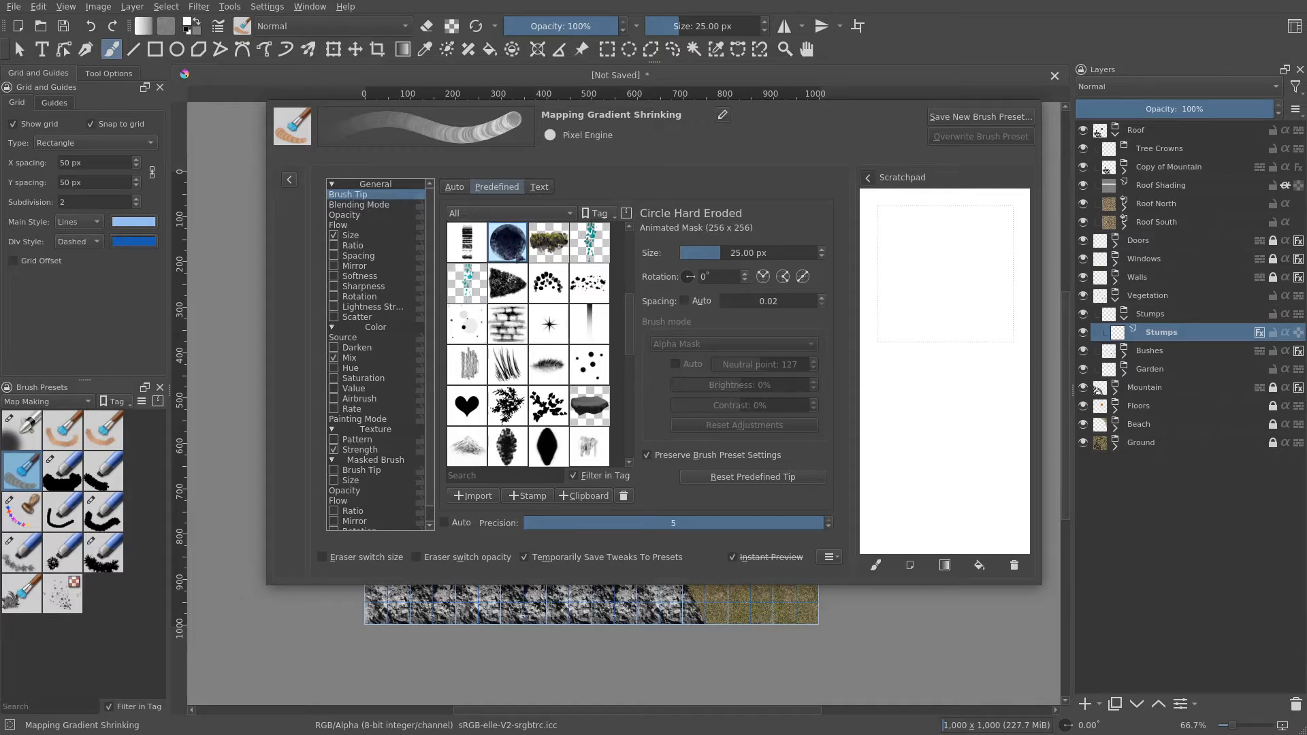
left_click(363, 235)
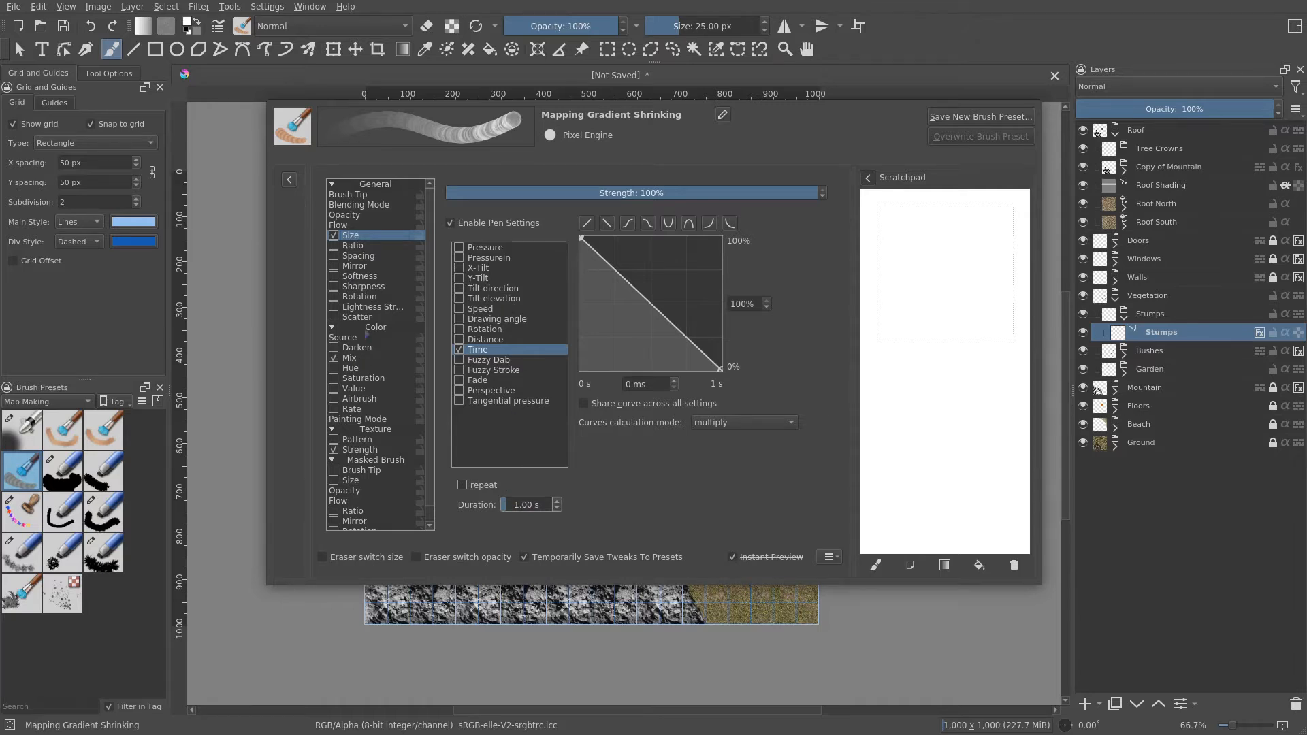
left_click(365, 338)
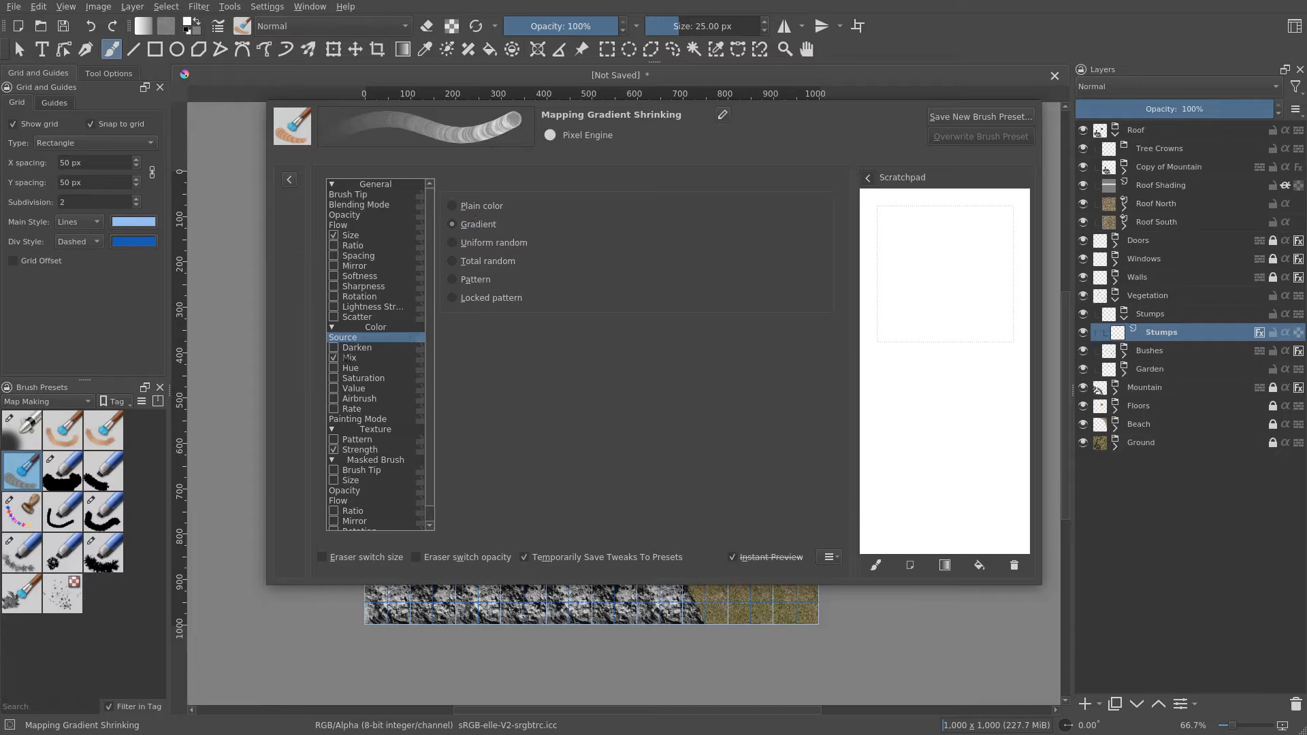
left_click(365, 360)
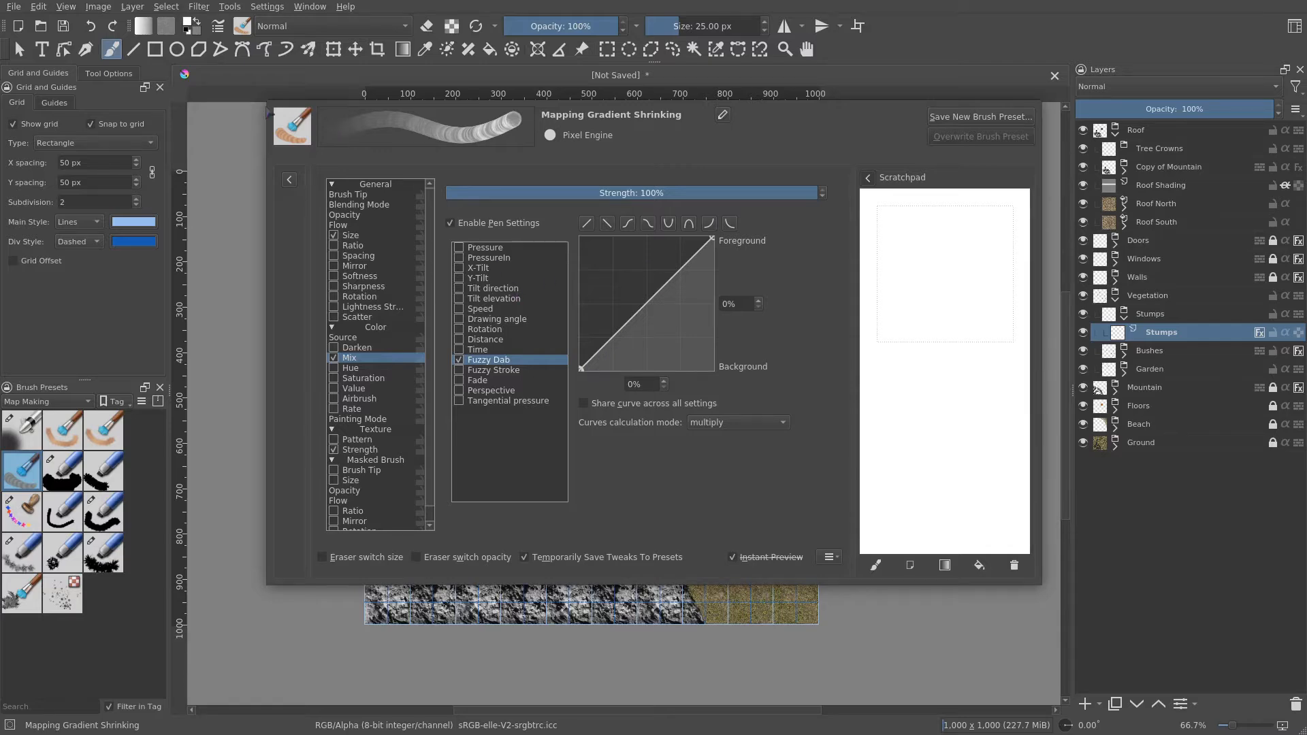
left_click(219, 28)
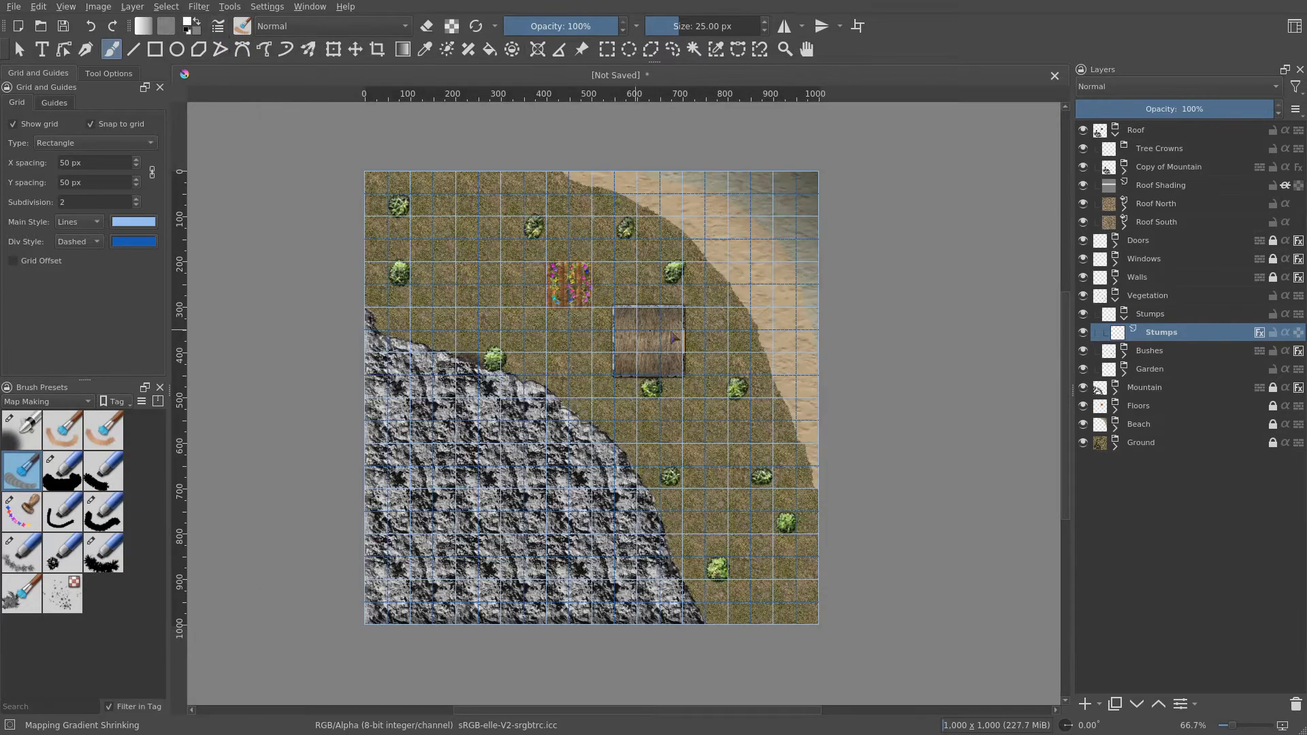
- Stamp a tree stump on the Stumps layer in the grass just above the mountain edge, left of a bush
left_click_drag(754, 374, 668, 374)
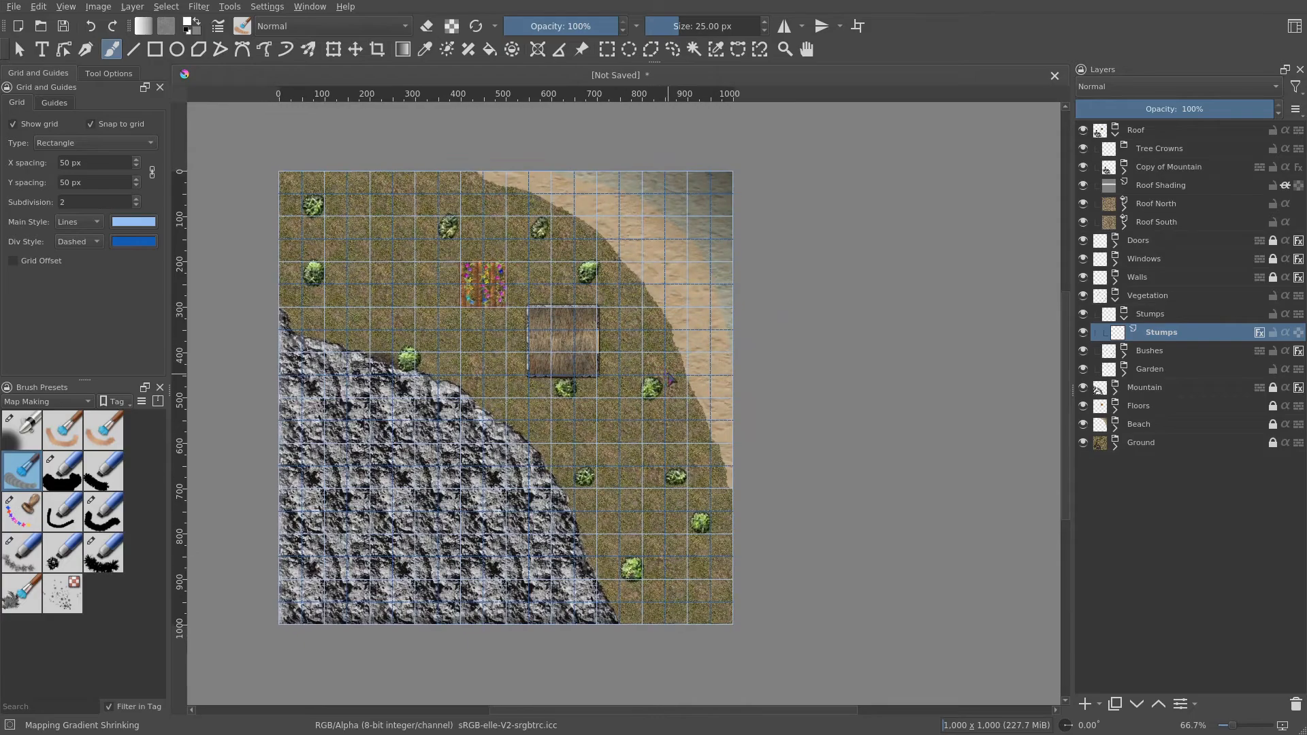
scroll(625, 414, "up", 2)
left_click_drag(400, 287, 844, 410)
scroll(519, 400, "up", 1)
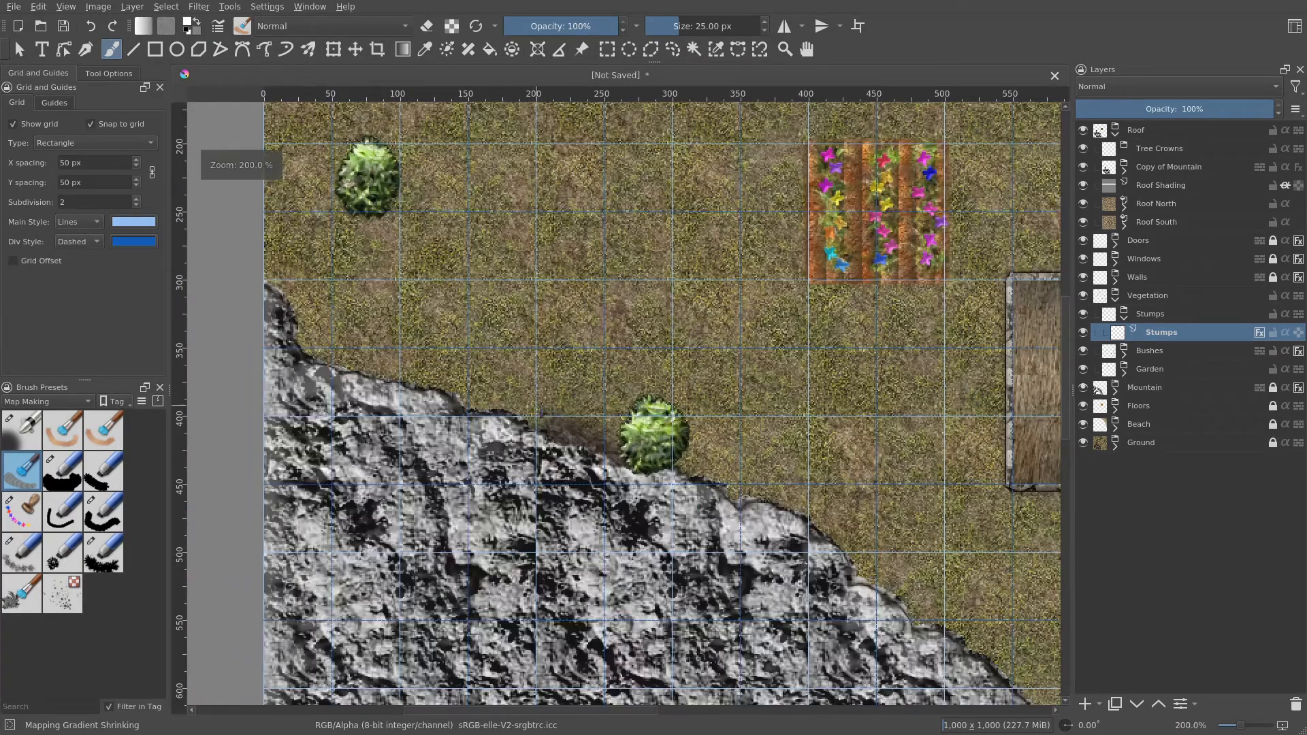
scroll(545, 412, "up", 1)
mouse_move(582, 354)
left_mouse_down()
mouse_move(603, 386)
mouse_move(596, 349)
left_mouse_up()
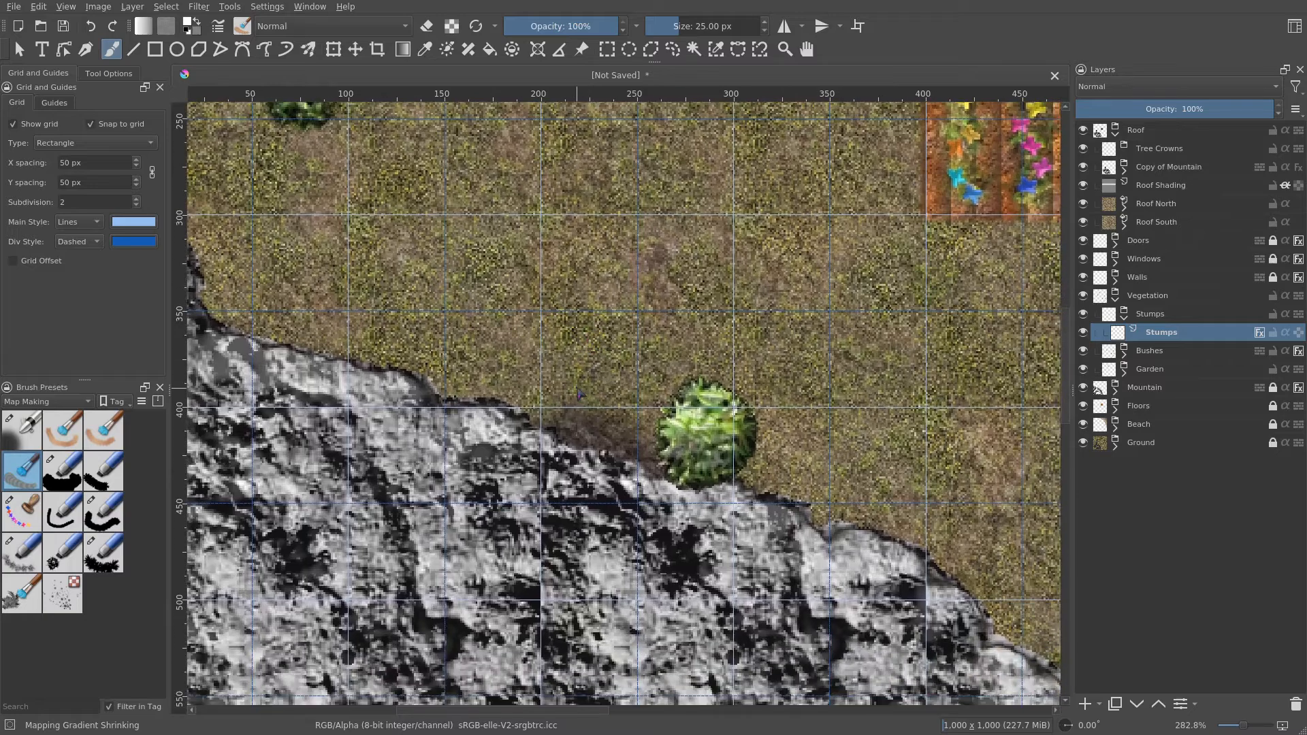
mouse_move(580, 394)
left_mouse_down()
mouse_move(627, 398)
mouse_move(575, 392)
mouse_move(600, 363)
mouse_move(612, 384)
mouse_move(559, 423)
mouse_move(625, 379)
left_mouse_up()
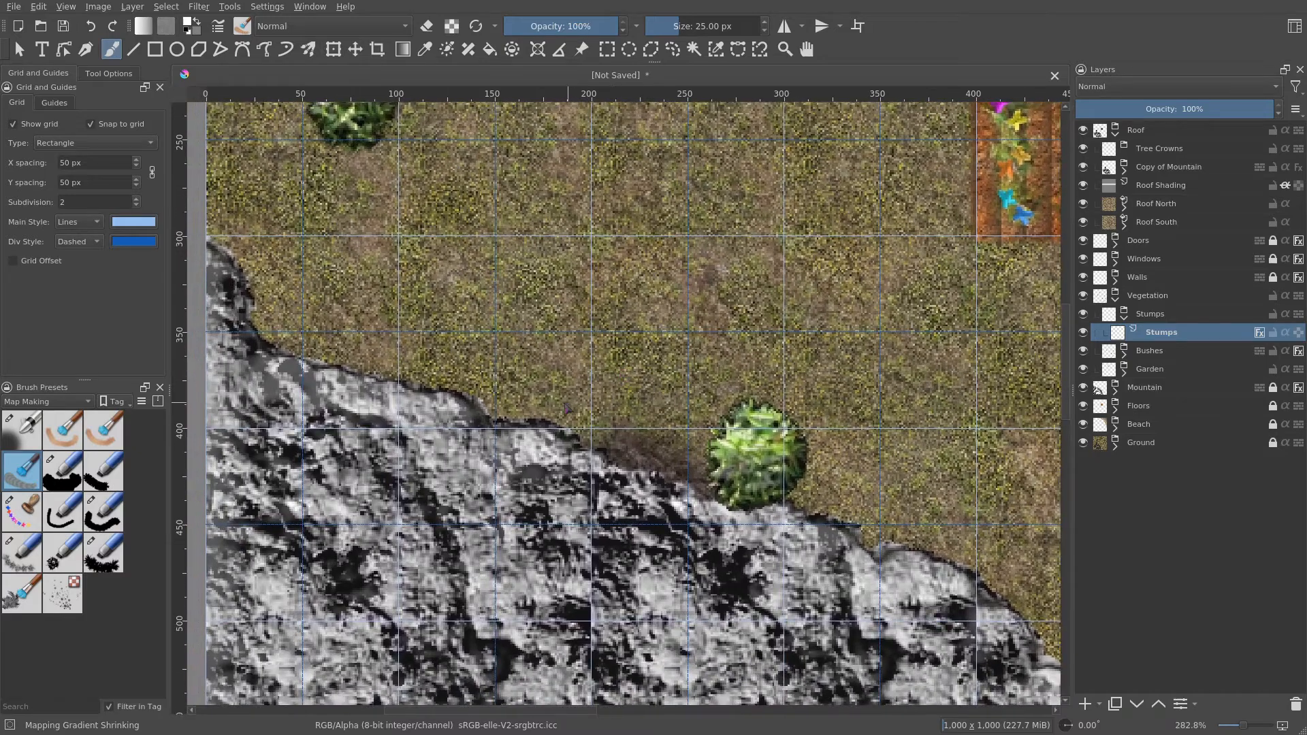
scroll(584, 395, "up", 1)
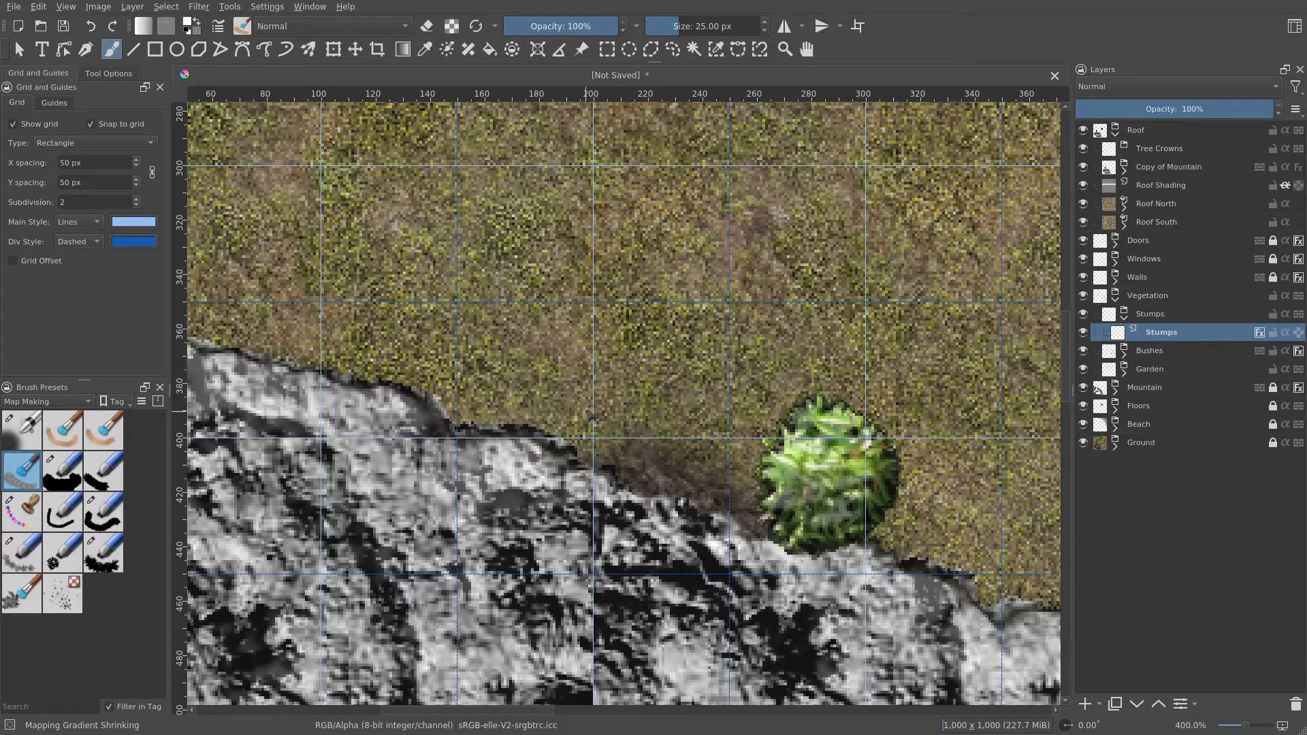
left_click(590, 393)
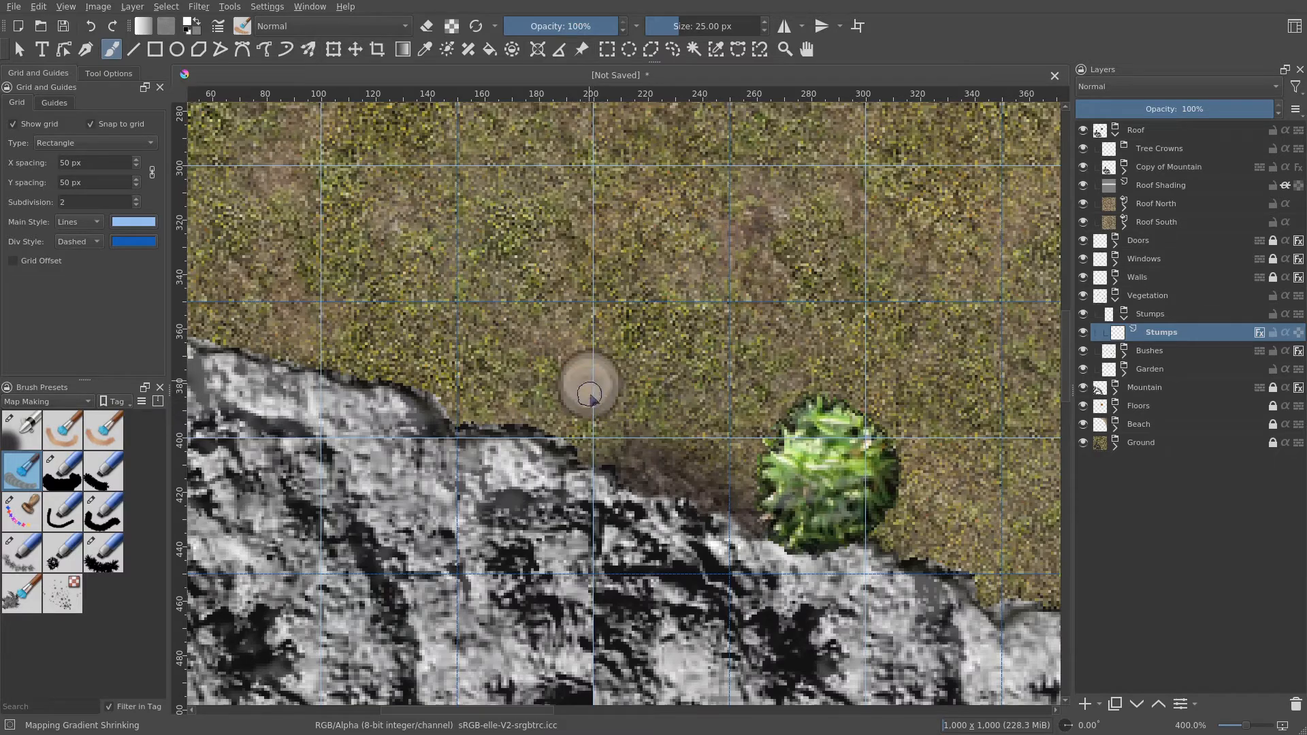
- Increase the Stroke size in the Stumps layer style to 2 px and apply it
scroll(690, 426, "down", 2)
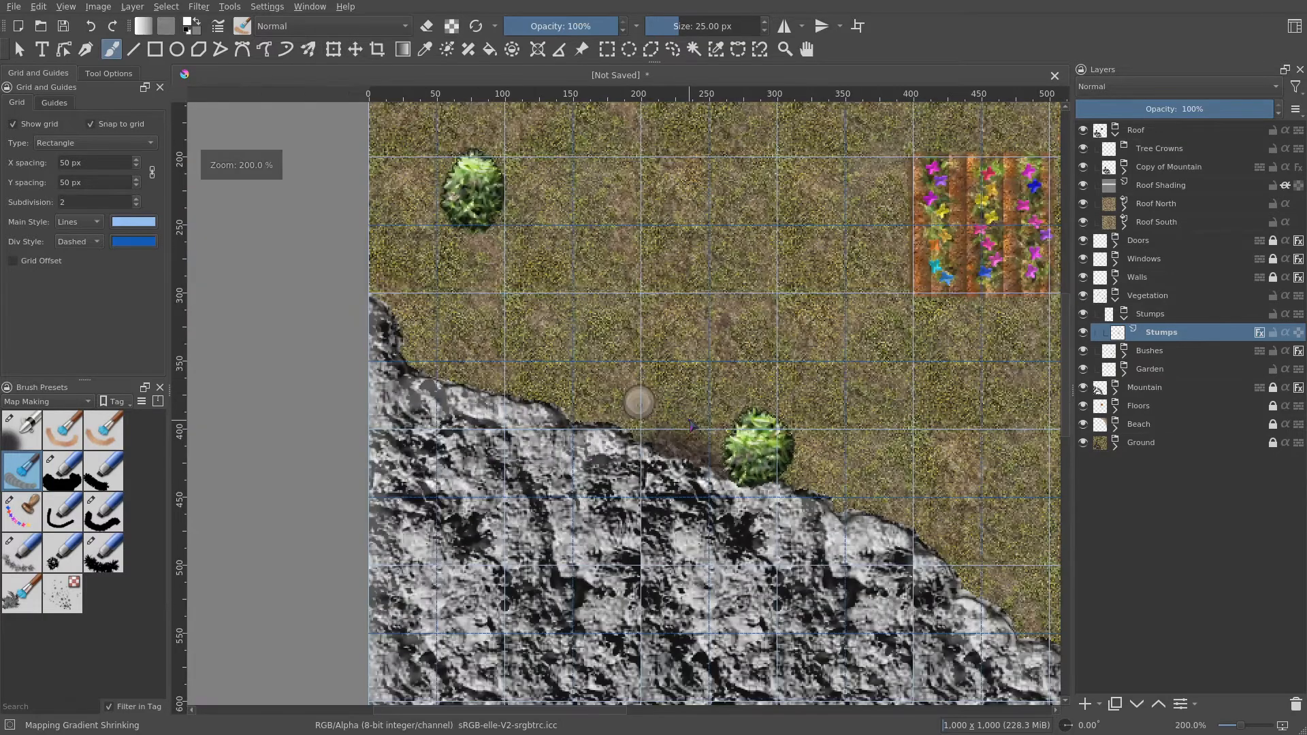
scroll(691, 426, "up", 2)
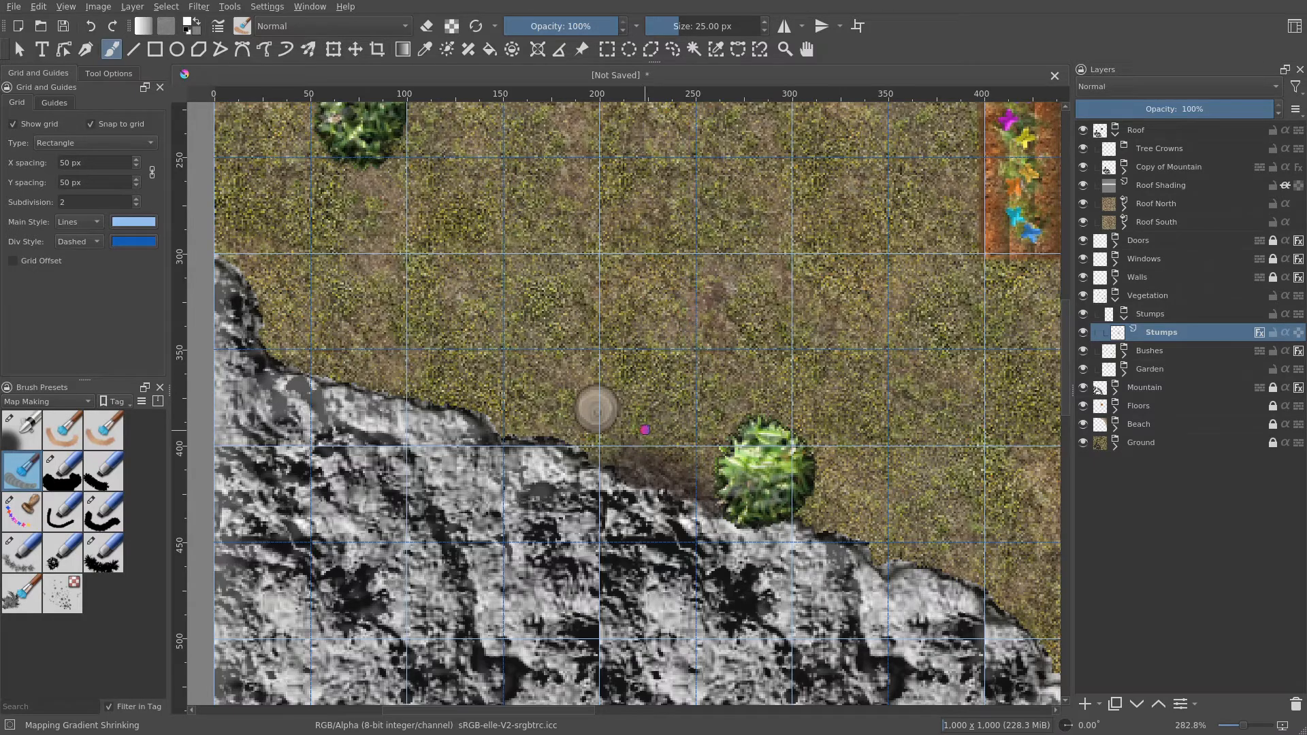
mouse_move(645, 430)
left_mouse_down()
mouse_move(613, 450)
mouse_move(663, 426)
left_mouse_up()
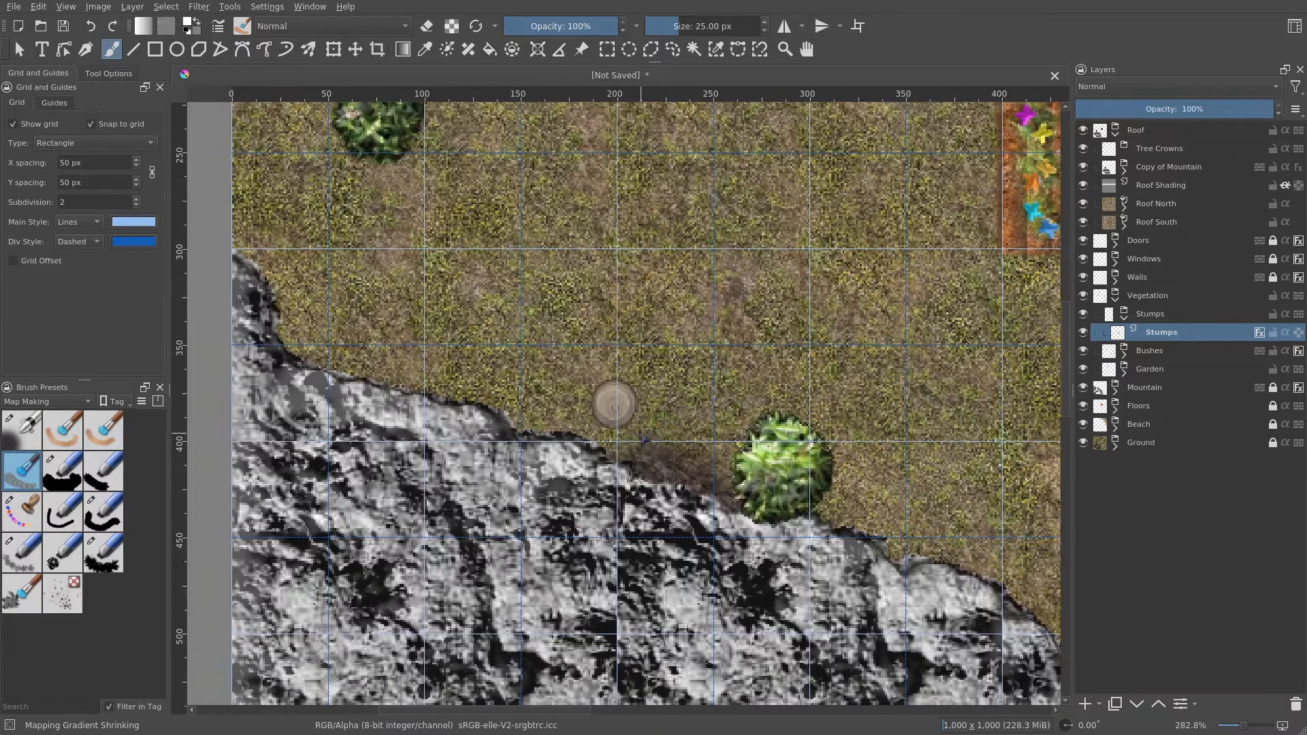
scroll(640, 429, "up", 3)
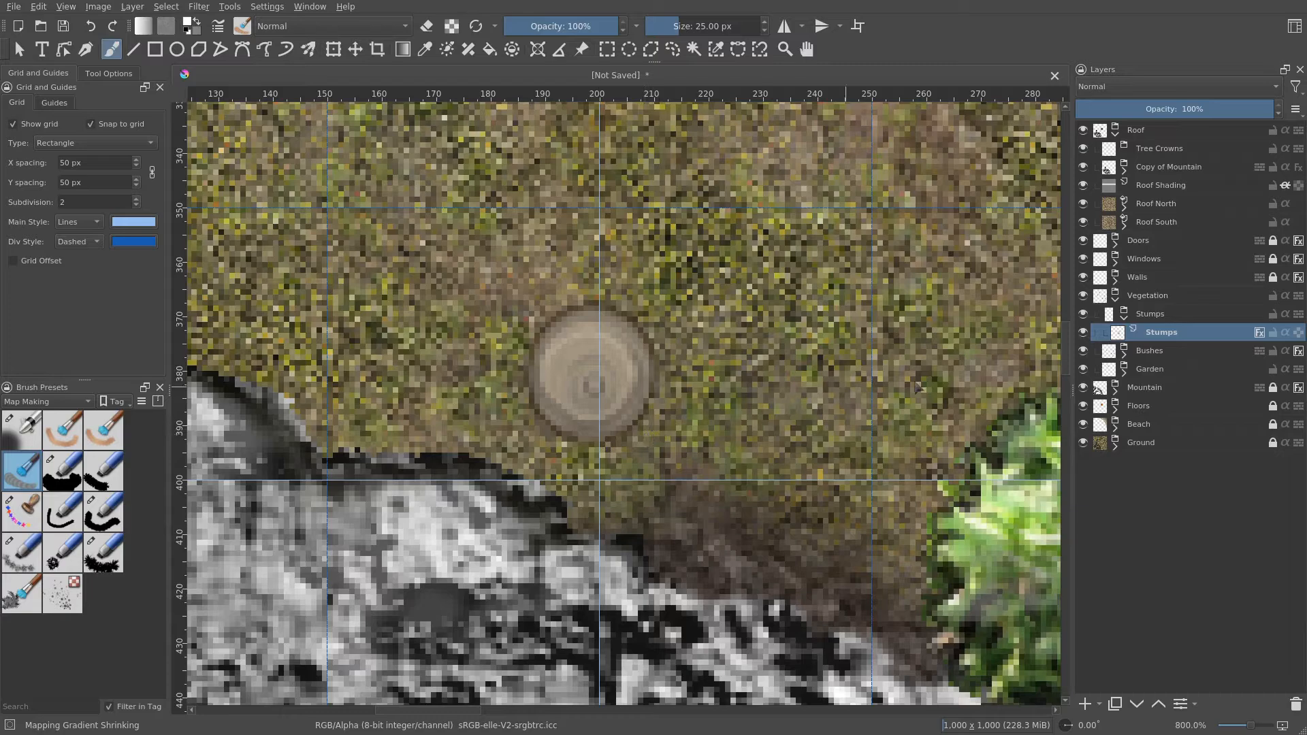
right_click(1168, 333)
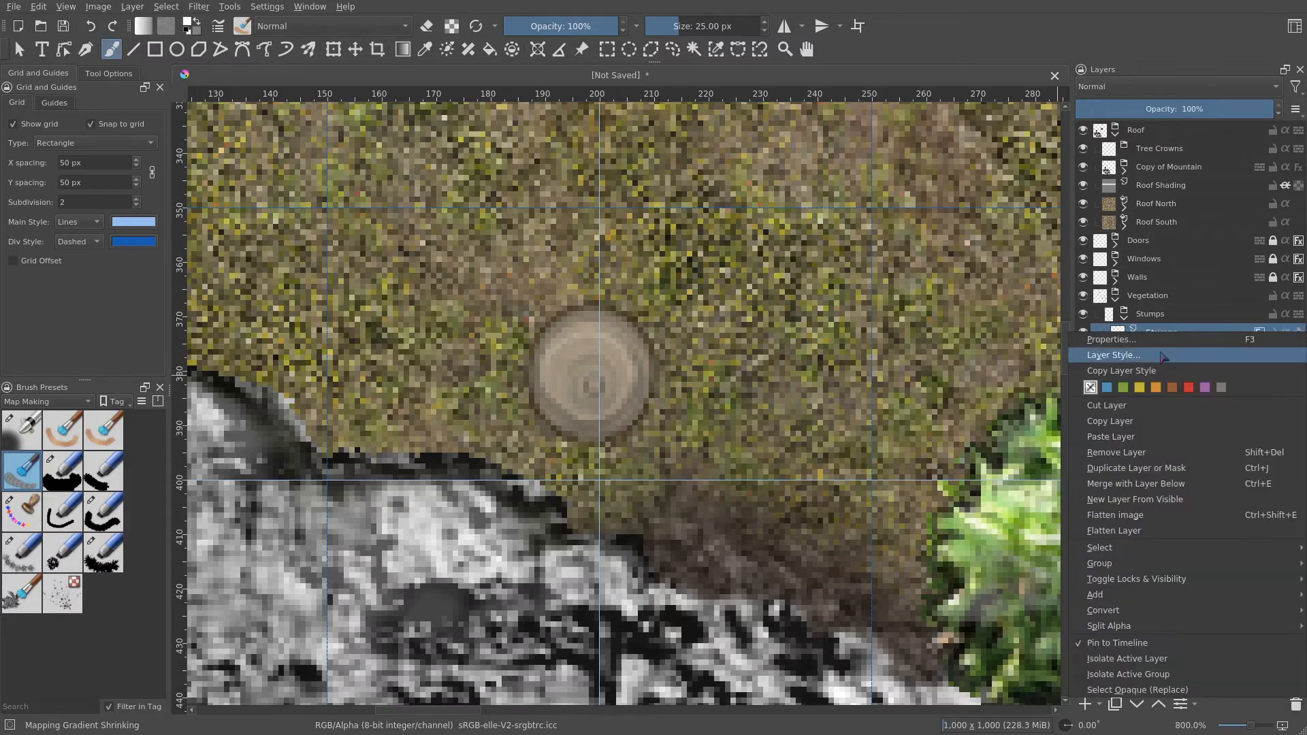
left_click(1163, 357)
left_click(436, 259)
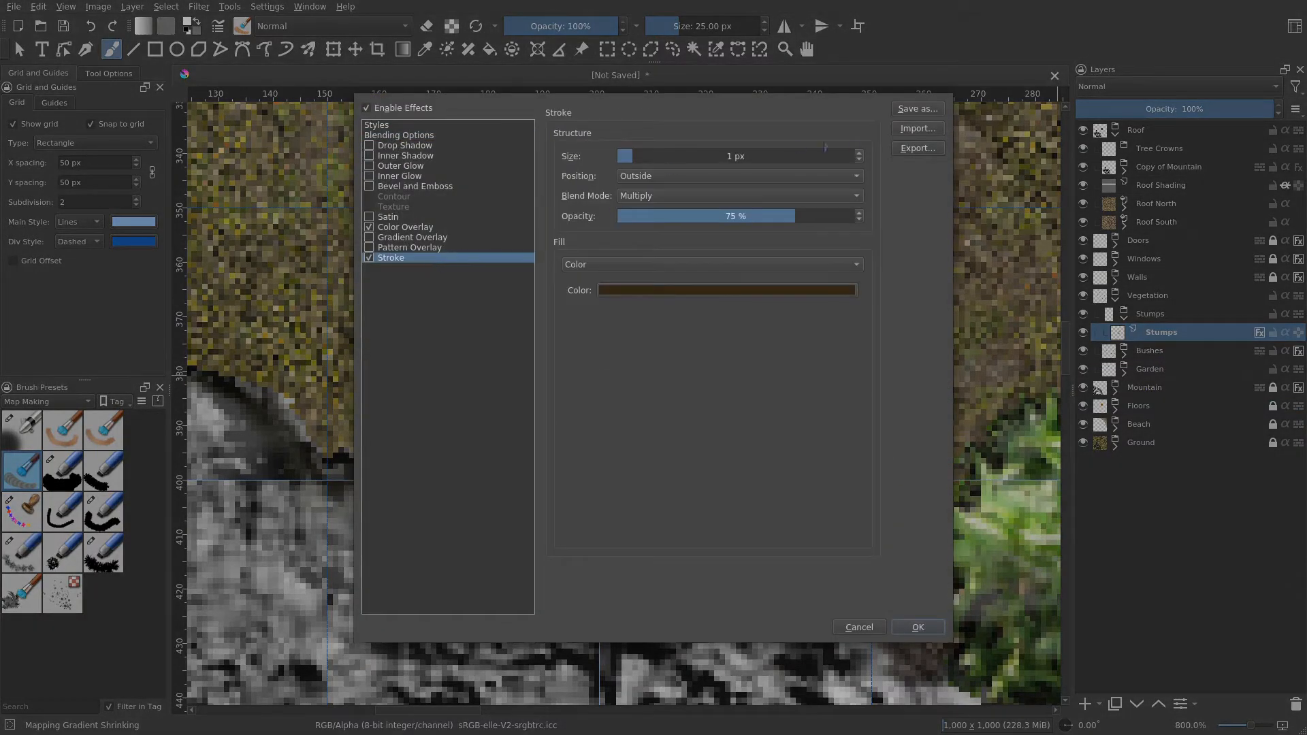
left_click(859, 152)
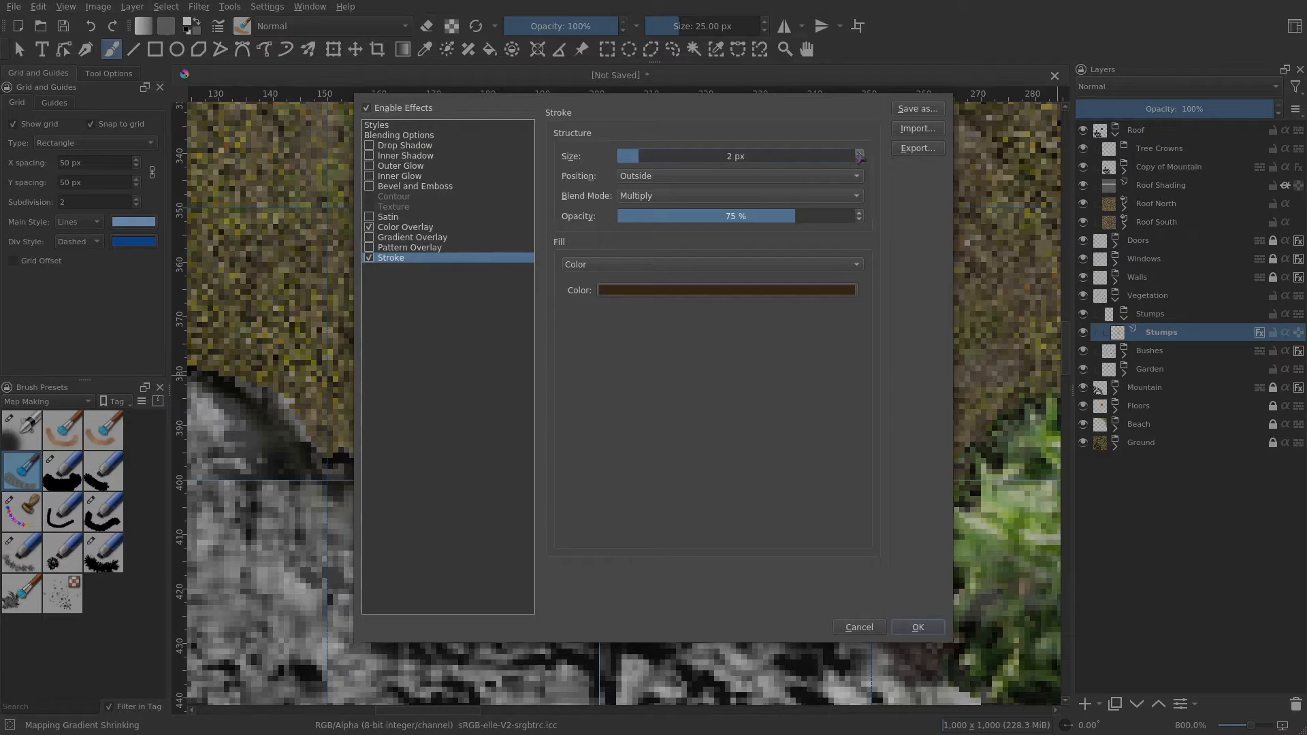
left_click(918, 628)
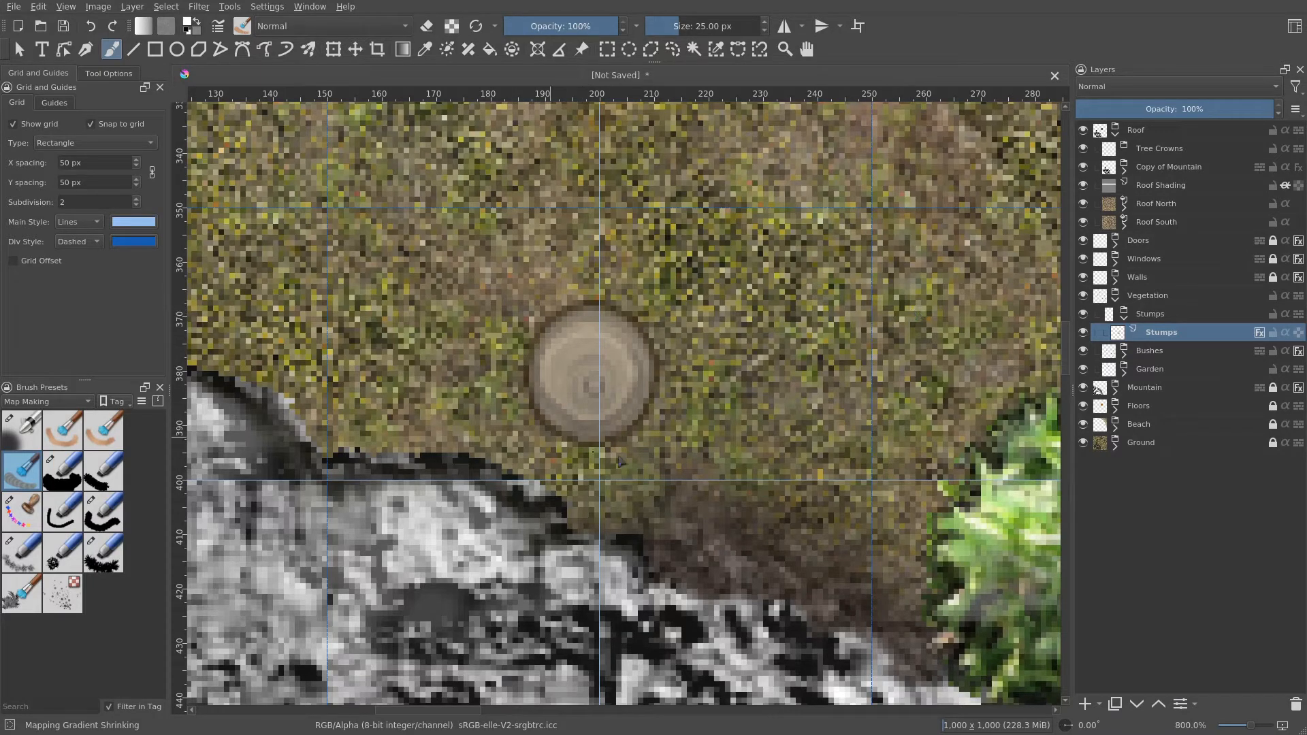
- Add an Outer Glow to the Stumps layer style with a near-black colour, Multiply blend mode, 100% opacity and 5 px size
right_click(1164, 335)
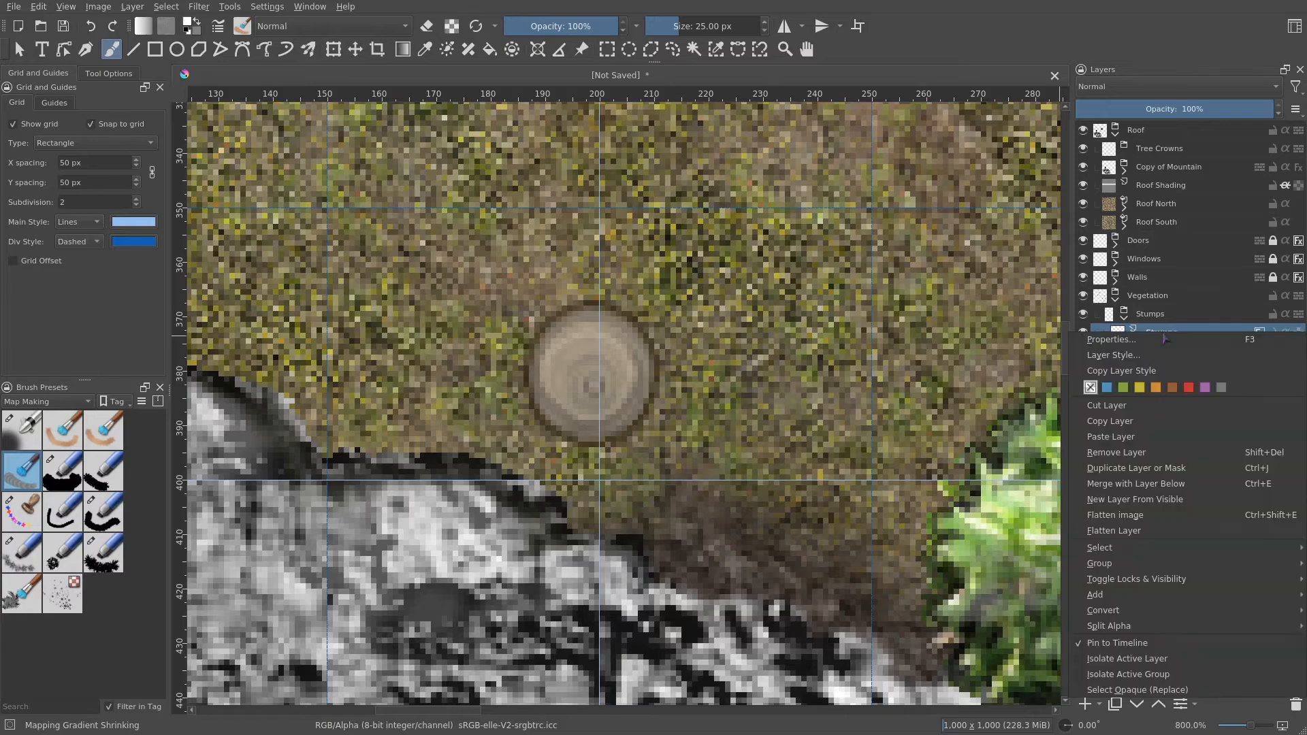
left_click(1138, 355)
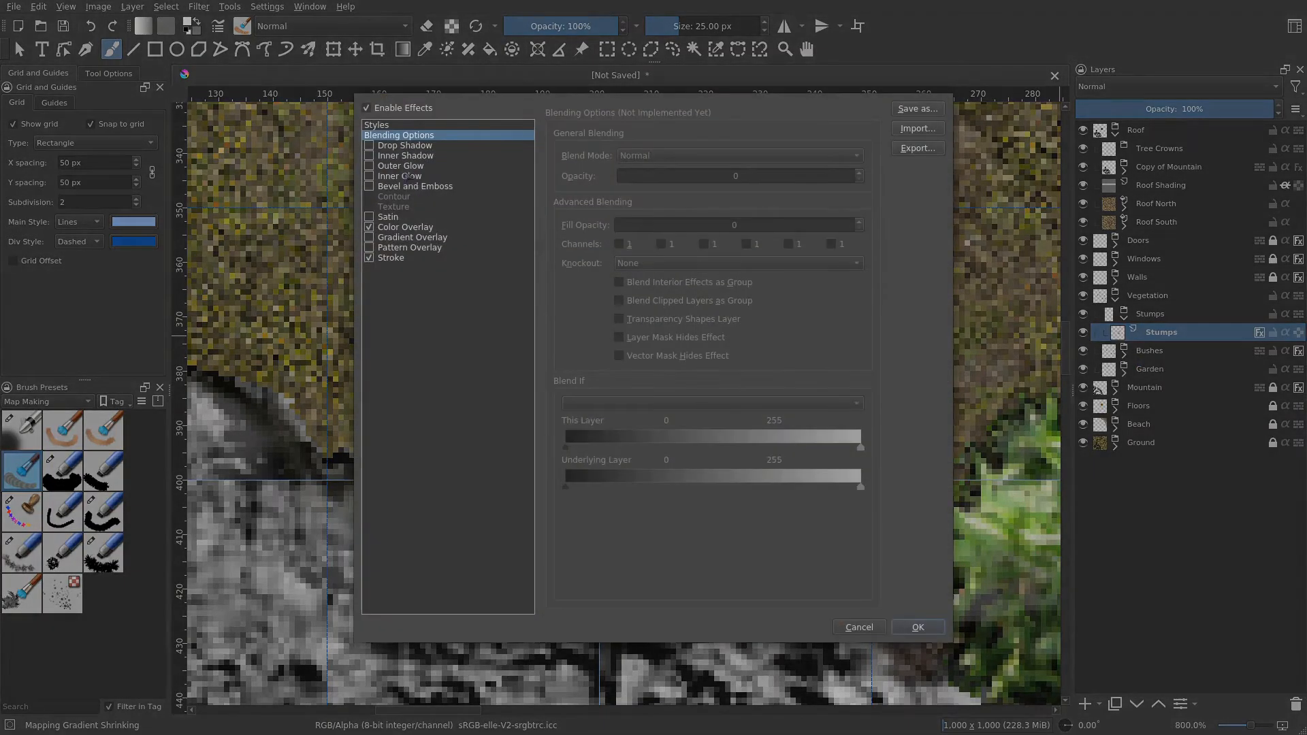
left_click(408, 176)
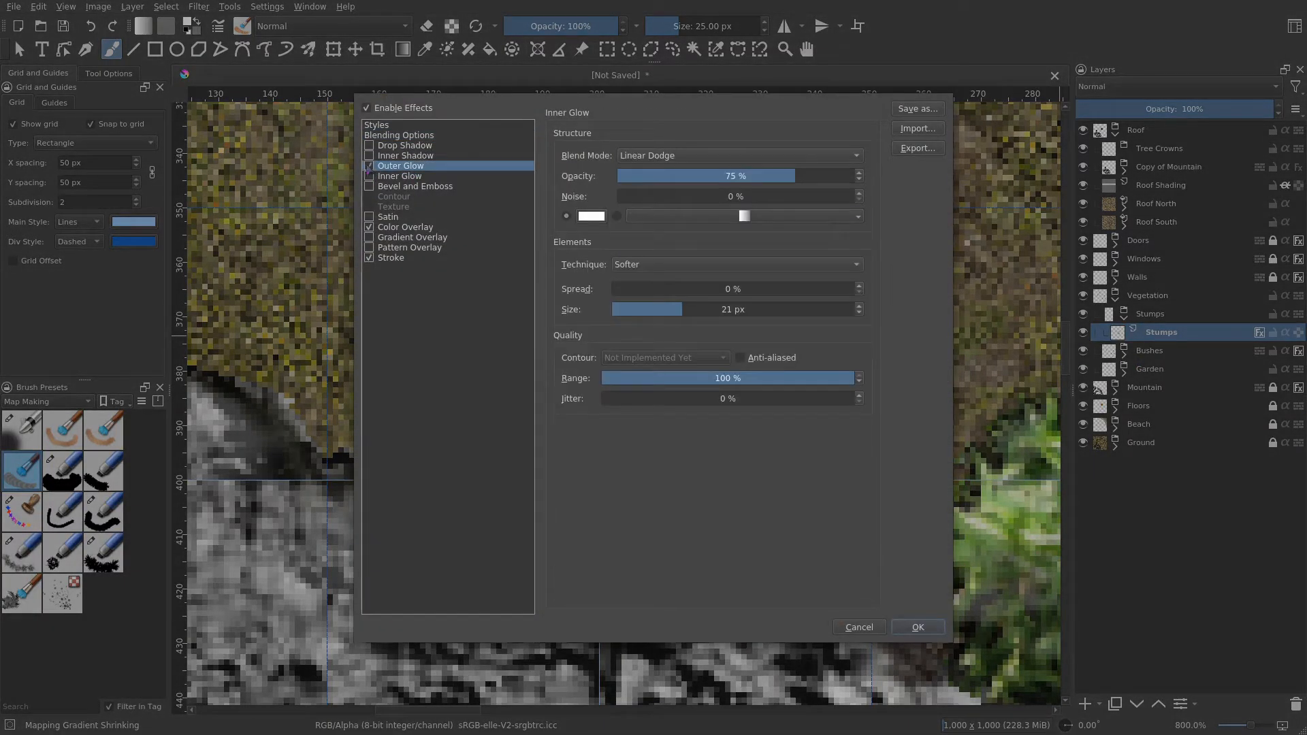
left_click(592, 217)
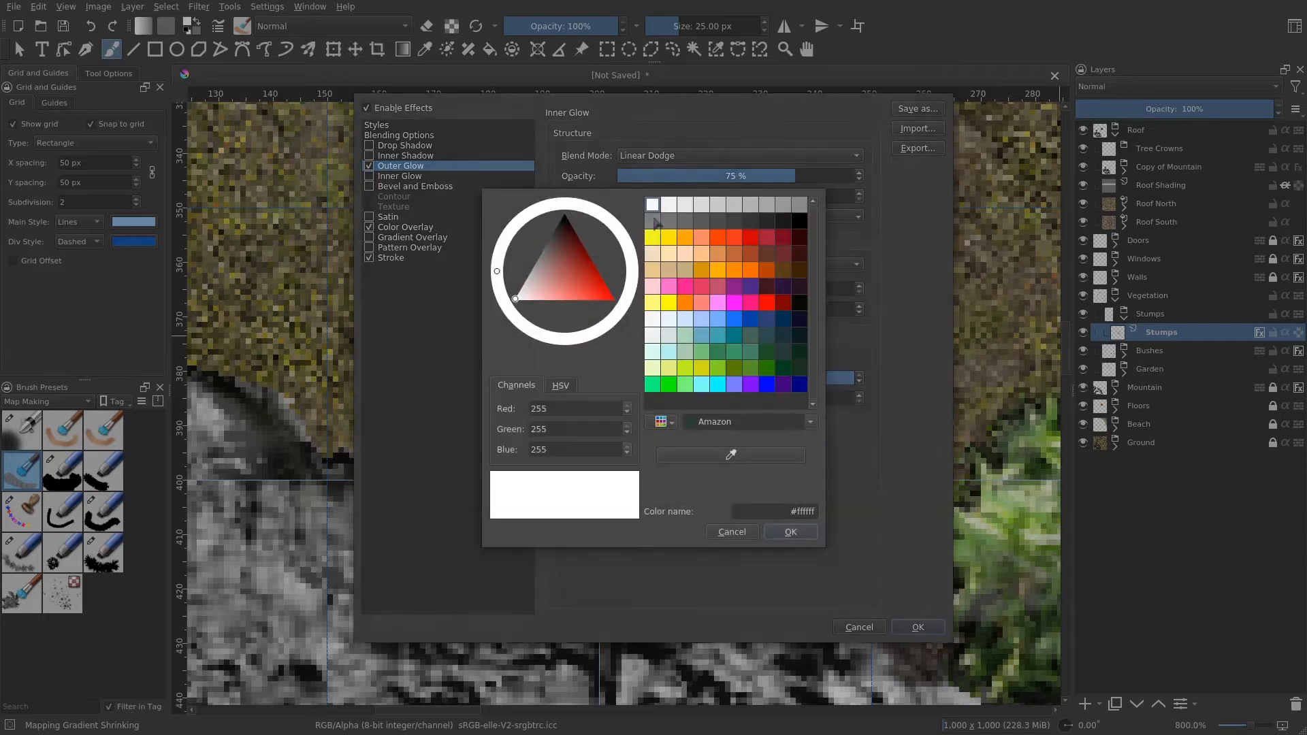
left_click(783, 222)
left_click(798, 534)
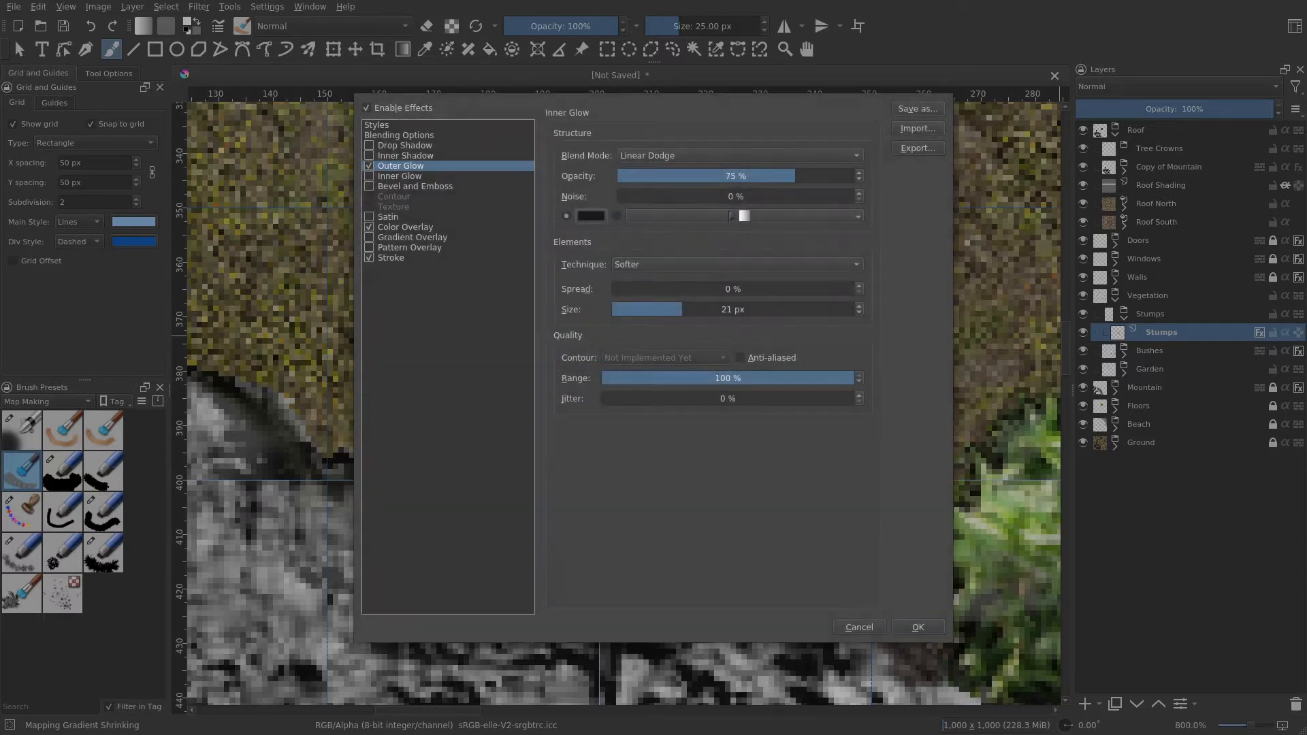
left_click_drag(674, 303, 645, 309)
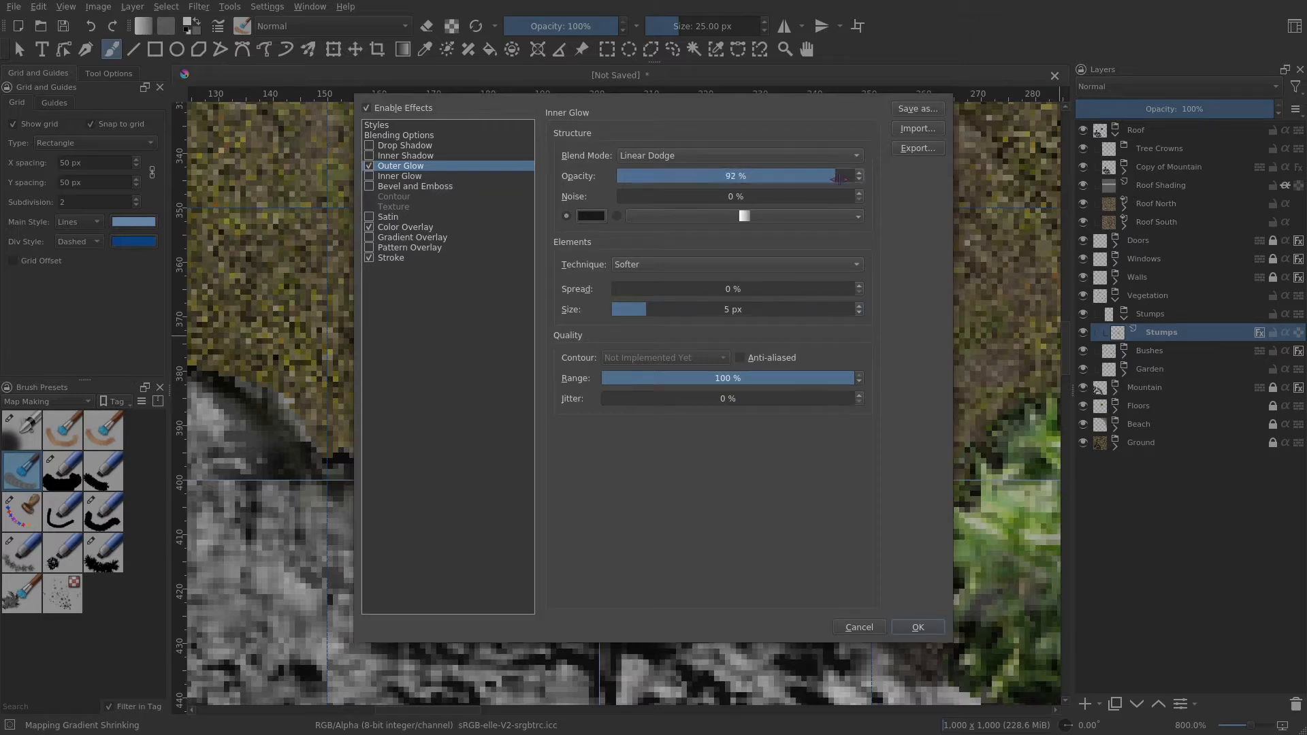
left_click(783, 156)
left_click(694, 27)
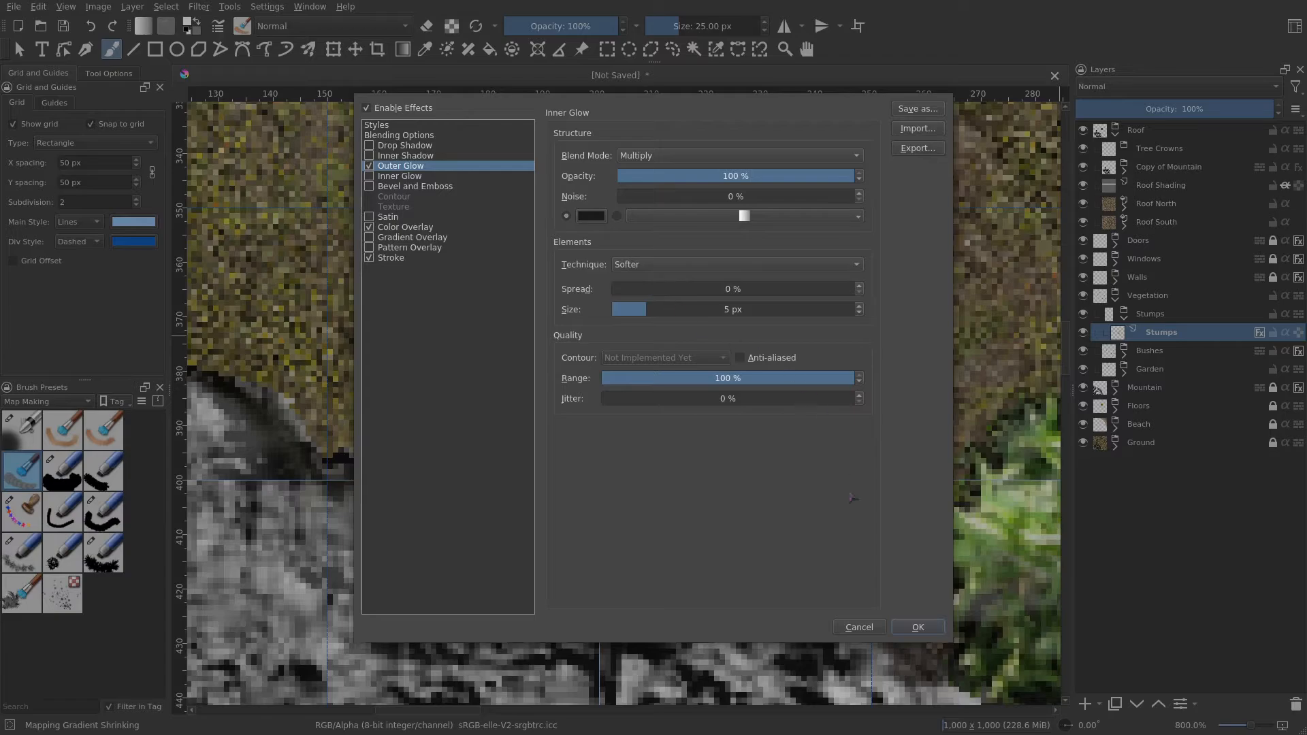
left_click(924, 629)
- Set the brush size to about 41 px and stamp a larger stump in the grass left of the flower garden
scroll(807, 403, "down", 3)
left_click_drag(809, 409, 614, 424)
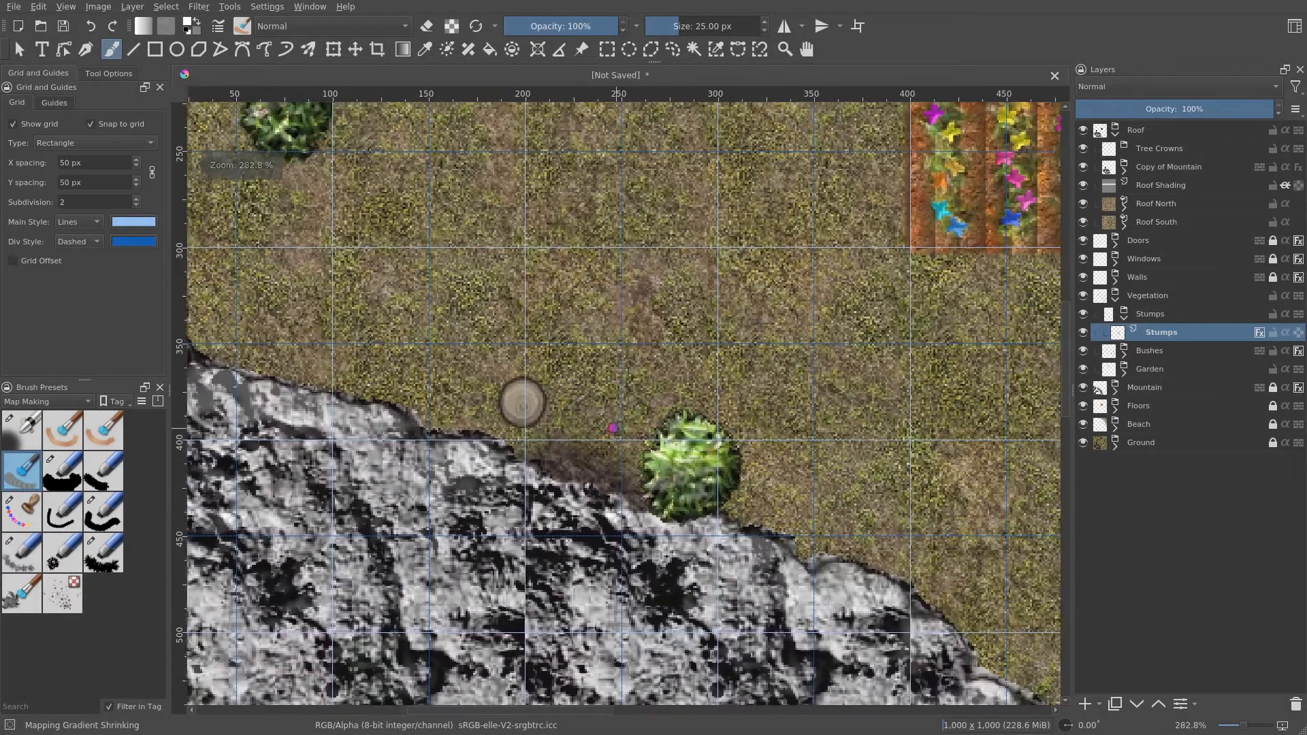
scroll(572, 430, "up", 1)
scroll(560, 433, "down", 2)
scroll(581, 446, "down", 1)
left_click_drag(727, 478, 503, 523)
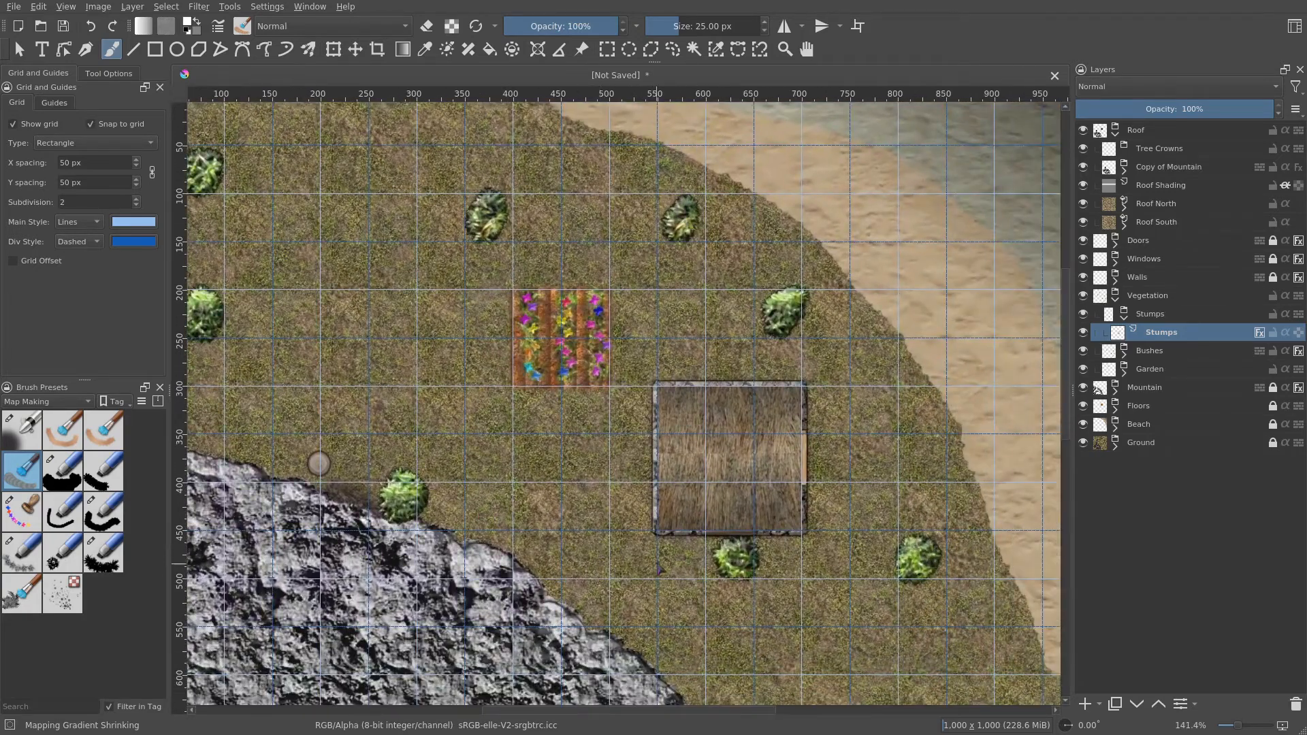
left_click_drag(603, 551, 781, 609)
scroll(565, 362, "up", 2)
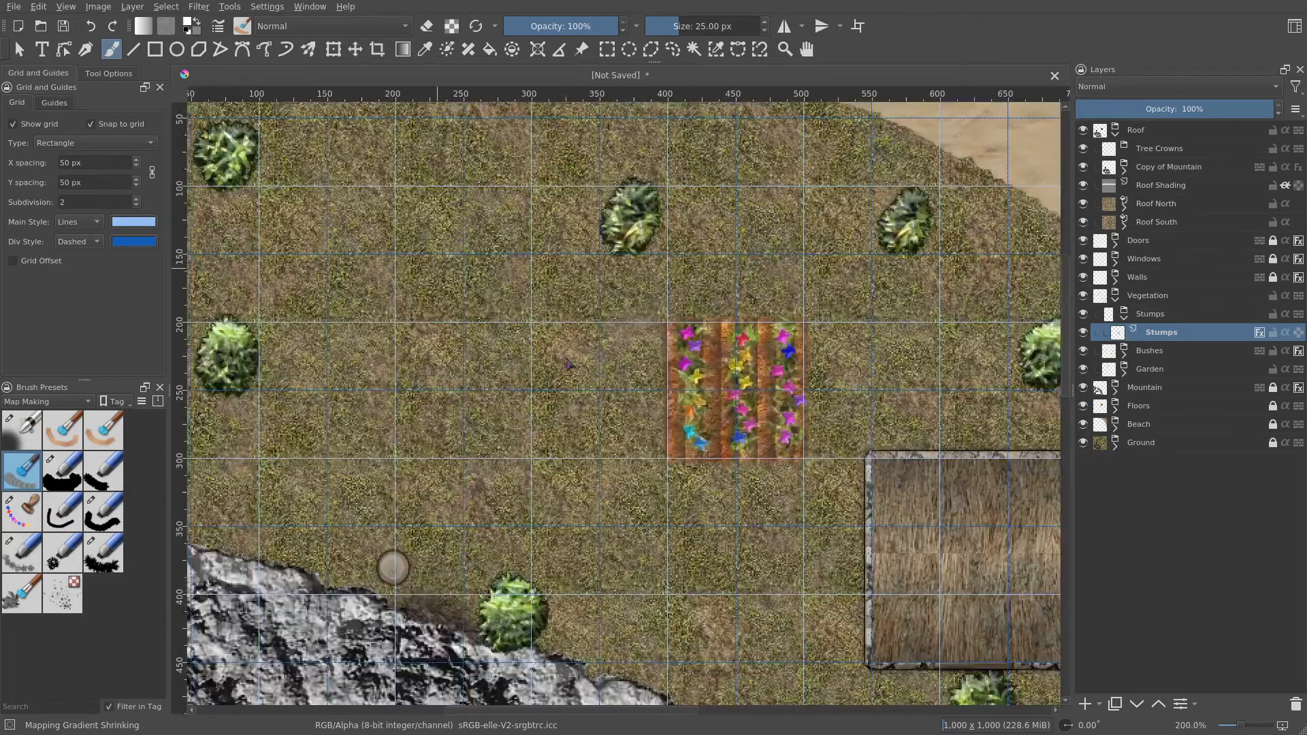
left_click_drag(563, 362, 623, 353)
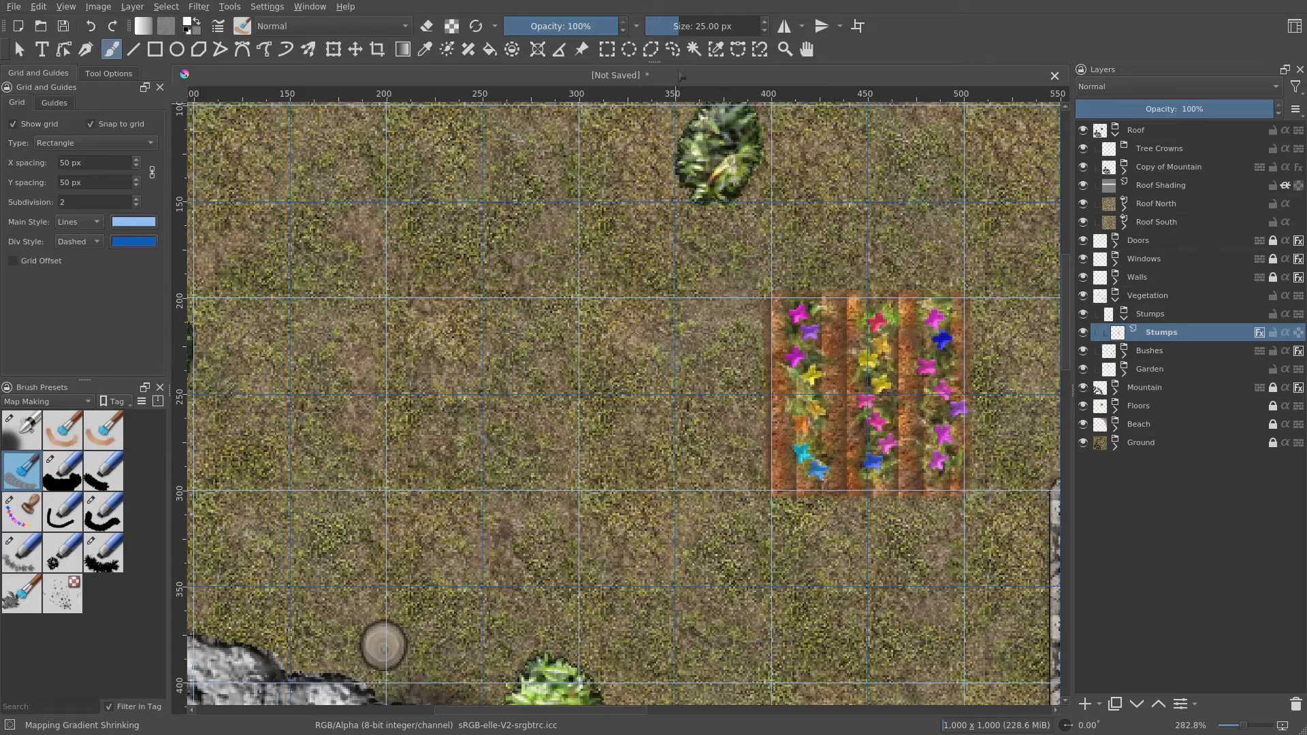
left_click(765, 24)
left_click(764, 24)
left_click(764, 23)
left_click(699, 26)
left_click(628, 350)
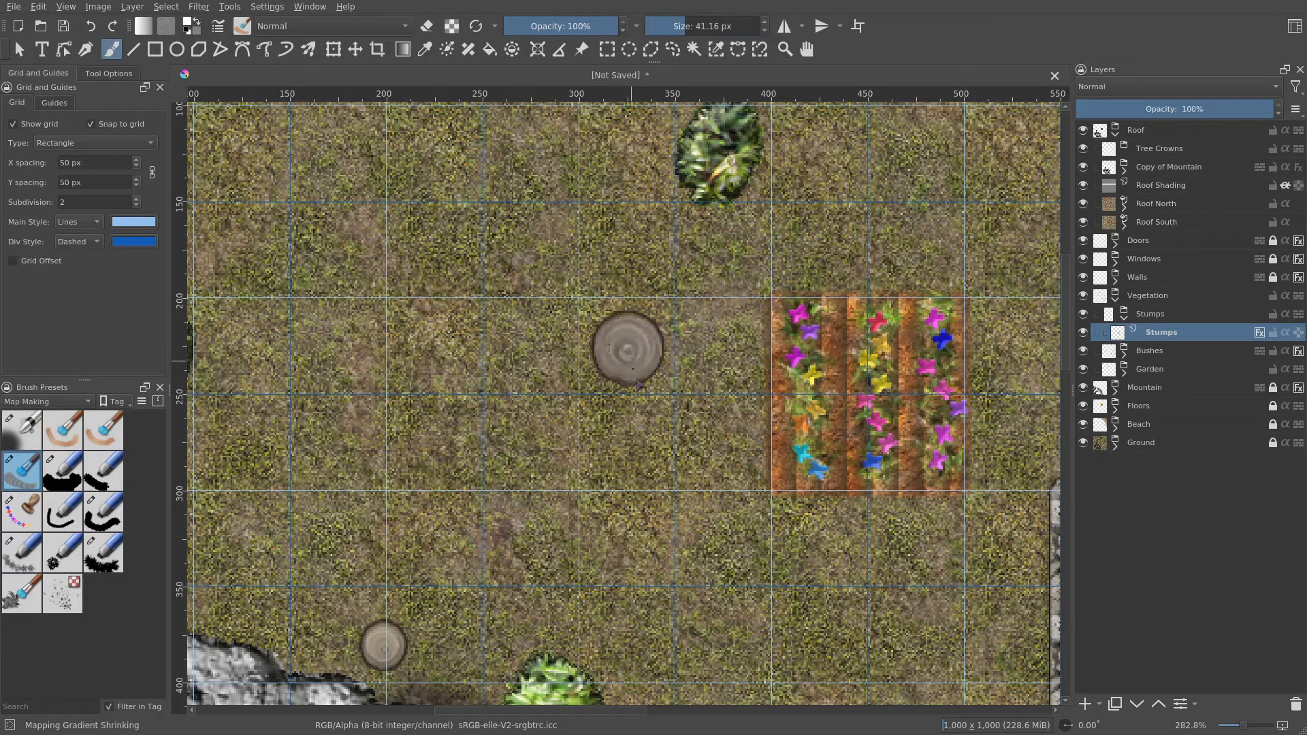
- Stamp another stump in the grass beside the bush near the map's upper-left corner
scroll(638, 386, "down", 3)
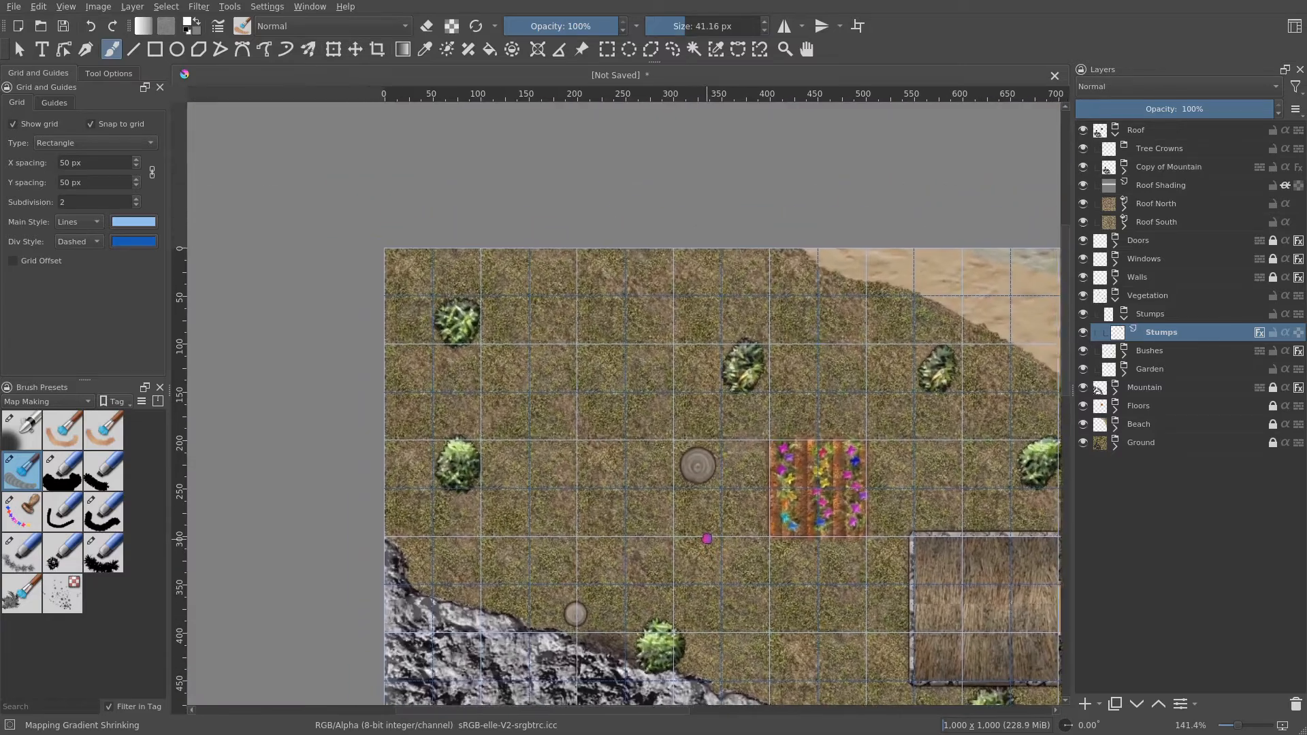
left_click_drag(707, 539, 760, 558)
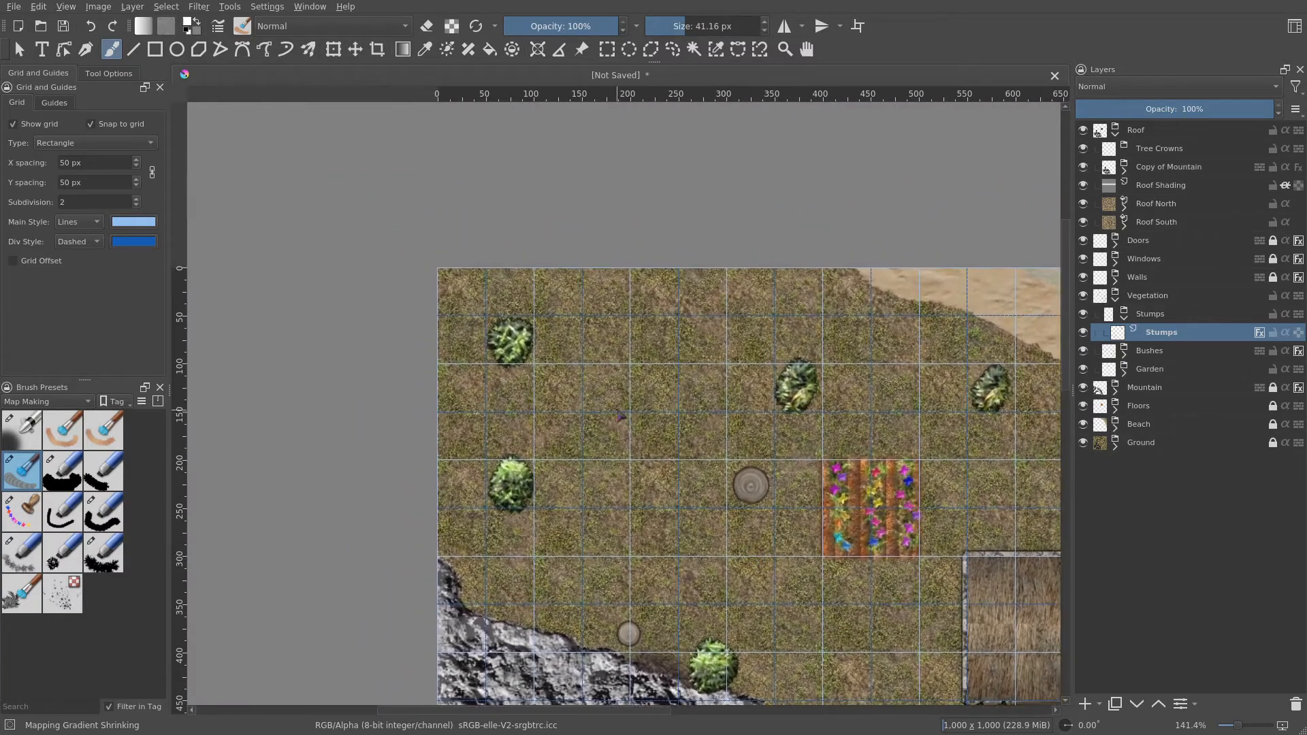
scroll(621, 415, "up", 2)
left_click(502, 377)
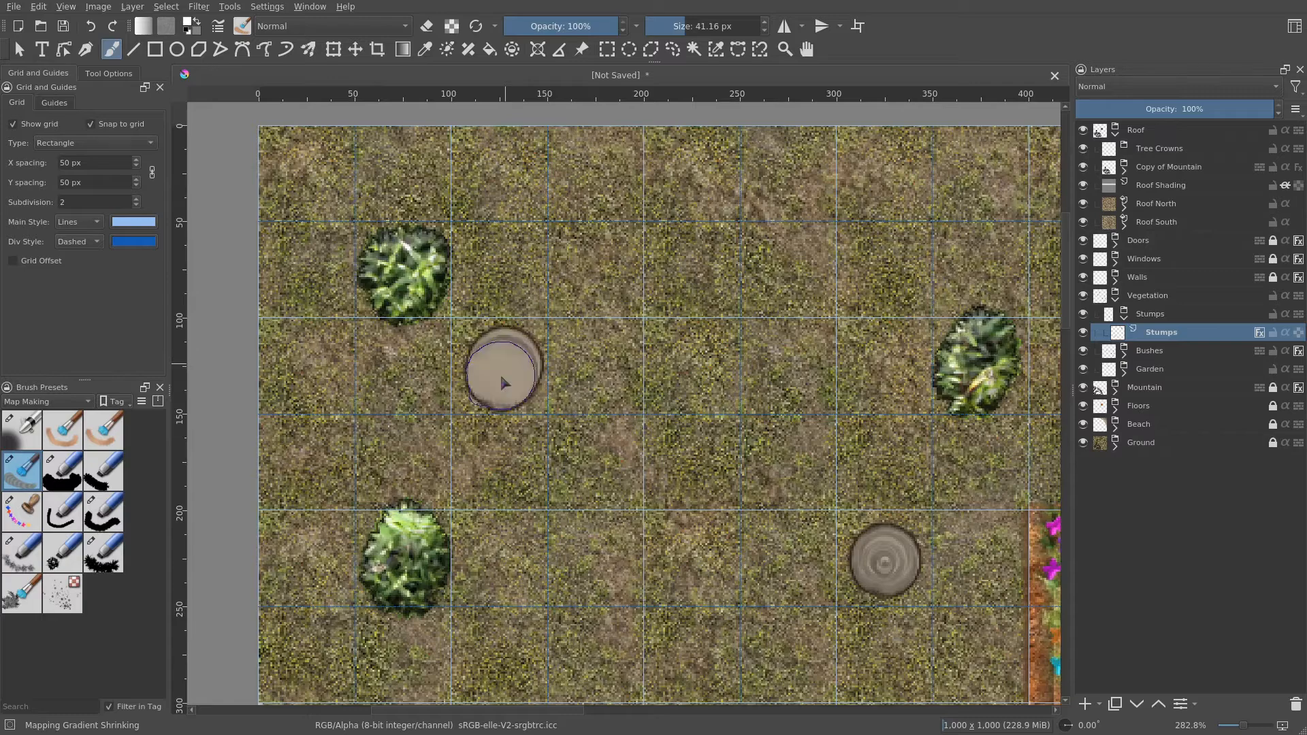
- Reduce the brush size to about 26 px and stamp a small stump between the bushes south-east of the building
scroll(671, 448, "down", 2)
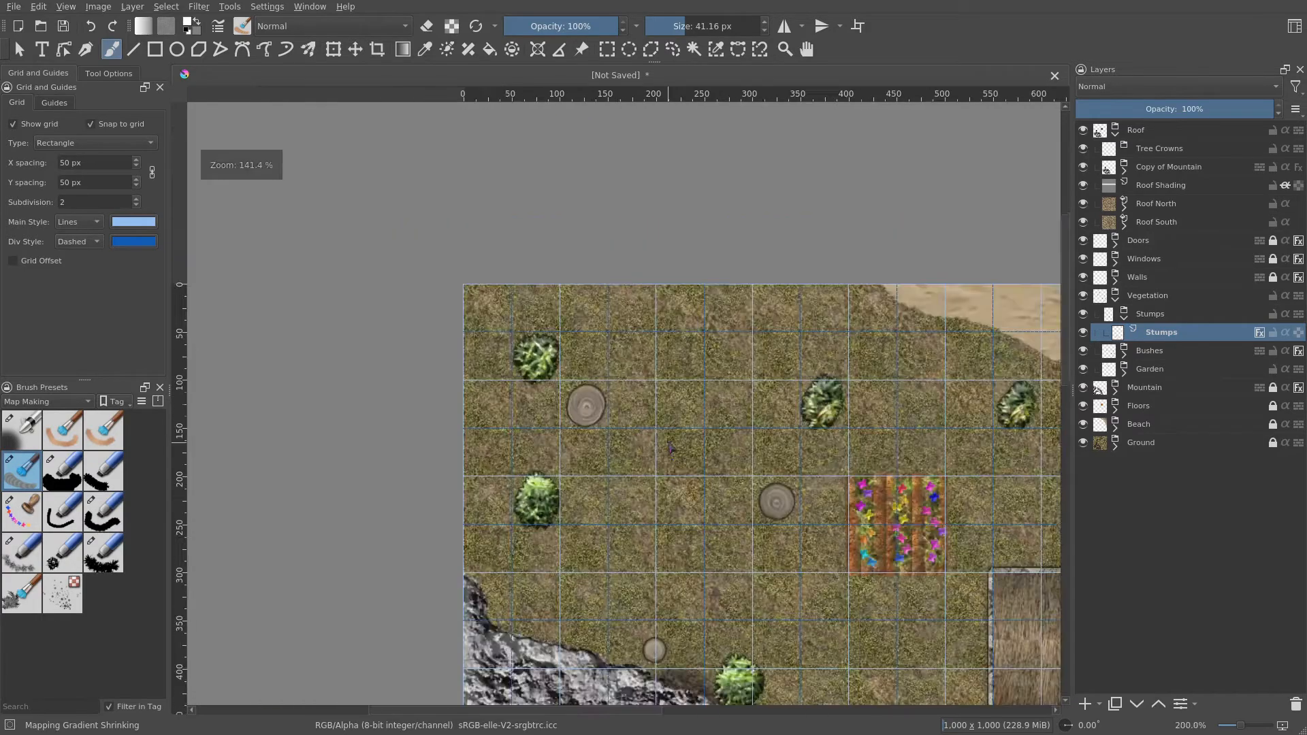
mouse_move(706, 505)
left_mouse_down()
mouse_move(674, 468)
mouse_move(461, 491)
mouse_move(301, 346)
mouse_move(276, 293)
mouse_move(618, 416)
left_mouse_up()
left_click(674, 26)
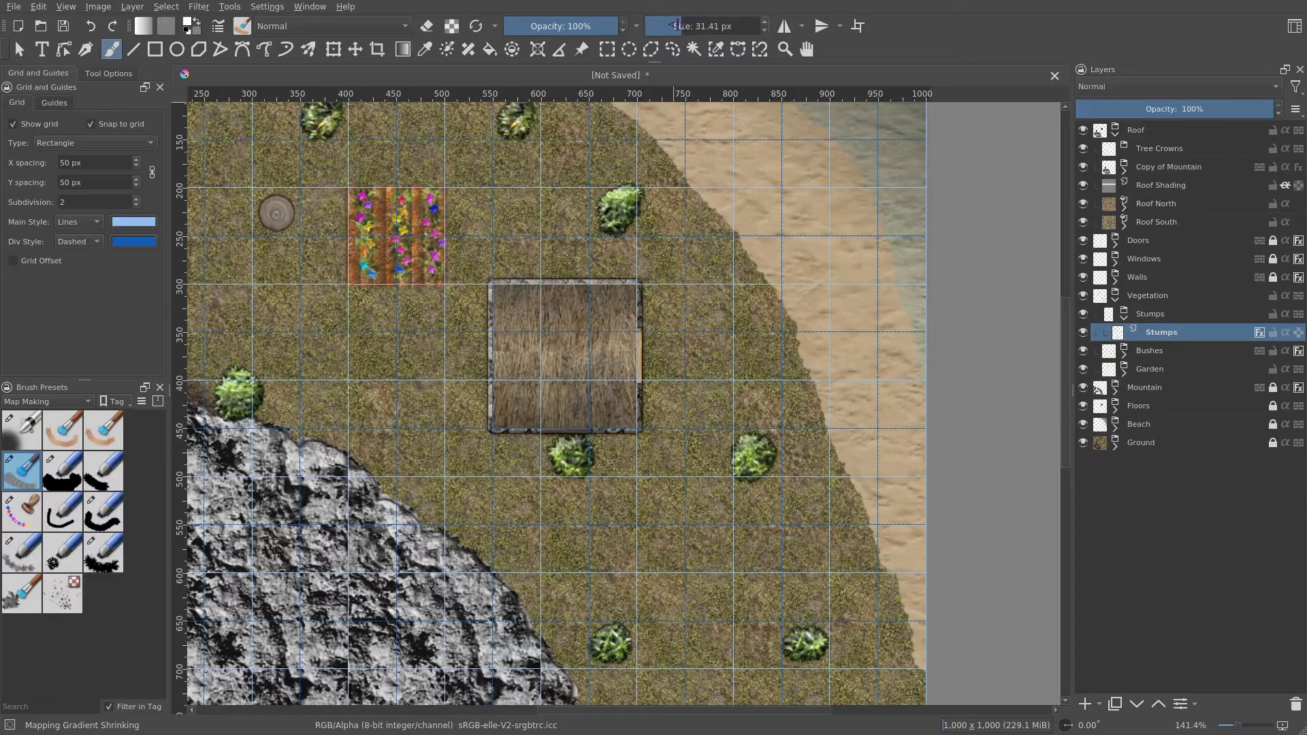
left_click(671, 26)
left_click_drag(732, 408, 679, 286)
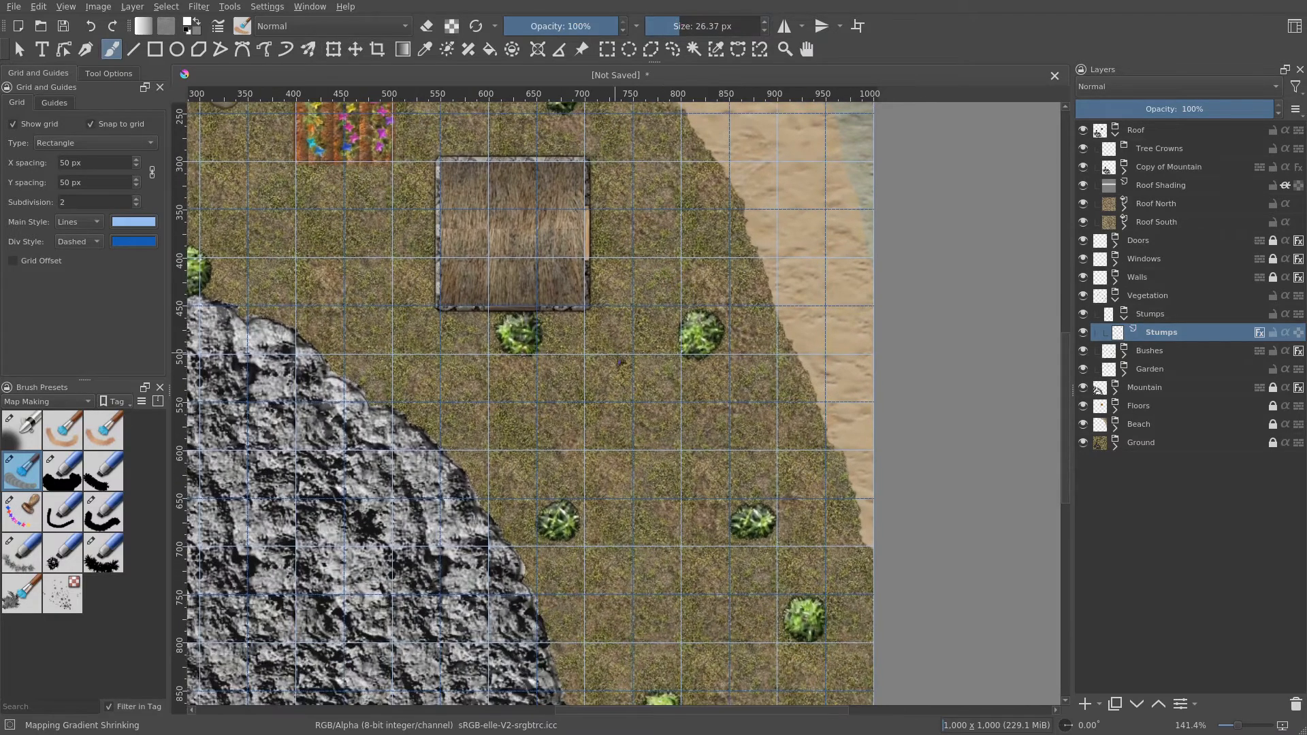
scroll(621, 361, "up", 2)
left_click_drag(621, 361, 598, 318)
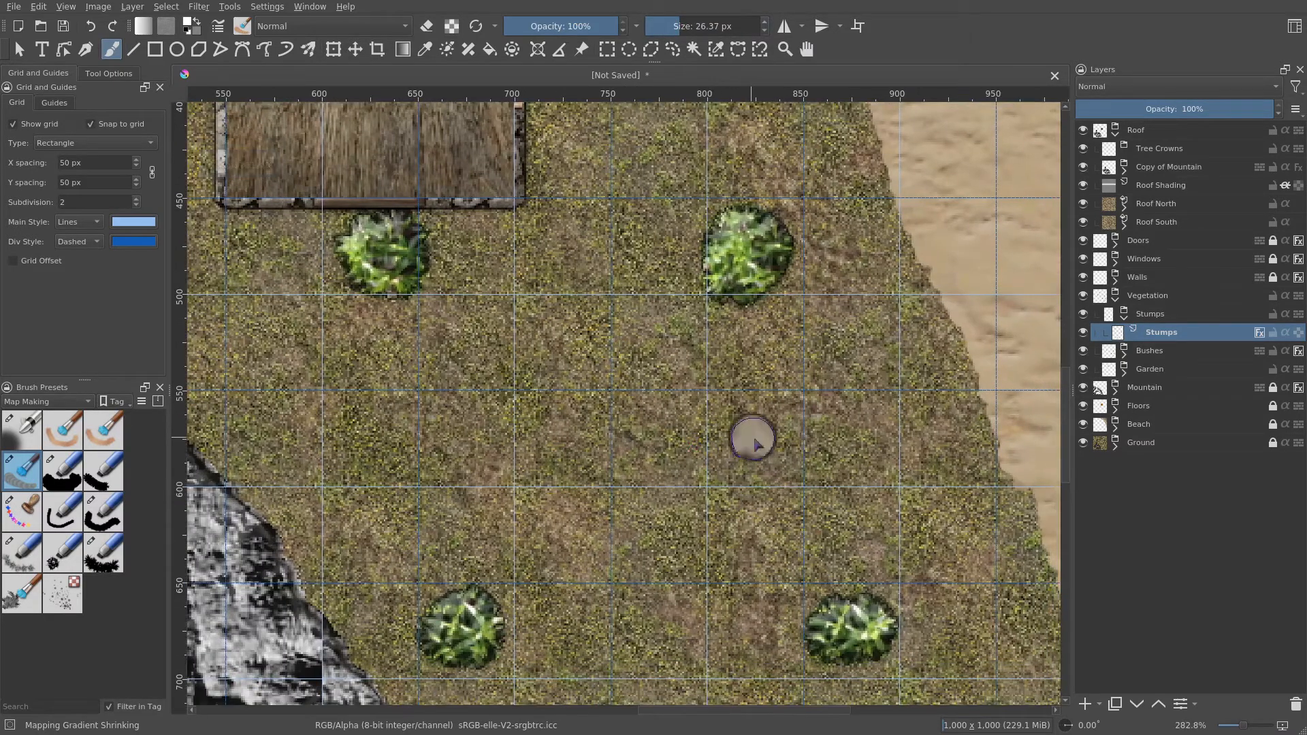
- Set the brush size to about 22 px and stamp a small stump in the grass just east of the building
scroll(755, 442, "down", 2)
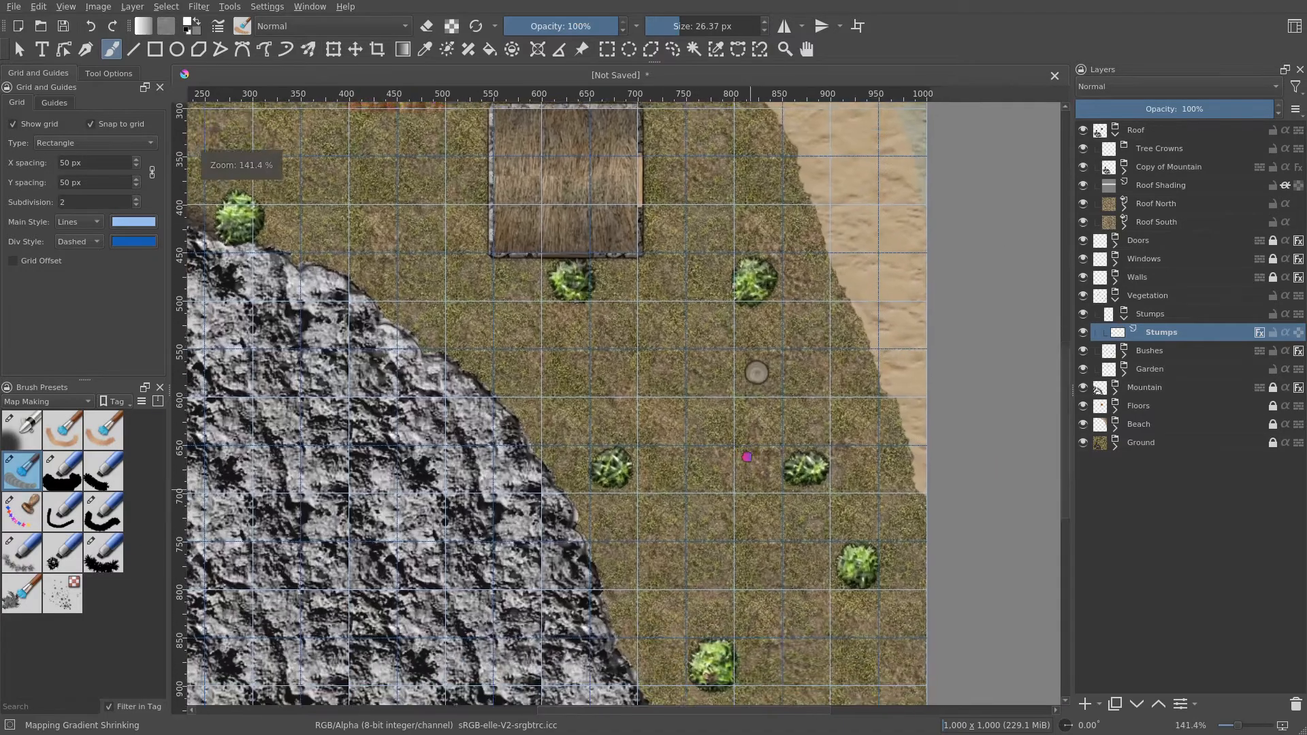
scroll(747, 456, "down", 1)
left_click(671, 27)
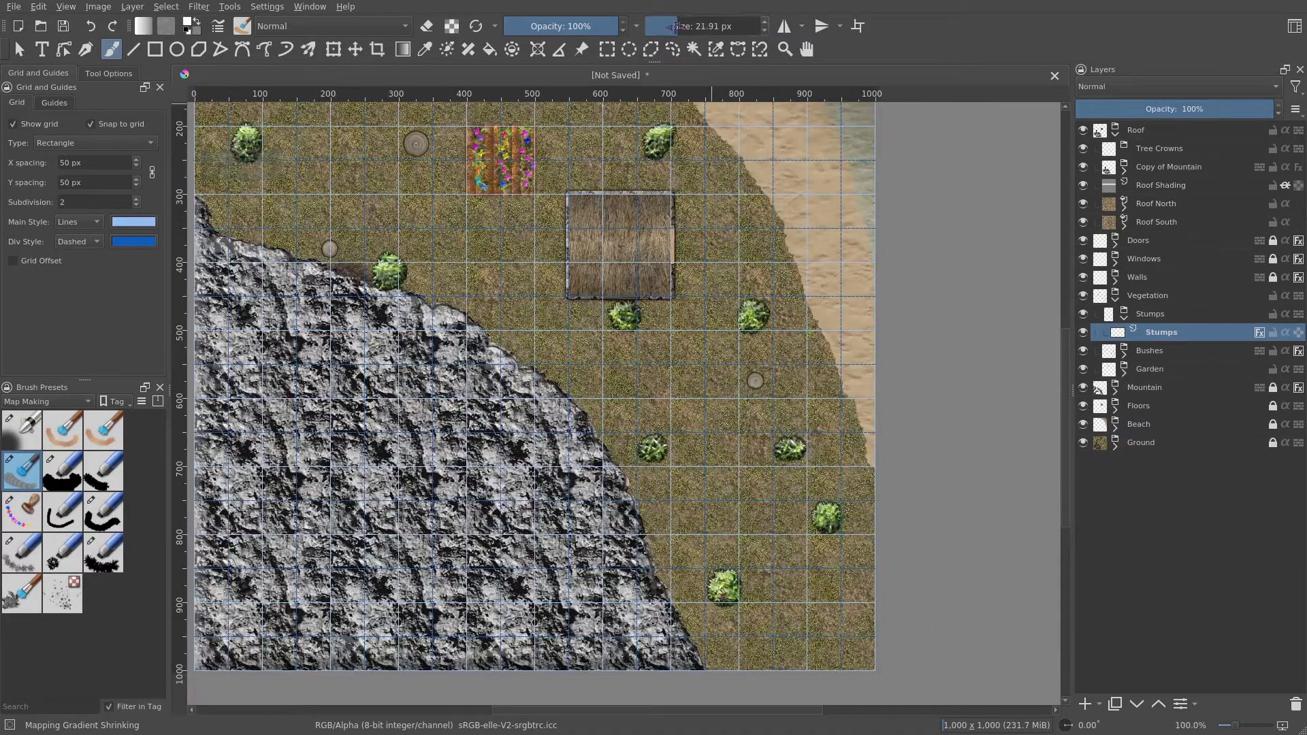
left_click_drag(755, 401, 747, 220)
scroll(679, 273, "up", 2)
left_click_drag(679, 274, 680, 554)
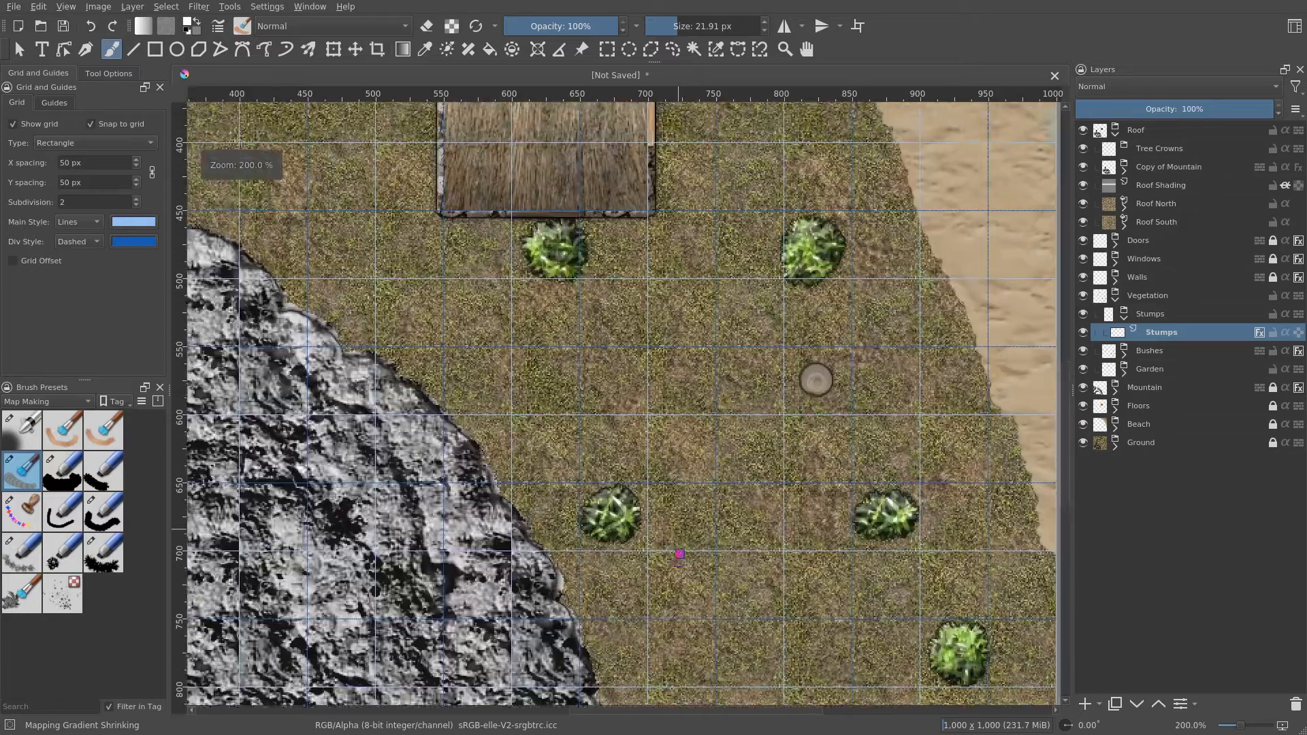
left_click_drag(726, 274, 679, 527)
scroll(705, 372, "up", 1)
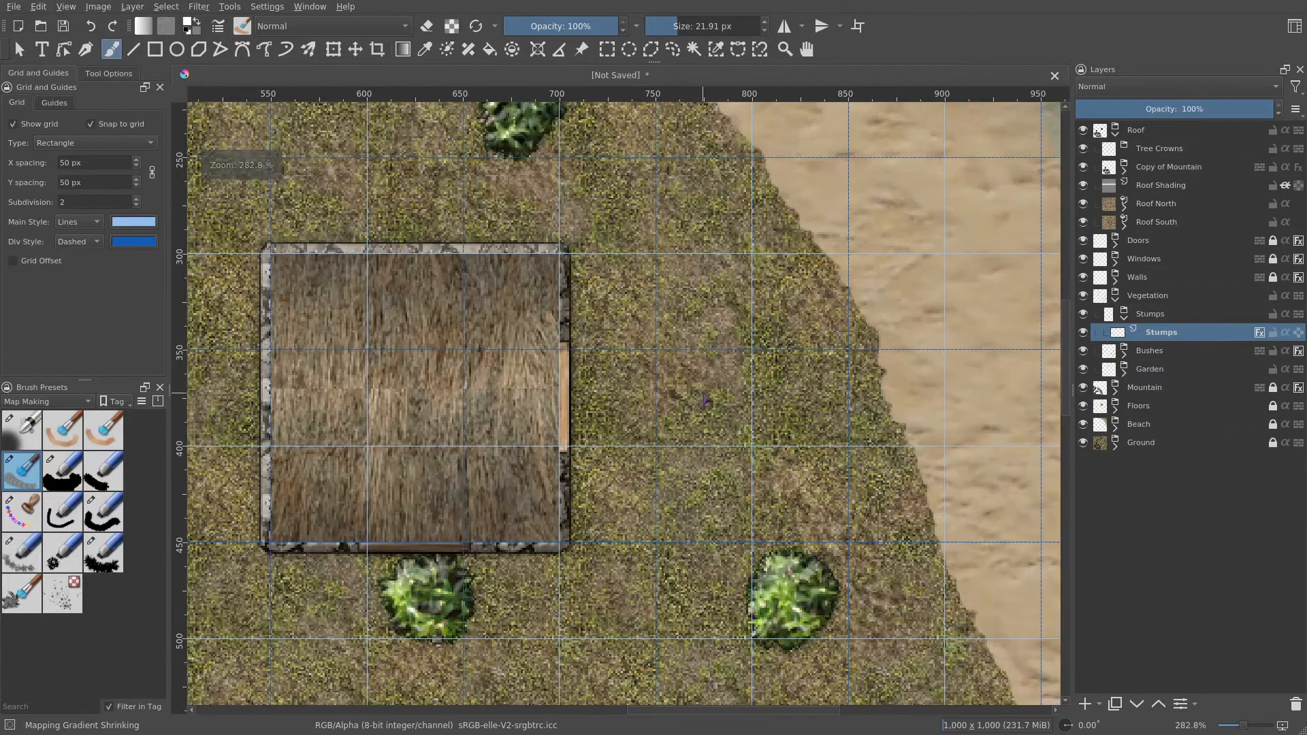
left_click(705, 399)
- Set the brush size to about 53 px and stamp a large stump in the grass near the map's bottom edge, below a bush
scroll(747, 437, "down", 2)
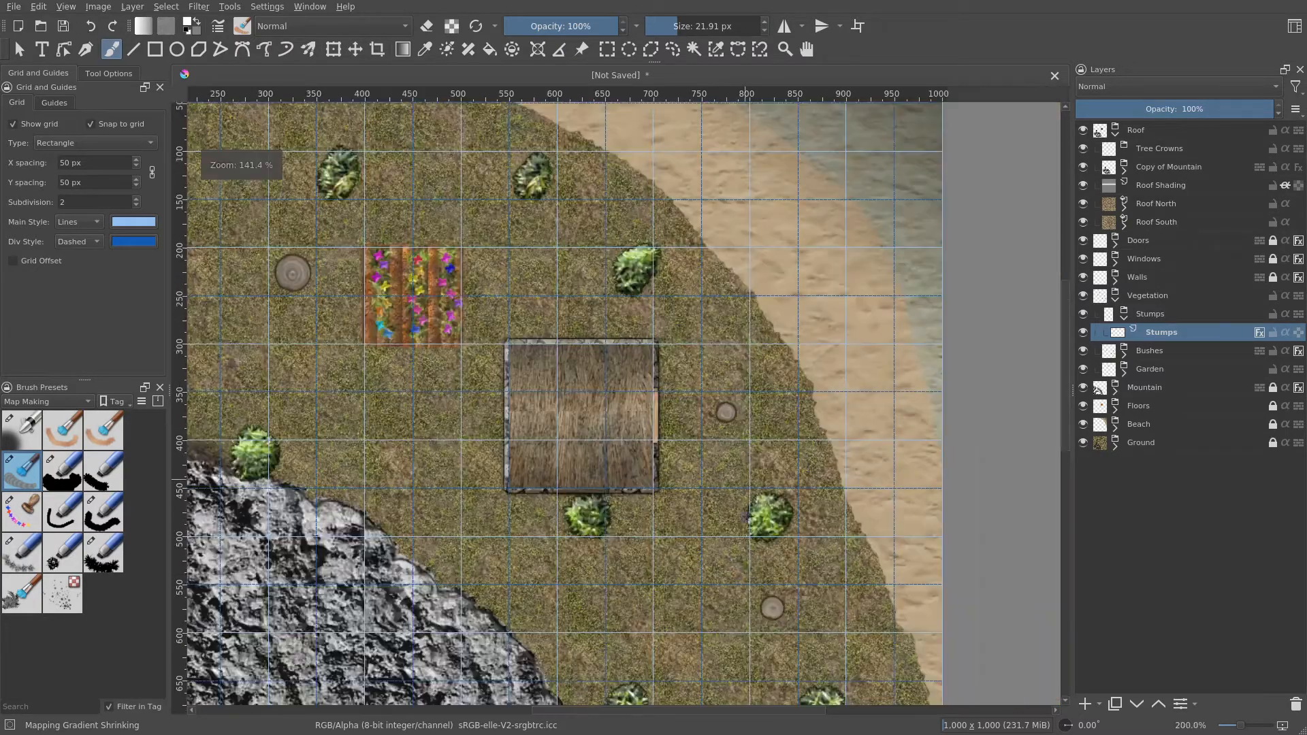
scroll(747, 516, "down", 1)
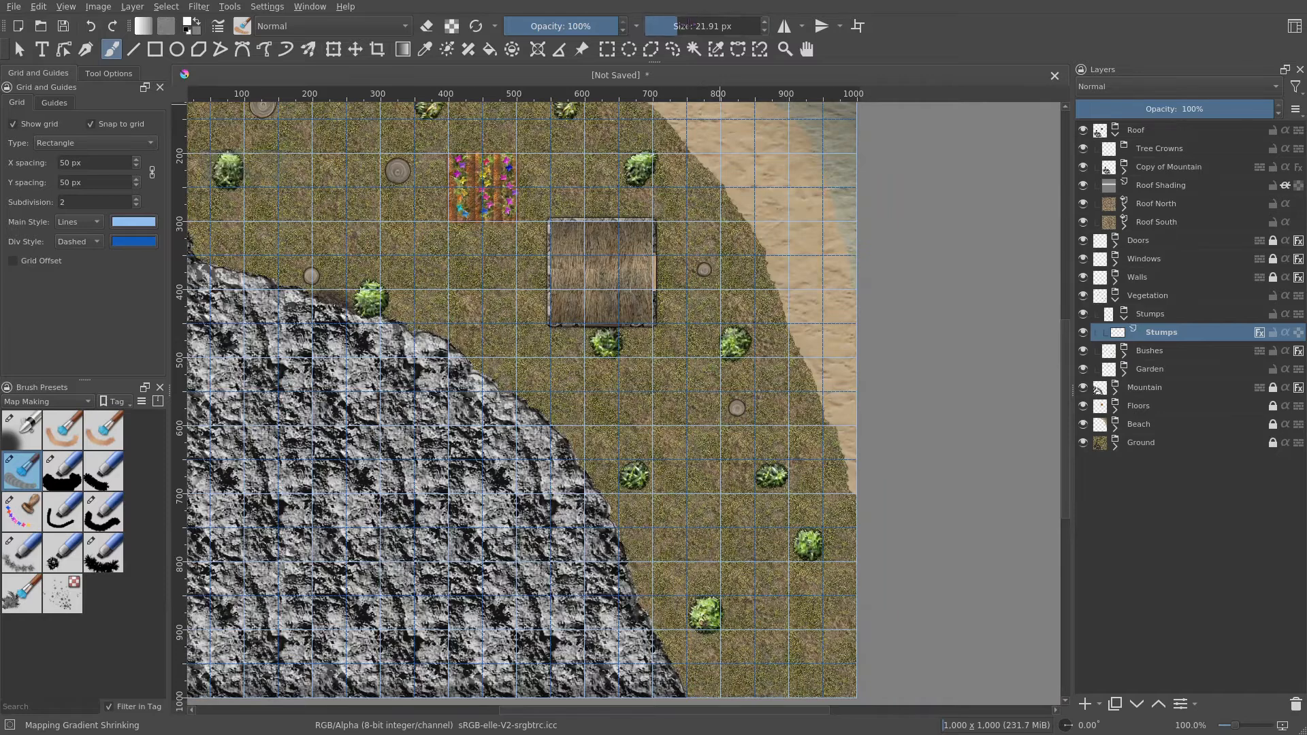
left_click(691, 27)
left_click_drag(684, 28, 679, 27)
scroll(697, 305, "down", 1)
left_click_drag(721, 436, 699, 346)
scroll(703, 419, "up", 3)
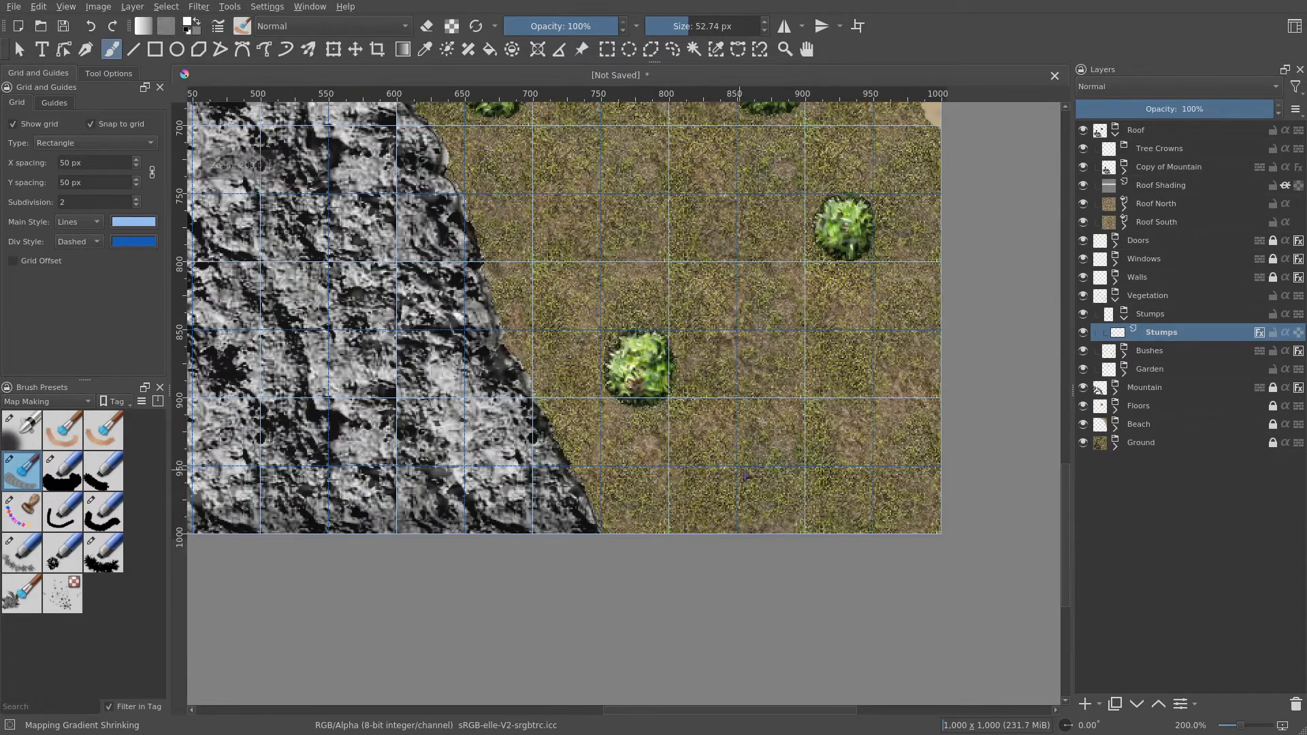
left_click_drag(711, 472, 743, 452)
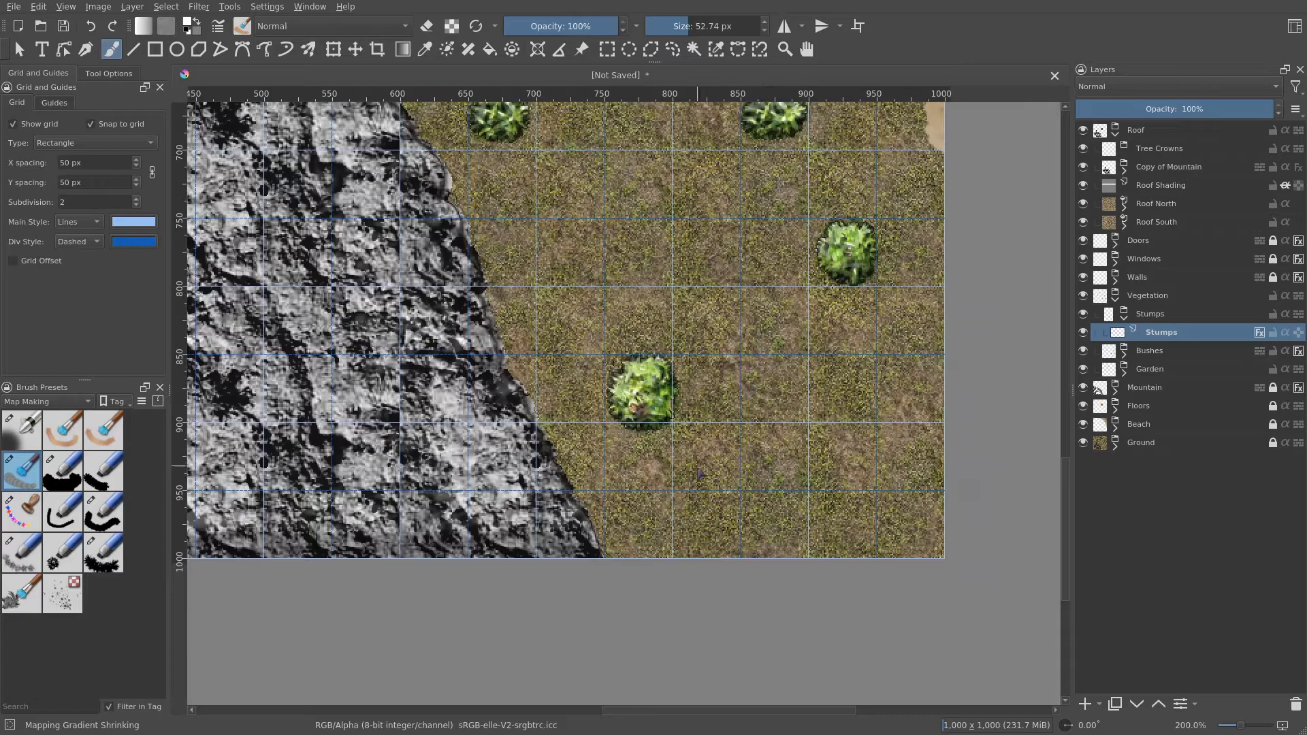
left_click(703, 464)
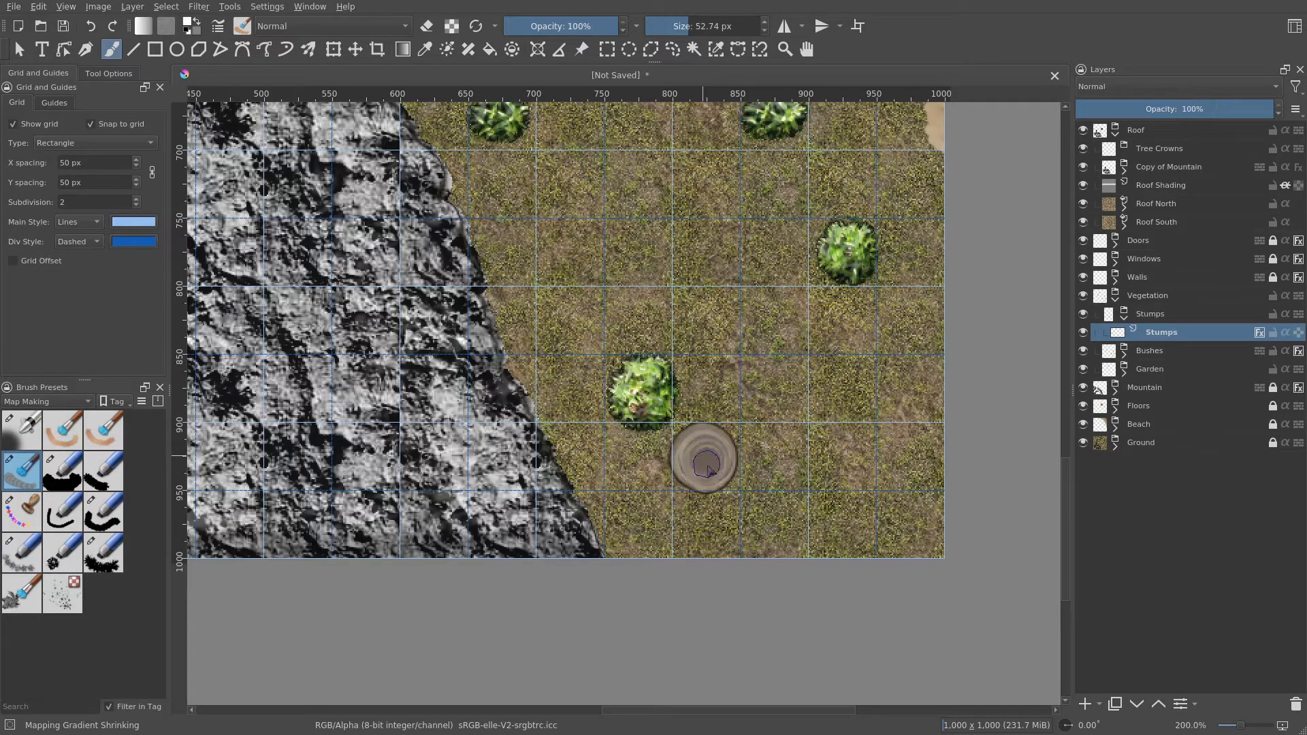
scroll(807, 491, "down", 3)
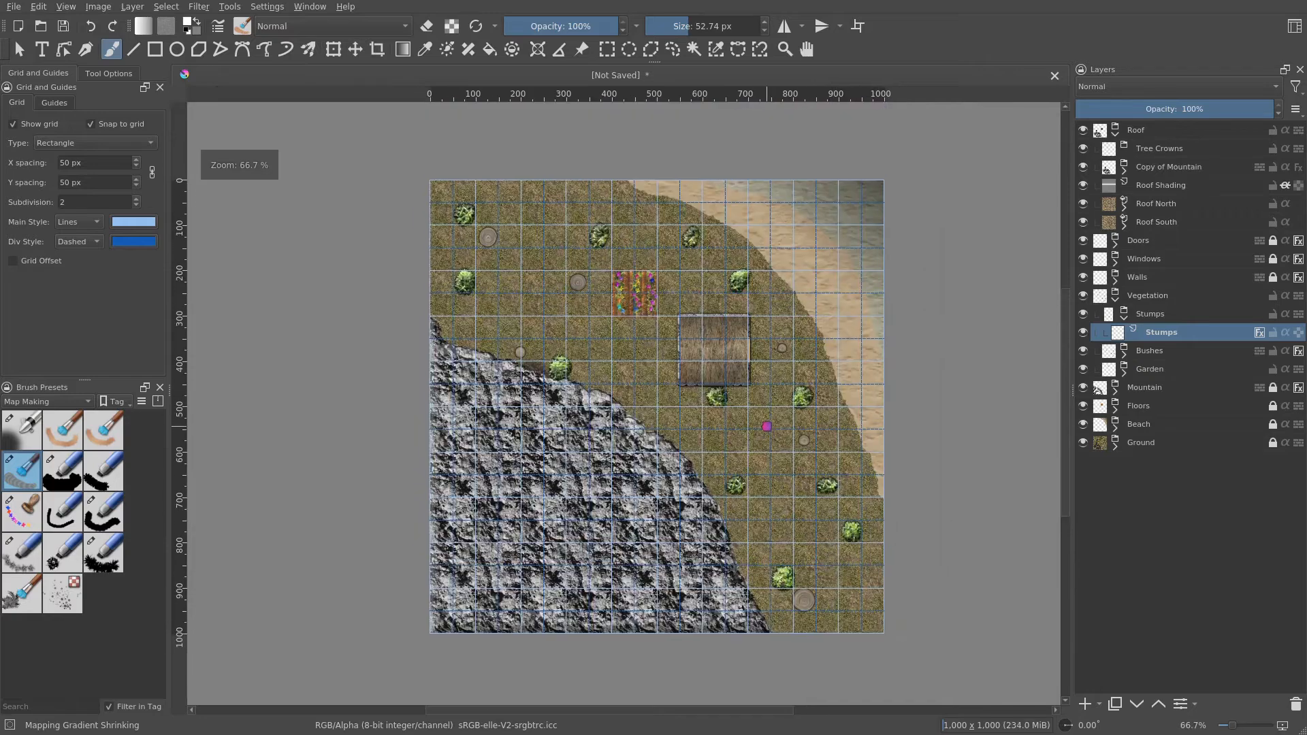
left_click_drag(768, 427, 729, 403)
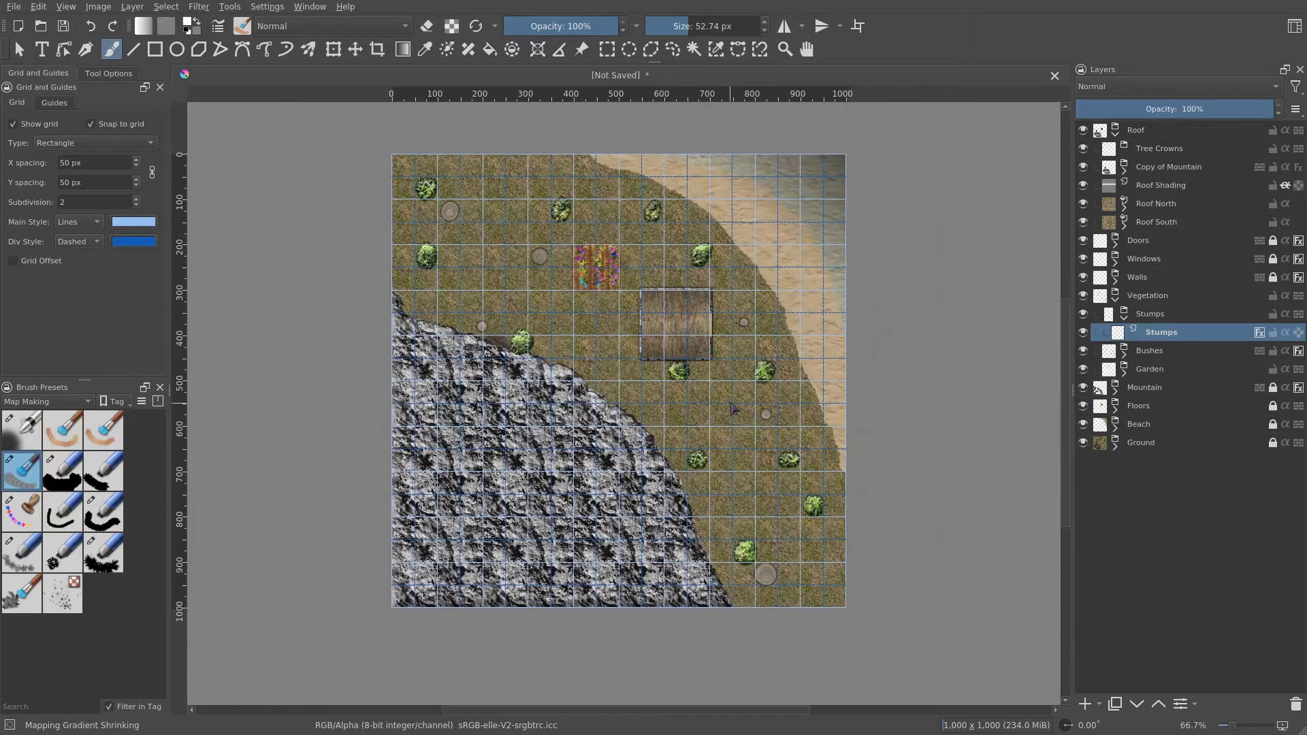
scroll(762, 525, "up", 3)
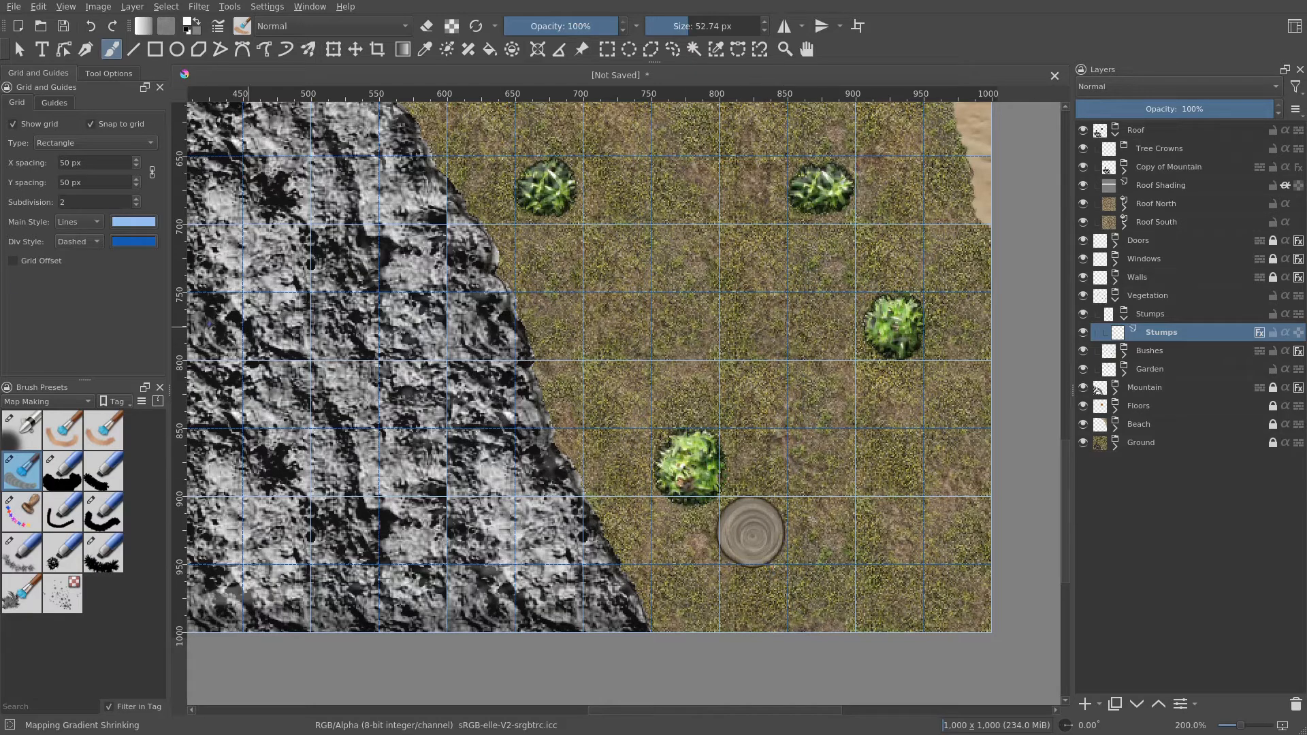
scroll(629, 424, "down", 3)
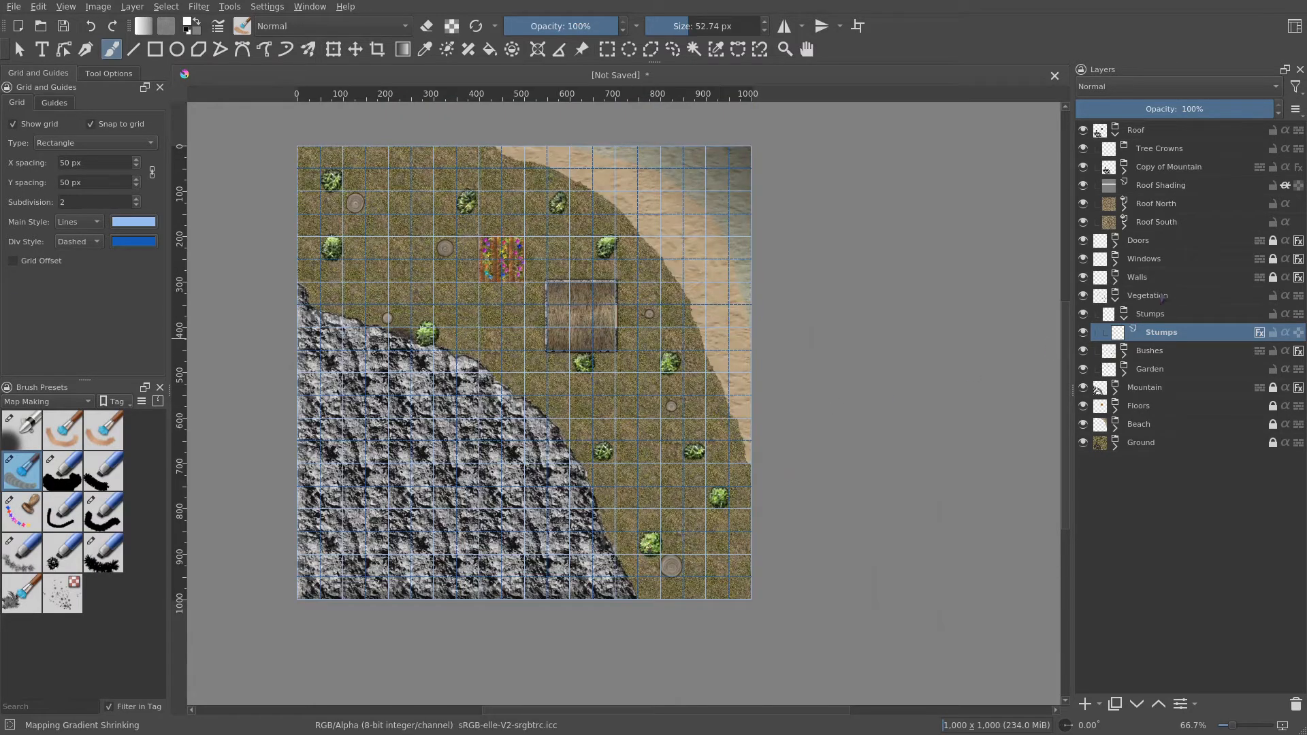
- Add a new paint layer inside the Tree Crowns group and name it Tree Crowns Alpha
left_click(1169, 150)
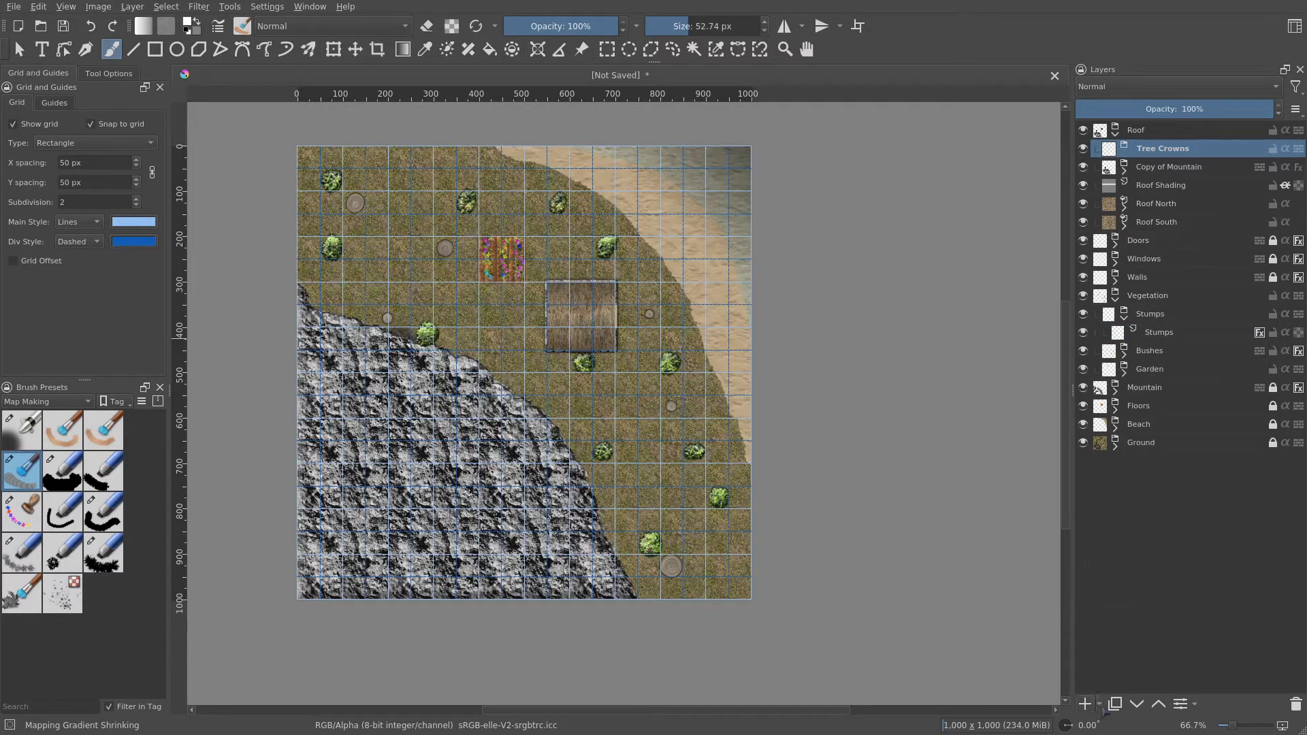
left_click(1099, 706)
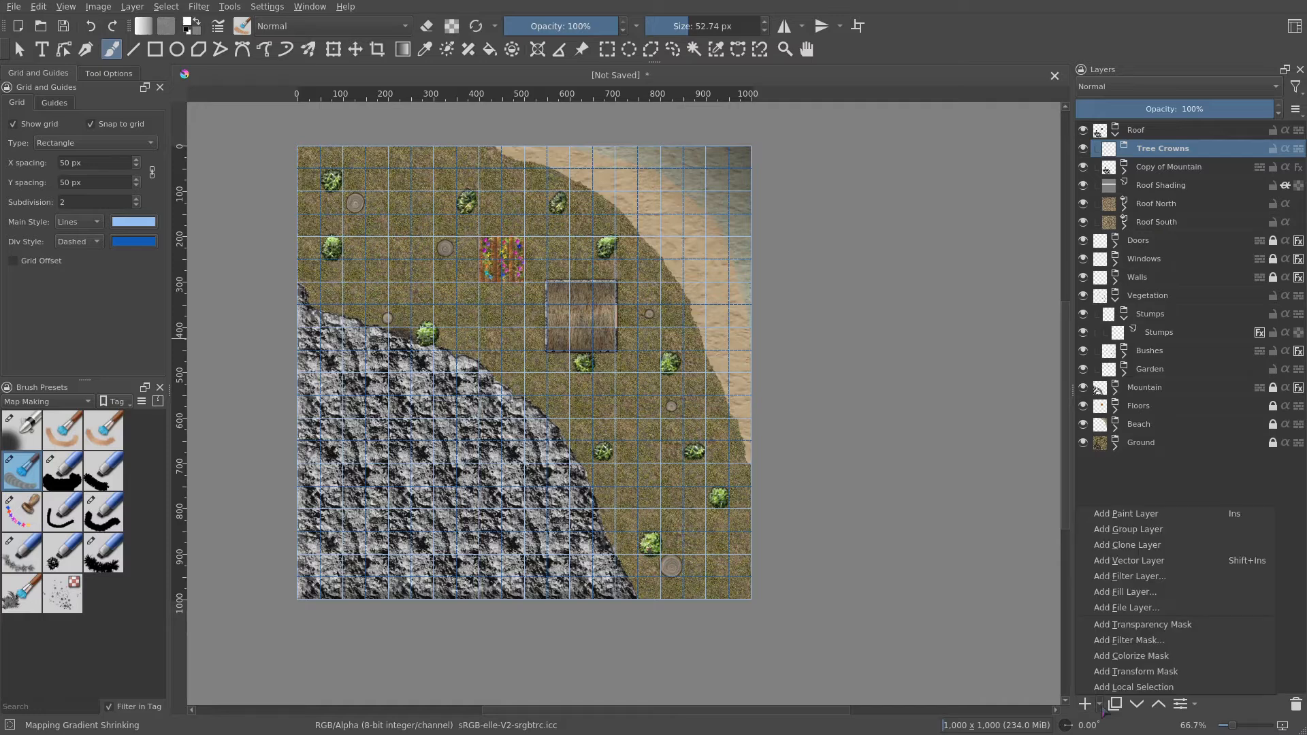
left_click(1142, 516)
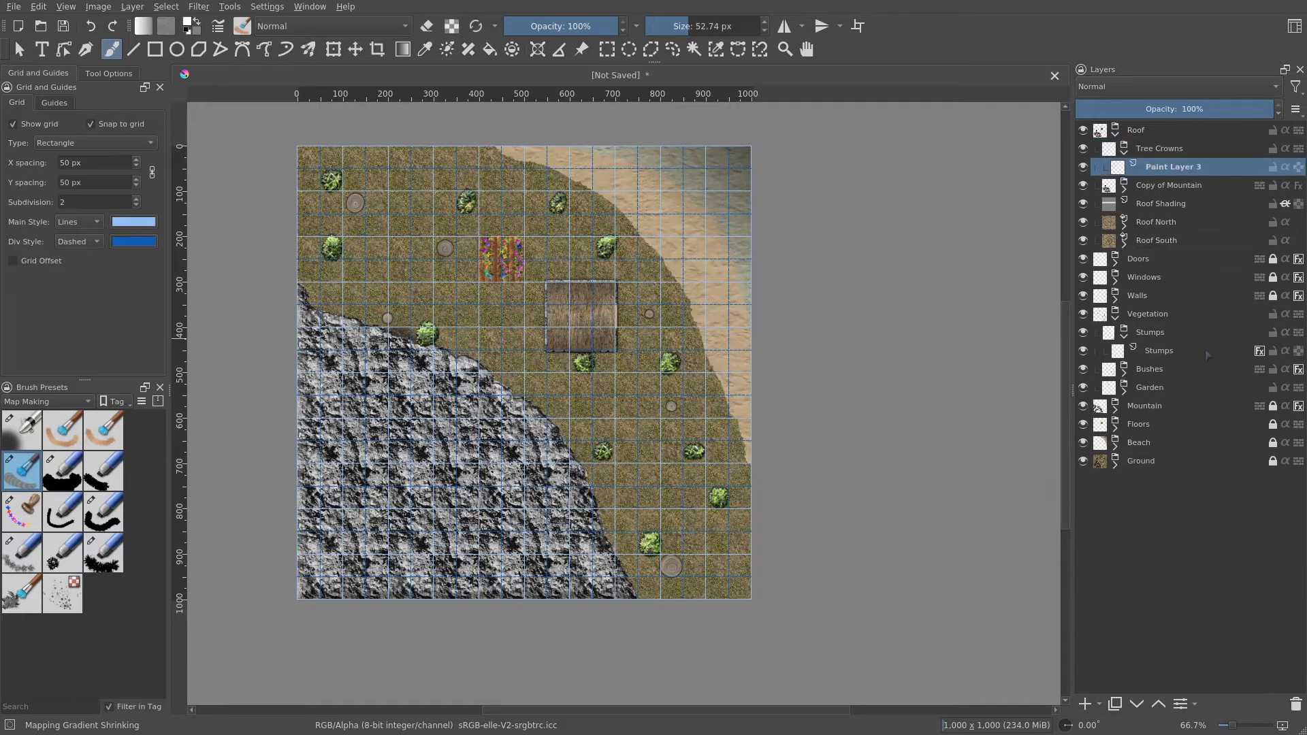
double_click(1201, 167)
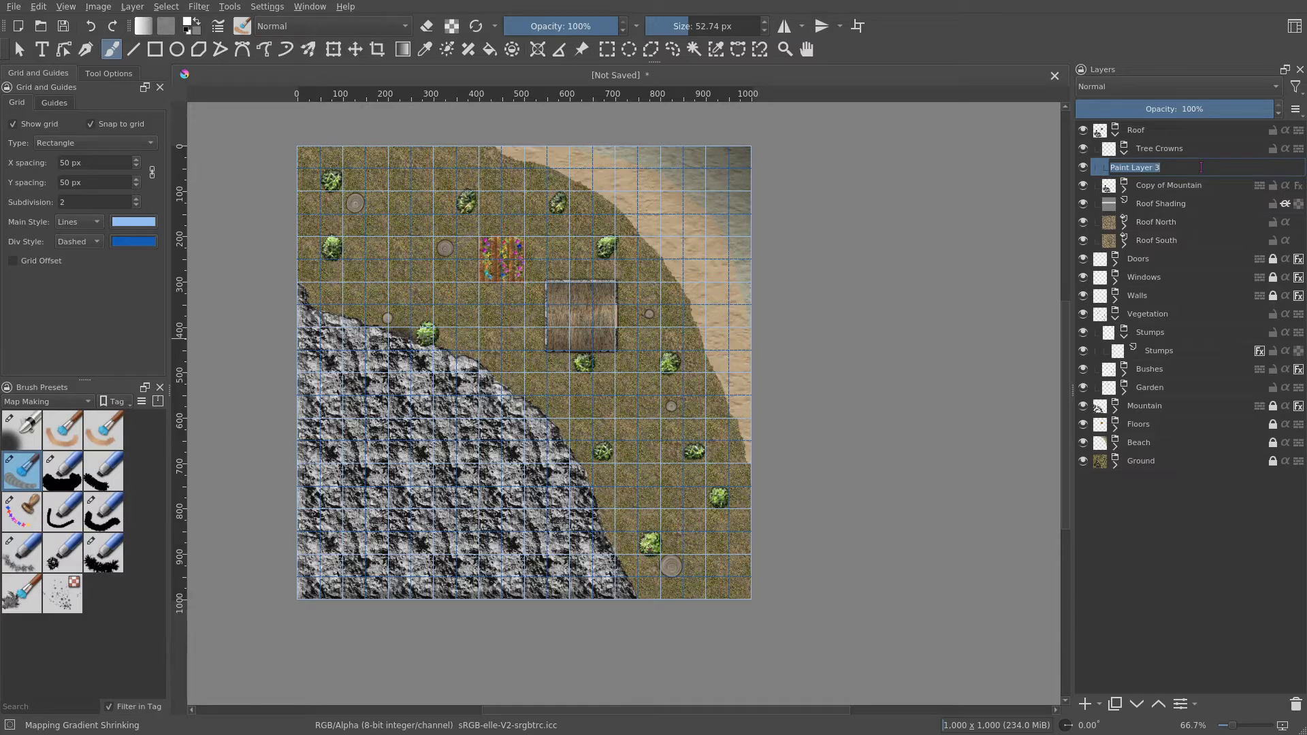
type("Tree Crowns Alpha")
key("Return")
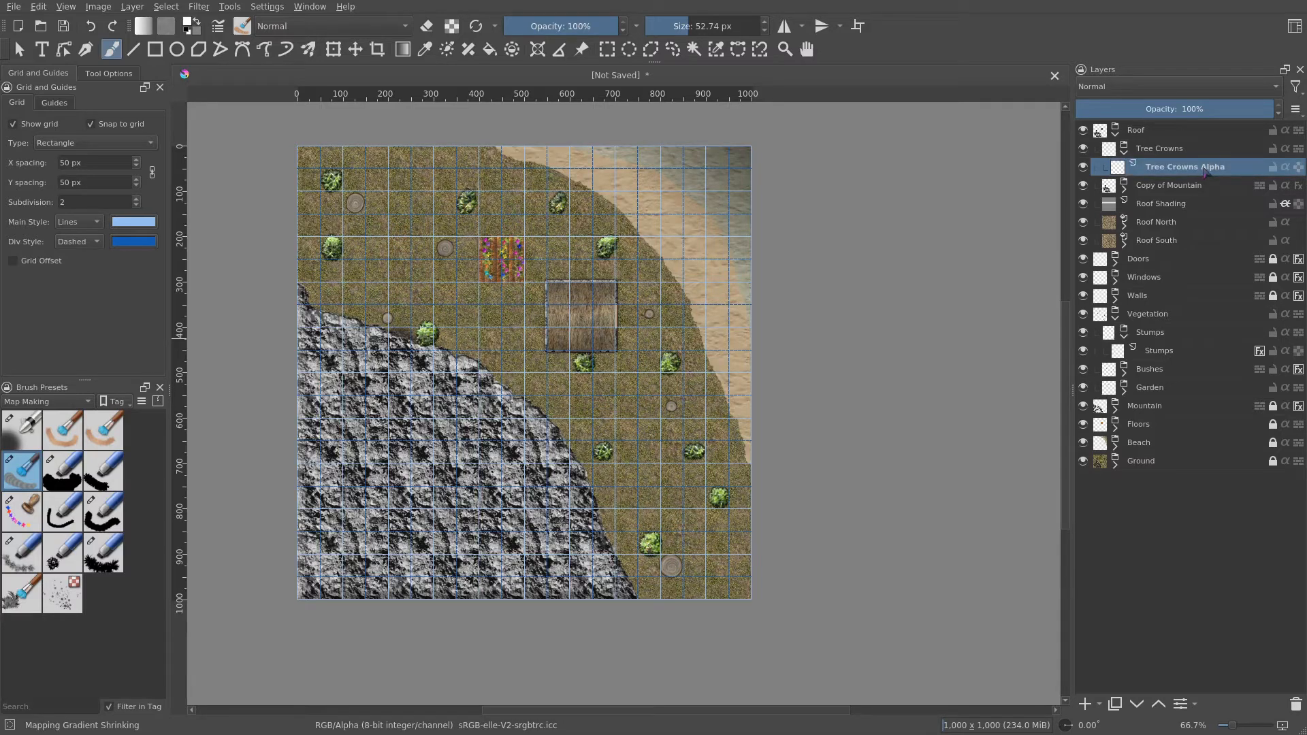
- Add a fill layer using the rpg_hedge_1 pattern and name it Tree Crowns Pattern
left_click(1101, 706)
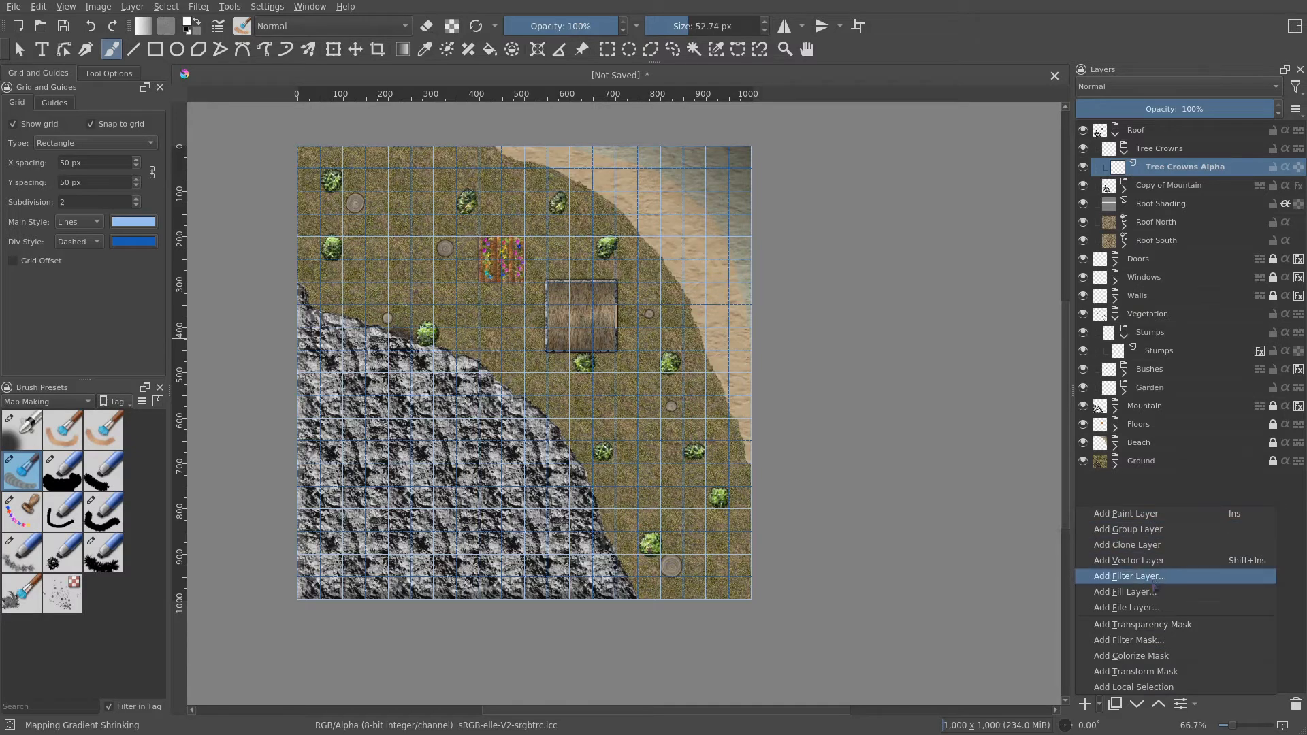
left_click(1125, 591)
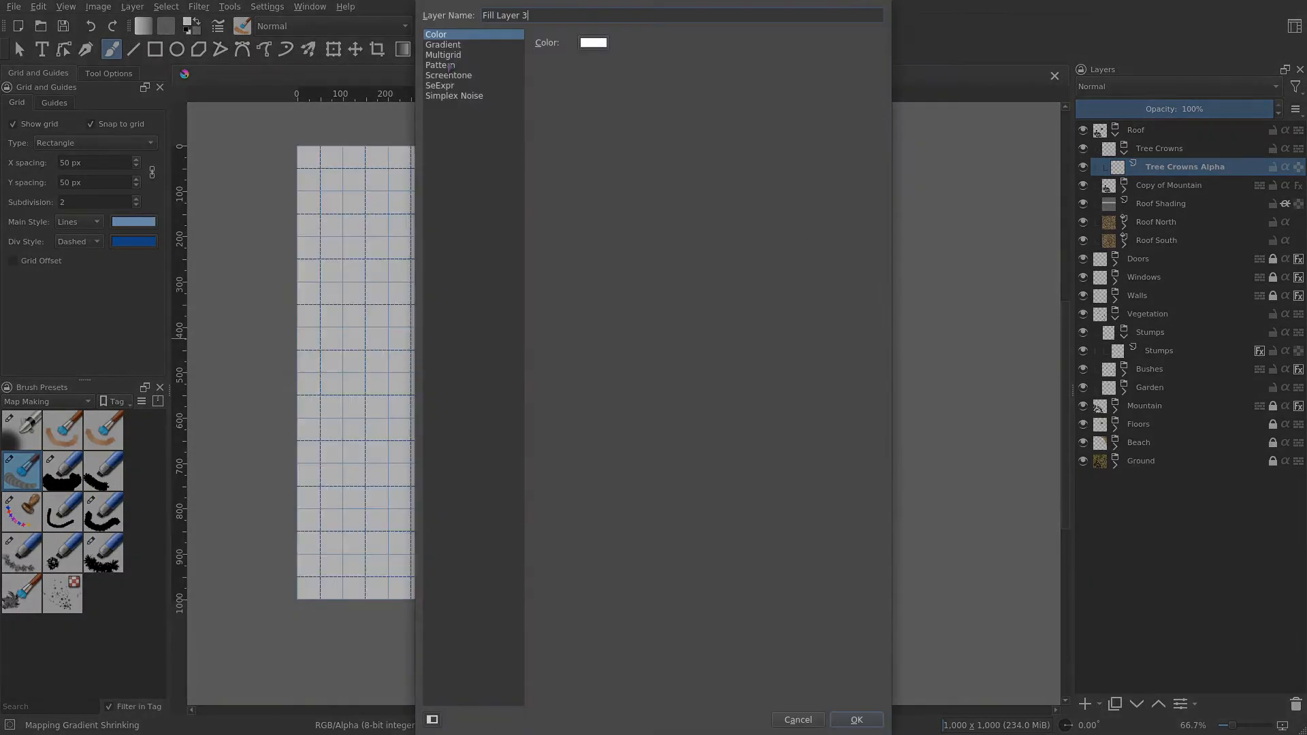
left_click(469, 65)
scroll(678, 259, "down", 10)
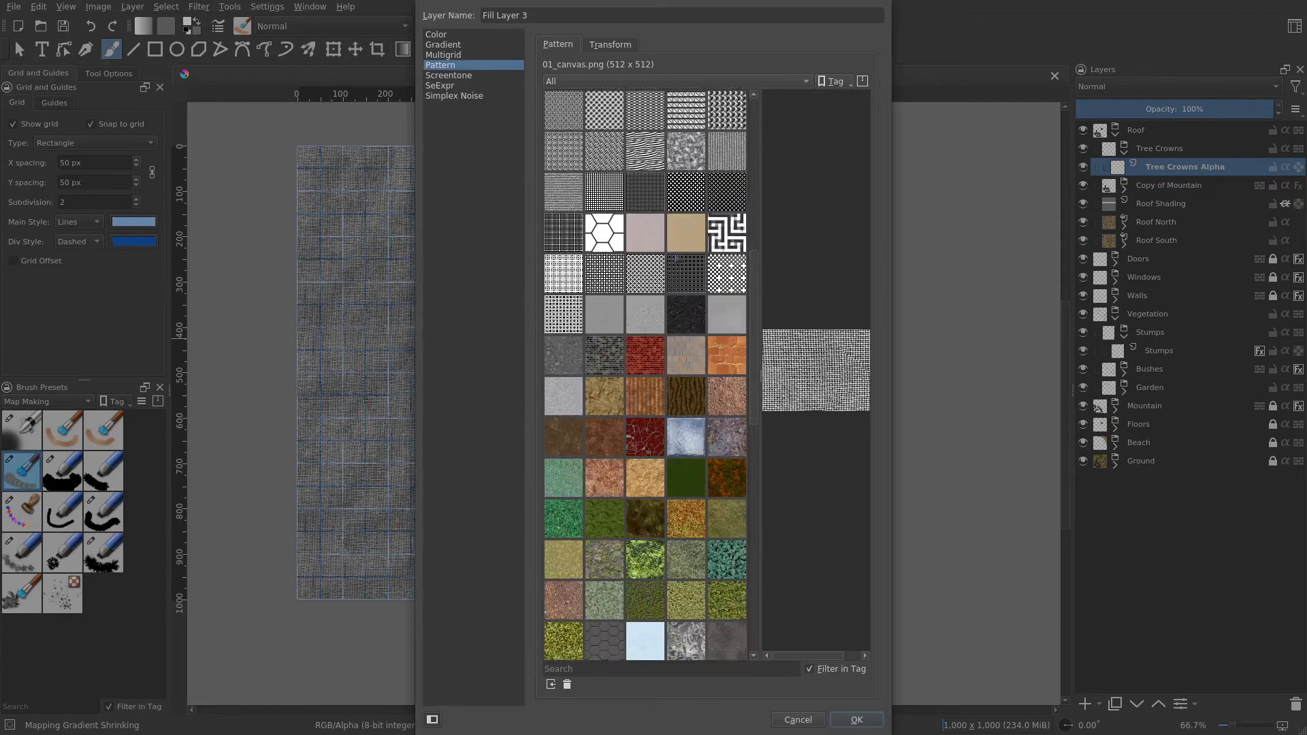
scroll(675, 260, "down", 3)
left_click(621, 363)
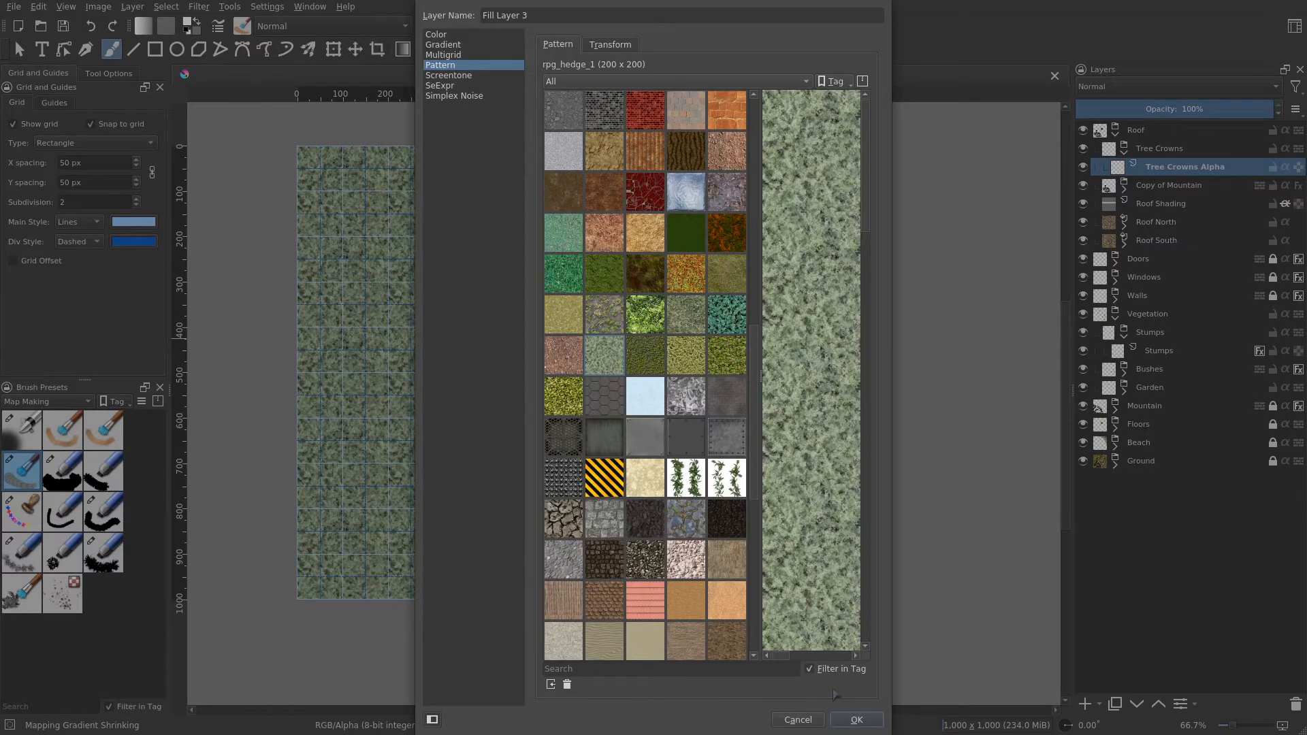
left_click(875, 720)
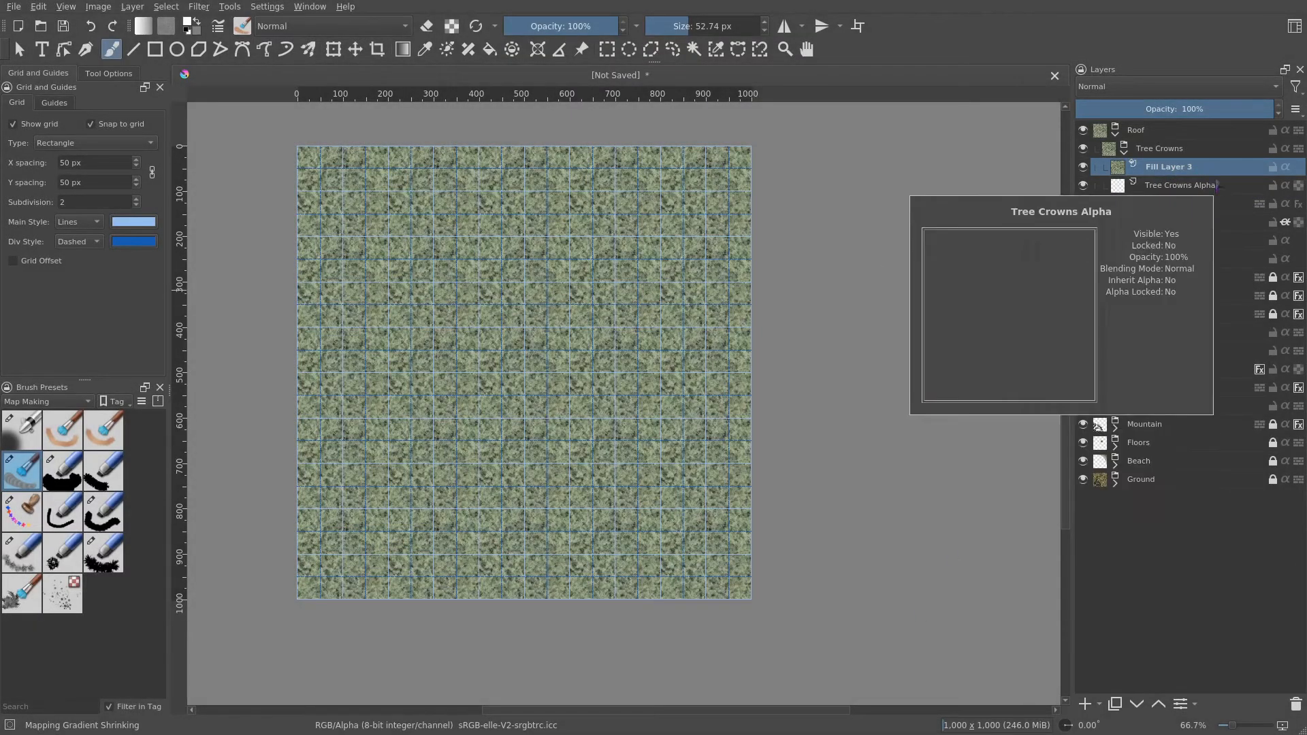
double_click(1195, 168)
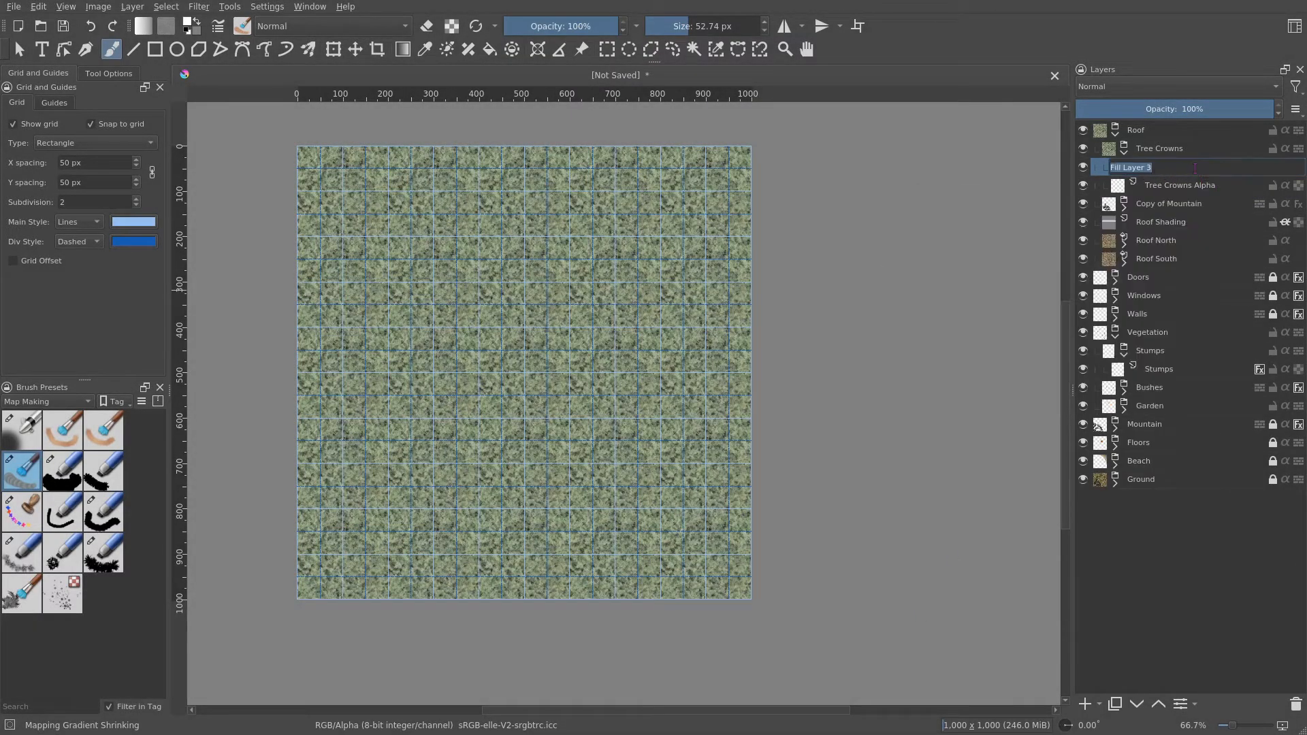
type("Tree Crowns Pattern")
key("Return")
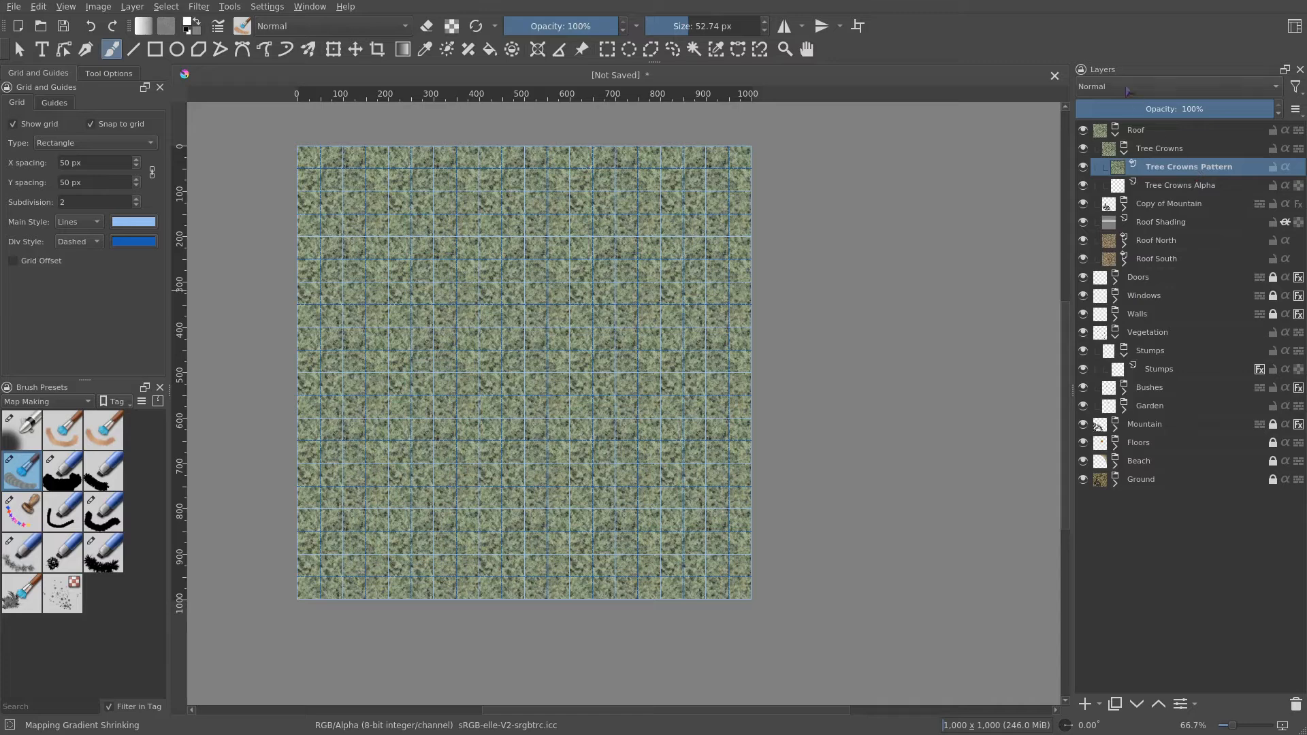
- Set the Tree Crowns Pattern layer to Multiply blending and enable its inherit alpha, keeping Tree Crowns Alpha active
left_click(1124, 86)
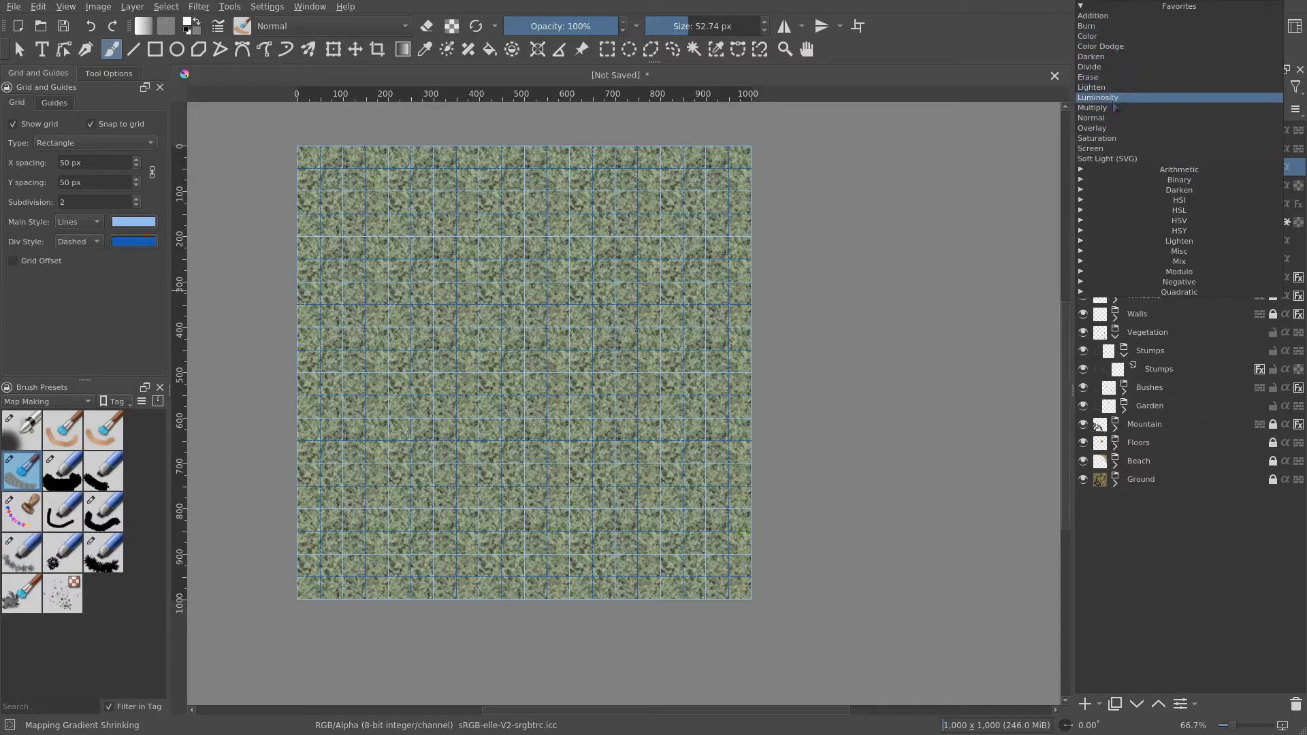
left_click(1103, 108)
left_click(1177, 187)
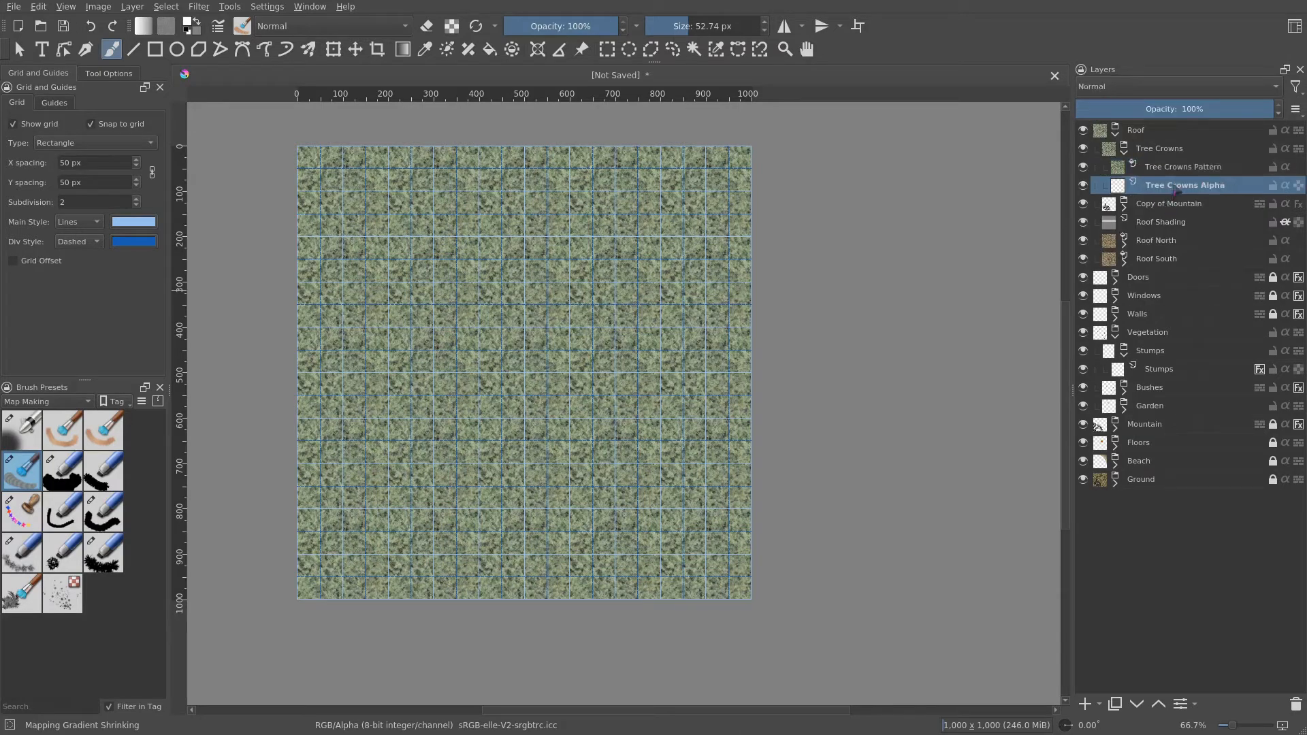
left_click(1285, 167)
- Select the Mapping Tree Crowns brush preset
left_click_drag(545, 311, 647, 383)
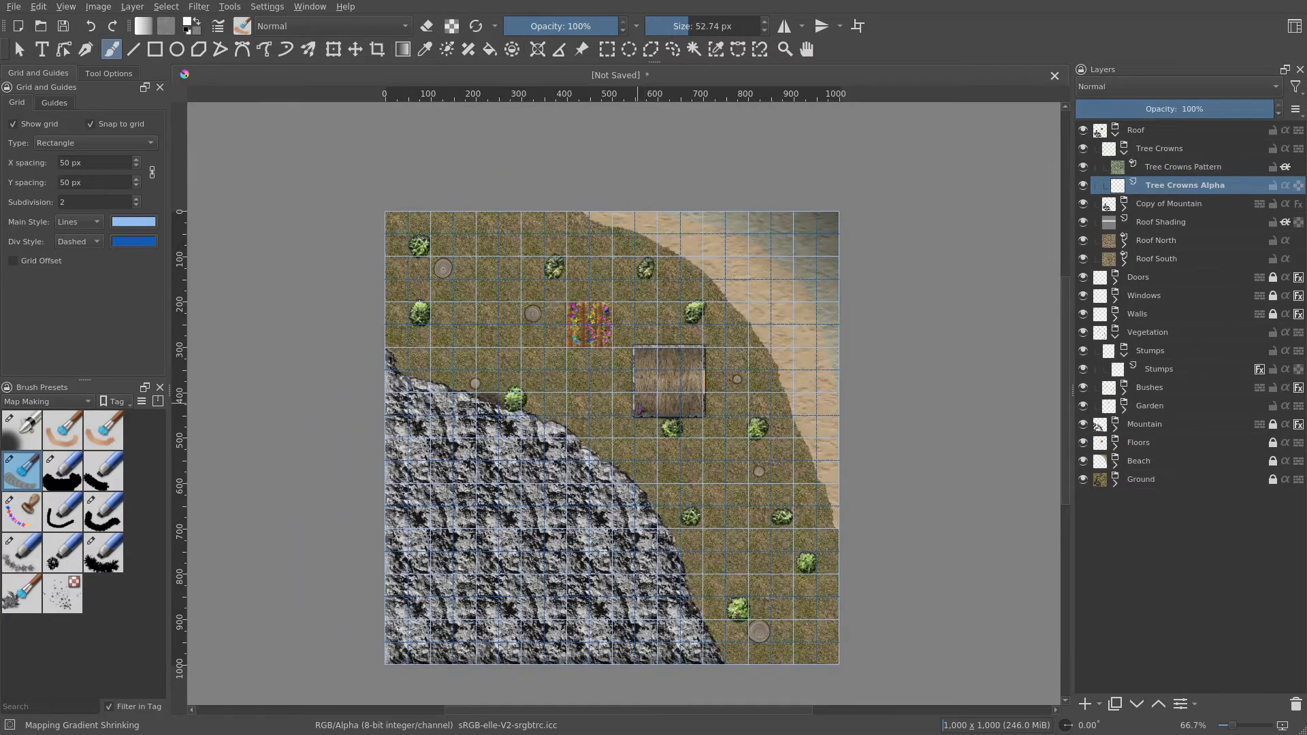
scroll(536, 368, "up", 3)
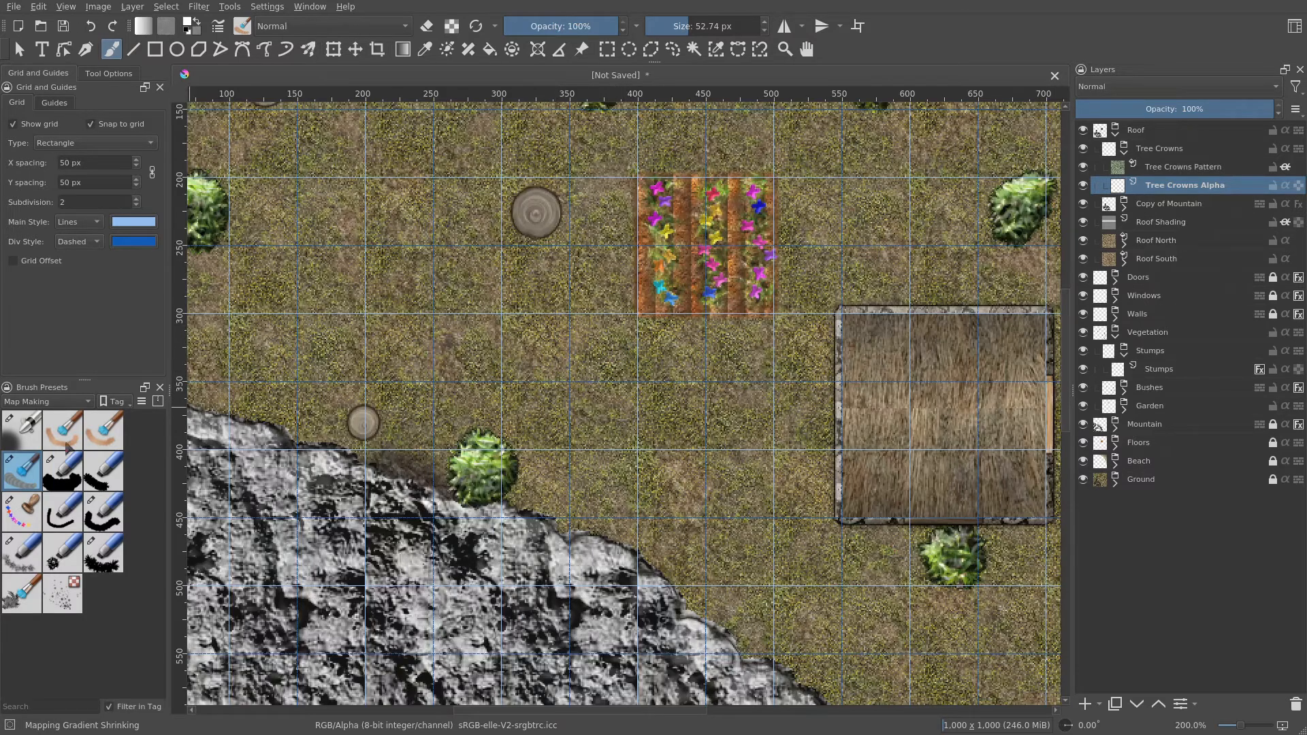
left_click(20, 598)
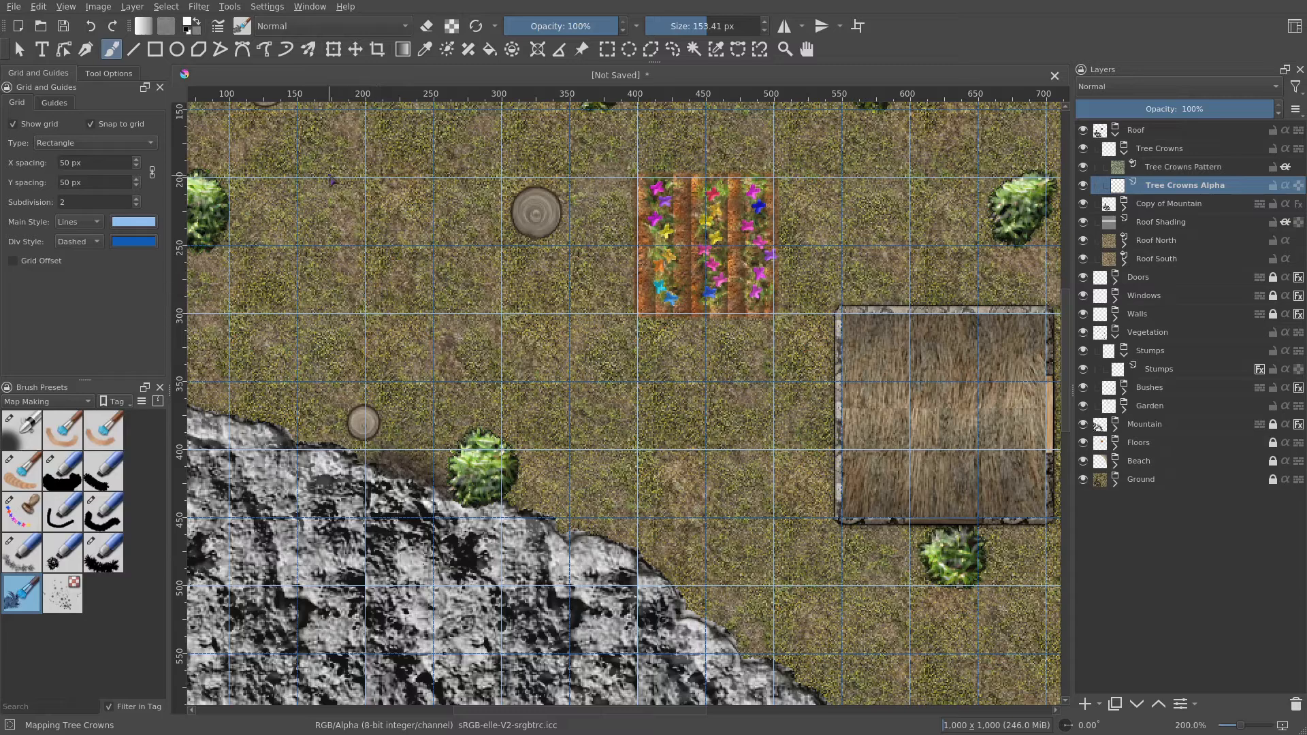
- Open the Mapping Tree Crowns brush editor and review its tip, size, mirror, rotation, value and painting mode settings
left_click(218, 26)
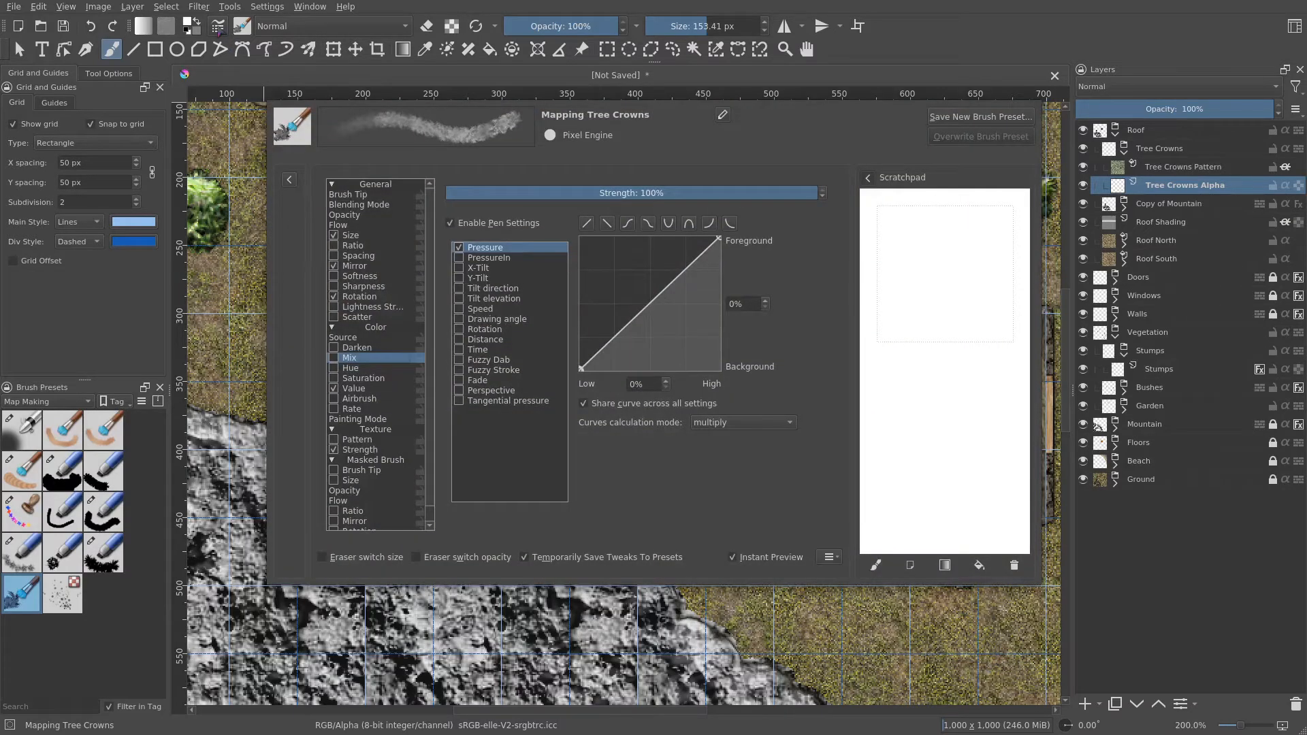
left_click(373, 196)
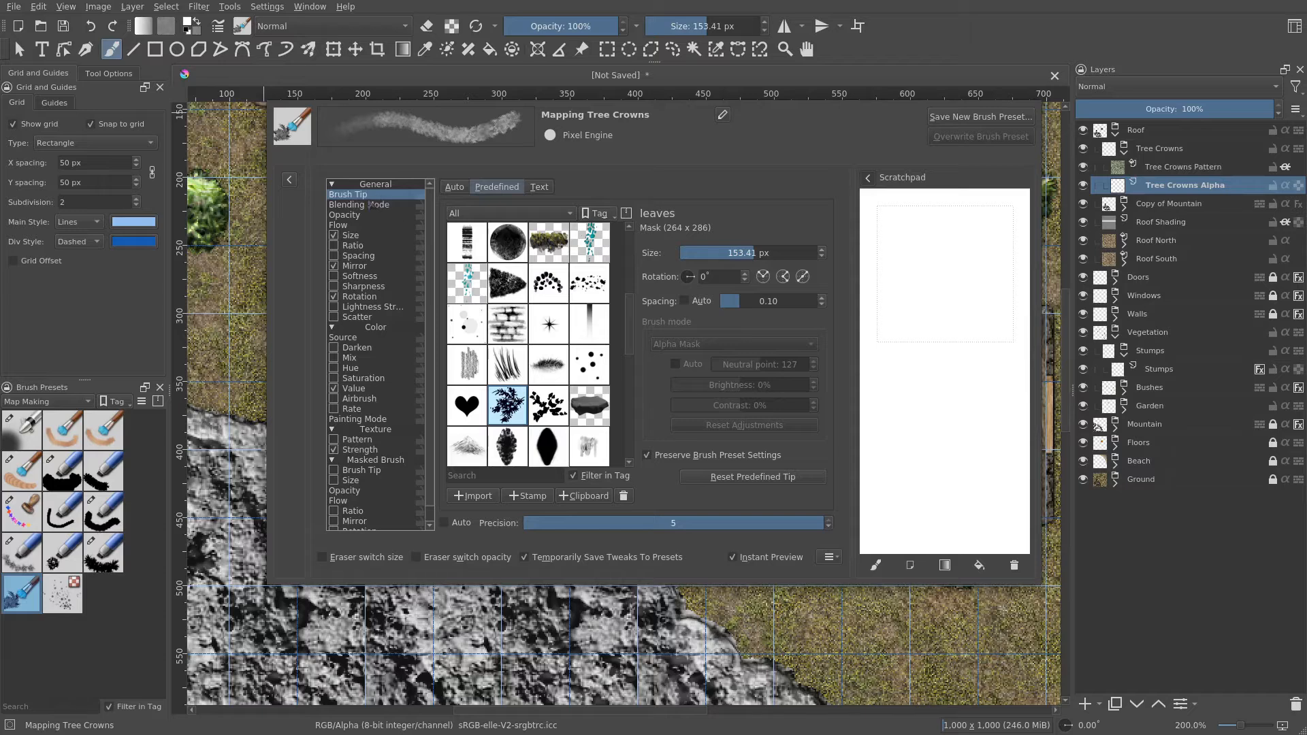
left_click(355, 235)
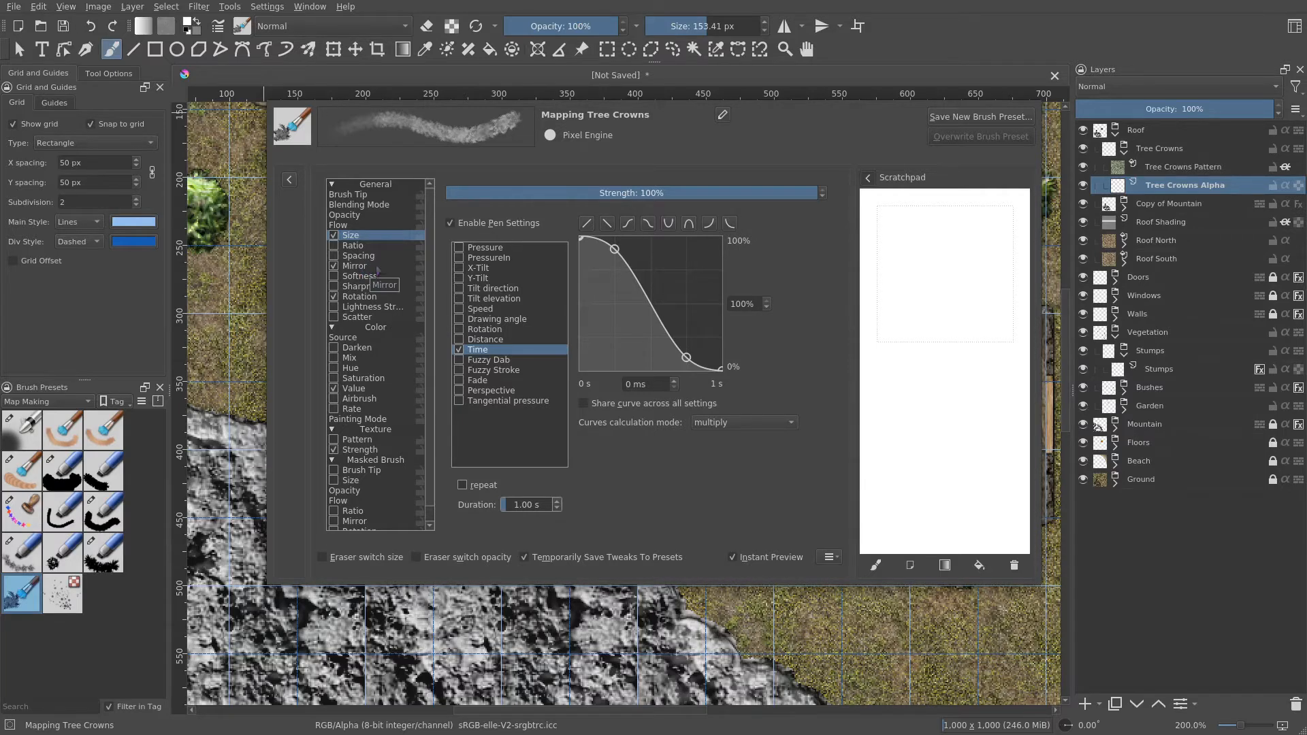
left_click(355, 266)
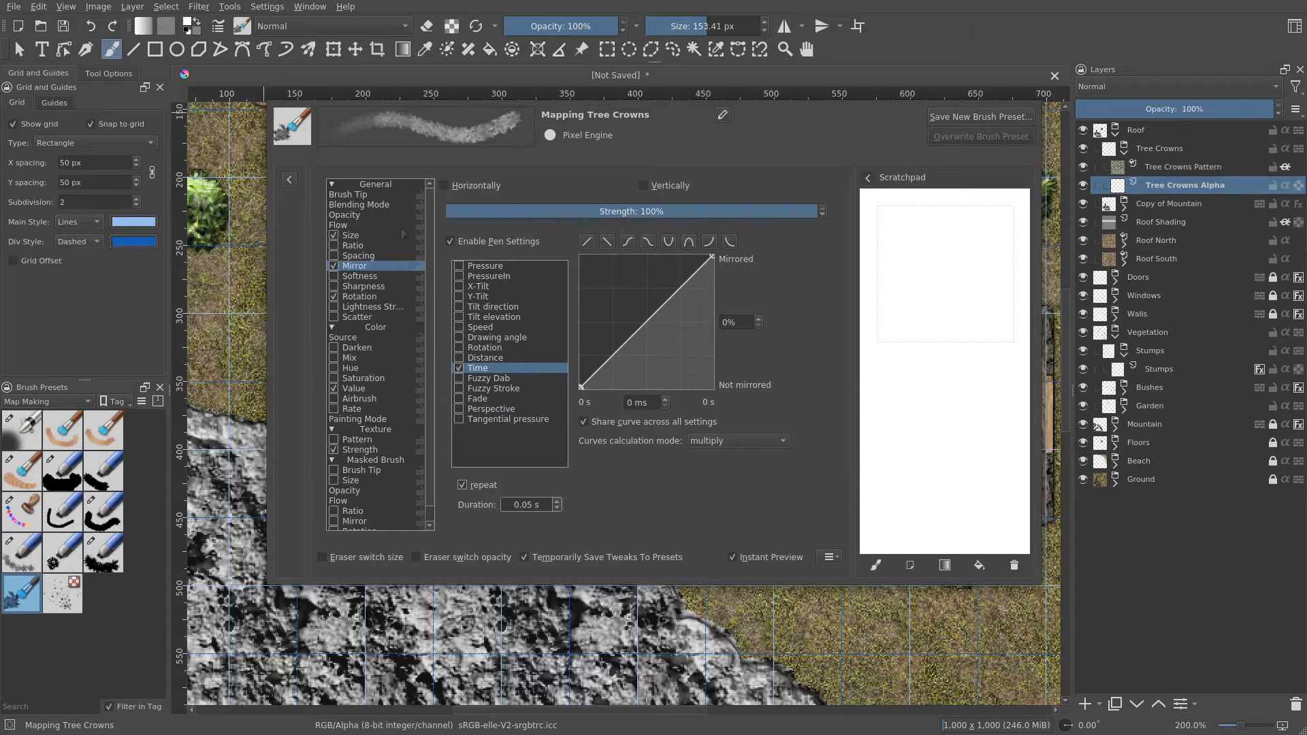
left_click(365, 199)
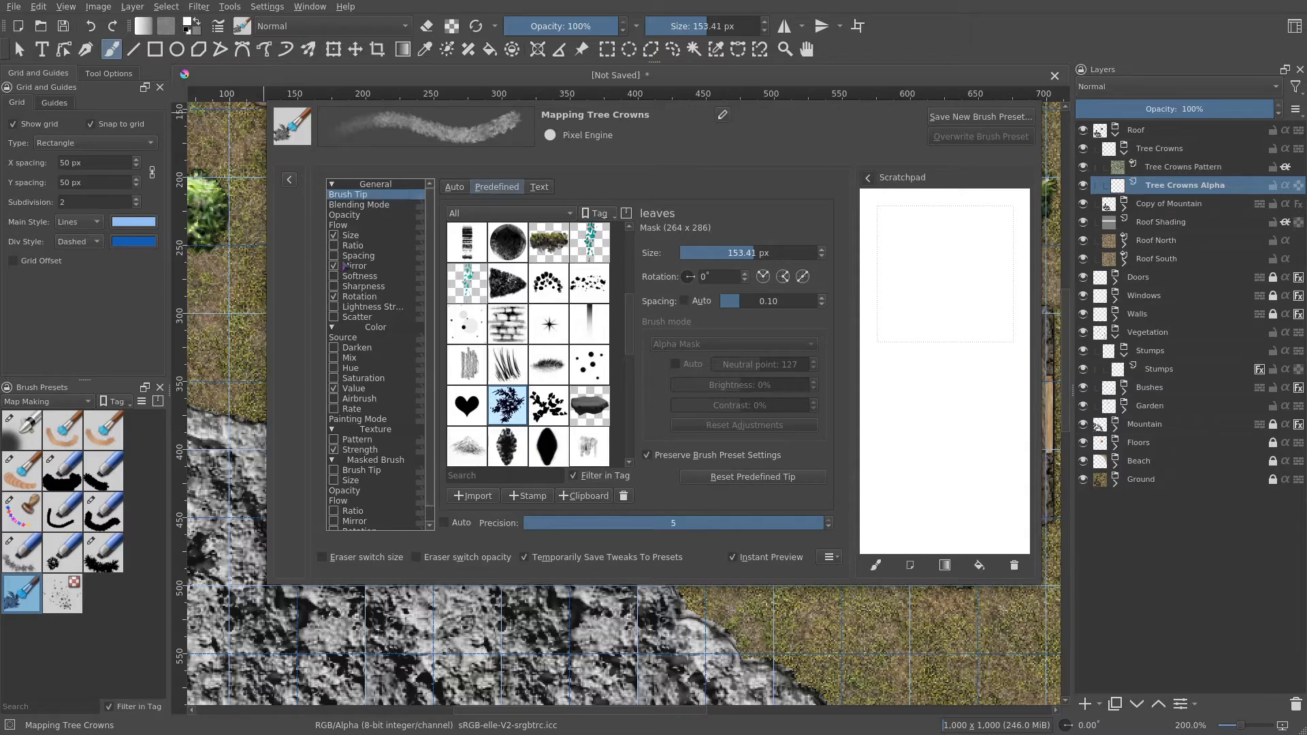
left_click(368, 266)
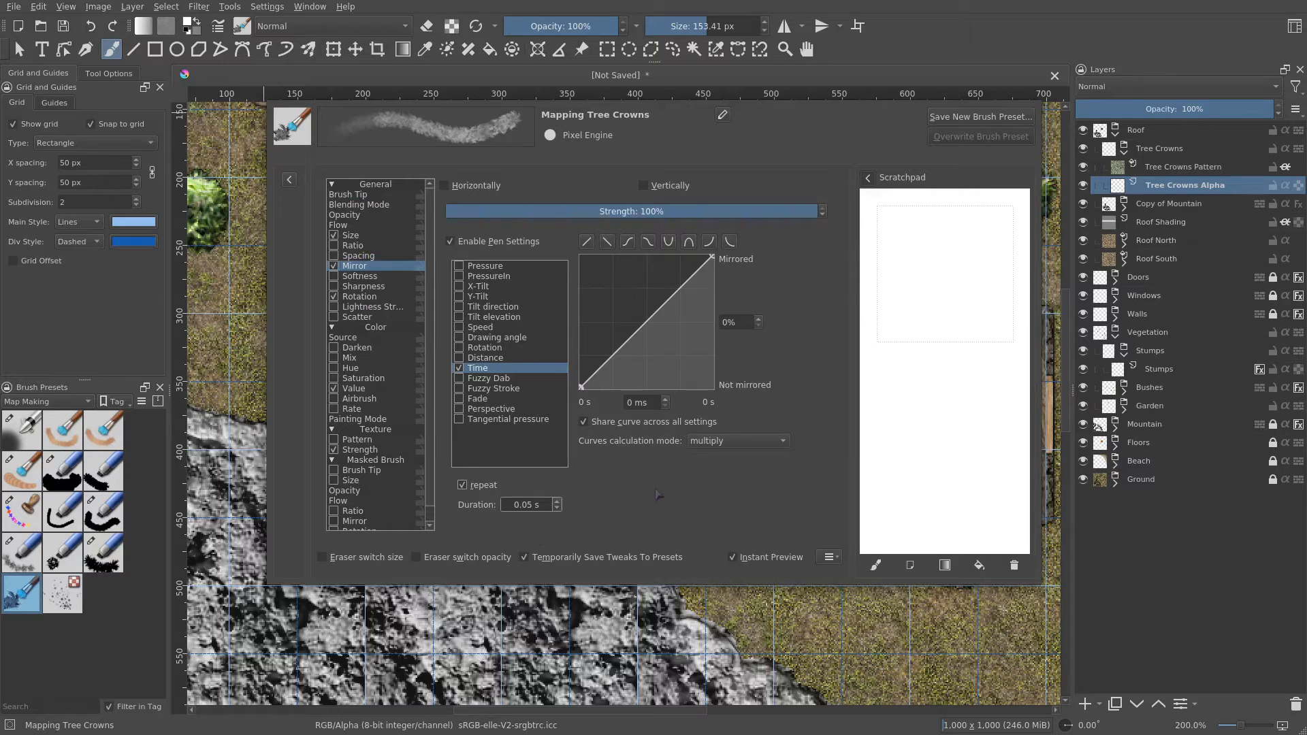
left_click(357, 298)
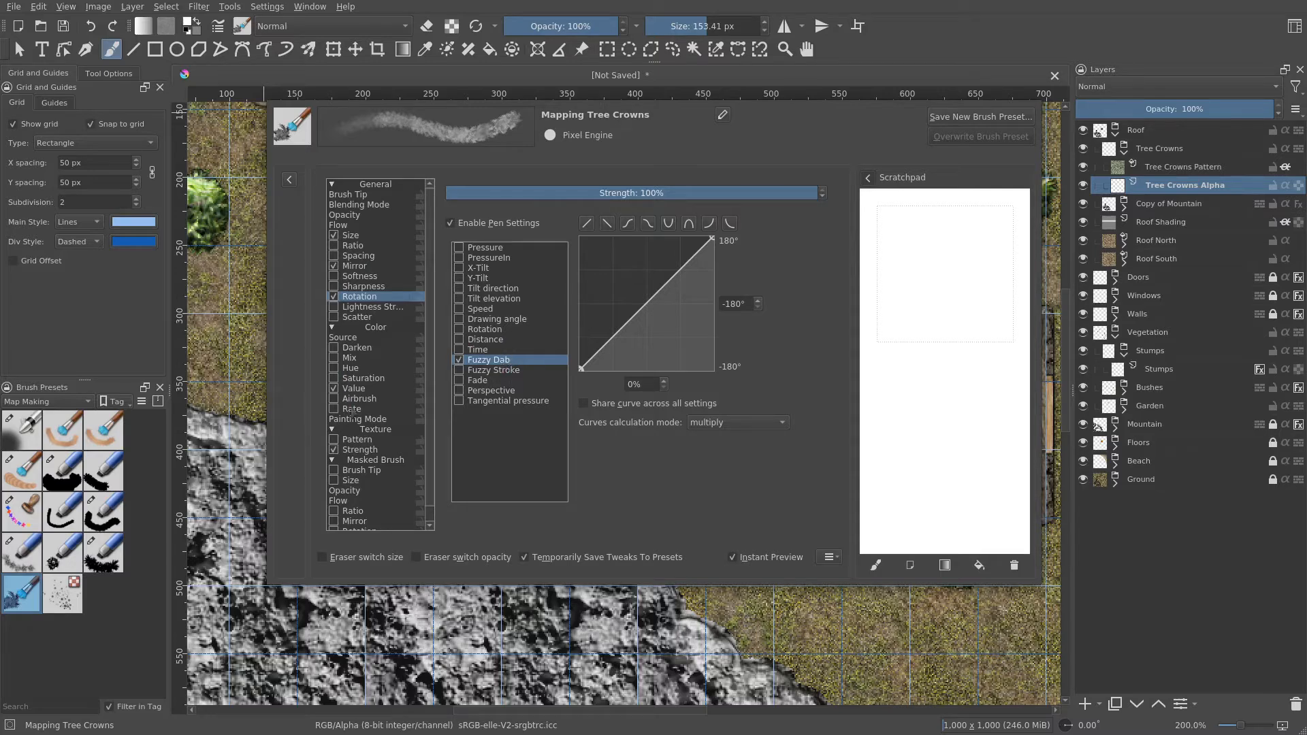
left_click(355, 389)
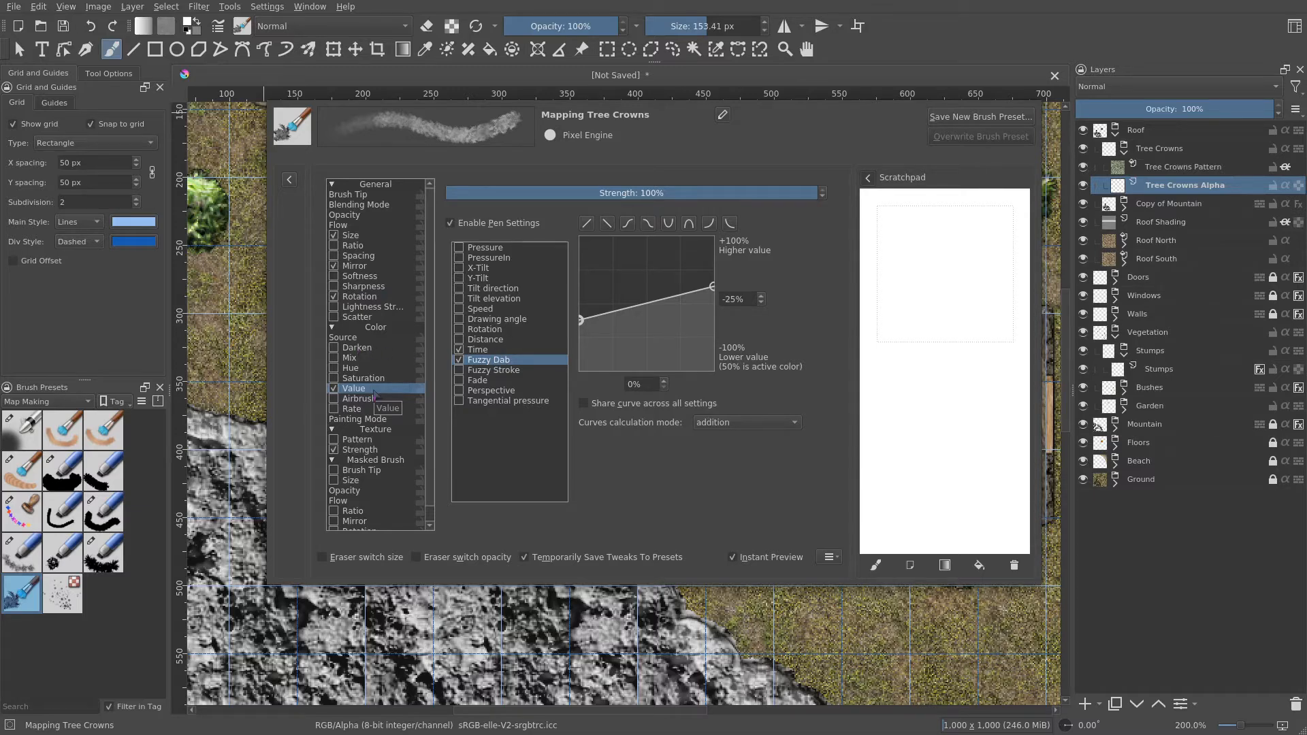
left_click(512, 350)
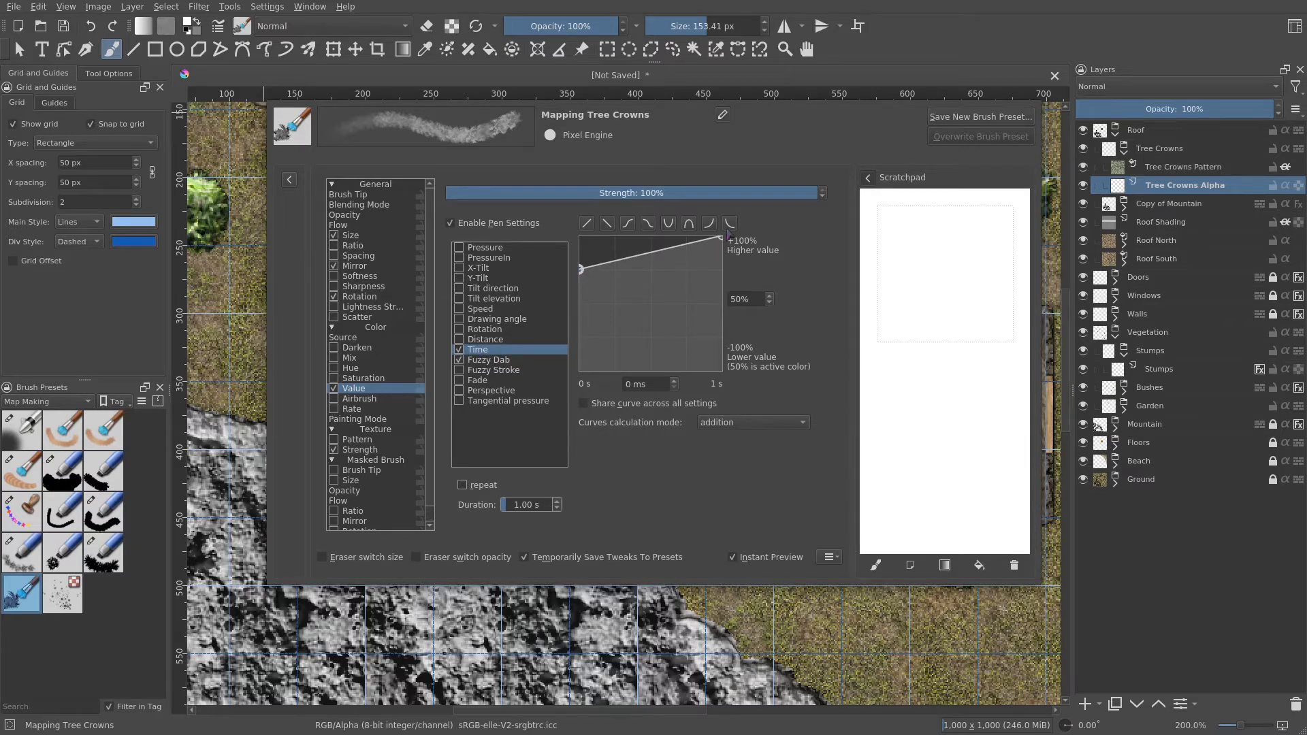
left_click(500, 361)
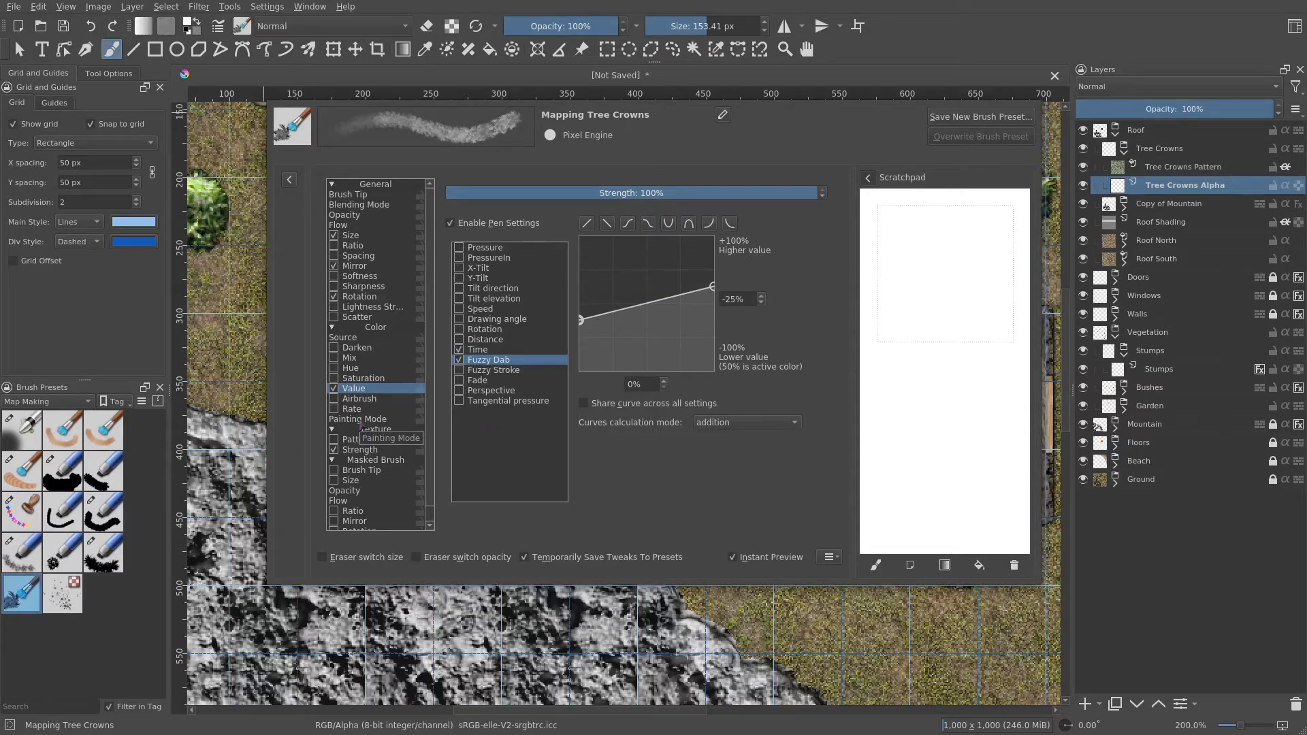
left_click(361, 420)
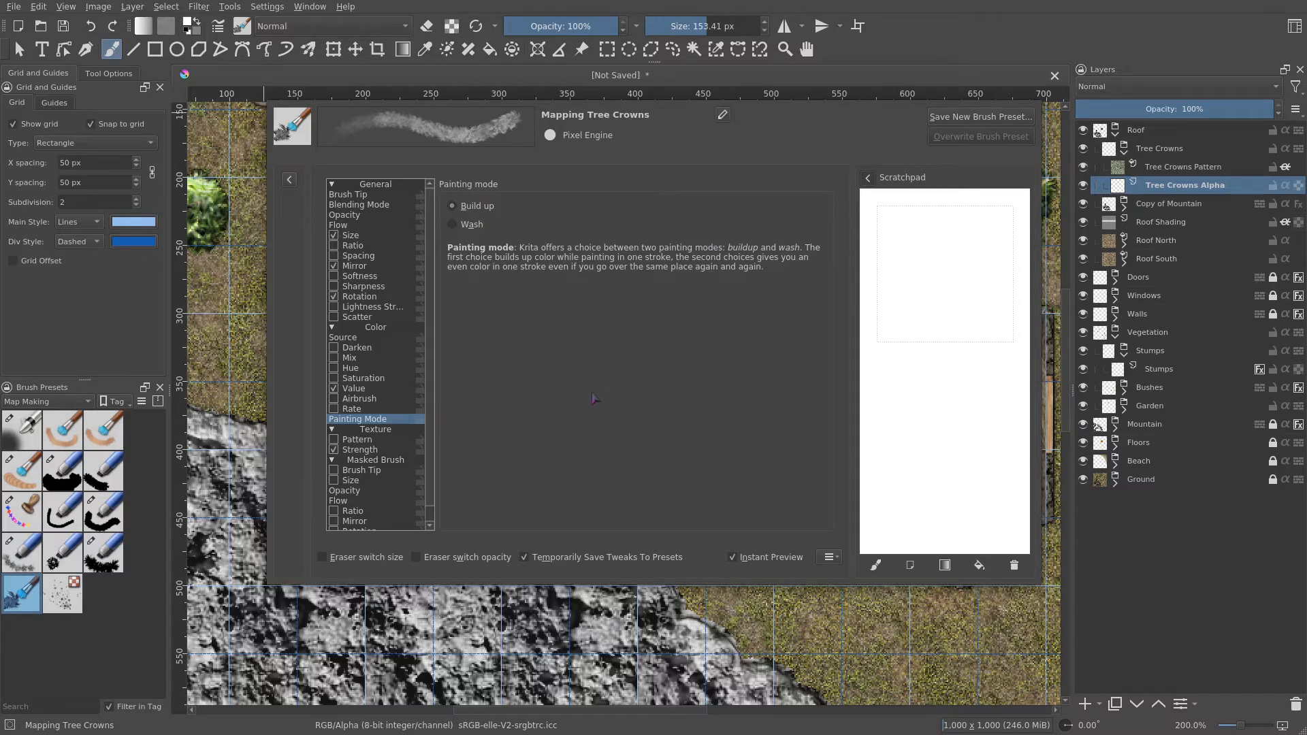
left_click(217, 25)
- Stamp a tree crown over the stump near the centre of the map on the Tree Crowns Alpha layer
mouse_move(596, 392)
left_mouse_down()
mouse_move(618, 406)
mouse_move(677, 395)
left_mouse_up()
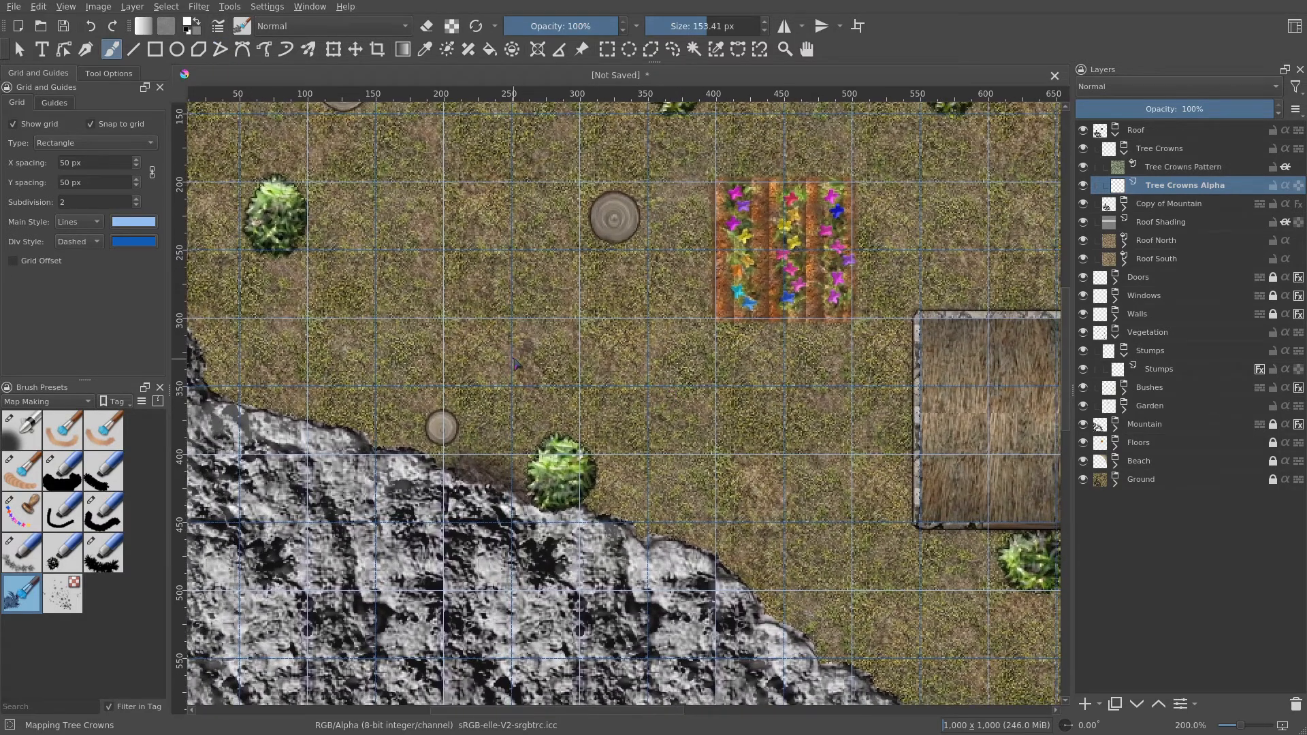
left_click_drag(516, 365, 468, 533)
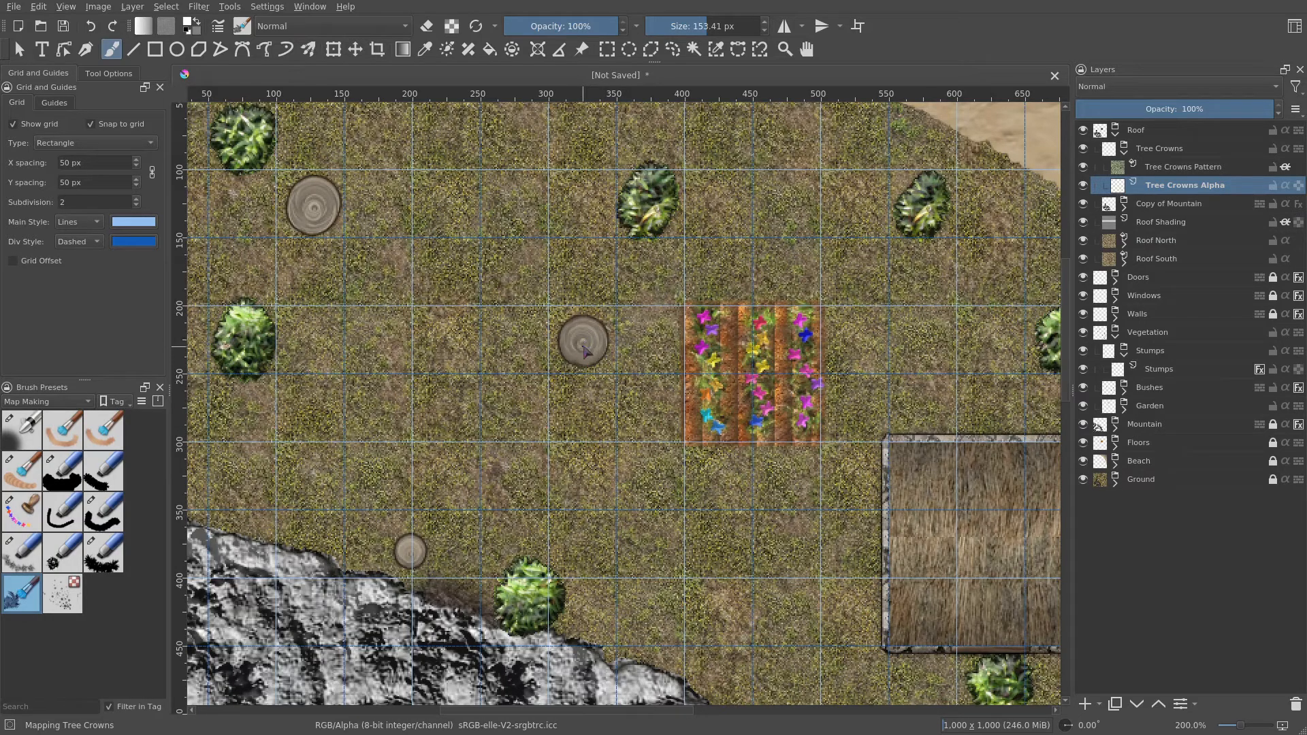
left_click(585, 347)
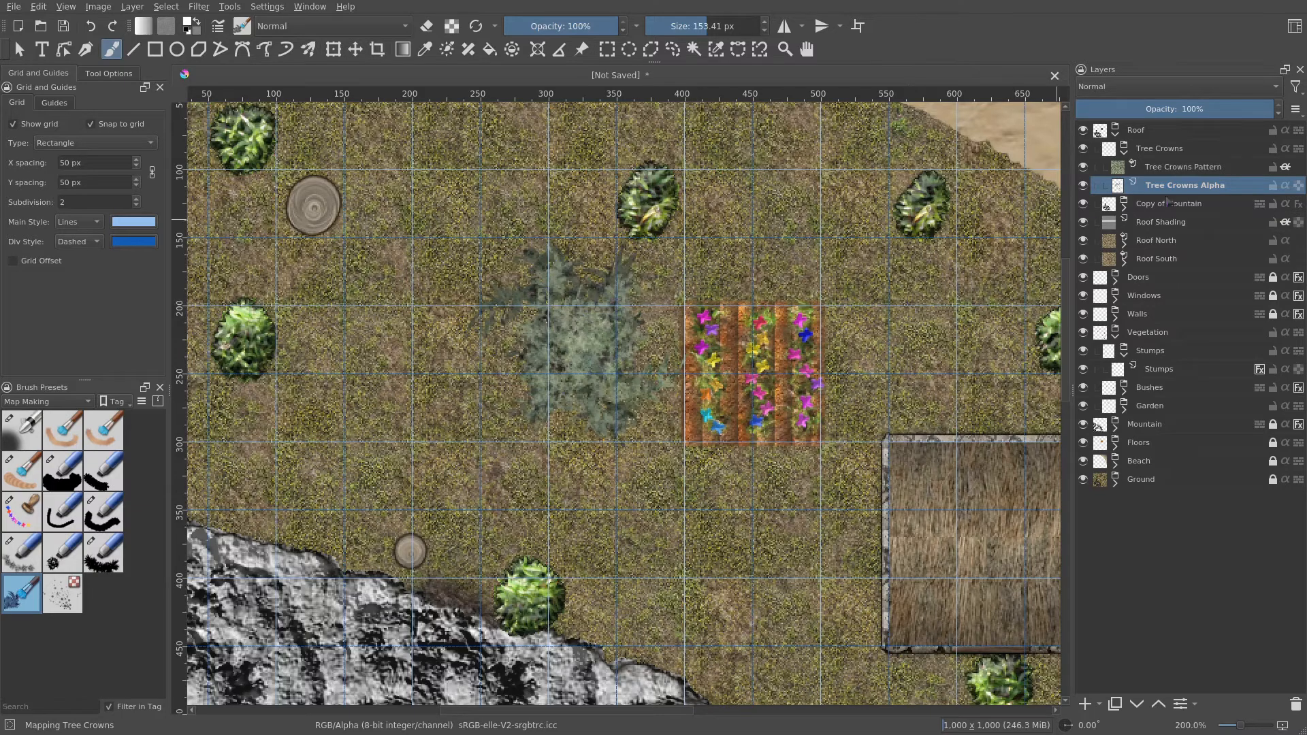
- Open the Tree Crowns group's layer style and enable Outer Glow with size 20 px and spread 10%
right_click(1181, 151)
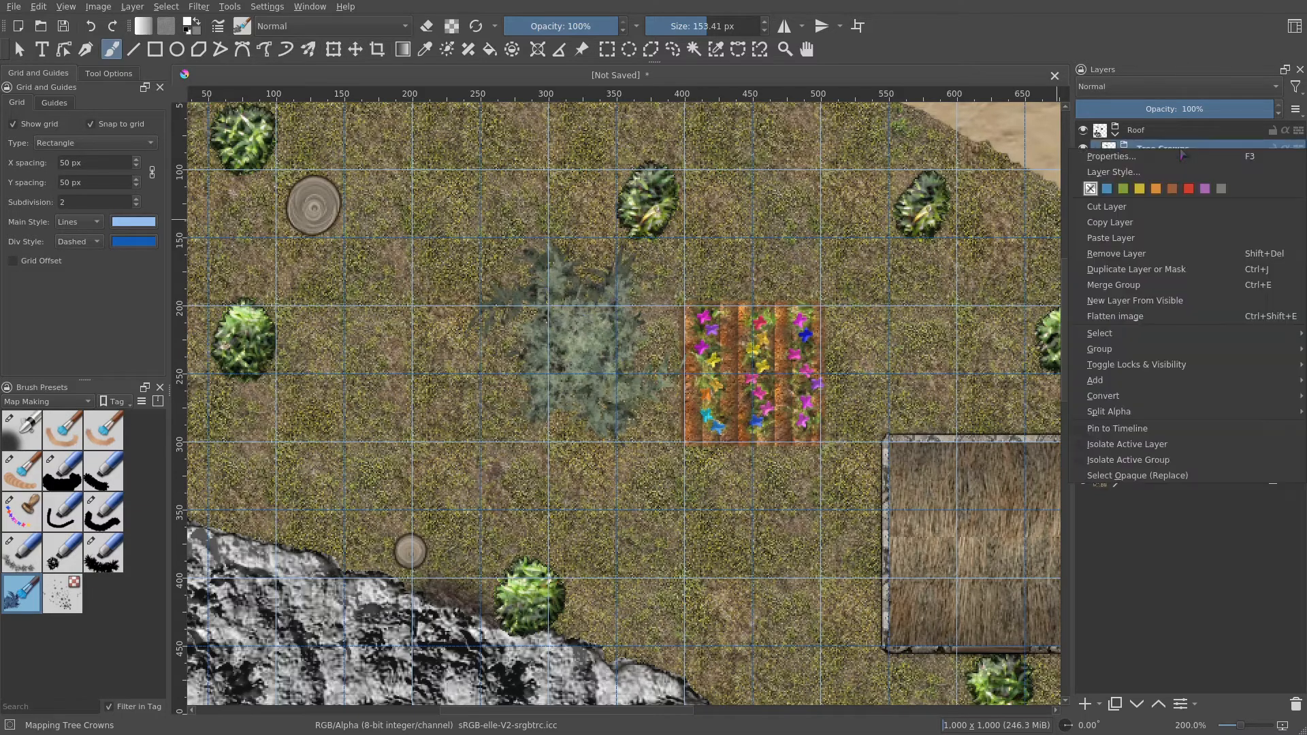
left_click(1130, 166)
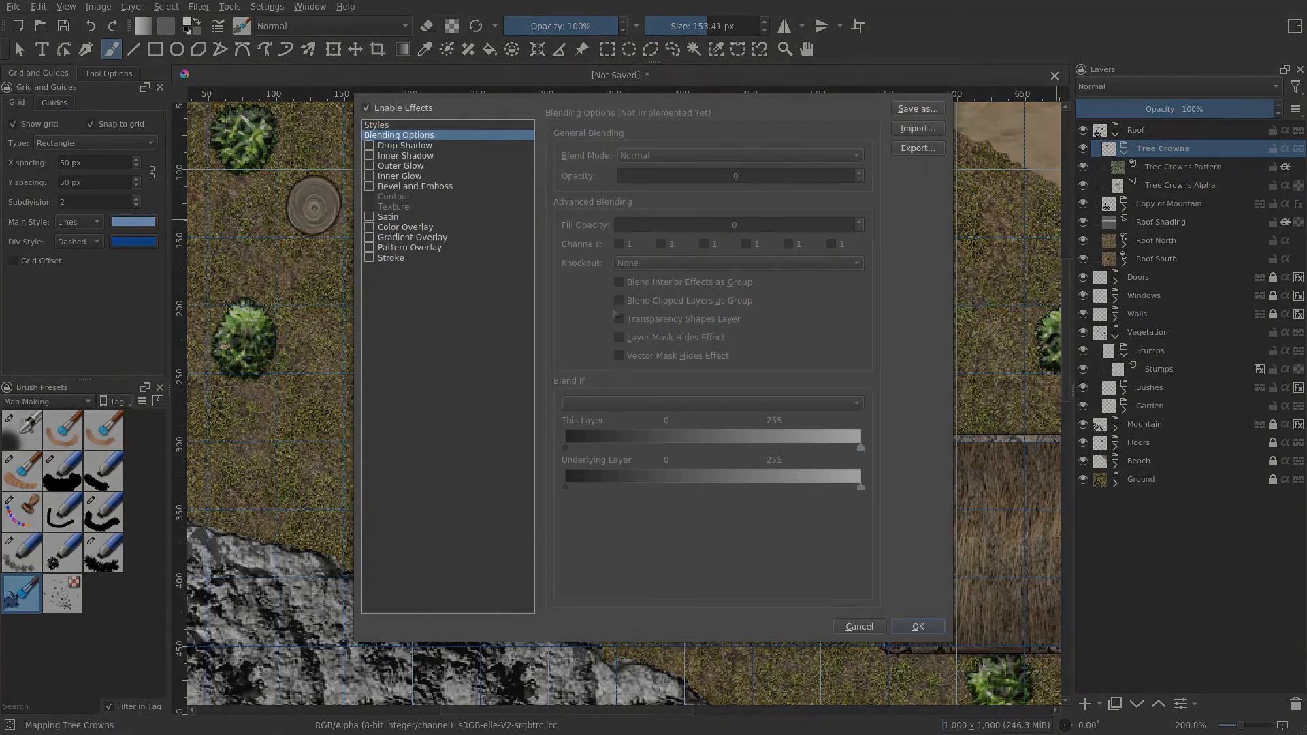
left_click(398, 166)
left_click(369, 166)
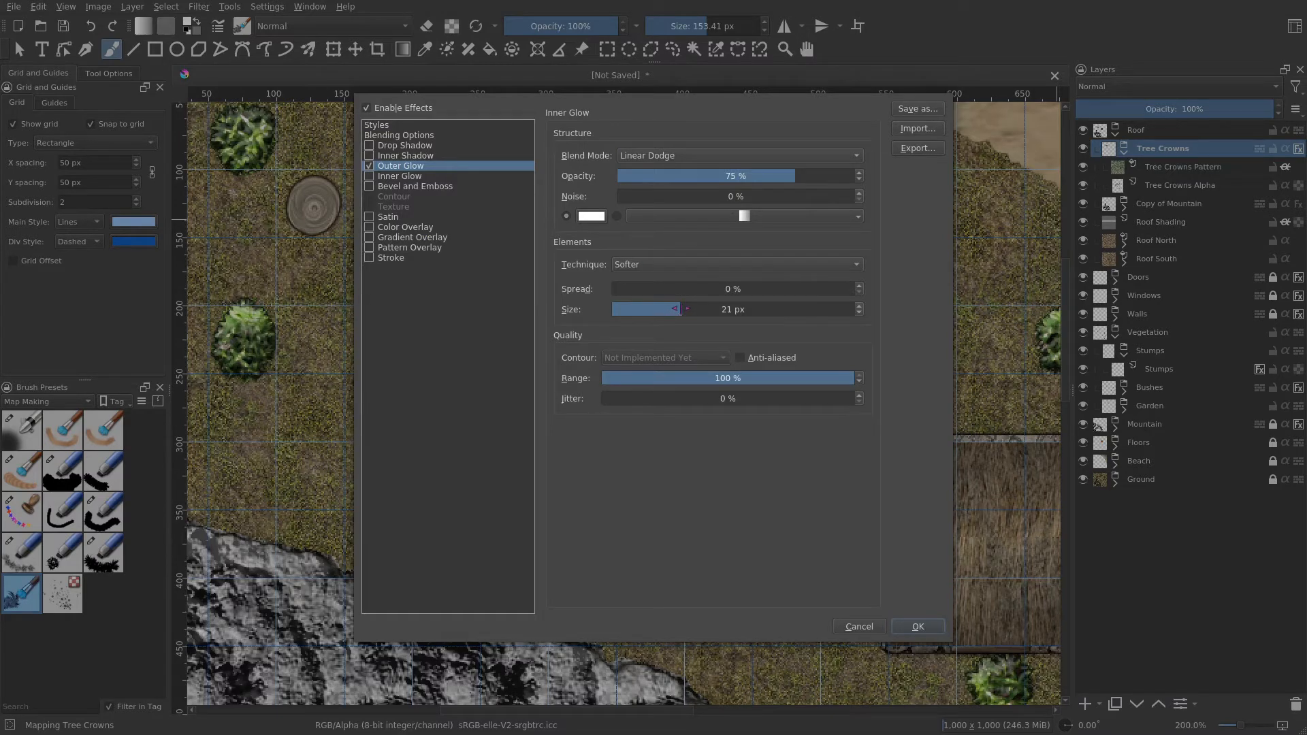
left_click(861, 311)
left_click_drag(615, 283, 642, 283)
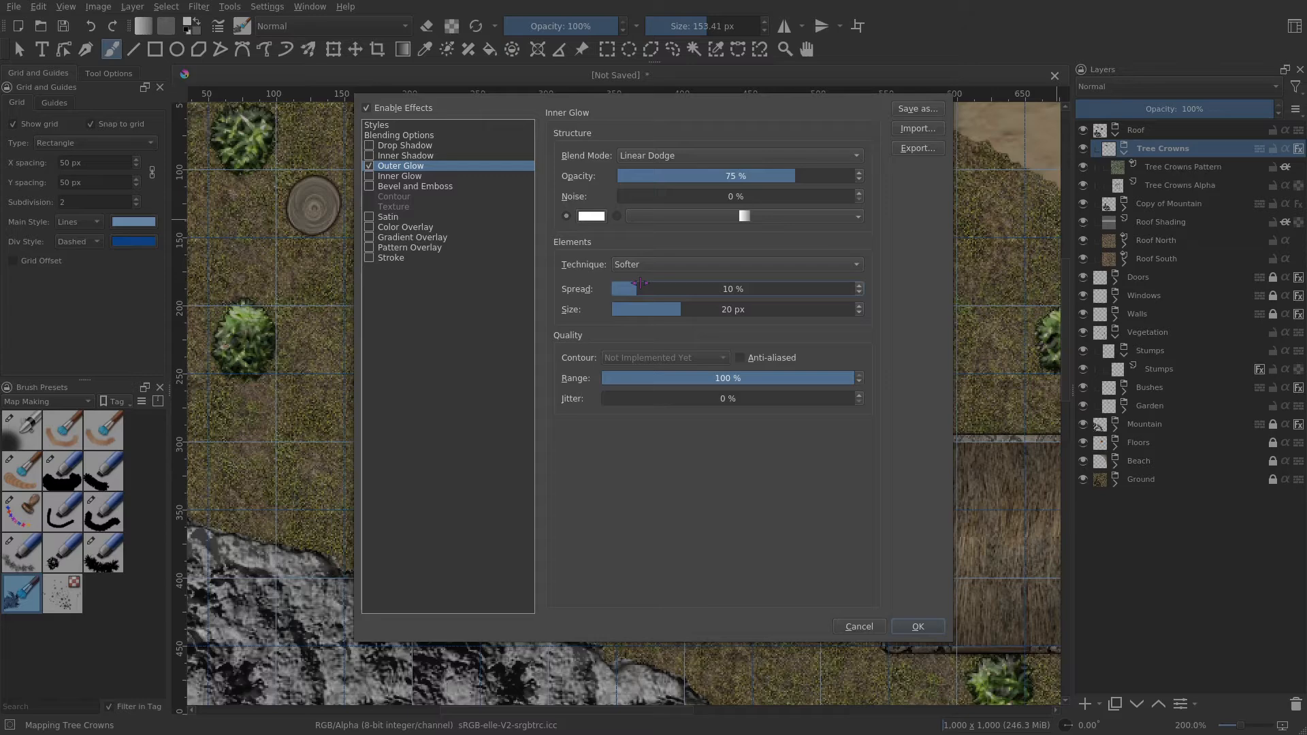
- Set the outer glow colour to black and its blend mode to Multiply
left_click(591, 216)
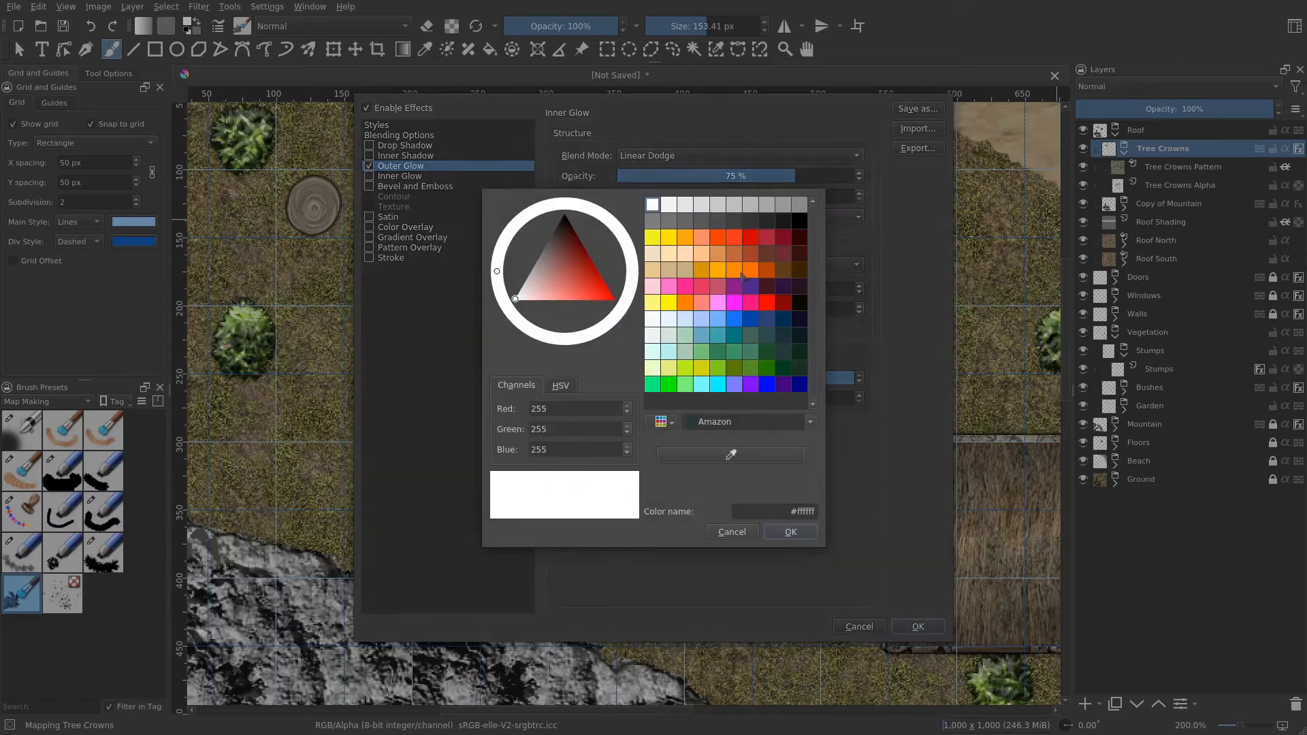
left_click(783, 221)
left_click(792, 532)
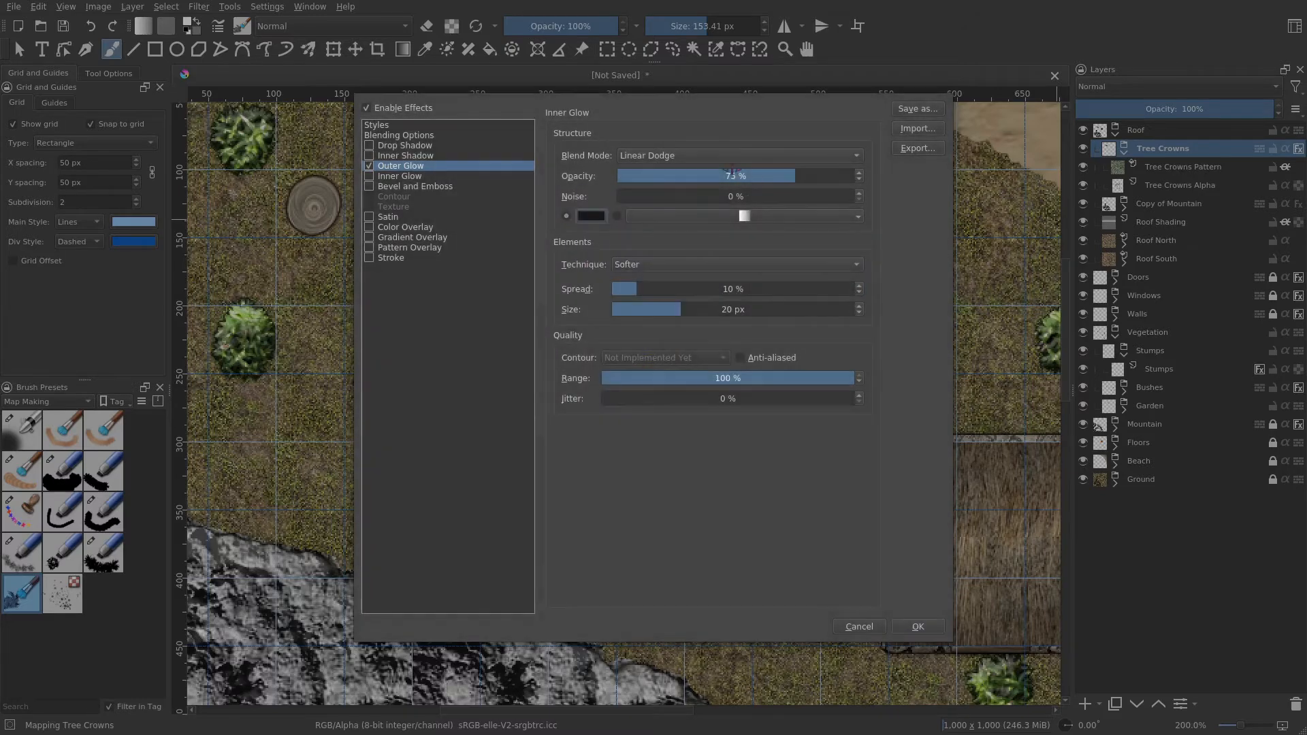
left_click(733, 169)
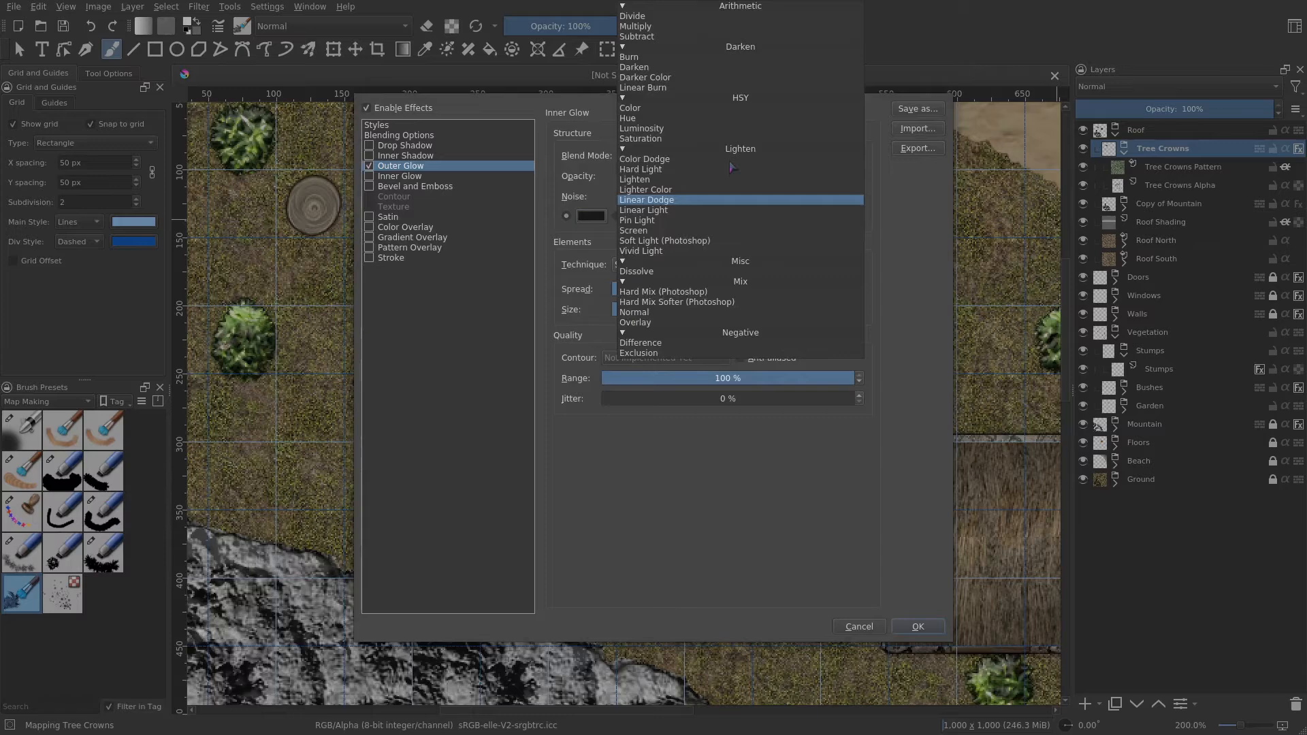
left_click(712, 27)
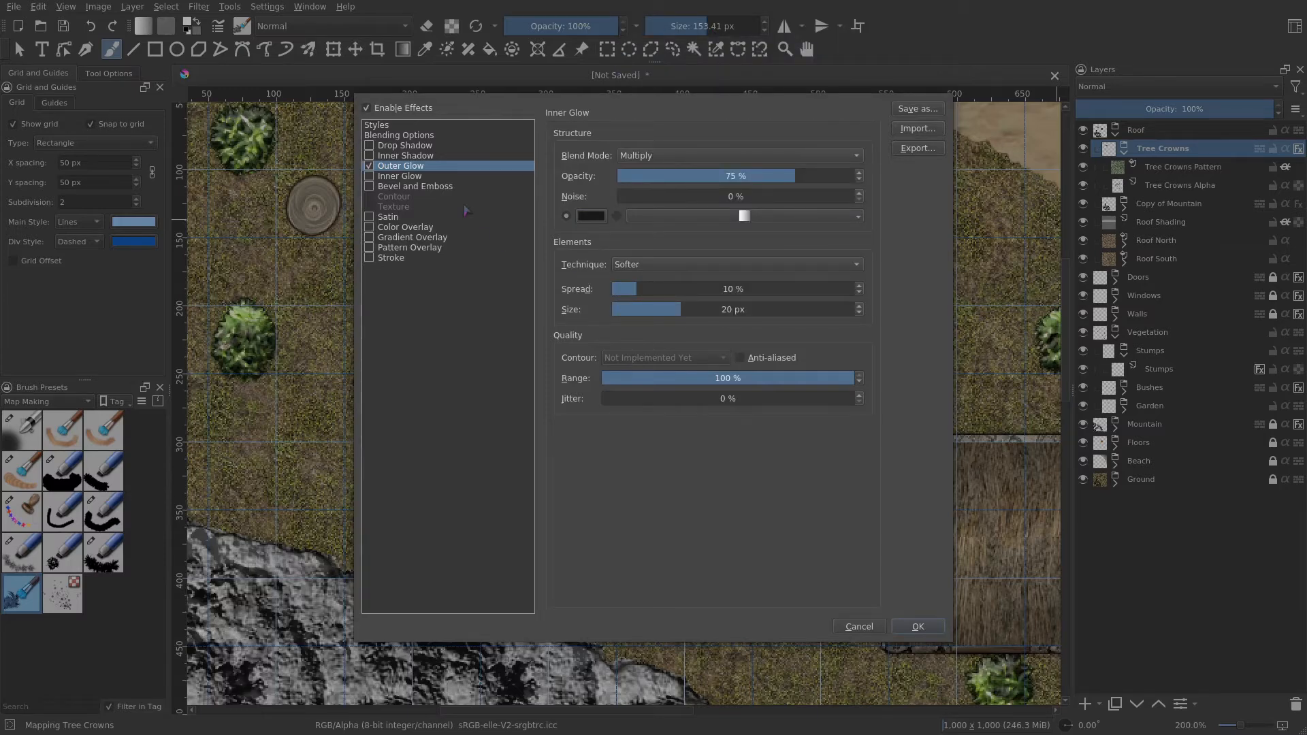
- Enable the Satin effect and set its opacity to 50%
left_click(425, 188)
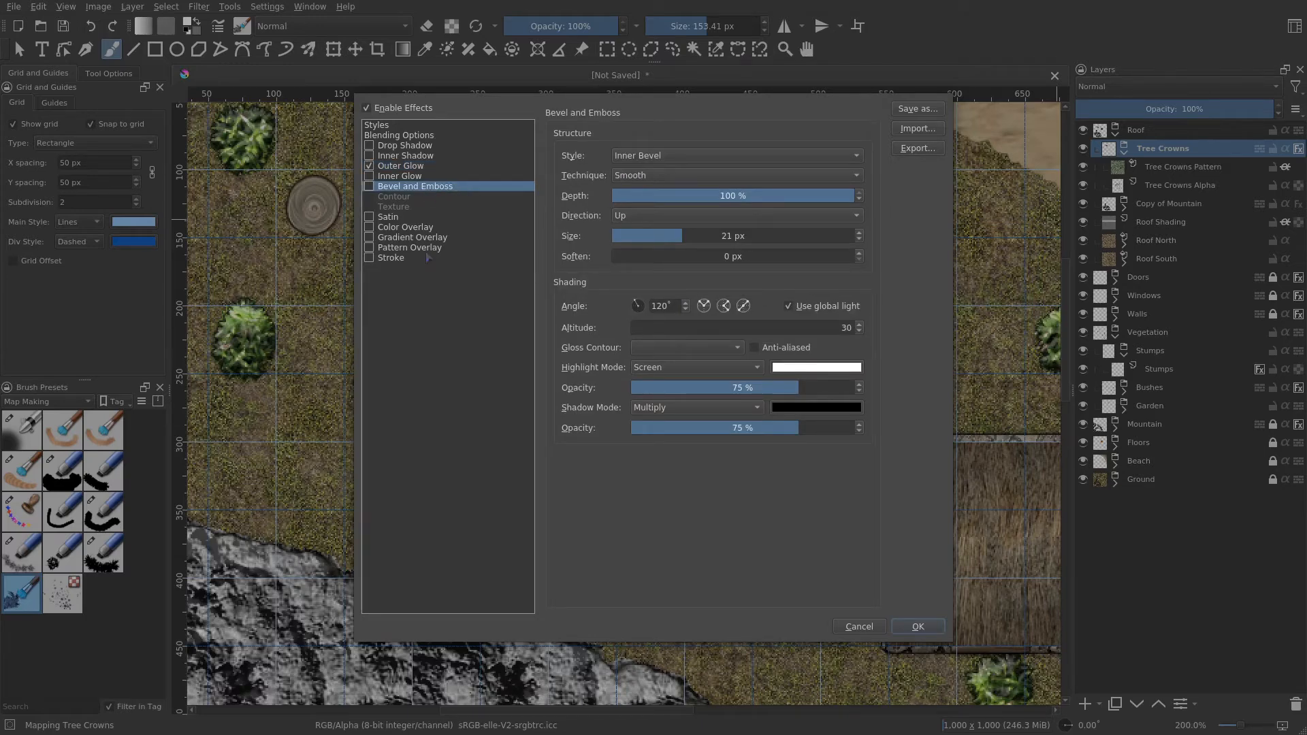
left_click(403, 218)
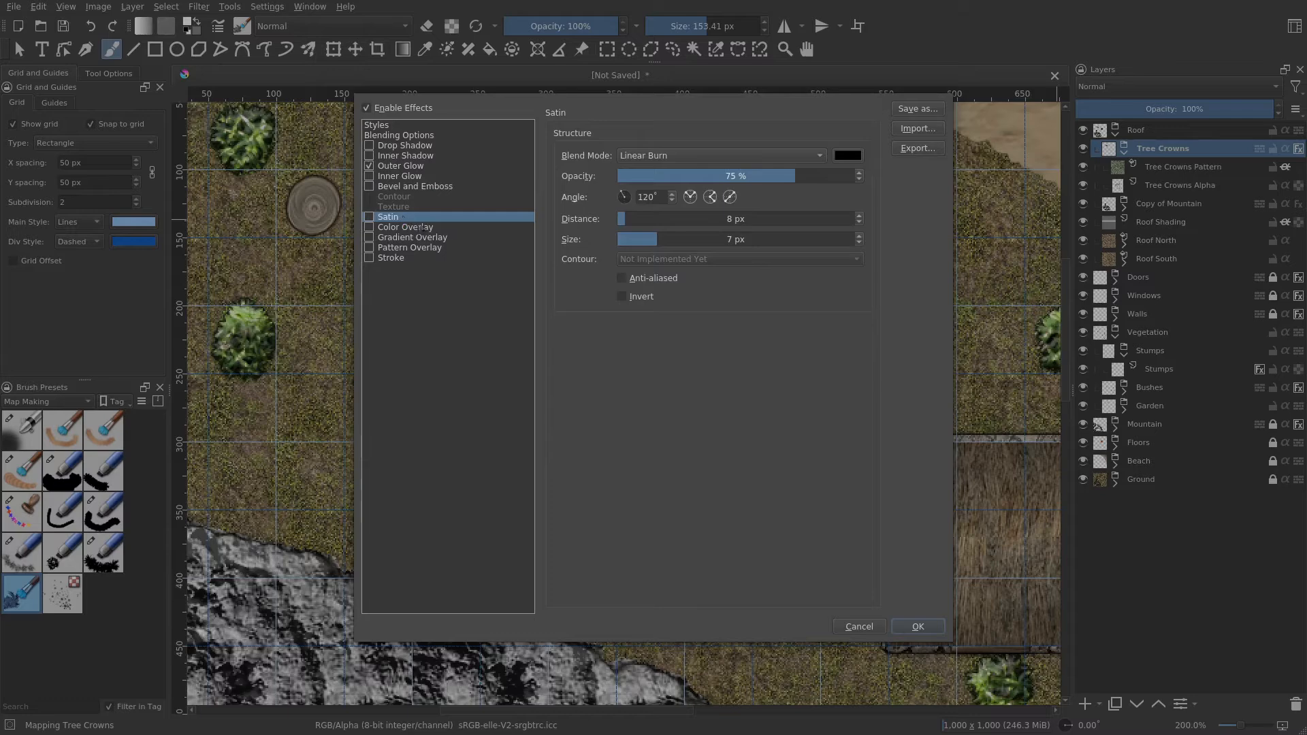
left_click(369, 217)
left_click(733, 176)
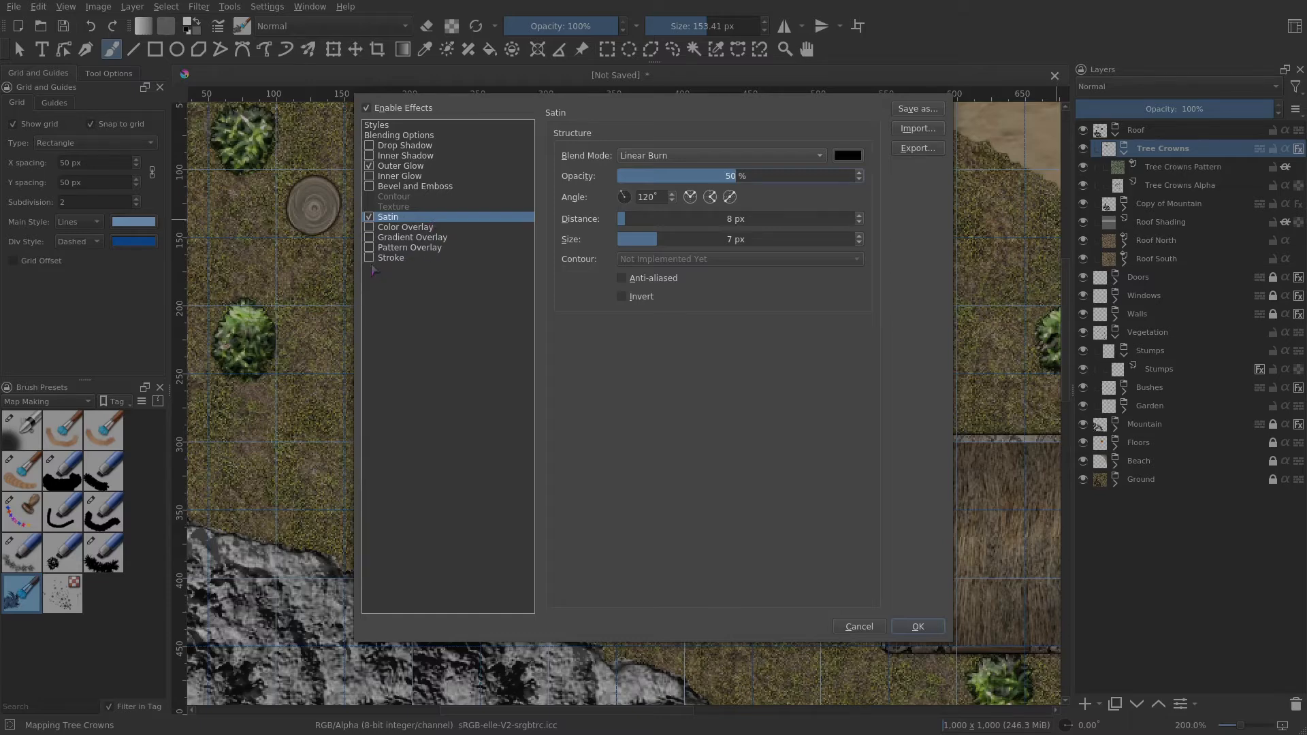
- Enable the Stroke effect with a size of 2 px and apply the layer style
left_click(395, 258)
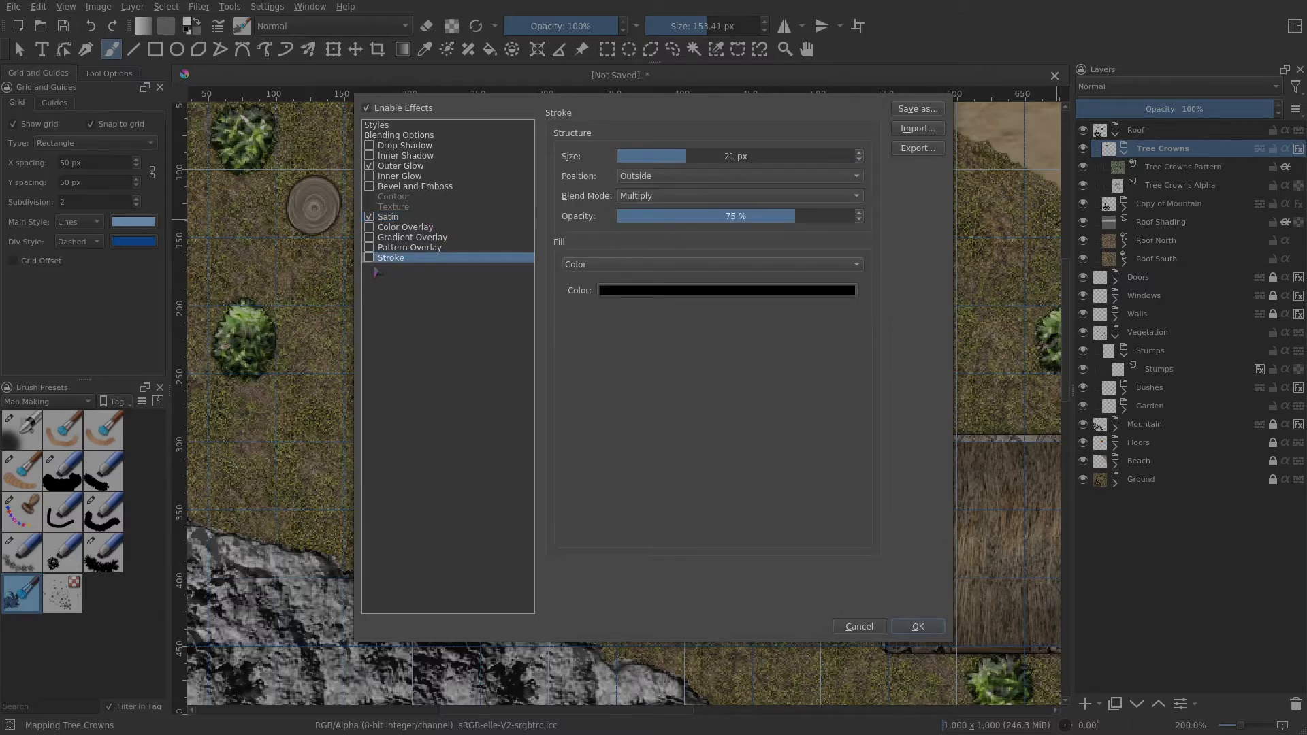
left_click(369, 258)
left_click(635, 156)
left_click_drag(634, 160, 637, 156)
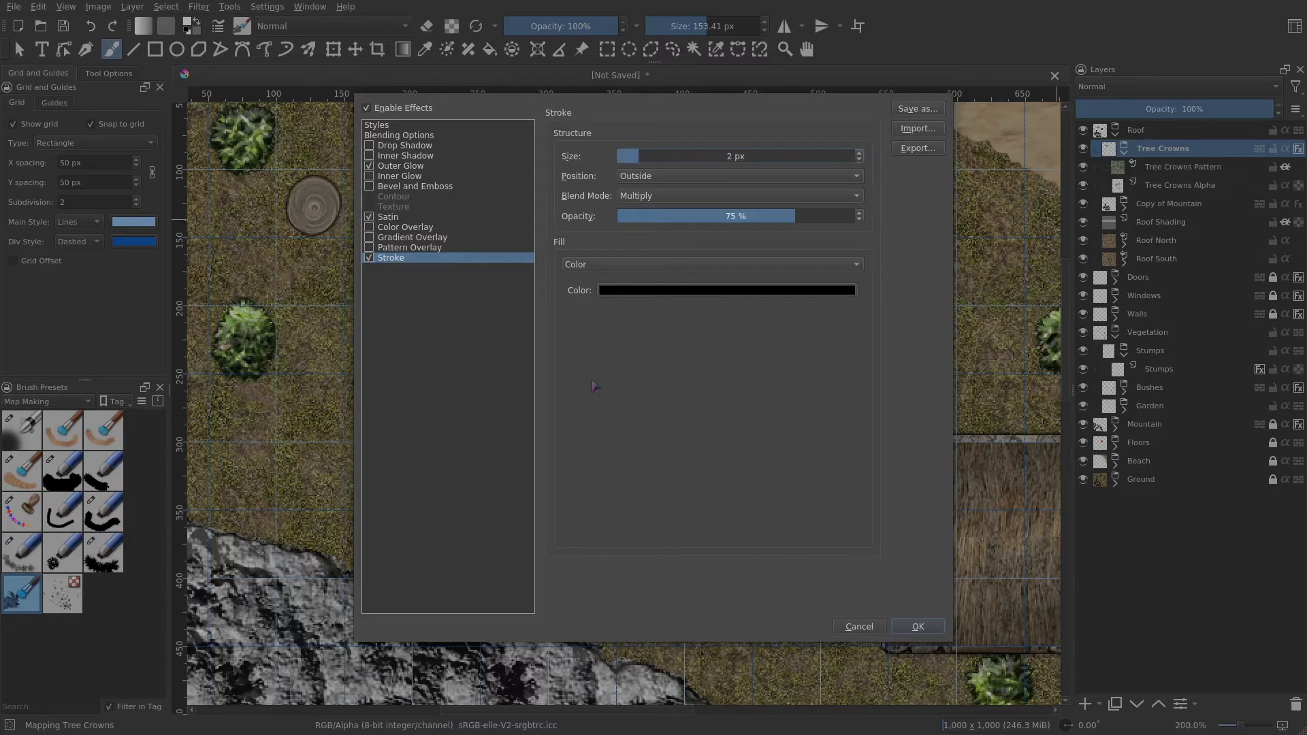
left_click(938, 632)
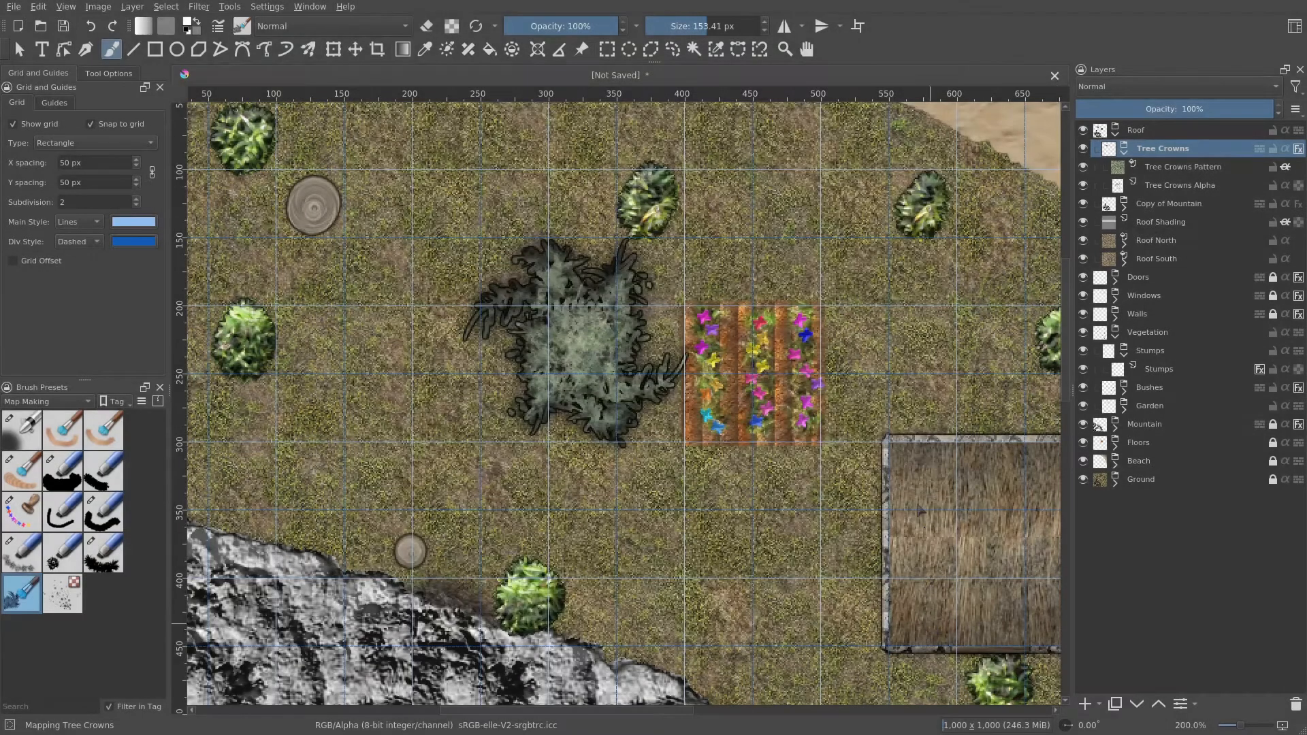
- Reopen the Tree Crowns group's layer style and reduce the stroke size to 1 px
scroll(630, 417, "up", 2)
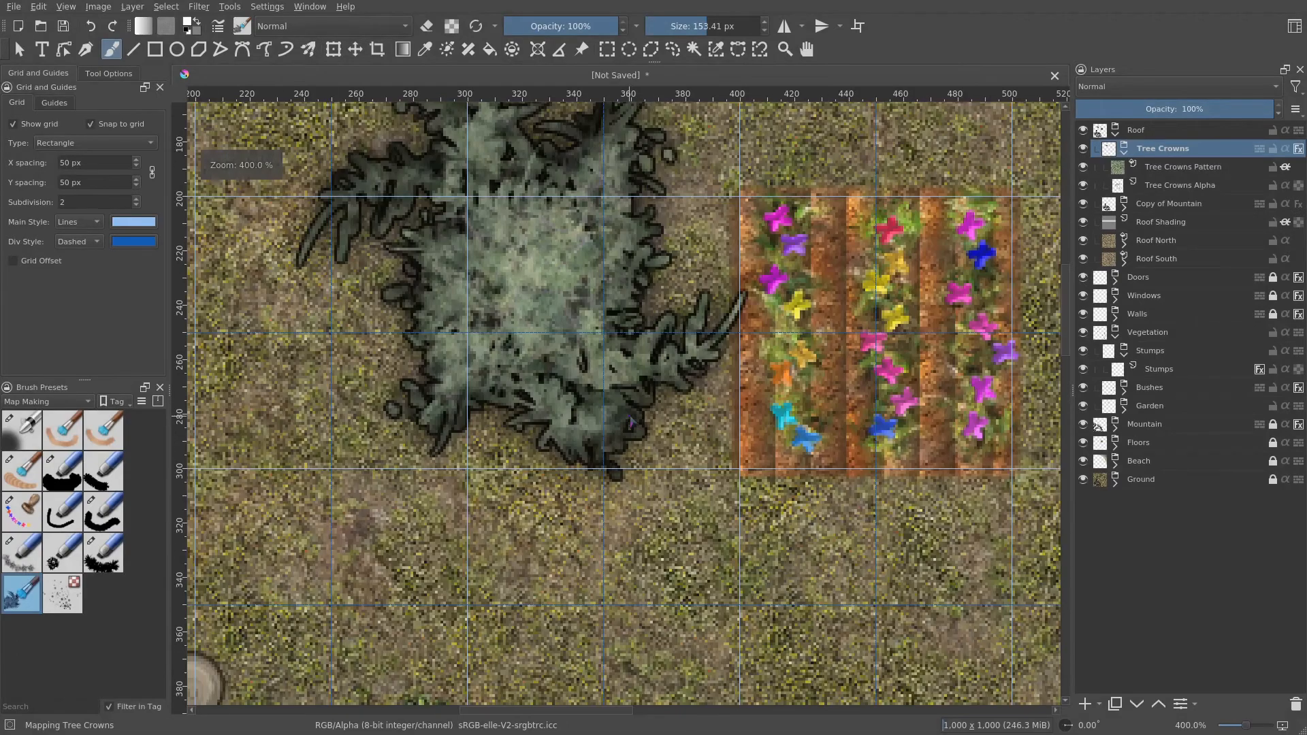
scroll(630, 417, "down", 3)
scroll(695, 468, "up", 3)
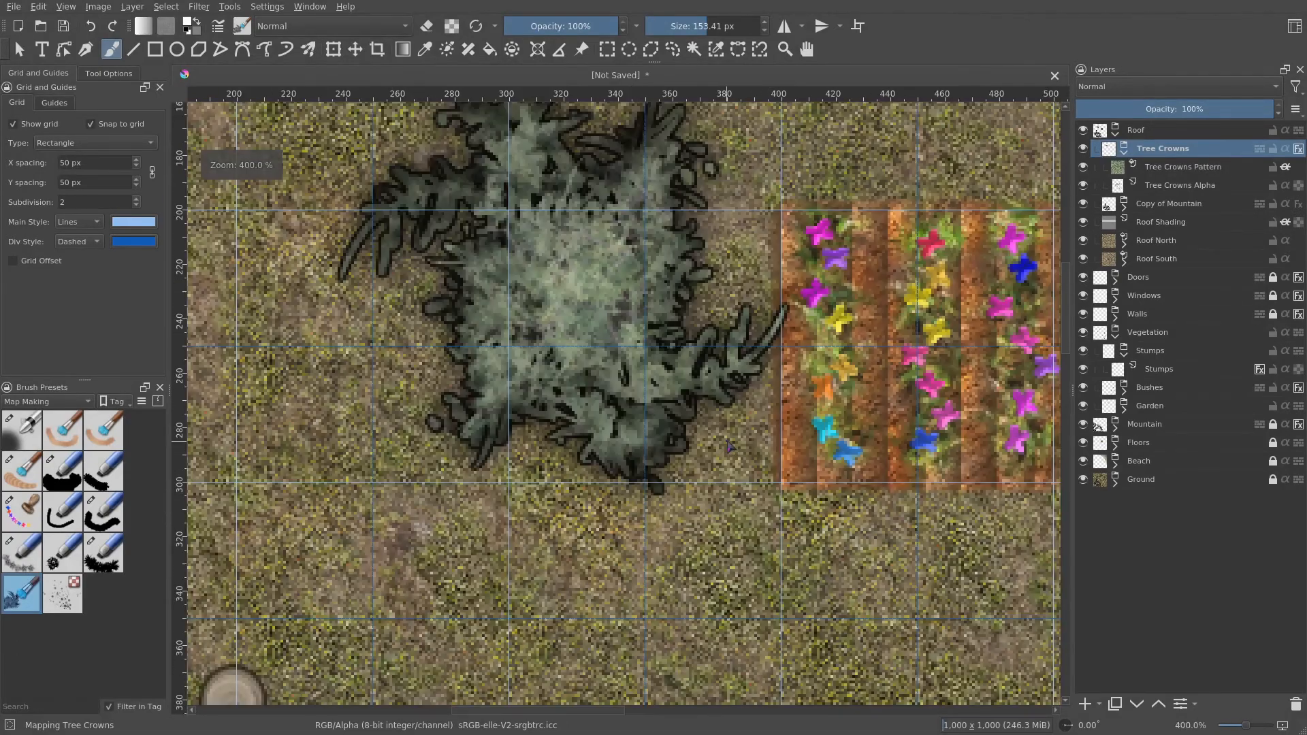
right_click(1151, 135)
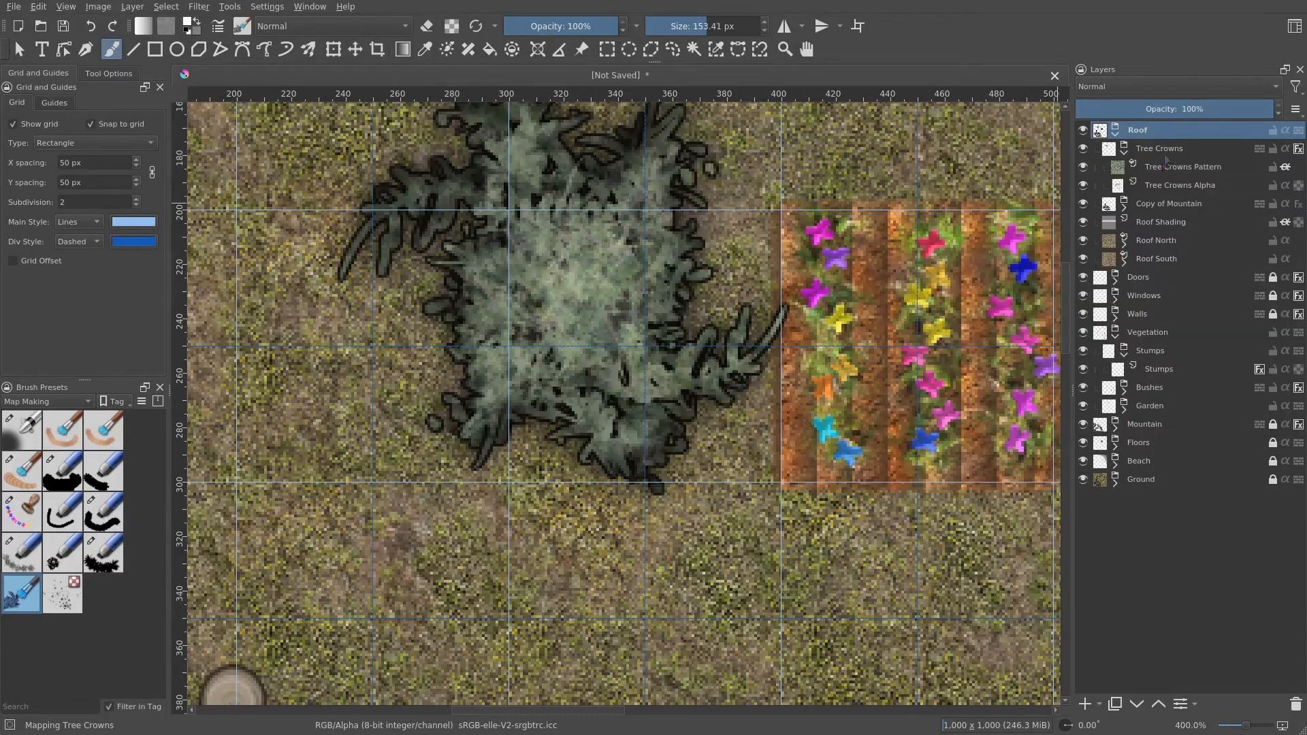
right_click(1158, 150)
left_click(1114, 173)
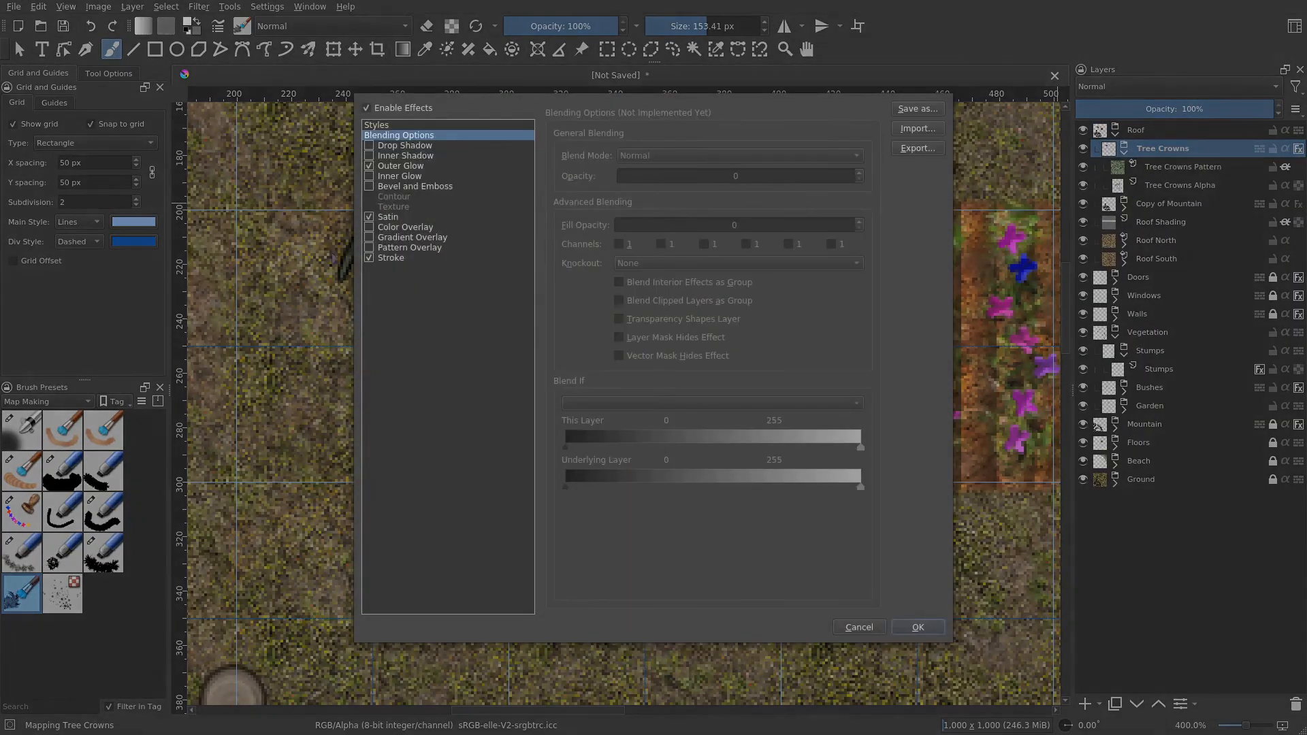
left_click(477, 258)
left_click(859, 159)
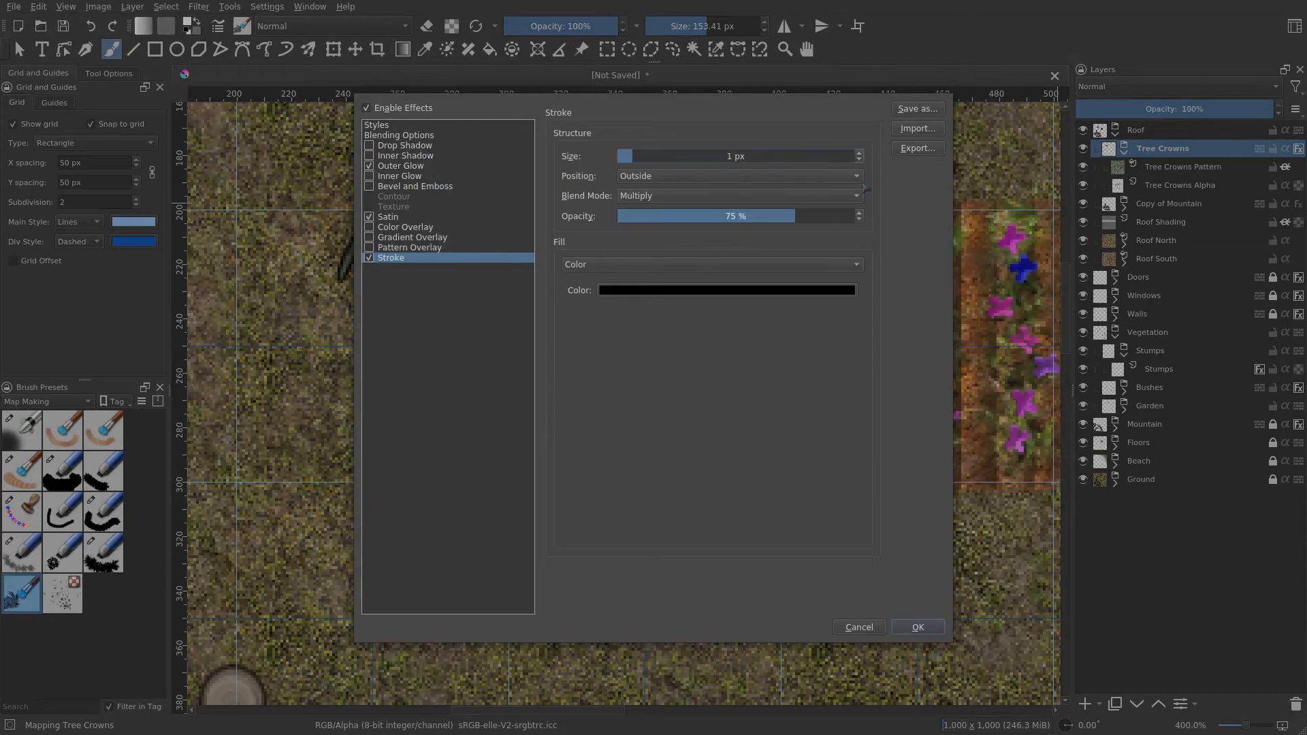
left_click(939, 627)
scroll(671, 360, "down", 2)
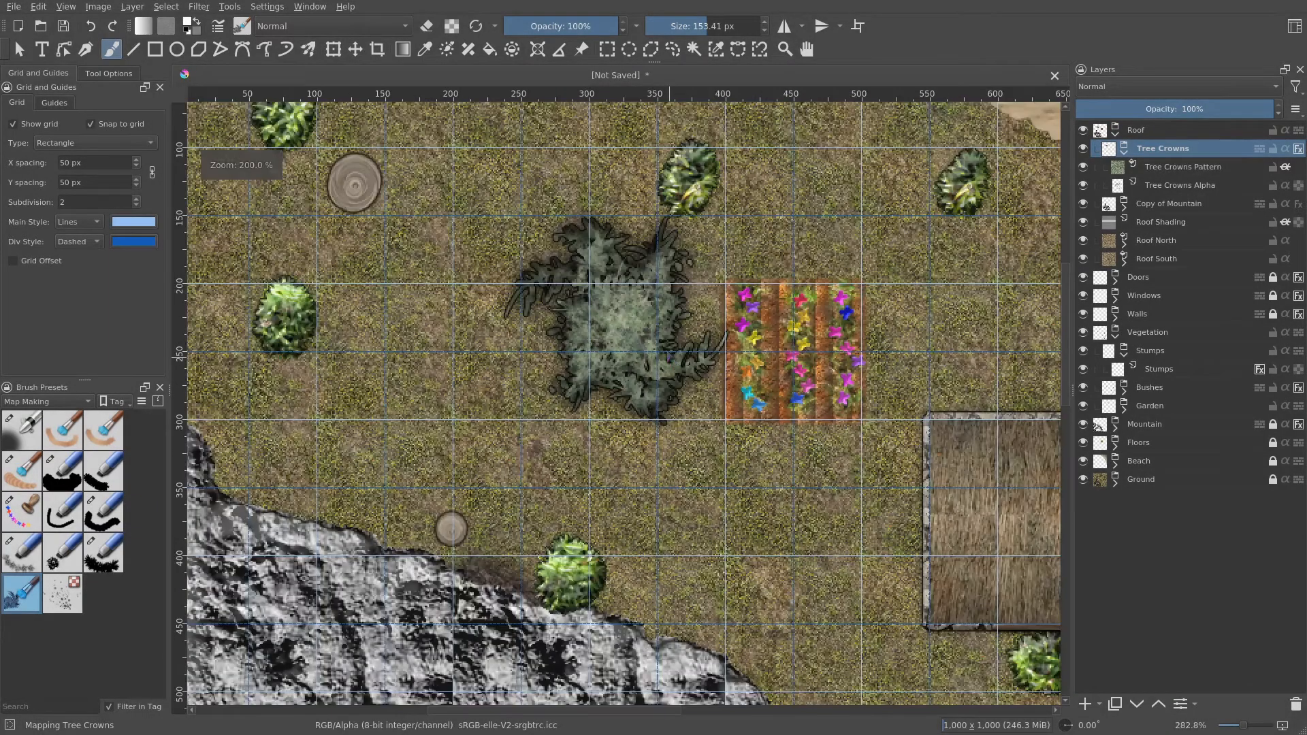
left_click_drag(669, 358, 777, 441)
scroll(776, 440, "up", 1)
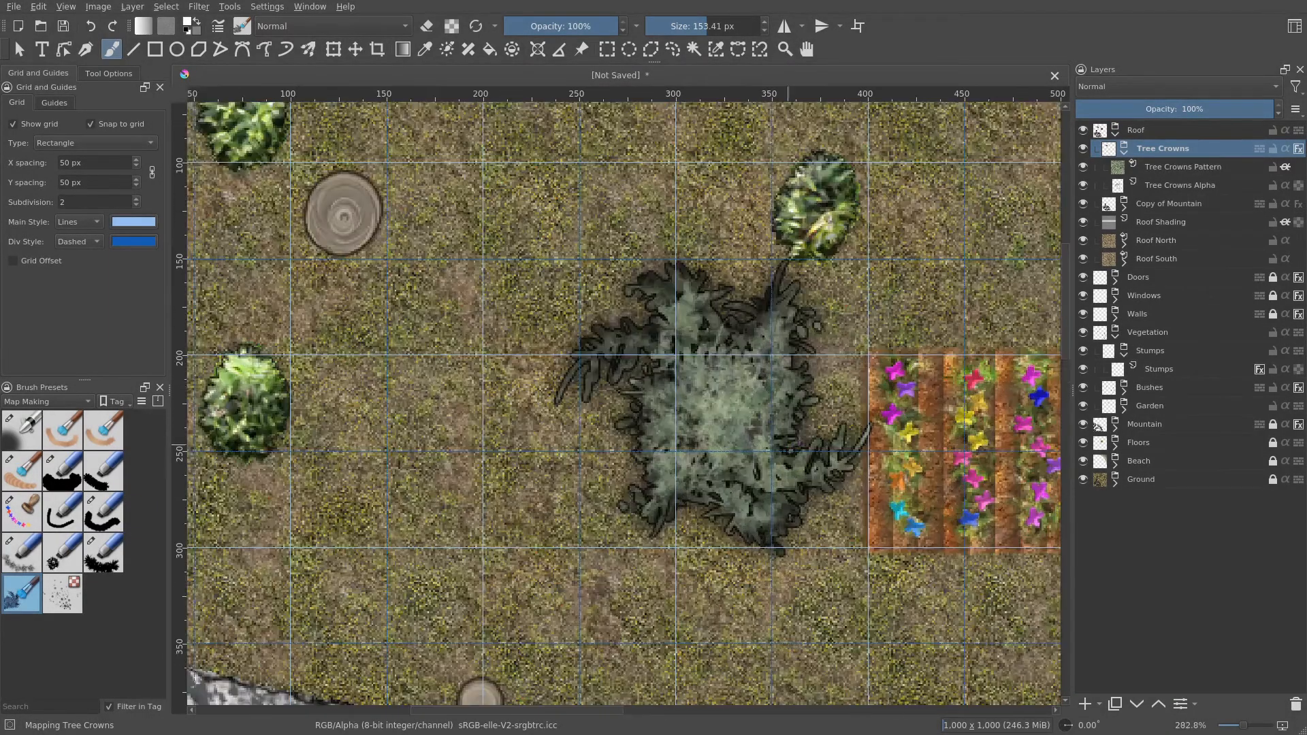
- Select the Tree Crowns Alpha layer and stamp more tree crowns in the upper-left part of the map
left_click(1190, 183)
scroll(795, 272, "down", 1)
left_click_drag(492, 233, 631, 347)
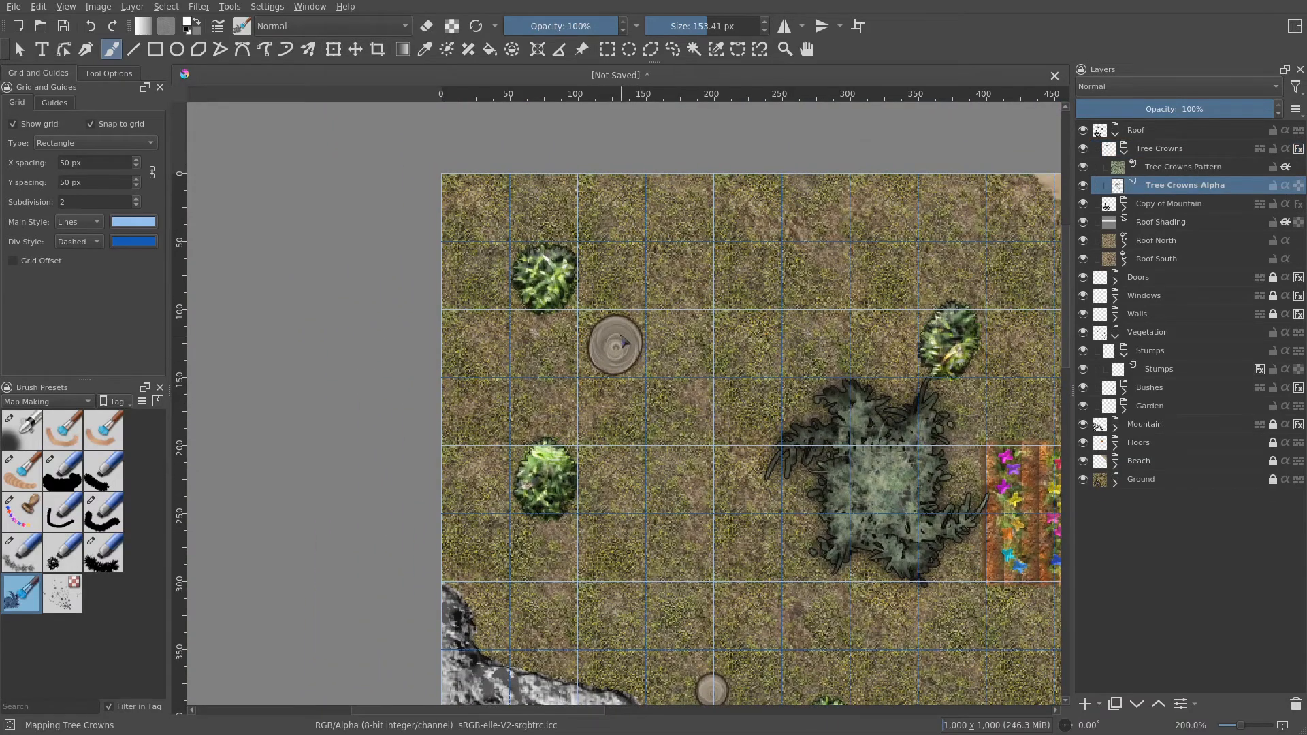
left_click(613, 356)
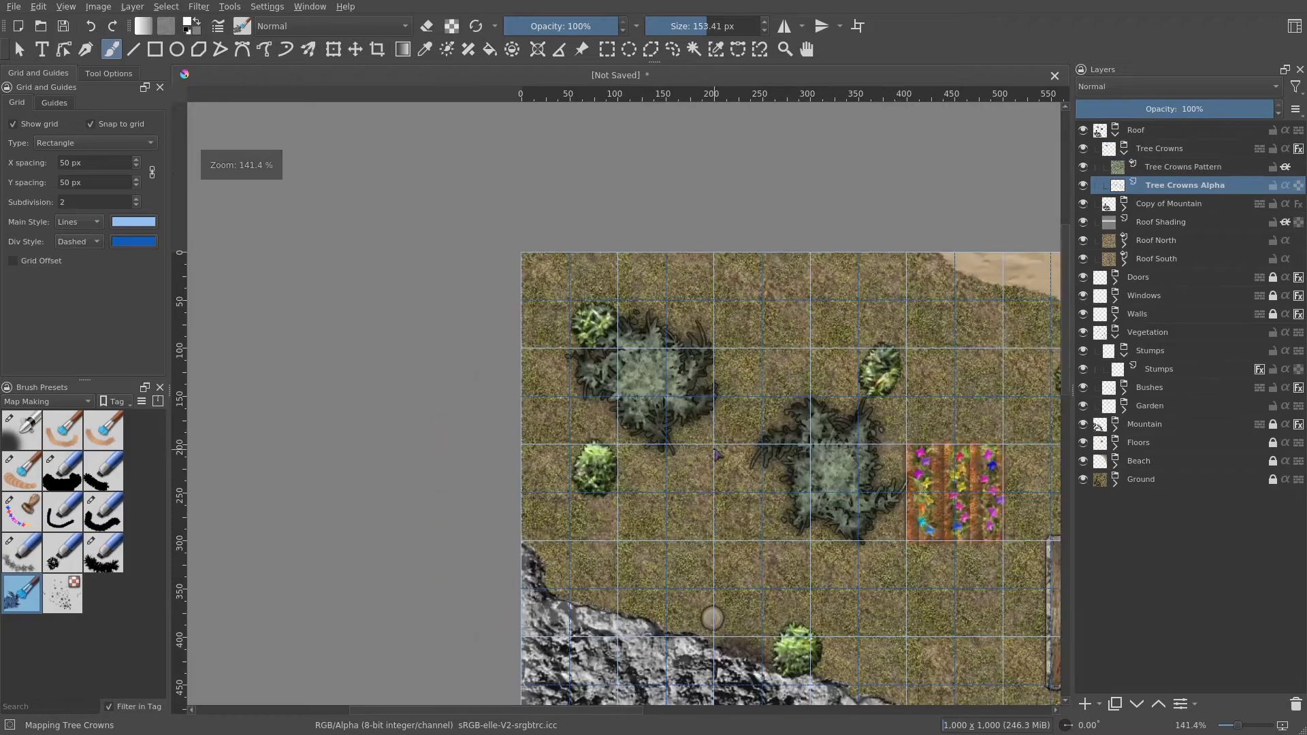
scroll(722, 426, "down", 1)
left_click_drag(722, 426, 637, 256)
left_click(636, 431)
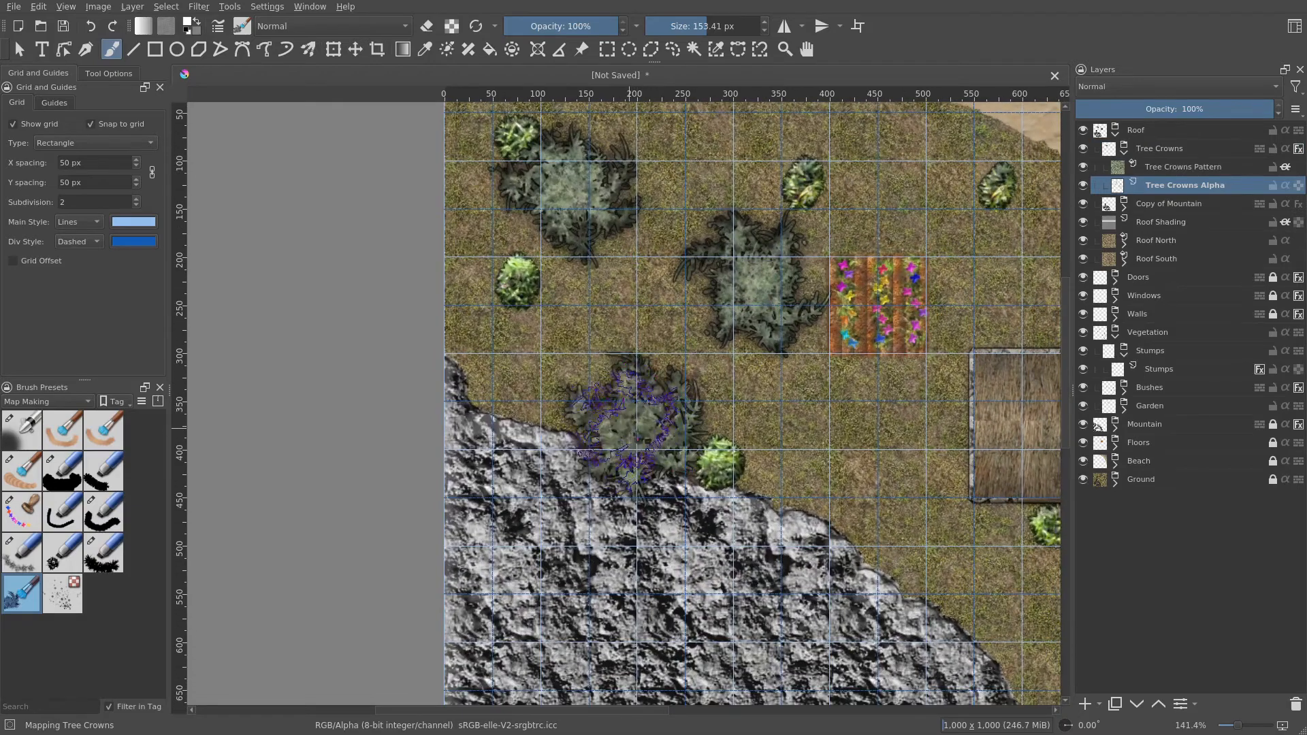
- Stamp two tree crowns on the grass beside the house
left_click_drag(911, 501, 471, 420)
left_click(755, 348)
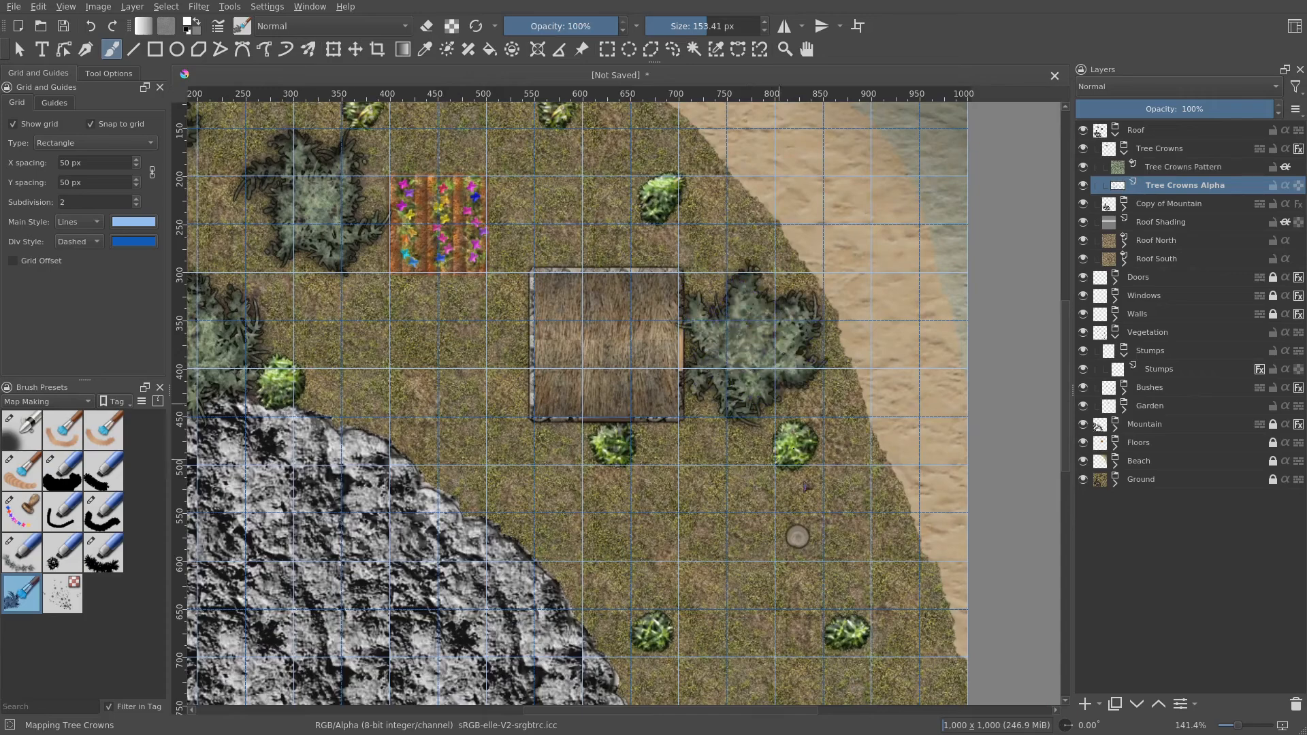
scroll(809, 486, "down", 3)
left_click(800, 349)
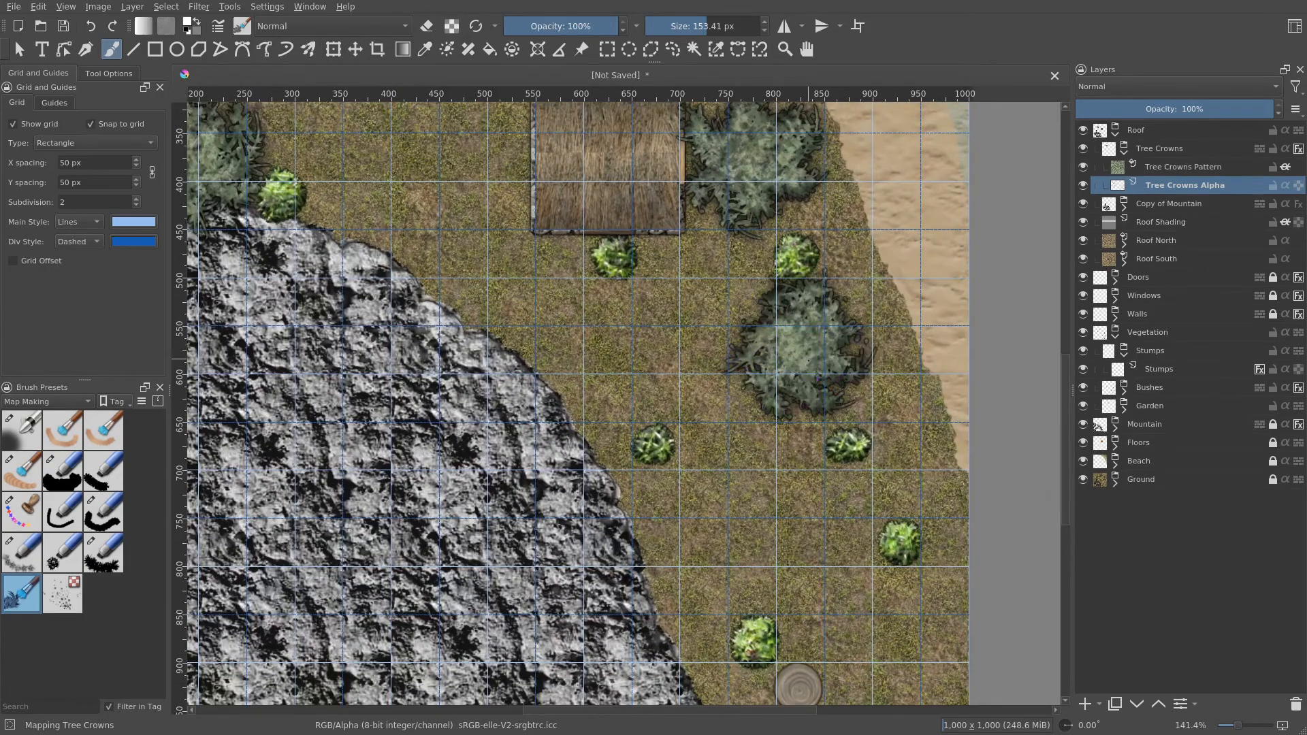
- Increase the brush size to 204.64 px and stamp a larger tree crown over the lower-right stump
scroll(813, 413, "down", 1)
scroll(813, 413, "down", 1)
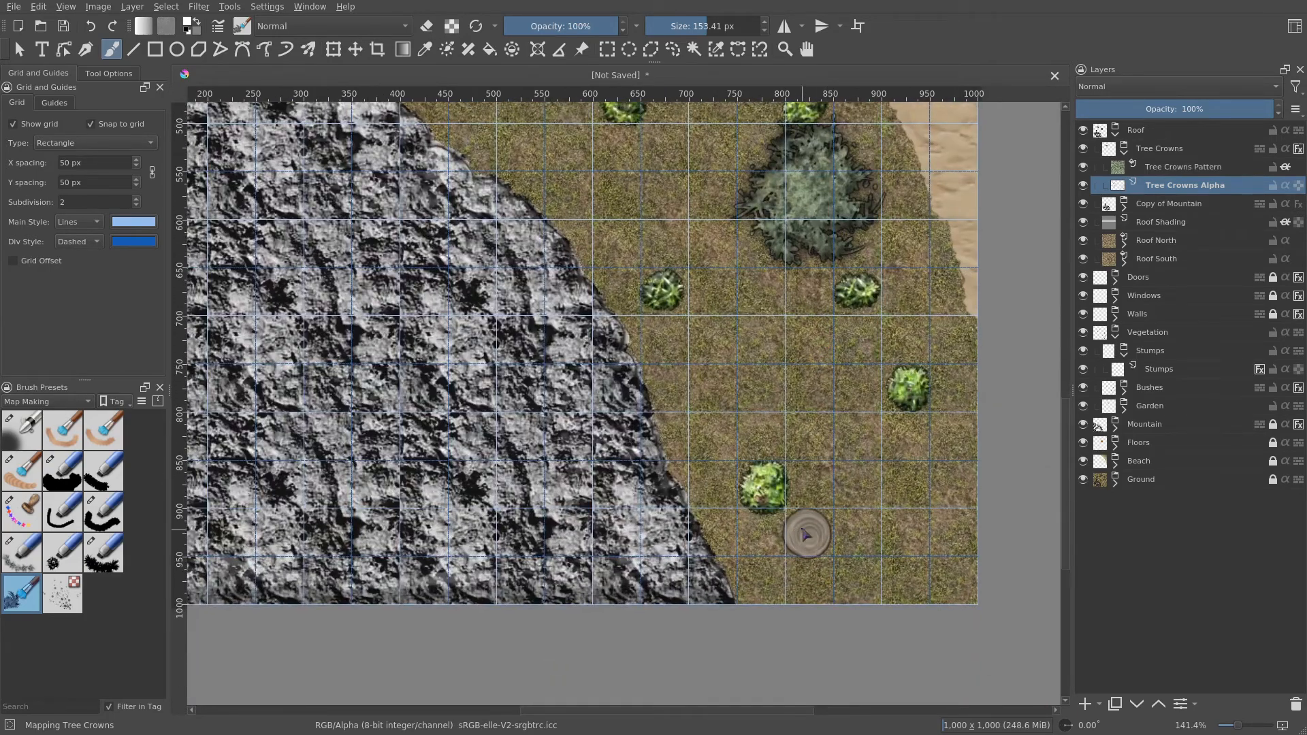
left_click_drag(713, 19, 721, 19)
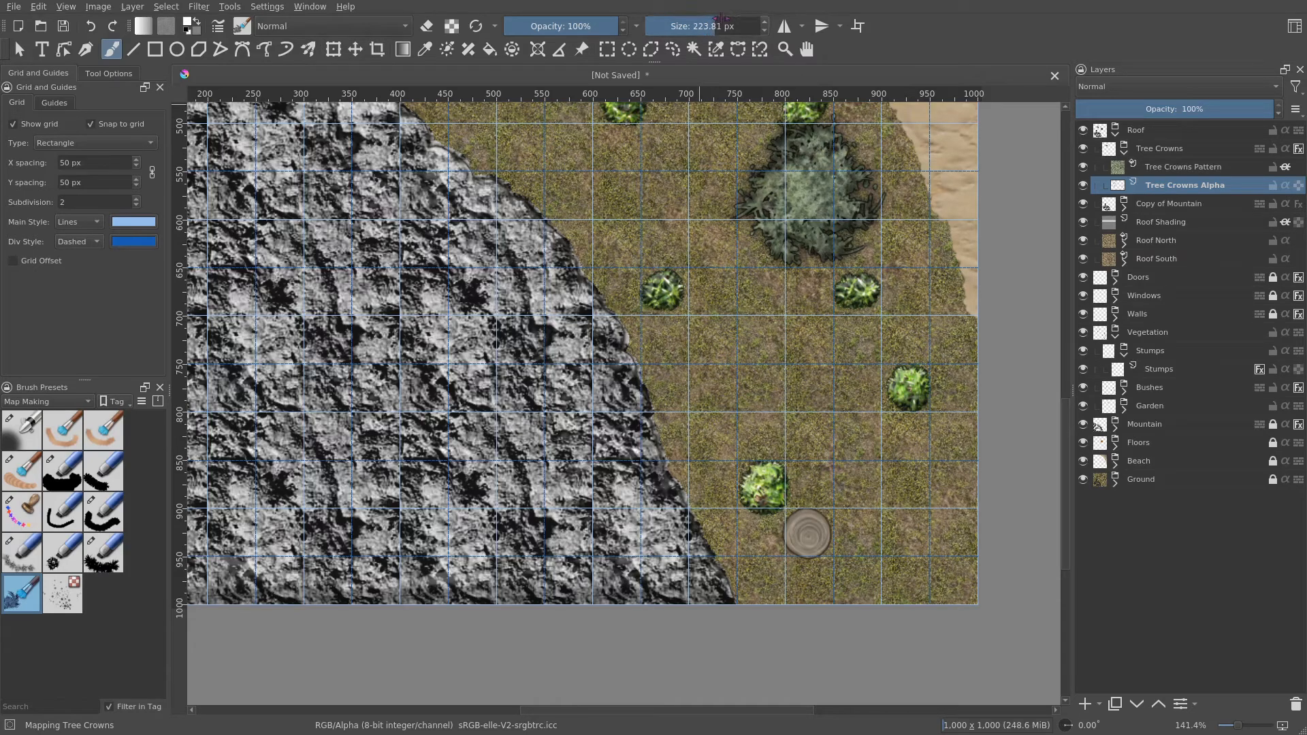
left_click(815, 530)
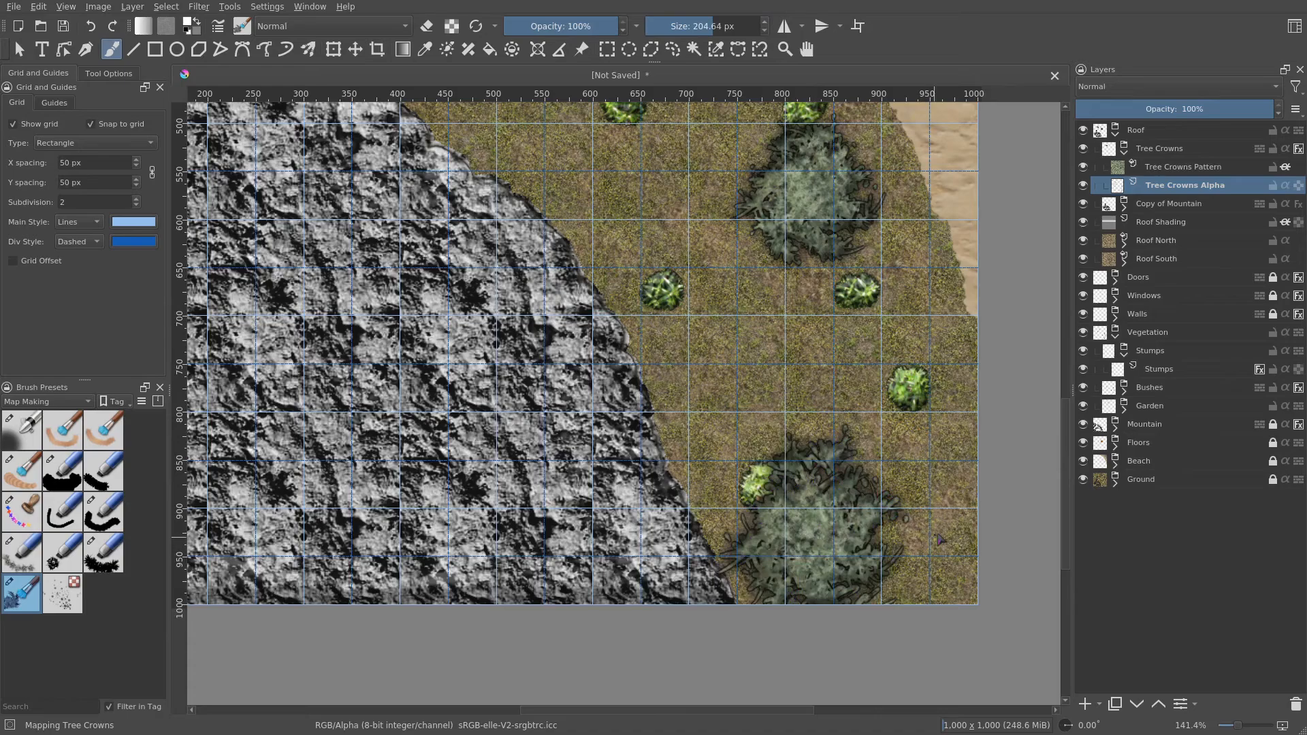
- Turn off the canvas grid display
scroll(937, 536, "down", 2)
left_click_drag(753, 360, 712, 434)
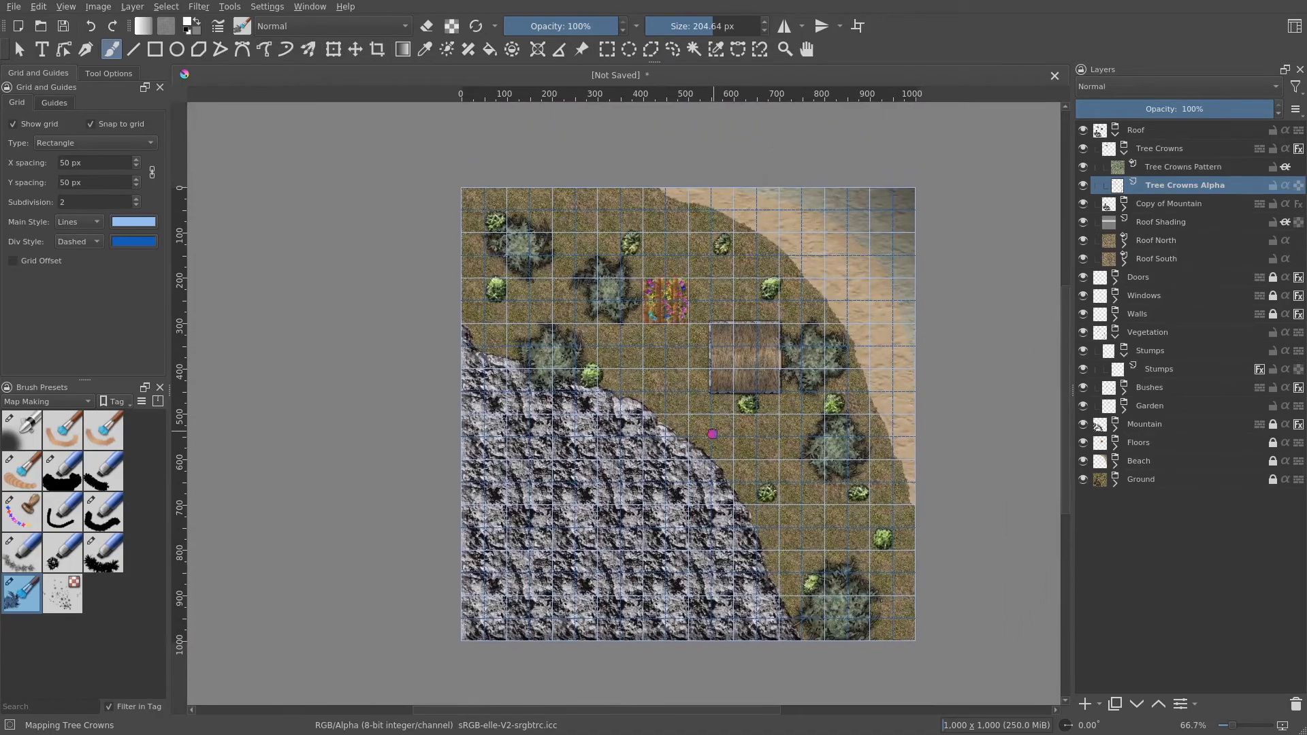
scroll(851, 483, "up", 4)
scroll(850, 484, "down", 2)
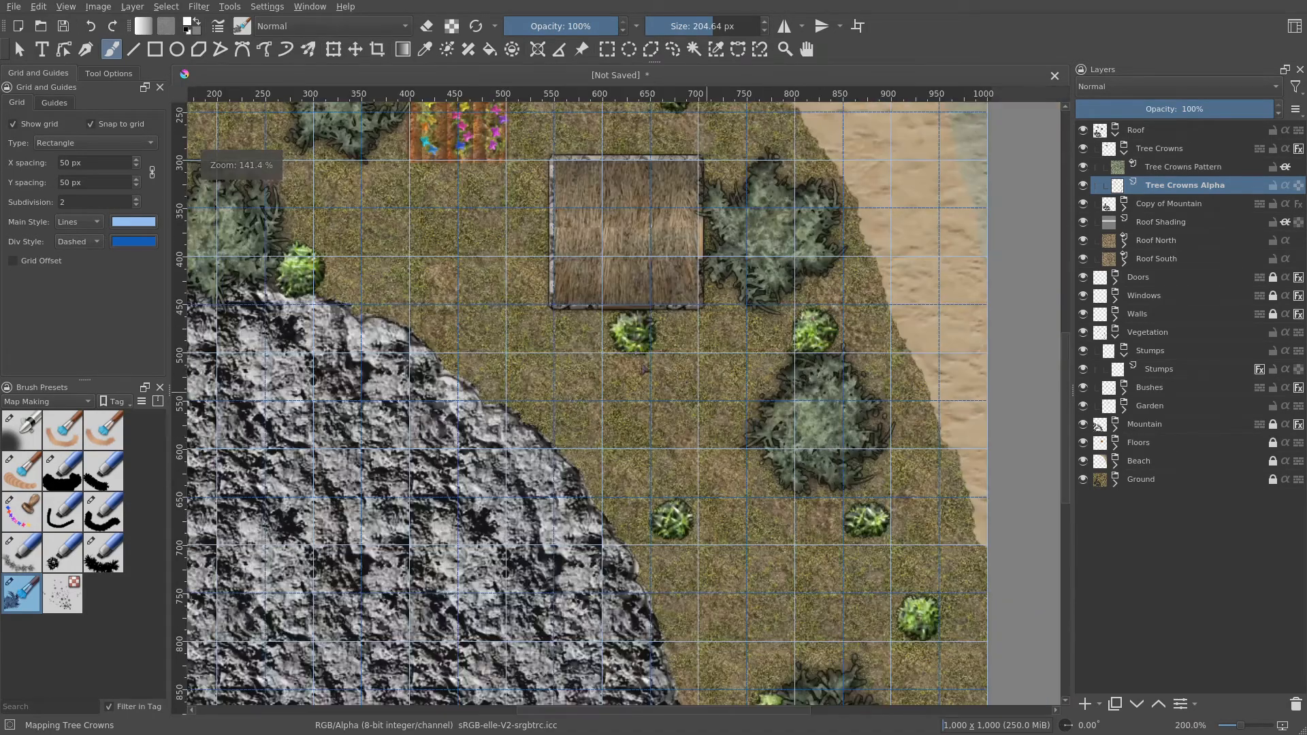
left_click_drag(517, 325, 786, 477)
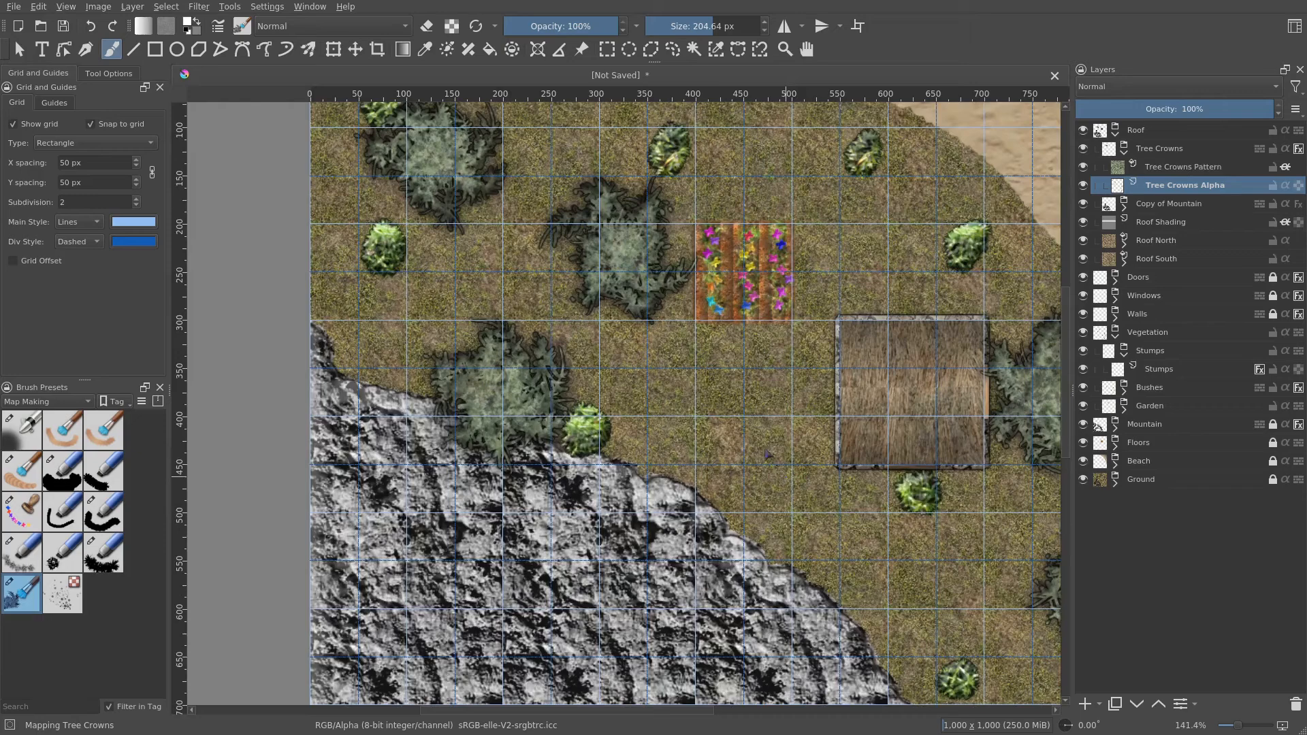
left_click(38, 125)
- Hide the Roof group
left_click_drag(853, 367, 616, 216)
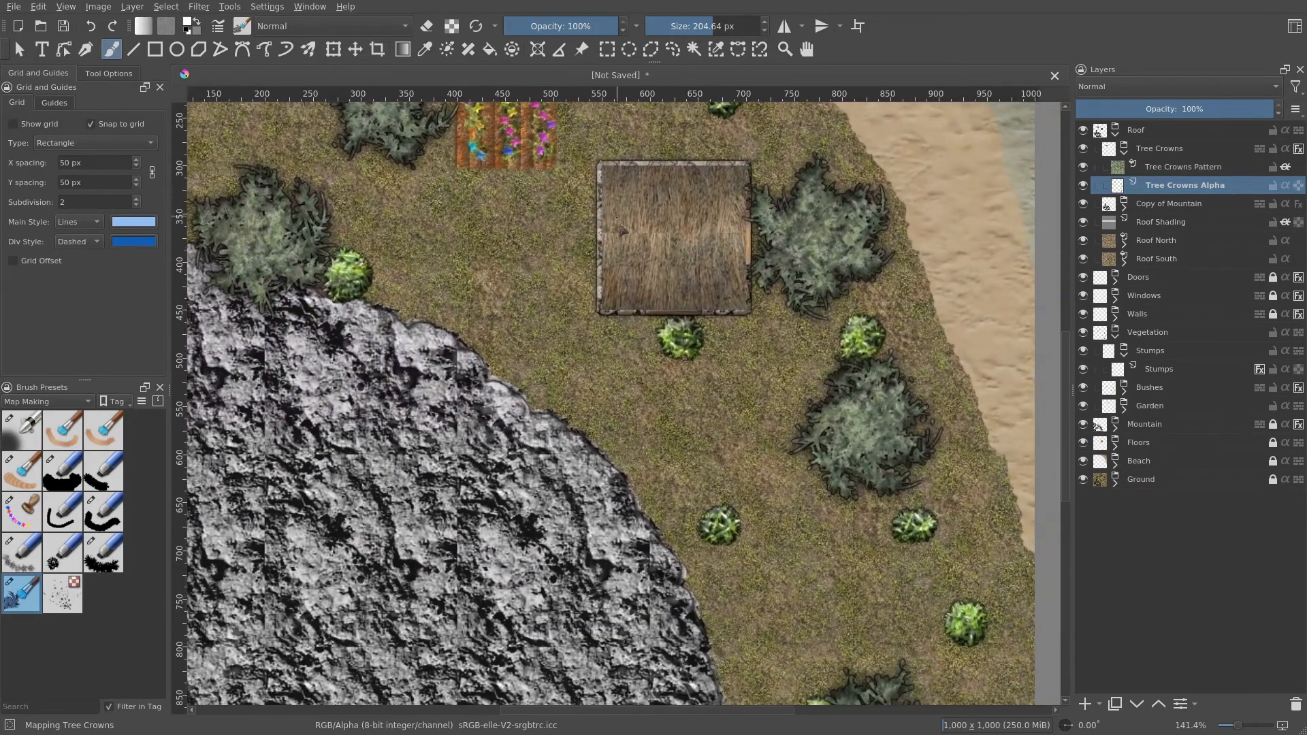
left_click_drag(706, 491, 722, 337)
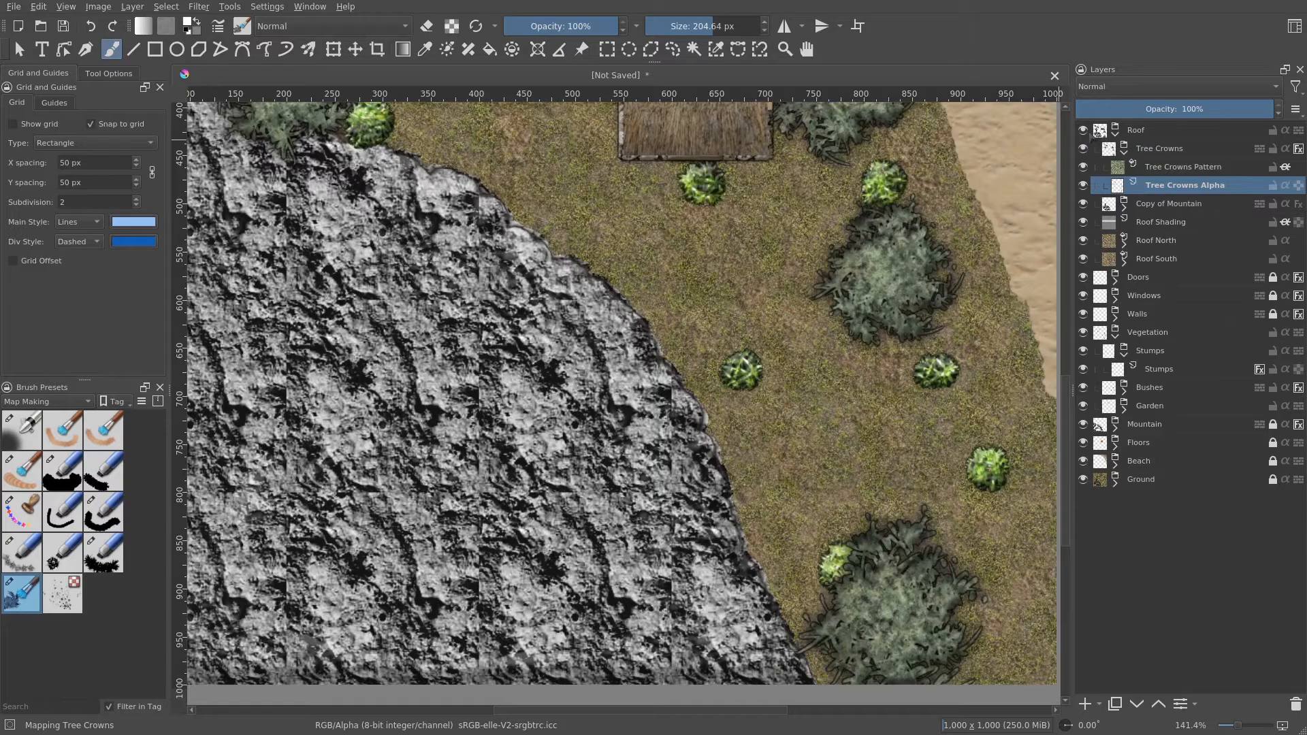
left_click(1083, 130)
scroll(896, 260, "down", 2)
left_click_drag(887, 266, 860, 424)
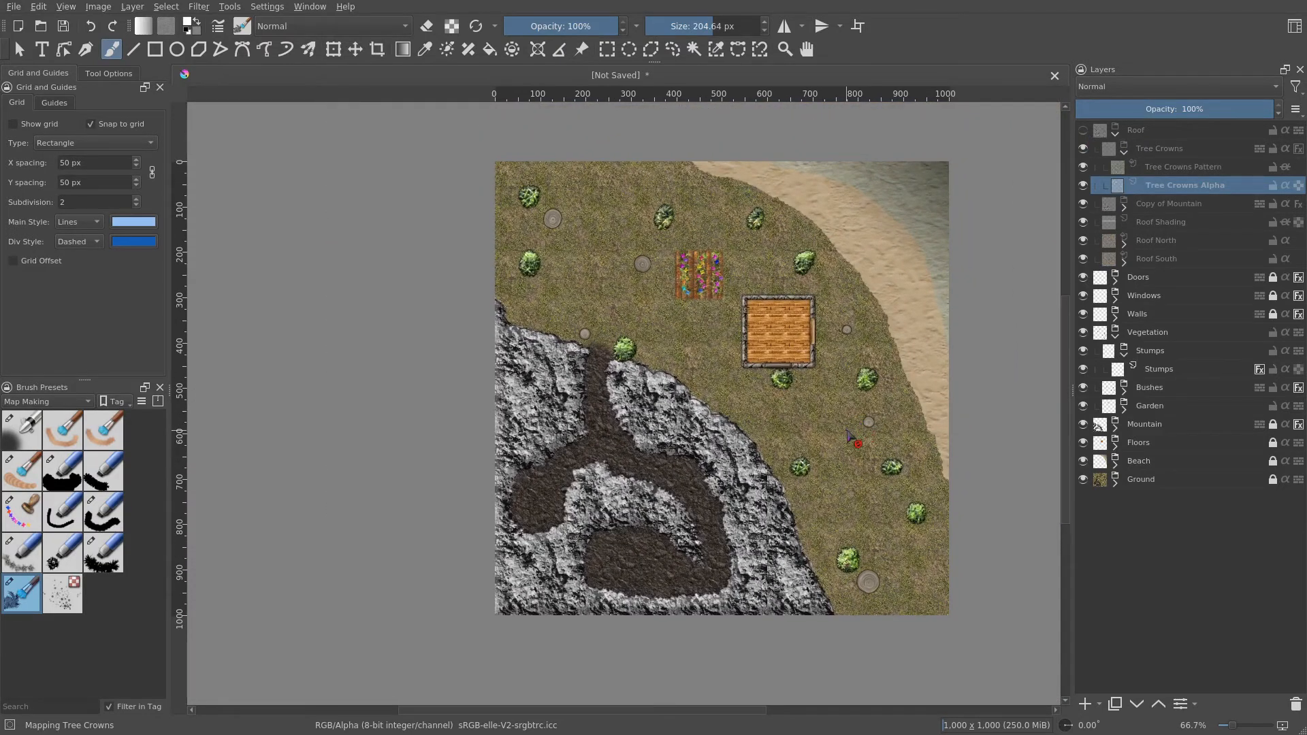
- Inspect the map without the roof group at different zoom levels
scroll(851, 436, "up", 1)
left_click_drag(832, 428, 844, 494)
scroll(833, 413, "up", 1)
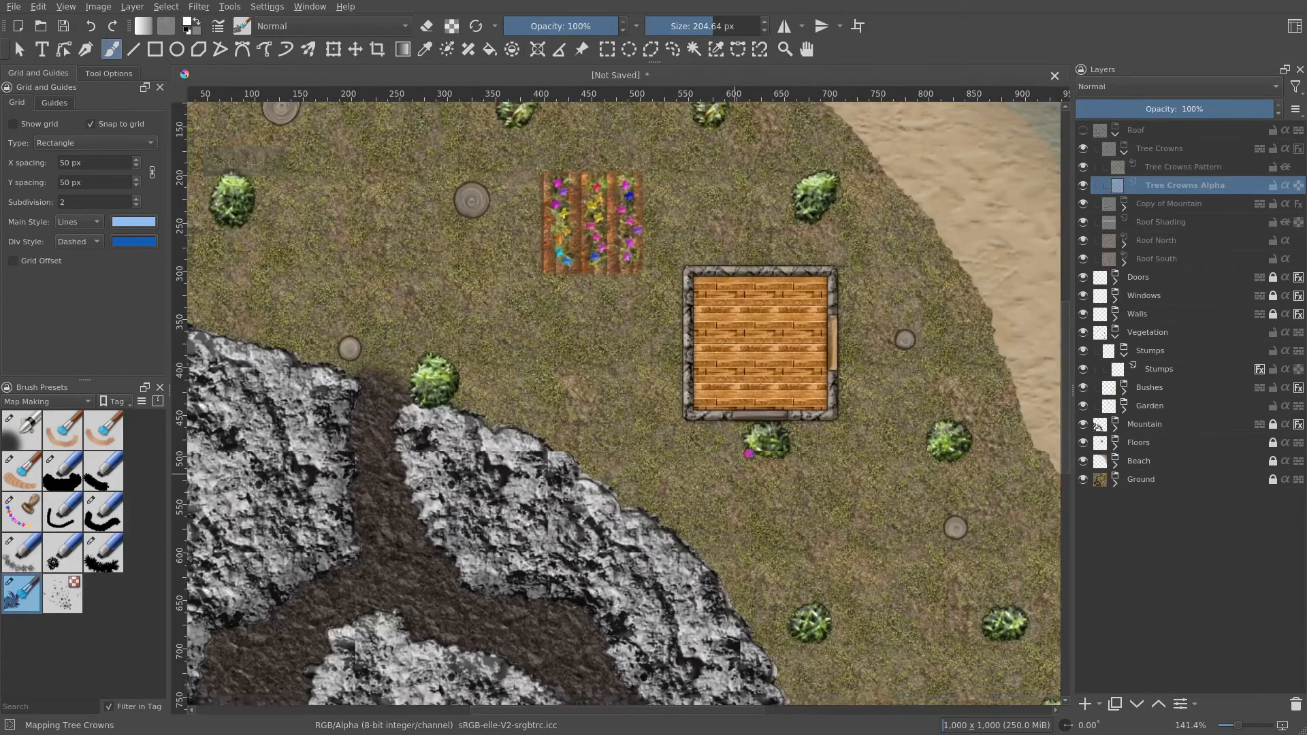
left_click_drag(735, 470, 812, 204)
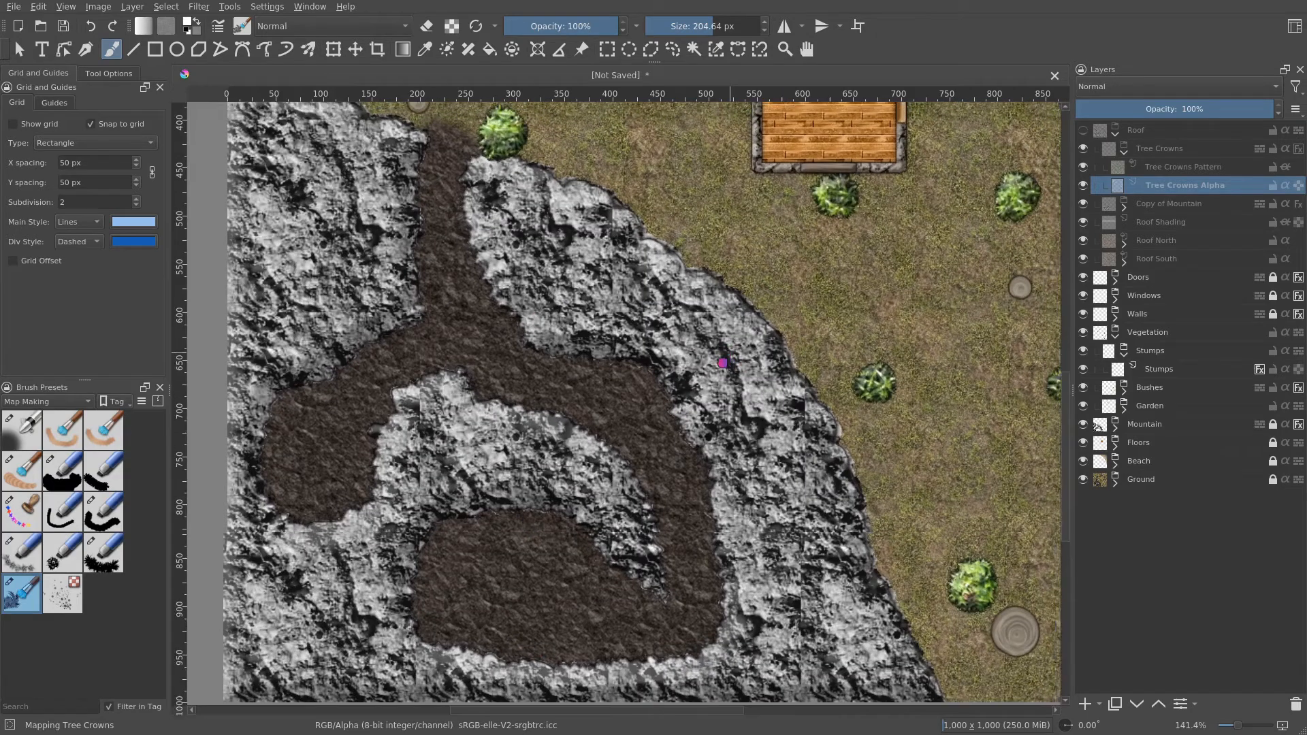
left_click_drag(717, 365, 604, 549)
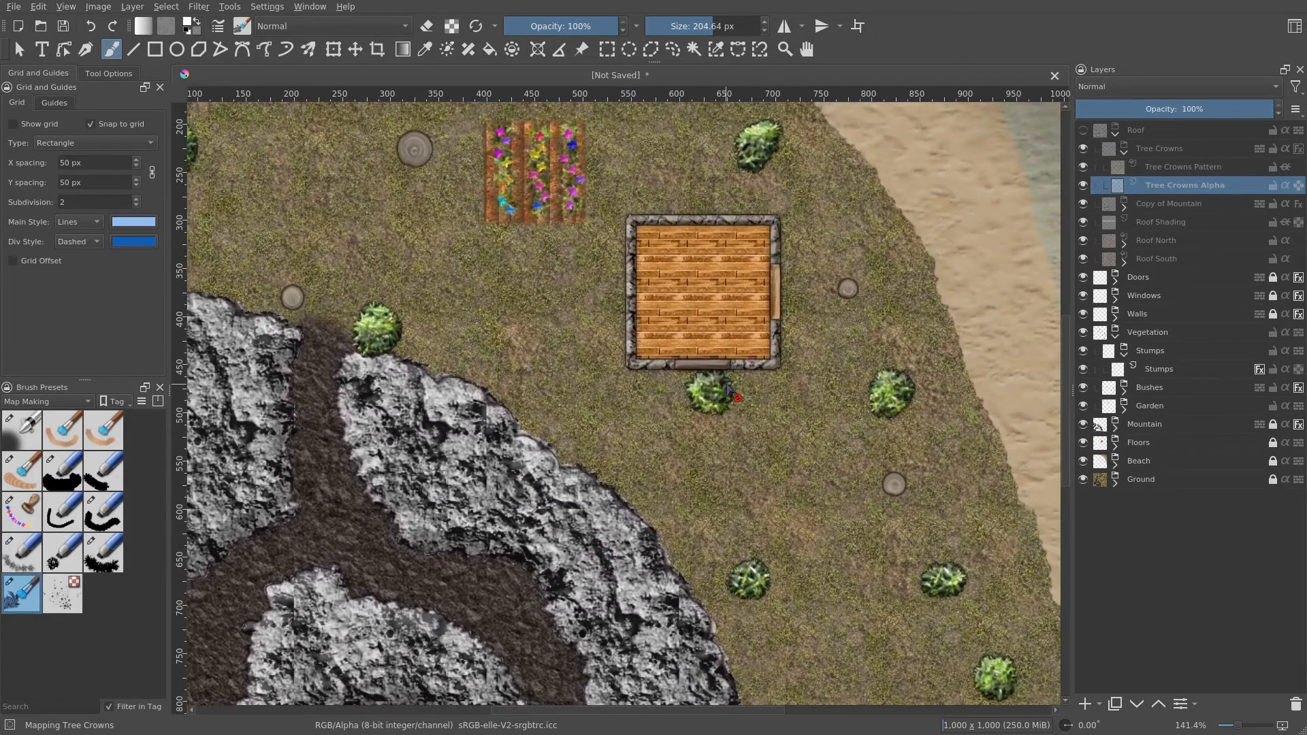
left_click_drag(719, 355, 735, 455)
scroll(733, 448, "down", 1)
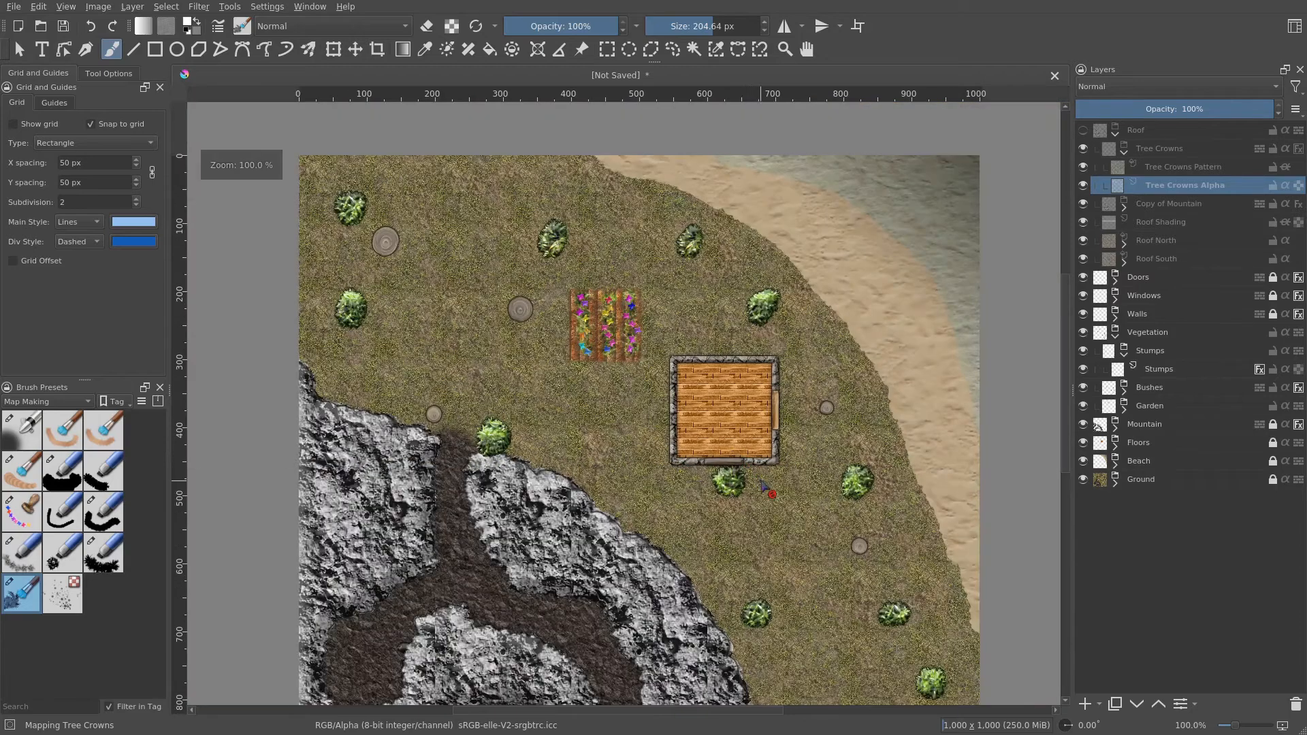
scroll(764, 485, "up", 1)
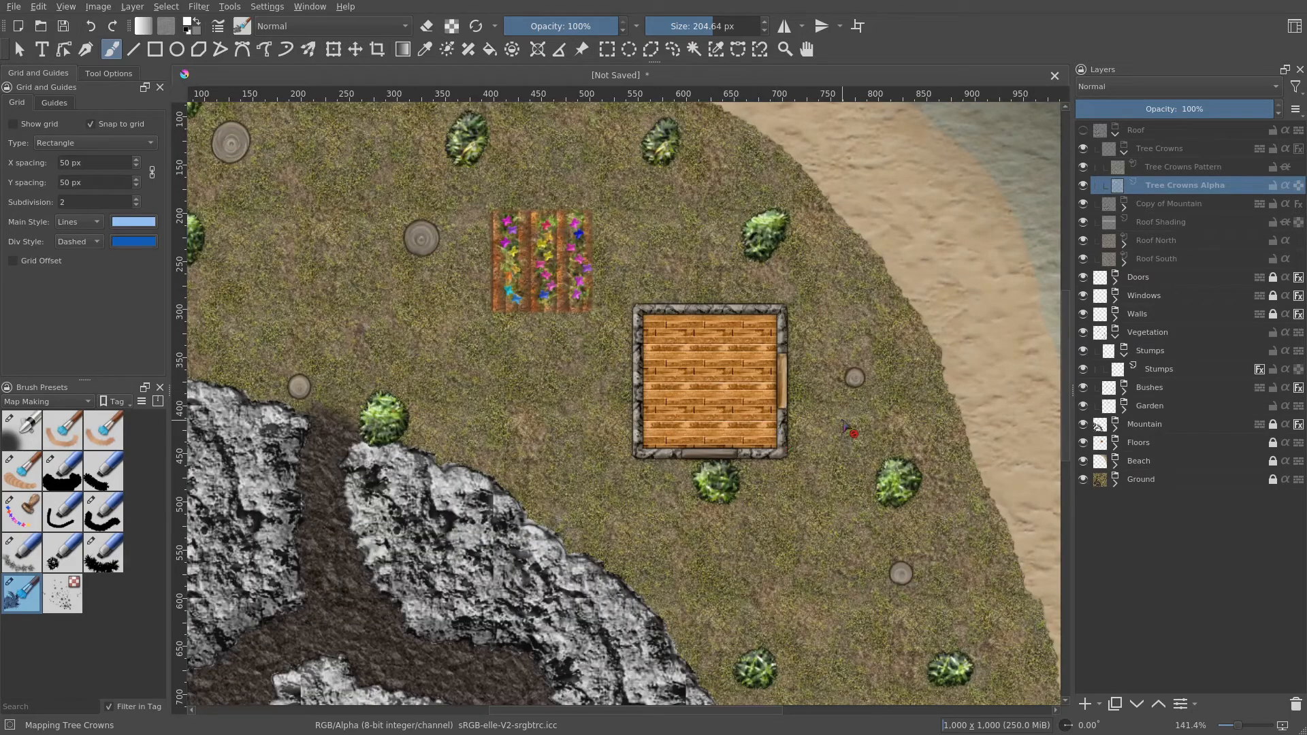
left_click_drag(840, 458, 808, 379)
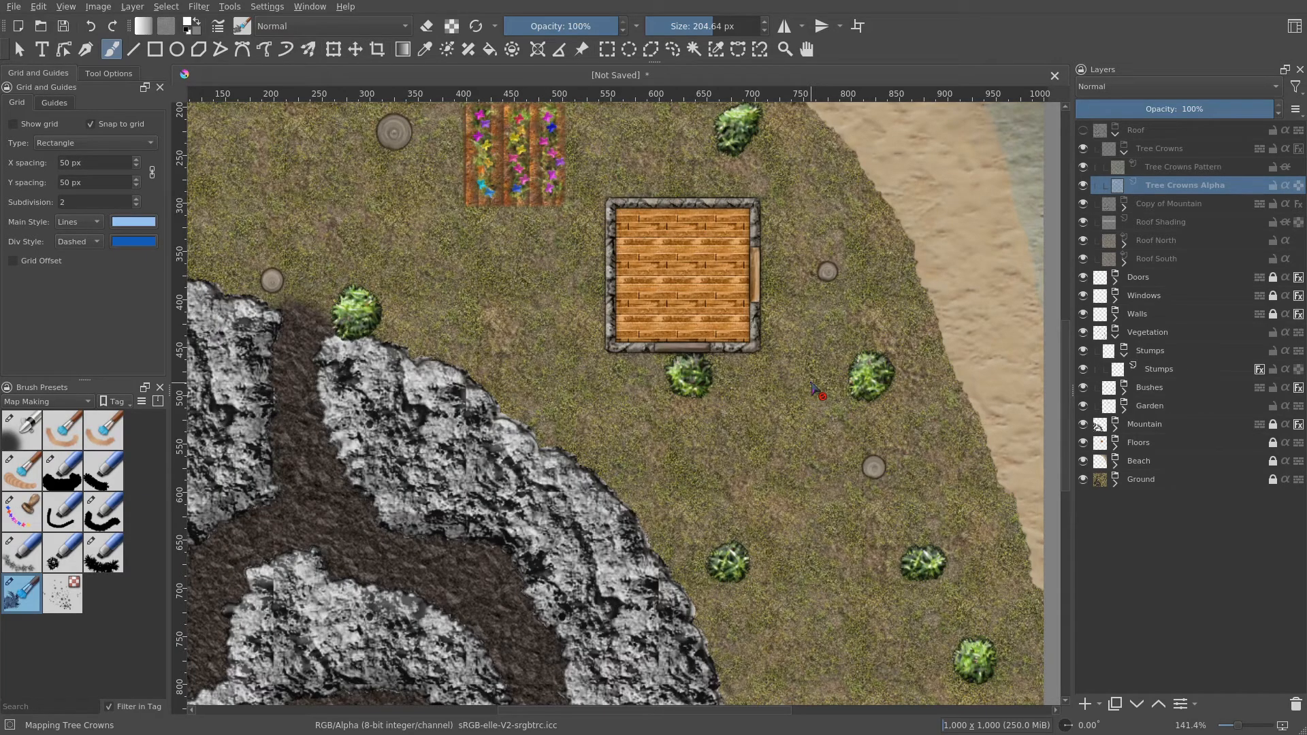
left_click_drag(793, 467, 796, 411)
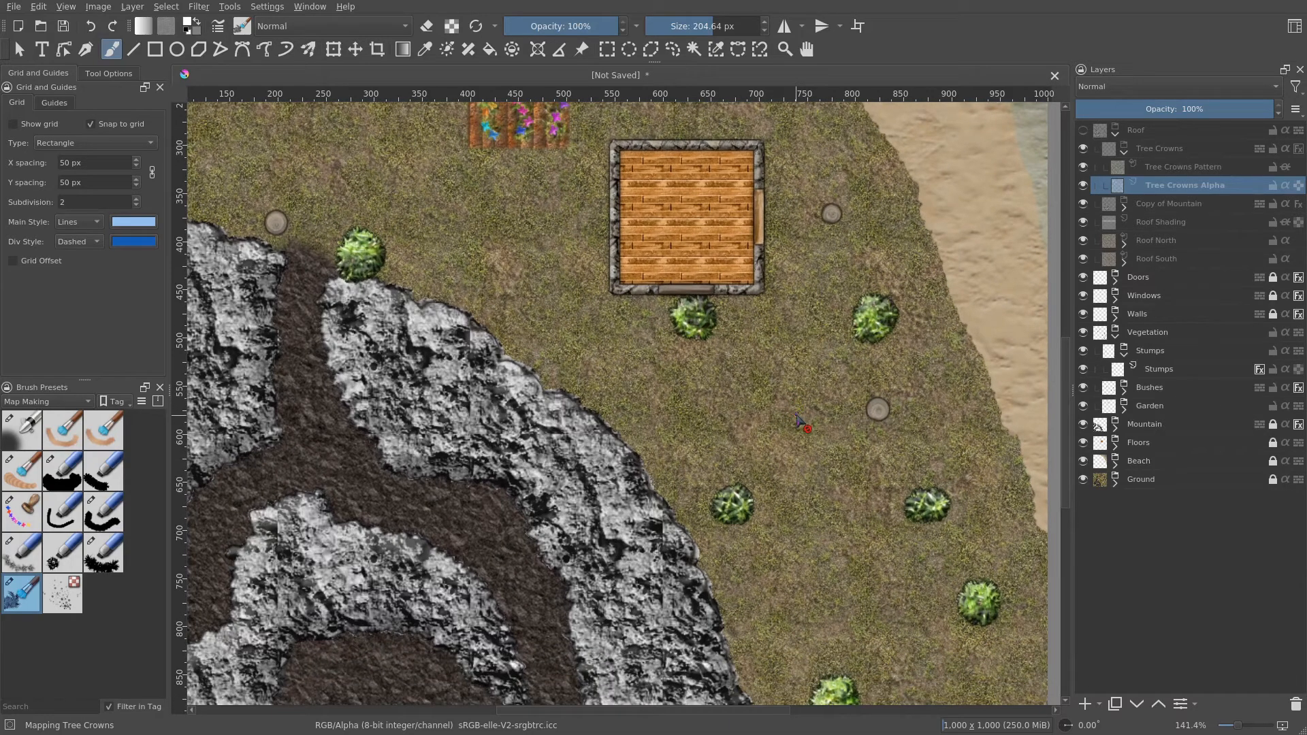
left_click_drag(801, 423, 859, 545)
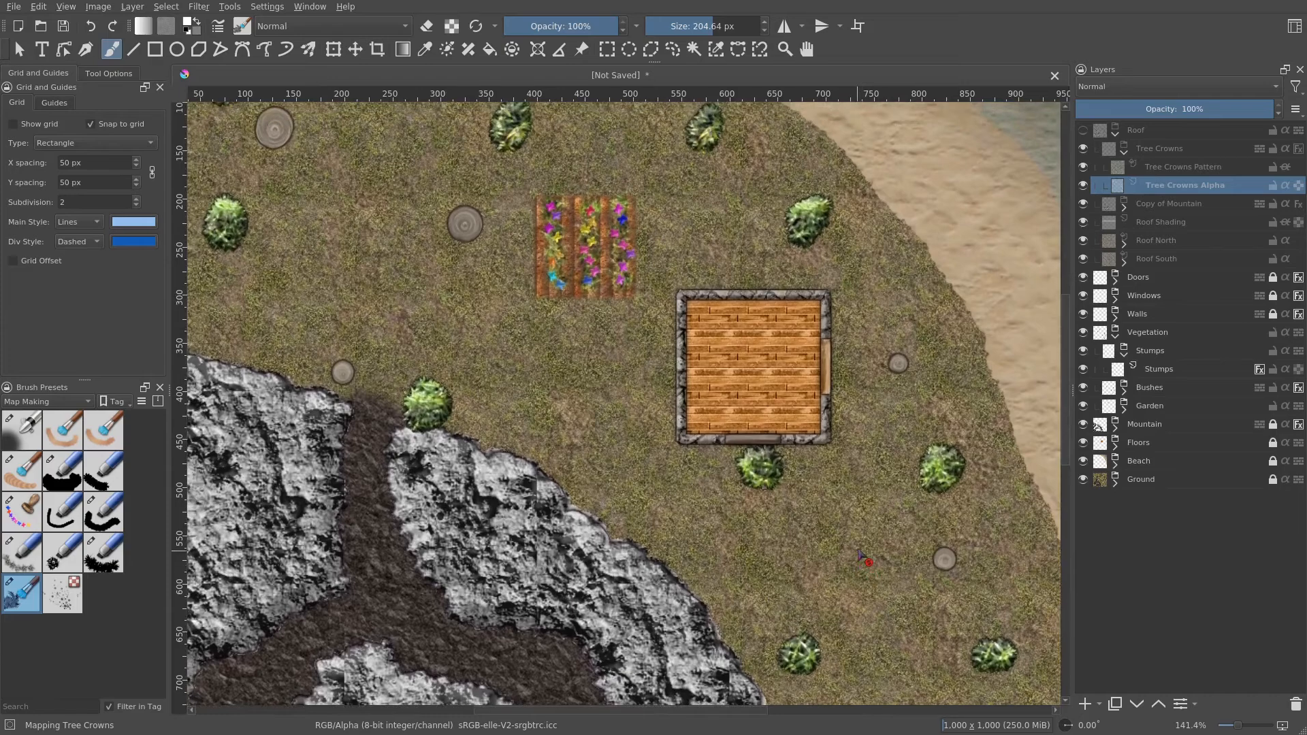
scroll(859, 545, "up", 2)
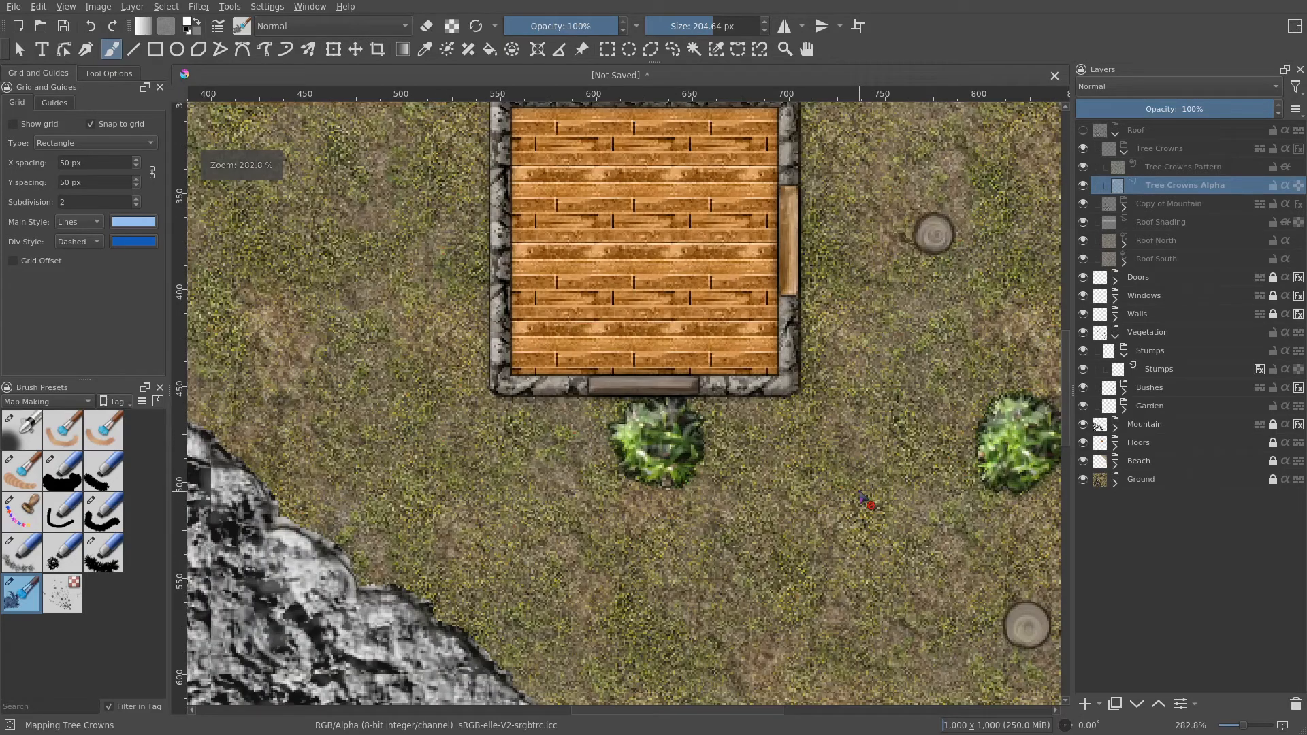
left_click_drag(838, 410, 875, 521)
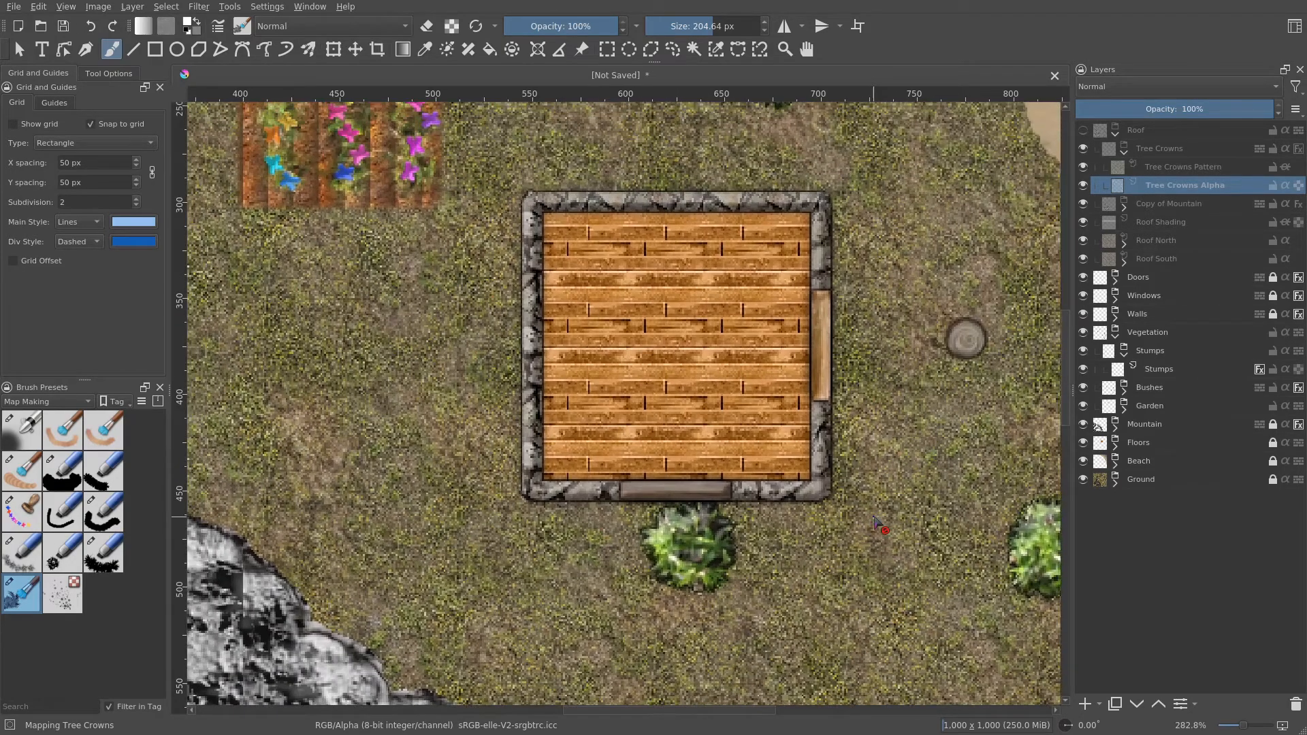
scroll(879, 524, "down", 3)
scroll(828, 444, "up", 2)
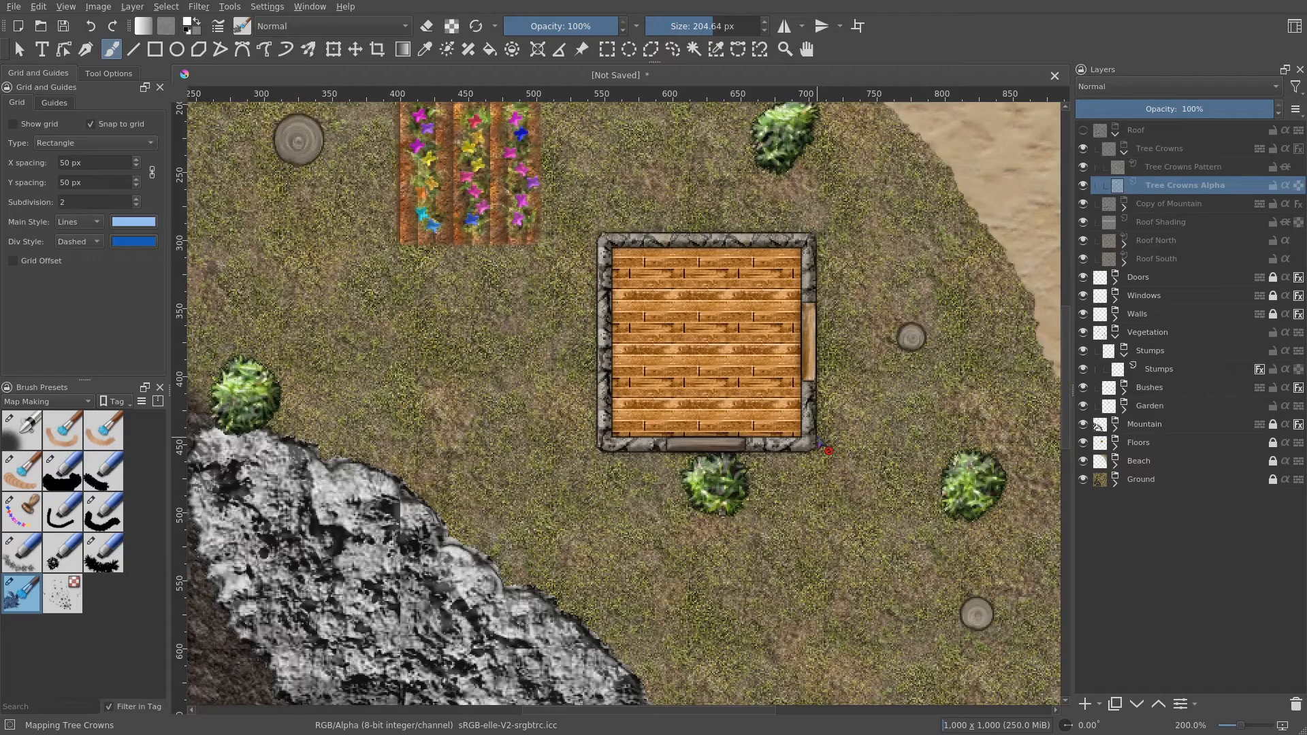
scroll(821, 443, "down", 1)
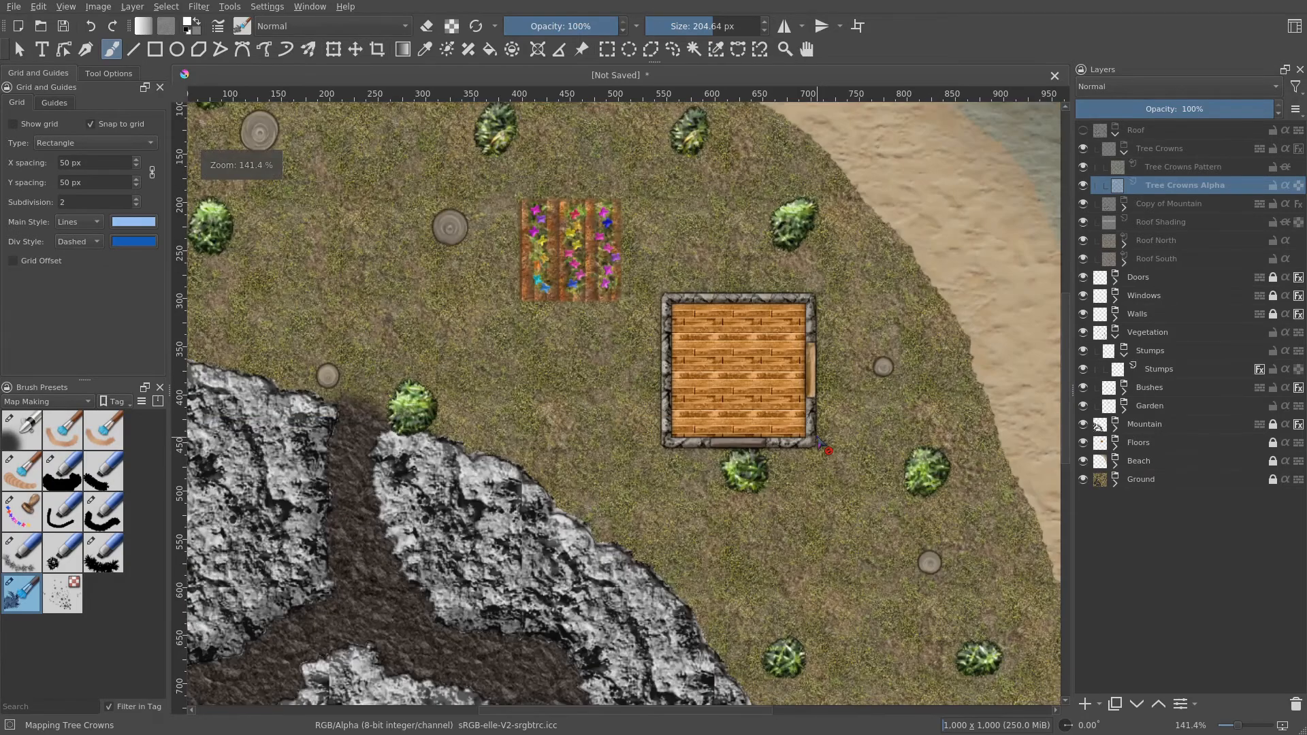
scroll(821, 444, "up", 1)
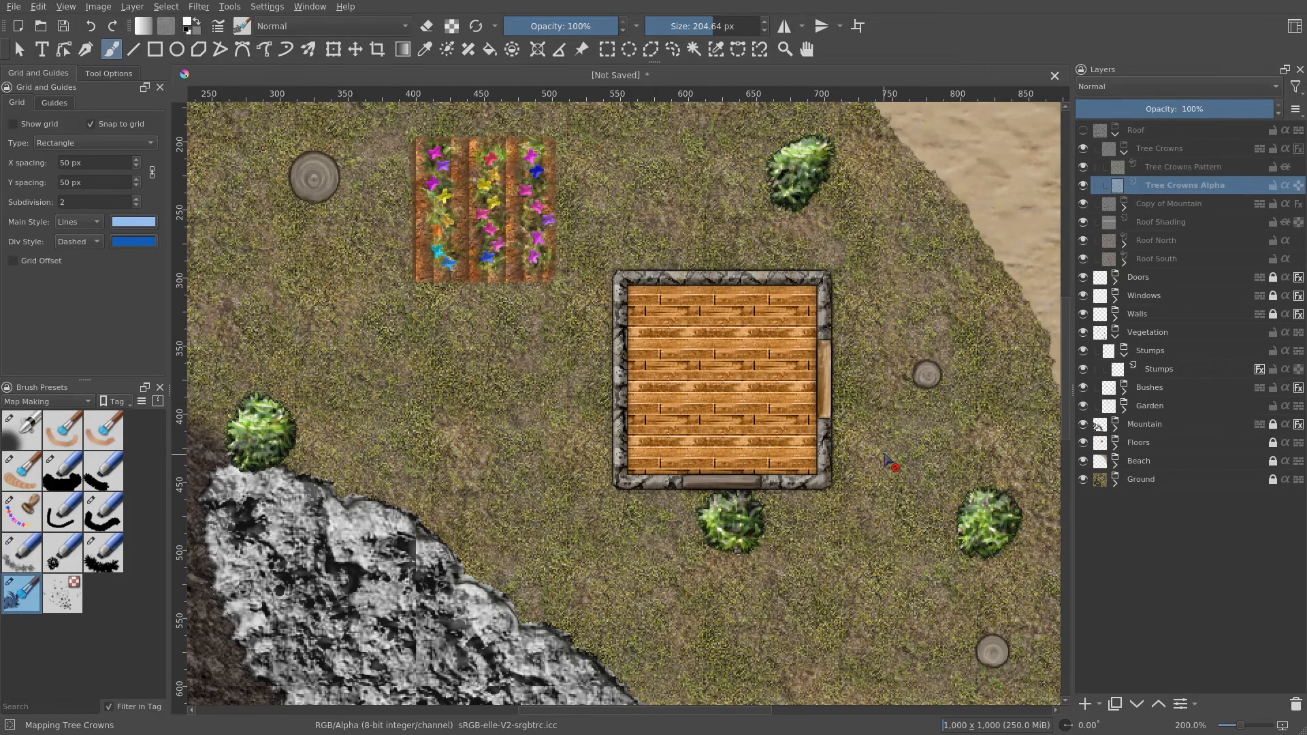
scroll(885, 455, "down", 1)
left_click_drag(868, 522, 779, 299)
scroll(822, 377, "down", 1)
left_click_drag(823, 430, 767, 437)
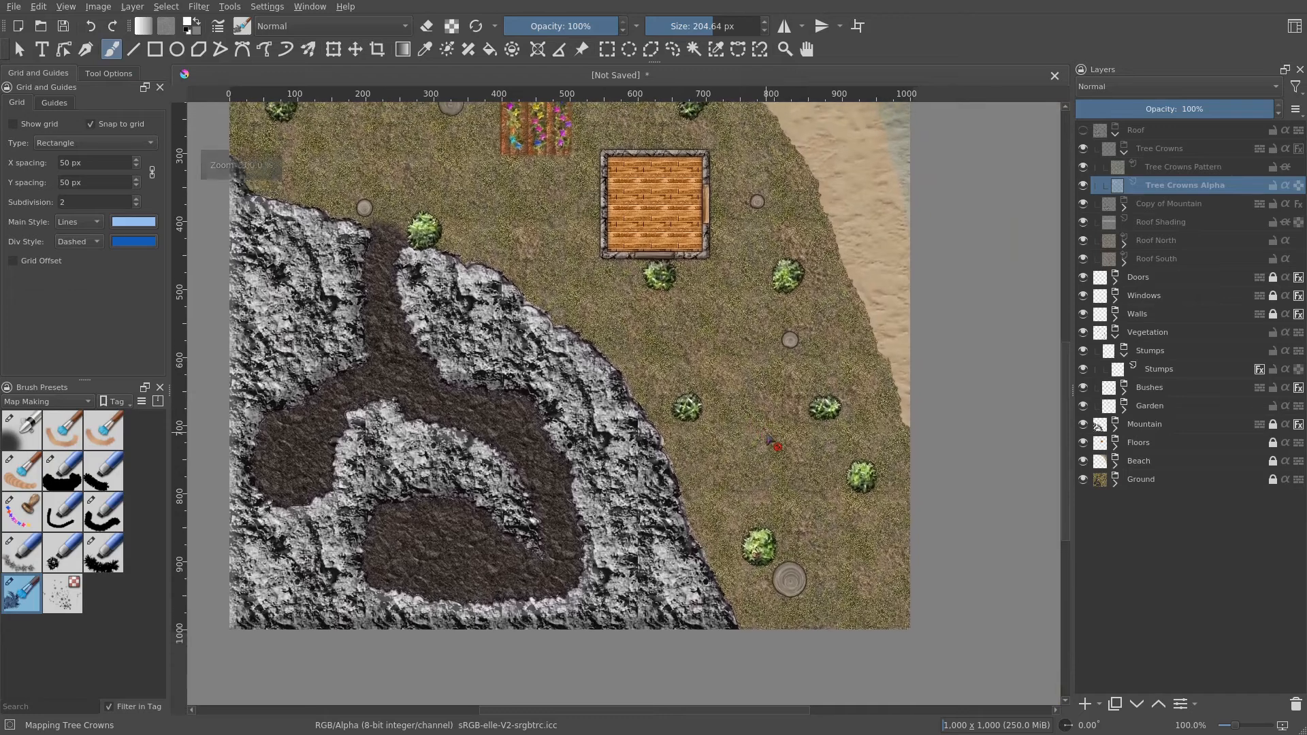
- Collapse the Roof group, open the Ground group, and add a new paint layer between Garden and Cave Ground
left_click(1116, 134)
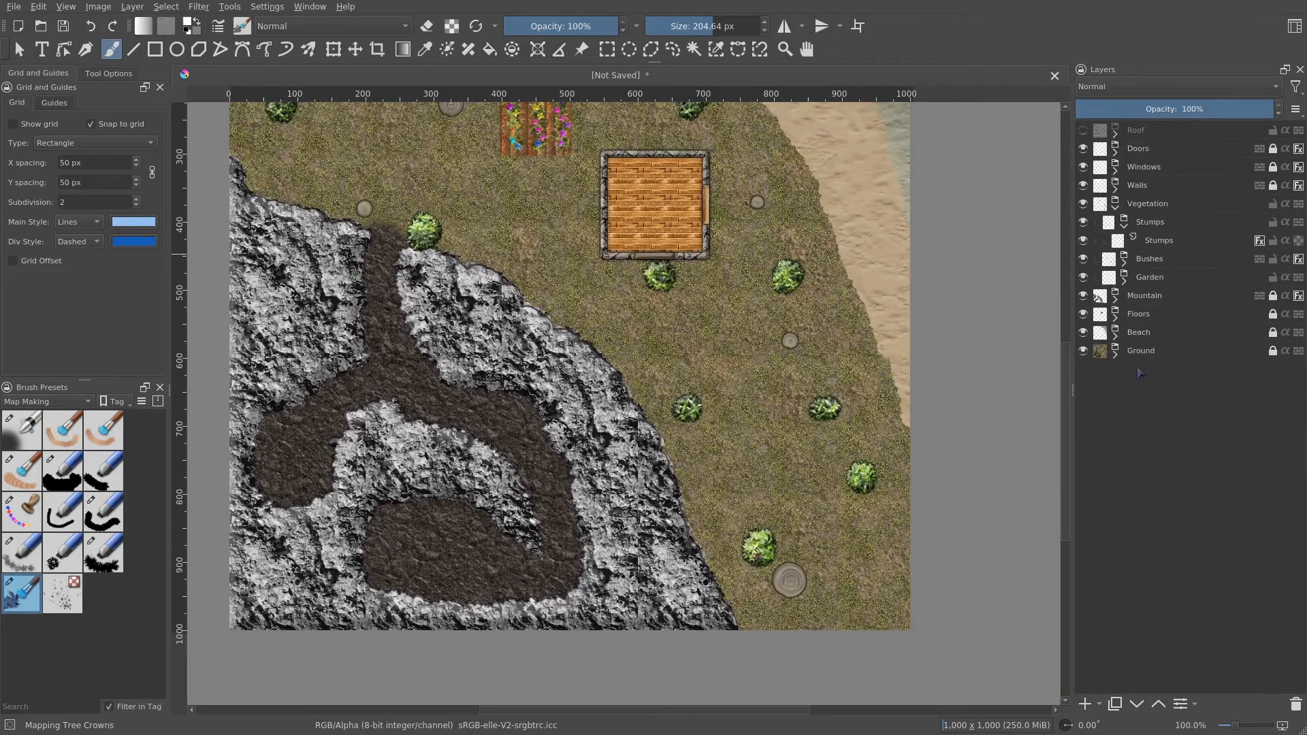
left_click(1116, 355)
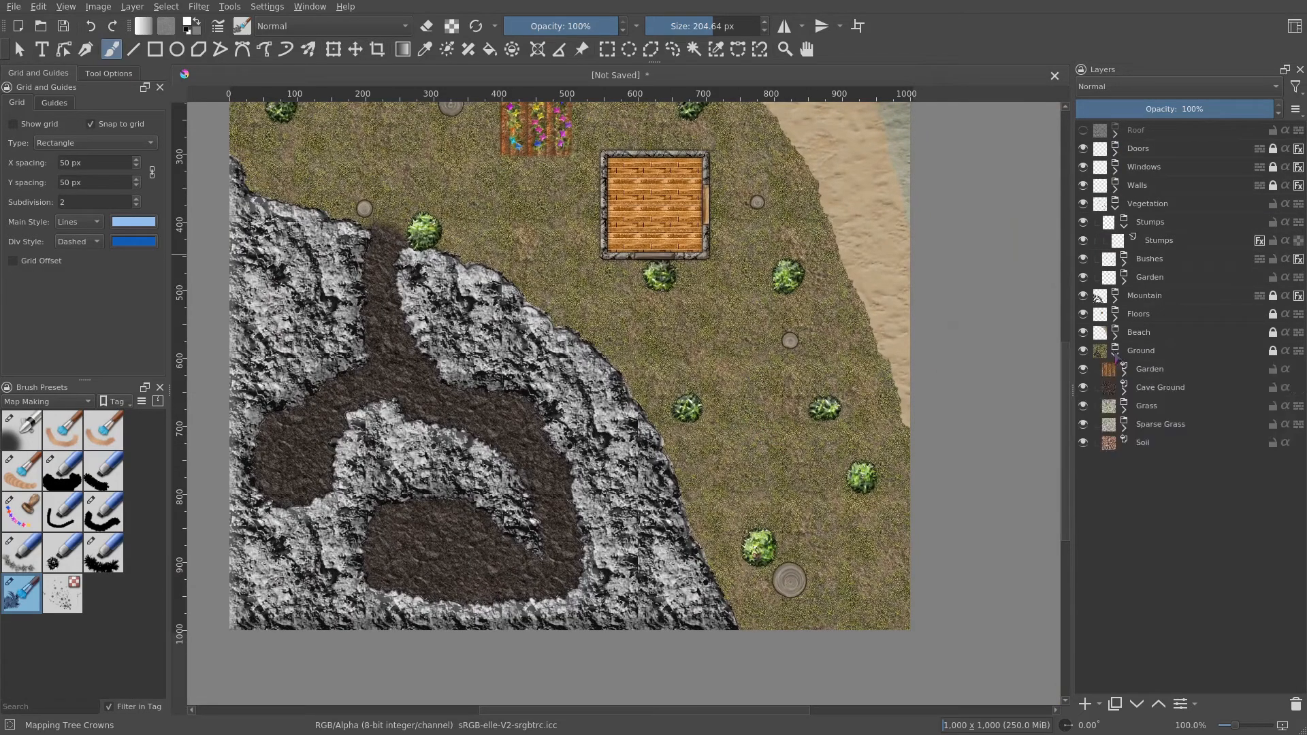
left_click(1166, 390)
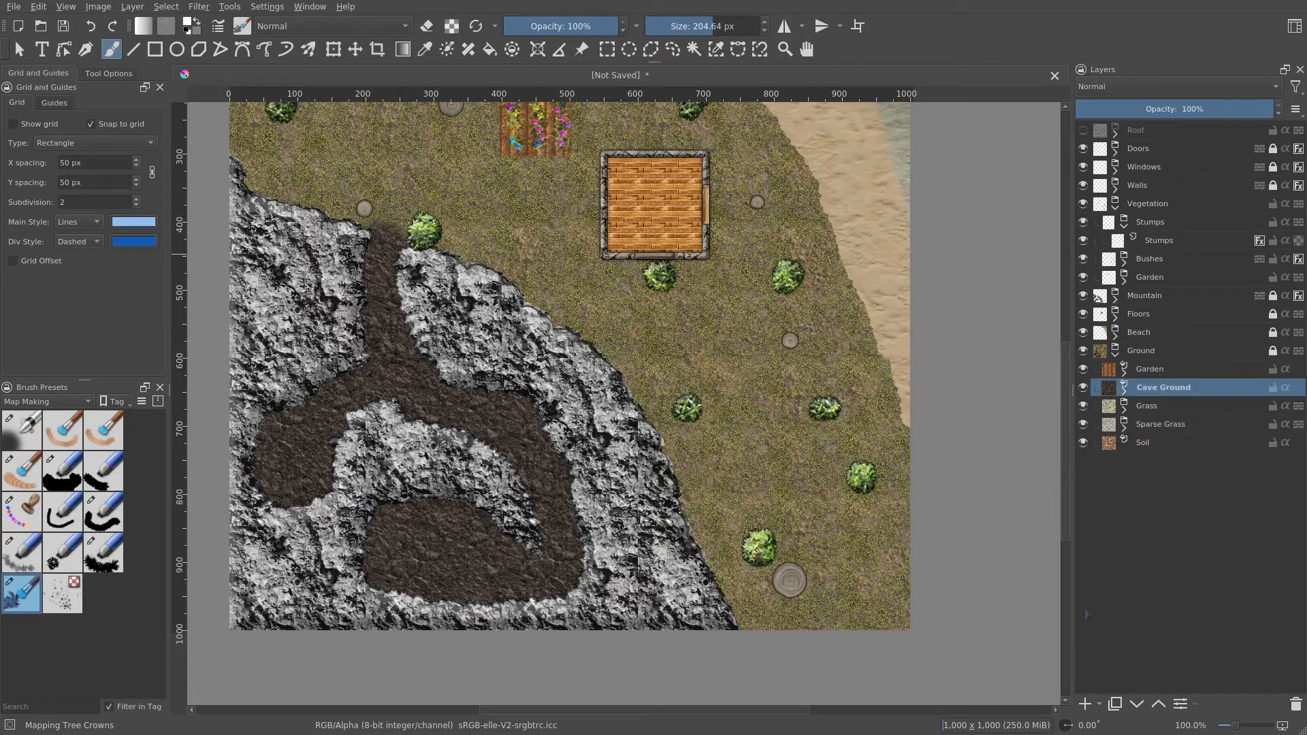
left_click(1101, 705)
left_click(1151, 514)
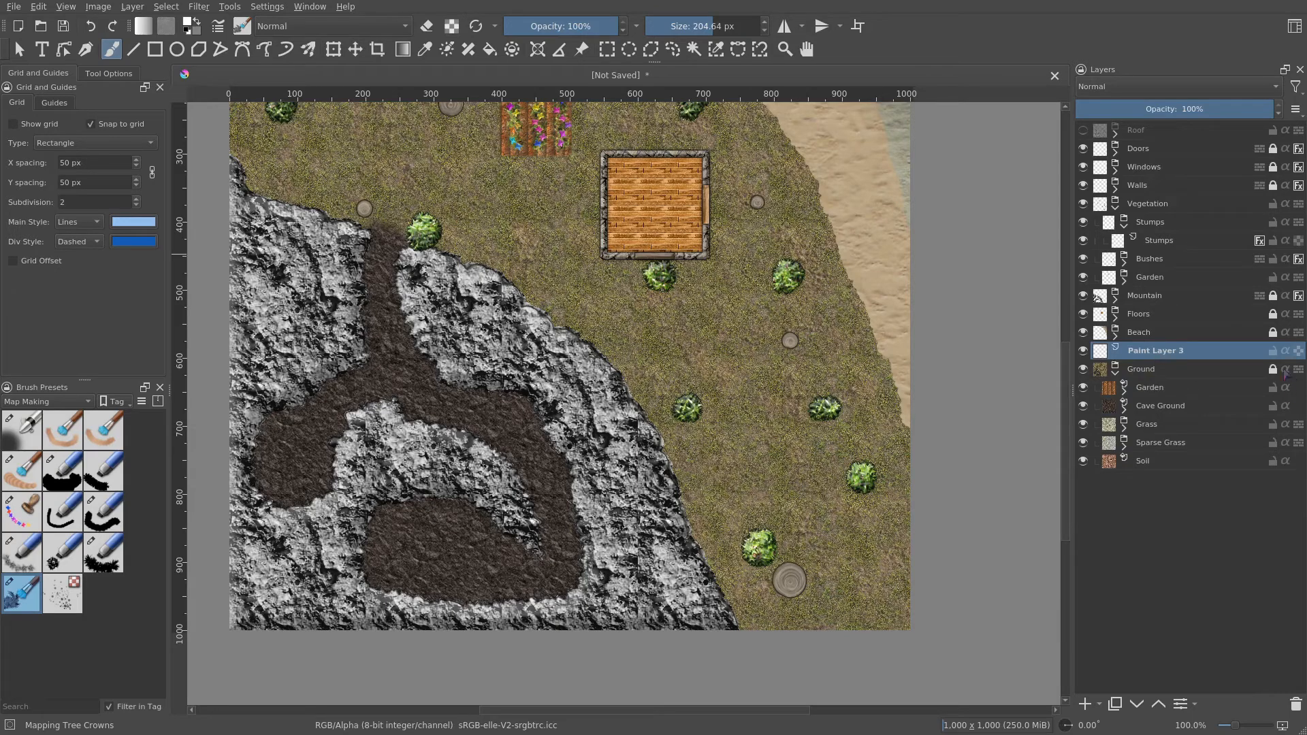
left_click_drag(1204, 352, 1232, 410)
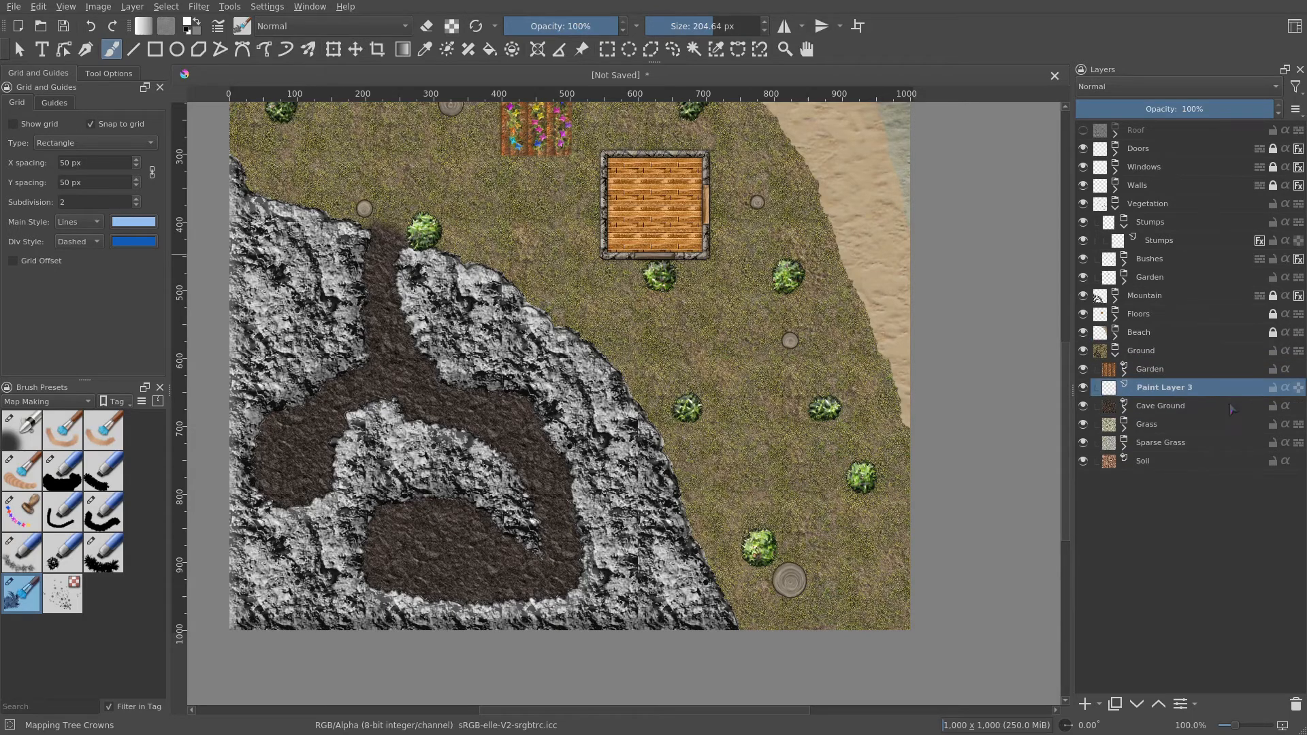
- Rename the new layer Dirt Path
double_click(1193, 388)
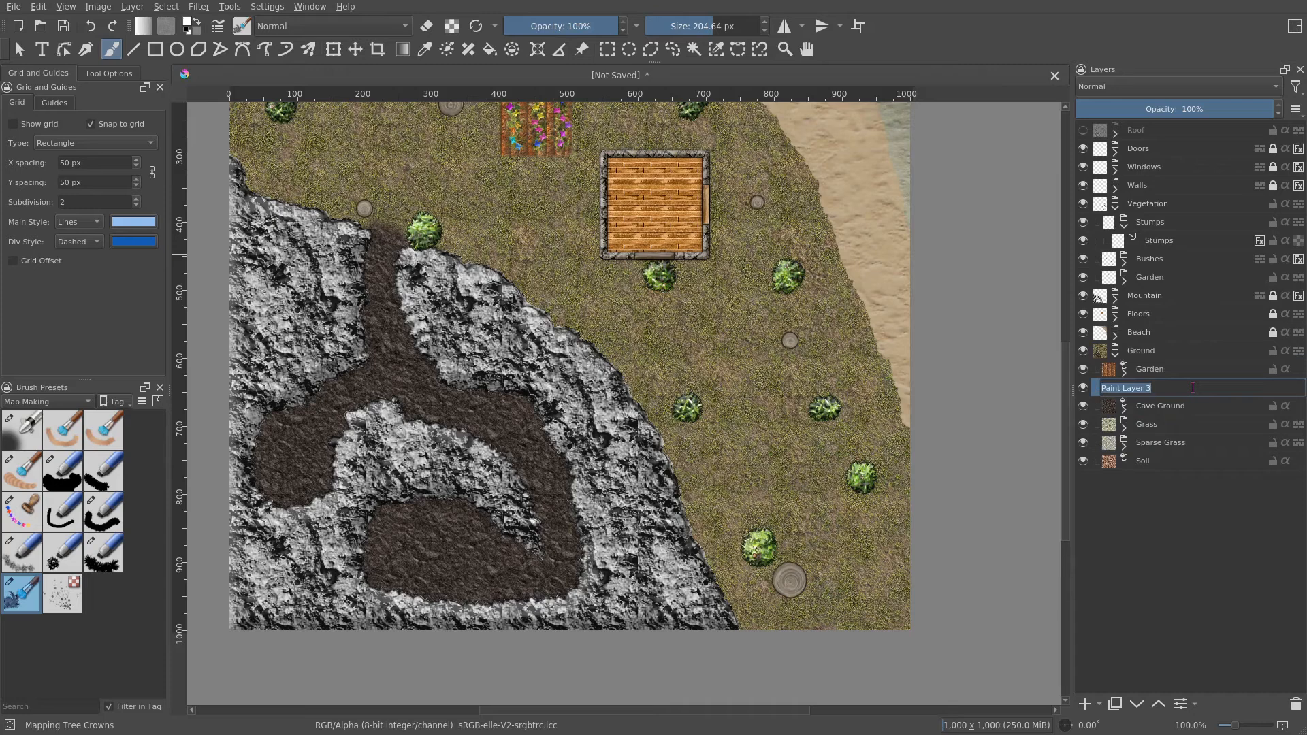
type("Dirt Path")
key("Return")
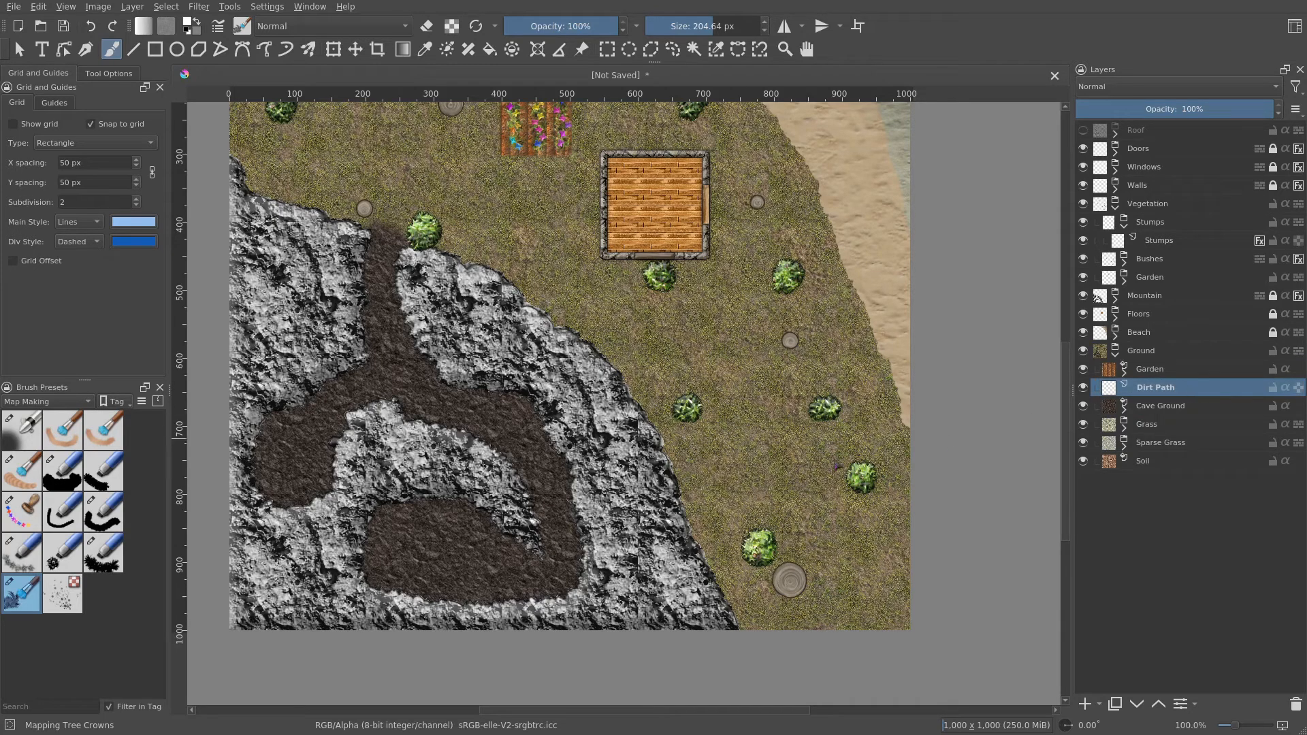
- Select the Airbrush Soft preset, enlarge the brush to about 89 px, and paint a path from the map's lower right up to the building
left_click(23, 431)
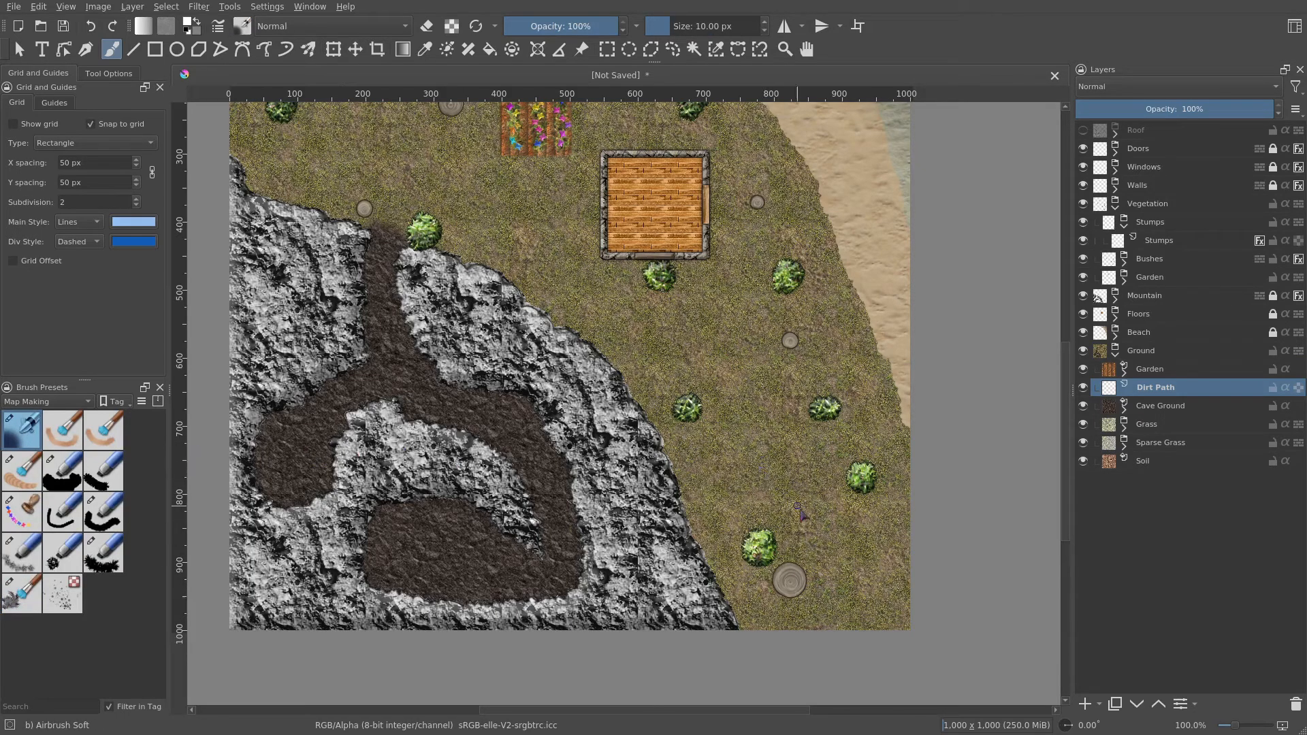
left_click_drag(785, 506, 840, 506, "shift")
mouse_move(902, 637)
left_mouse_down()
mouse_move(864, 604)
mouse_move(731, 380)
mouse_move(636, 330)
mouse_move(529, 240)
left_mouse_up()
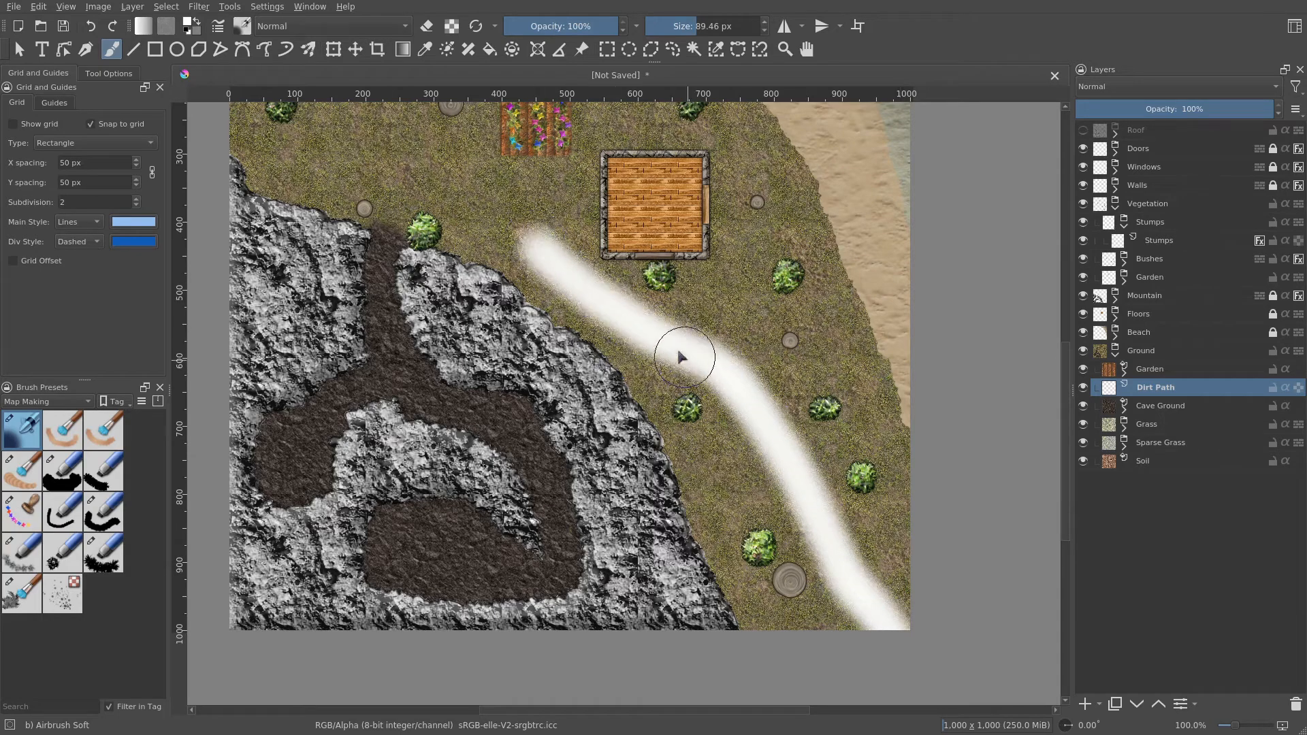
- Paint a branch of the path from below the building westward to the map's left edge
scroll(724, 379, "up", 4)
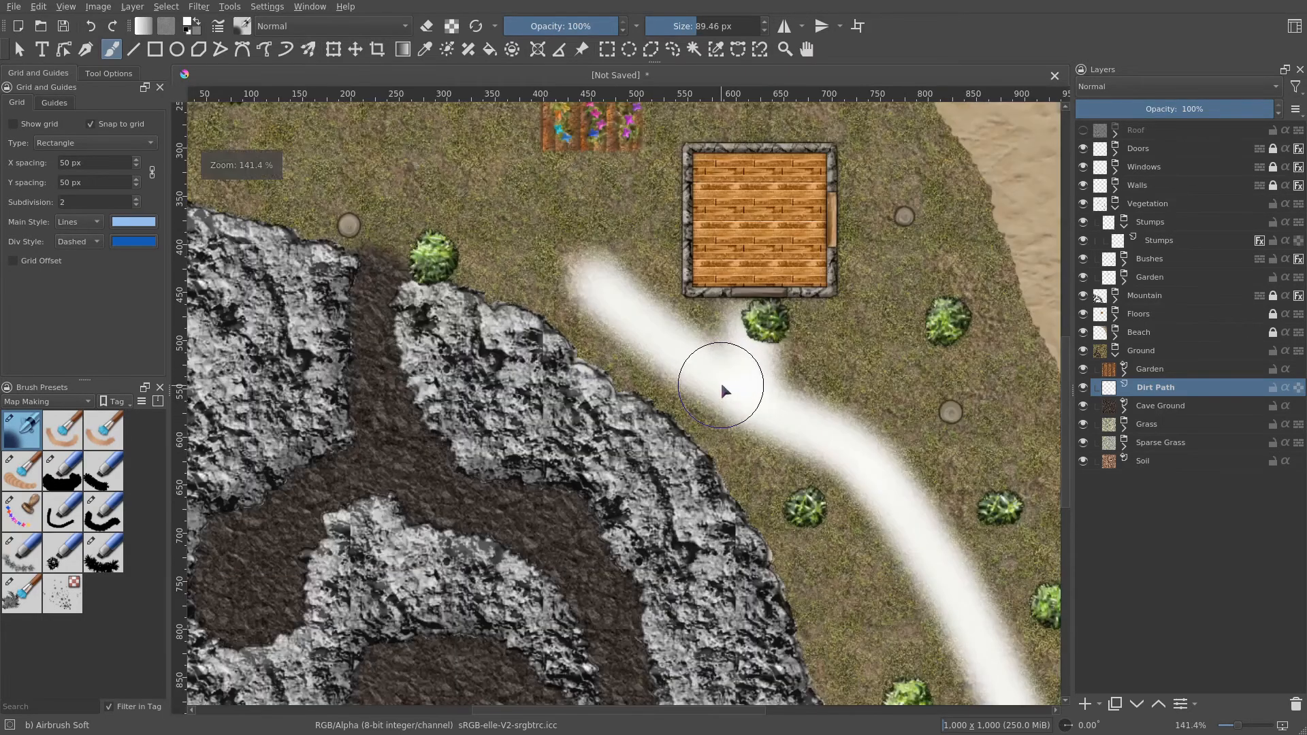
scroll(753, 450, "down", 1)
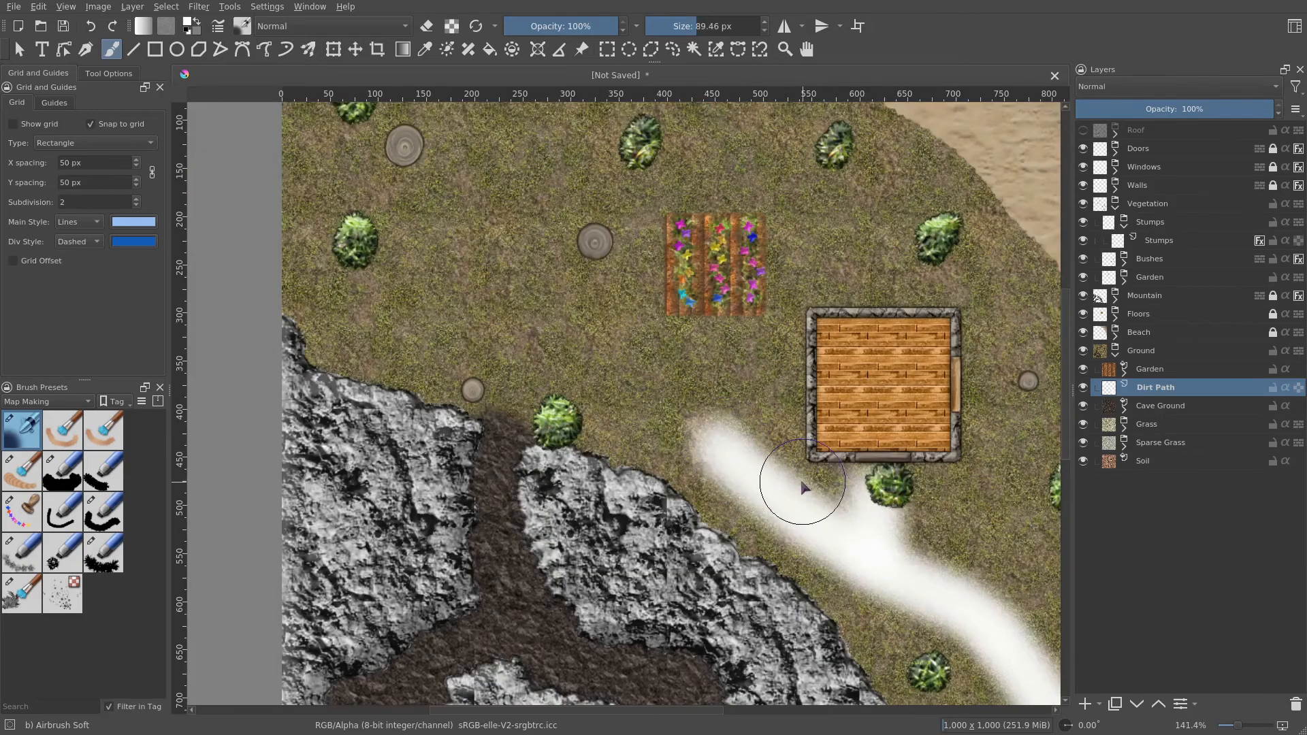
mouse_move(741, 398)
left_mouse_down()
mouse_move(732, 361)
mouse_move(721, 440)
mouse_move(602, 370)
mouse_move(315, 283)
left_mouse_up()
scroll(627, 403, "down", 3)
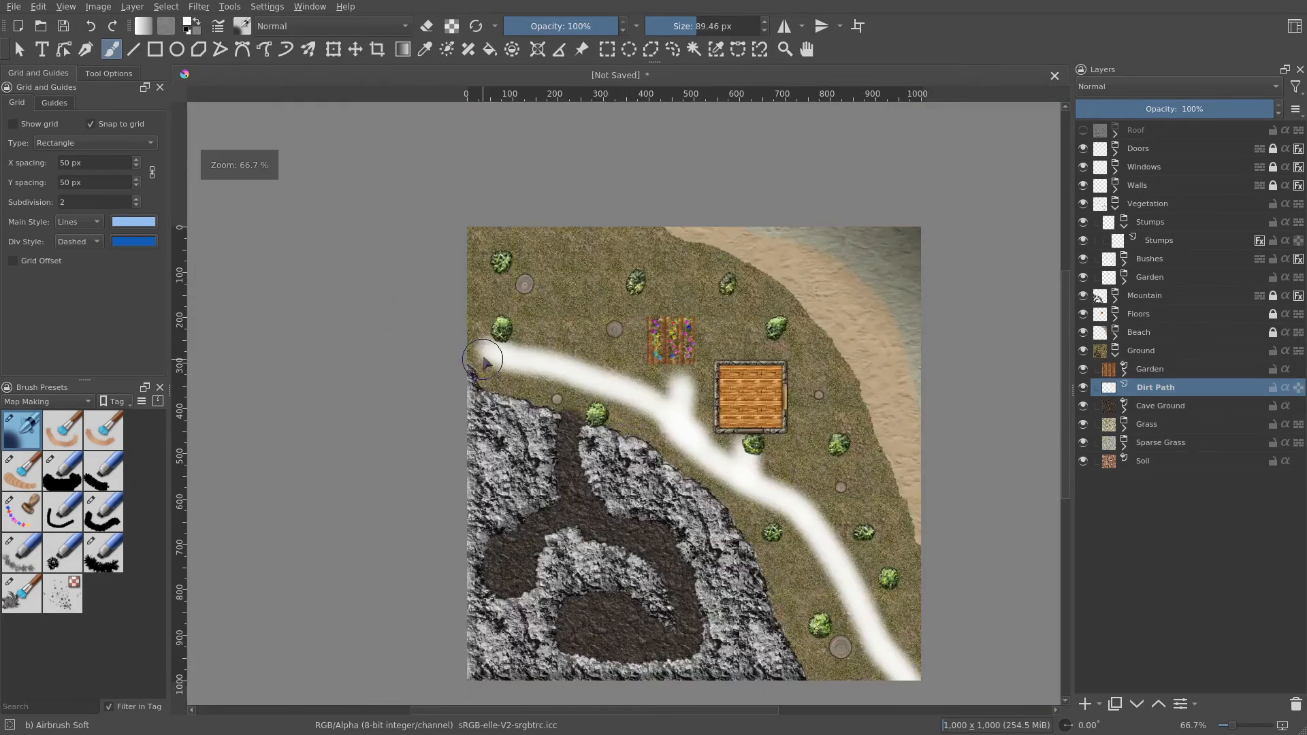
left_click_drag(724, 500, 558, 384)
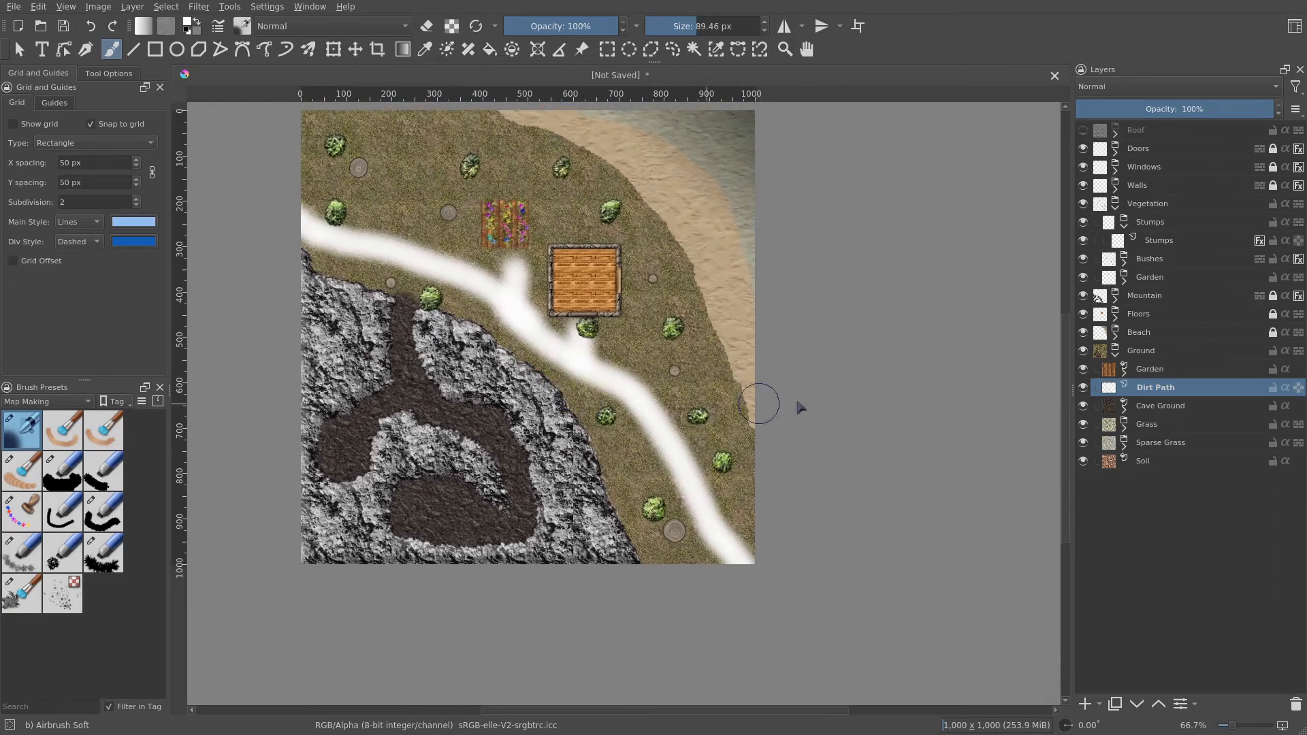
- Give the Dirt Path layer a Pattern Overlay style using rpg_gravel_red.png at 100% opacity
right_click(1152, 387)
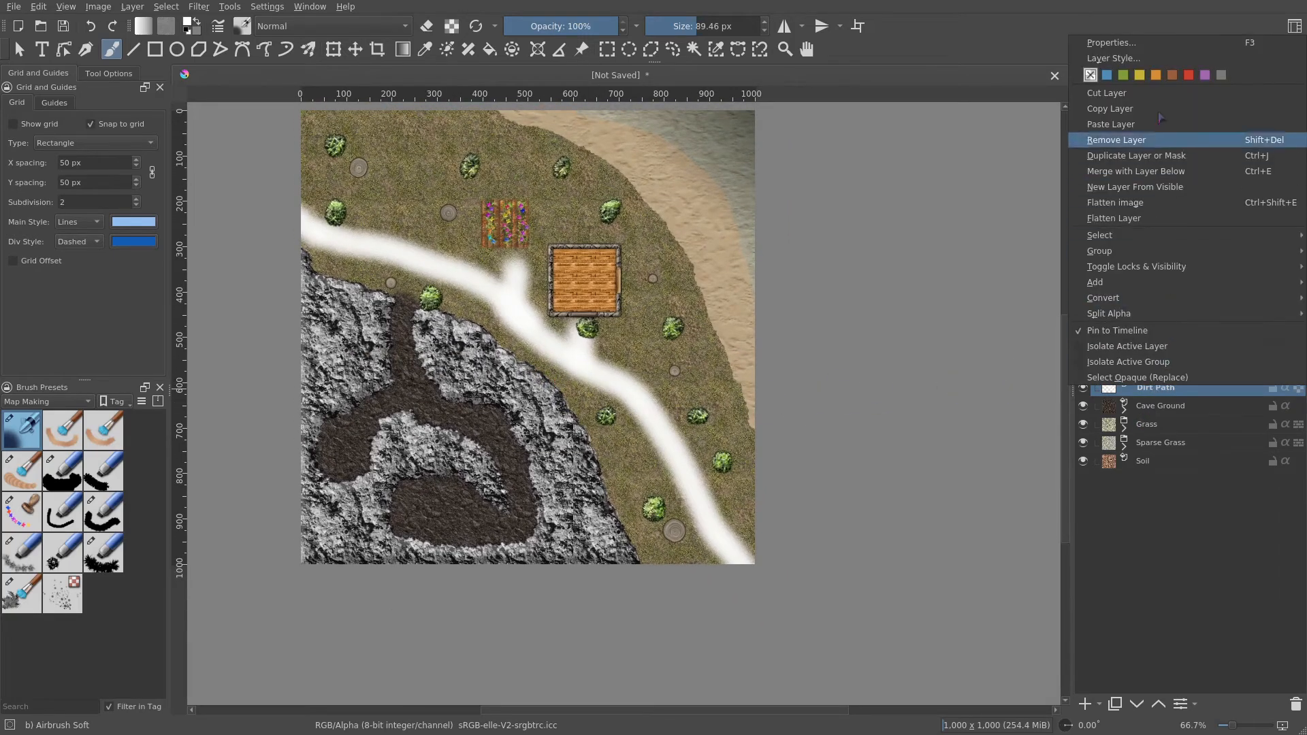
left_click(1159, 60)
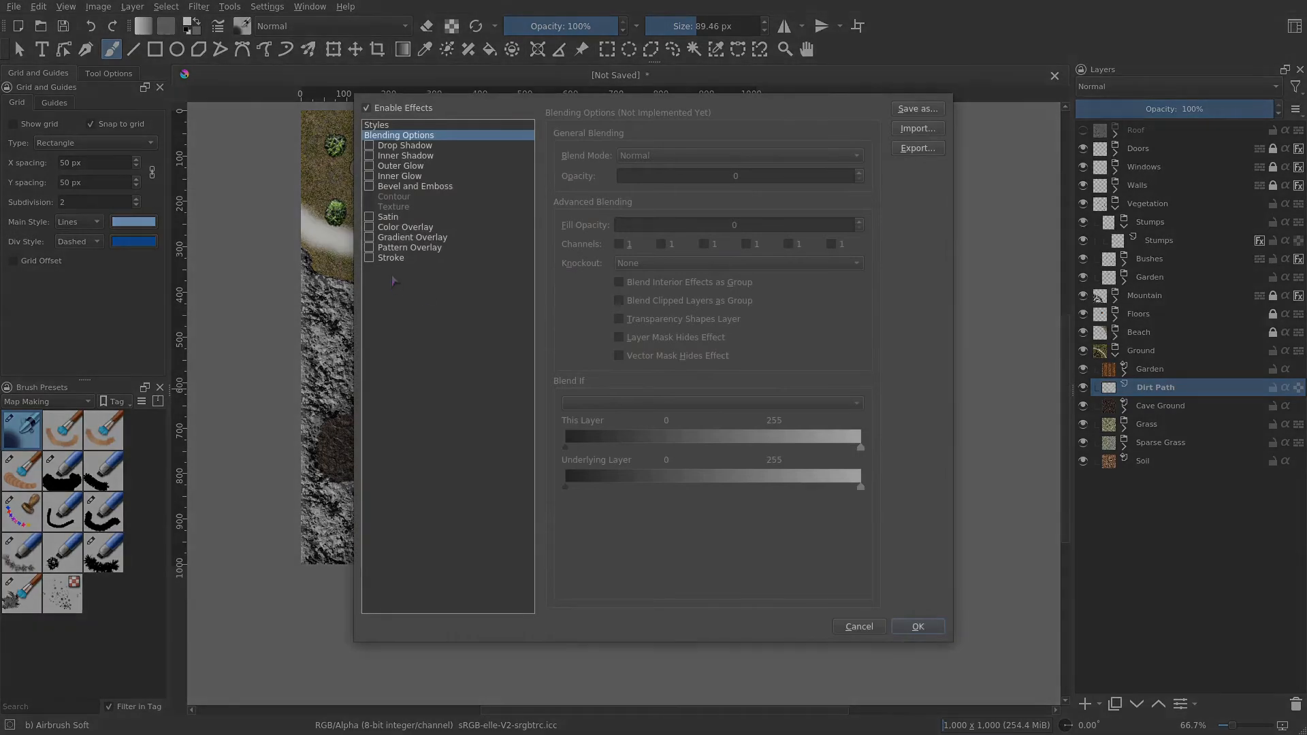
left_click(392, 249)
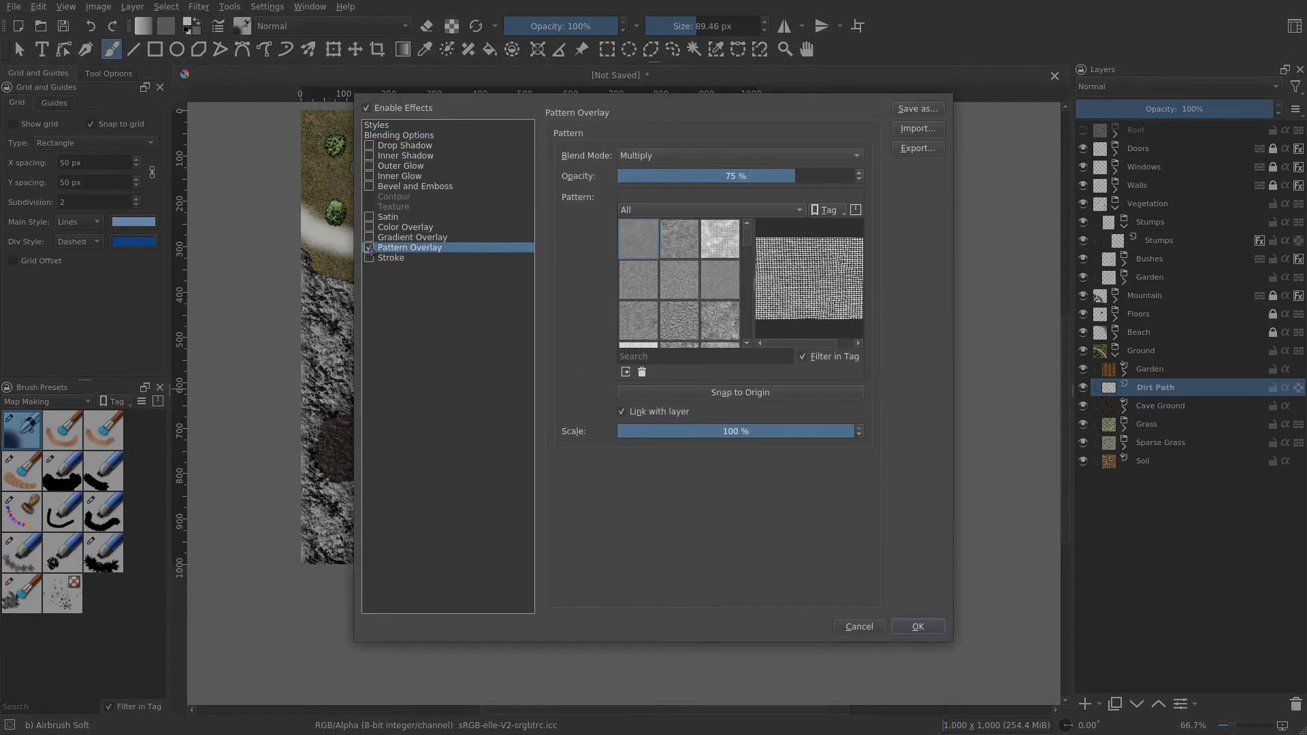
scroll(683, 261, "down", 5)
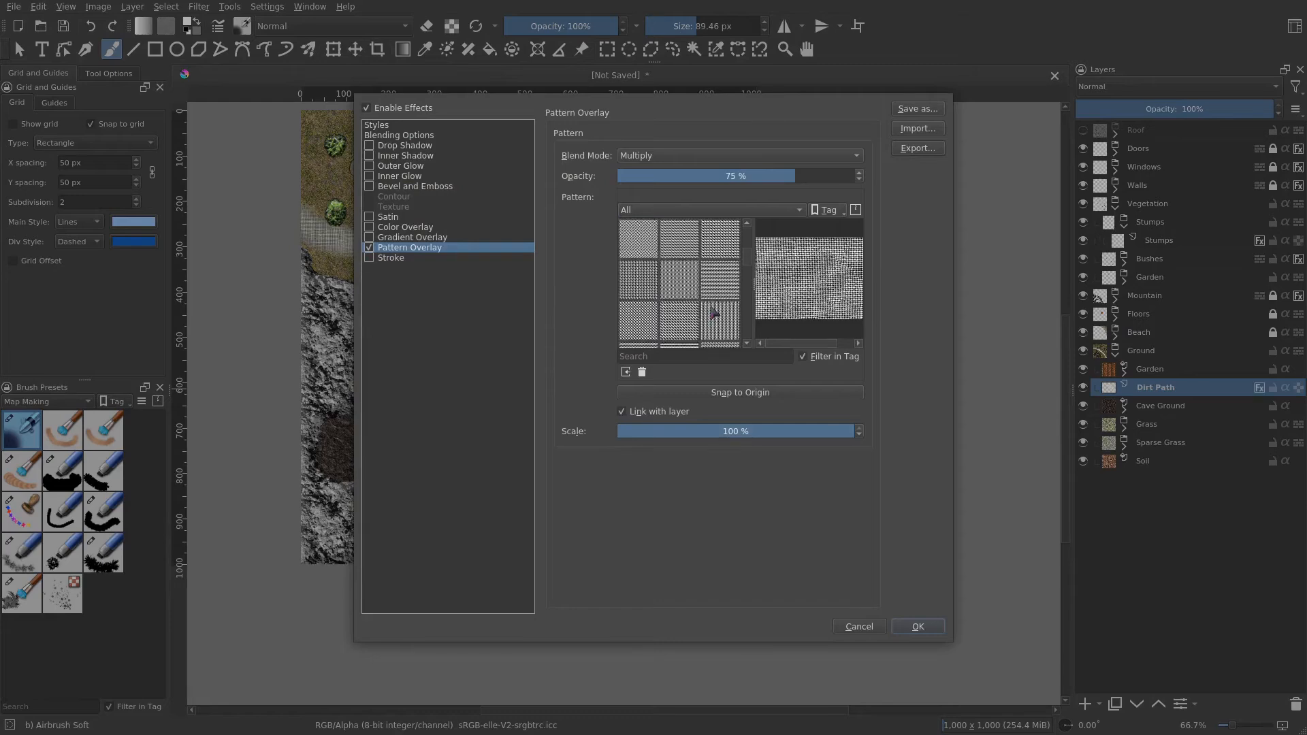
scroll(713, 312, "down", 3)
scroll(713, 324, "down", 4)
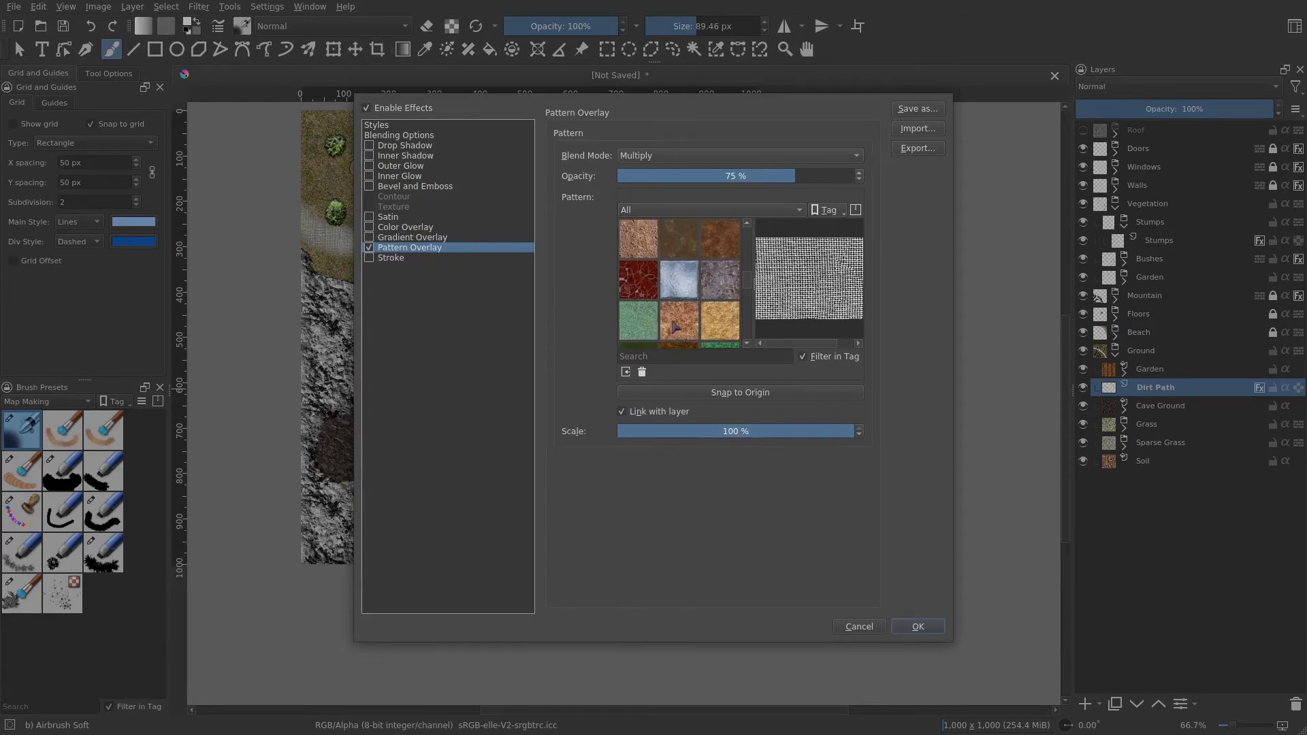
left_click(641, 289)
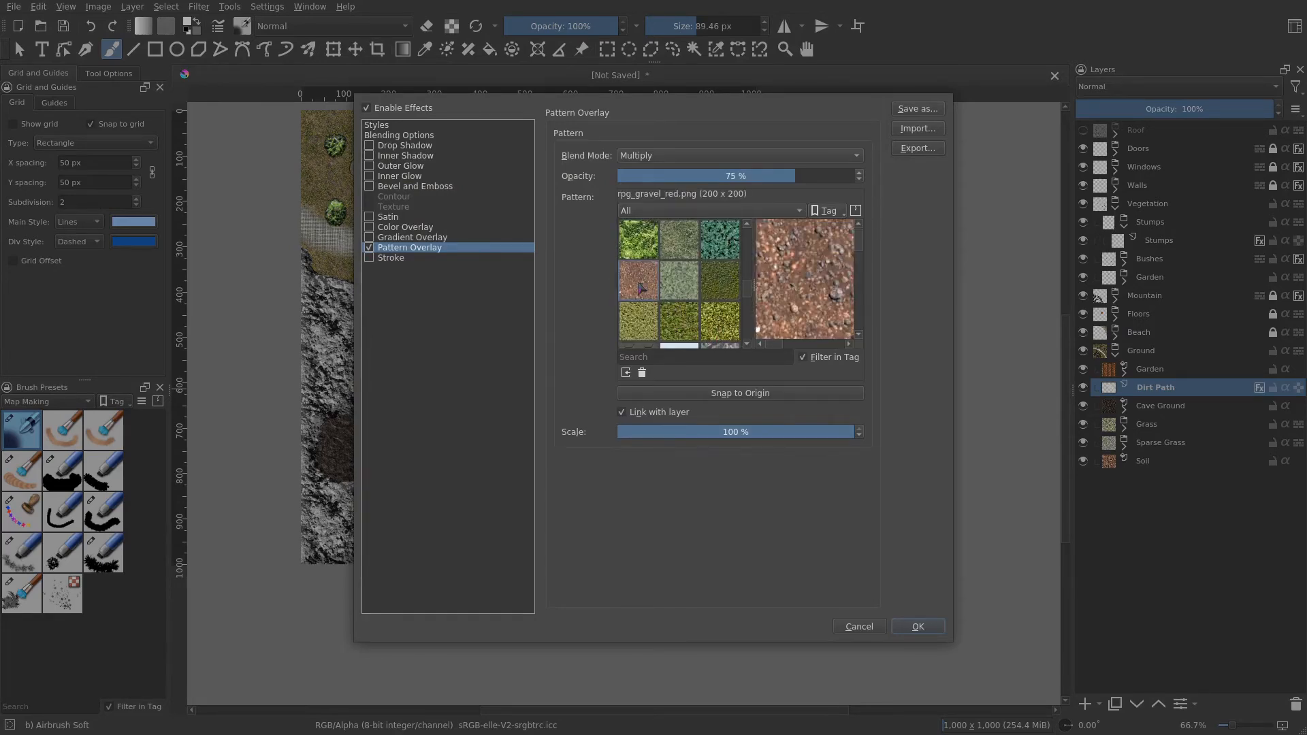
left_click_drag(790, 176, 861, 175)
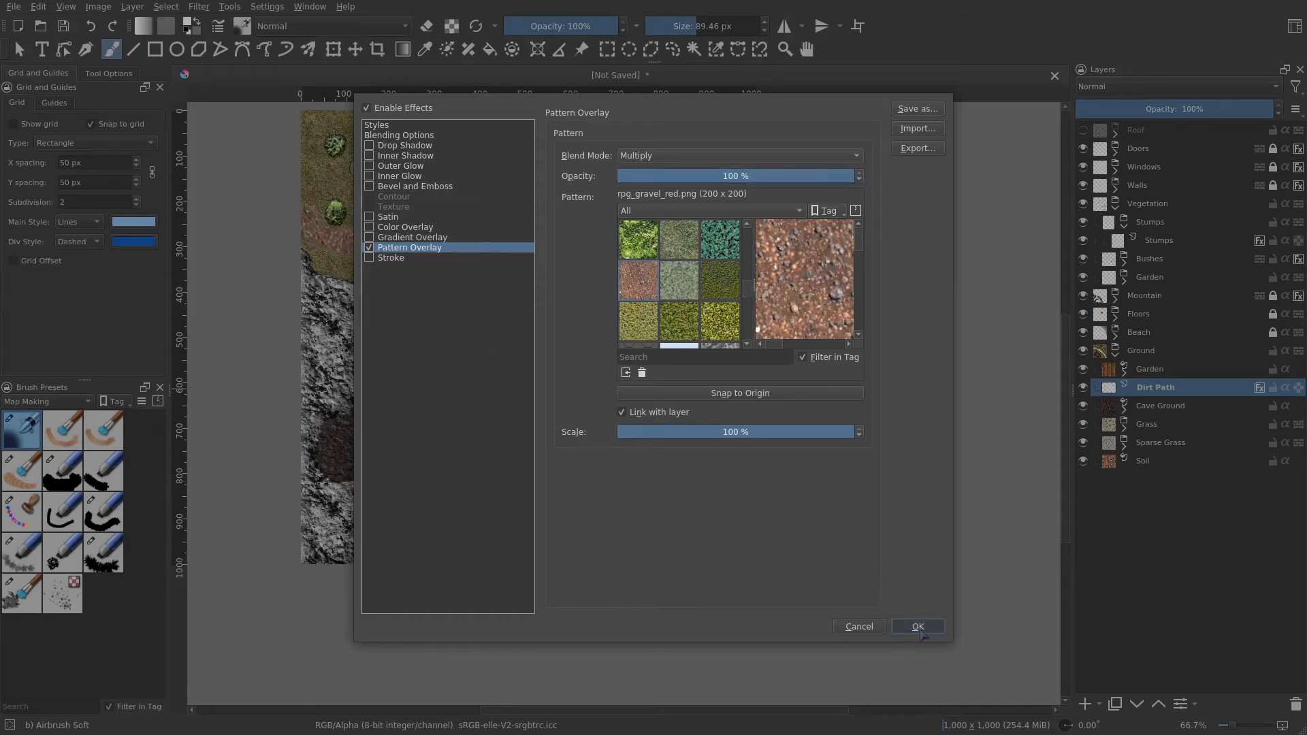
left_click(918, 627)
- Set the Dirt Path layer's blending mode to Overlay and its opacity to about 85%
scroll(780, 402, "up", 3)
scroll(729, 412, "down", 1)
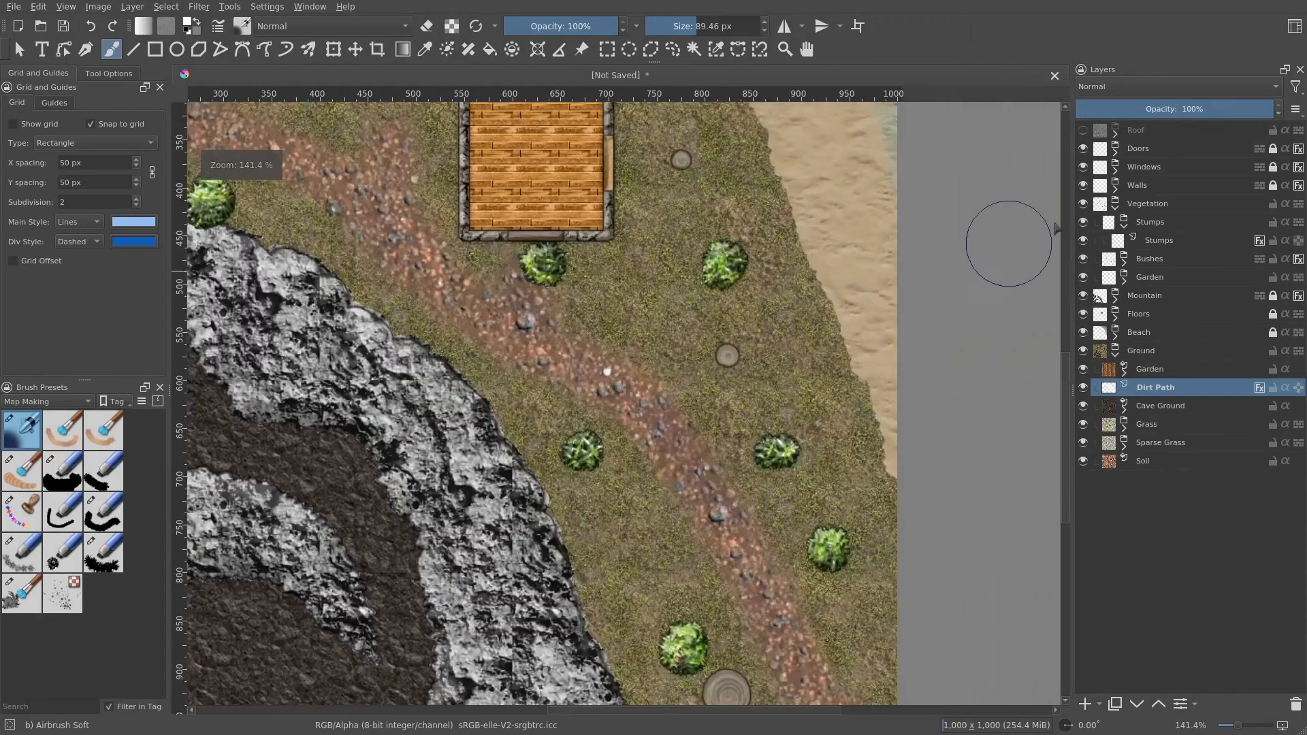
left_click(1172, 111)
left_click_drag(1174, 116, 1216, 135)
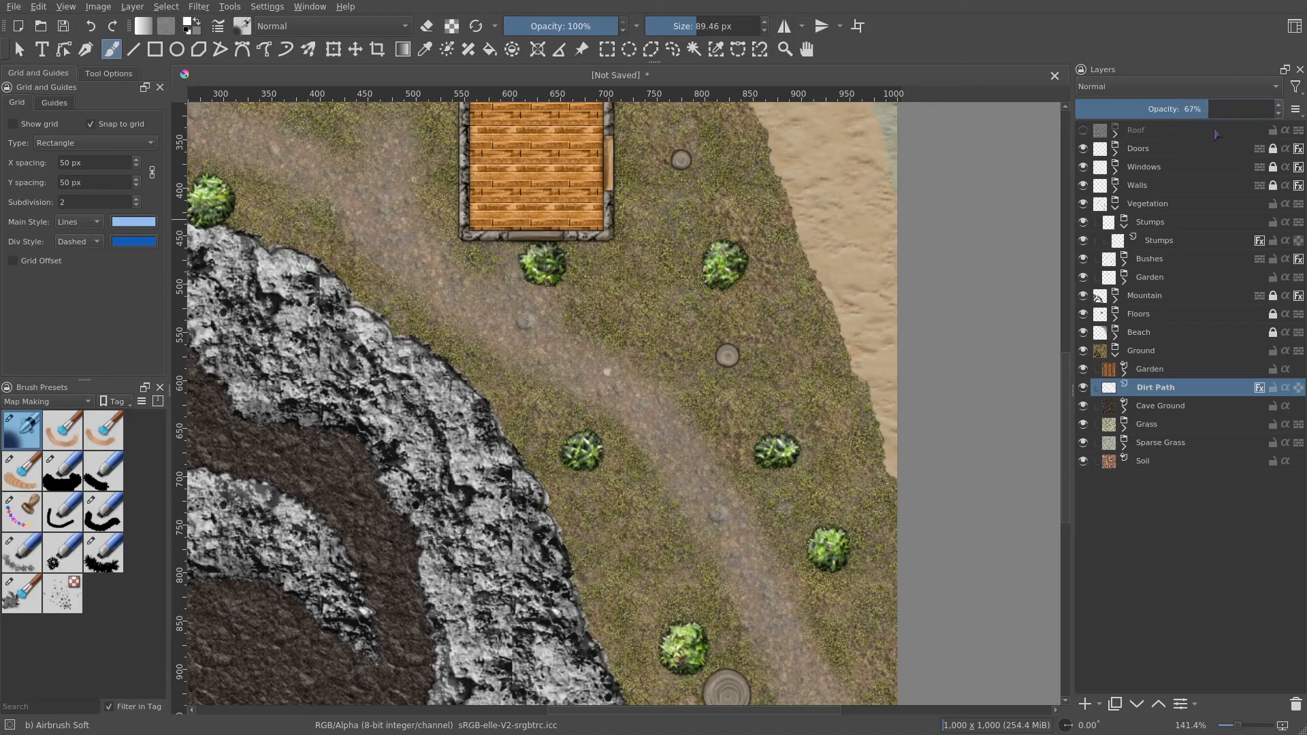
left_click(1146, 86)
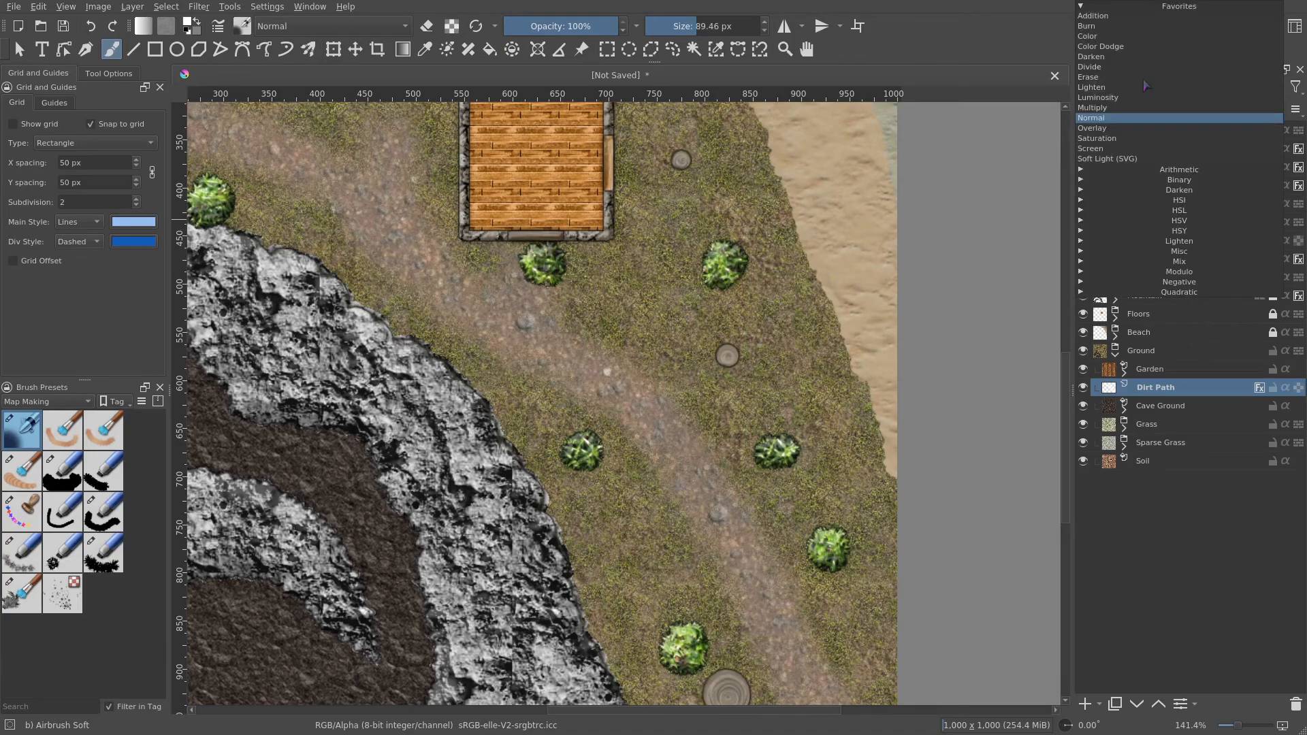
left_click(1122, 128)
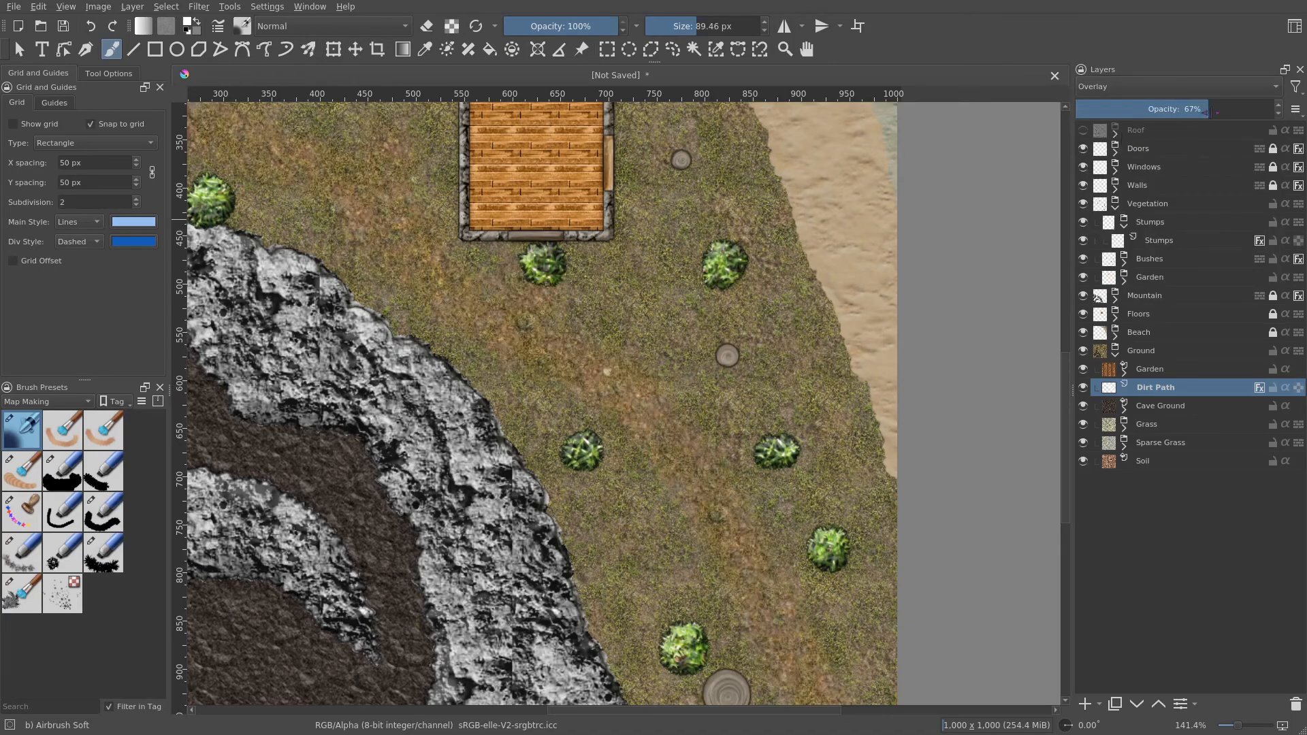
left_click_drag(1217, 113, 1237, 126)
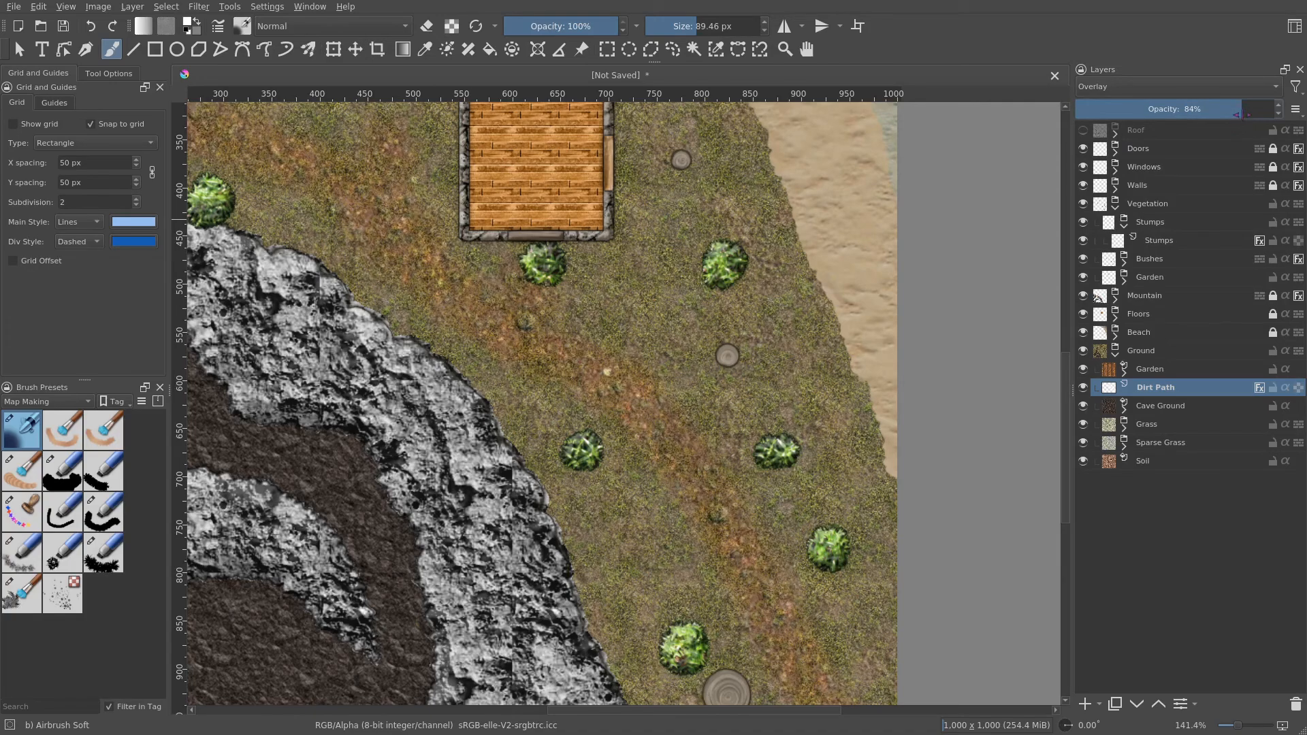
- Inspect the textured dirt path at different zoom levels
left_click_drag(642, 272, 878, 432)
scroll(863, 419, "down", 1)
left_click_drag(759, 395, 630, 355)
scroll(704, 420, "up", 2)
left_click_drag(808, 387, 798, 463)
scroll(752, 410, "up", 1)
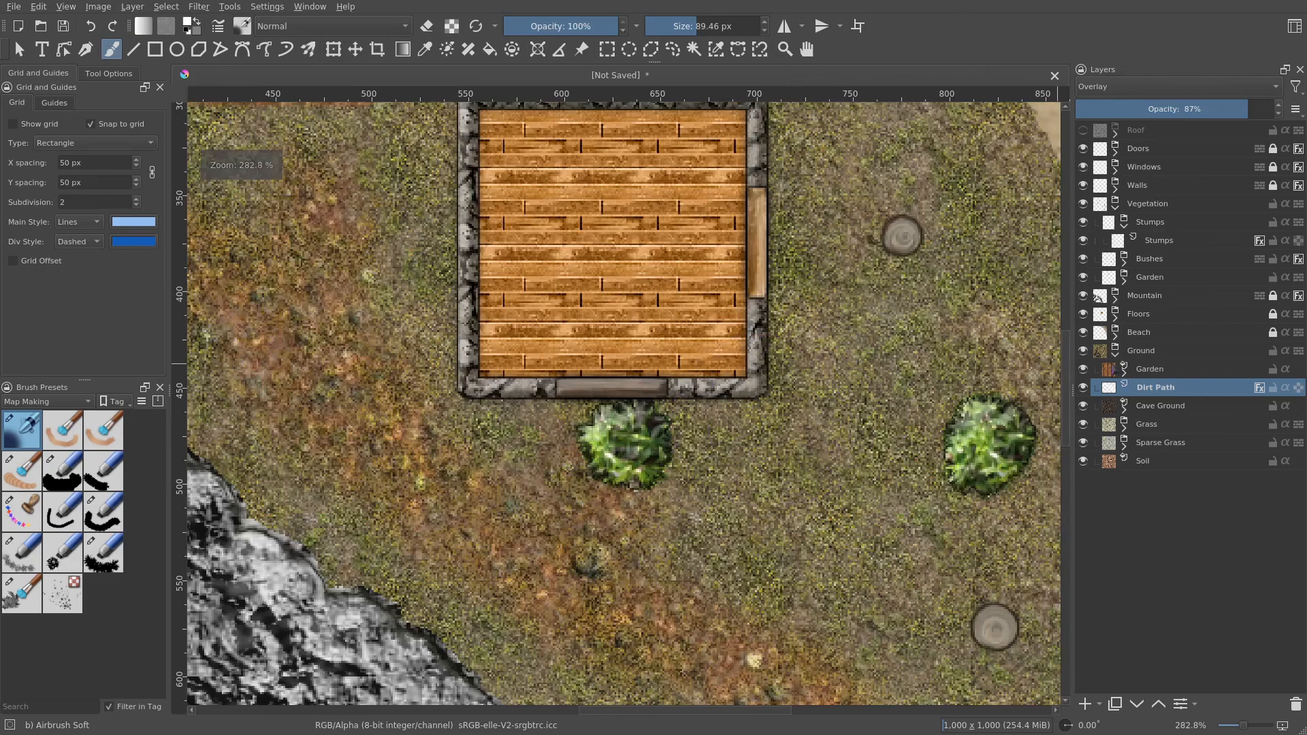
- Select the bush below the building on the Bushes Alpha layer and move it slightly right, off the path
left_click(1115, 352)
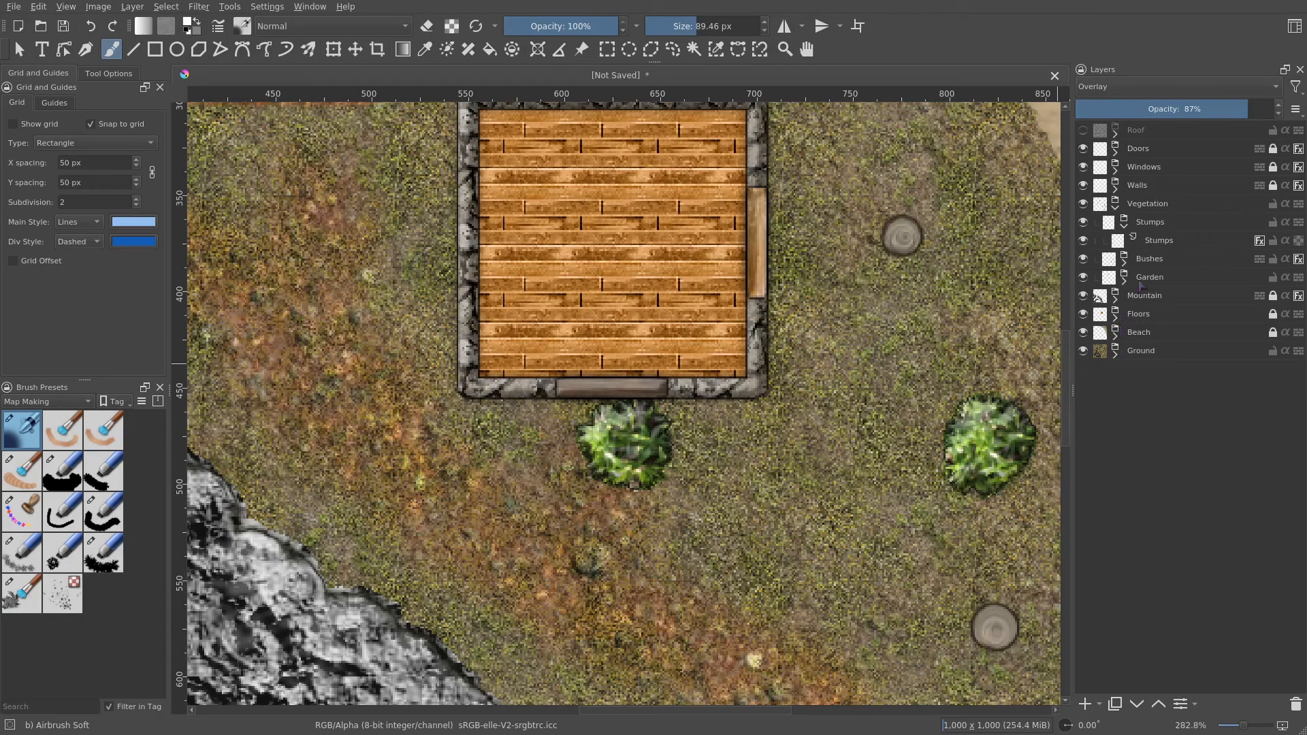
left_click(1126, 262)
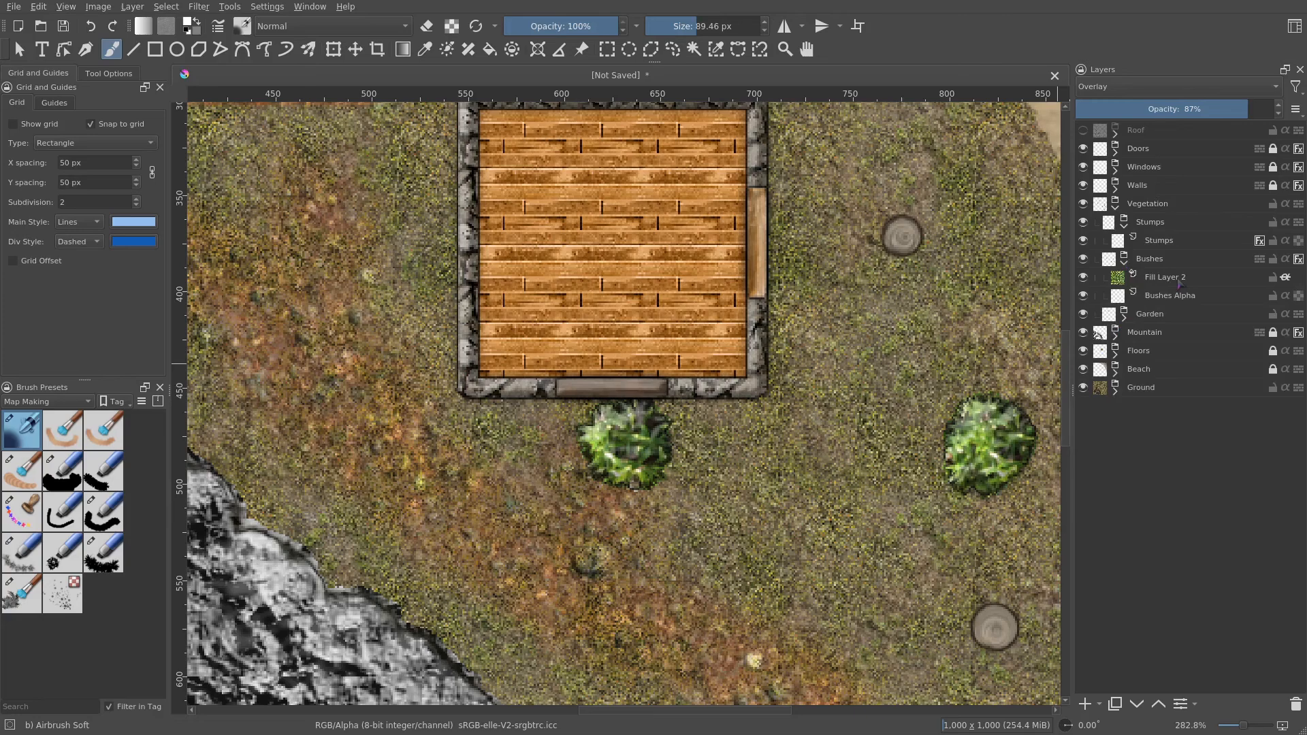
left_click(1150, 296)
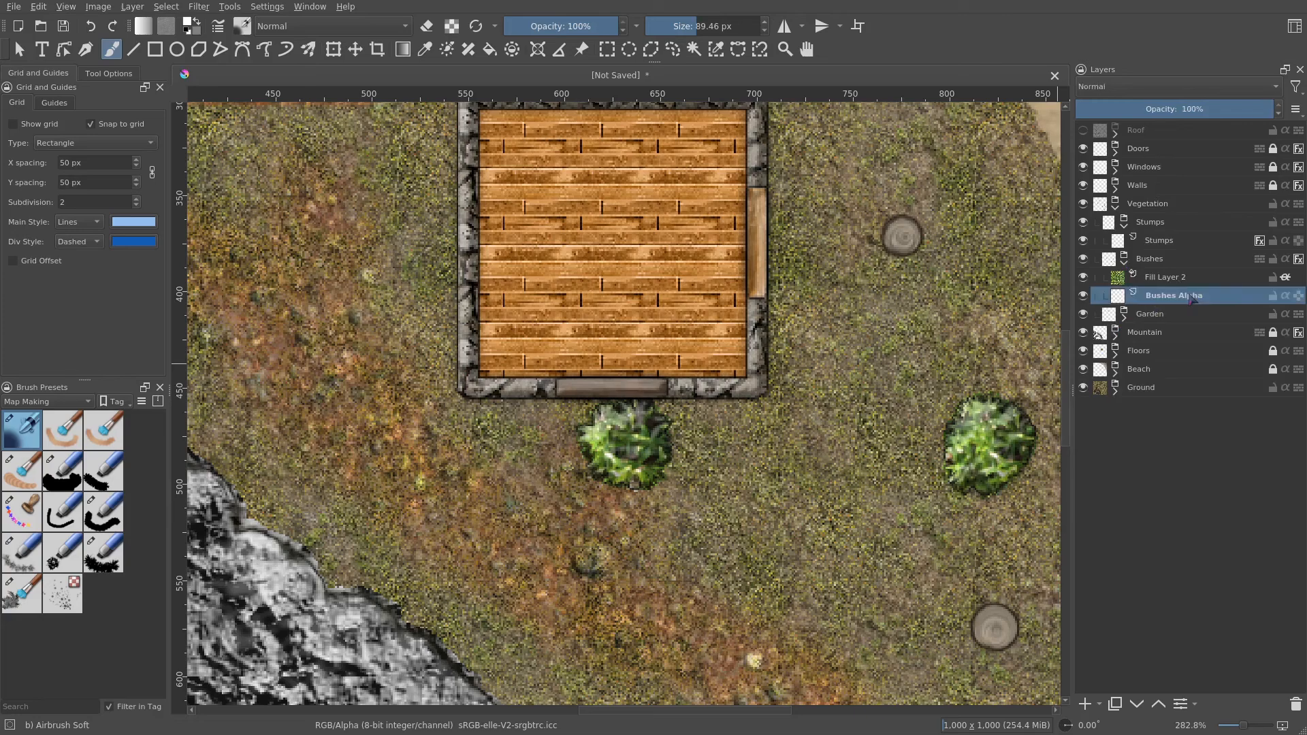
key("minus")
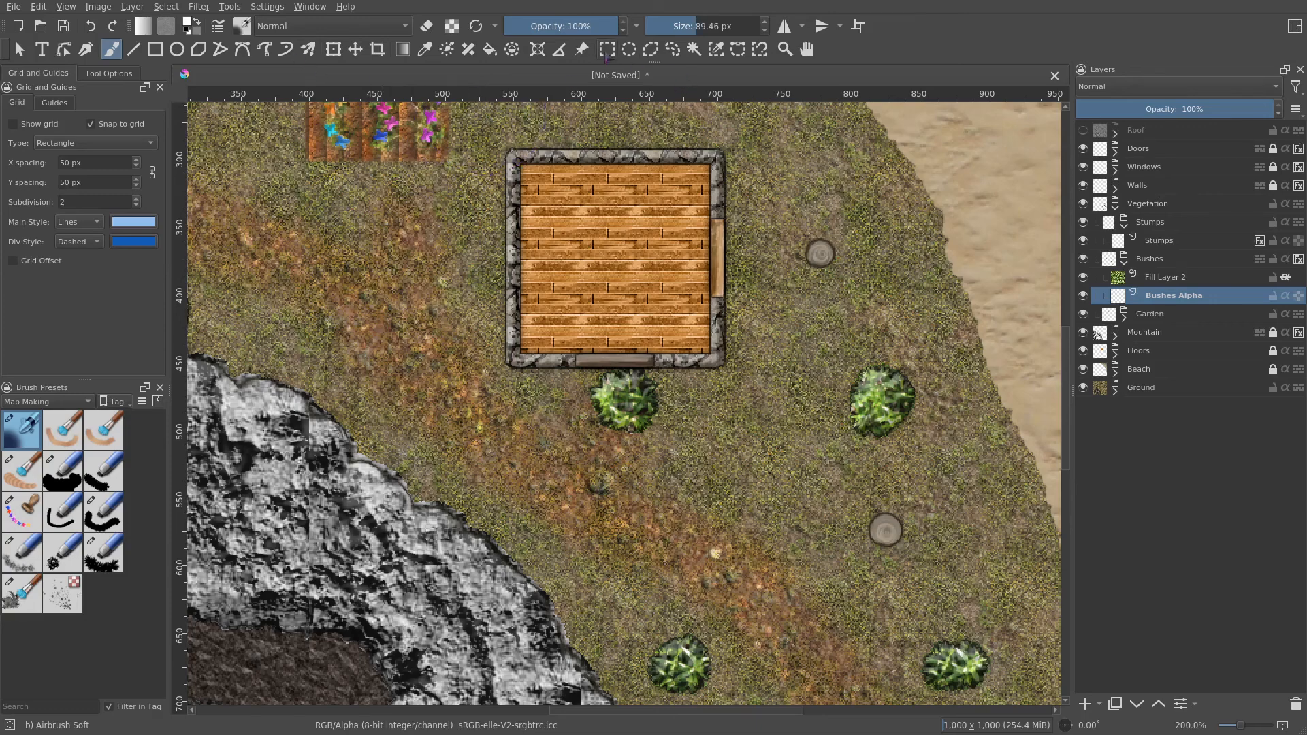
left_click(607, 49)
left_click_drag(572, 338, 683, 449)
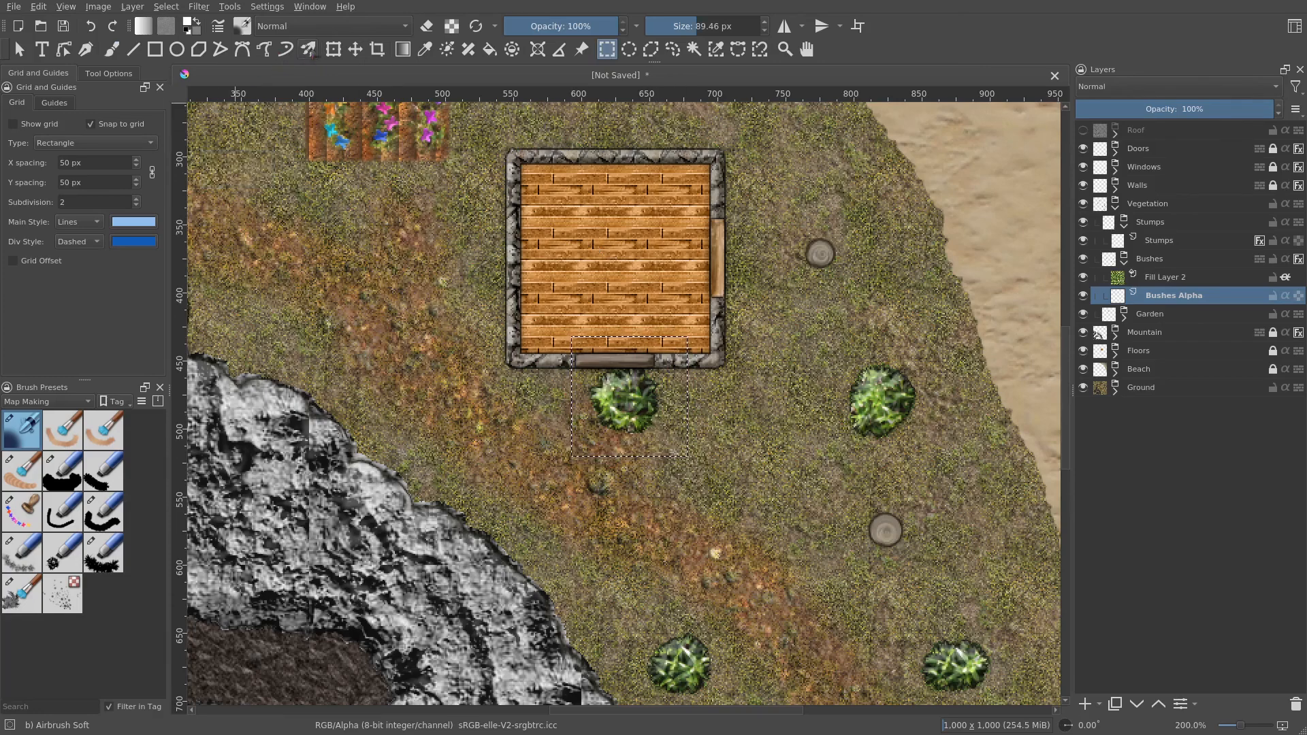
left_click(356, 49)
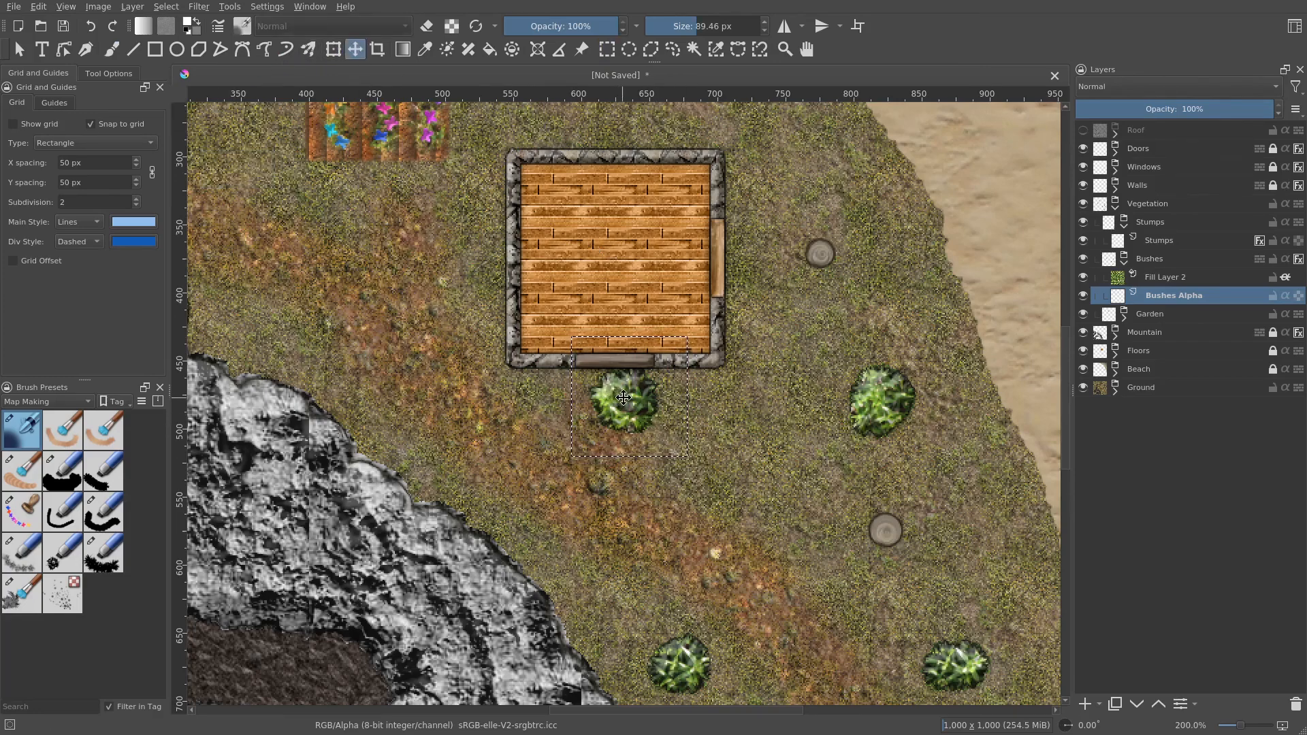
left_click_drag(624, 398, 665, 406)
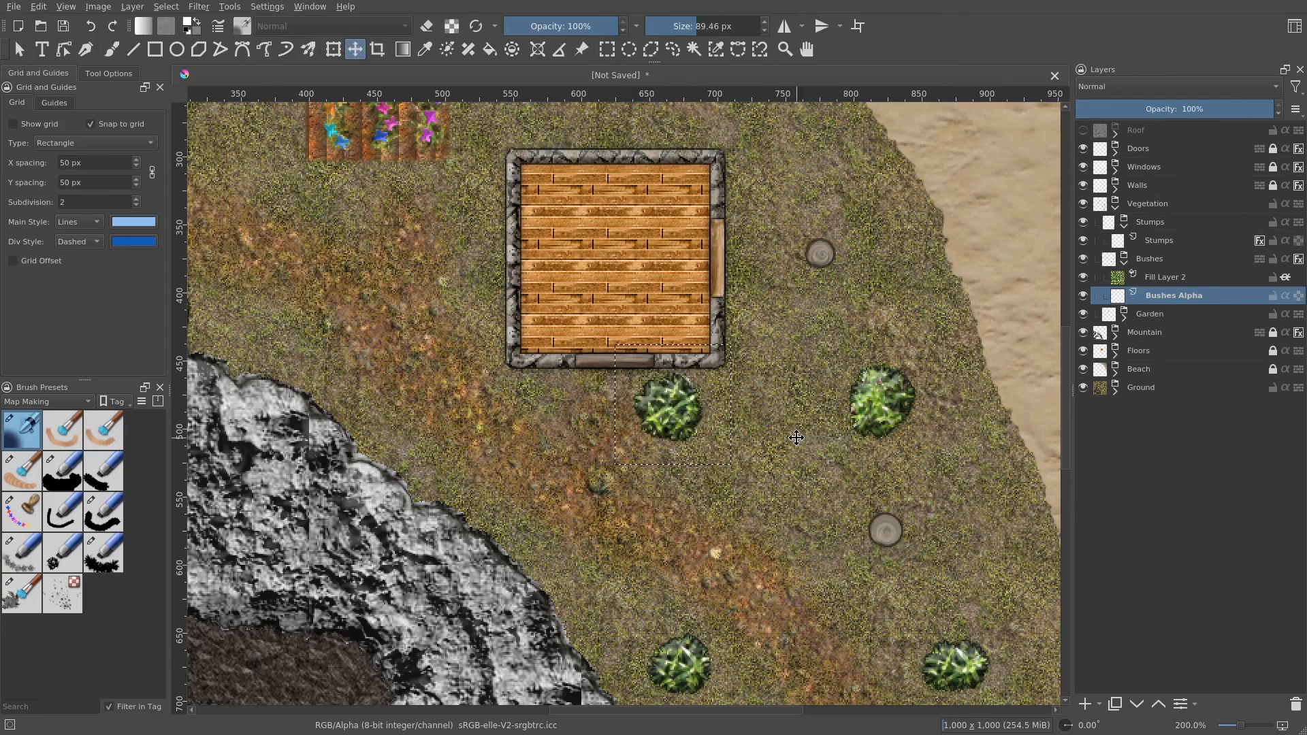
- Show the Roof group again
scroll(703, 412, "down", 2)
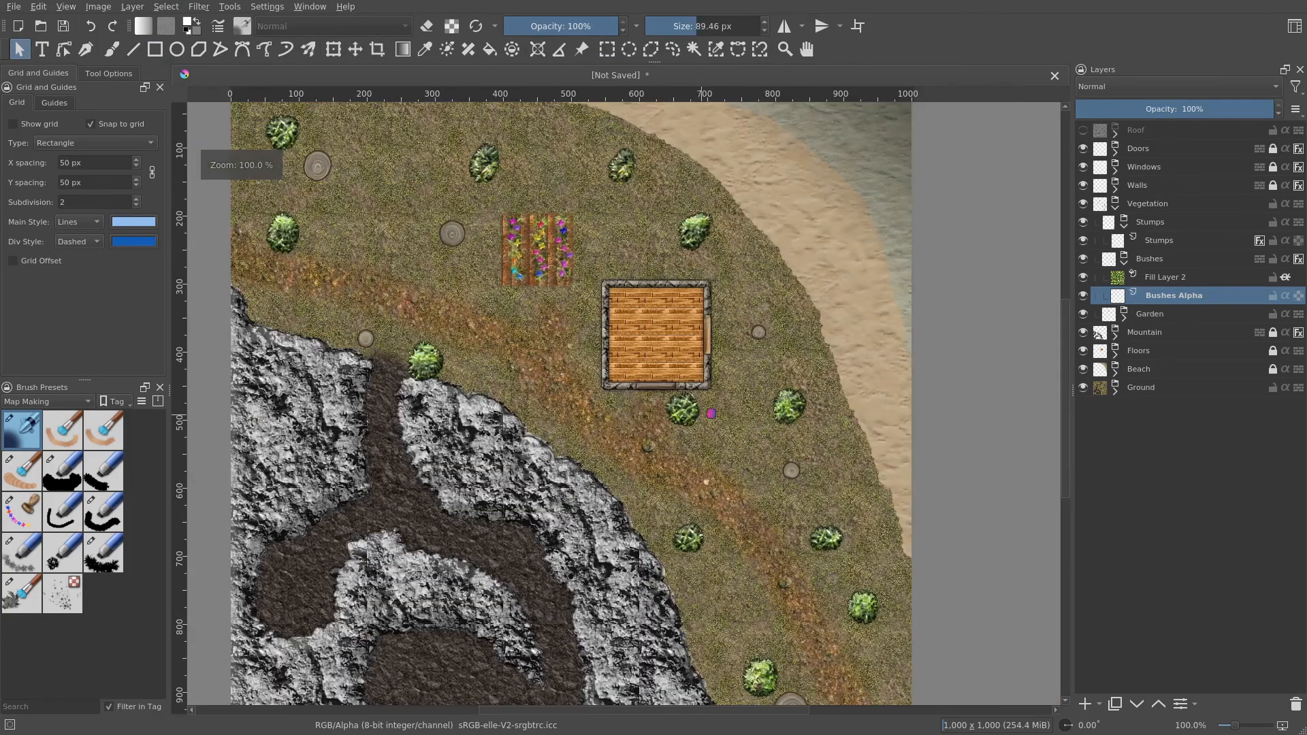
left_click_drag(704, 412, 762, 412)
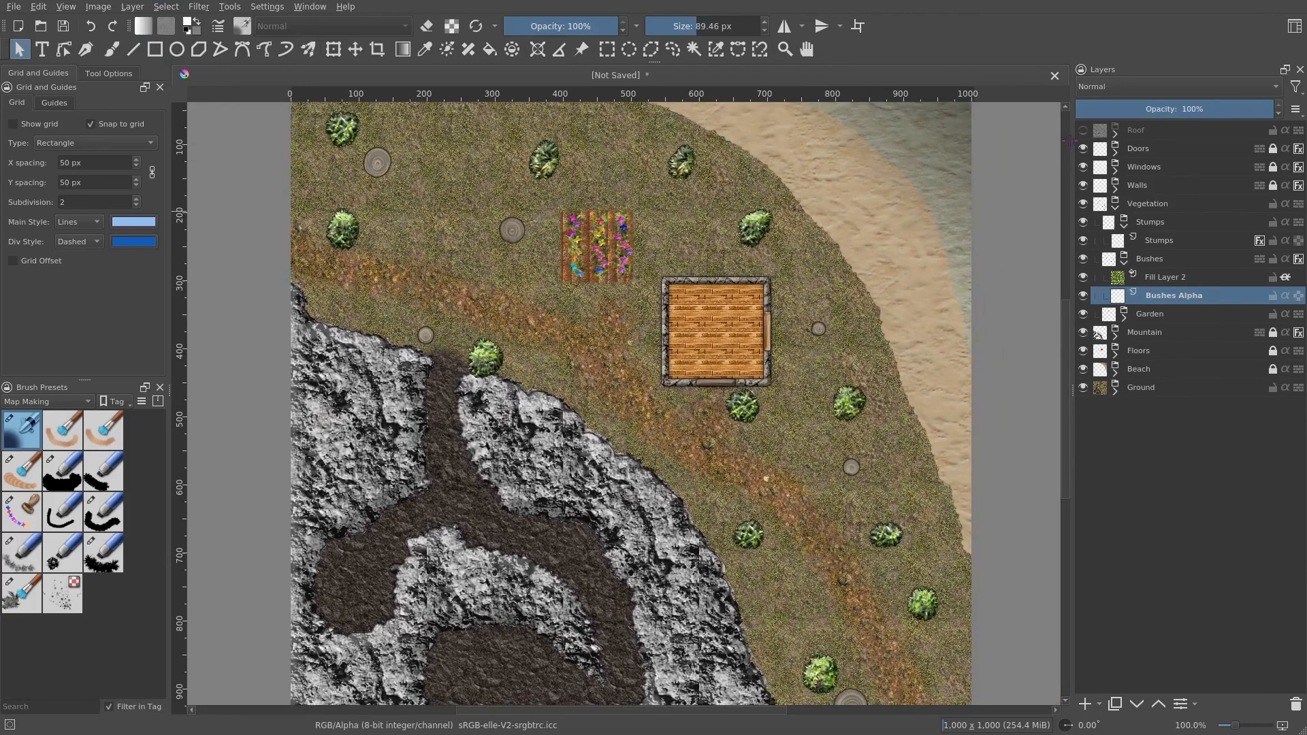
left_click(1084, 131)
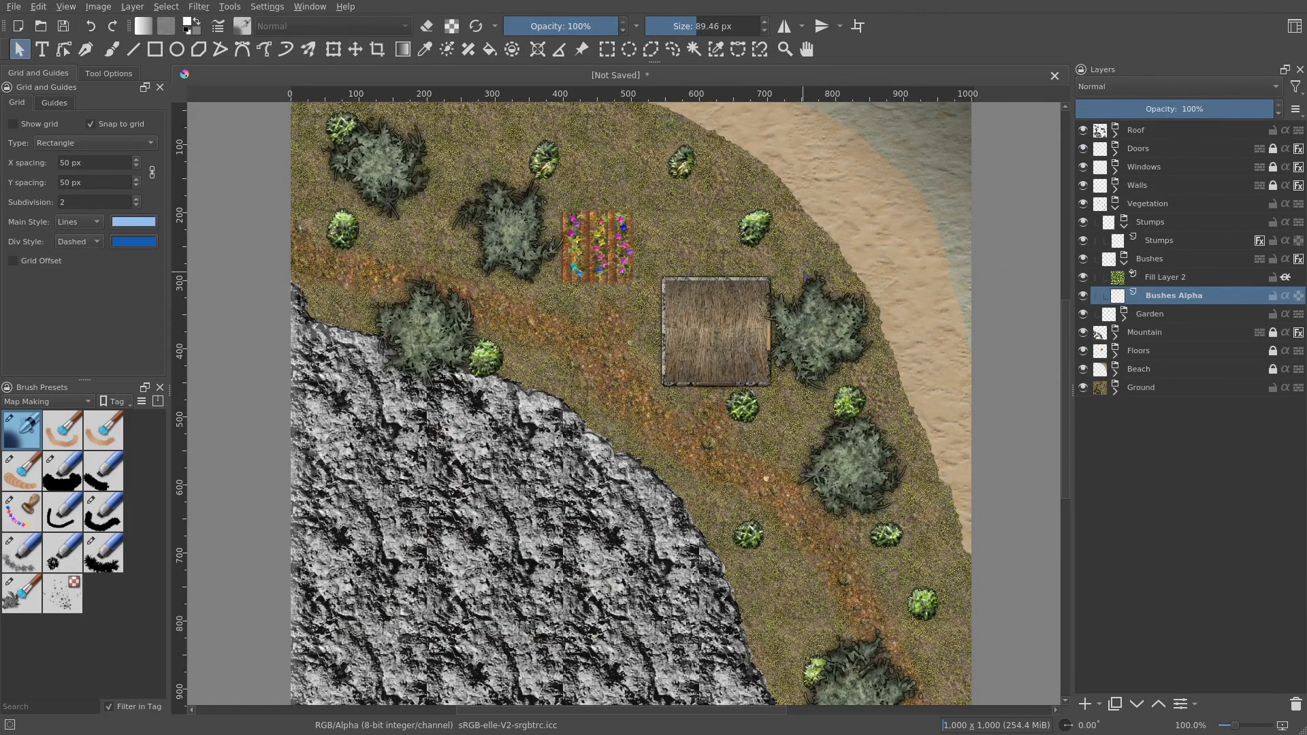
scroll(865, 333, "up", 2)
scroll(864, 348, "down", 5)
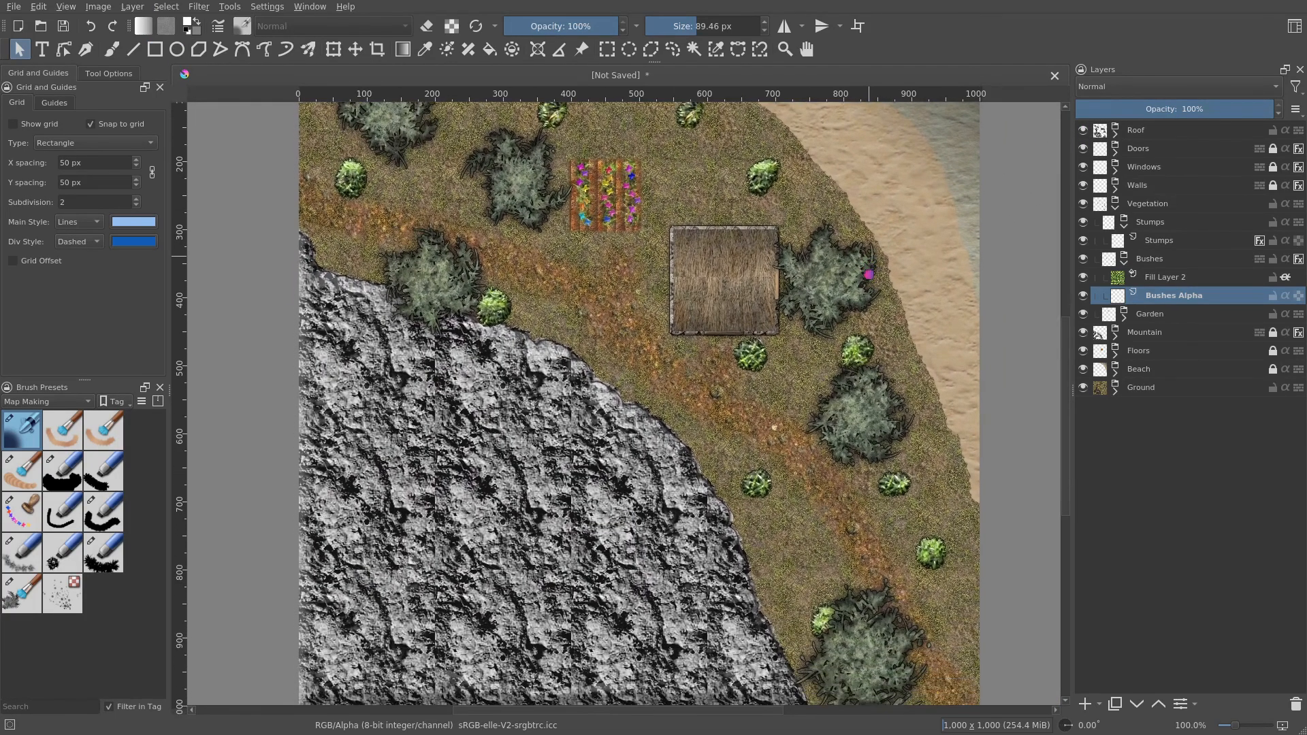